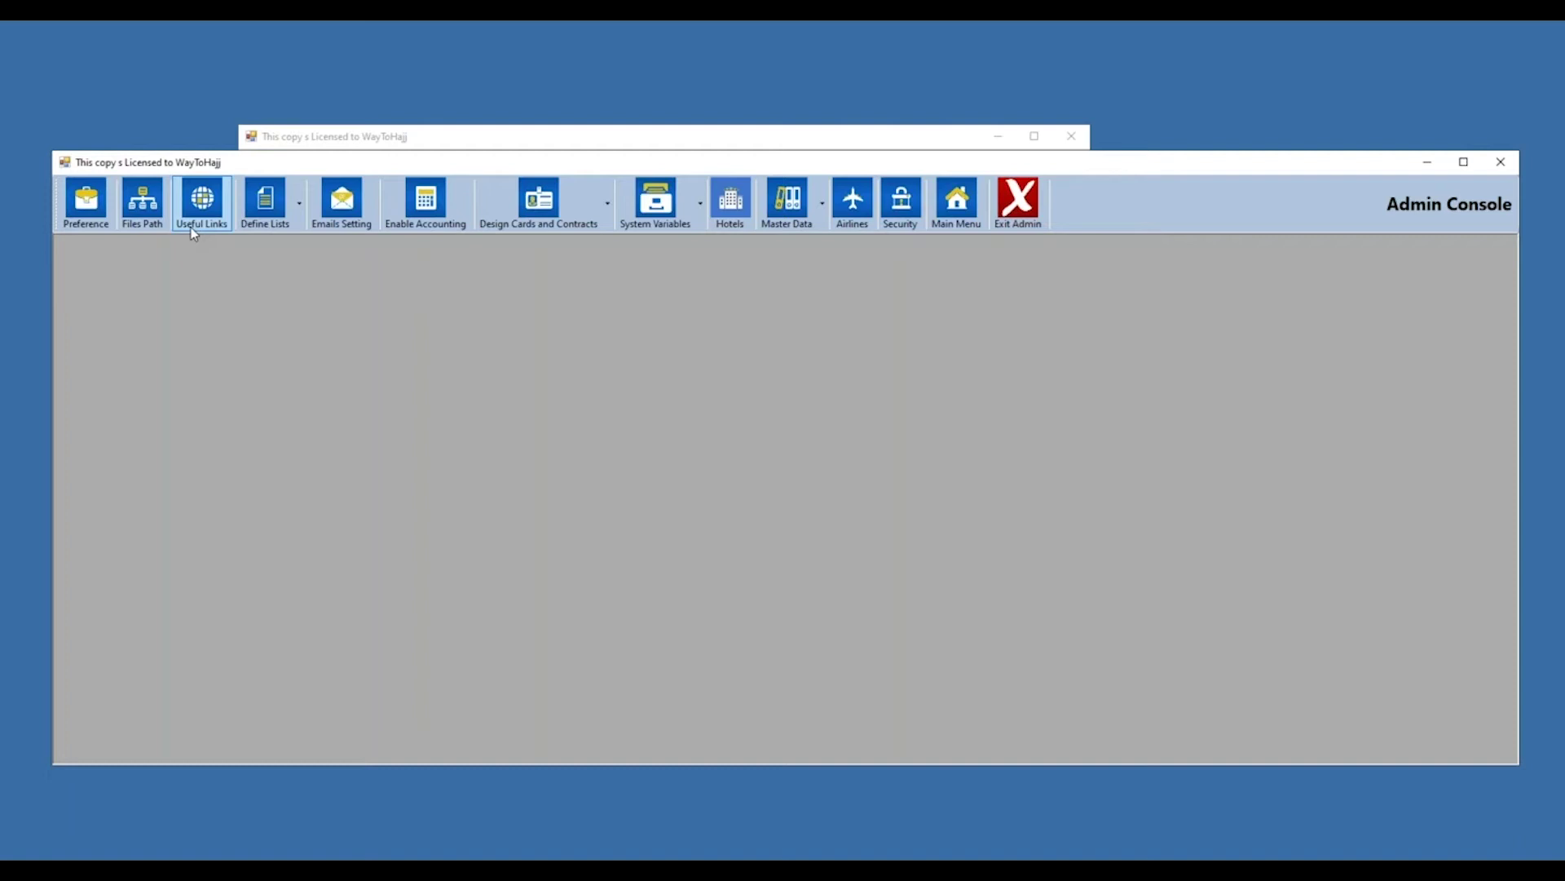
Bring up the System Parameters form showing the Office Information settings
click(99, 228)
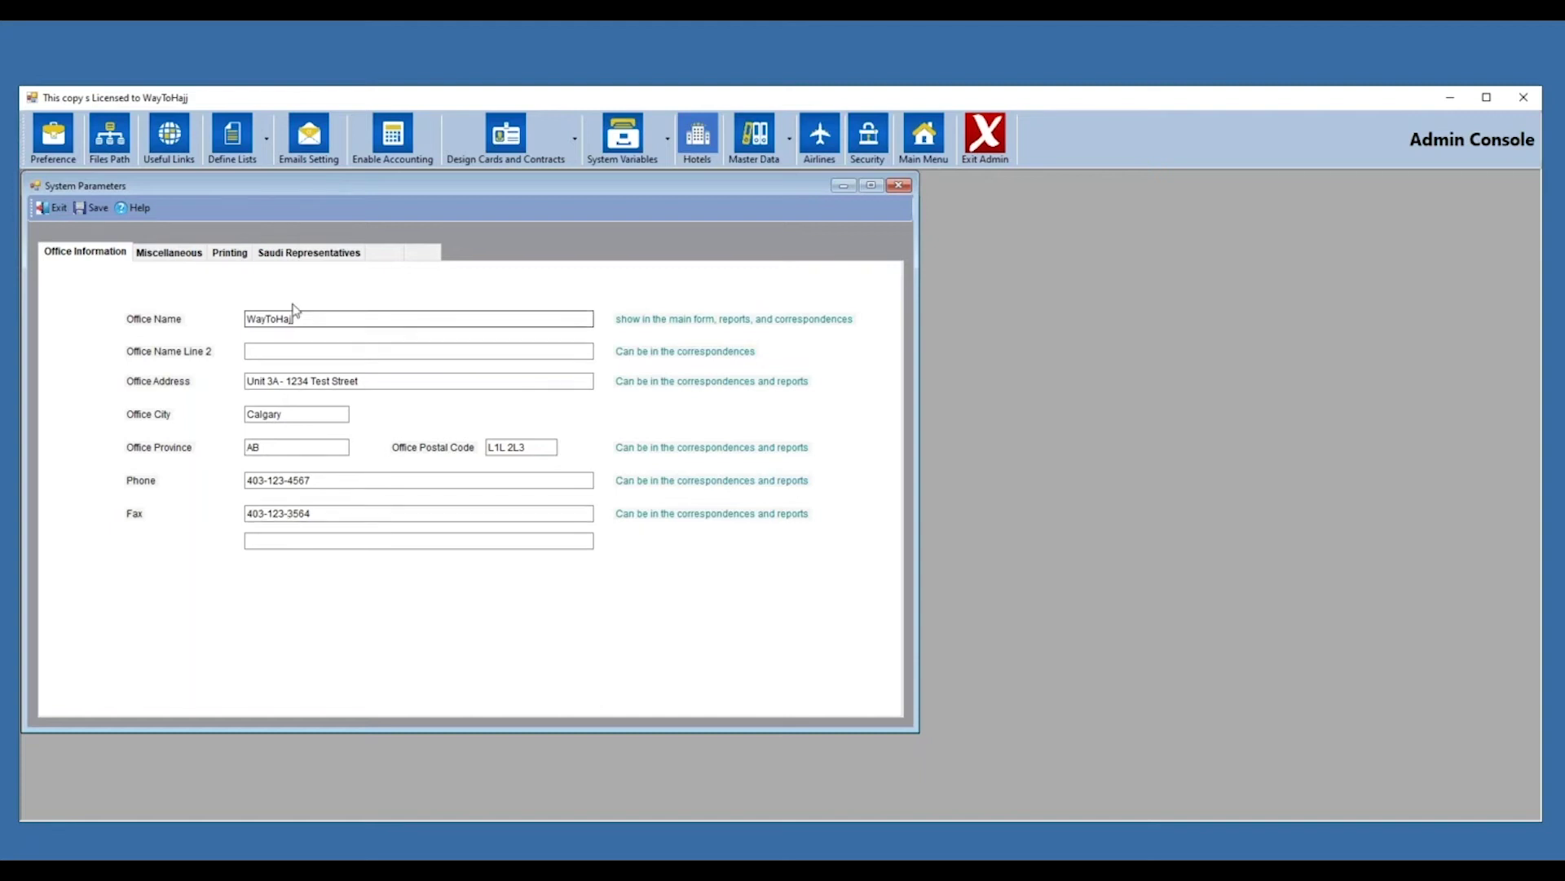
Save the WayToHajj Calgary office information, then display the Miscellaneous settings page
click(92, 208)
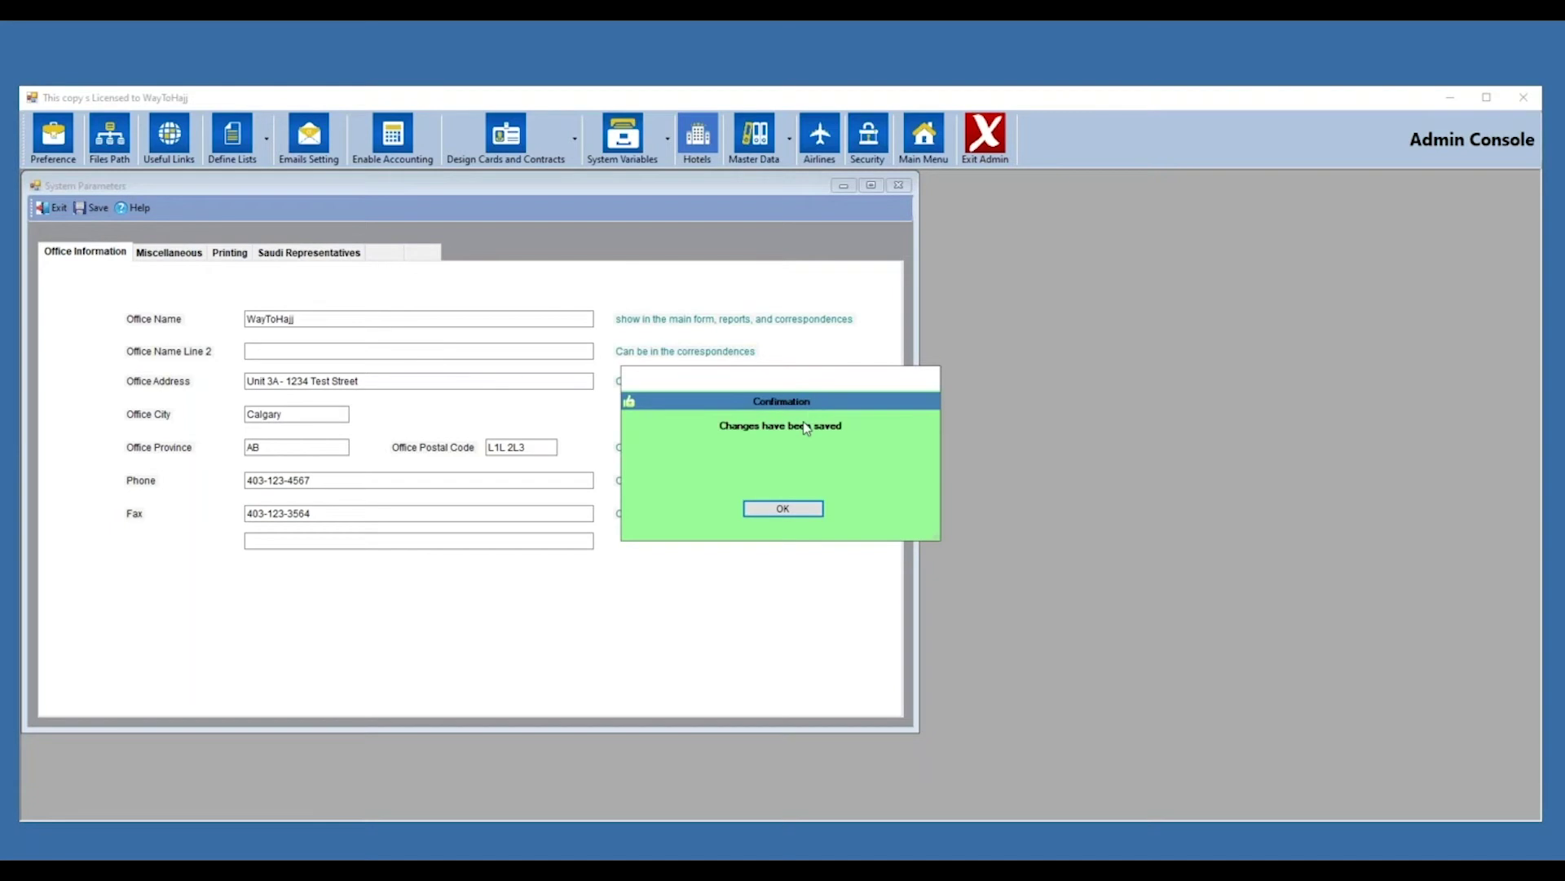
click(784, 509)
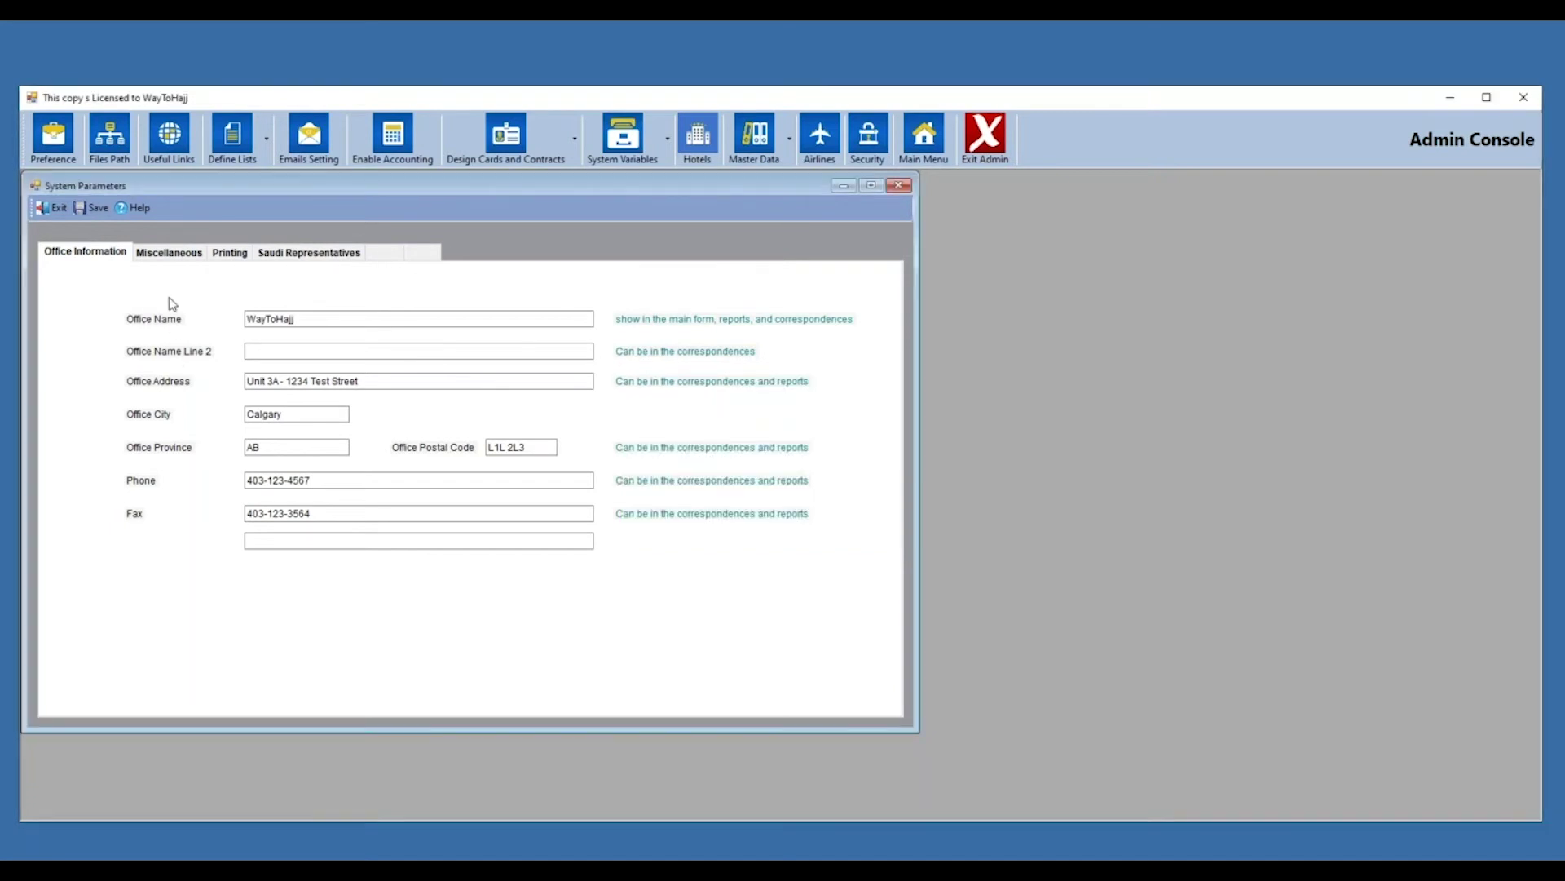
click(159, 254)
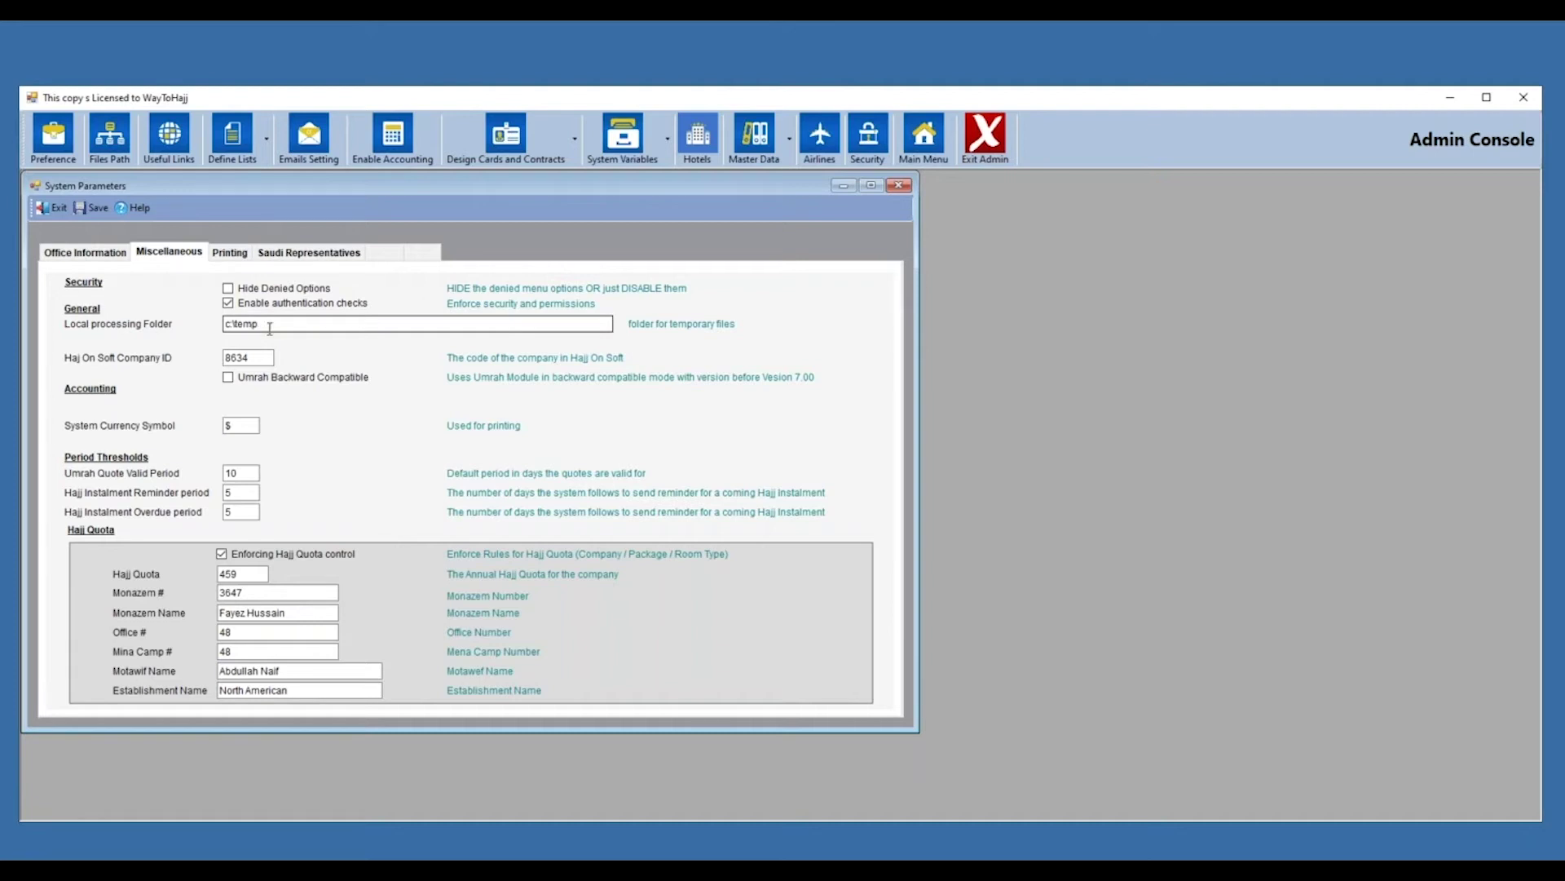
click(247, 358)
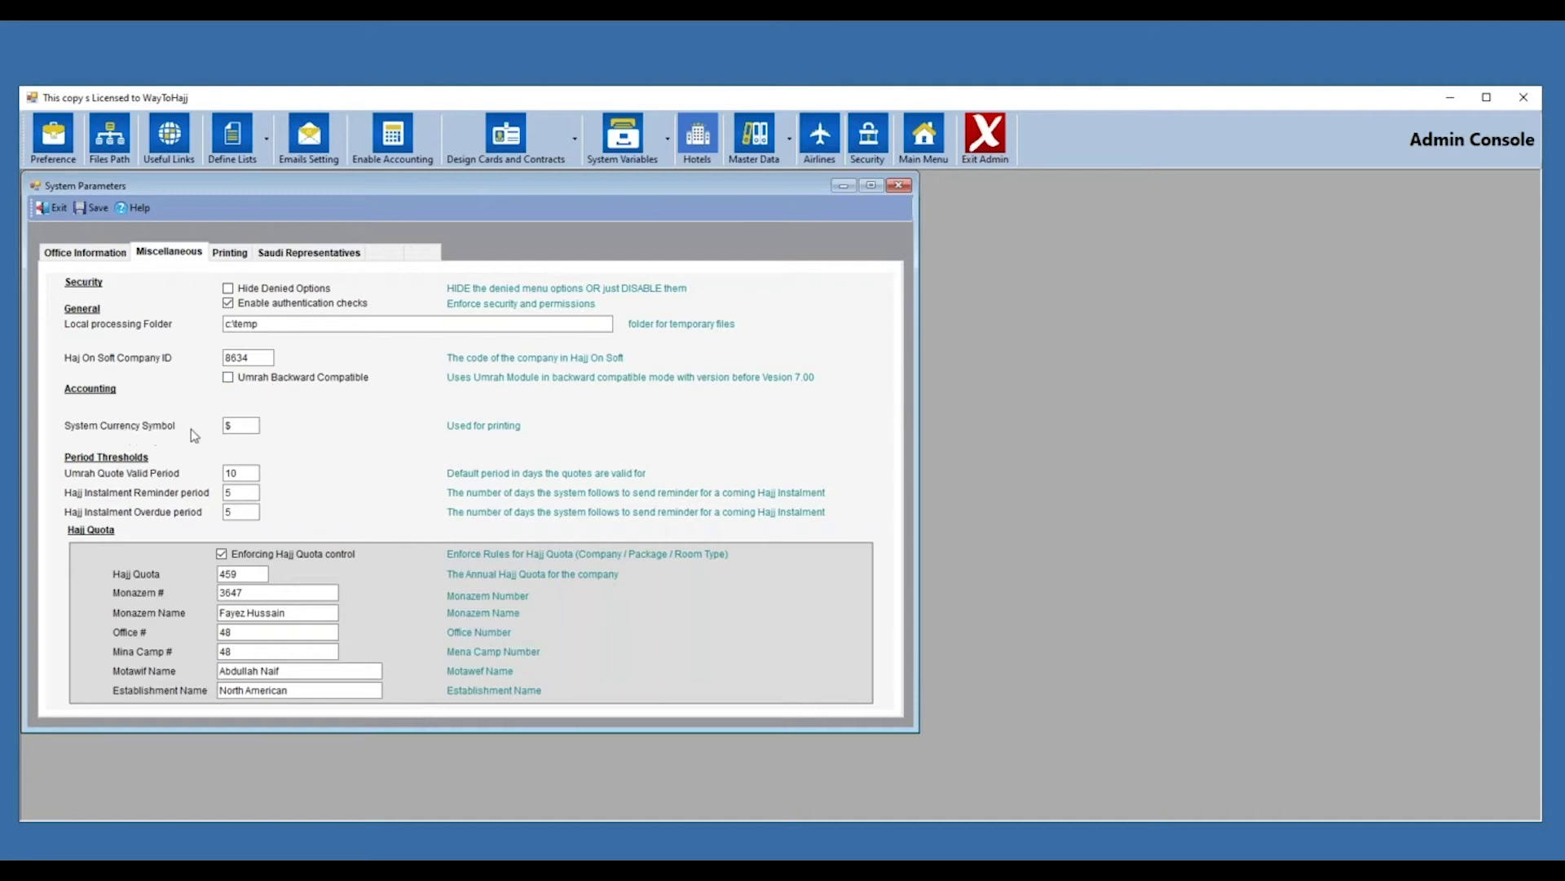
click(227, 425)
click(234, 477)
key(Tab)
click(238, 511)
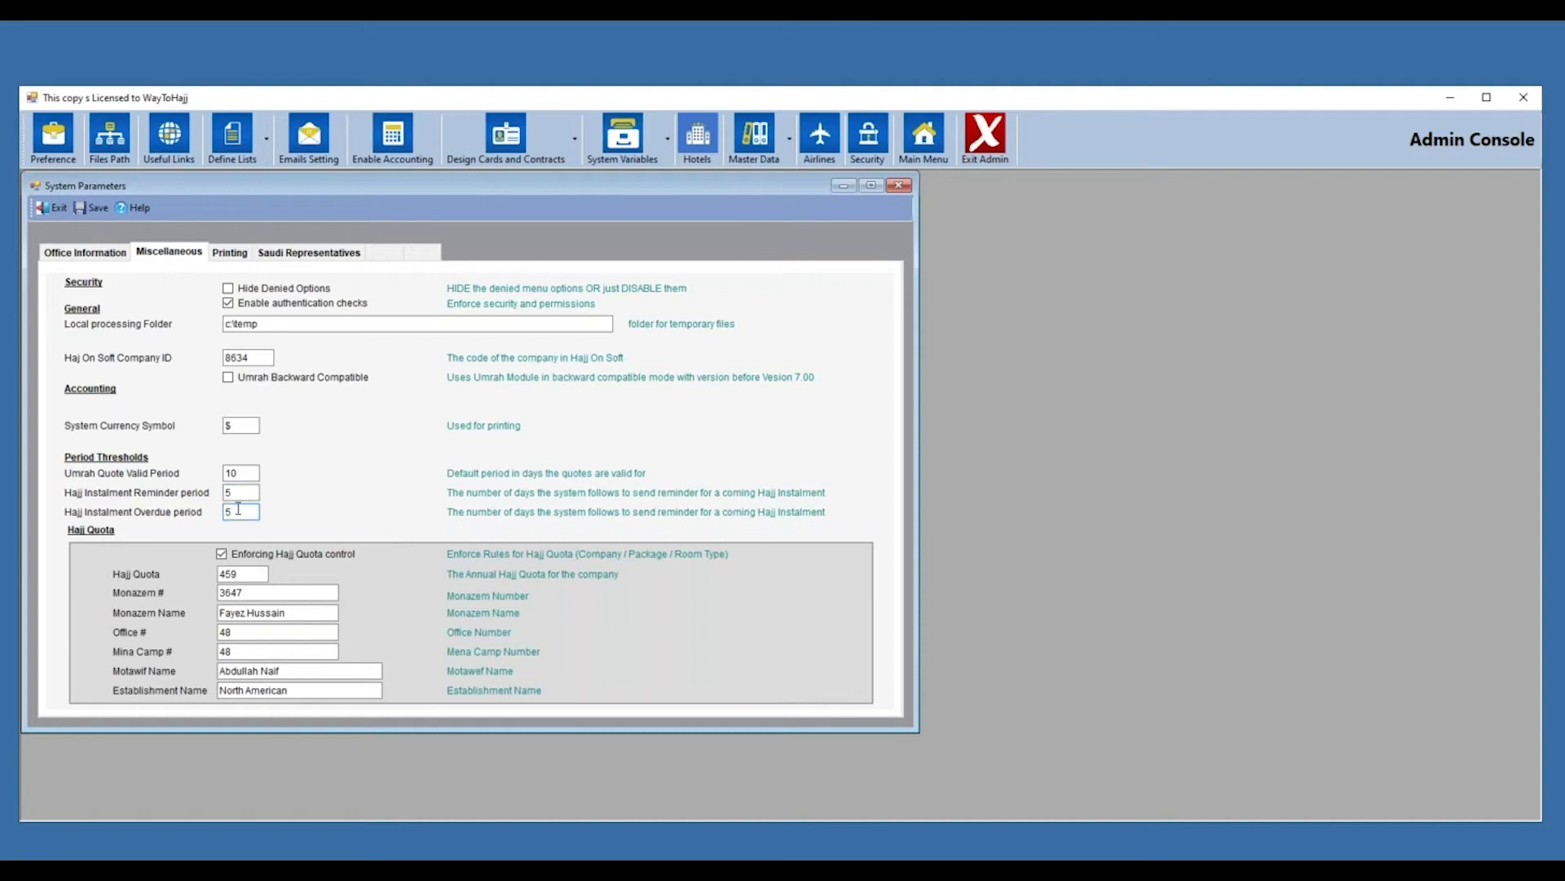
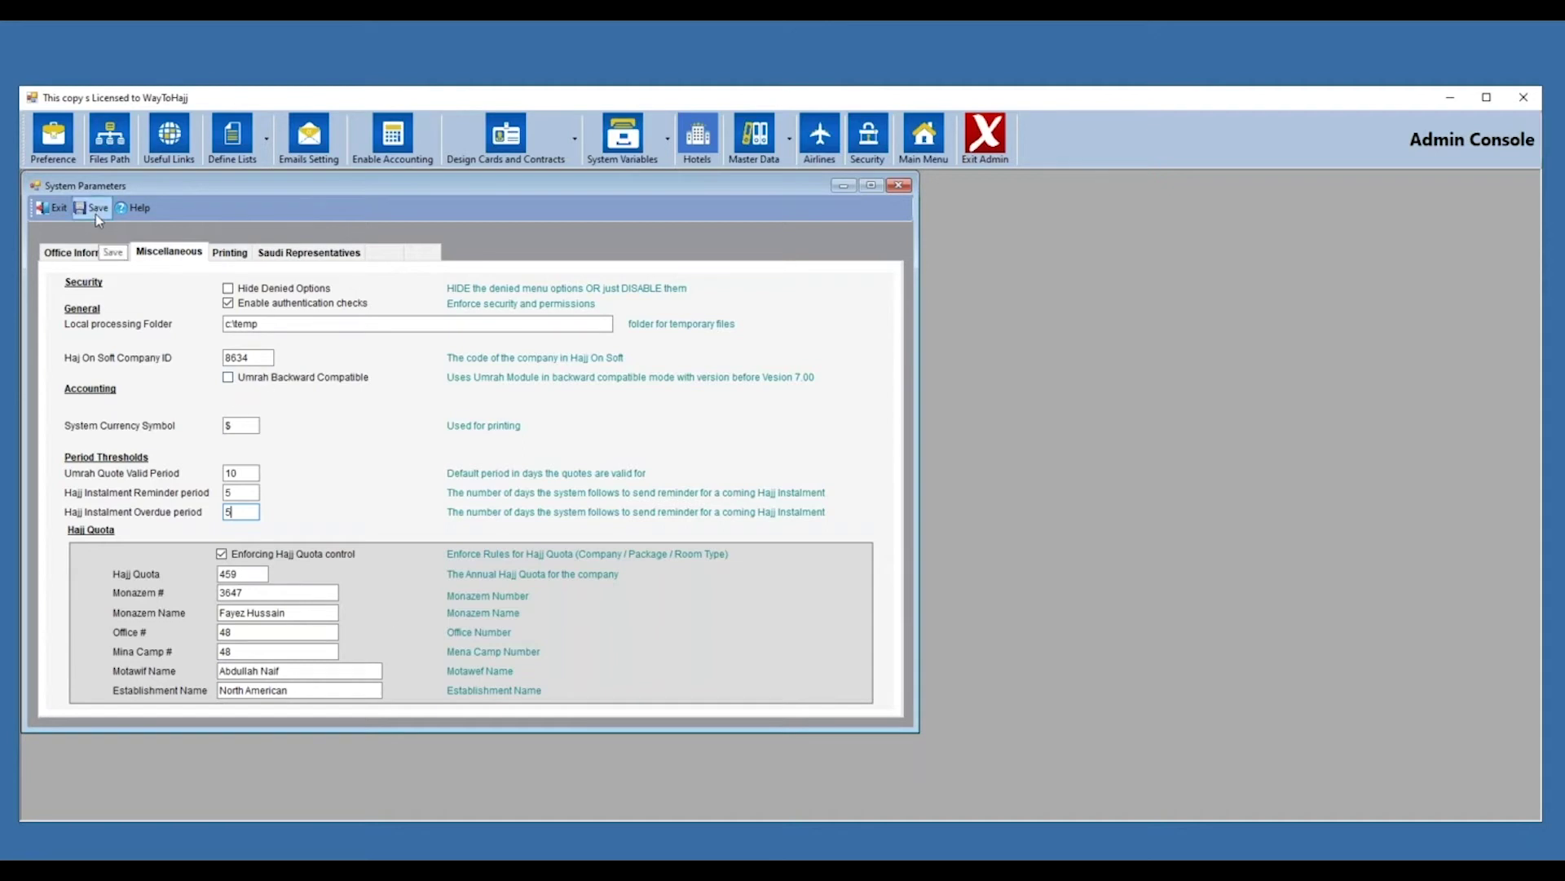
Switch System Parameters to the Printing tab and review the Invoice Top and Invoice Bottom texts
click(235, 257)
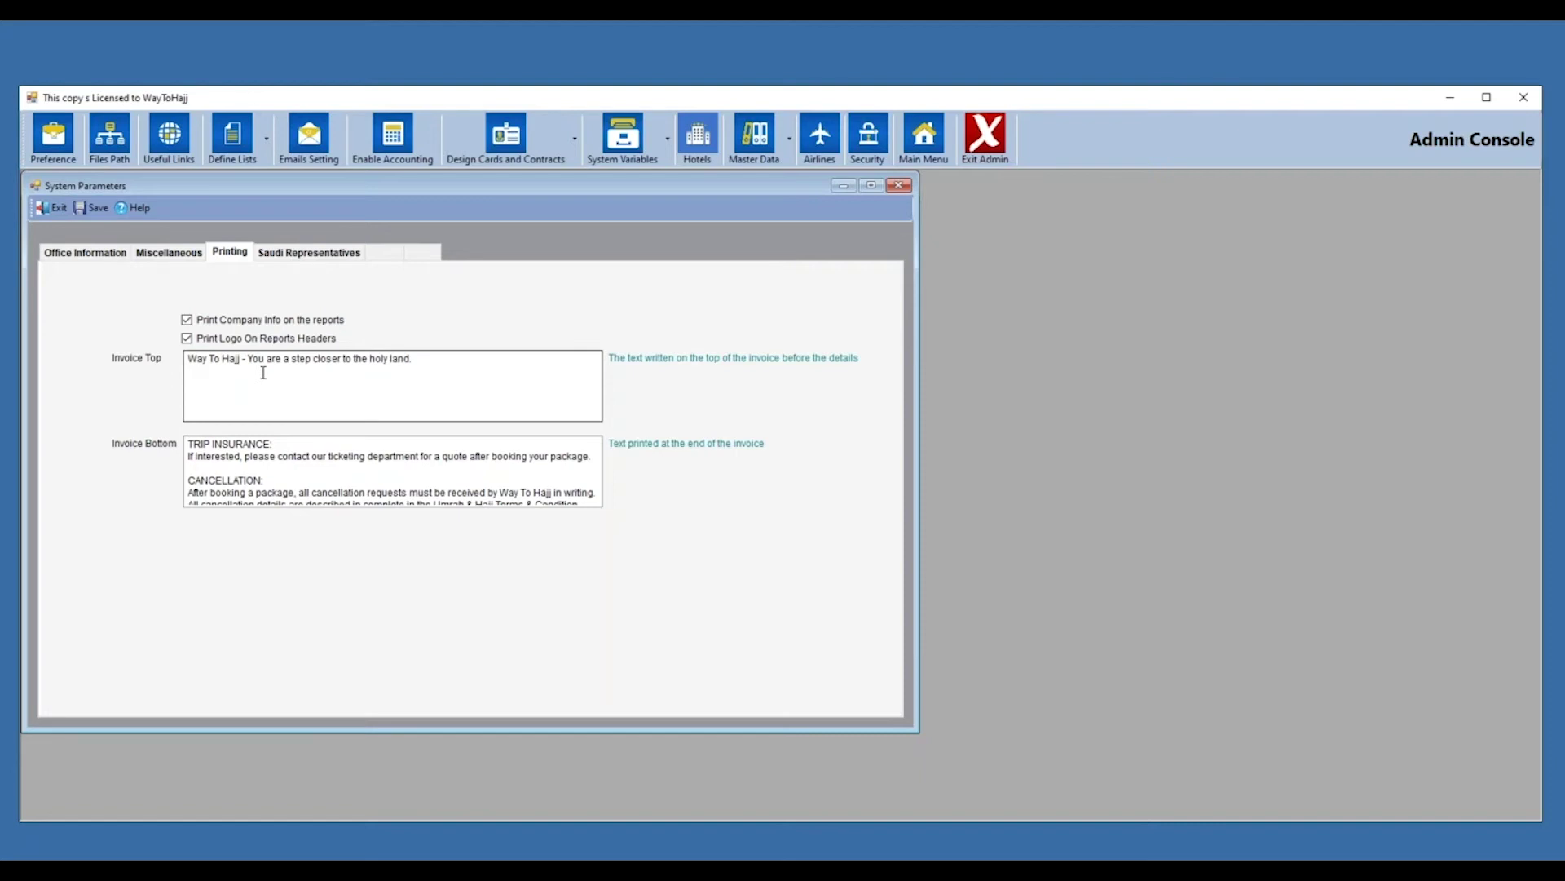
mouse_move(188, 455)
mouse_down()
mouse_move(275, 506)
mouse_move(349, 520)
mouse_move(639, 520)
mouse_move(194, 443)
mouse_up()
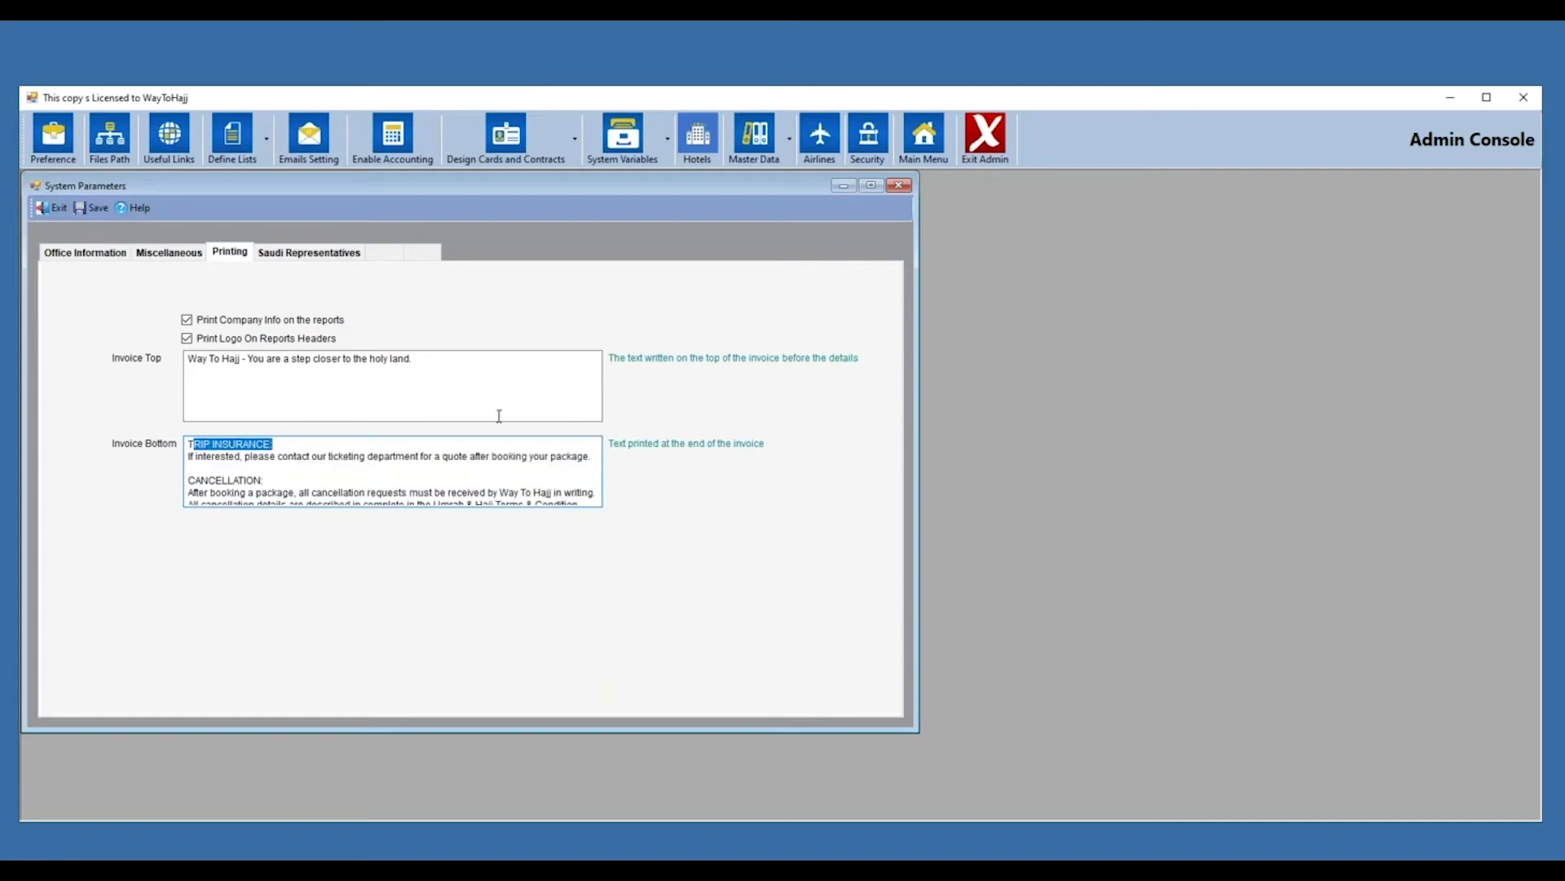
click(477, 450)
Show the Saudi Representatives tab with Madinah, Makkah and Jeddah representatives and the accountant's email
click(280, 256)
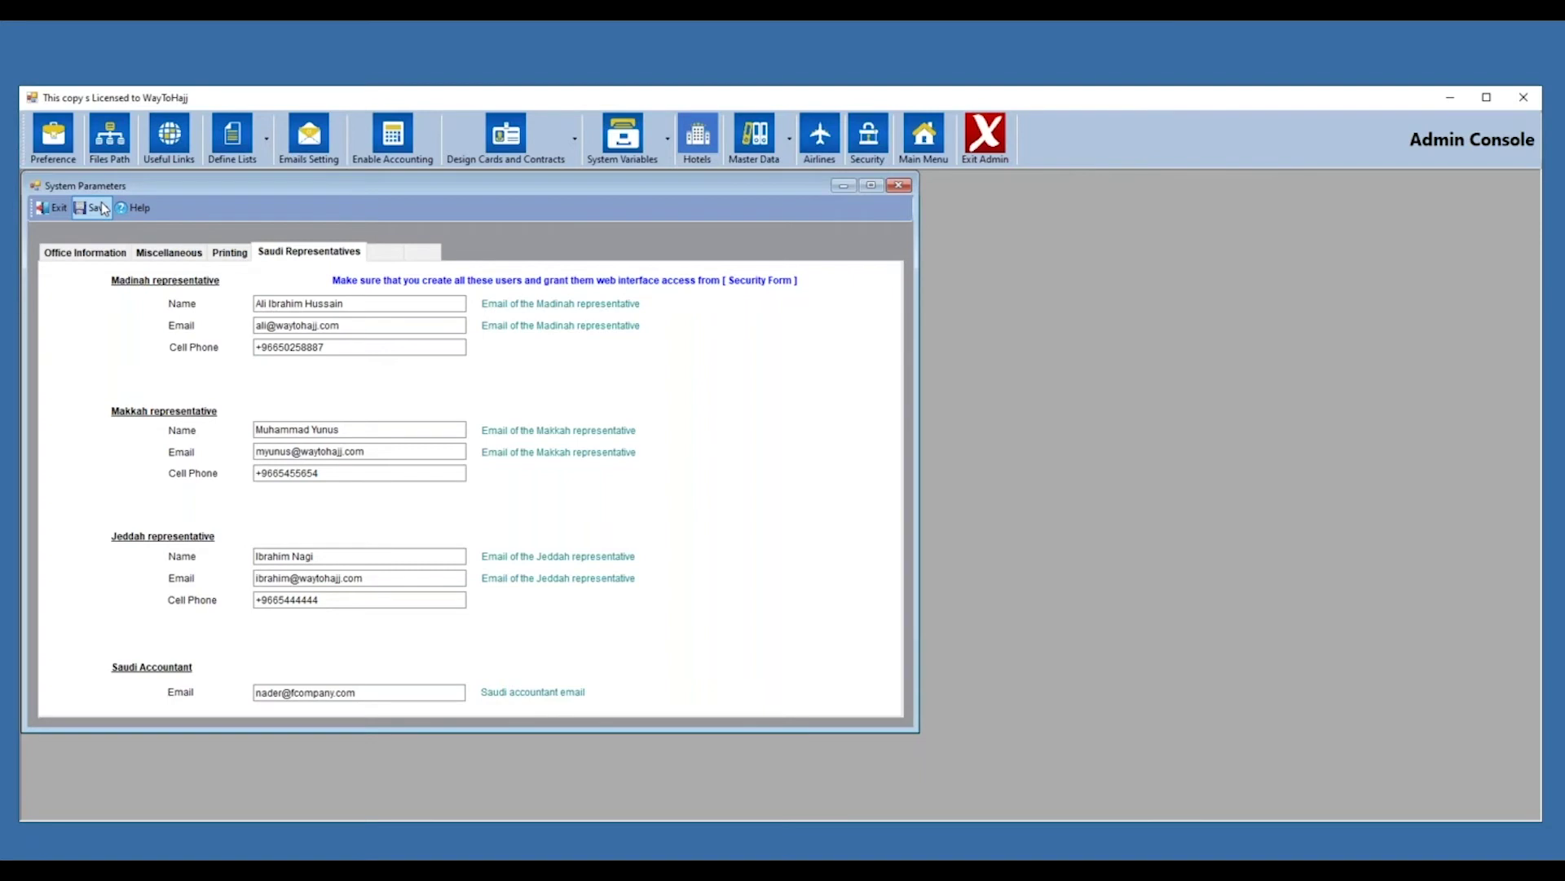
Revisit the Printing and Miscellaneous tabs, then exit System Parameters
click(240, 253)
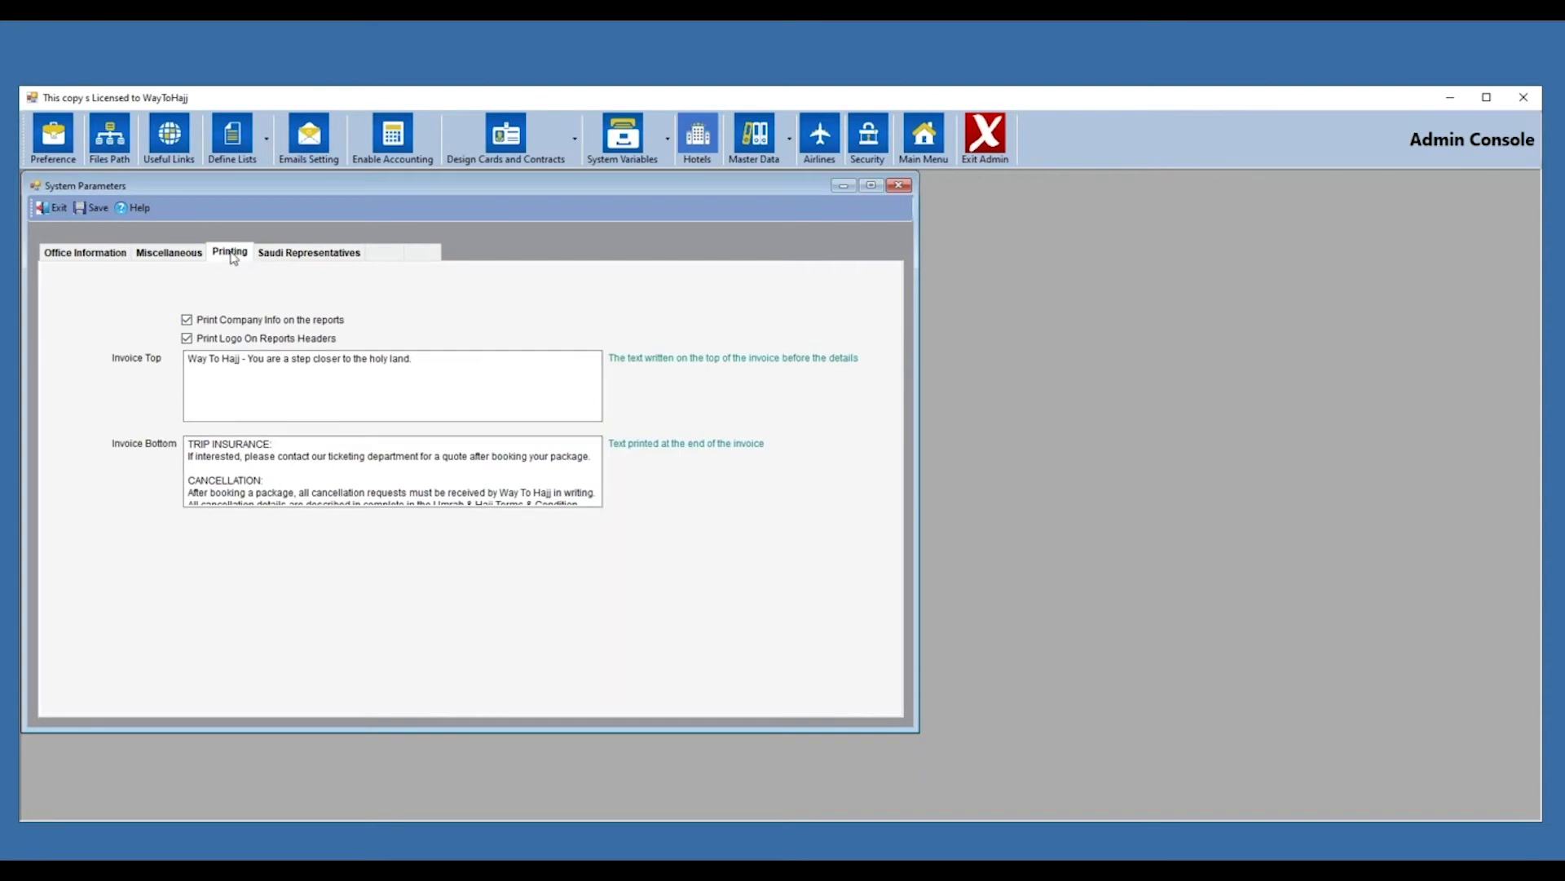
click(187, 254)
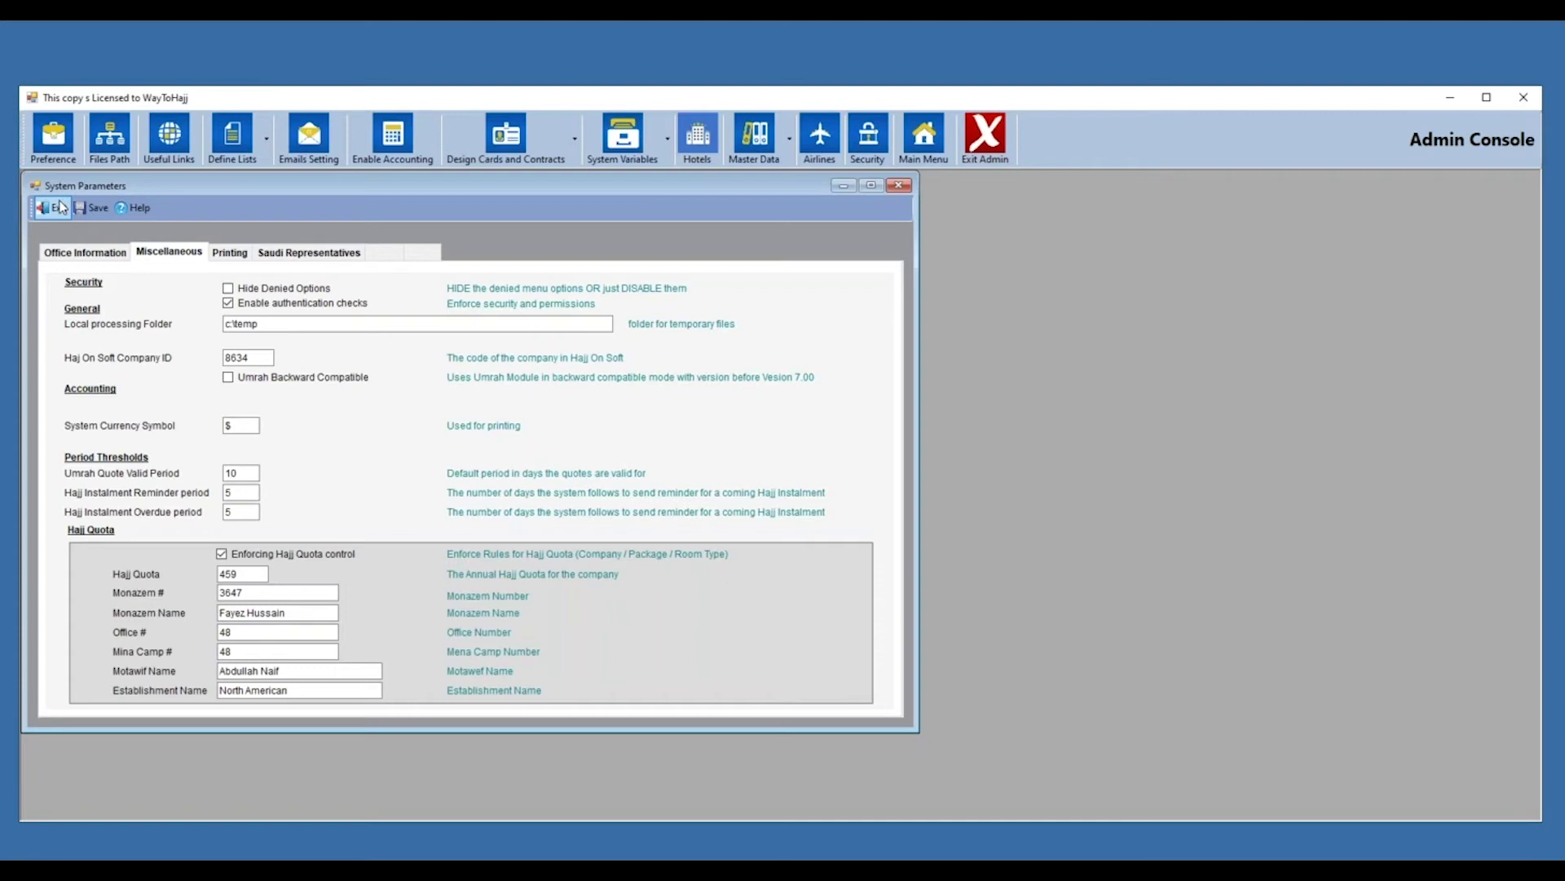
click(61, 207)
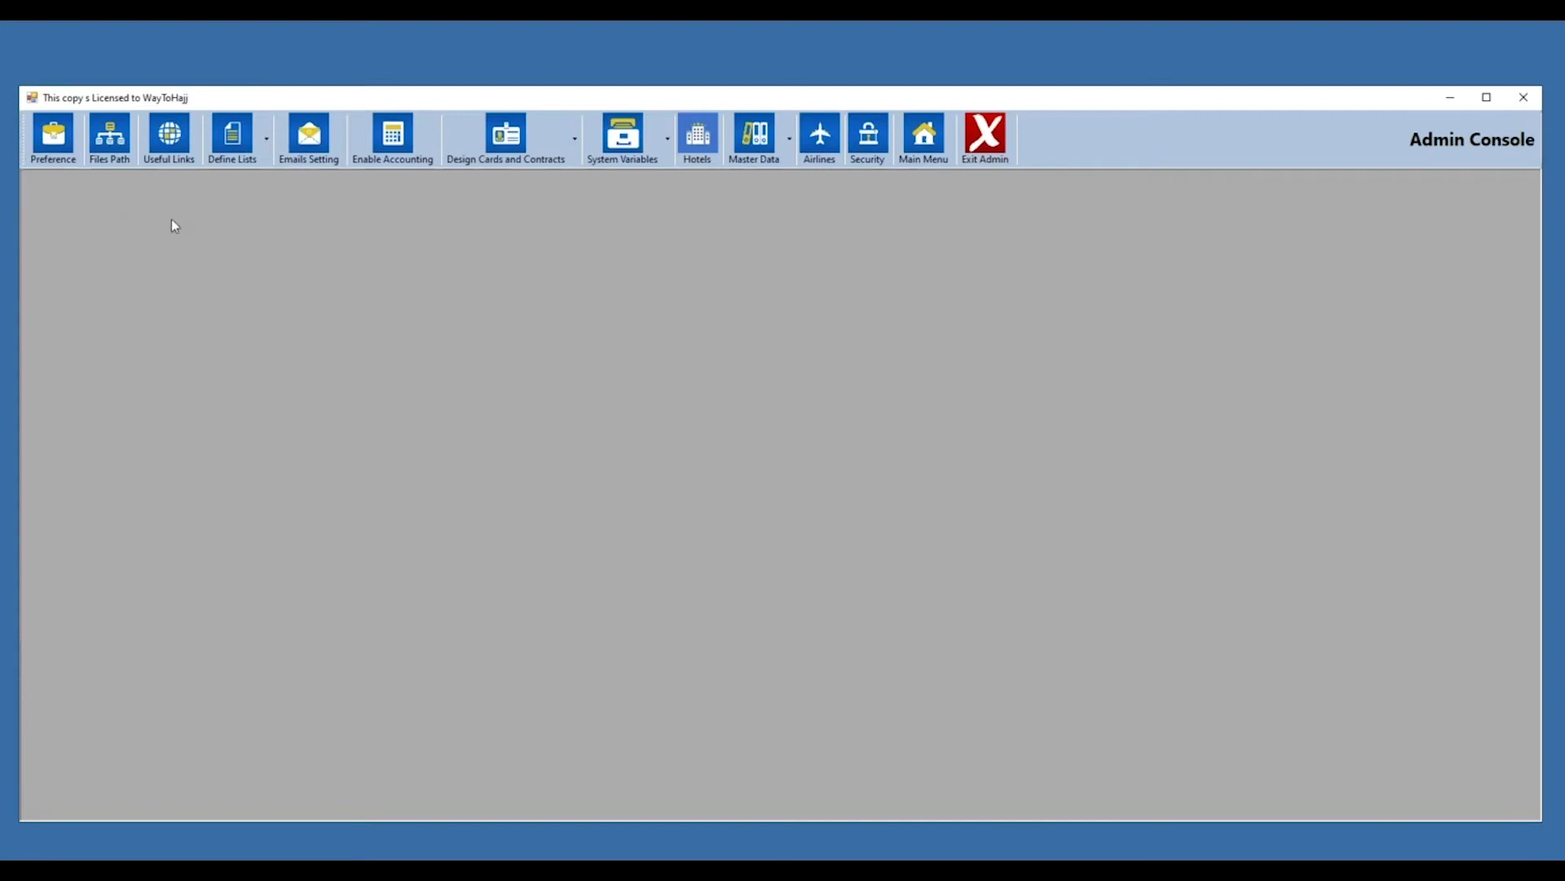
Open the Files Locations Form listing photo, MRZ, template and archive folder paths
click(122, 140)
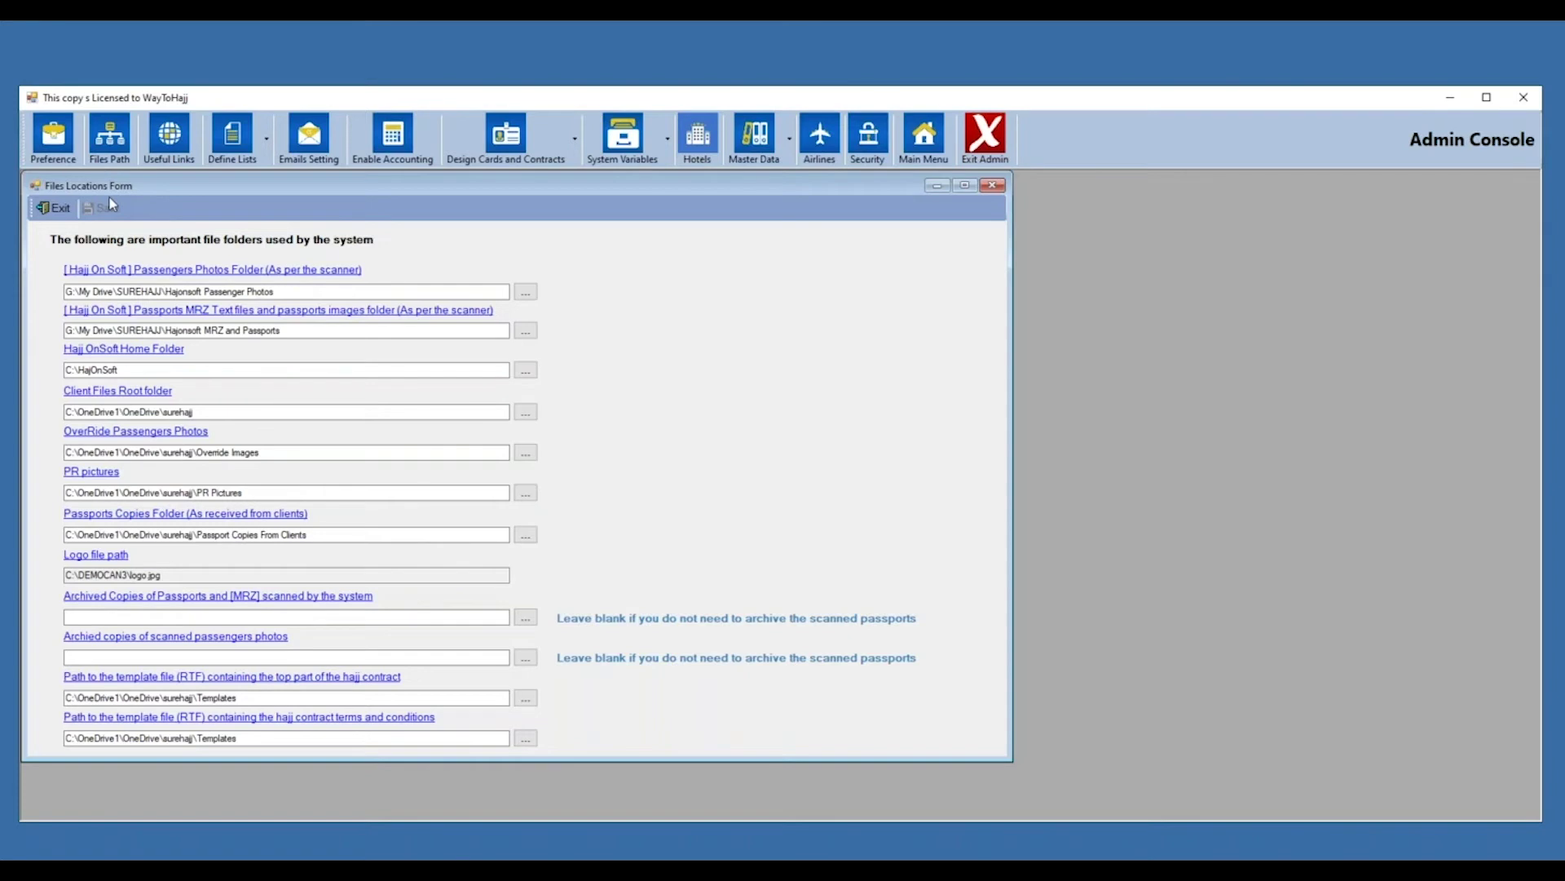
click(526, 292)
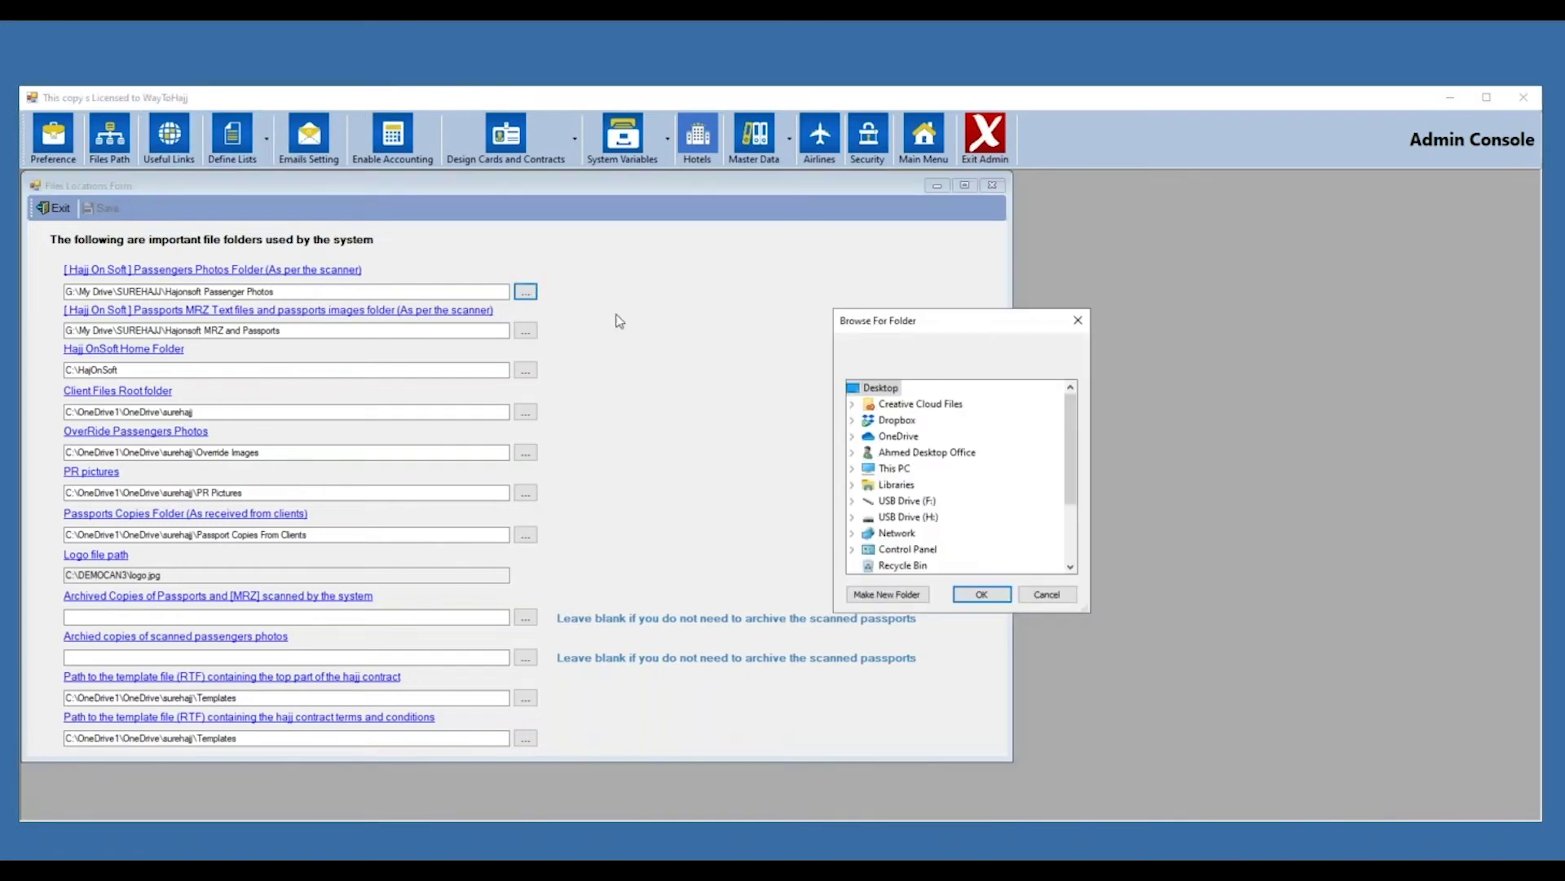
double_click(891, 470)
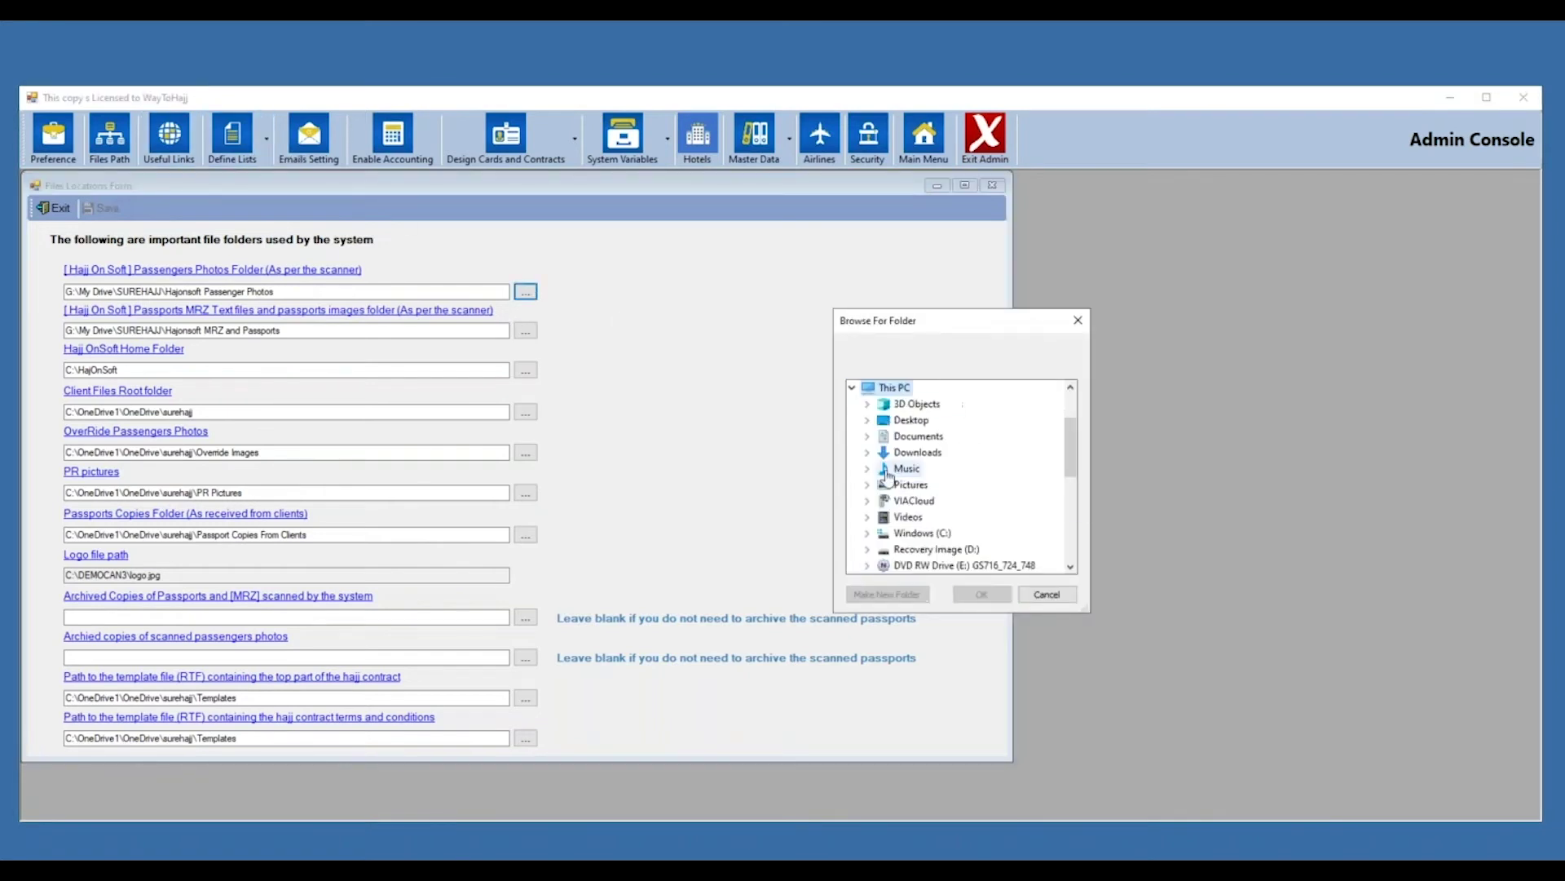
double_click(915, 534)
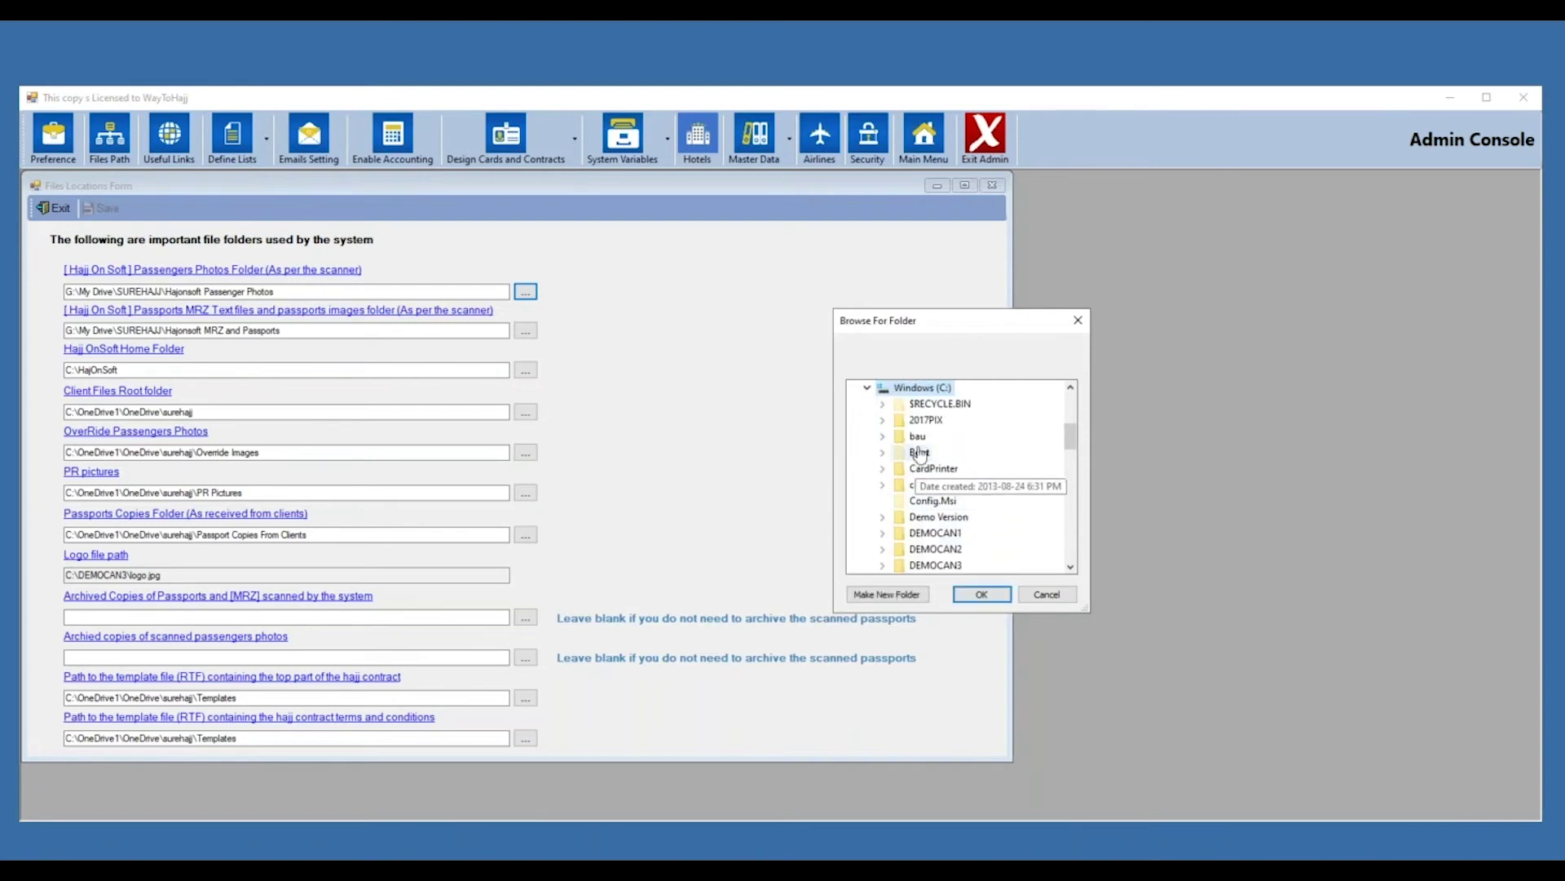
click(1048, 594)
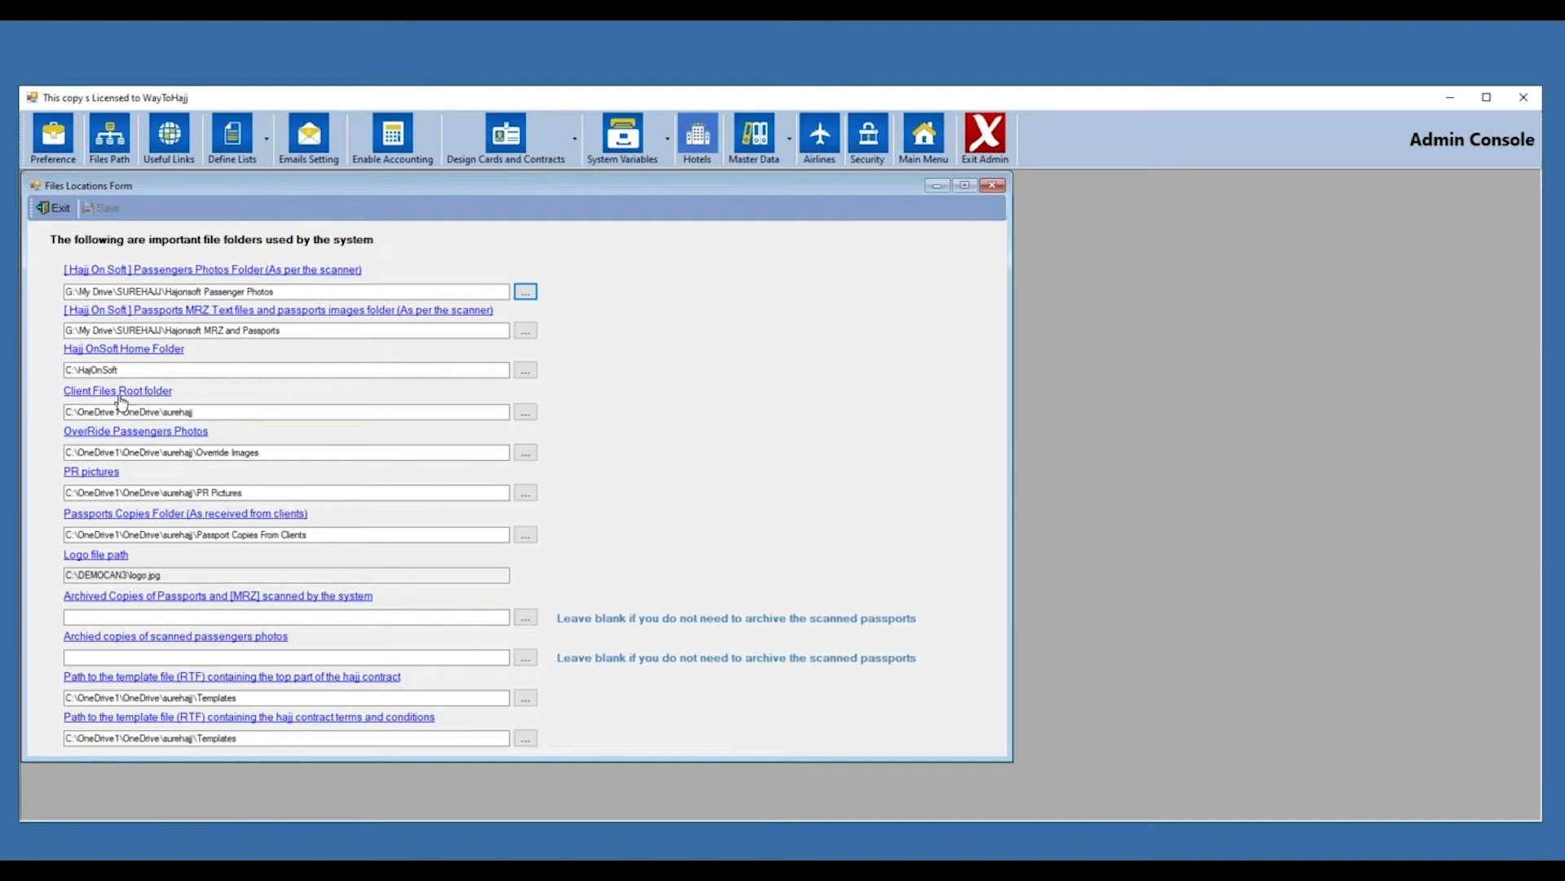
Display the Client Files Root Folder help covering its Applications, Images, Agents, Hotels and Airlines subfolders
click(139, 397)
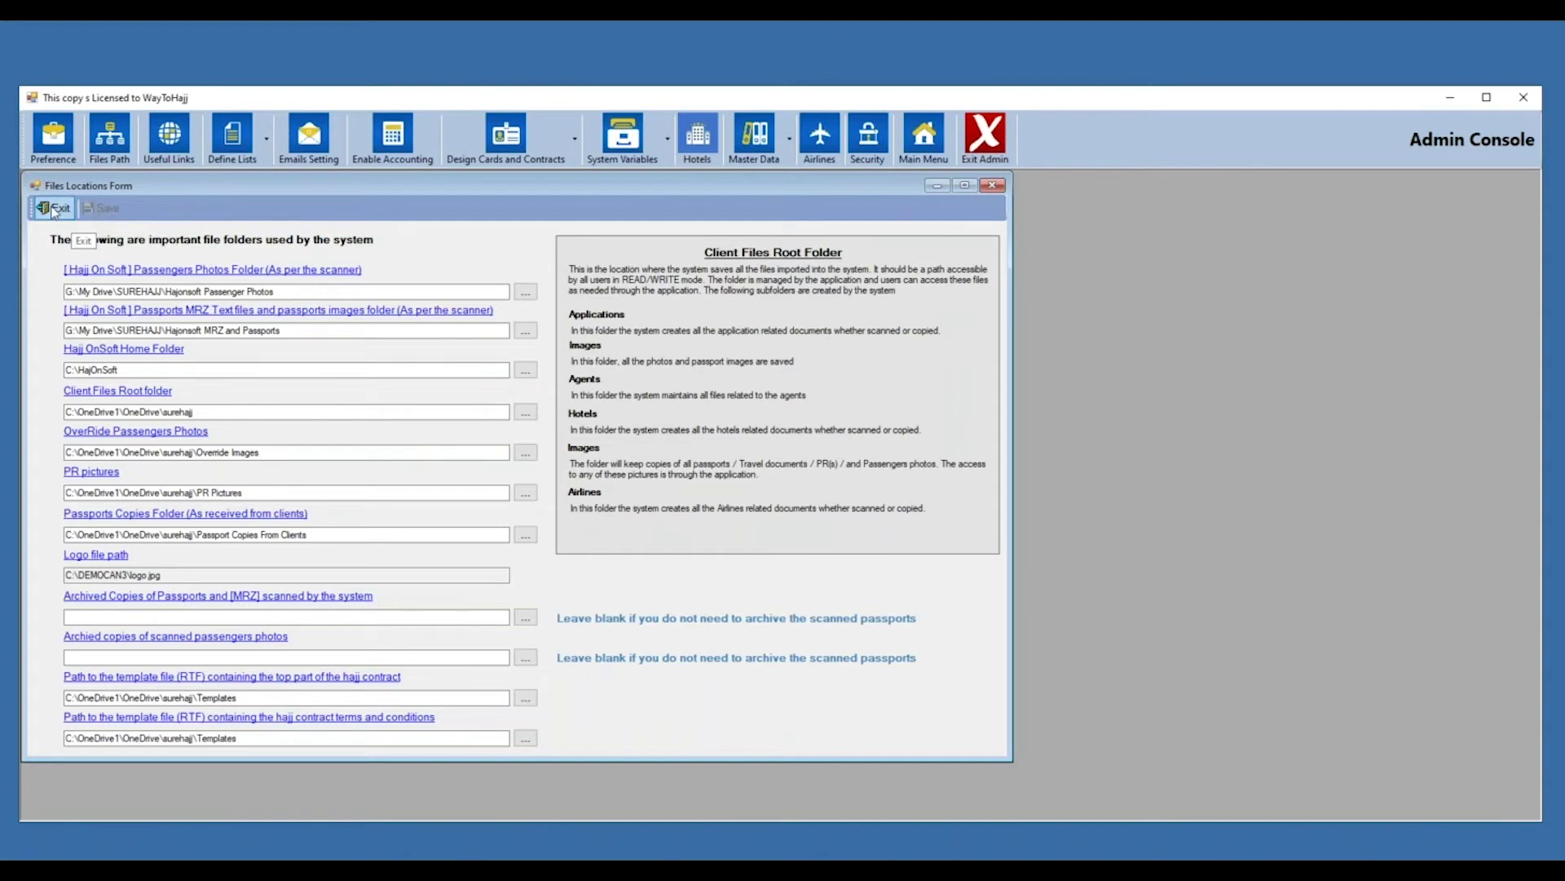
Close the Files Locations Form and open the Useful Links (Services) form
click(52, 209)
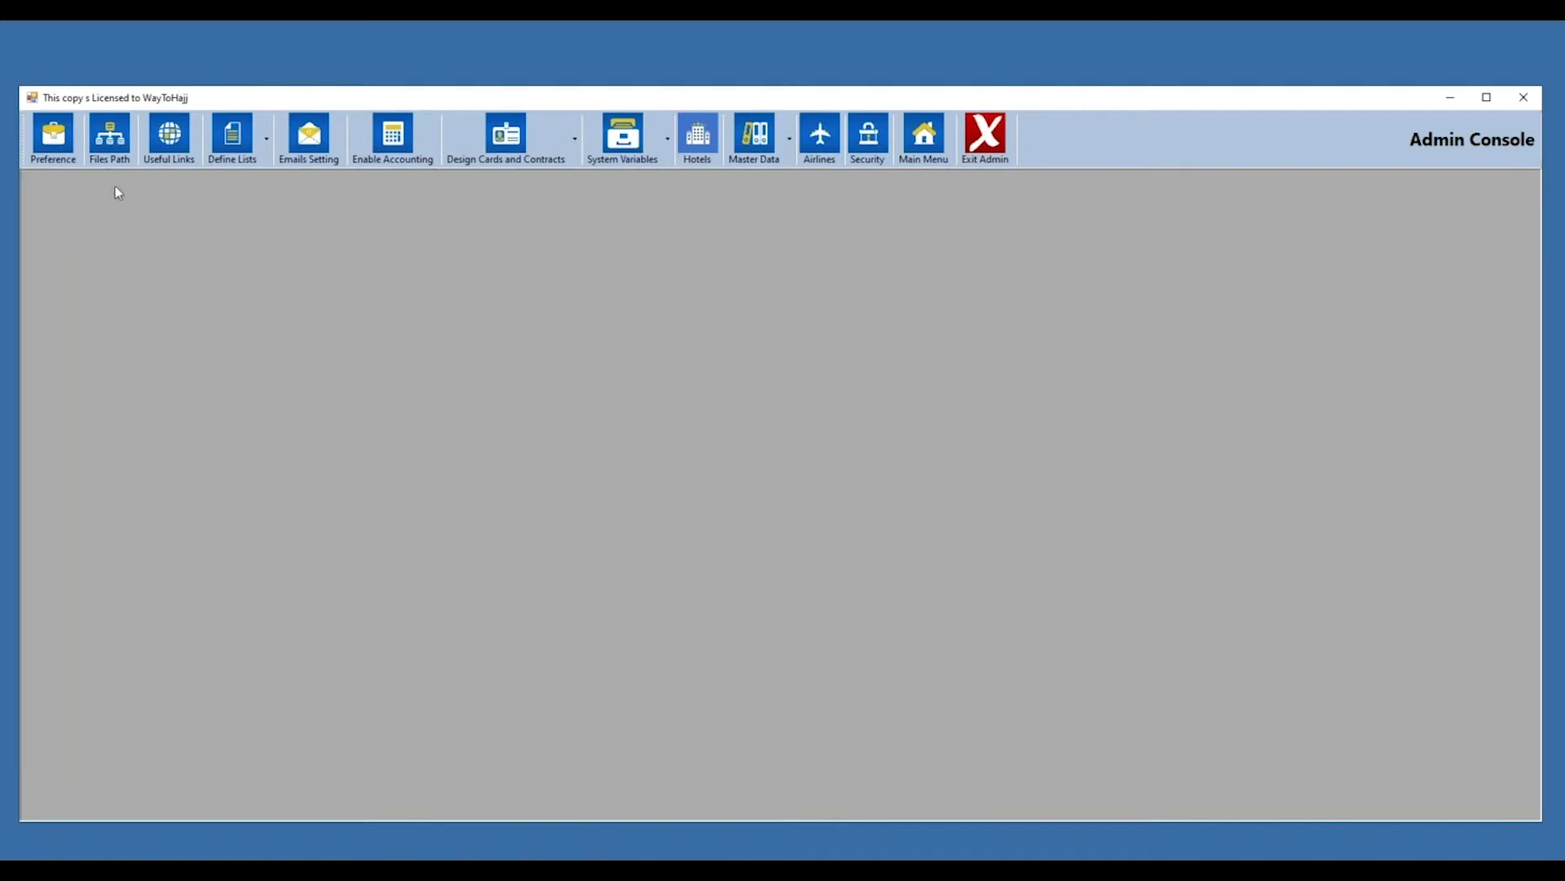
click(179, 147)
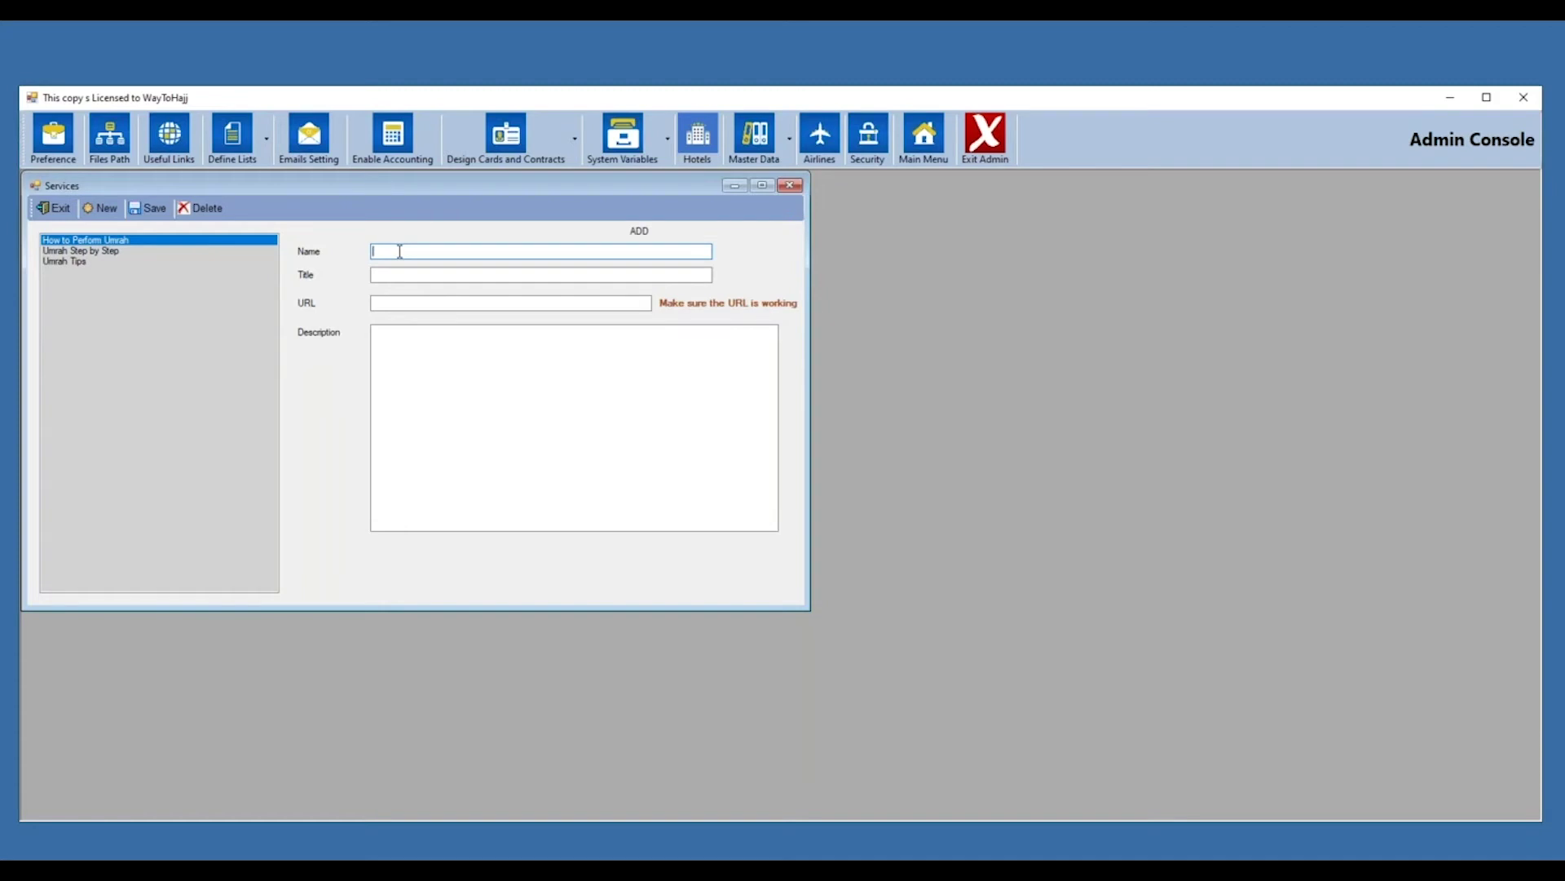
click(399, 273)
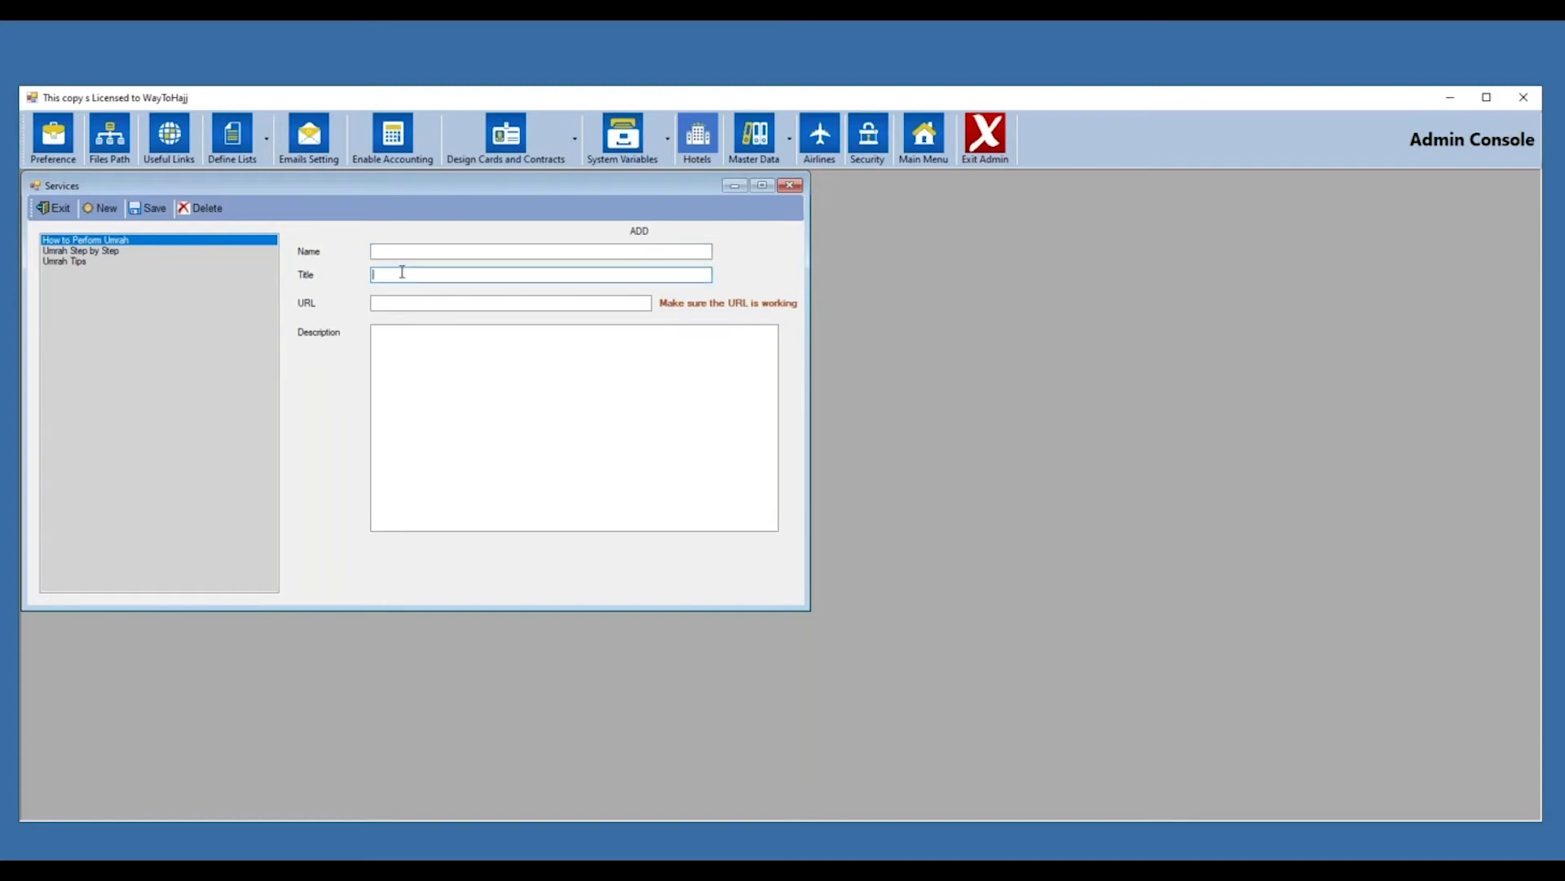
click(400, 303)
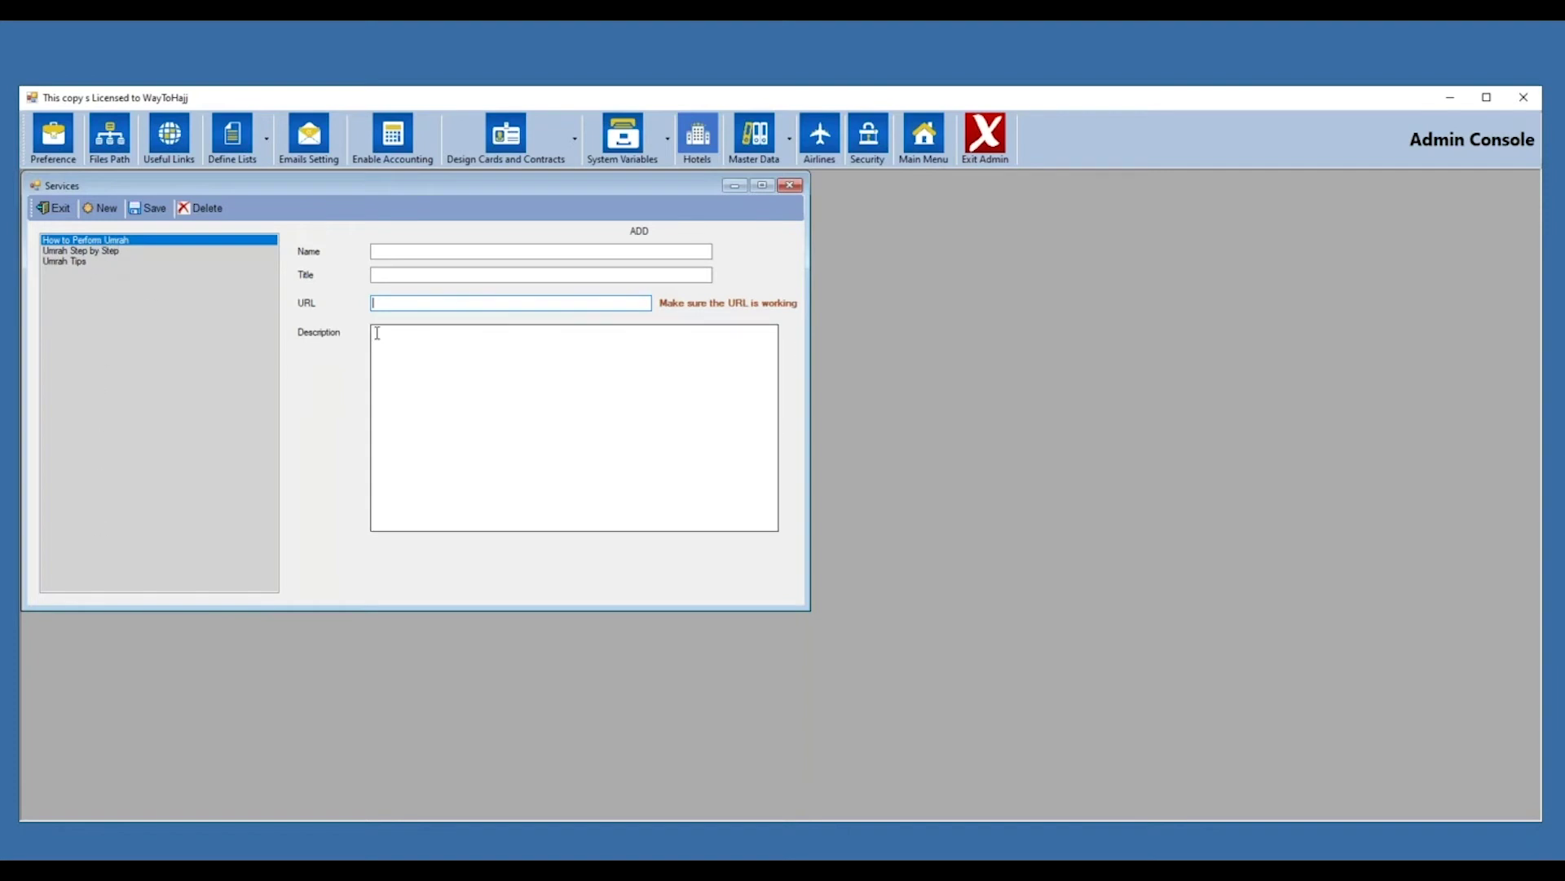
Browse Umrah Step by Step and Umrah Tips, then inspect How to Perform Umrah's Name, Title and URL
click(107, 252)
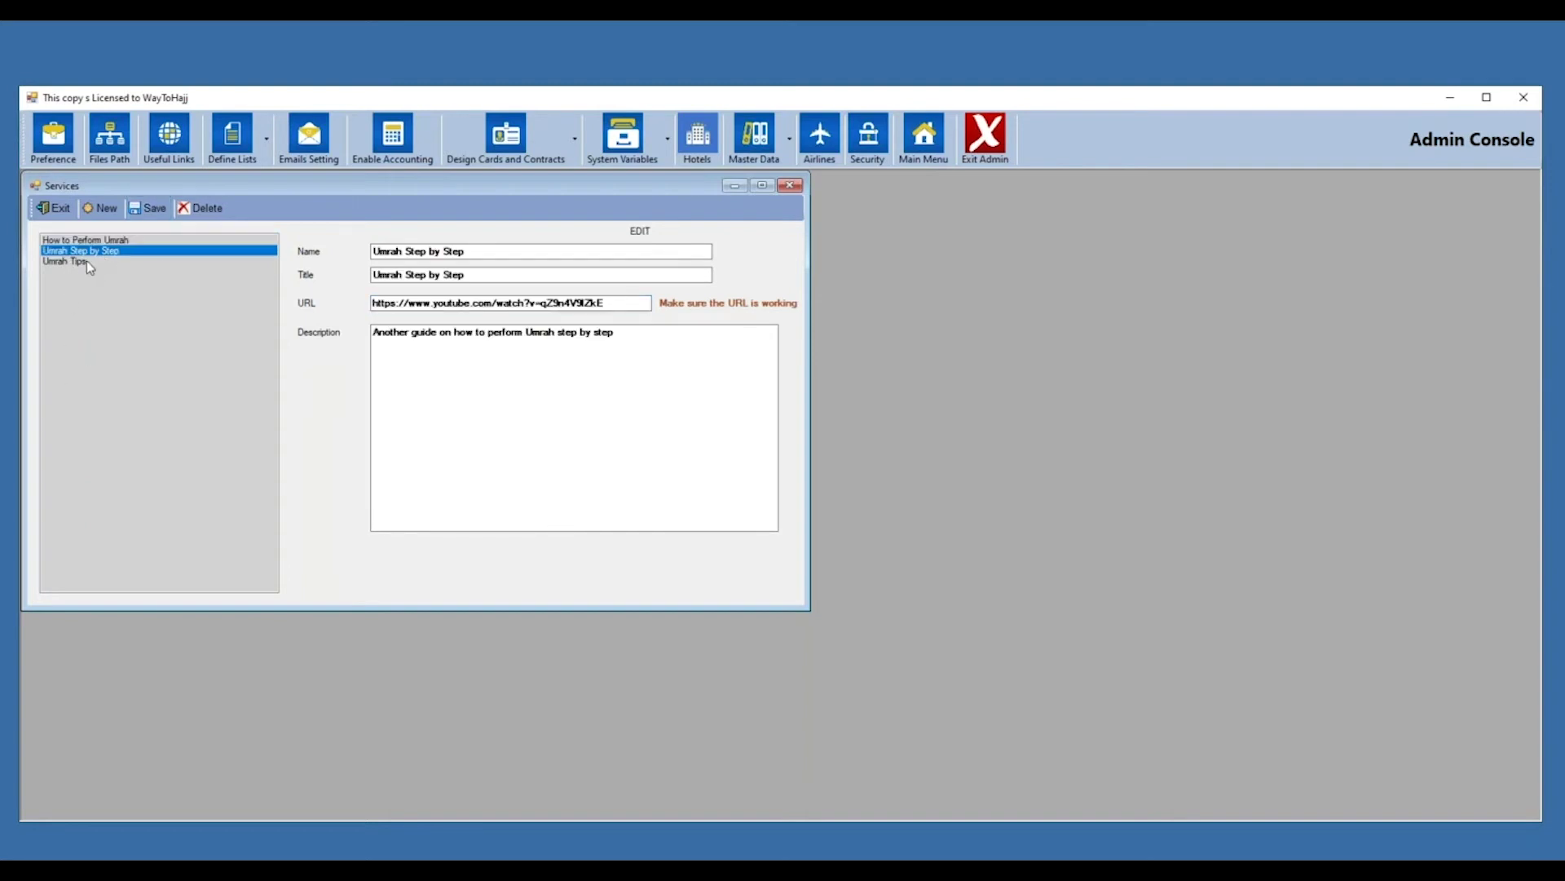
click(86, 262)
click(87, 251)
click(90, 242)
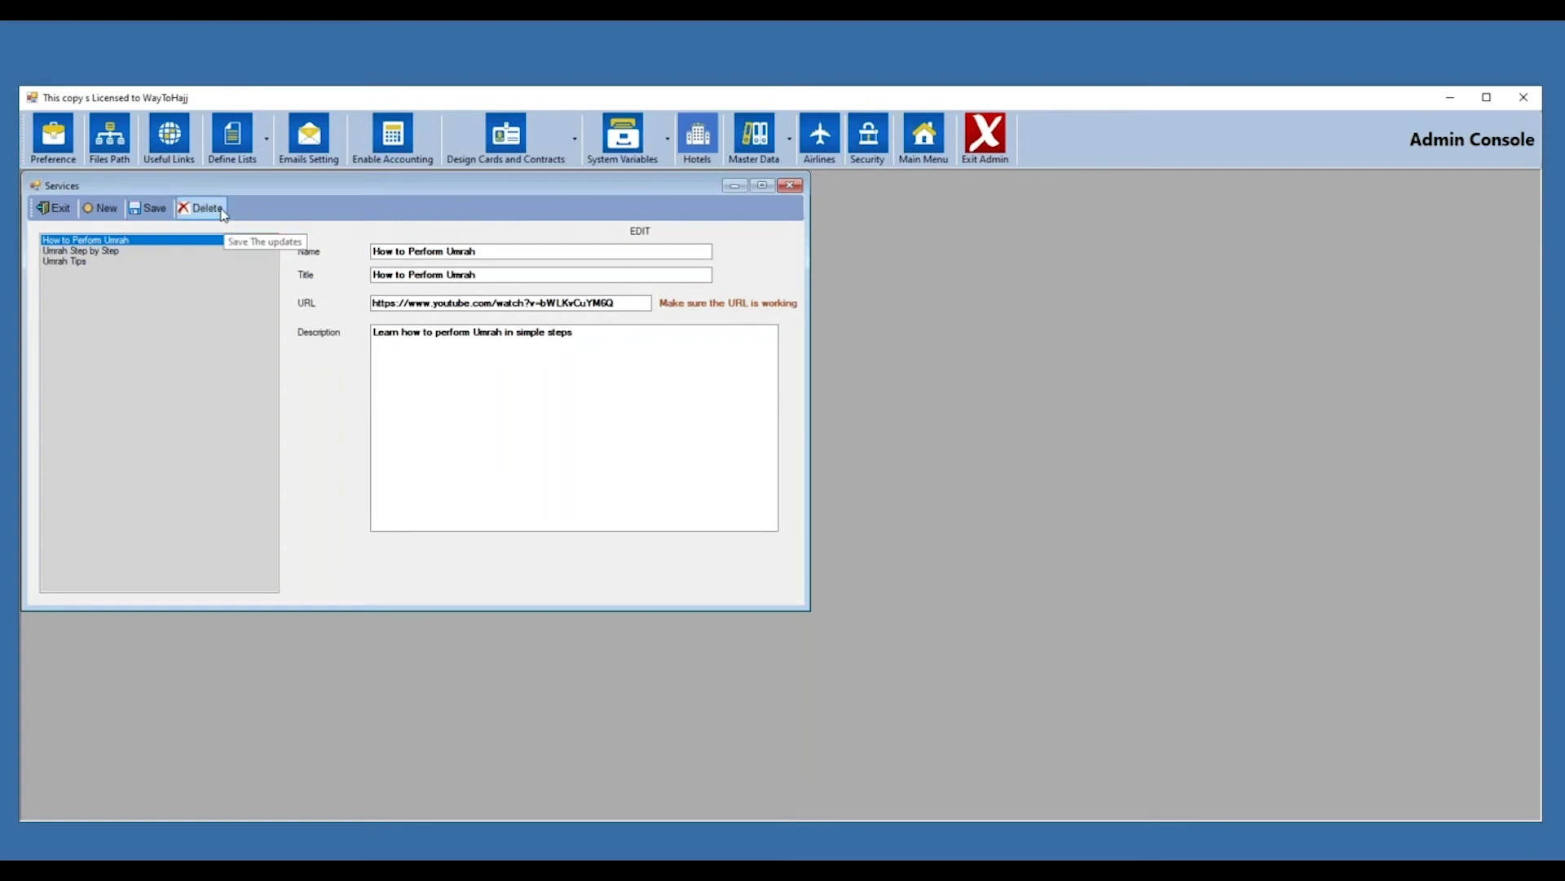
click(377, 250)
click(486, 275)
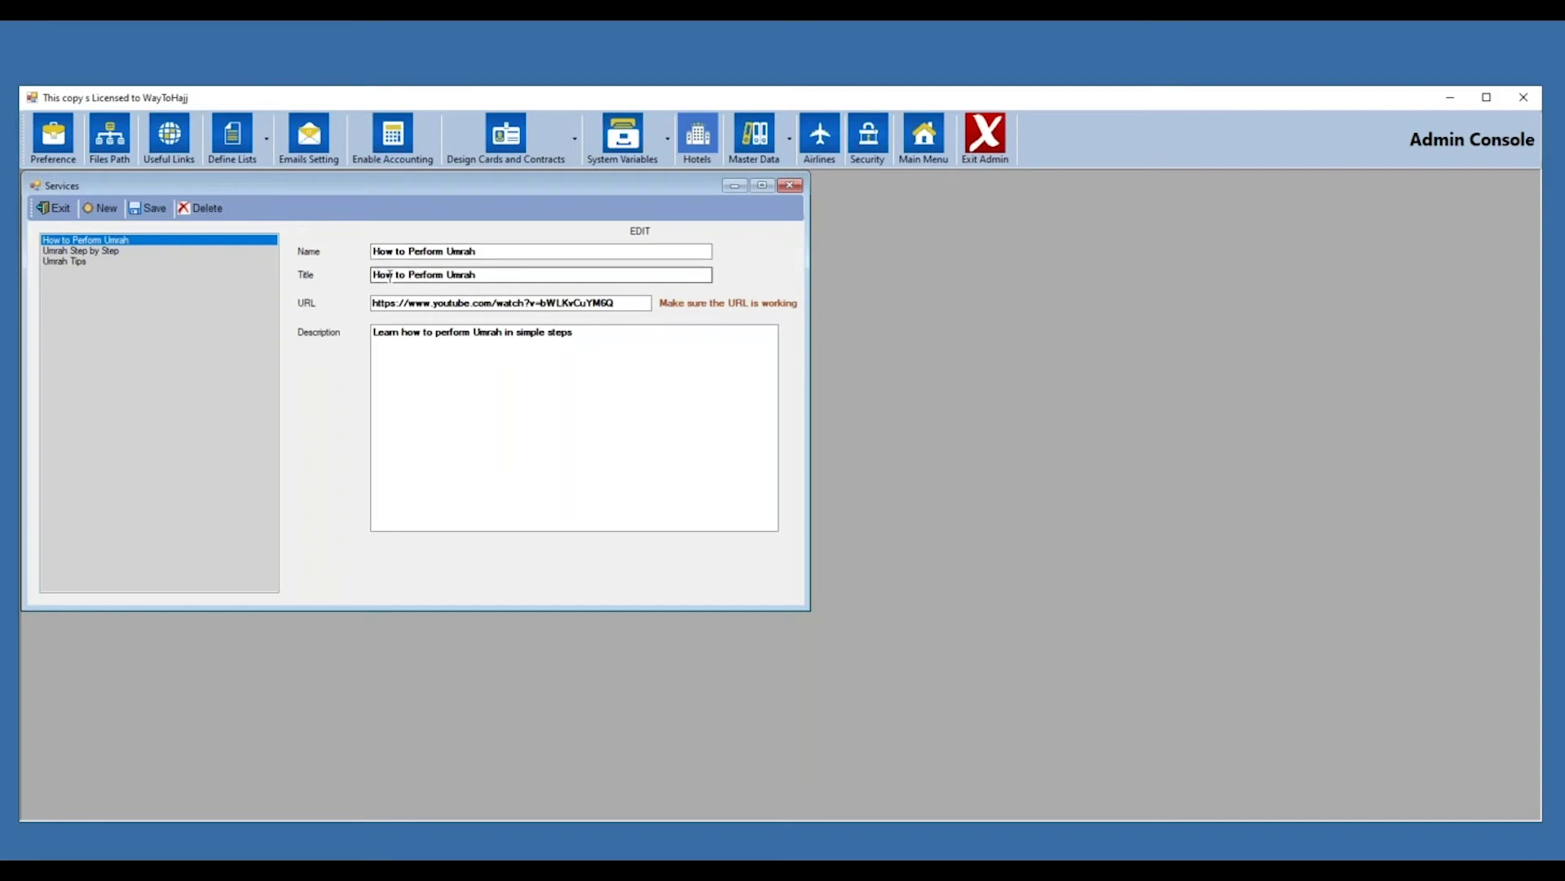
click(522, 302)
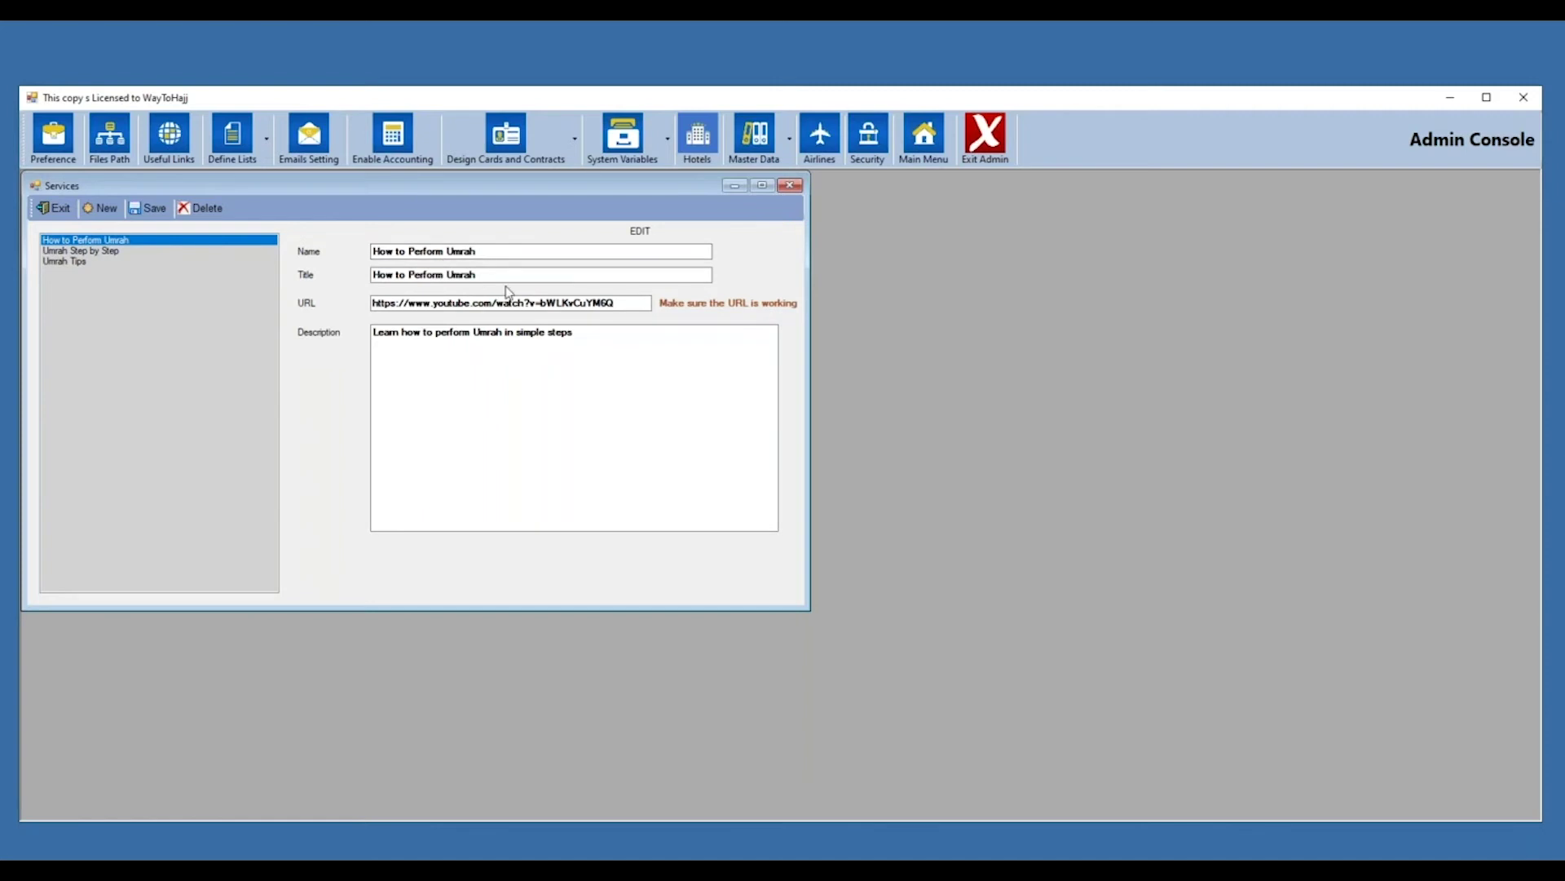
Exit the Services window and drop down the Define Lists menu
click(54, 209)
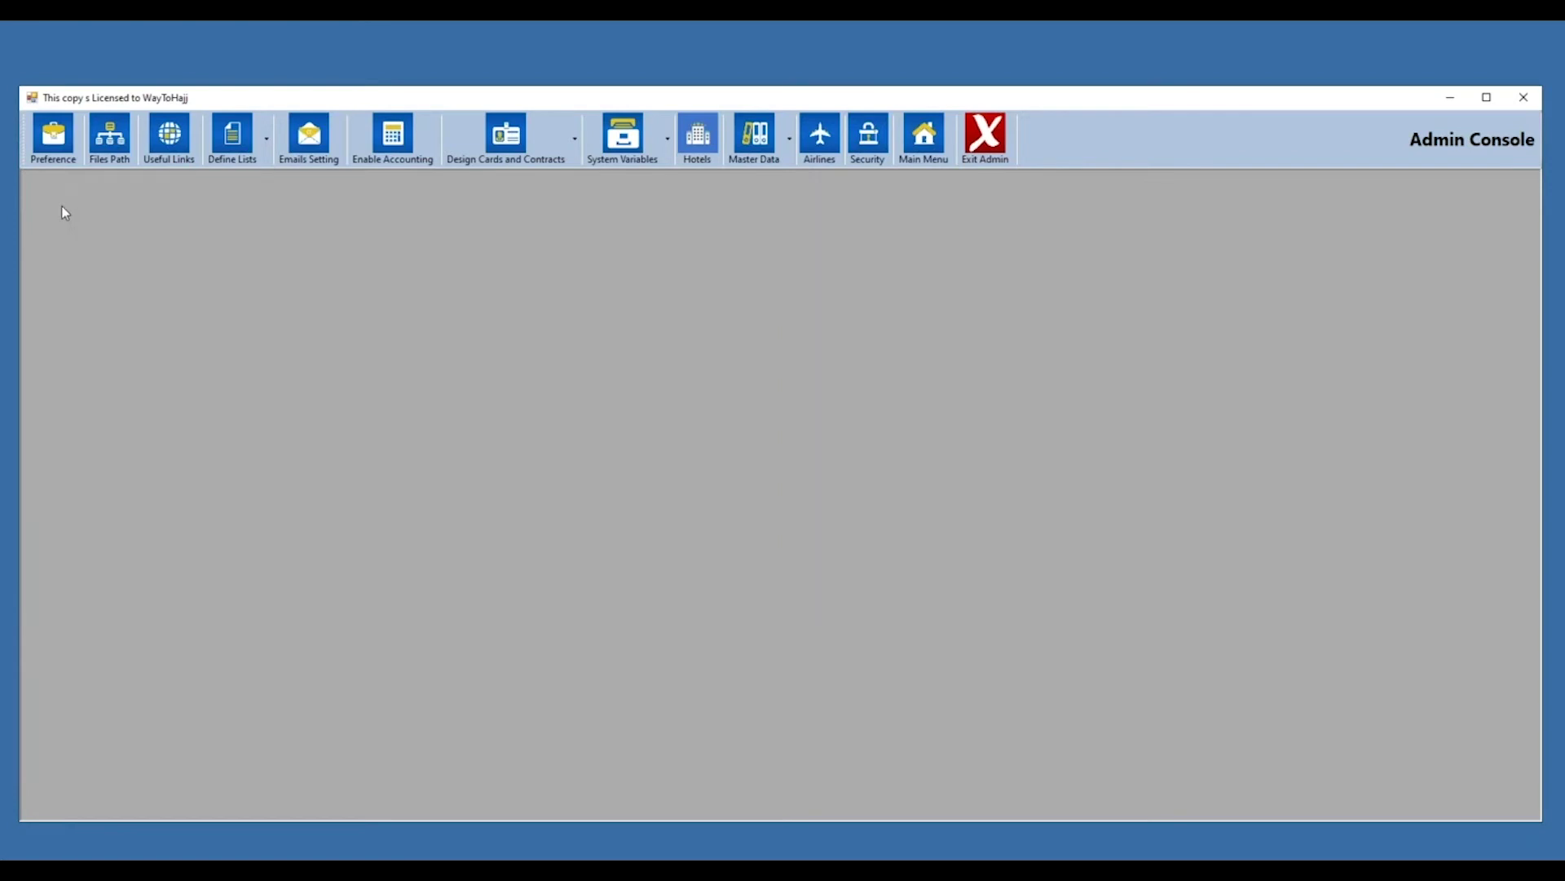
click(267, 142)
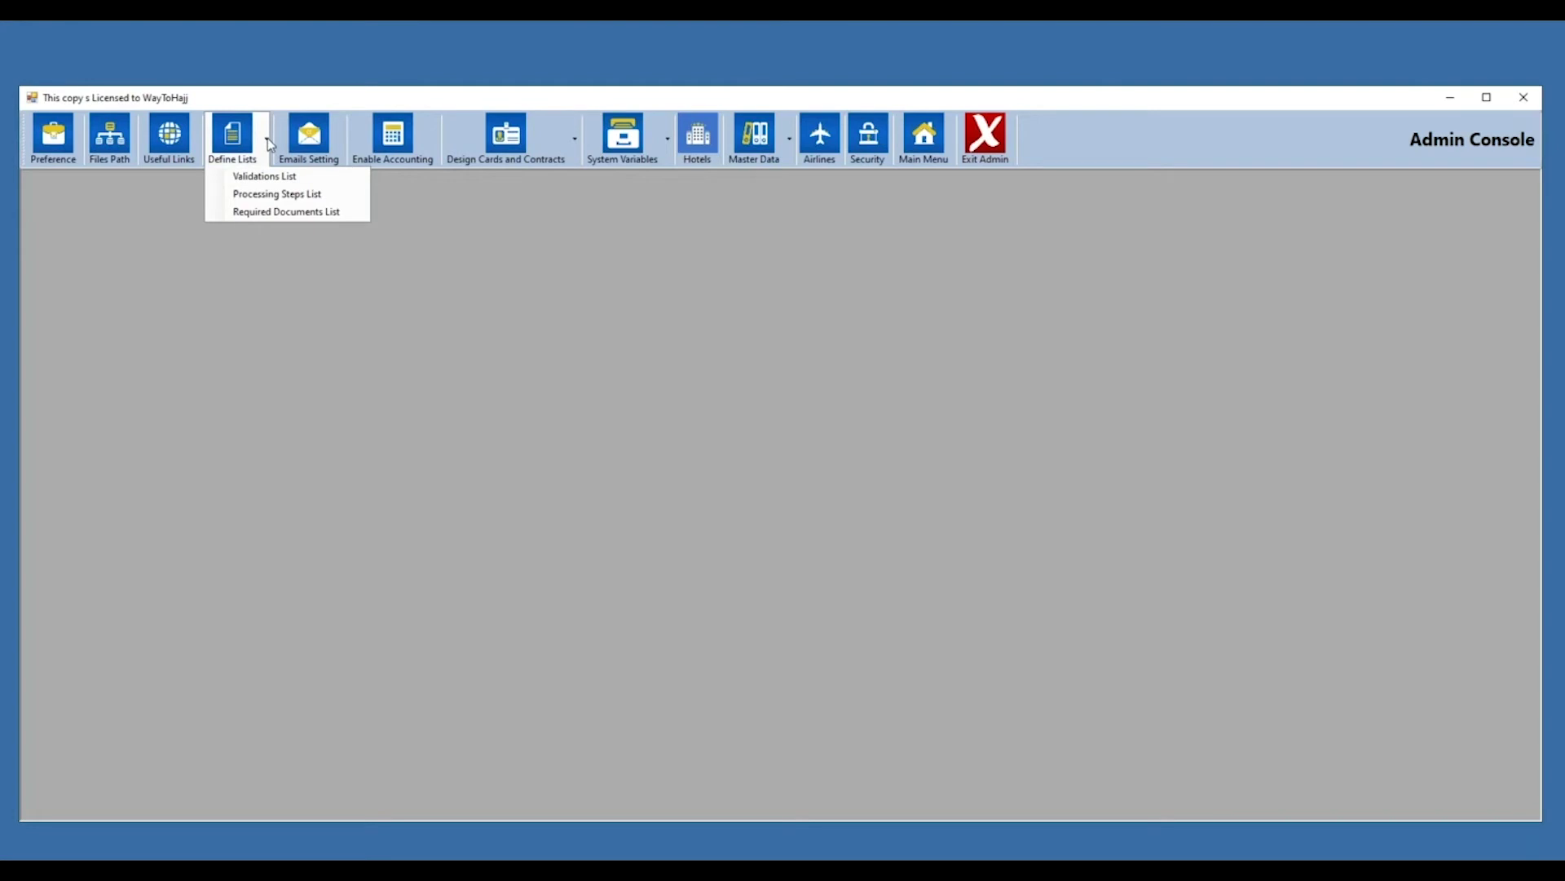
In Validations, uncheck 'Application does not have an Email' and 'Missing passport information', then save
click(265, 176)
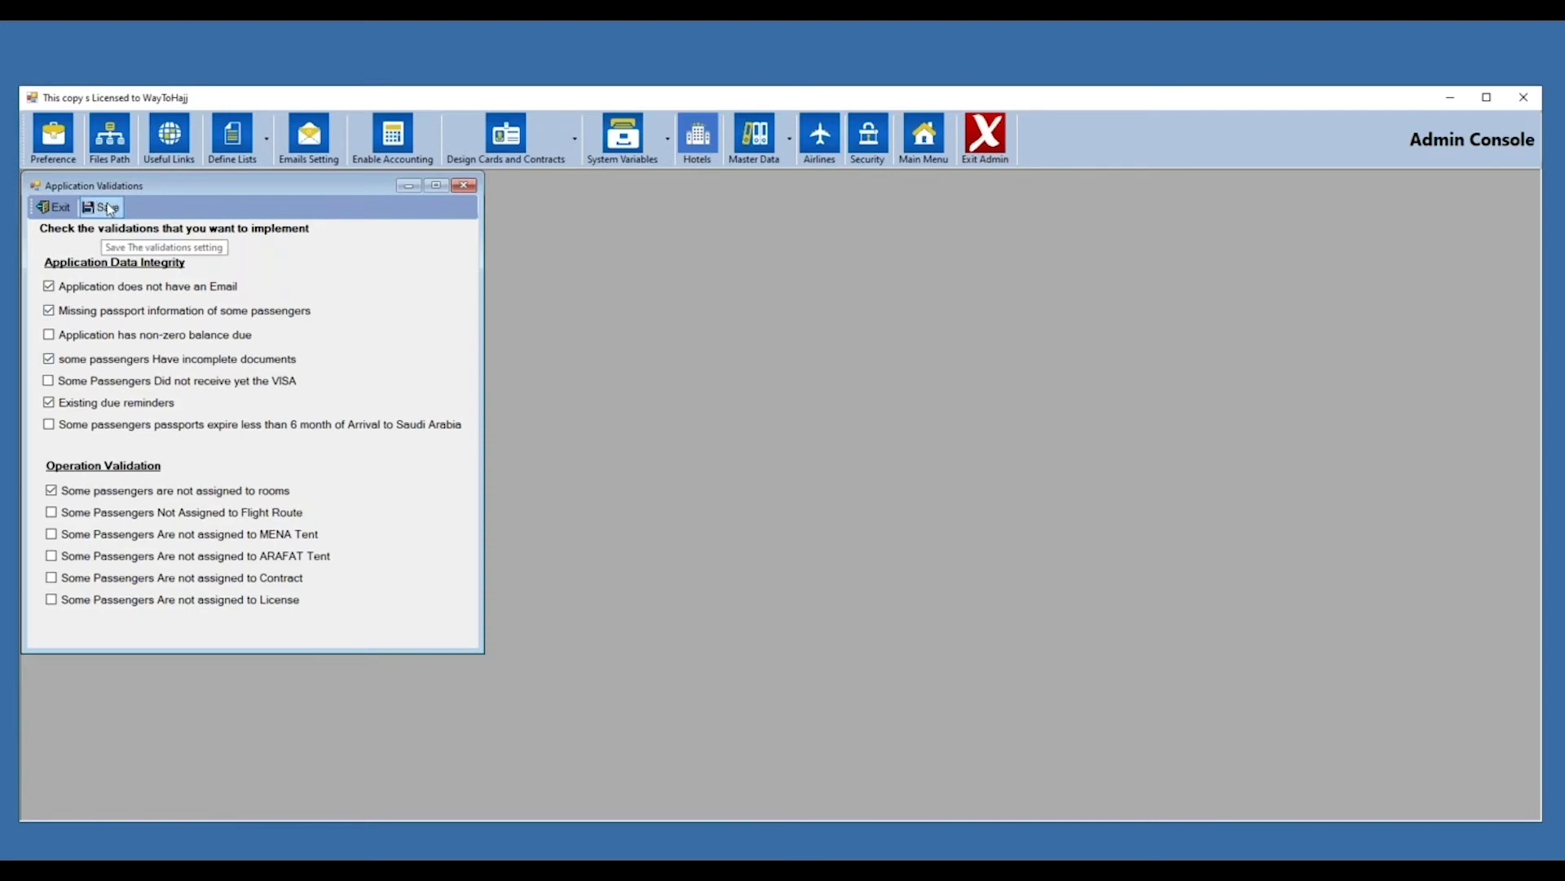
click(49, 287)
click(49, 311)
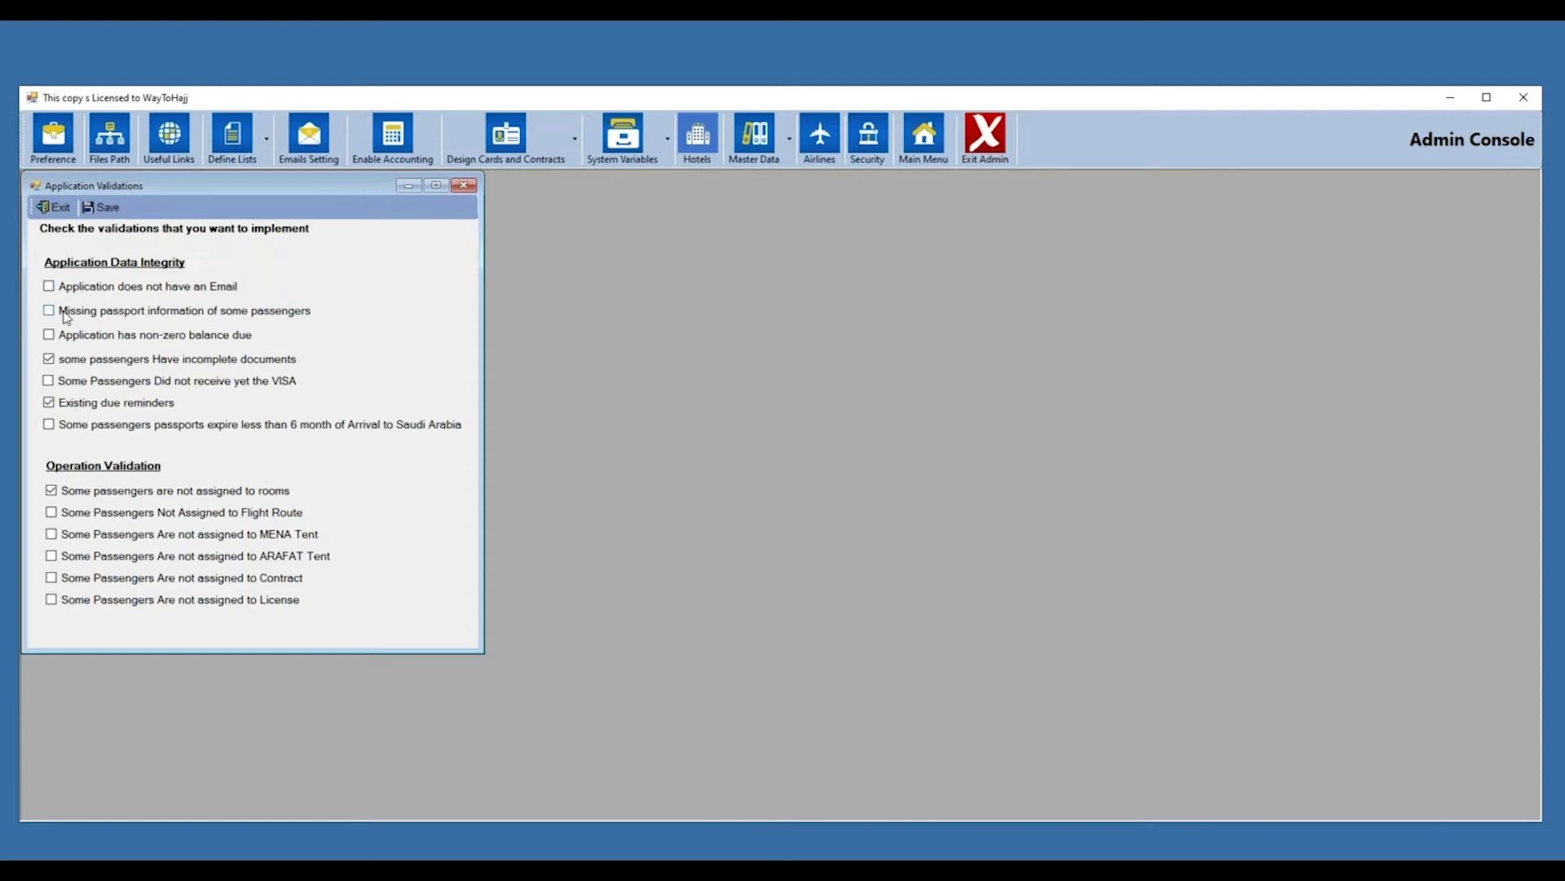
click(109, 209)
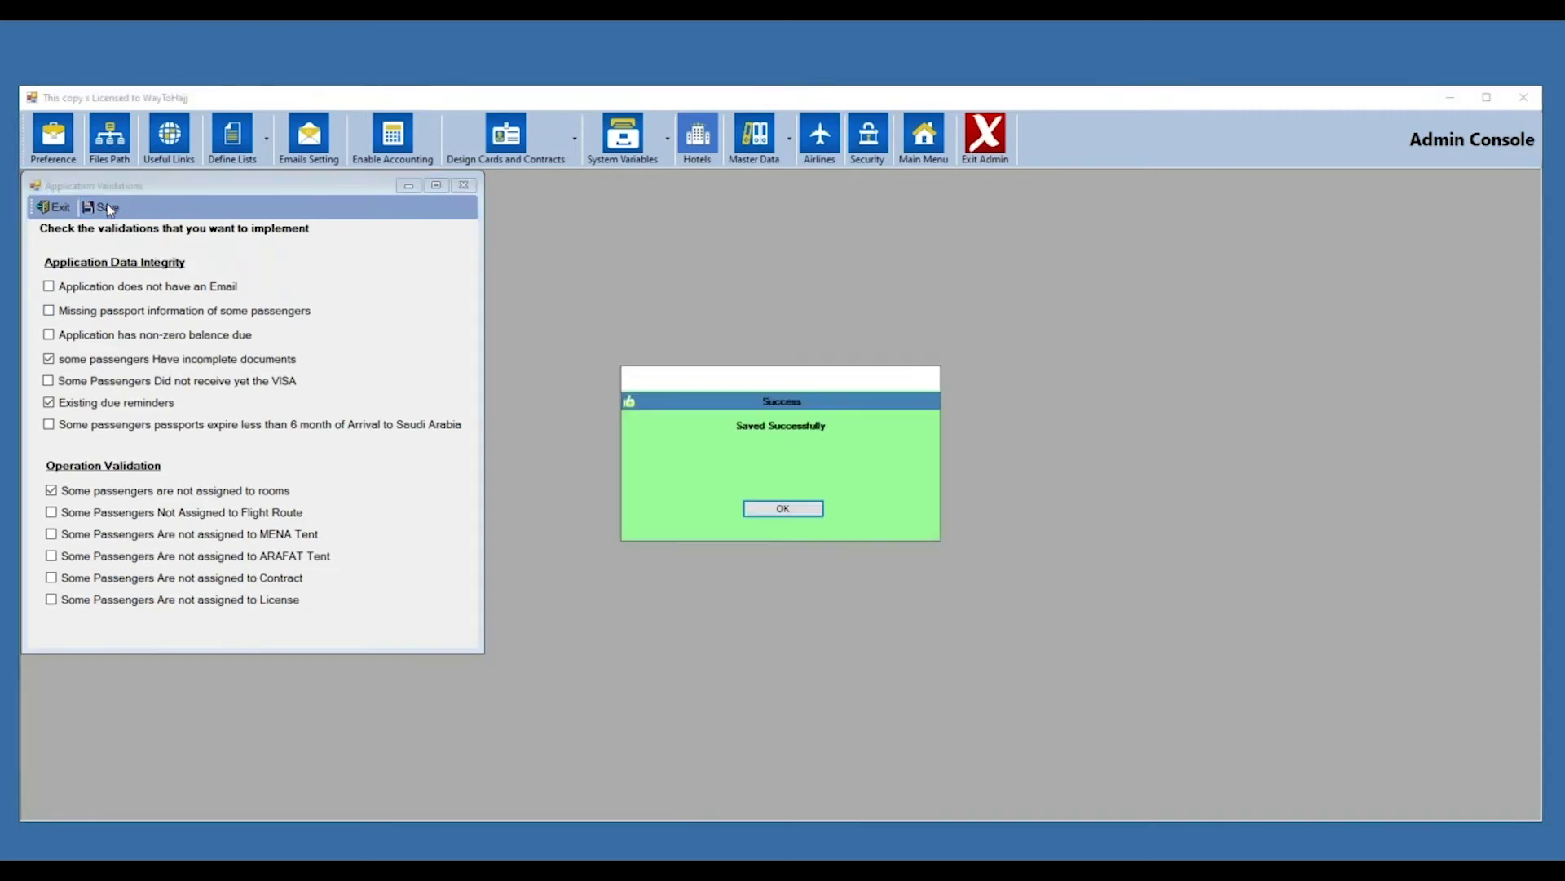
click(762, 509)
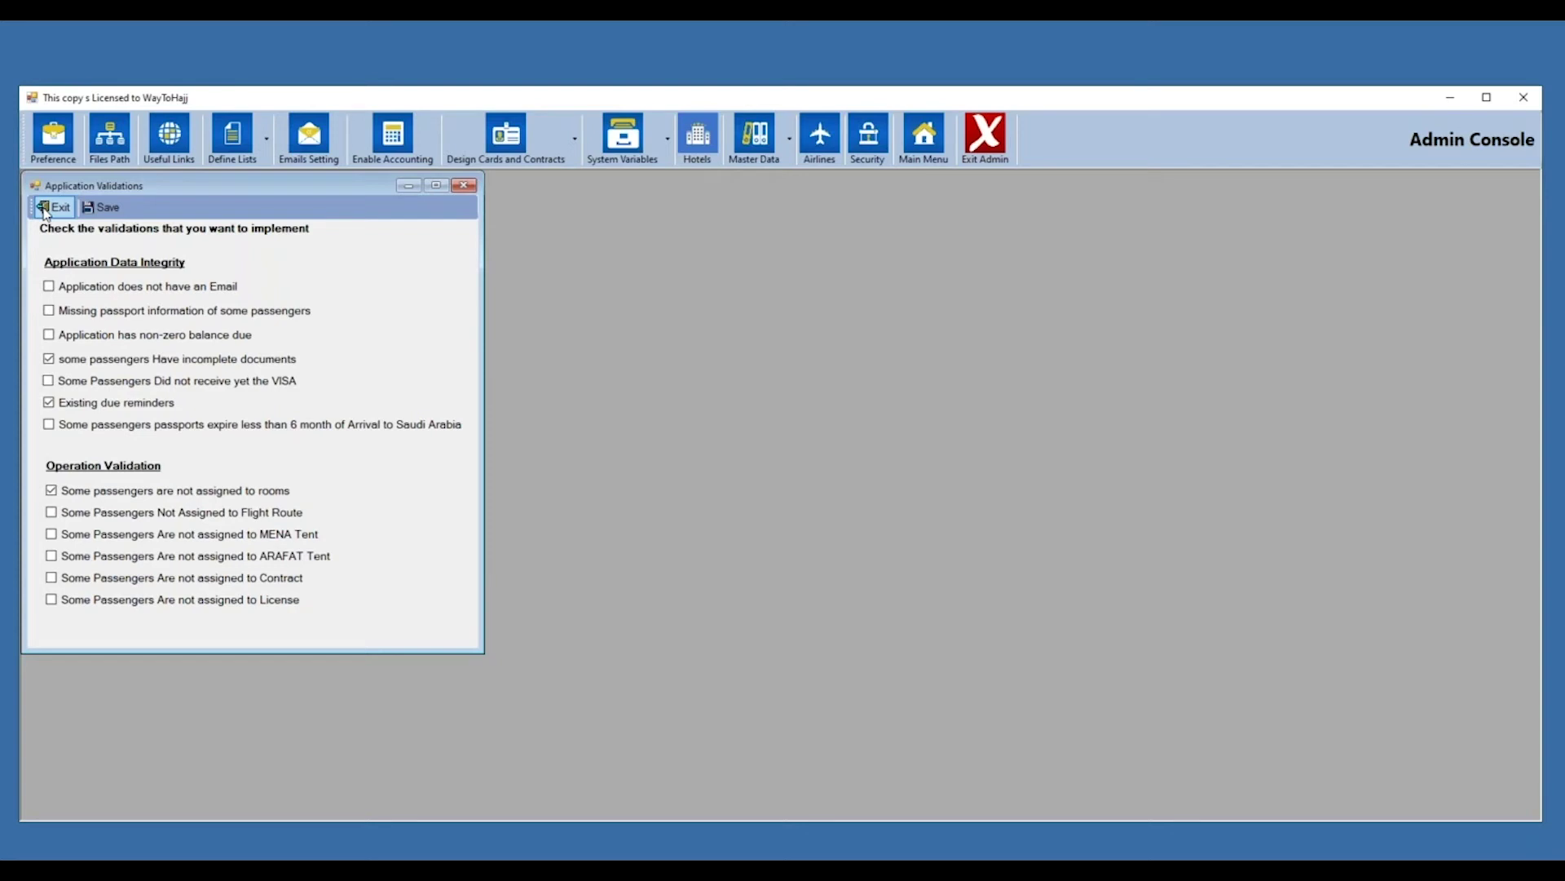
Close the Application Validations form and open the SureHajj main menu from the toolbar
click(51, 207)
click(924, 137)
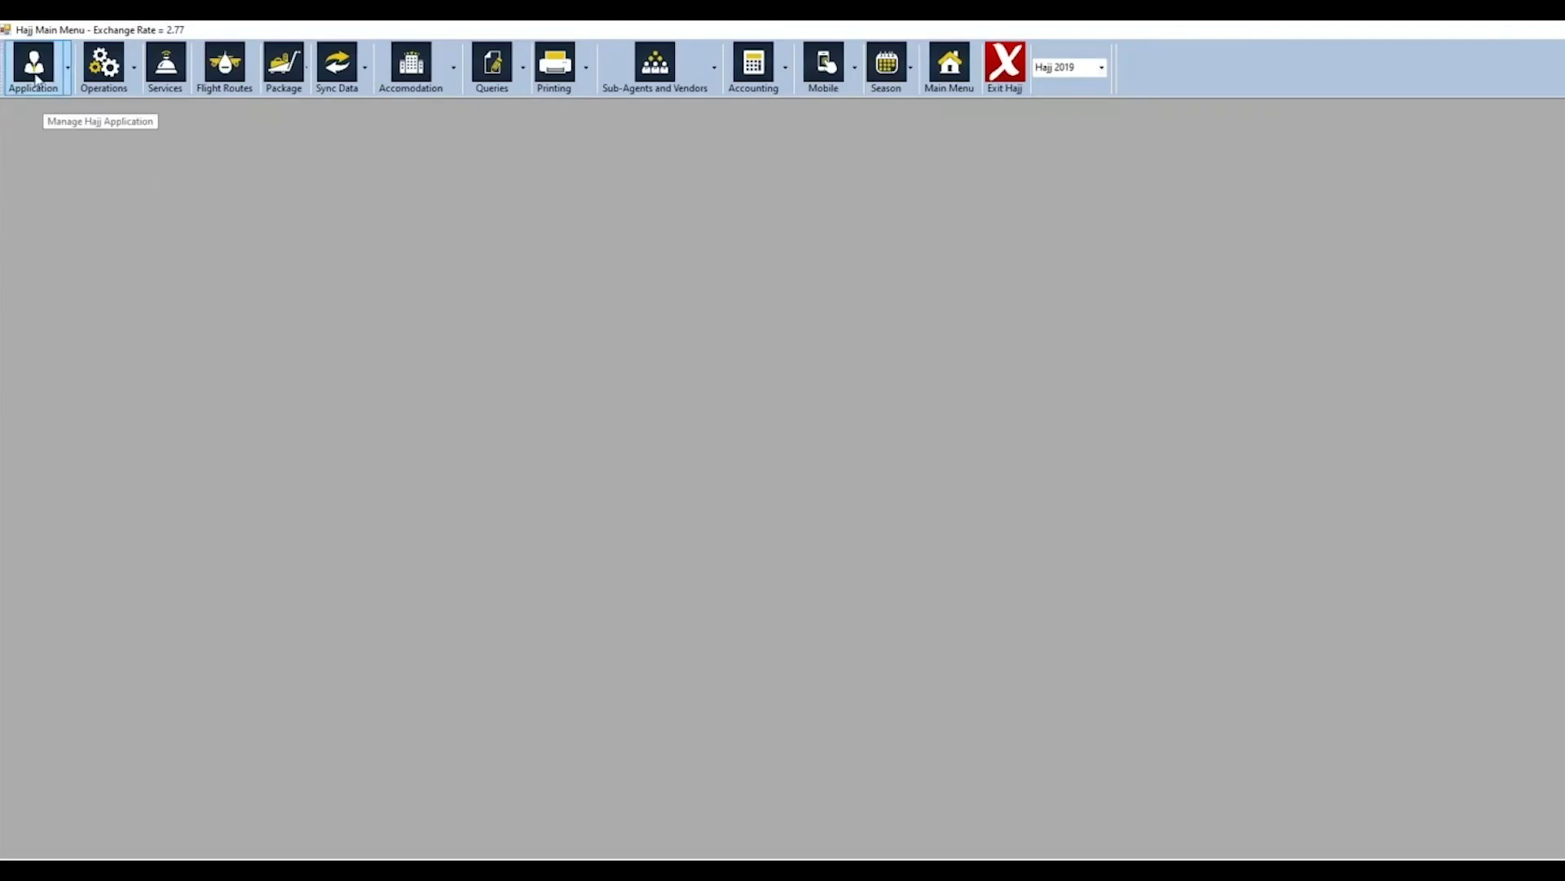
Load the flagged applicant's application in Haj BackOffice and show its Validations tab
click(34, 65)
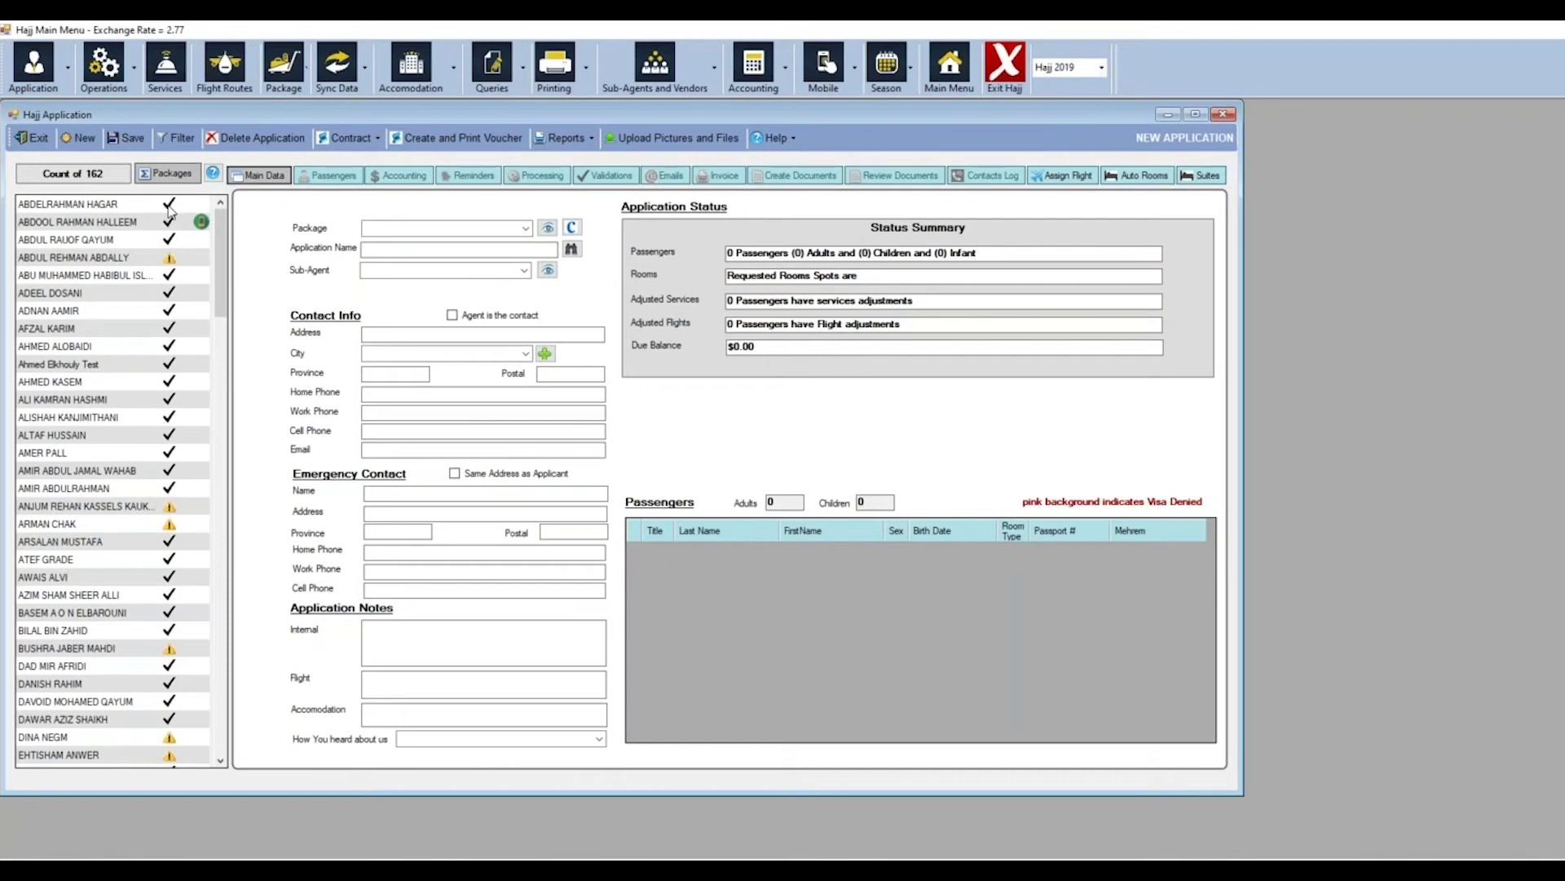
click(171, 265)
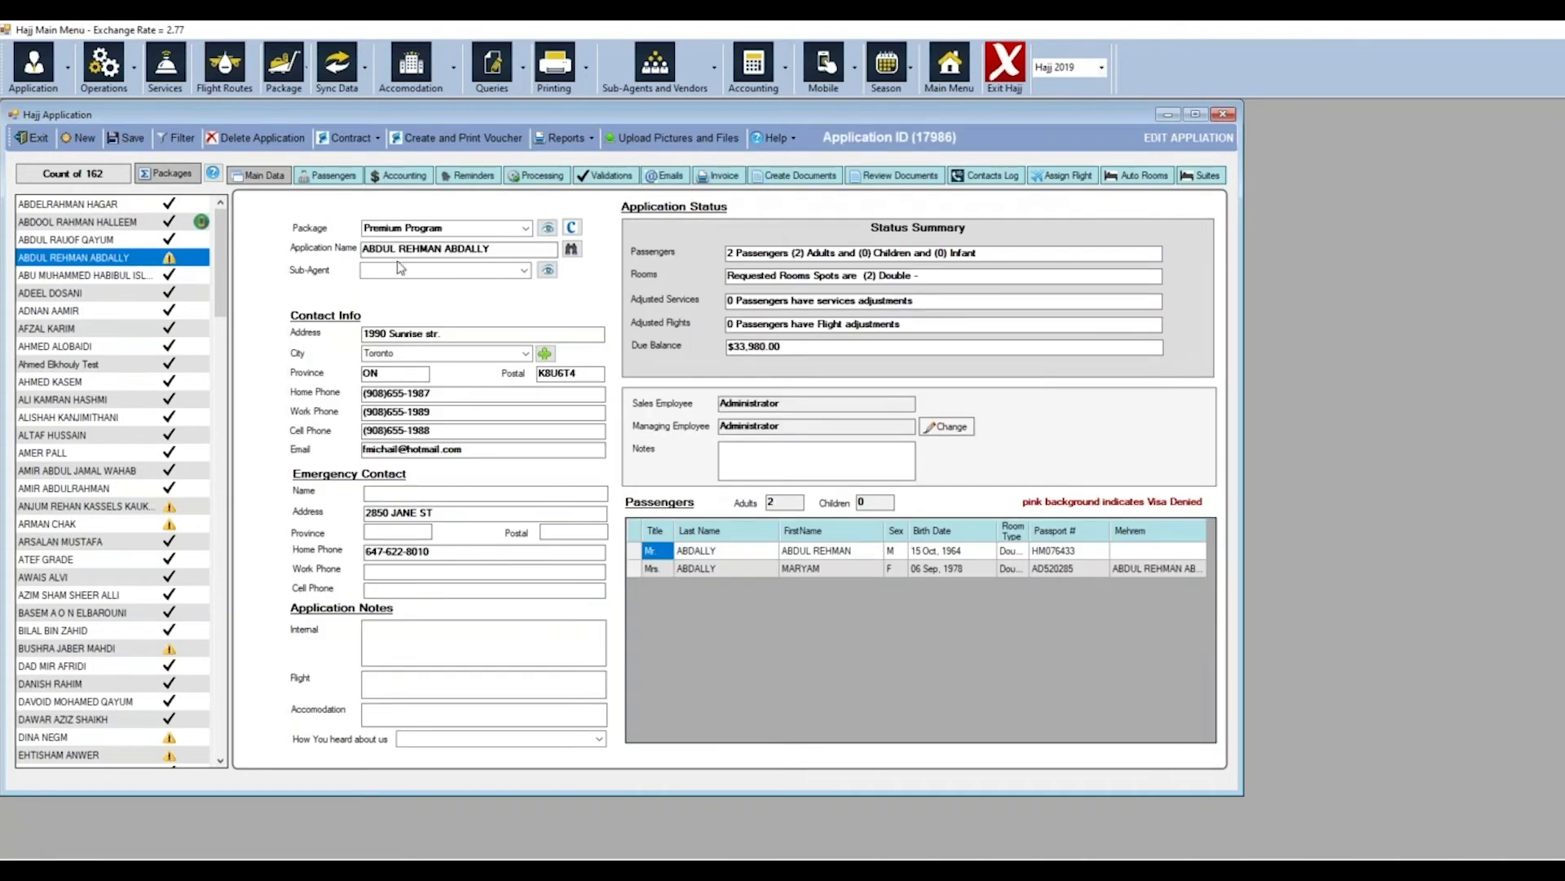
click(619, 178)
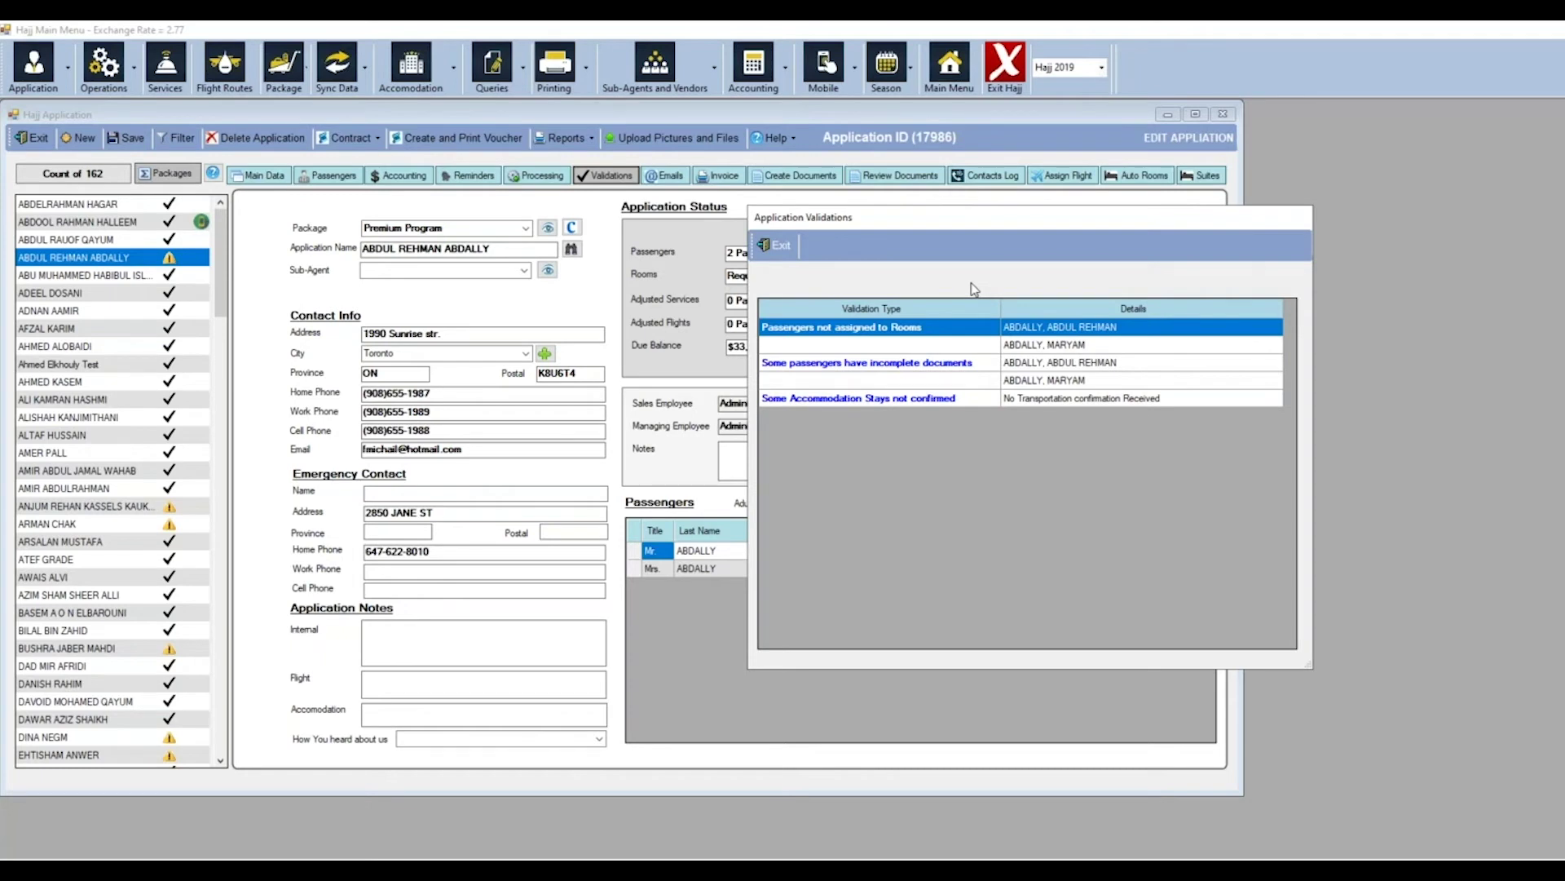
Review the incomplete documents, unconfirmed stays and unassigned rooms issues, then close the validations list
click(843, 366)
click(852, 399)
click(865, 369)
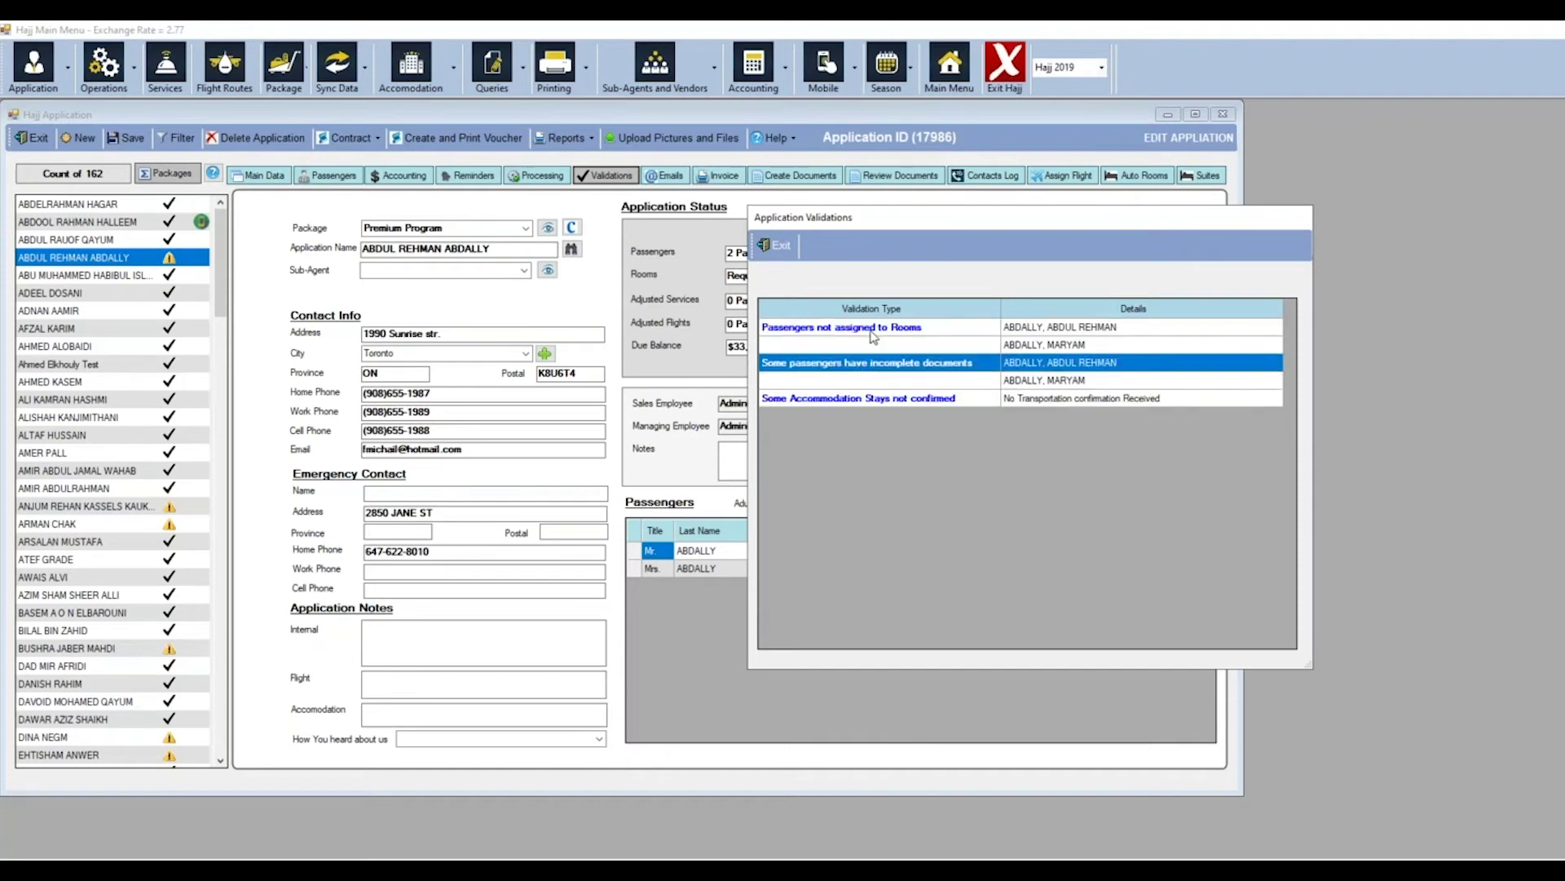
click(871, 329)
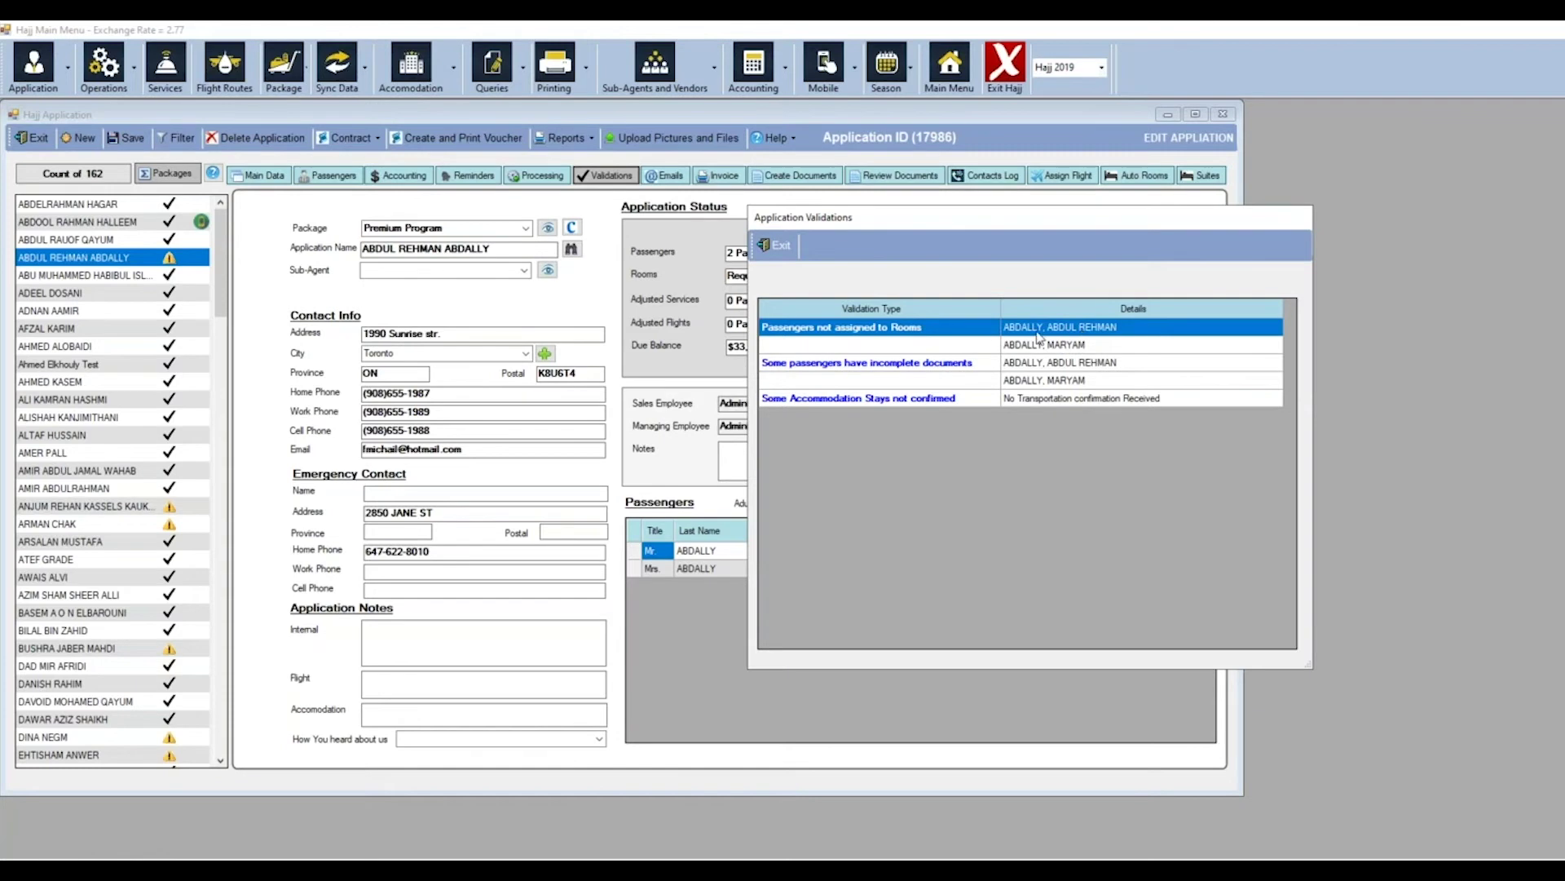
click(775, 245)
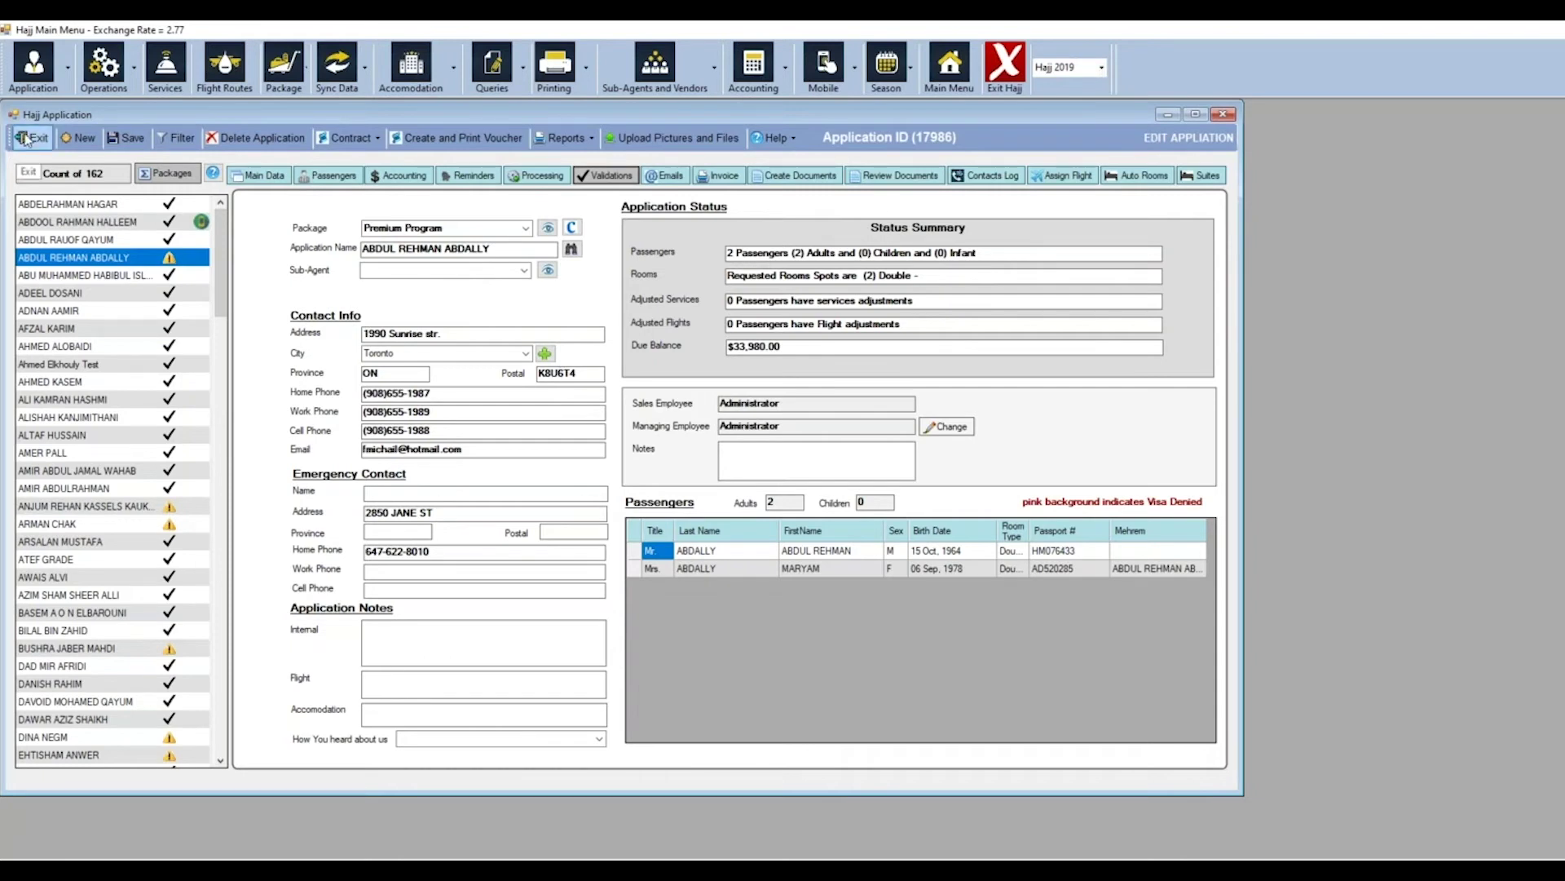
Exit the Hajj module, close the SureHajj launcher, and open Define Lists > Processing Steps List
click(1005, 67)
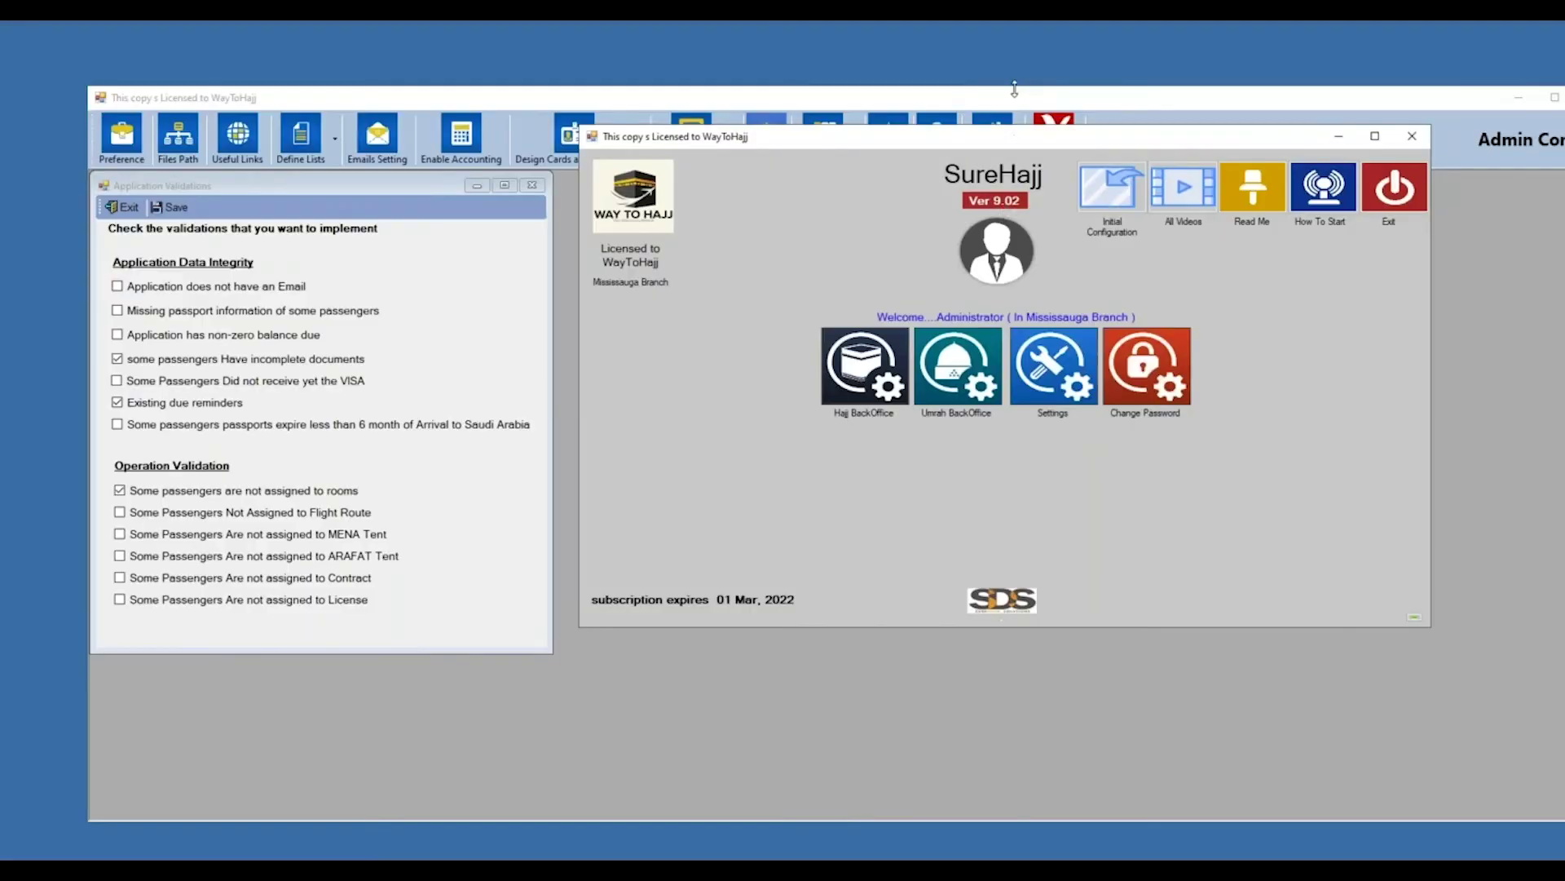
click(1344, 136)
click(266, 139)
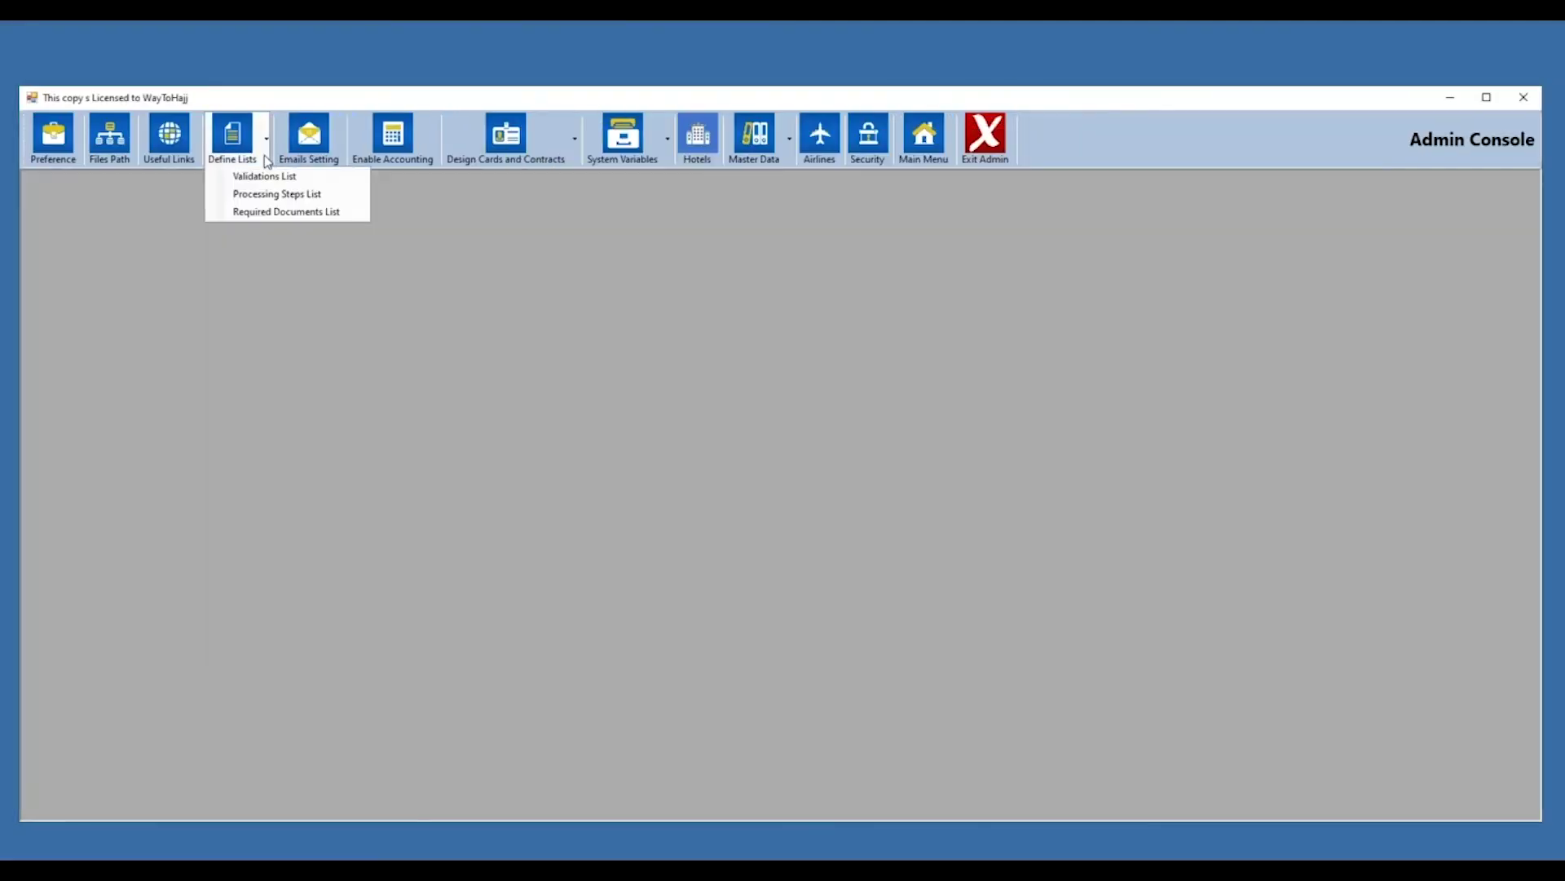
click(301, 194)
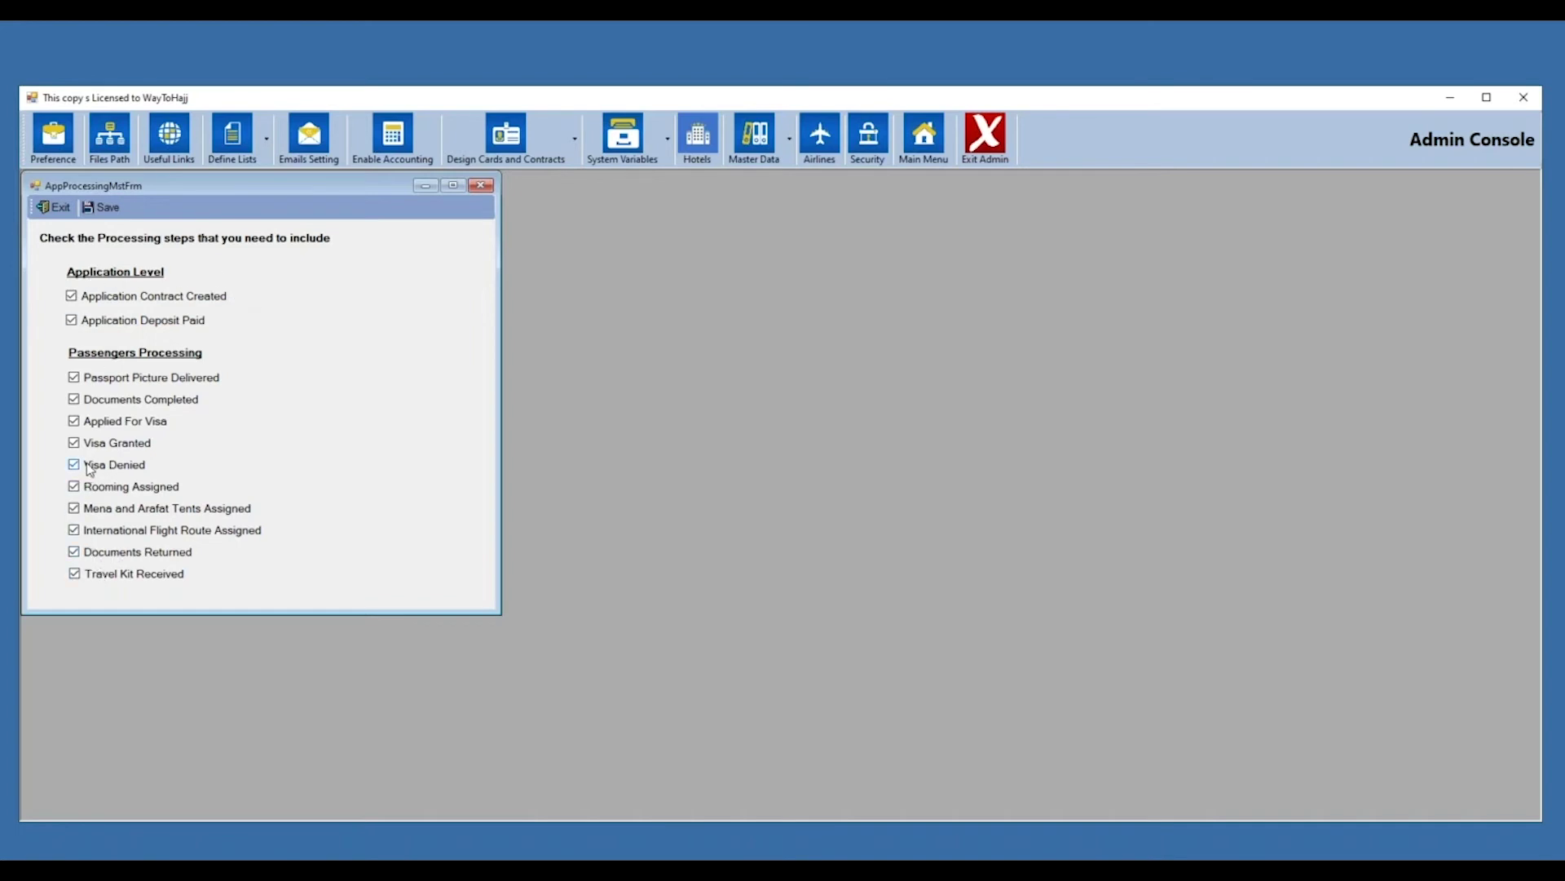
Uncheck Documents Returned and Travel Kit Received, save the processing steps, and reopen Haj BackOffice
click(118, 203)
key(super+Up)
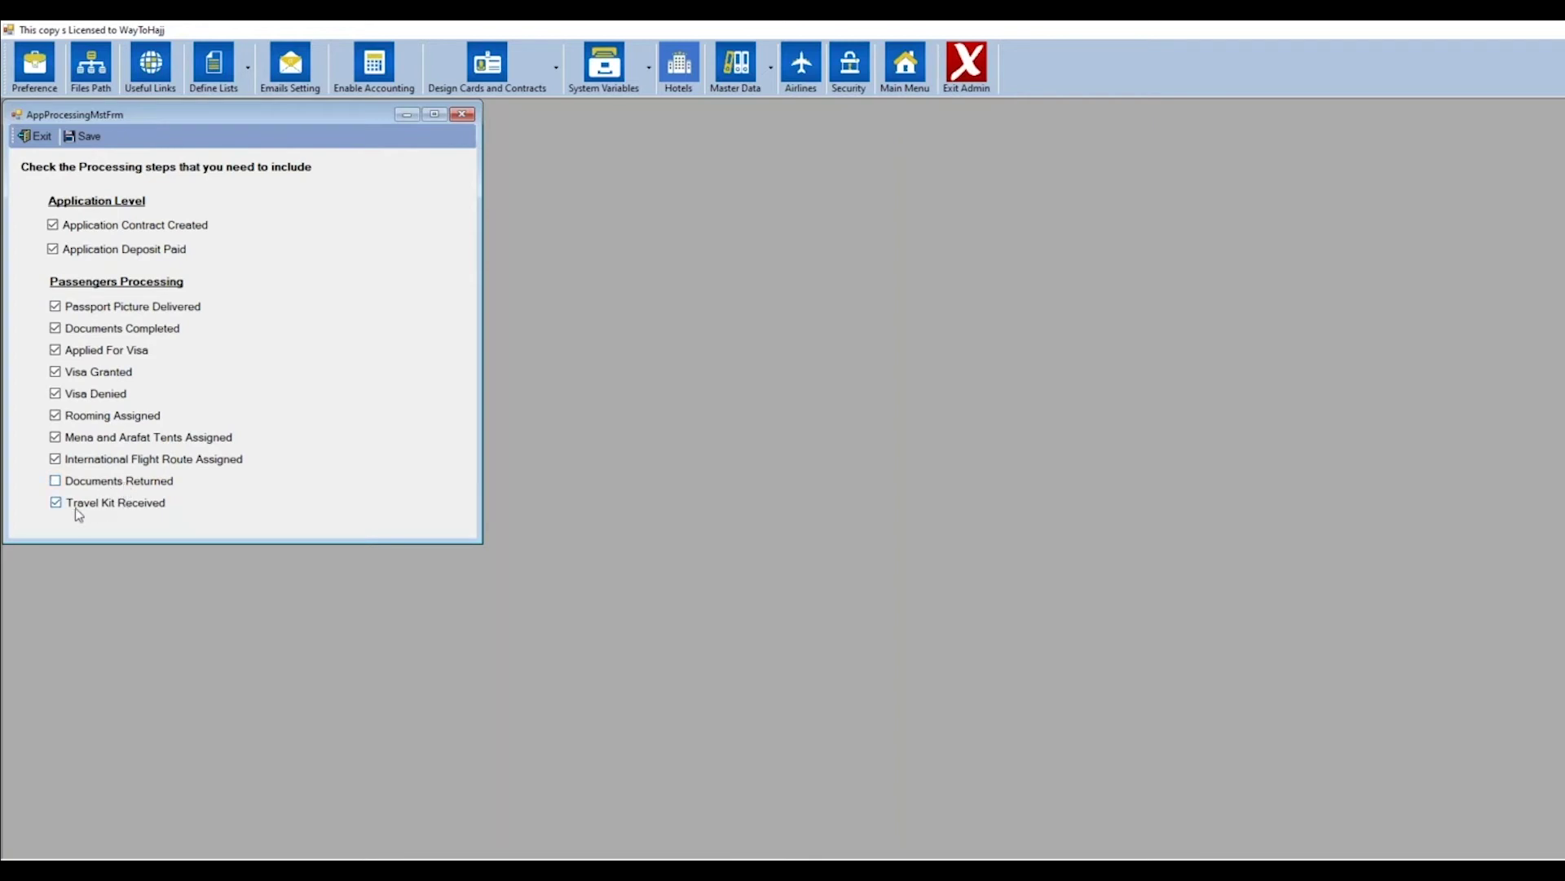
click(91, 507)
click(83, 136)
click(1021, 490)
click(920, 404)
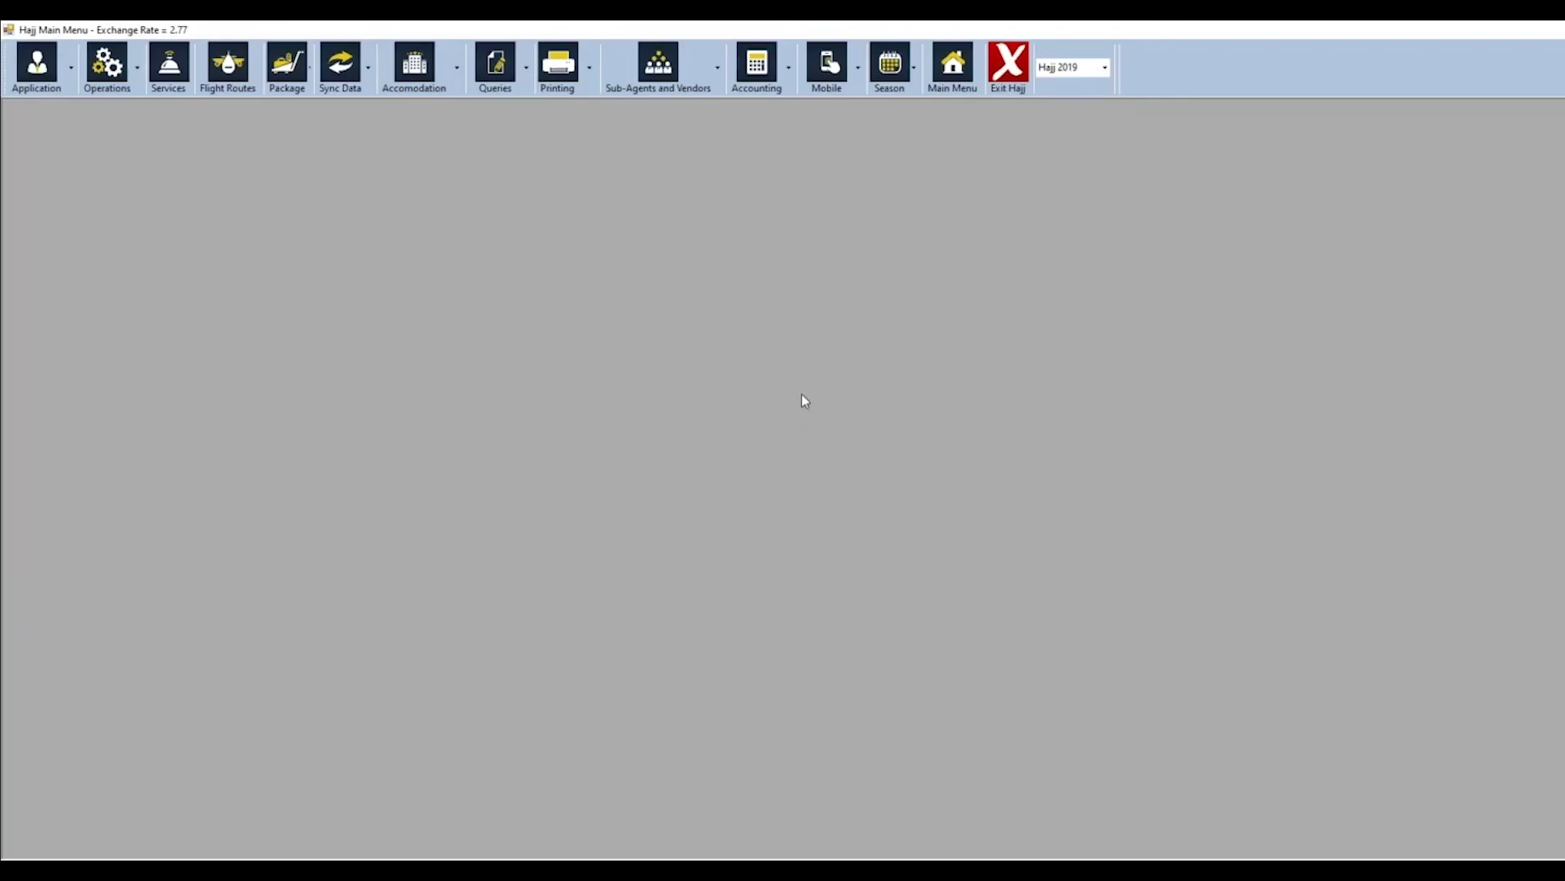
Open another applicant's Processing tab and select the first passenger to see the greyed-out steps
click(37, 65)
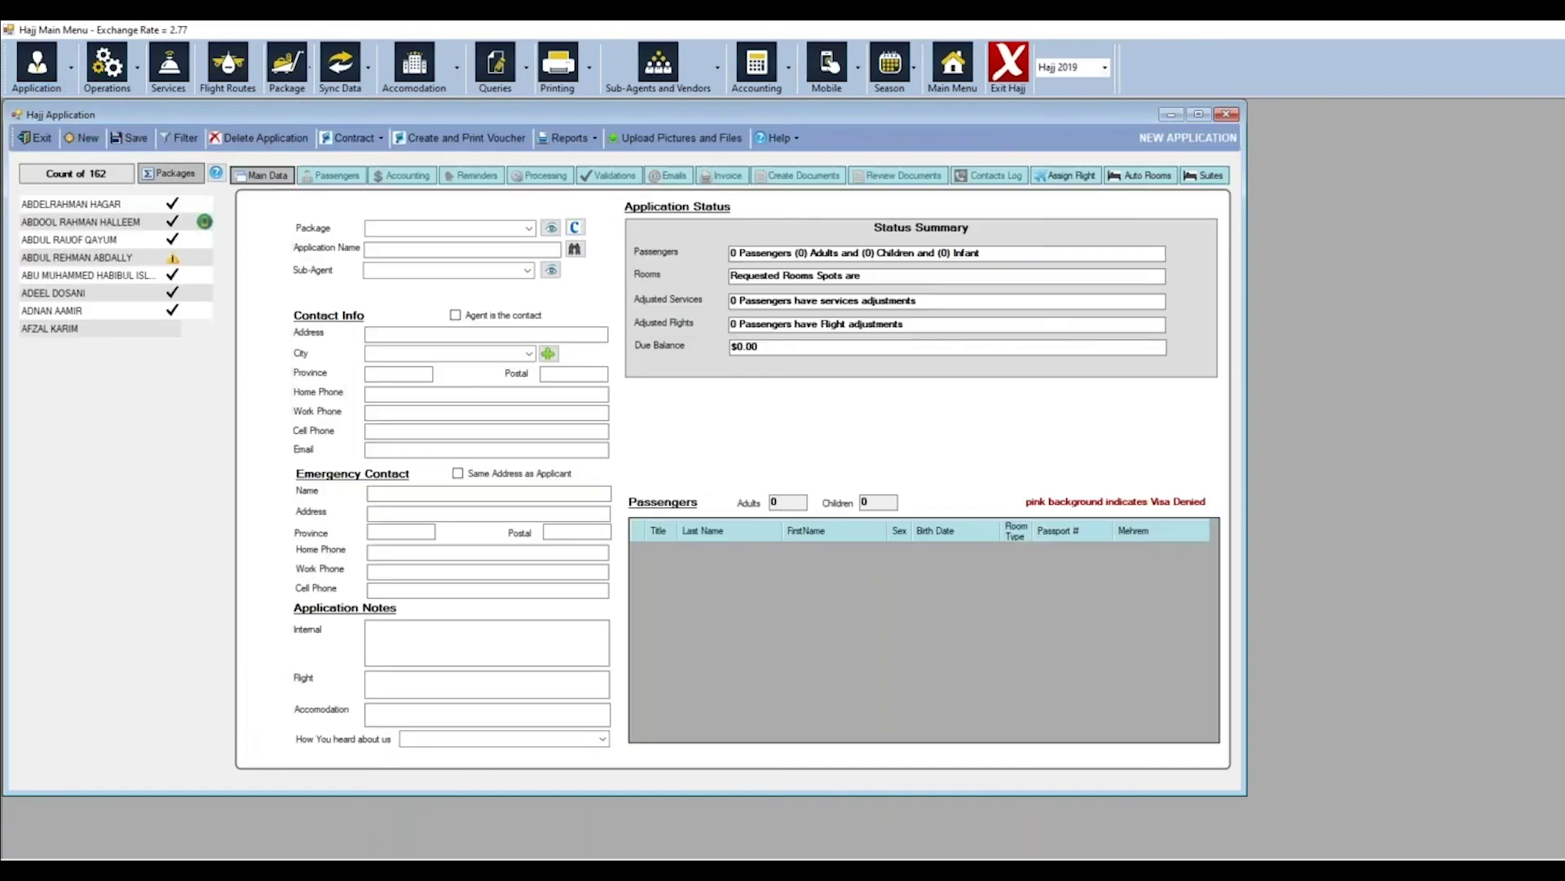
click(115, 508)
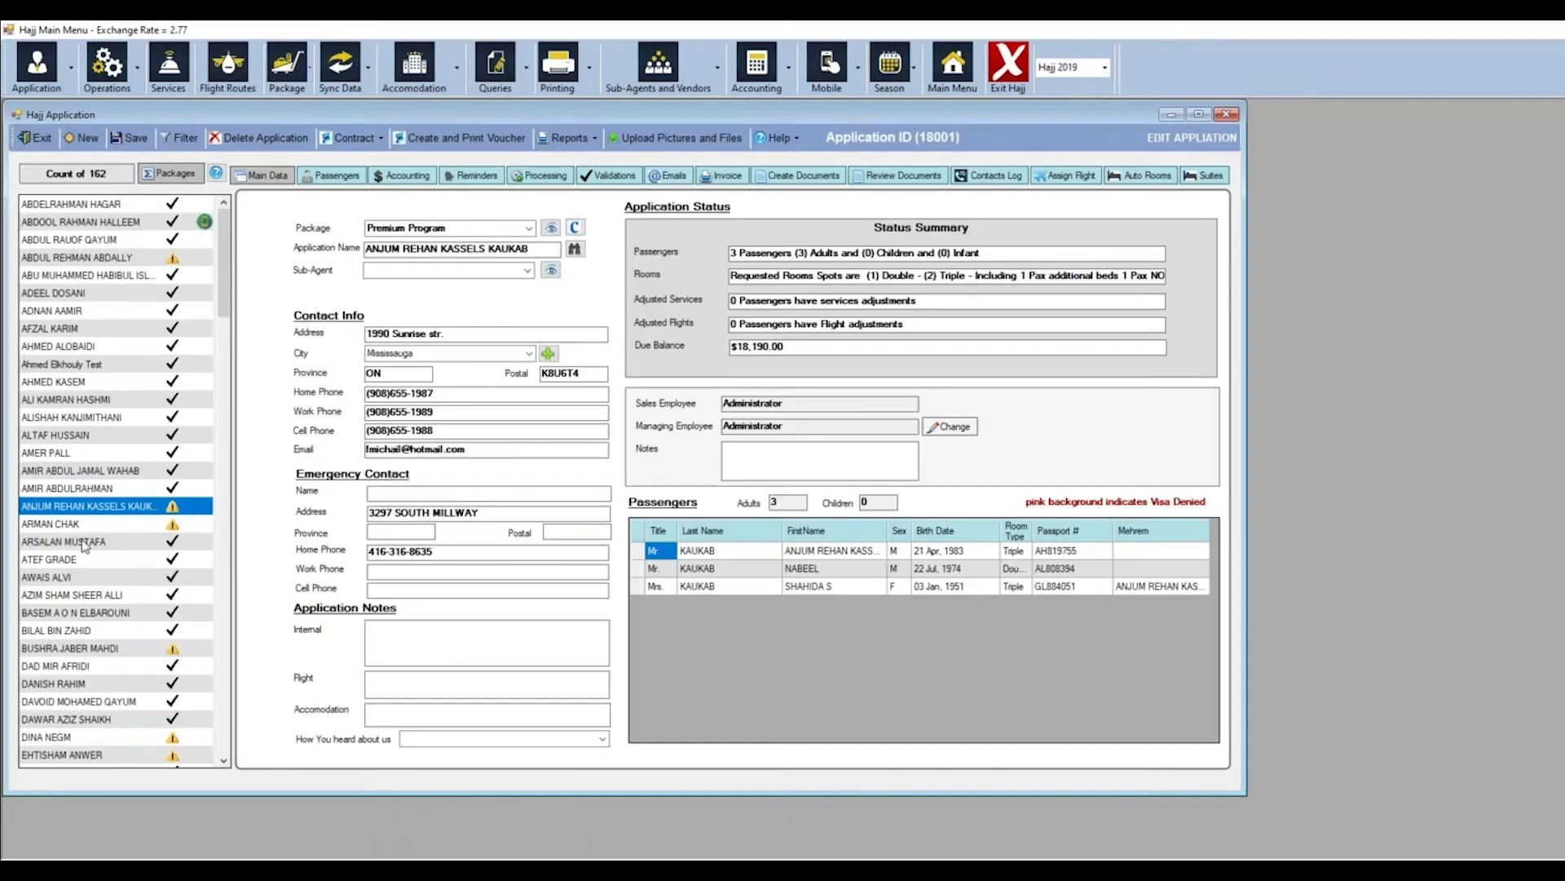
click(541, 176)
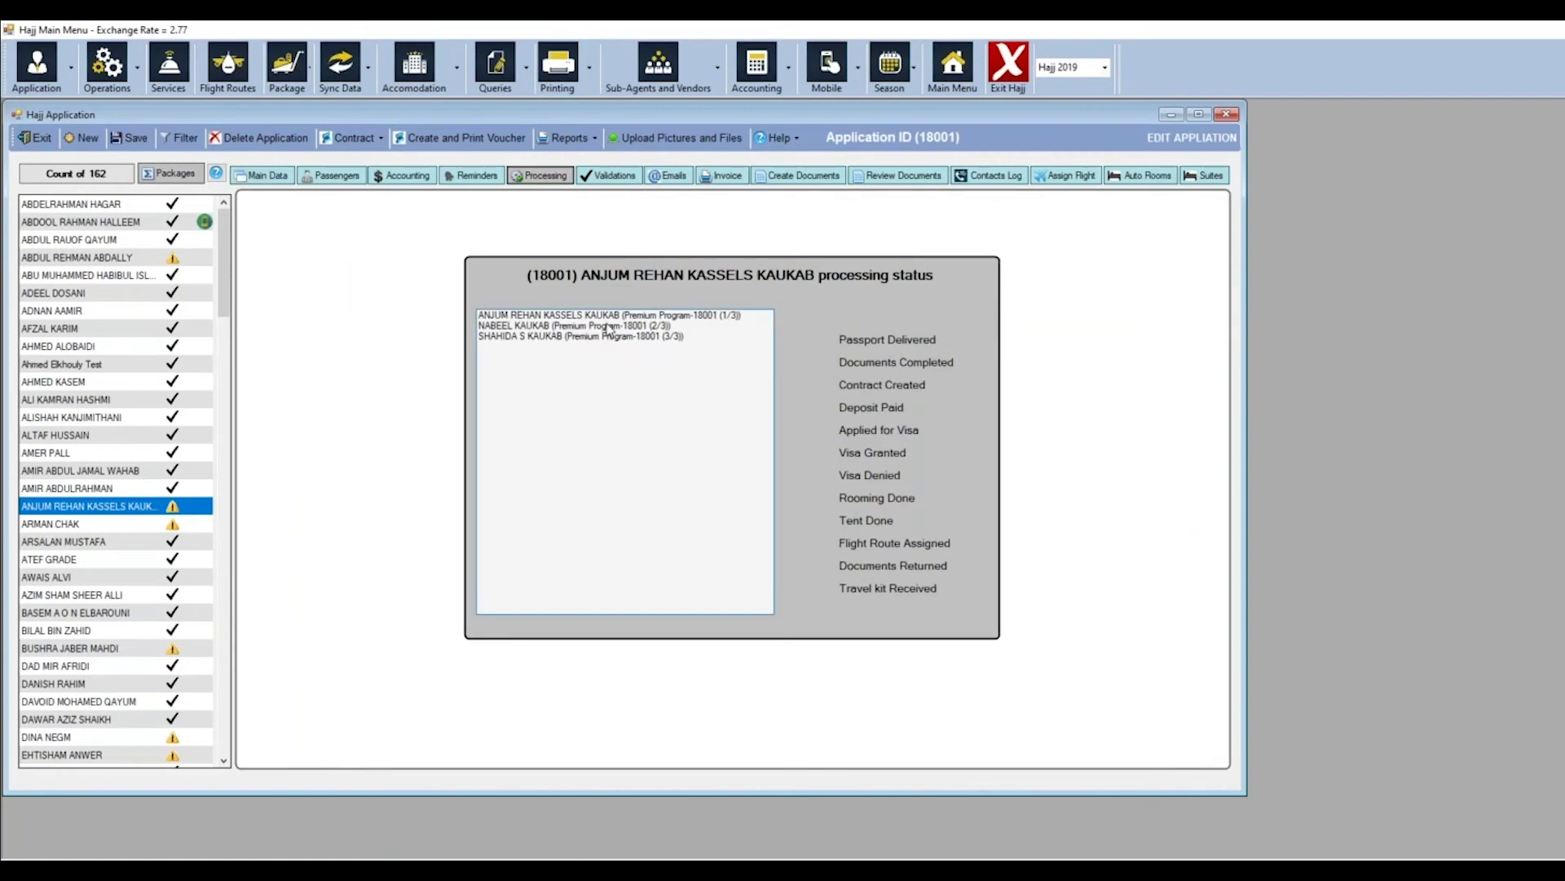
click(606, 316)
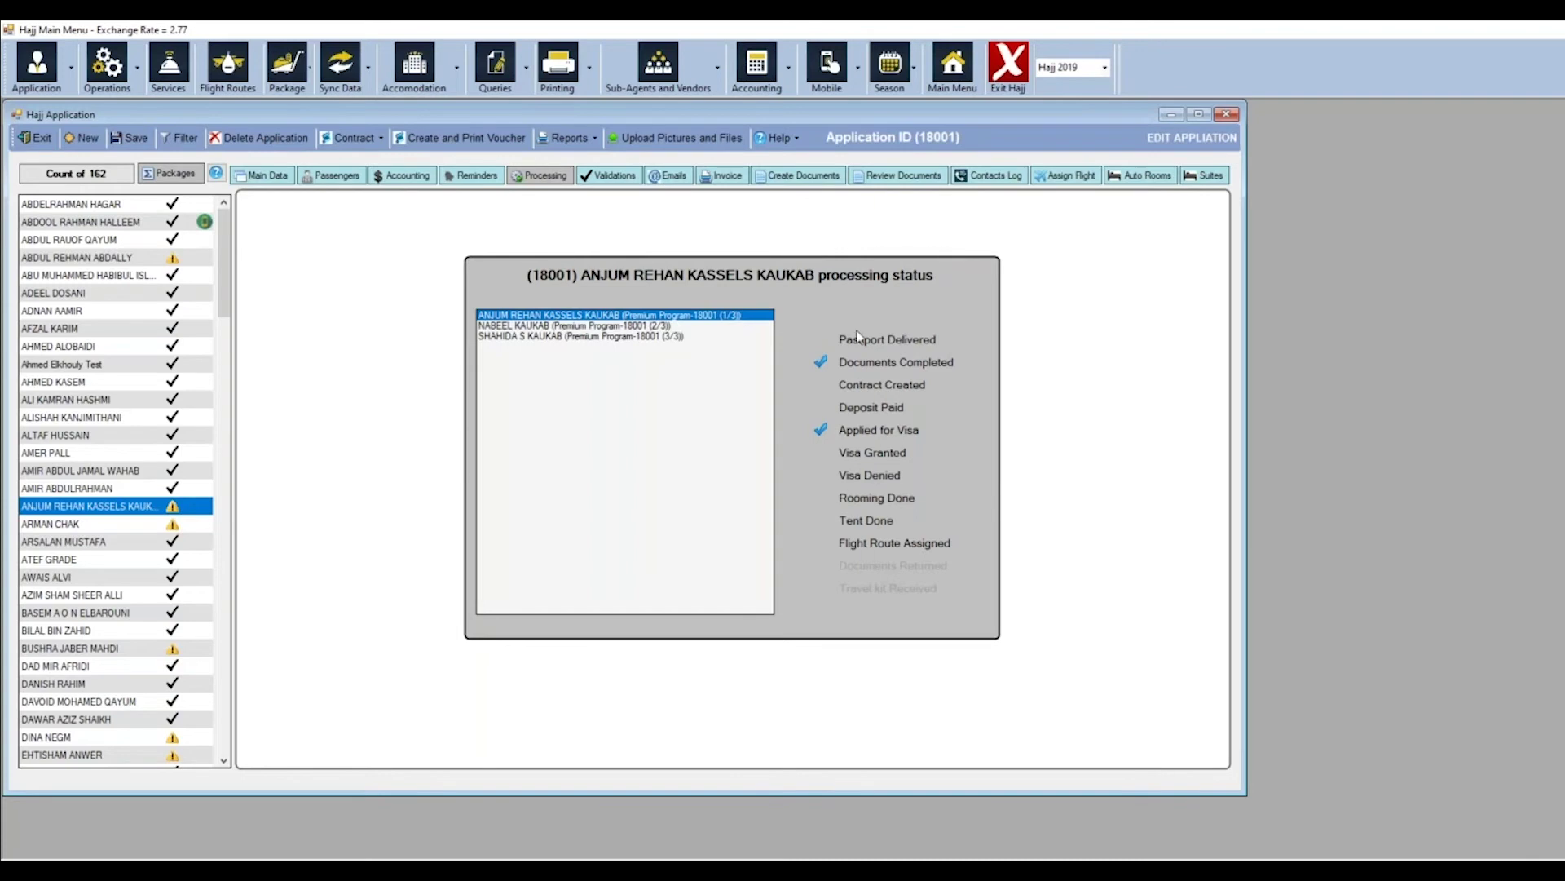
Exit the Hajj module, close the processing steps window, and open the Required Documents list
click(973, 81)
click(409, 327)
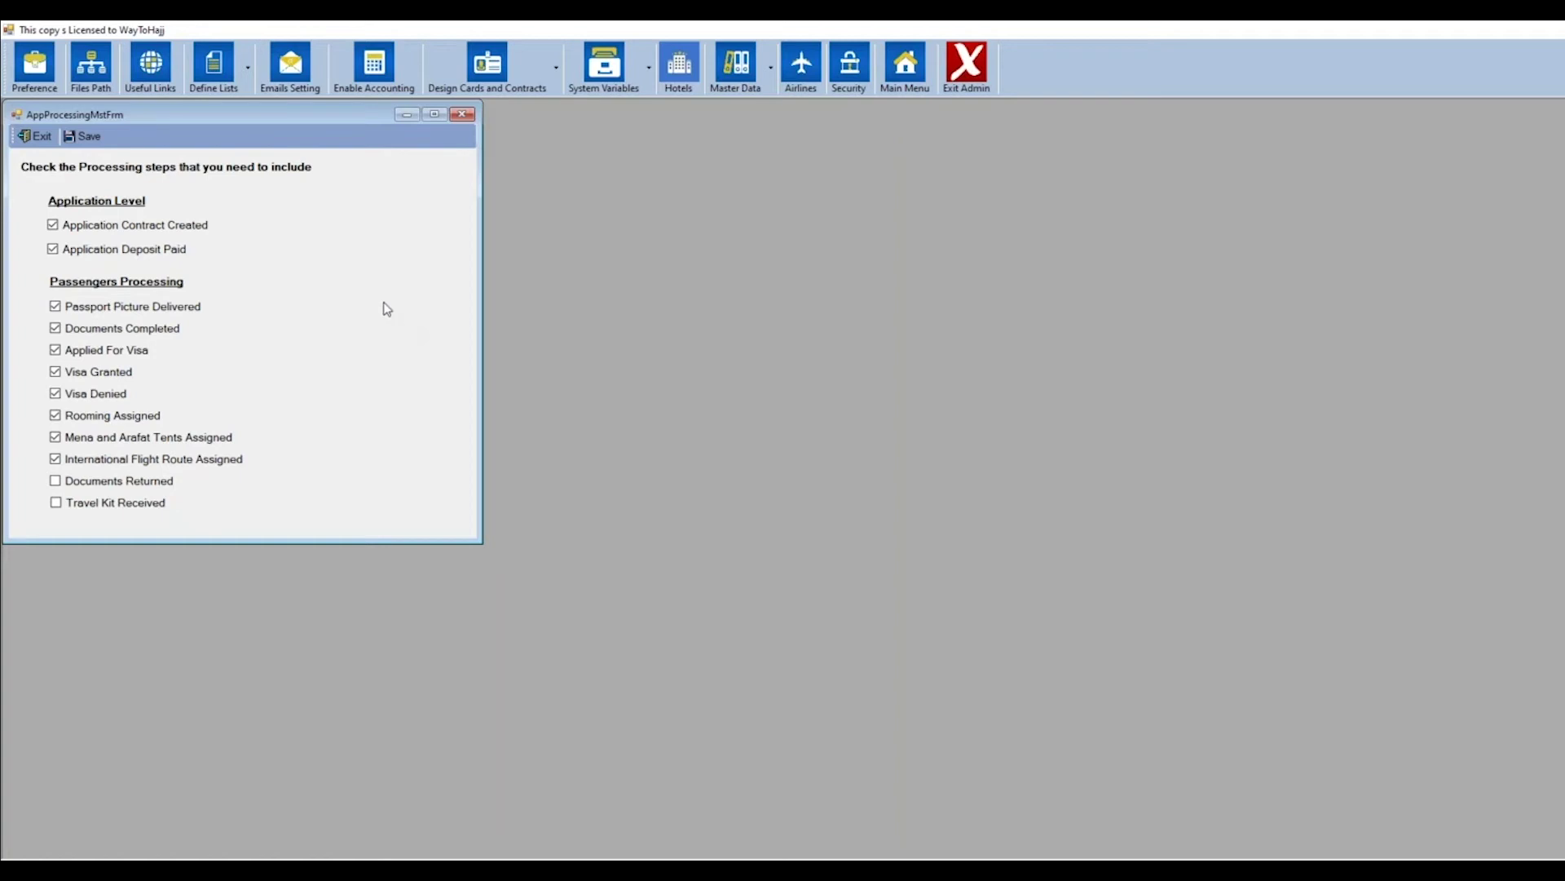
click(31, 139)
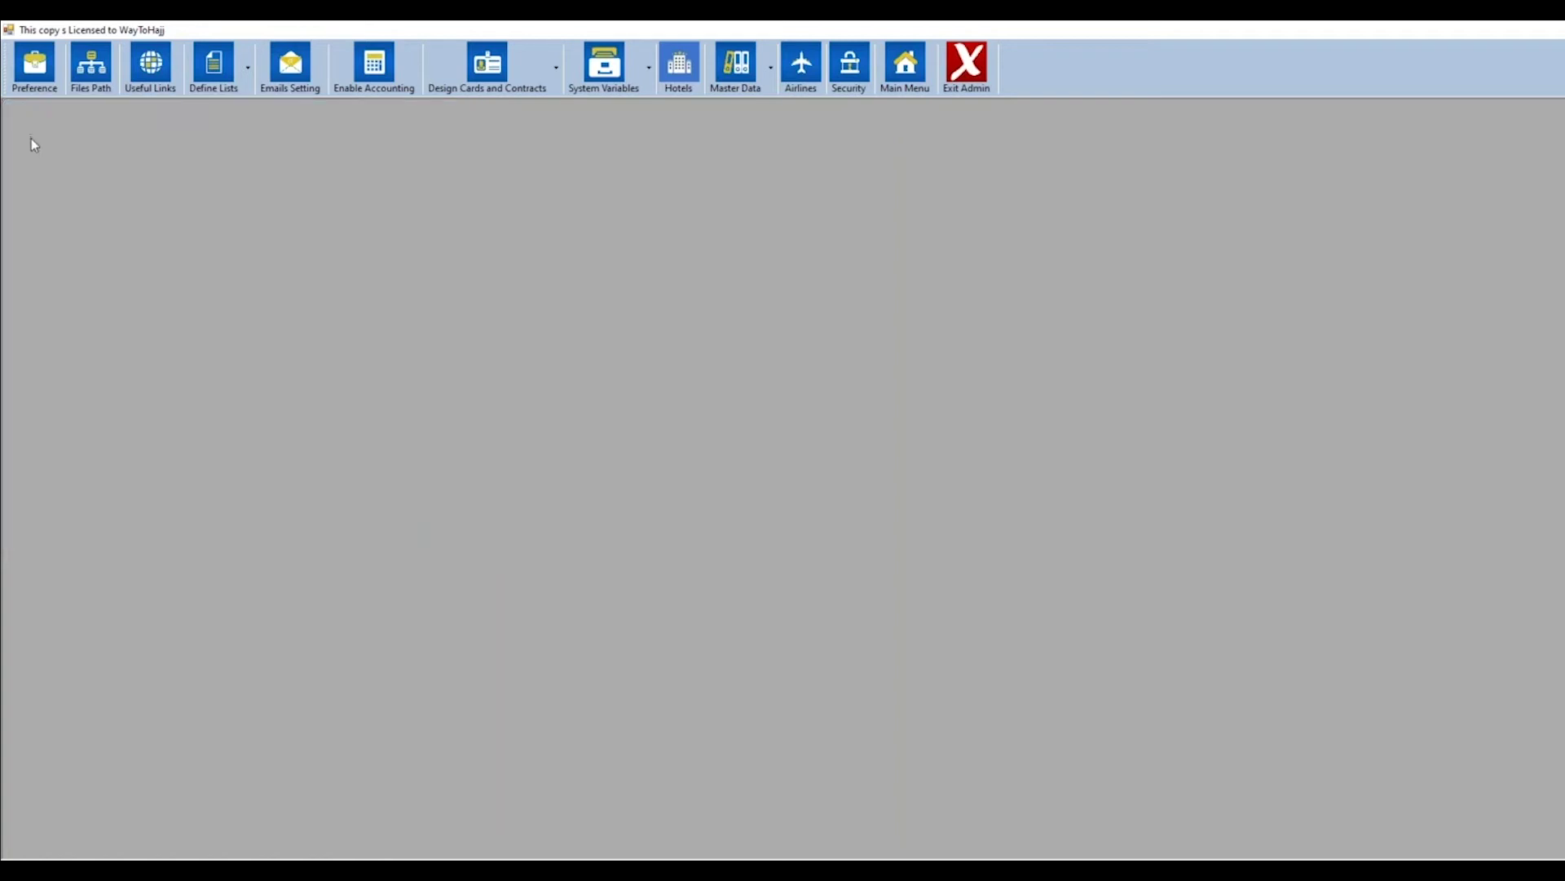
click(215, 67)
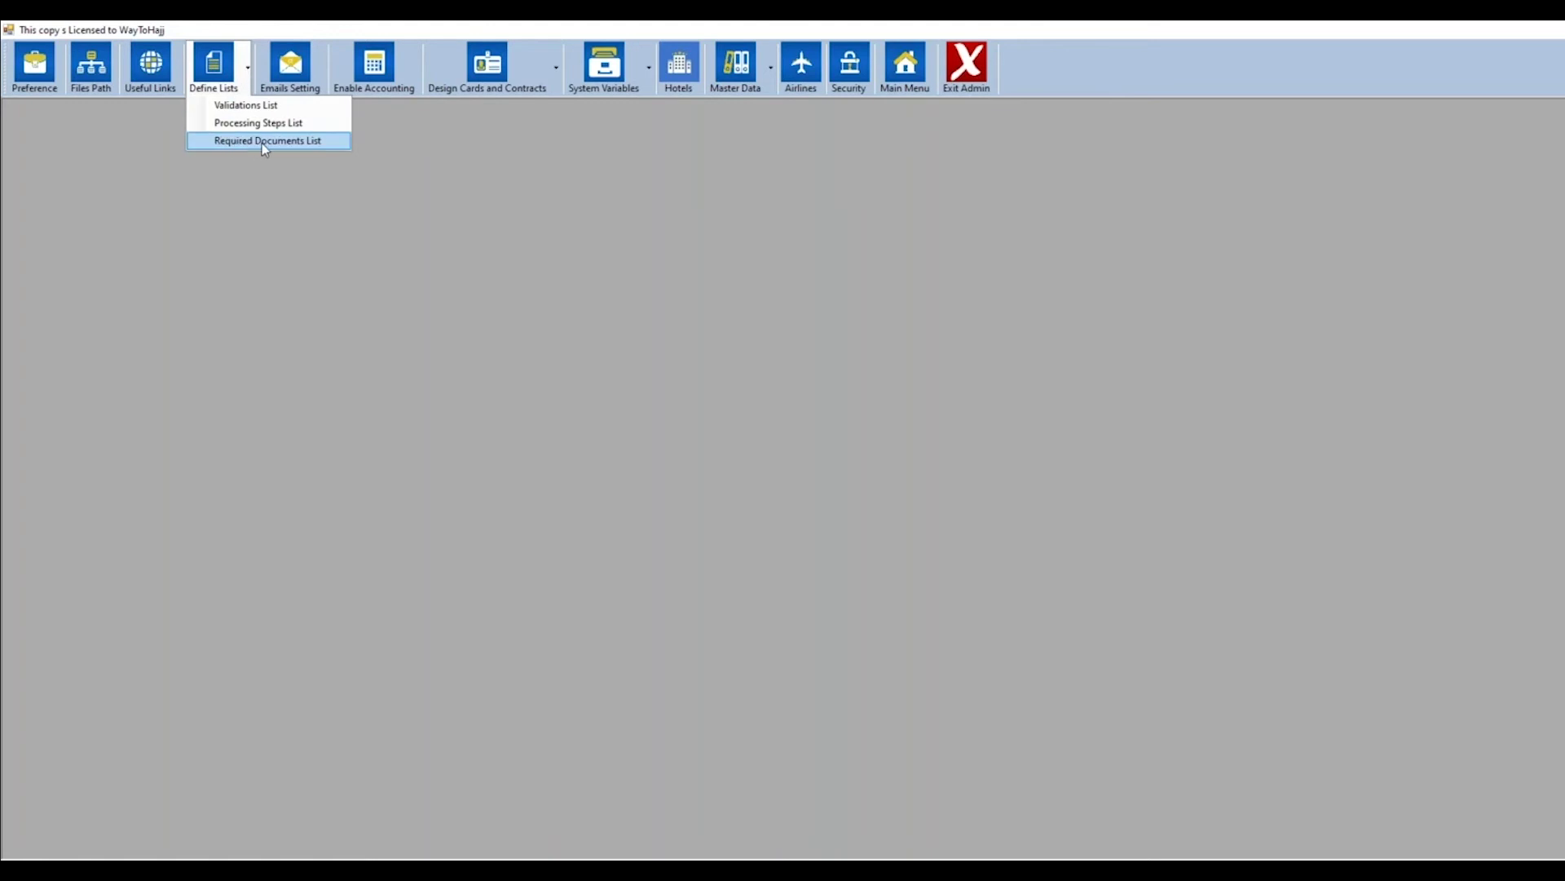
click(262, 144)
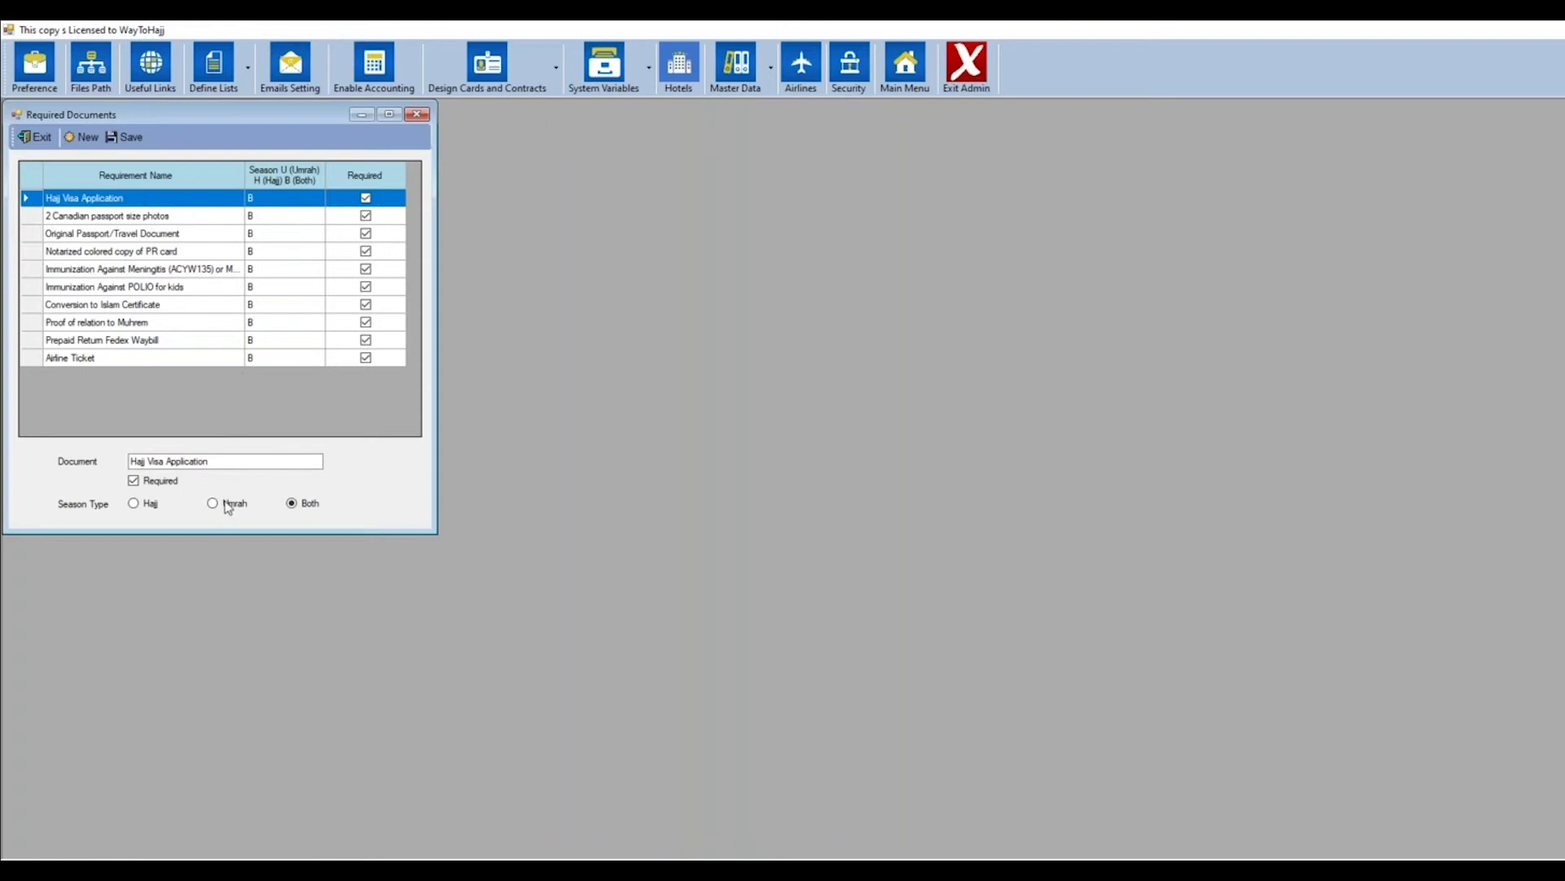
Set Haj Visa Application's Season Type to Haj and save it
click(149, 506)
click(131, 139)
click(189, 220)
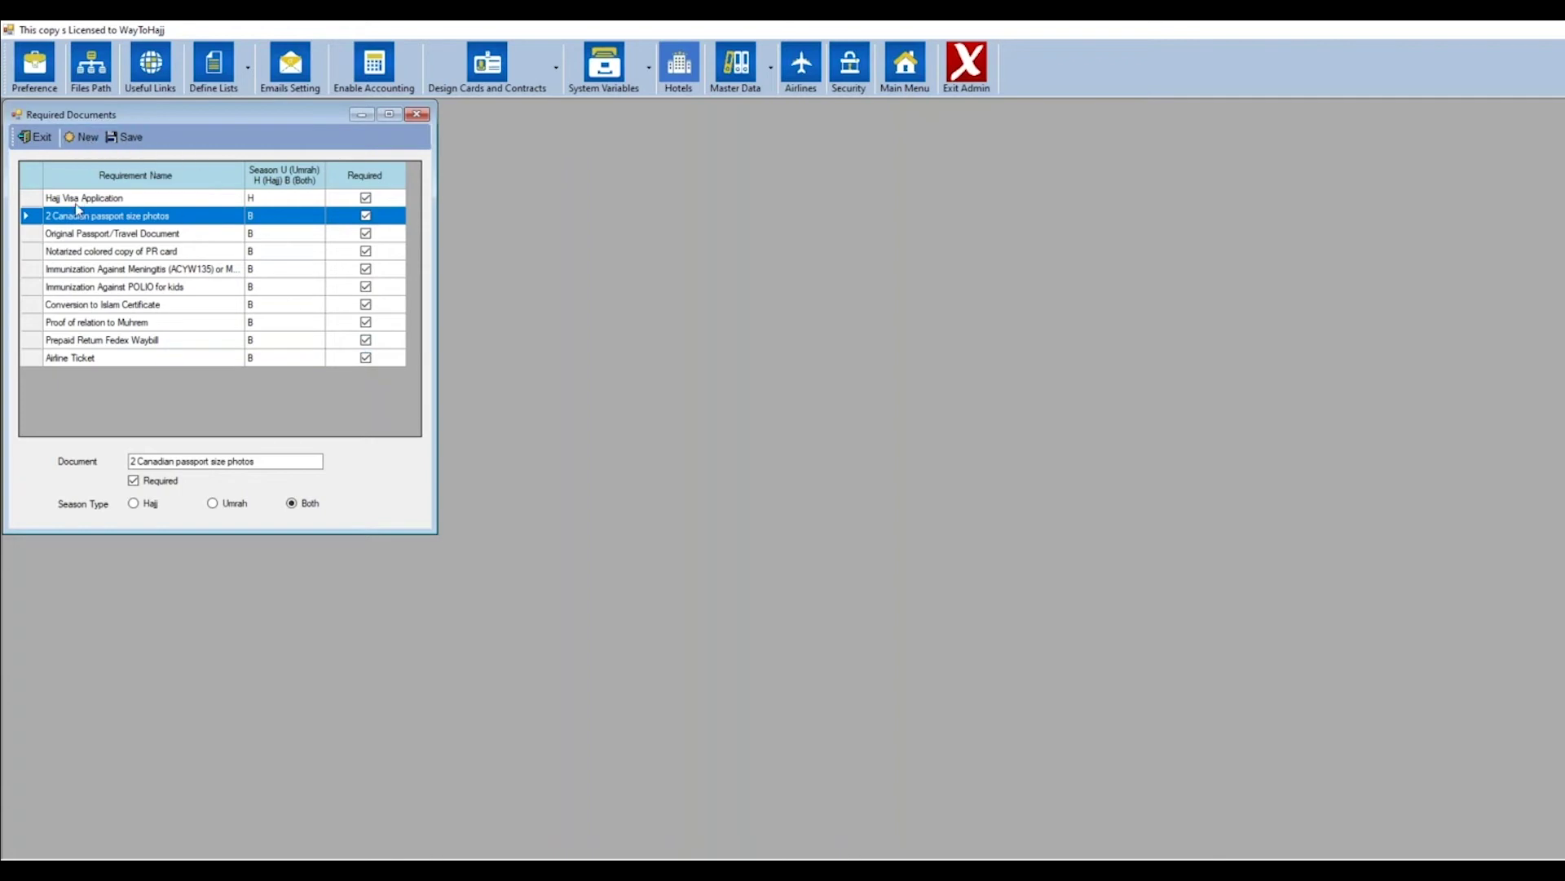
Add and save a required document 'PCR for COVID19' with Season Type Both
click(85, 138)
text(PCR for COVID19)
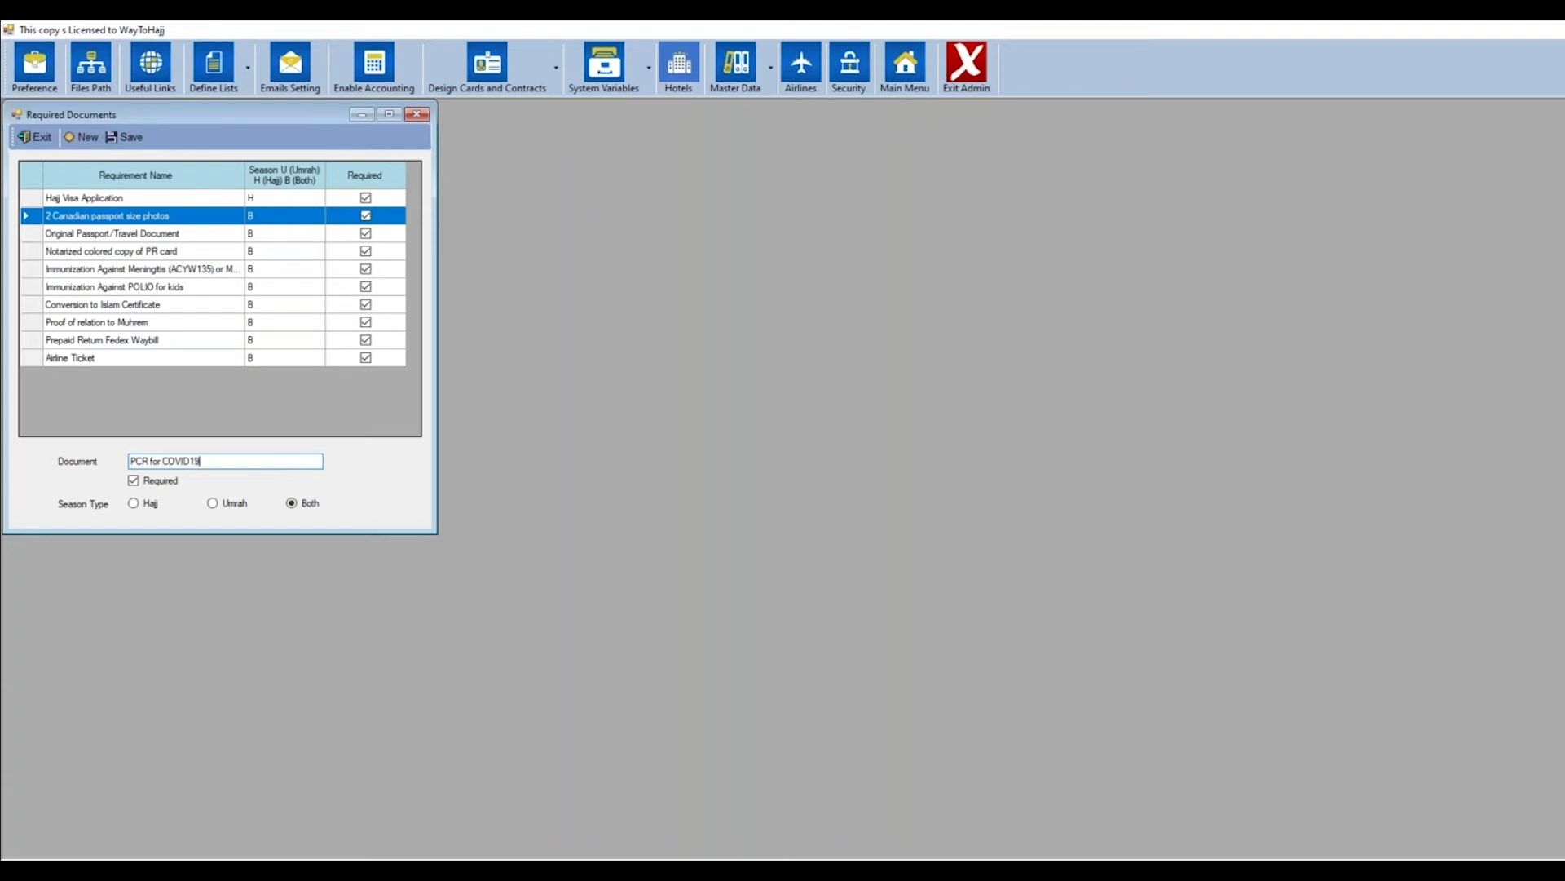
click(155, 483)
click(128, 137)
click(96, 377)
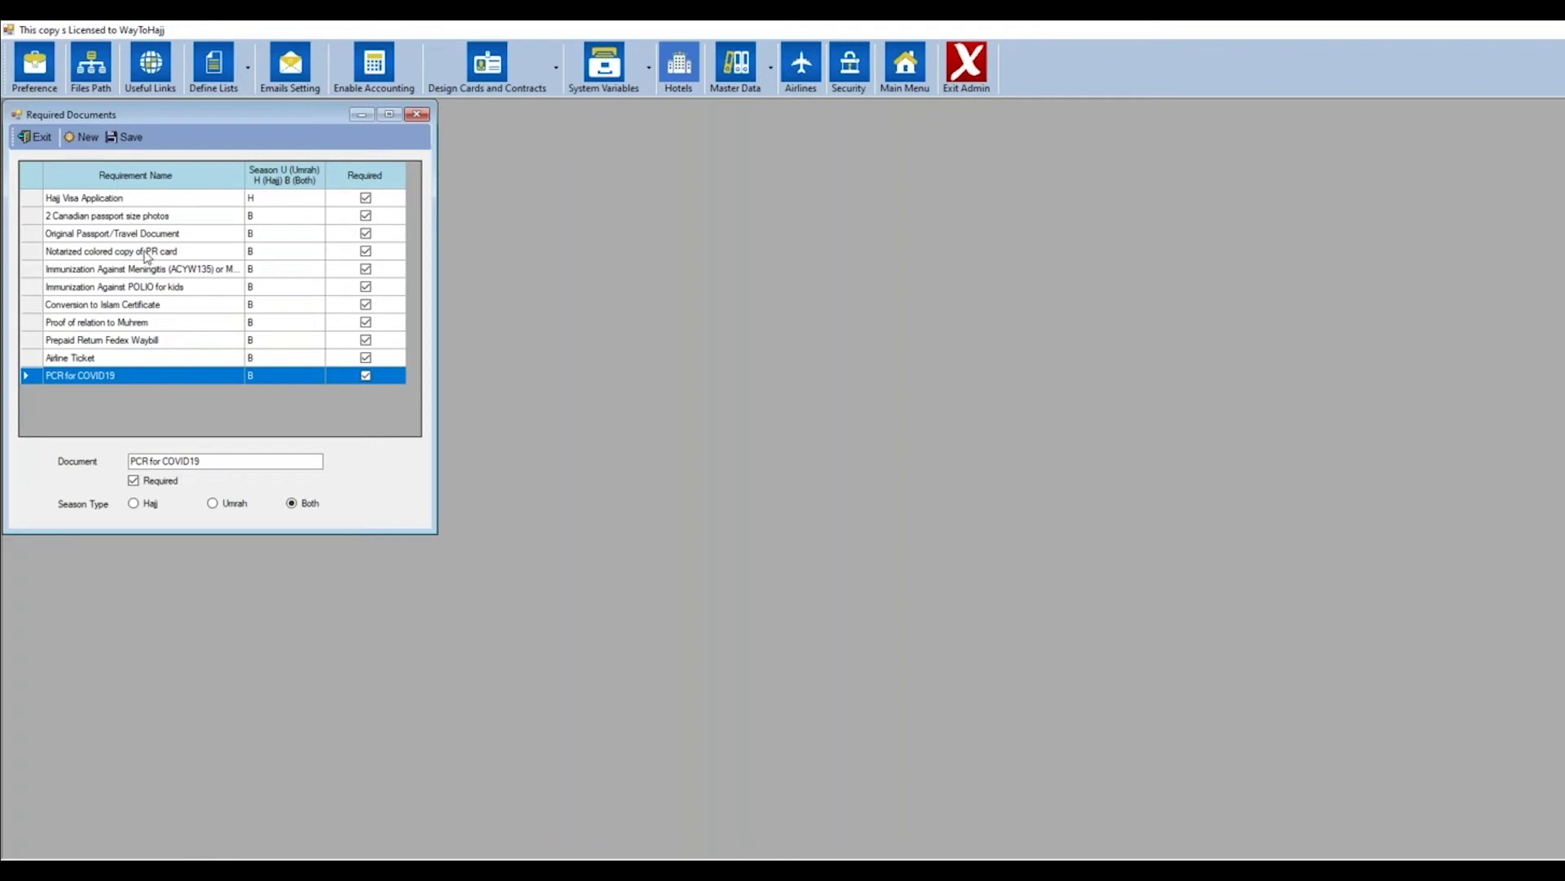
Close Required Documents and open the Emails Templates form from Emails Setting
click(35, 138)
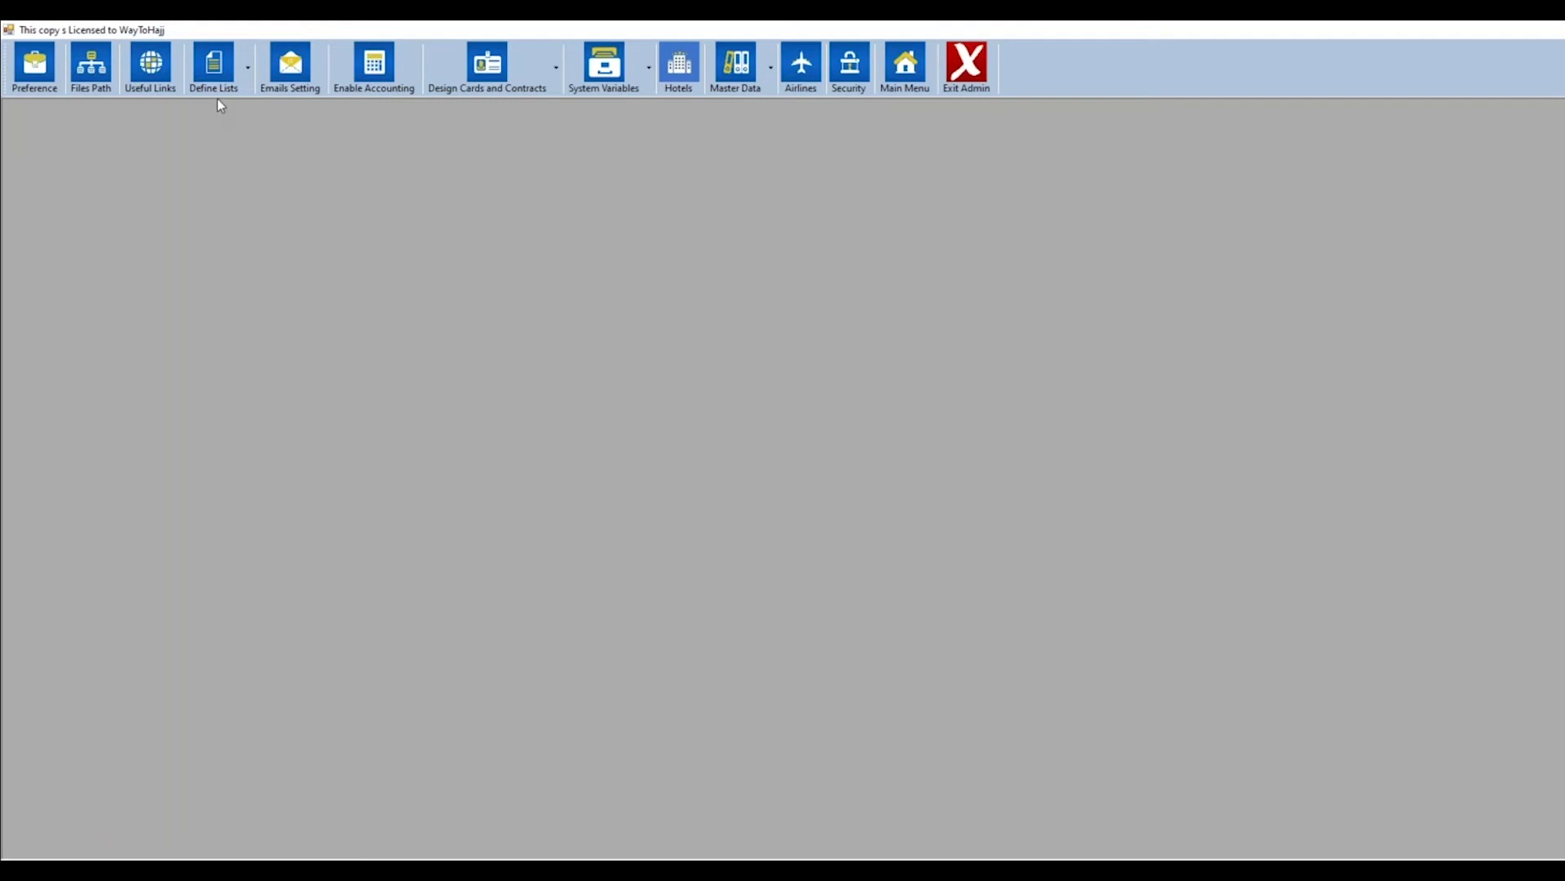
click(292, 89)
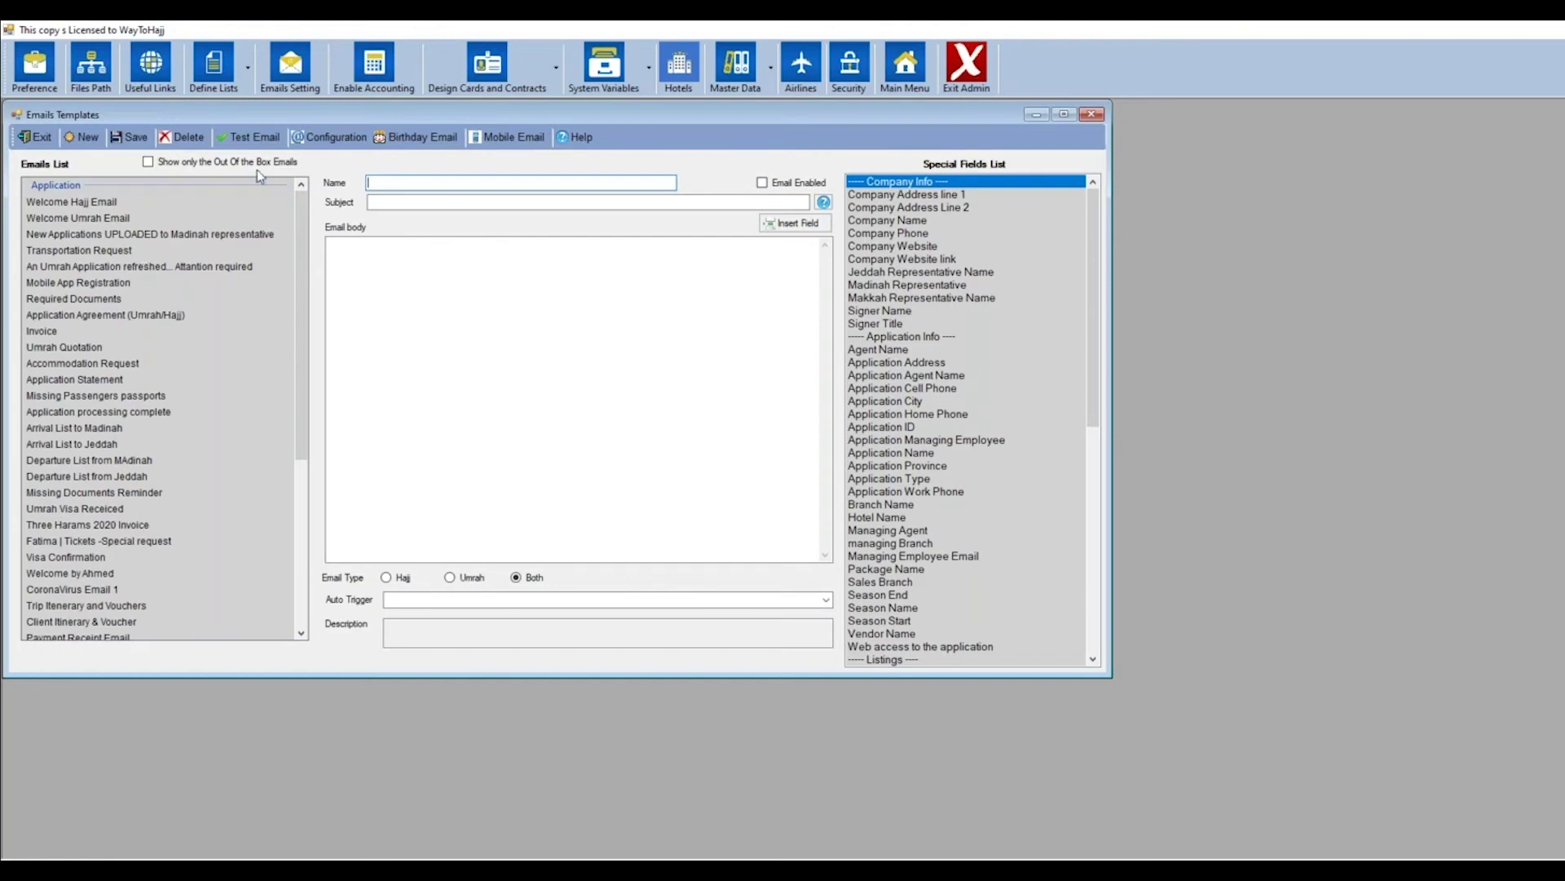
Open the email Configuration and review the smtp.gmail.com, port 587, SSL sending details
click(329, 138)
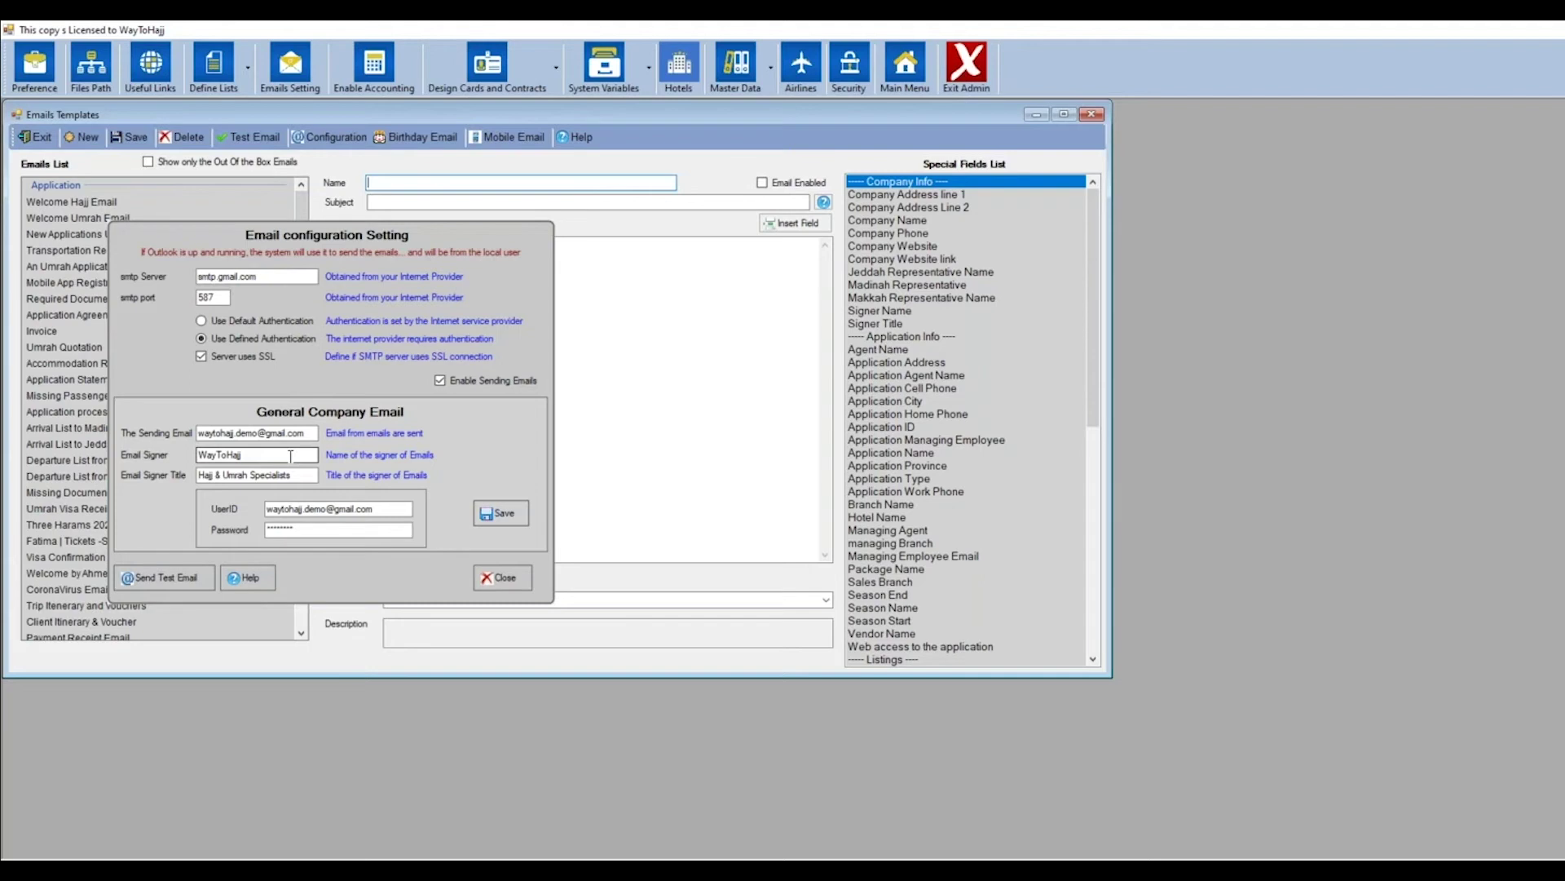
key(shift+Tab)
click(280, 511)
Close the email configuration and display the Welcome Hajj Email template, 'Welcome to Our Hajj Program'
click(502, 577)
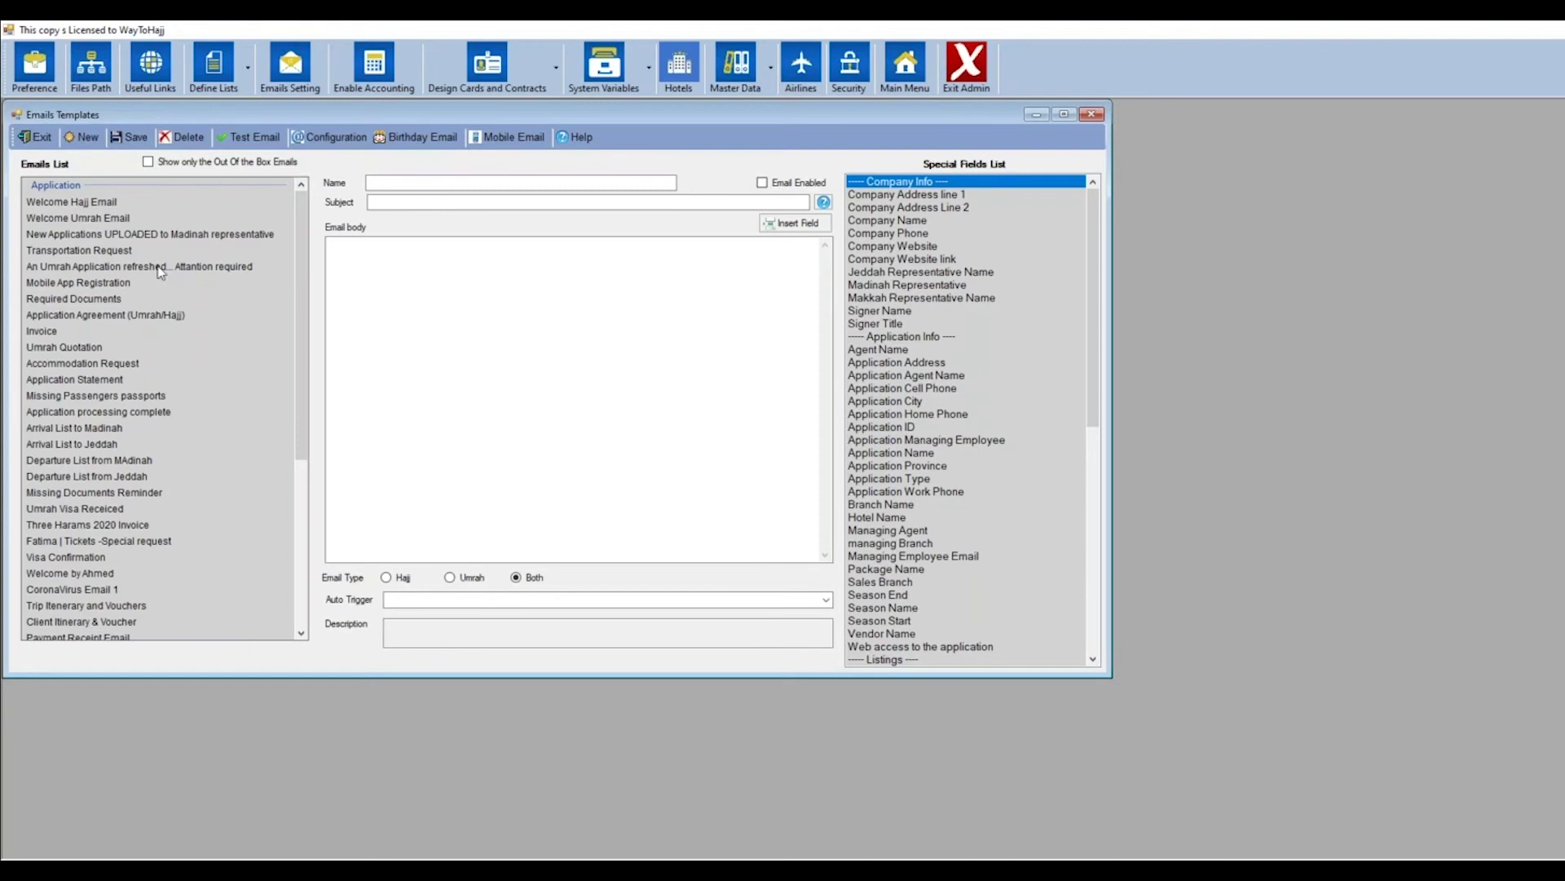
drag(297, 240, 309, 507)
drag(298, 425, 297, 208)
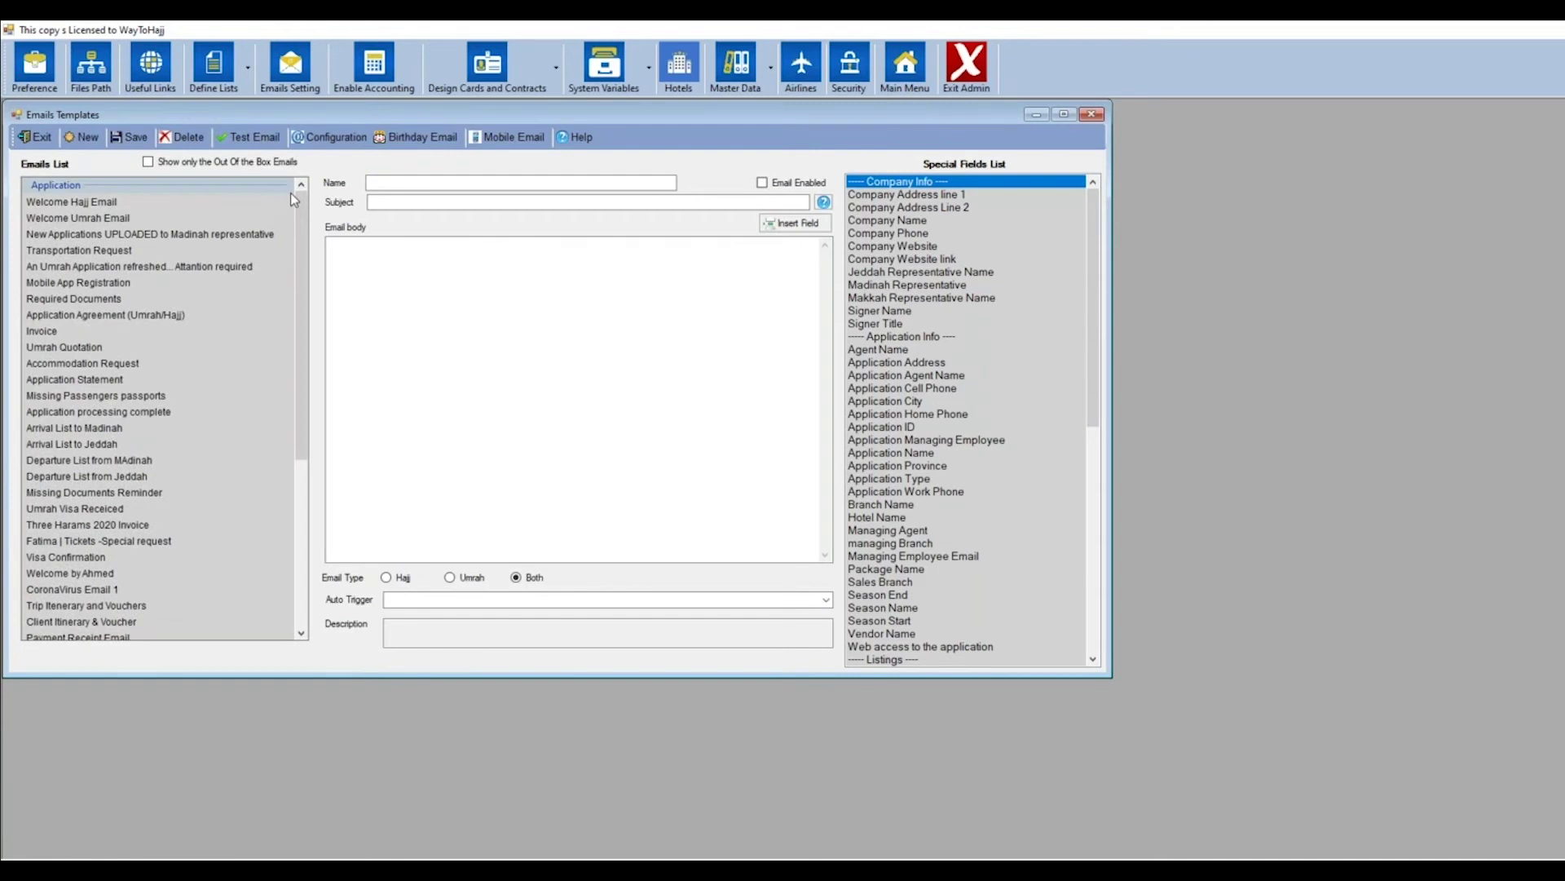
click(159, 201)
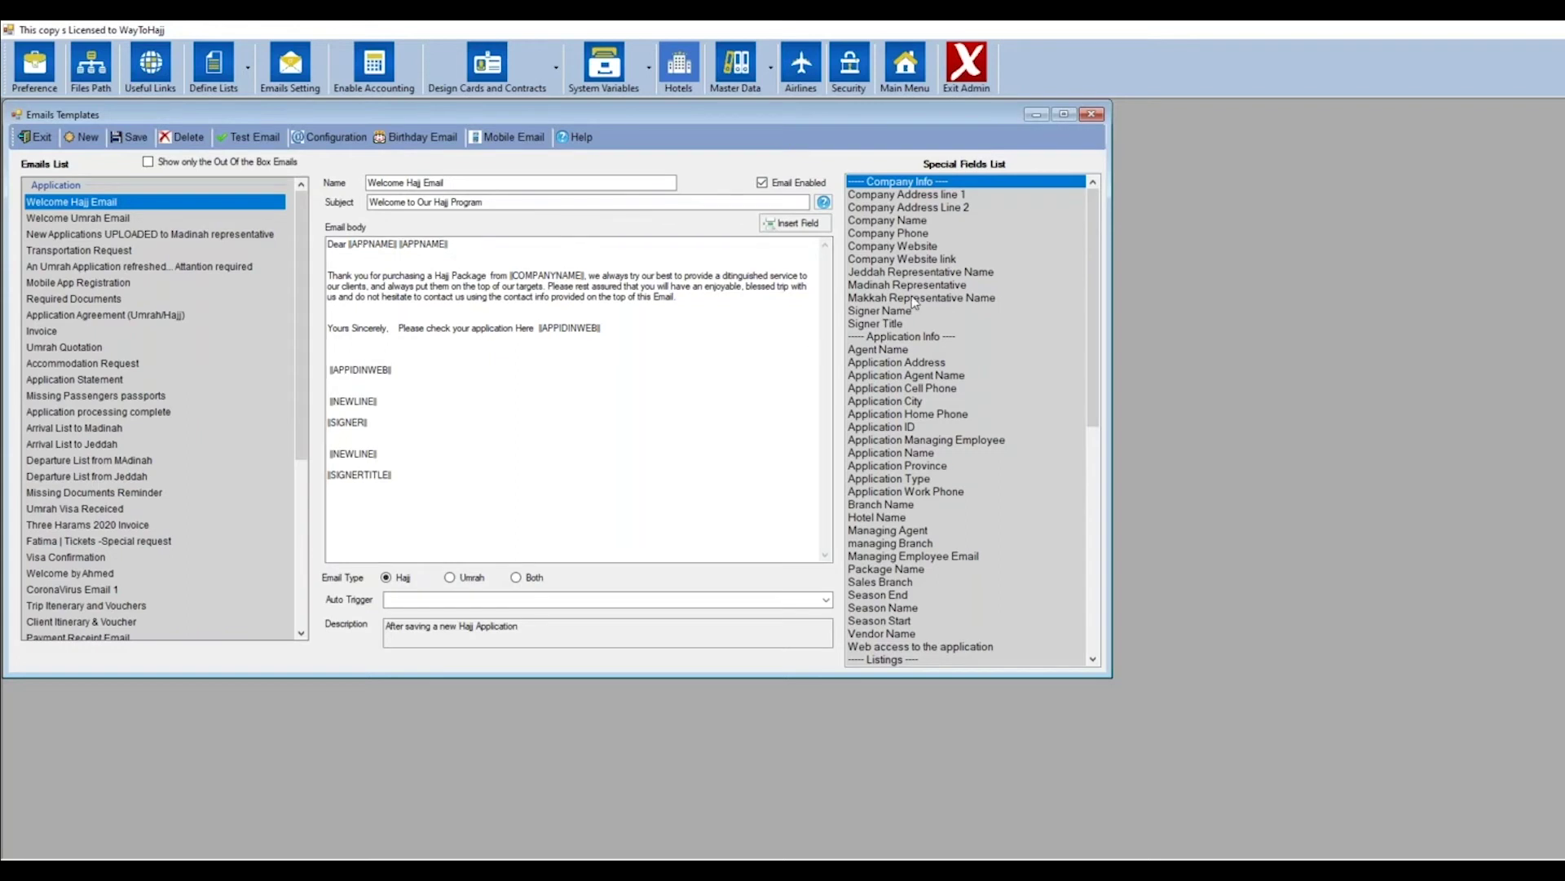
click(676, 295)
click(763, 182)
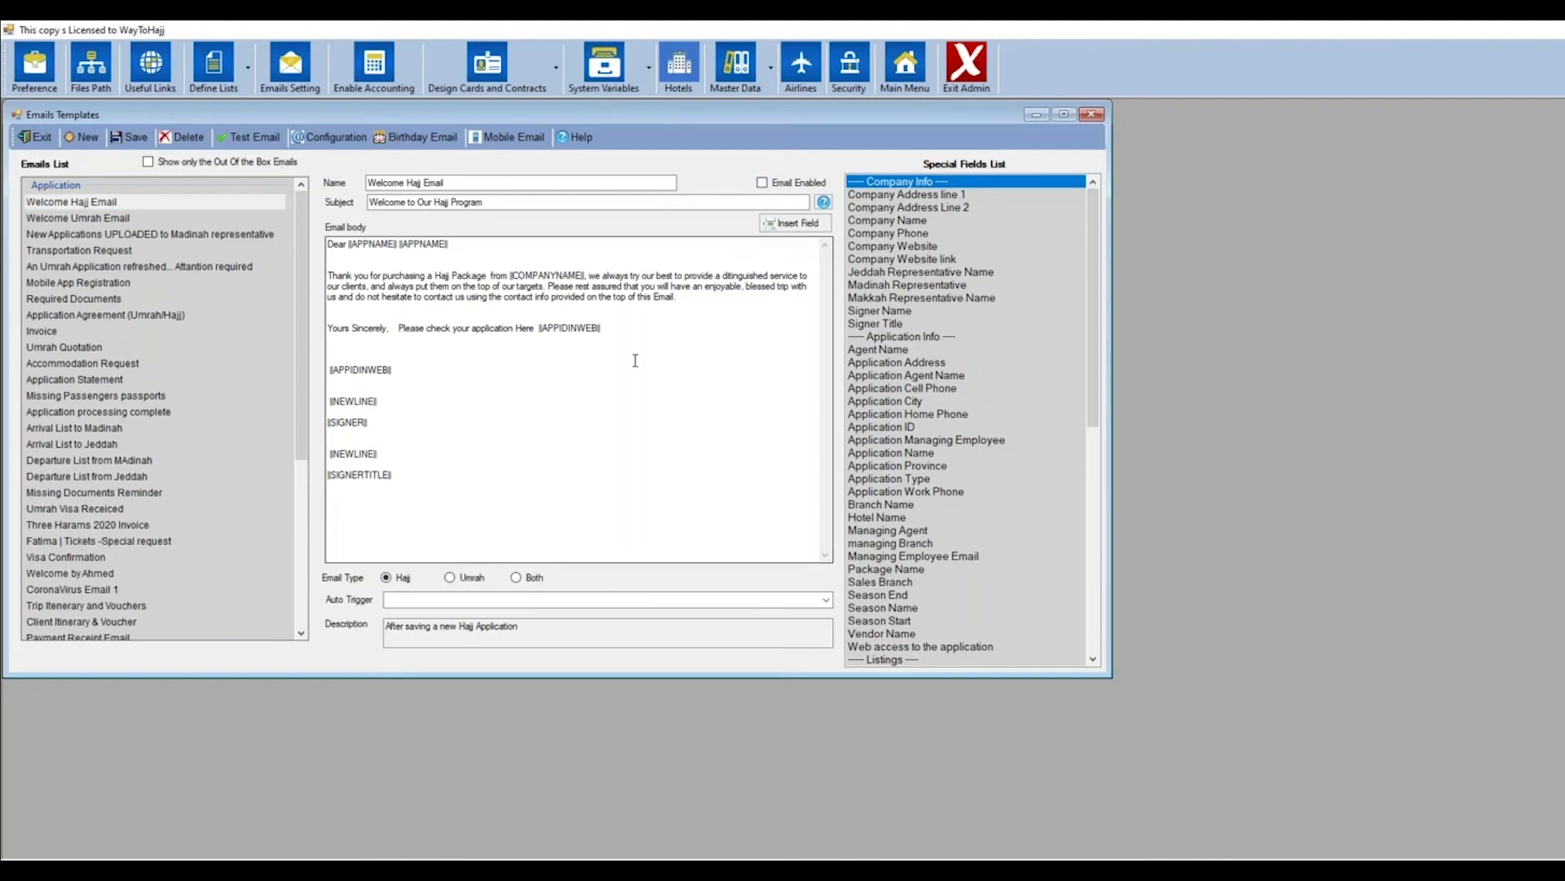
click(444, 238)
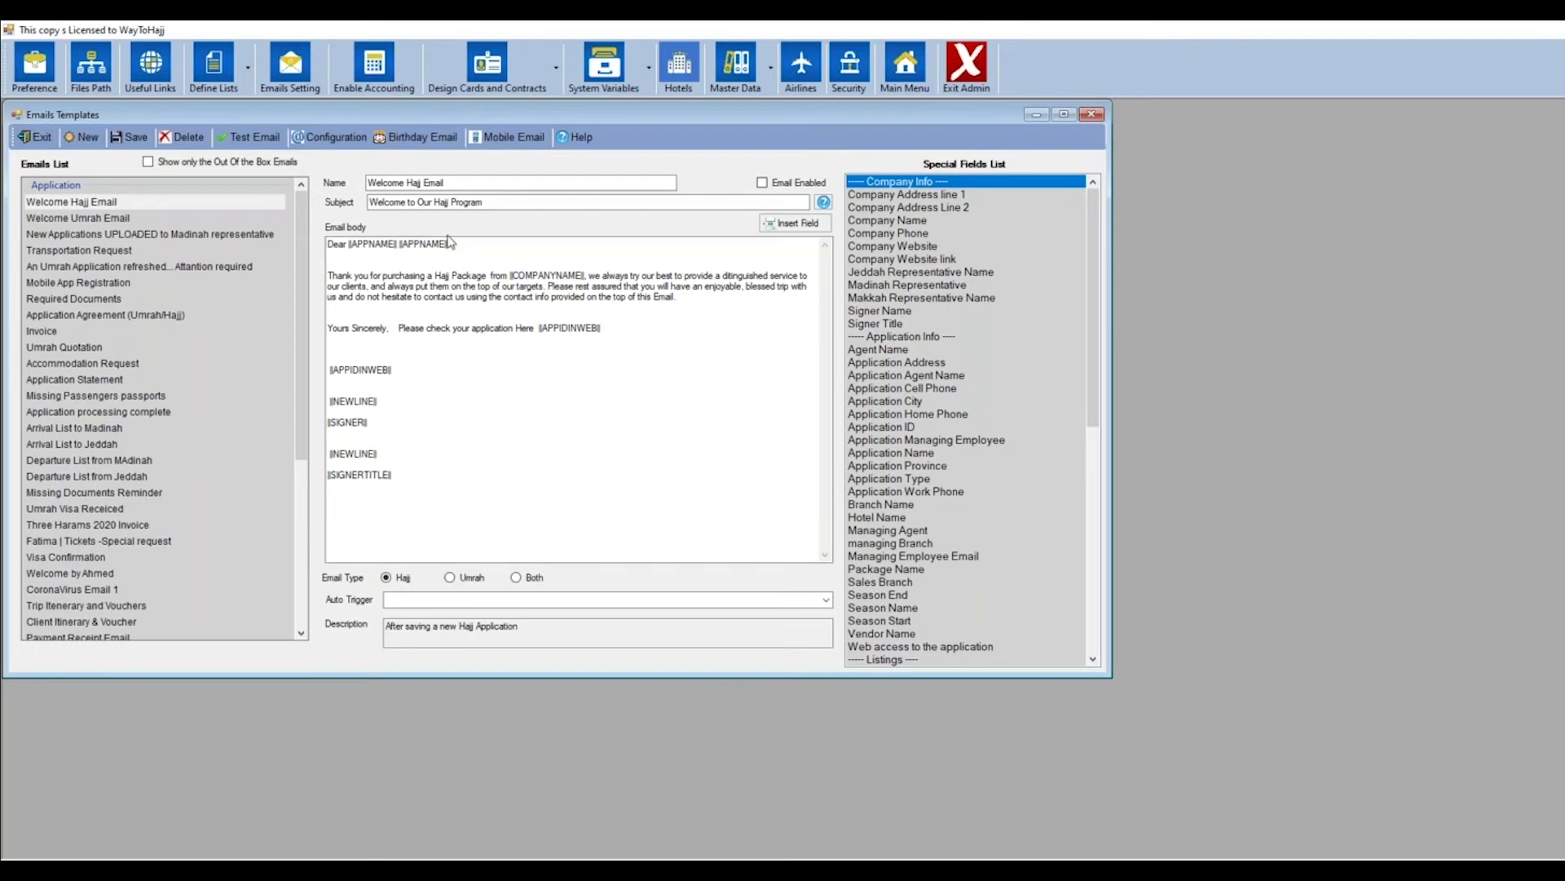
click(762, 183)
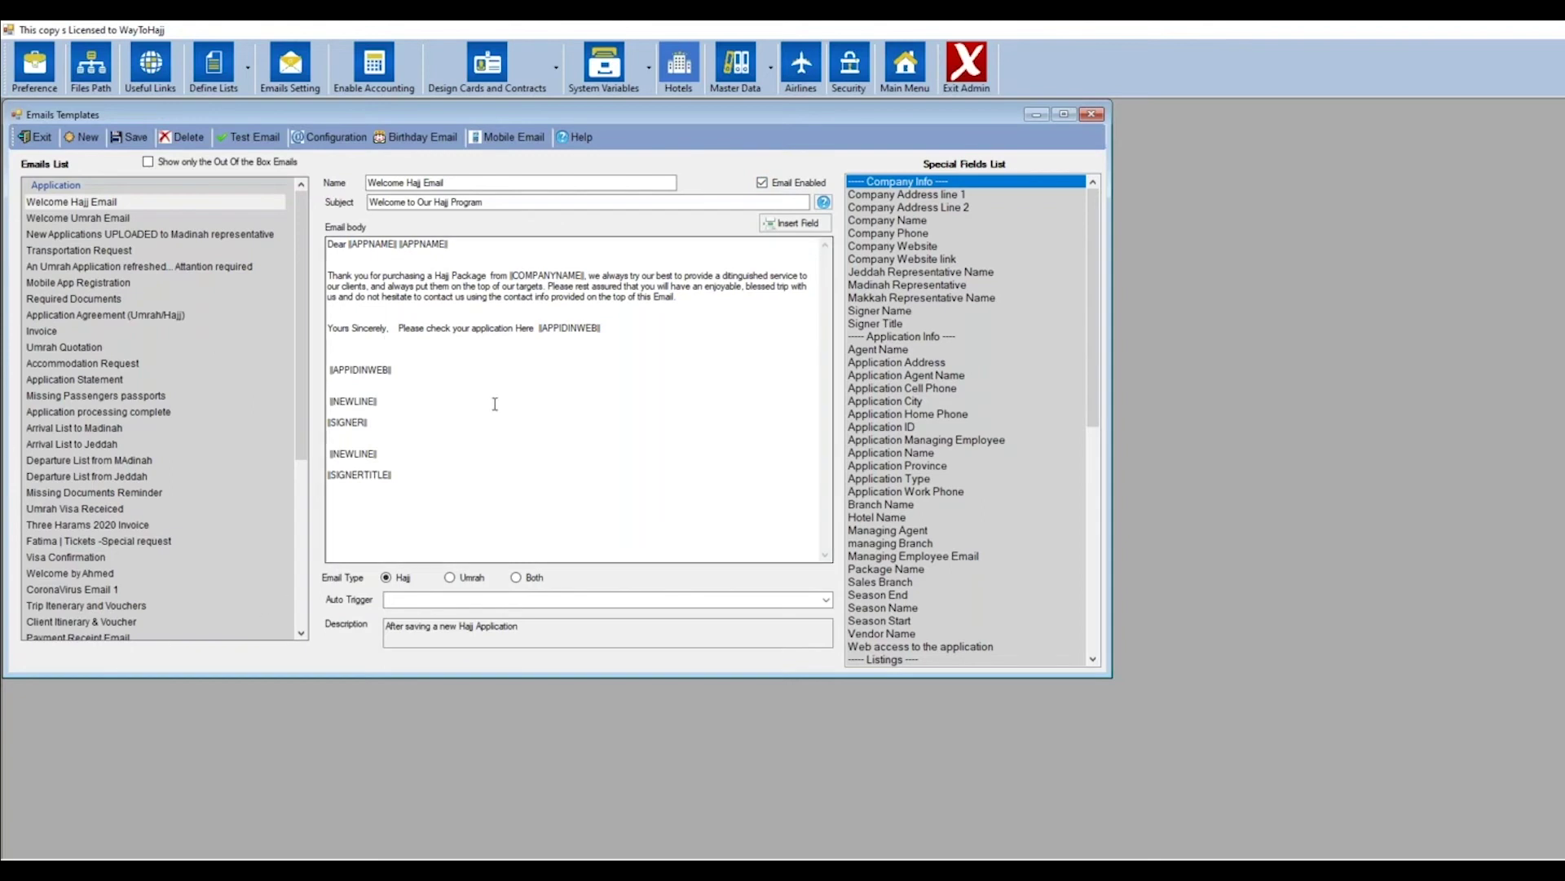
click(225, 203)
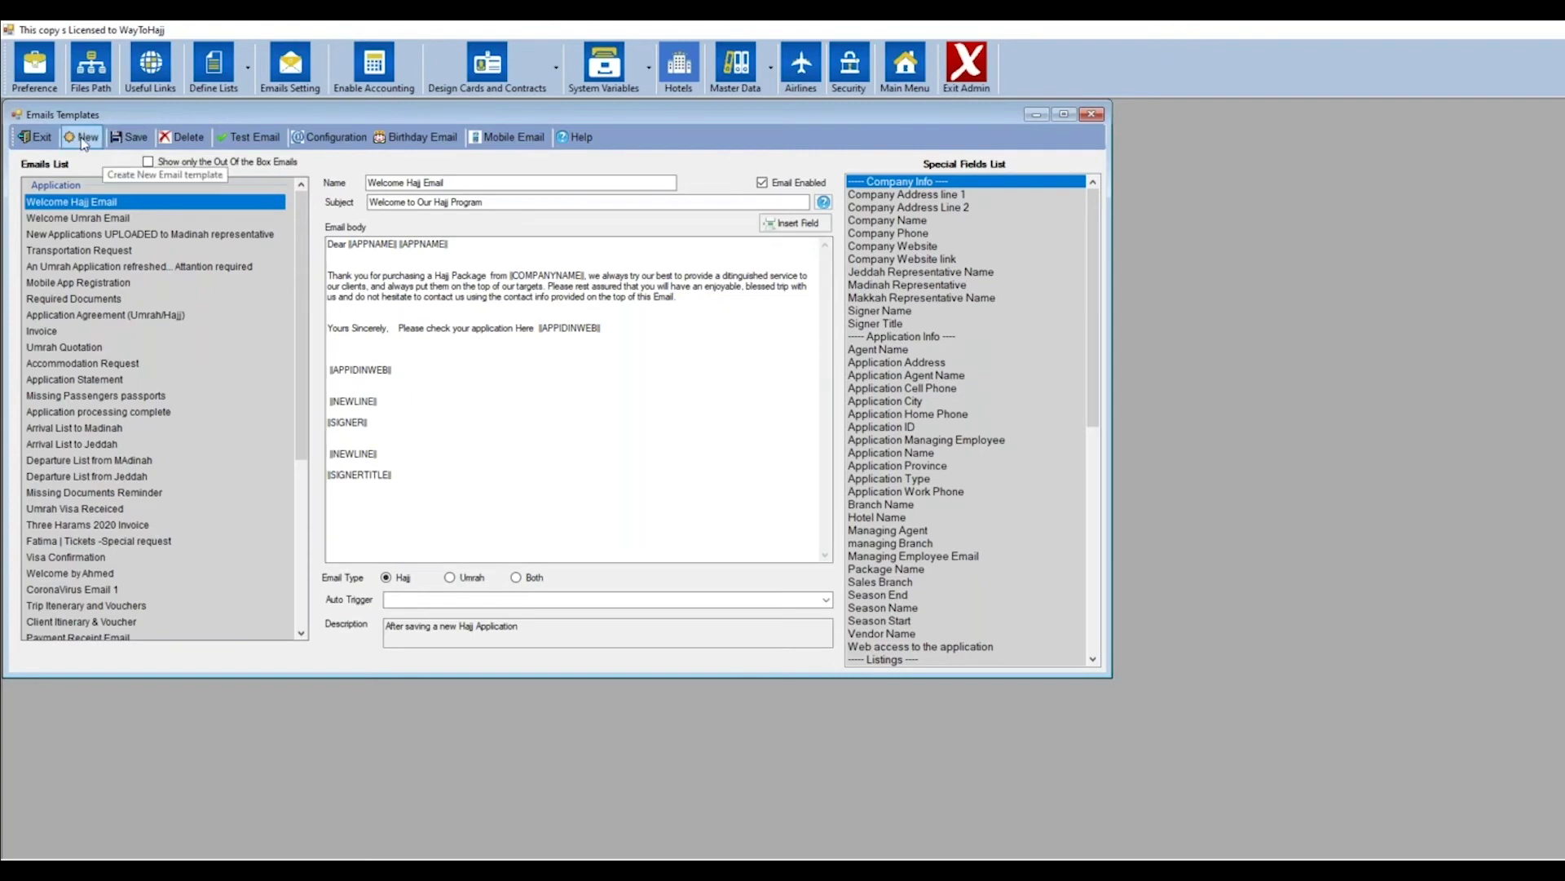
Clear the Welcome Hajj Email body and start it with the greeting 'Dear'
click(418, 483)
key(ctrl+a)
key(Delete)
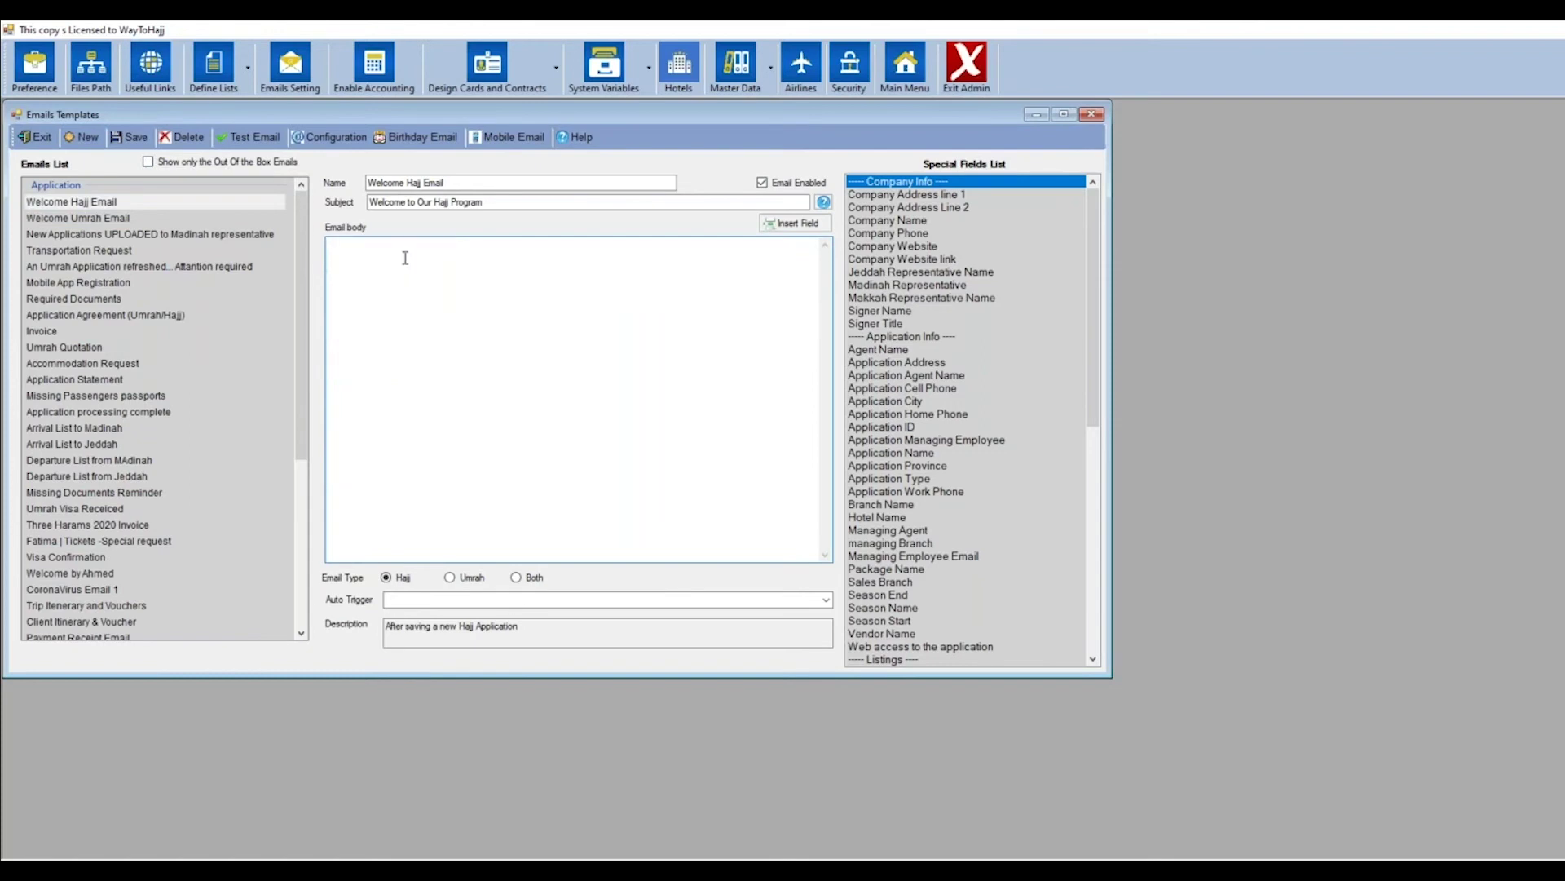
text(Dear)
click(938, 195)
click(935, 209)
click(933, 220)
click(929, 233)
click(928, 247)
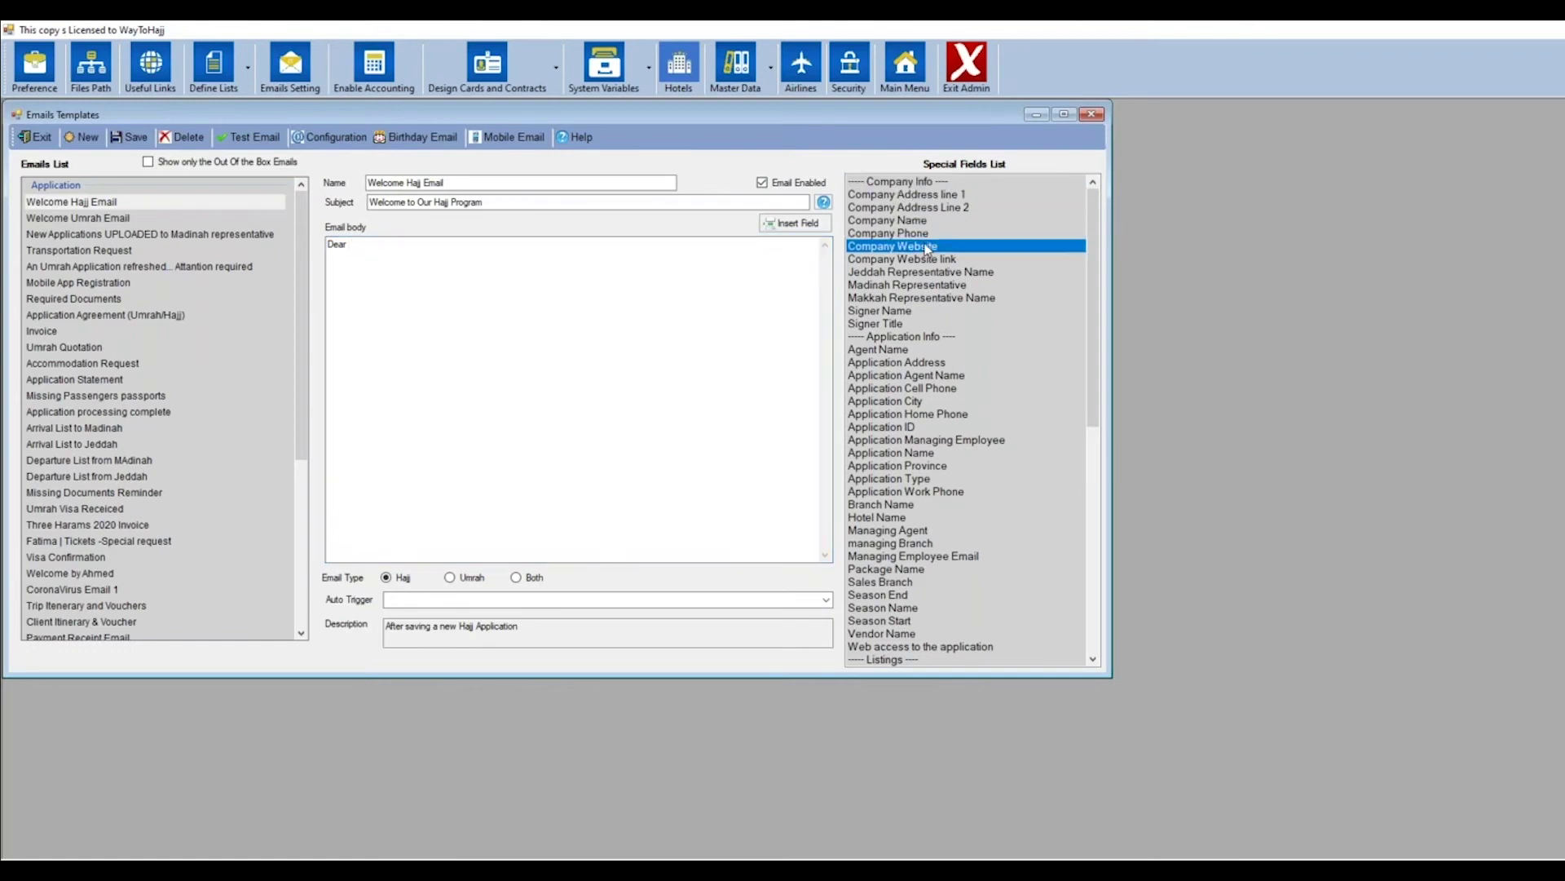
click(918, 339)
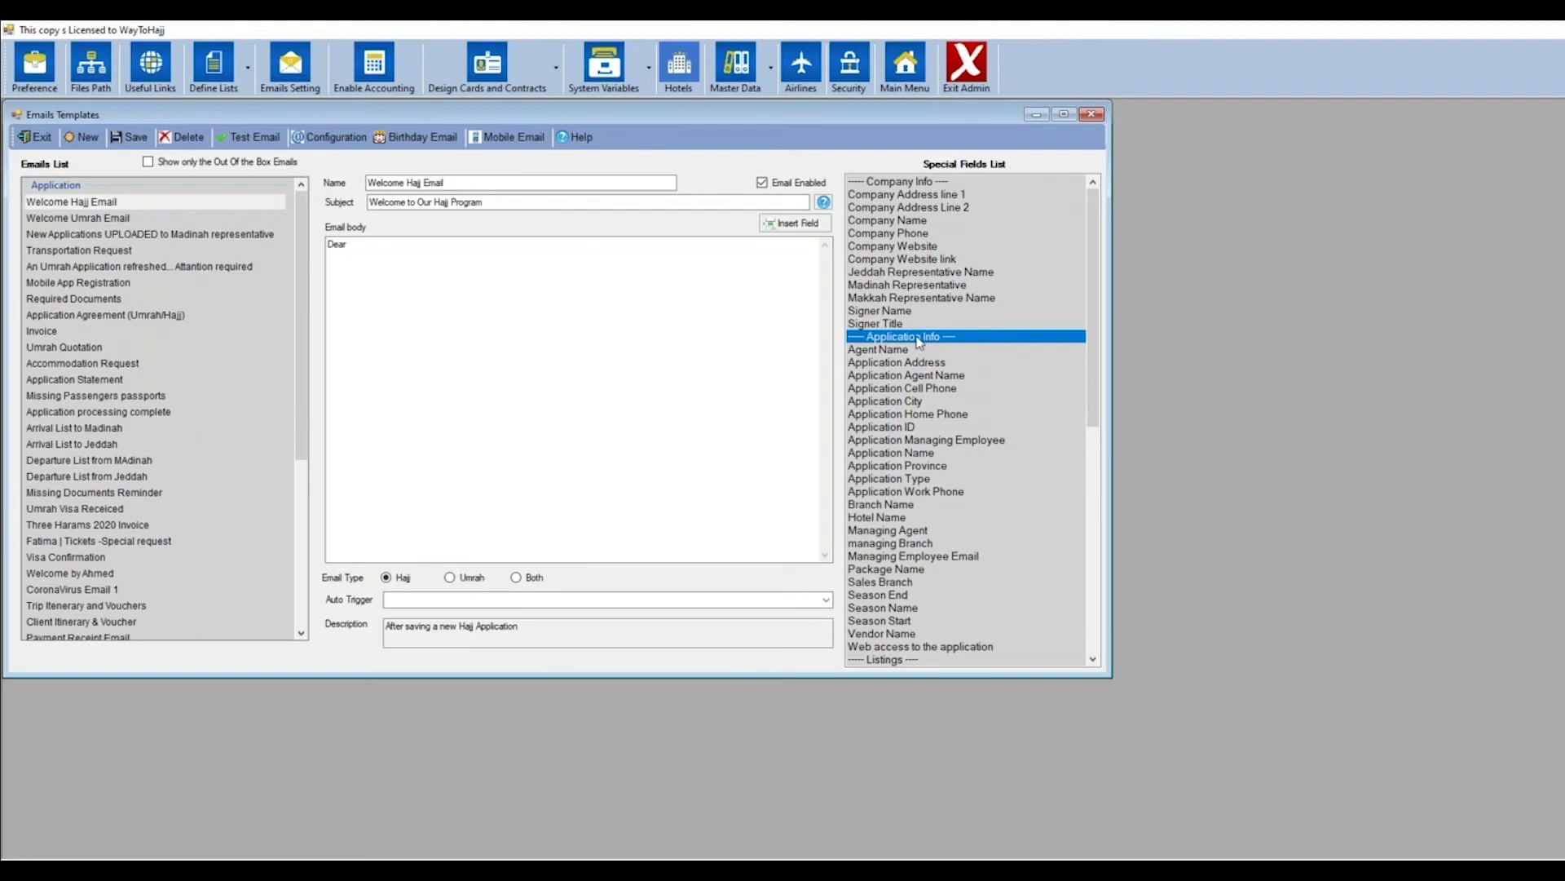
click(911, 350)
click(909, 364)
click(906, 376)
click(907, 401)
click(903, 444)
click(905, 507)
click(898, 570)
click(905, 610)
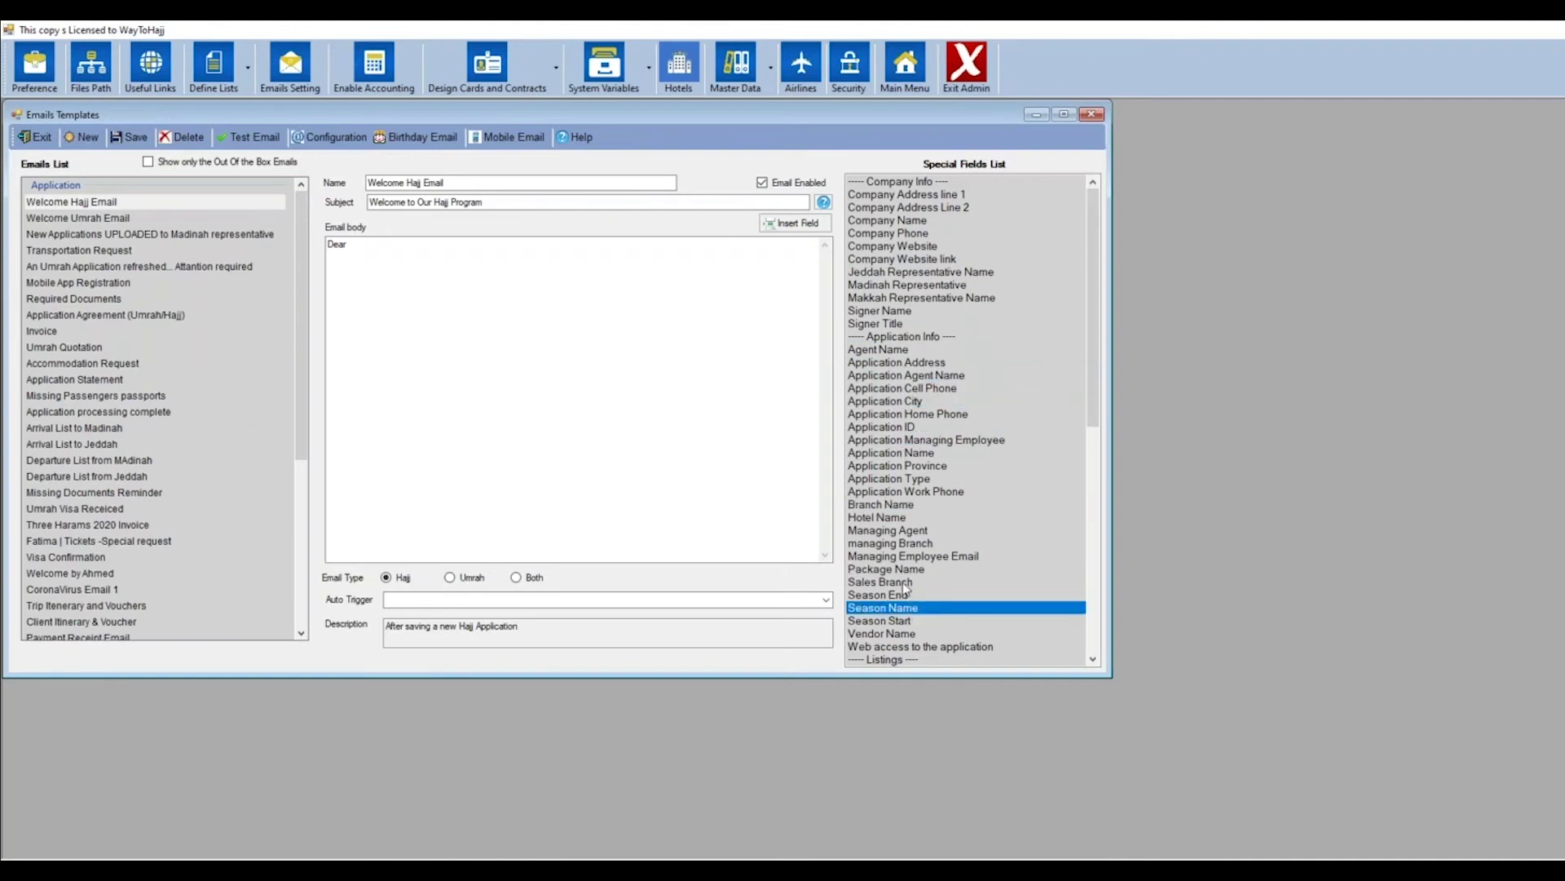
scroll(907, 592, down, 2)
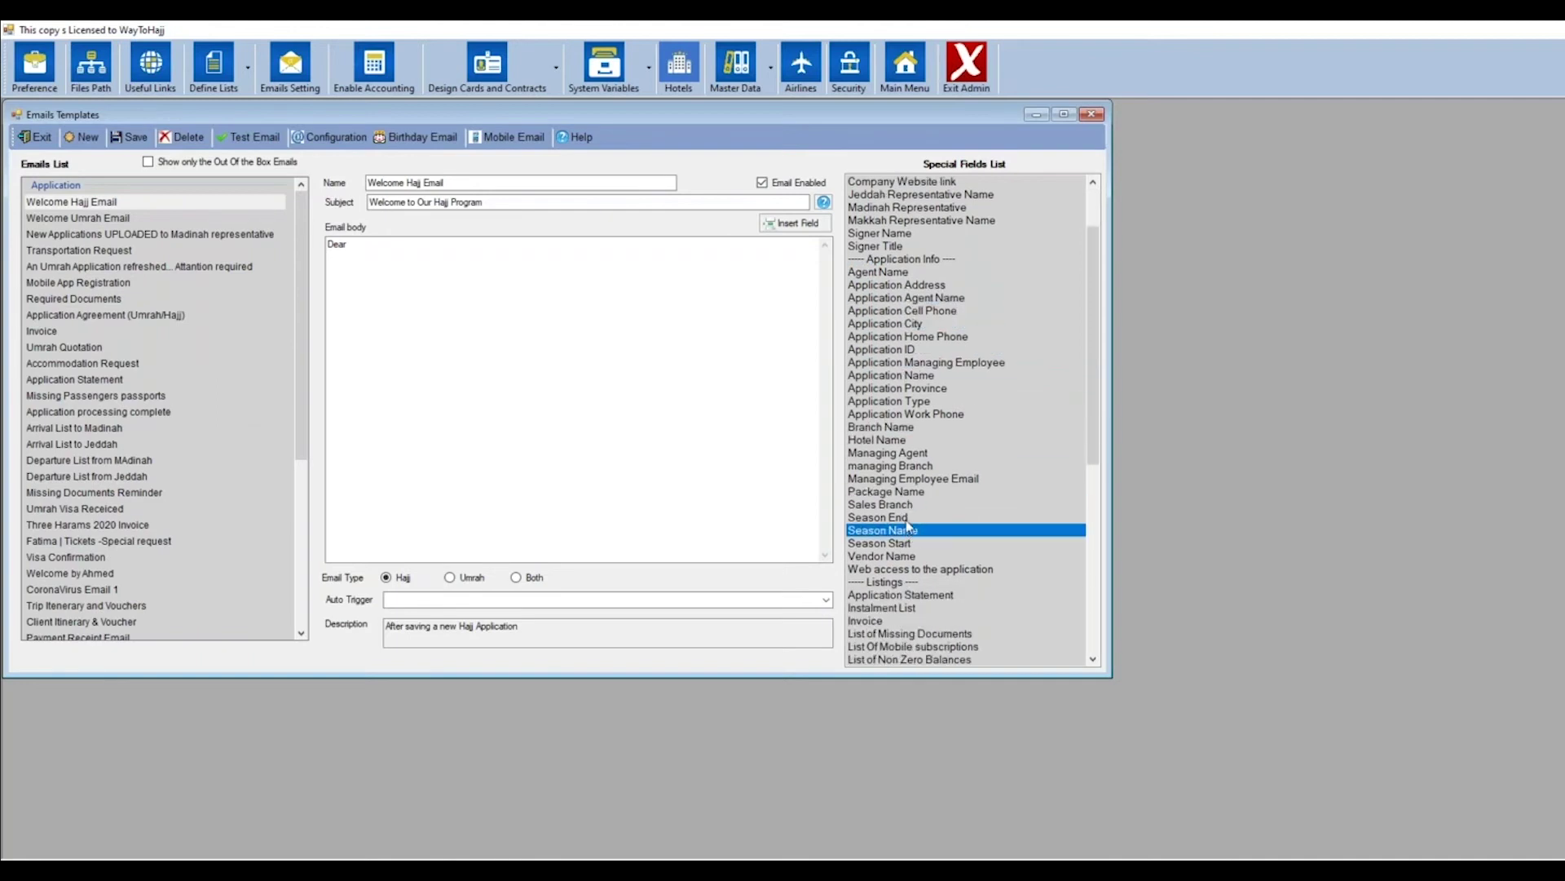
scroll(903, 530, down, 2)
scroll(904, 532, down, 2)
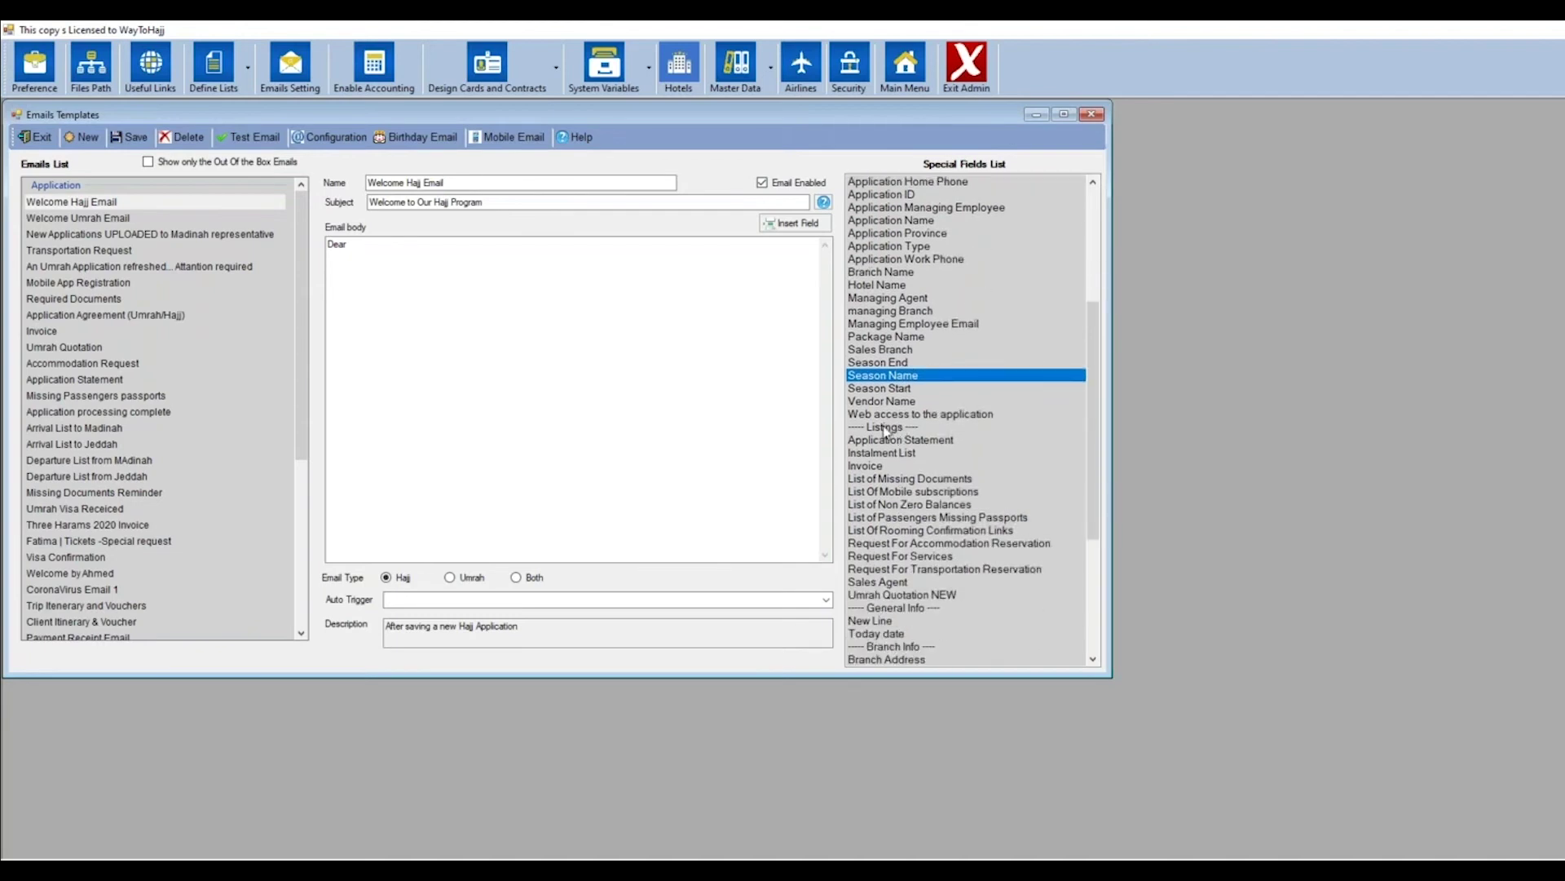
click(886, 427)
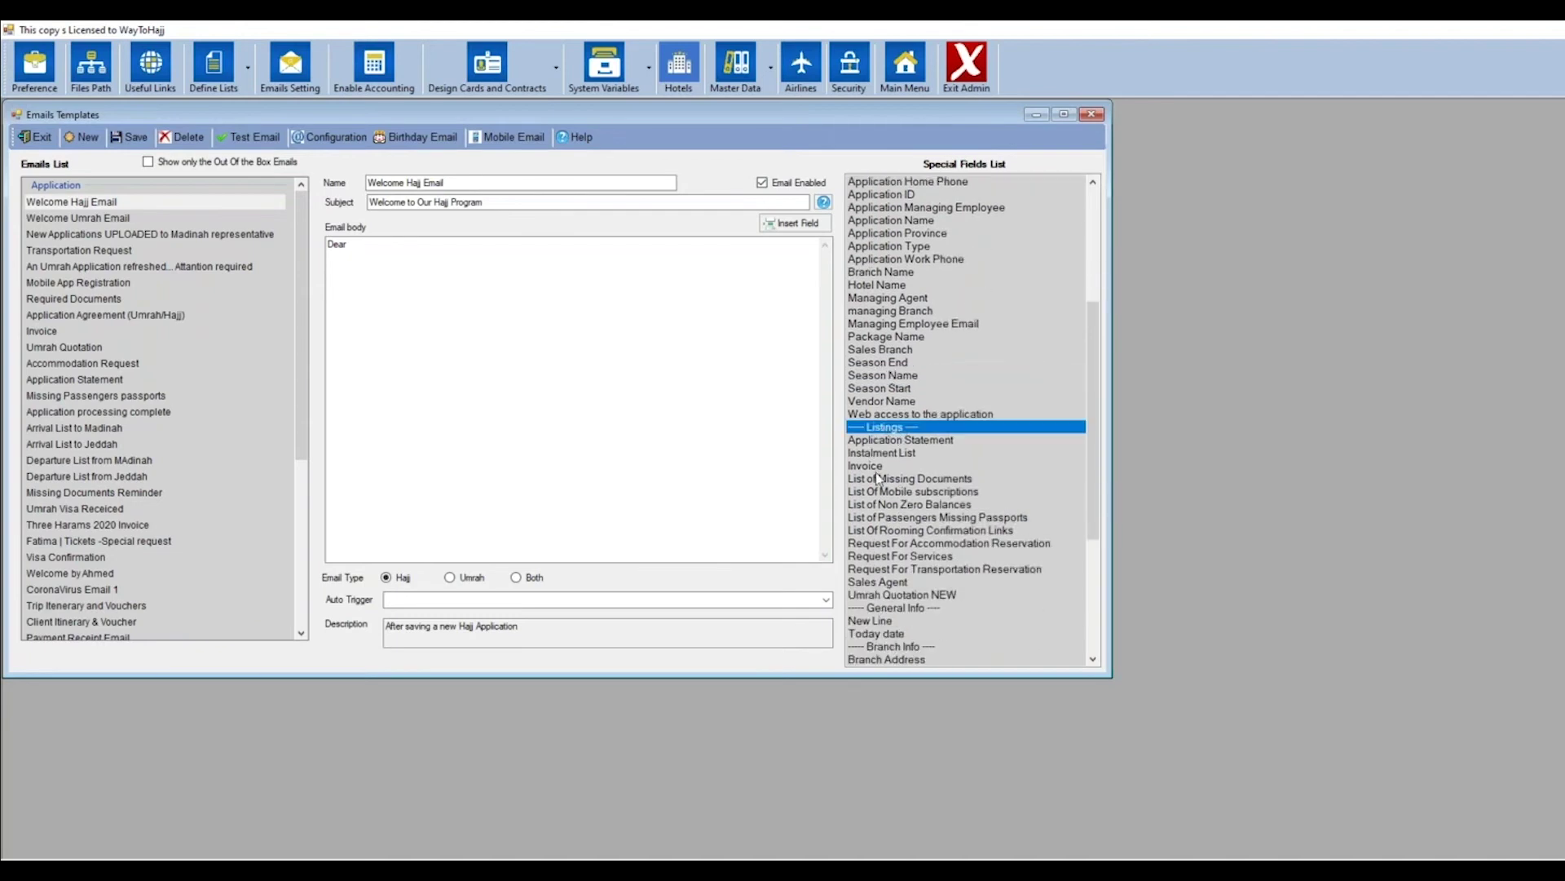
click(876, 470)
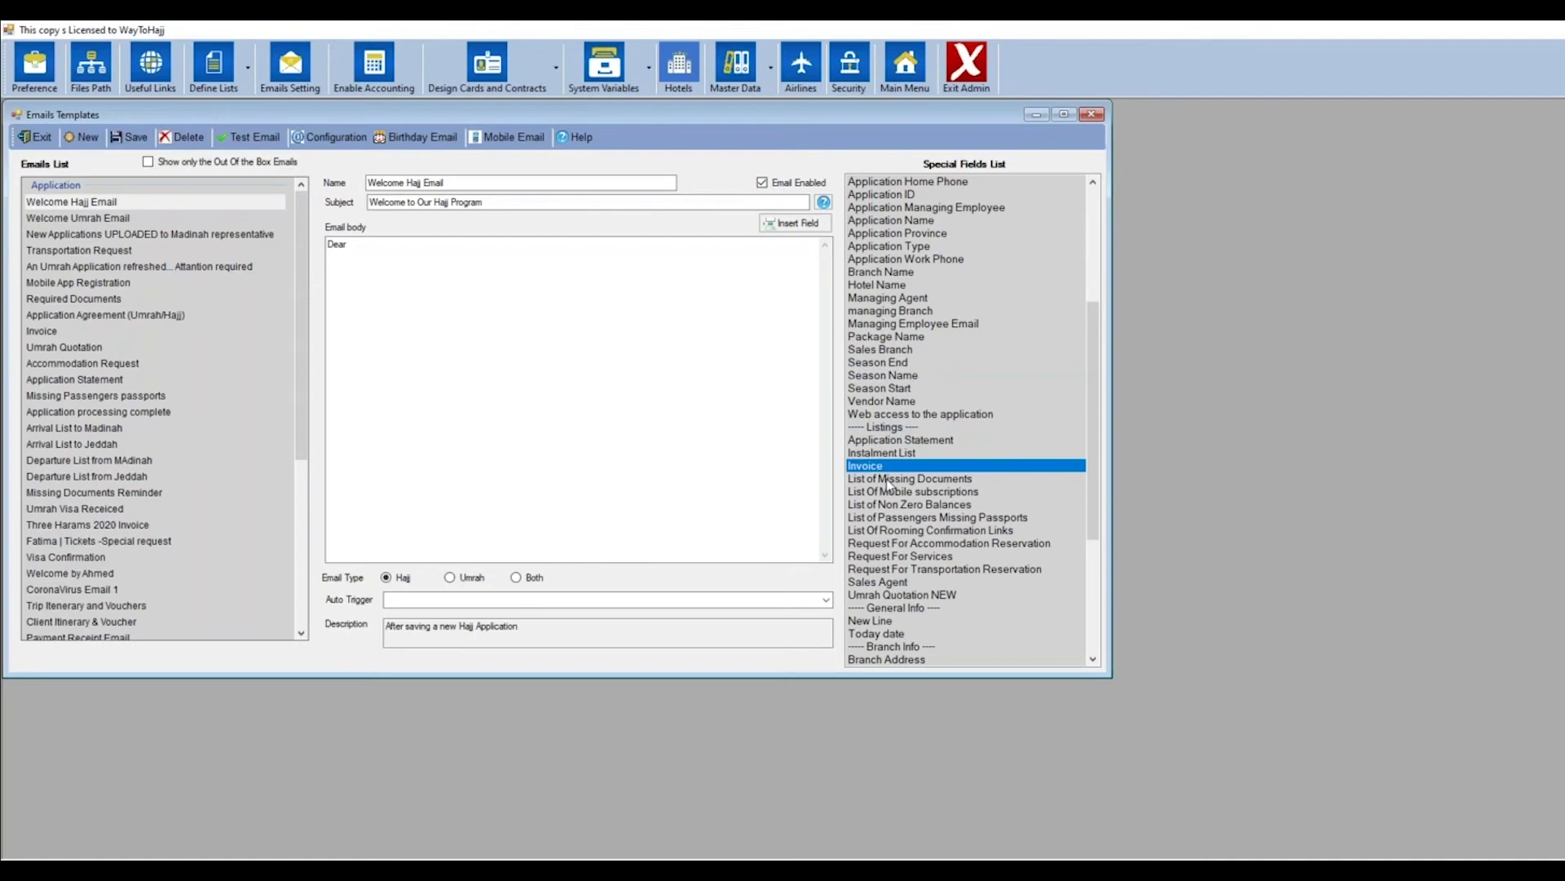
click(888, 481)
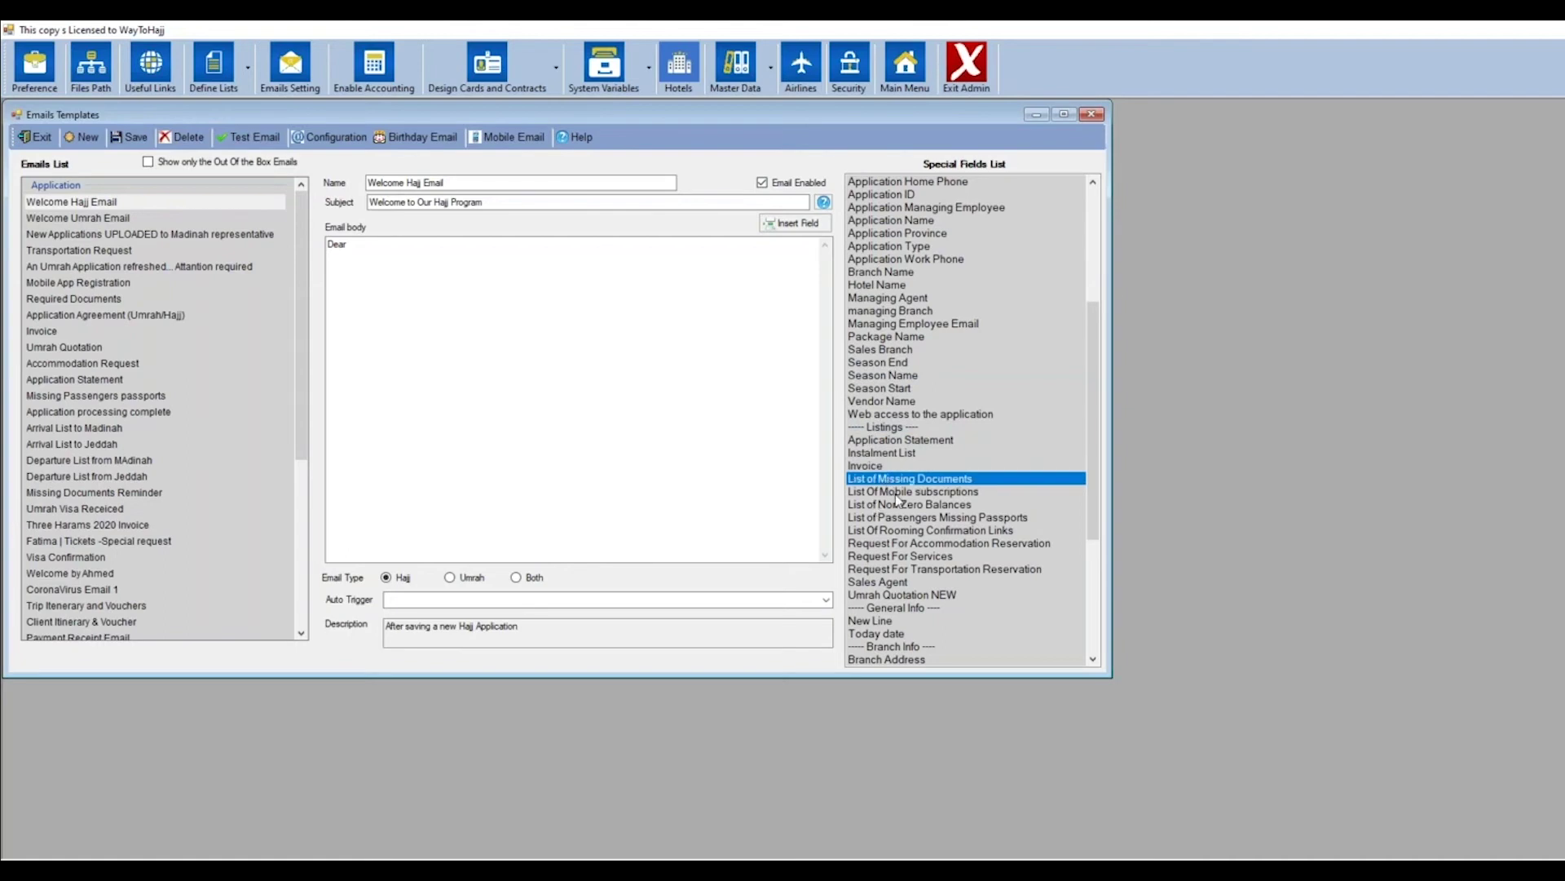
click(897, 492)
scroll(898, 501, down, 3)
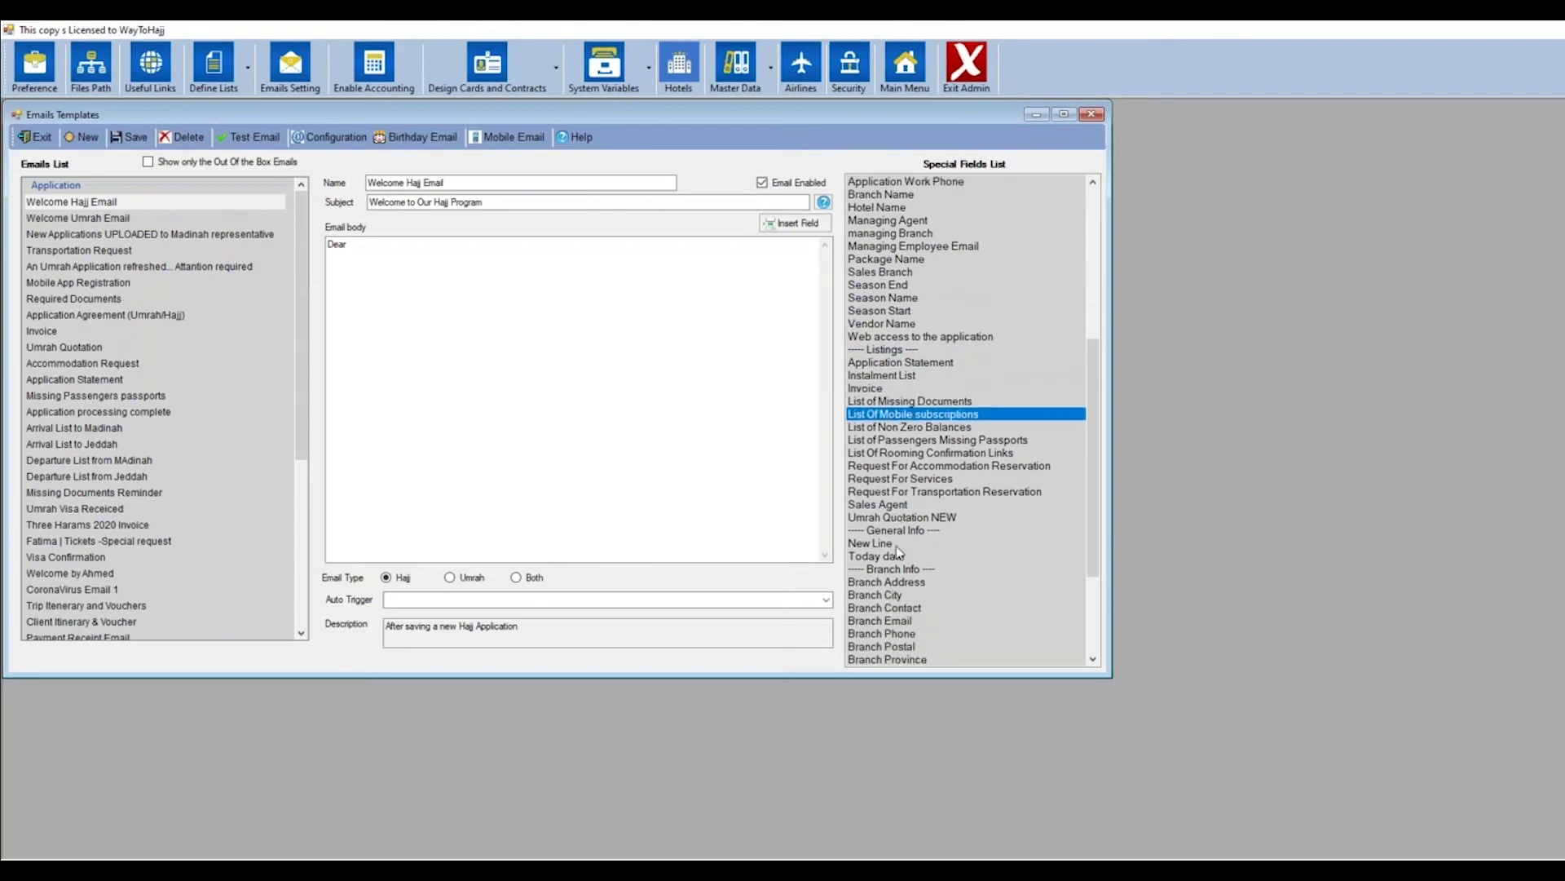
click(897, 494)
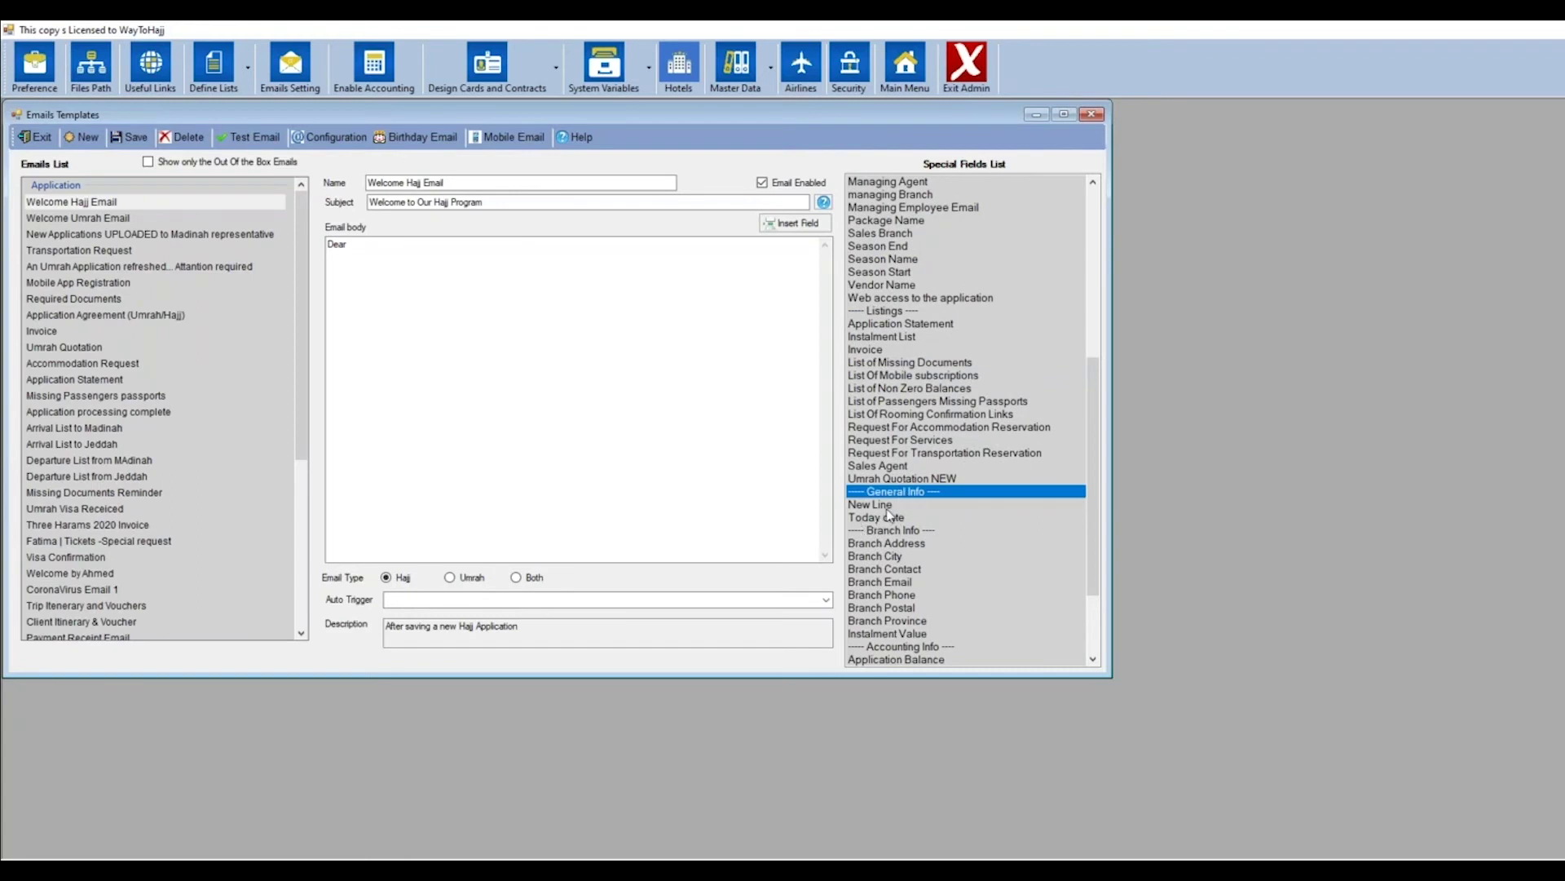
click(897, 531)
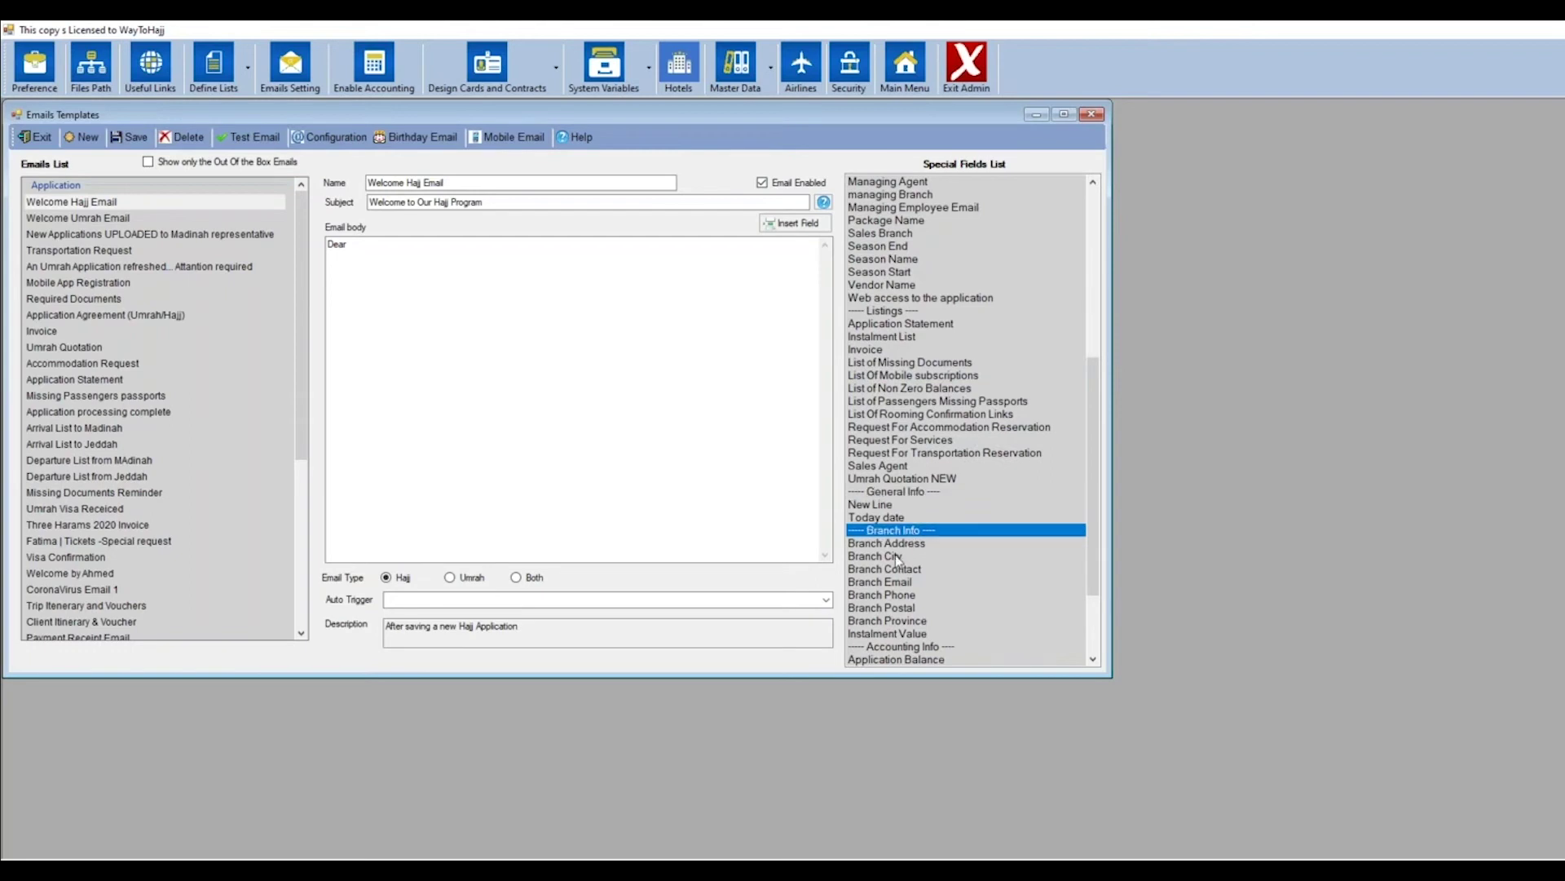
scroll(895, 555, down, 3)
click(896, 531)
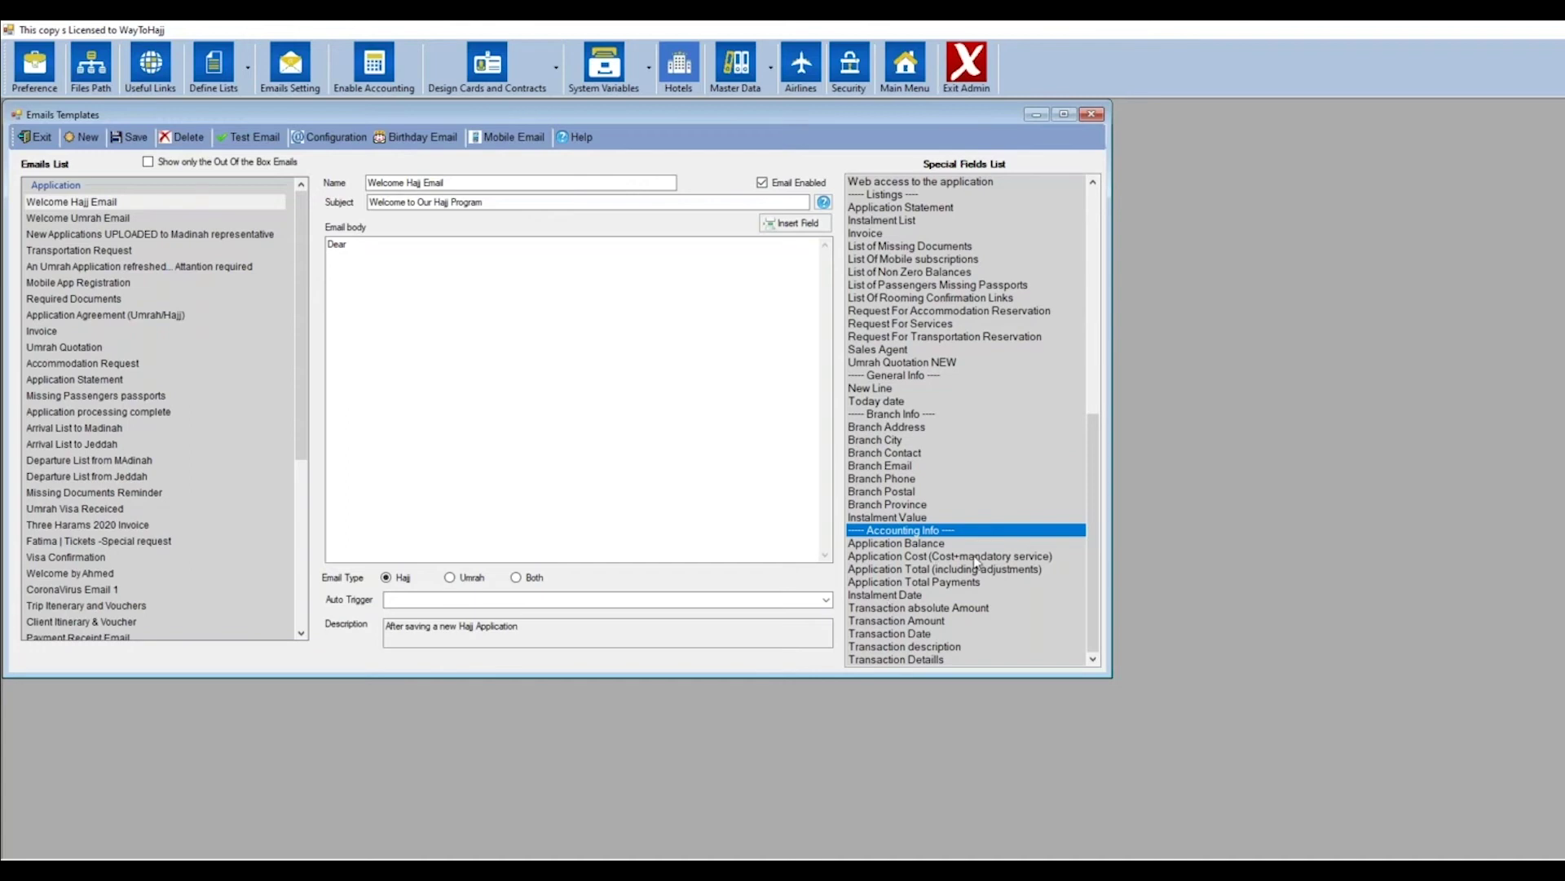
scroll(959, 561, up, 8)
scroll(959, 561, up, 4)
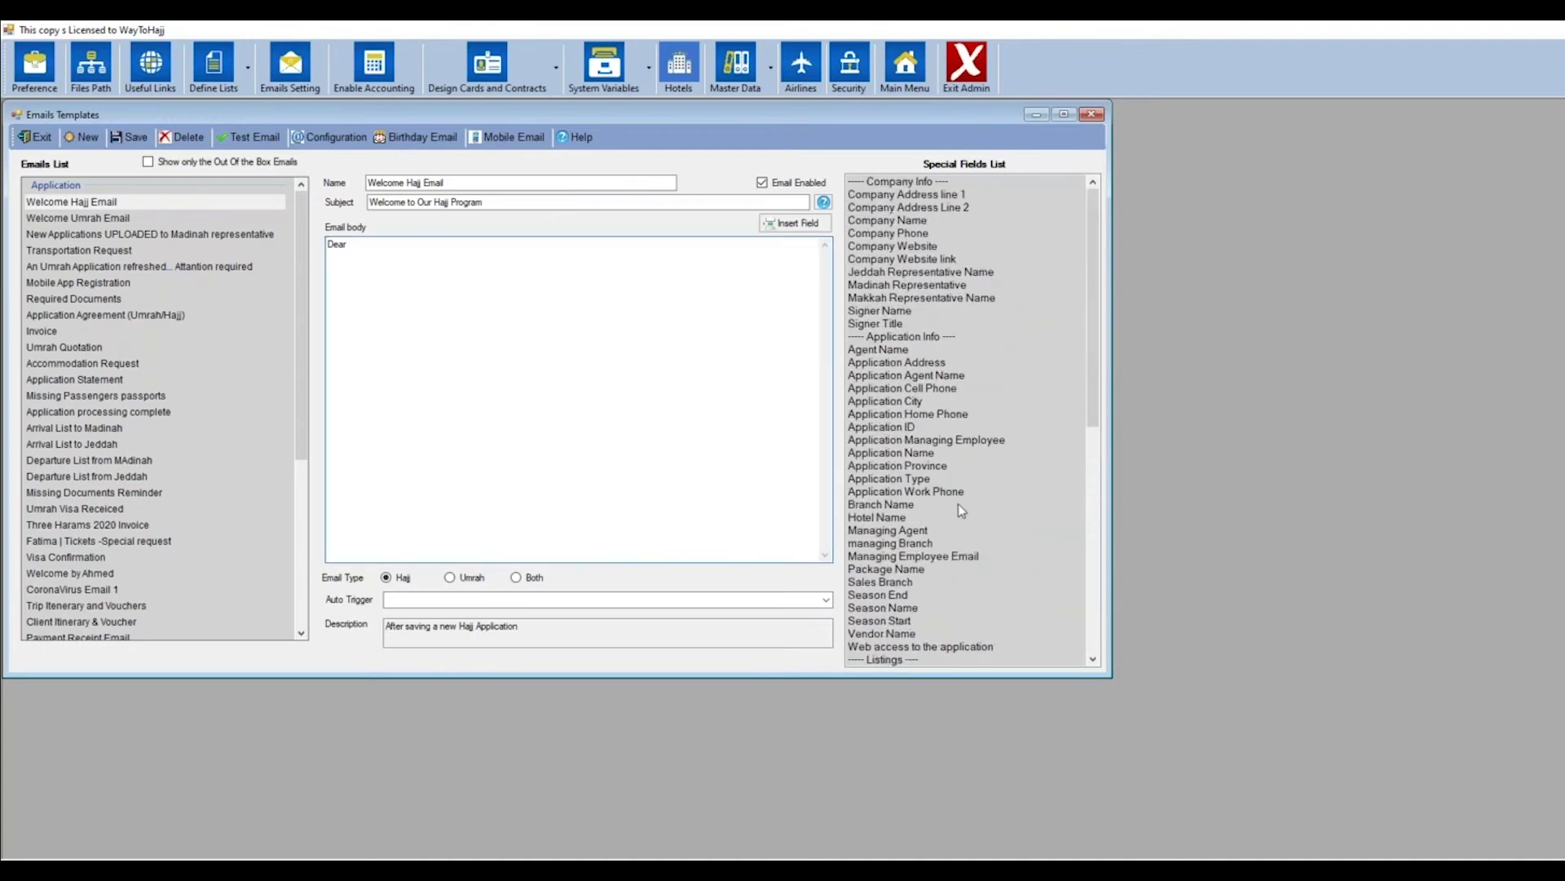
click(913, 340)
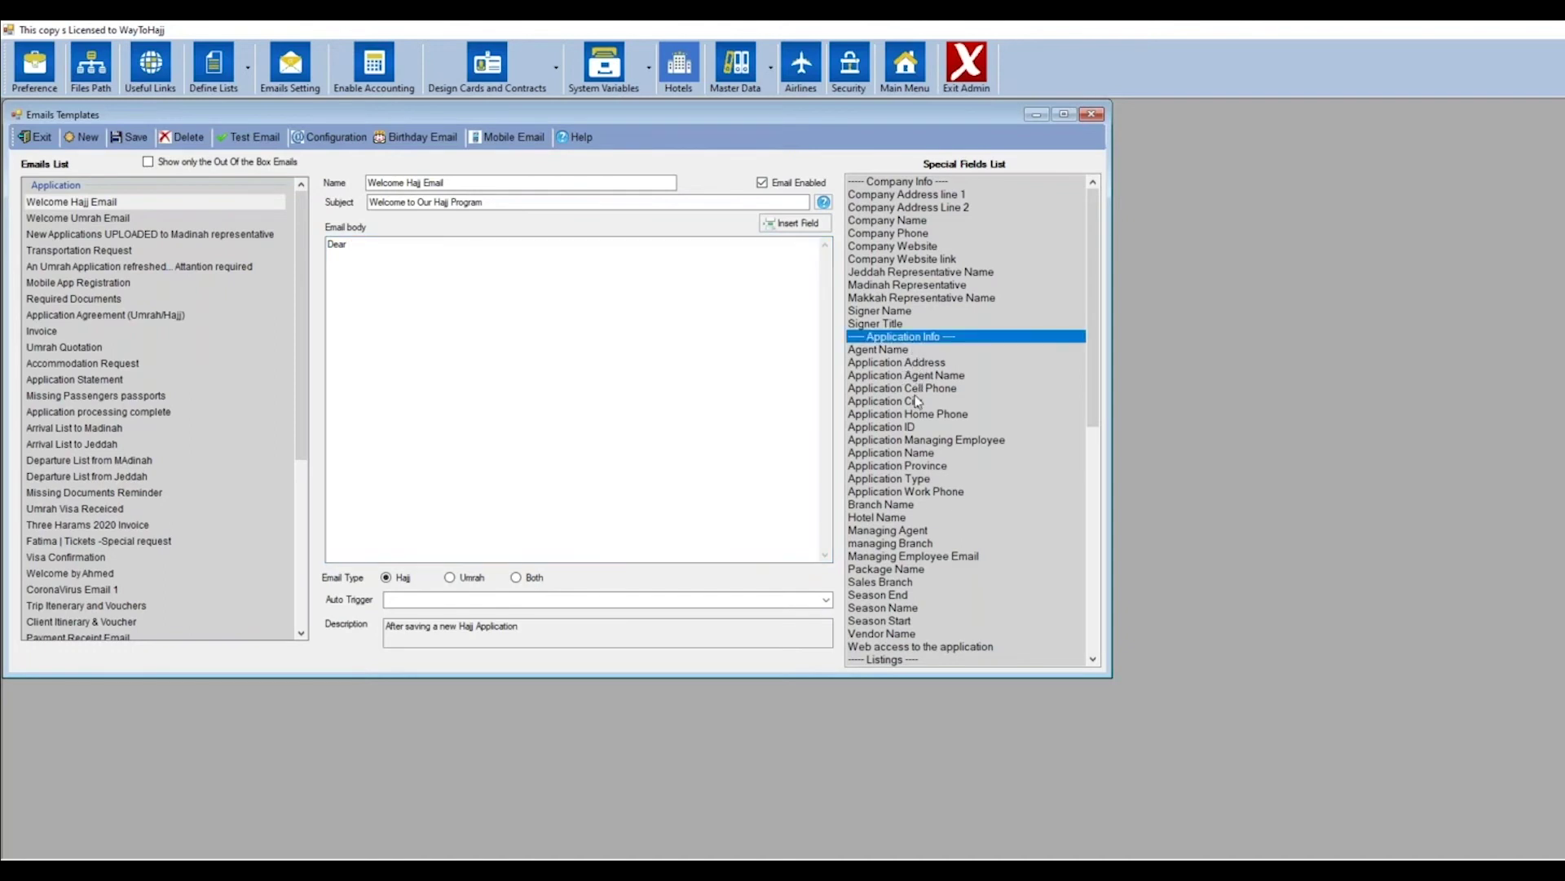
Add the Application Name field after 'Dear', then the 'Al Salamu Aleku' and thank-you/invoice lines
double_click(906, 455)
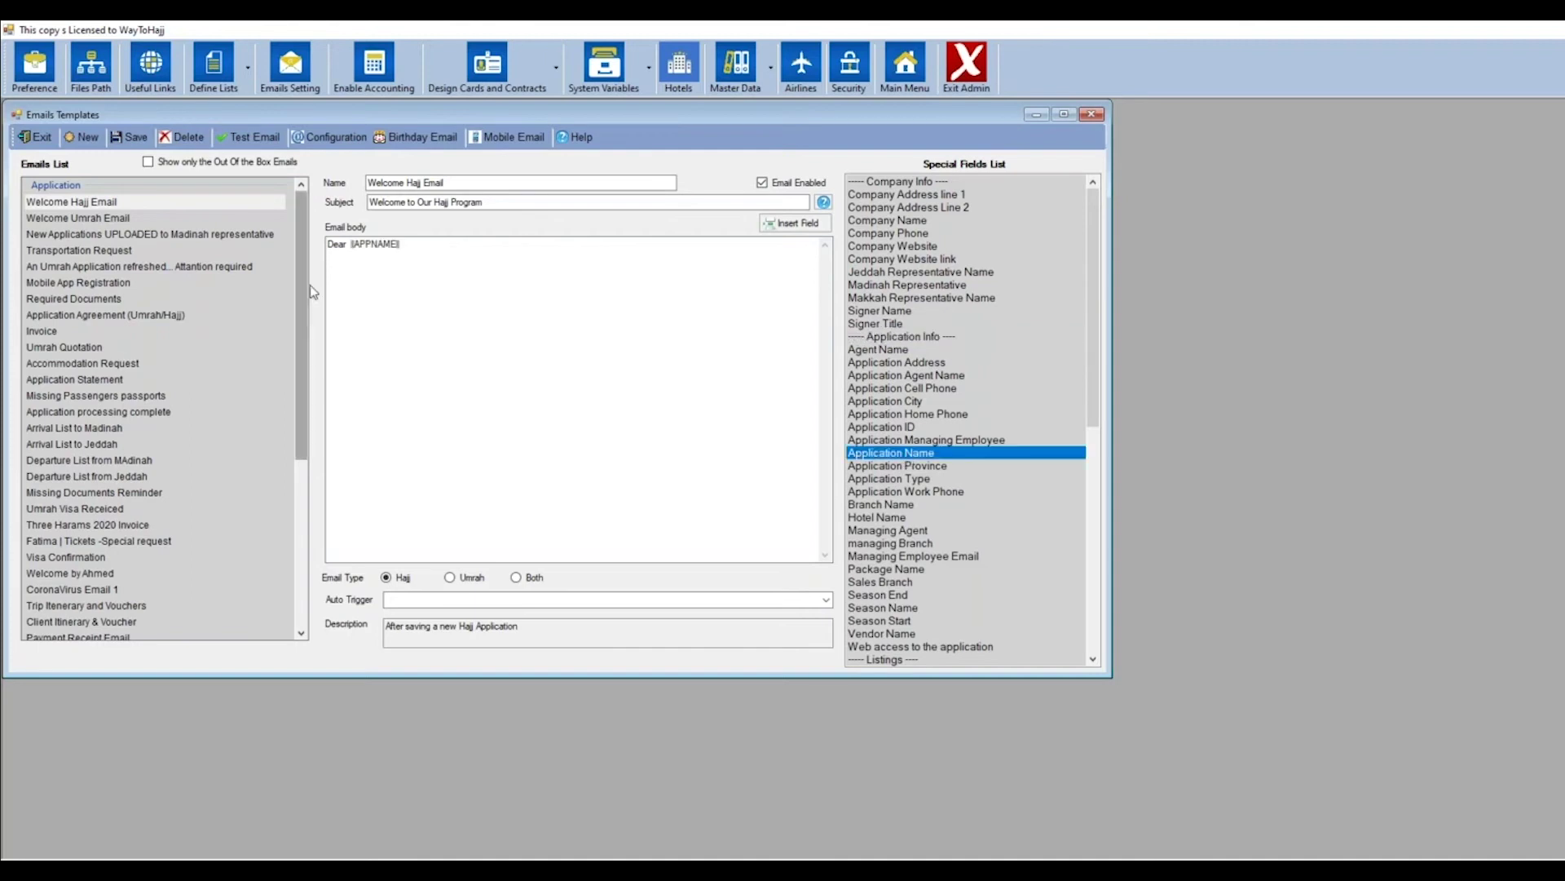
click(446, 244)
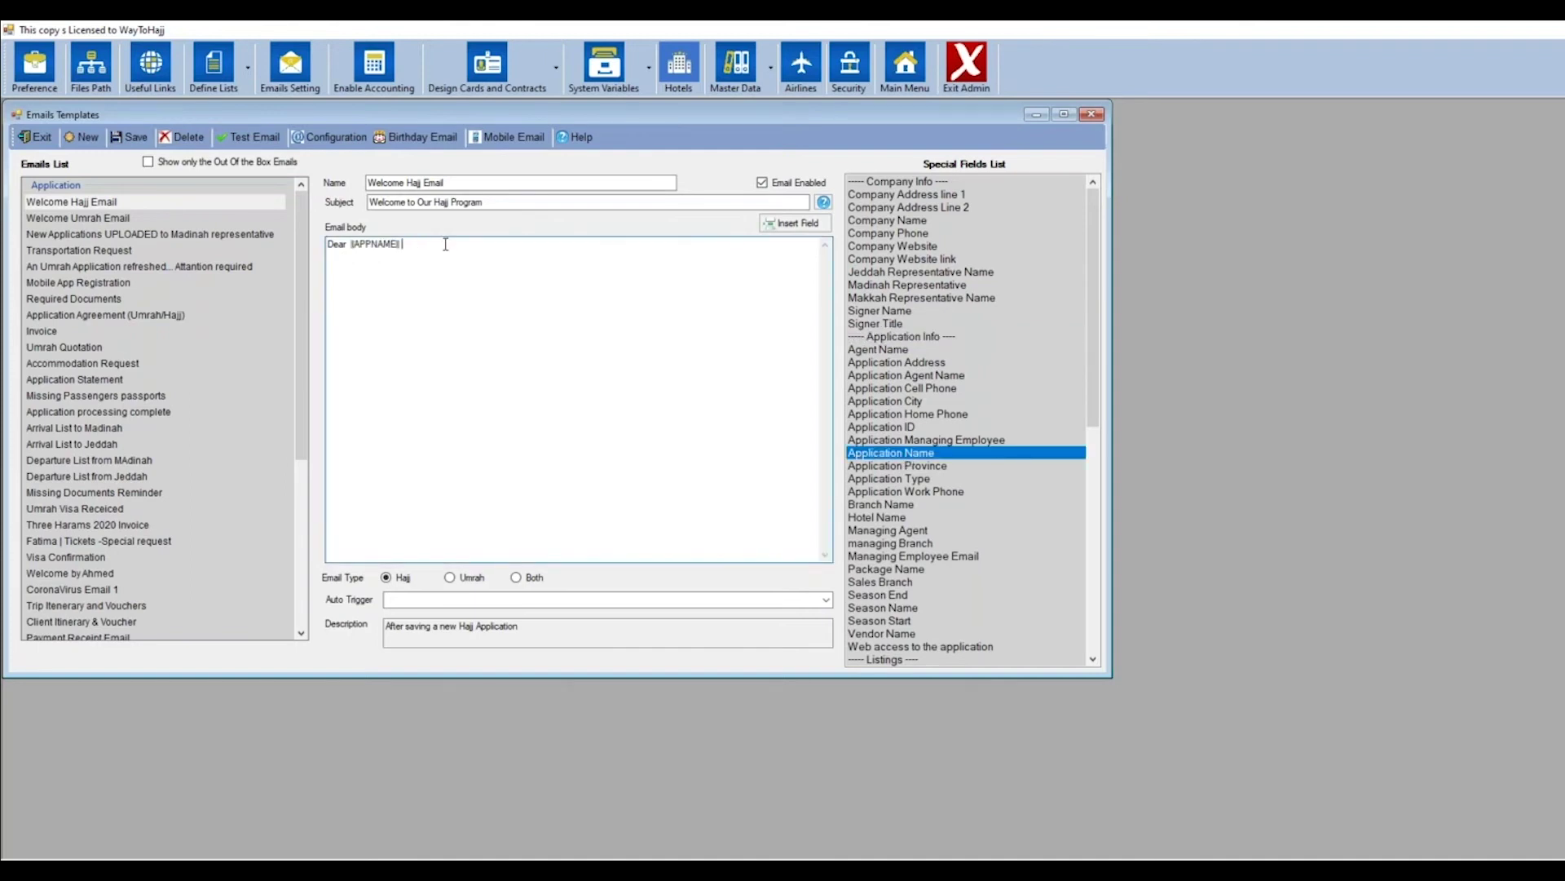
key(Return)
text(Al Salamu Alekum)
key(Return)
text(Thank you for choosing way to hajj. We ho)
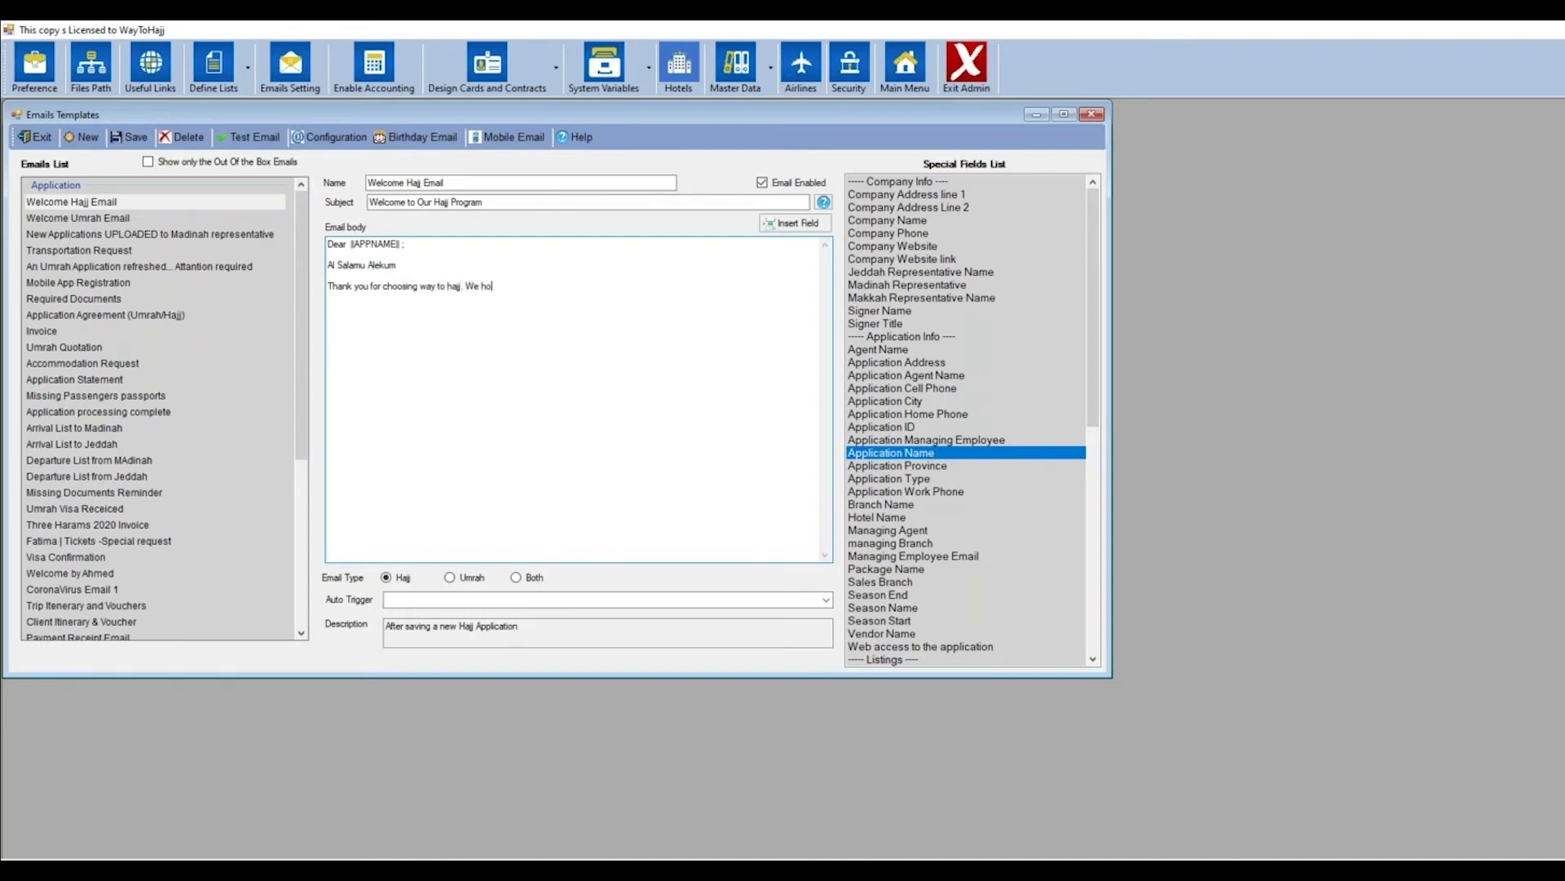
text(pe to serve you in the ne)
text(ase see your)
text( invoice )
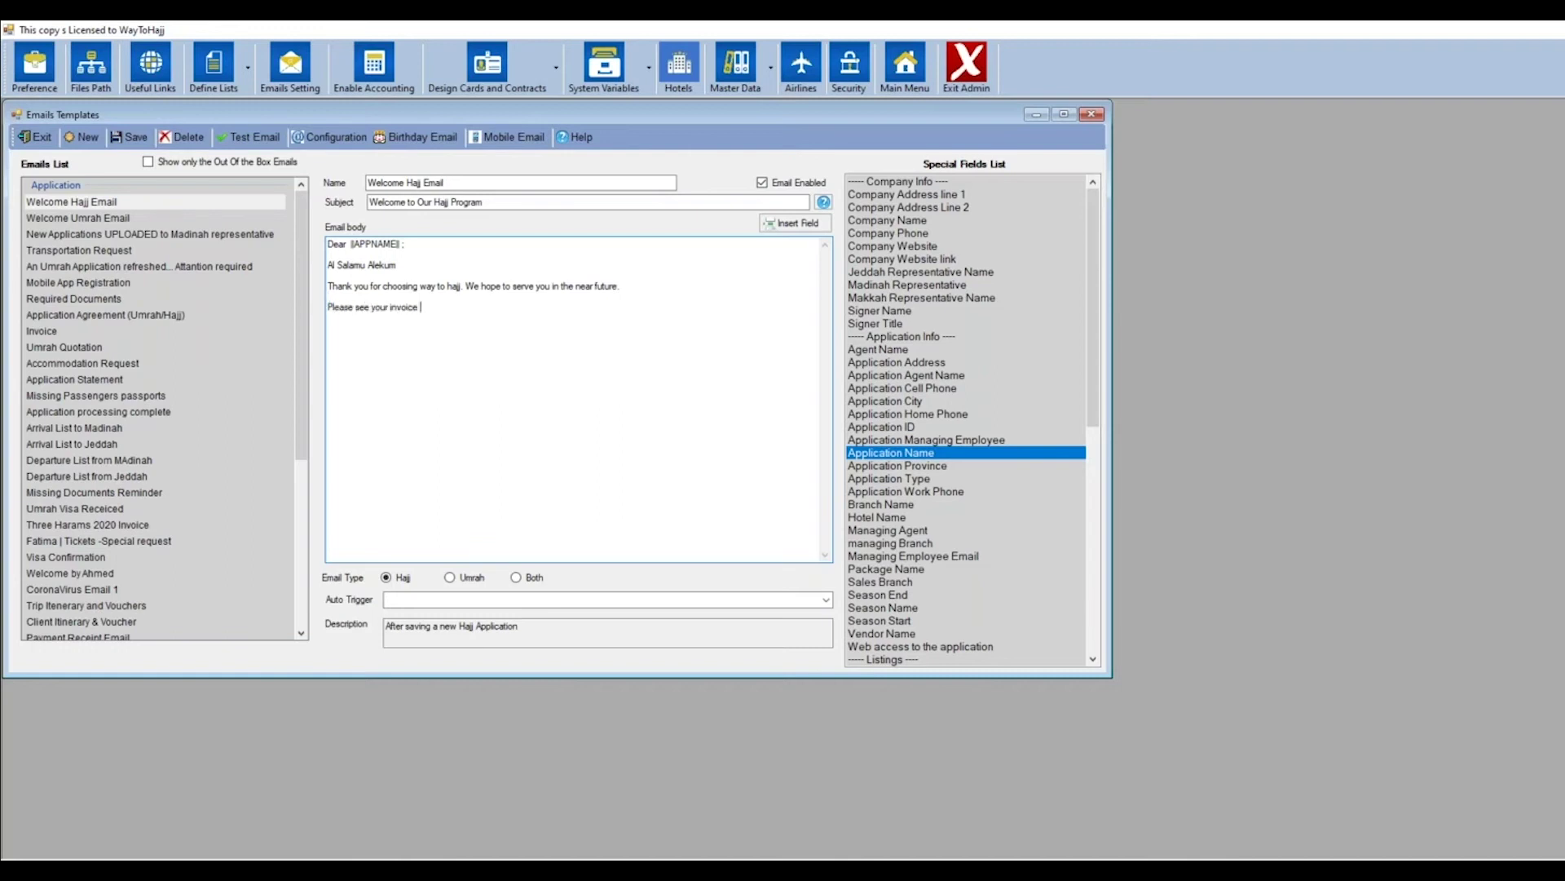
text(below. feel free to contact us about arranging payment.)
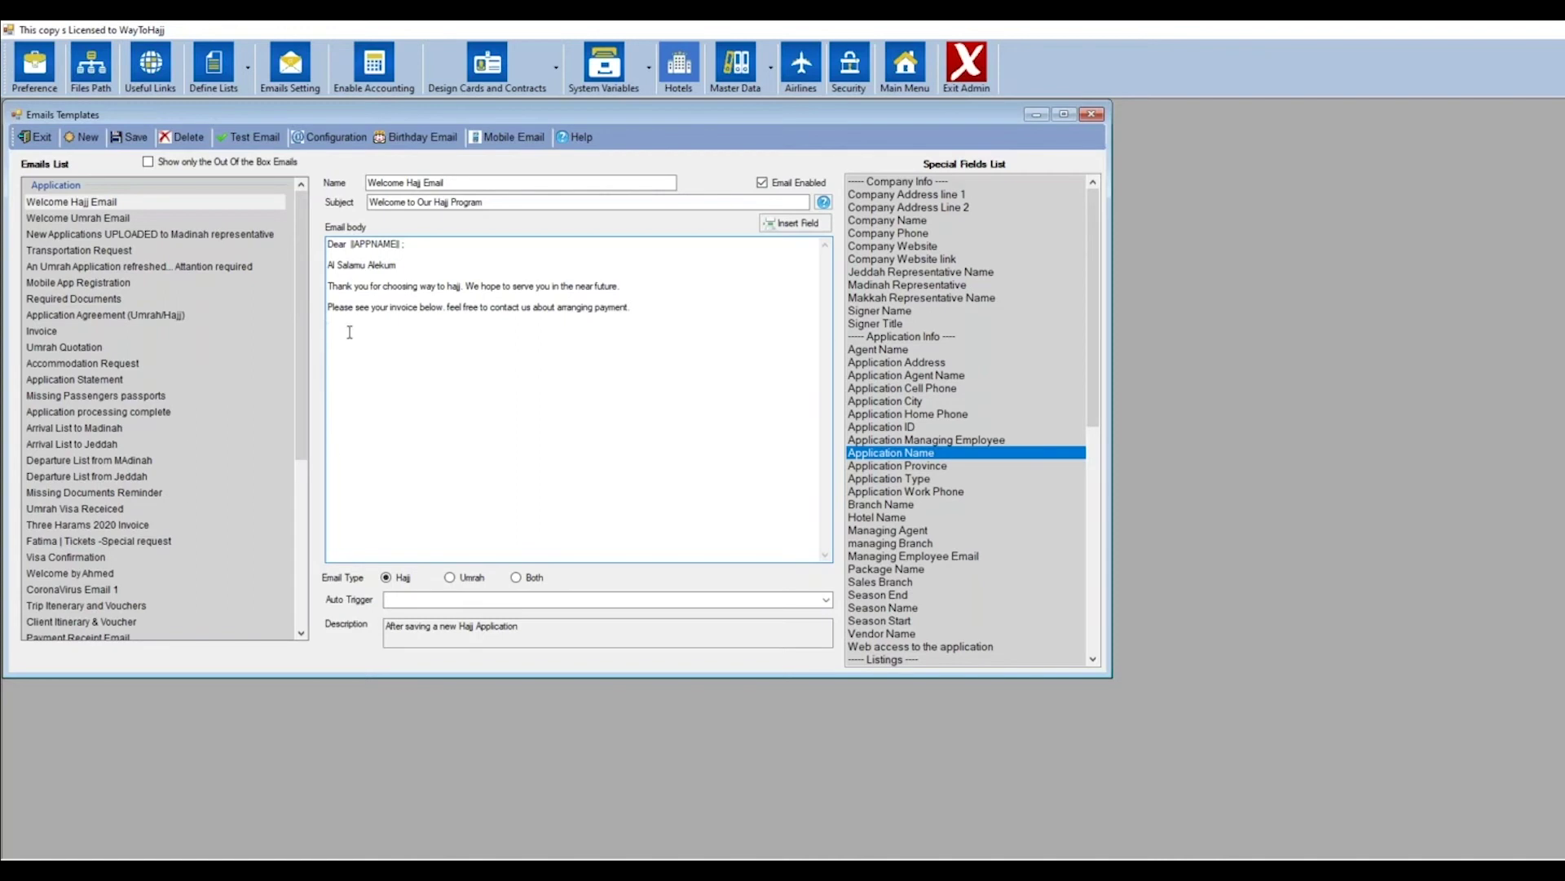
Insert the Invoice field, then the Company Name field on a new line at the end
drag(1094, 385, 1096, 522)
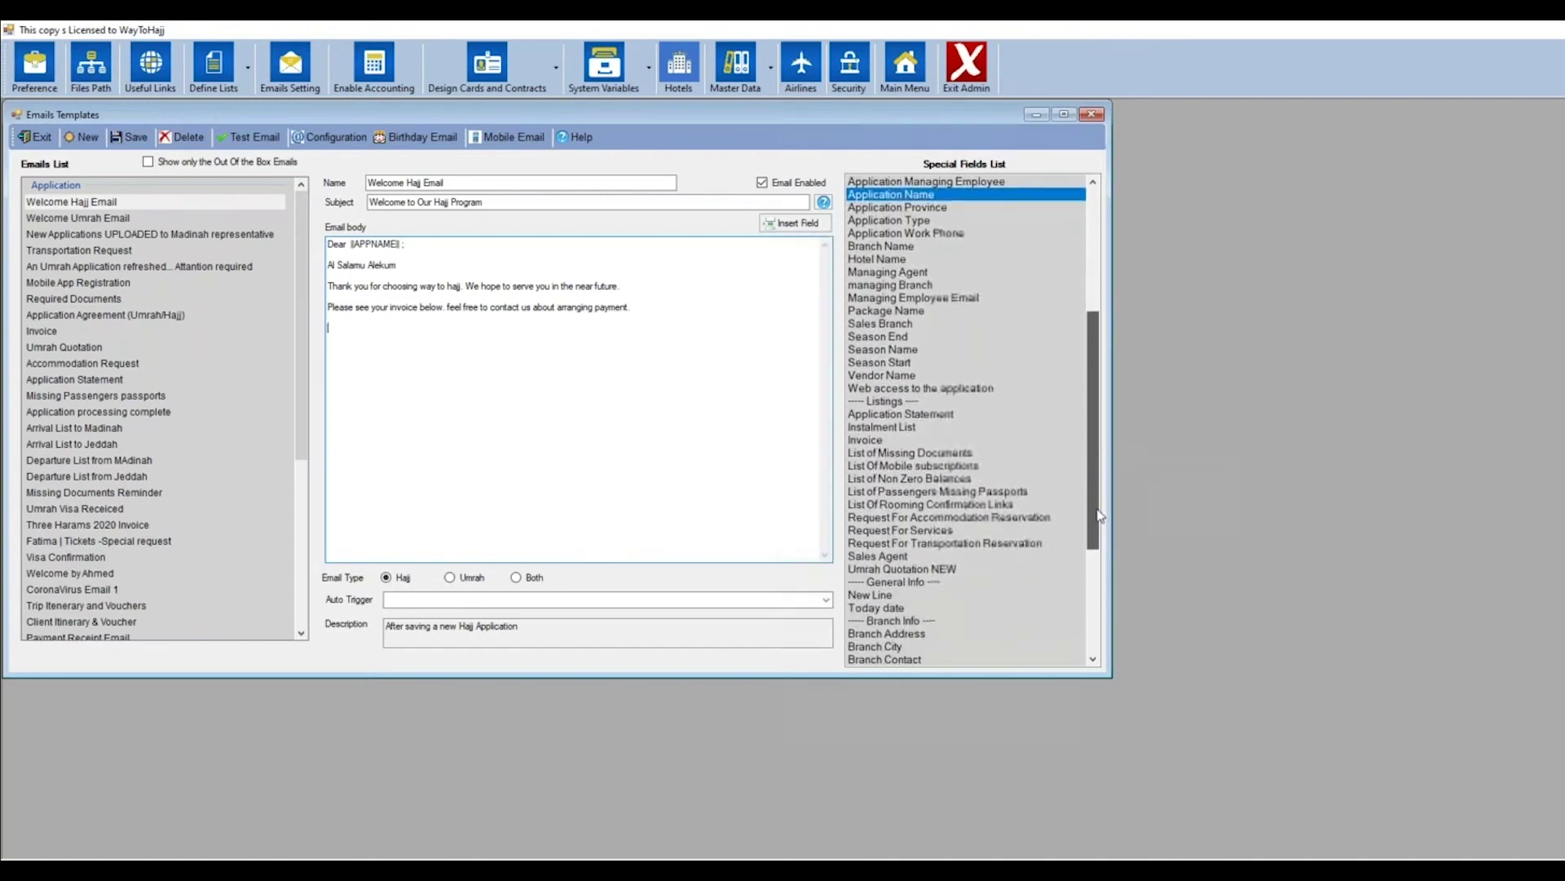
double_click(869, 444)
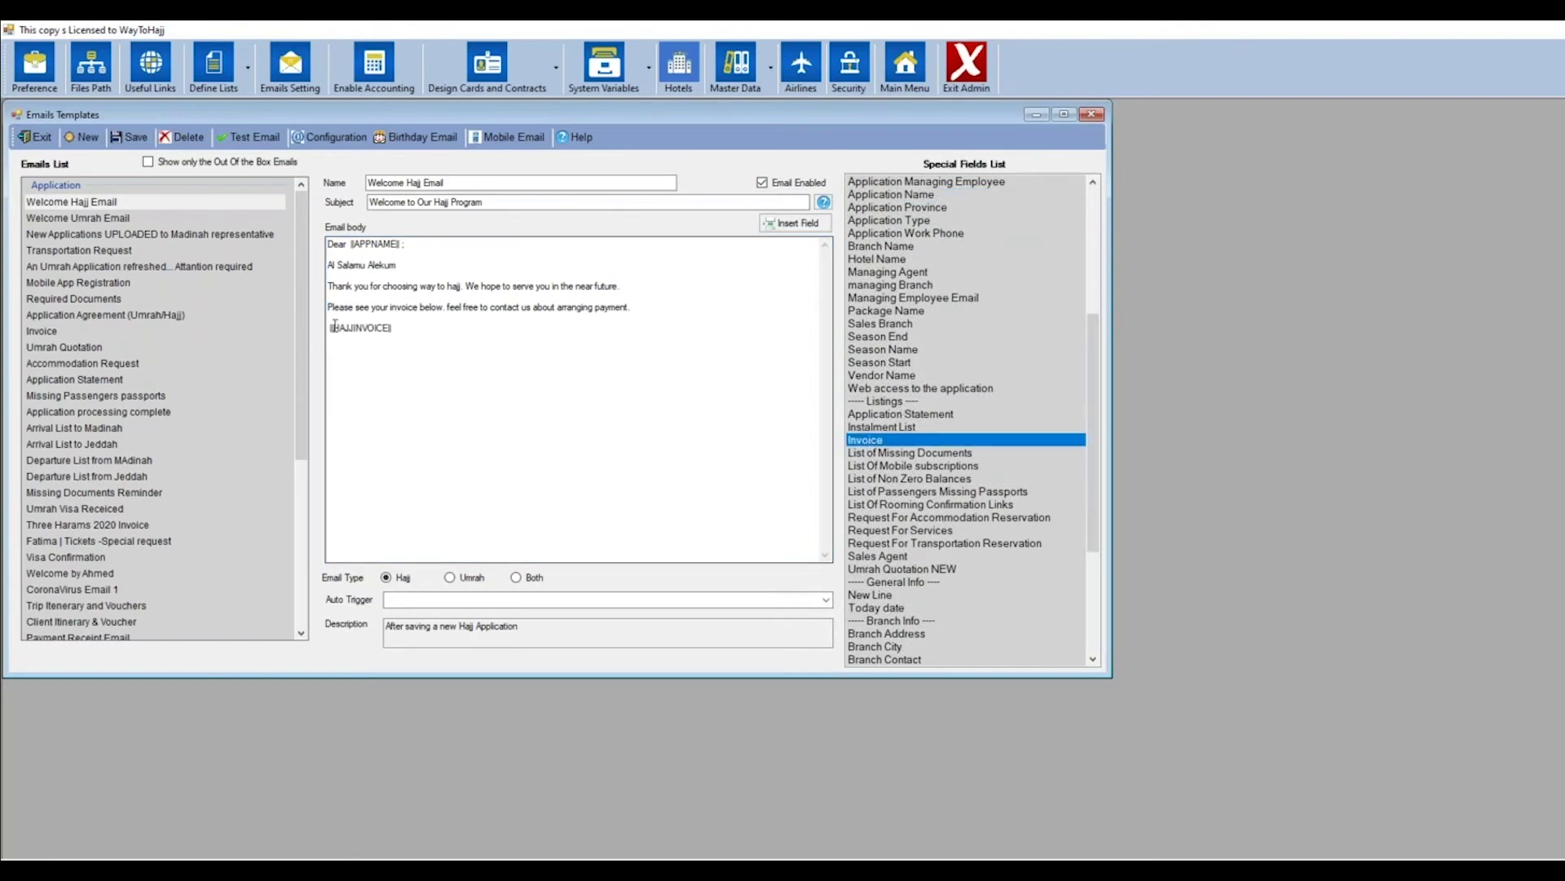
key(Return)
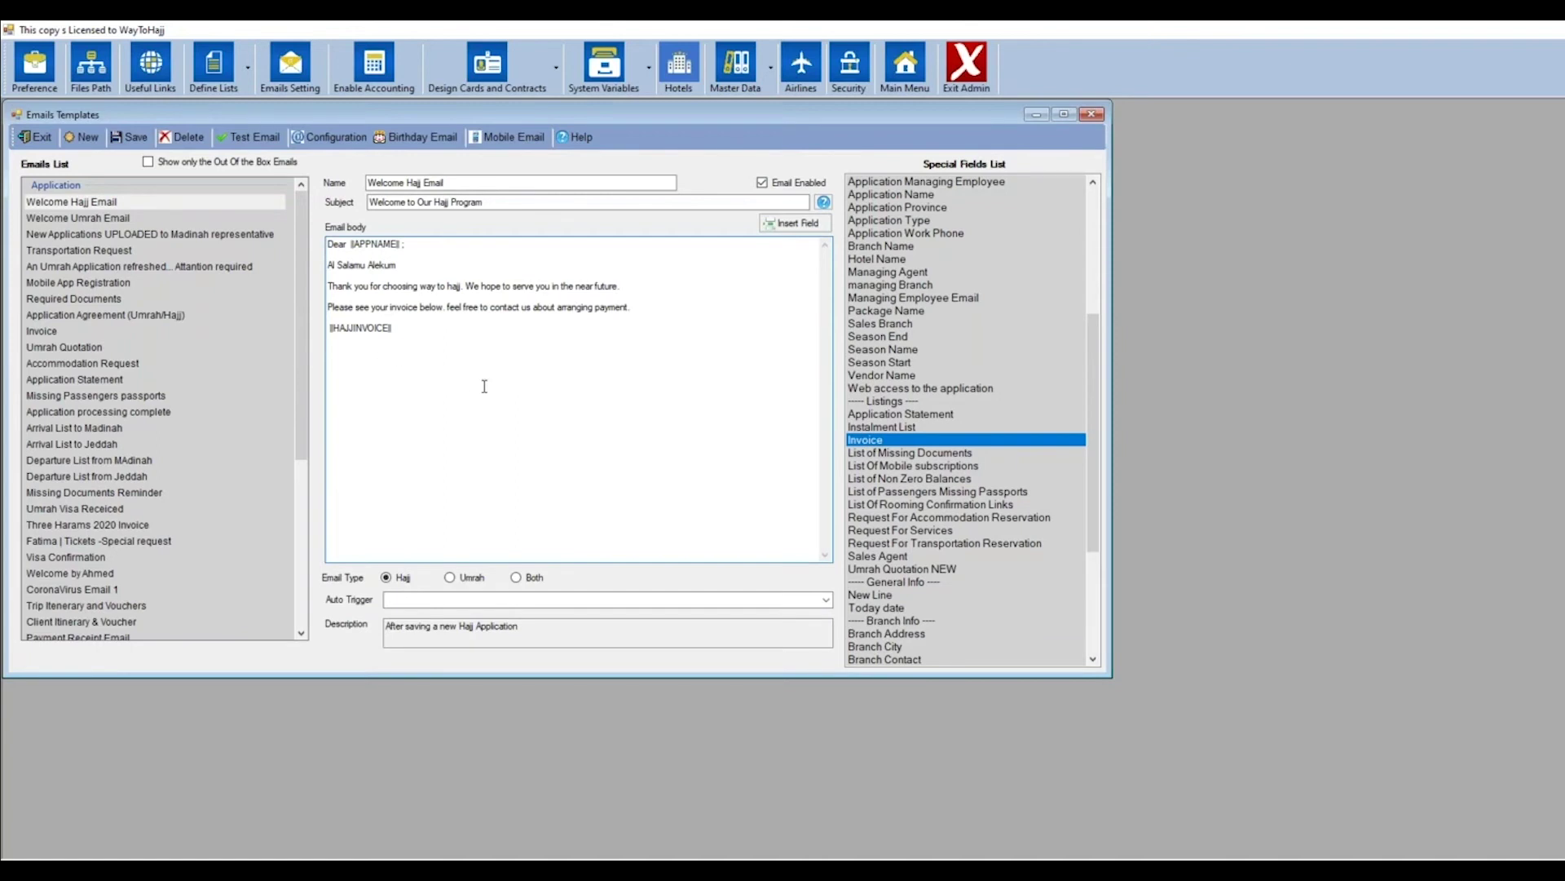
scroll(914, 398, up, 7)
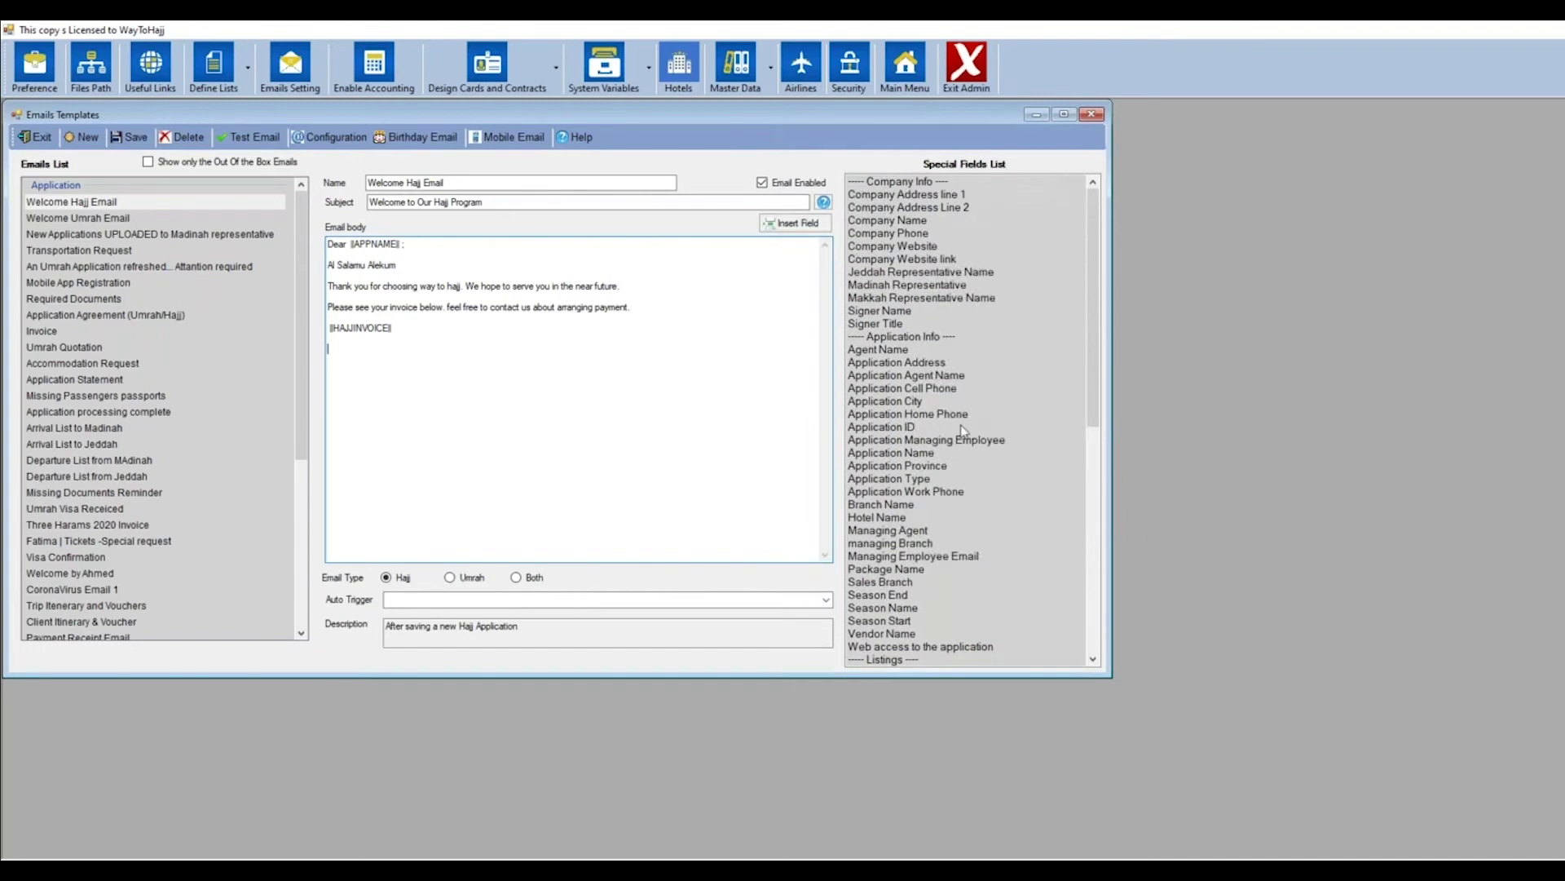
double_click(924, 223)
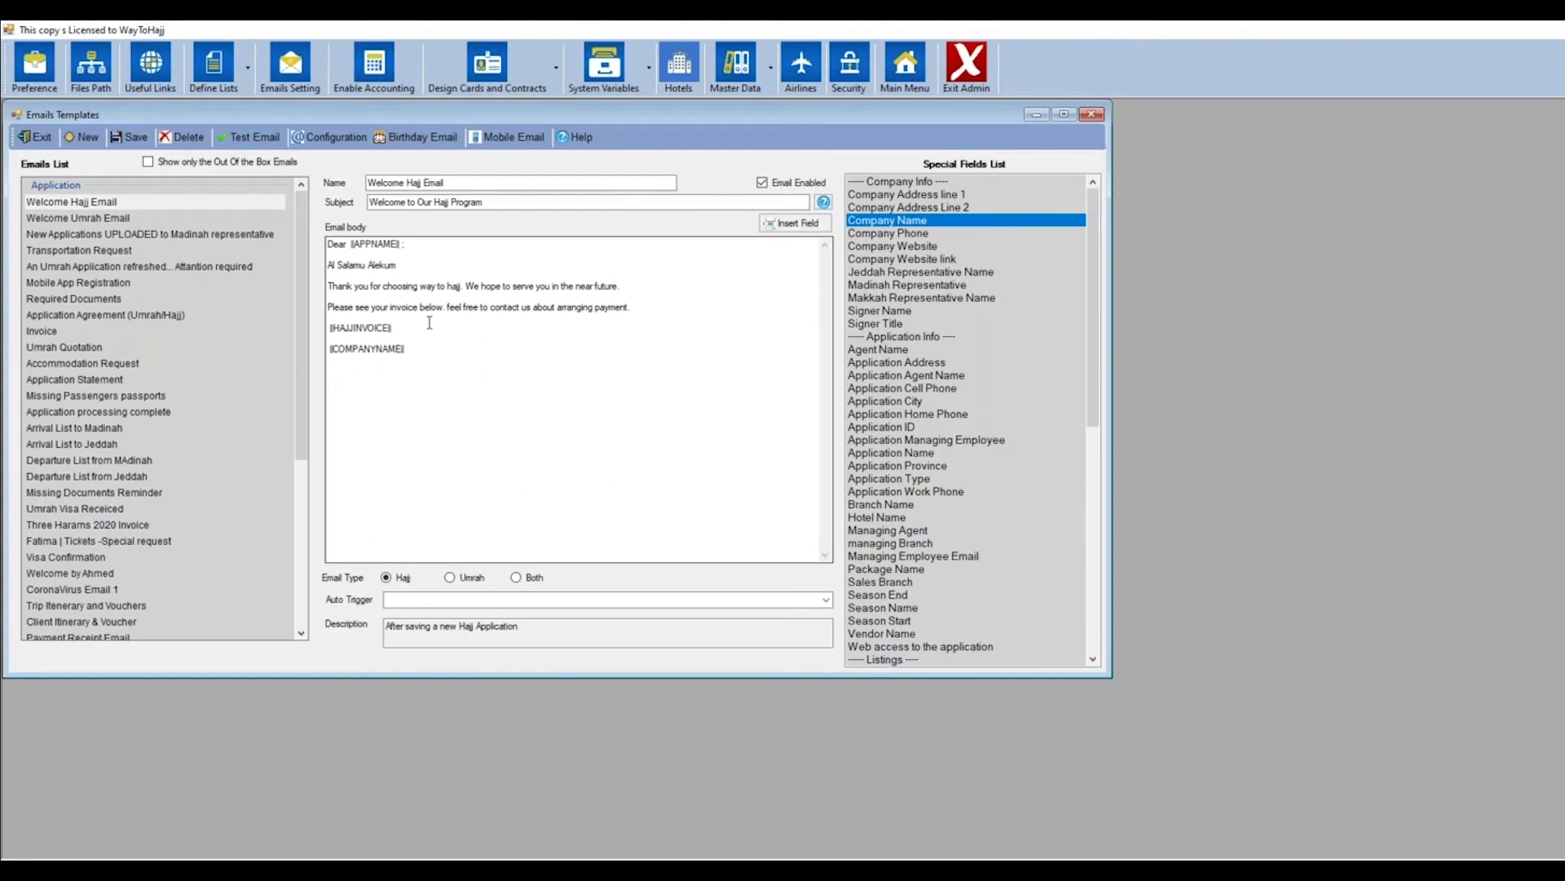
Save the Welcome Hajj Email template, confirm the save, and reload it from the Emails List
click(129, 136)
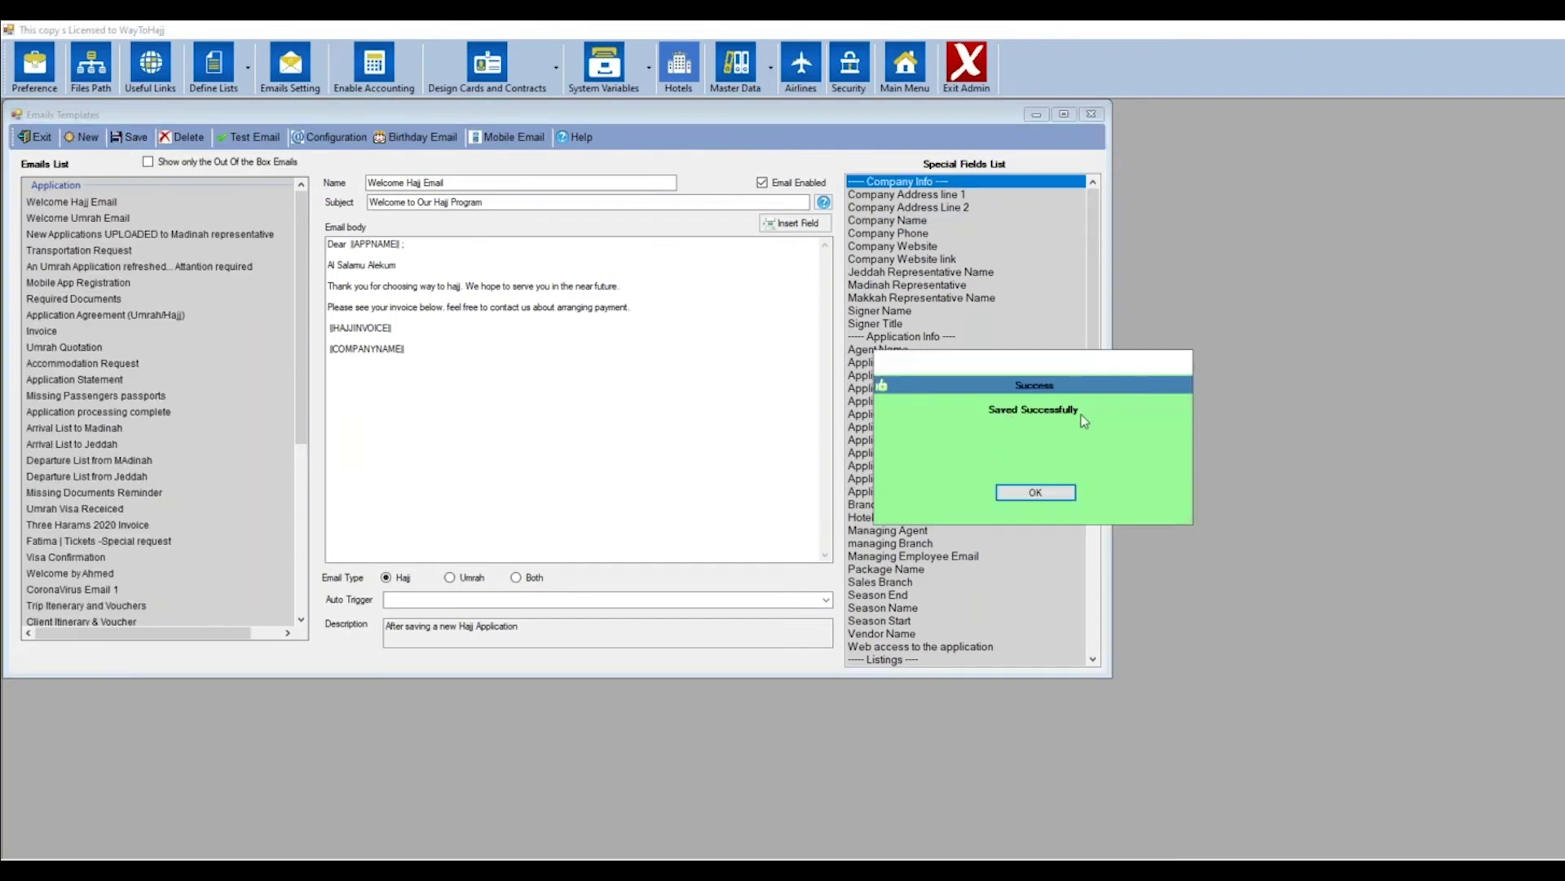
click(1034, 492)
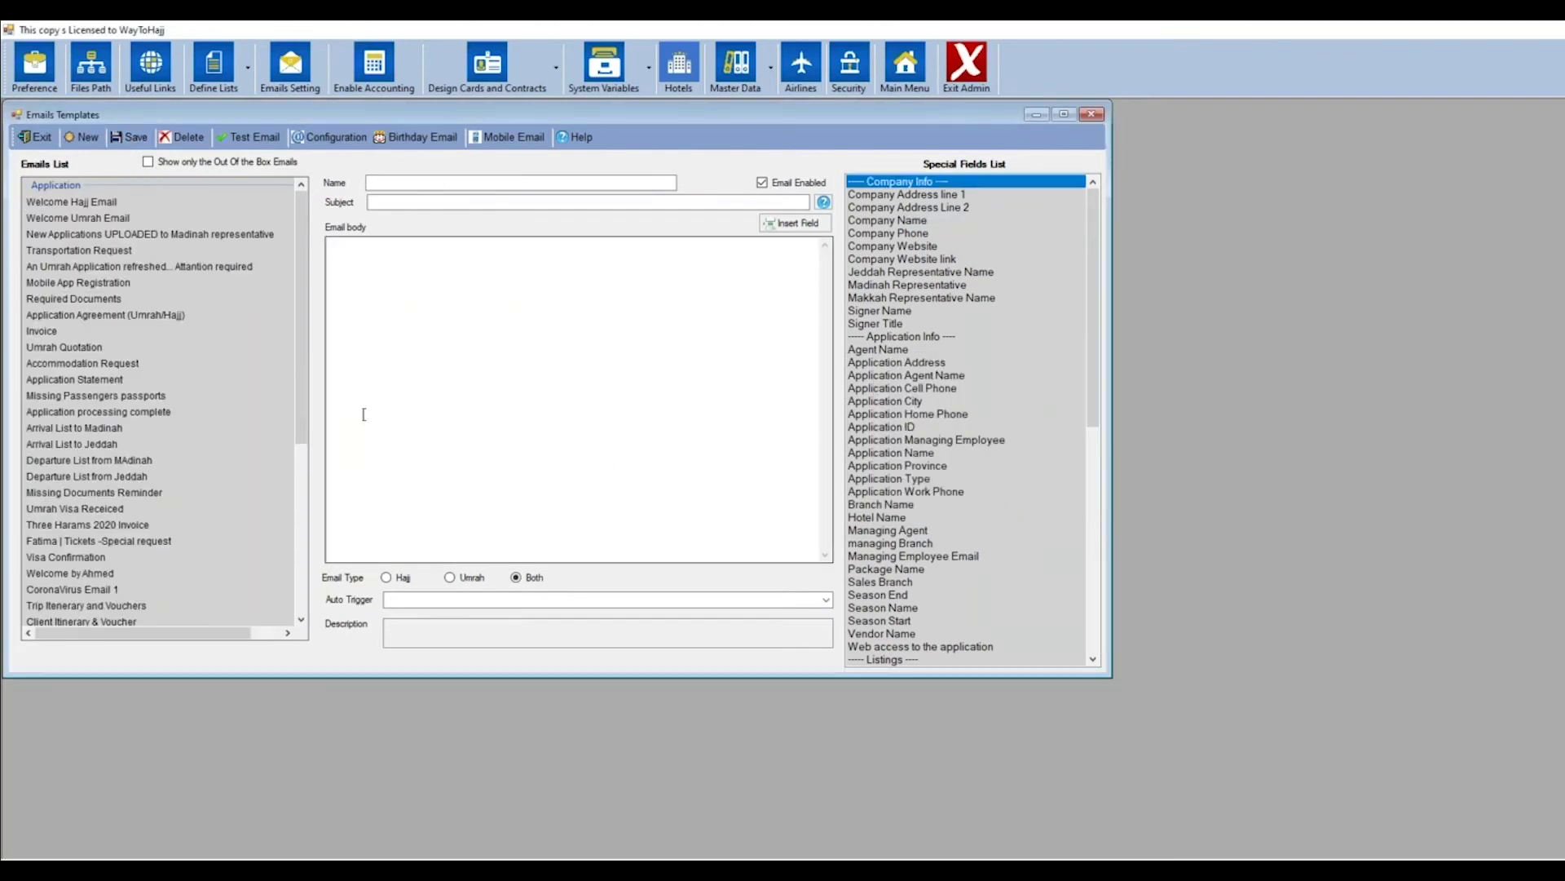
click(137, 206)
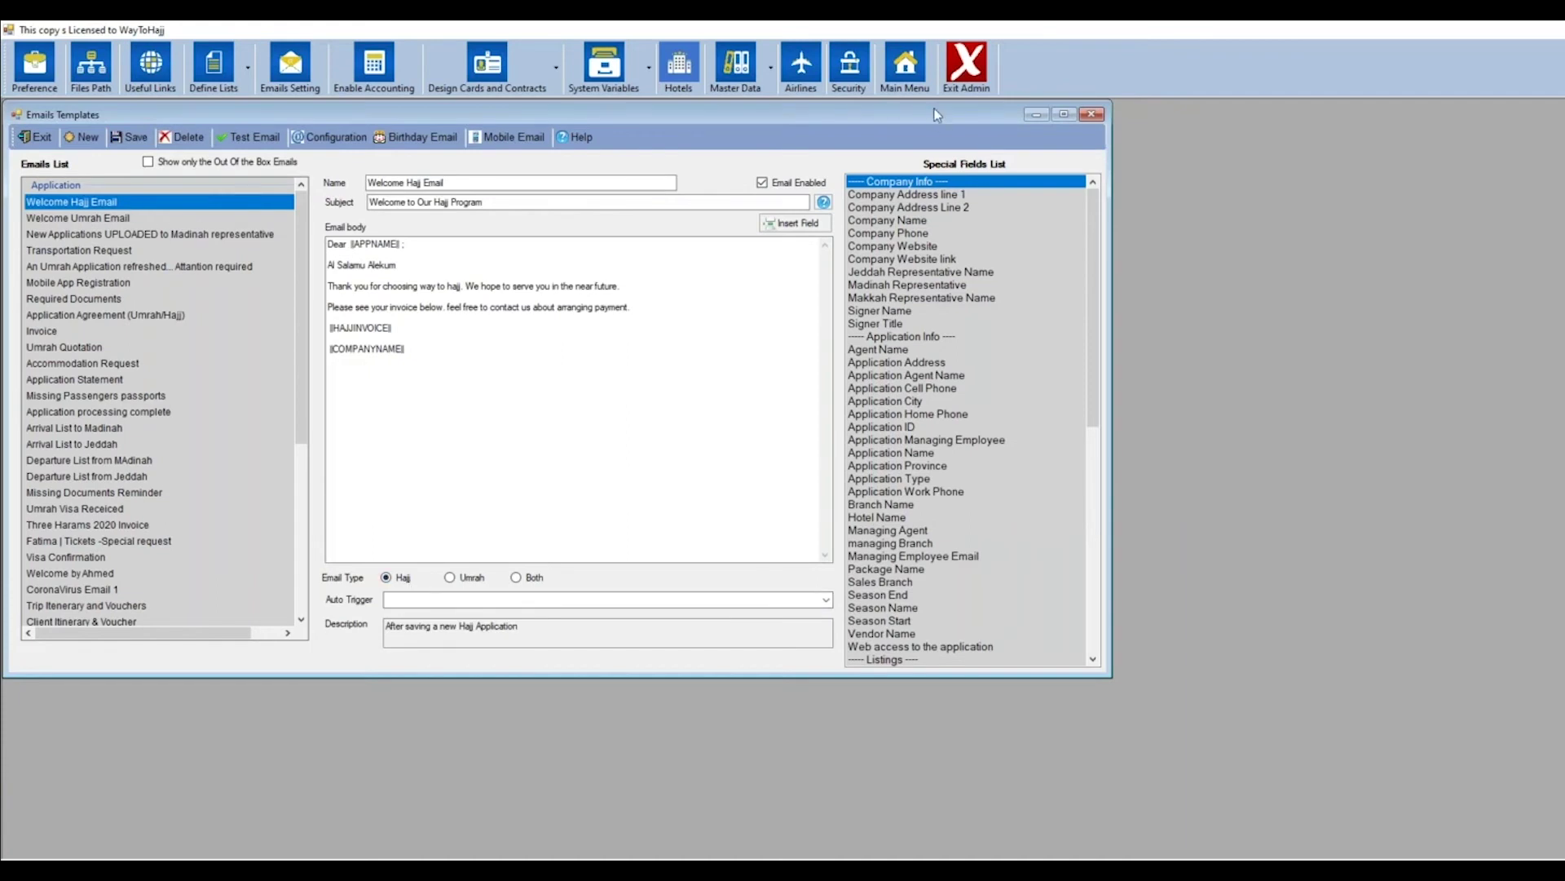
Open the Group Emails window from the SureHajj Hajj main menu
mouse_move(867, 871)
click(779, 819)
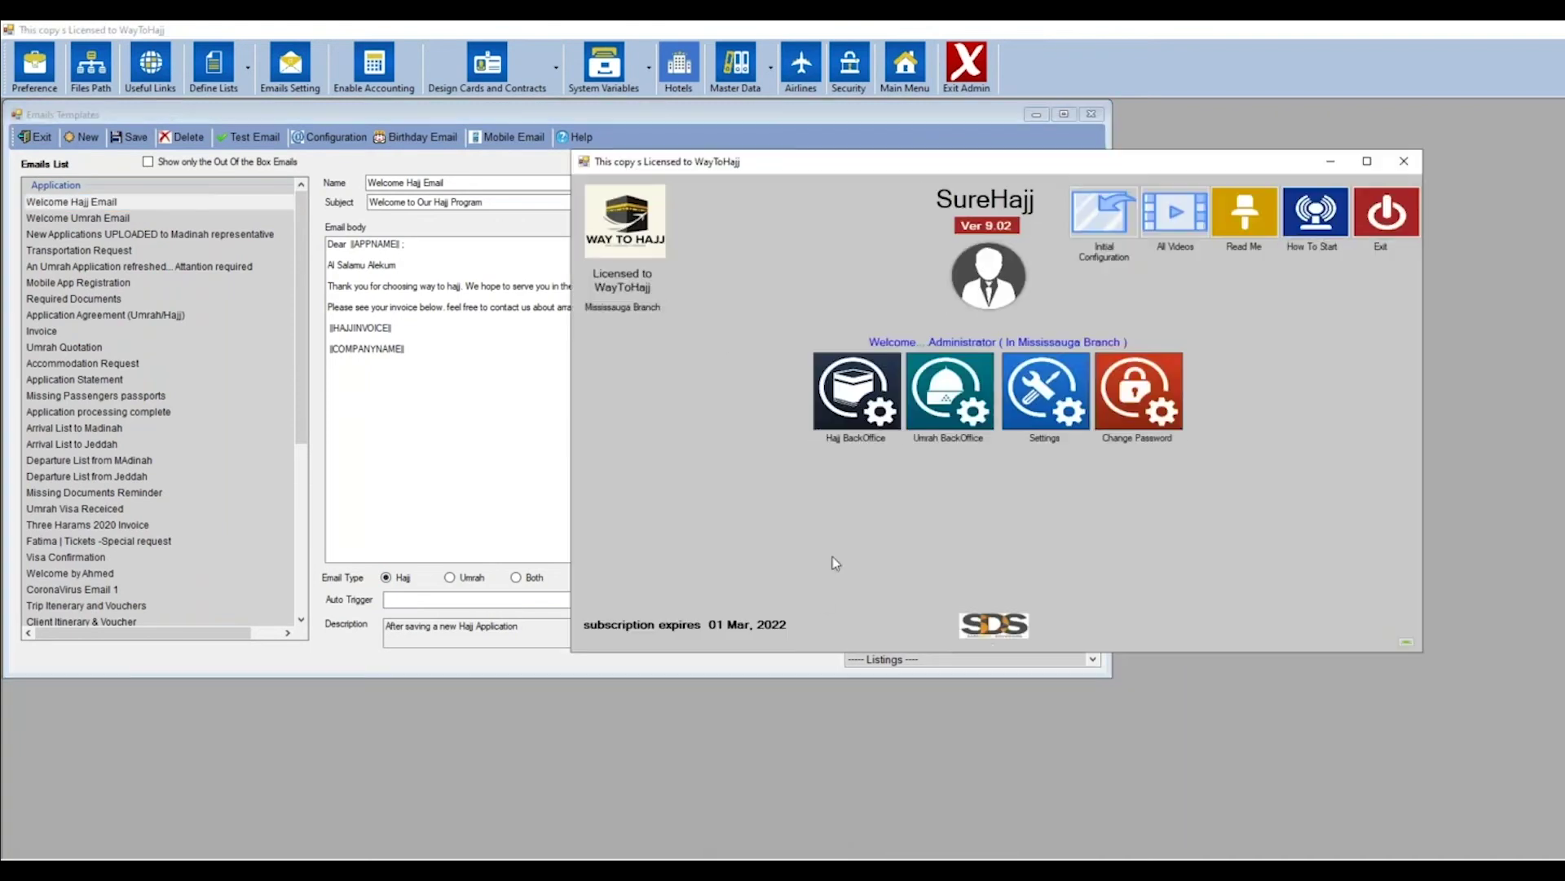
click(856, 391)
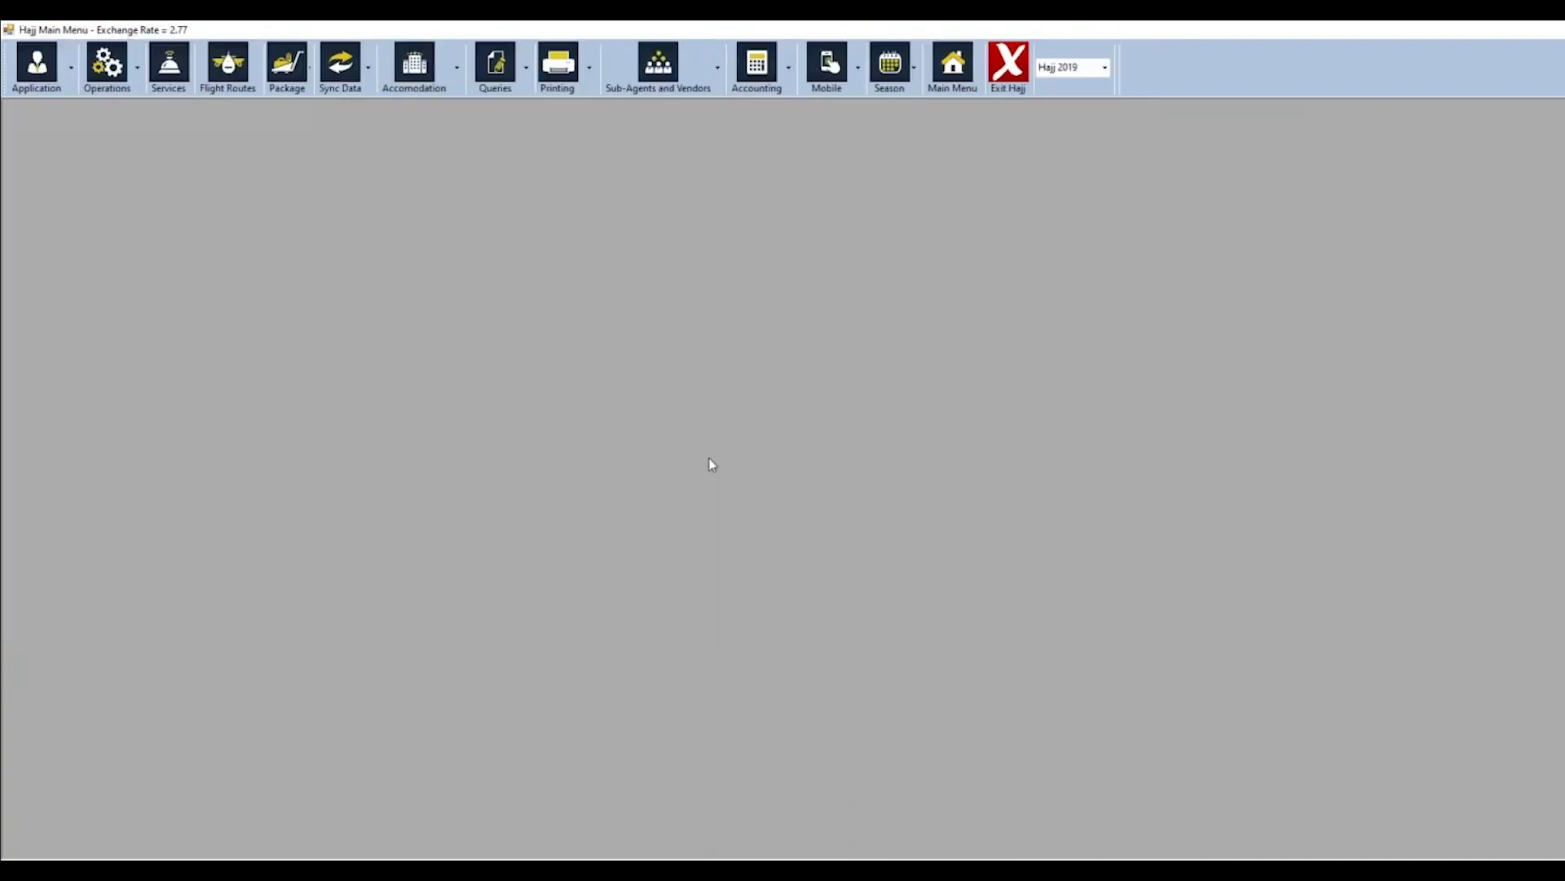
click(70, 72)
mouse_move(79, 128)
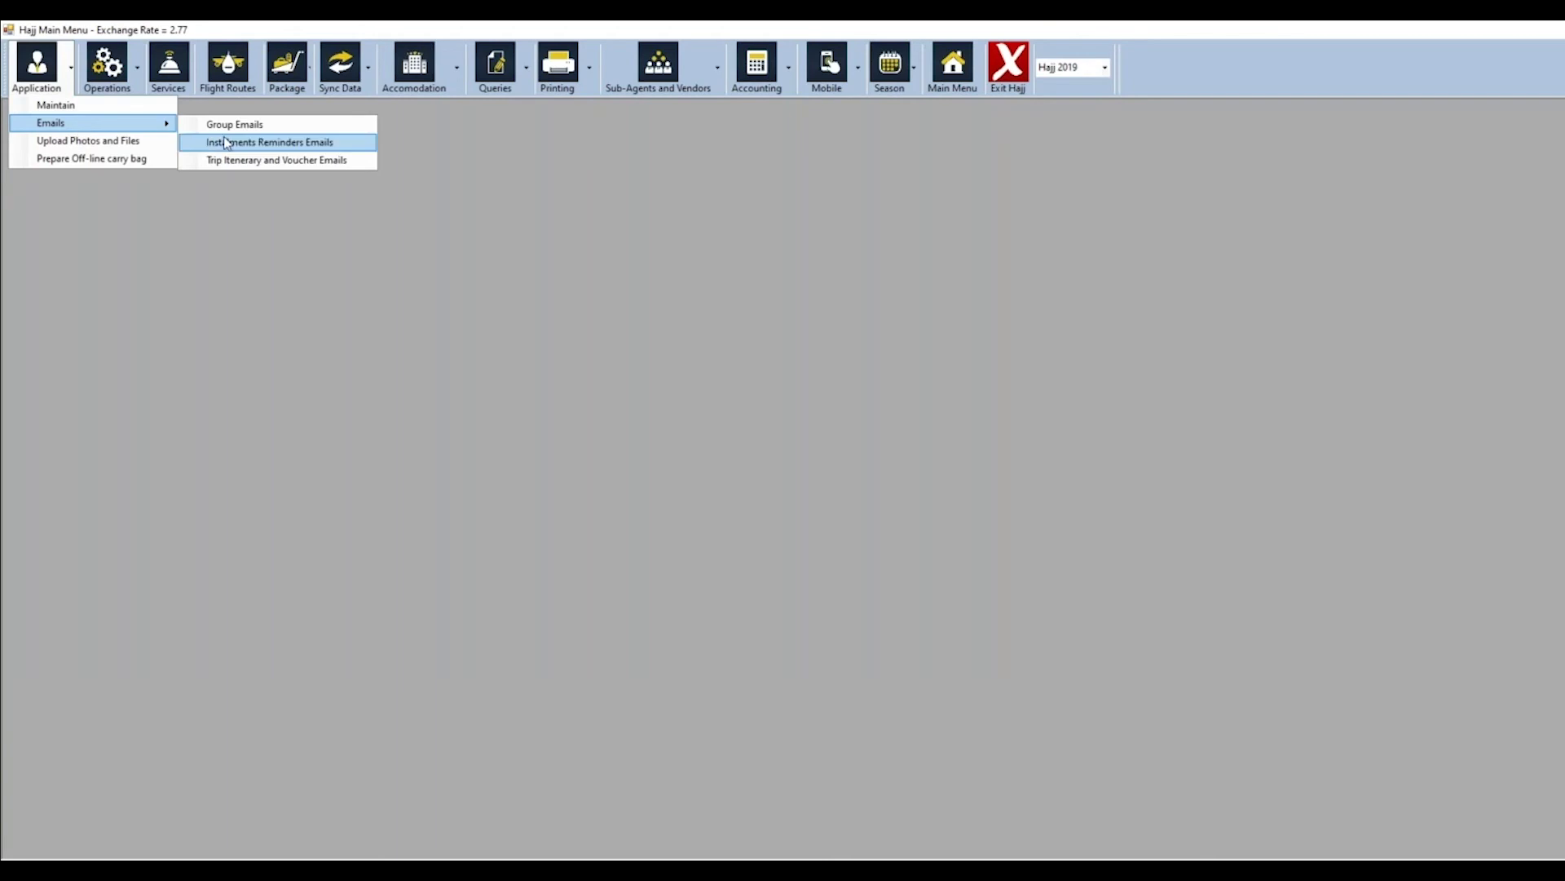
click(254, 129)
List the Deluxe Program applicants and preview the Welcome Hajj Email template
click(364, 176)
click(194, 184)
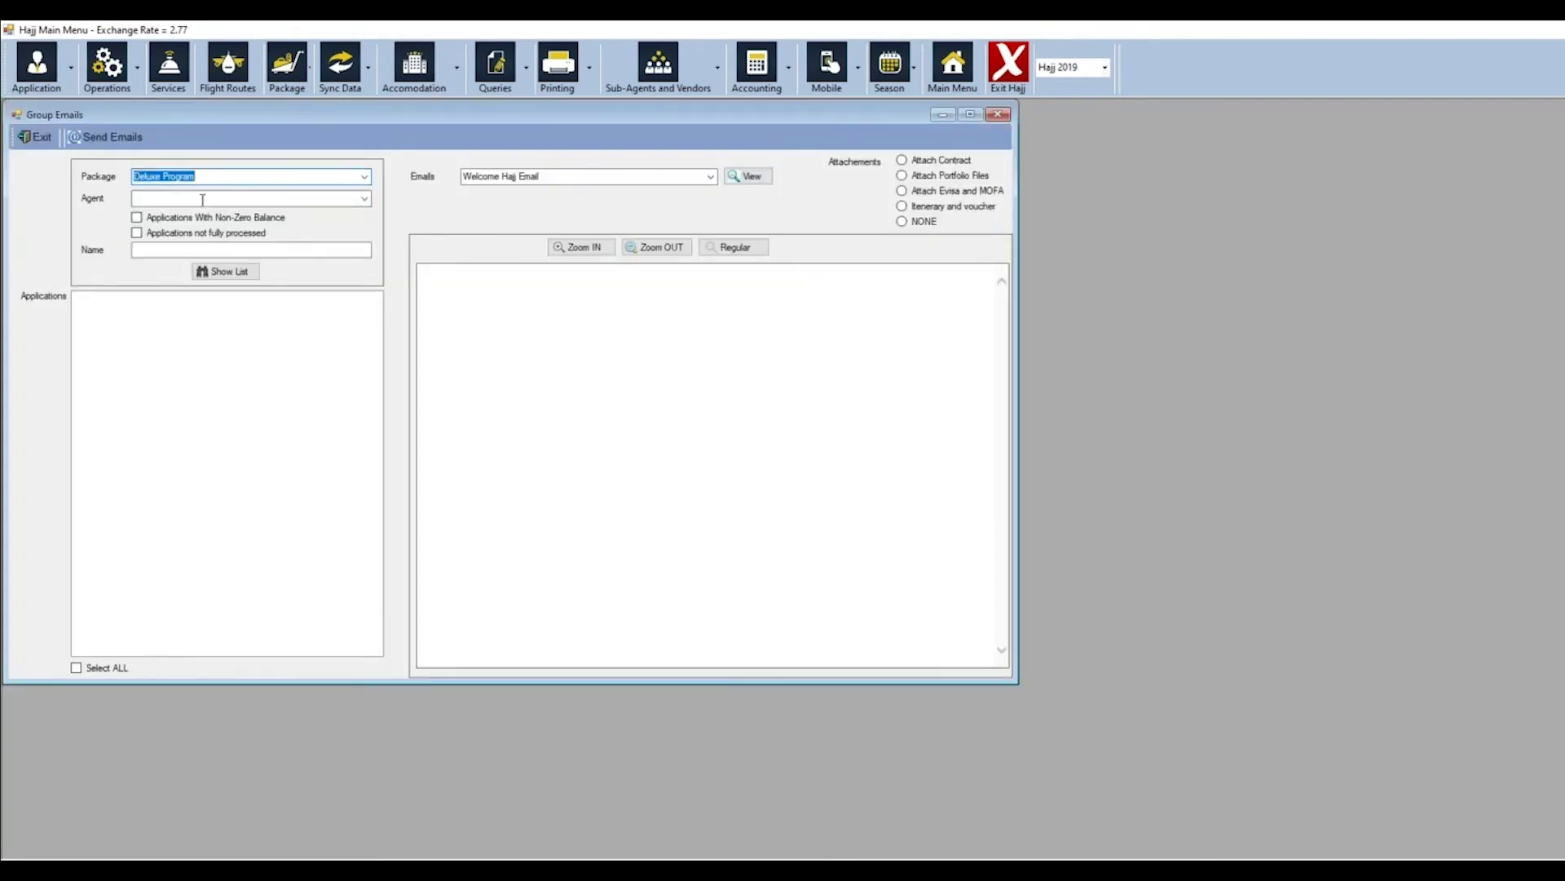
click(244, 271)
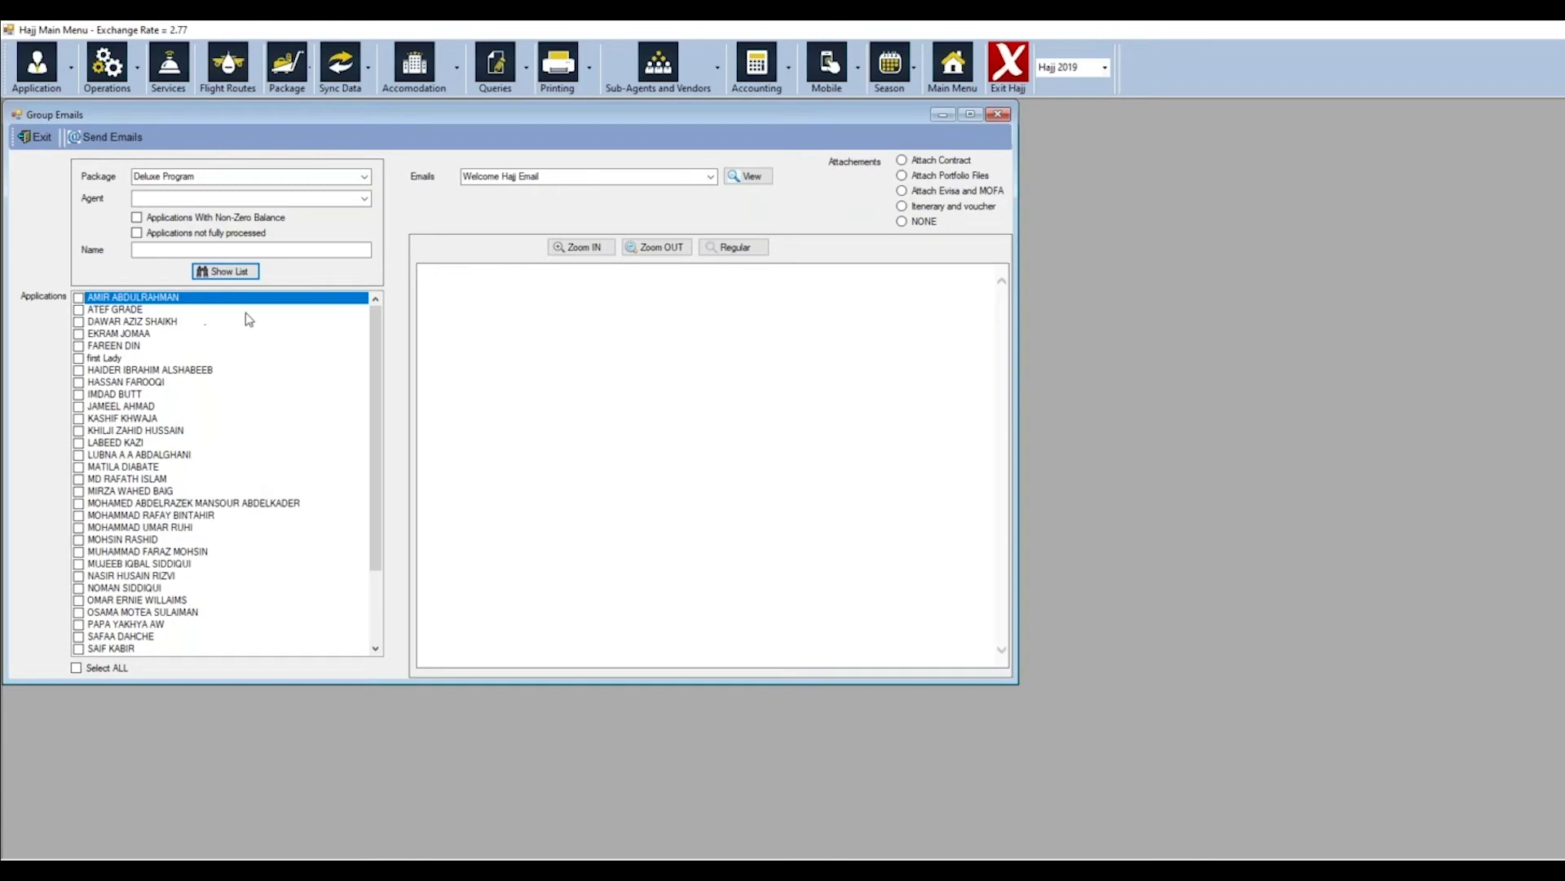
click(711, 177)
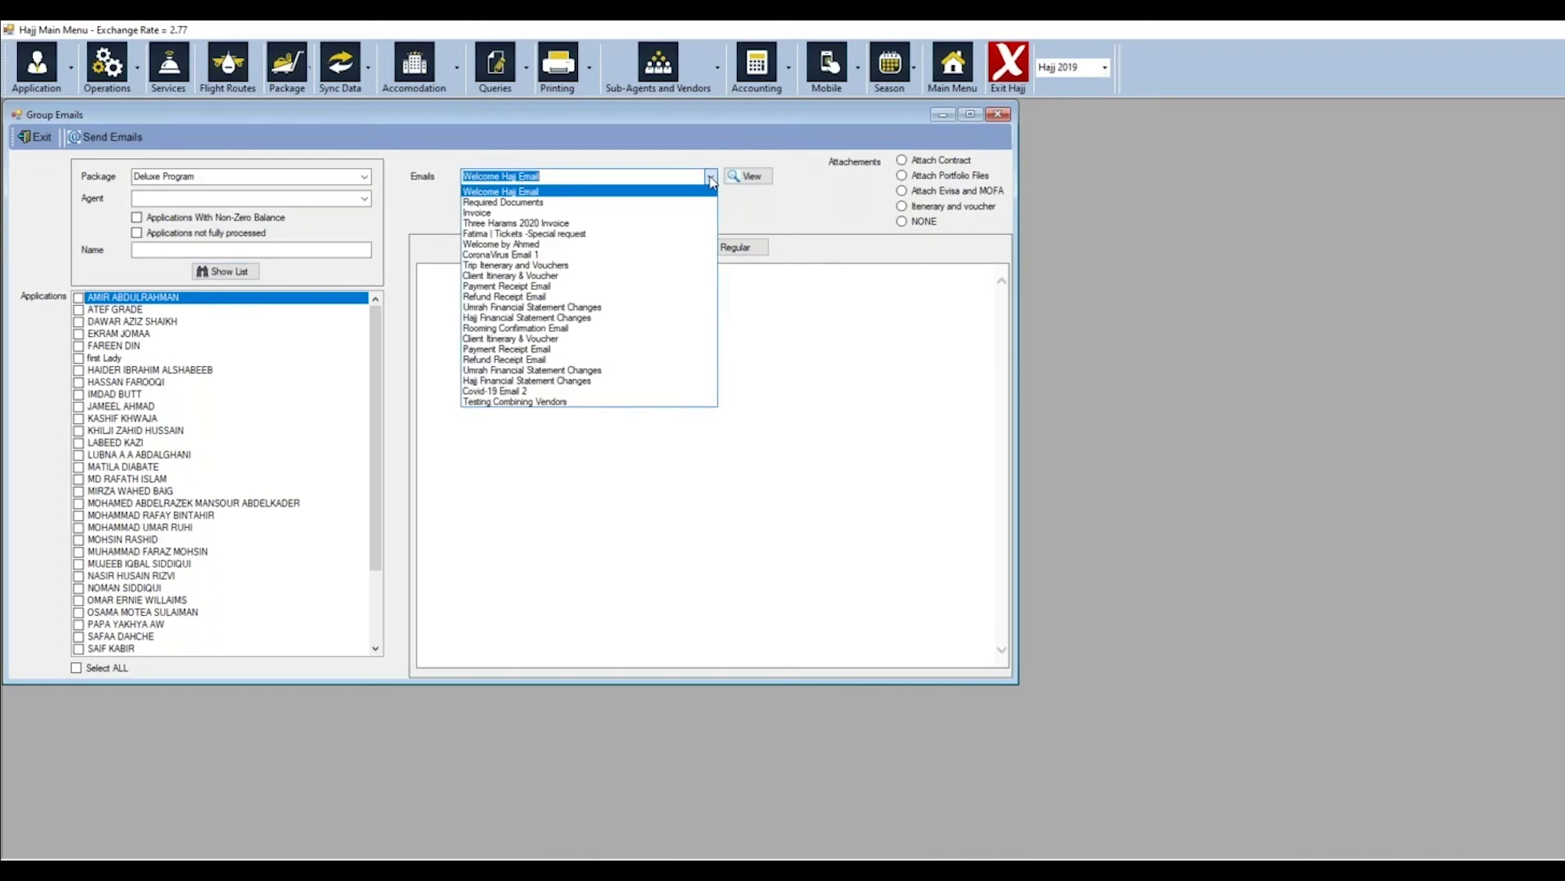
click(639, 189)
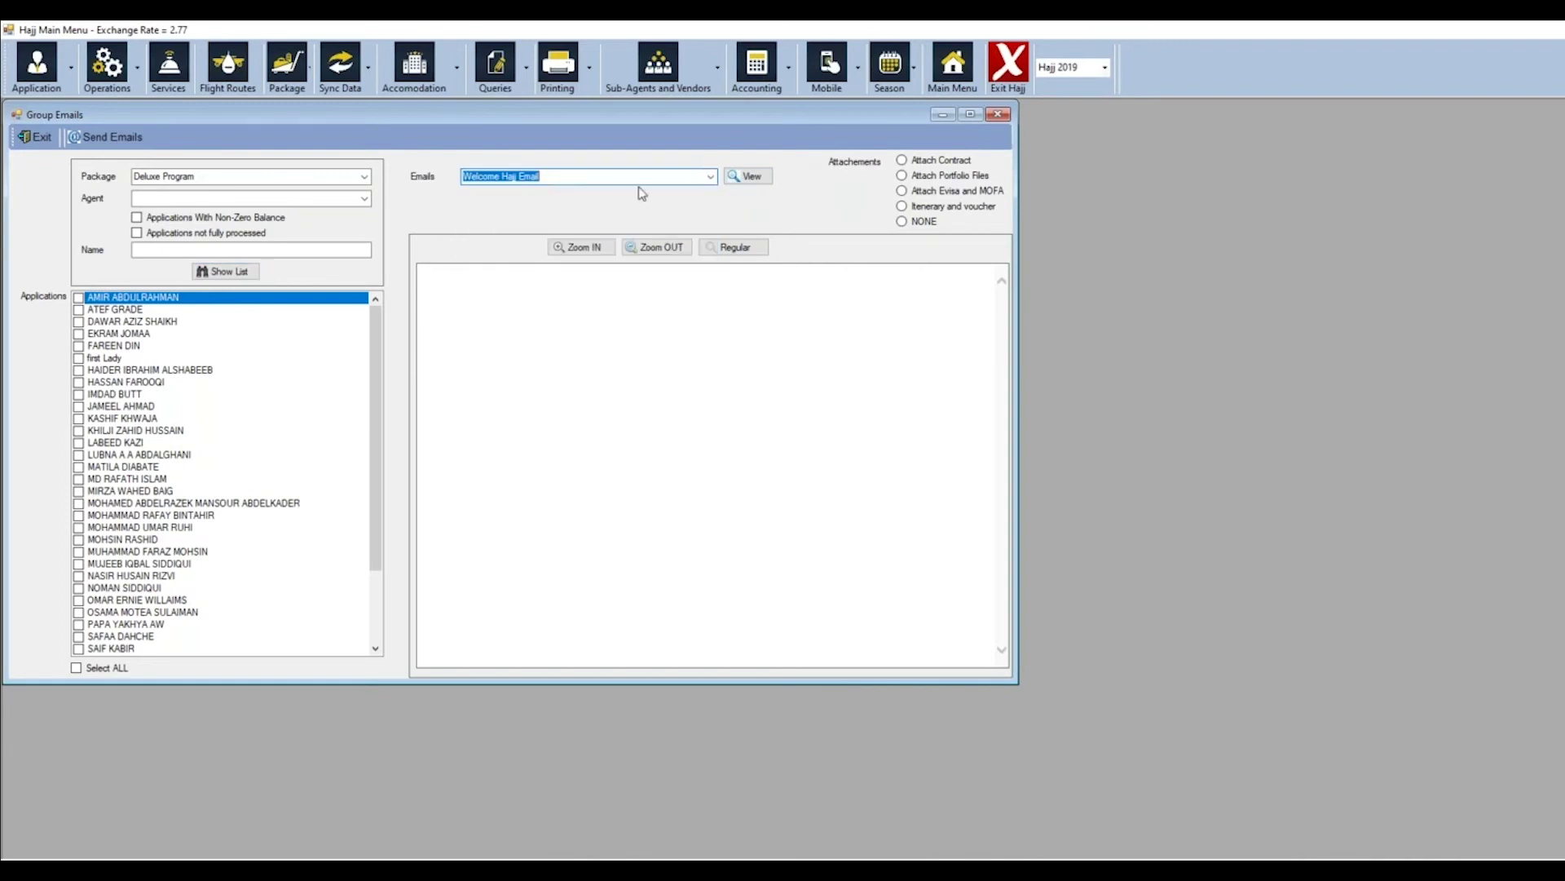
click(747, 177)
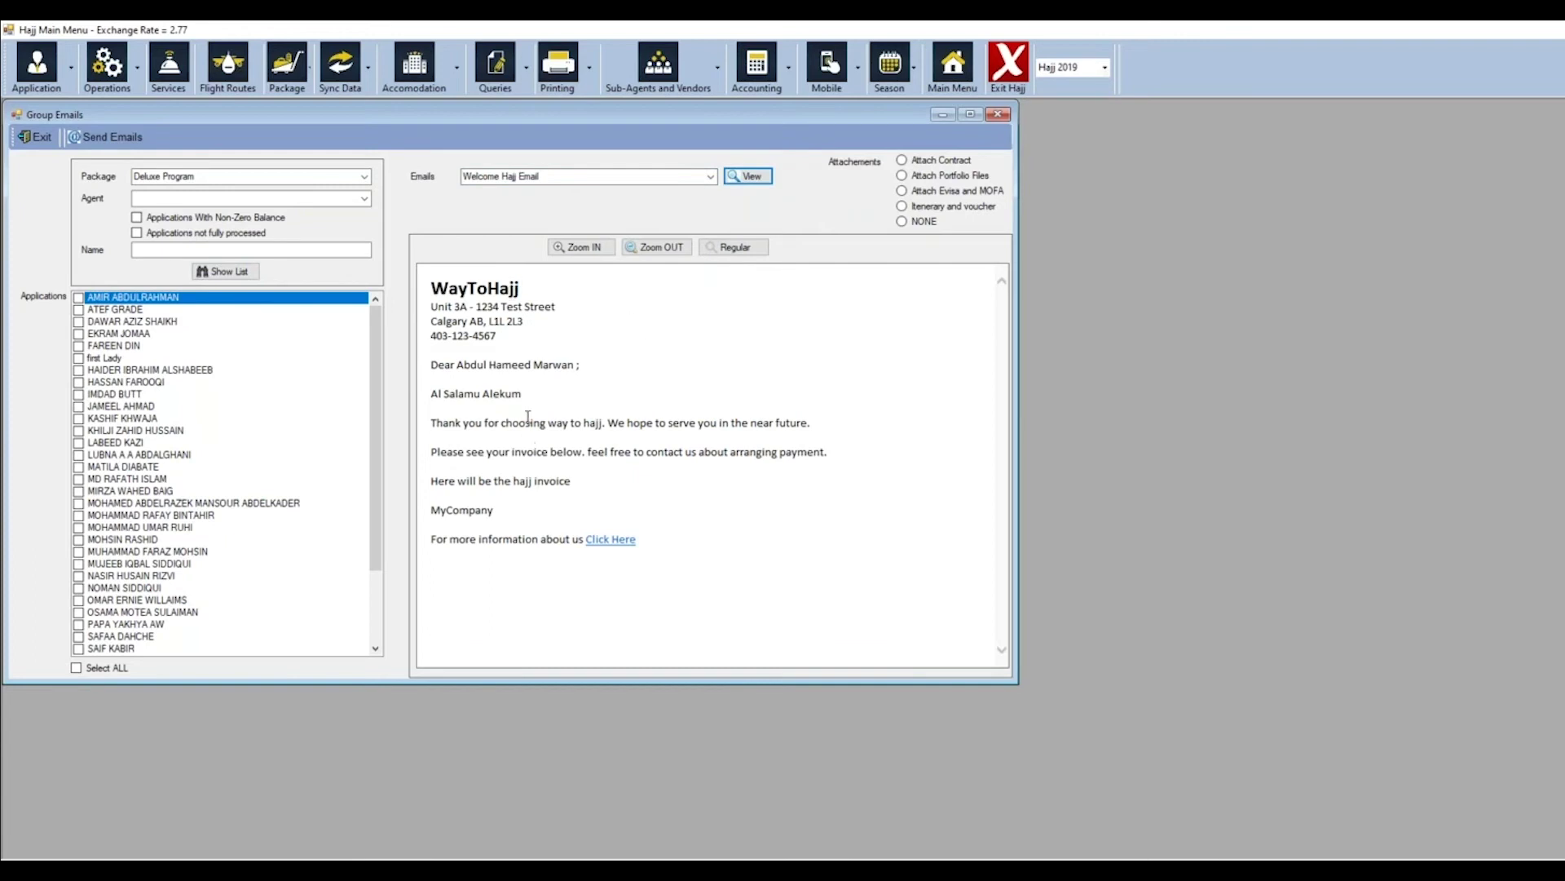
Send the Welcome Hajj Email to the first three applicants and acknowledge the success notice
click(79, 298)
click(78, 311)
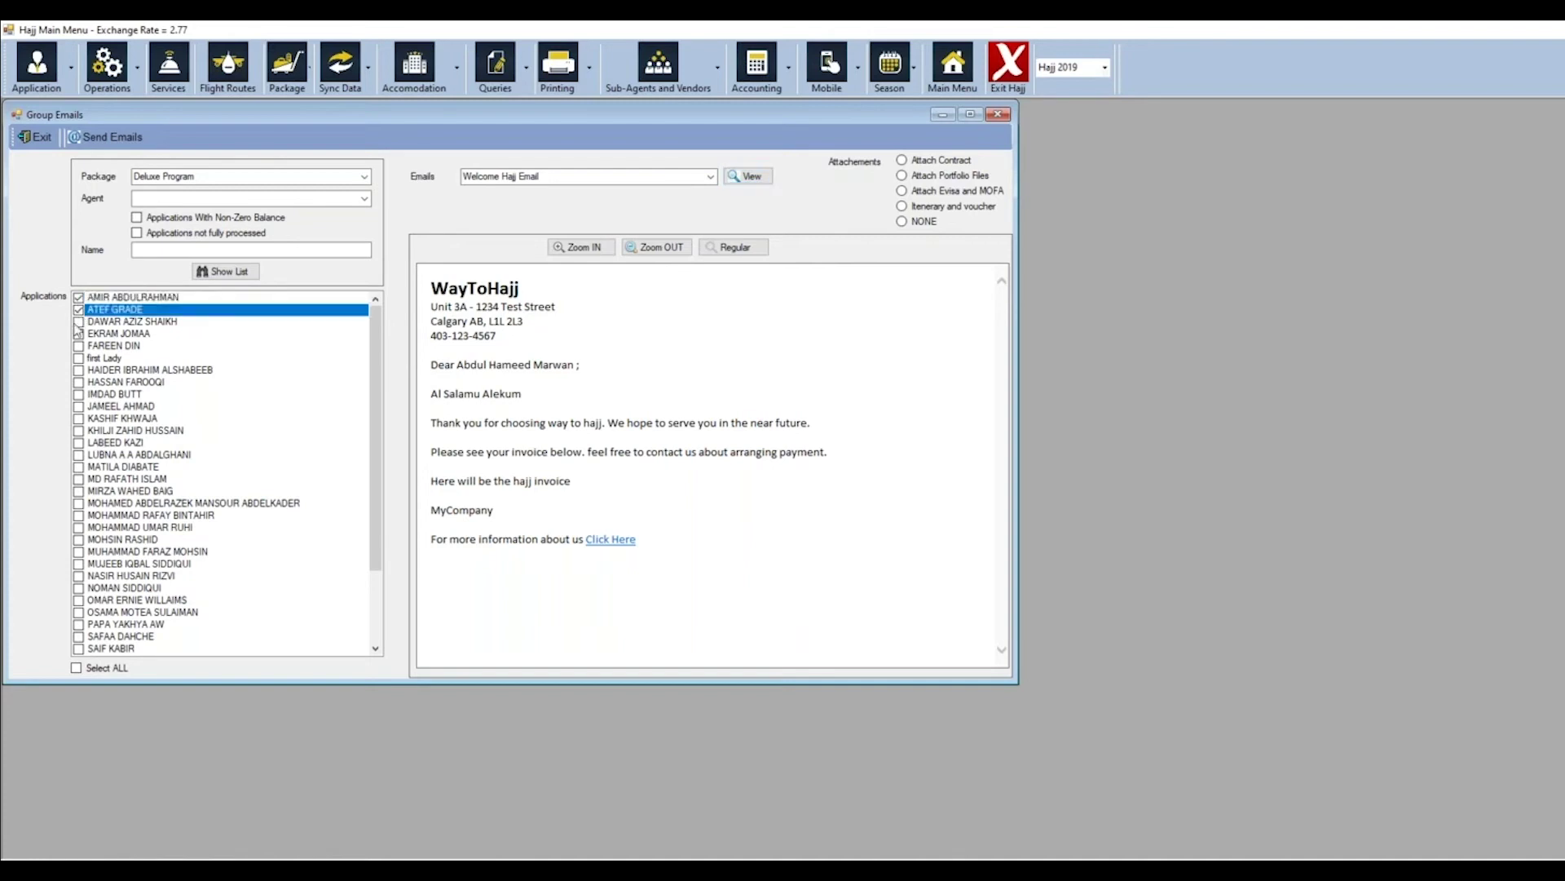
click(78, 322)
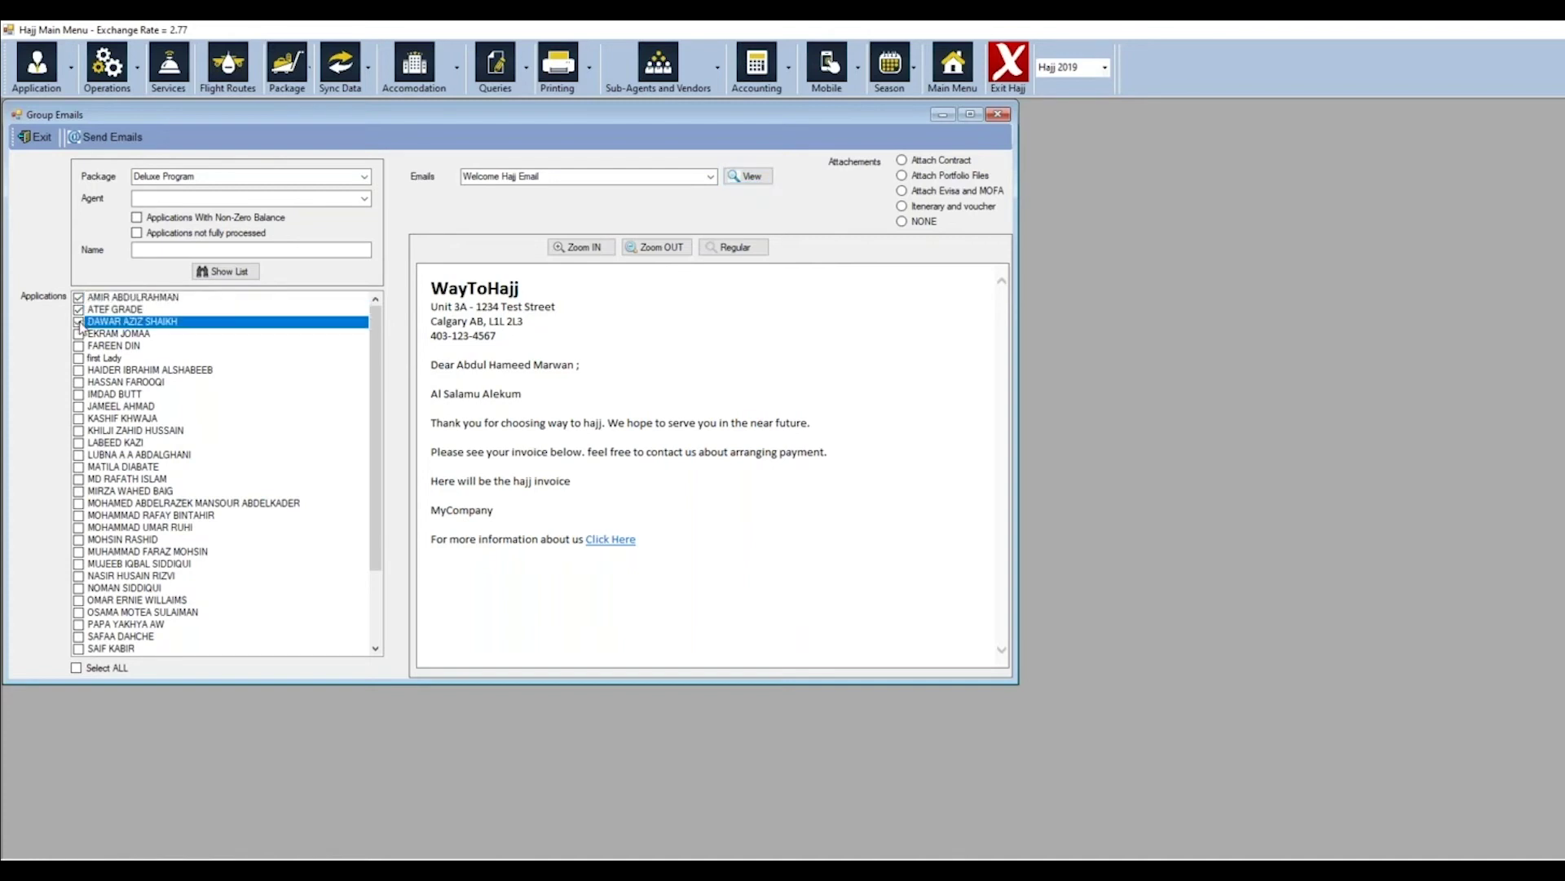
click(144, 145)
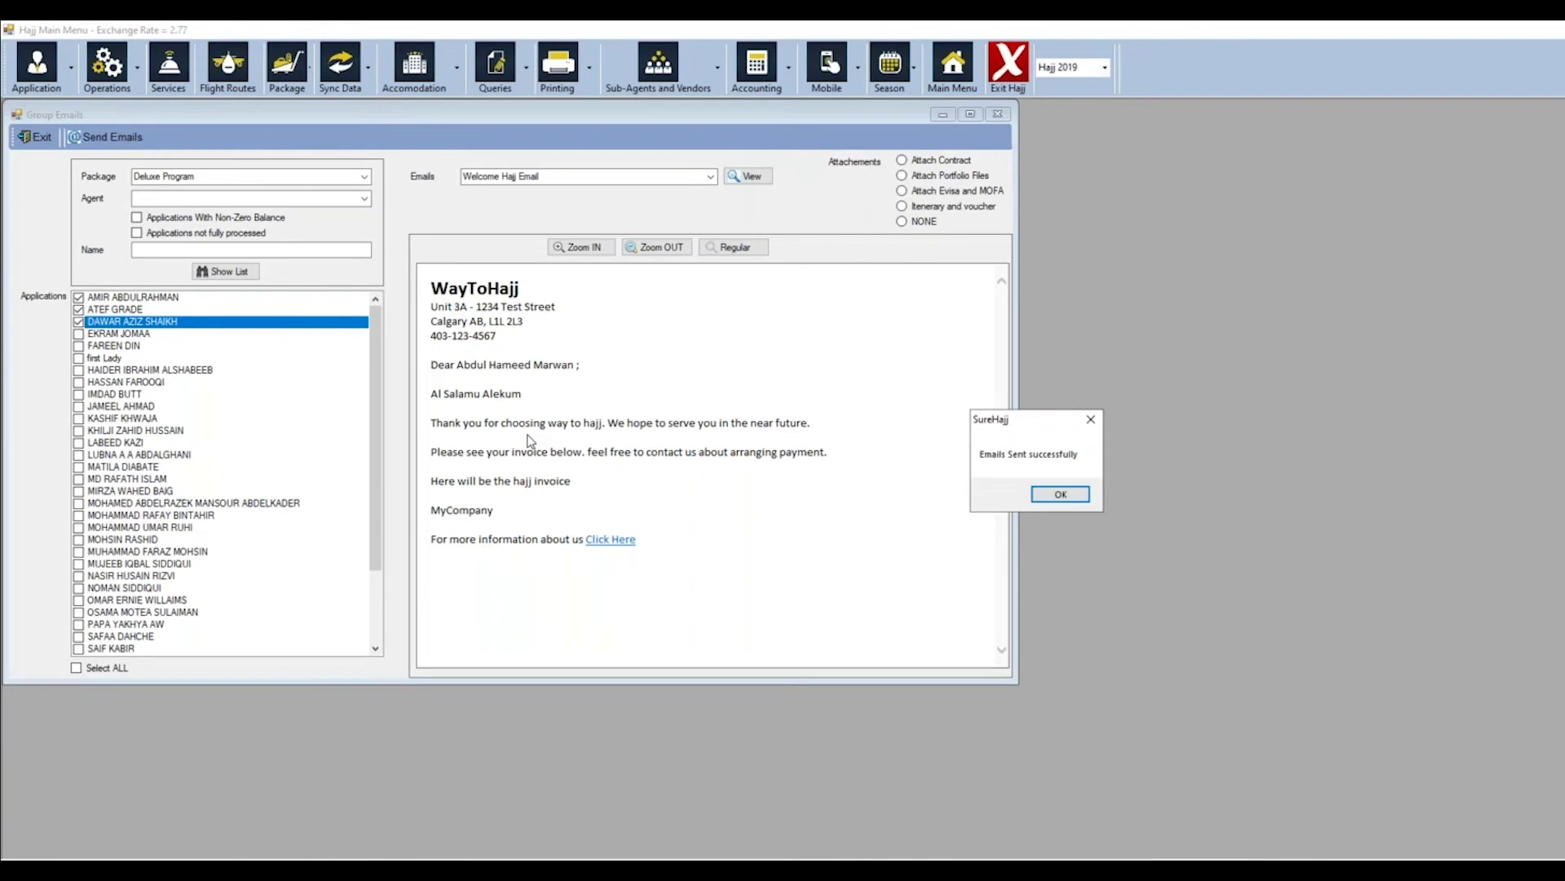
click(1060, 495)
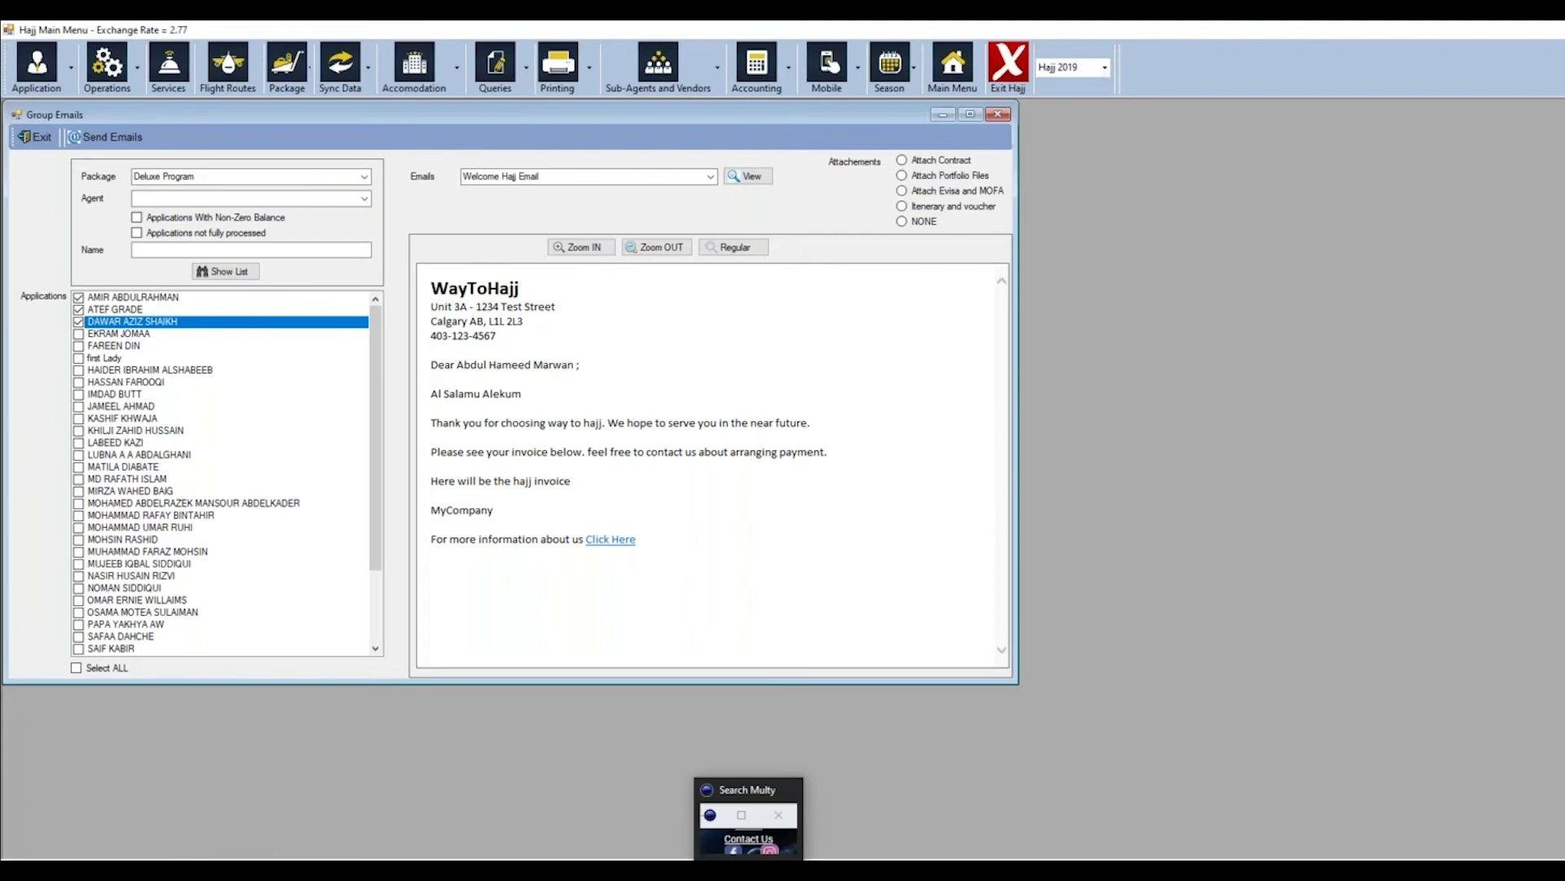
Open a received Welcome to Our Hajj Program email in Outlook and review its greeting and $14,990.00 invoice
mouse_move(472, 868)
mouse_move(551, 869)
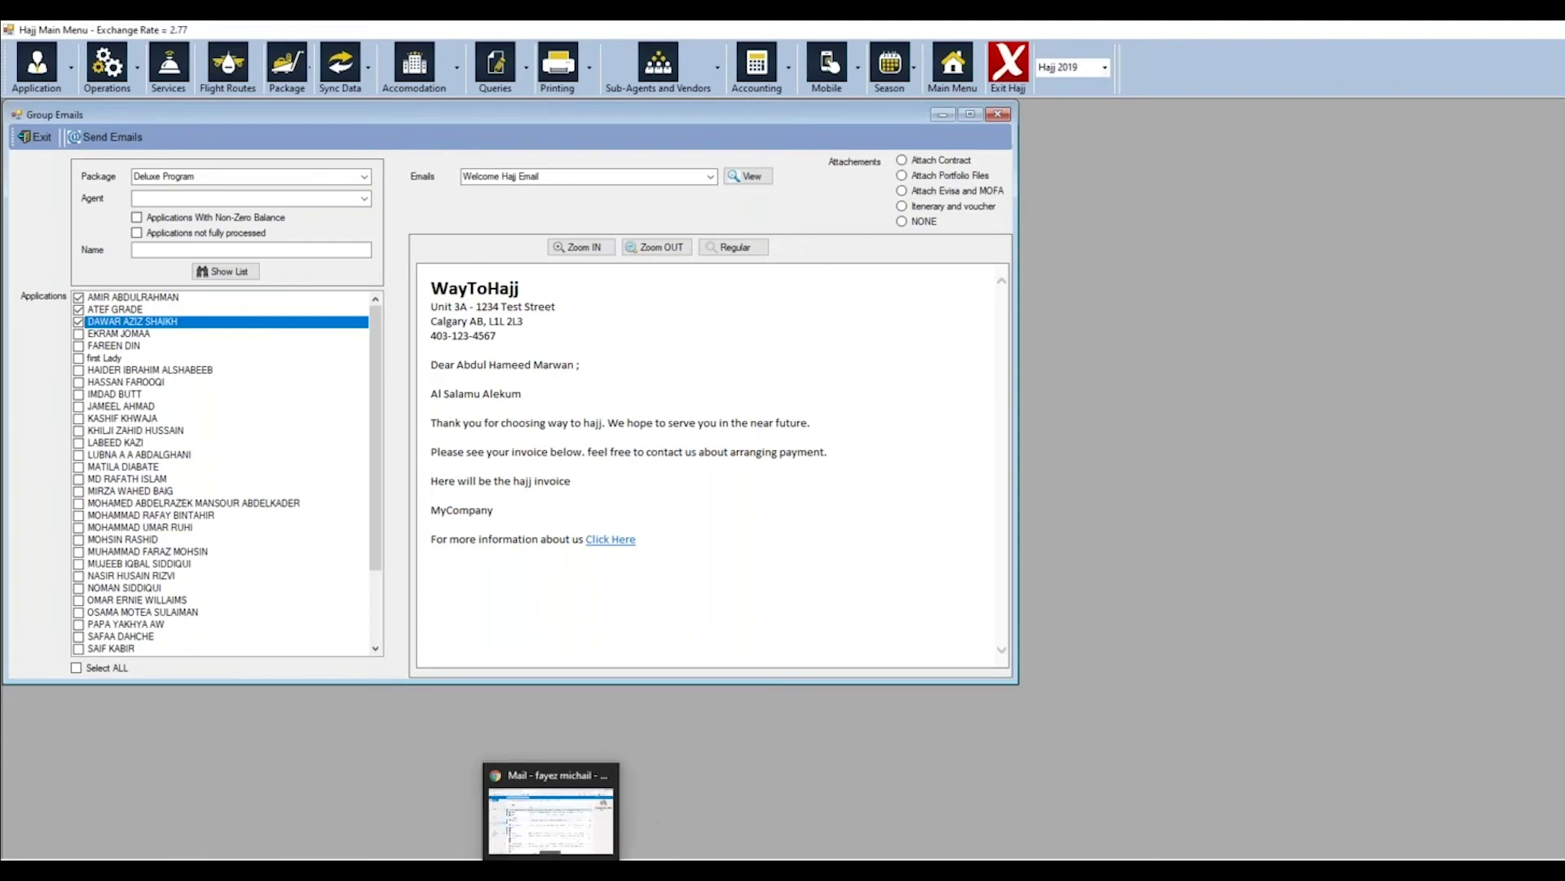
click(549, 821)
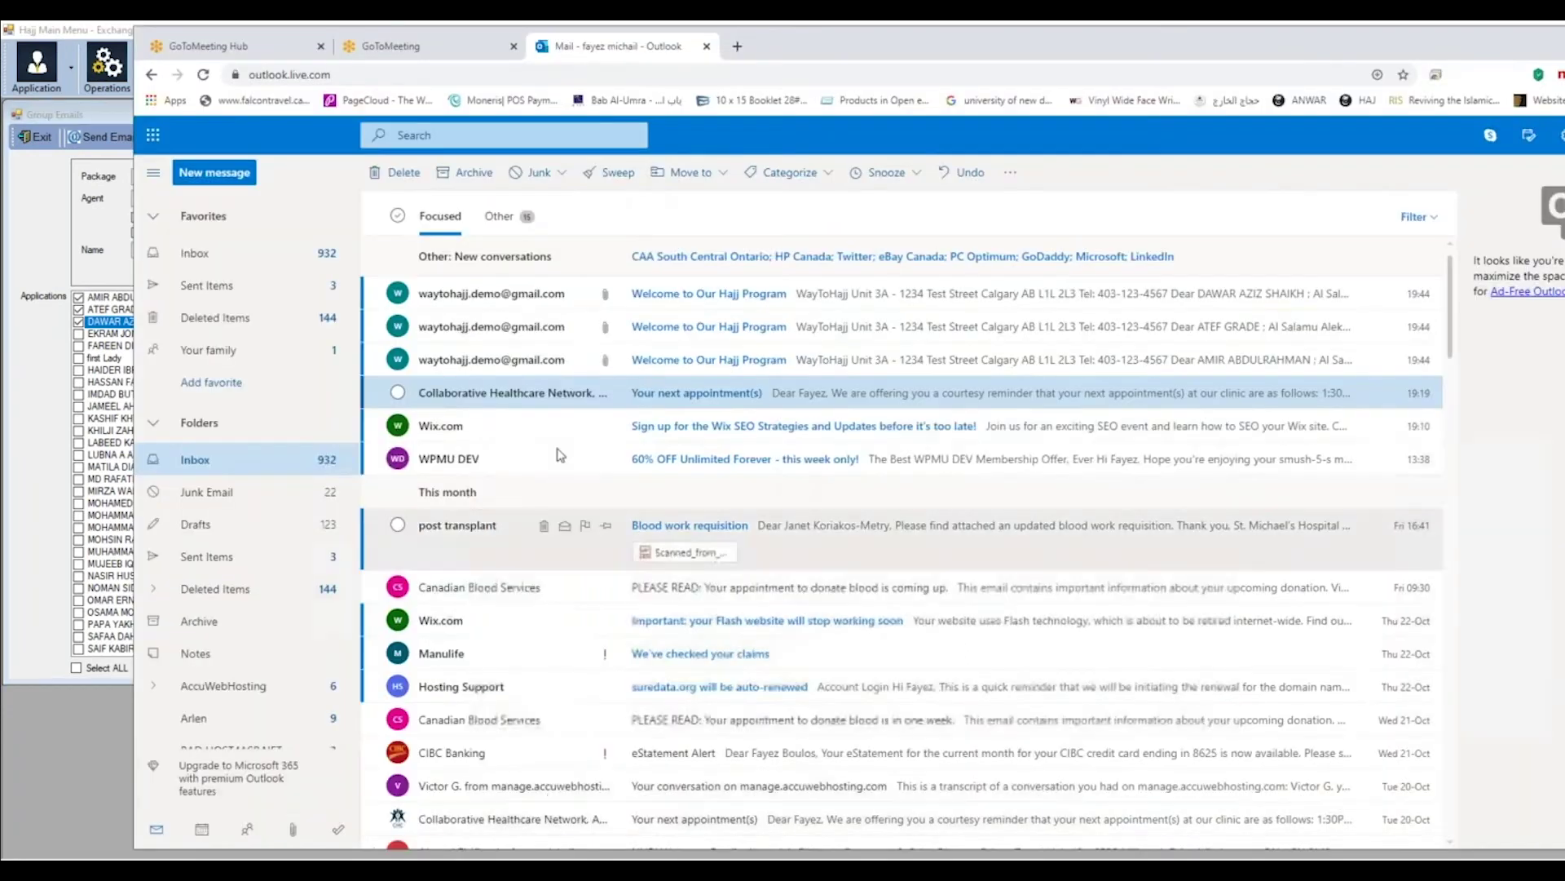
click(517, 368)
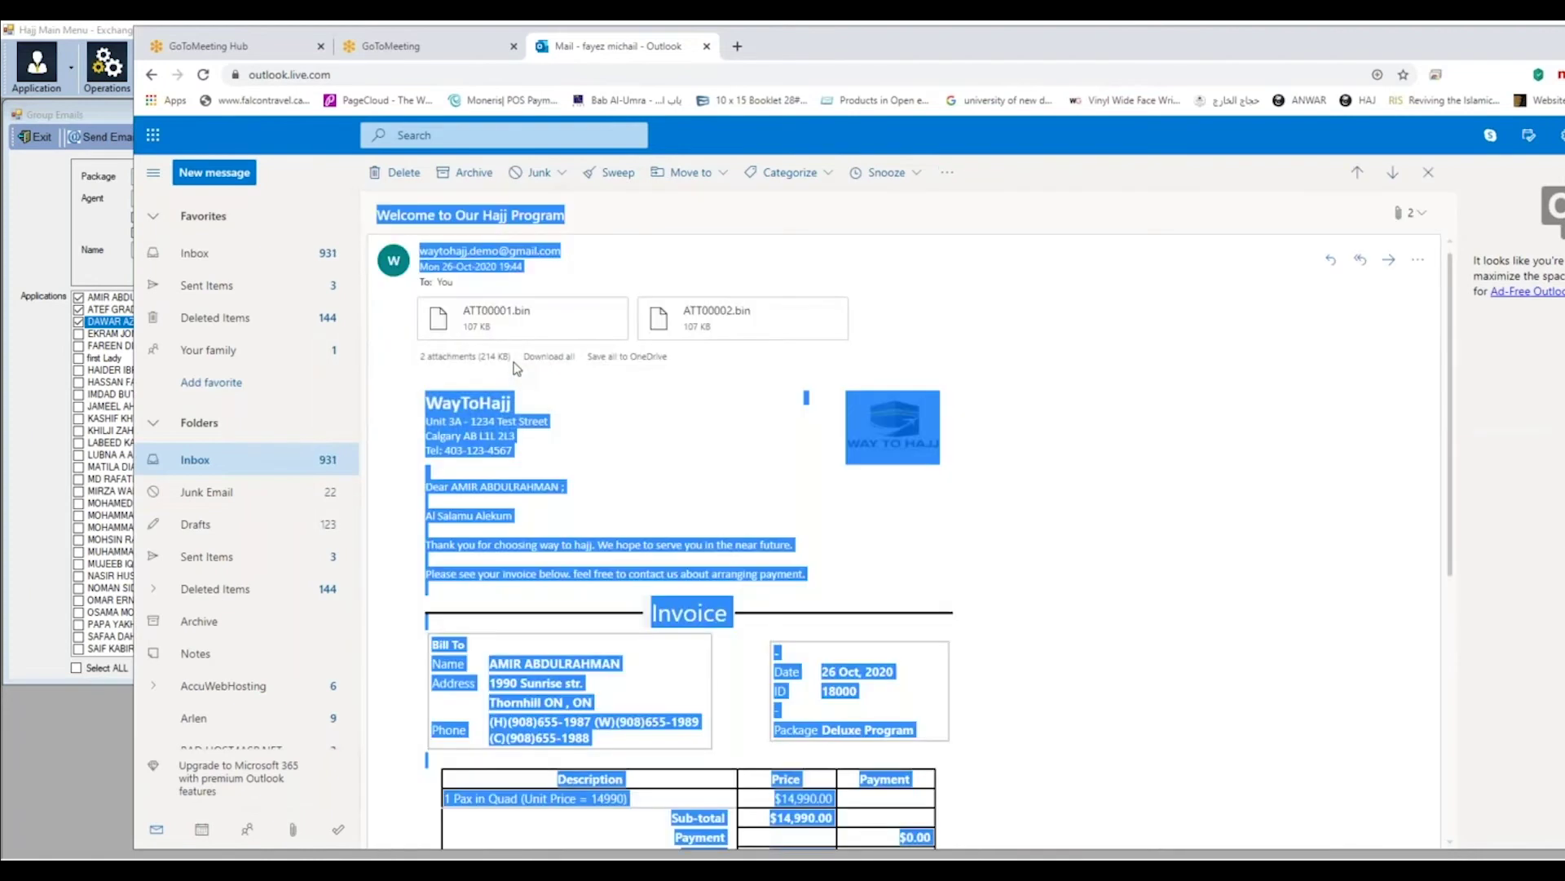
scroll(681, 444, down, 2)
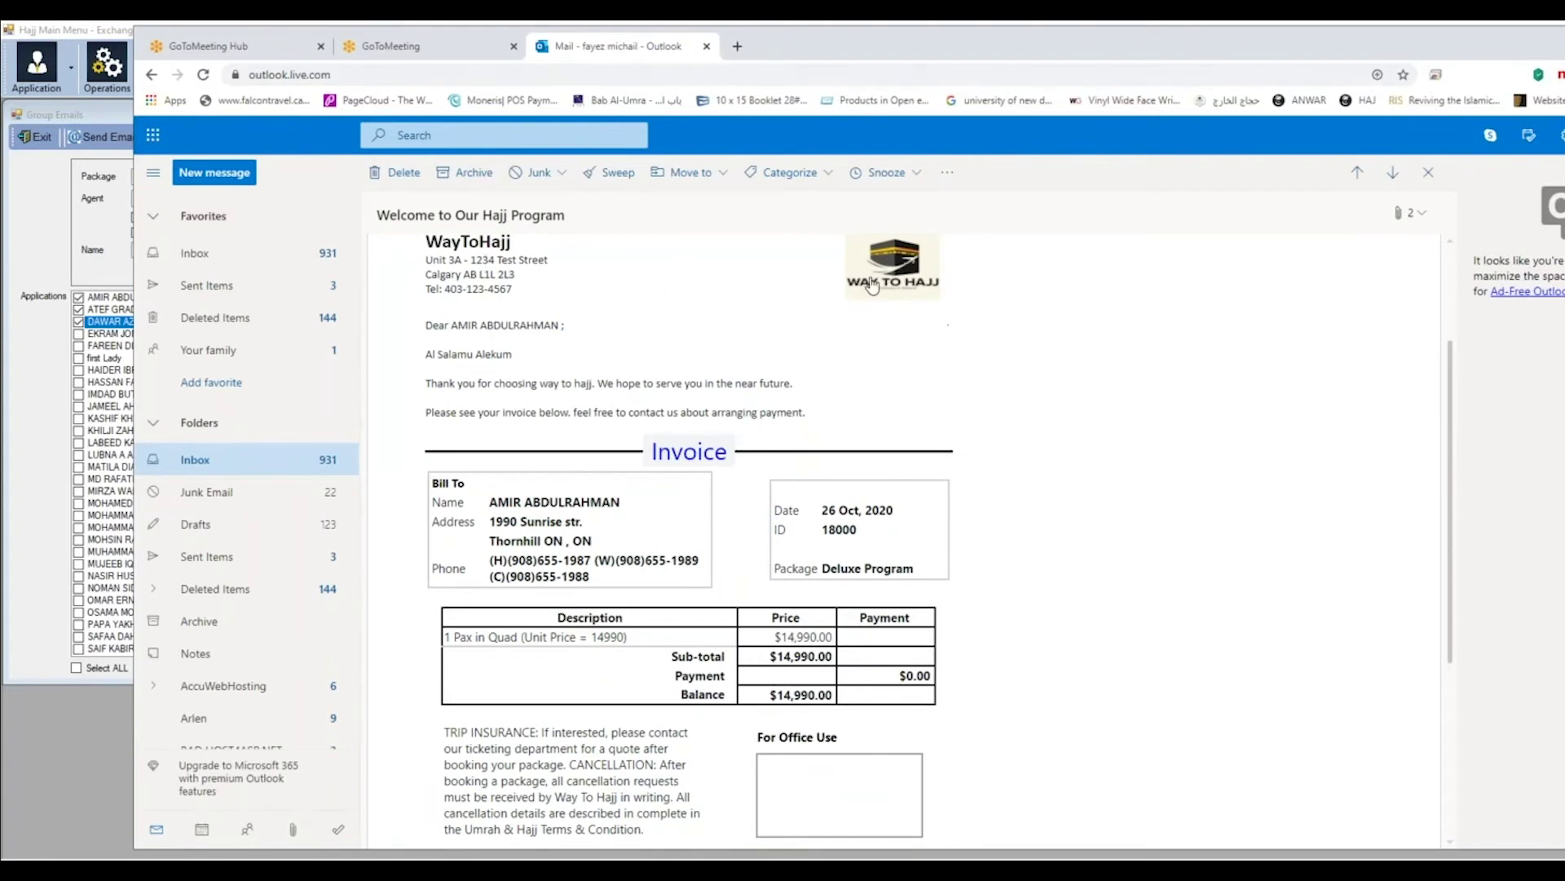
drag(455, 325, 559, 329)
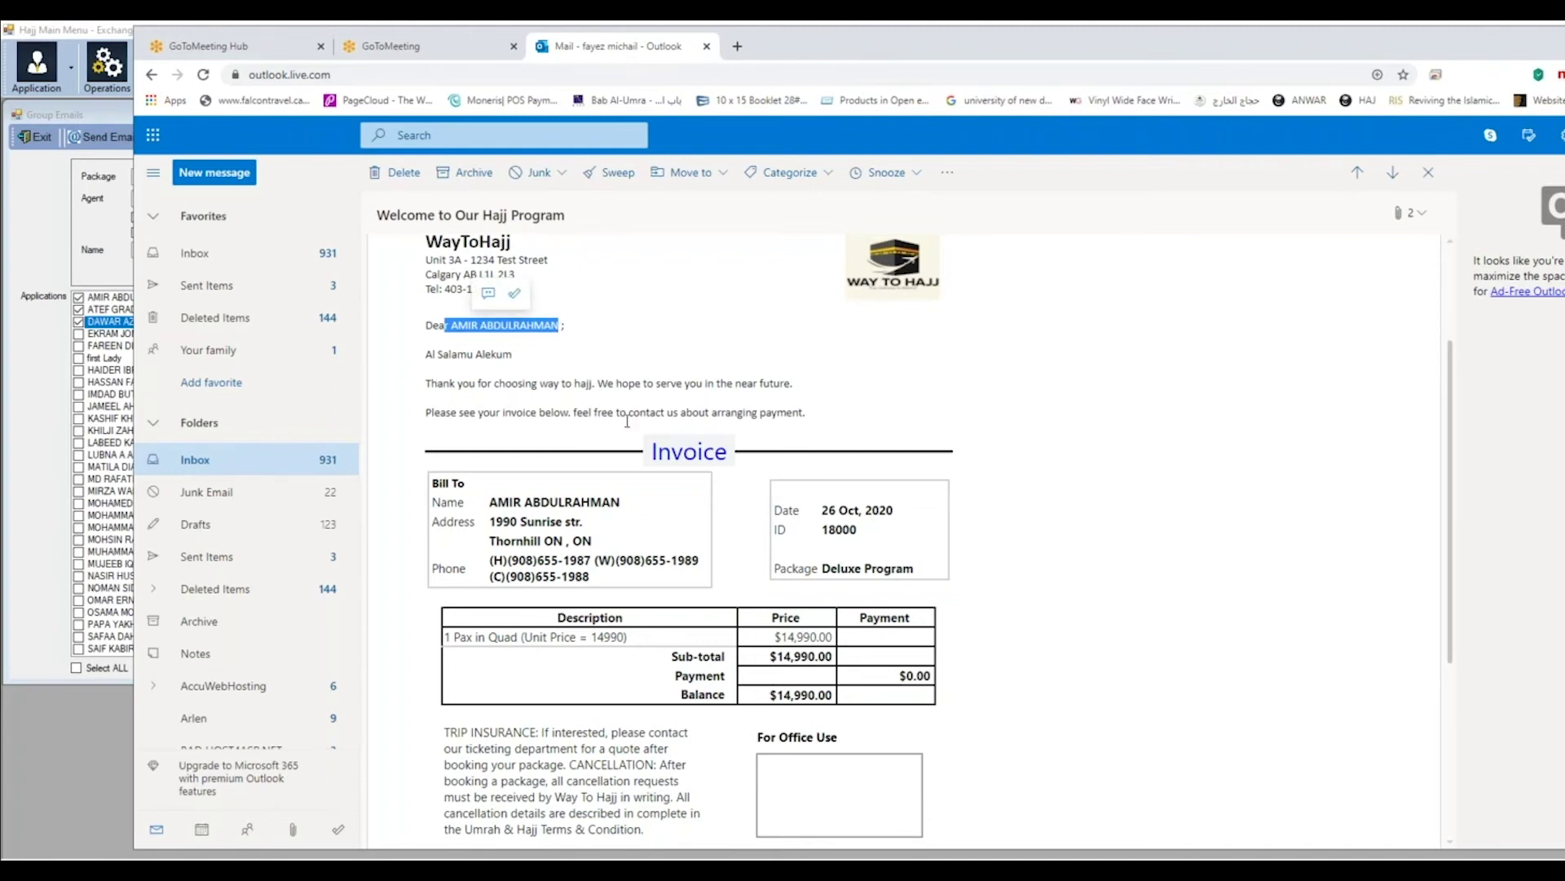
scroll(627, 421, down, 2)
scroll(539, 399, down, 2)
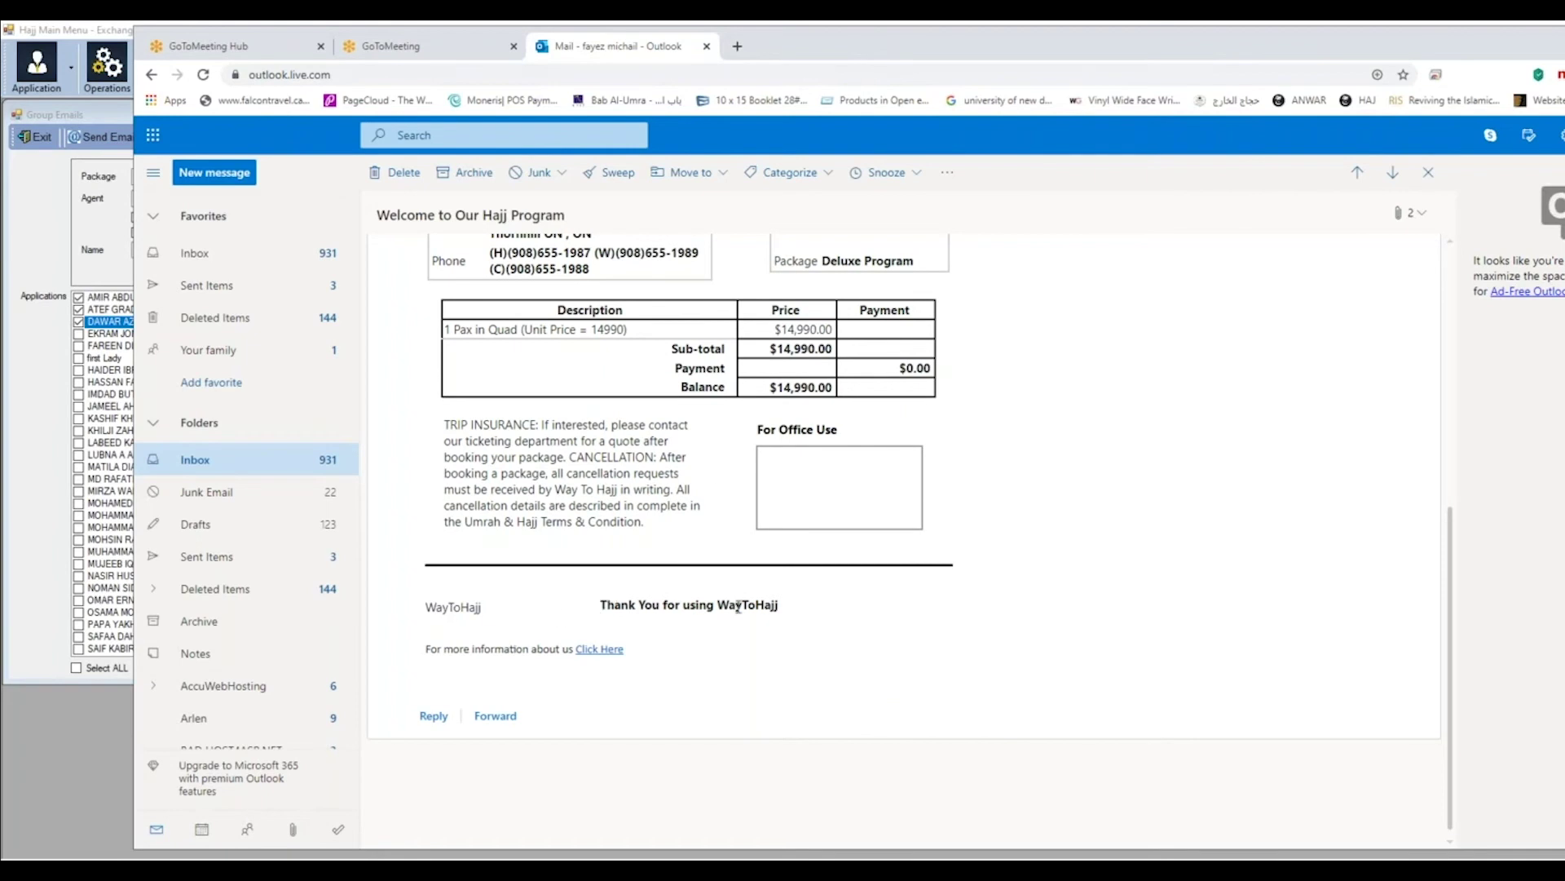
drag(771, 607, 400, 611)
double_click(452, 607)
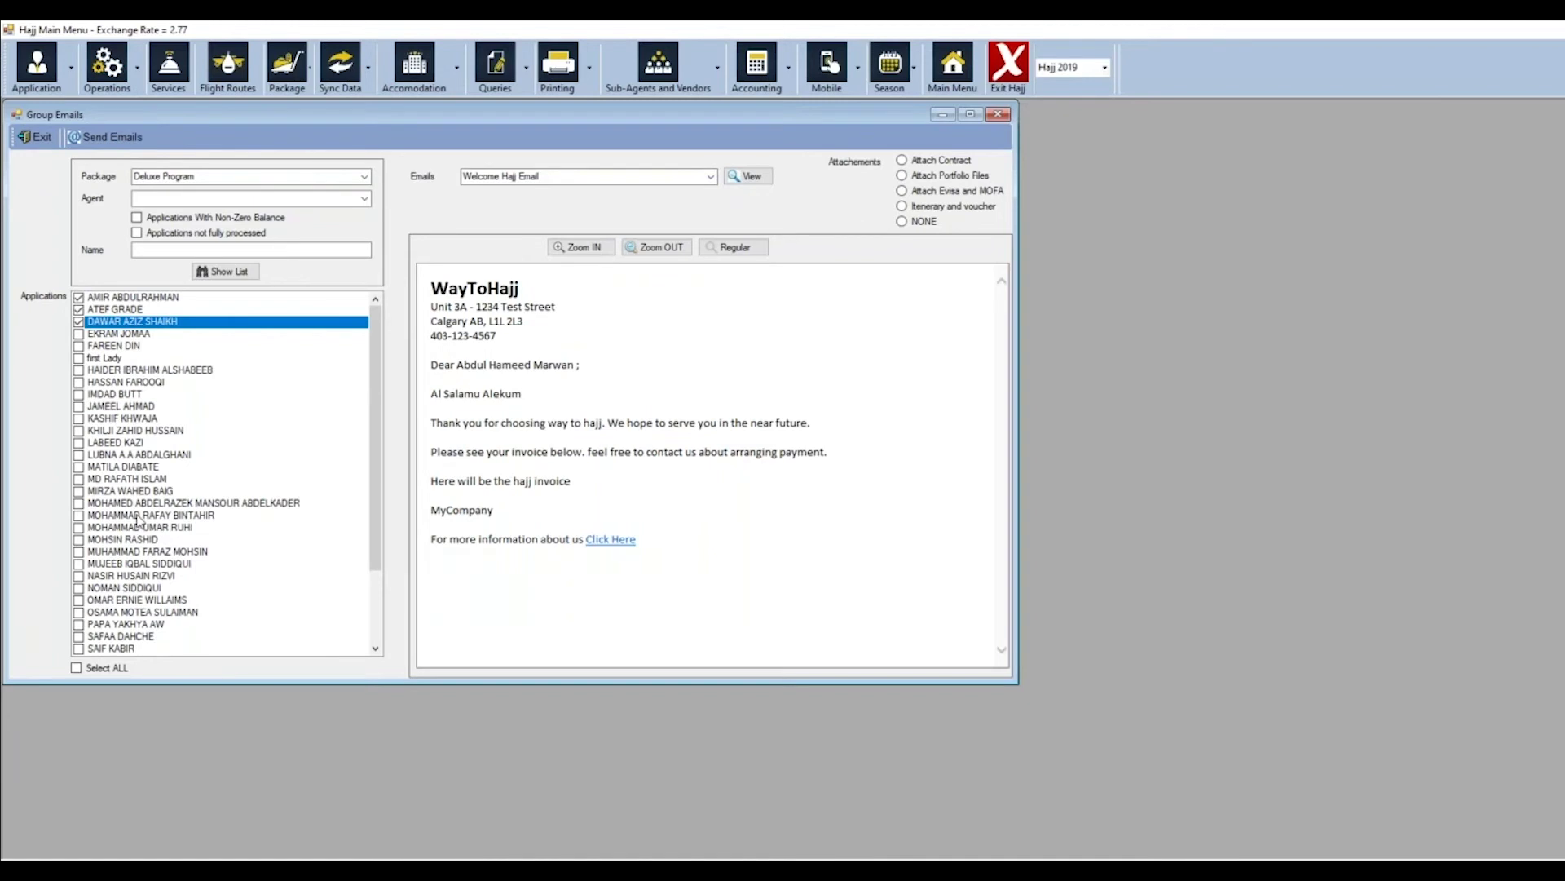
Exit Group Emails, view an applicant's Emails options in Application, then cancel and close the form
click(35, 136)
click(37, 69)
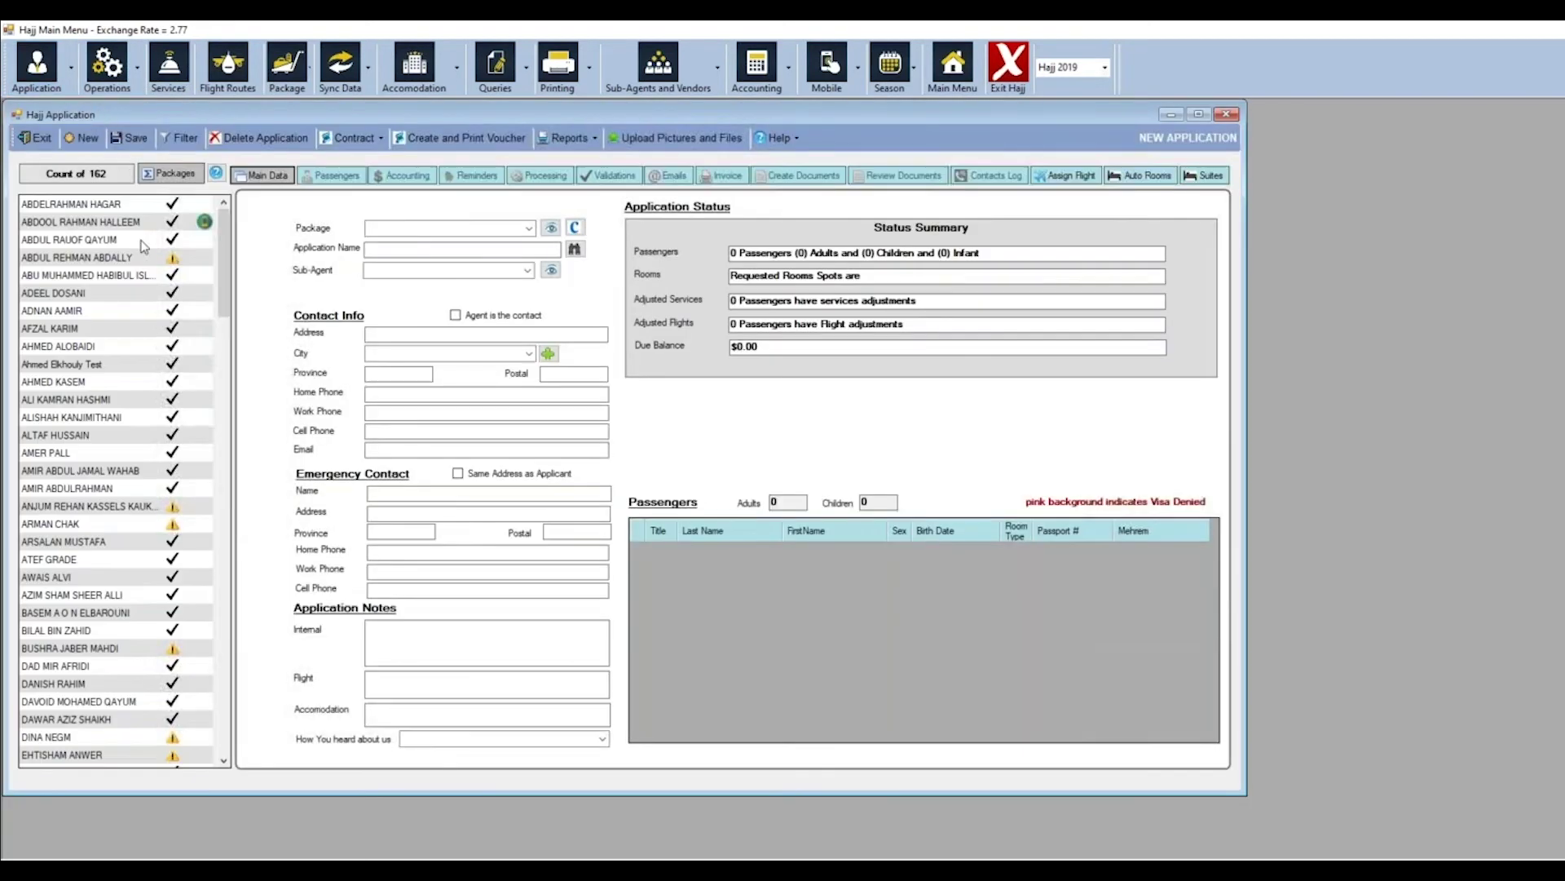
click(112, 207)
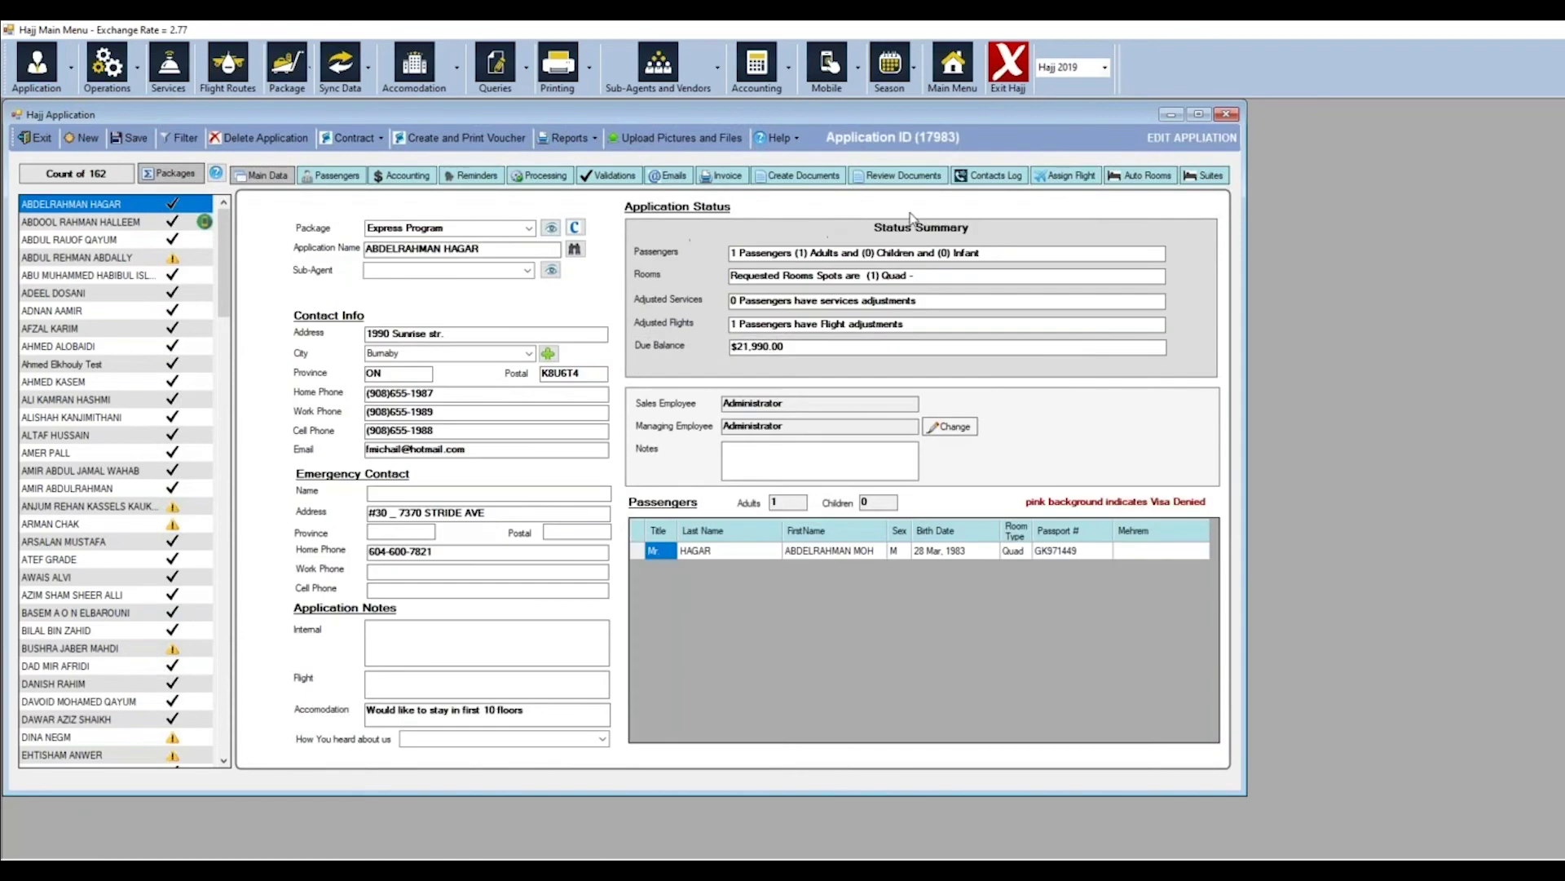
click(667, 177)
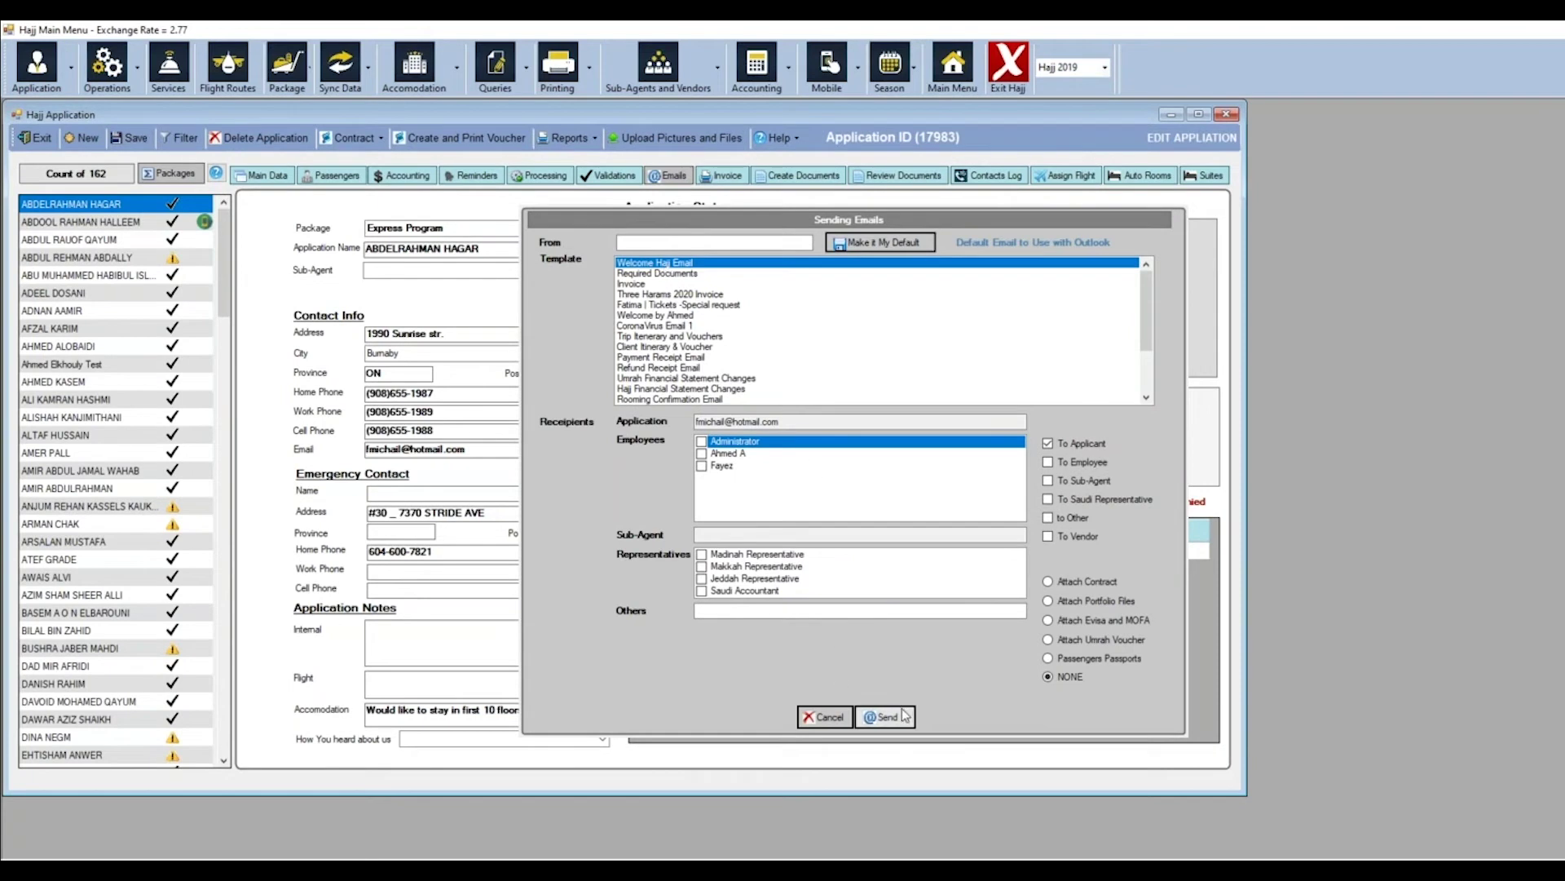
click(49, 139)
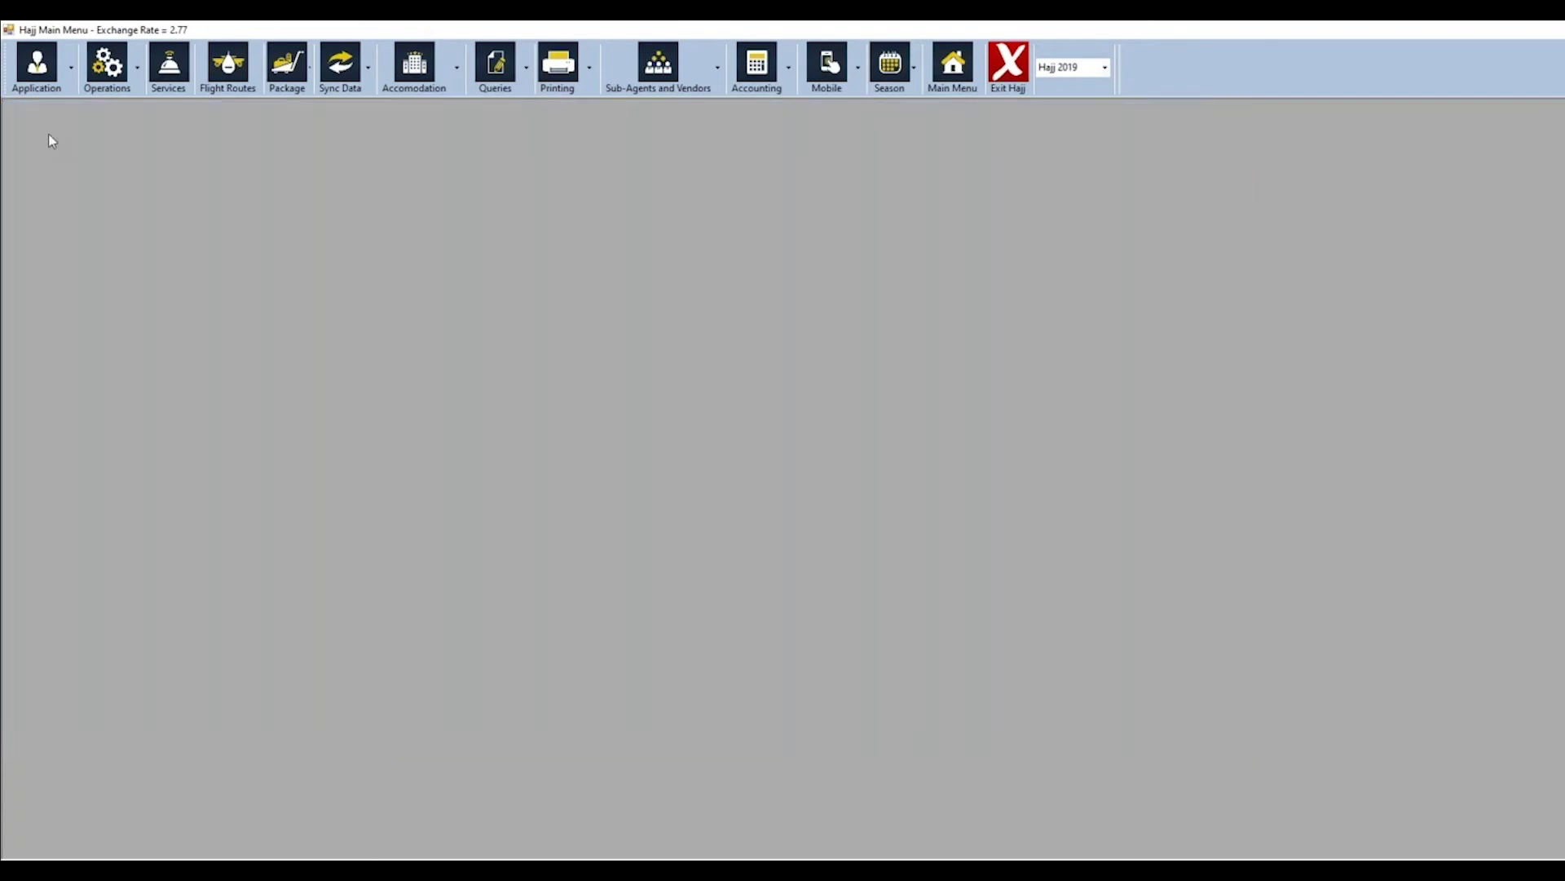
Return to the Admin Console's Emails Templates and open the Umrah Quotation template
click(1024, 89)
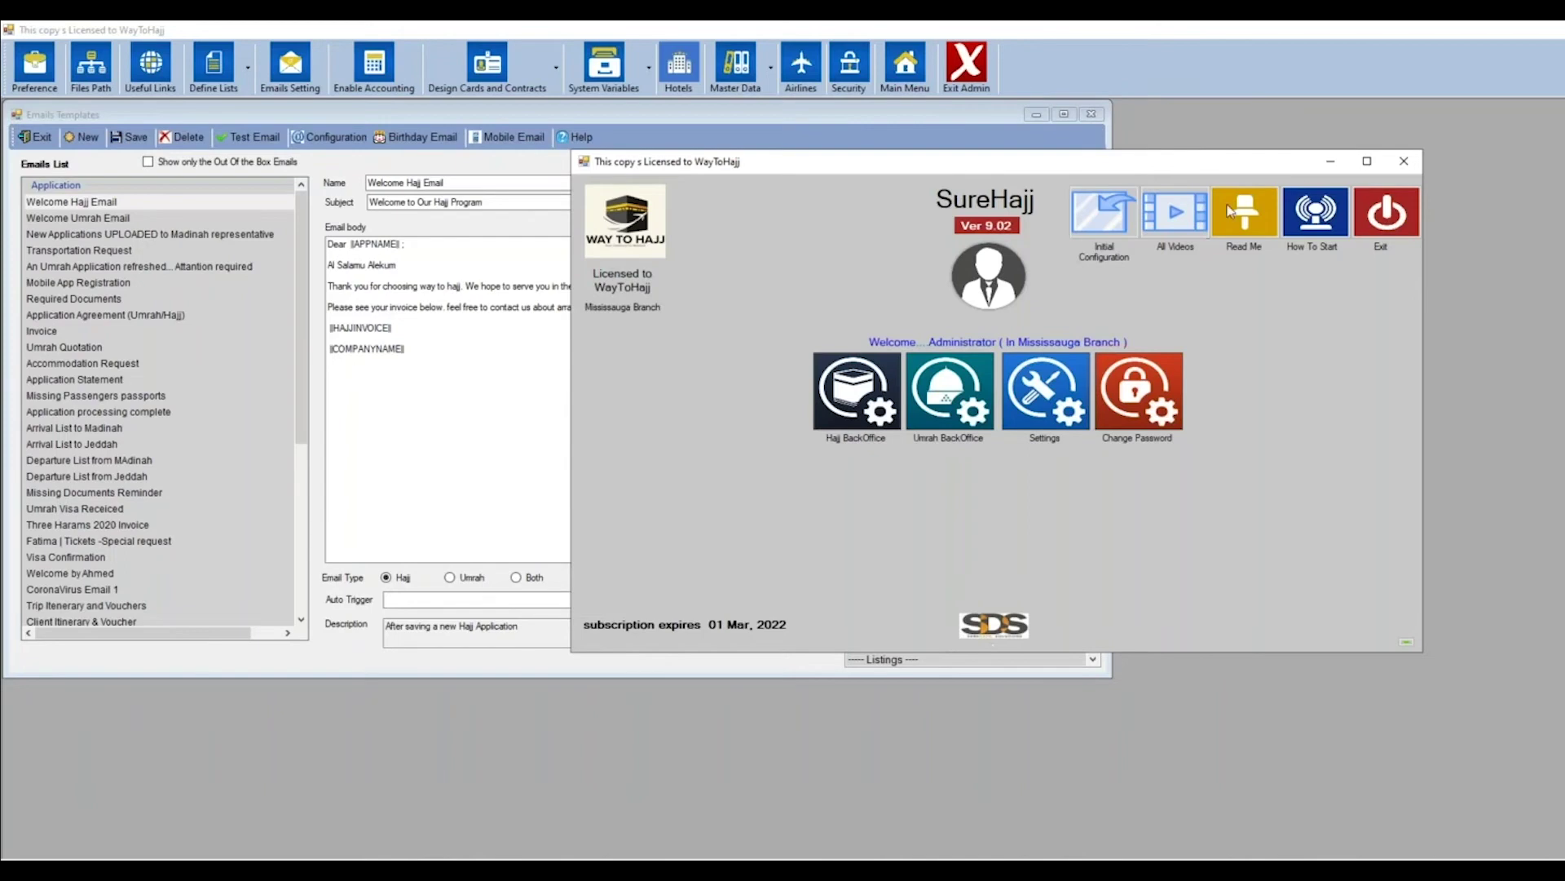
click(418, 261)
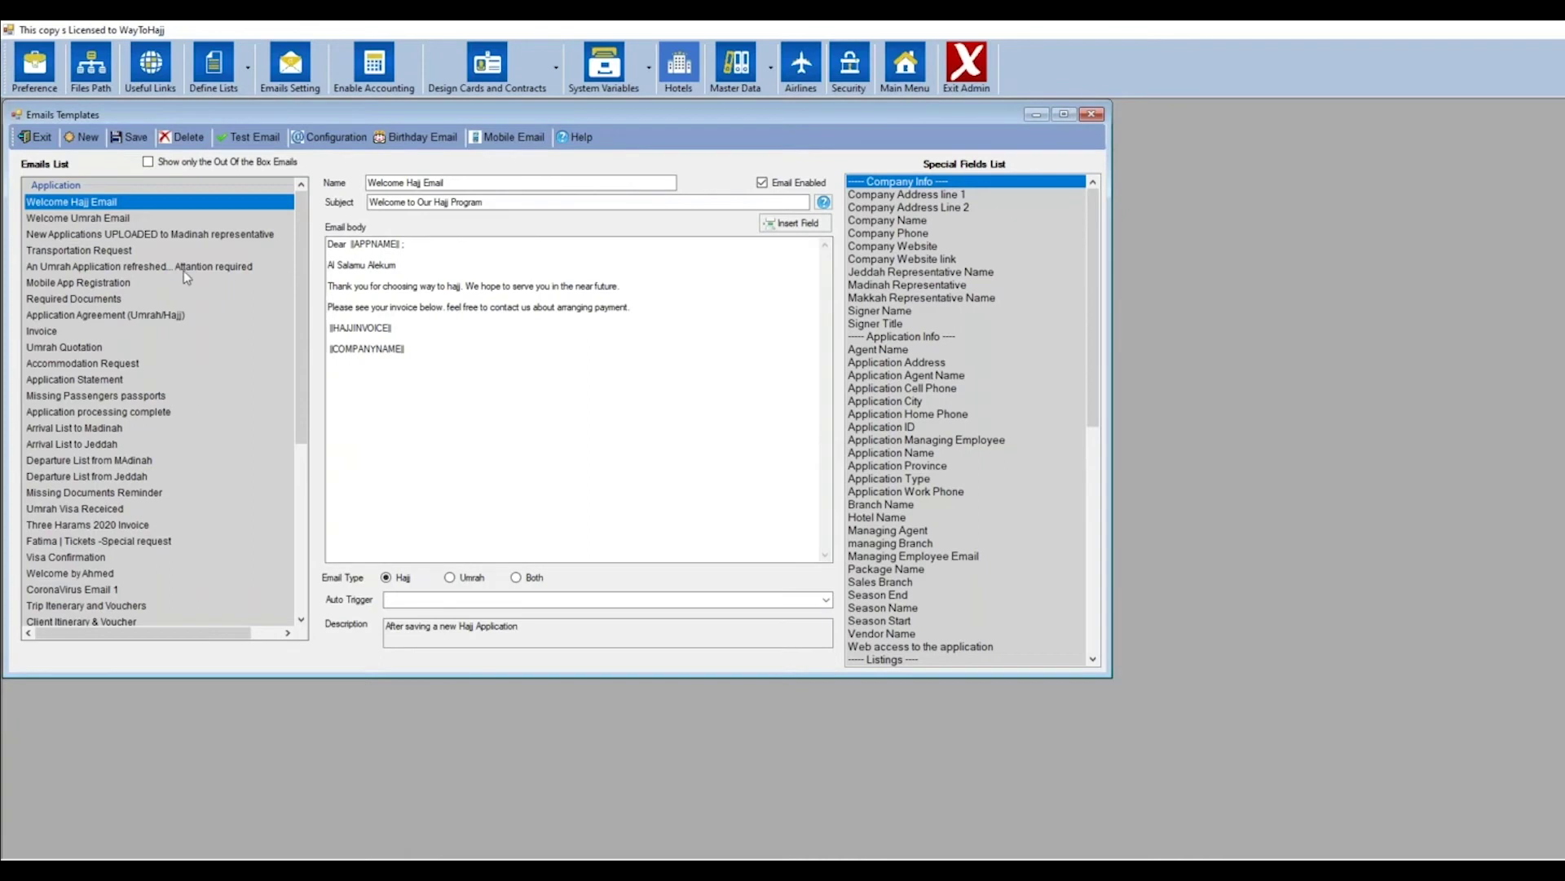
click(91, 349)
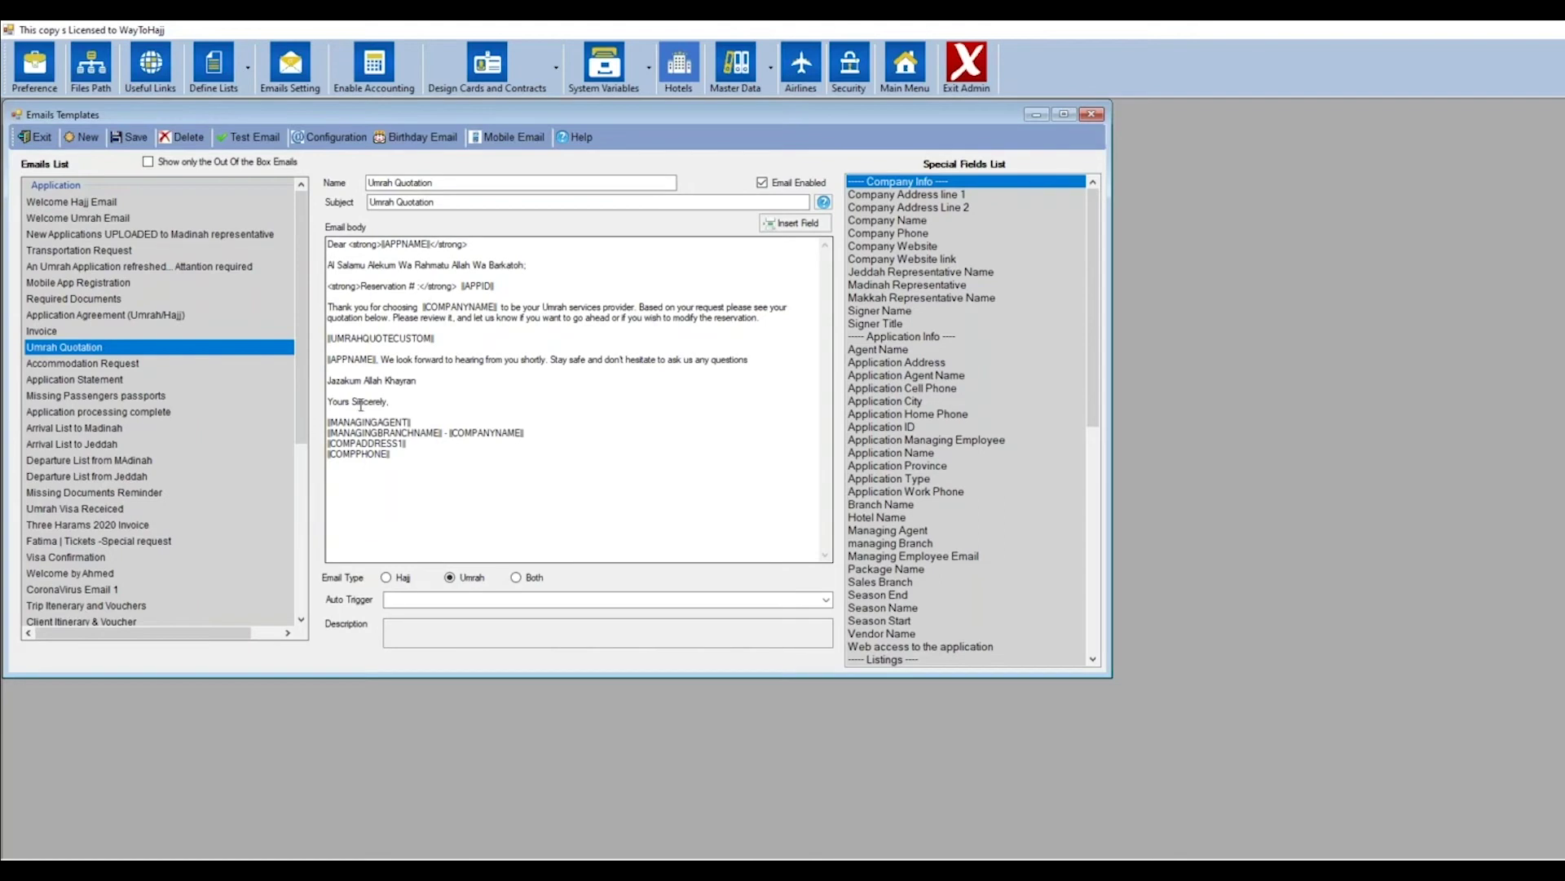
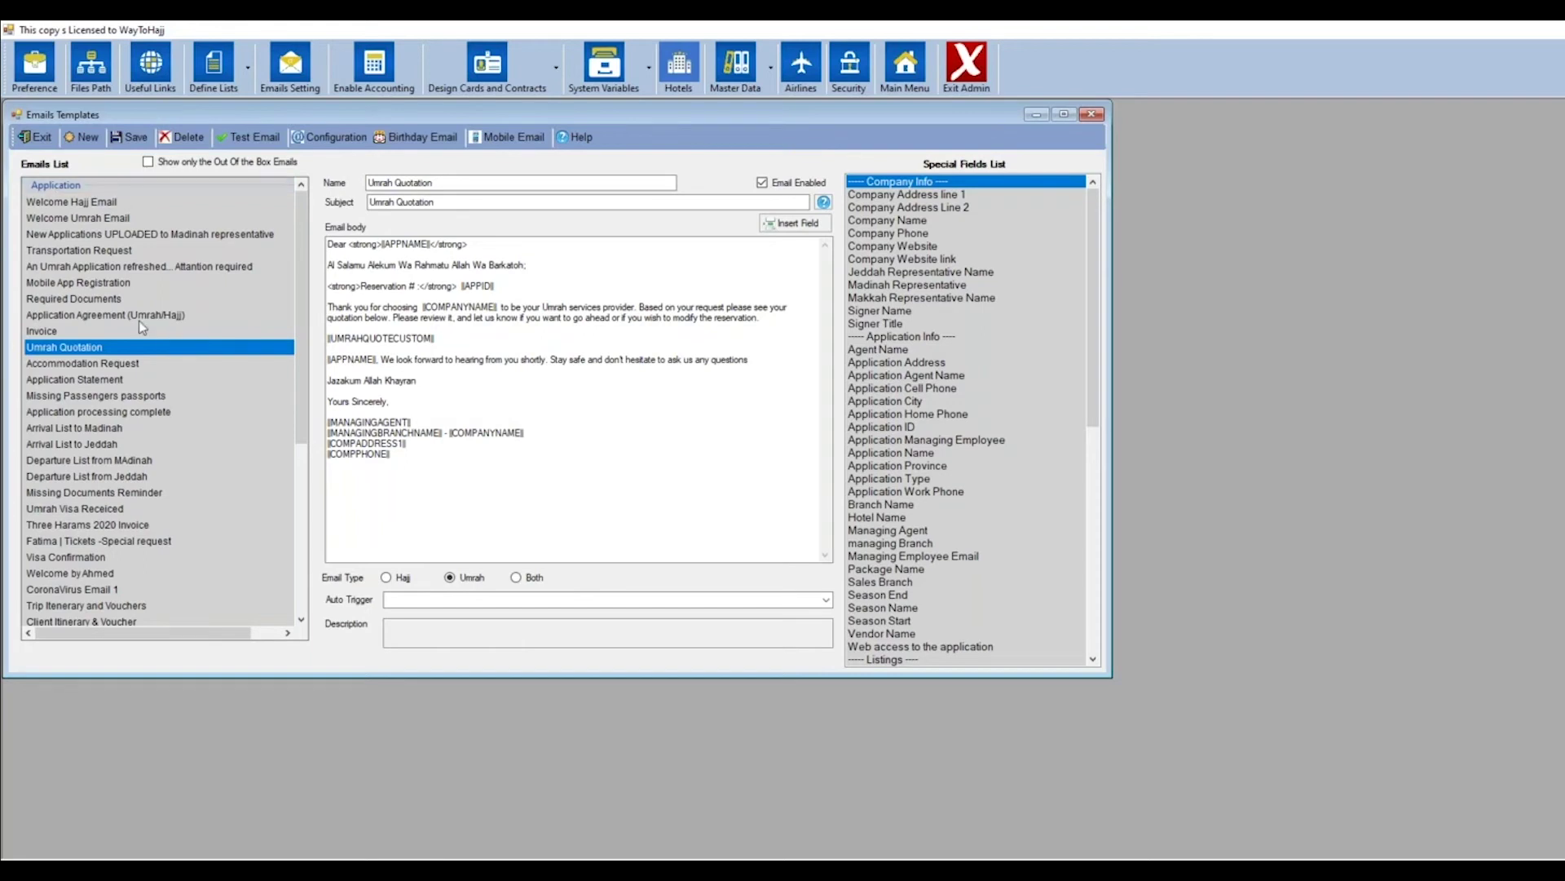
In the Invoice template, add 'Basic Terms and conditions' with lines '1- asdasdasd' and '2- asdasd' after ||HAJJINVOICE||
click(52, 332)
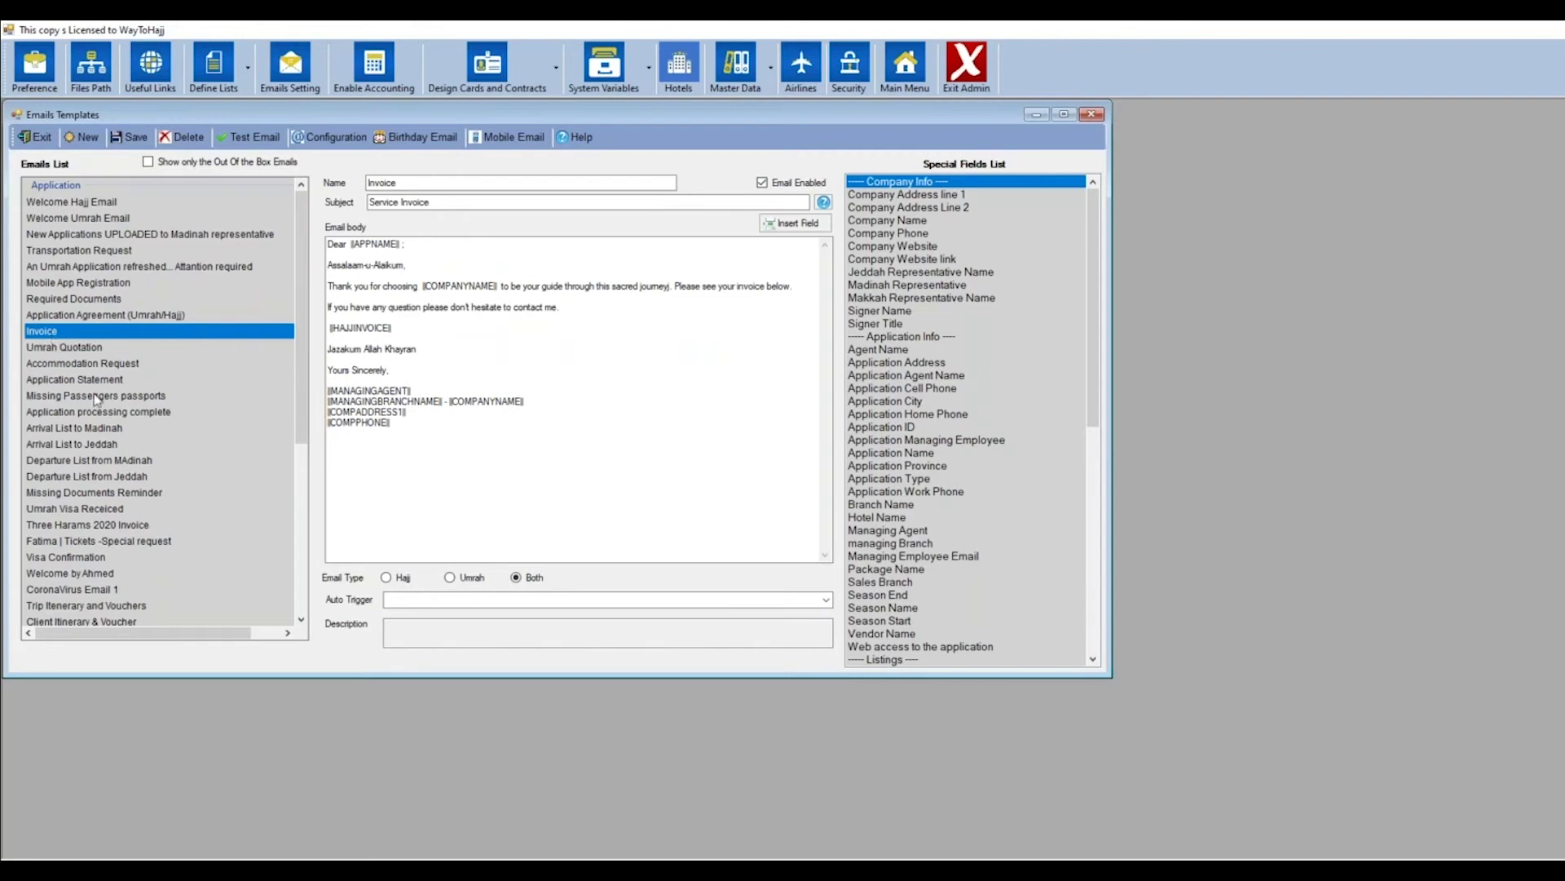
click(439, 333)
key(Return)
key(Return)
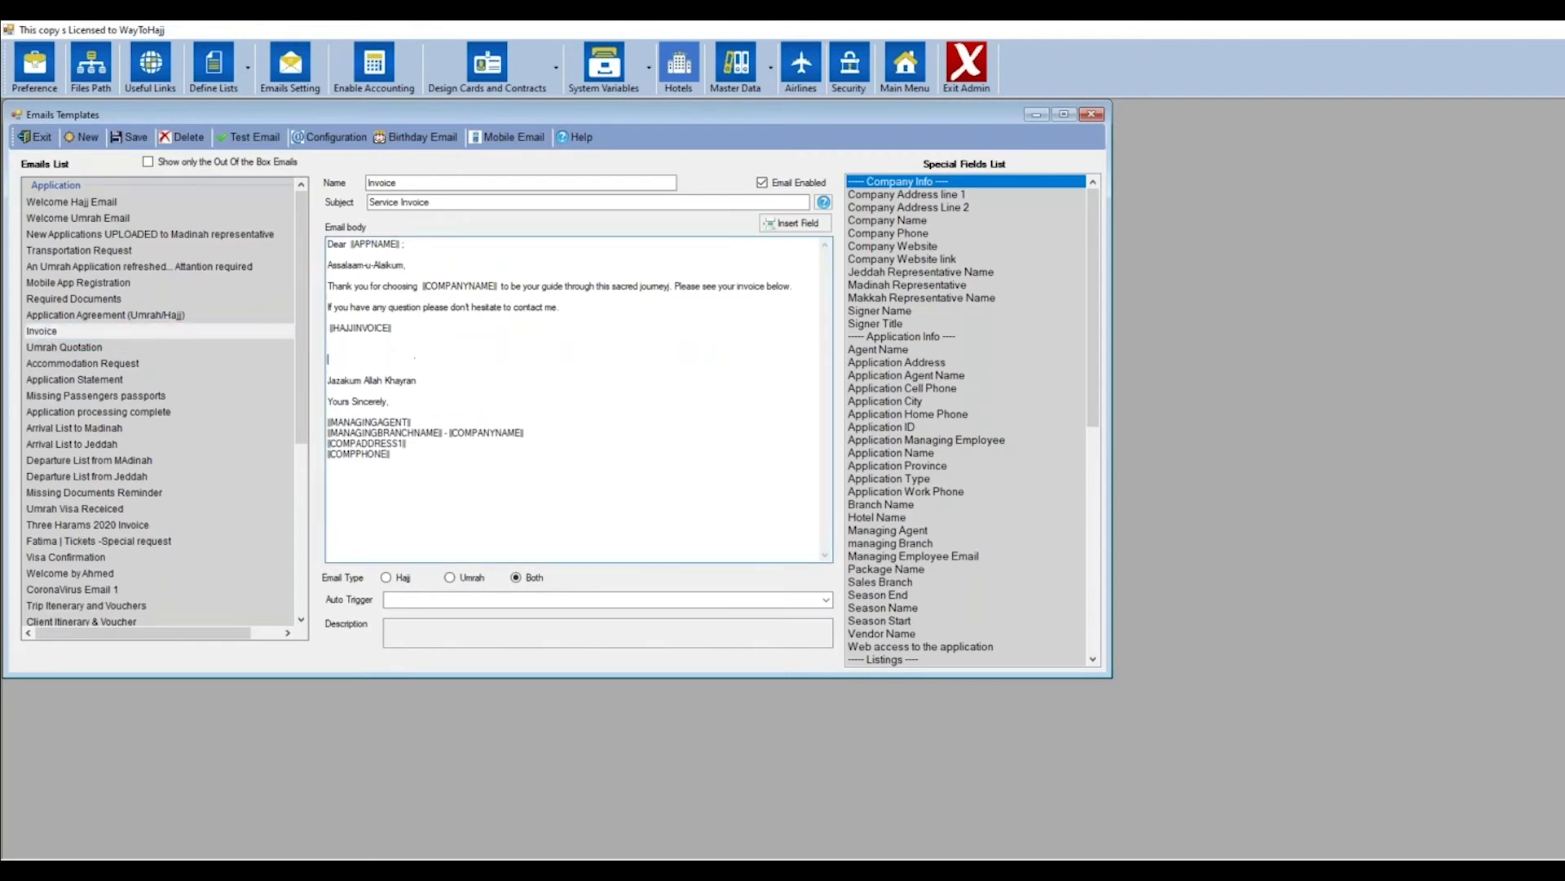
text(Basic )
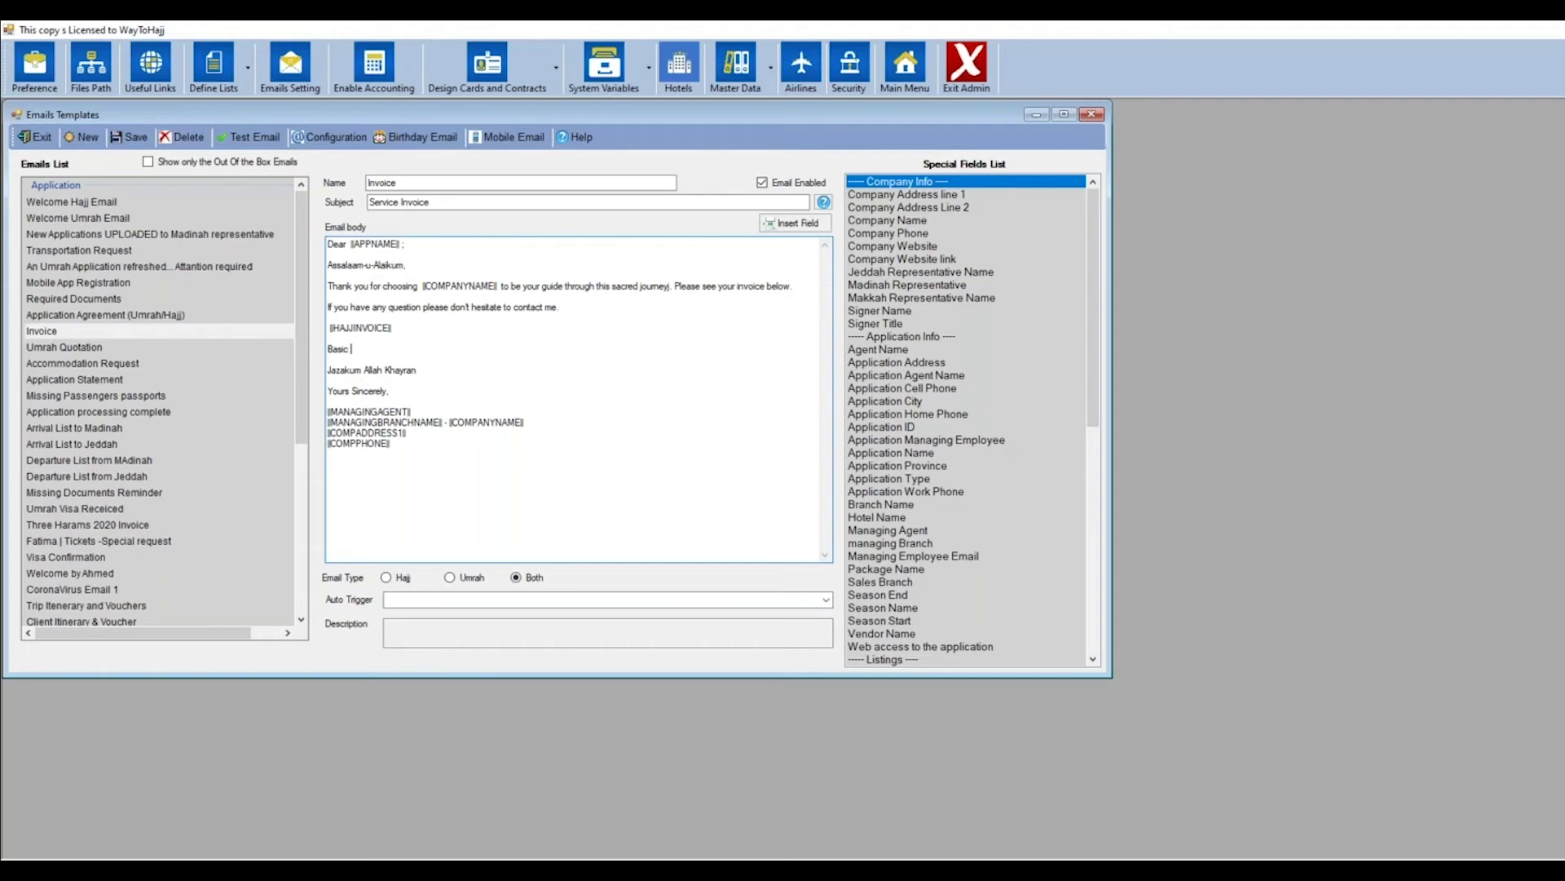
text(Terms and conditions)
key(Return)
key(Return)
text(1- asdasdasd)
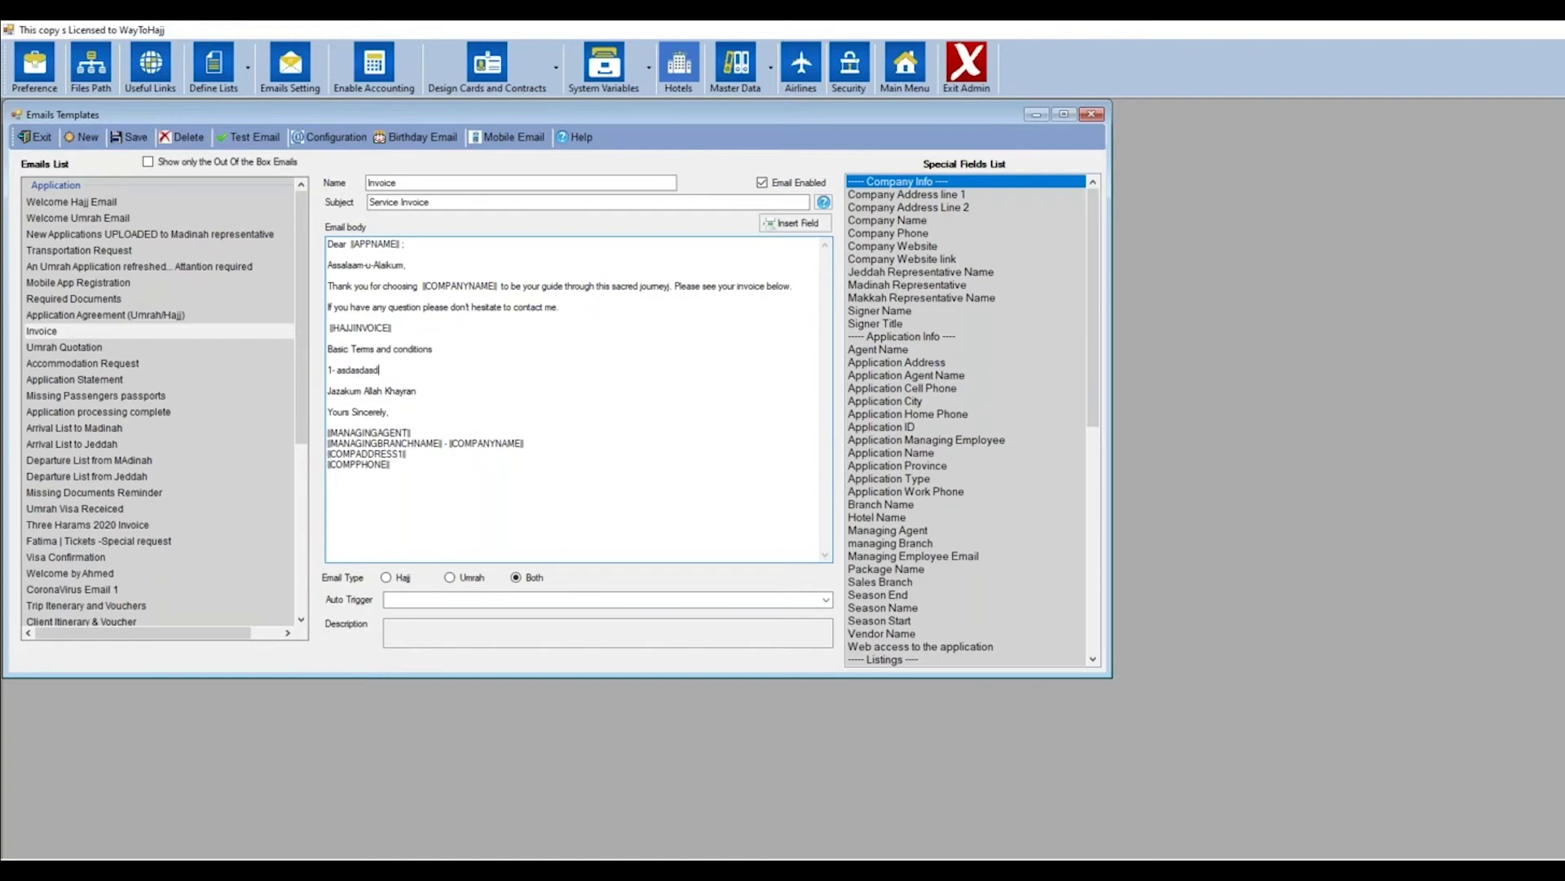
key(Return)
text(2- asdasd)
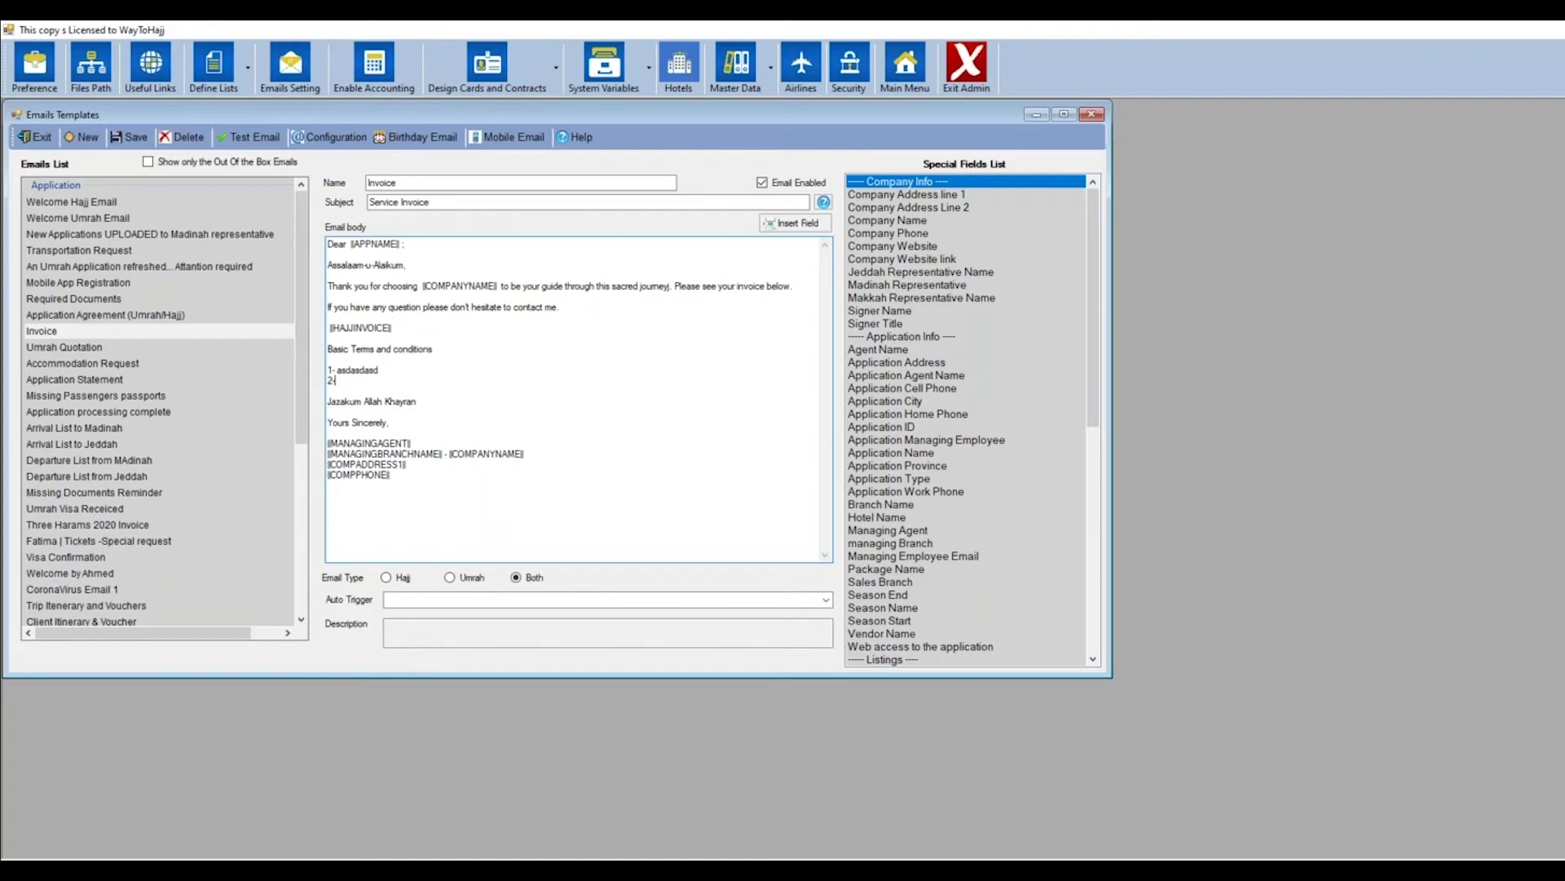
key(Return)
key(Return)
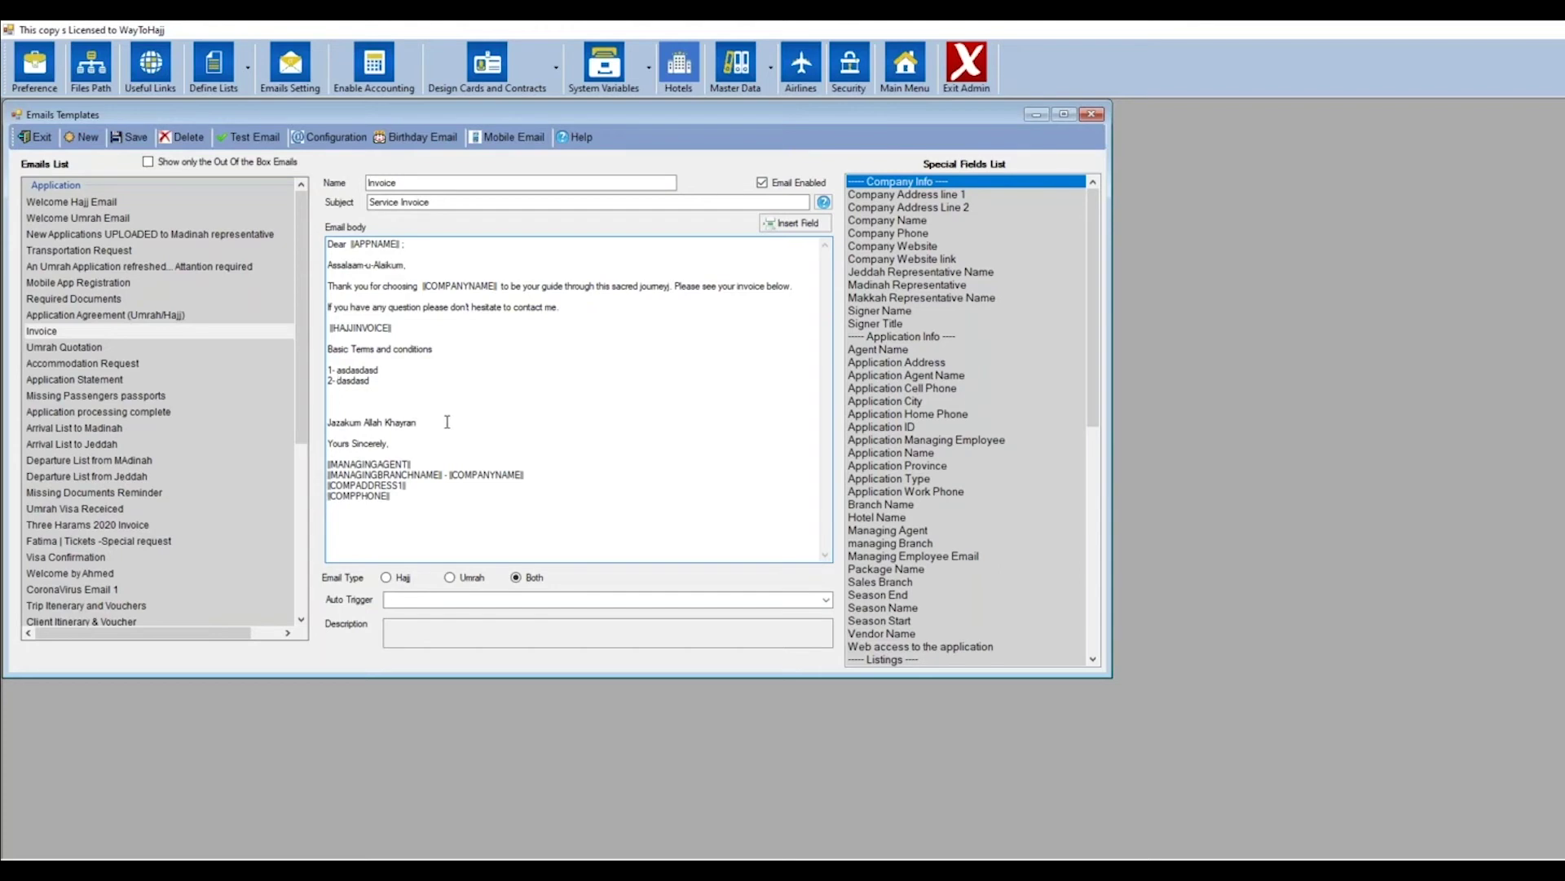
Save the Invoice template and wrap the 'Basic Terms and conditions' heading in <strong> tags
click(125, 145)
click(328, 349)
text(<strong>)
click(495, 346)
text(</strong>)
Delete the terms heading and both numbered lines, then bring up the emails help video
drag(379, 383, 320, 341)
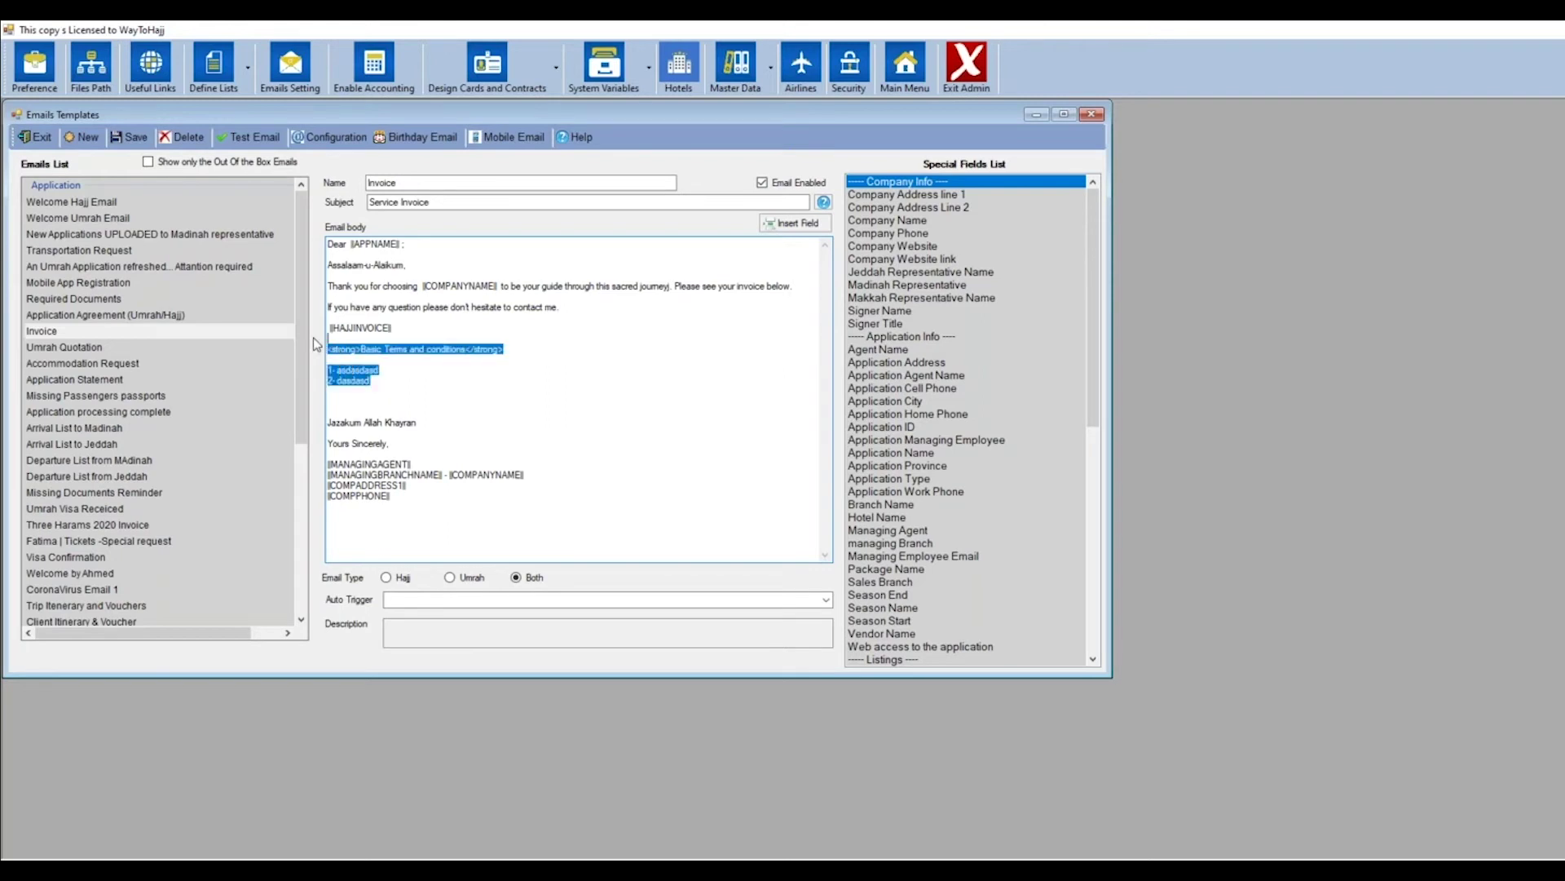
key(Delete)
key(Delete)
key(Delete)
key(Delete)
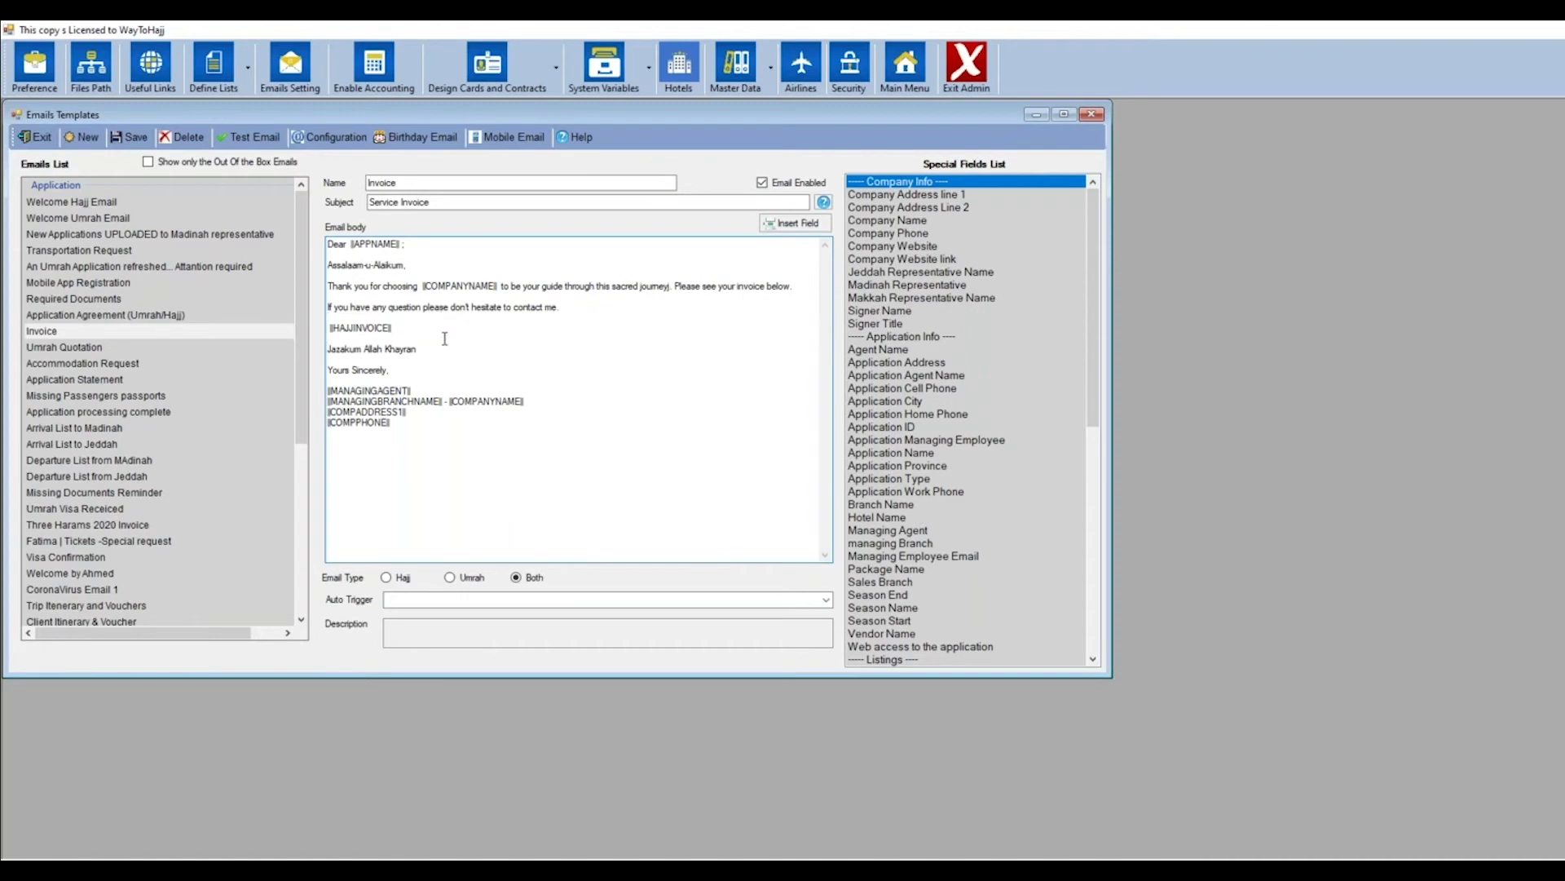
click(575, 139)
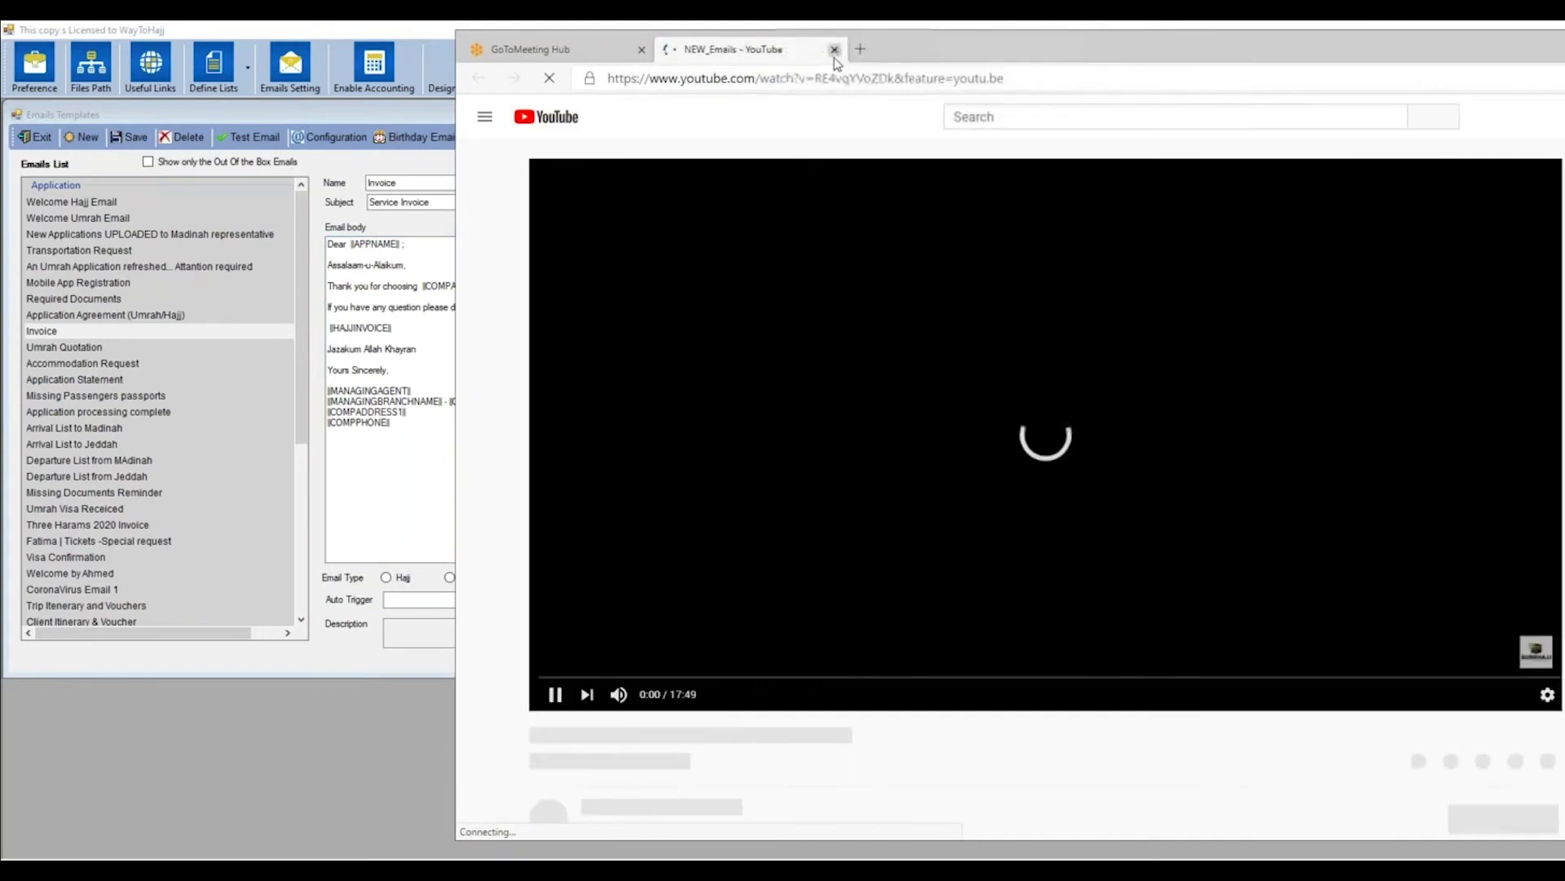
Mute the NEW_Emails help video, close it, and minimize the browser
click(611, 694)
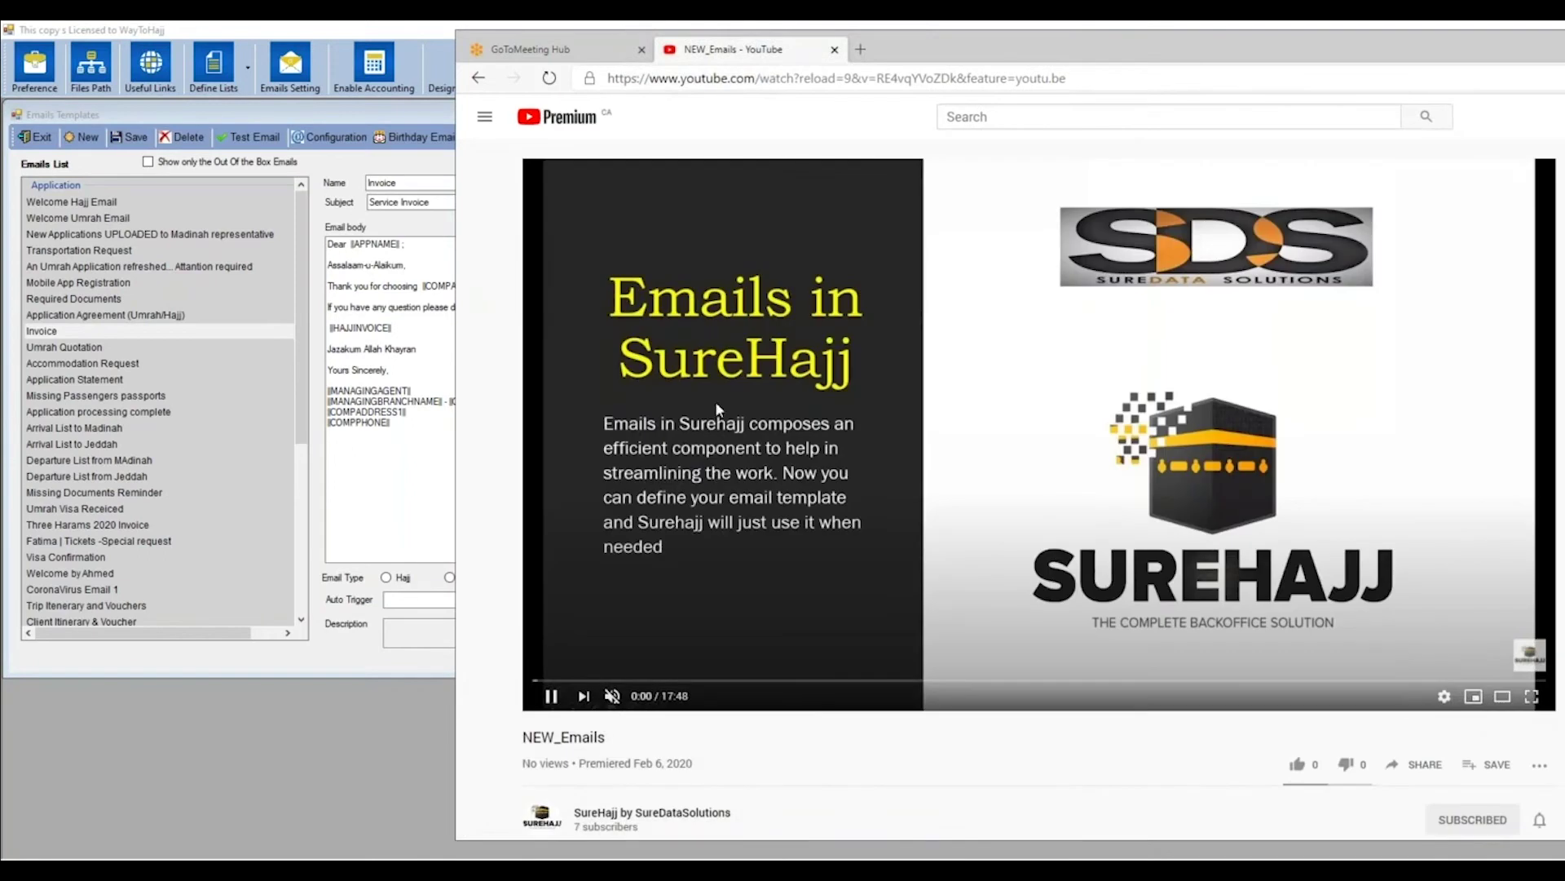
click(835, 51)
drag(1521, 61, 1520, 563)
click(1520, 560)
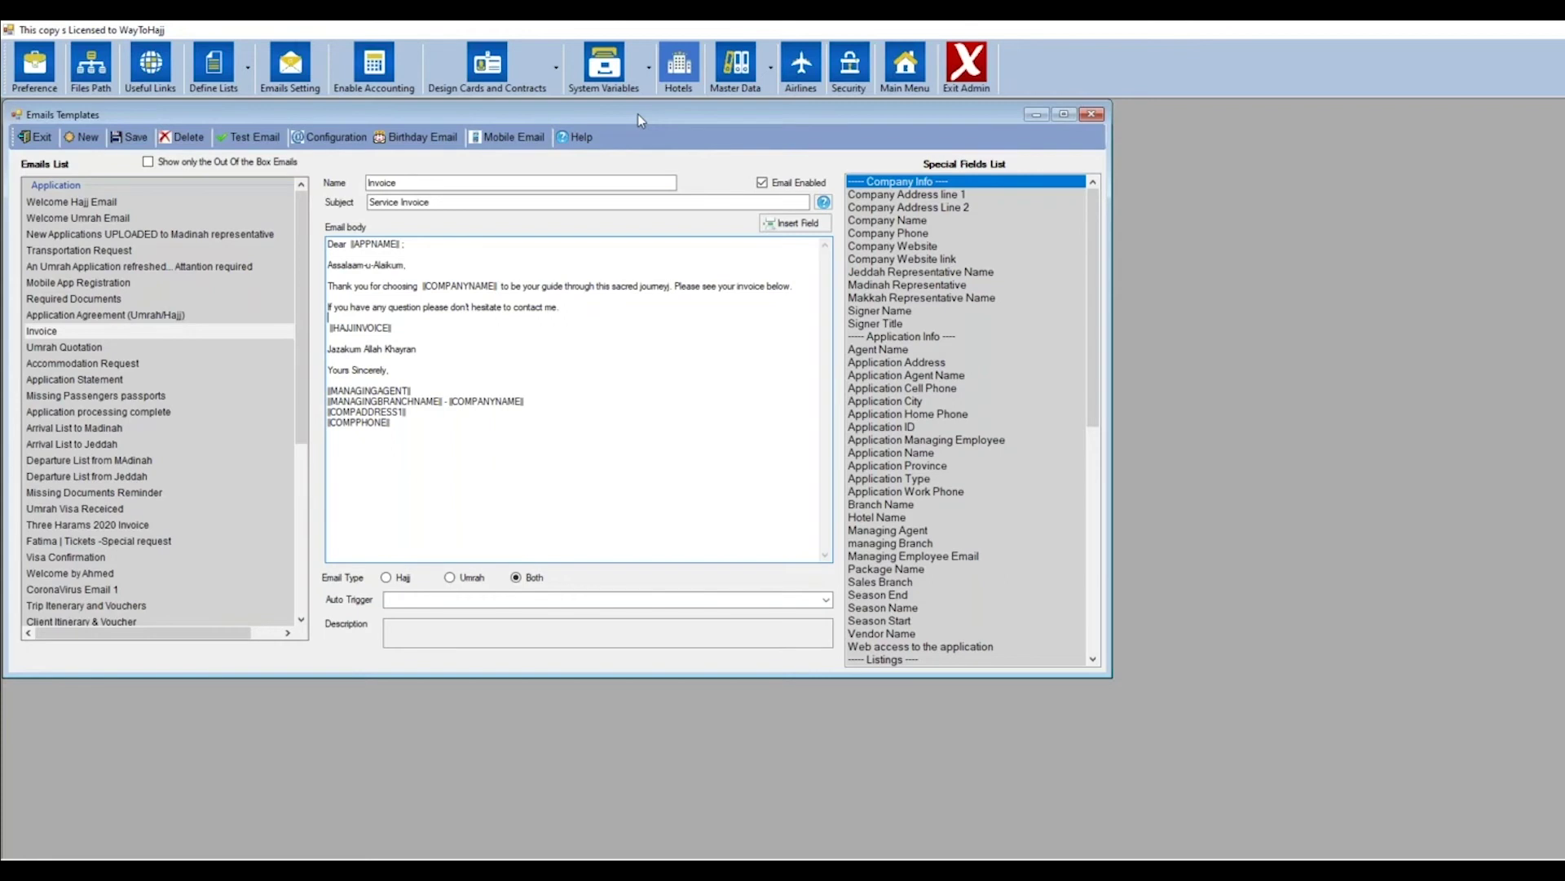
Exit the Emails Templates window
click(36, 136)
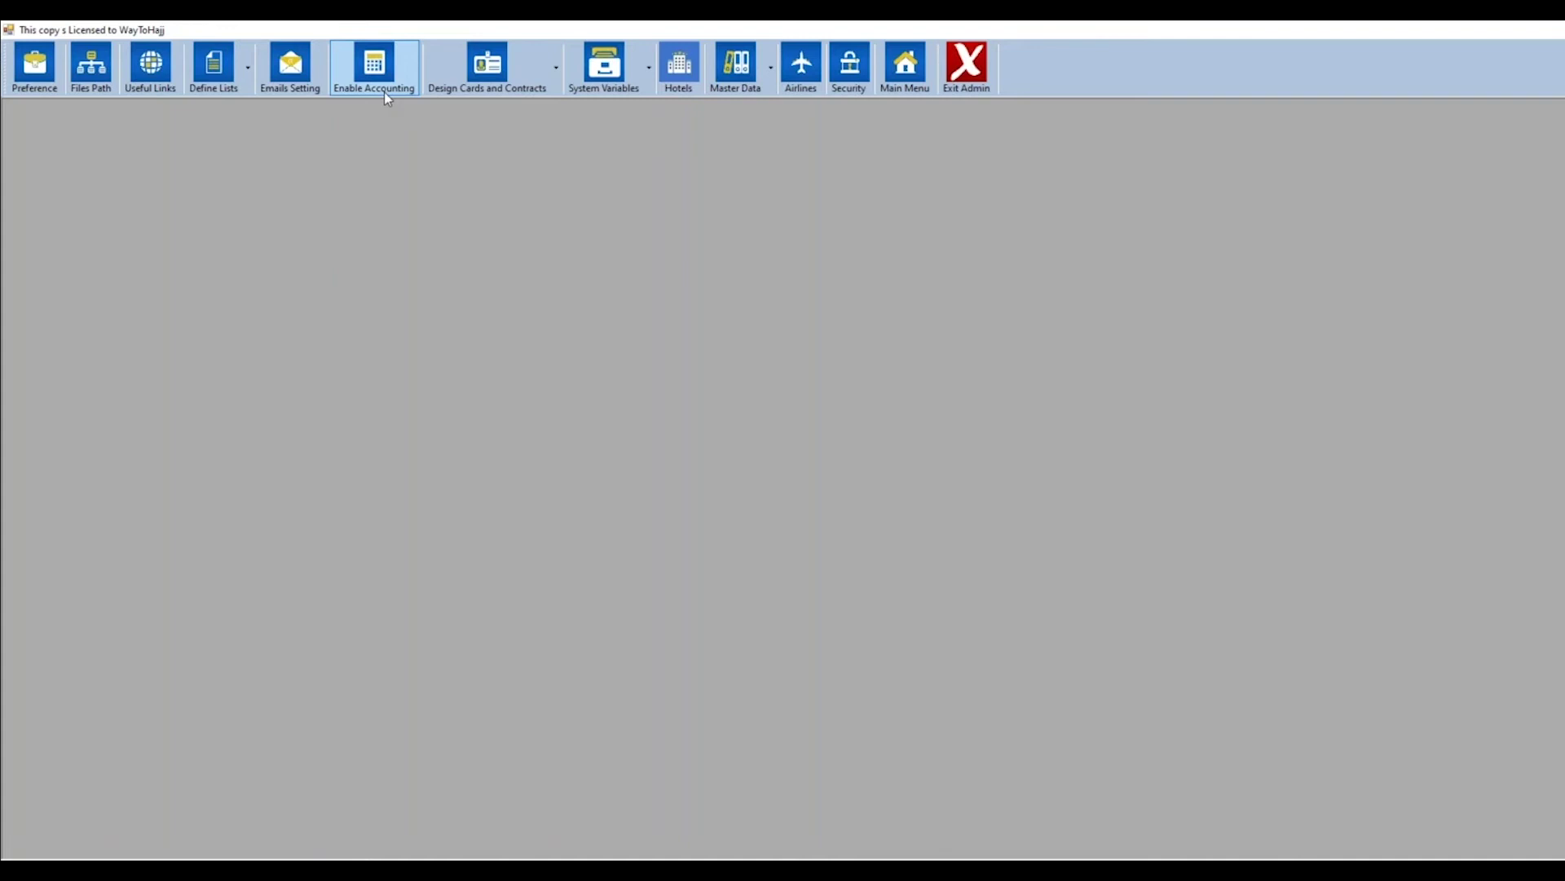
In Enable Accounting, show the Step 2 Expenses list linking expense items to cost items
click(386, 93)
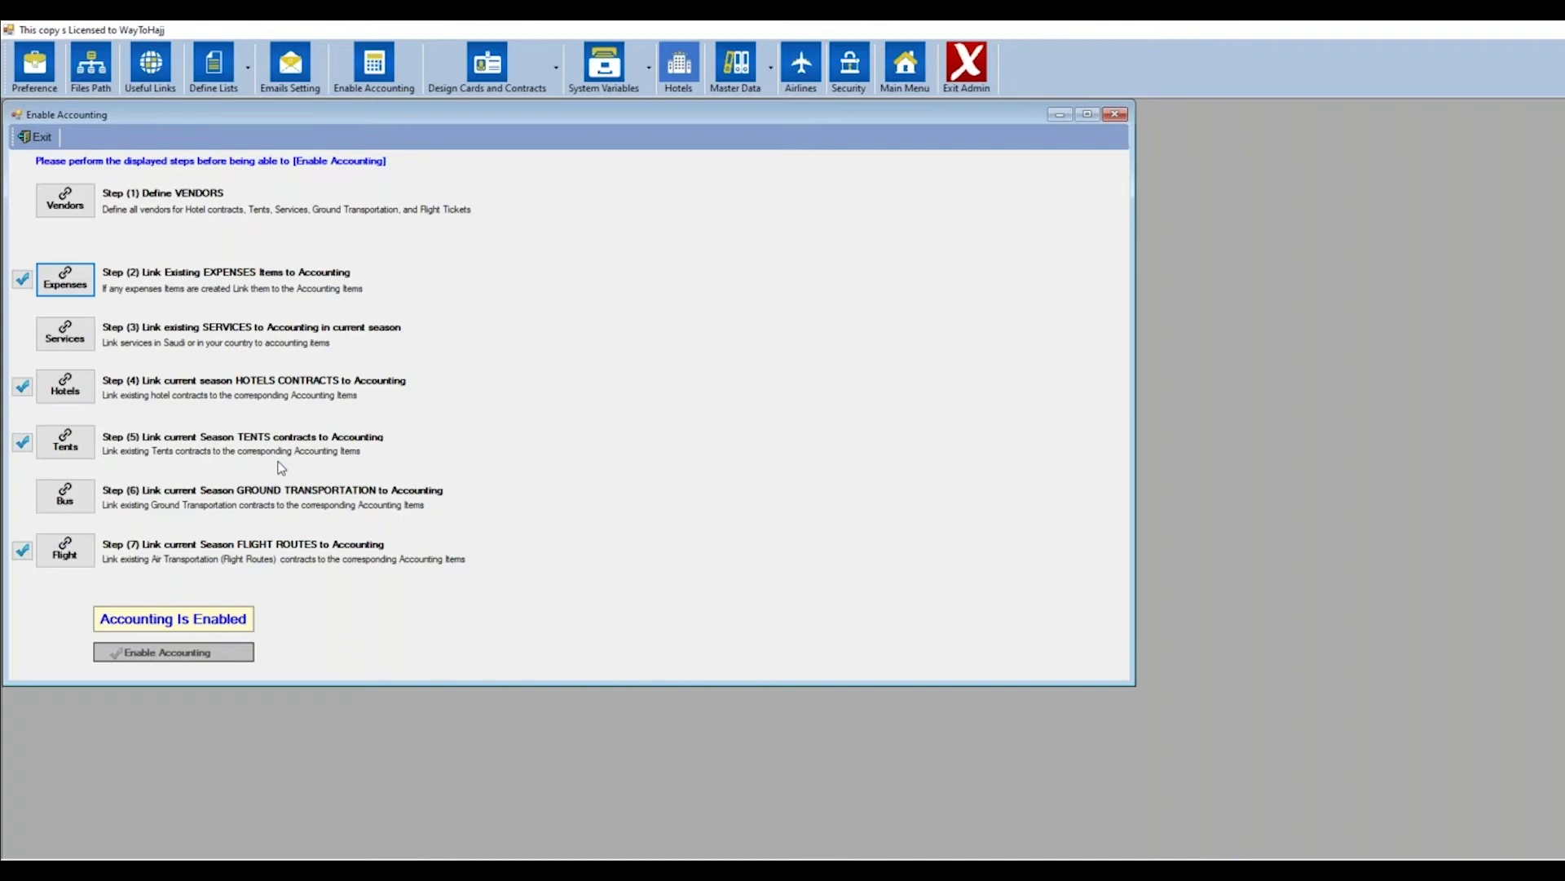
click(67, 269)
click(70, 287)
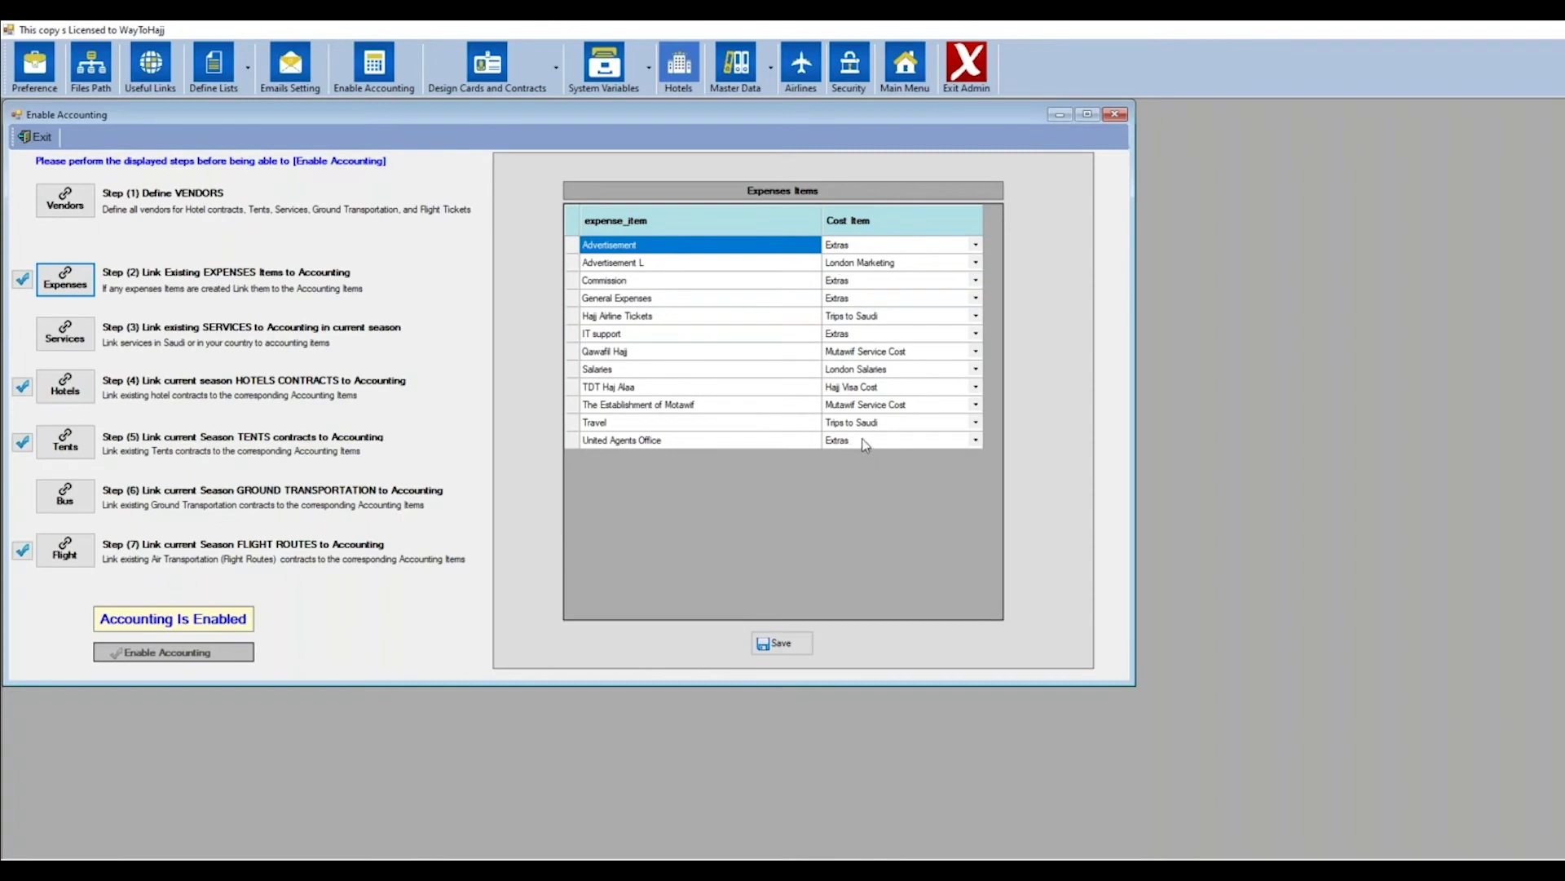
Set Sacrifice as West Canada Add On's cost item in the Services list, then show Vendors
click(55, 342)
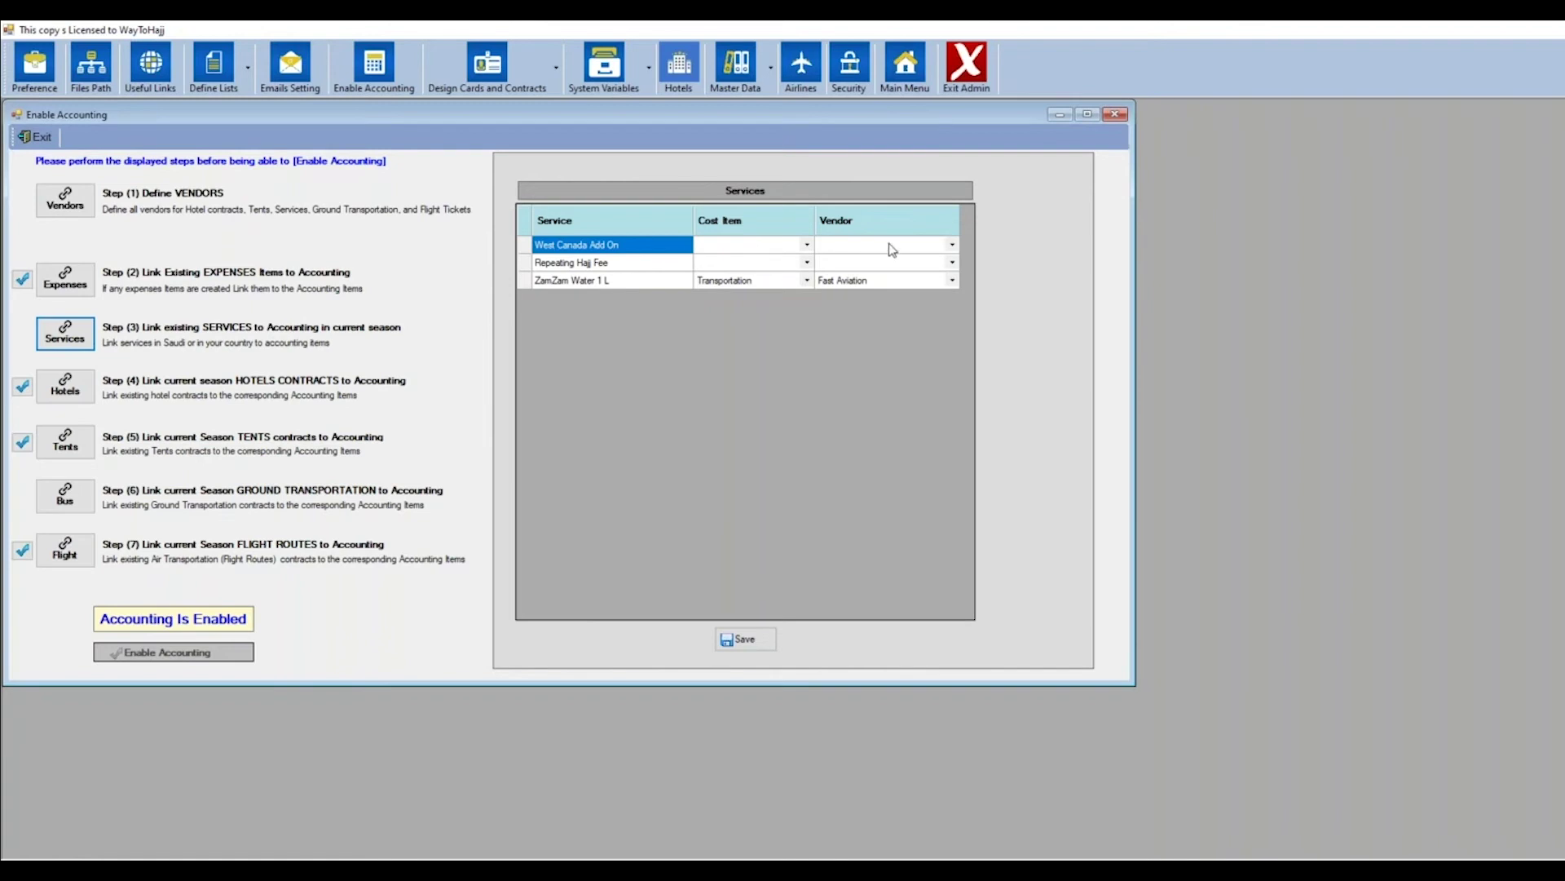
click(806, 247)
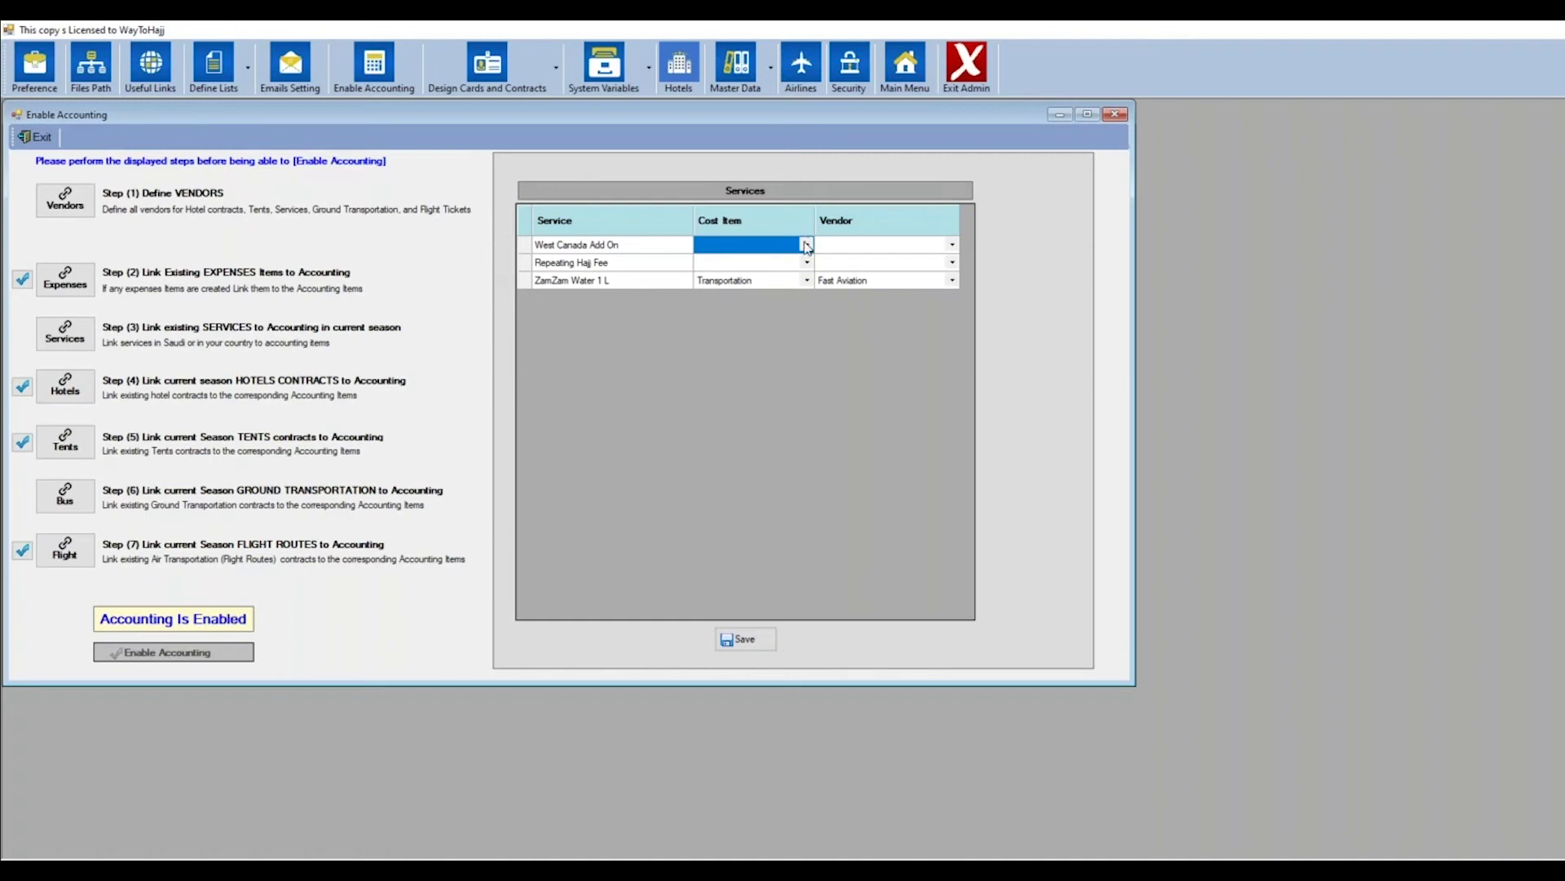
click(806, 245)
click(805, 245)
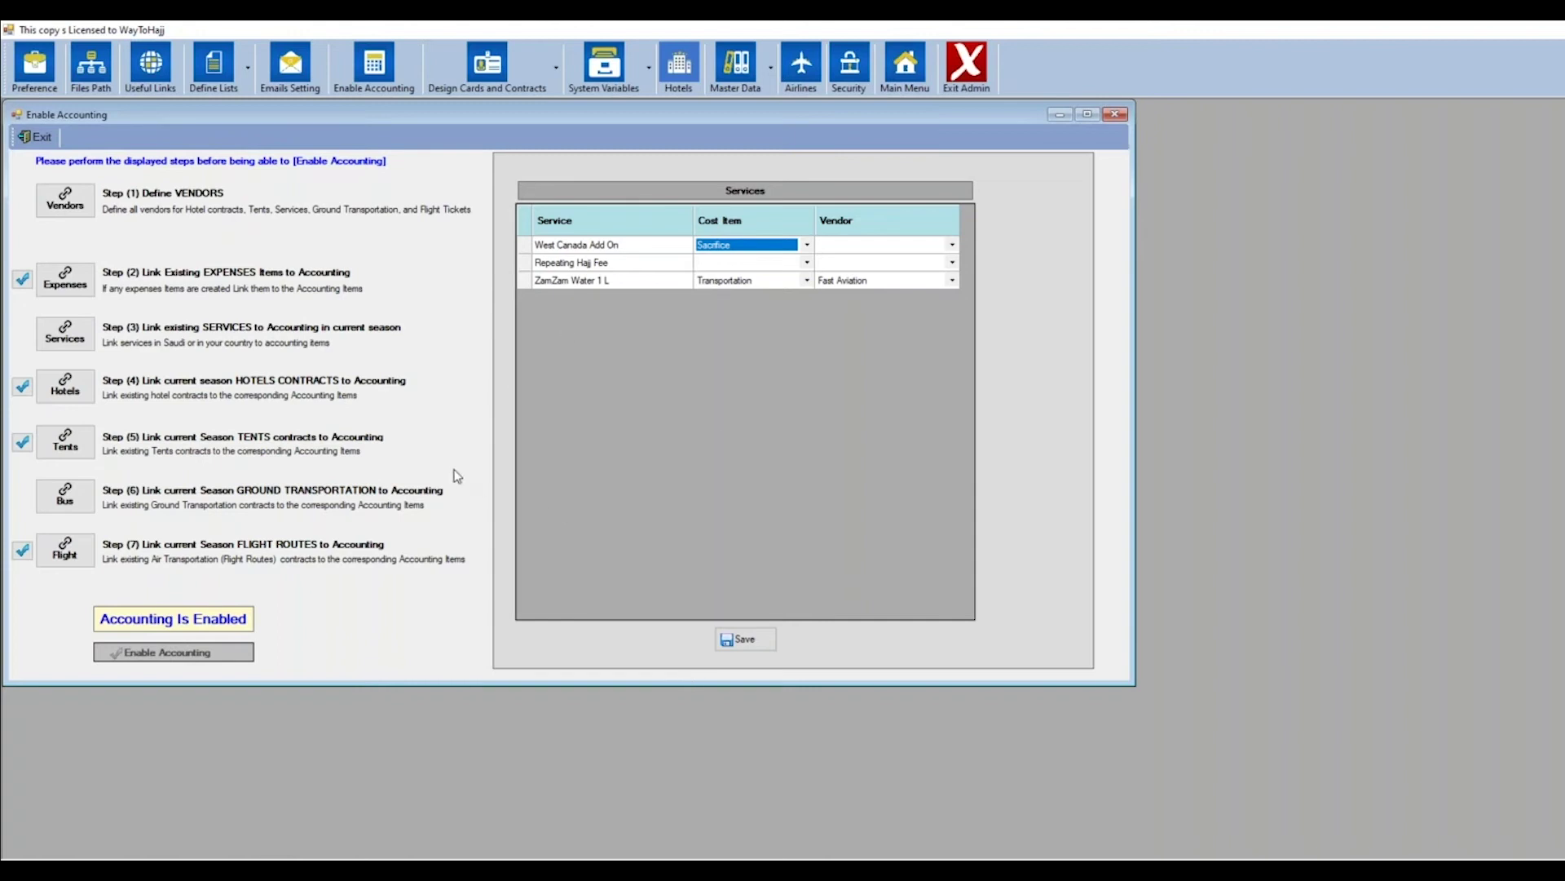
click(64, 199)
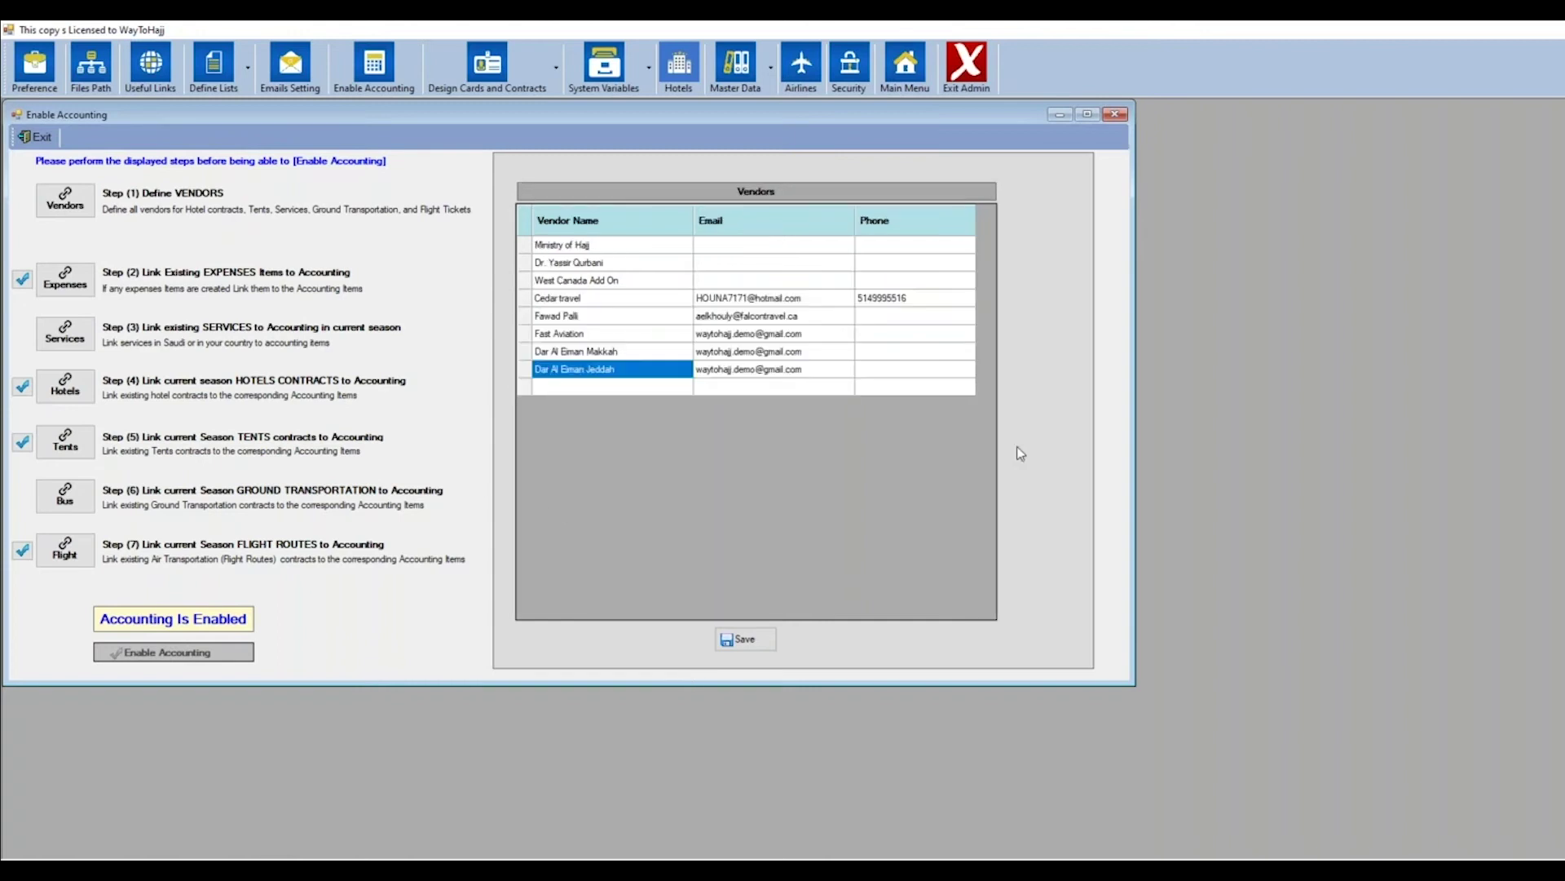
Add a vendor named Hilton with no email and save the Vendors list
click(72, 199)
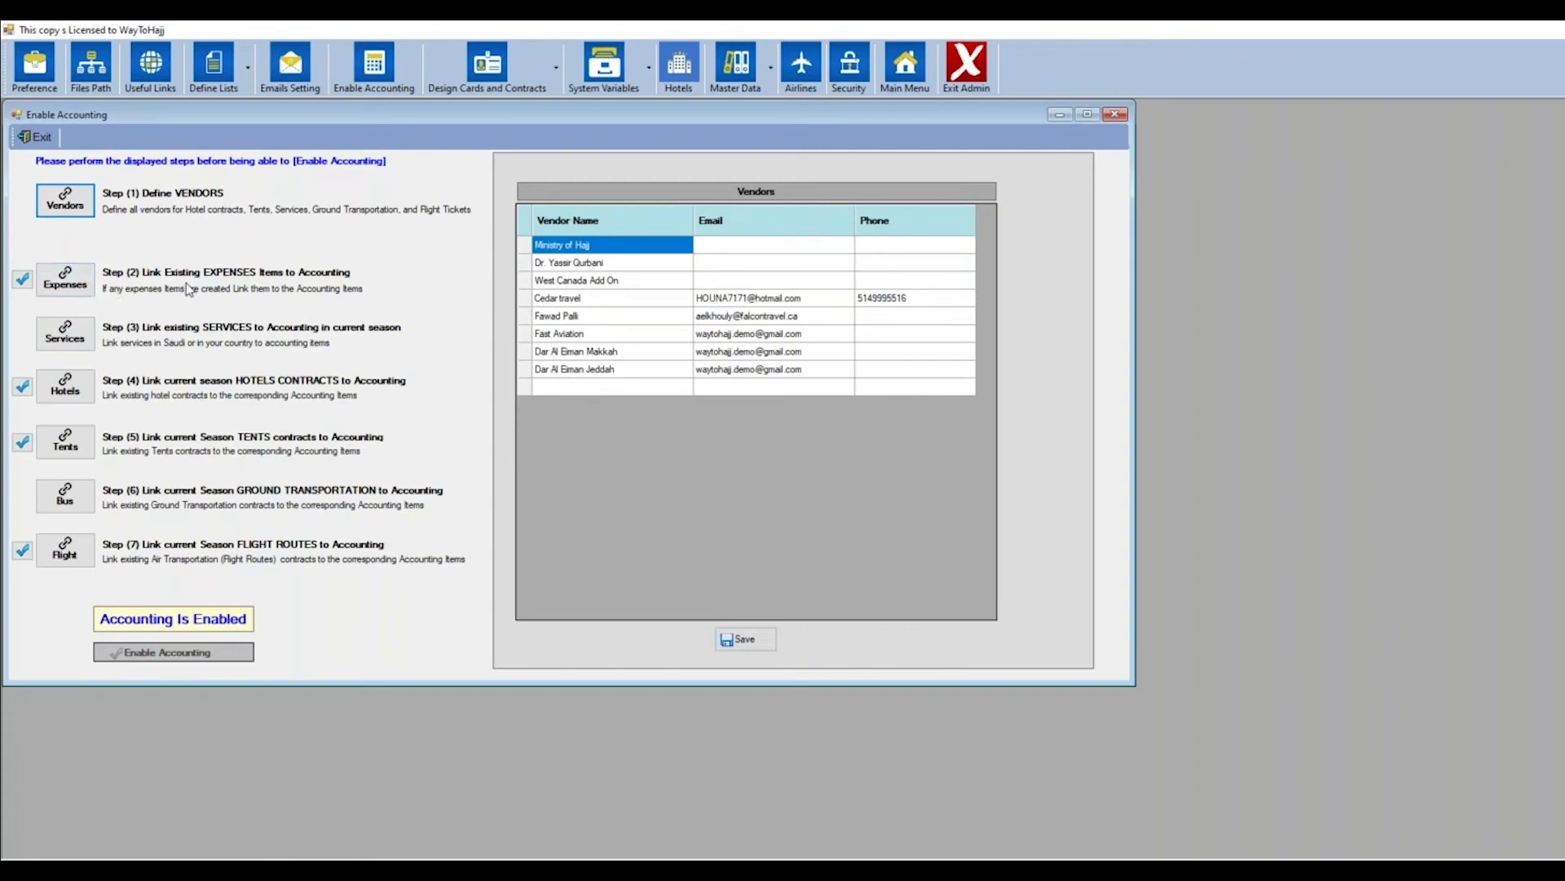
click(582, 386)
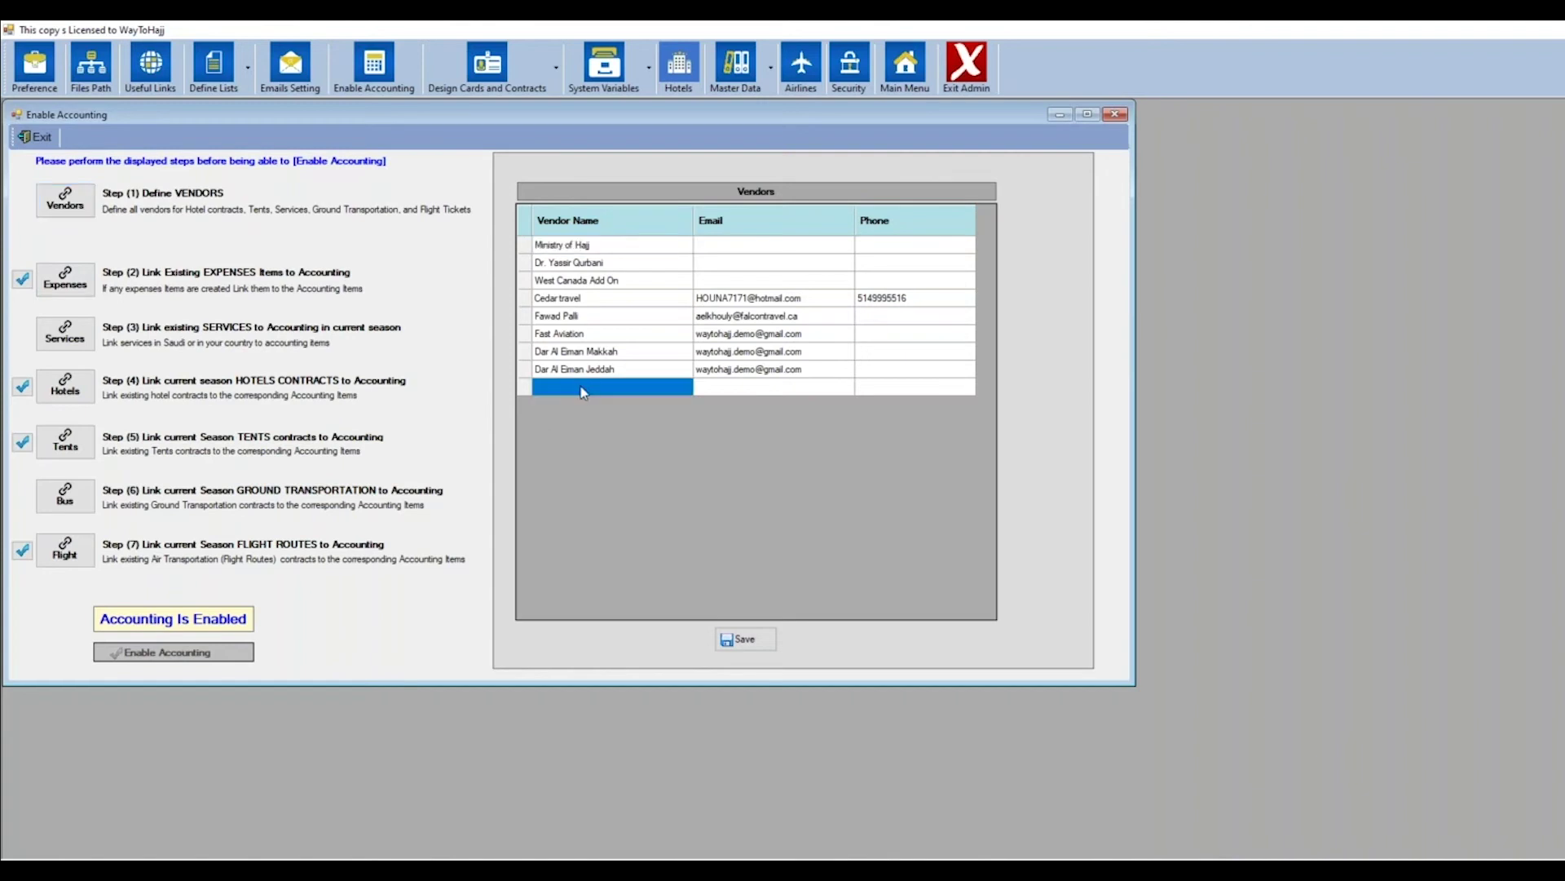
text(Hilton)
key(Tab)
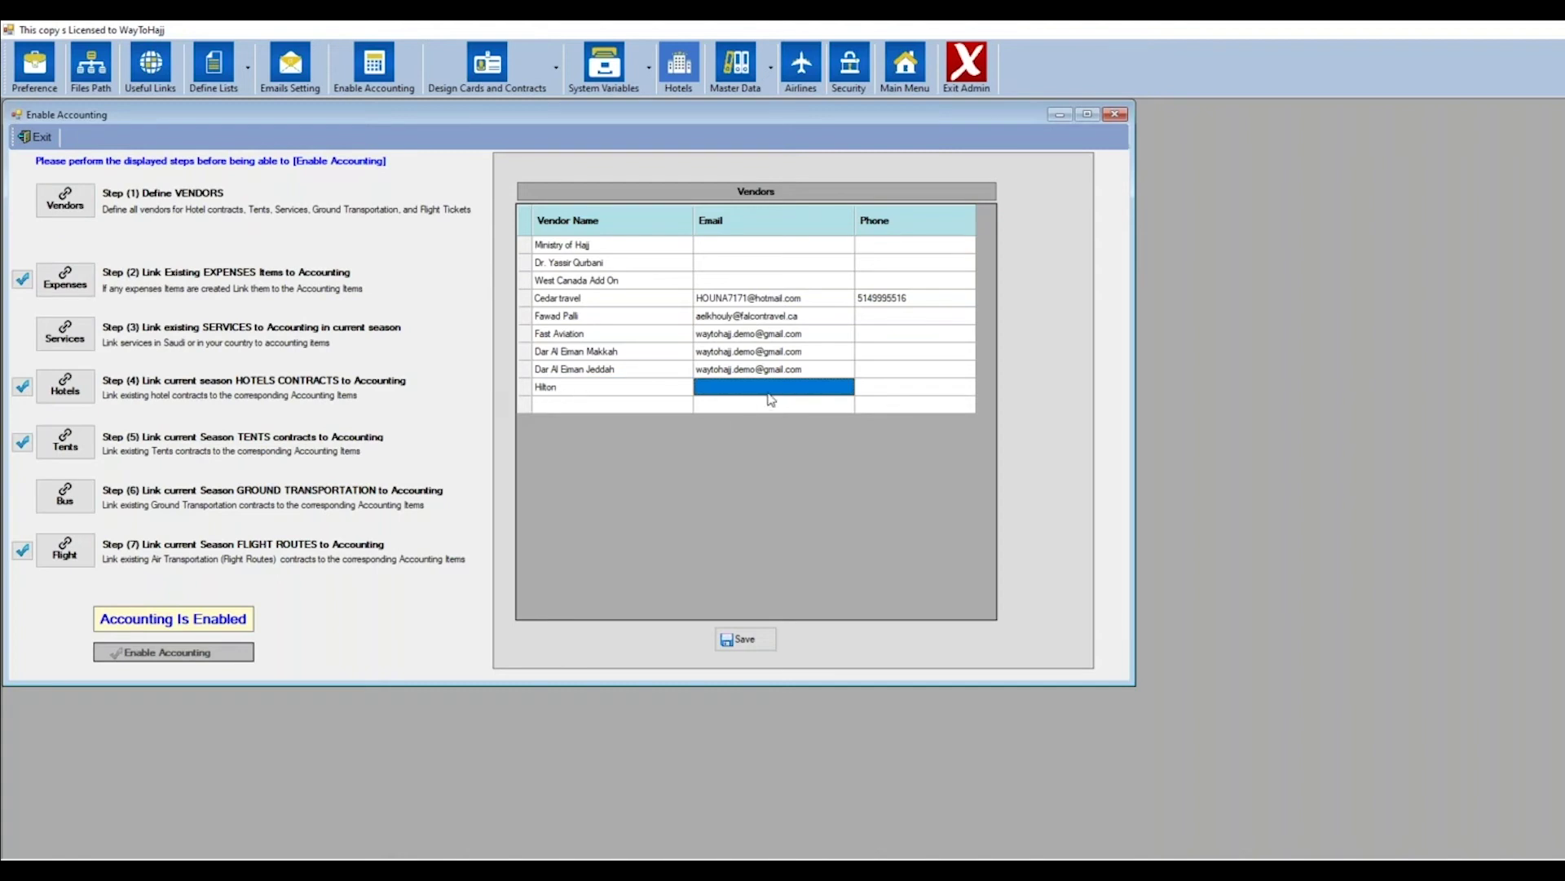
click(662, 405)
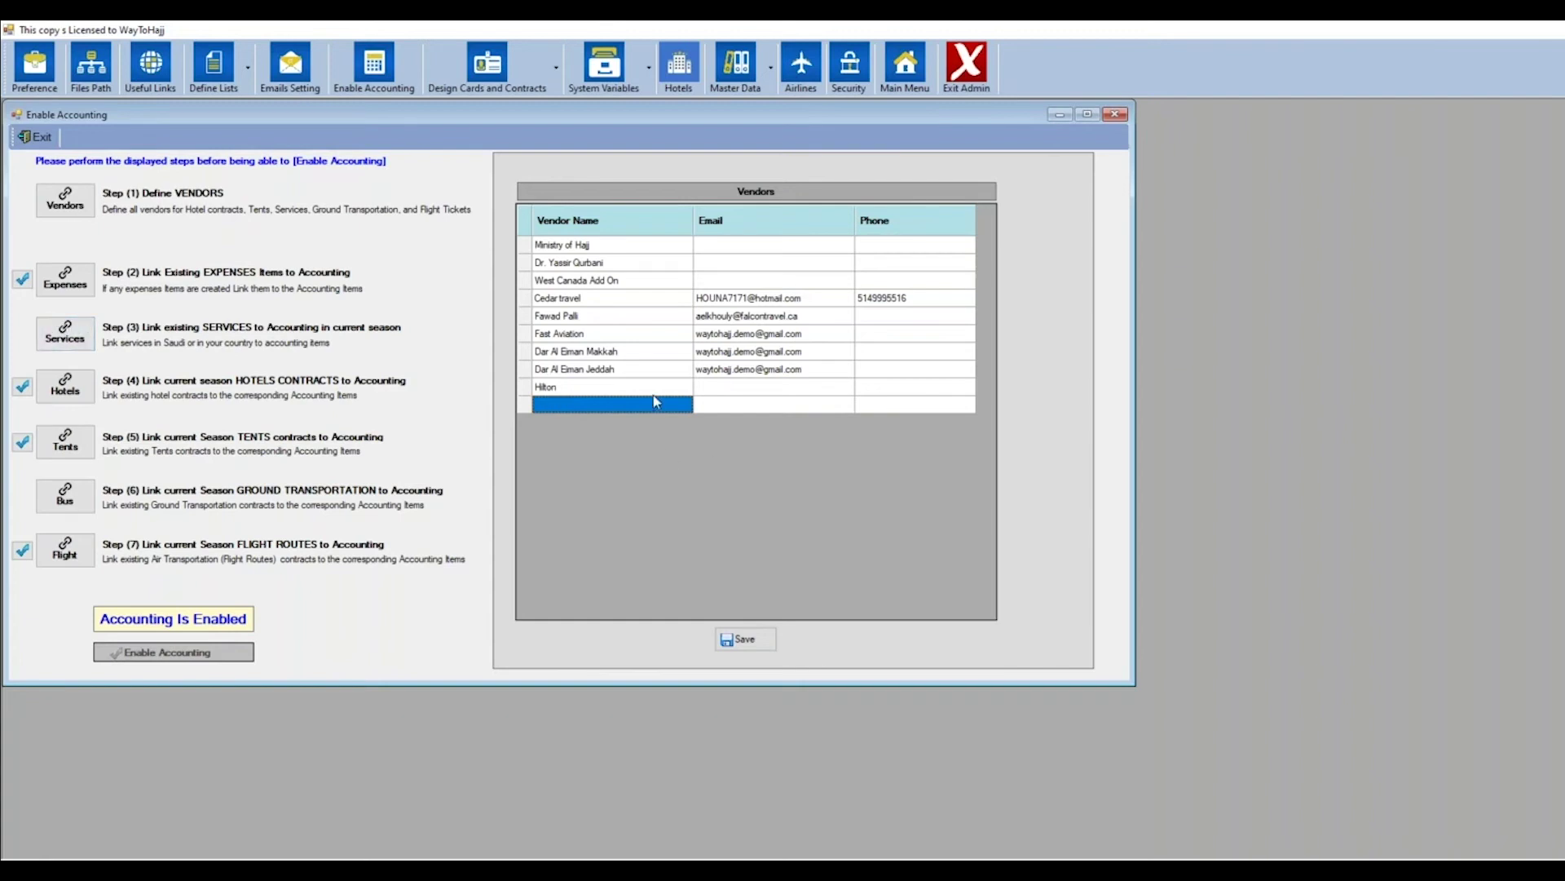
click(739, 638)
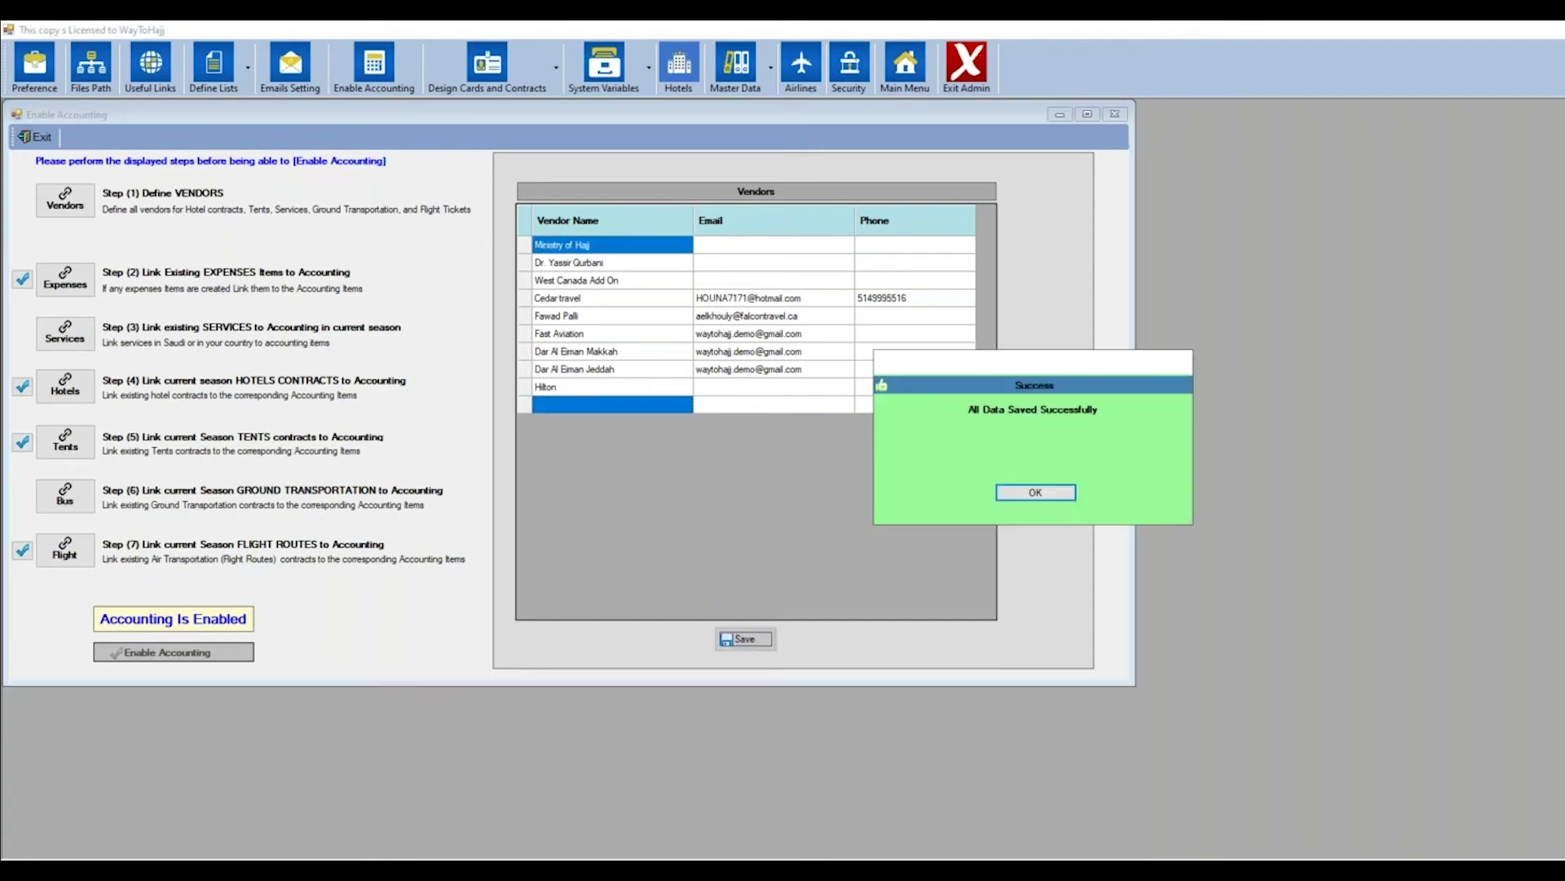
click(1034, 492)
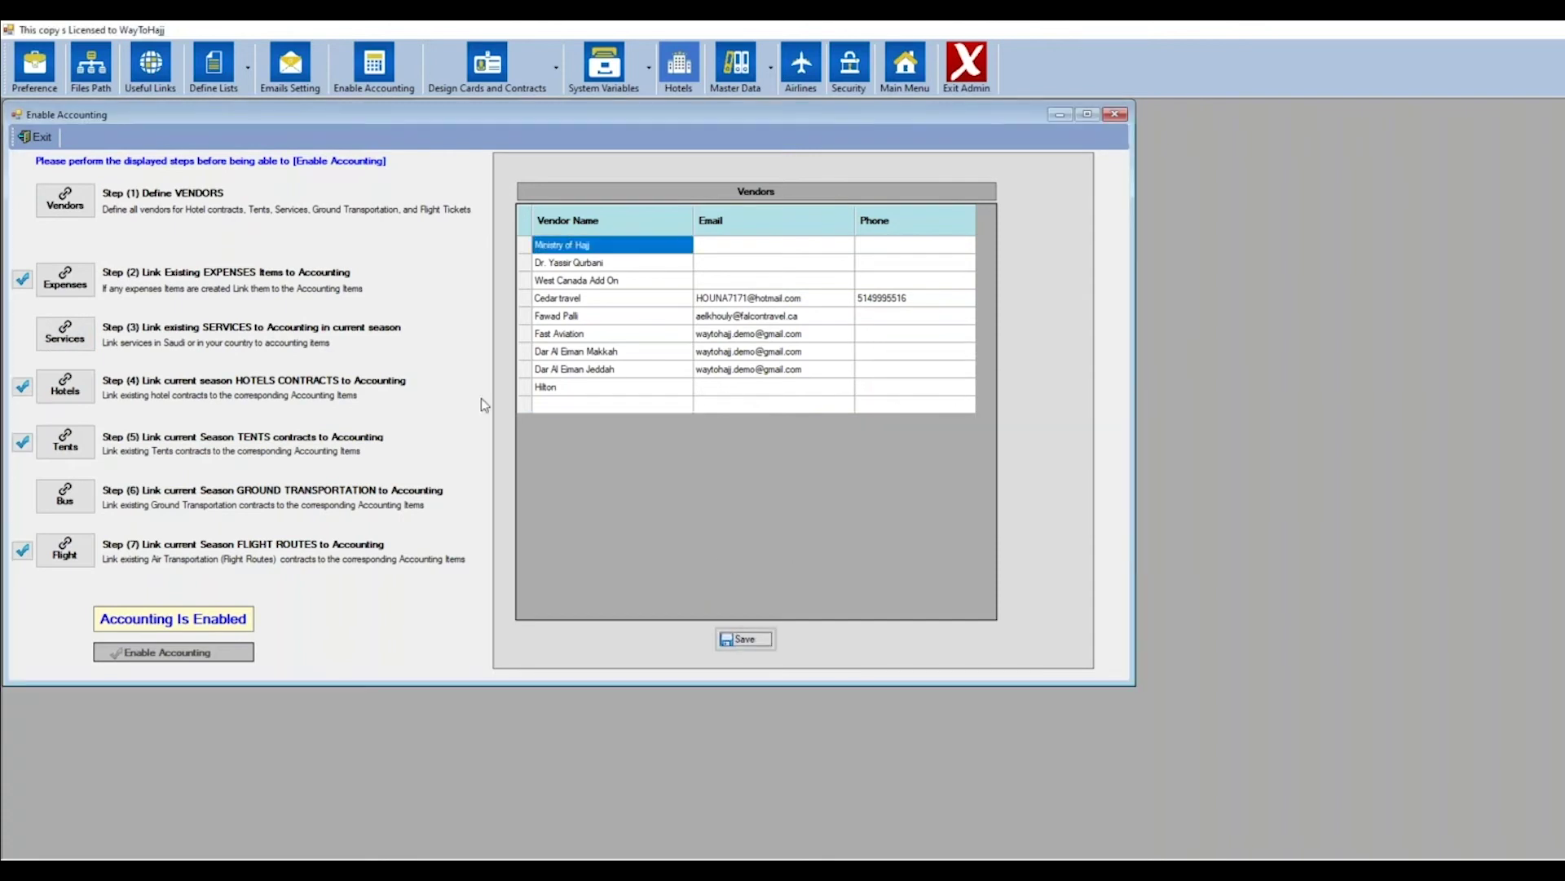
Give West Canada Add On the vendor Hilton and the cost item Sacrifice
click(69, 334)
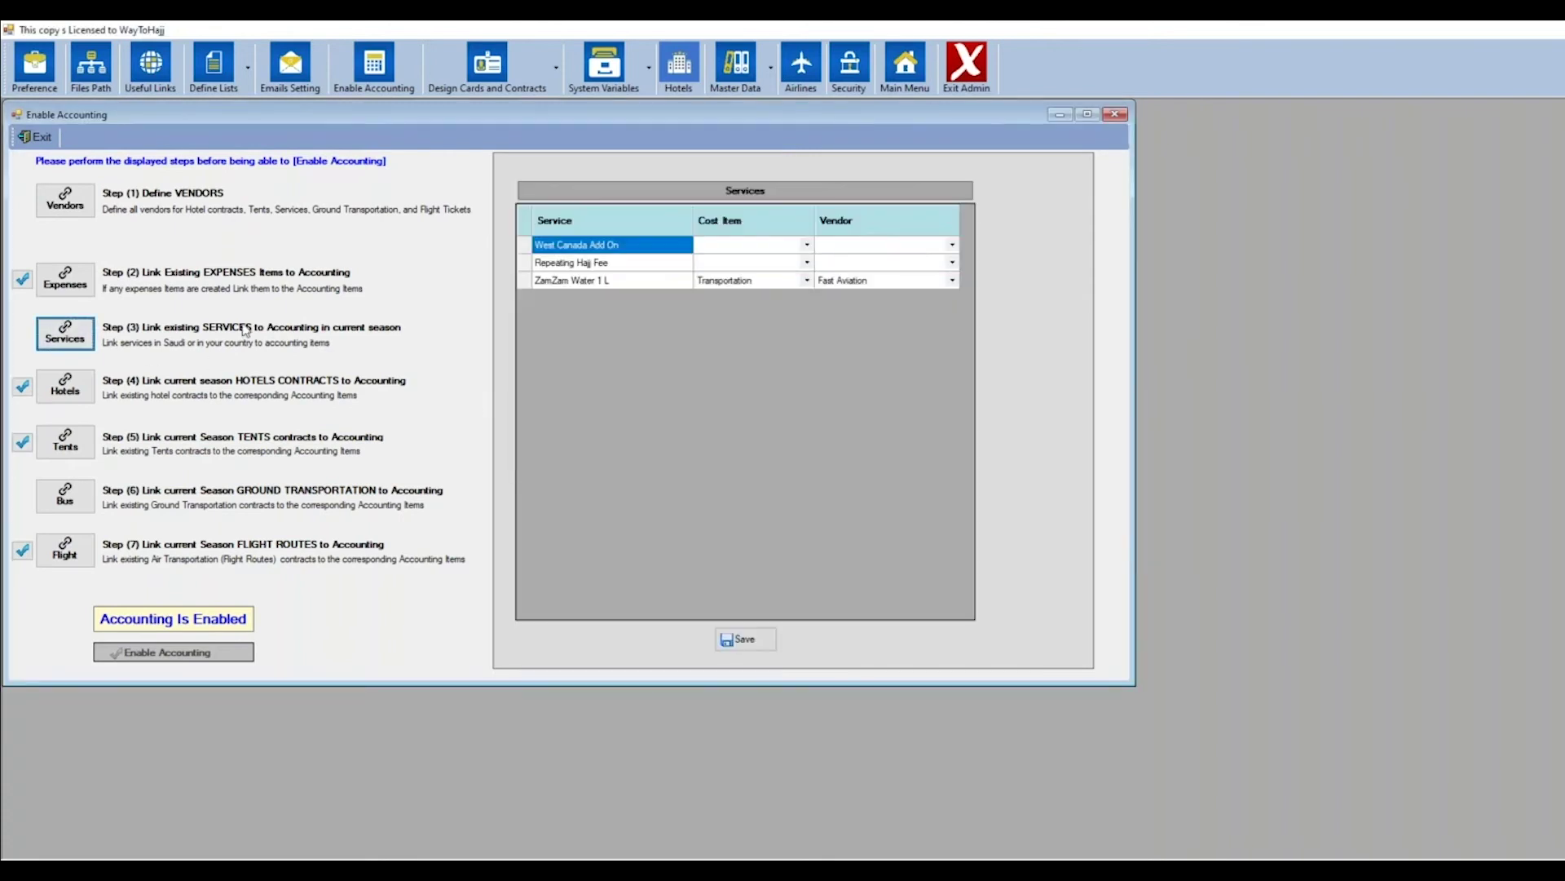
click(951, 246)
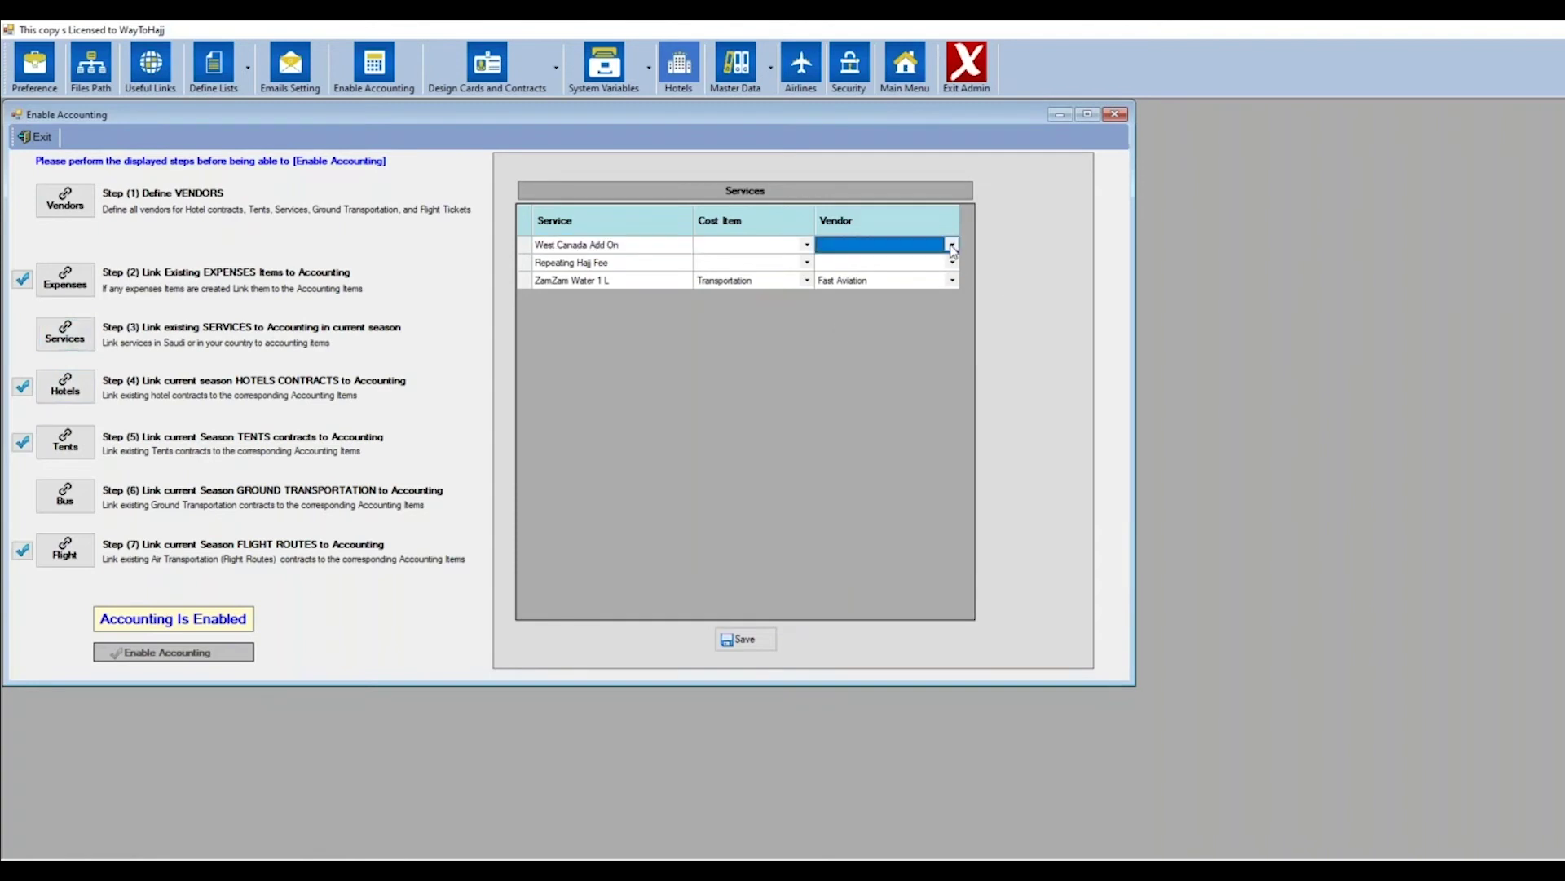
click(952, 246)
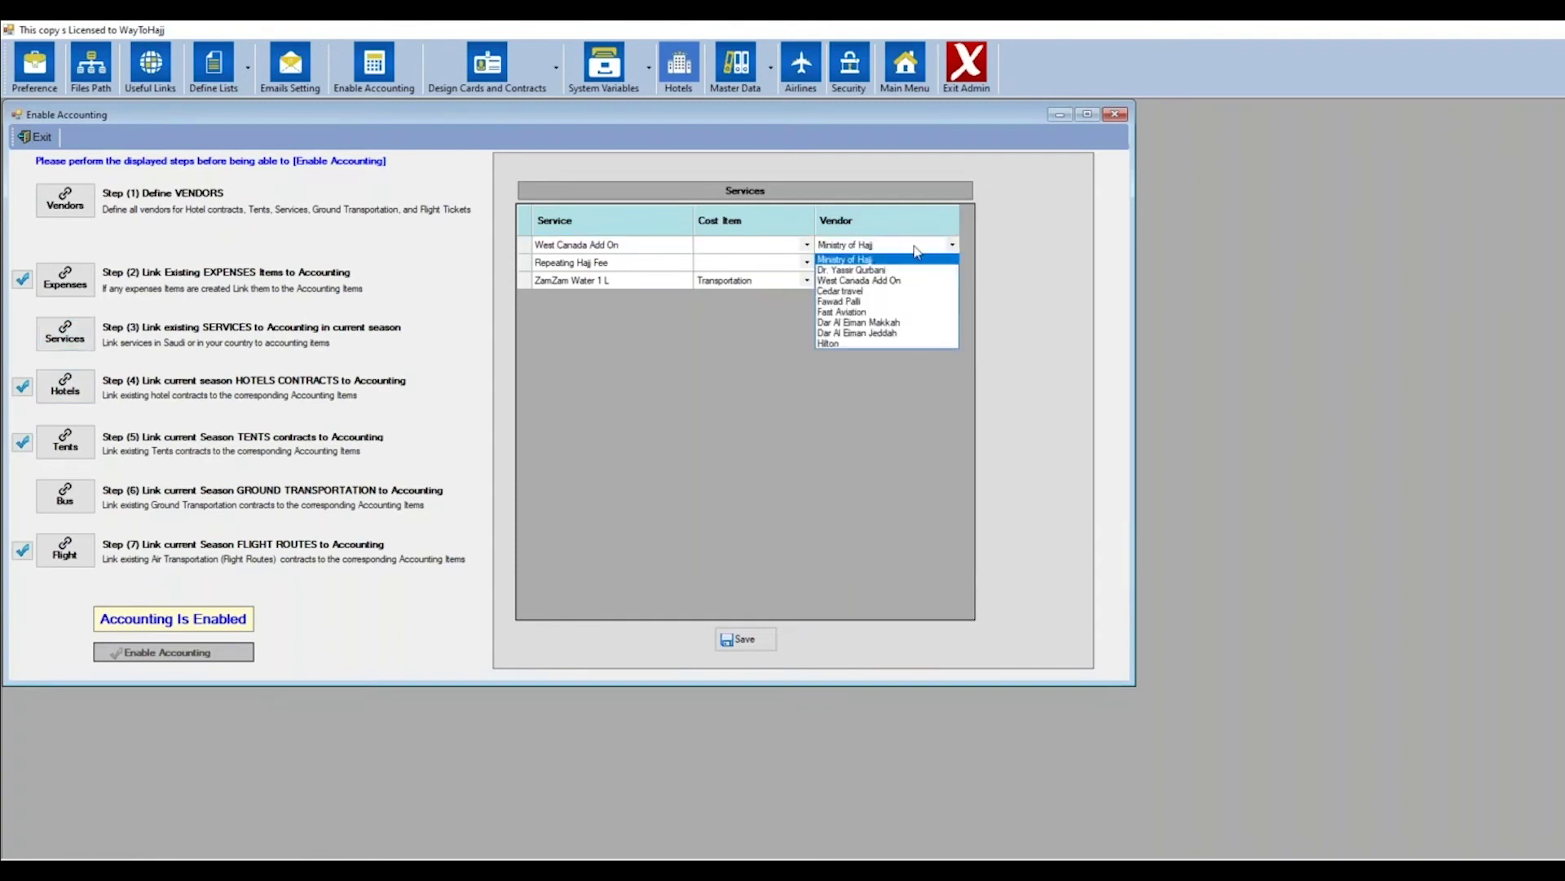
click(848, 344)
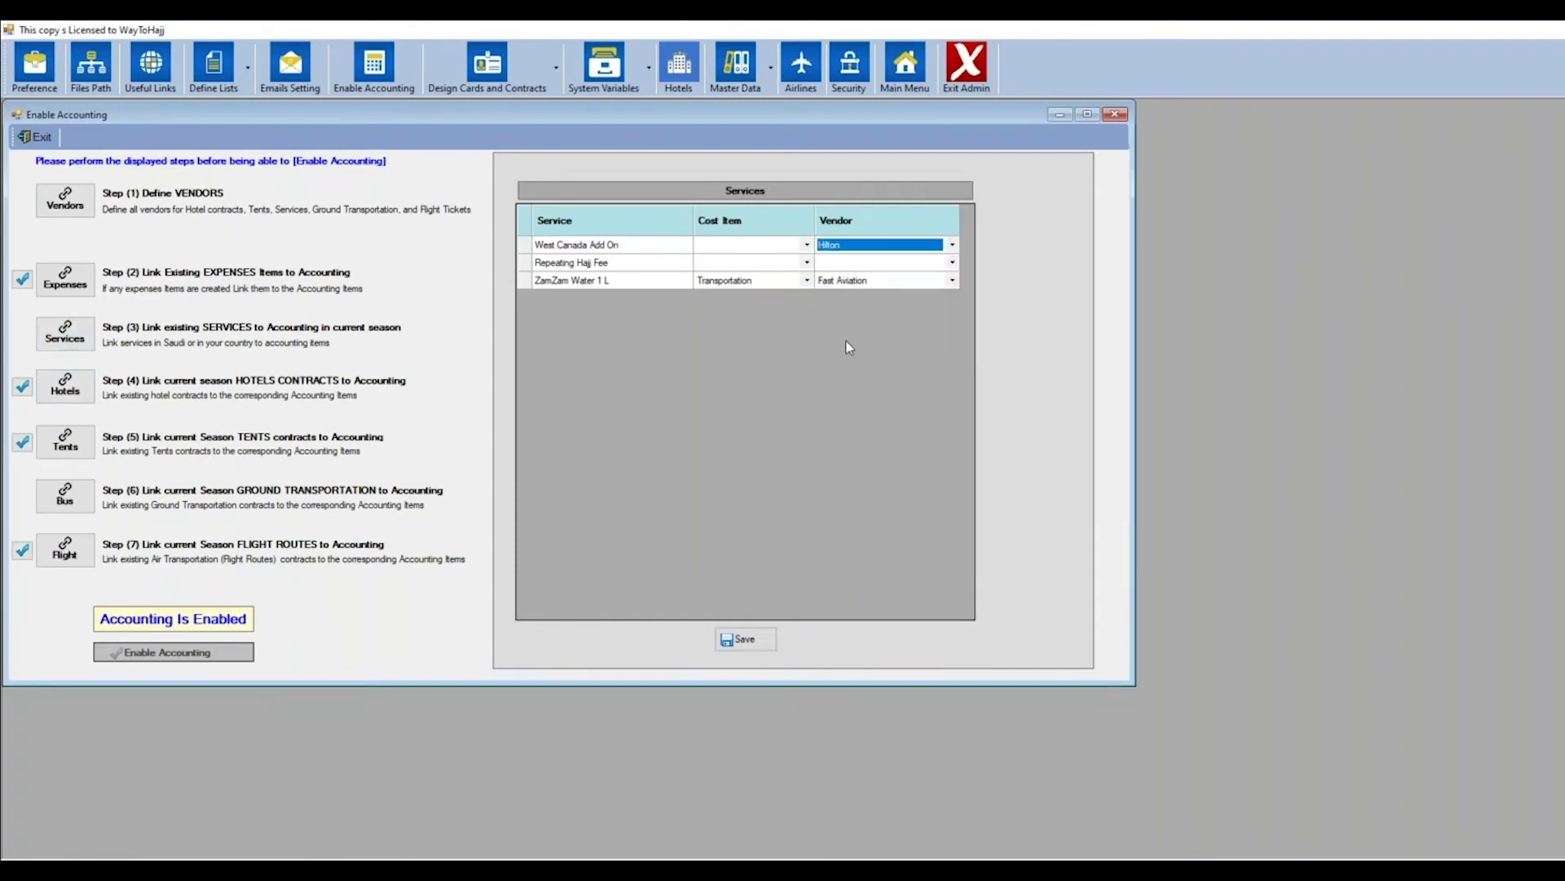
click(805, 247)
click(805, 247)
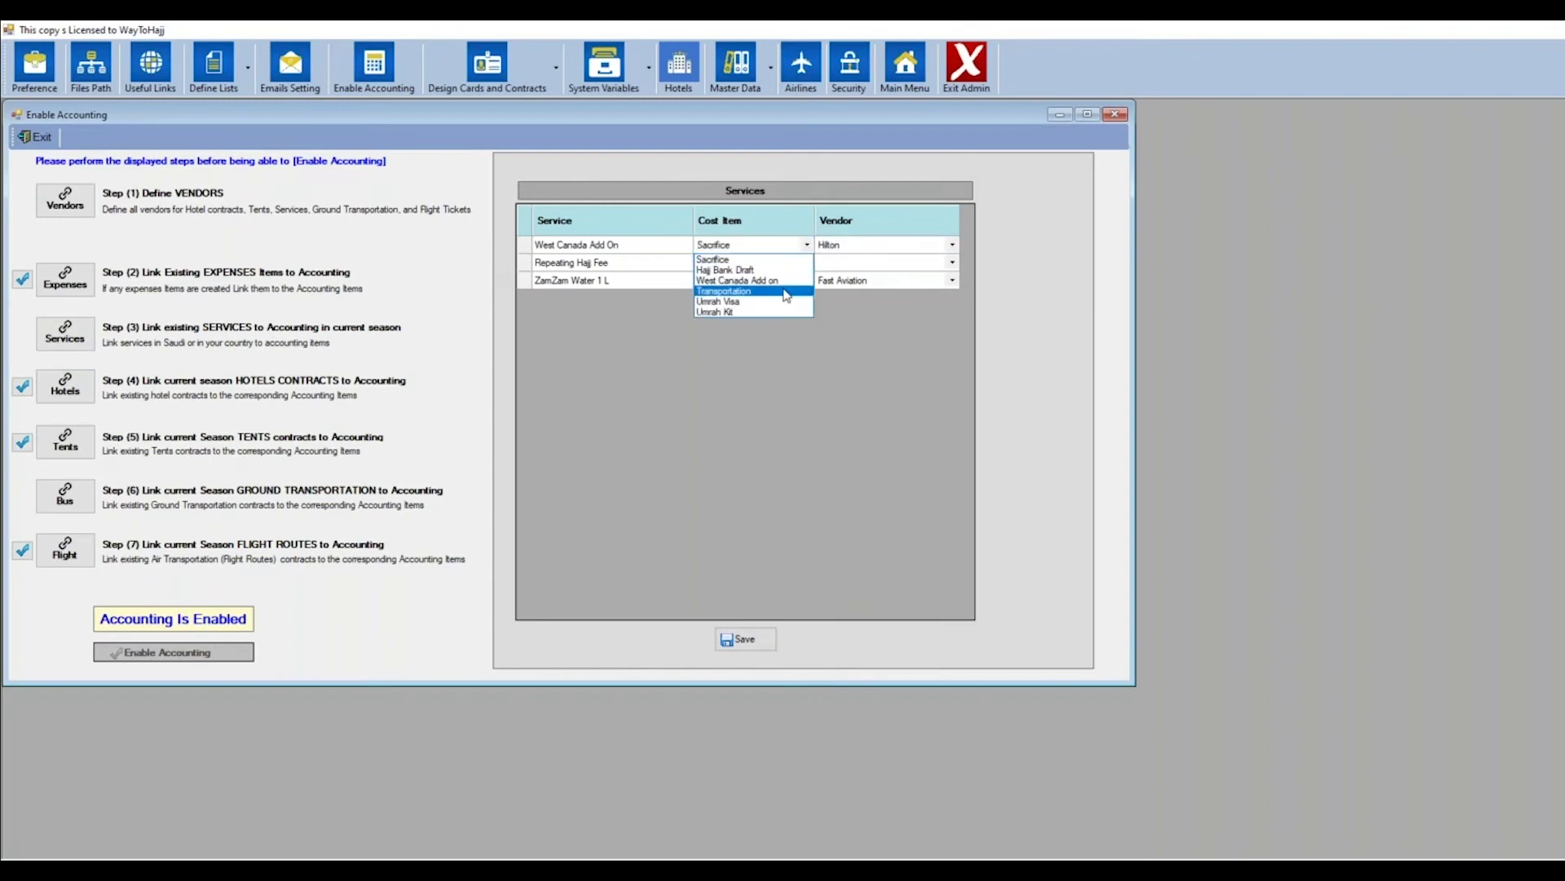
click(771, 266)
Give Repeating Hajj Fee cost item Hajj Bank Draft and vendor Ministry of Hajj, then save the services
click(805, 263)
click(807, 266)
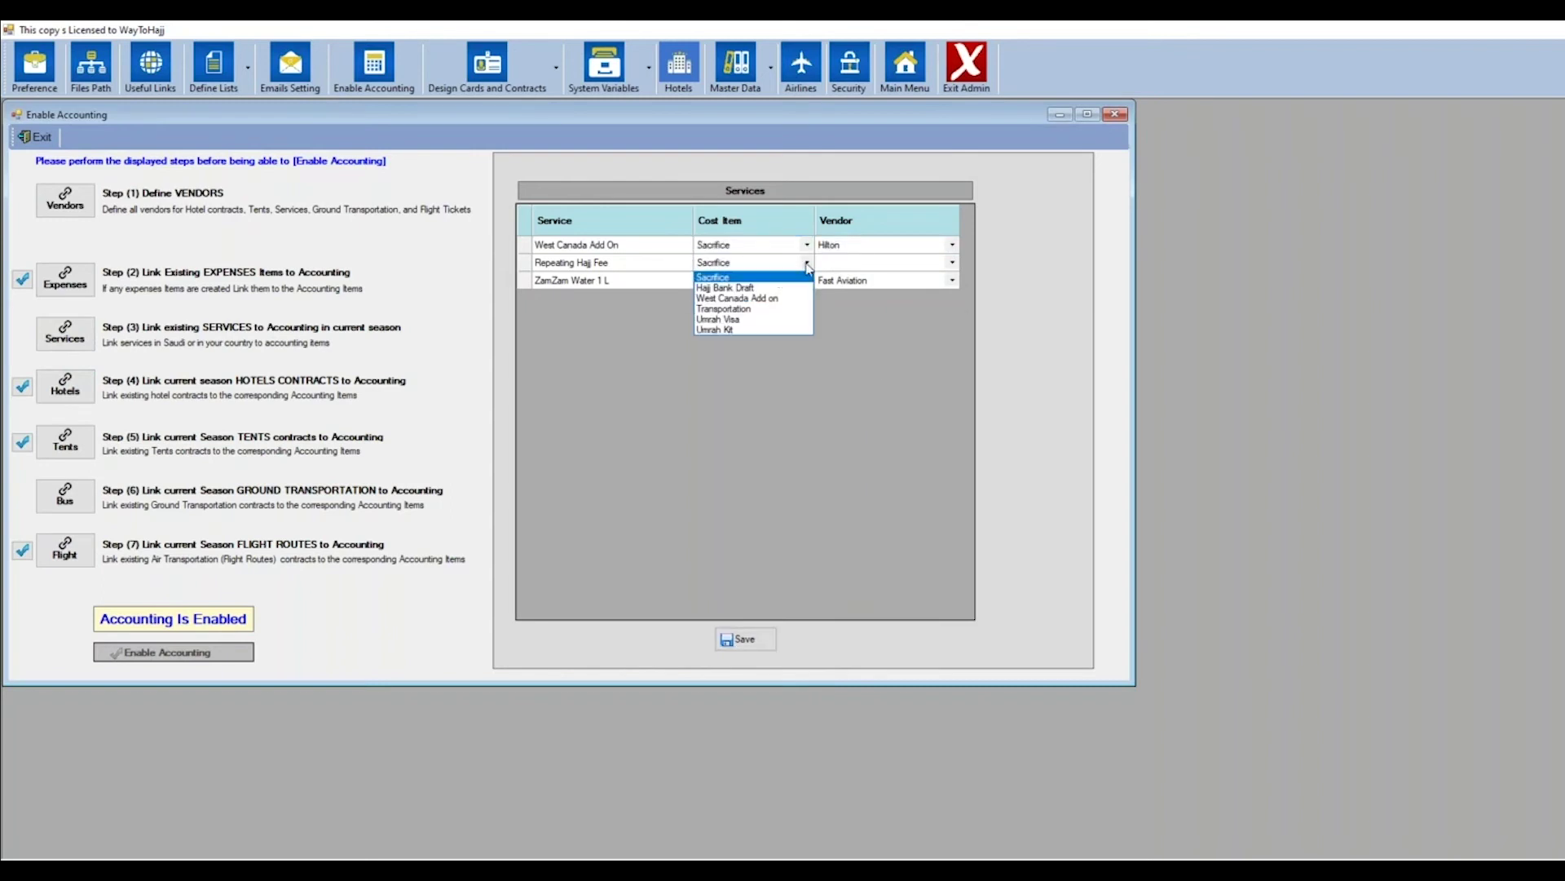
click(773, 278)
click(951, 262)
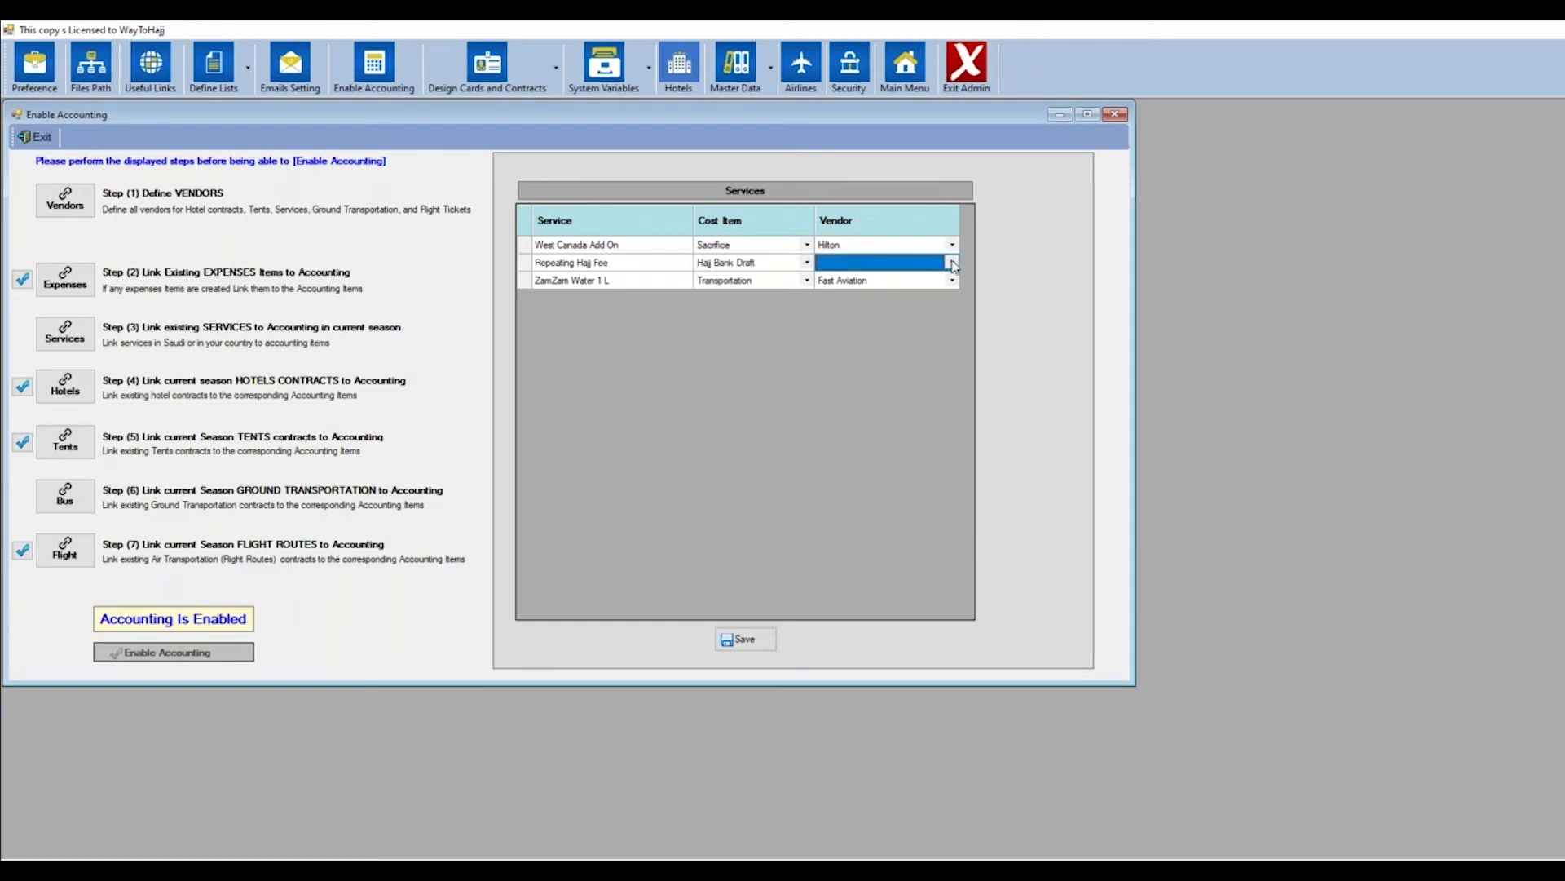
click(952, 263)
click(901, 281)
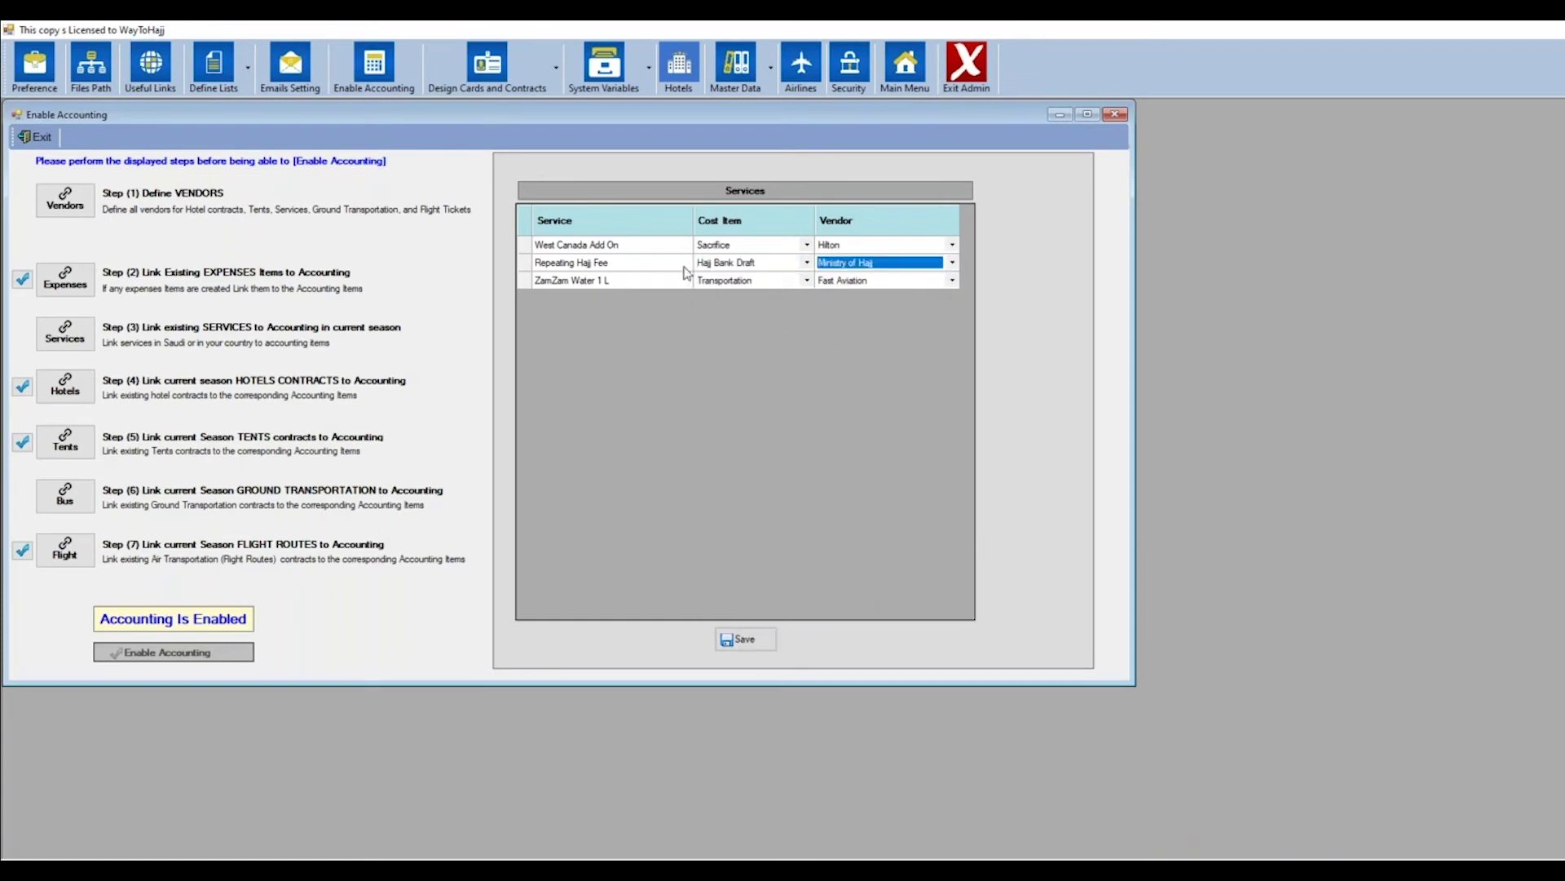
click(745, 639)
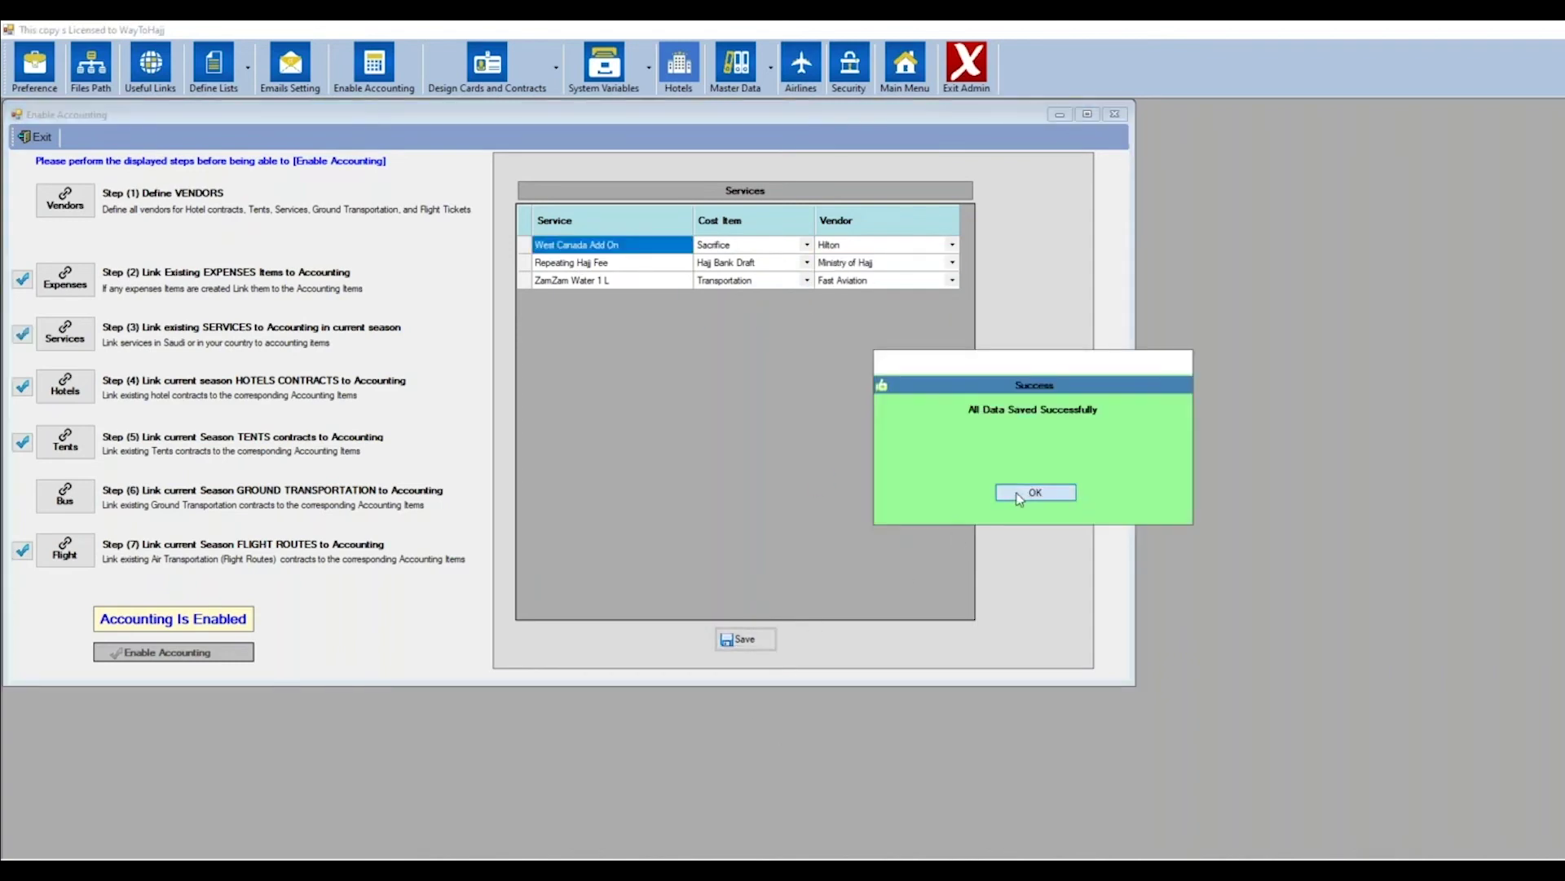
click(1015, 494)
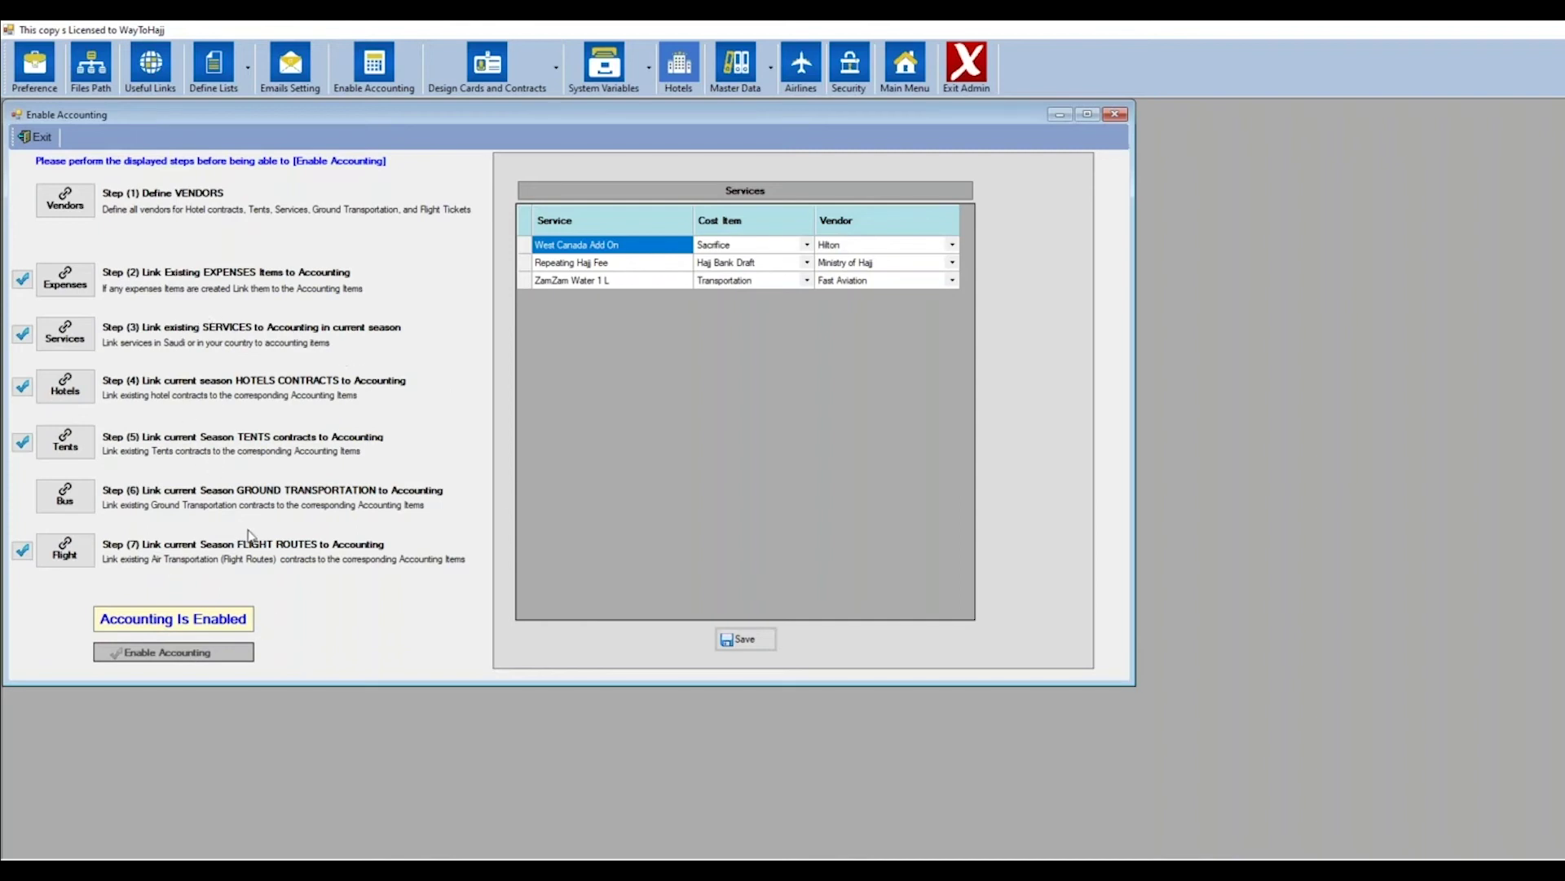
Exit Enable Accounting and show the Design Cards and Contracts options
click(46, 142)
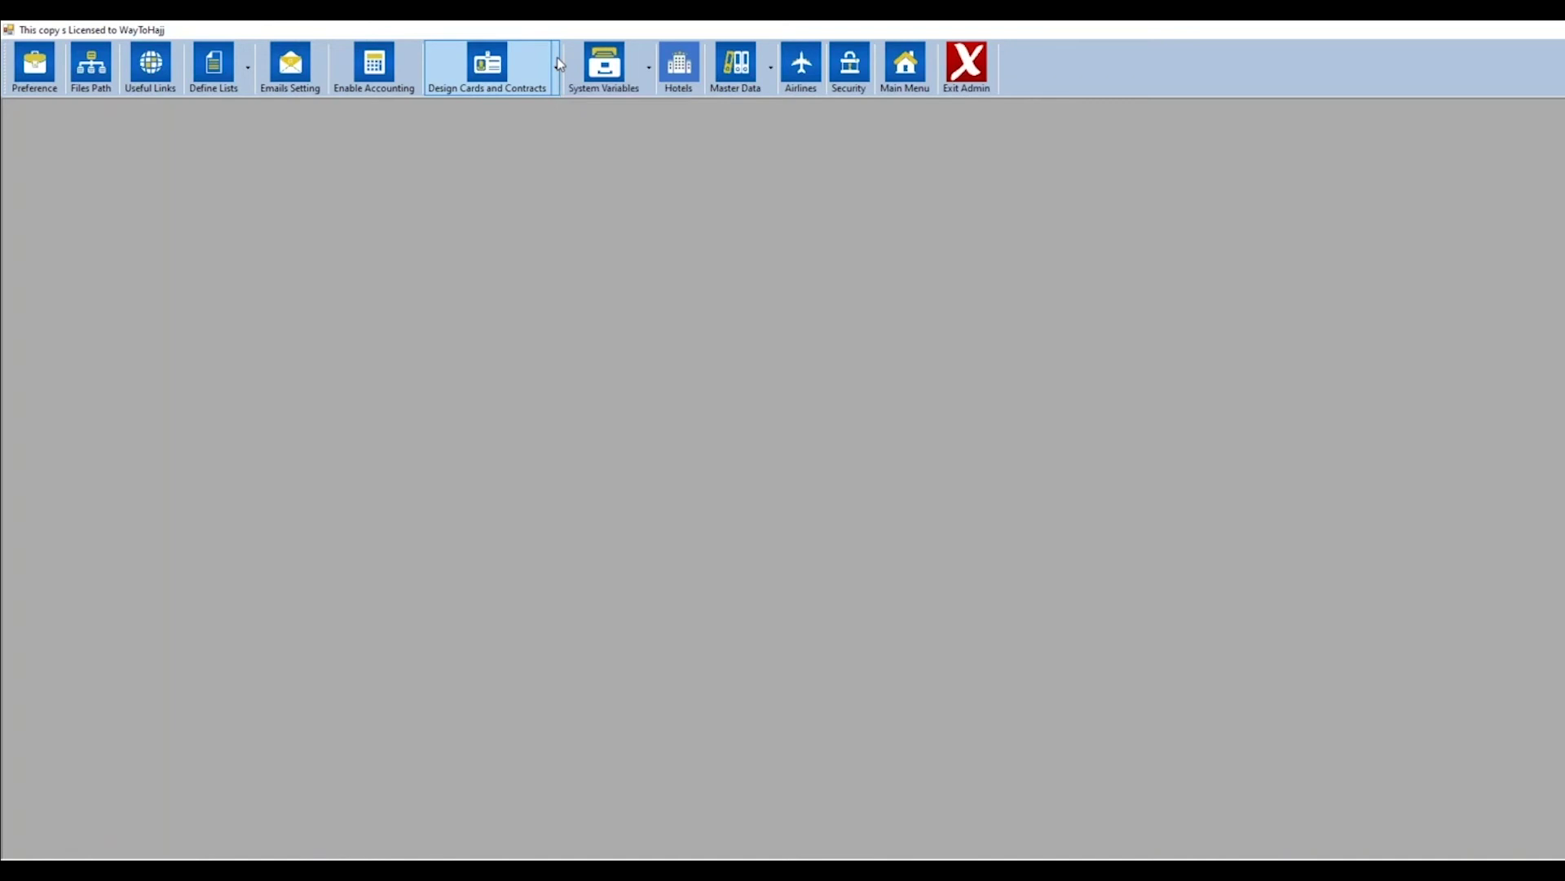
click(559, 67)
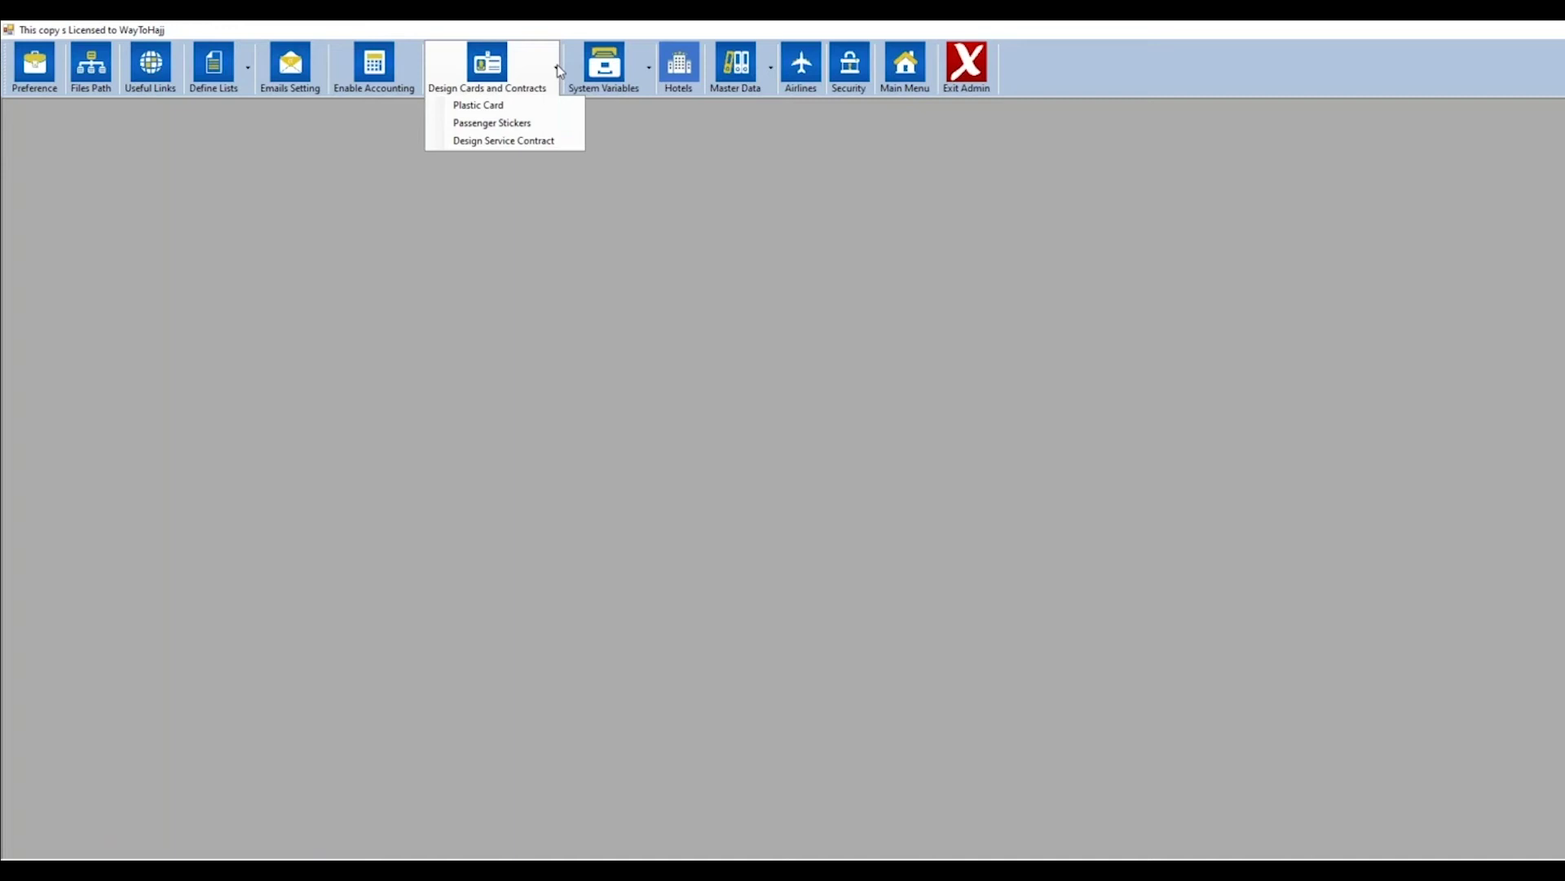
Open the Plastic Card design form under Design Cards and Contracts, leaving the Select list unchosen
click(98, 27)
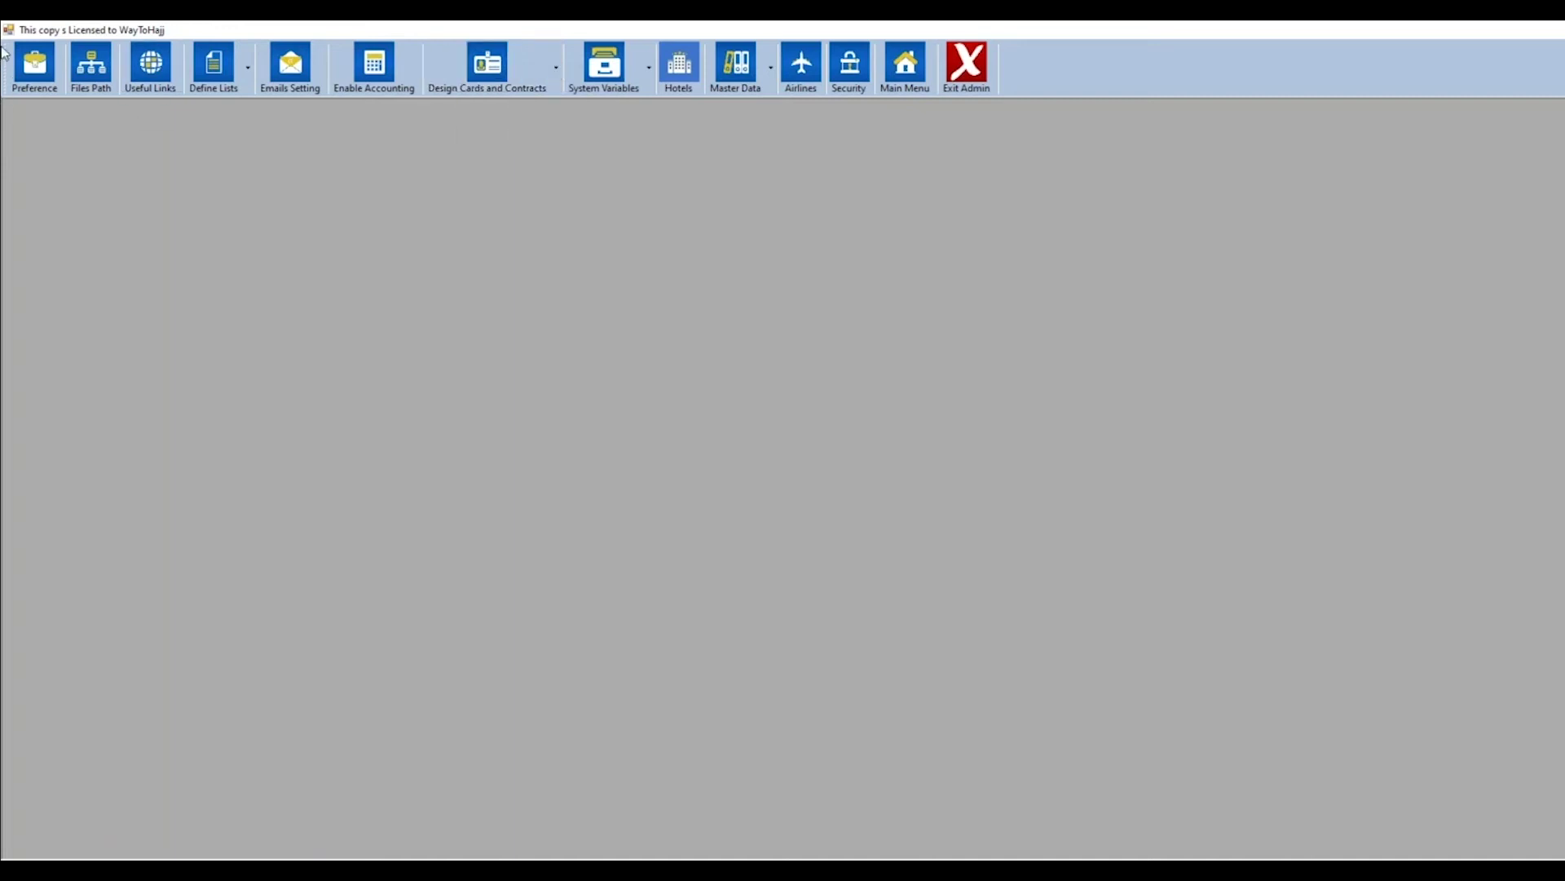
click(555, 78)
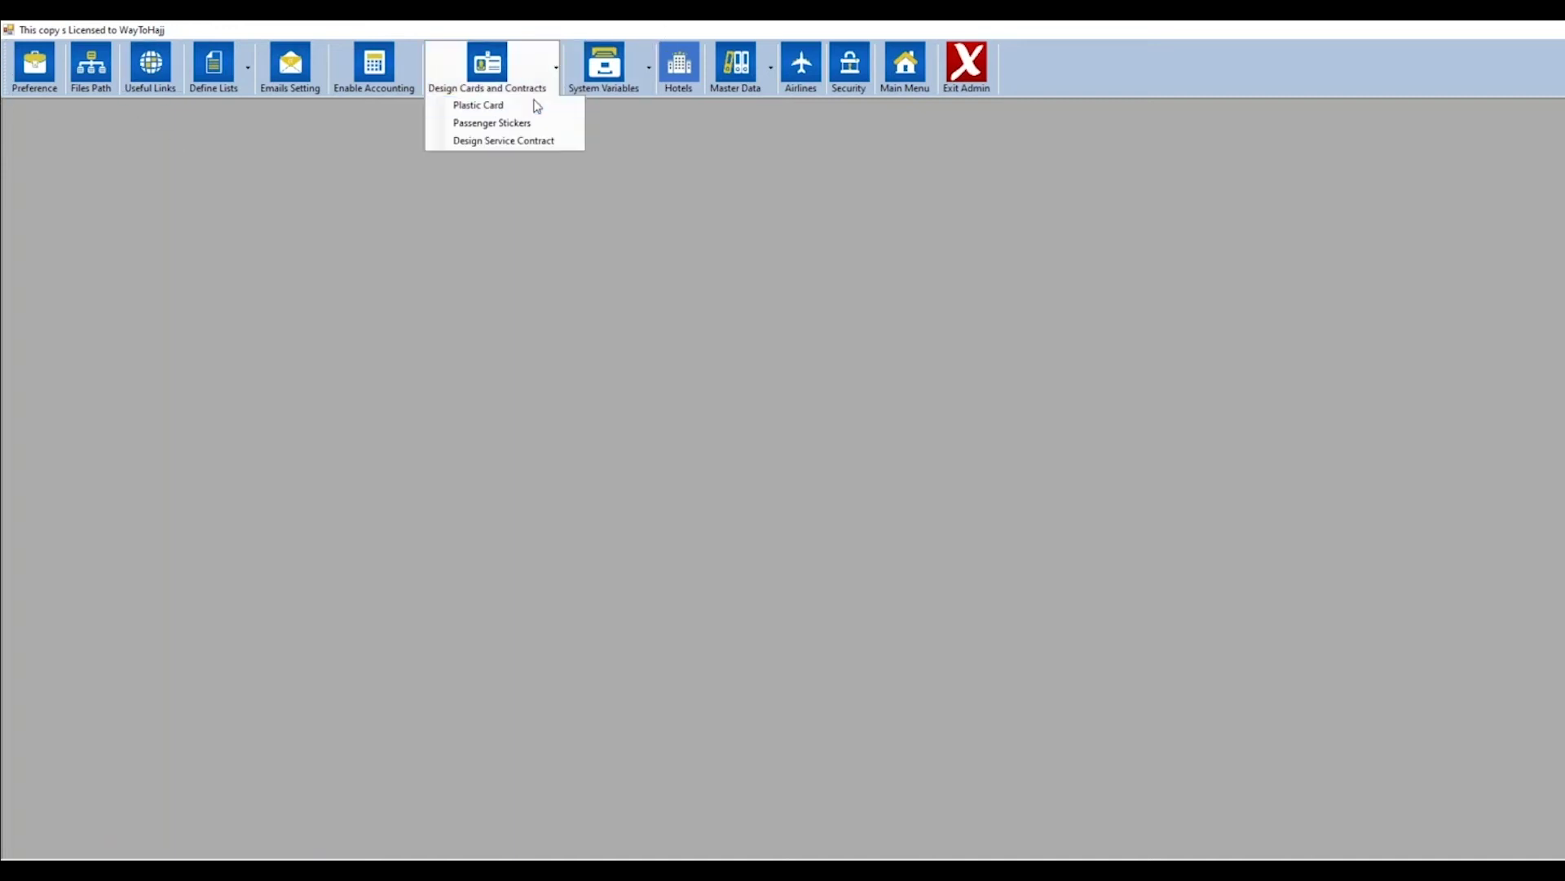
click(532, 104)
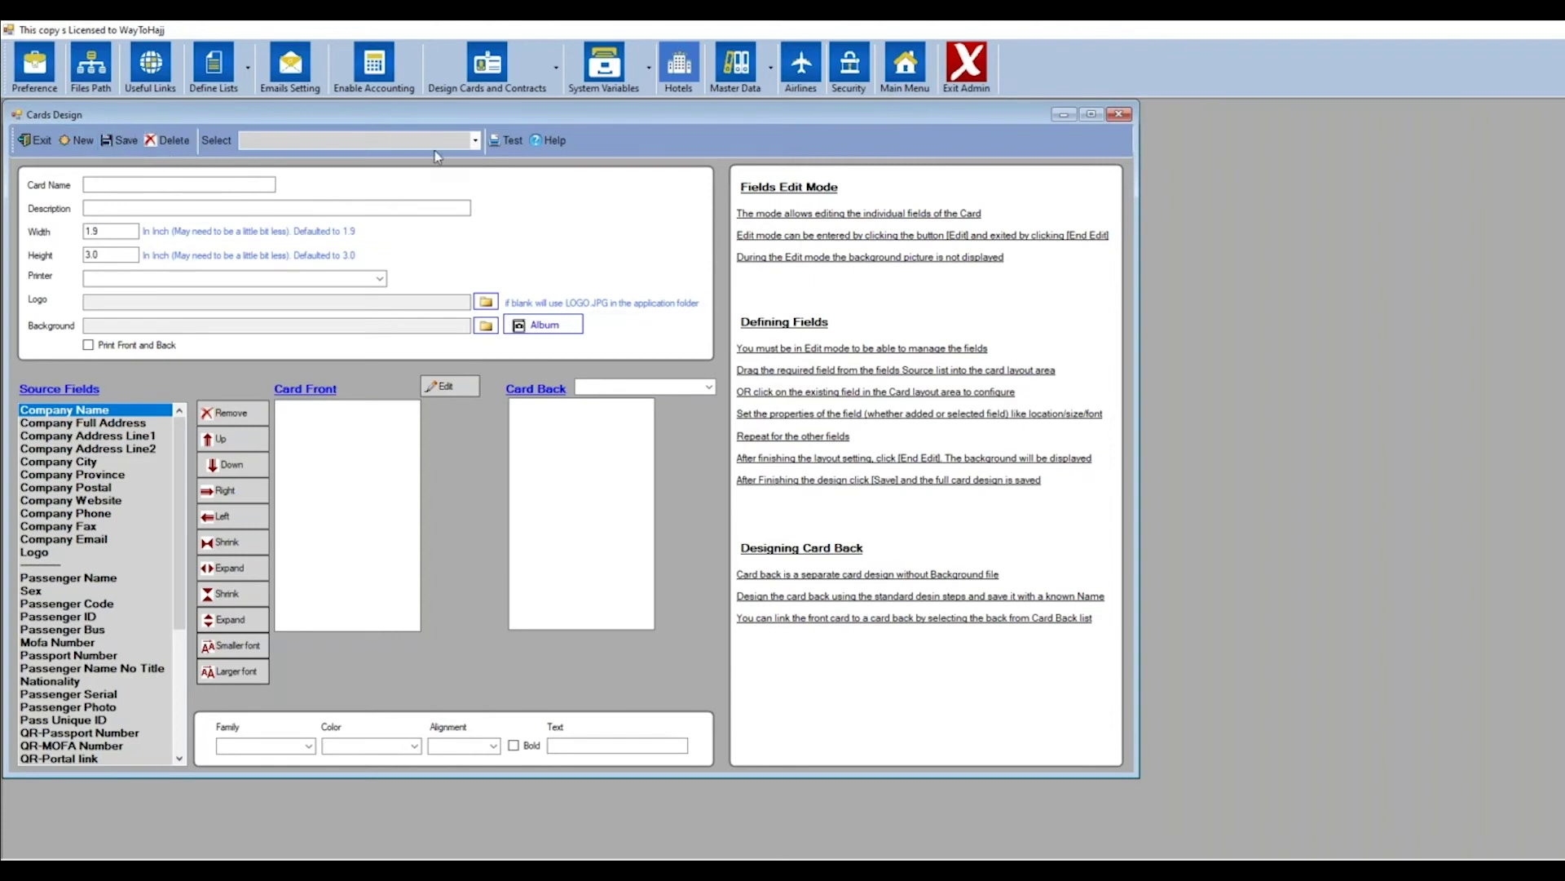
click(475, 141)
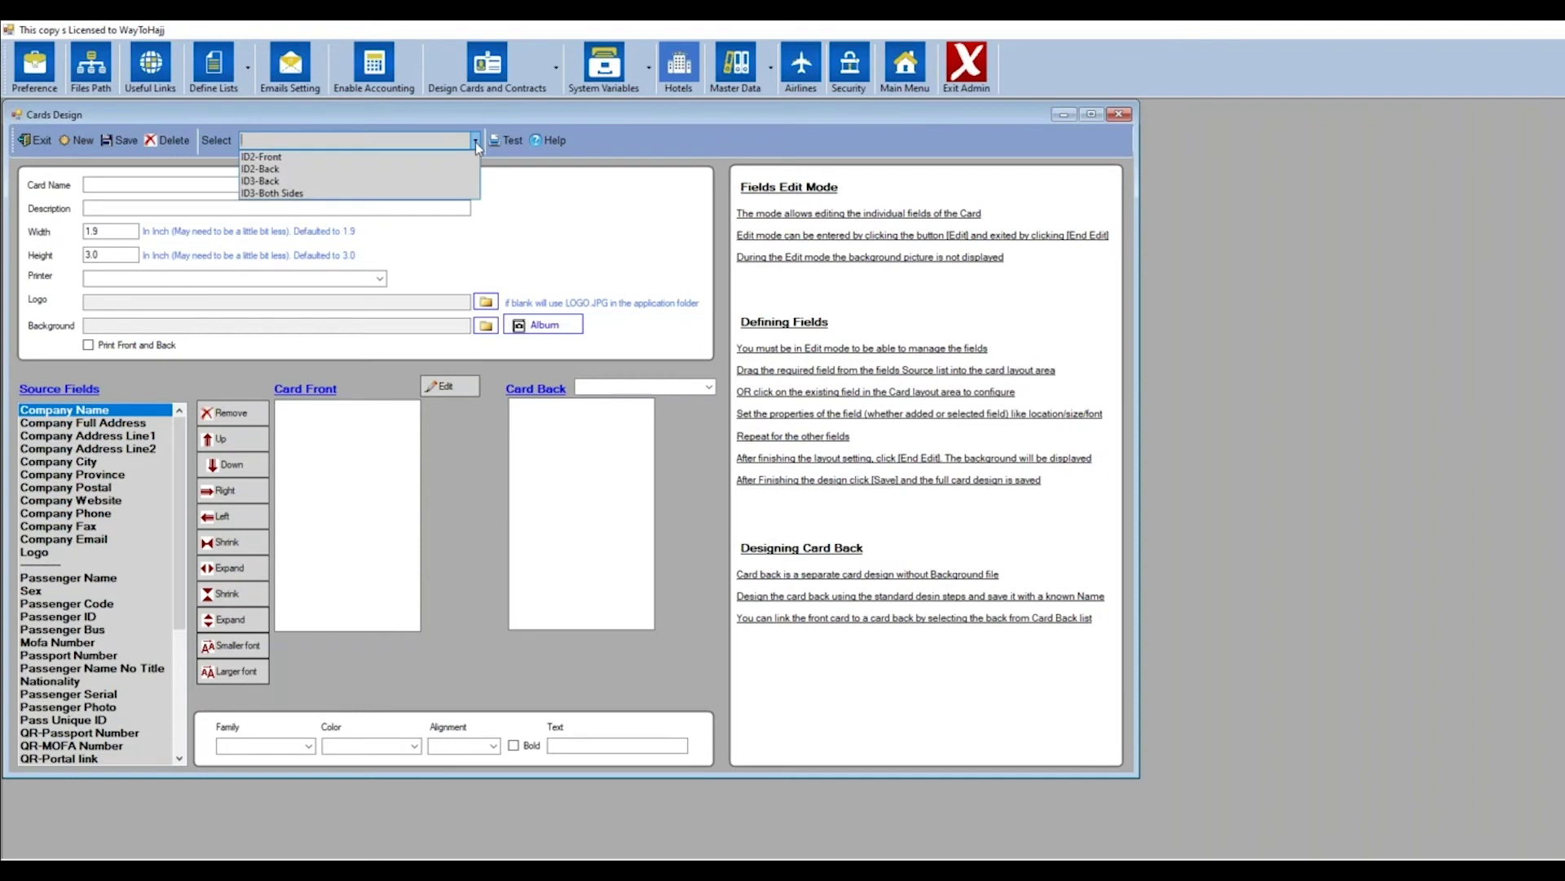
click(476, 141)
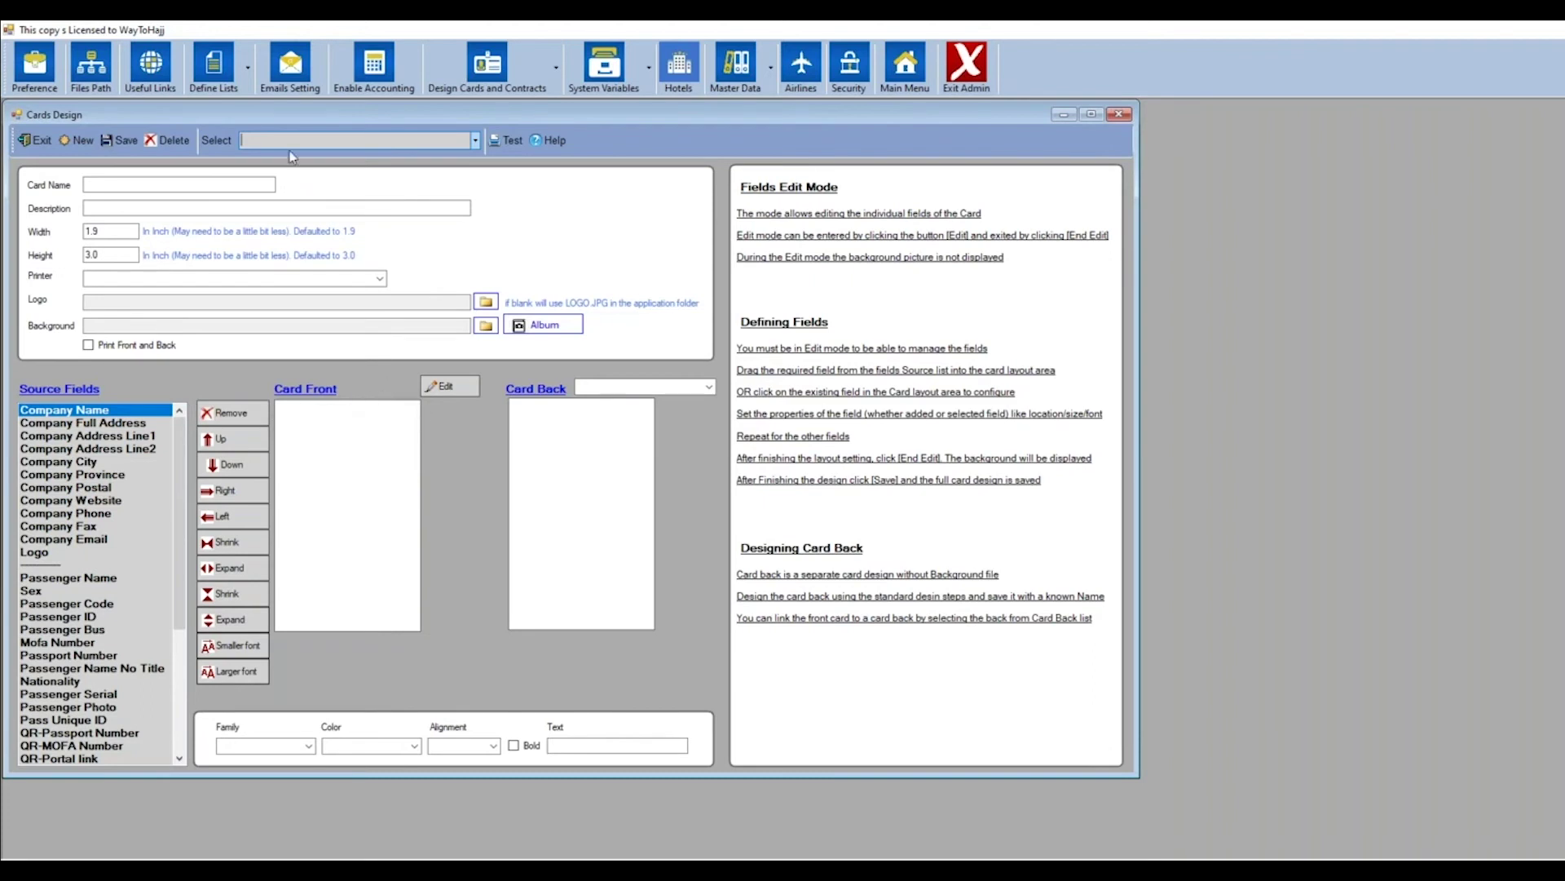
Enter card name 'Test Front Face' and description 'Umrah and Hajj Id Cards', leaving the printer unchanged
click(160, 184)
text(T)
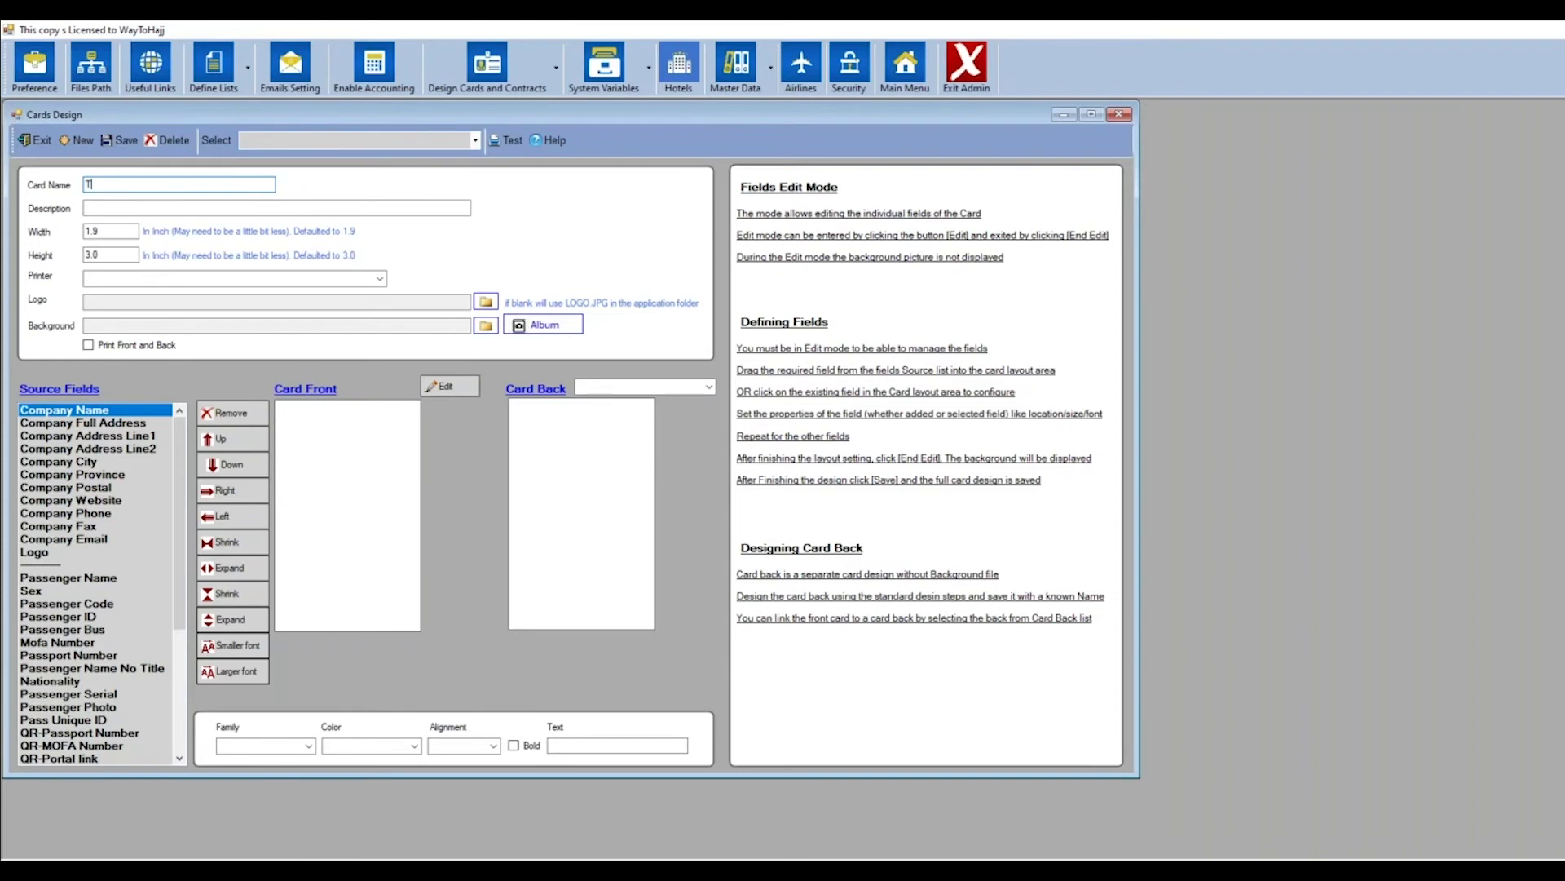
text(est Front Face)
click(325, 203)
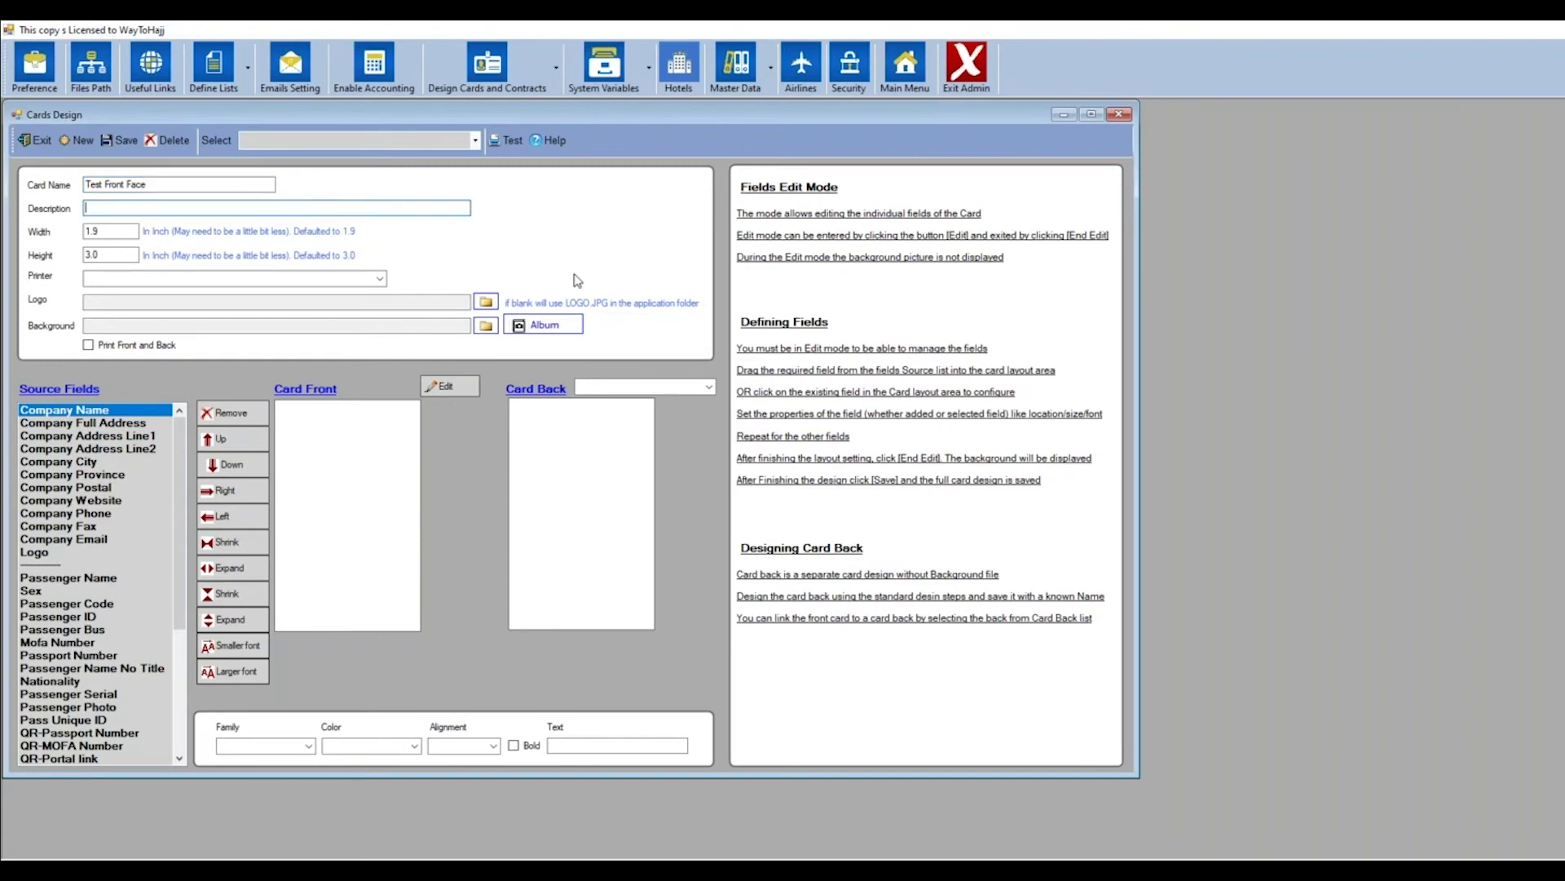
text(Umrah and Hajj Id Cards)
click(380, 278)
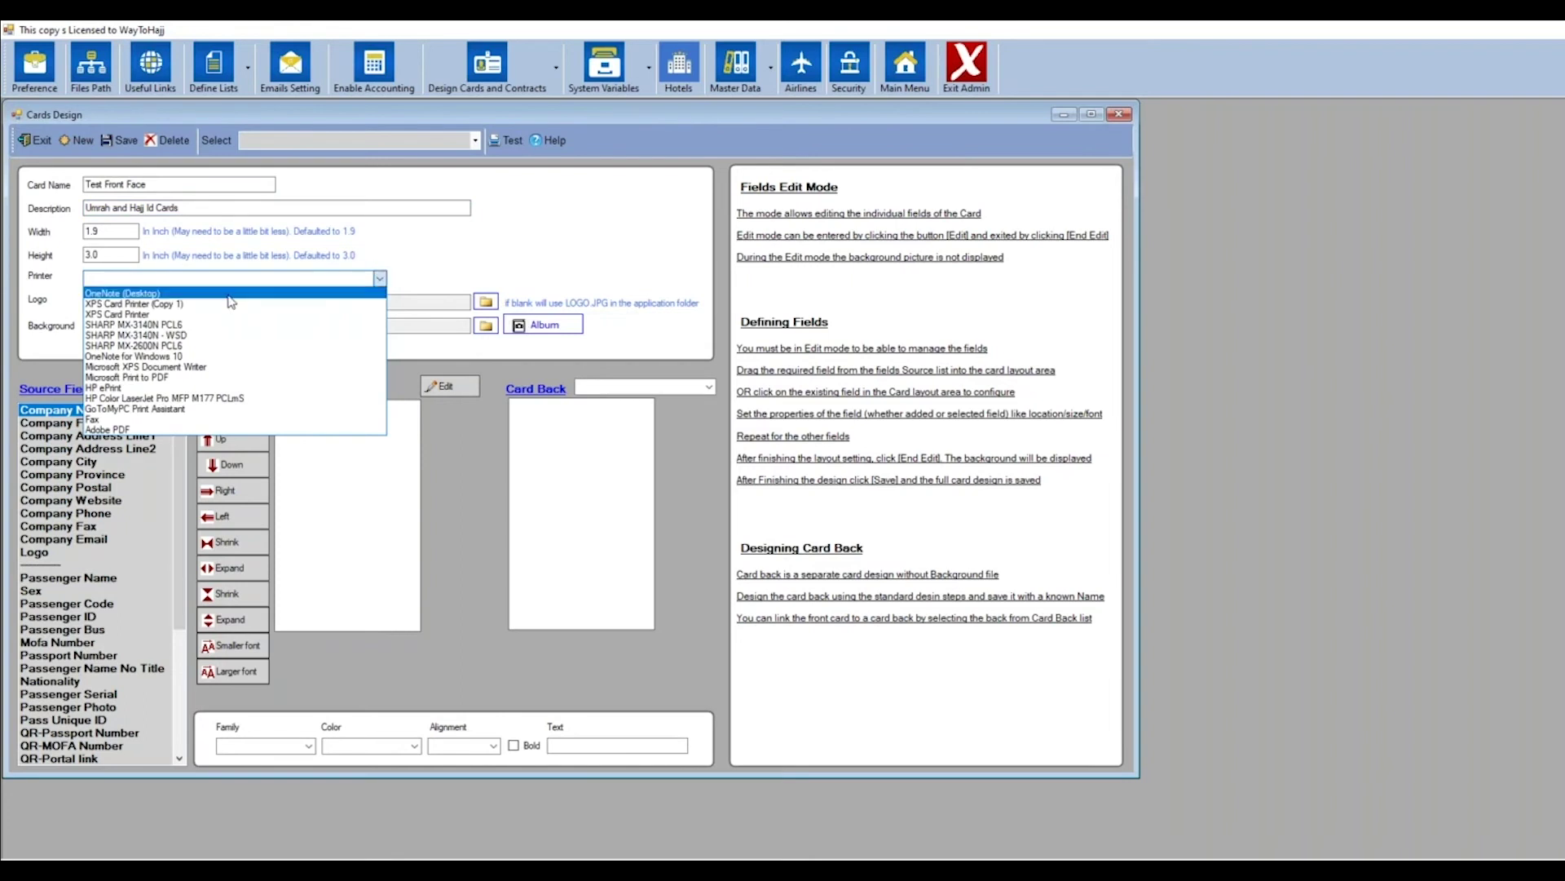
click(481, 257)
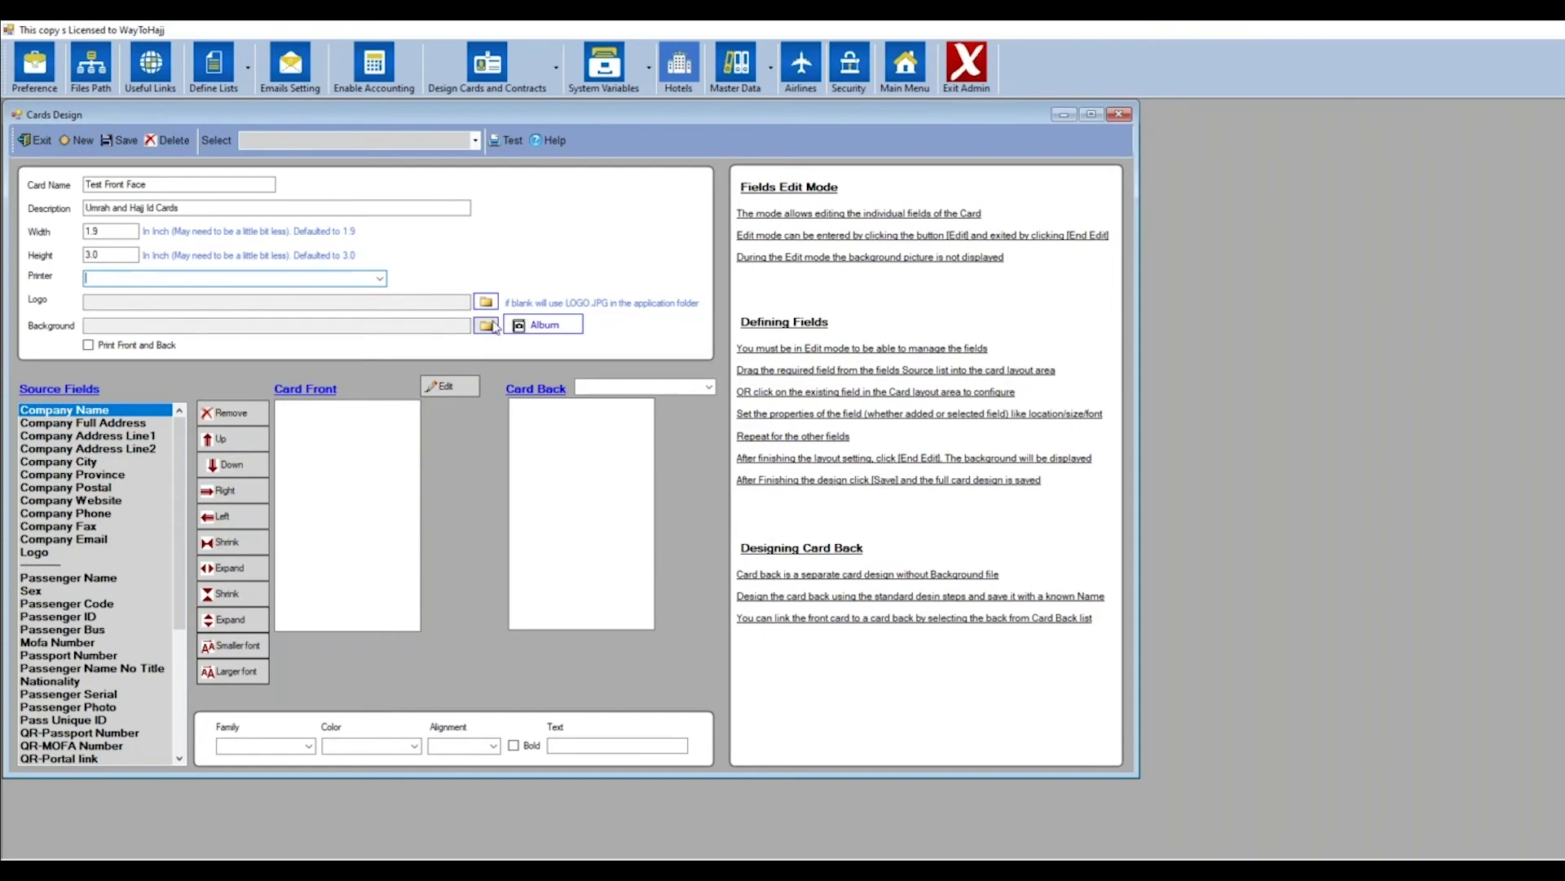
Set ID2-Front.jpg from the Album as the card background, then save the Test Front Face design
click(549, 331)
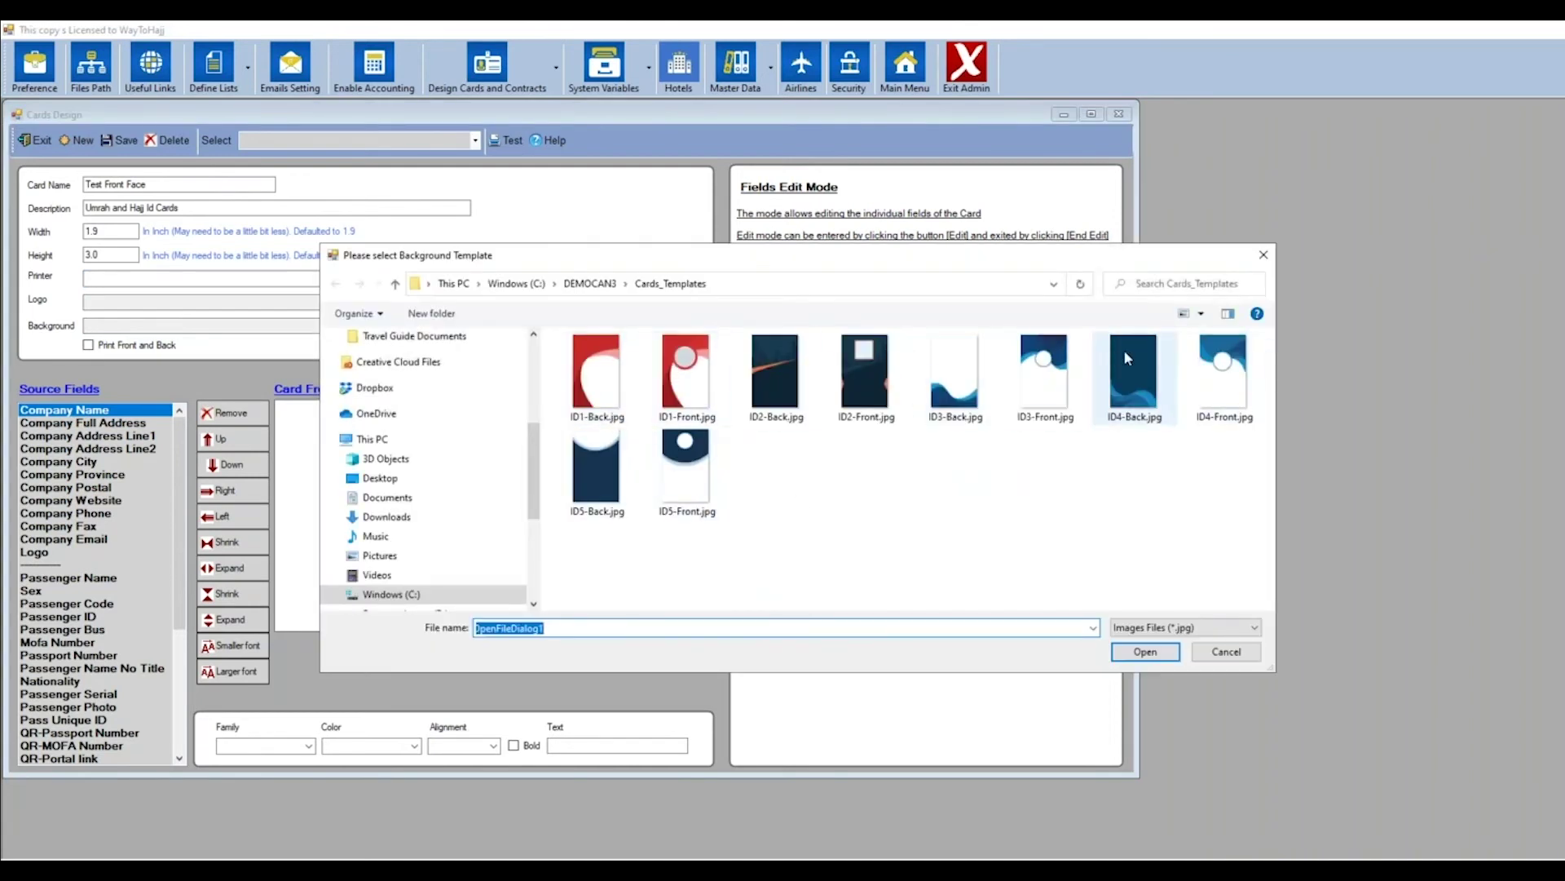
double_click(853, 373)
click(451, 386)
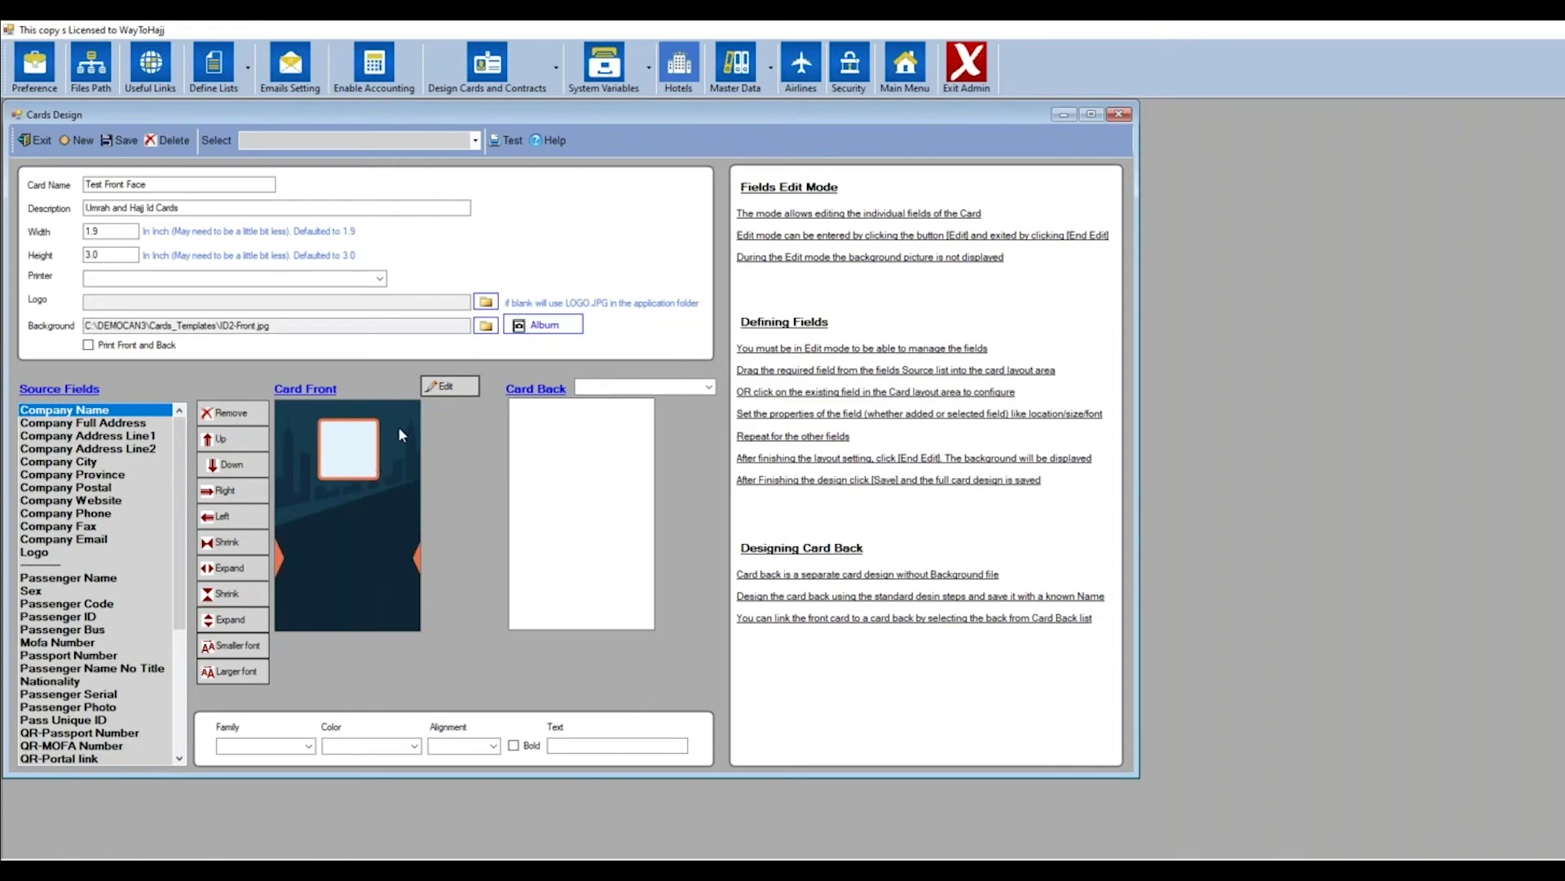
click(451, 385)
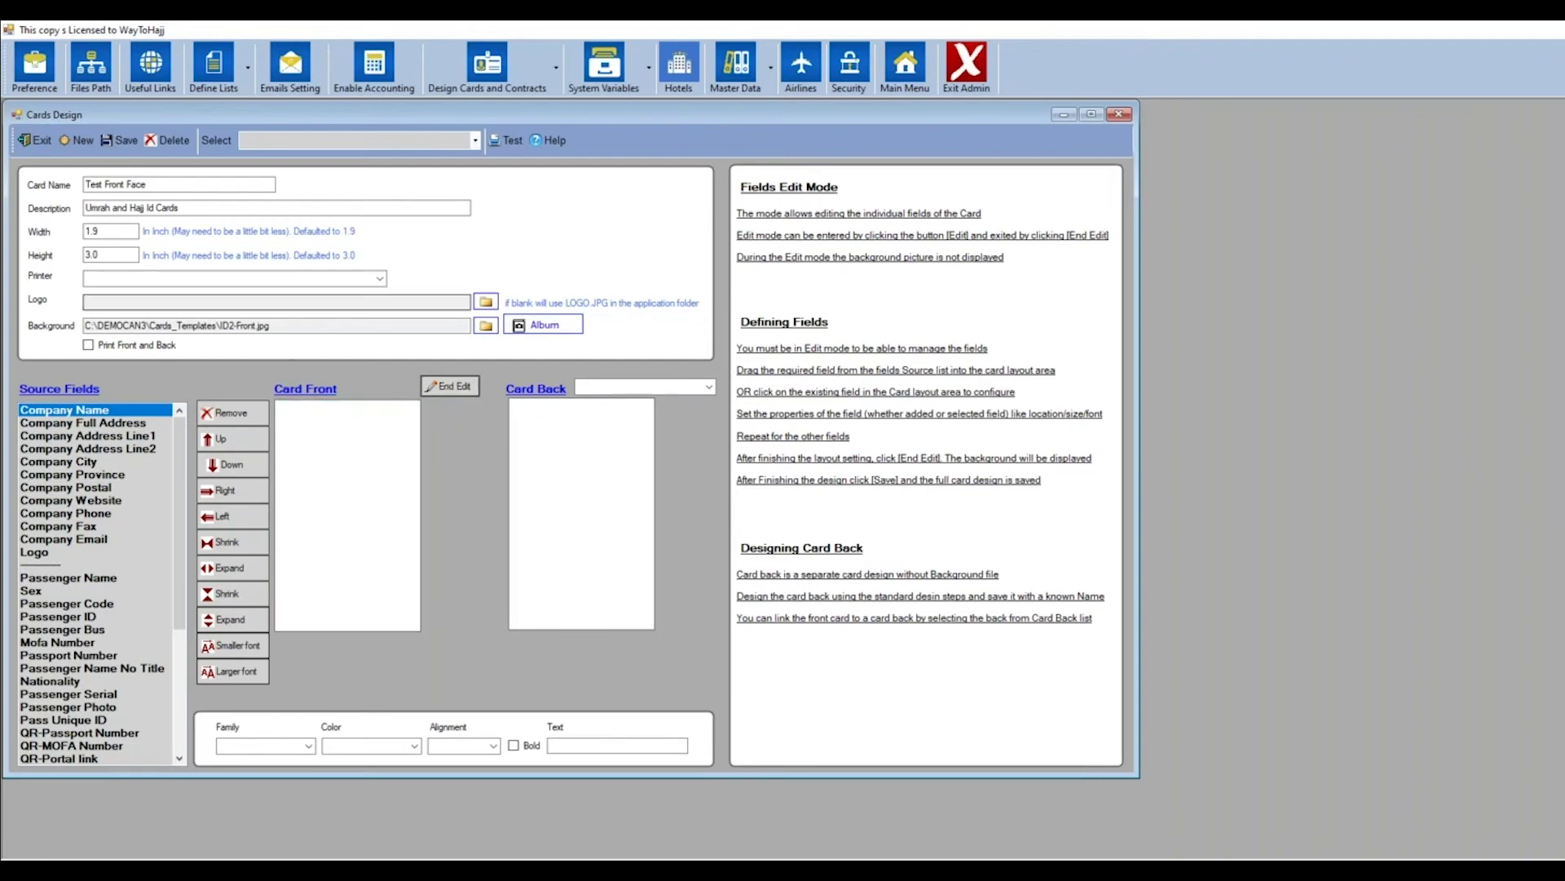
click(119, 139)
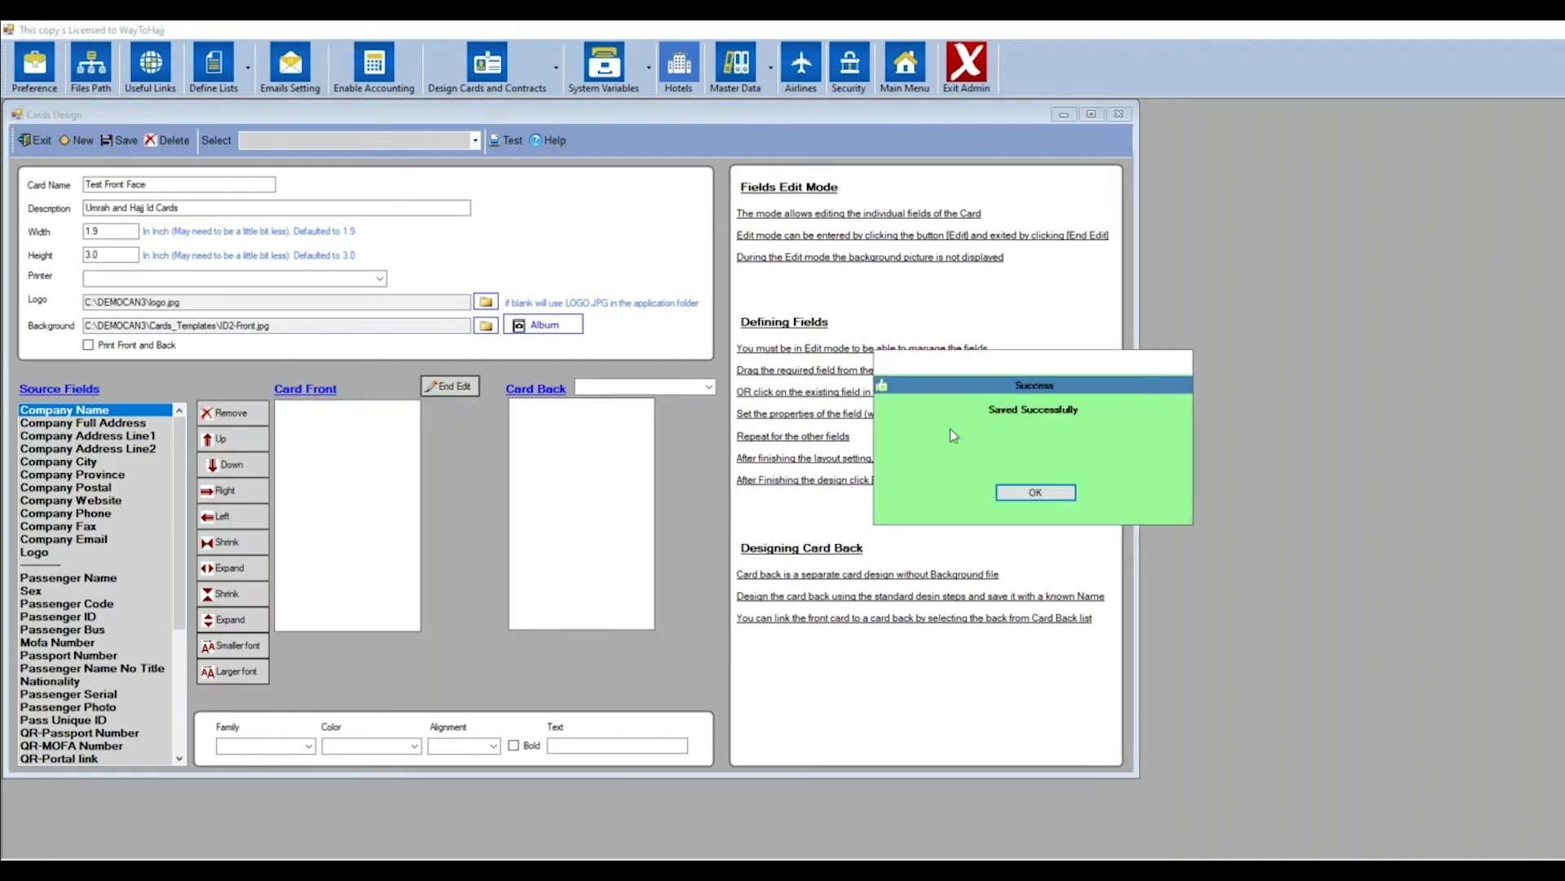
click(1036, 490)
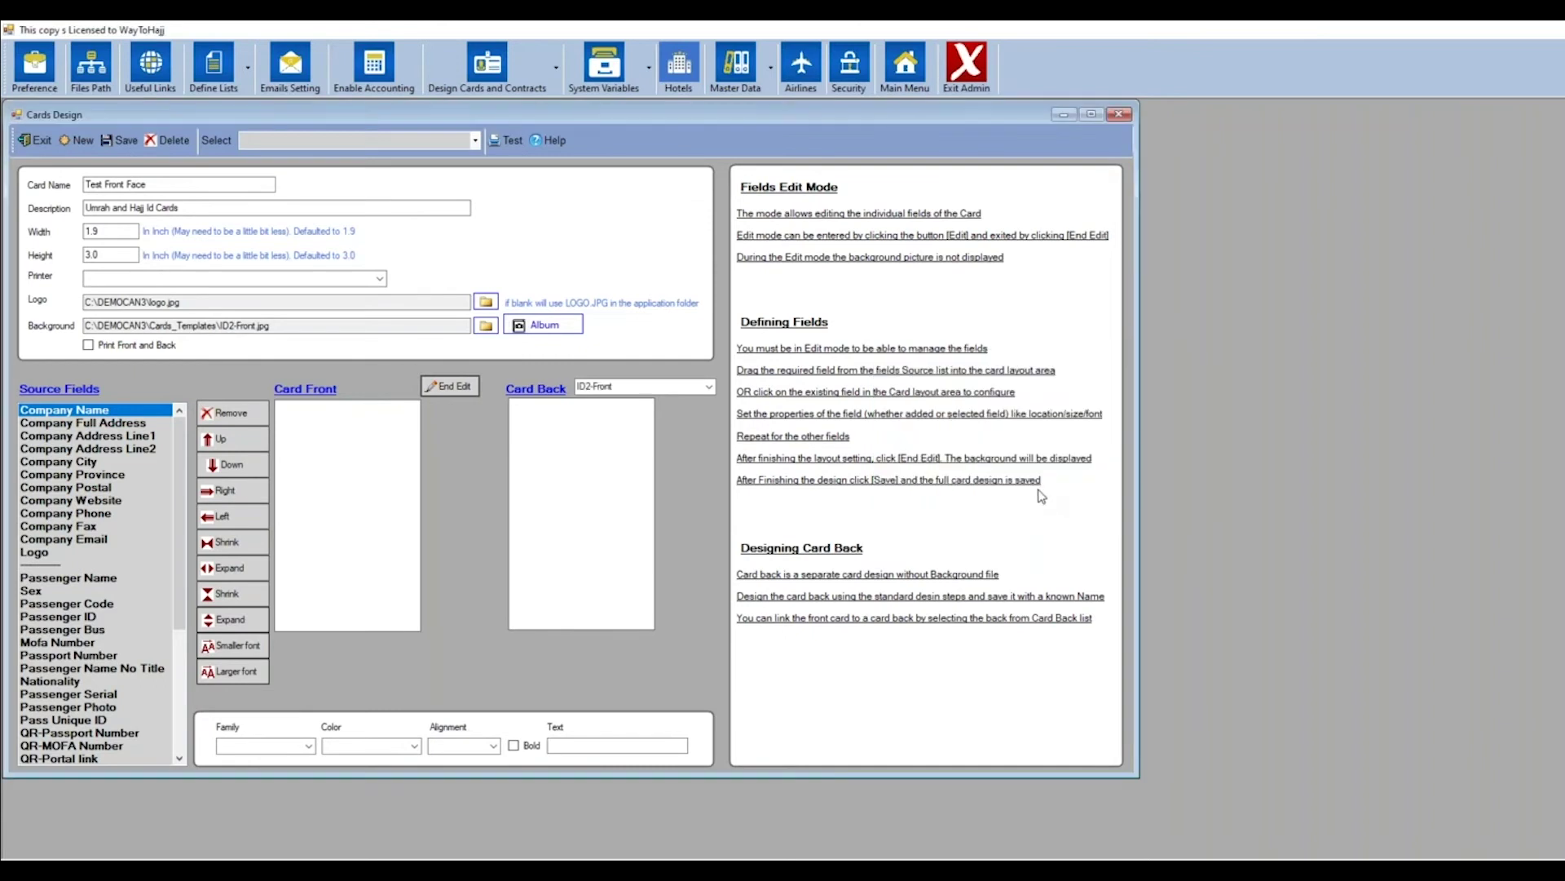
Load the saved Test Front Face design from the Select list
click(476, 139)
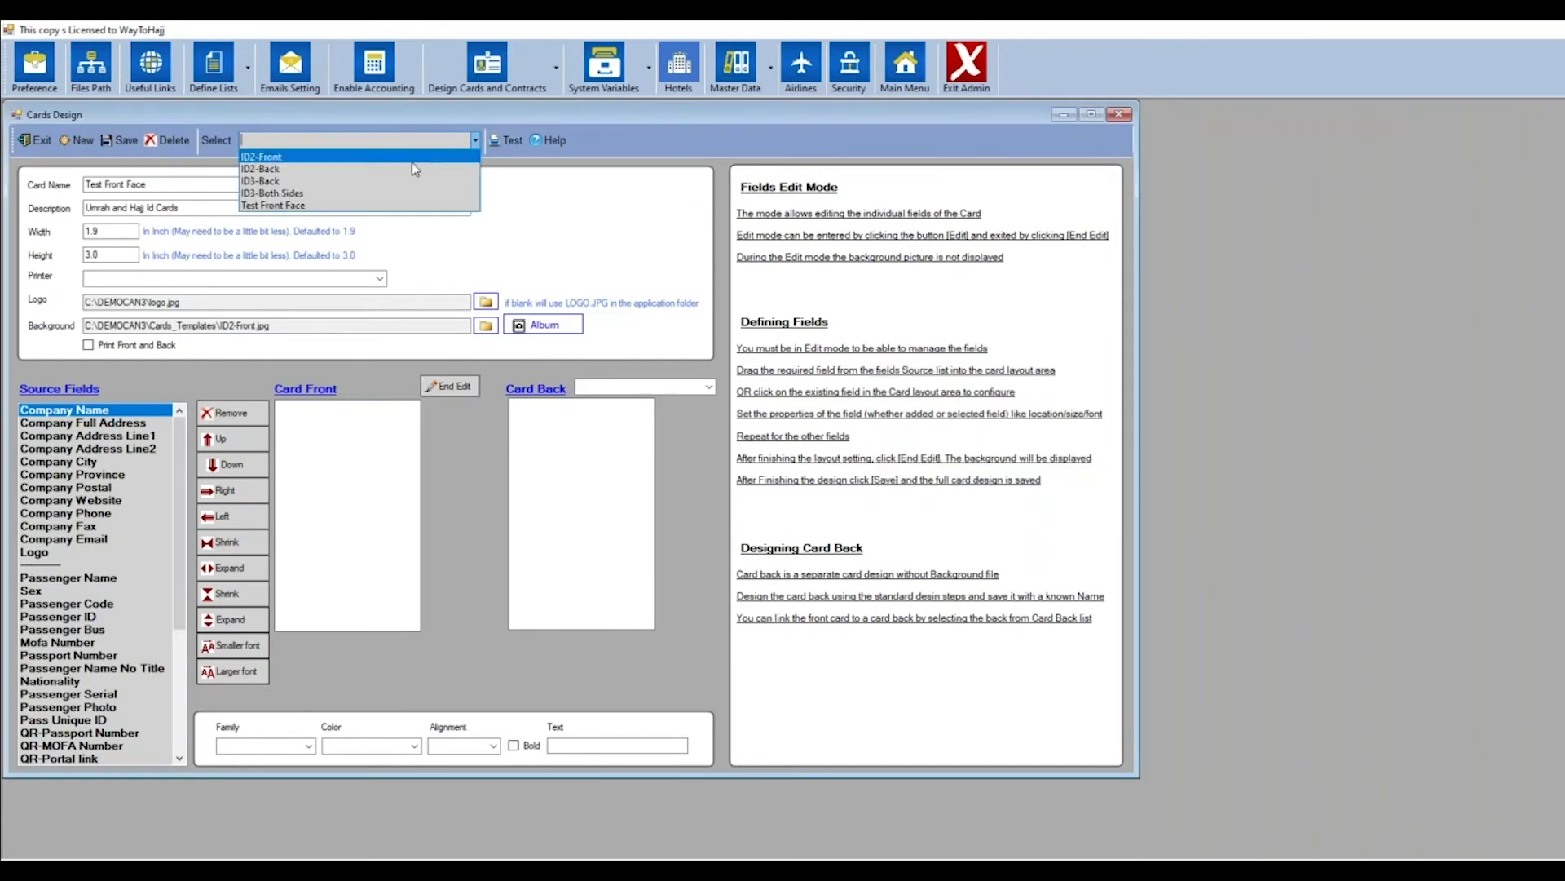
click(295, 205)
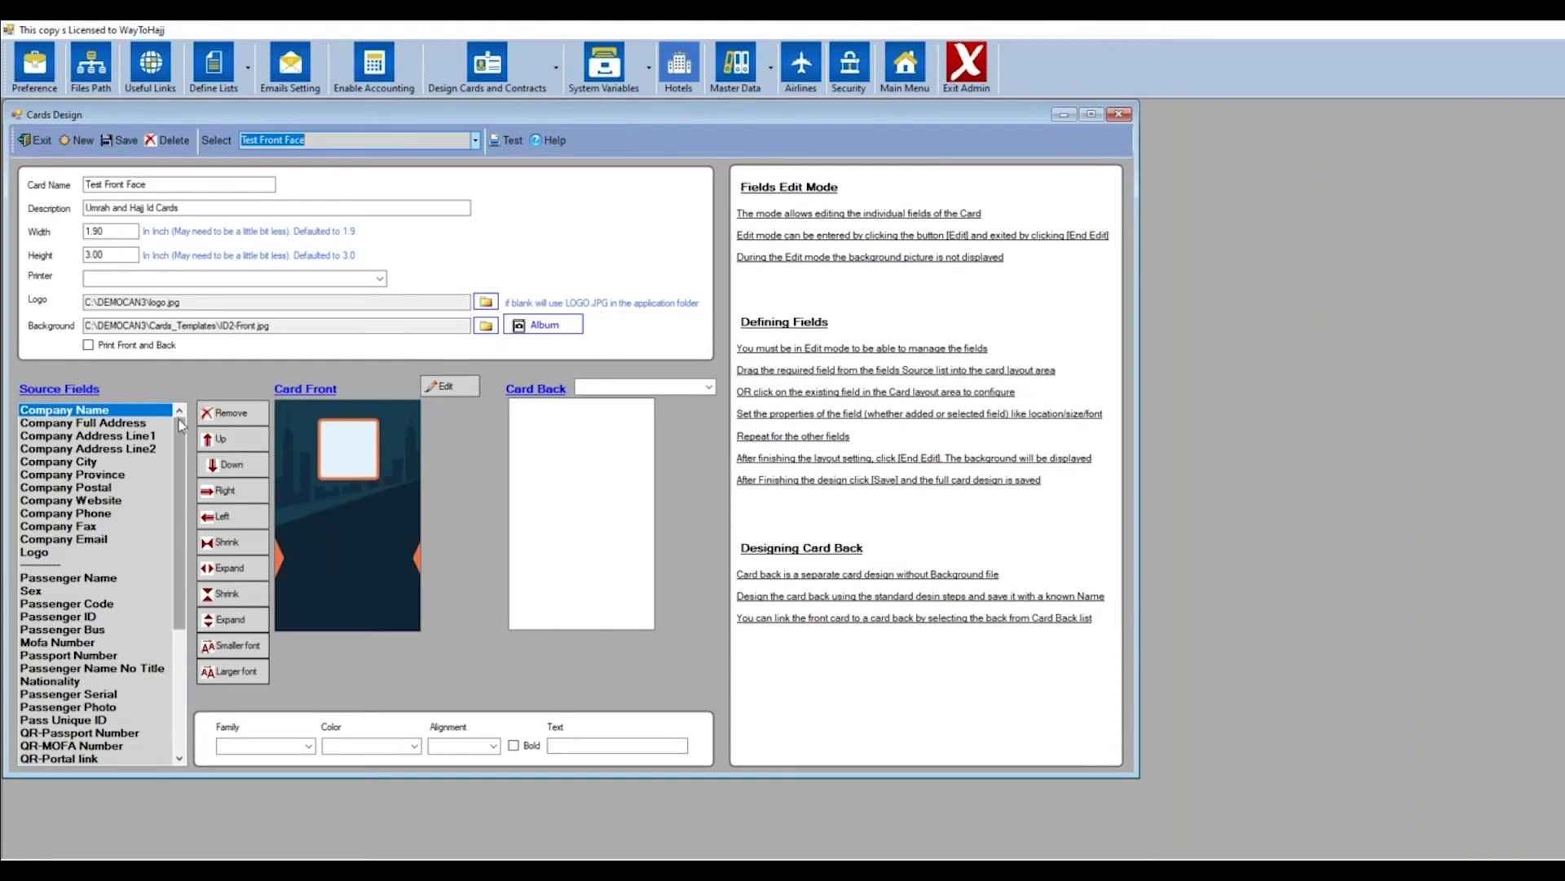
mouse_move(179, 422)
mouse_down()
mouse_move(176, 576)
mouse_move(175, 453)
mouse_up()
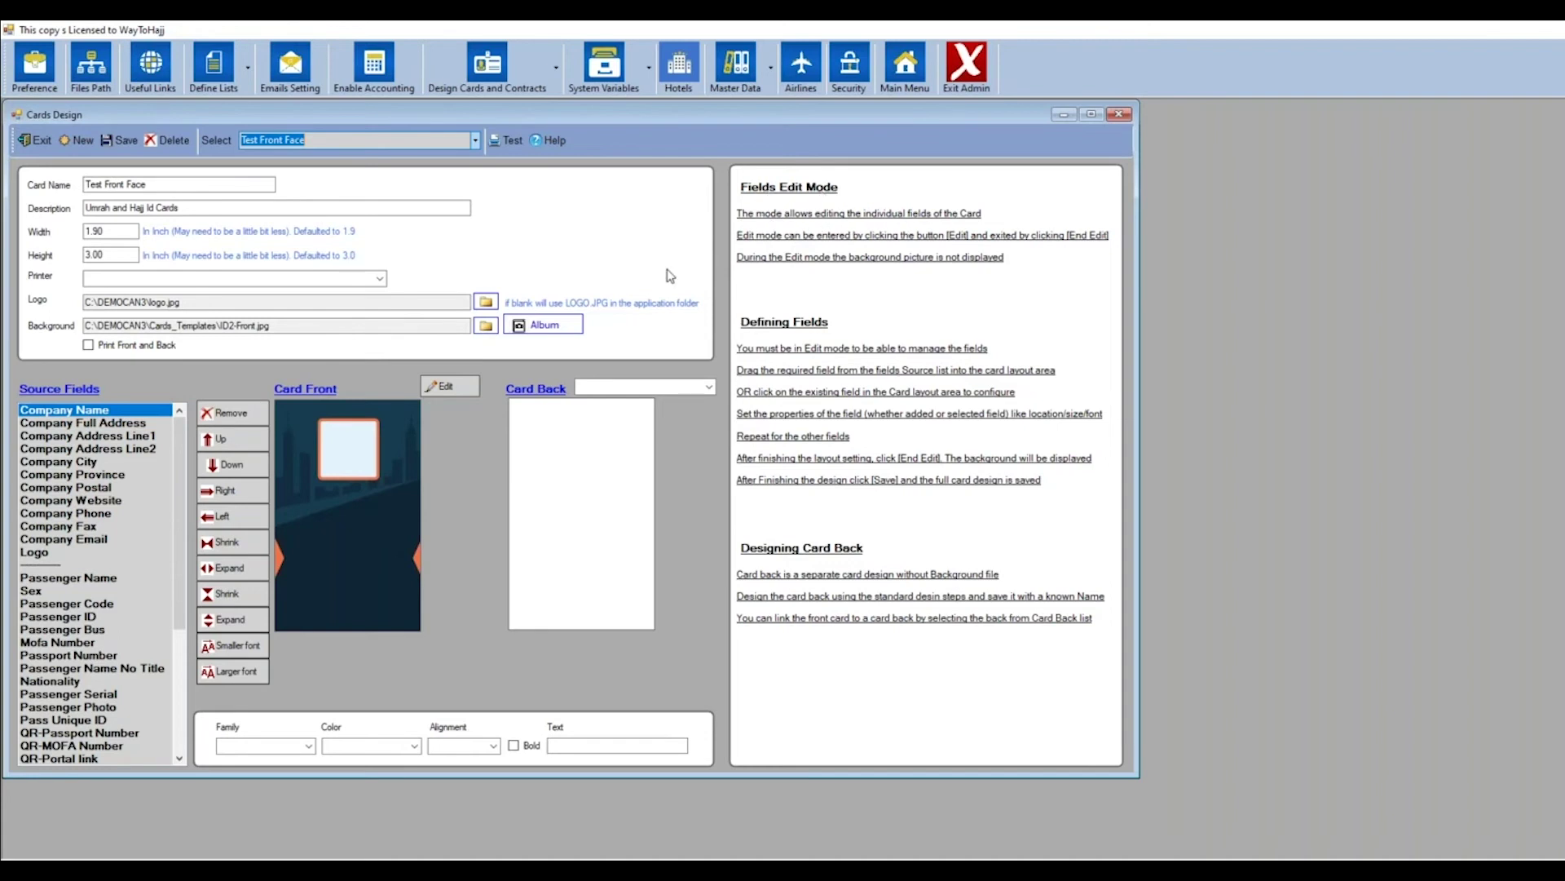
Toggle Edit, End Edit and Edit so the card ends in Fields Edit Mode
click(460, 388)
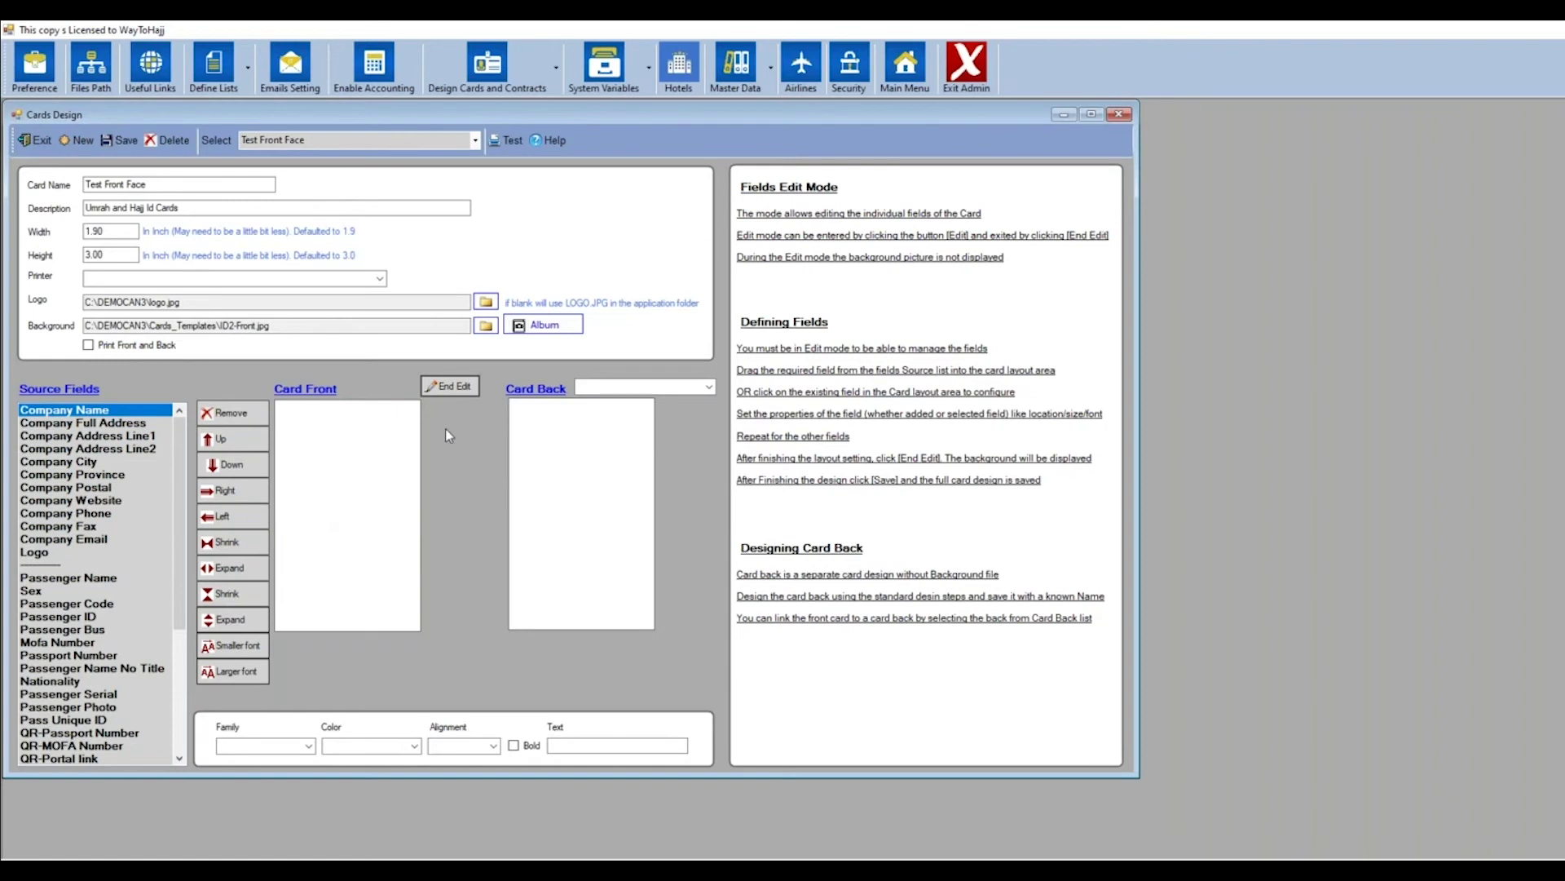
click(465, 392)
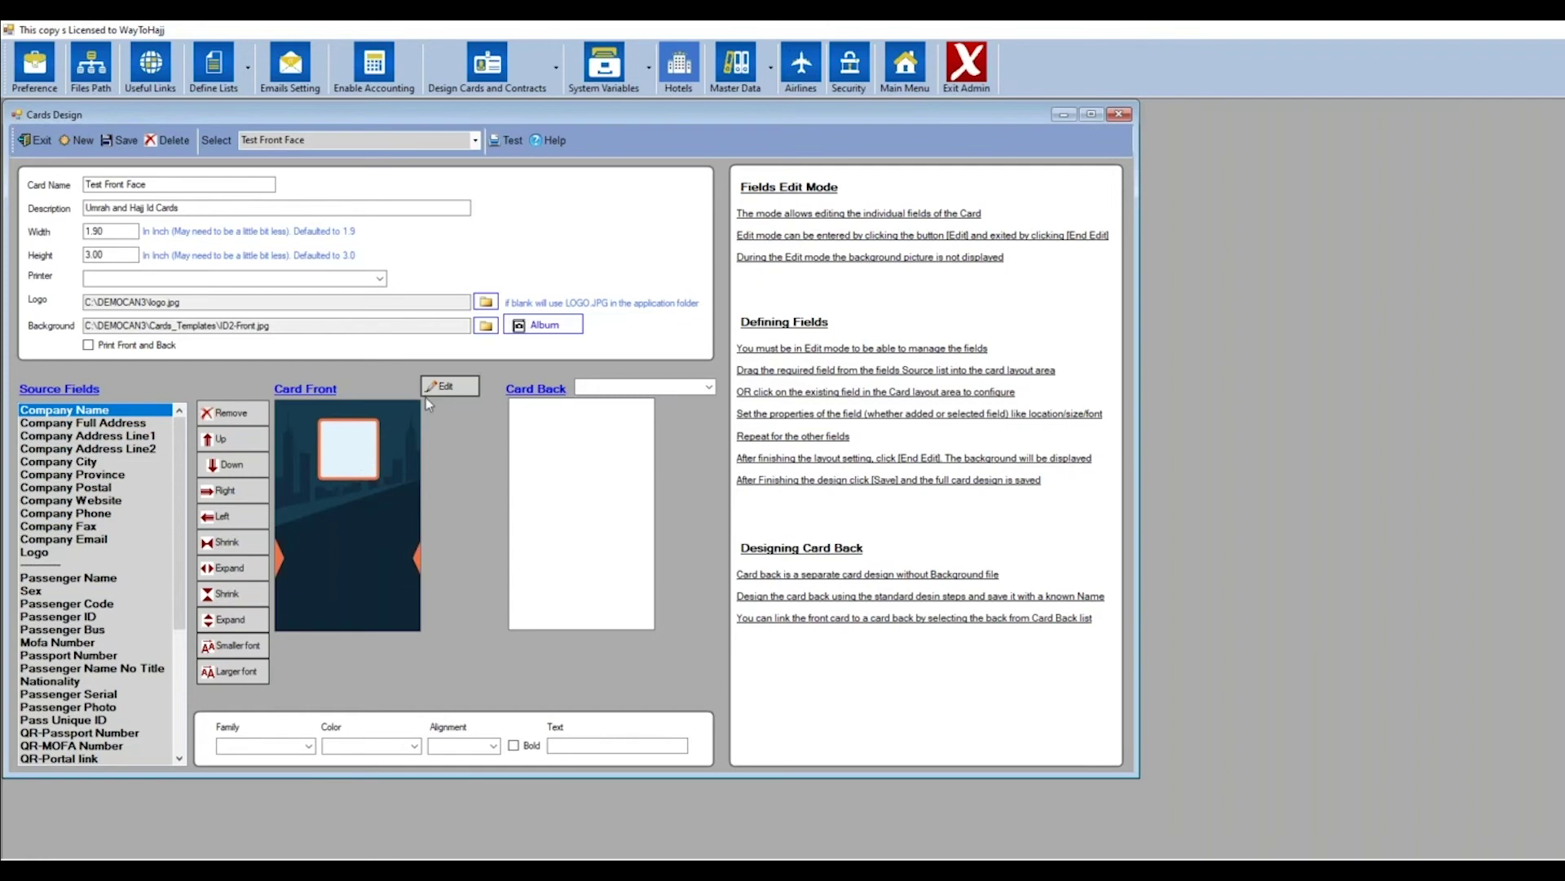
click(450, 386)
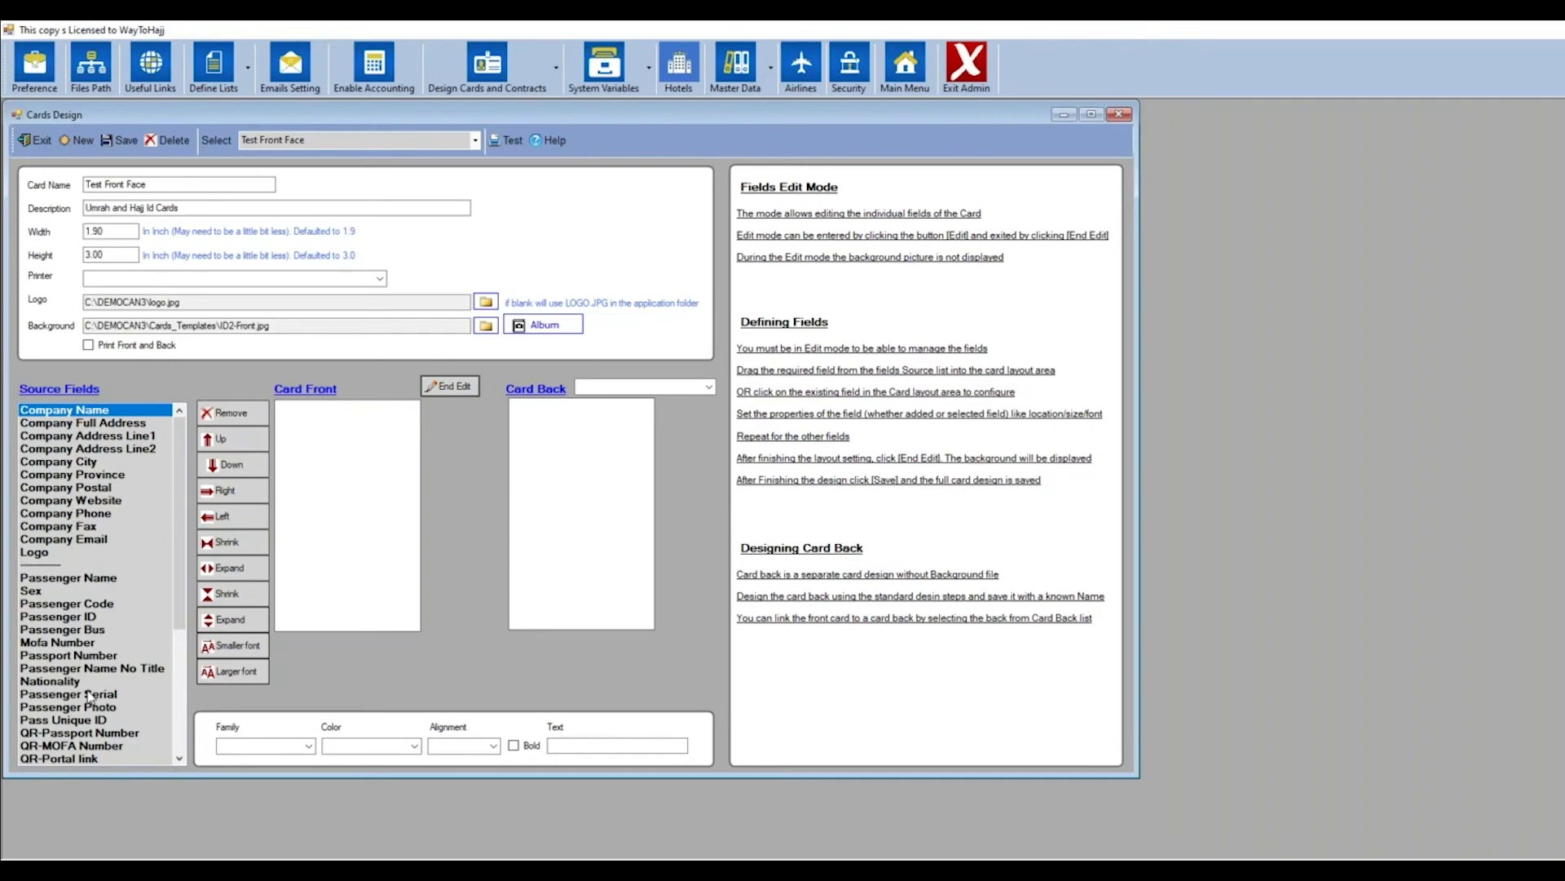
Drop the Passenger Photo field onto the card front and shrink/expand it to fit the photo frame
drag(173, 592, 152, 614)
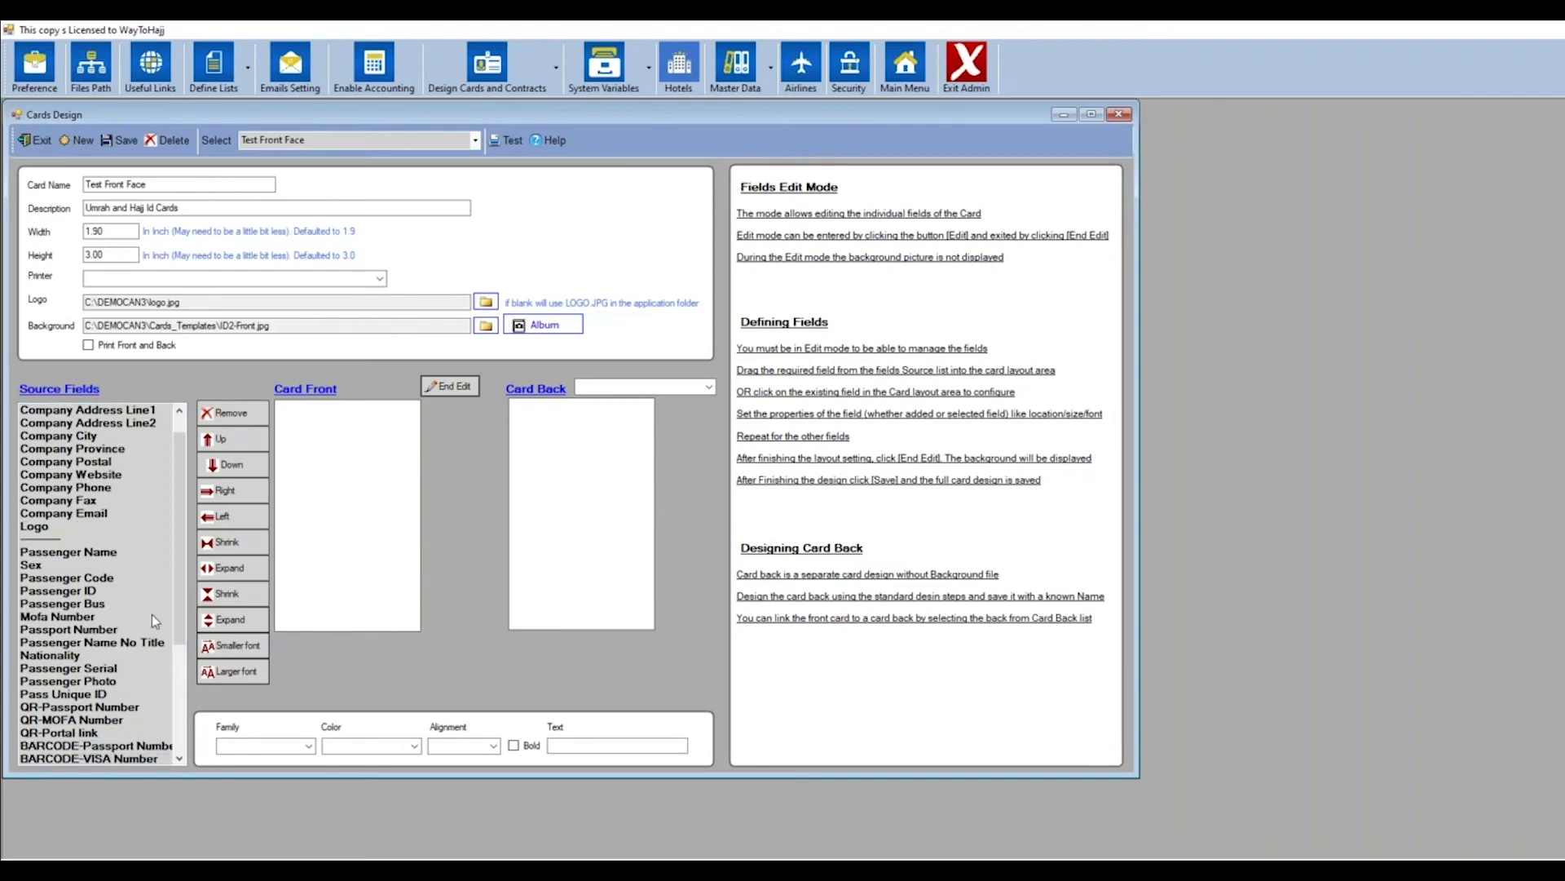
click(78, 681)
drag(404, 489, 338, 453)
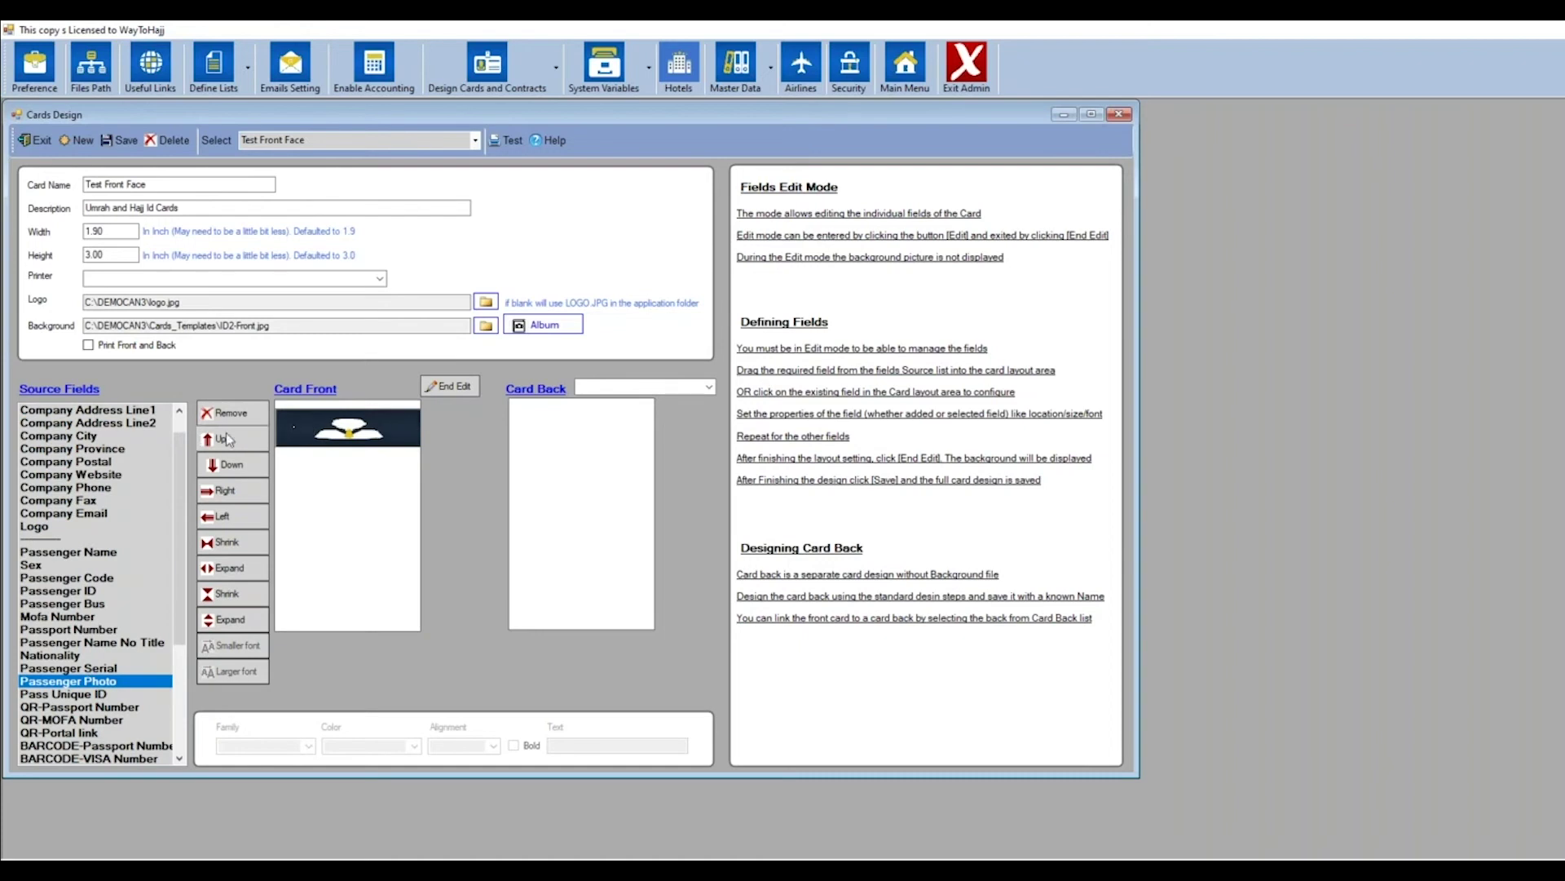
click(233, 545)
click(233, 545)
click(233, 545)
click(230, 569)
click(229, 569)
click(232, 570)
click(232, 570)
click(231, 570)
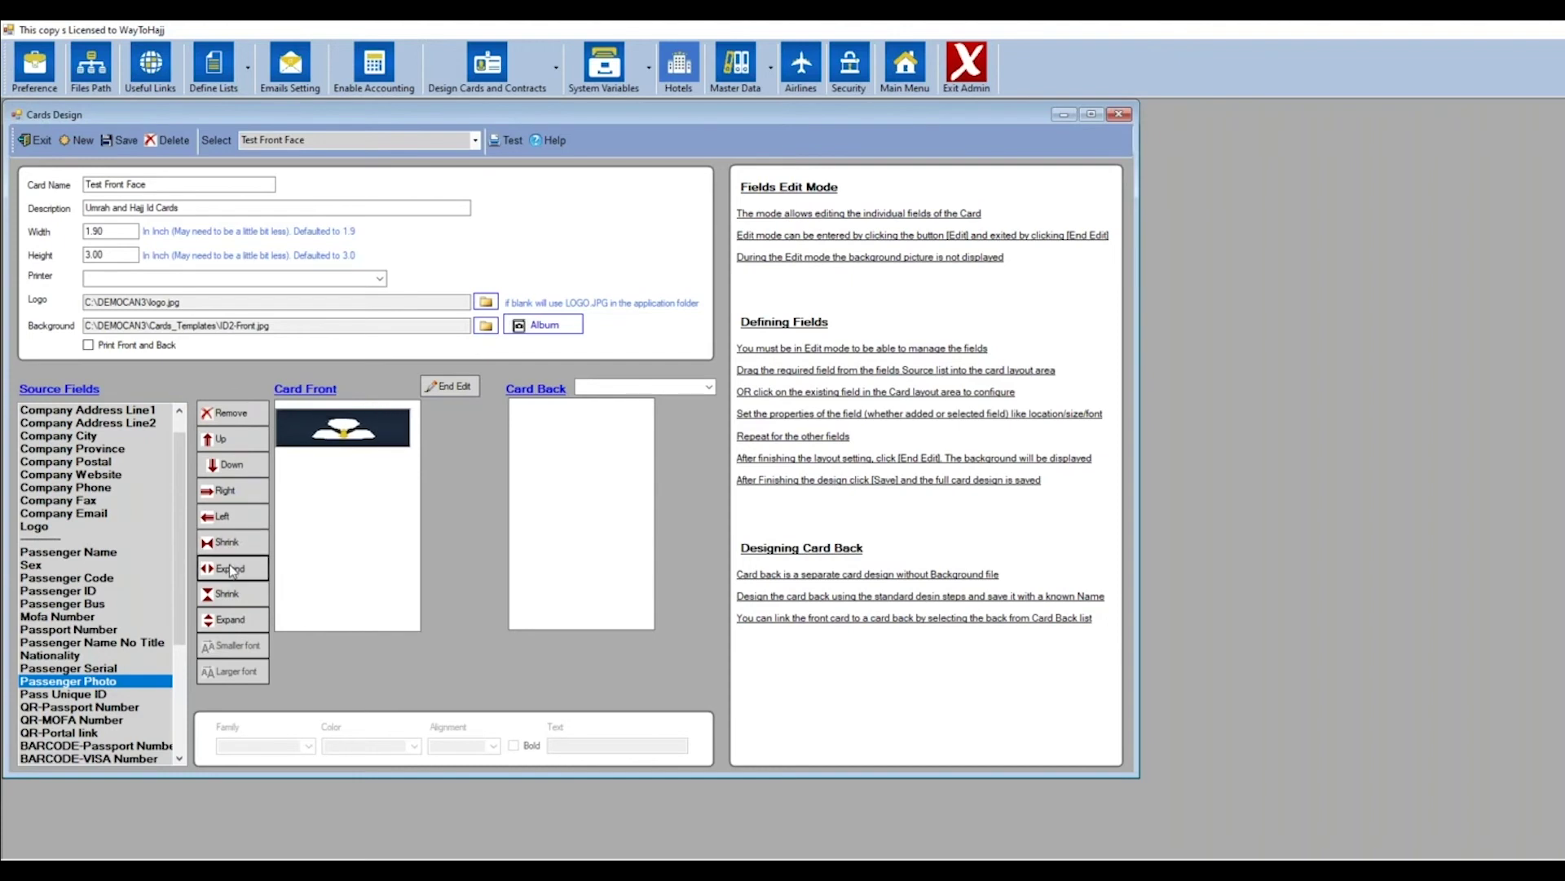
click(229, 602)
click(228, 602)
click(228, 602)
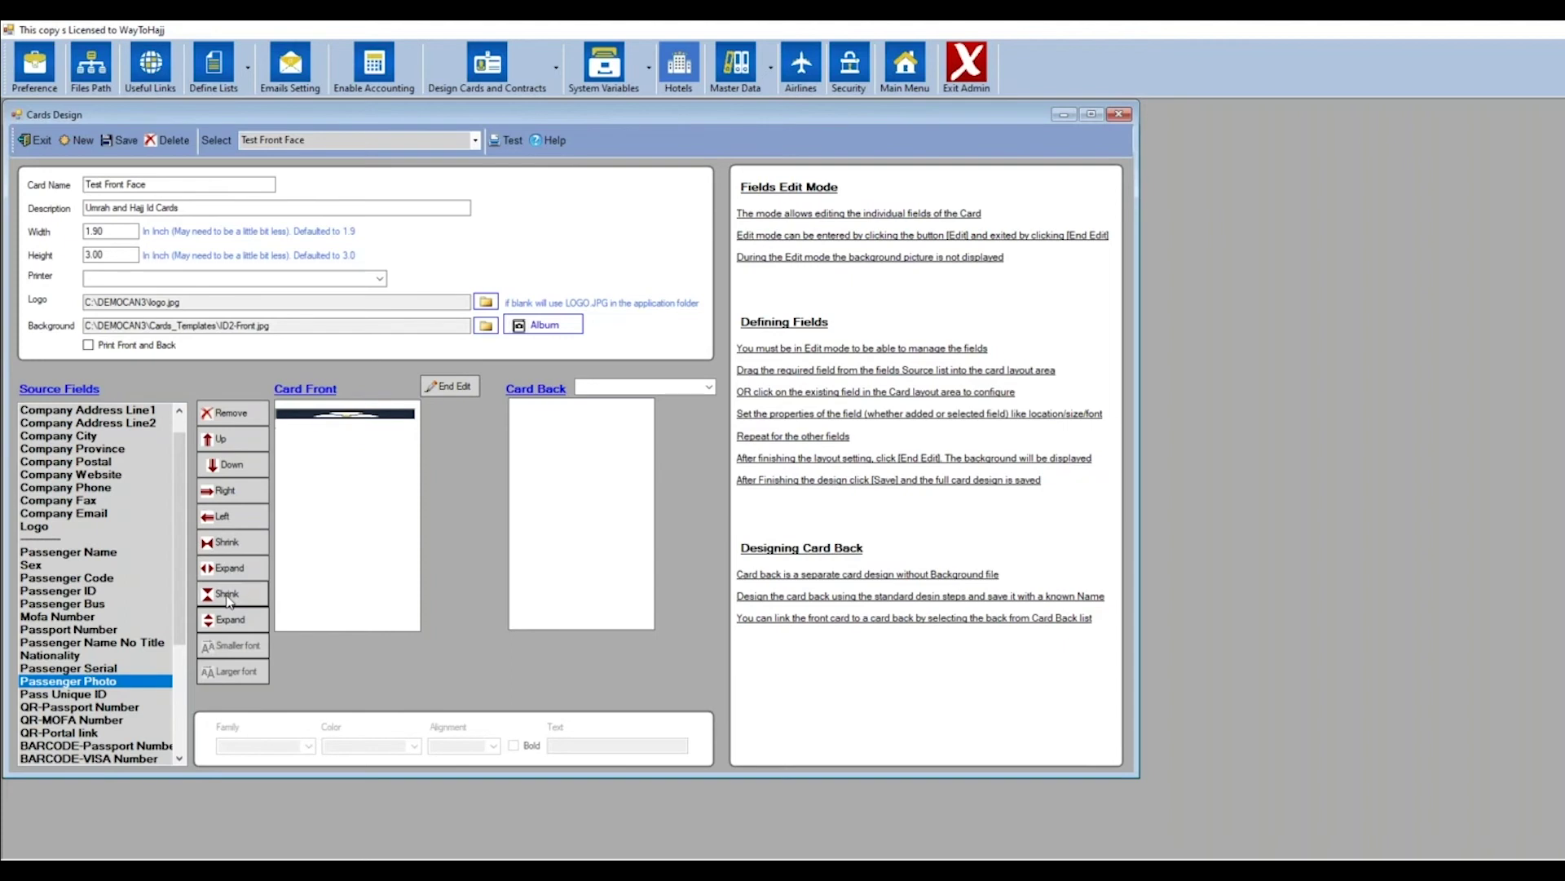
click(230, 621)
click(229, 622)
click(229, 621)
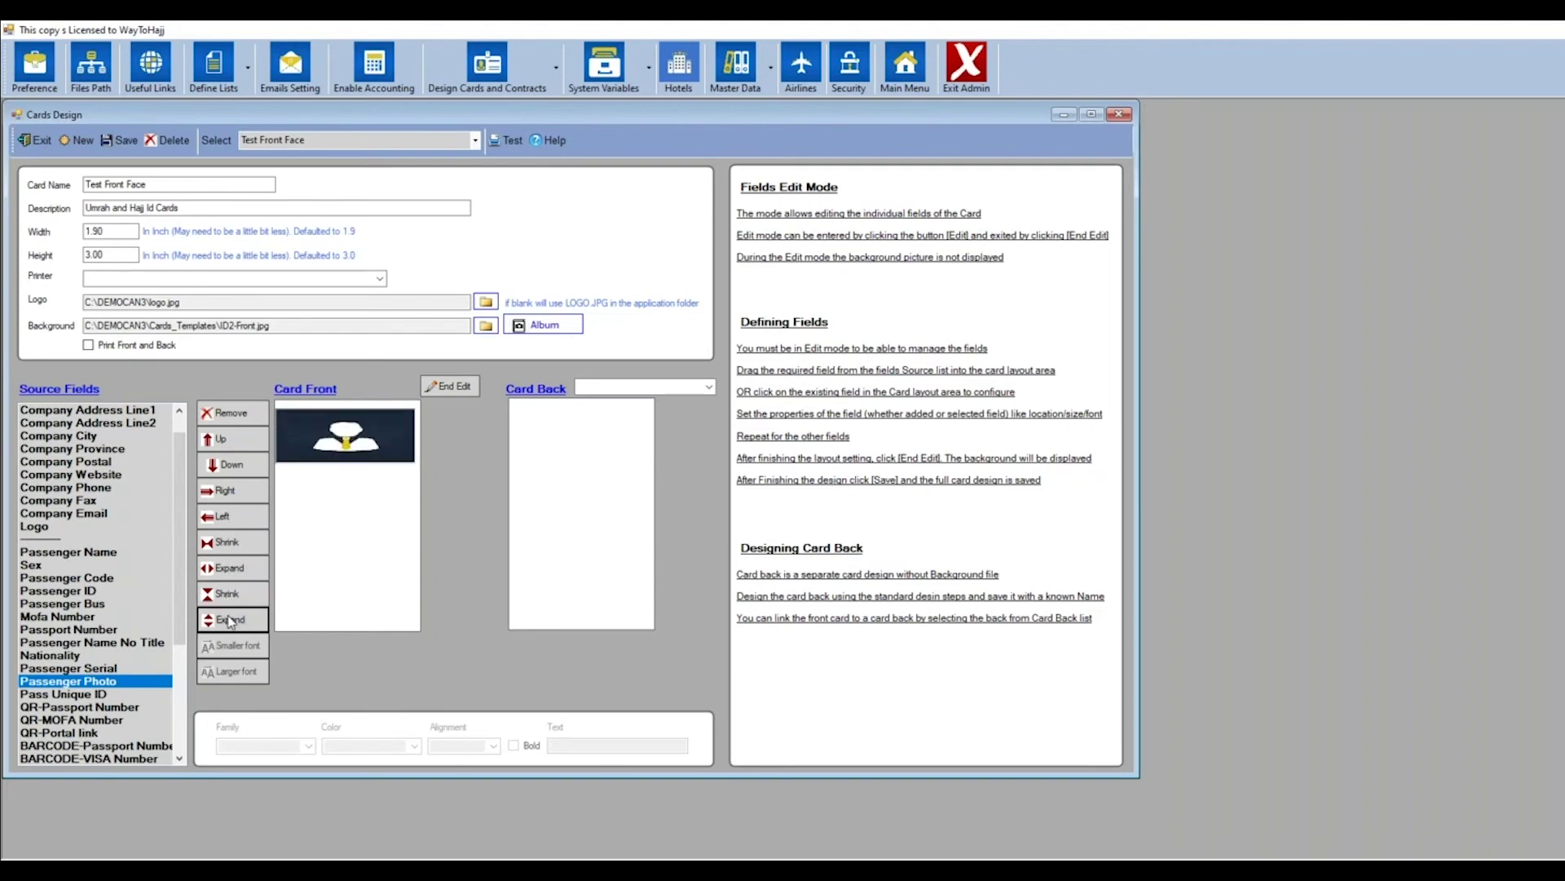
click(229, 622)
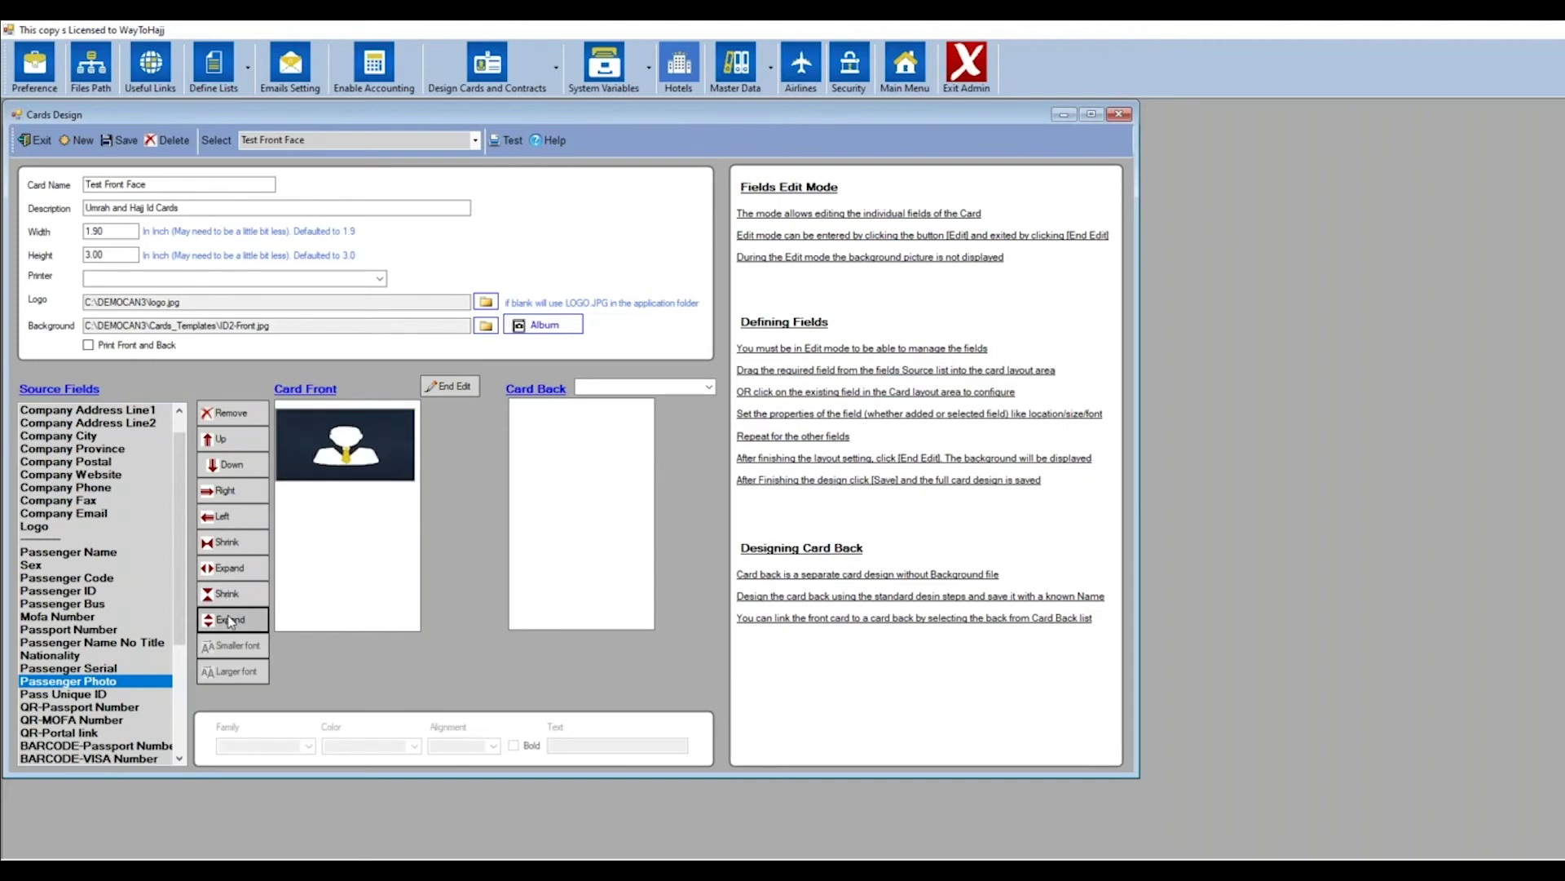
click(231, 544)
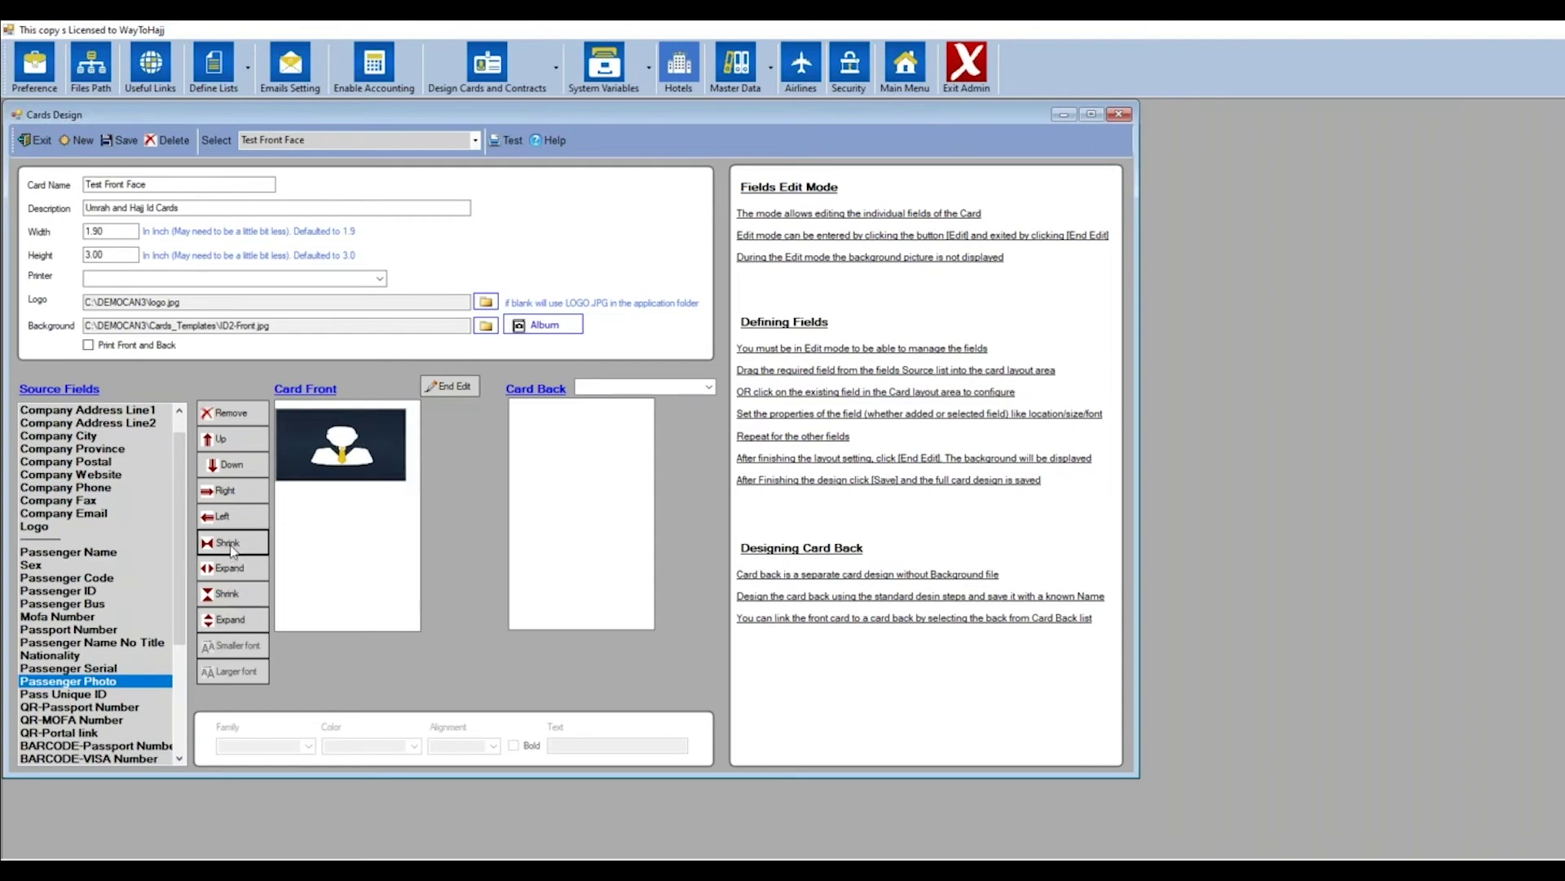
click(231, 544)
click(230, 544)
click(230, 545)
click(231, 544)
click(231, 545)
click(231, 545)
click(231, 544)
click(231, 545)
click(231, 545)
click(231, 596)
click(231, 596)
click(232, 595)
click(233, 595)
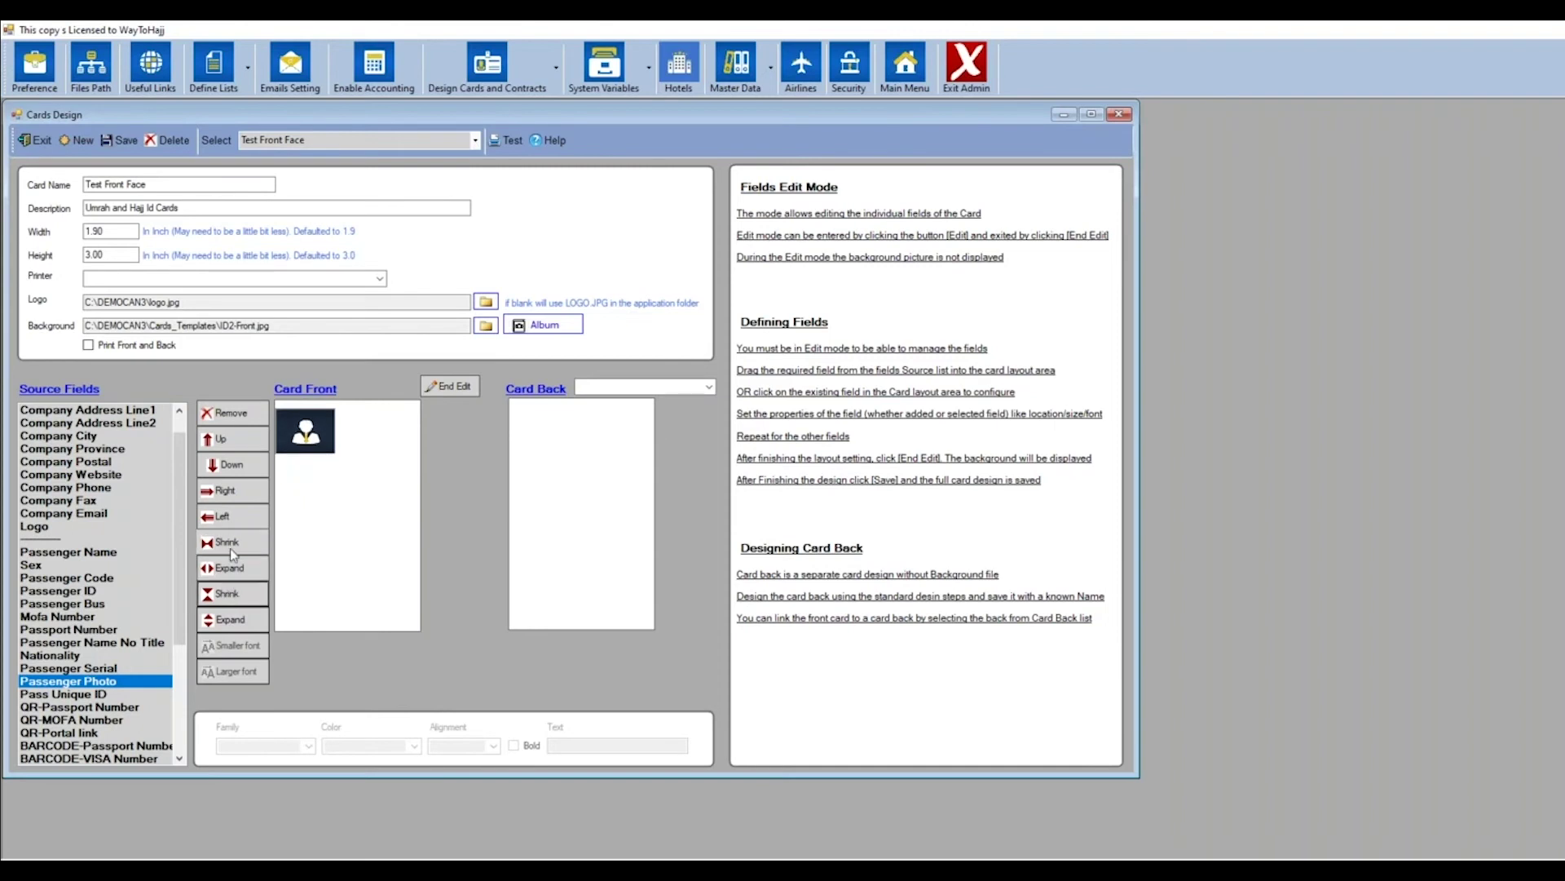
Shift the photo field right three and down two, checking its position against the background
click(236, 489)
click(237, 489)
click(237, 489)
click(236, 489)
click(237, 489)
click(232, 463)
click(232, 464)
click(232, 464)
click(453, 386)
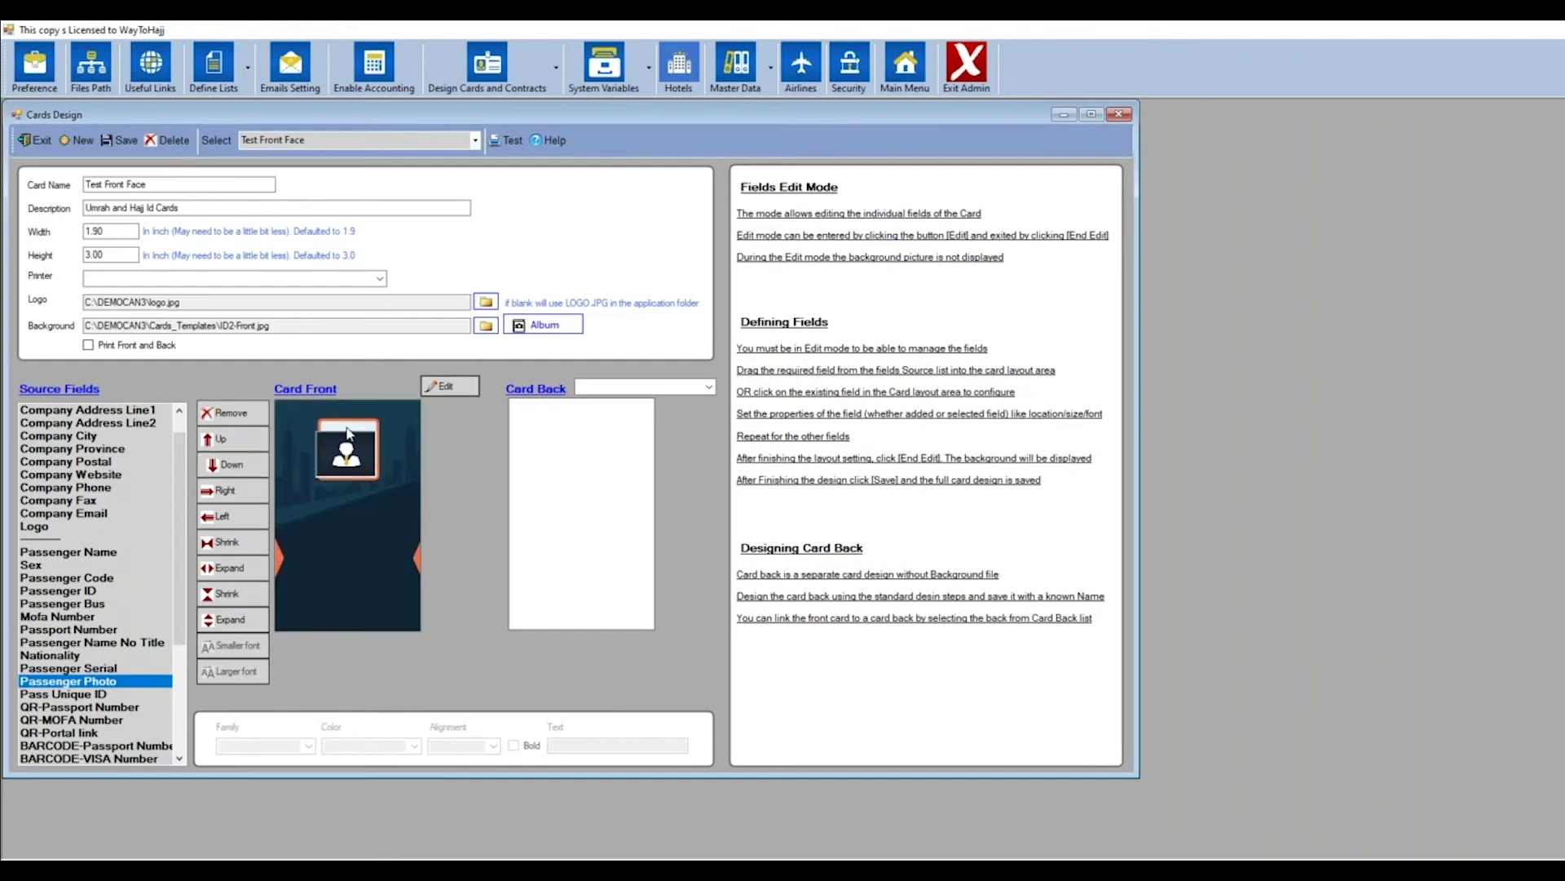
click(448, 386)
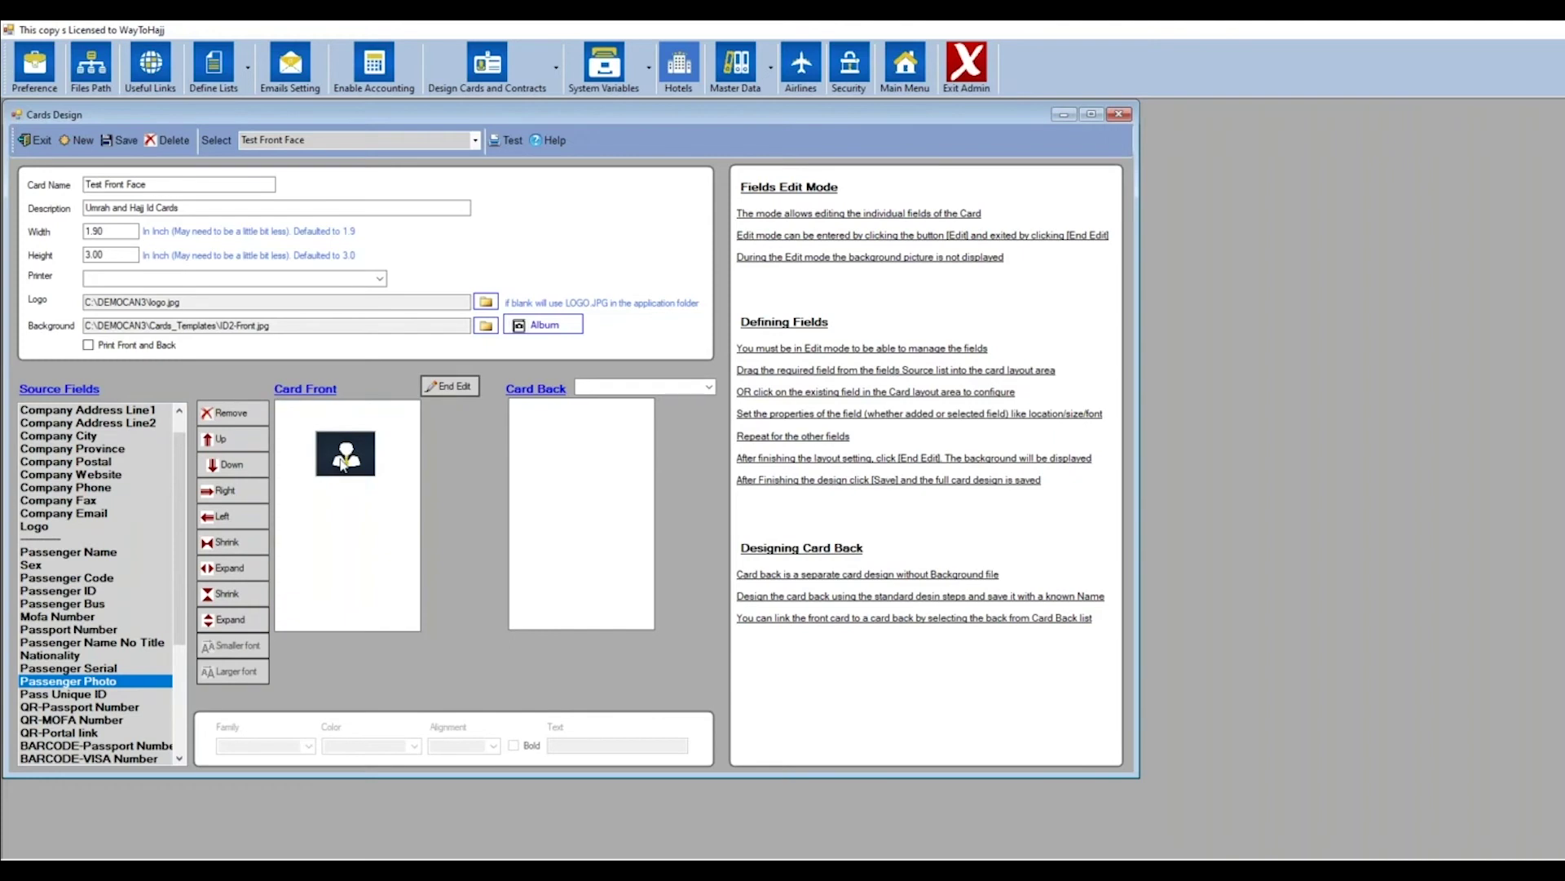
Fine-tune the photo field's size and raise it slightly, previewing the fit against the background
click(238, 573)
click(230, 621)
click(231, 621)
click(228, 438)
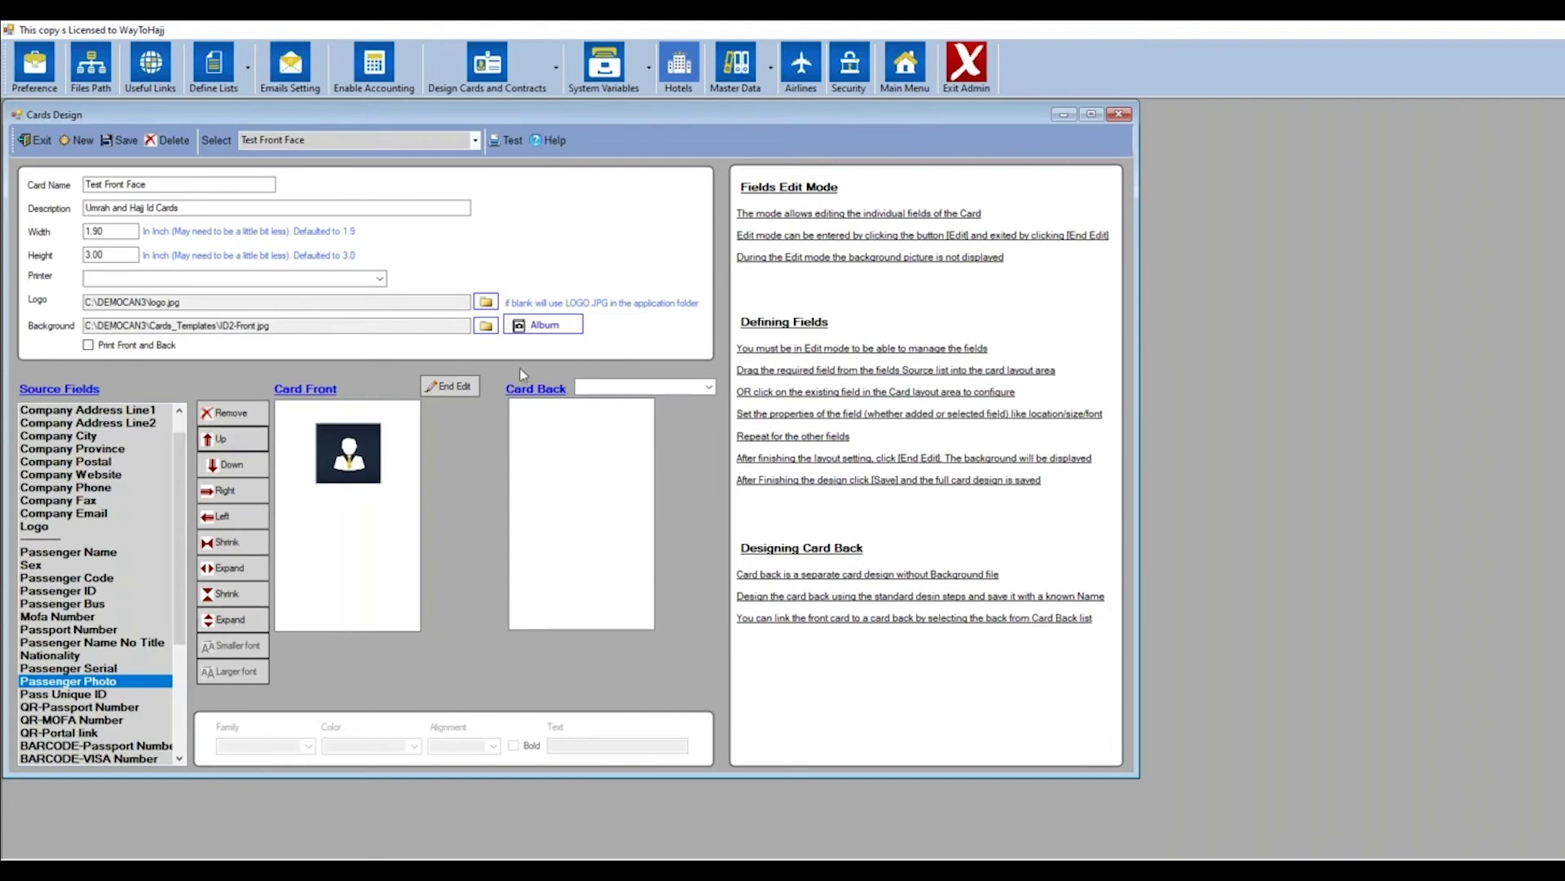
click(453, 386)
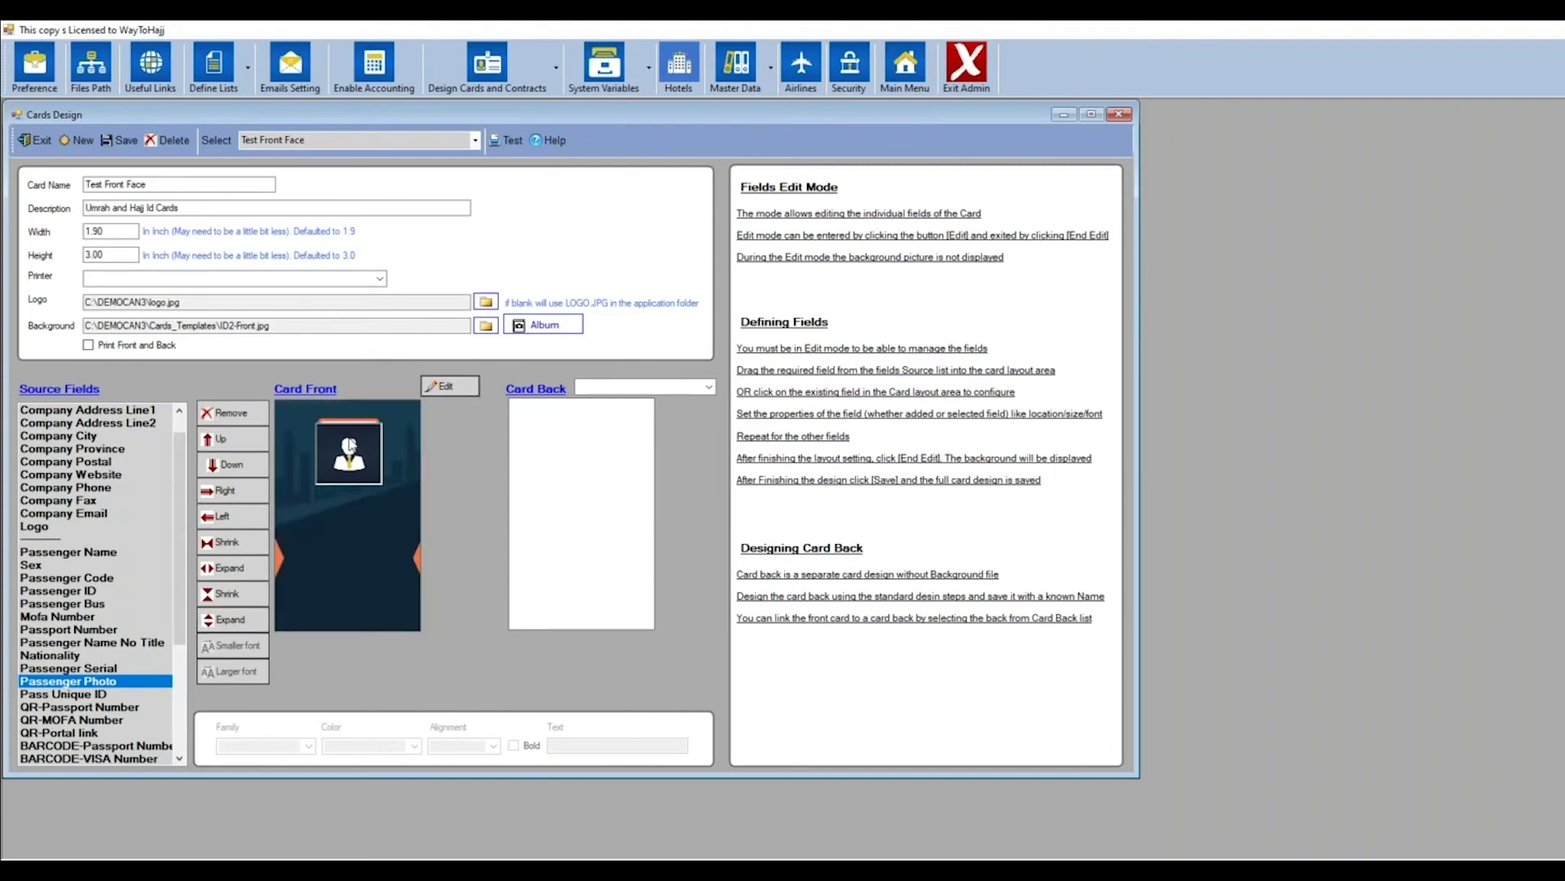
click(451, 388)
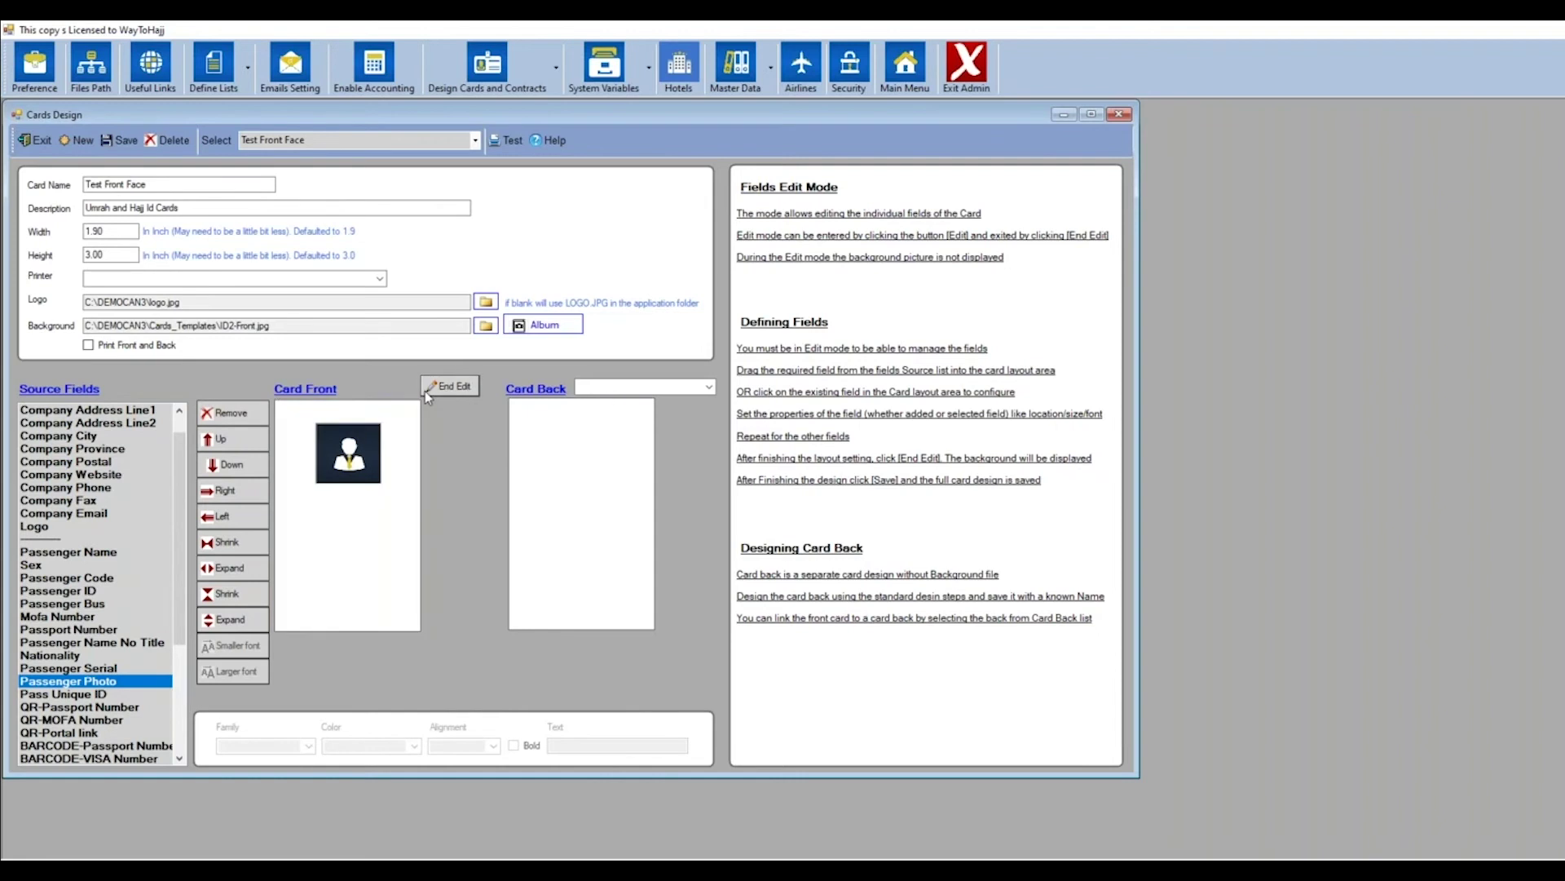
click(231, 544)
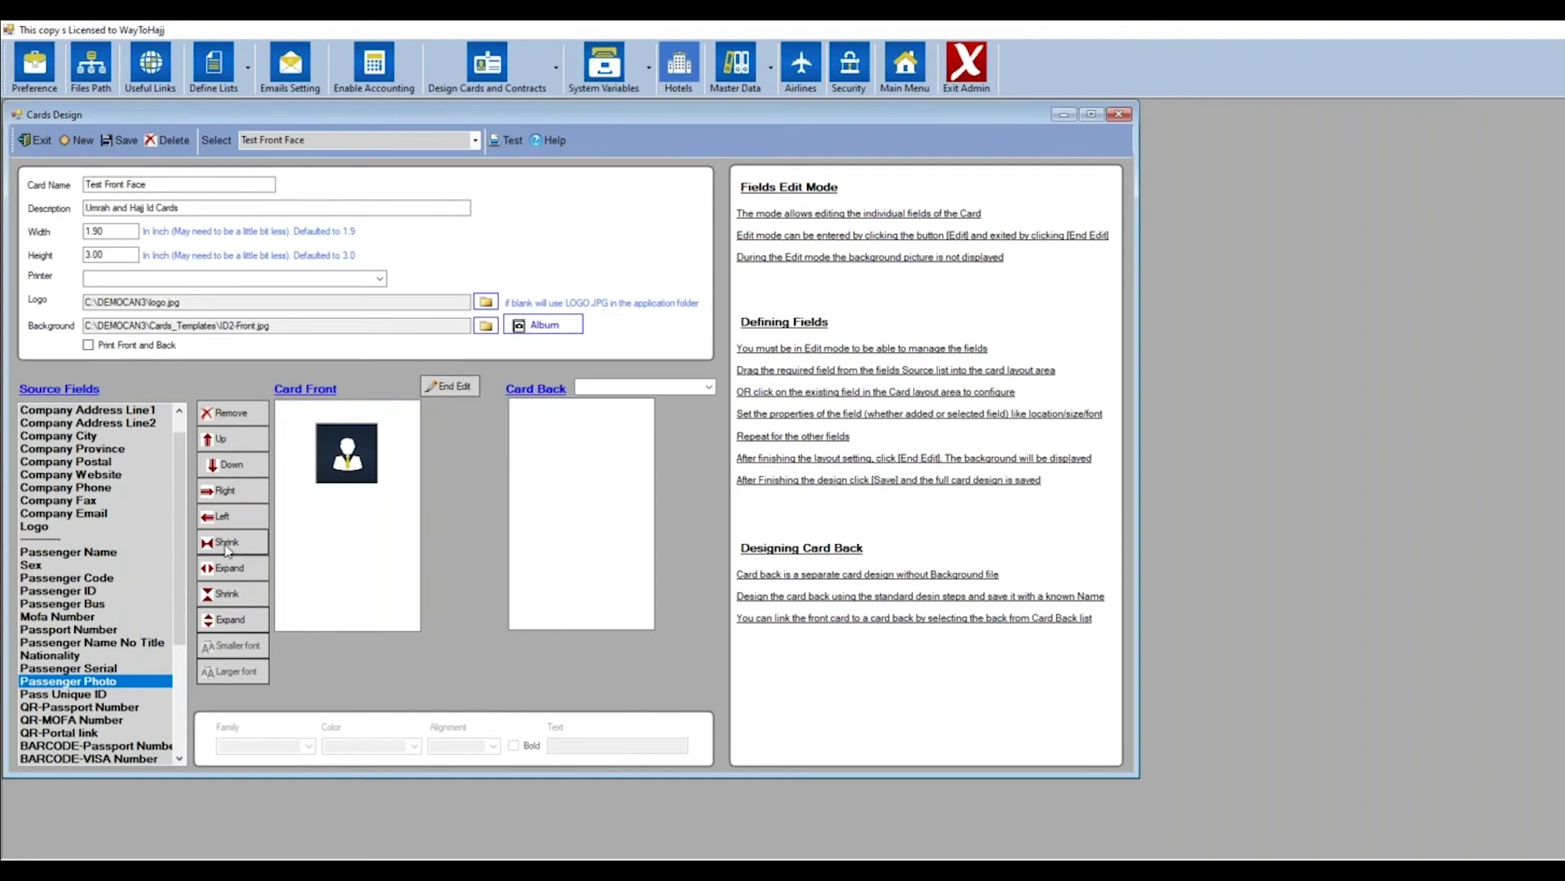
click(229, 593)
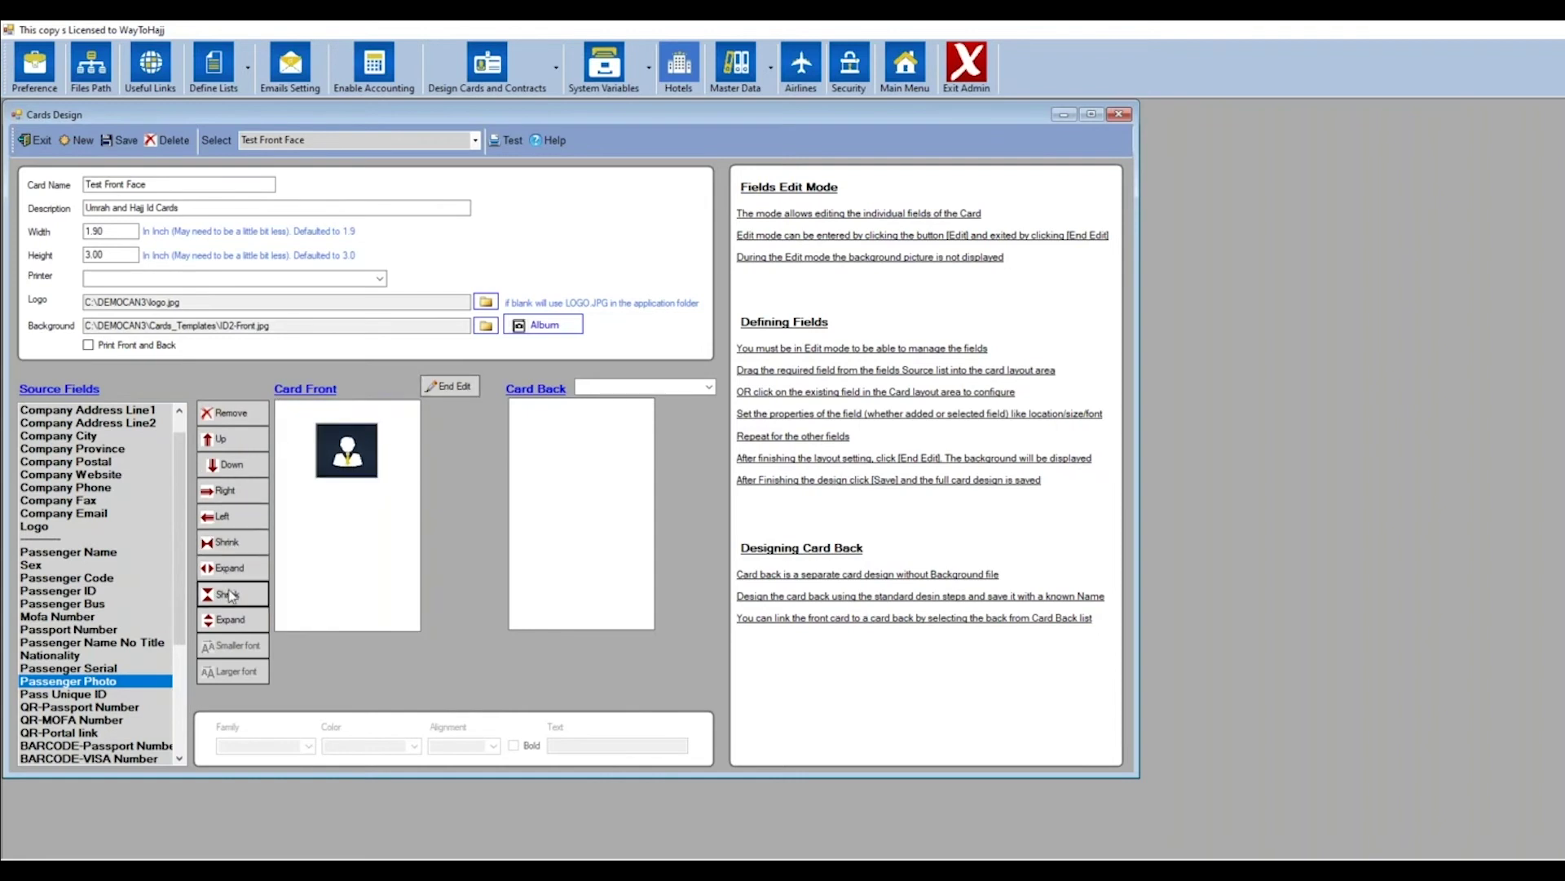
click(470, 384)
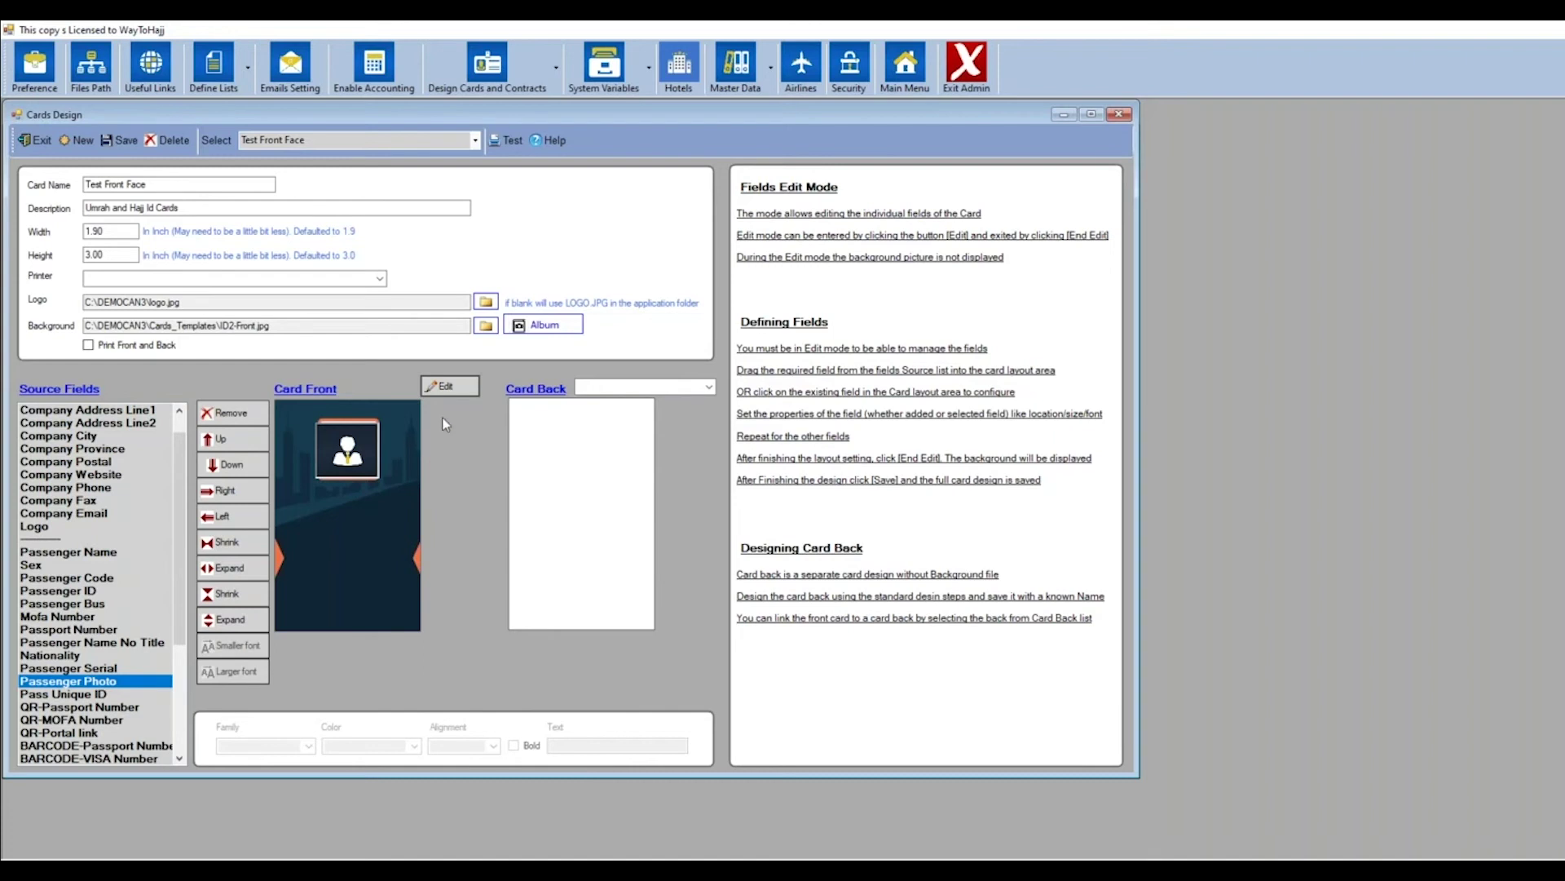
click(470, 389)
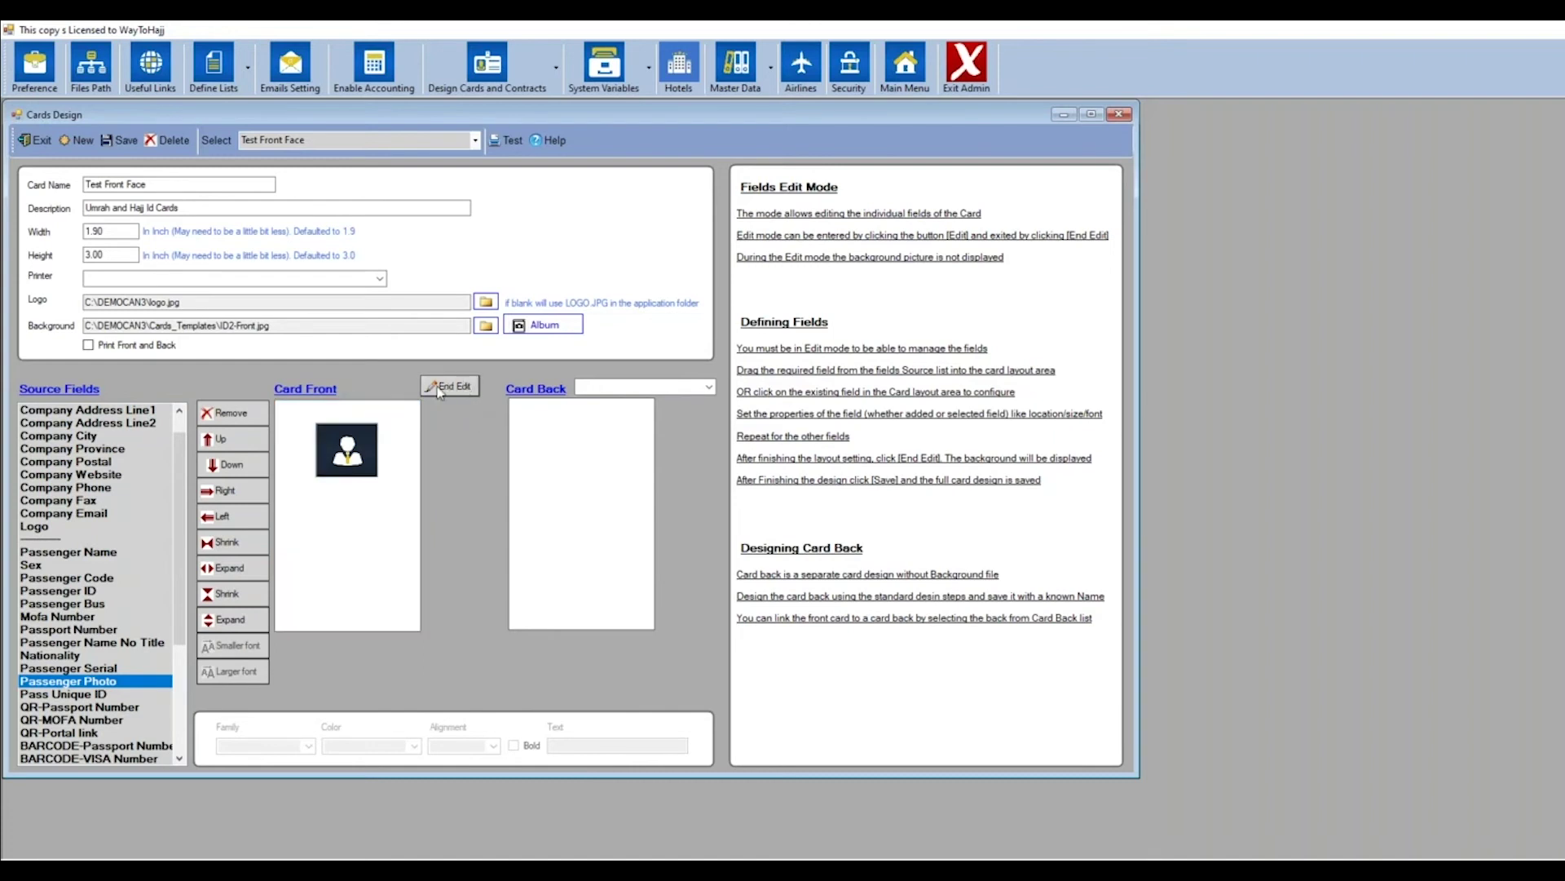
Place the Passenger Name field on the card front and move it down below the photo
click(100, 553)
drag(100, 555, 349, 518)
click(228, 473)
click(228, 473)
click(228, 473)
click(228, 466)
click(228, 466)
click(228, 466)
click(229, 466)
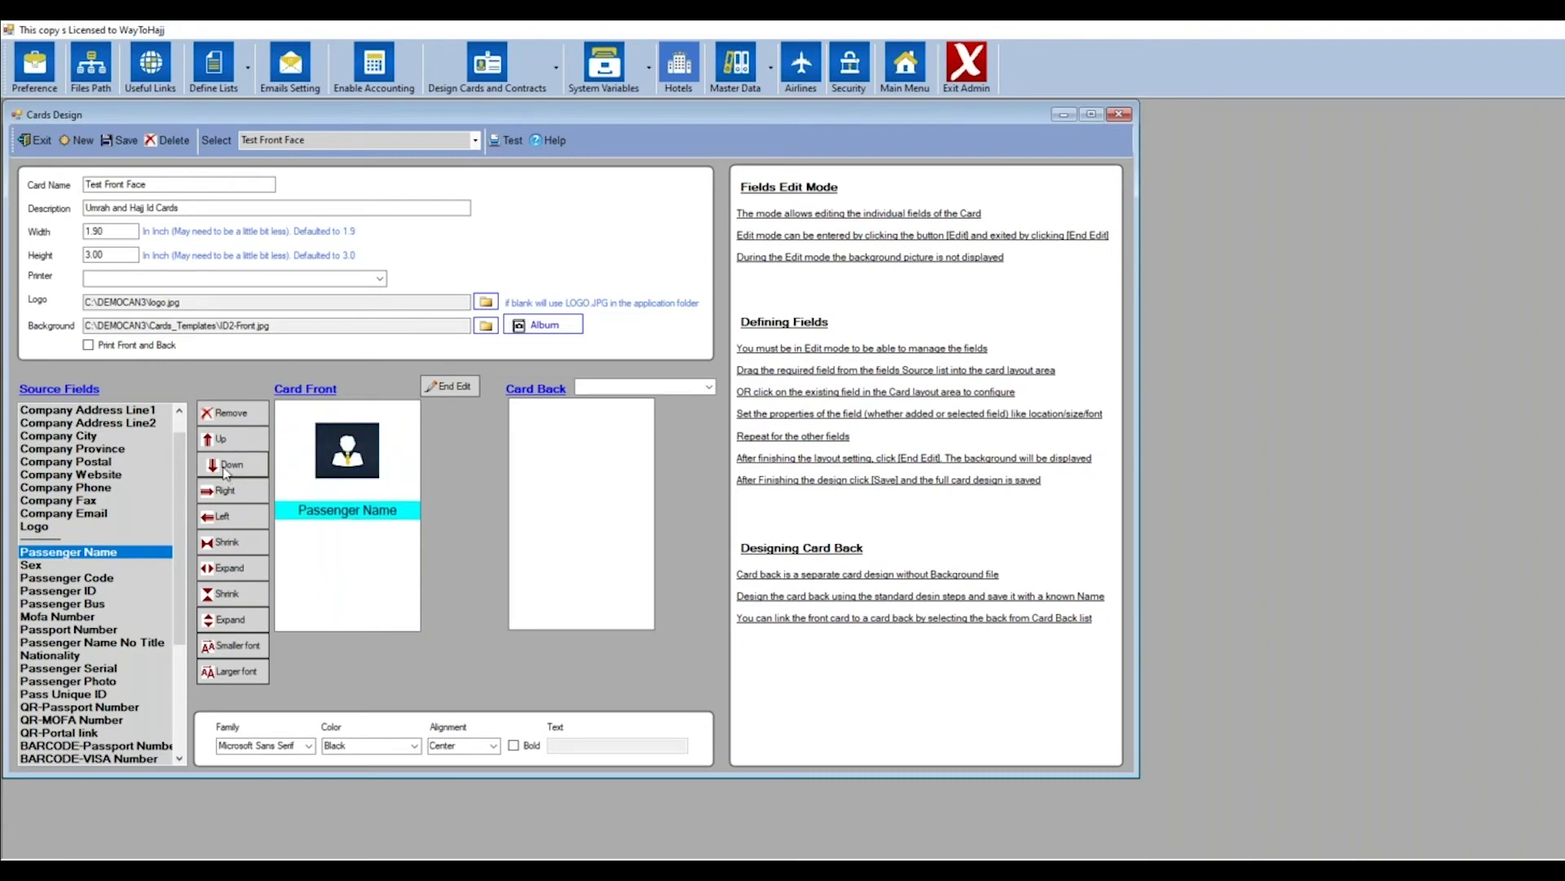
Make the passenger name Yellow and Bold, previewing it against the background
click(415, 747)
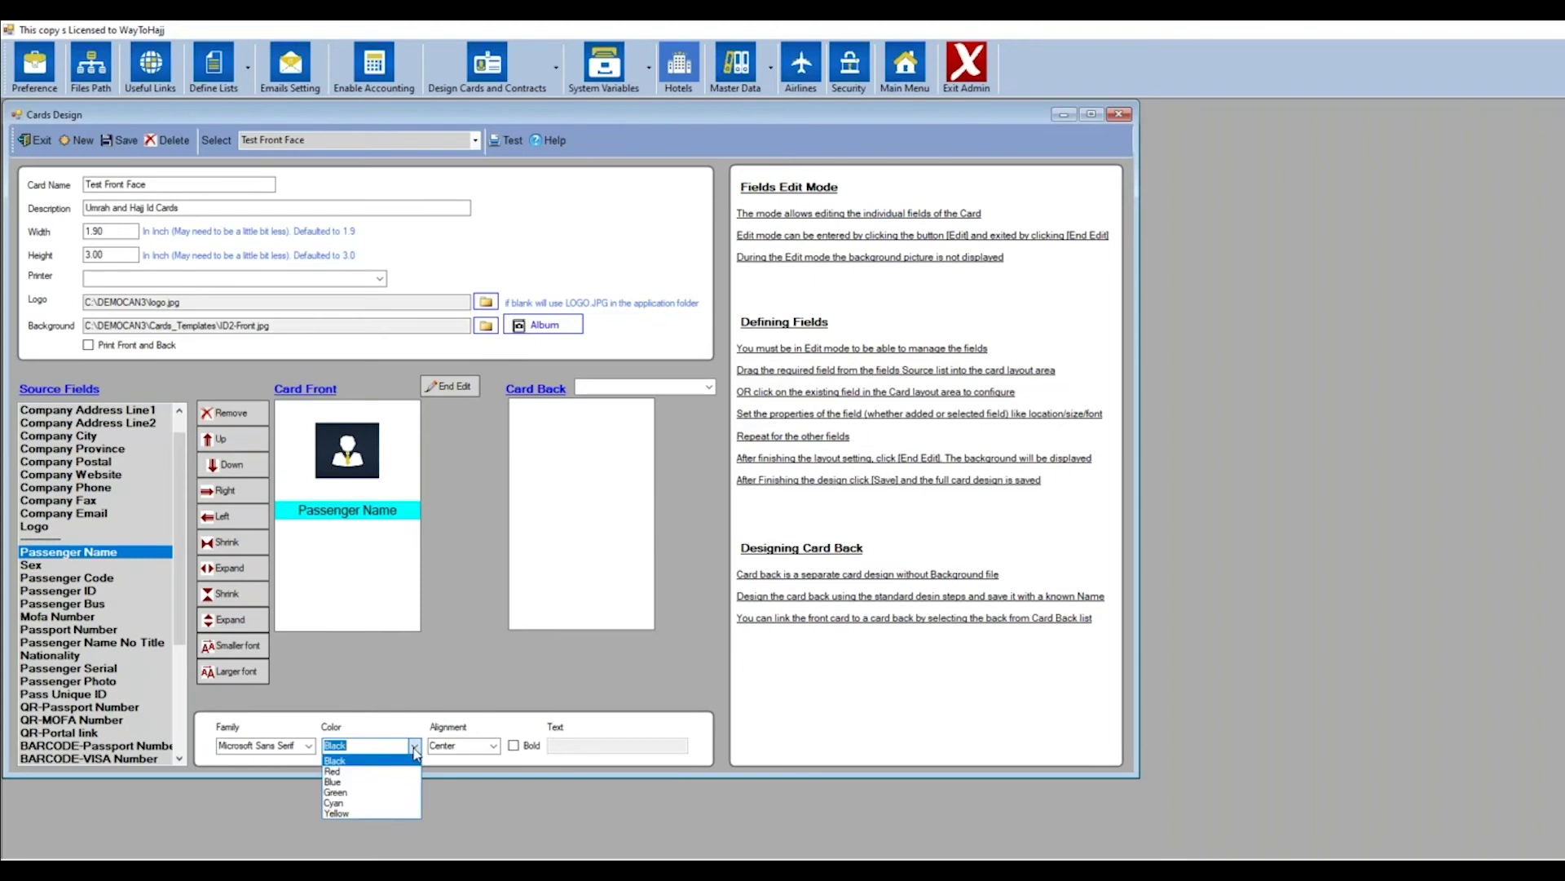
click(349, 814)
click(513, 745)
click(451, 387)
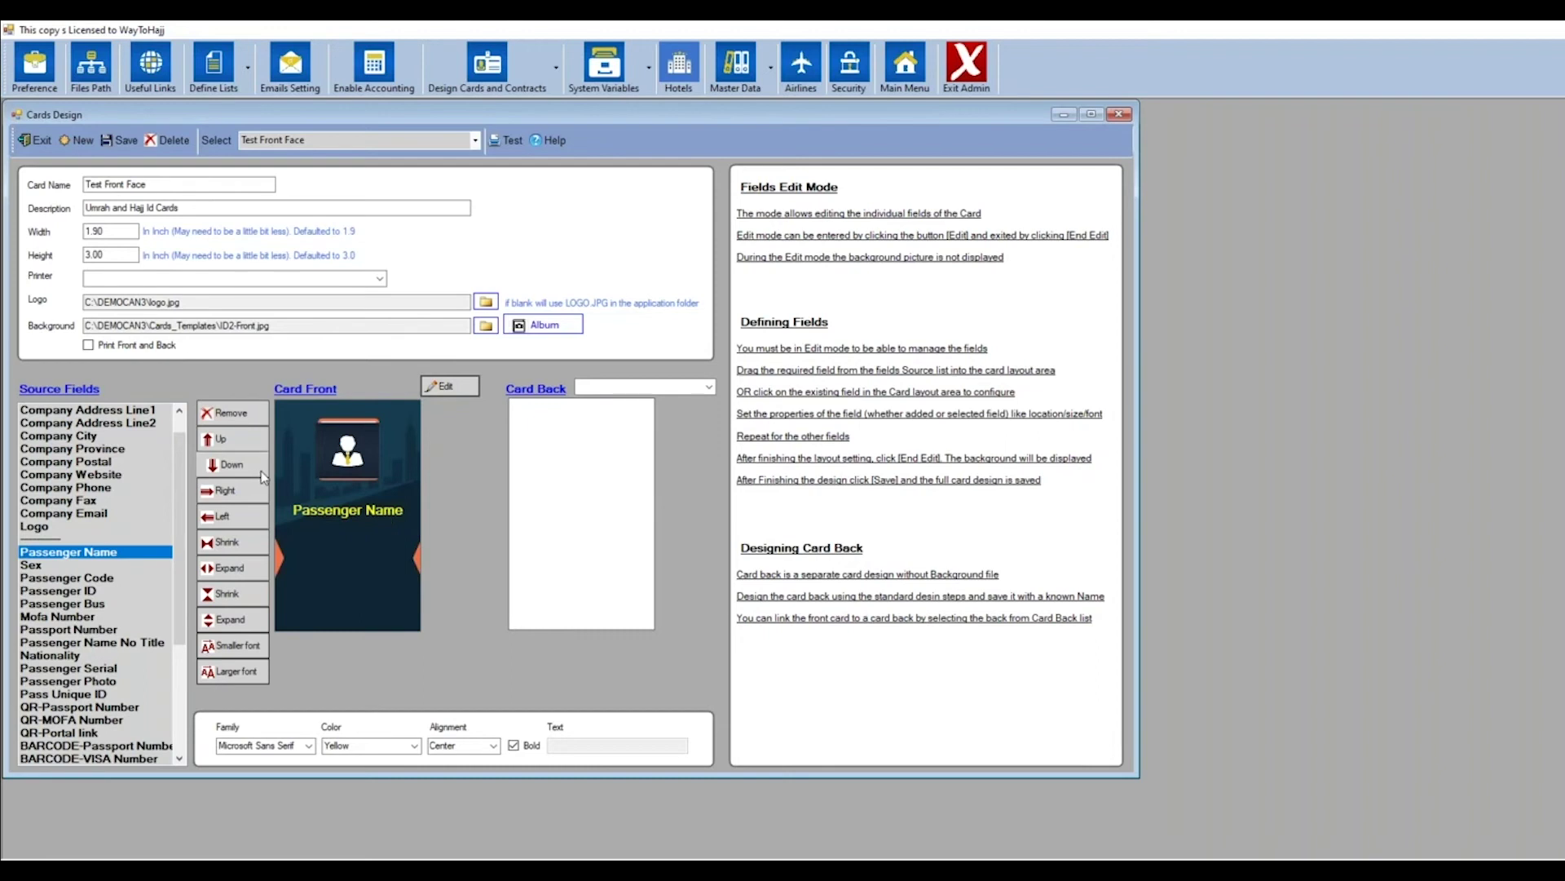
click(463, 386)
scroll(187, 635, down, 2)
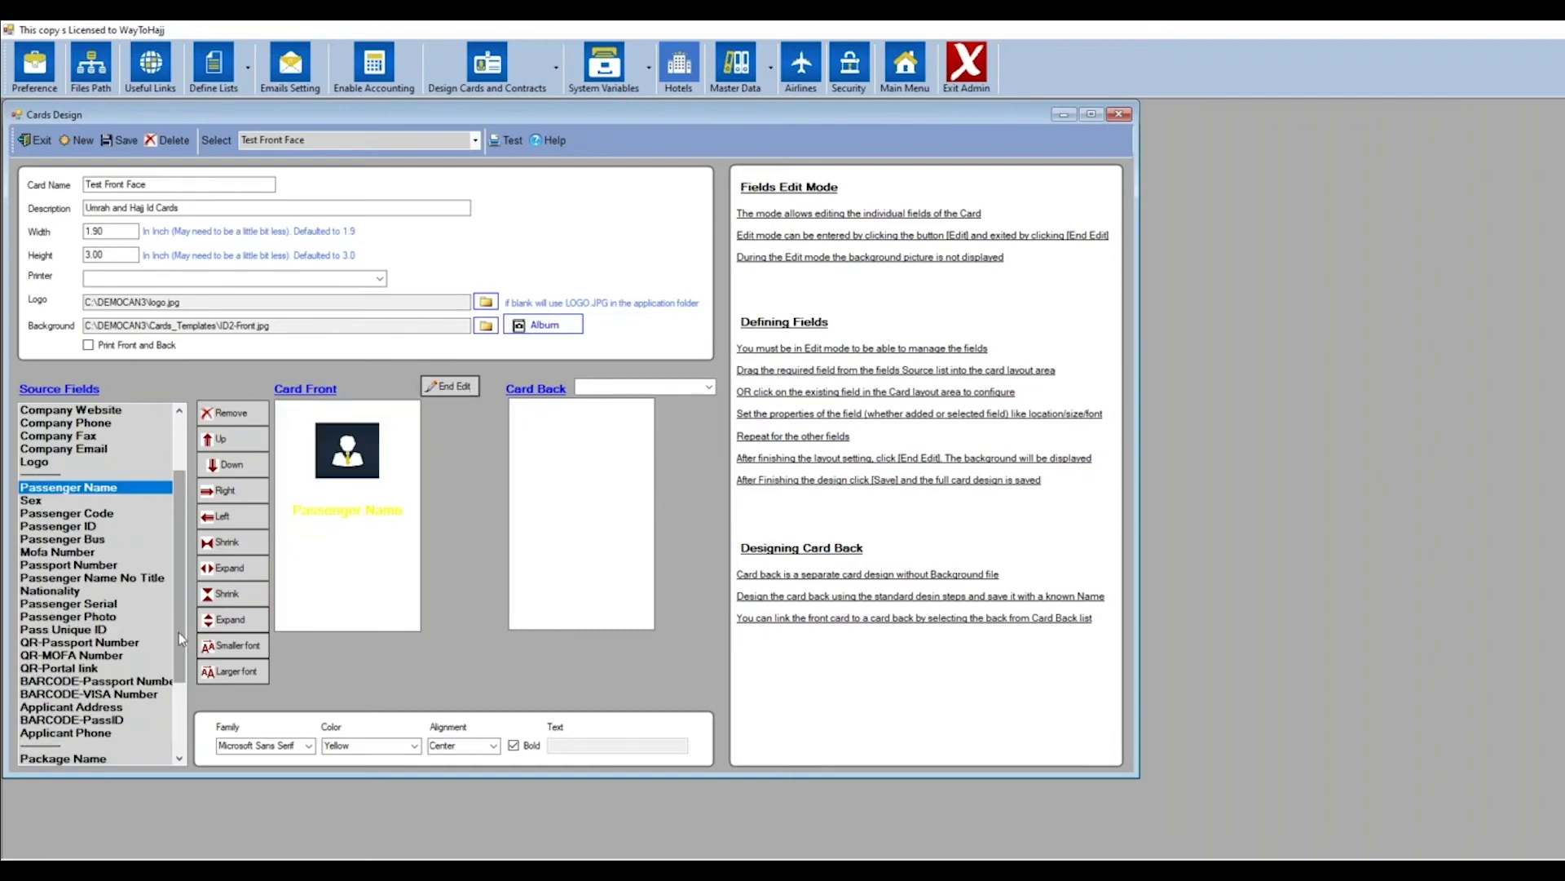
Place the BARCODE-VISA Number field on the card front, moved down below the passenger name
click(122, 694)
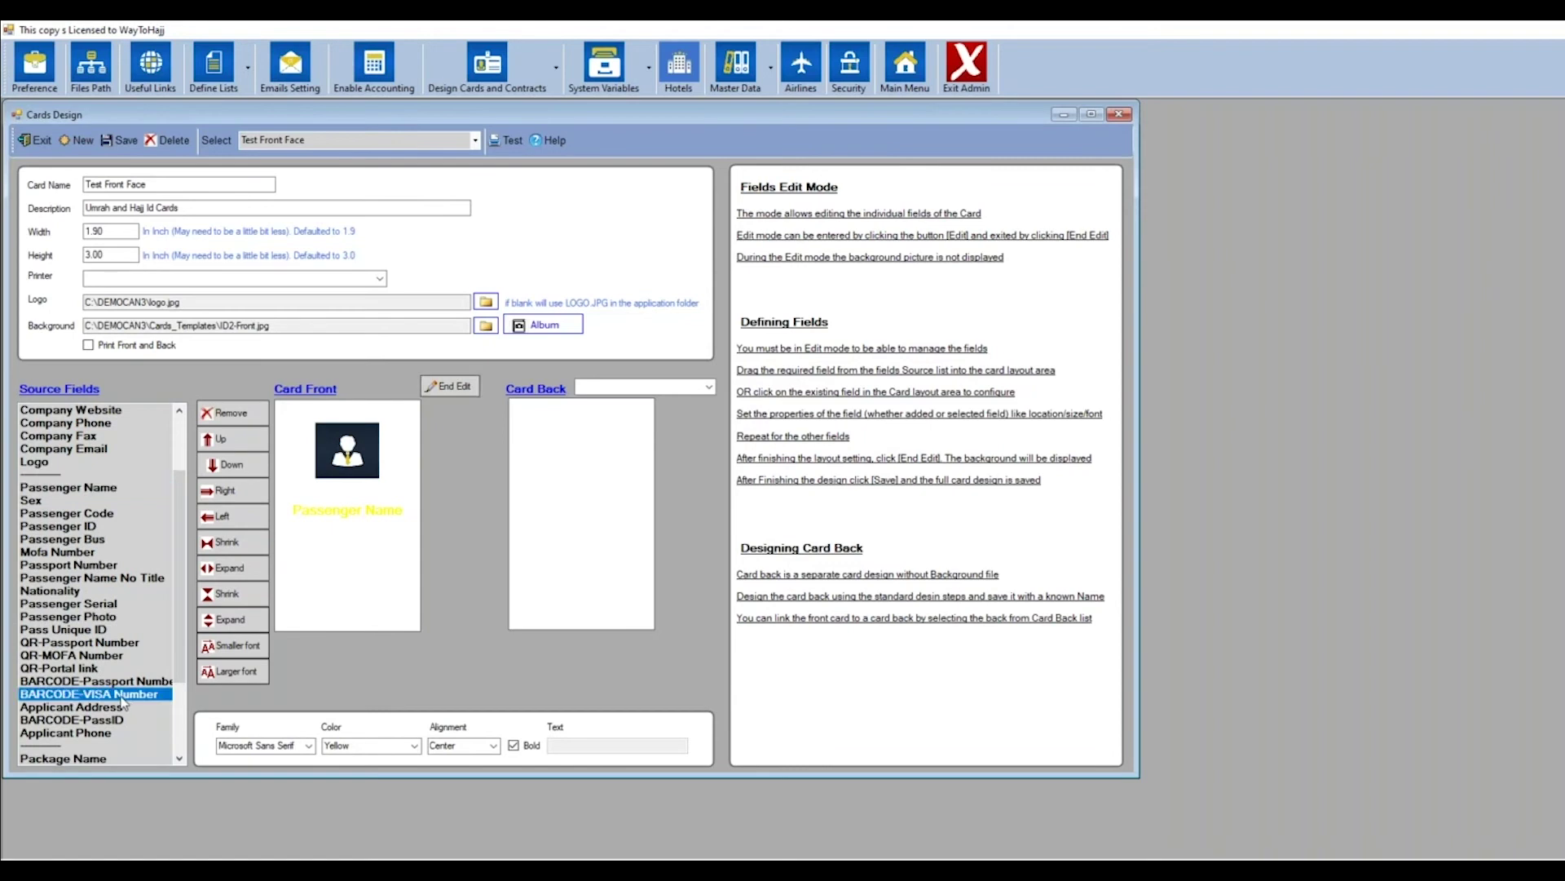
drag(122, 699, 369, 554)
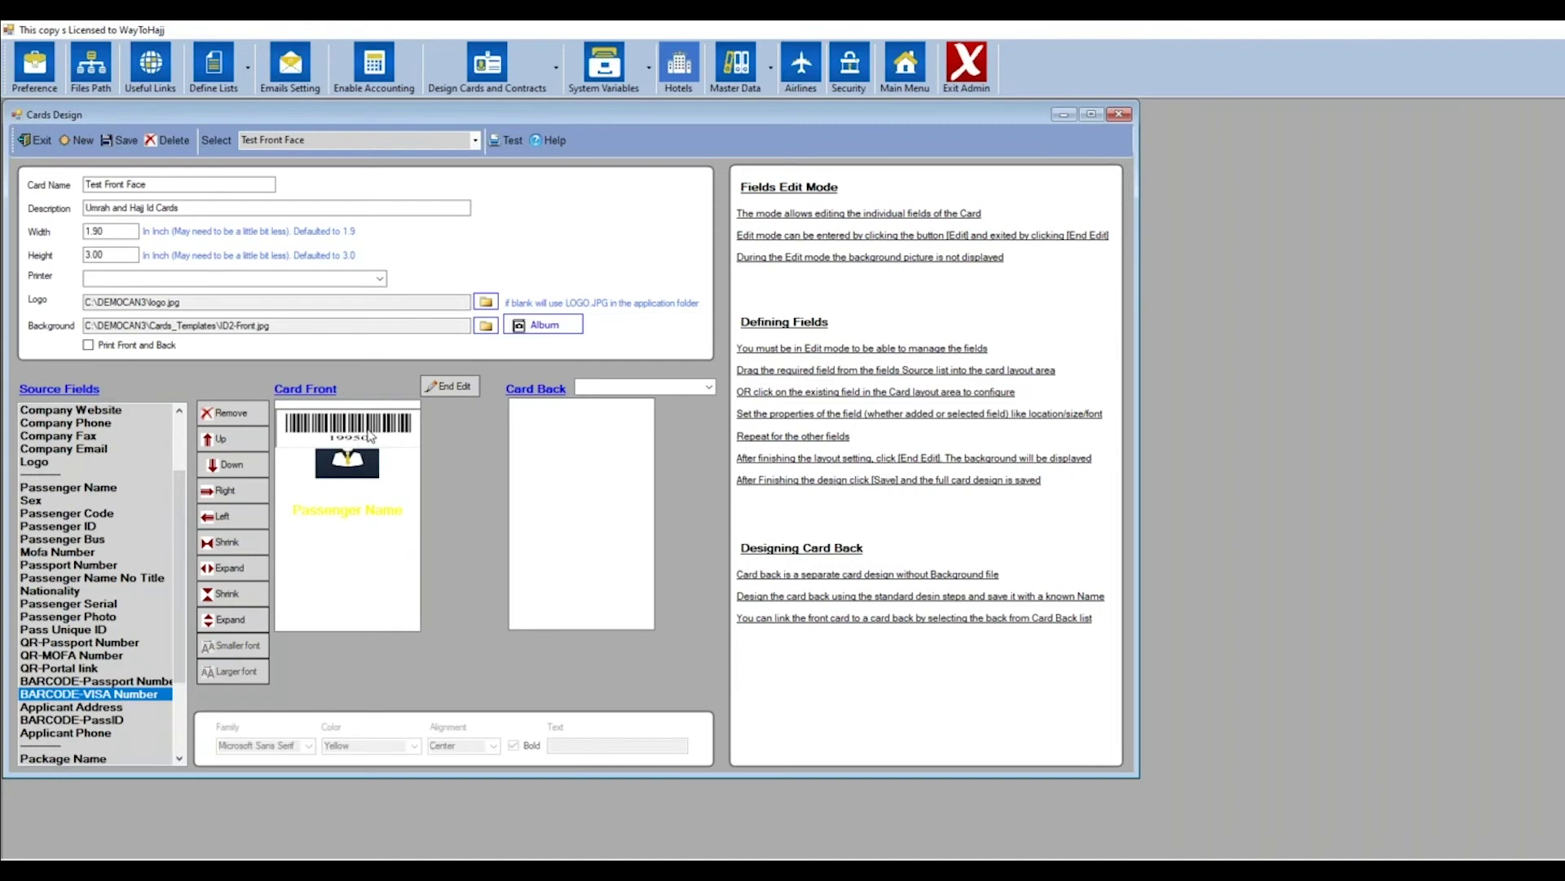
click(223, 474)
click(222, 474)
click(223, 474)
click(222, 474)
click(222, 474)
click(222, 474)
click(223, 473)
click(222, 473)
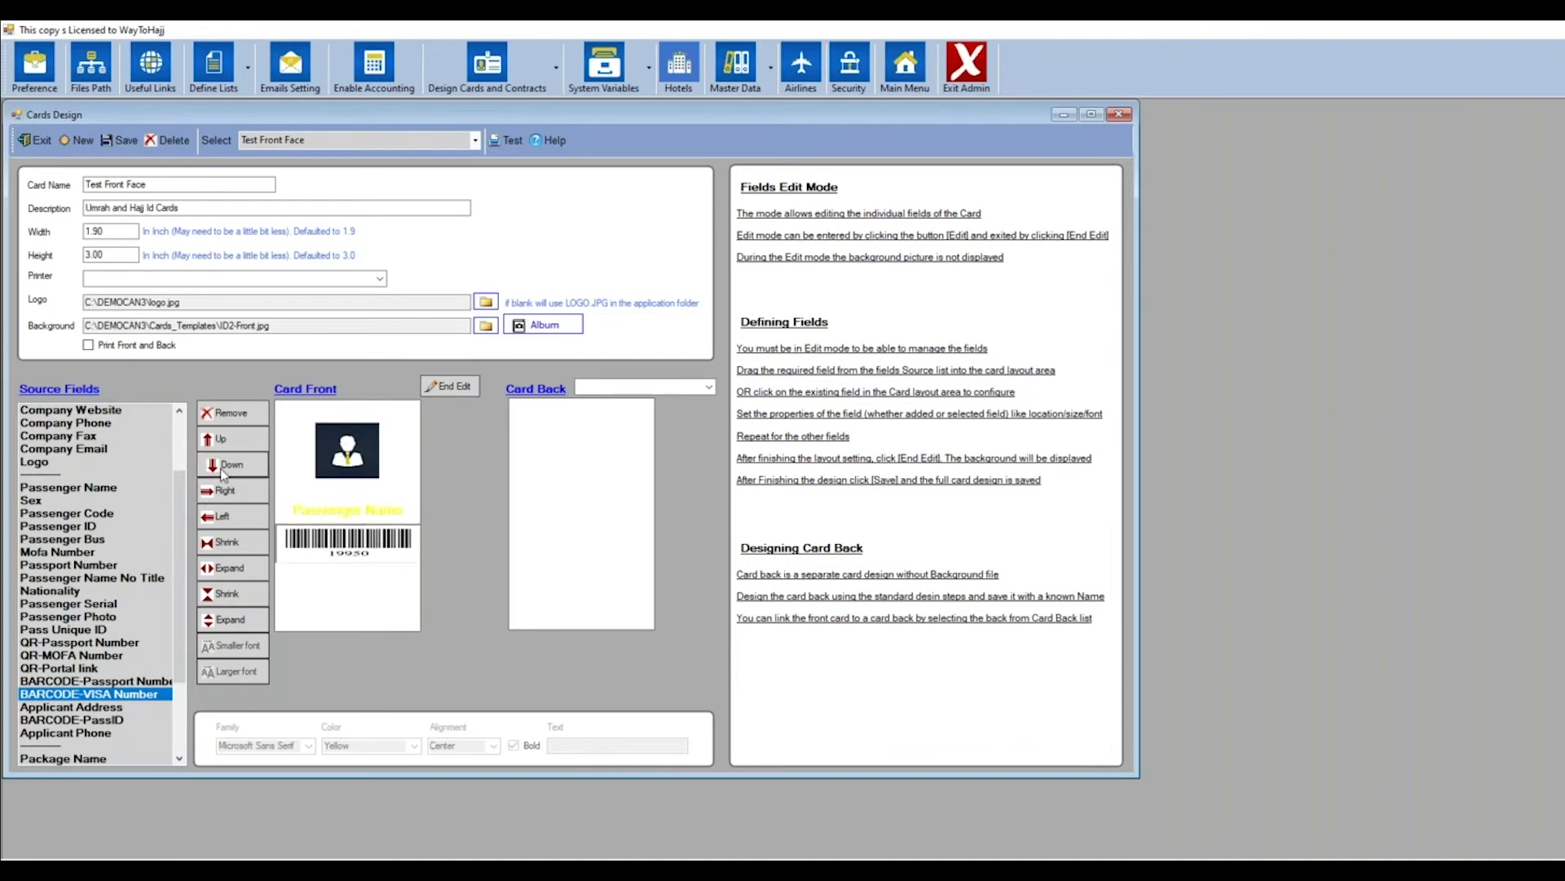
Shrink the barcode twice and nudge it right once, previewing it against the background
click(233, 543)
click(233, 543)
click(233, 543)
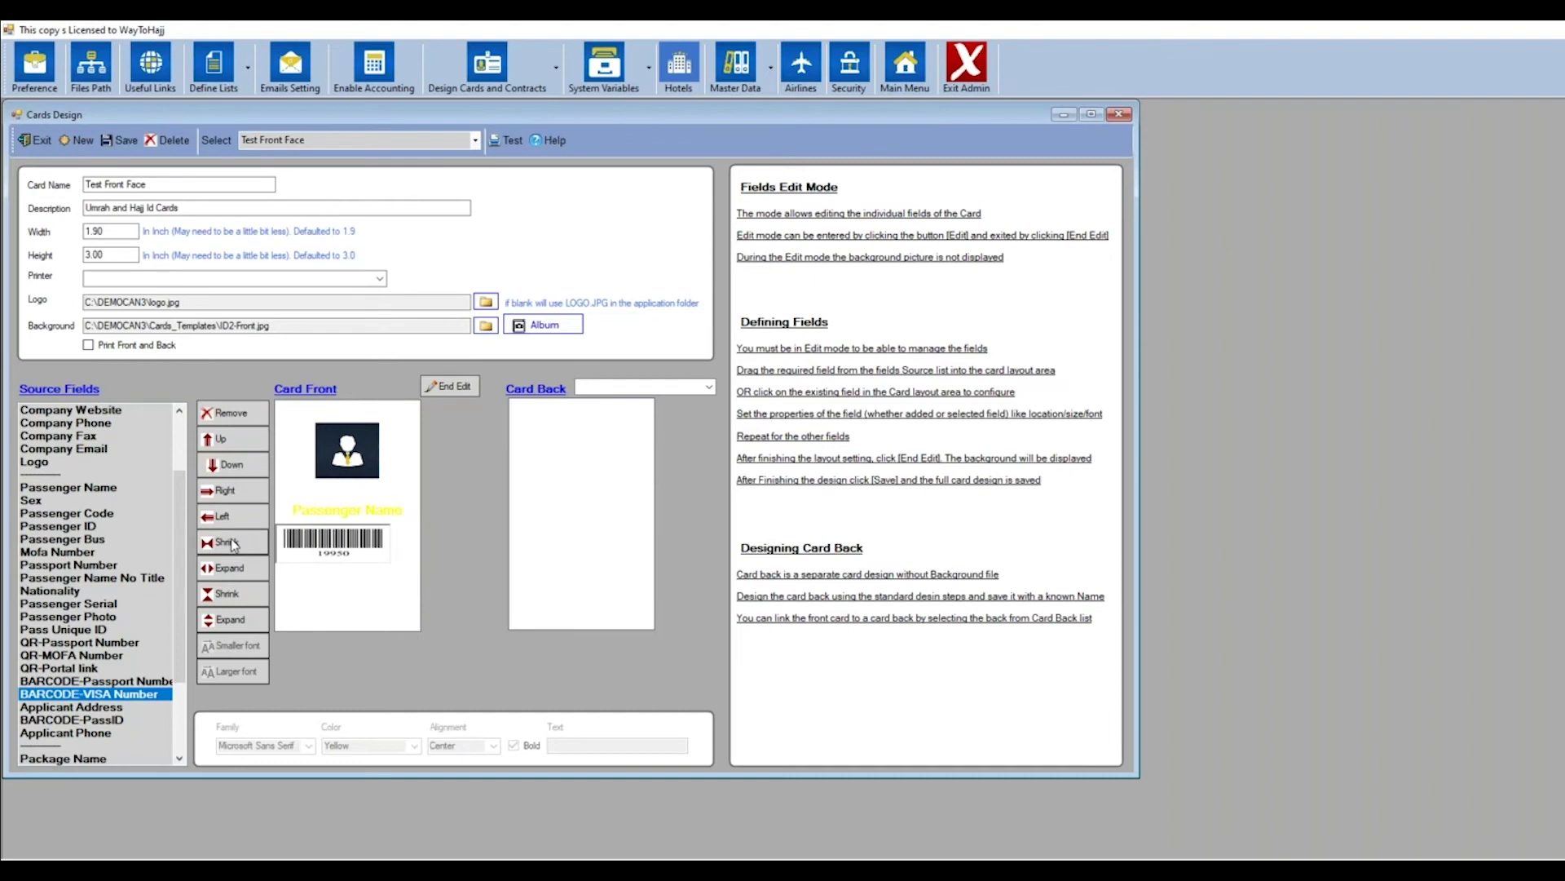
click(231, 494)
click(231, 494)
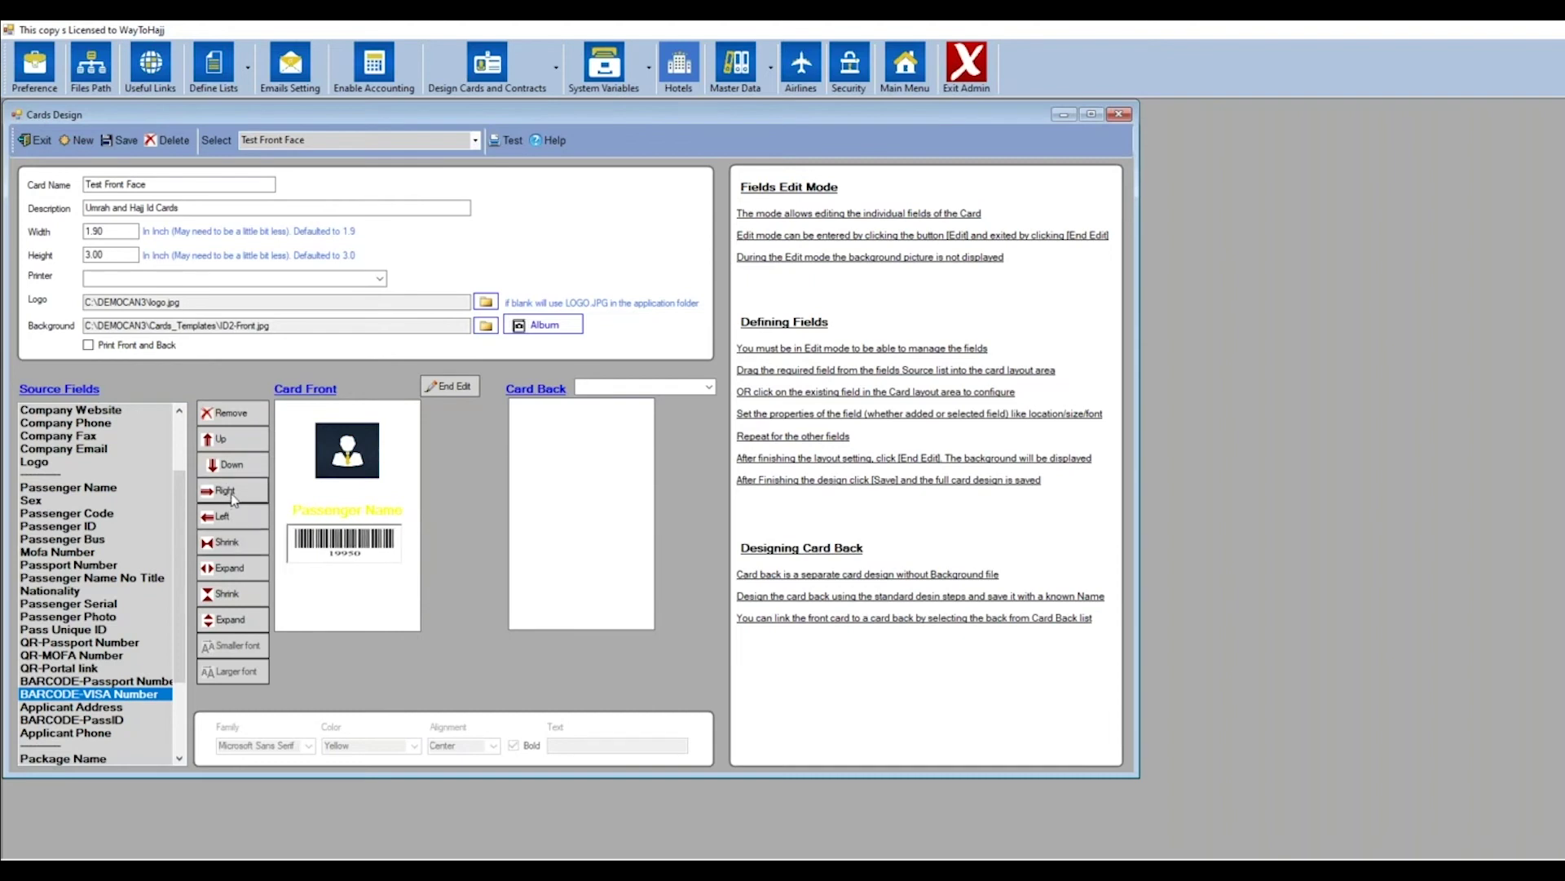
click(466, 386)
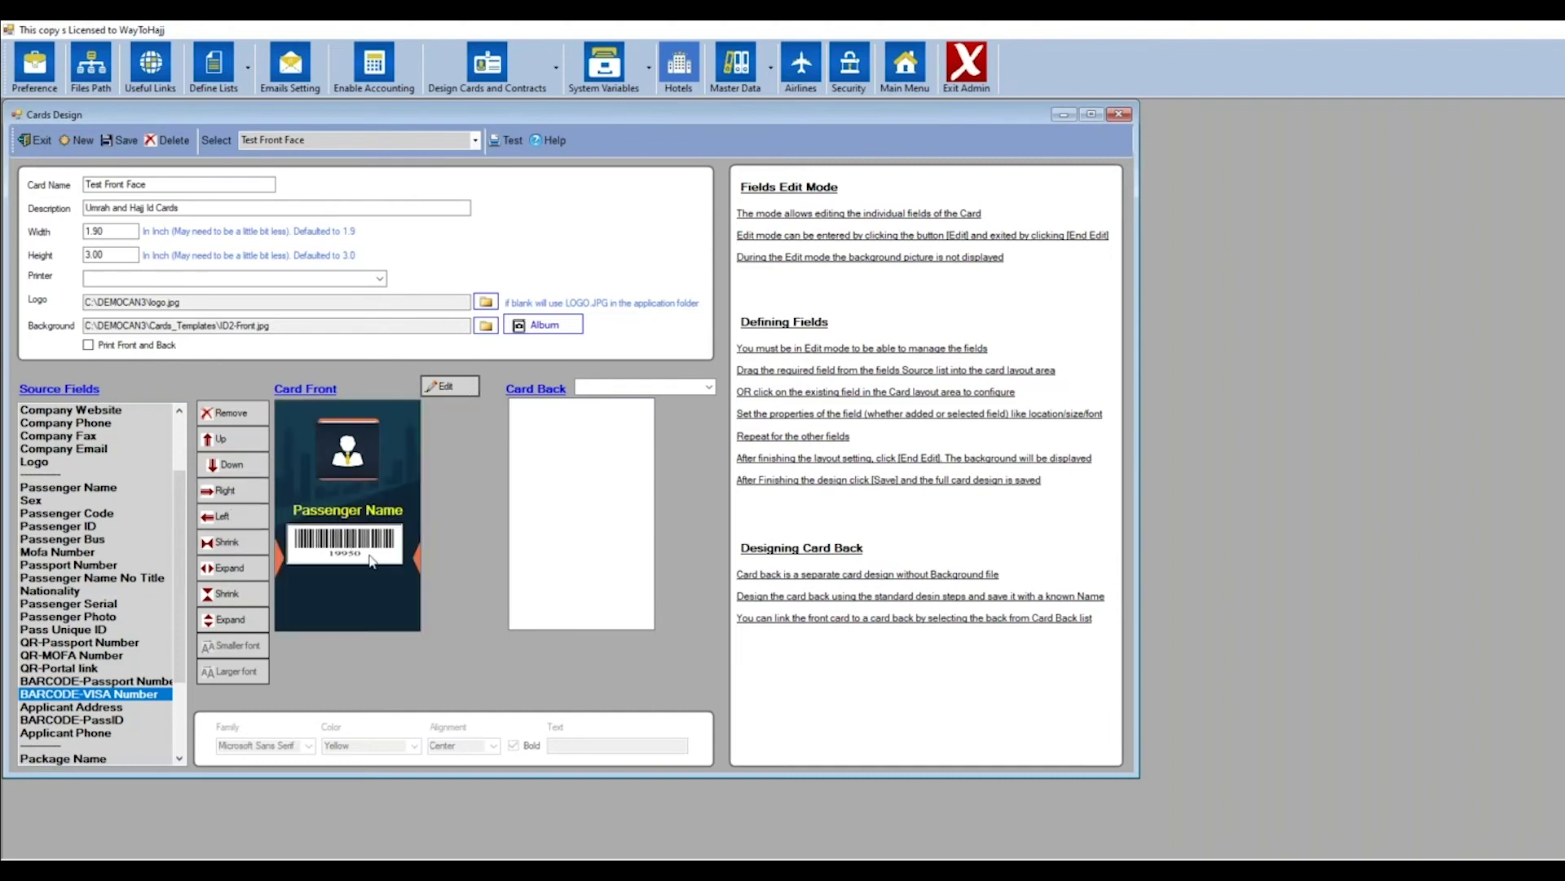
click(449, 386)
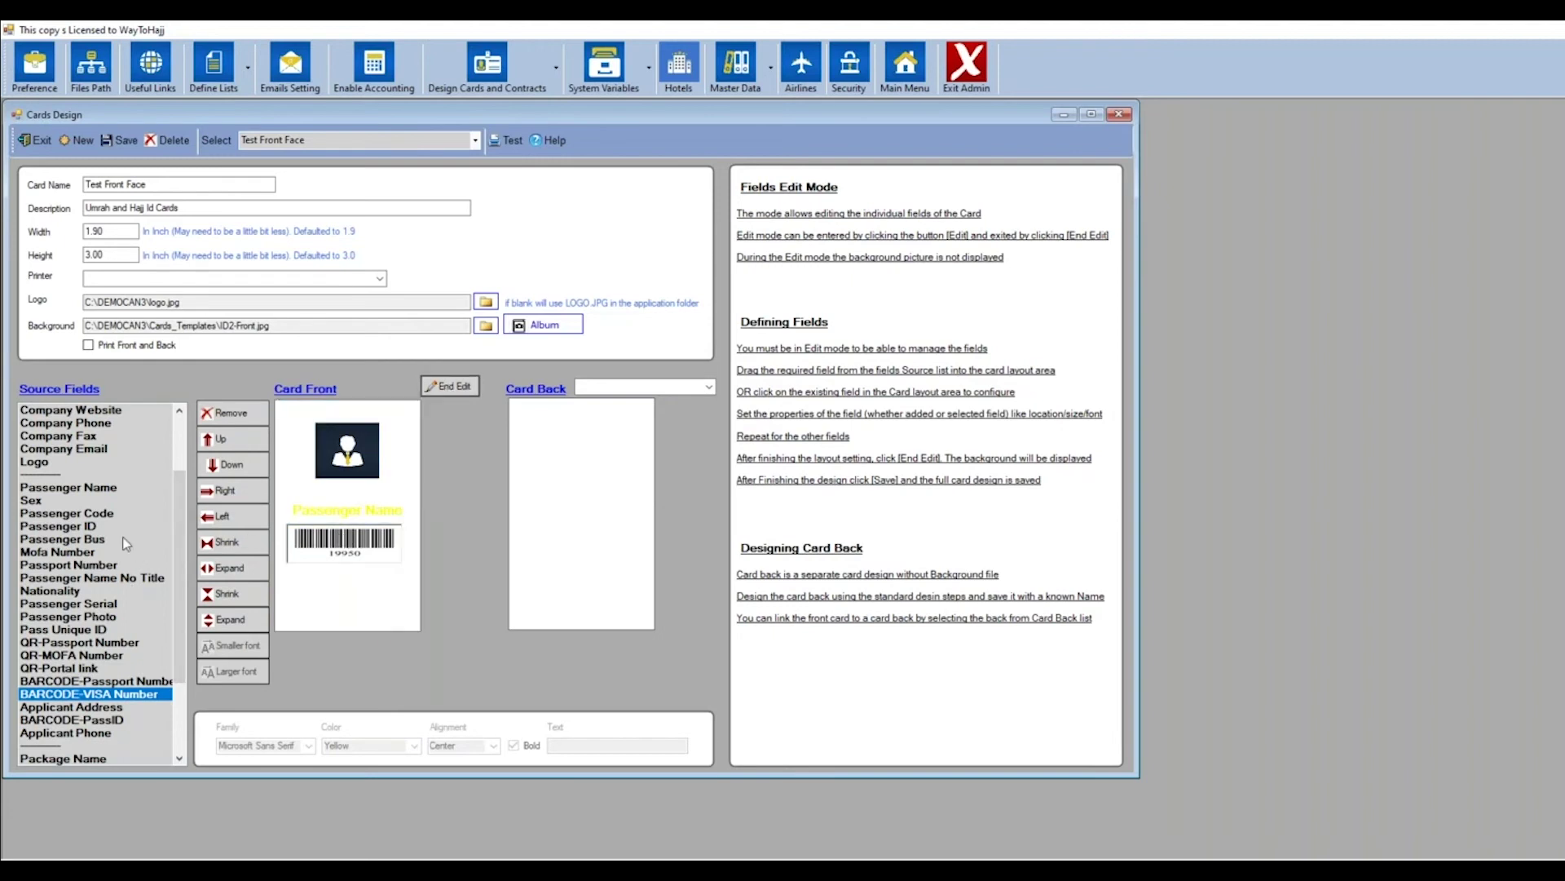
Place the Nationality field on the card front and move it down below the barcode
click(48, 591)
drag(114, 592, 347, 456)
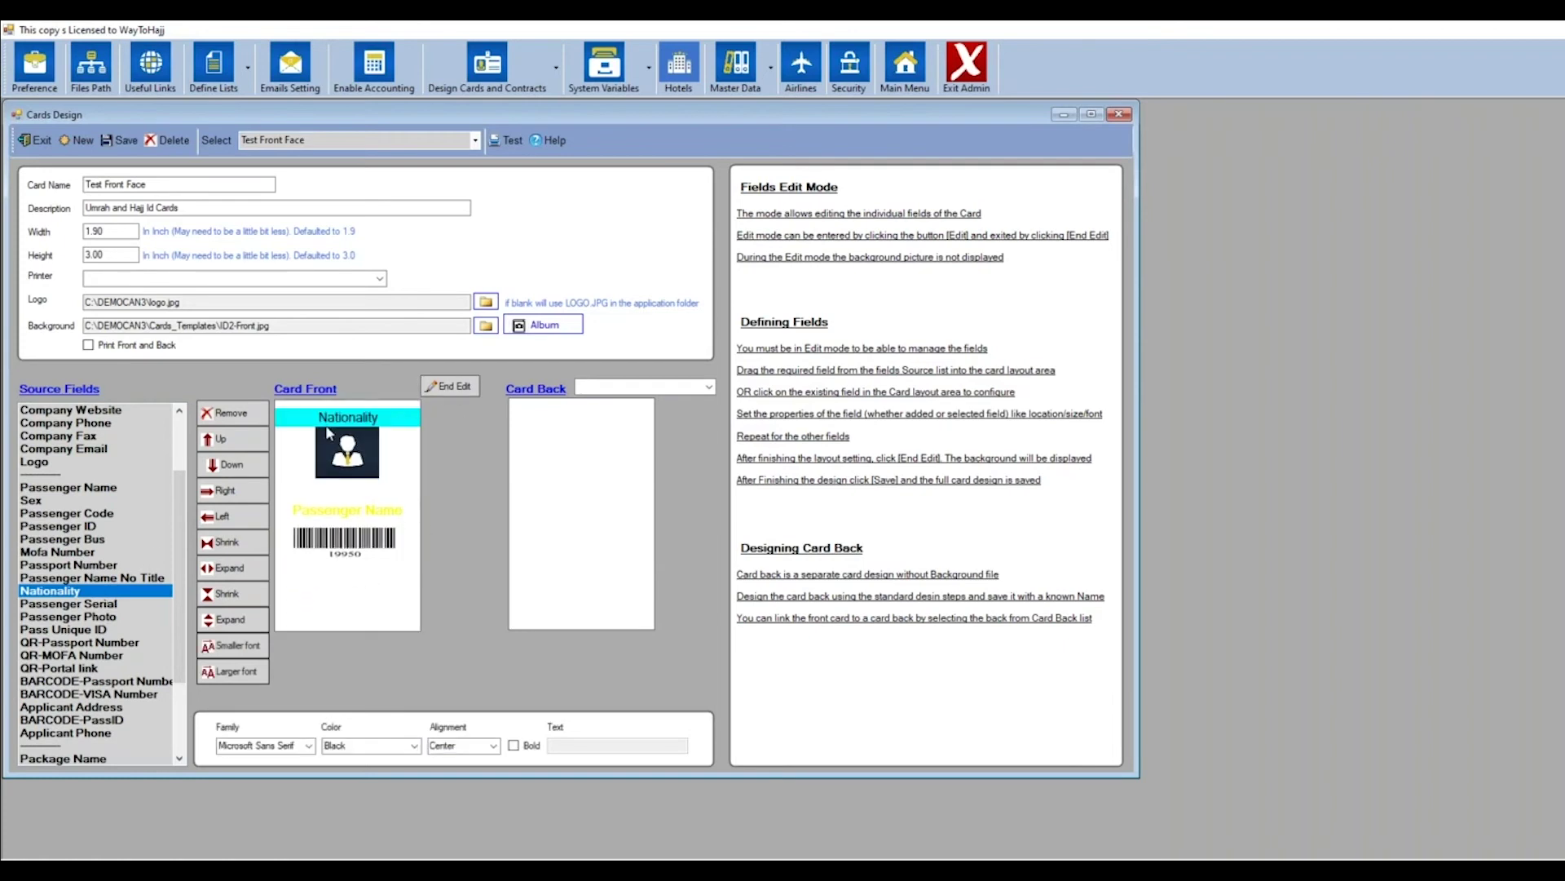
click(220, 468)
click(220, 468)
click(220, 469)
click(220, 472)
click(220, 471)
click(220, 470)
click(221, 471)
click(220, 471)
click(221, 472)
click(221, 472)
click(222, 473)
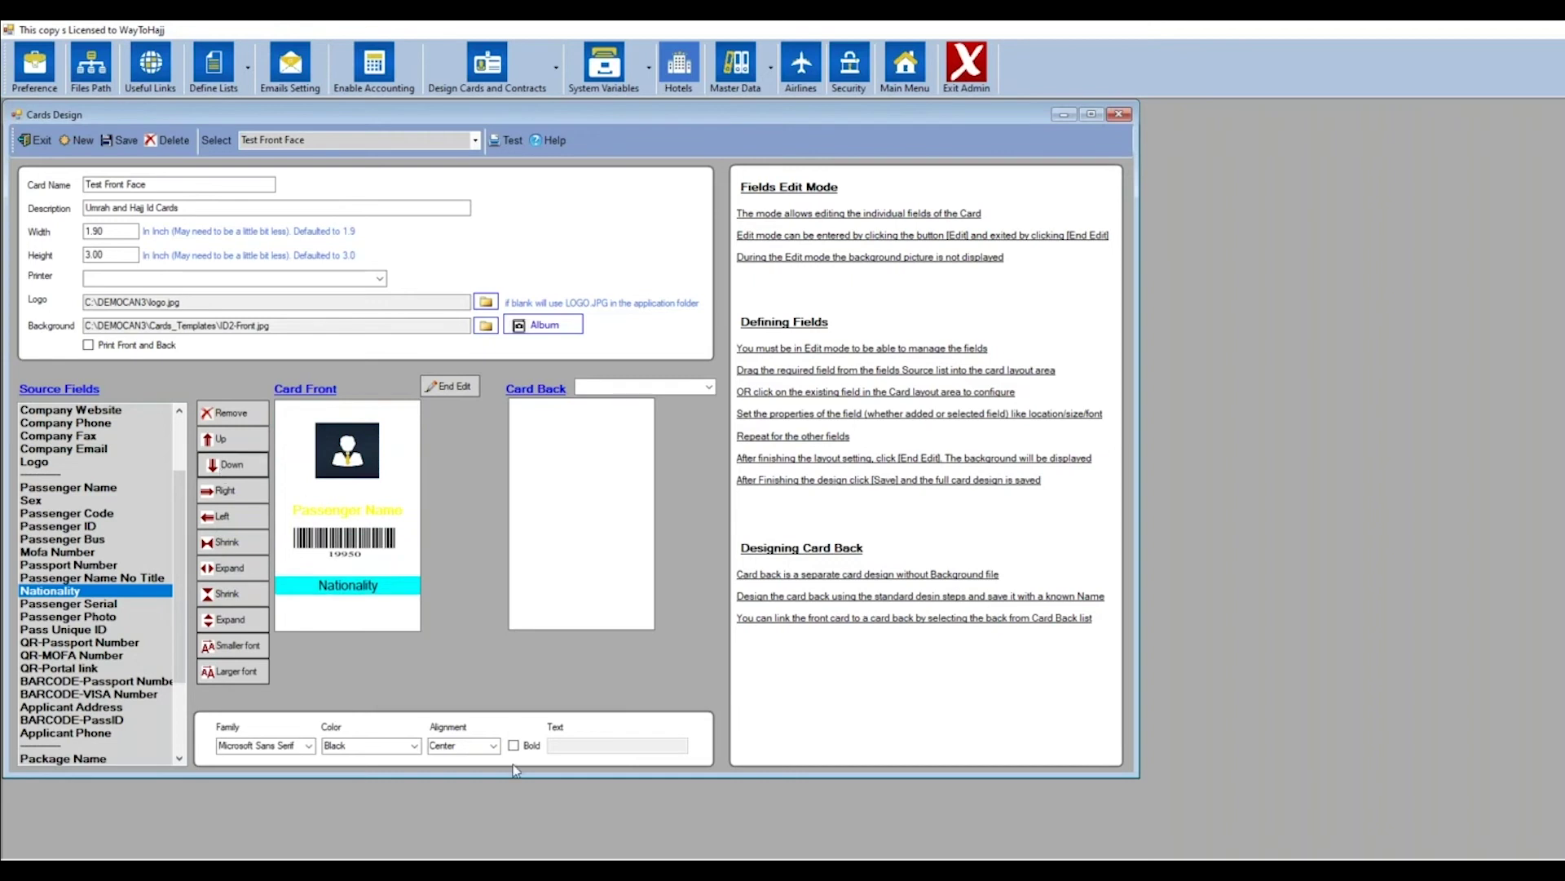
Make the Nationality text Cyan, Left-aligned and Bold, then preview the card background
click(367, 745)
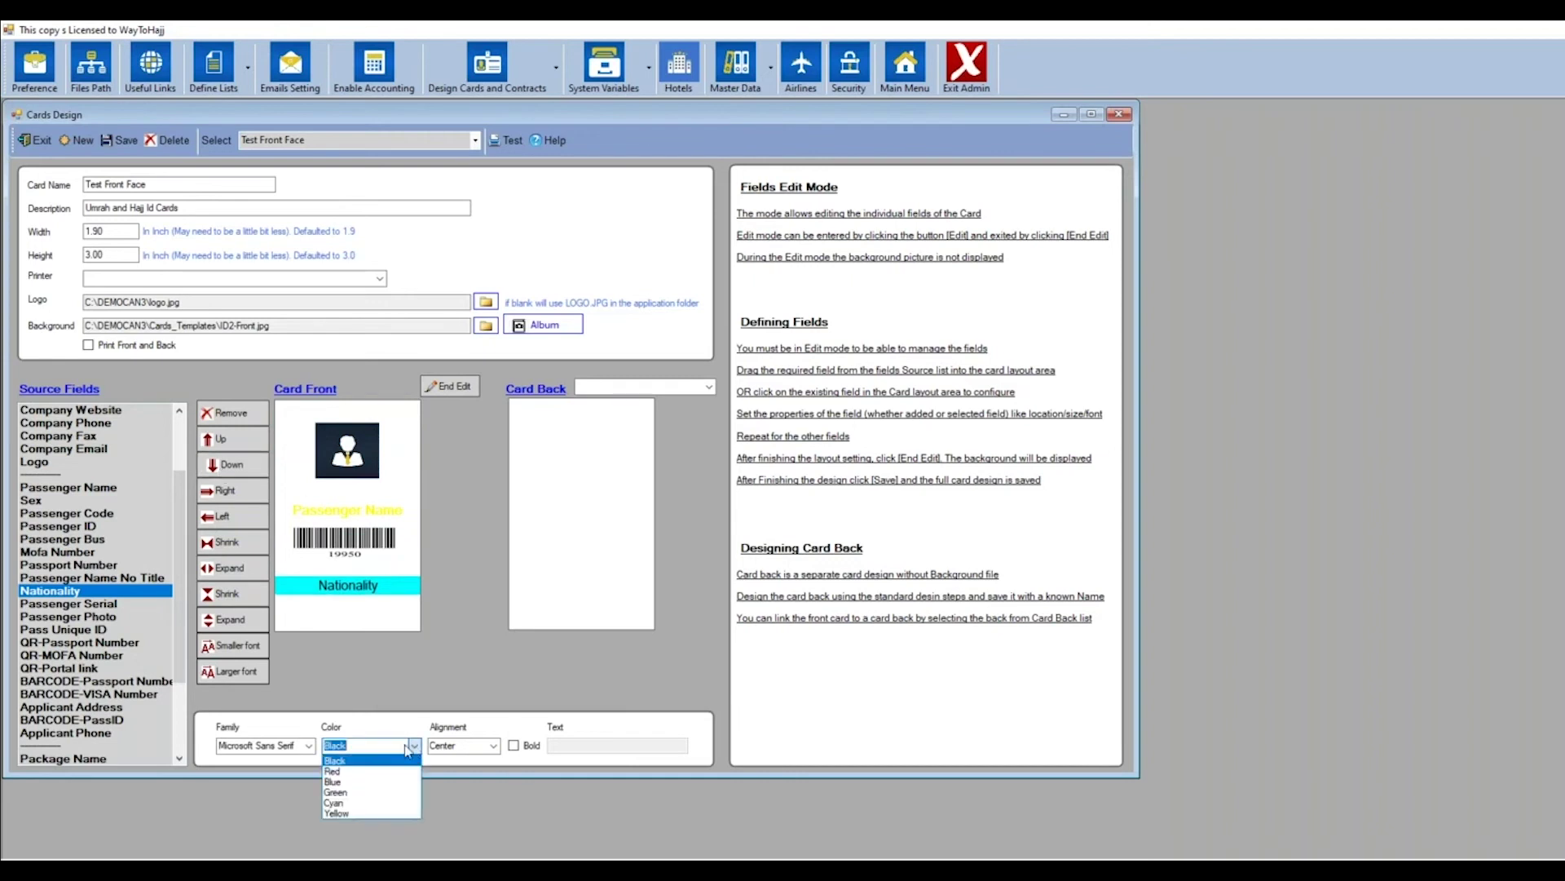
click(349, 802)
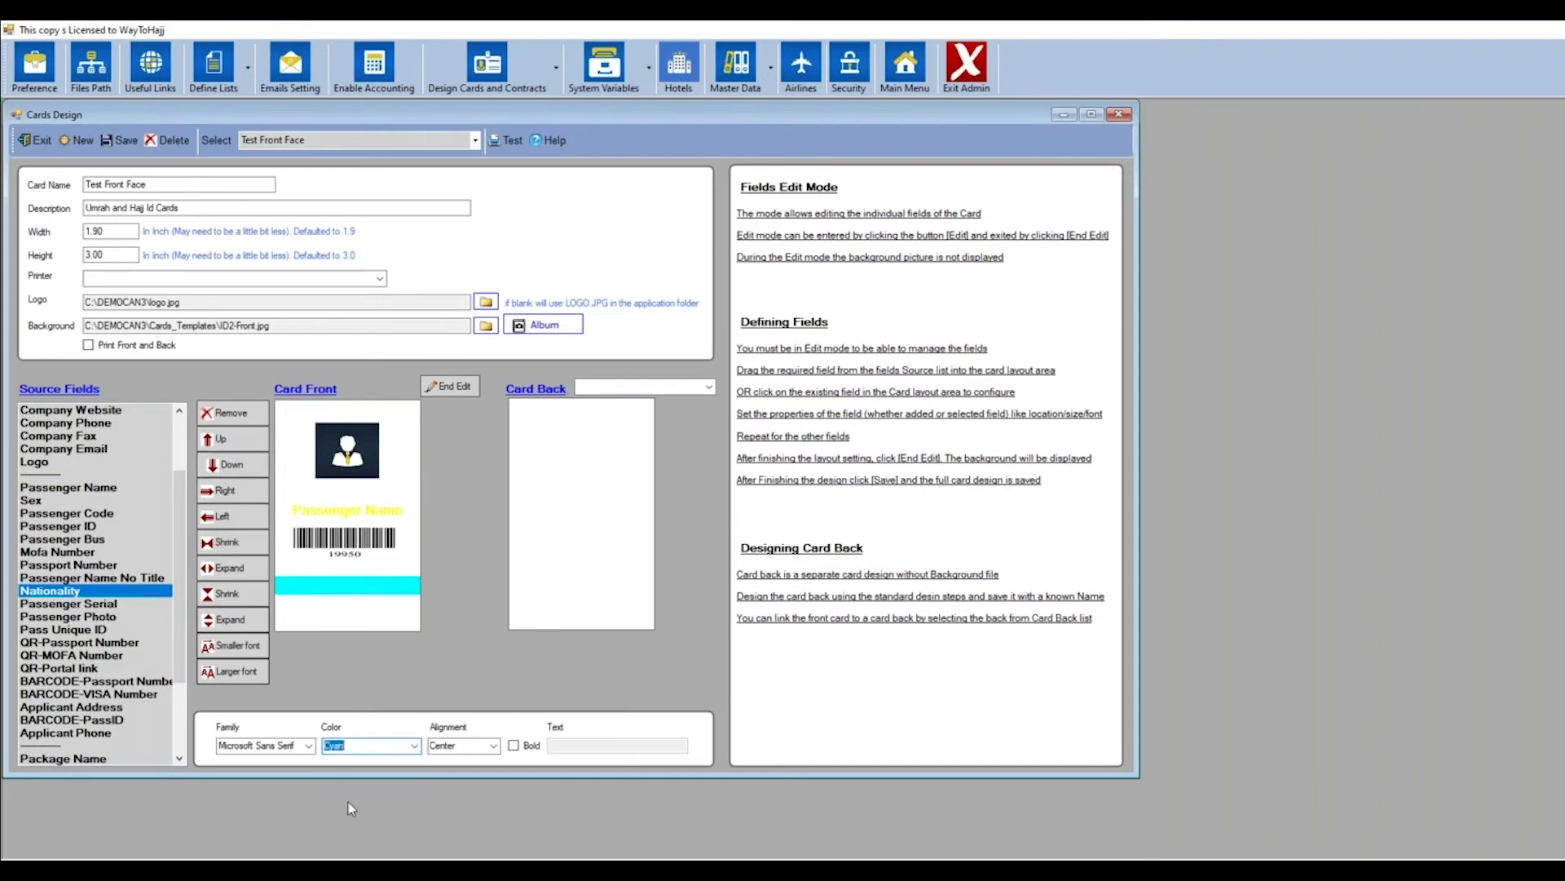
click(492, 746)
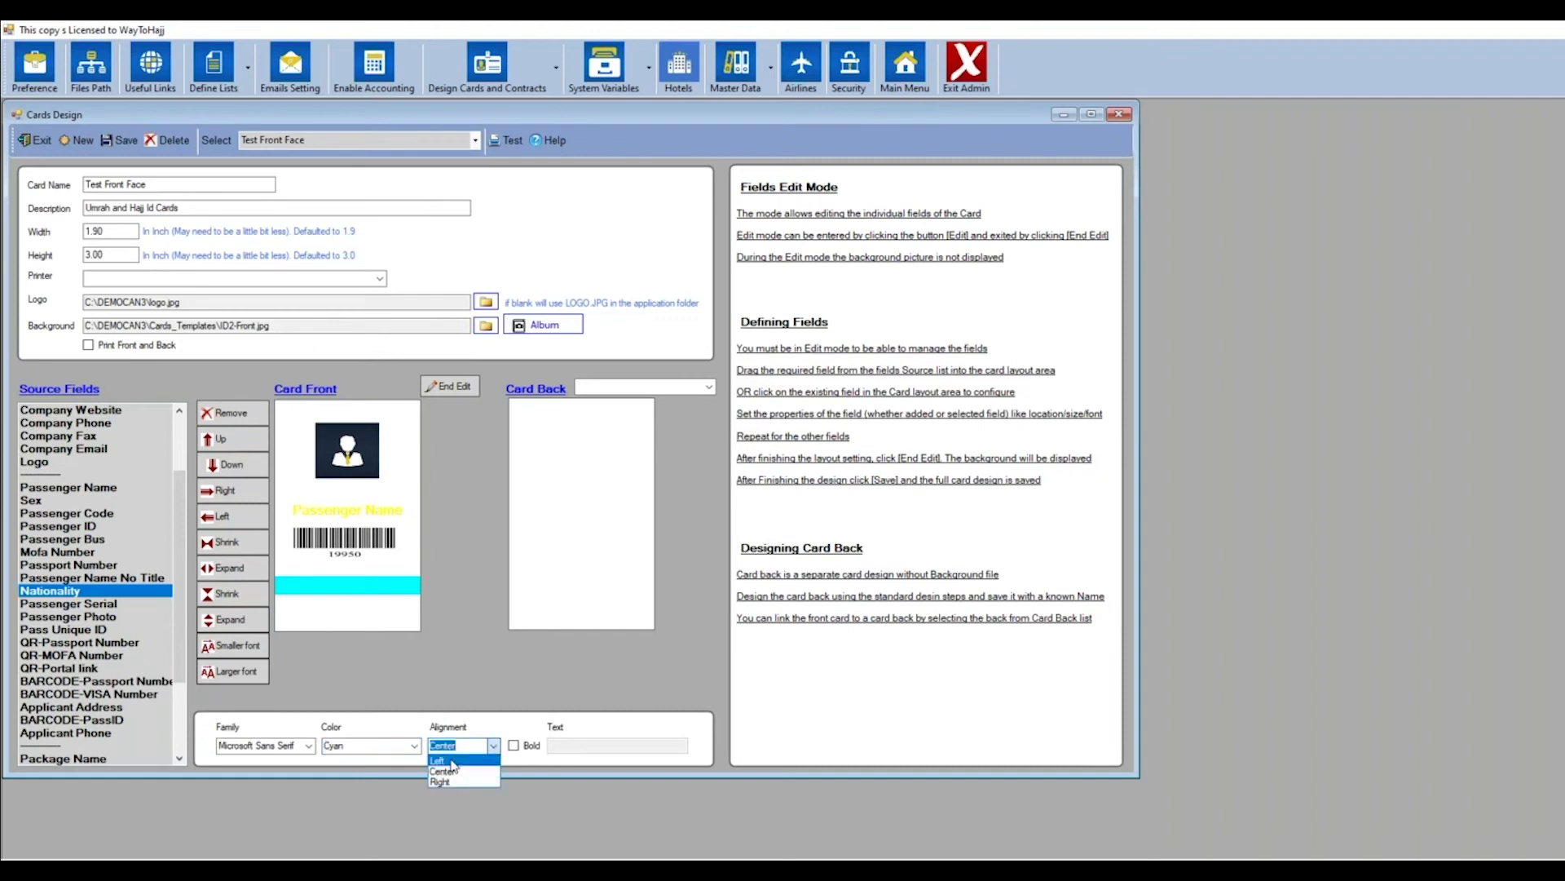
click(453, 762)
click(514, 746)
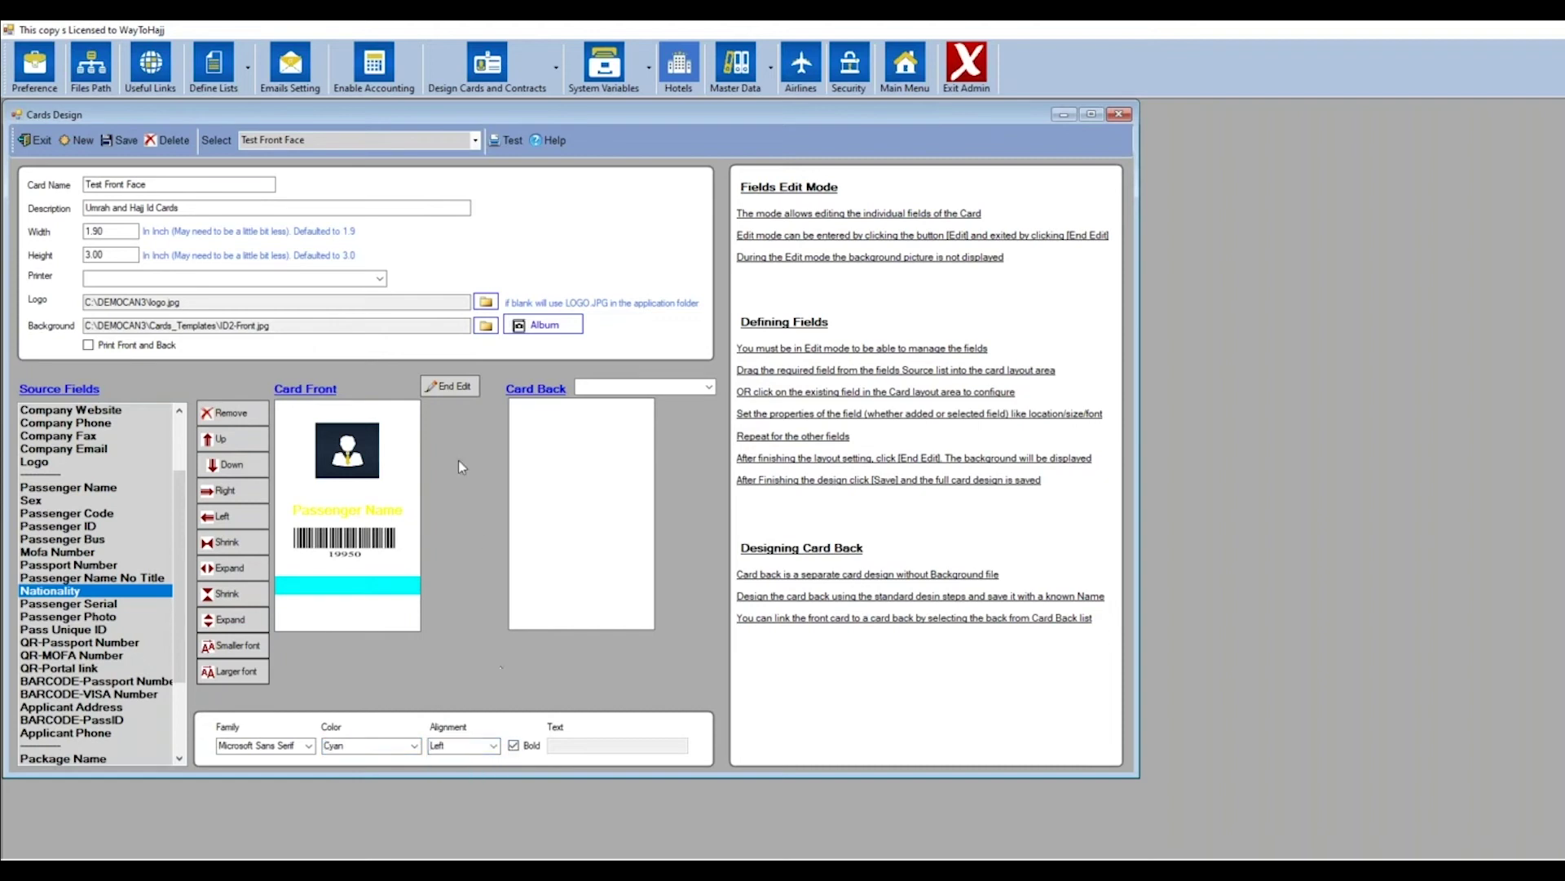
click(450, 385)
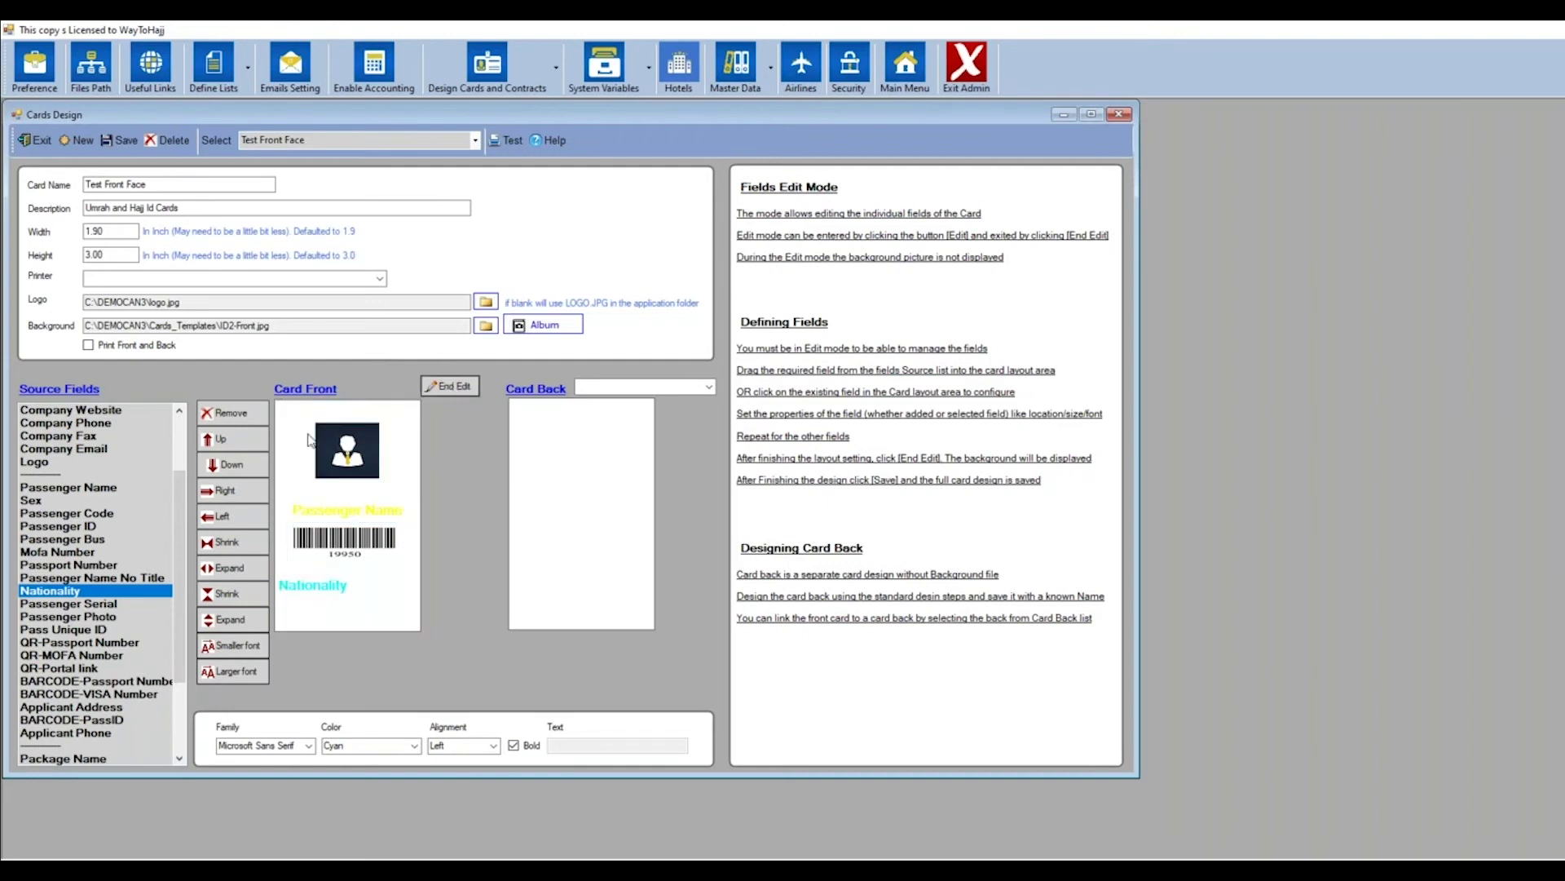
click(65, 463)
Drop the Logo field onto the card front and shrink it four times
drag(65, 471, 342, 474)
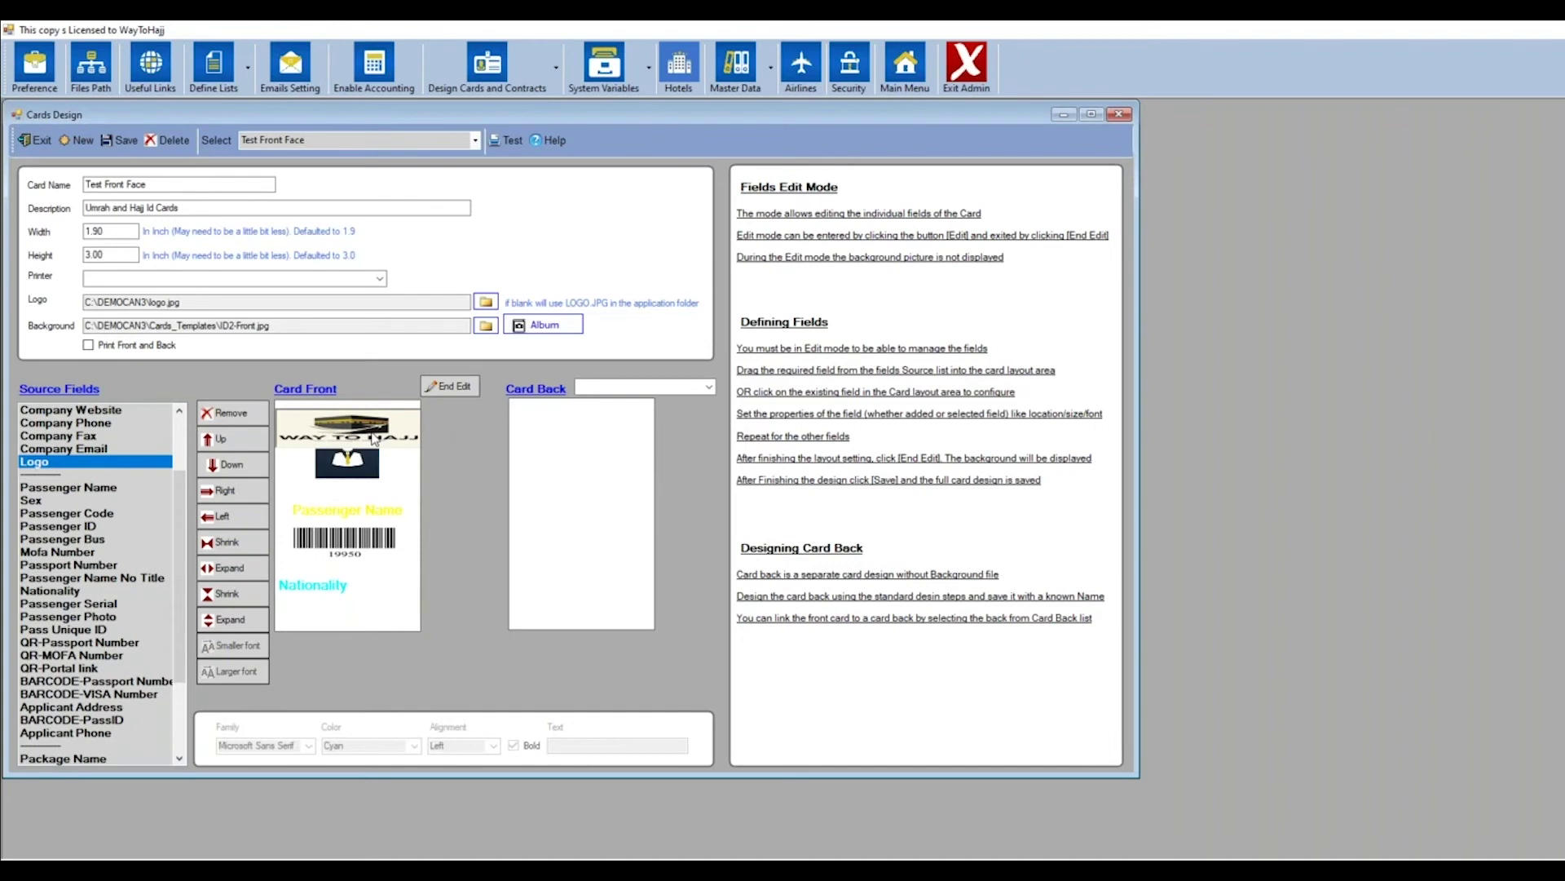
click(236, 548)
click(235, 549)
click(236, 548)
click(236, 549)
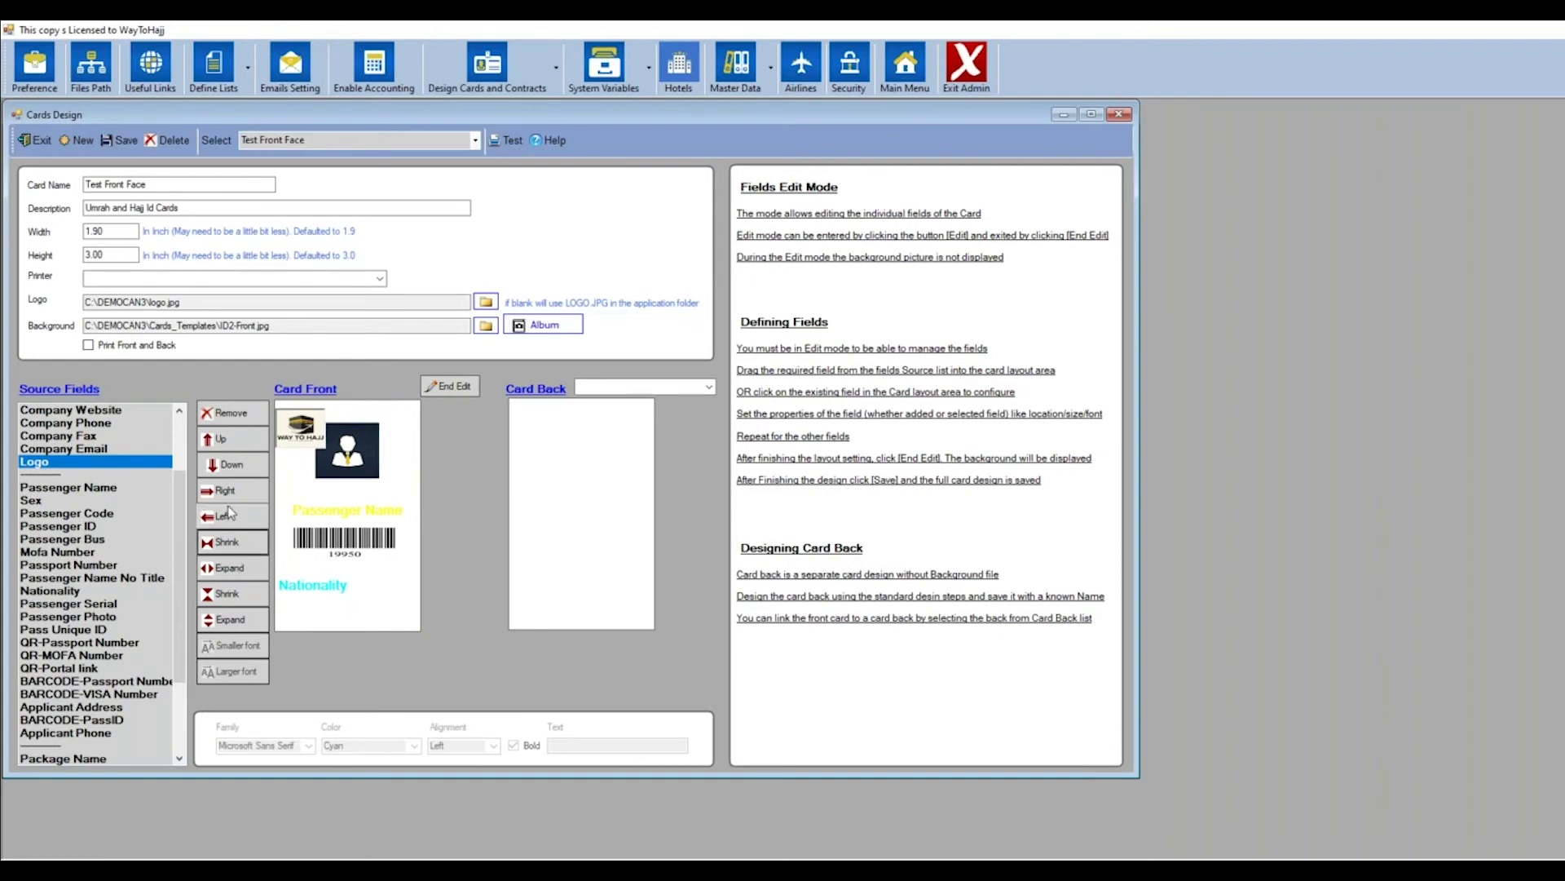
Move the logo down seven and right three to sit centred below Nationality, then preview
click(236, 466)
click(236, 465)
click(236, 466)
click(235, 466)
click(236, 466)
click(235, 465)
click(236, 466)
click(236, 465)
click(236, 465)
click(236, 465)
click(236, 466)
click(235, 466)
click(235, 466)
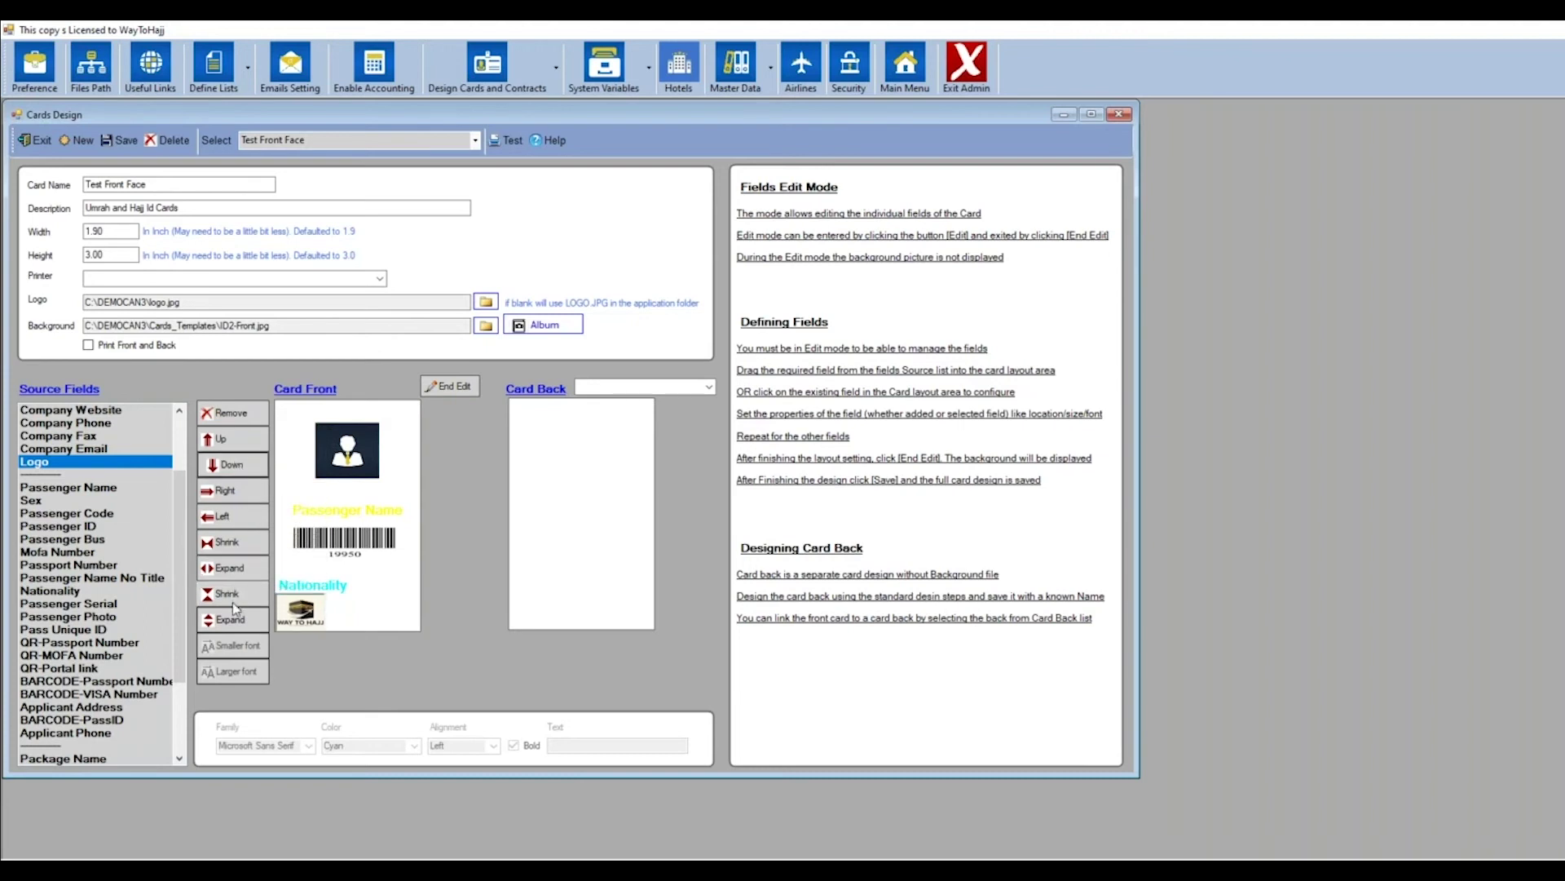
click(243, 494)
click(242, 494)
click(243, 494)
click(243, 494)
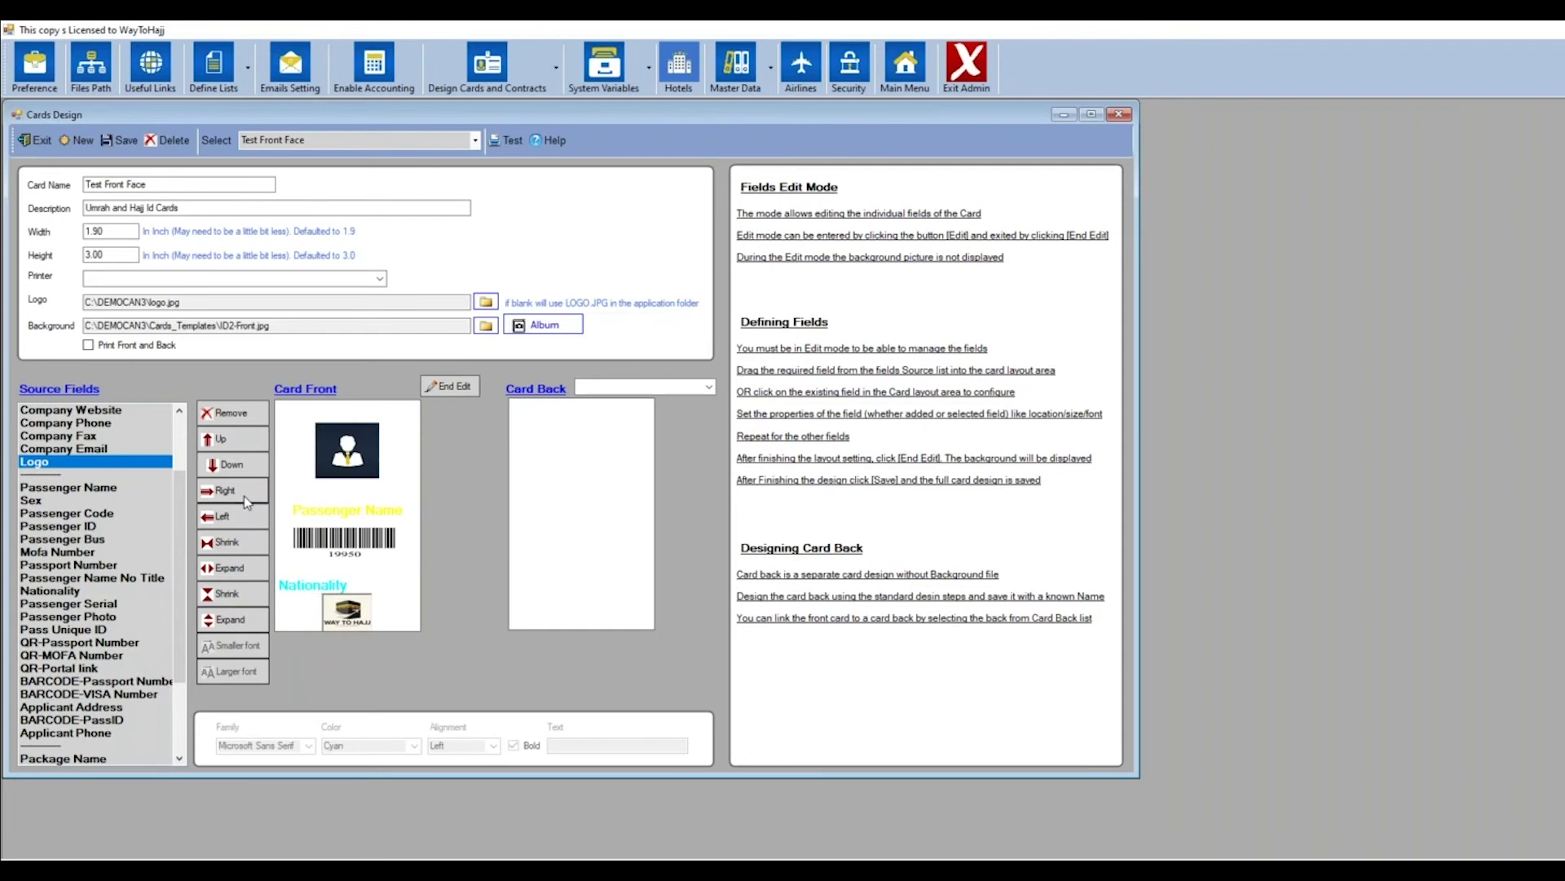
click(449, 385)
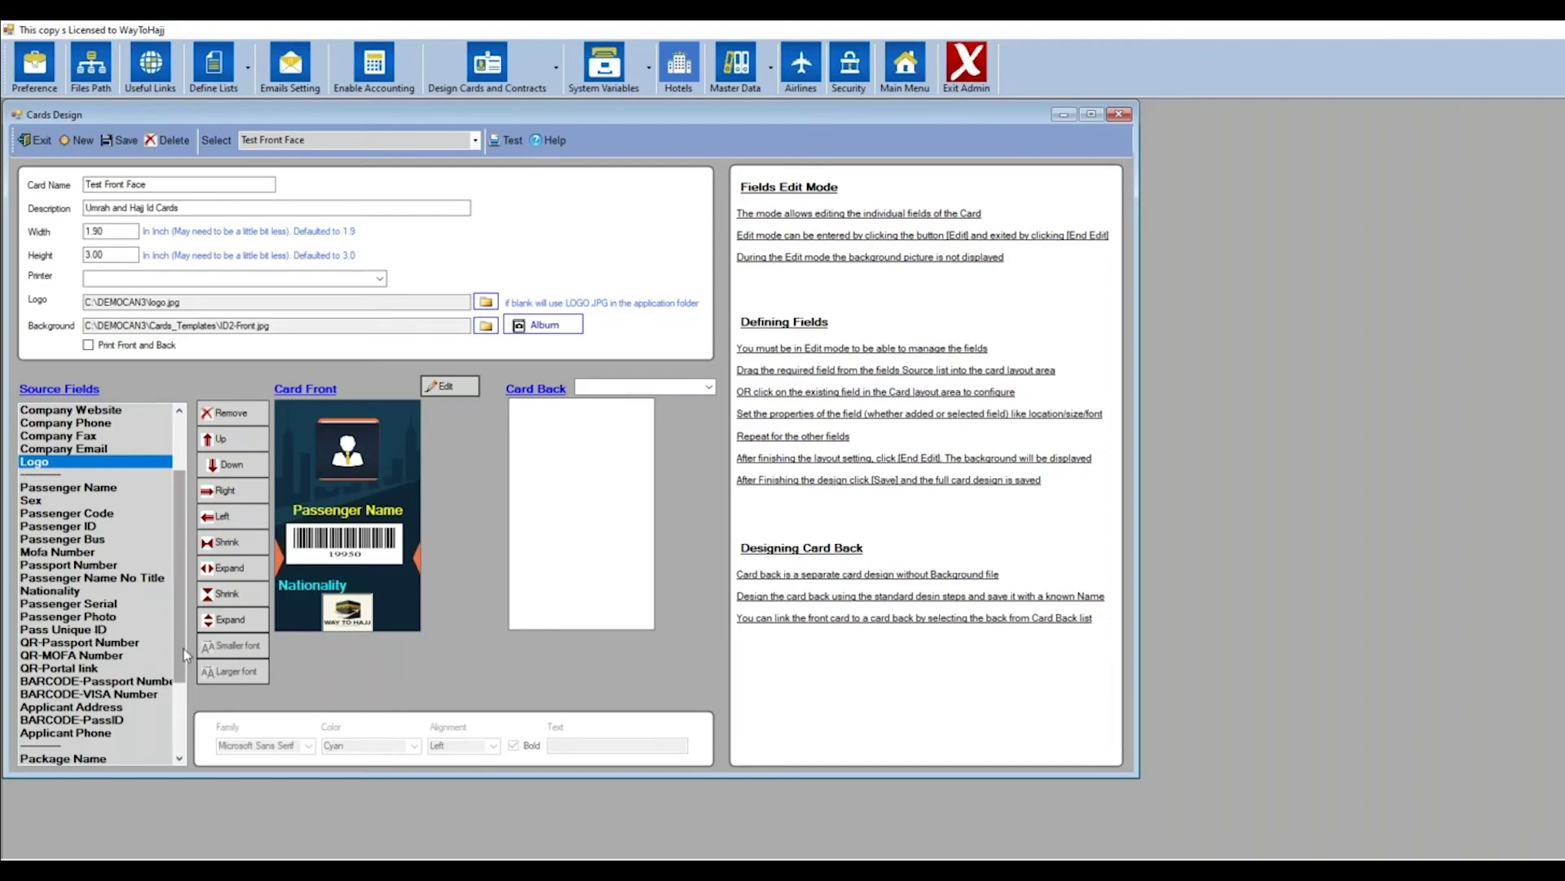
scroll(181, 653, down, 3)
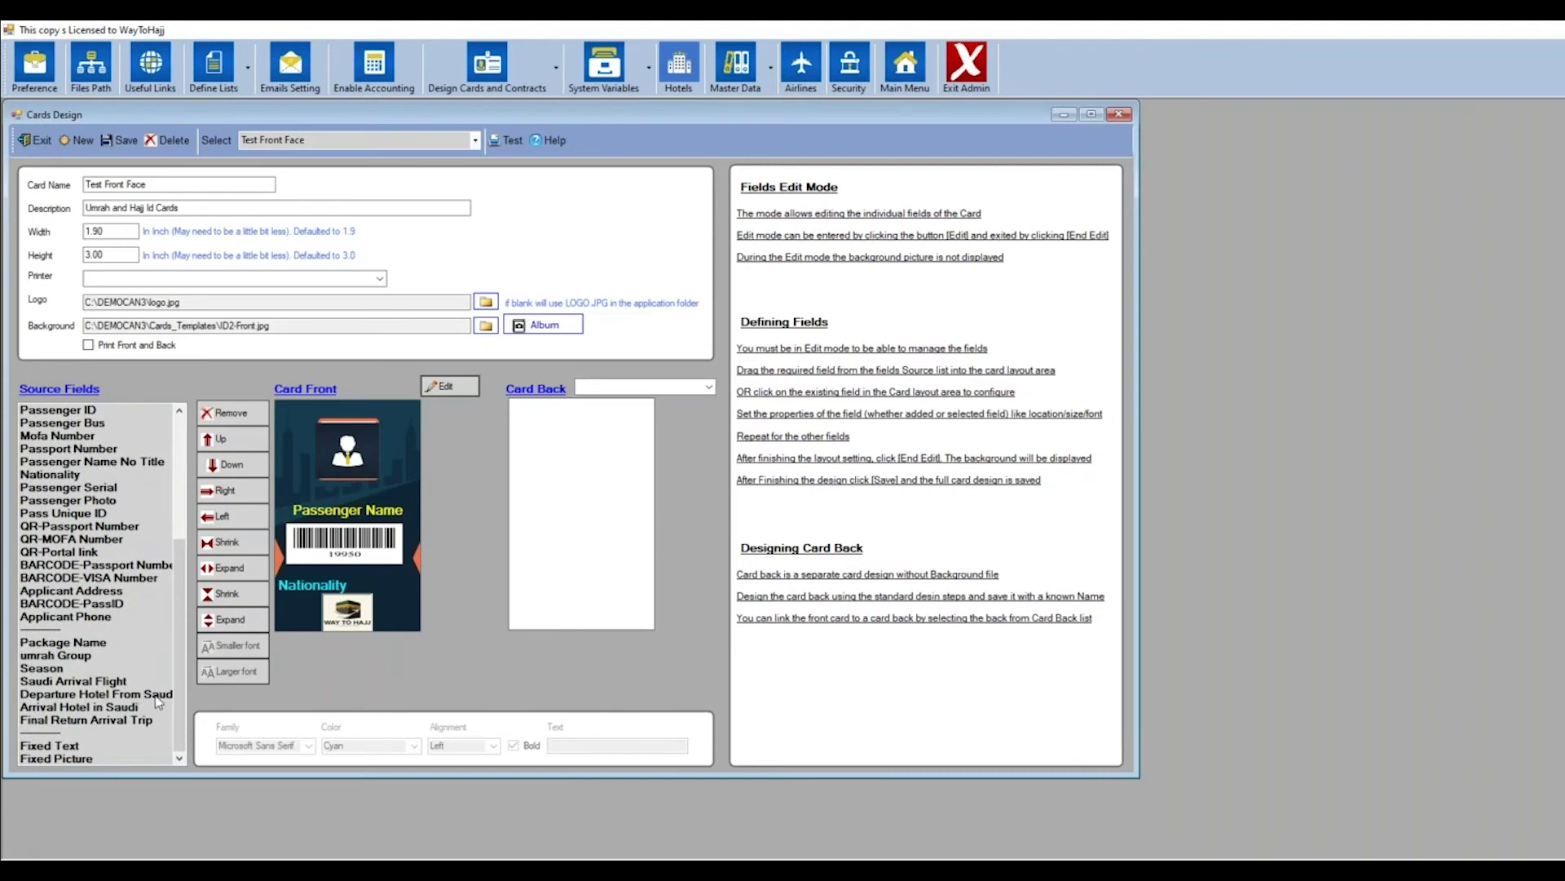
Place a Fixed Text field at the top of the card front reading 'Emergency Contact'
click(54, 748)
drag(54, 751, 356, 500)
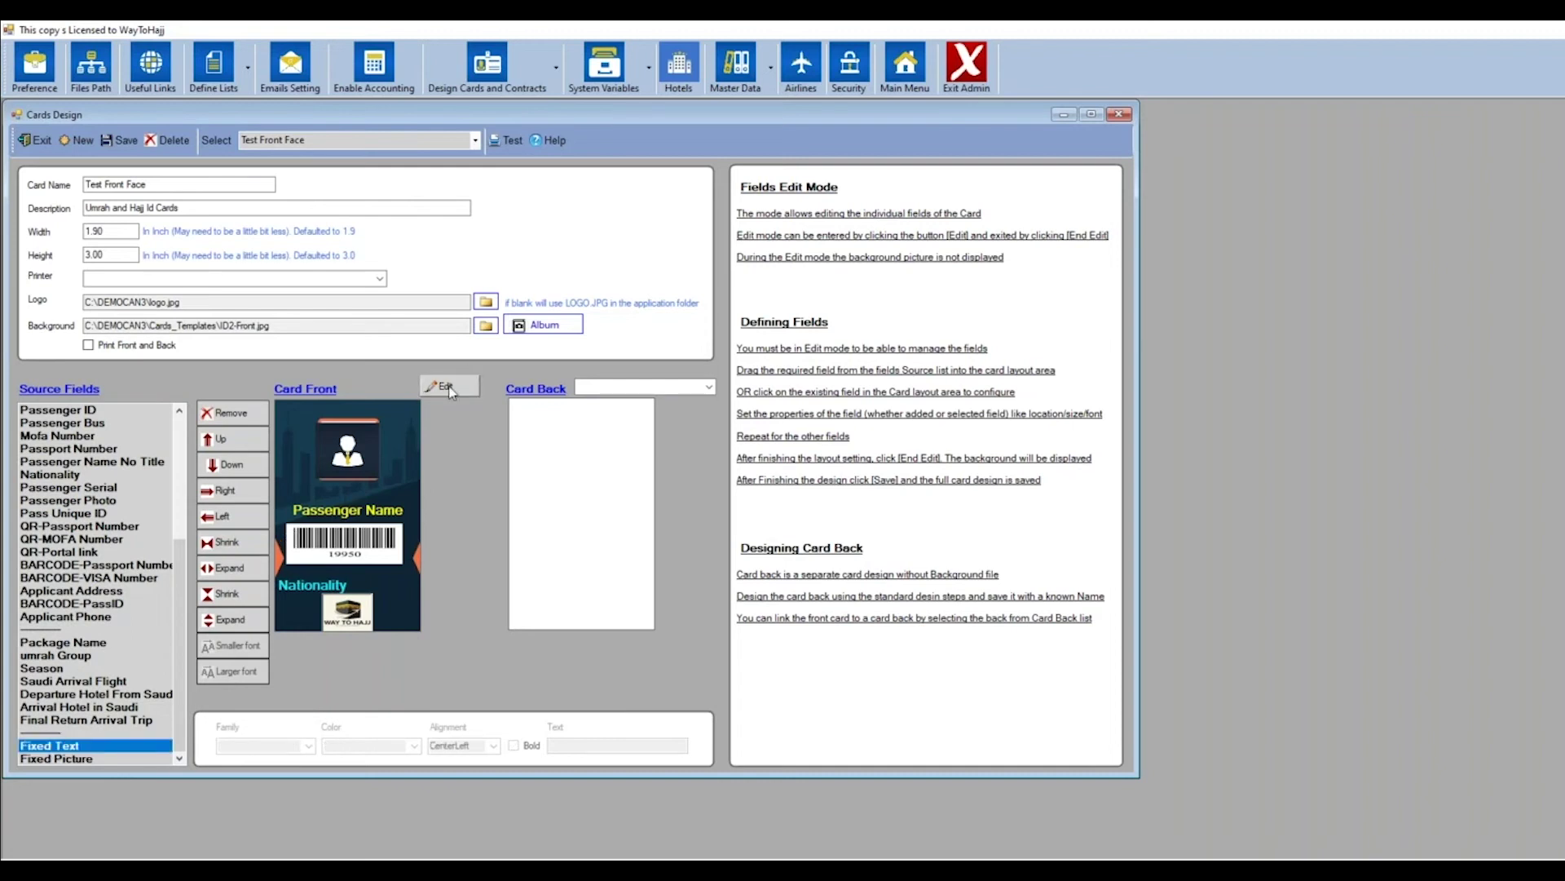
click(449, 387)
drag(153, 749, 350, 506)
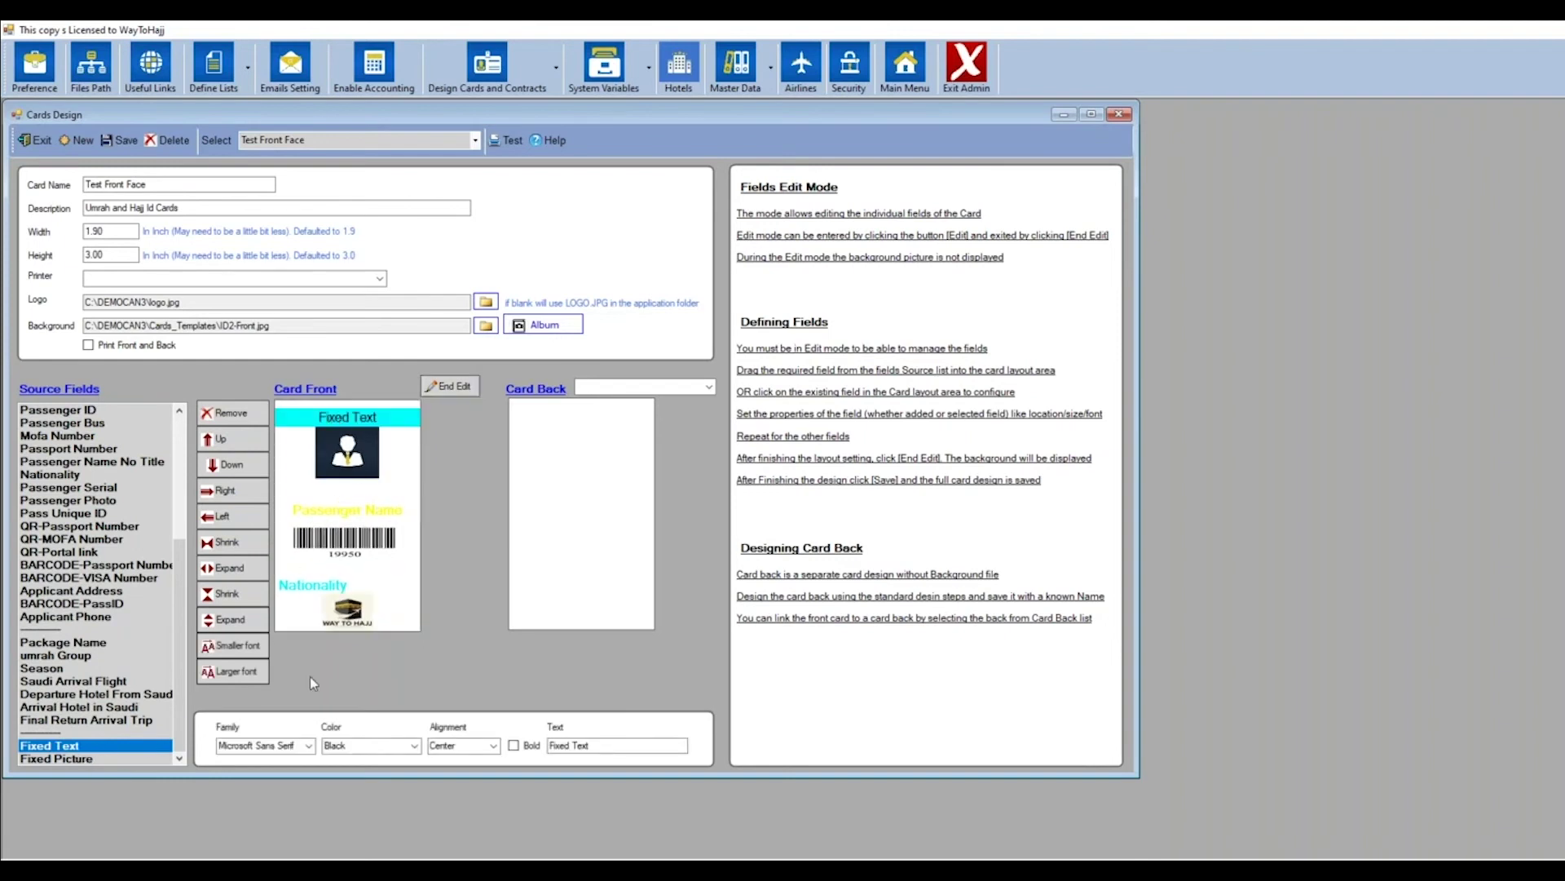
drag(620, 744, 518, 745)
text(Emergency Contact)
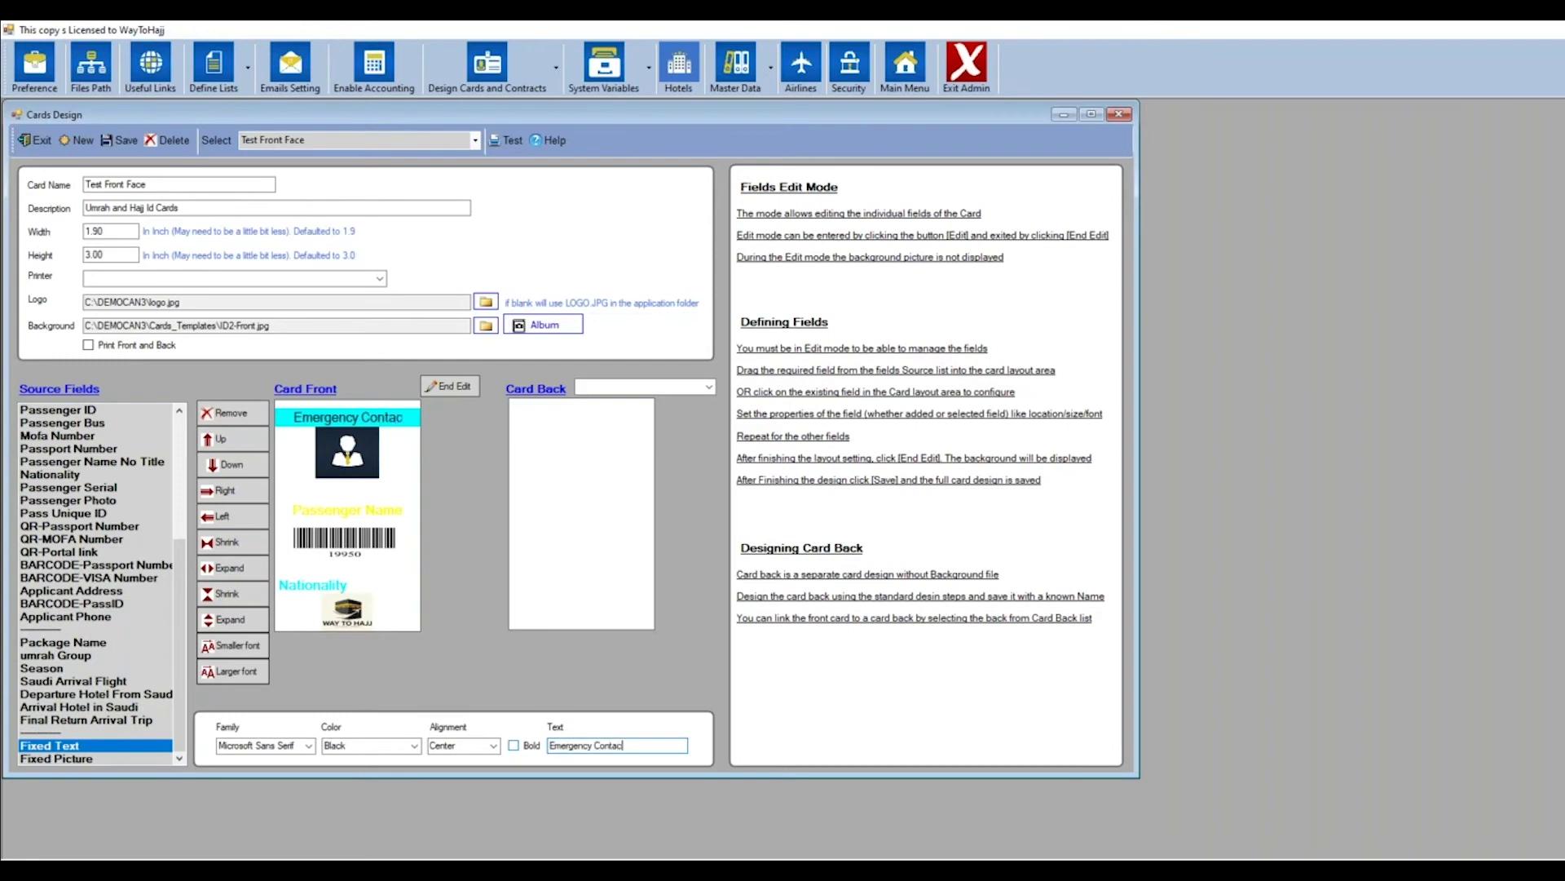
Make the header two sizes smaller, left-aligned, bold and yellow, then preview it over the background
click(261, 645)
click(261, 645)
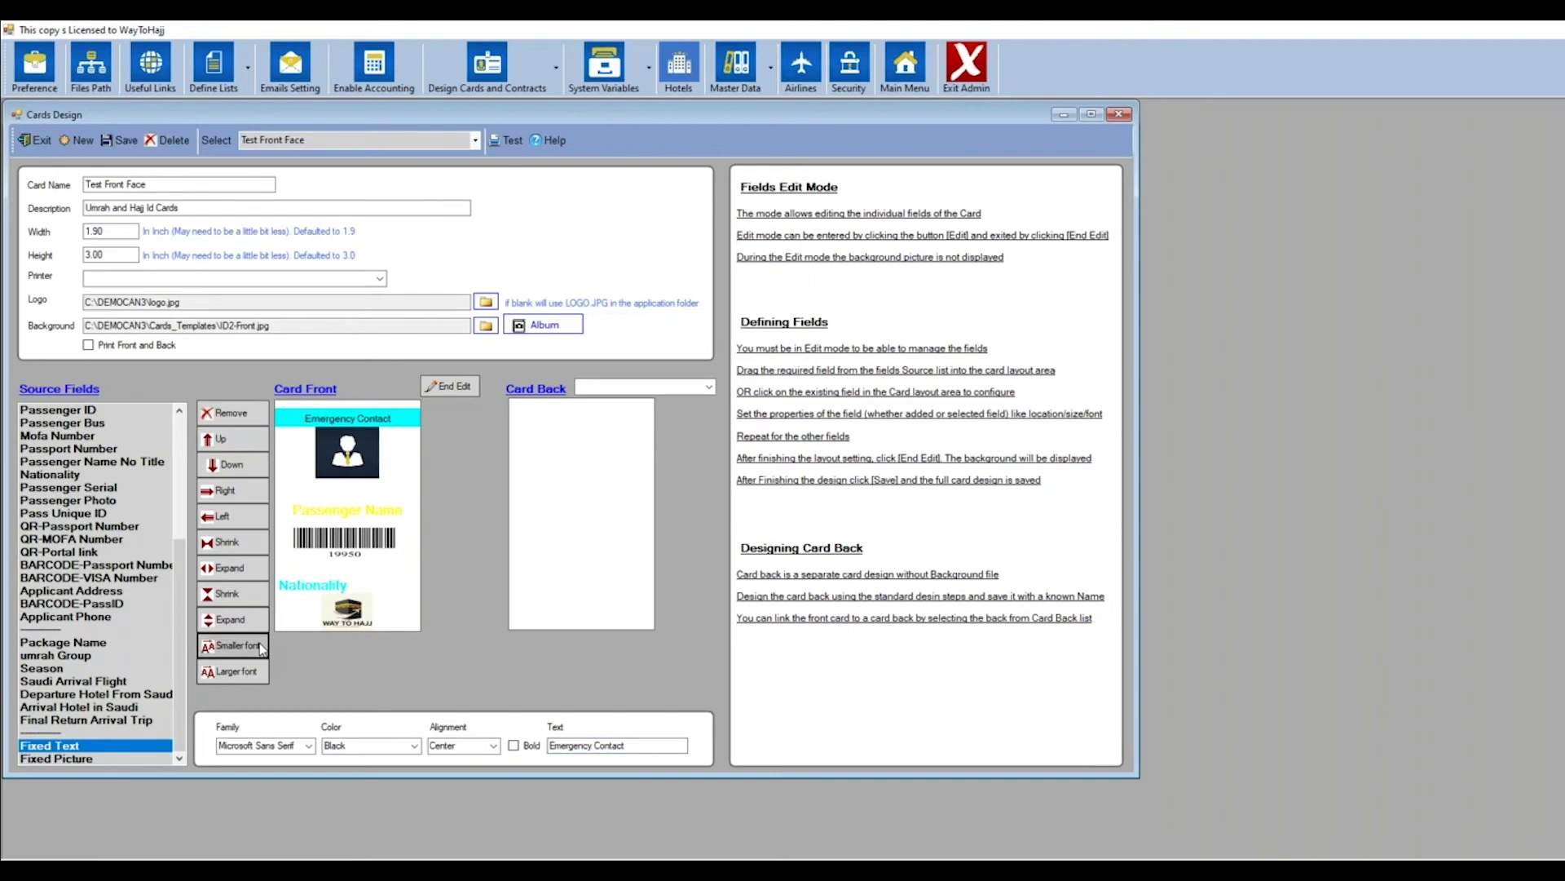
click(493, 745)
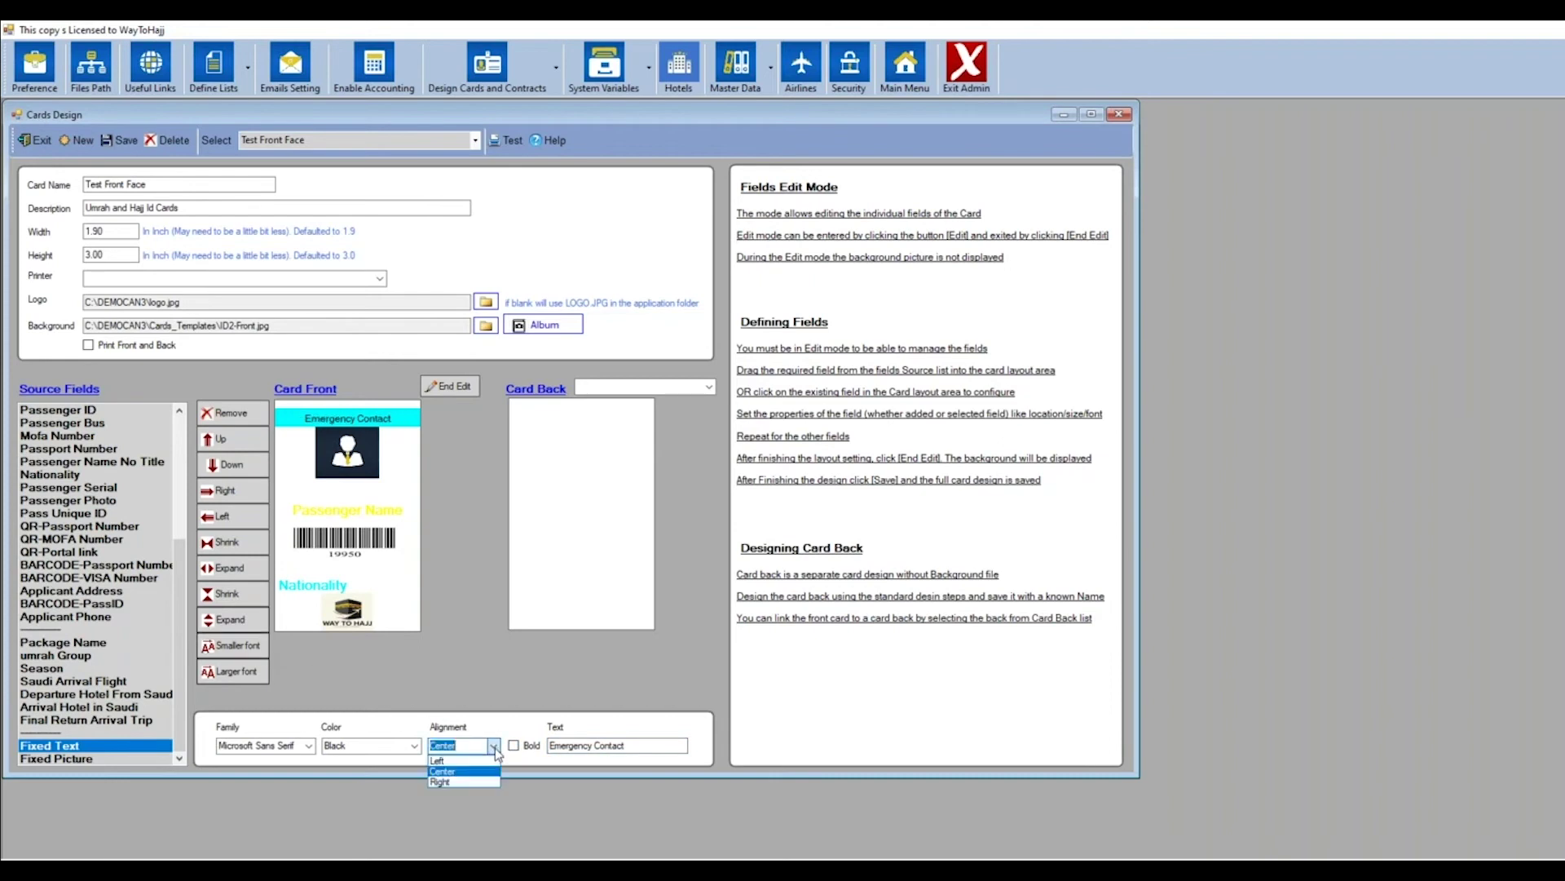
click(438, 759)
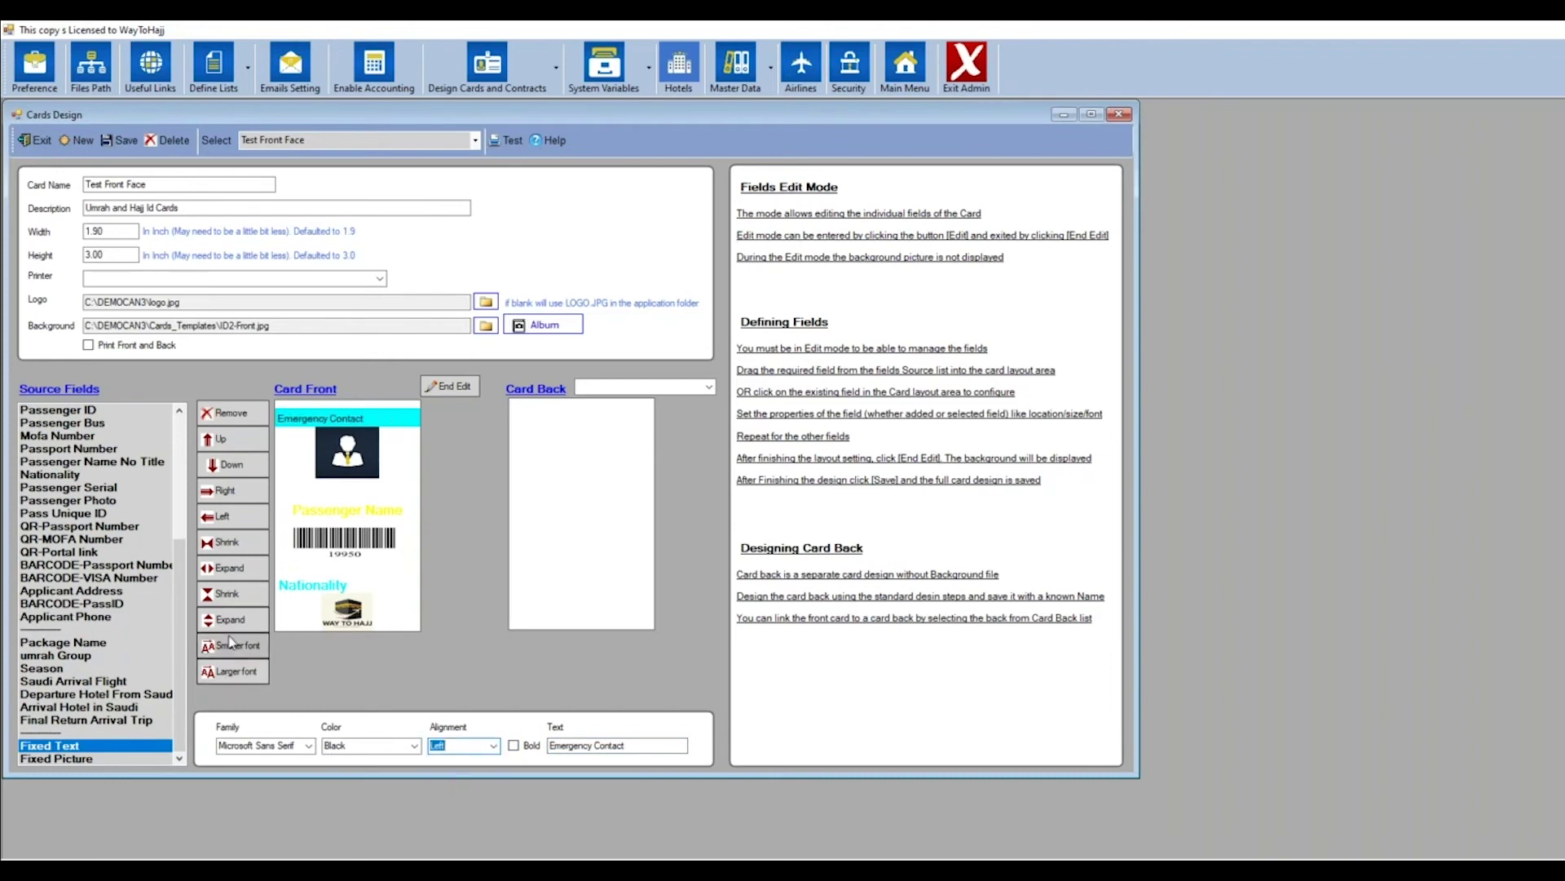
click(513, 745)
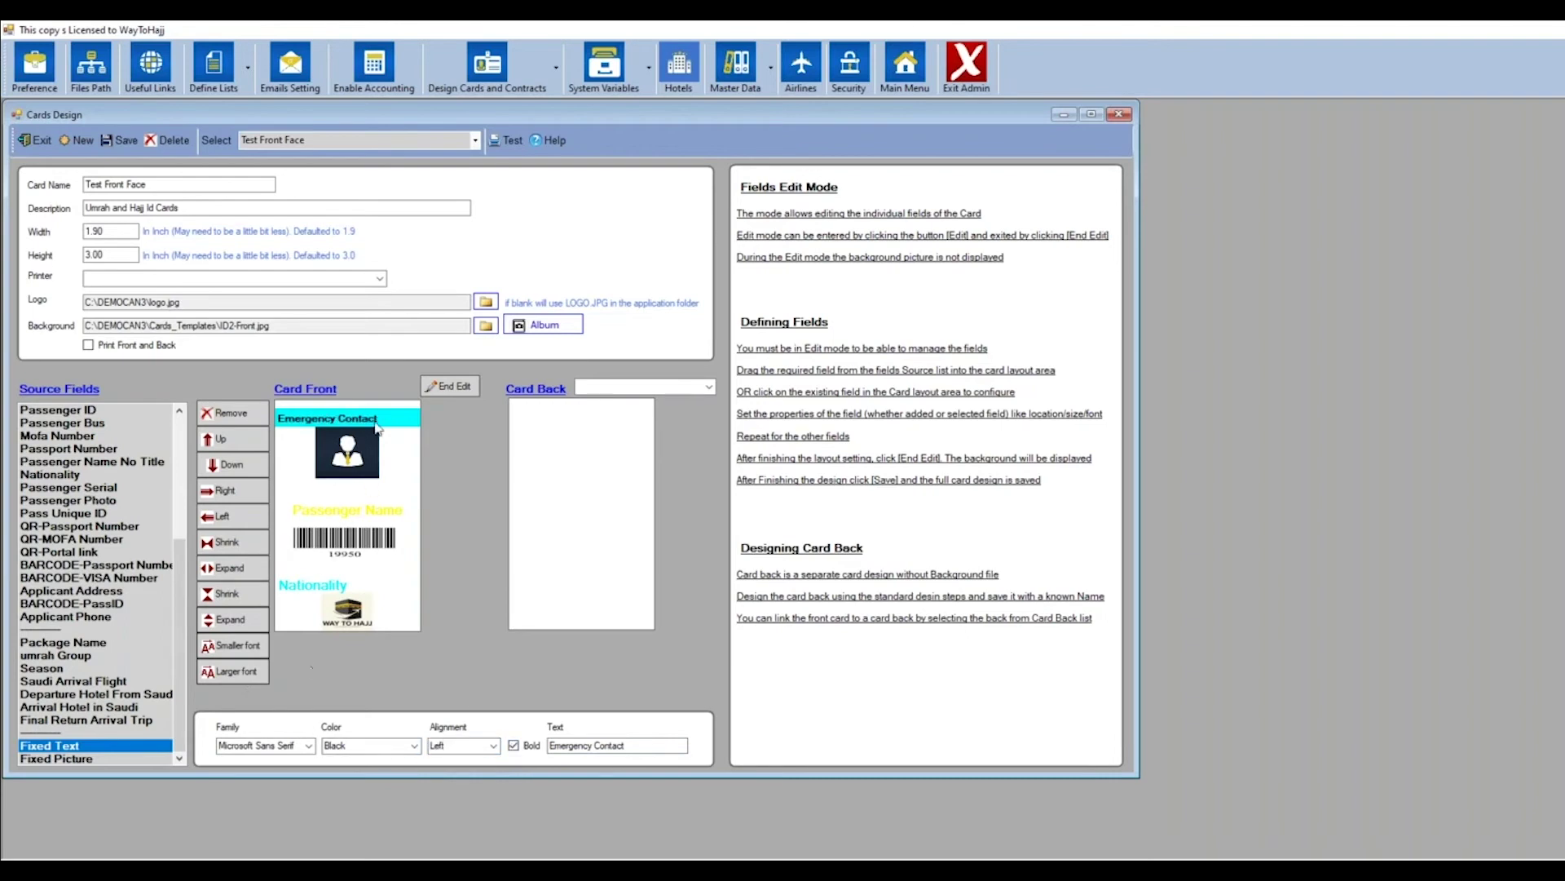
click(401, 745)
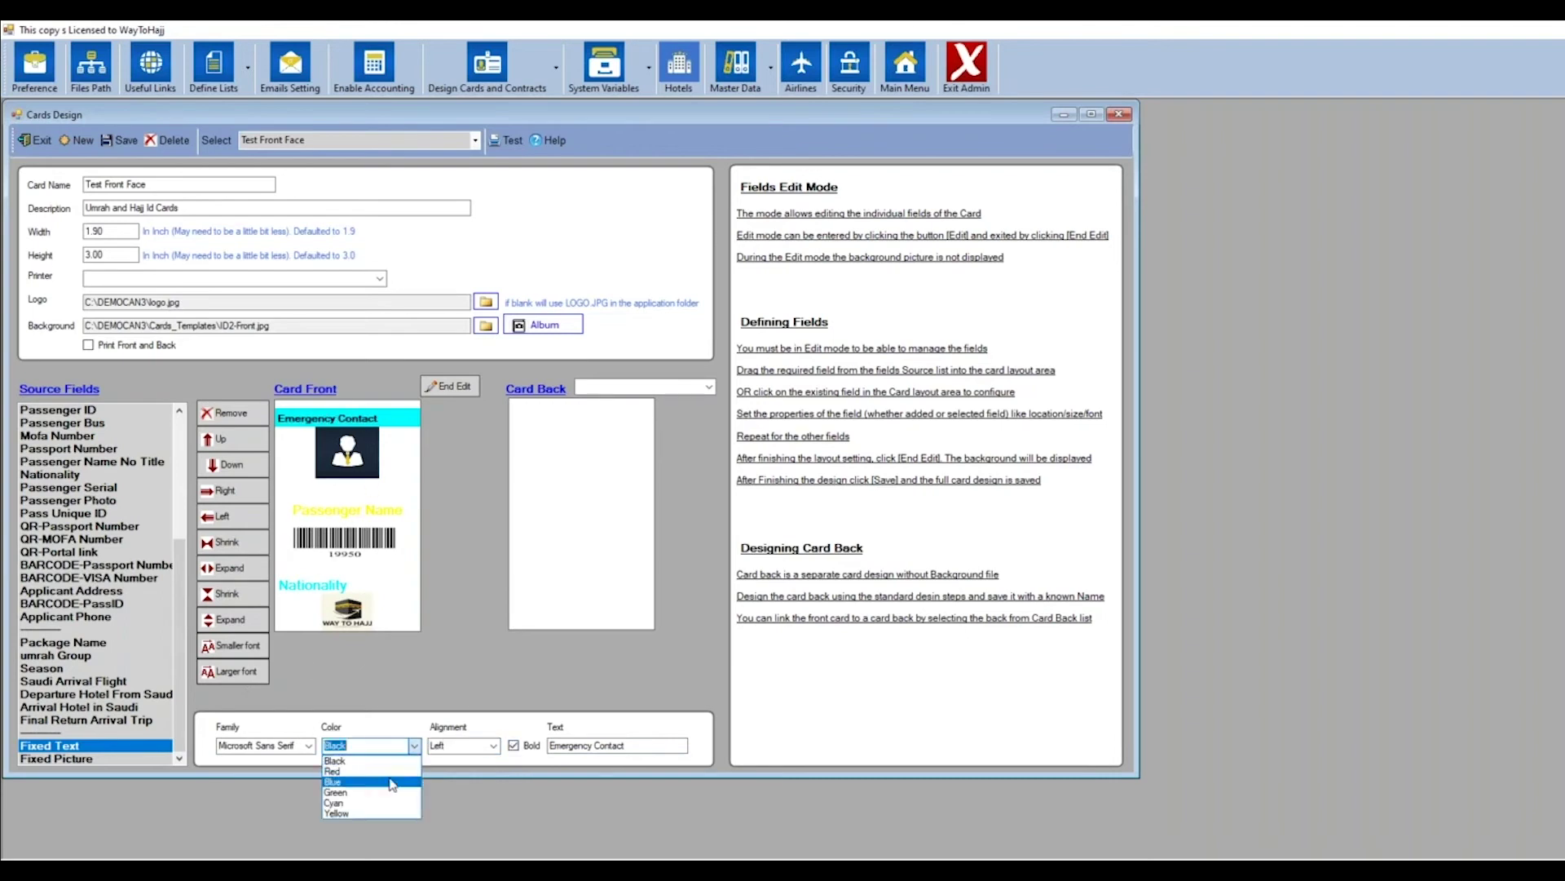
click(364, 814)
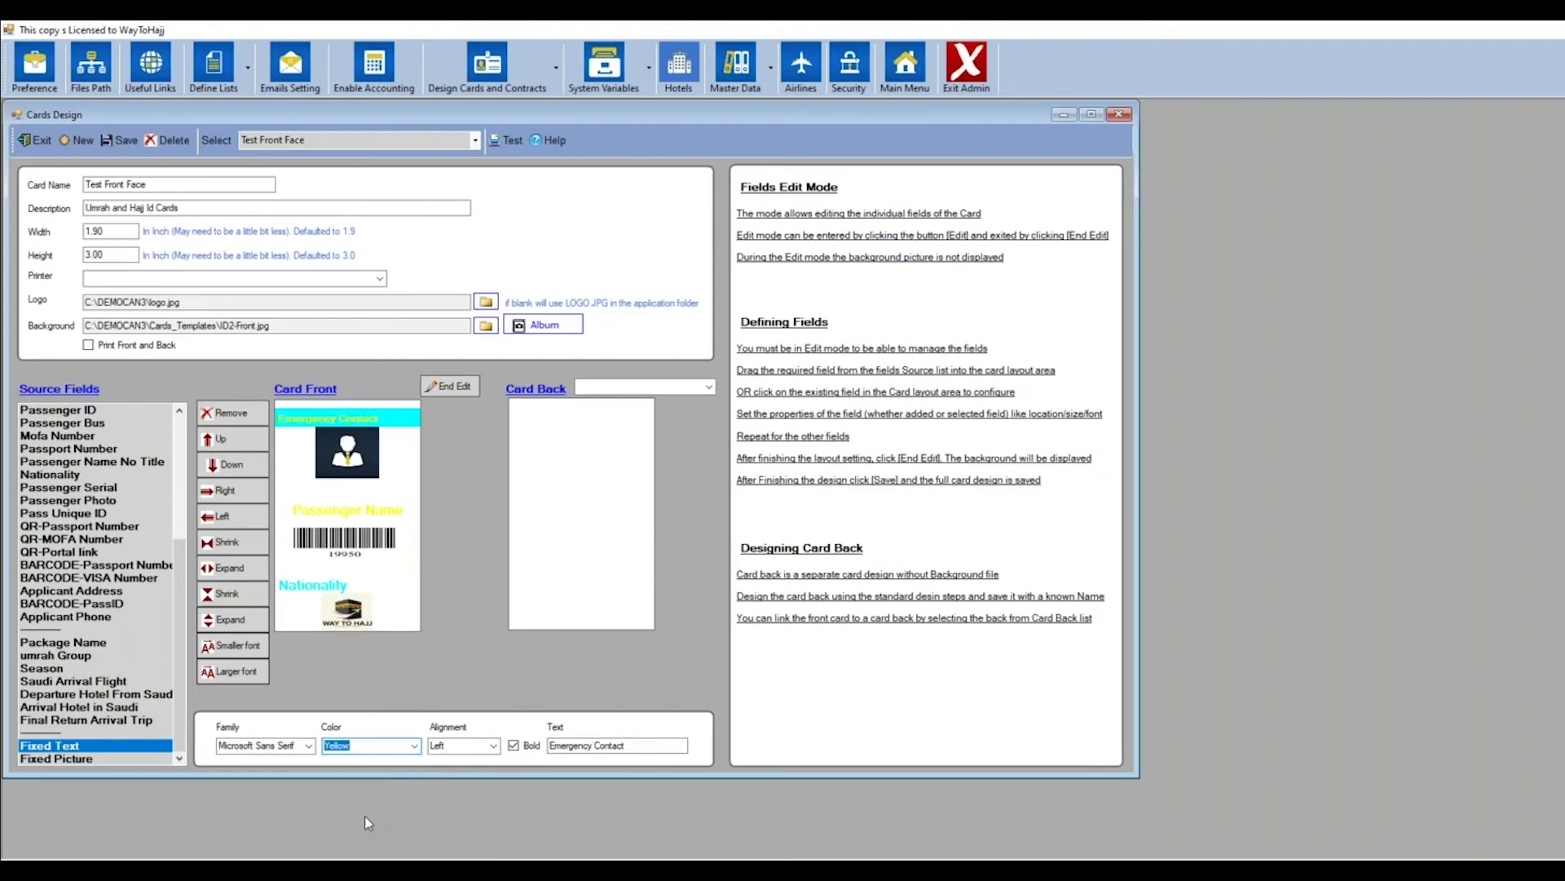
click(453, 388)
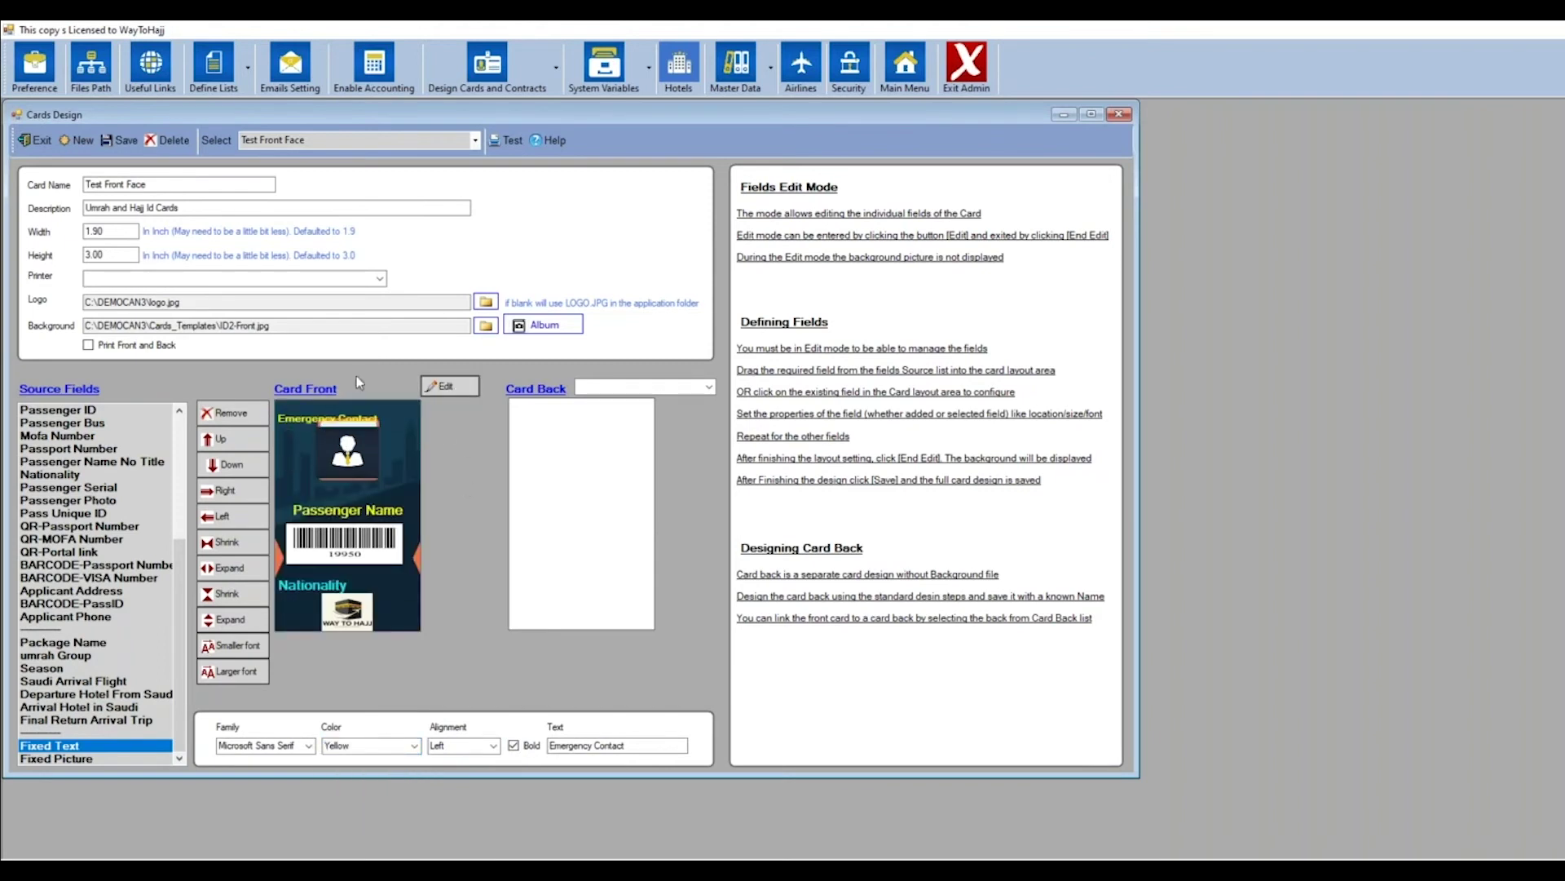
Save the design, enable front-and-back printing, and link ID2-Back as the card back
click(114, 141)
click(1045, 493)
click(96, 348)
click(708, 386)
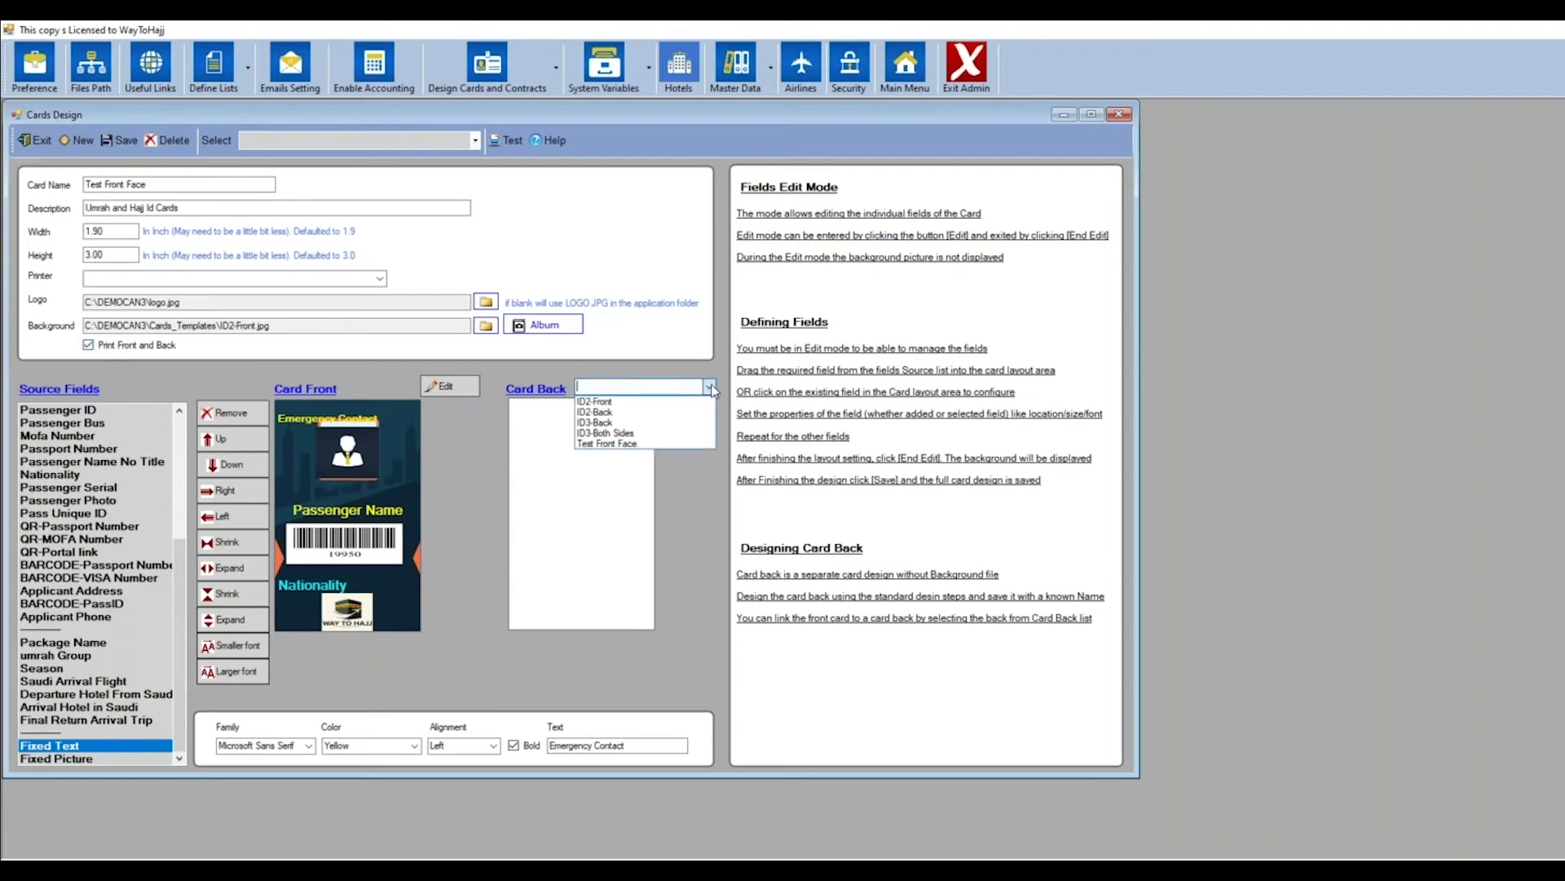
click(624, 413)
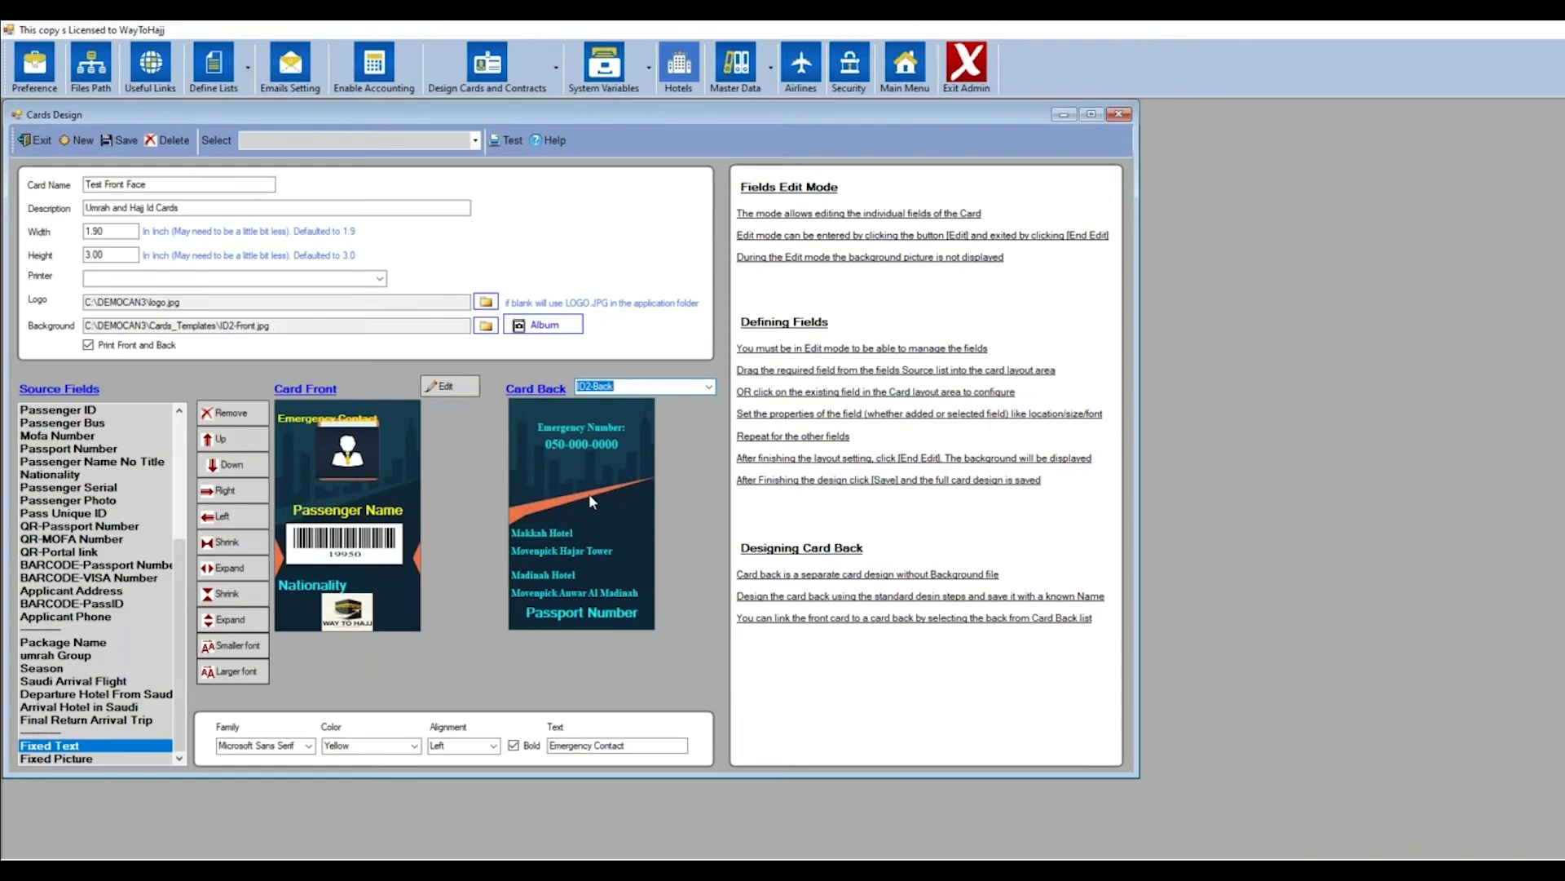
Remove the Emergency Contact label from the card front
click(448, 385)
click(349, 420)
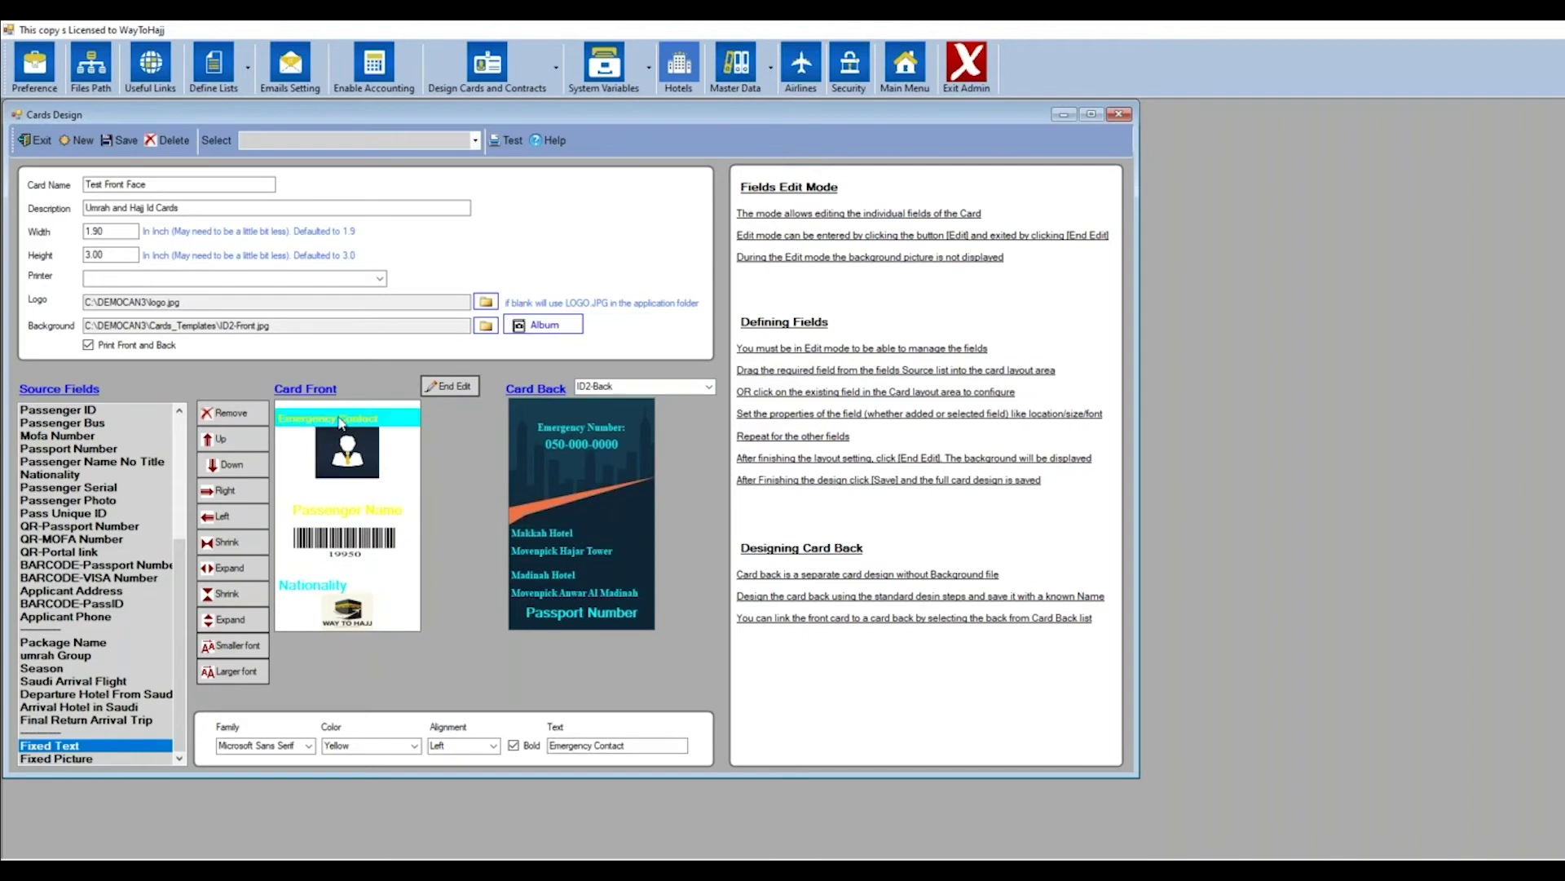
click(241, 414)
click(456, 386)
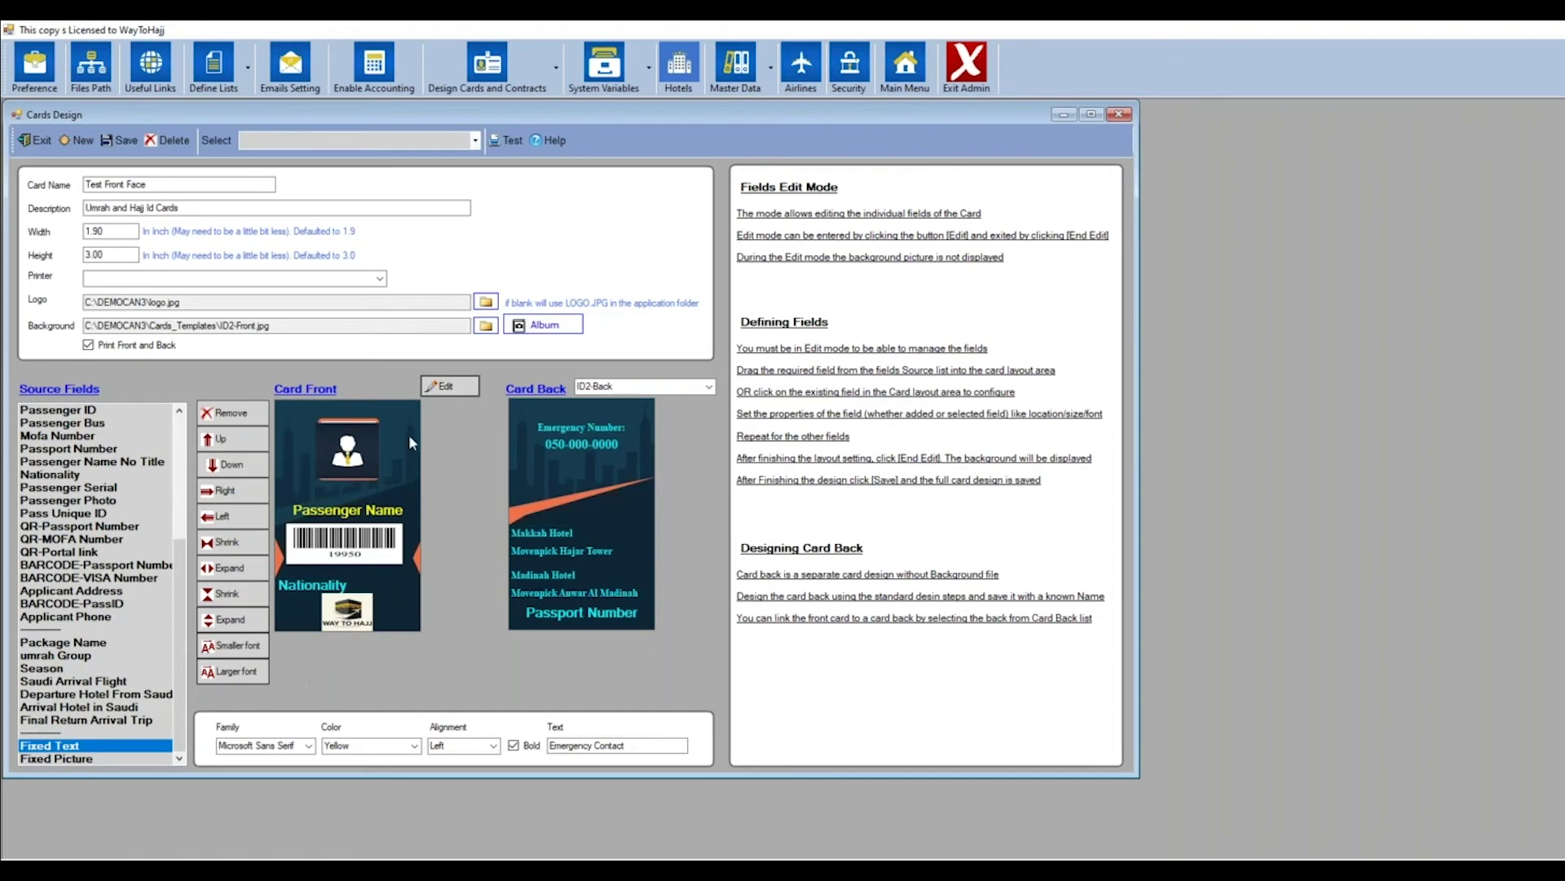
Center-align the Nationality field and save the card design
click(450, 386)
click(300, 589)
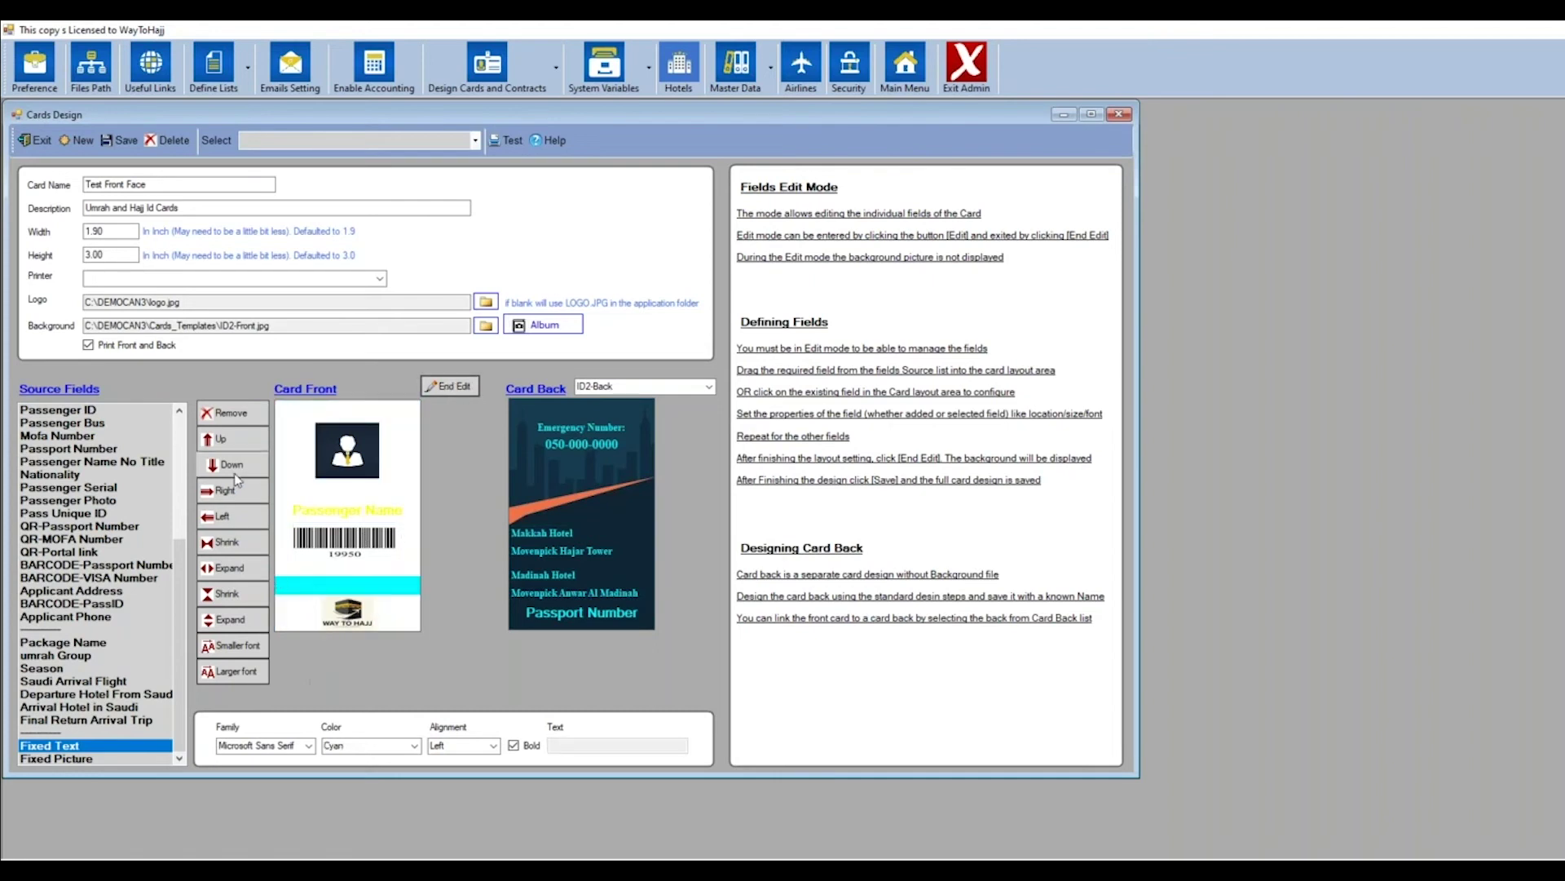
click(493, 745)
click(467, 771)
click(475, 387)
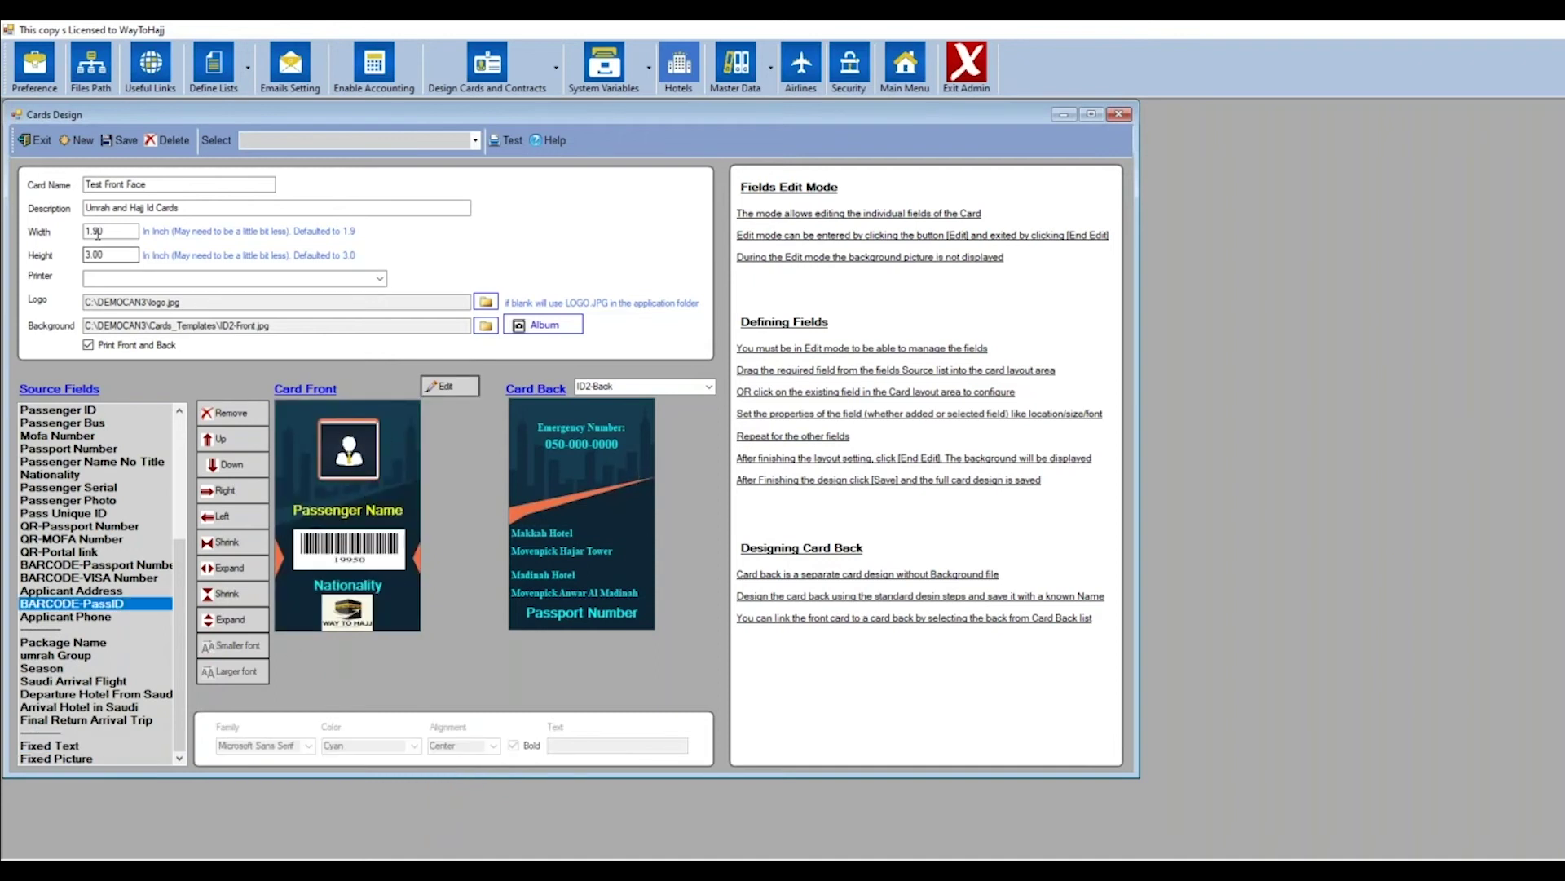
click(119, 139)
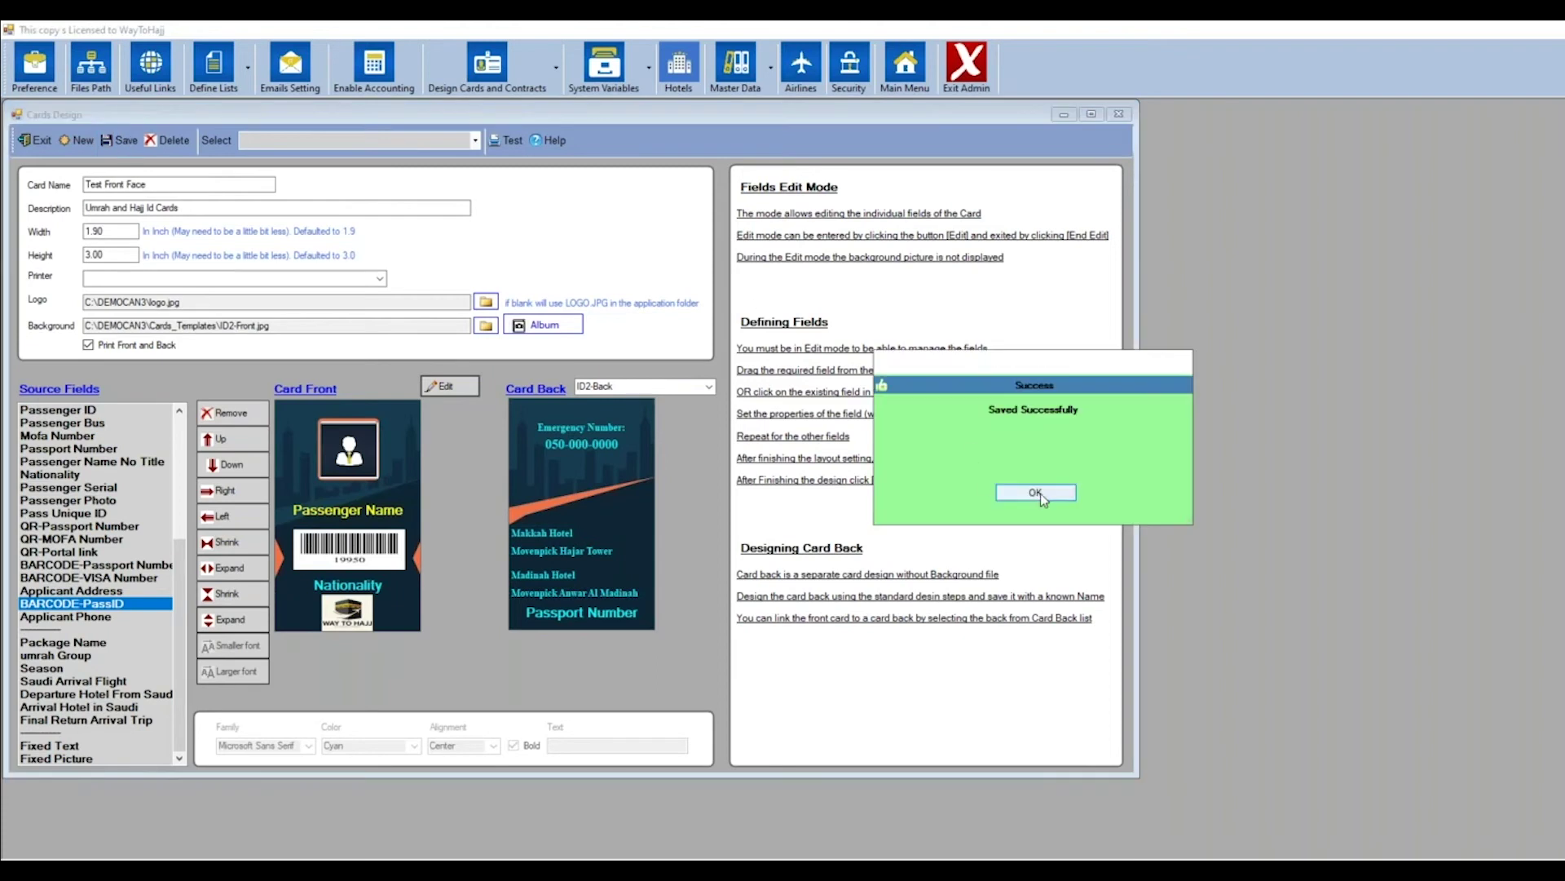
click(1037, 492)
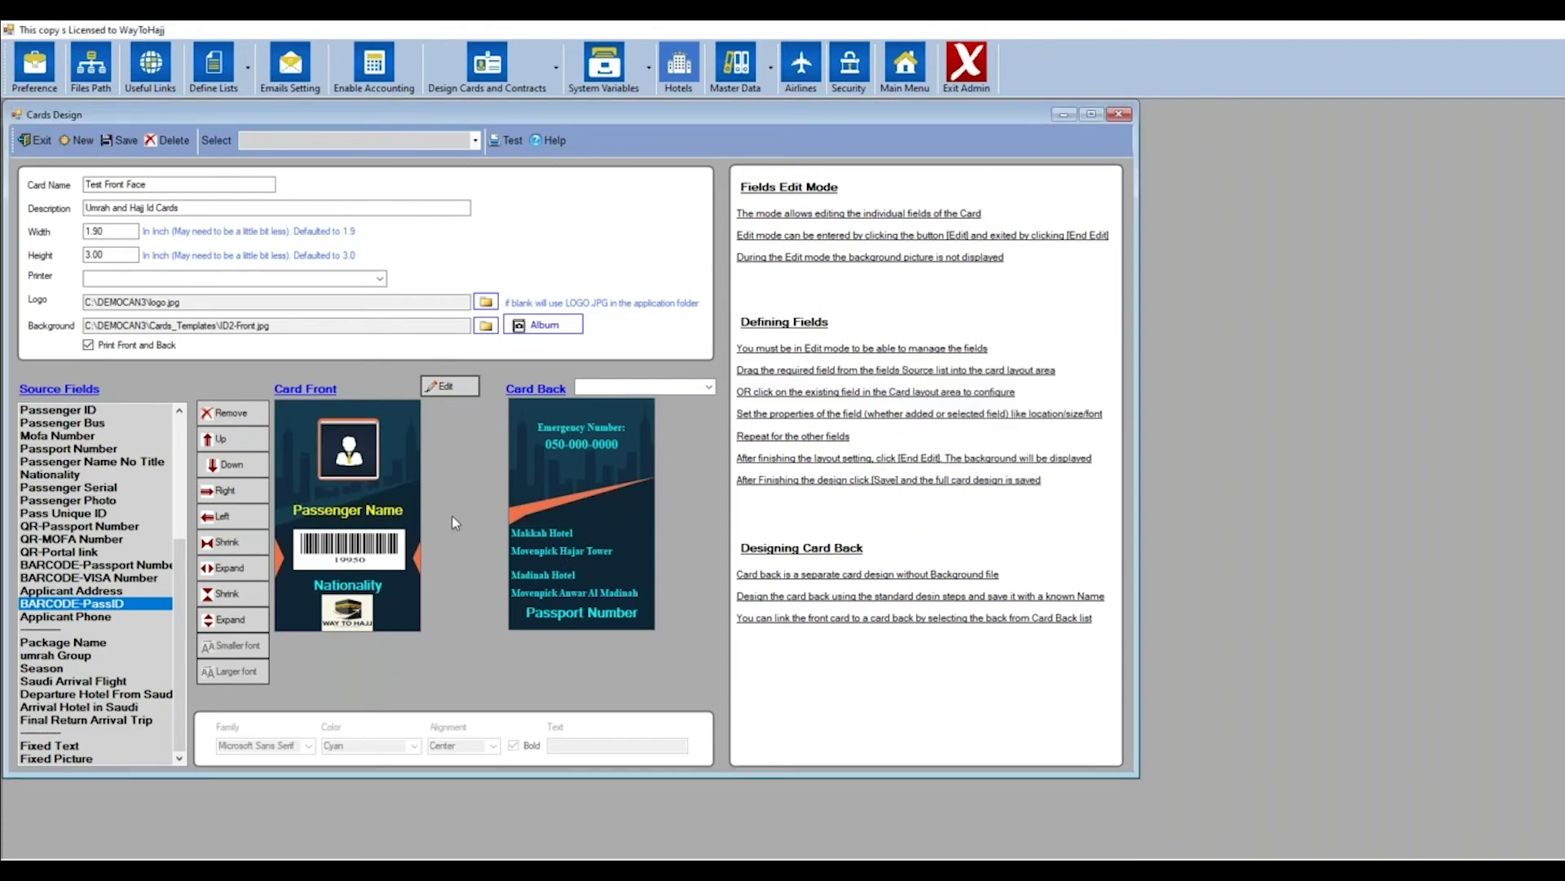
Open the Hajj back office from the SureHajj start window
mouse_move(837, 855)
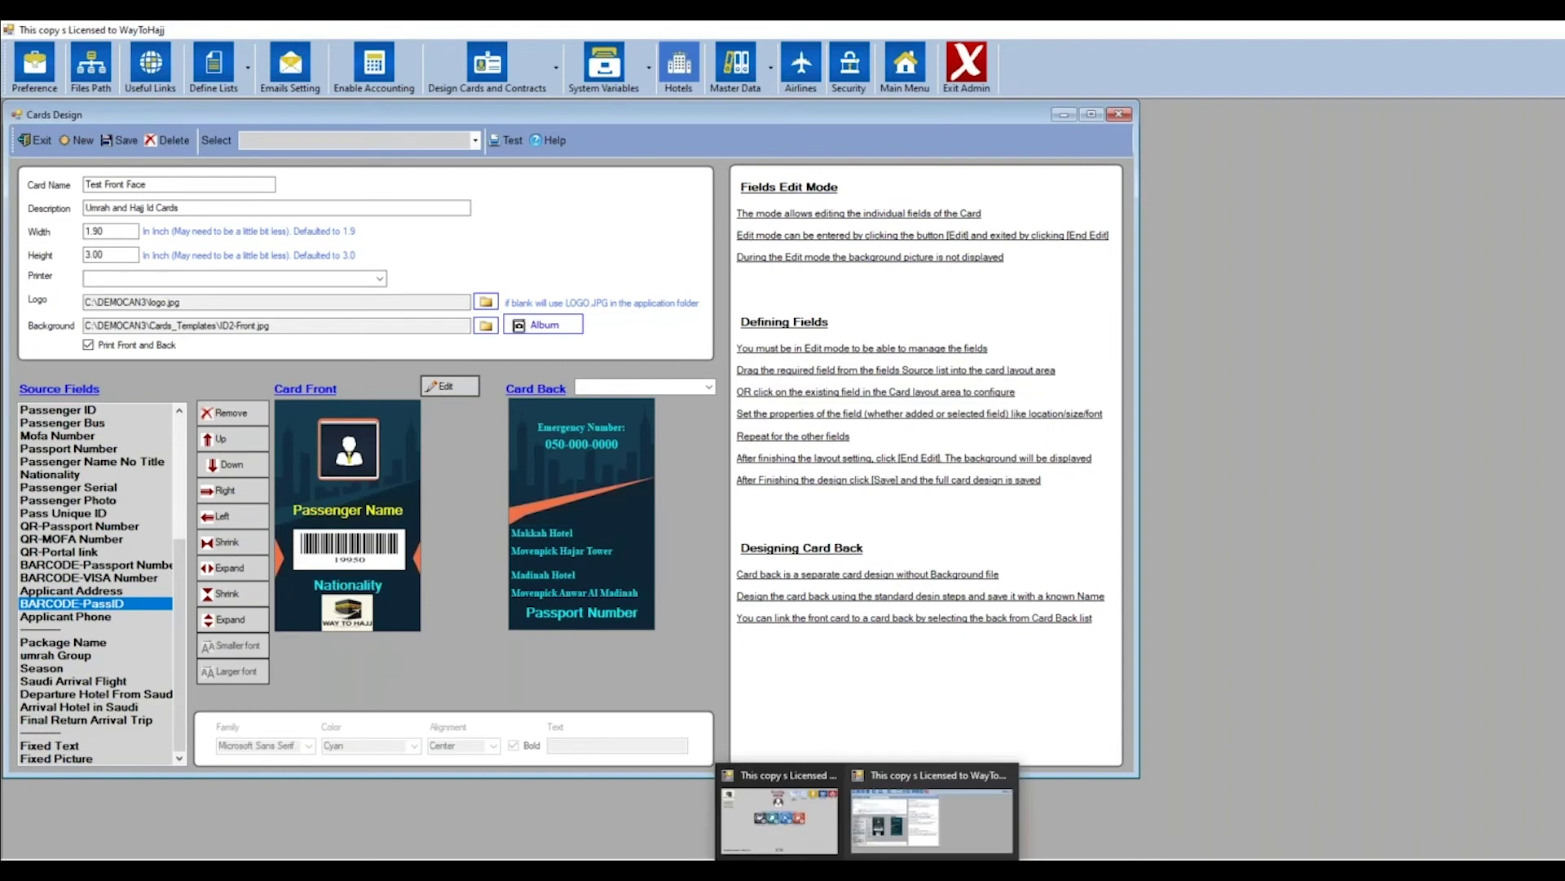
click(832, 803)
click(838, 394)
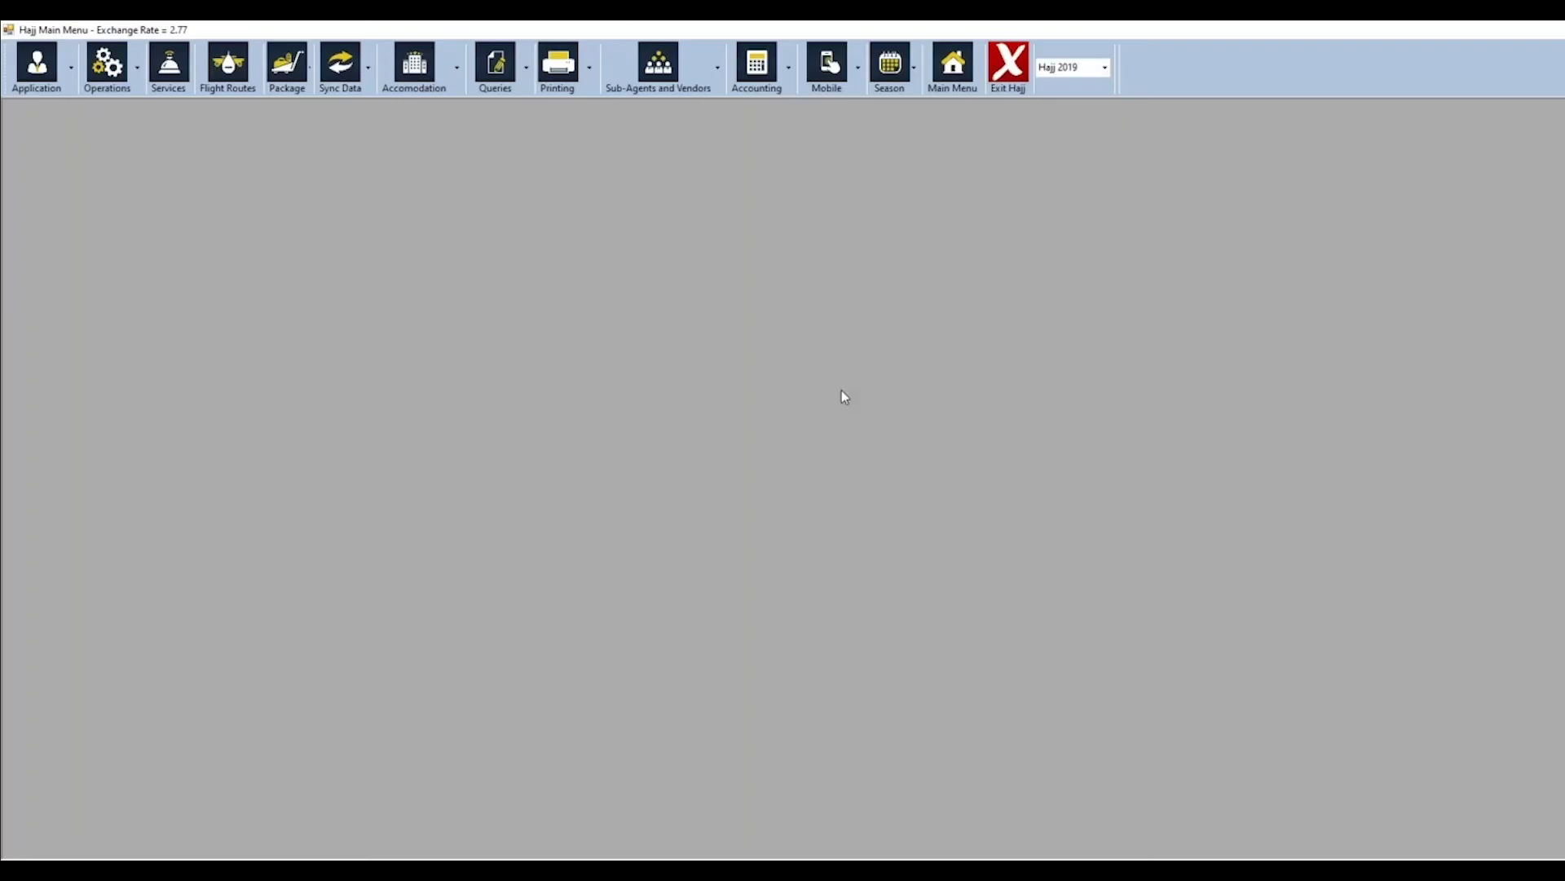
Open Print ID Cards and load the Test Front Face card type
click(583, 86)
click(582, 123)
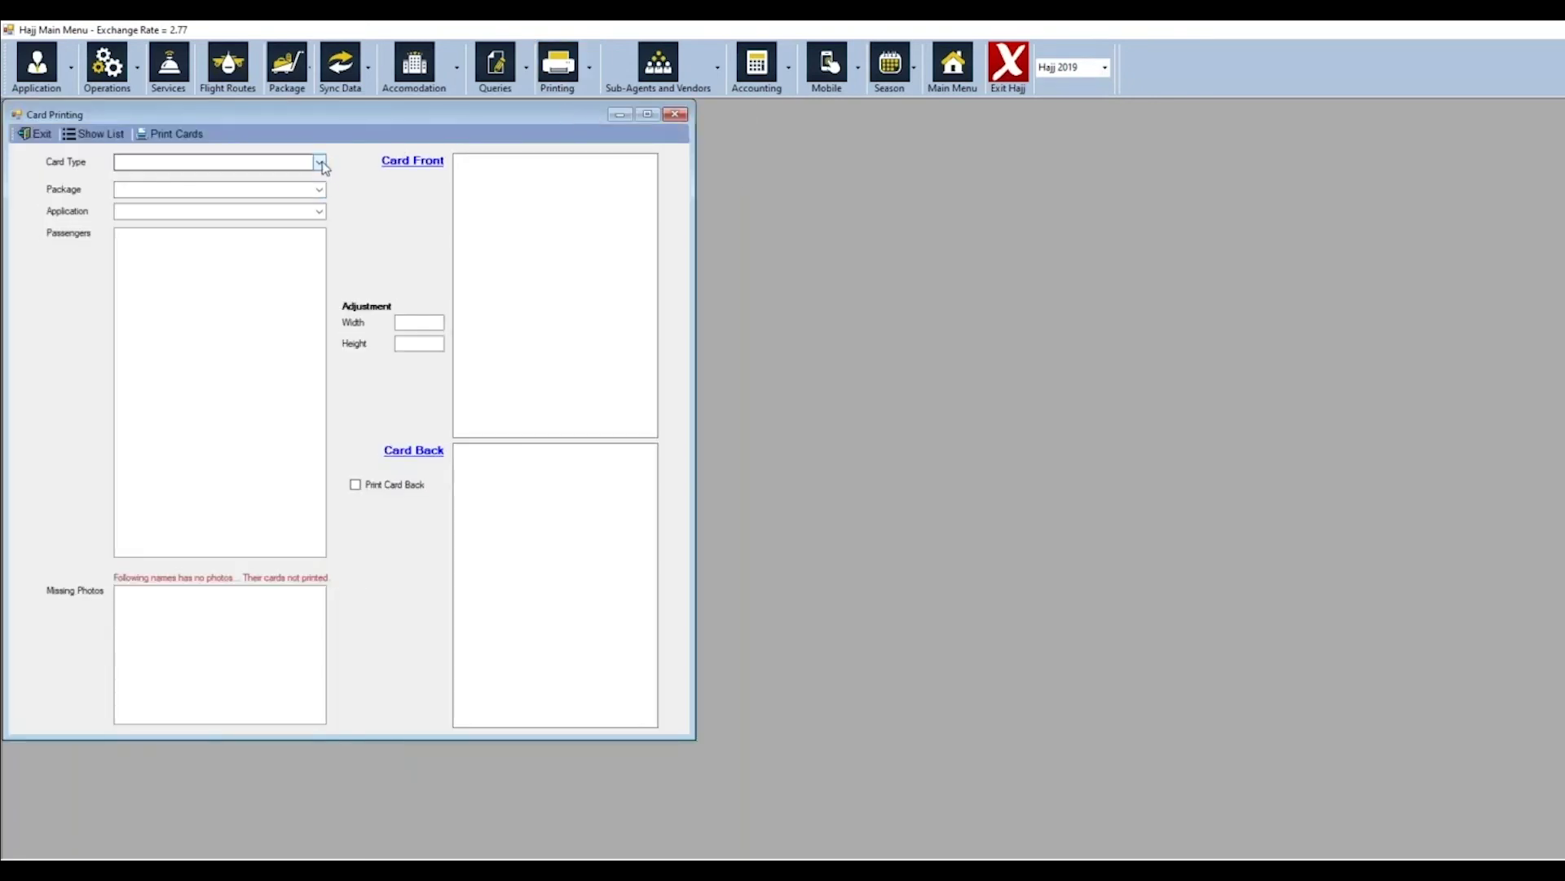
click(319, 163)
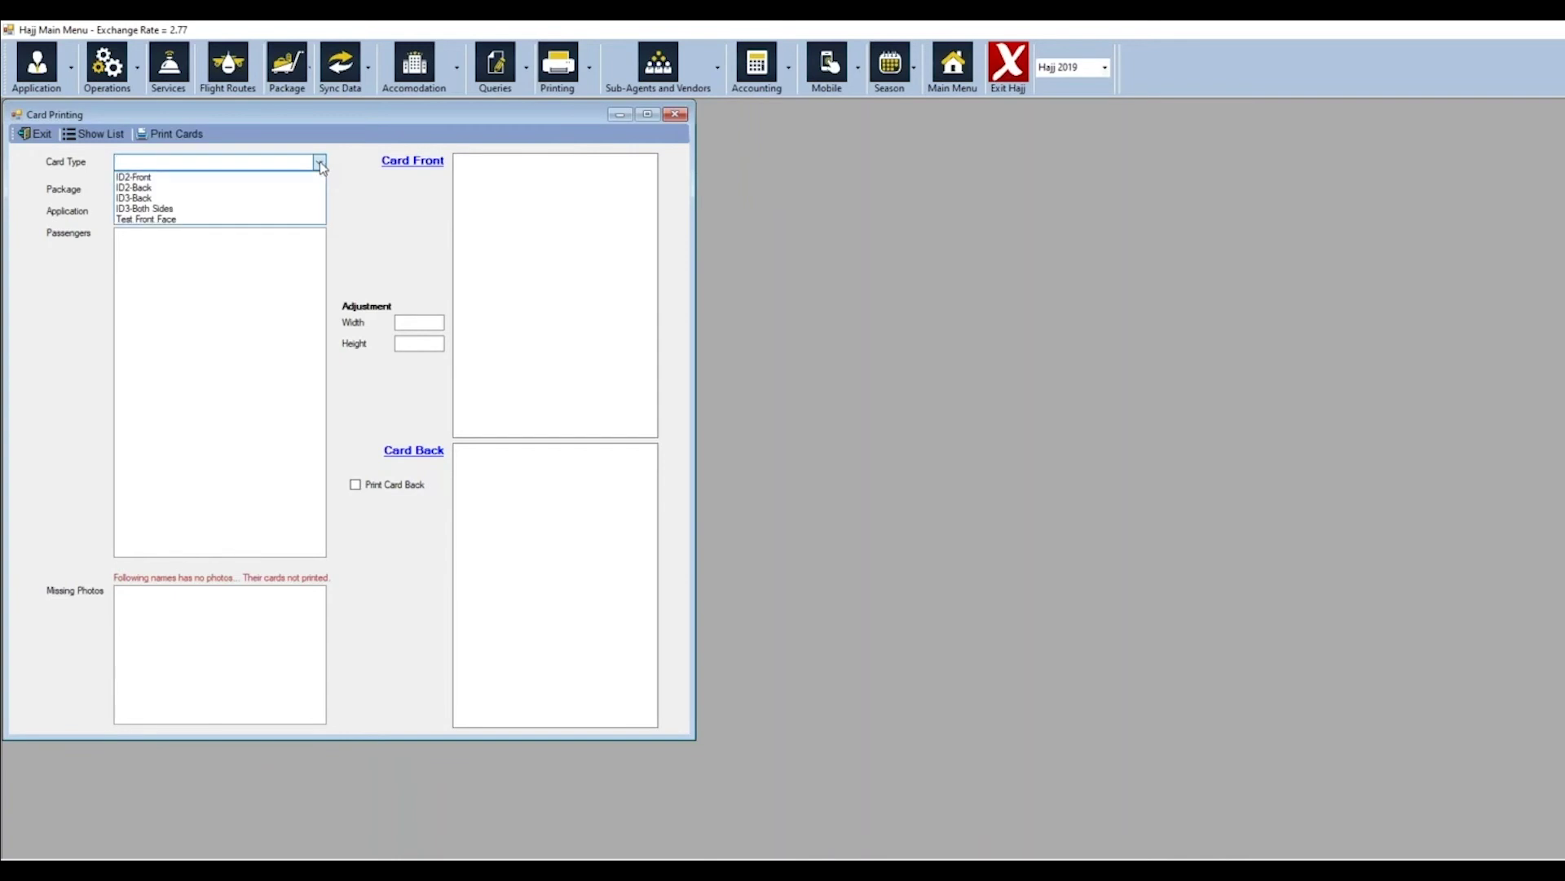
click(173, 221)
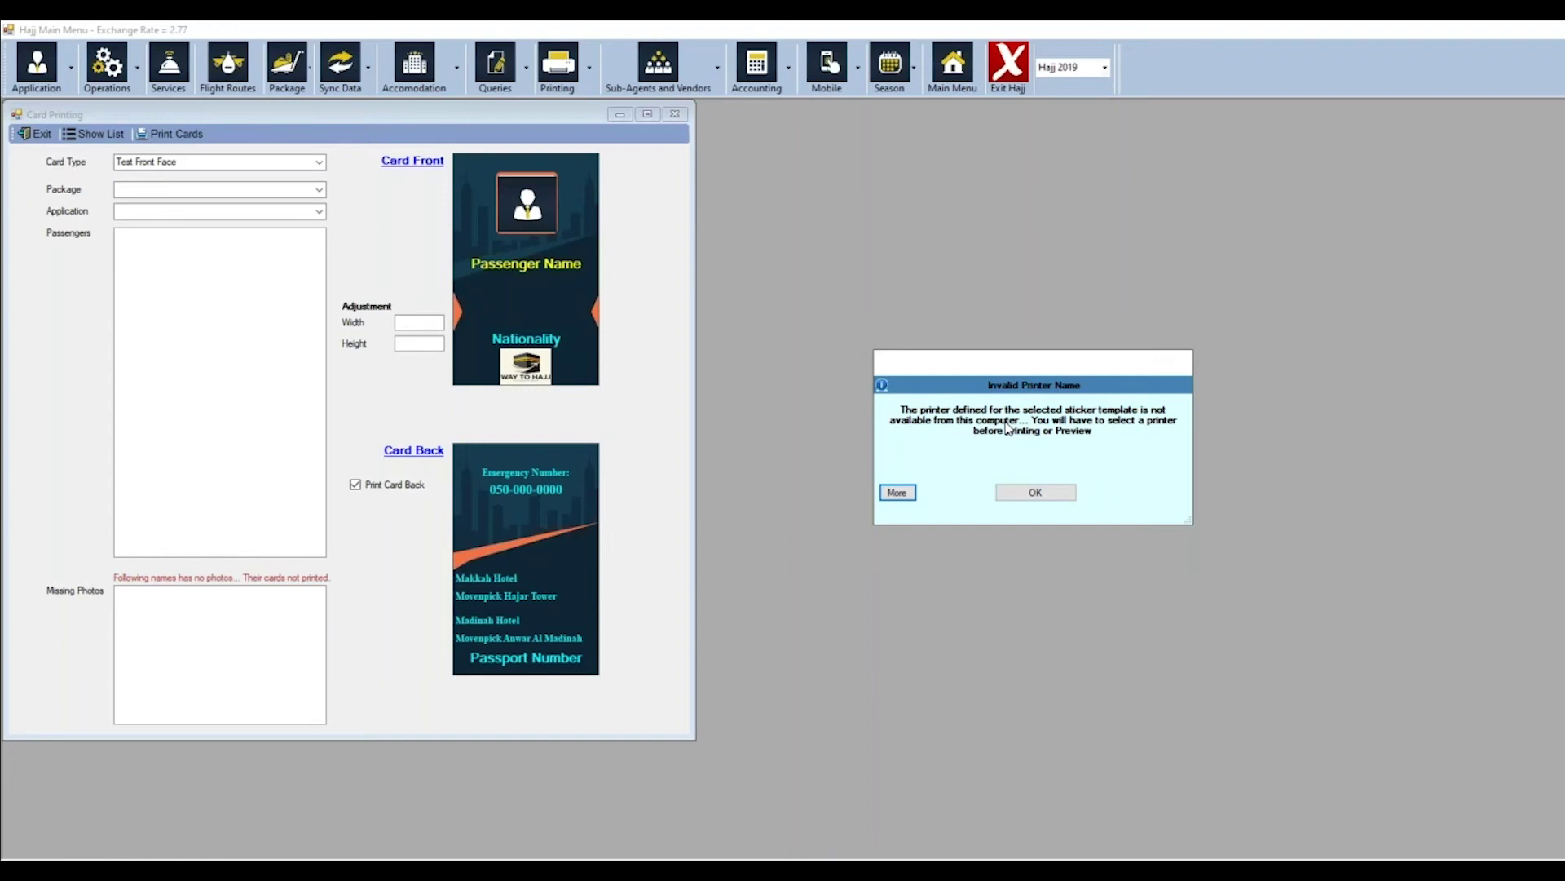
Choose the Deluxe Program package and preview the first seven passengers' cards
click(1027, 493)
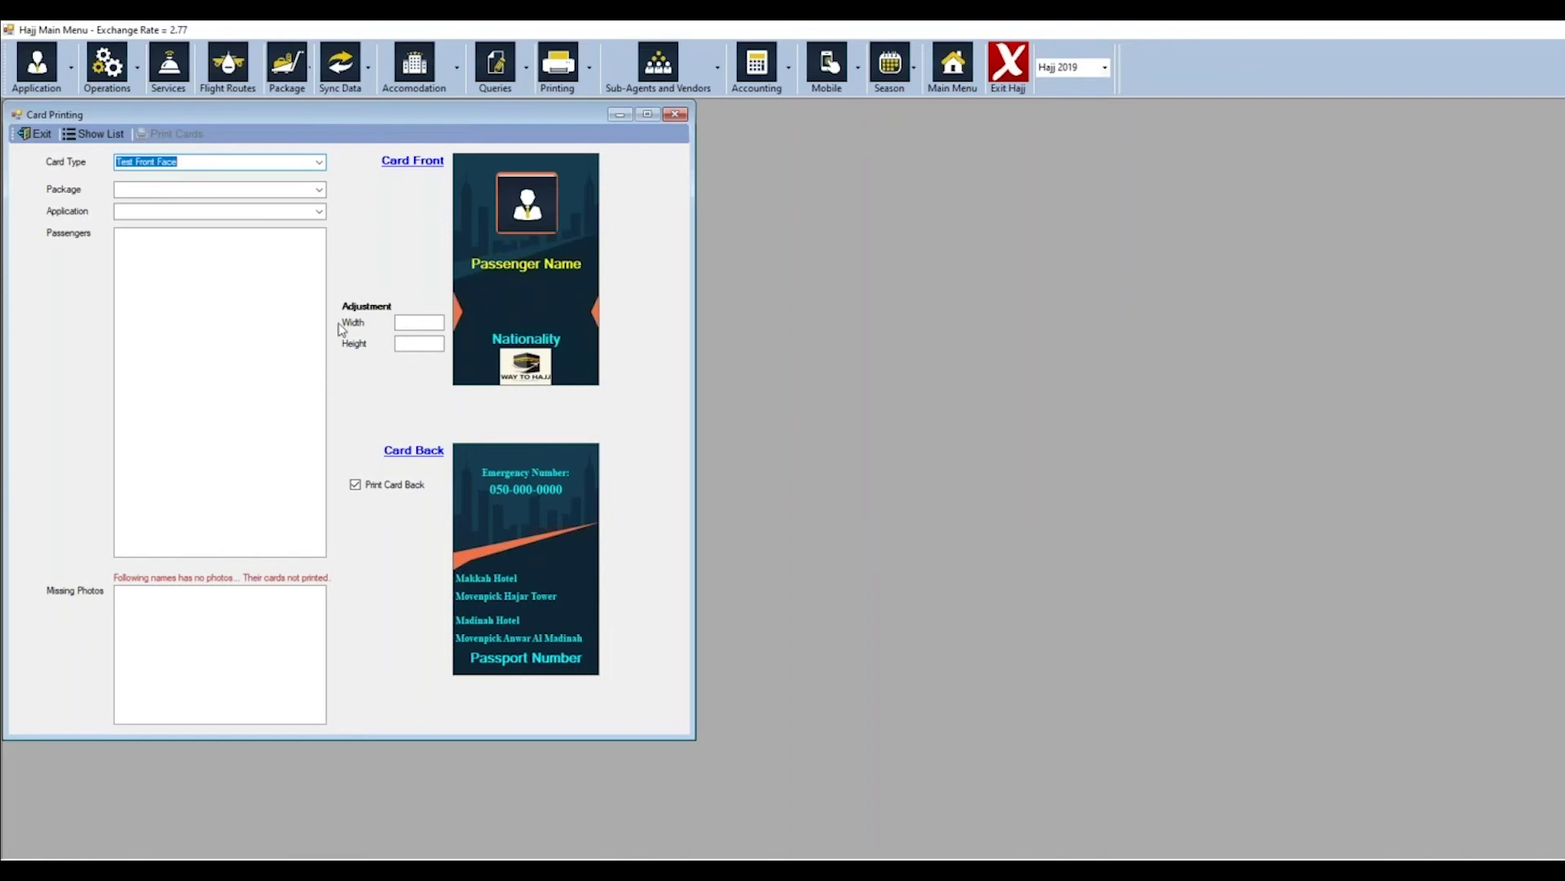
click(318, 189)
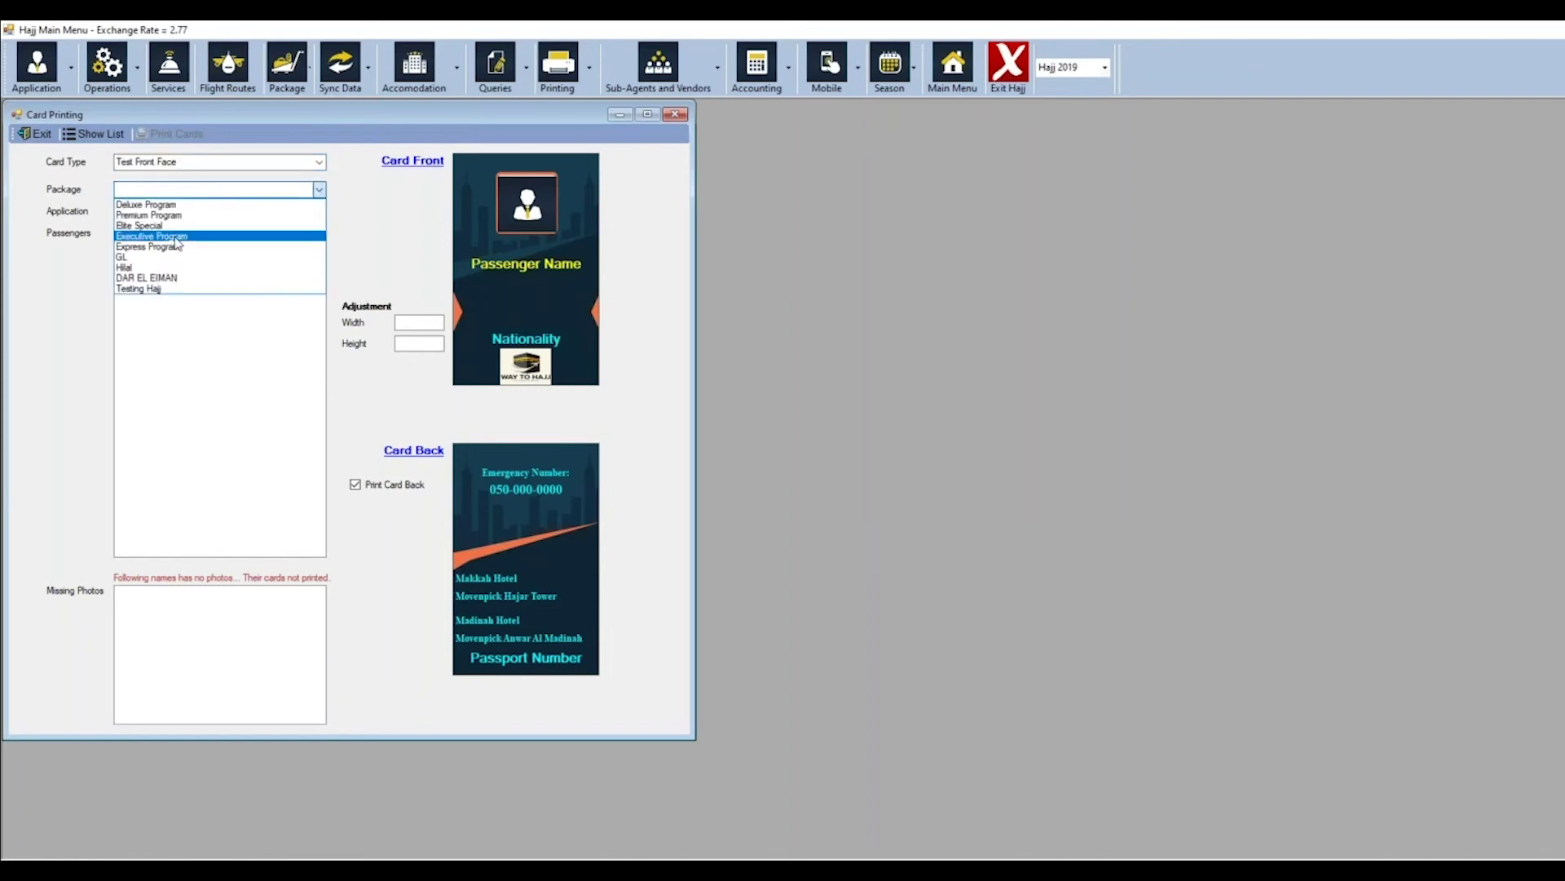
click(184, 209)
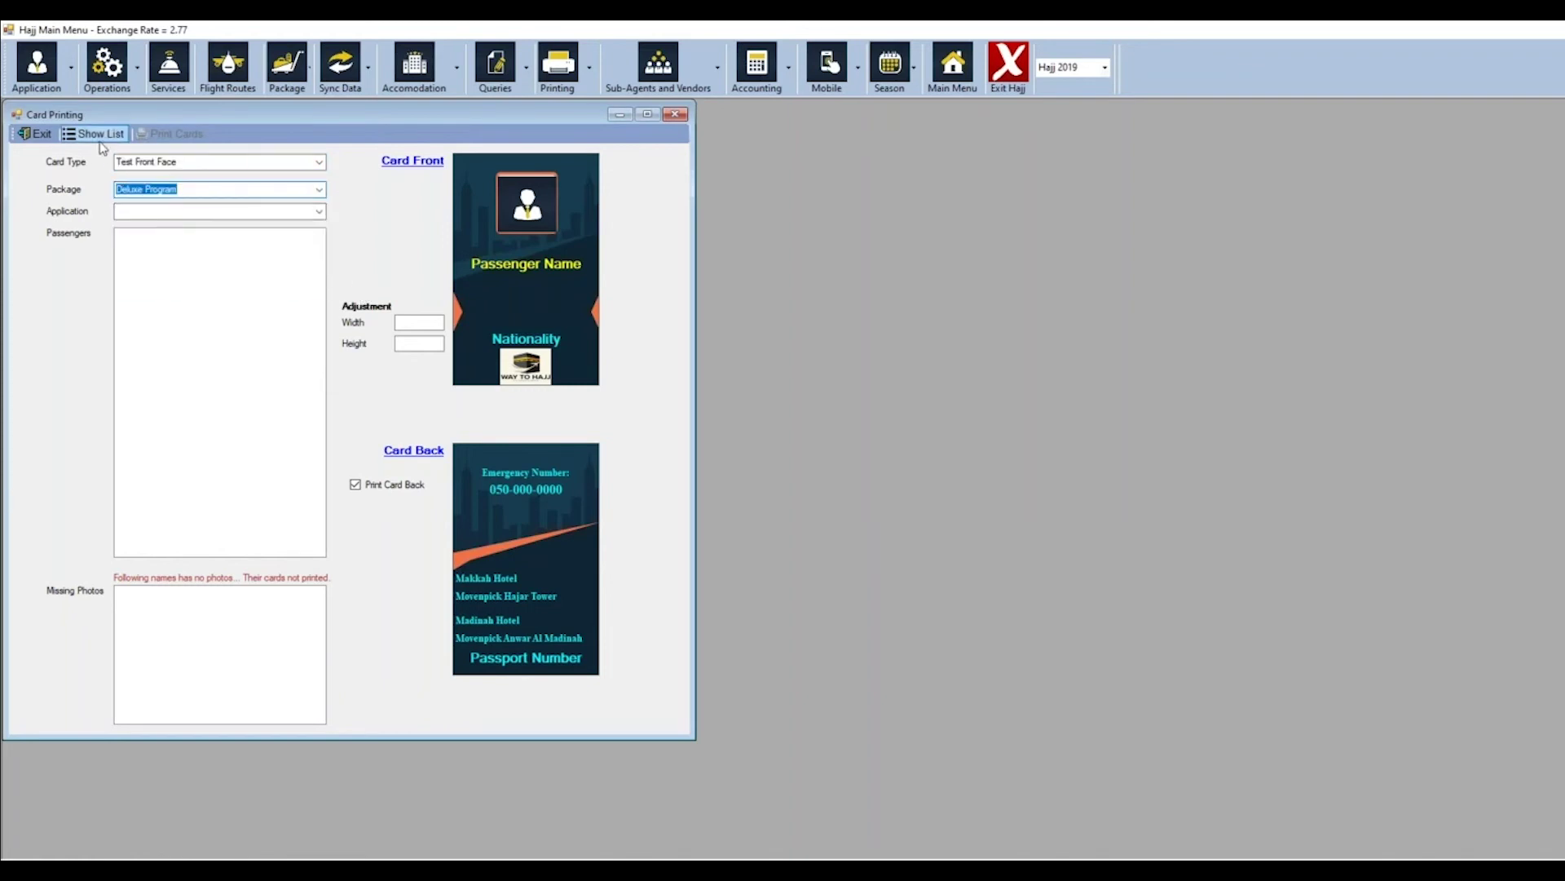
drag(324, 259, 340, 214)
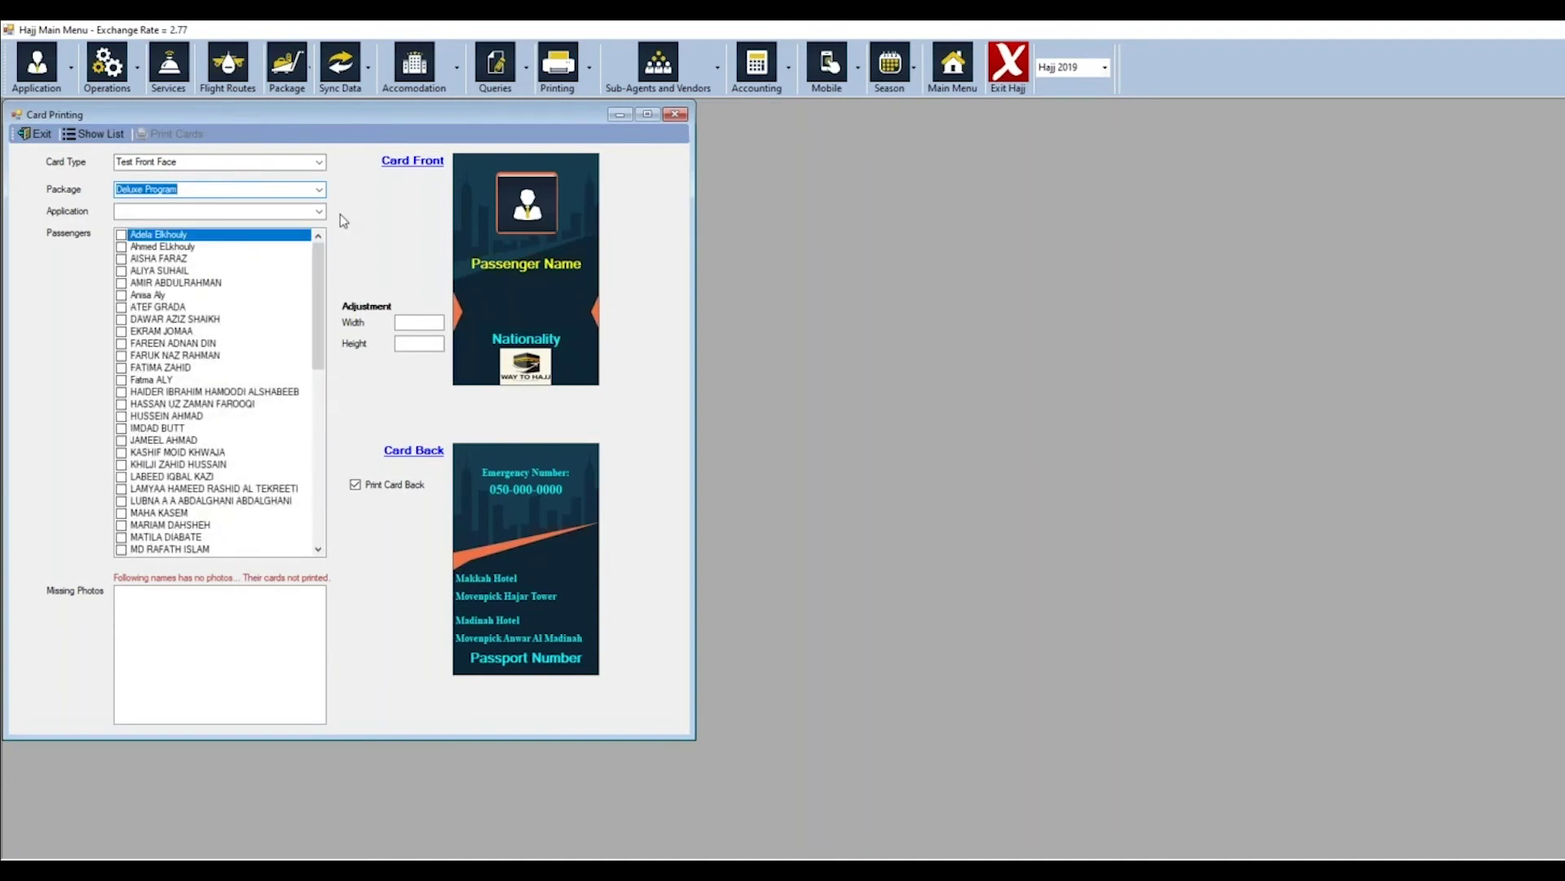
click(145, 238)
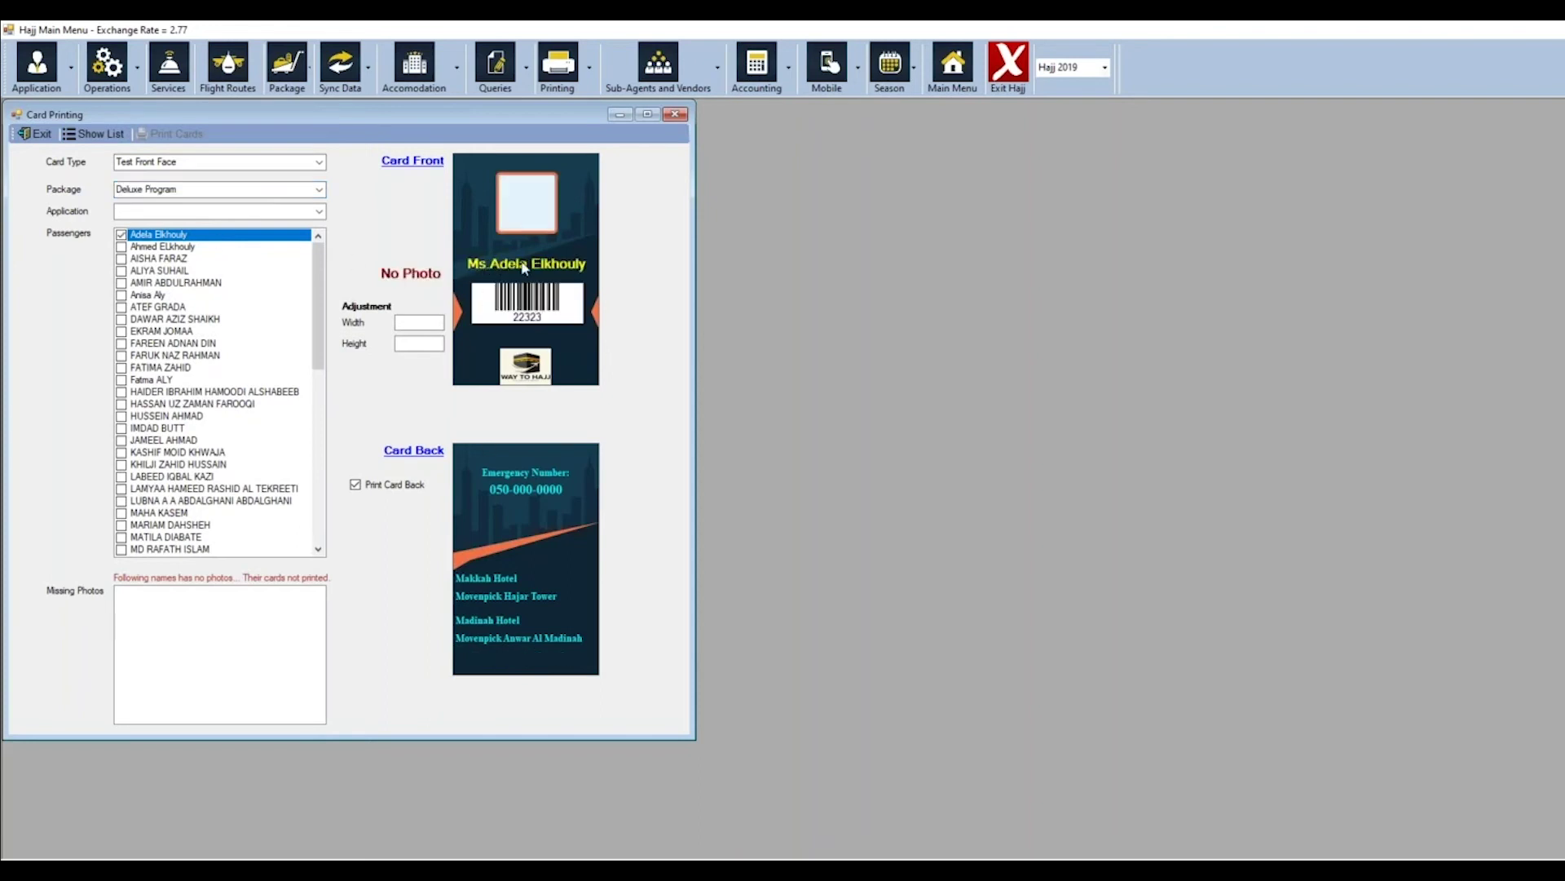
click(188, 247)
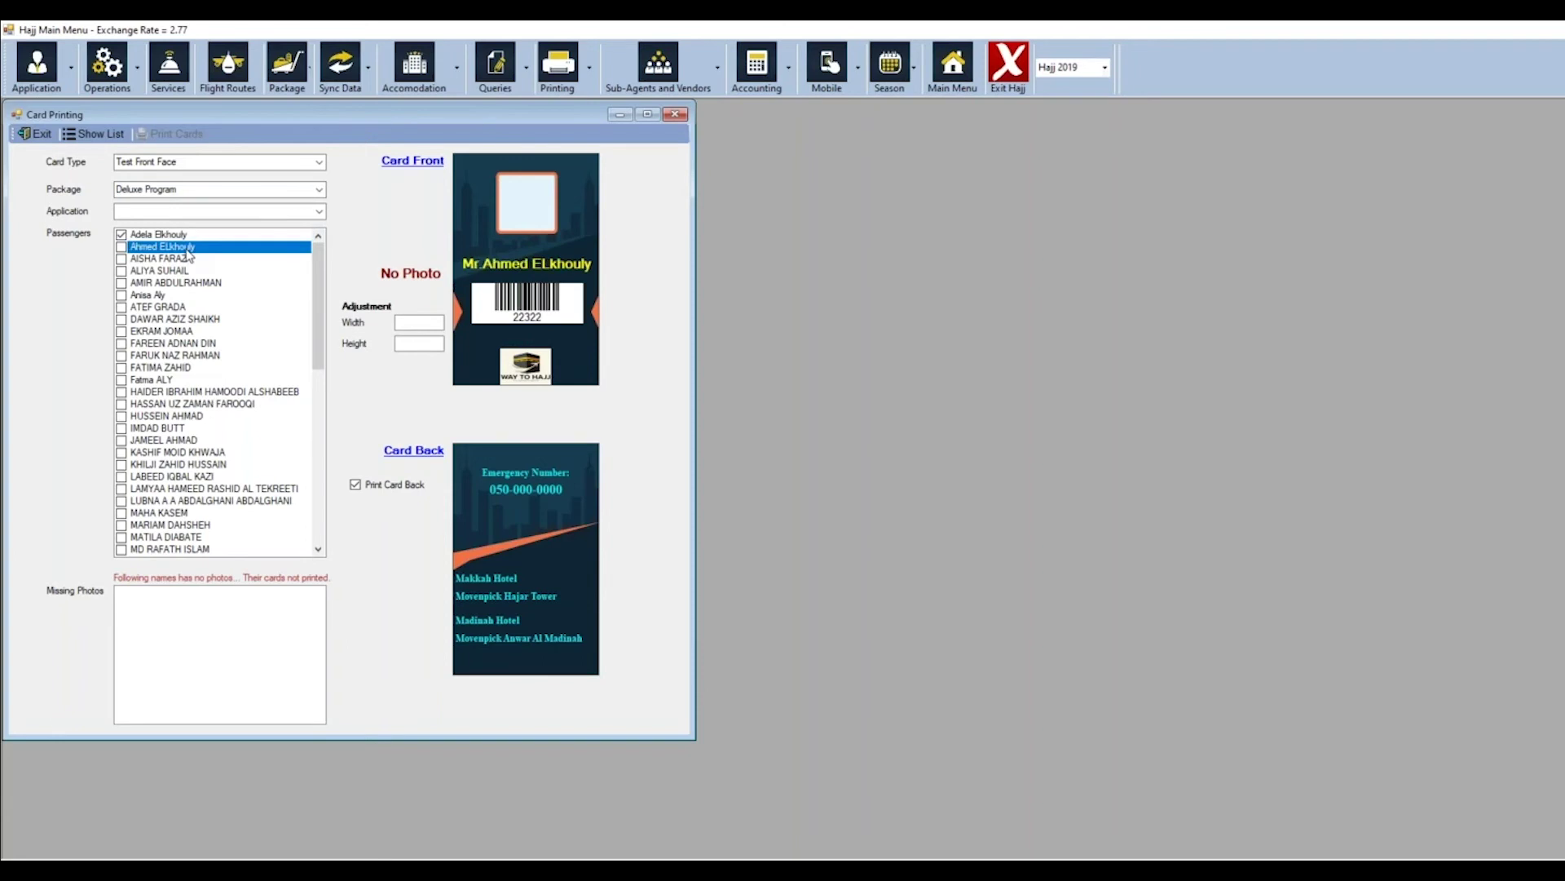
click(179, 259)
click(179, 271)
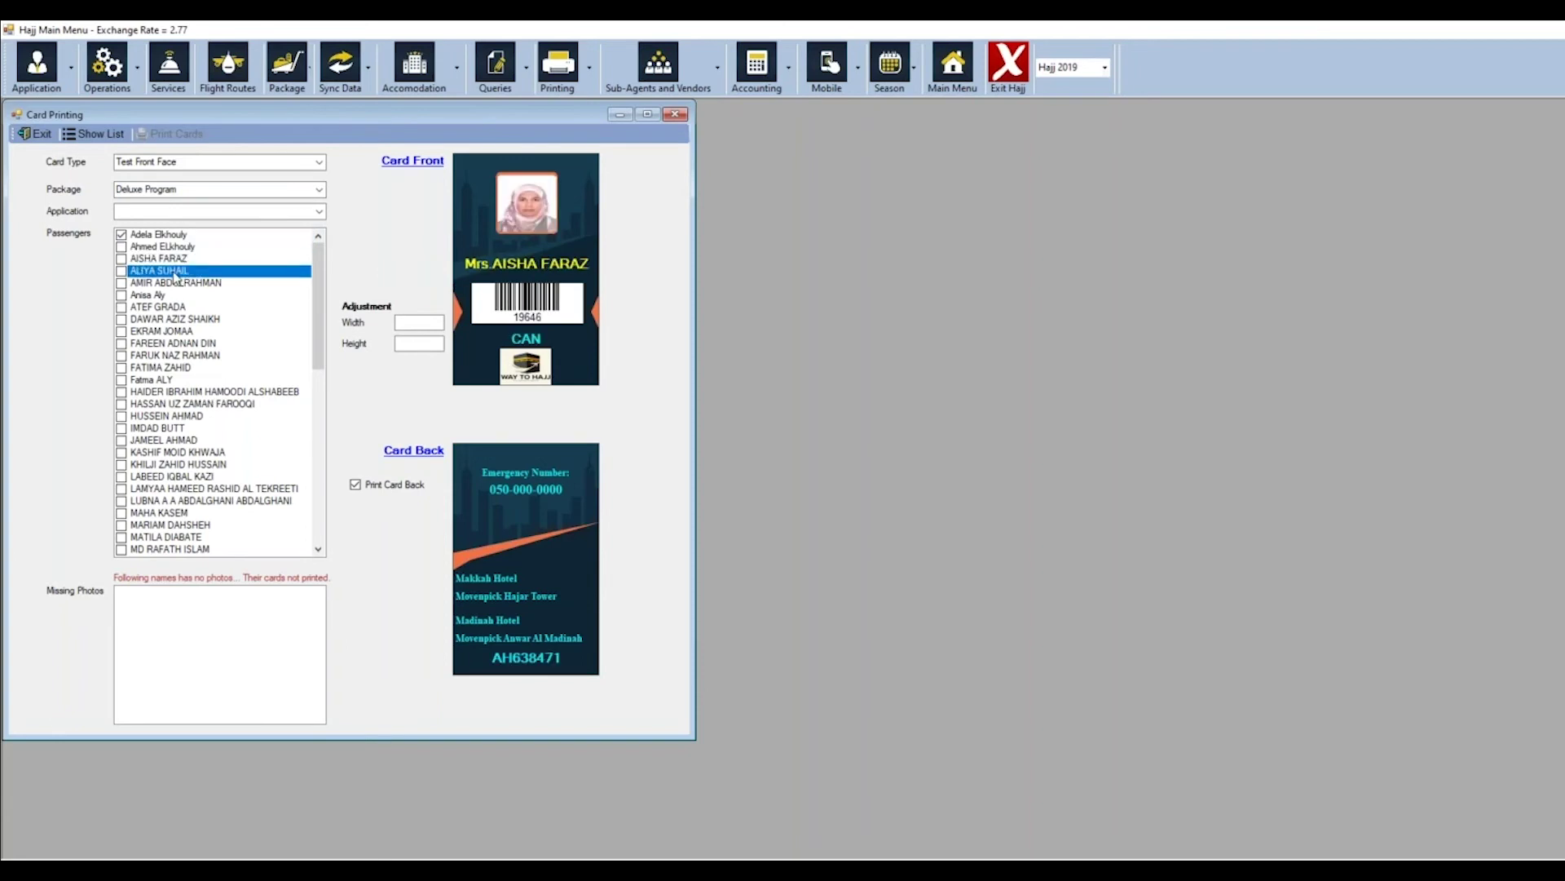
click(178, 283)
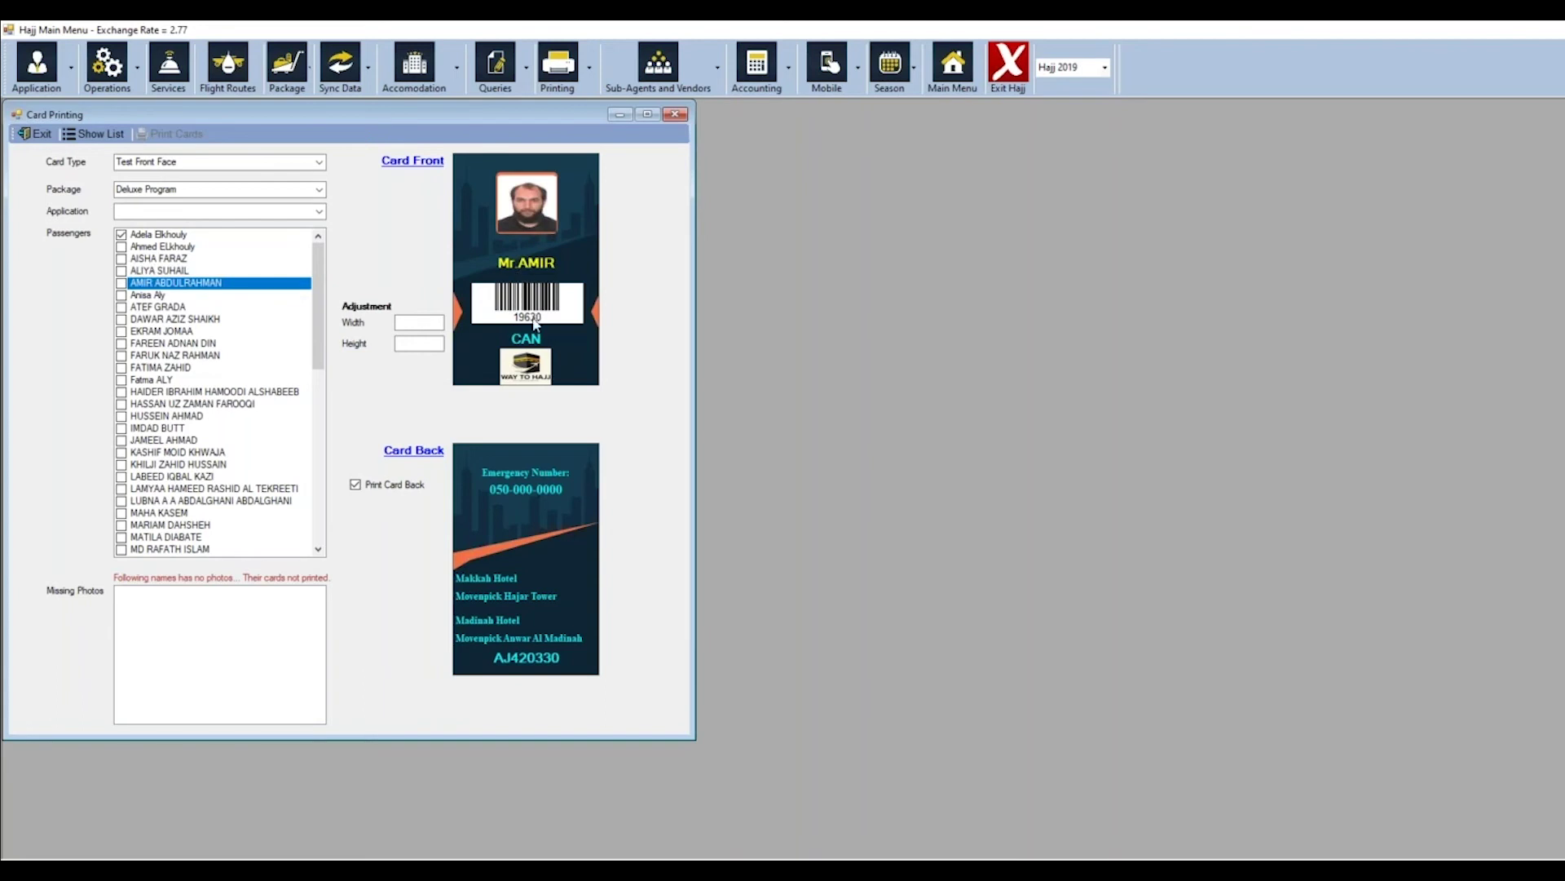
click(187, 297)
click(183, 308)
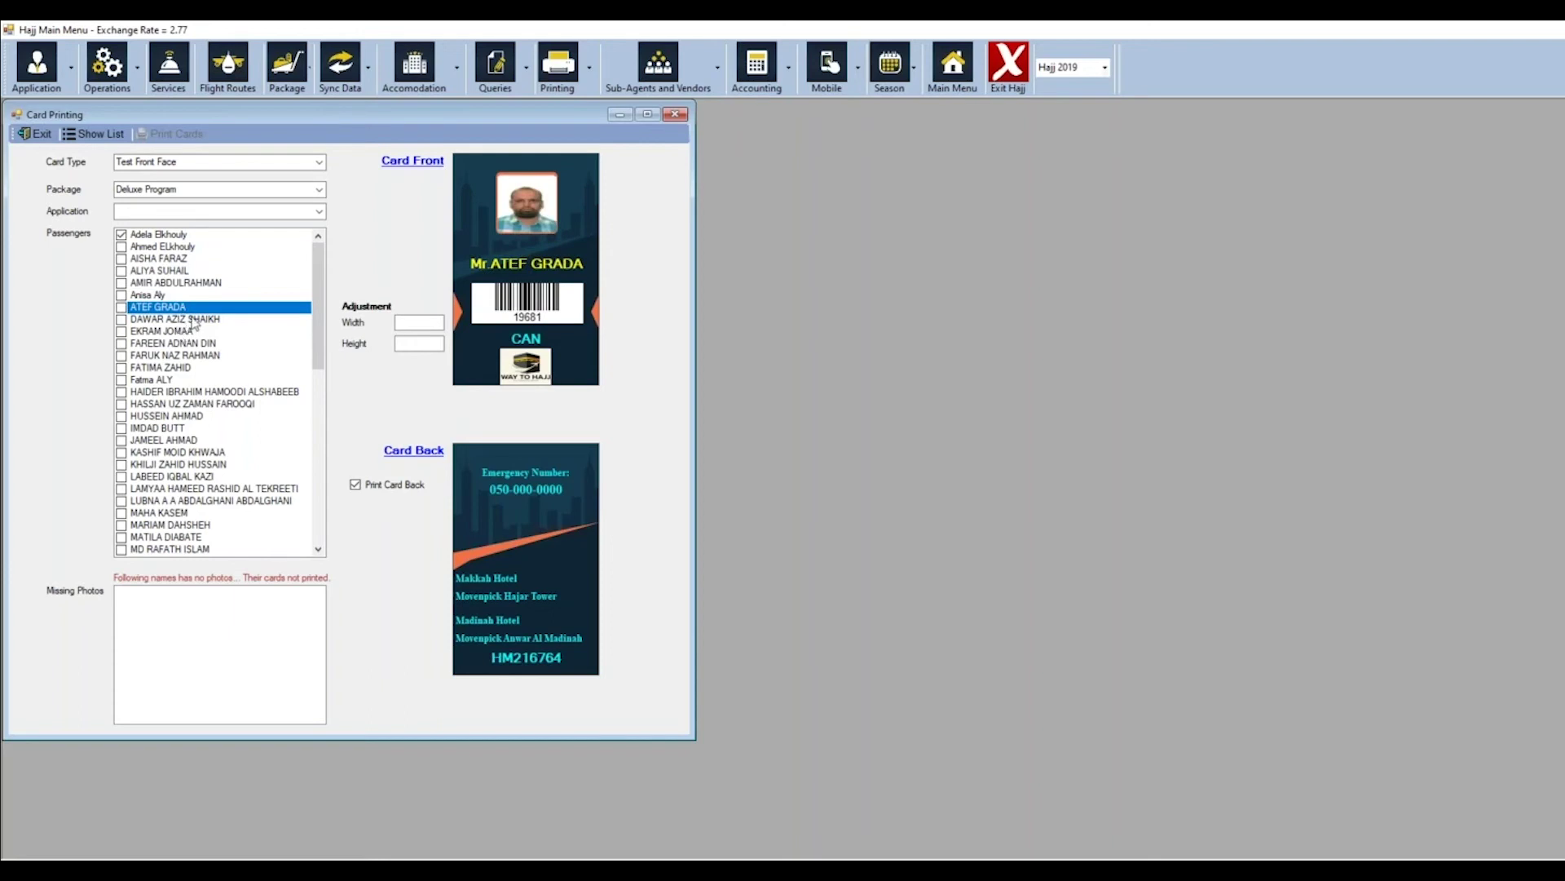
Tick the second through fifth passengers for printing
click(132, 247)
click(121, 246)
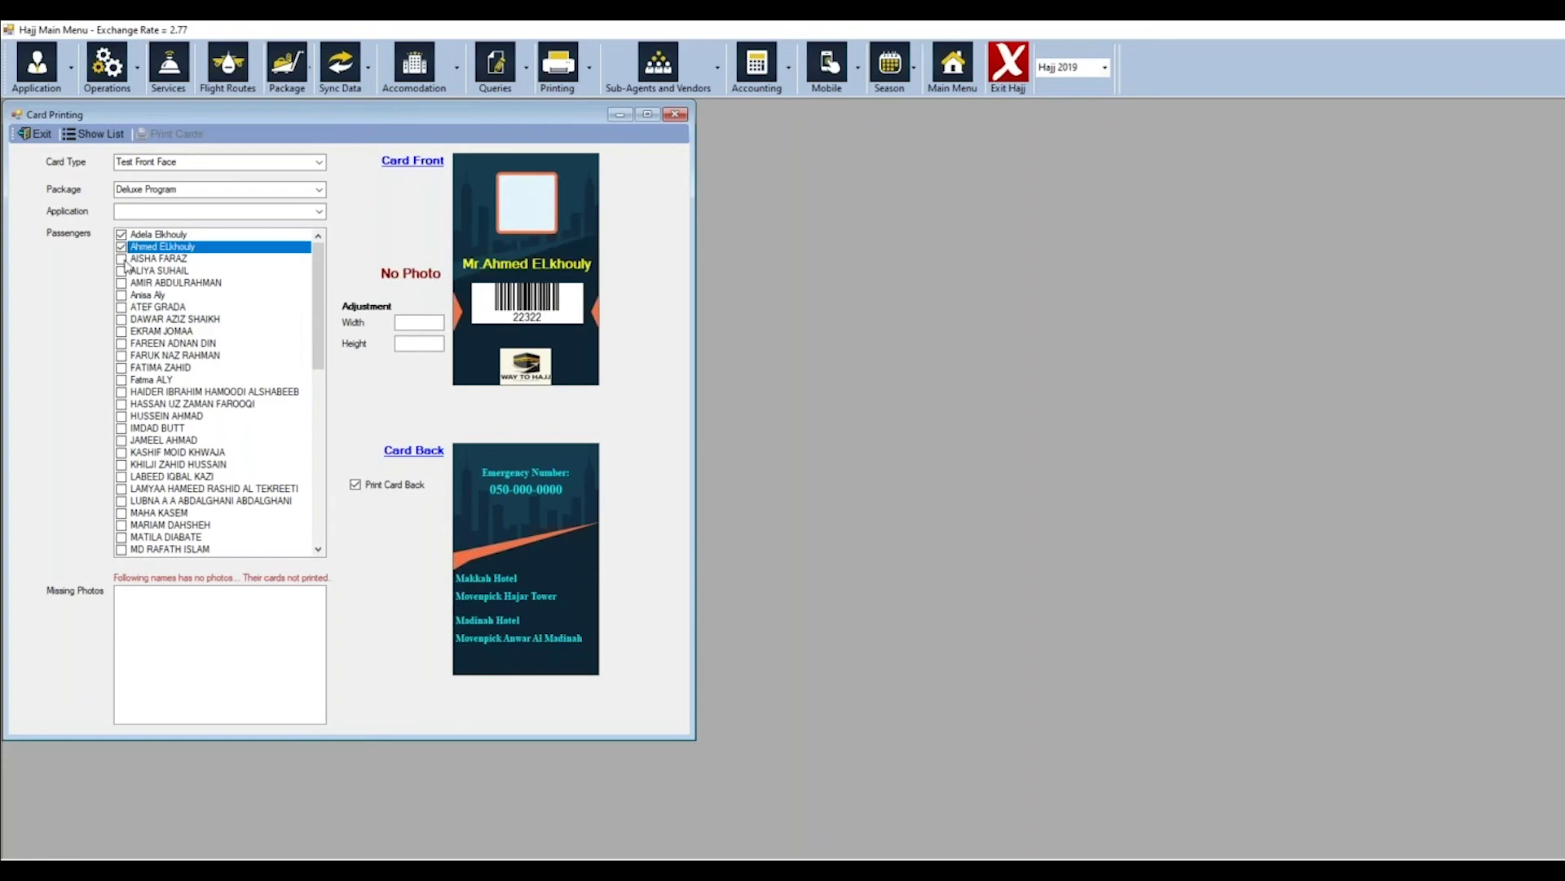
click(121, 258)
click(121, 259)
click(122, 271)
click(122, 271)
click(122, 283)
click(122, 283)
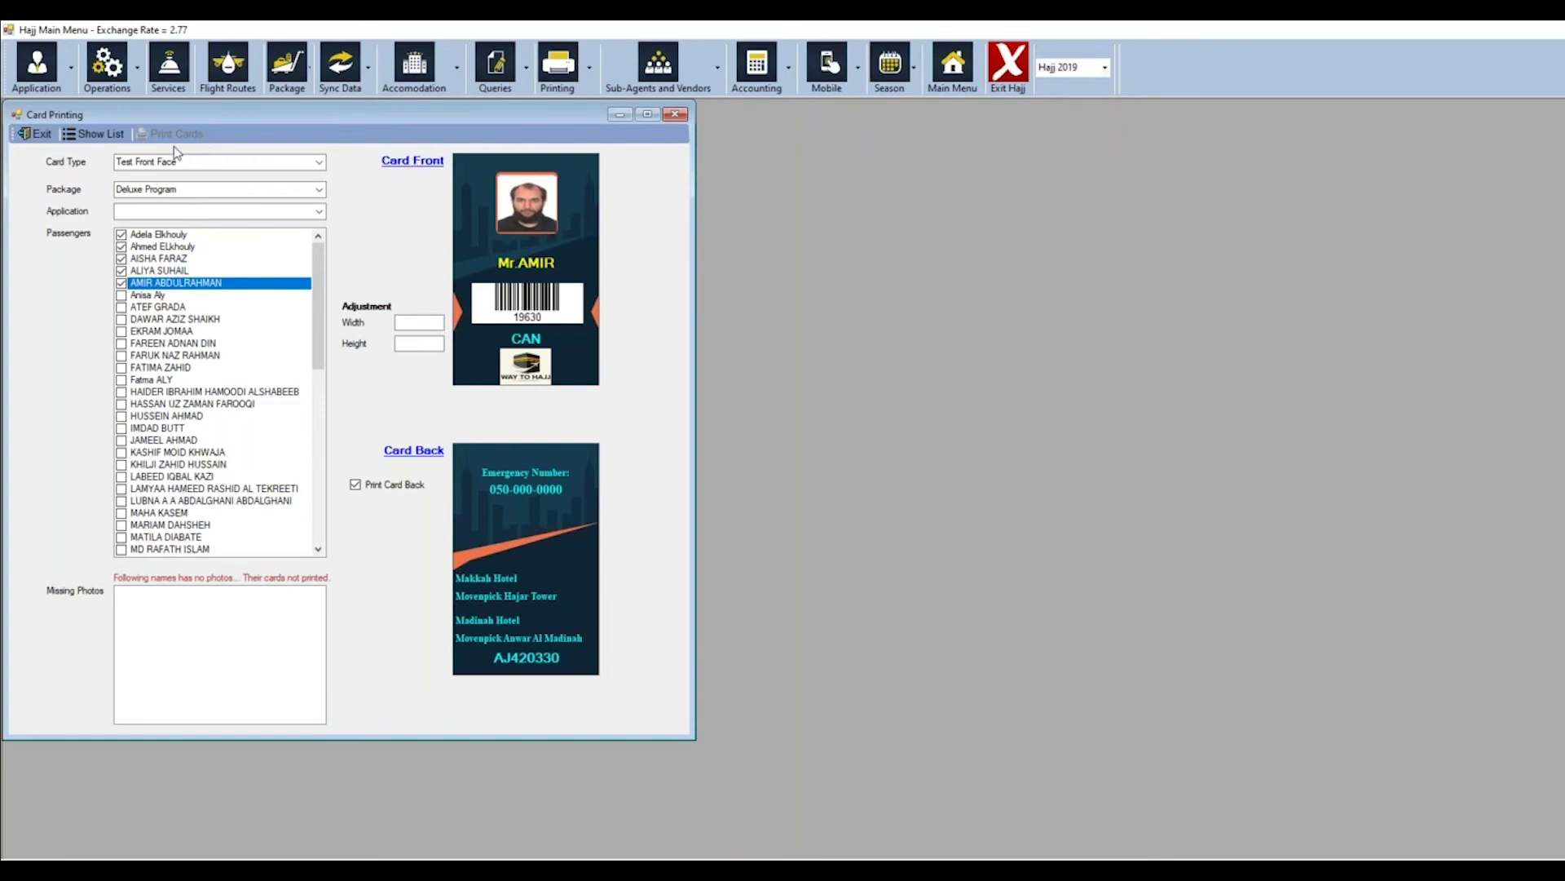
Set the Test Front Face card's printer to Adobe PDF, save, and reopen the Hajj Main Menu
click(1013, 87)
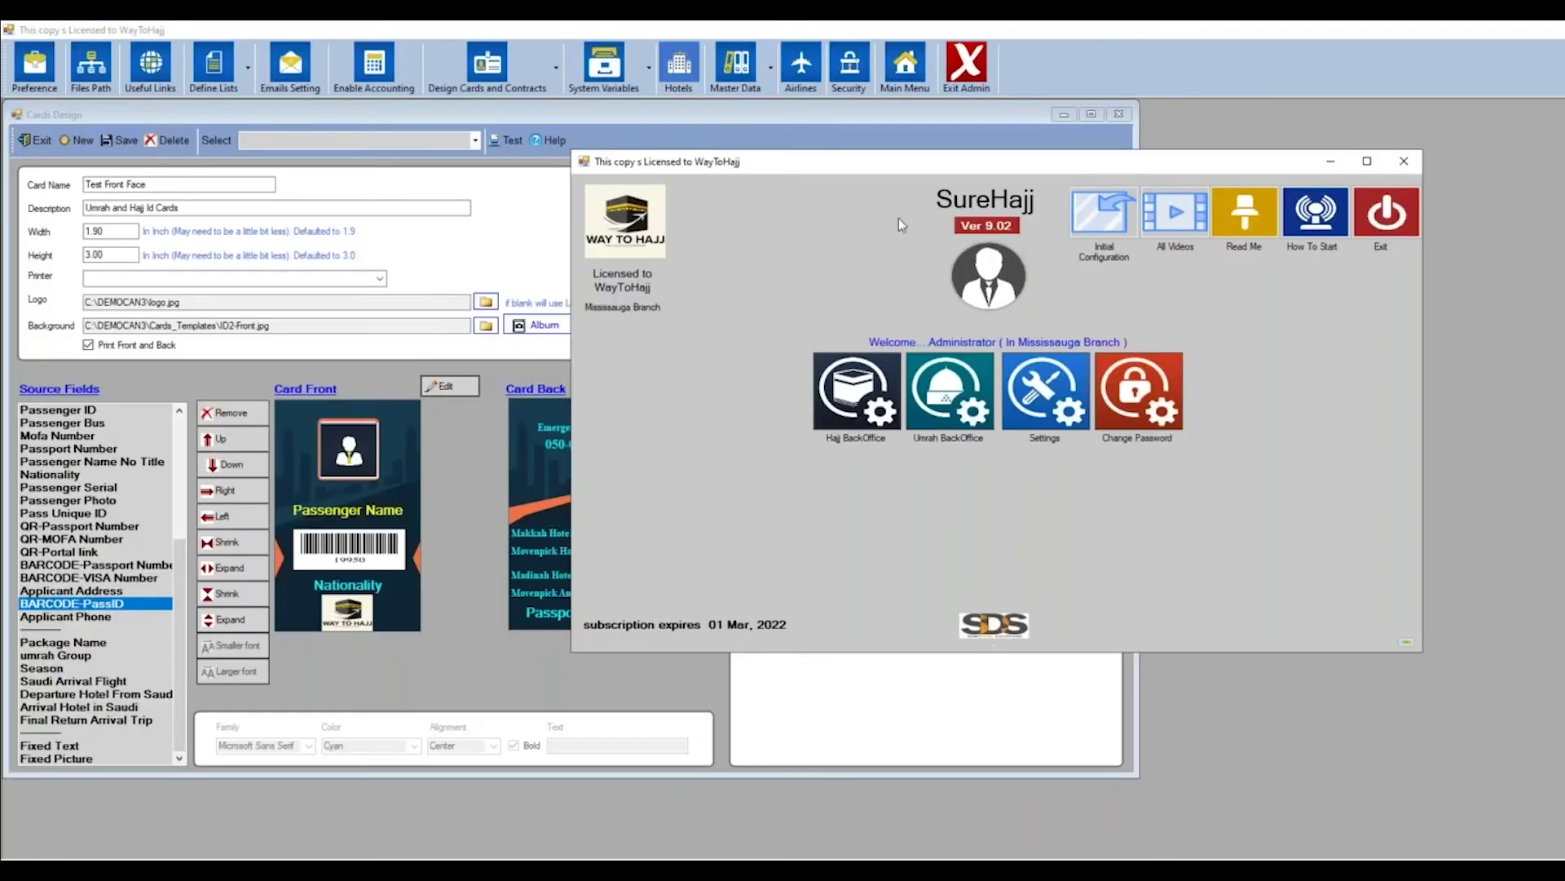
click(1331, 160)
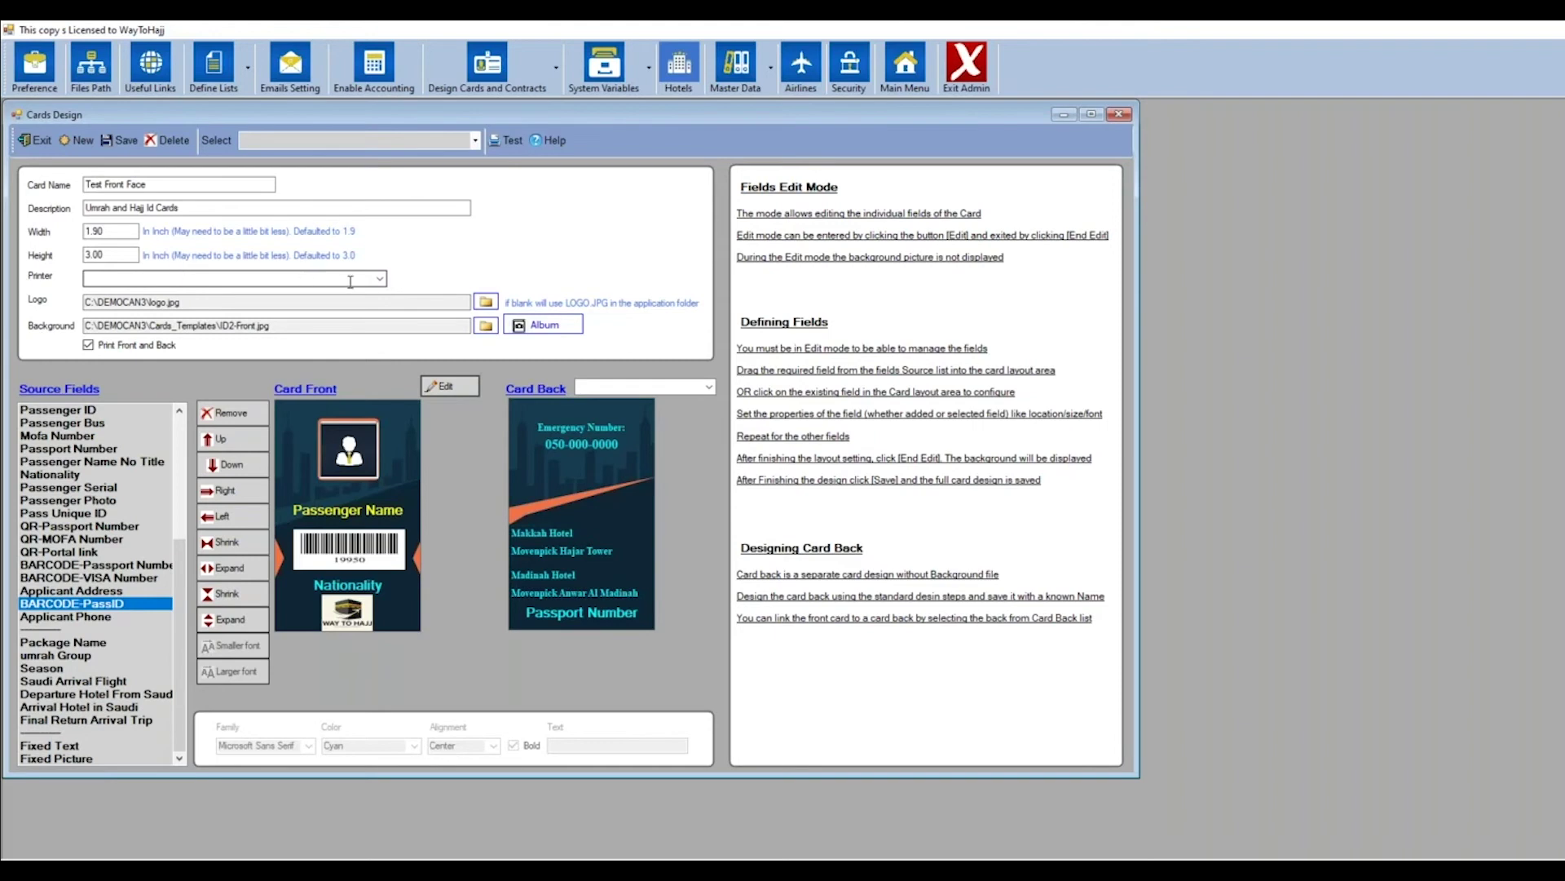
click(380, 280)
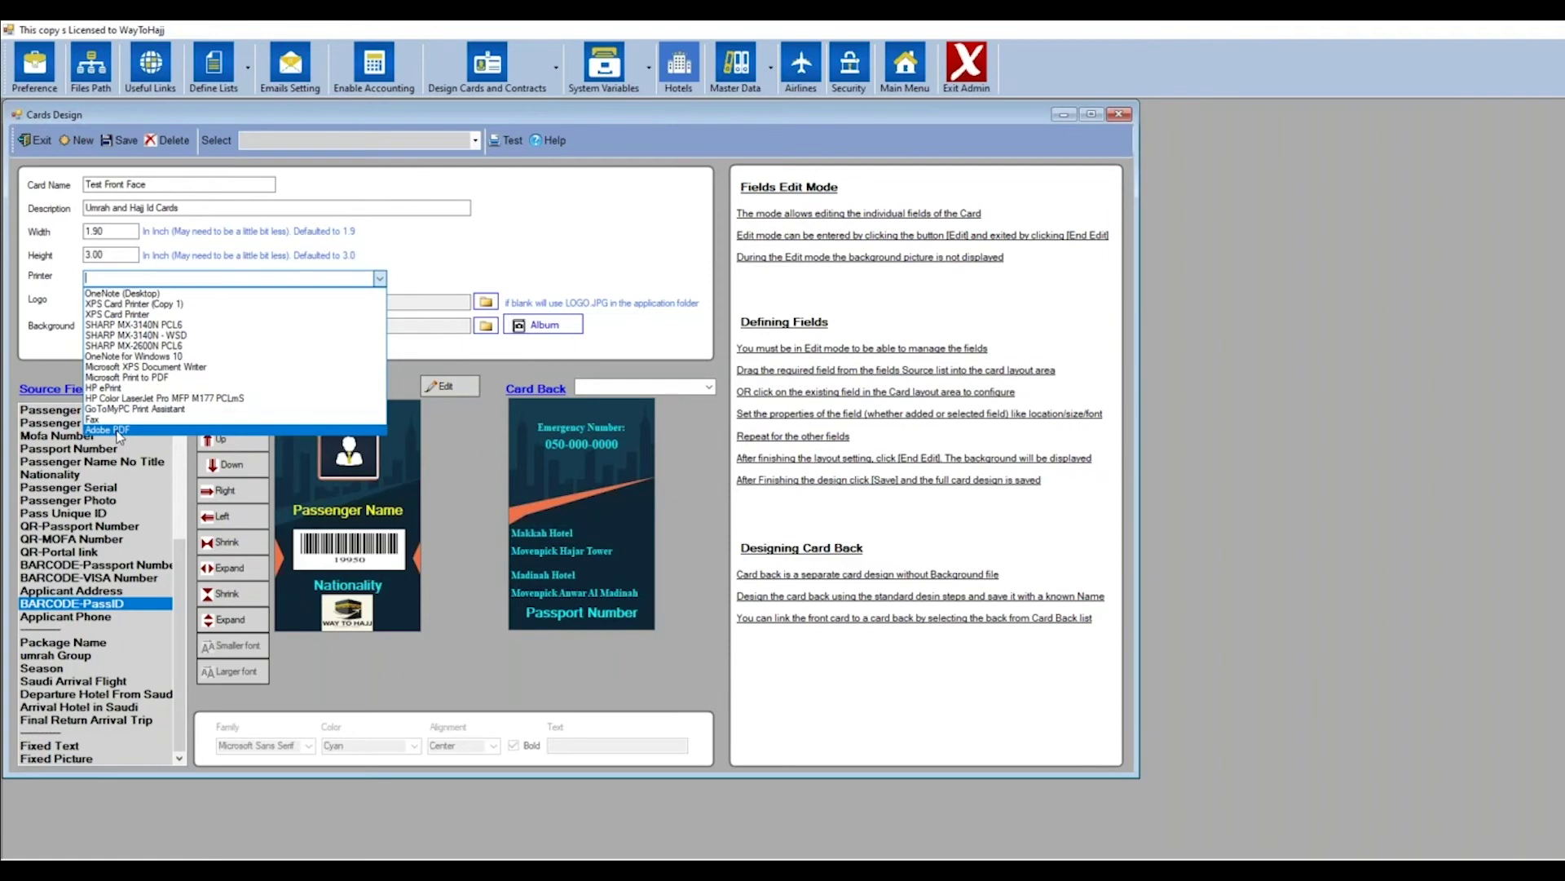
click(119, 430)
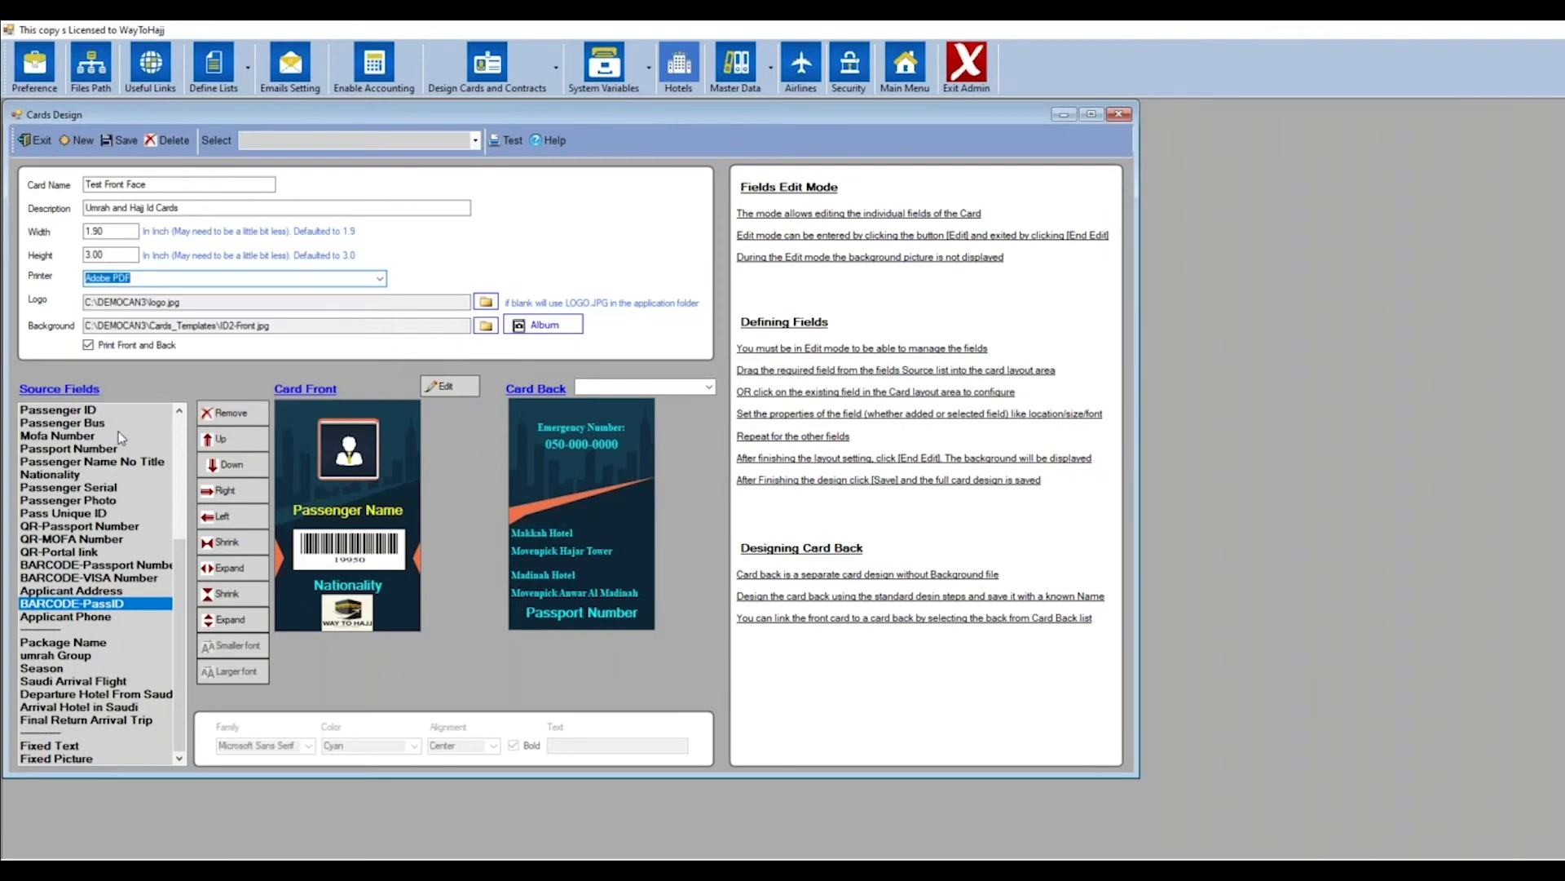
click(121, 139)
click(1034, 492)
click(815, 825)
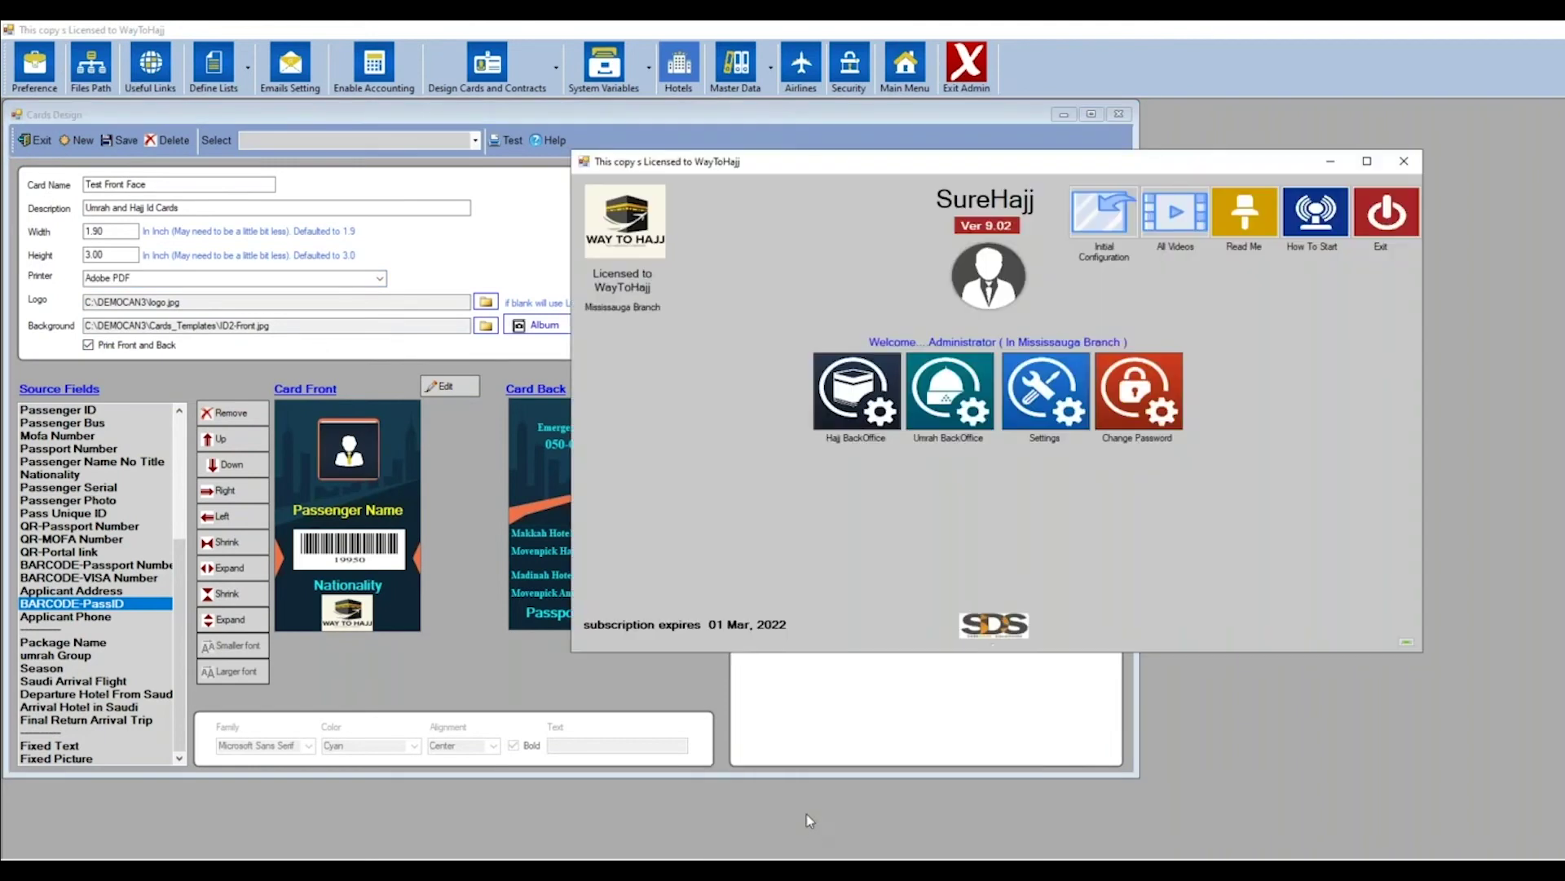
click(848, 401)
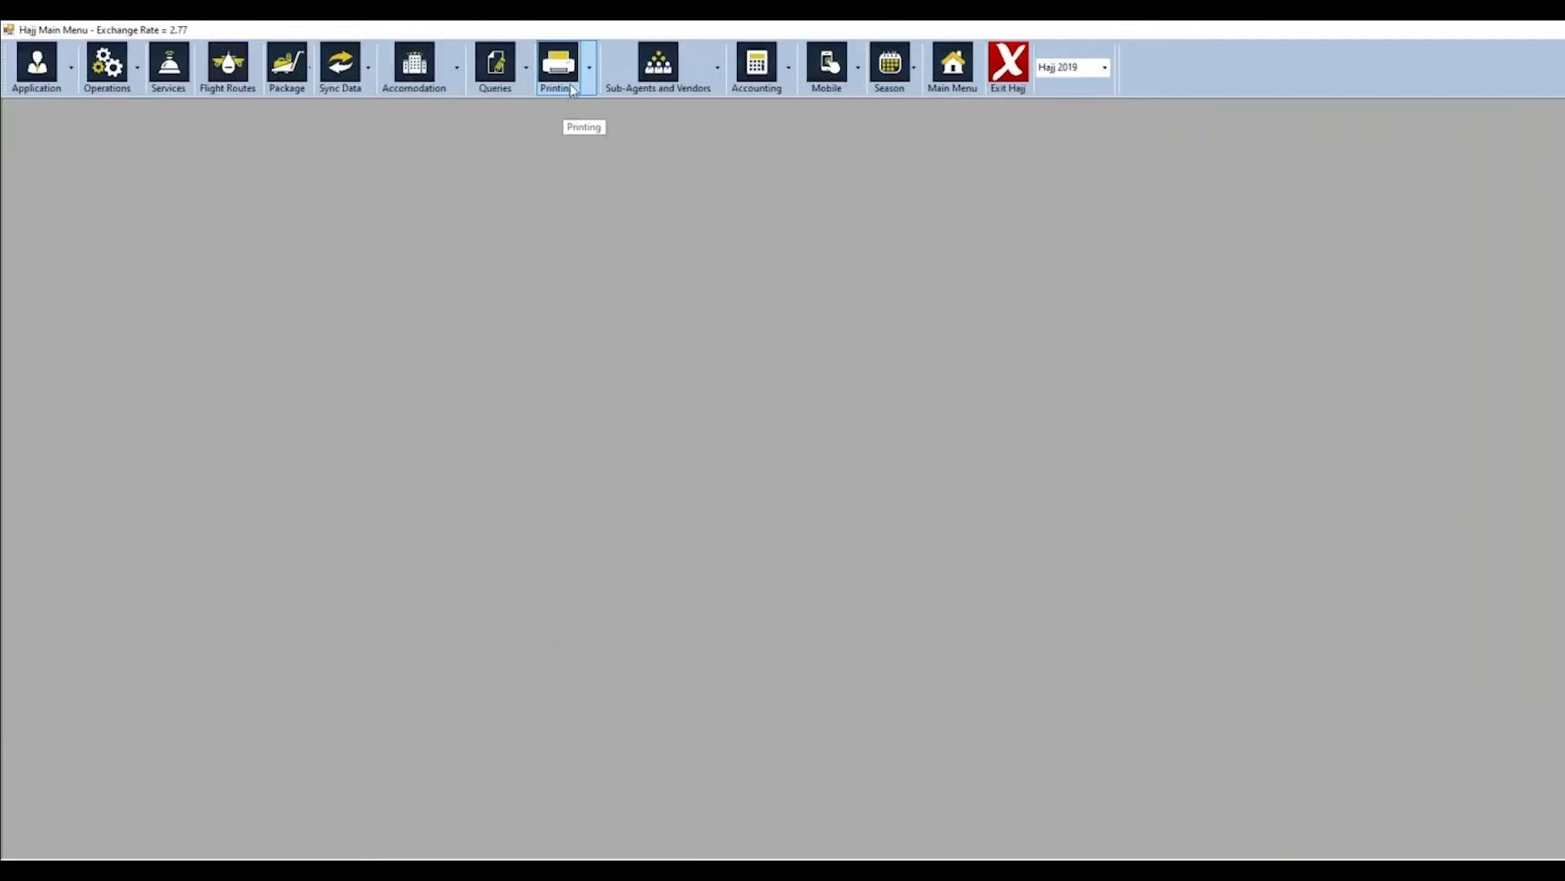
Open Print ID Cards with card type Test Front Face and package Deluxe Program
click(586, 75)
click(593, 122)
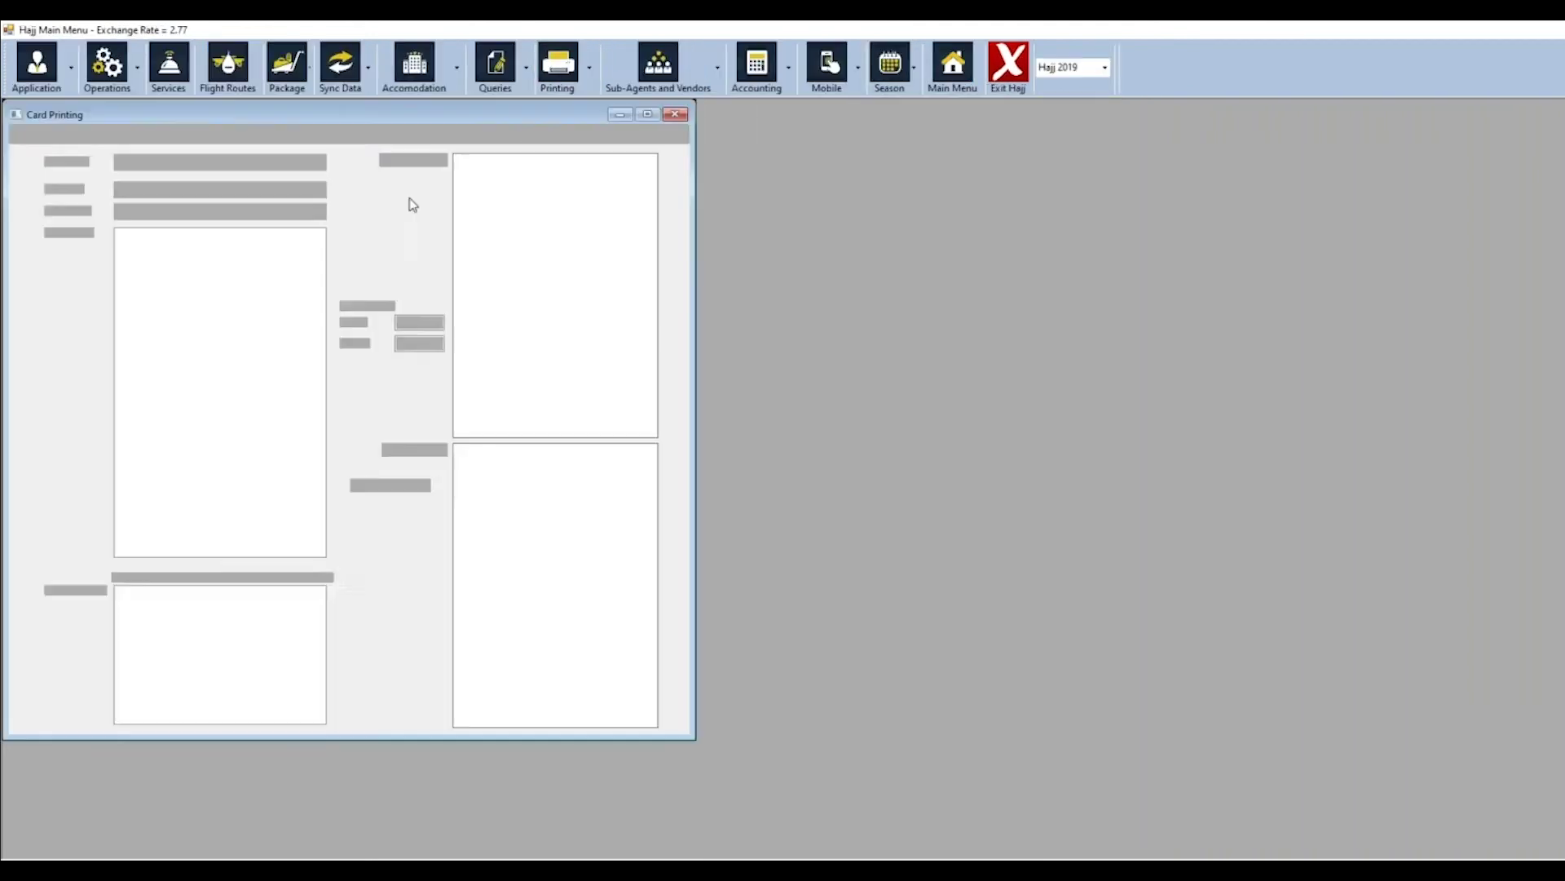
click(220, 163)
click(181, 216)
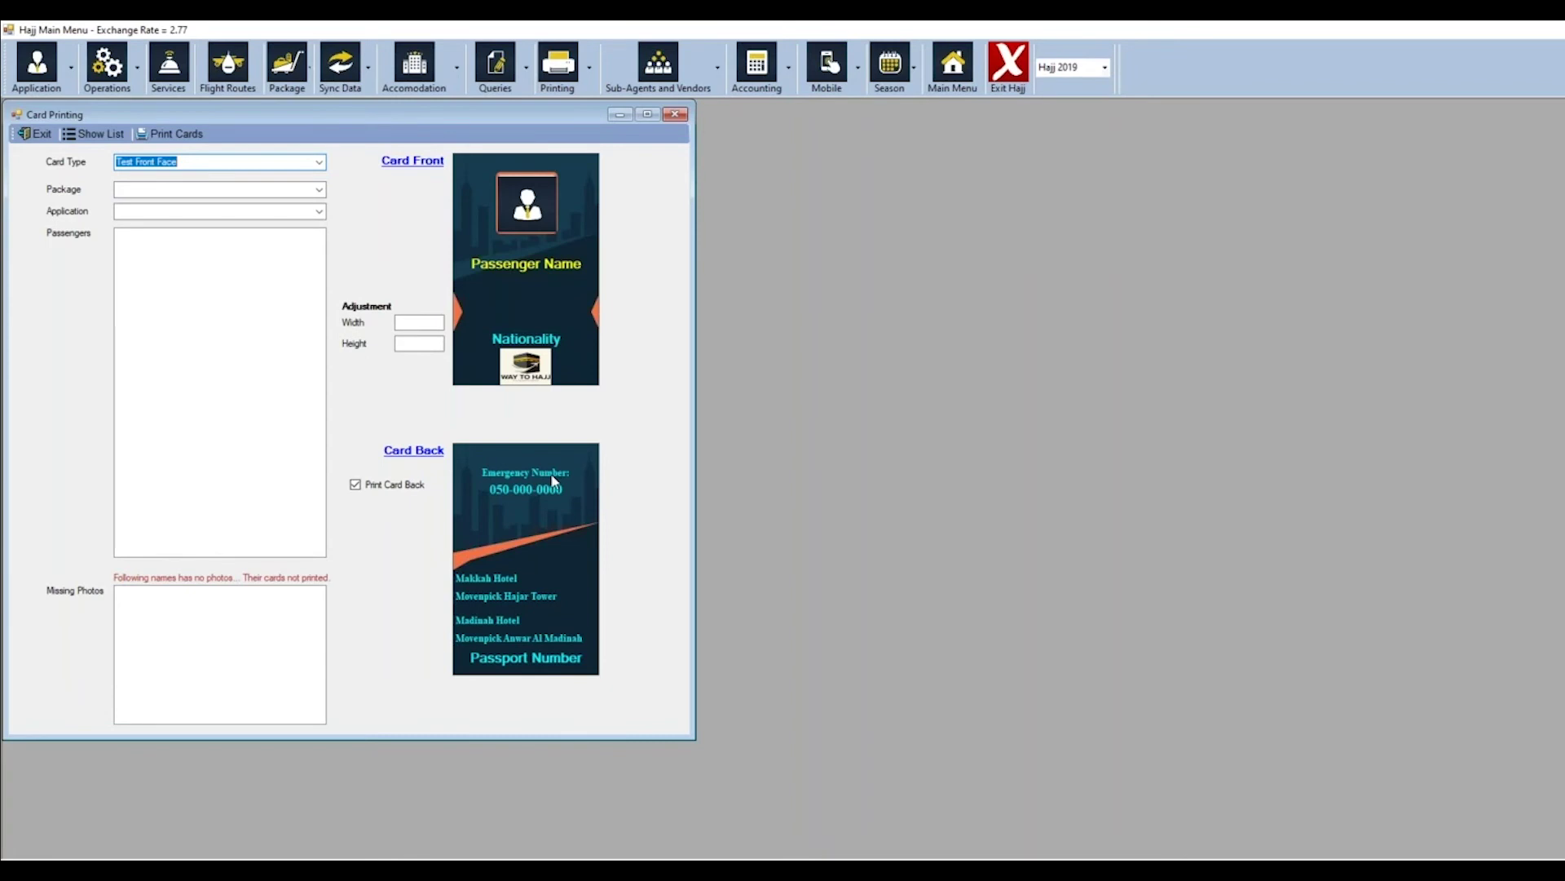
click(319, 190)
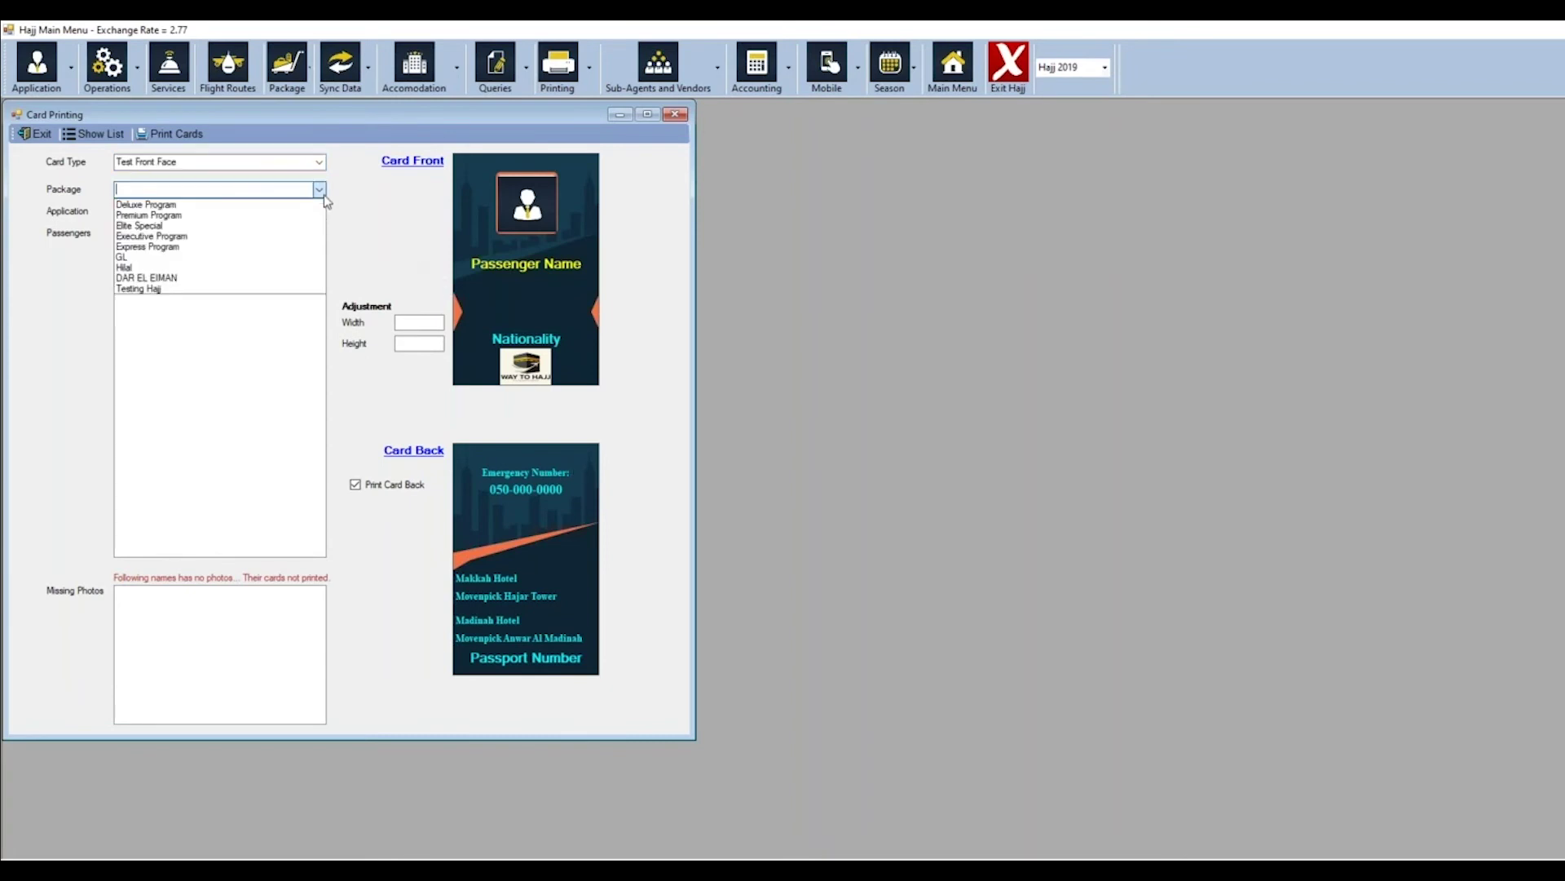
click(221, 204)
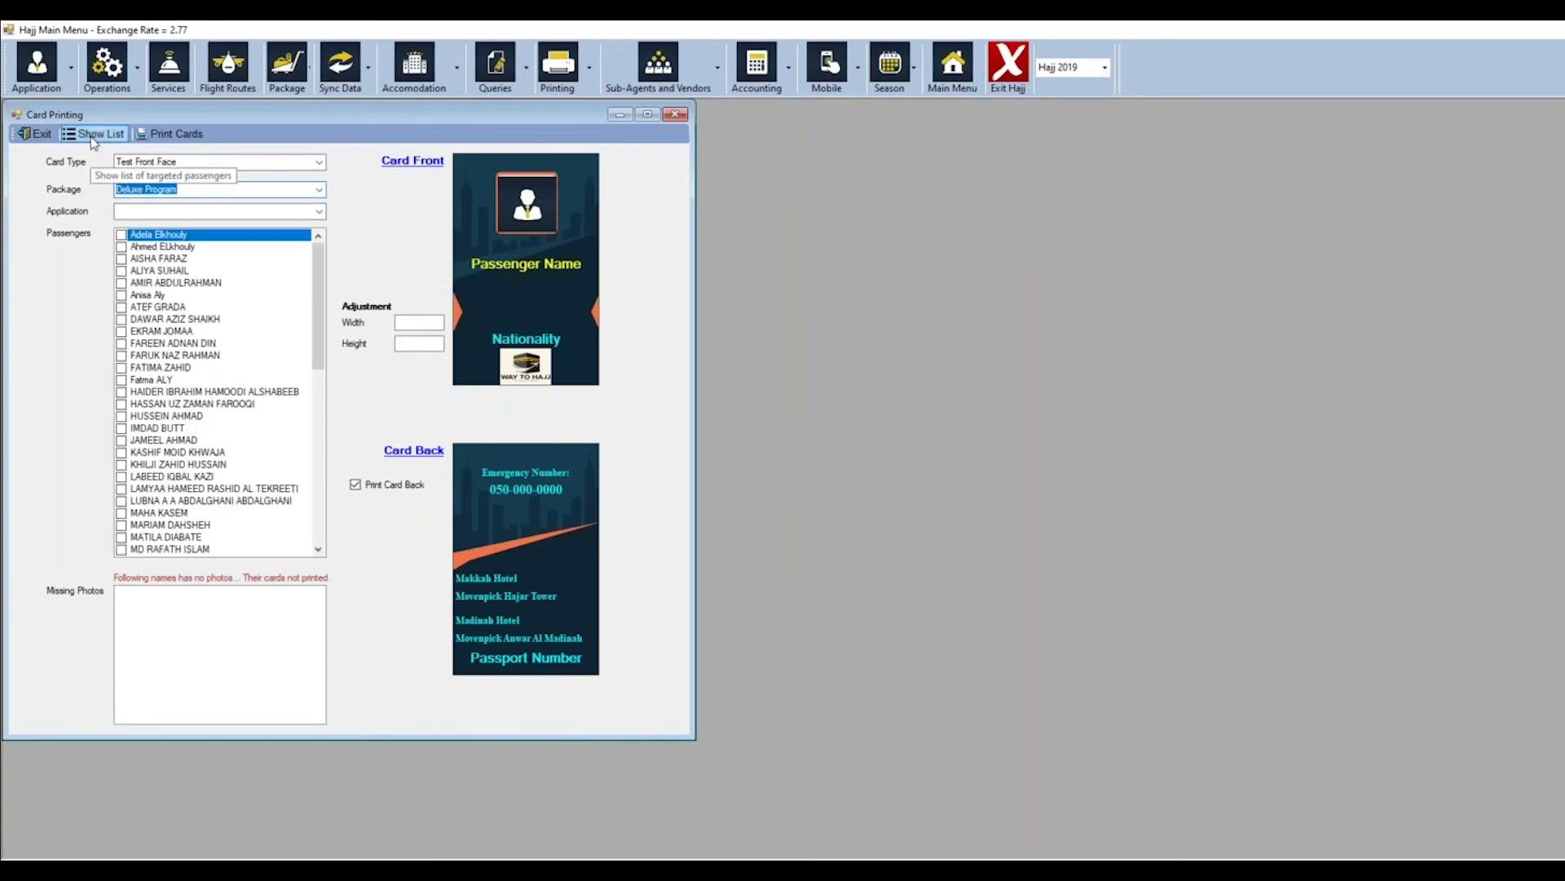
Tick two passengers and print their cards
click(166, 259)
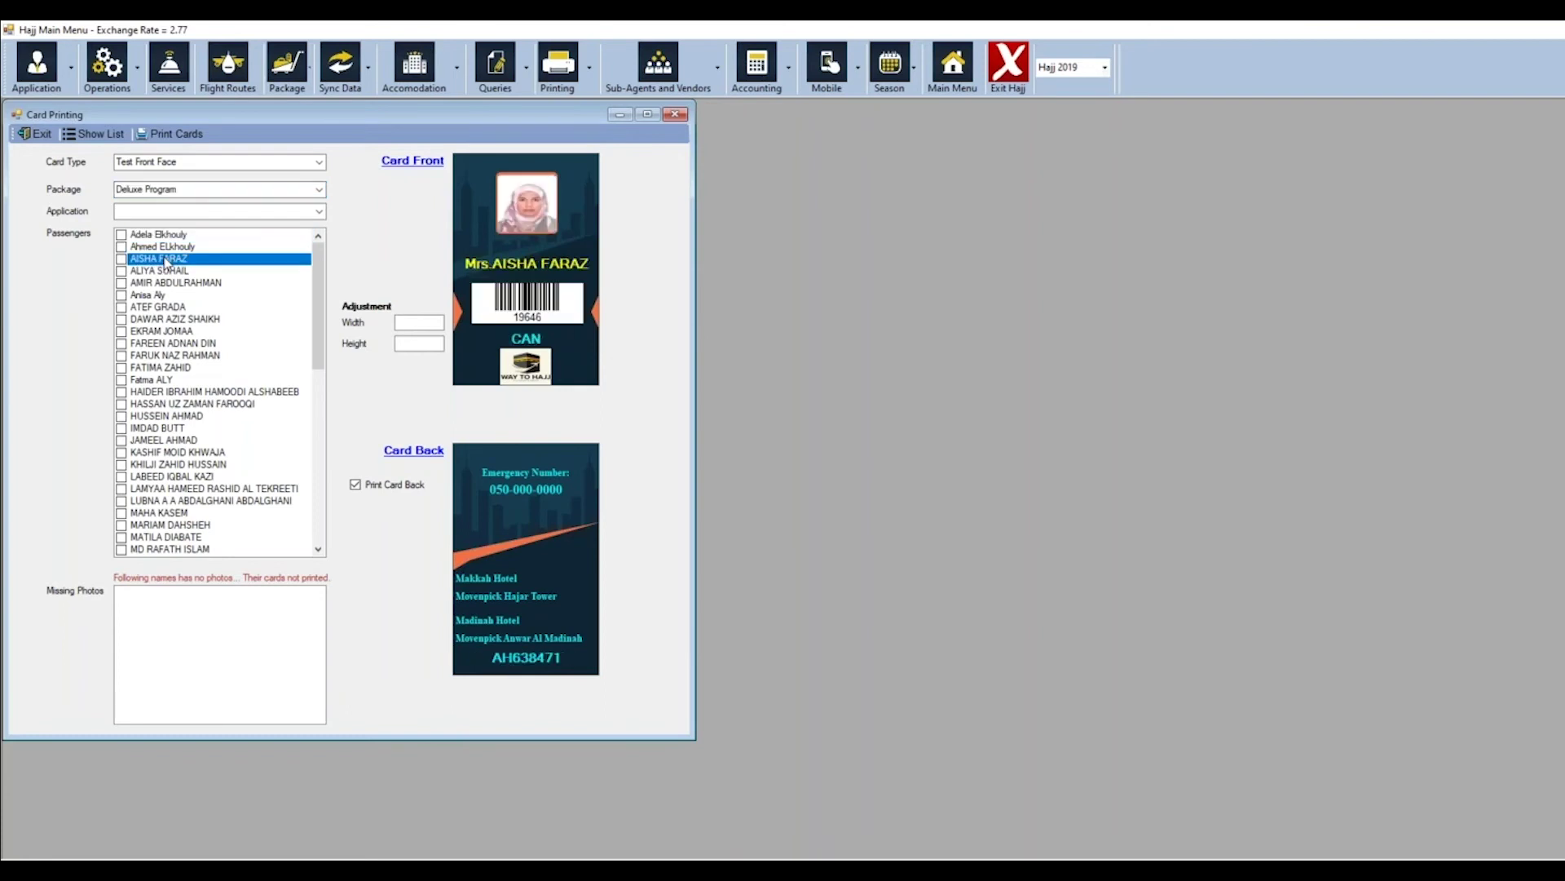
click(167, 271)
click(168, 258)
click(122, 259)
click(121, 270)
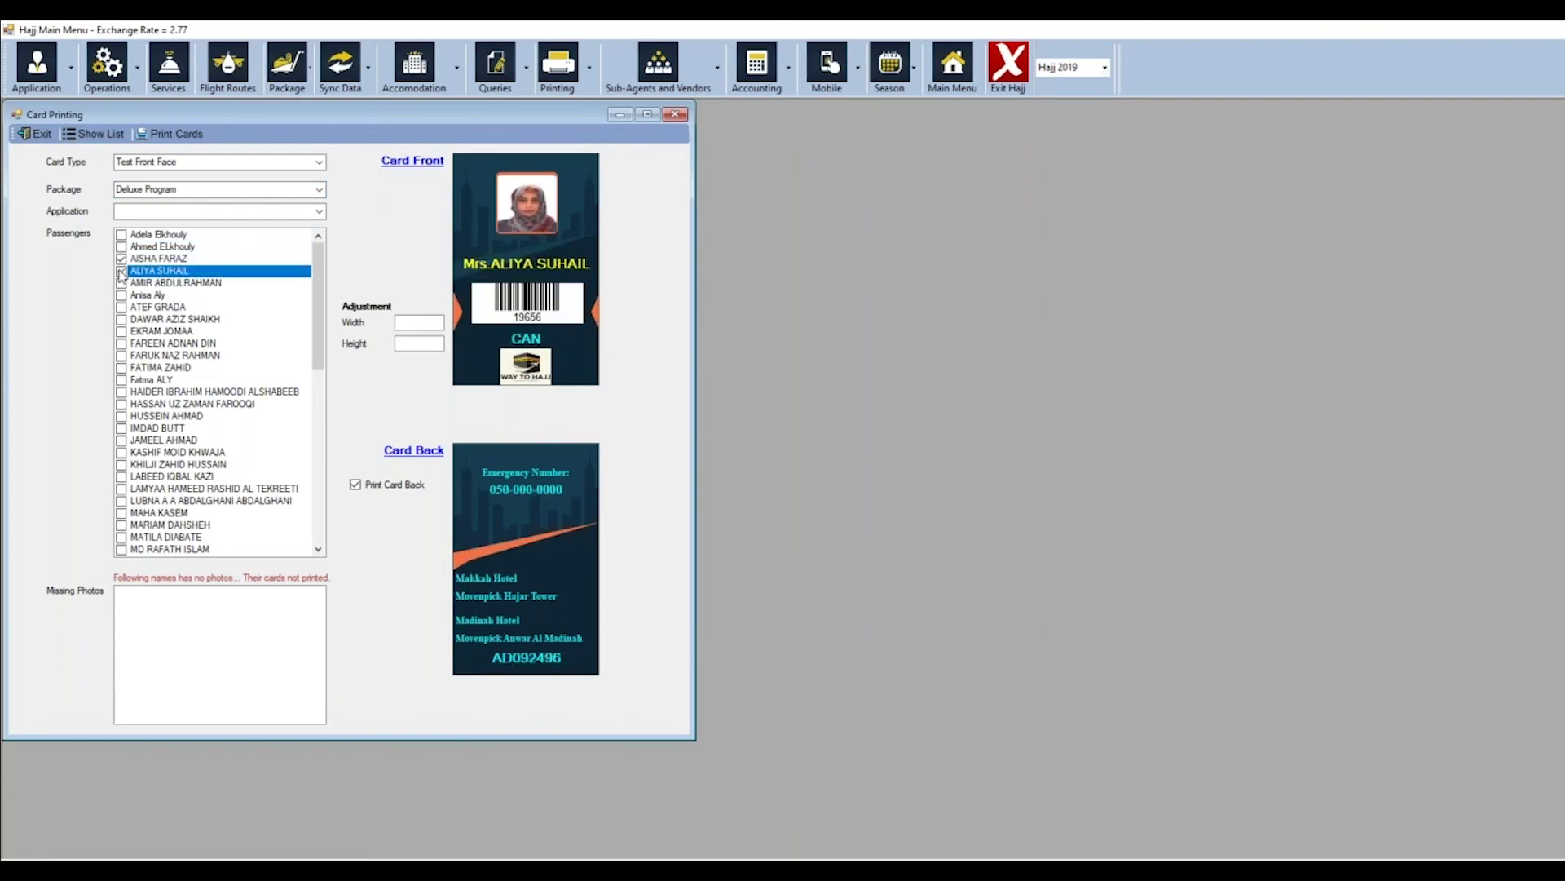
click(207, 283)
click(176, 135)
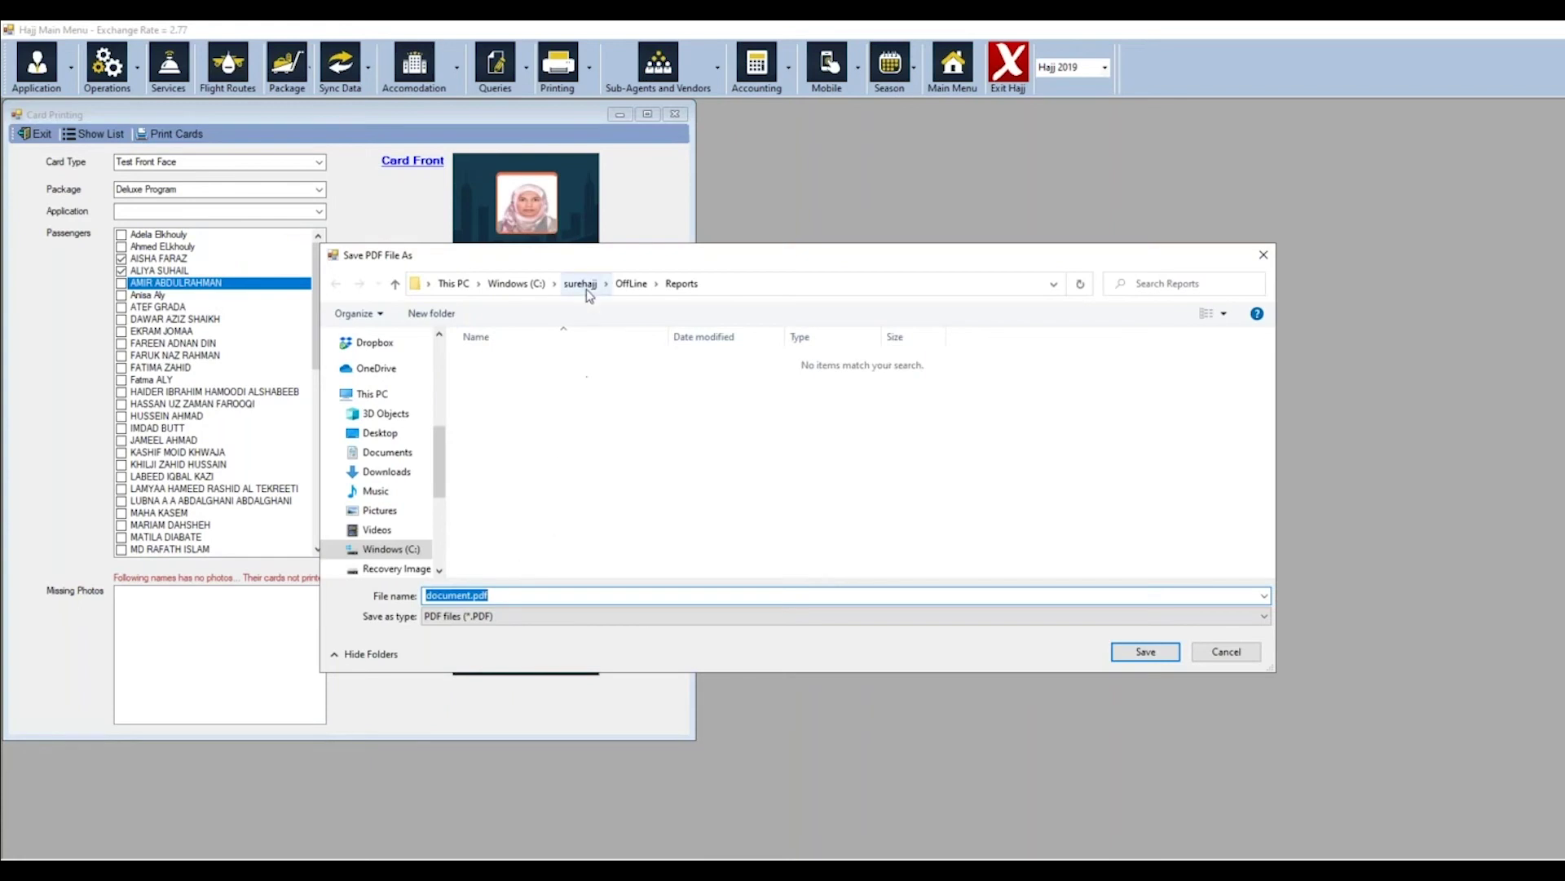
Save the card PDF to the Desktop as IDs.pdf
click(406, 434)
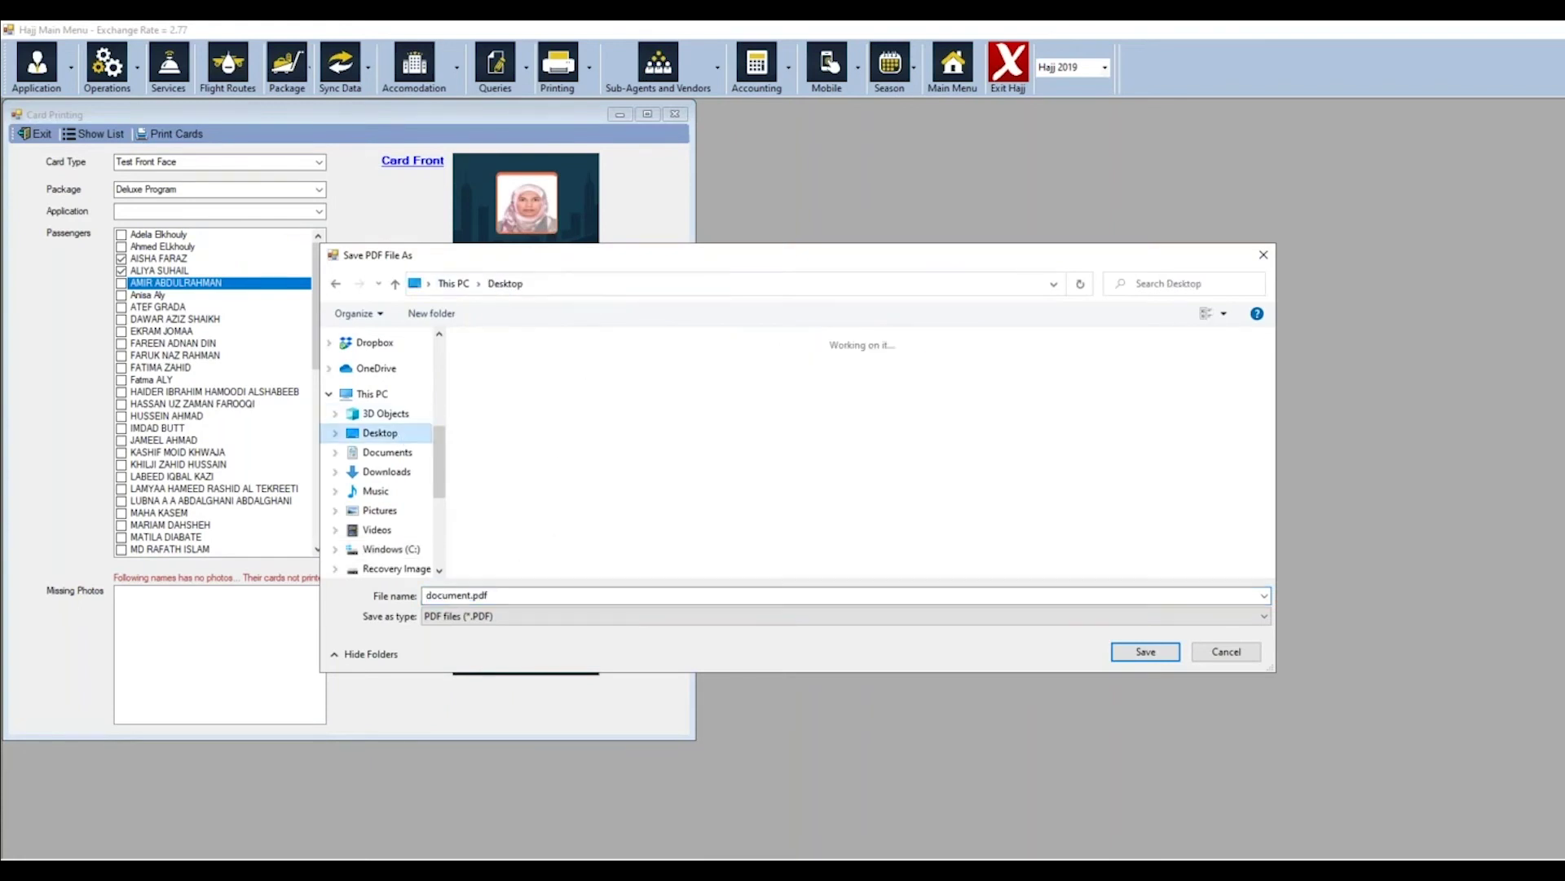
double_click(471, 598)
double_click(469, 597)
text(IDs)
click(1146, 651)
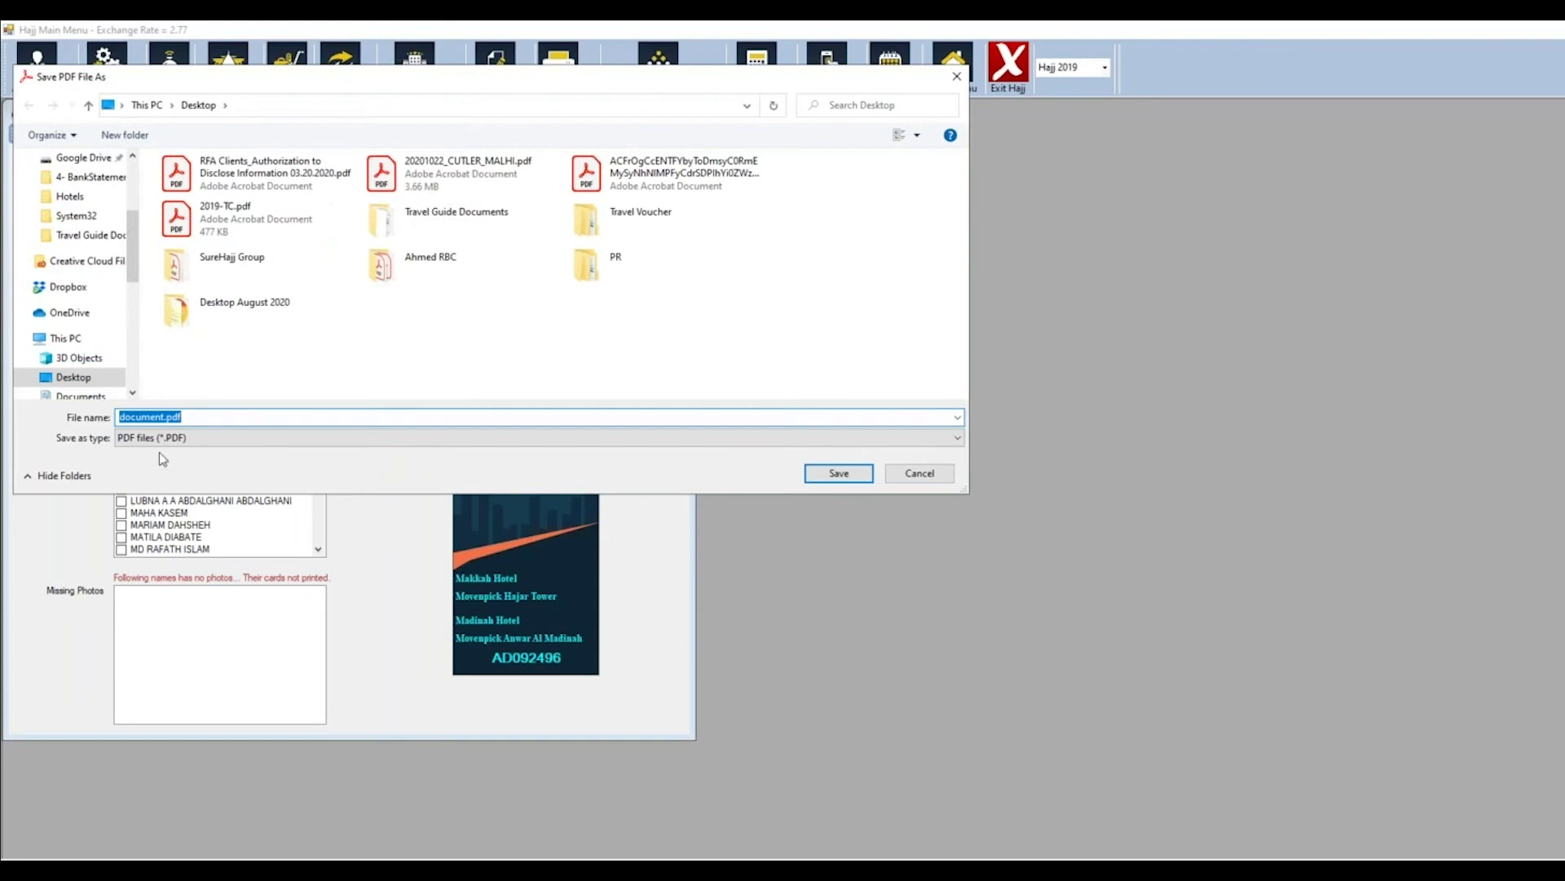
Save the second PDF, replacing 'document' in its name with '12'
click(164, 418)
double_click(155, 418)
key(BackSpace)
text(12)
key(Return)
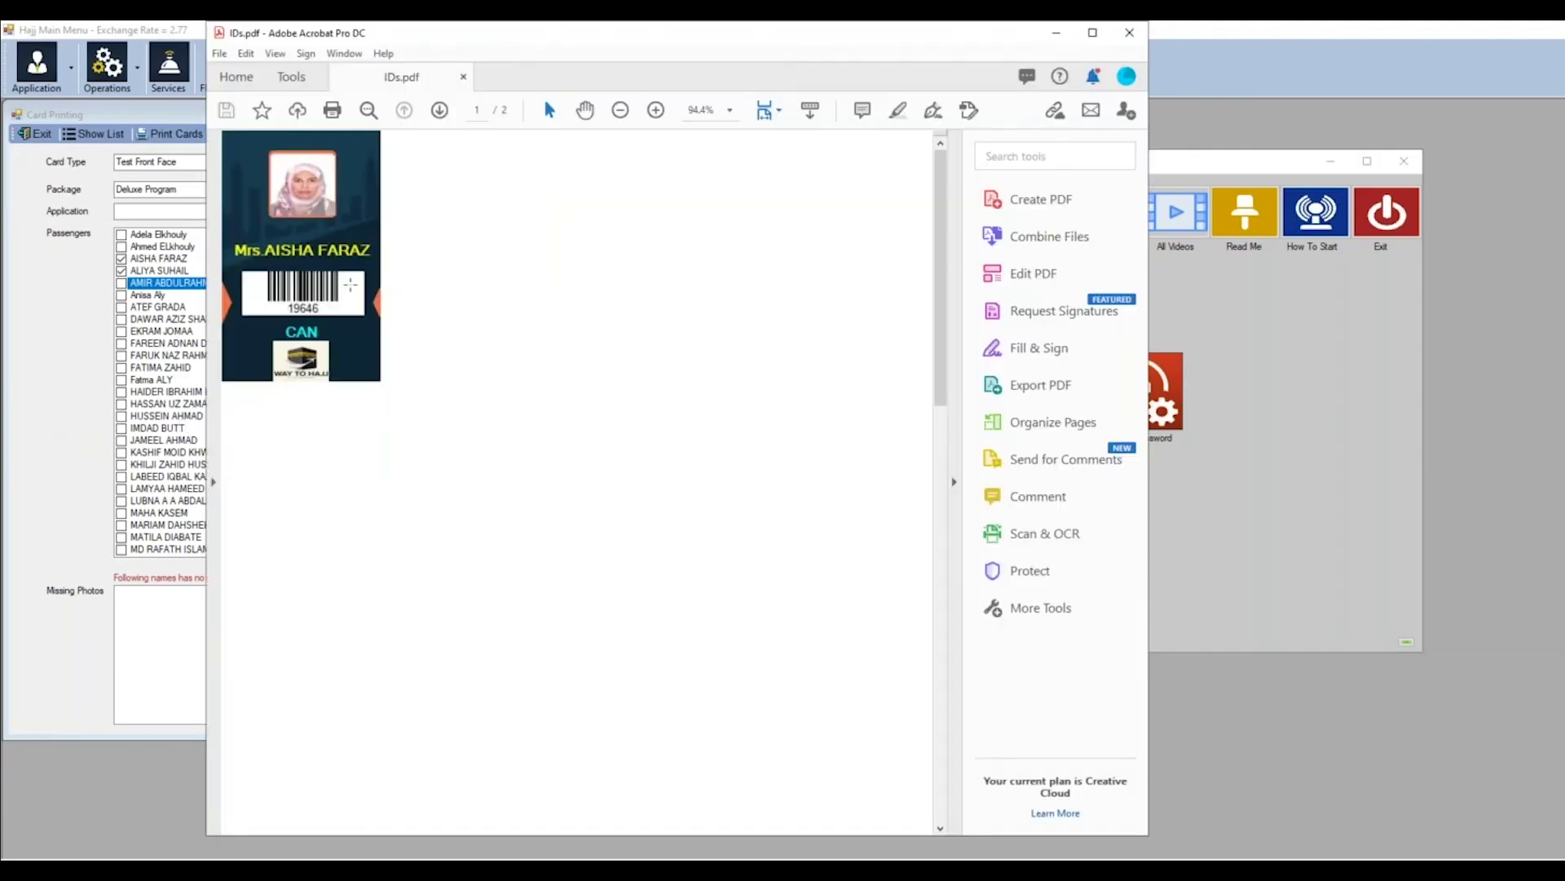
Scroll through the generated ID card PDFs, then close Acrobat with all its tabs
scroll(343, 291, down, 1)
scroll(341, 295, down, 10)
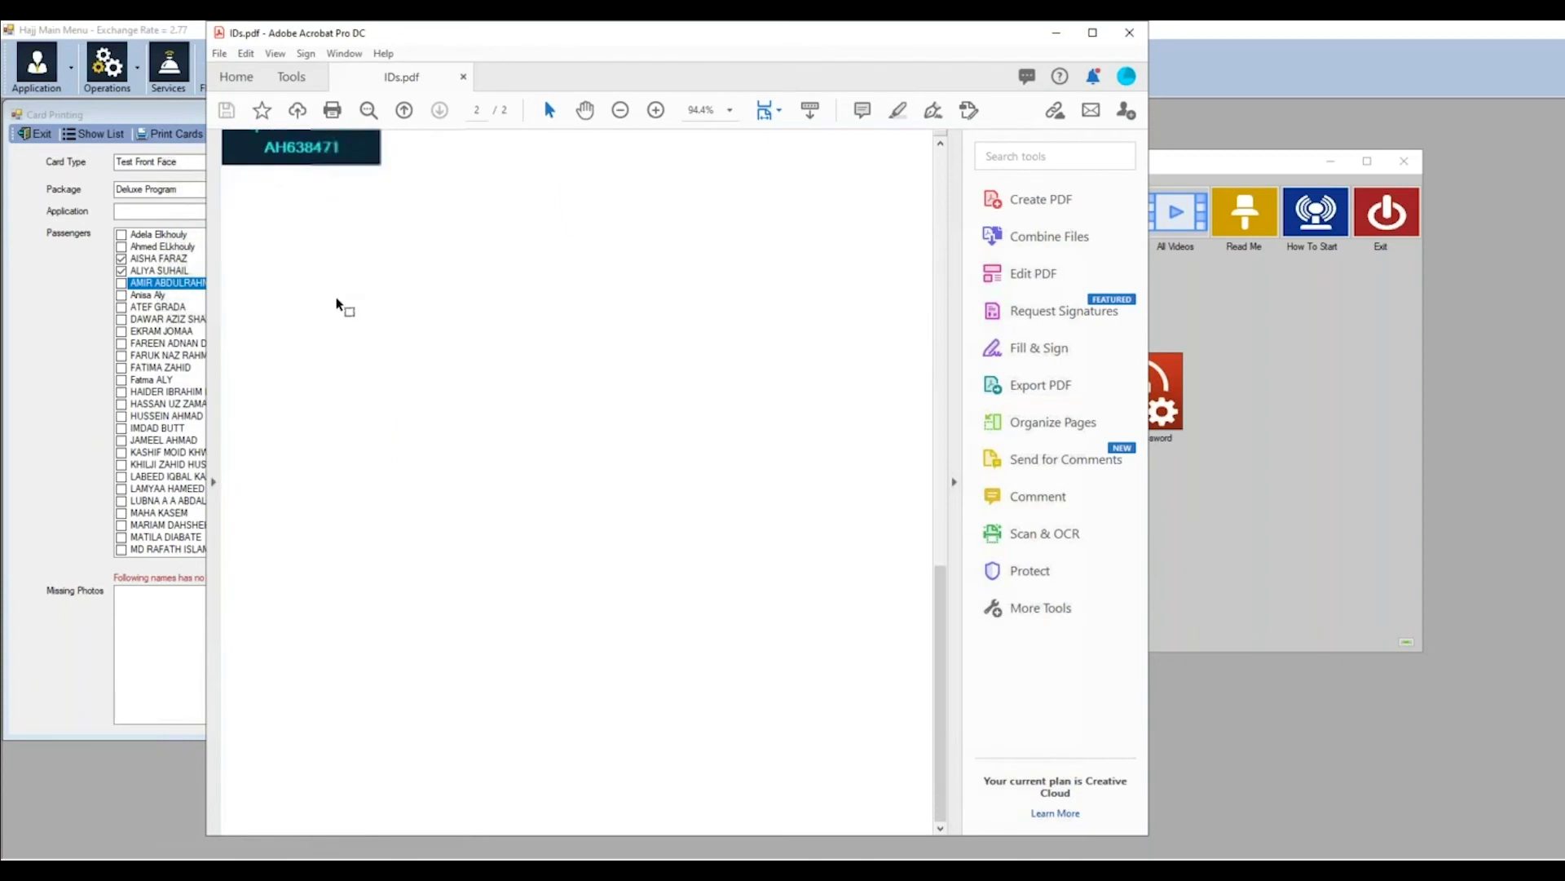
scroll(336, 302, up, 10)
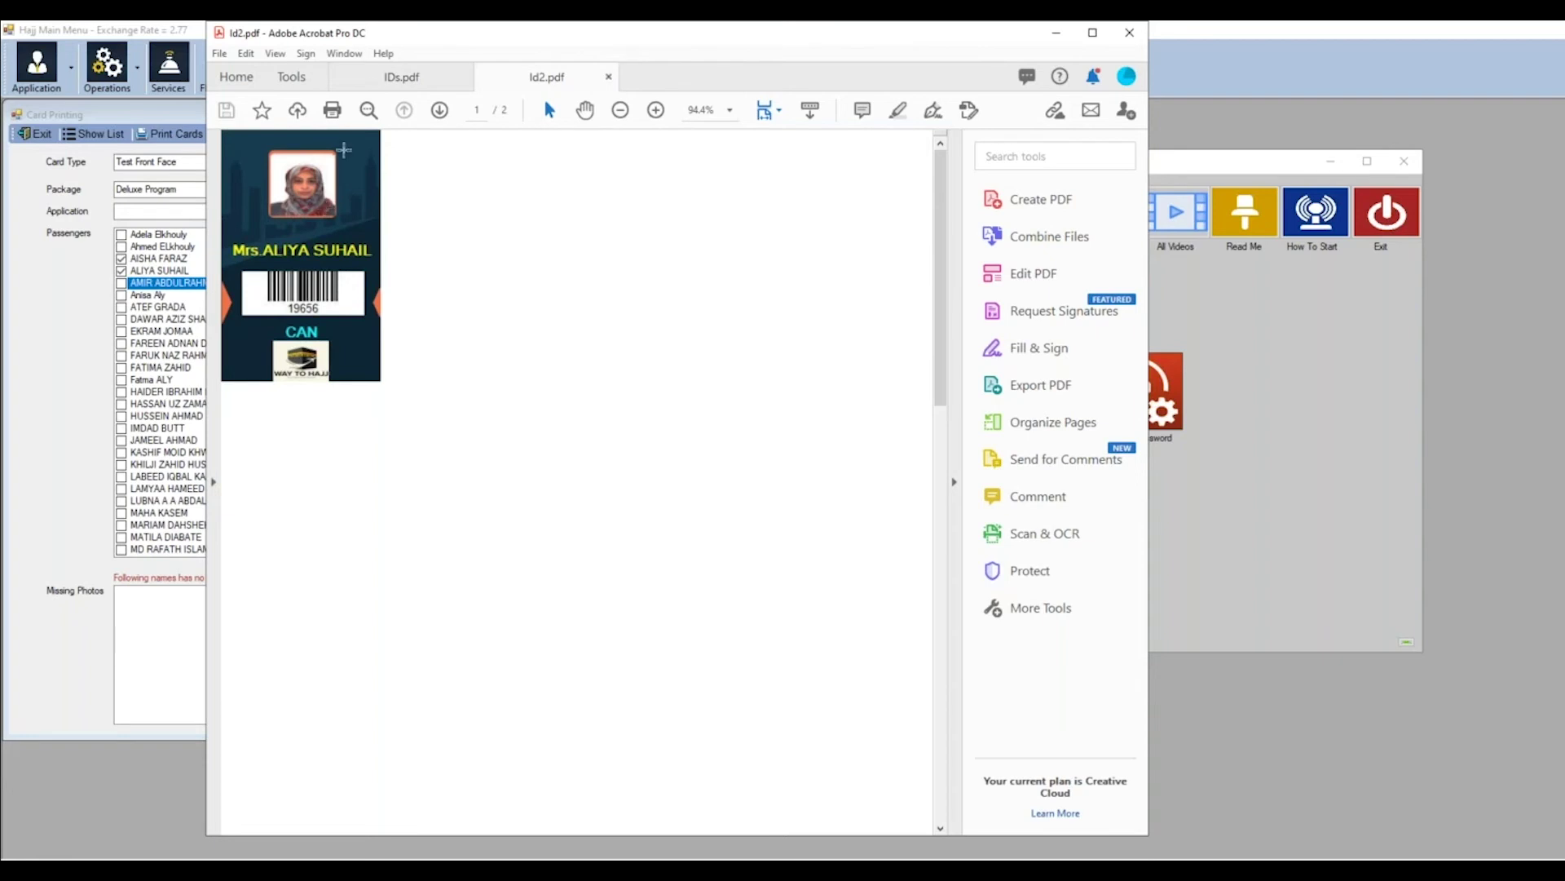
drag(653, 33, 639, 109)
click(1117, 114)
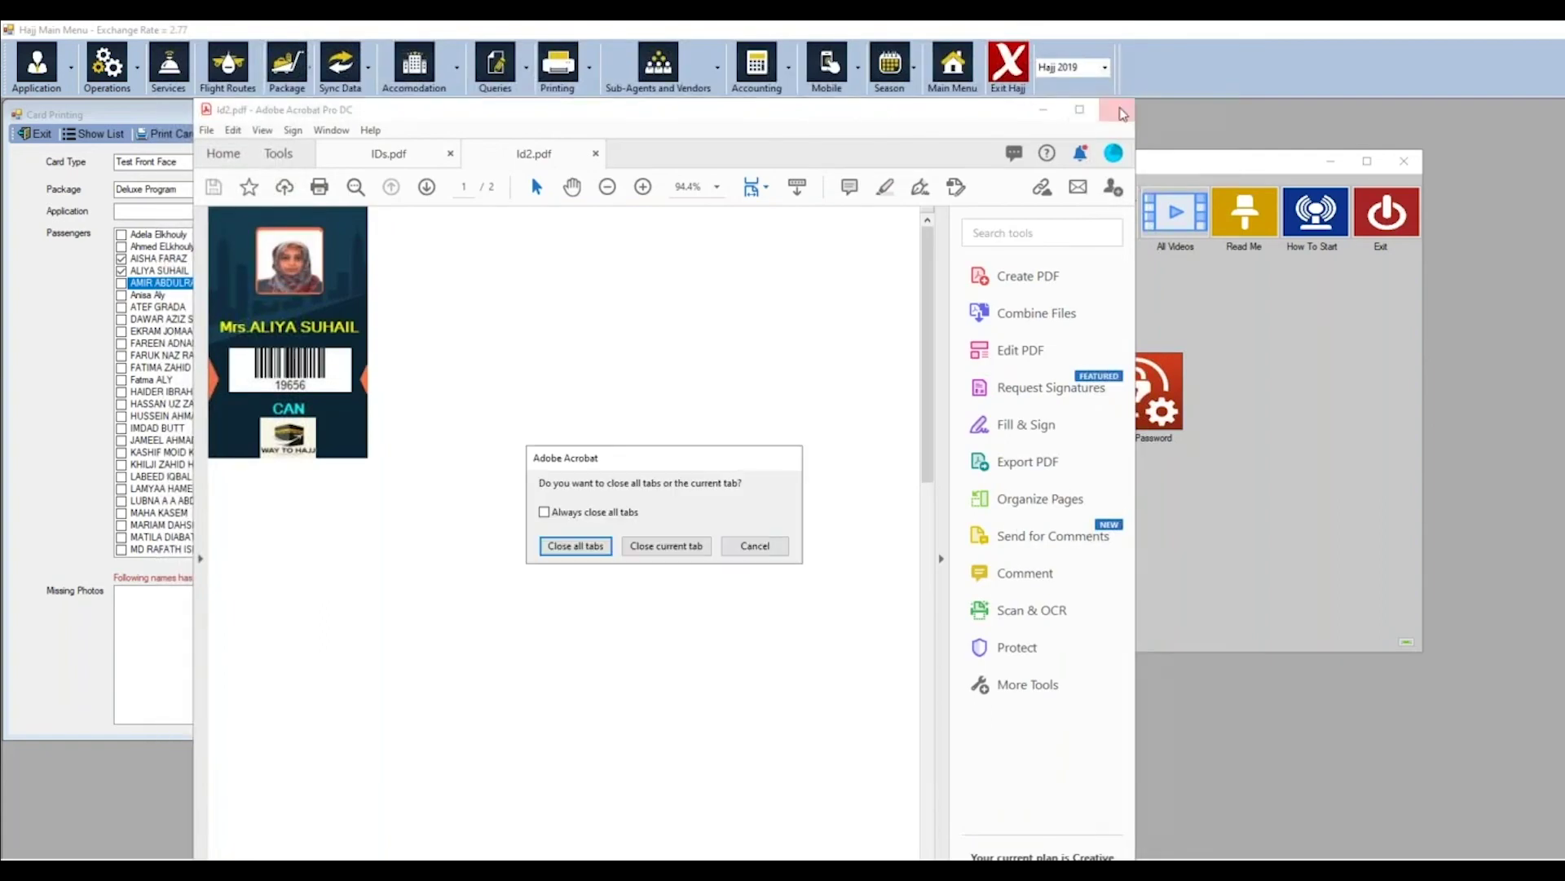
click(595, 546)
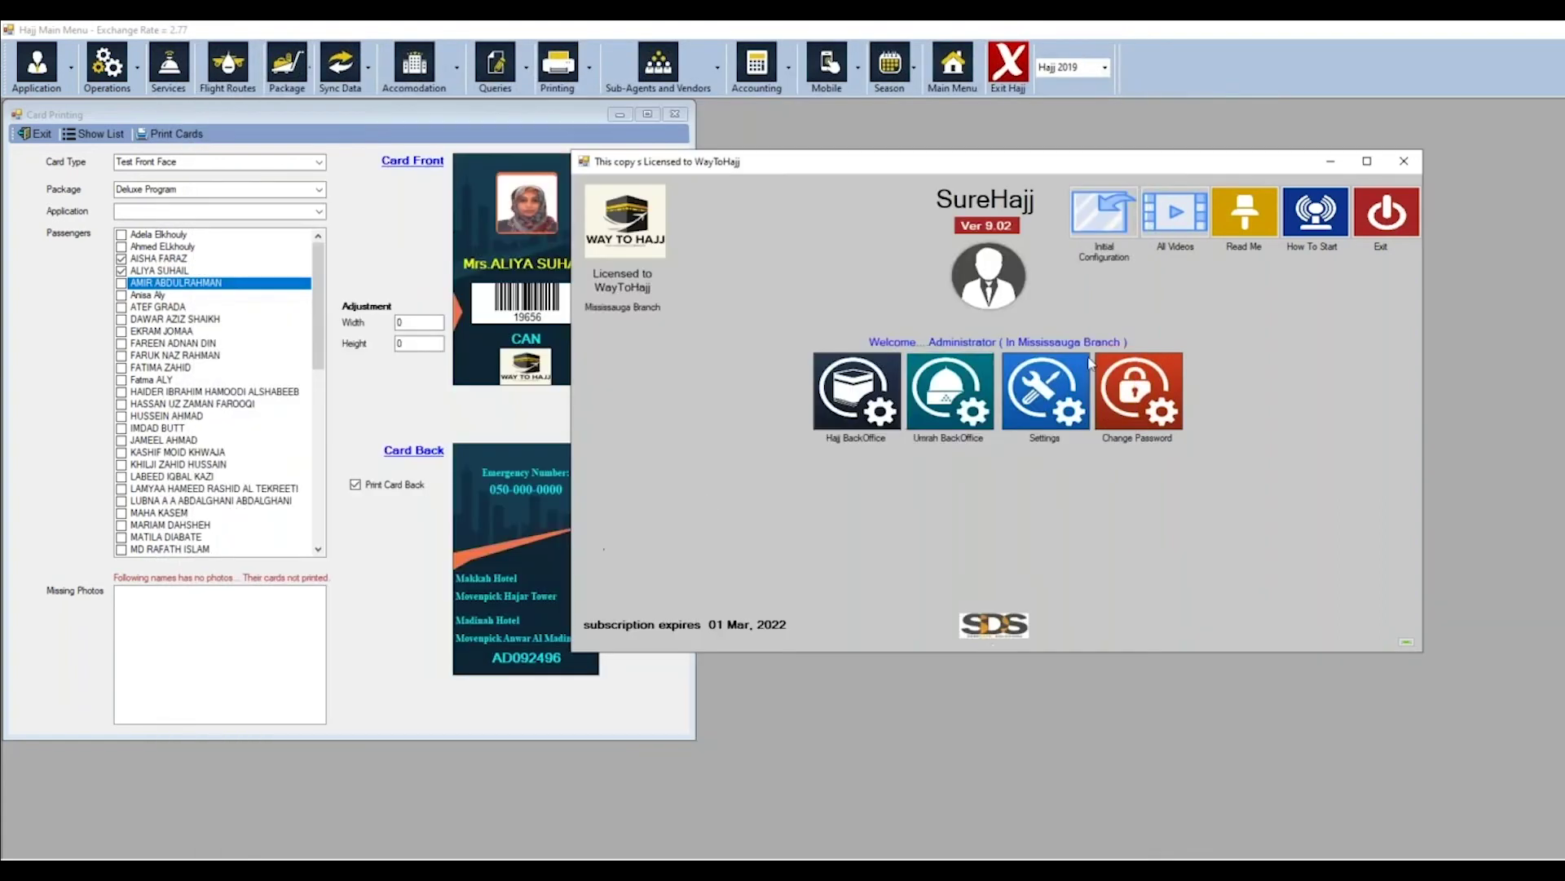
Hide the start window, focus the card Width box, and exit the Cards Design form
click(1329, 161)
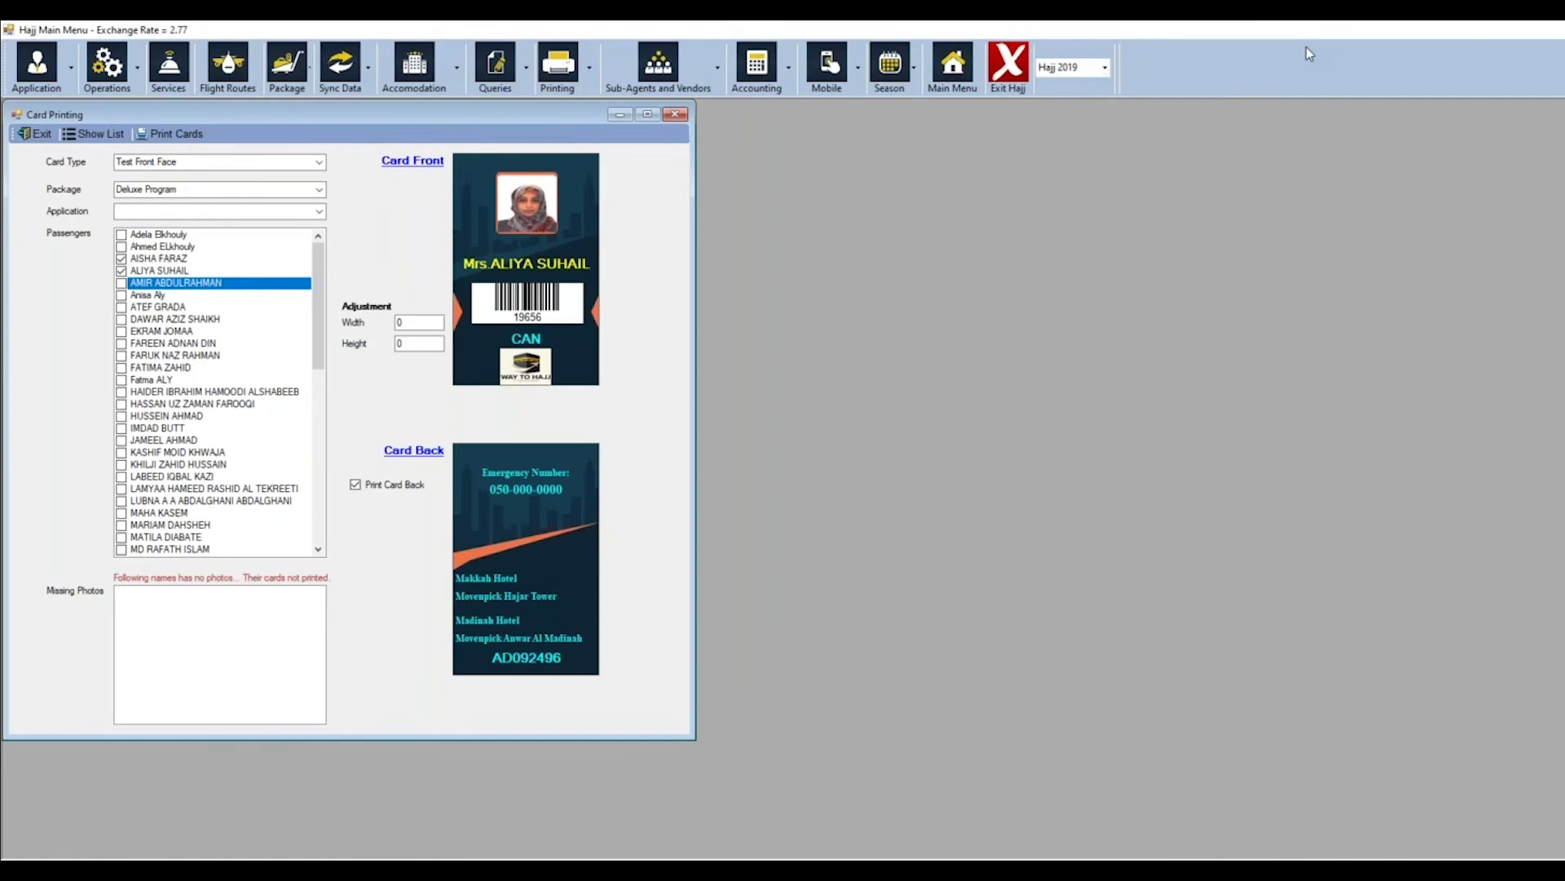
click(400, 322)
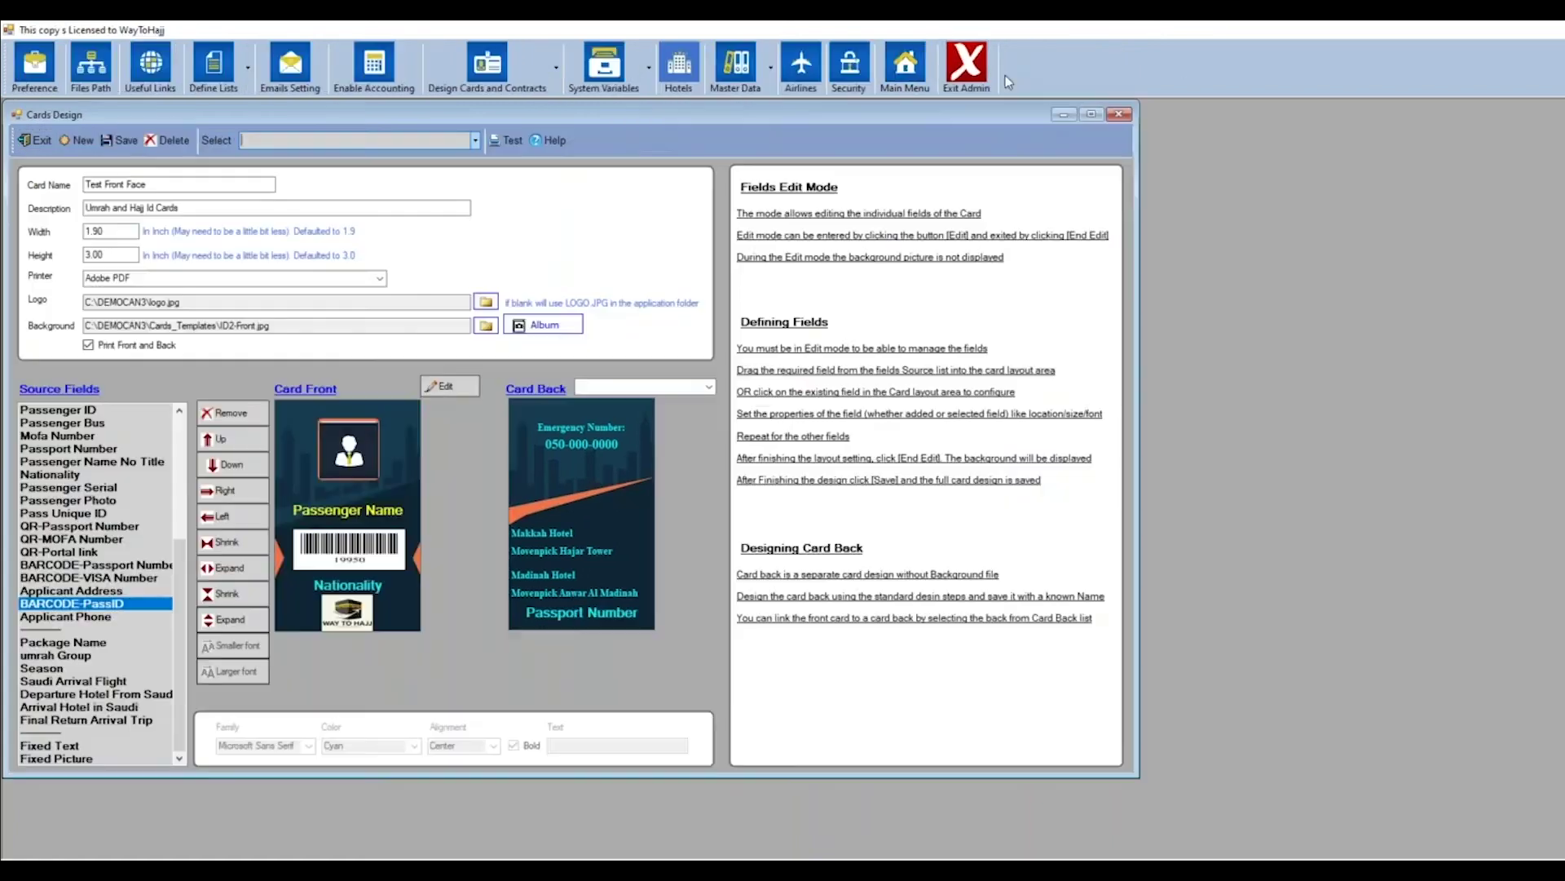
click(41, 143)
Open Passenger Stickers from the design types list and start a new blank sticker record
click(558, 75)
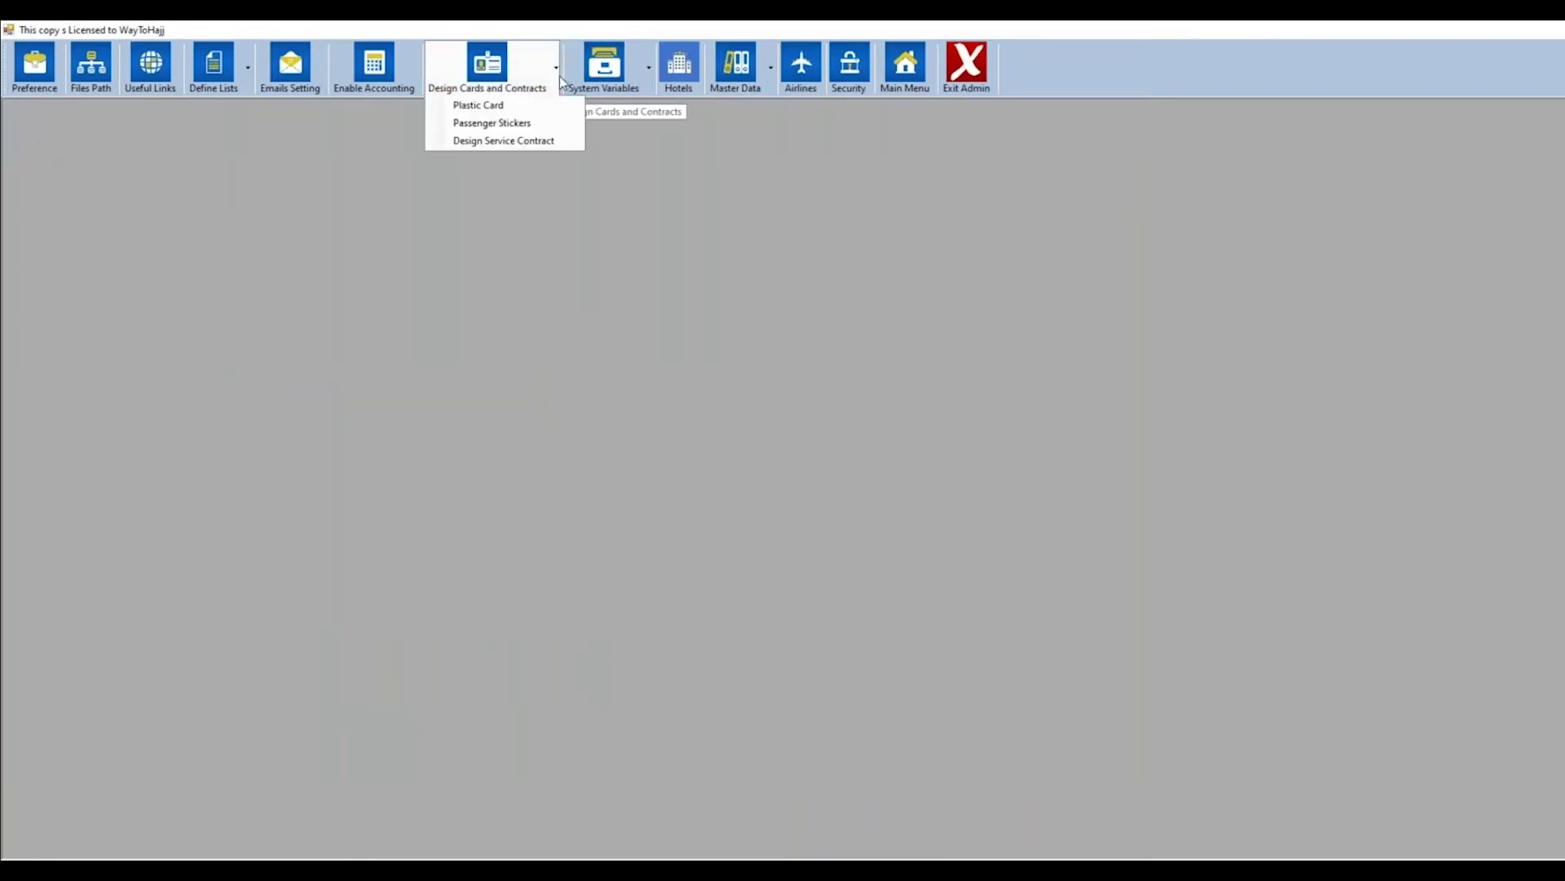
click(509, 123)
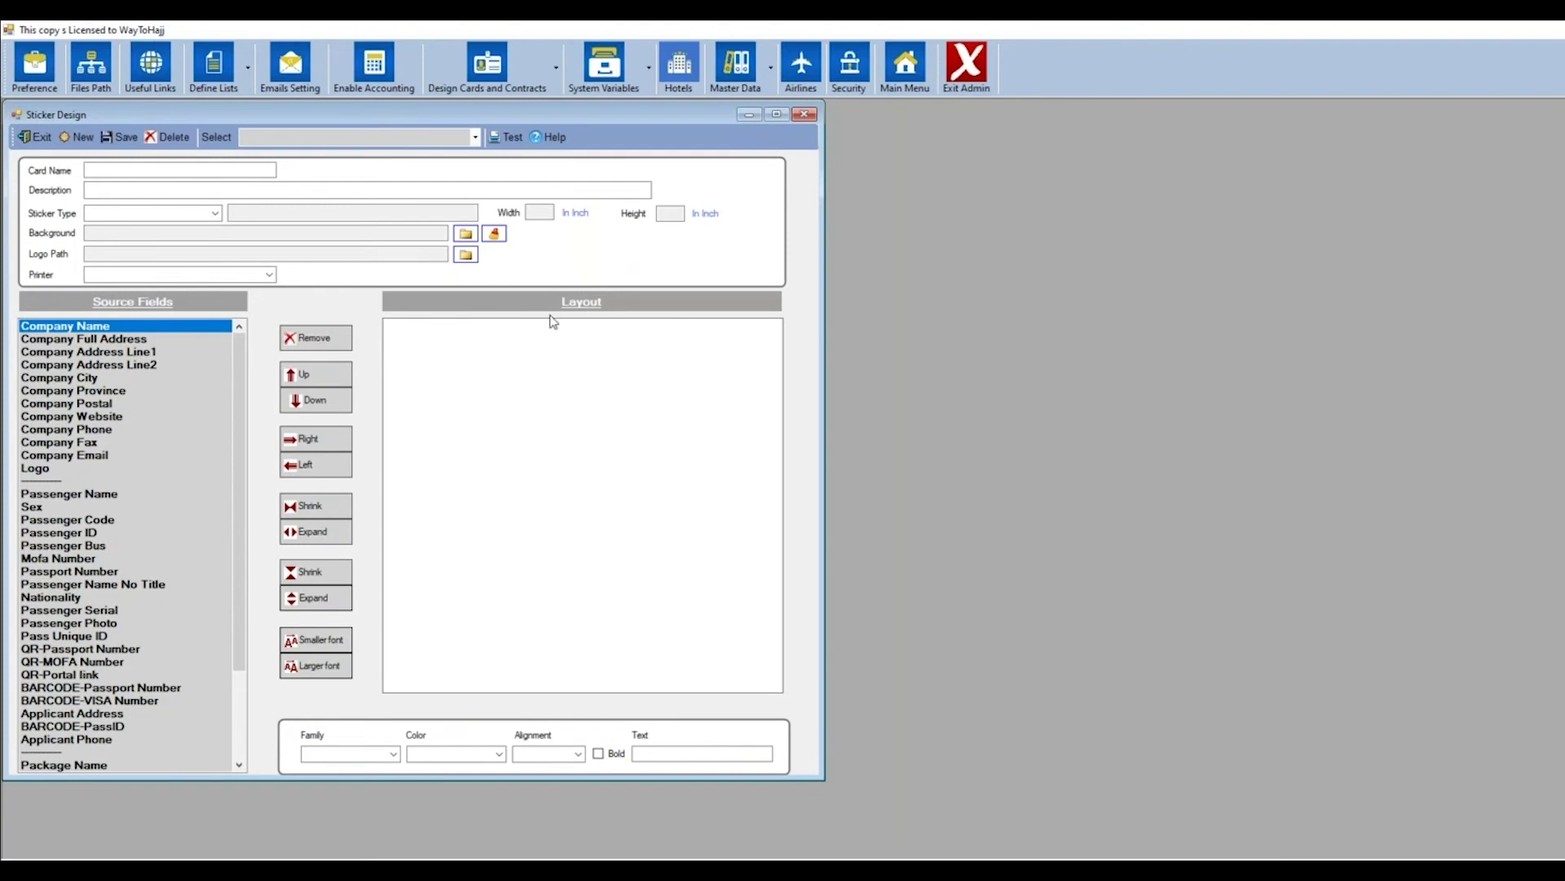
click(81, 139)
click(106, 172)
Set the sticker label type to Avery 5160 (30 labels, 2.6 by 1 inch)
click(215, 213)
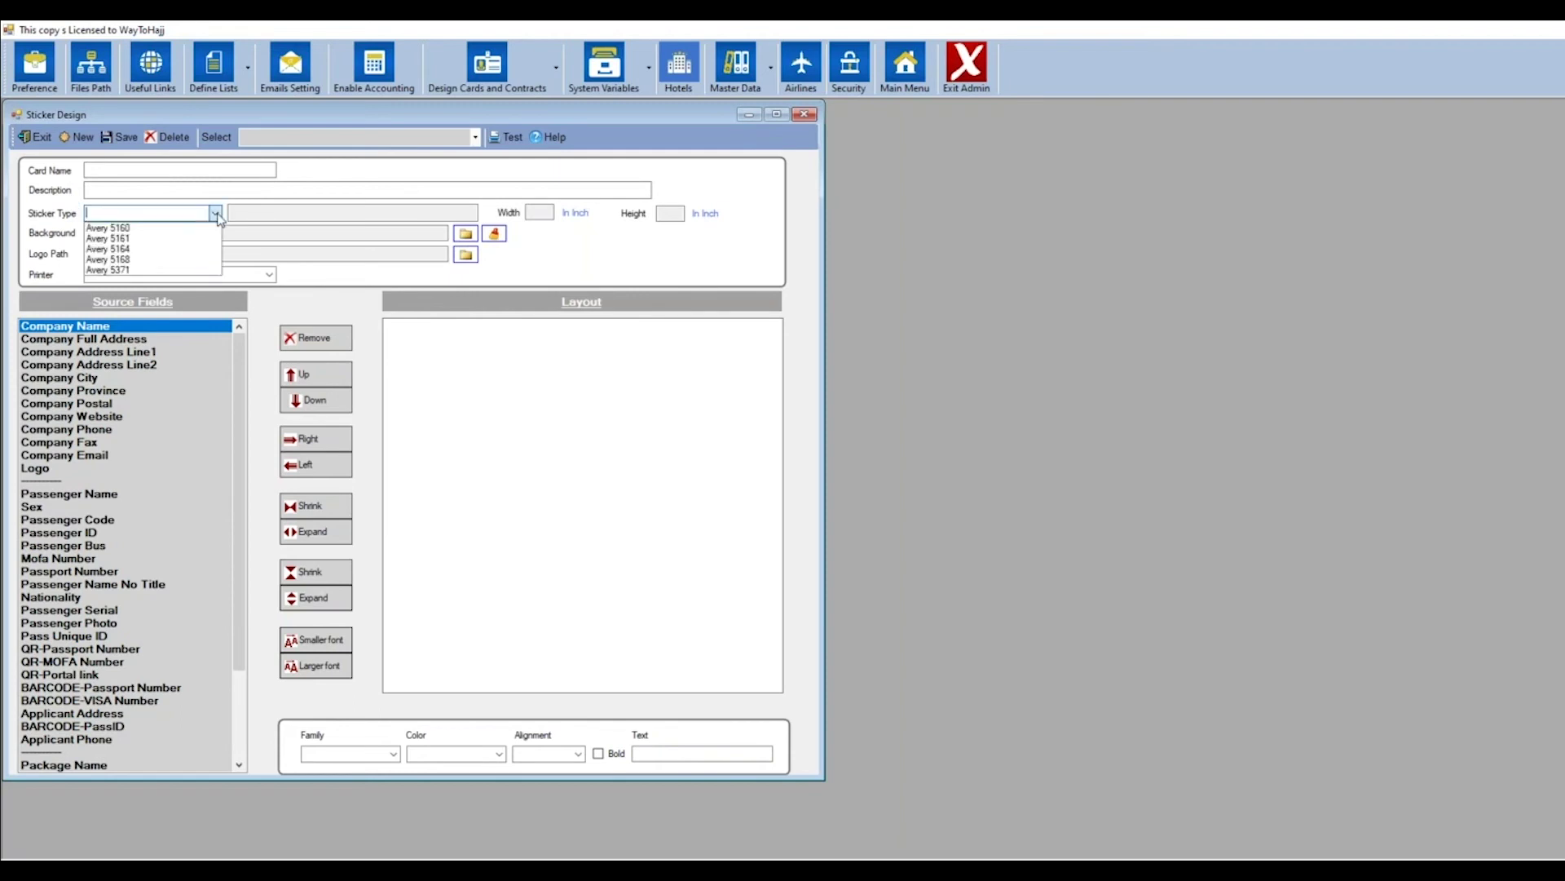
click(107, 227)
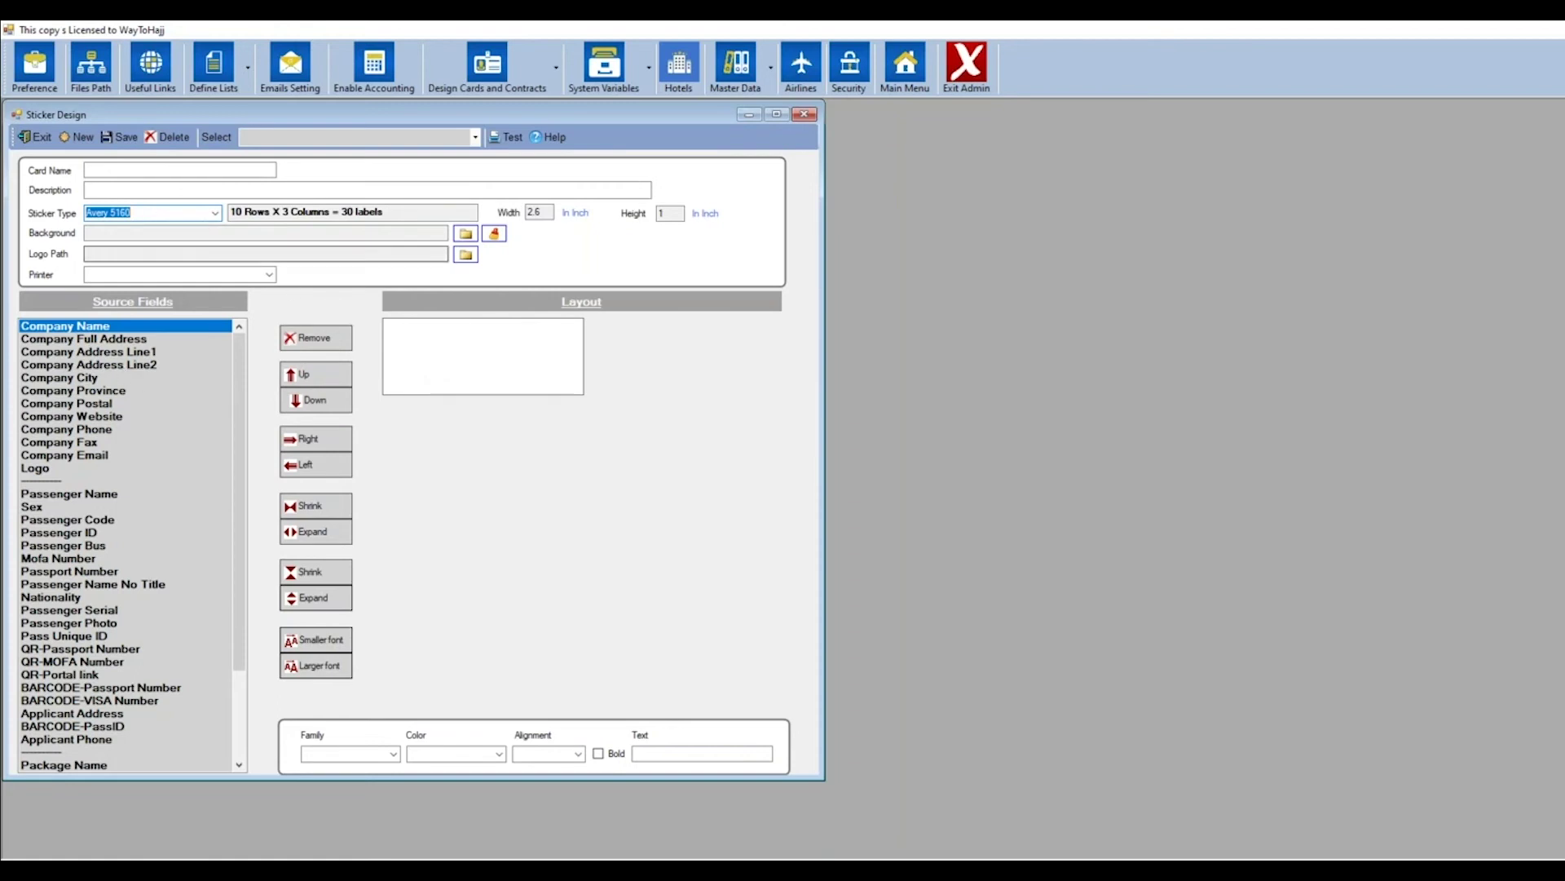
click(269, 275)
click(269, 276)
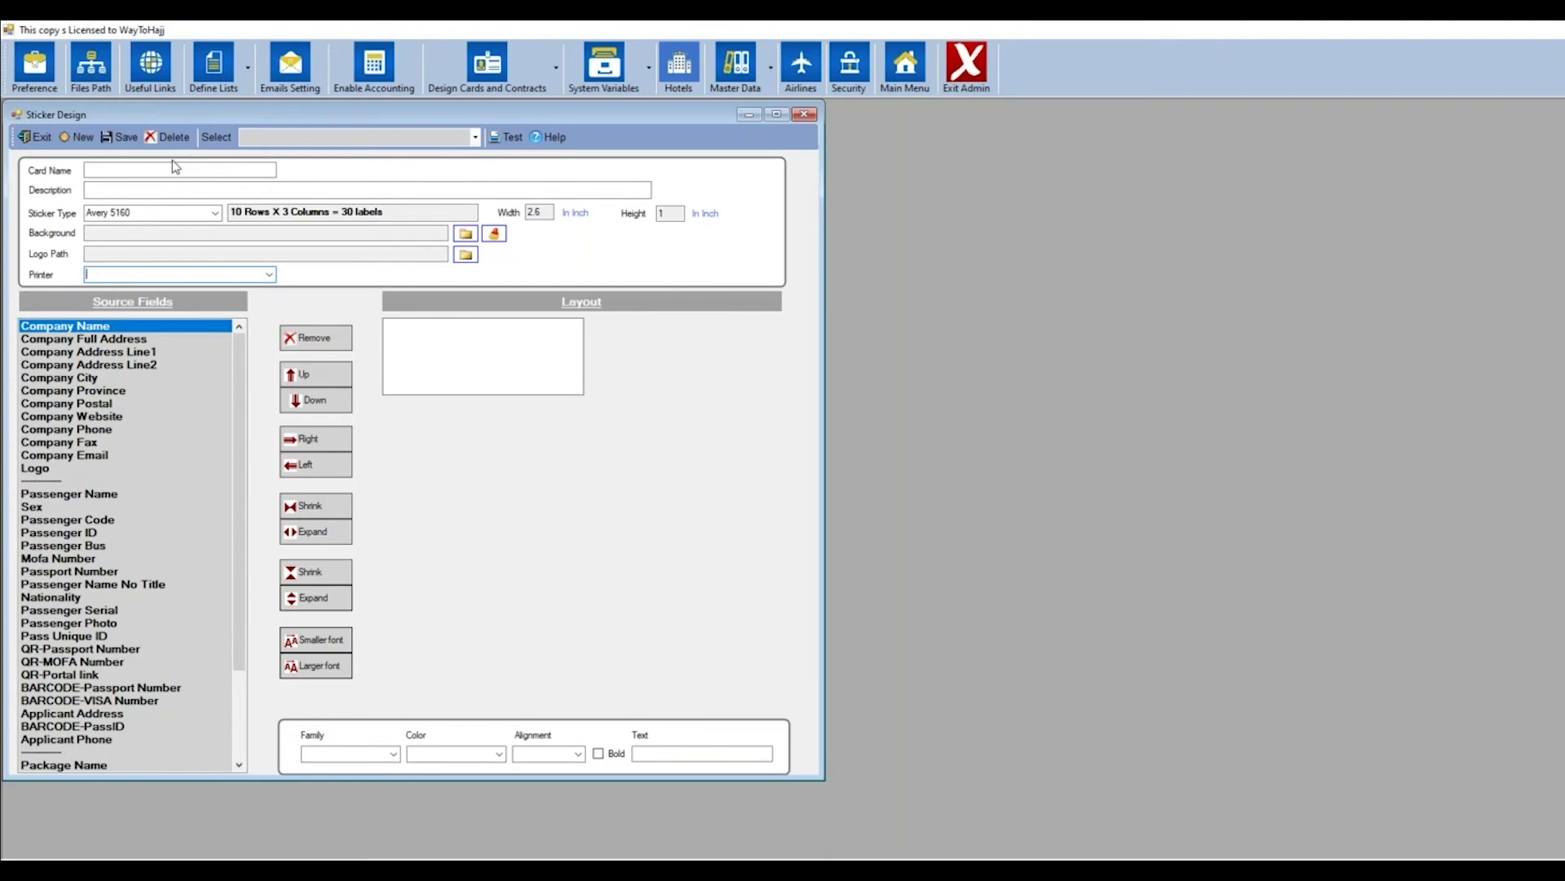
Name the sticker 'Test Sticker' and set its printer to Adobe PDF
click(101, 168)
text(Test Sticker)
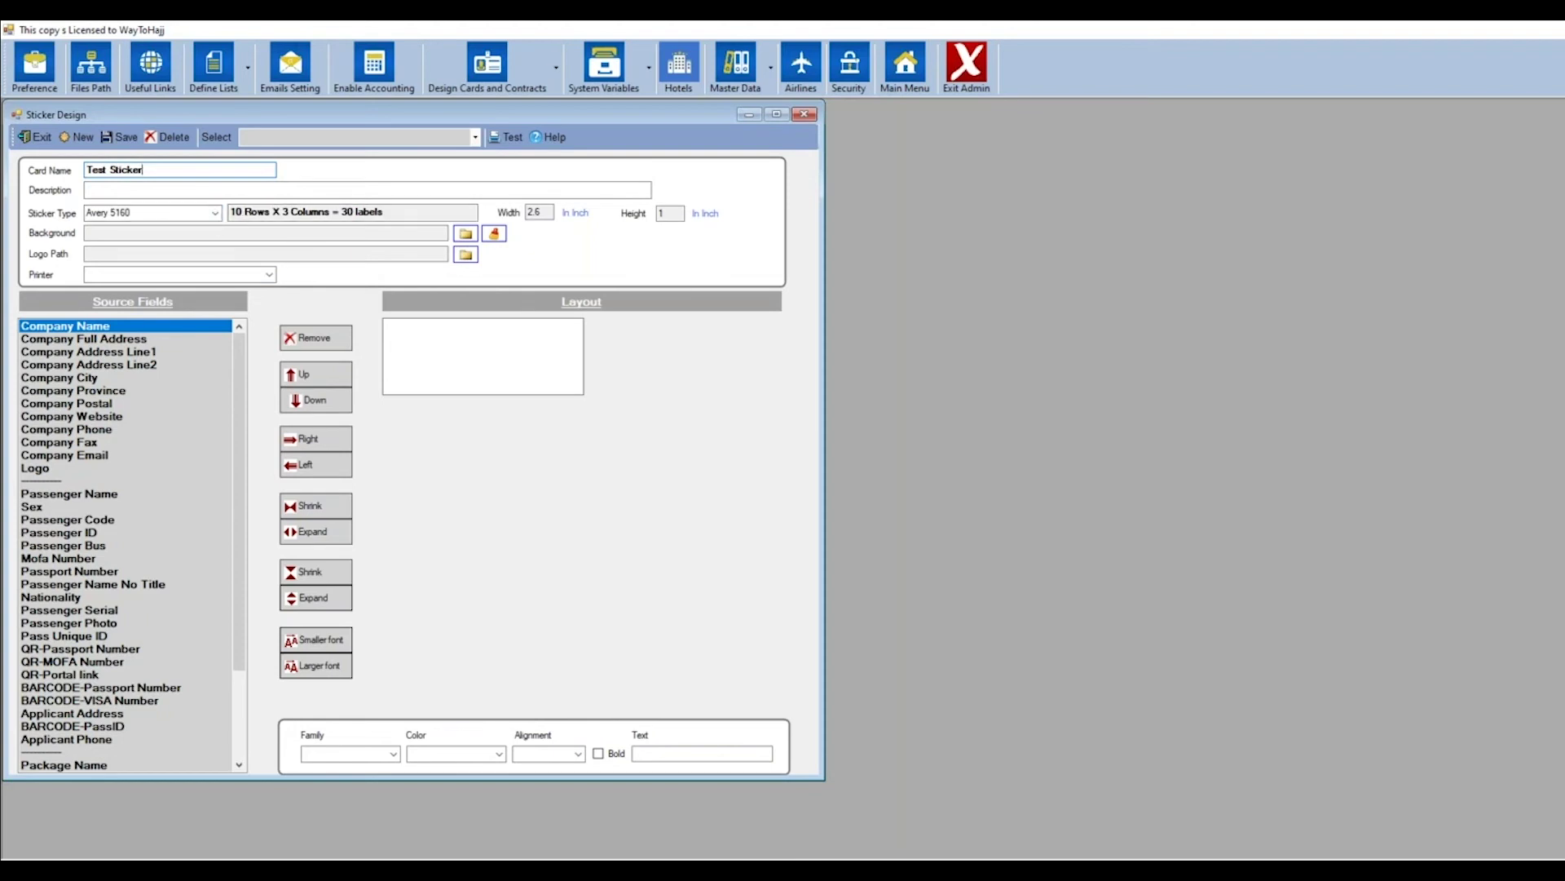
click(268, 274)
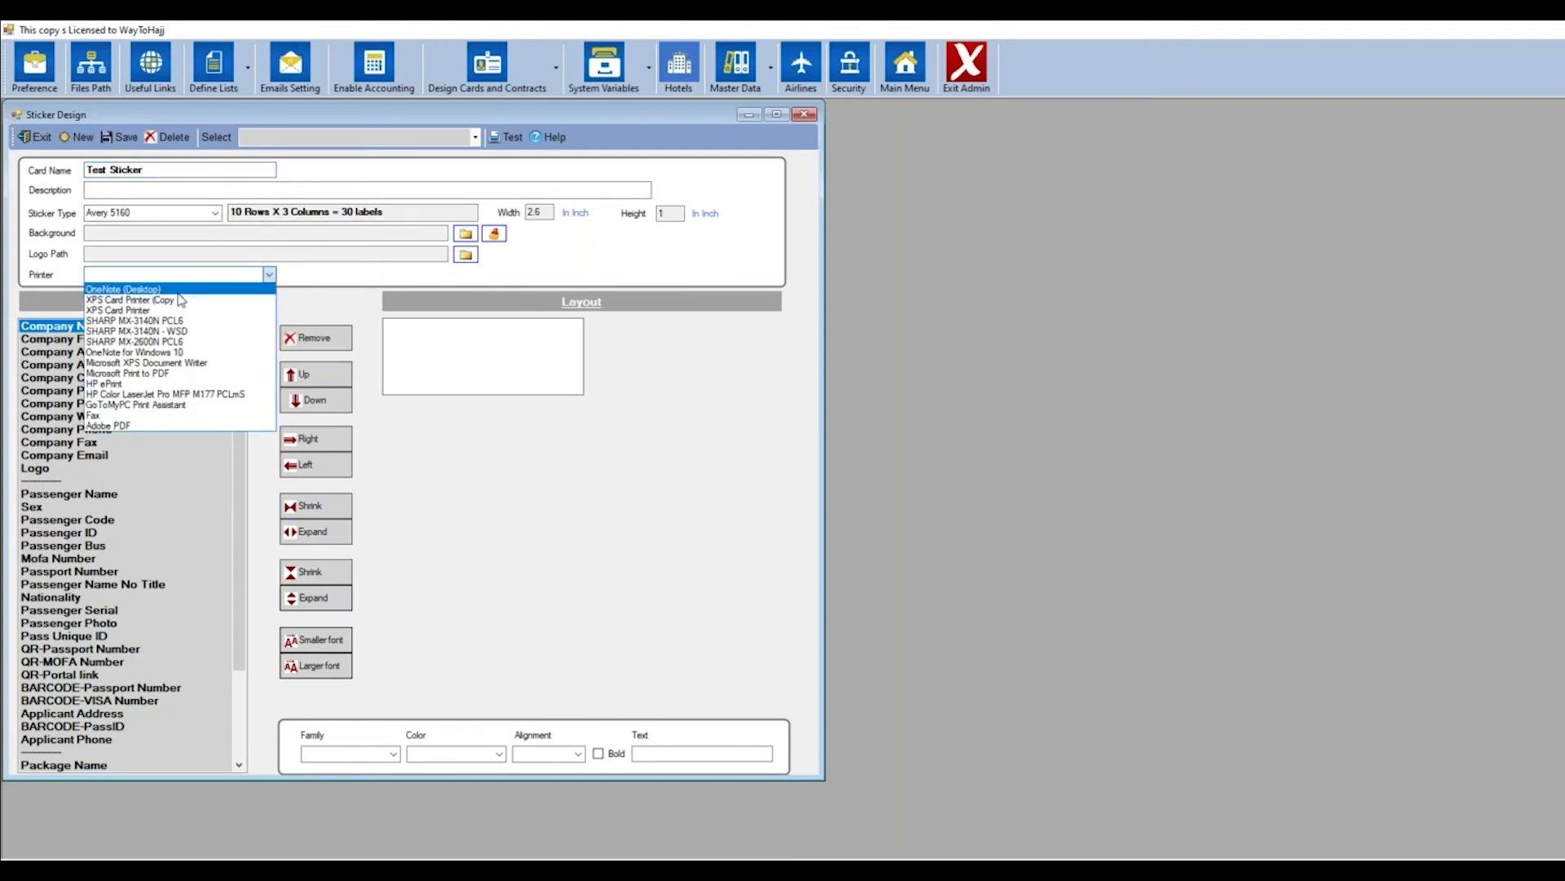
click(109, 425)
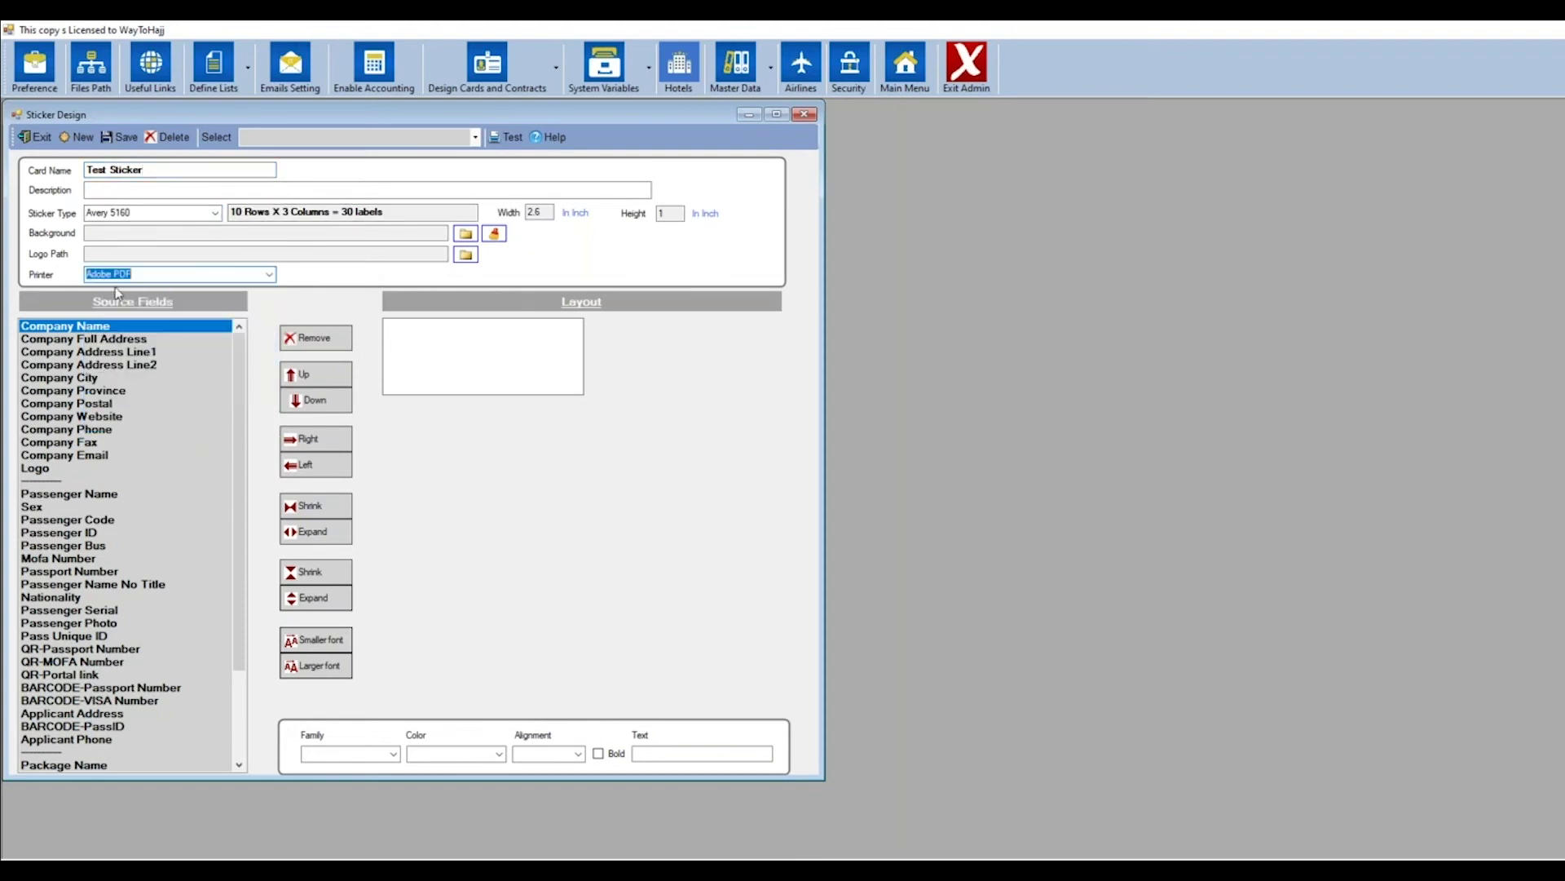
Save the design, then reload Test Sticker from the saved designs list
click(120, 137)
click(1015, 495)
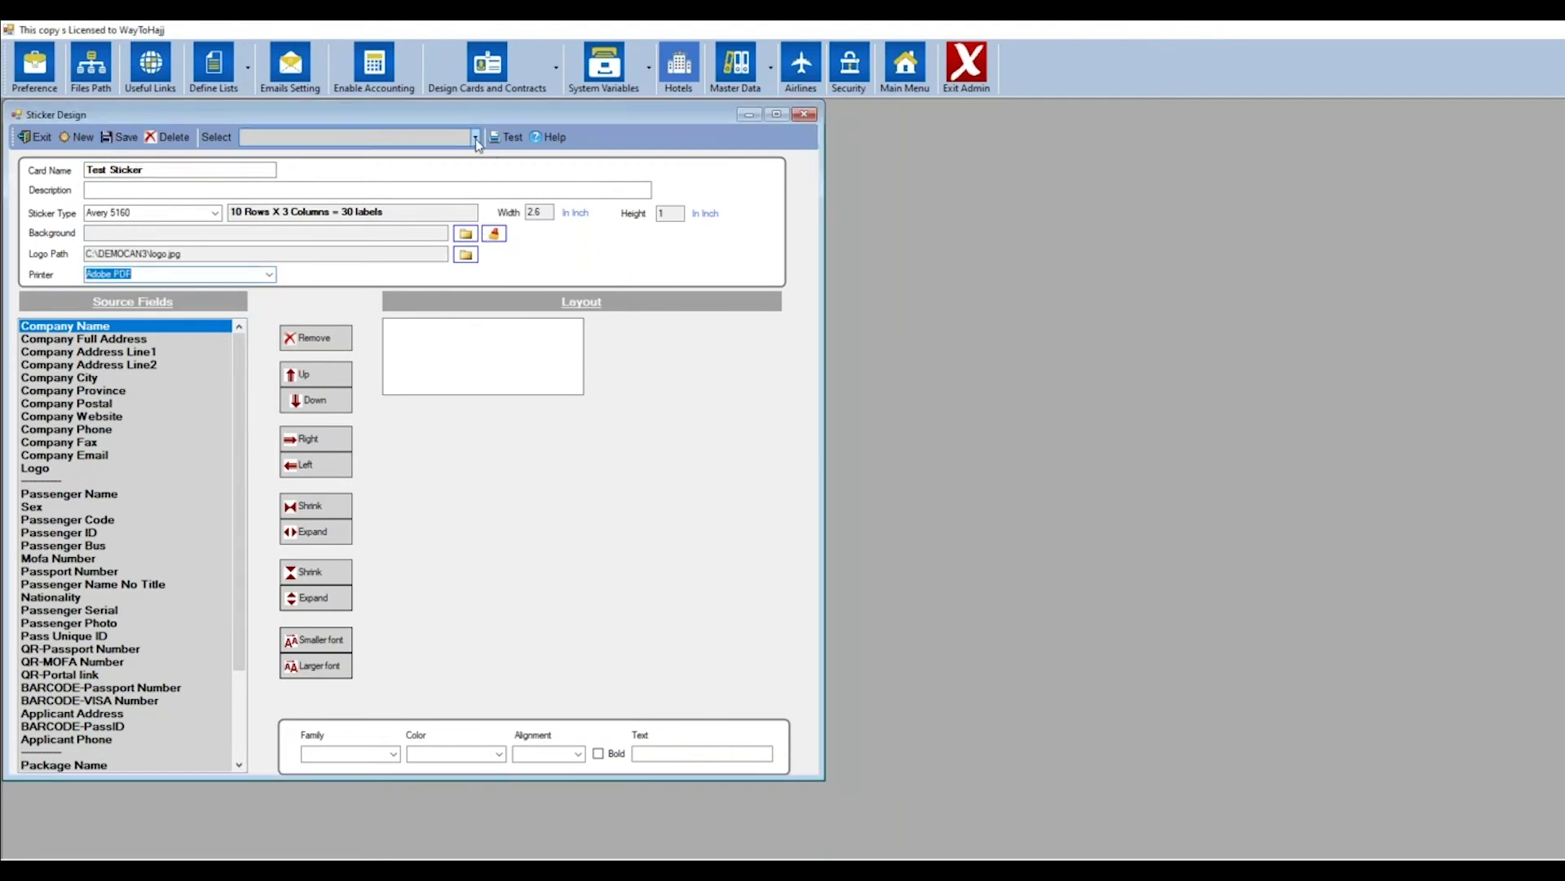
click(475, 137)
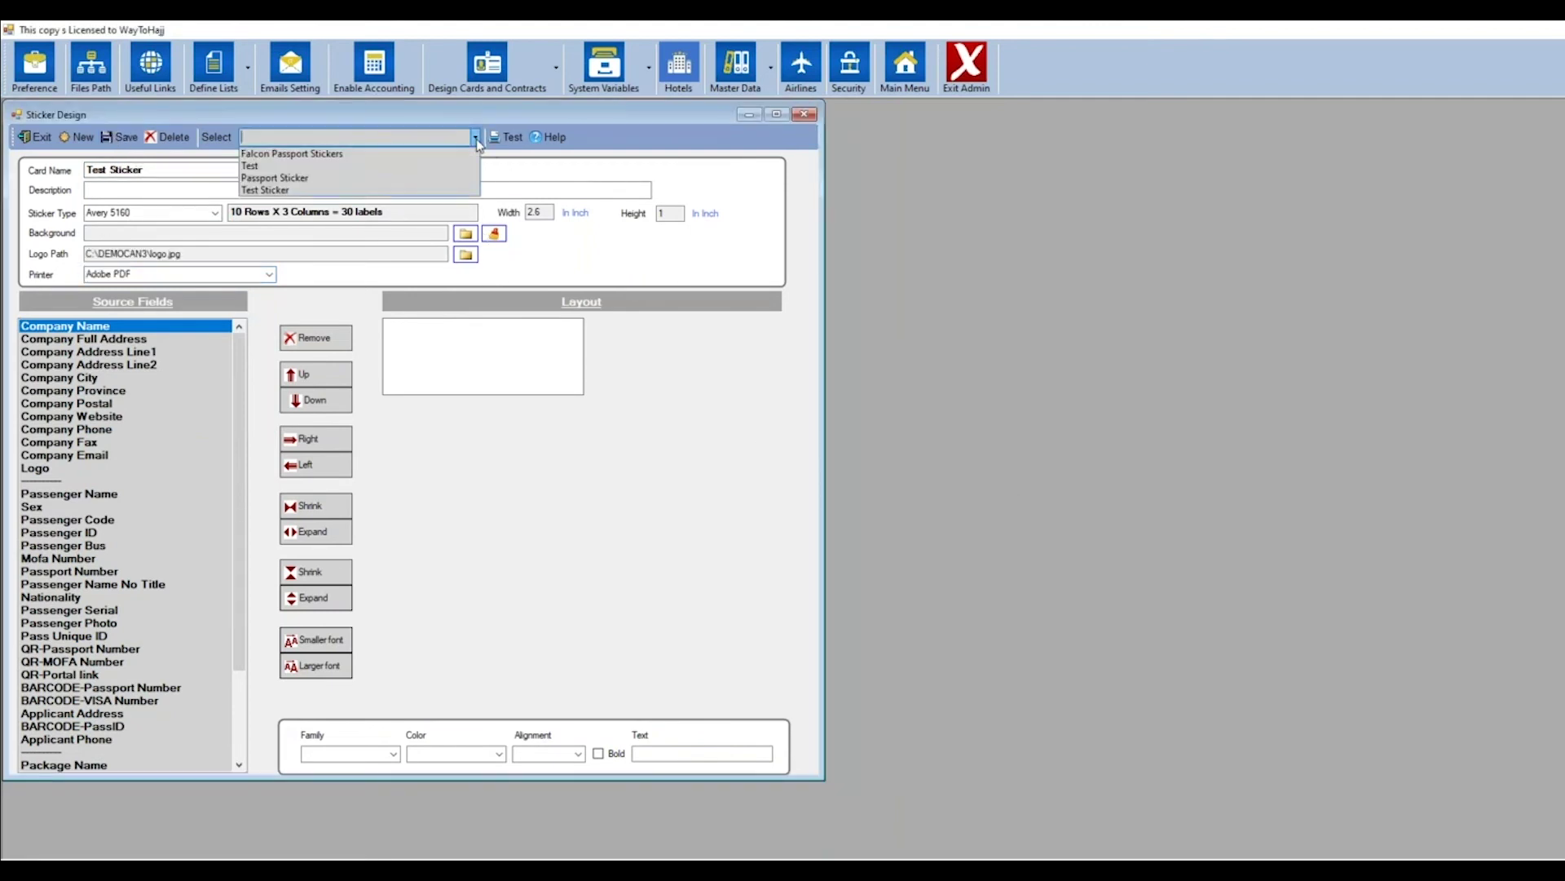
click(301, 190)
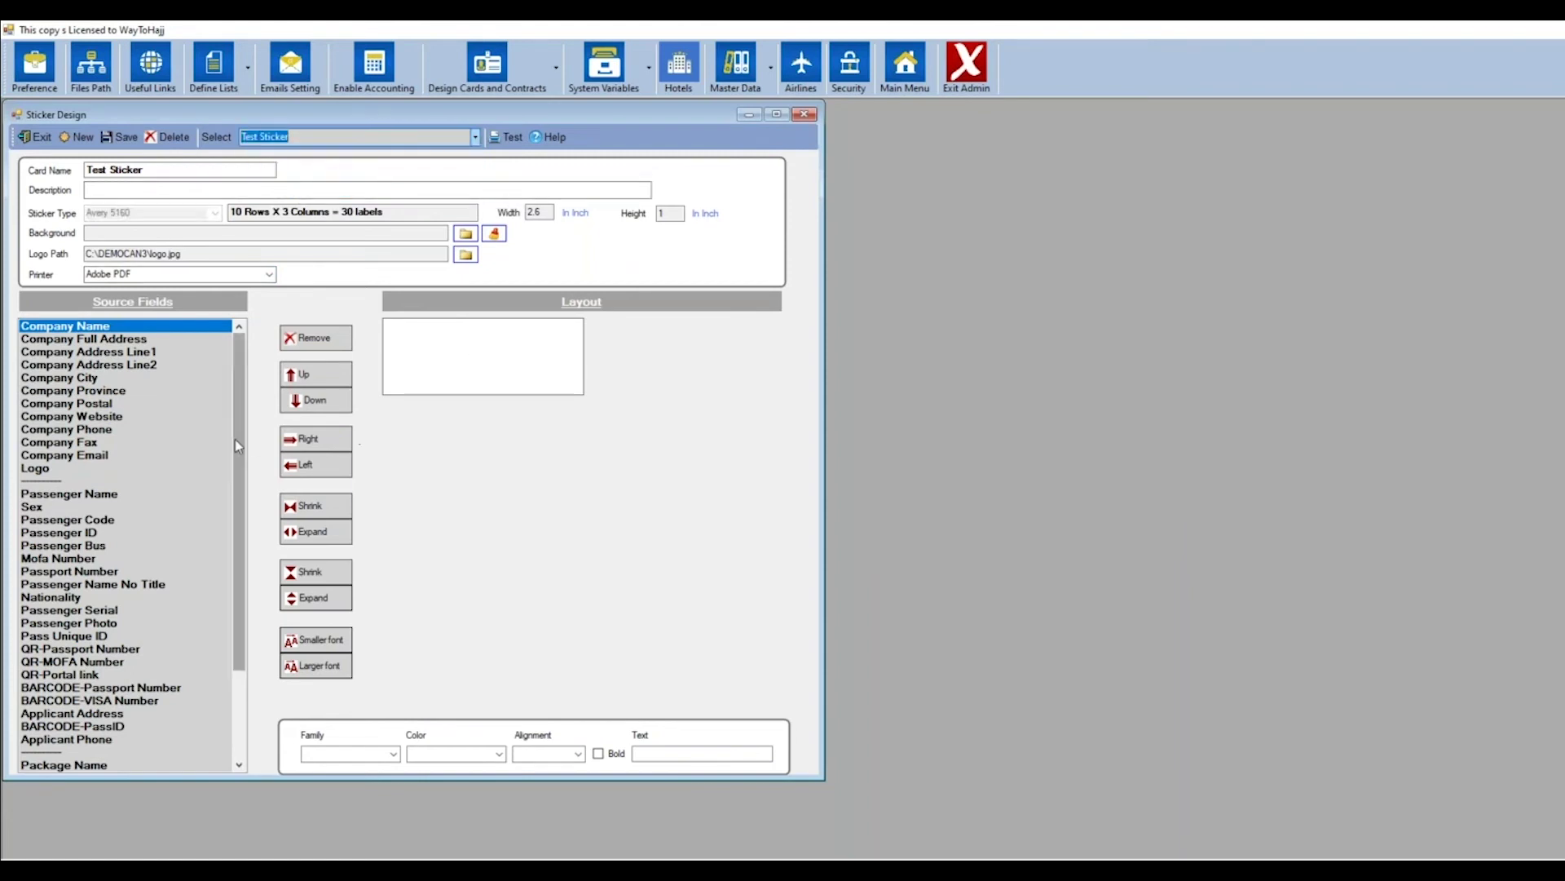
Place the Passenger Name field on the sticker, aligned left
drag(89, 500, 477, 352)
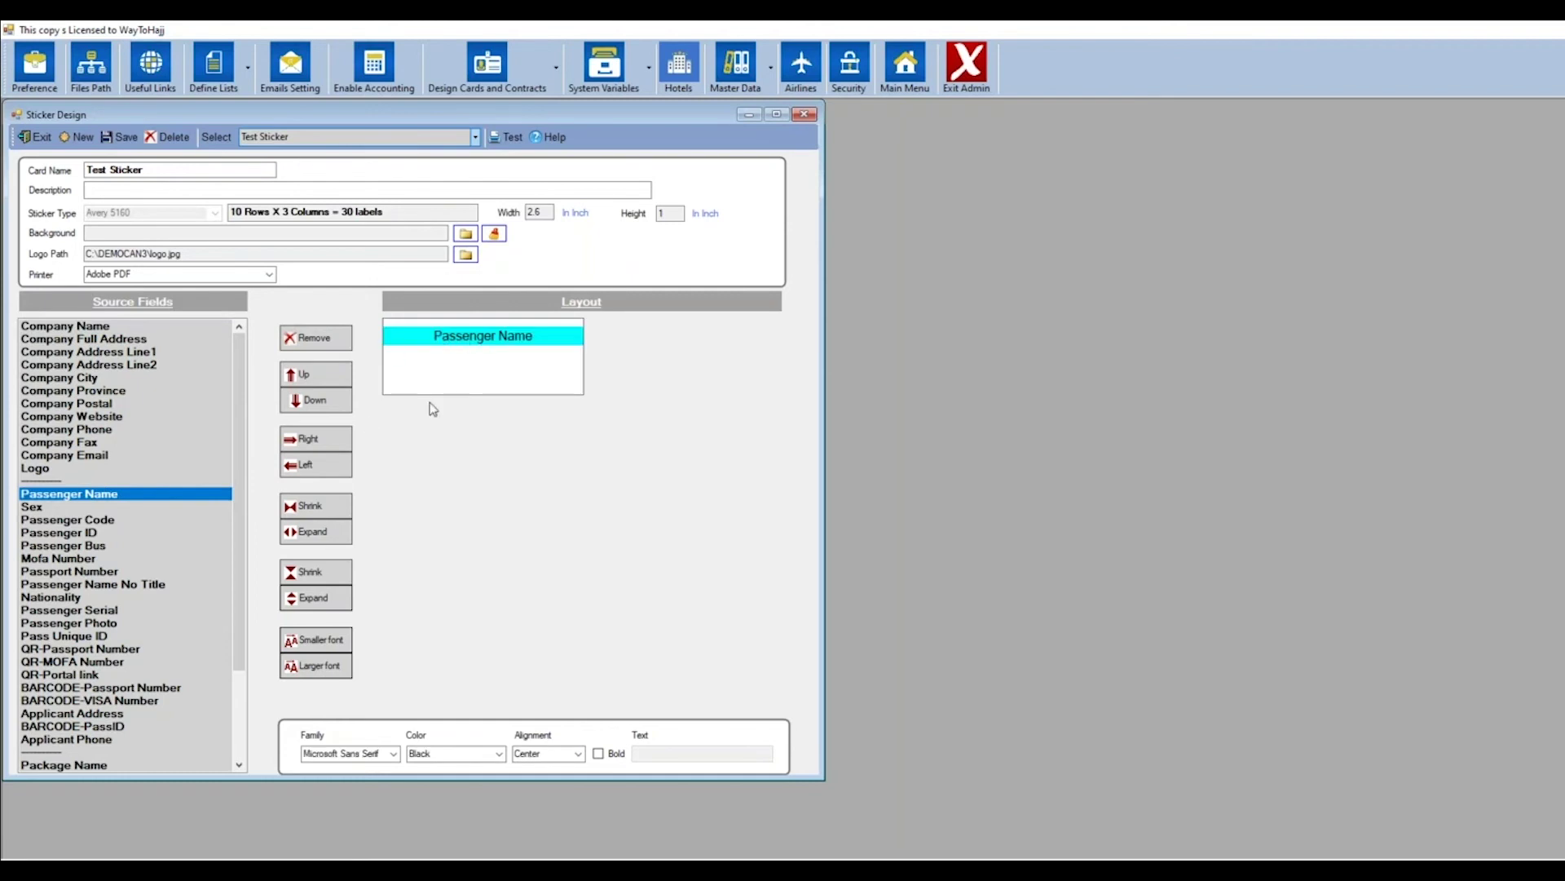
click(577, 754)
click(526, 769)
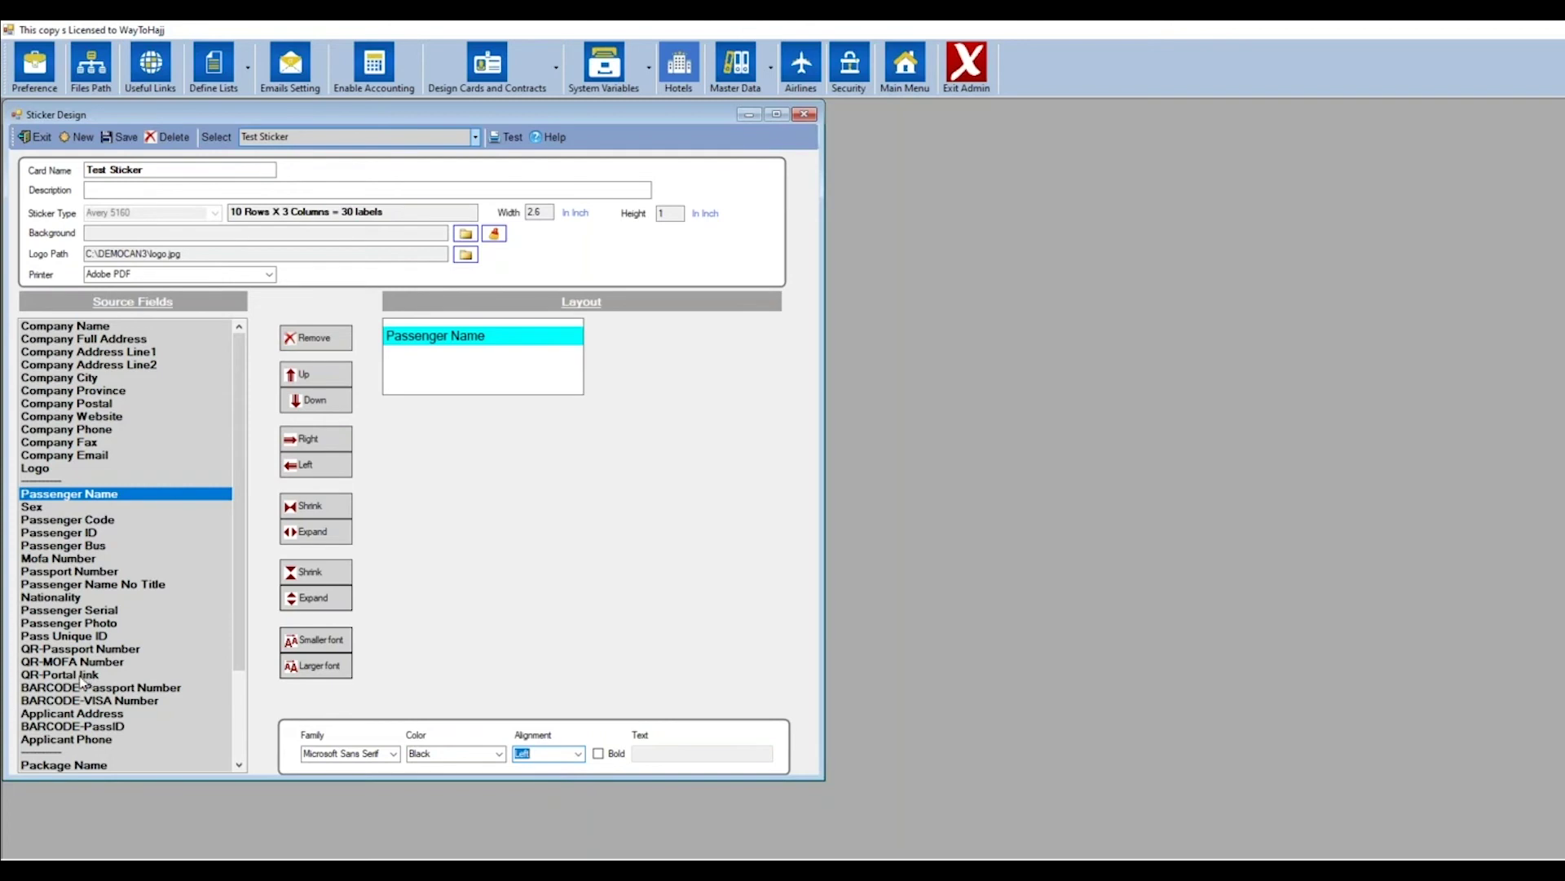
Add the QR-Passport Number code, shrink it twice, and move it down to the right edge
drag(88, 650, 524, 379)
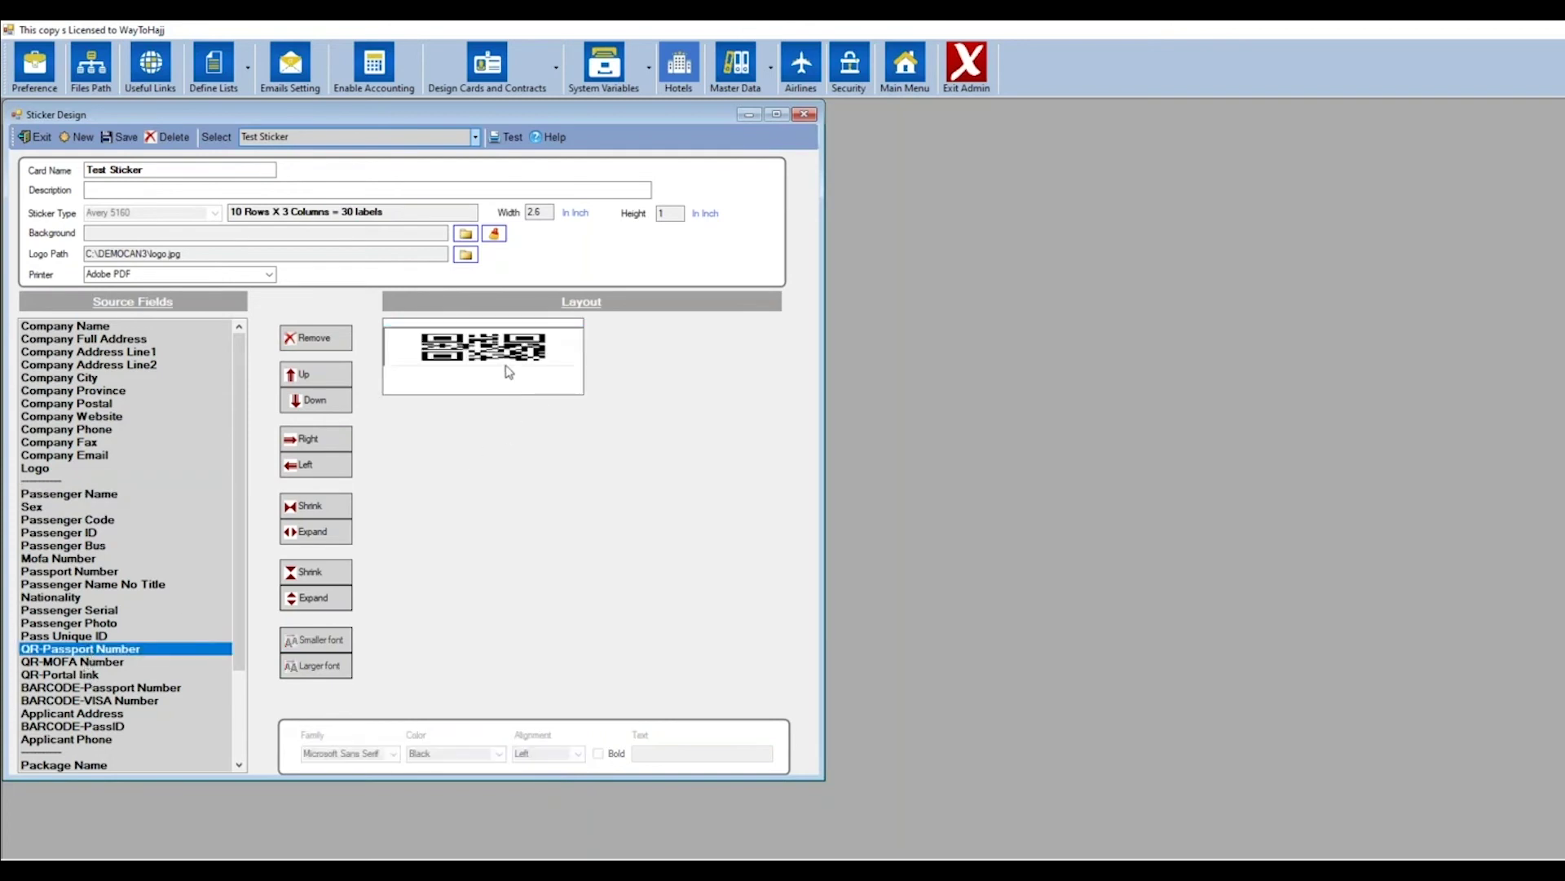
click(319, 509)
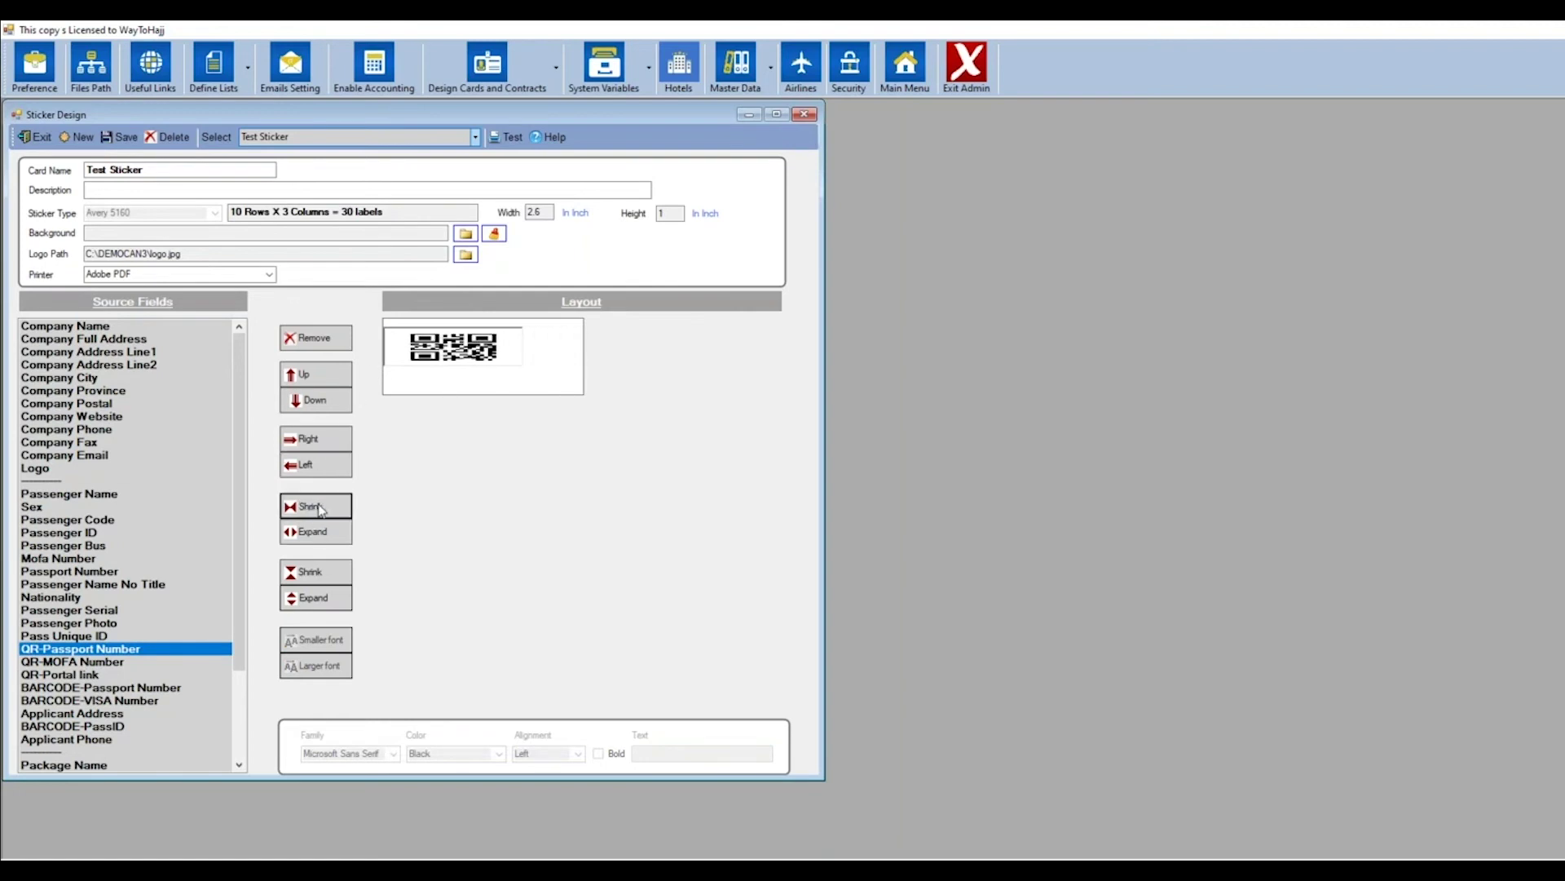
click(319, 509)
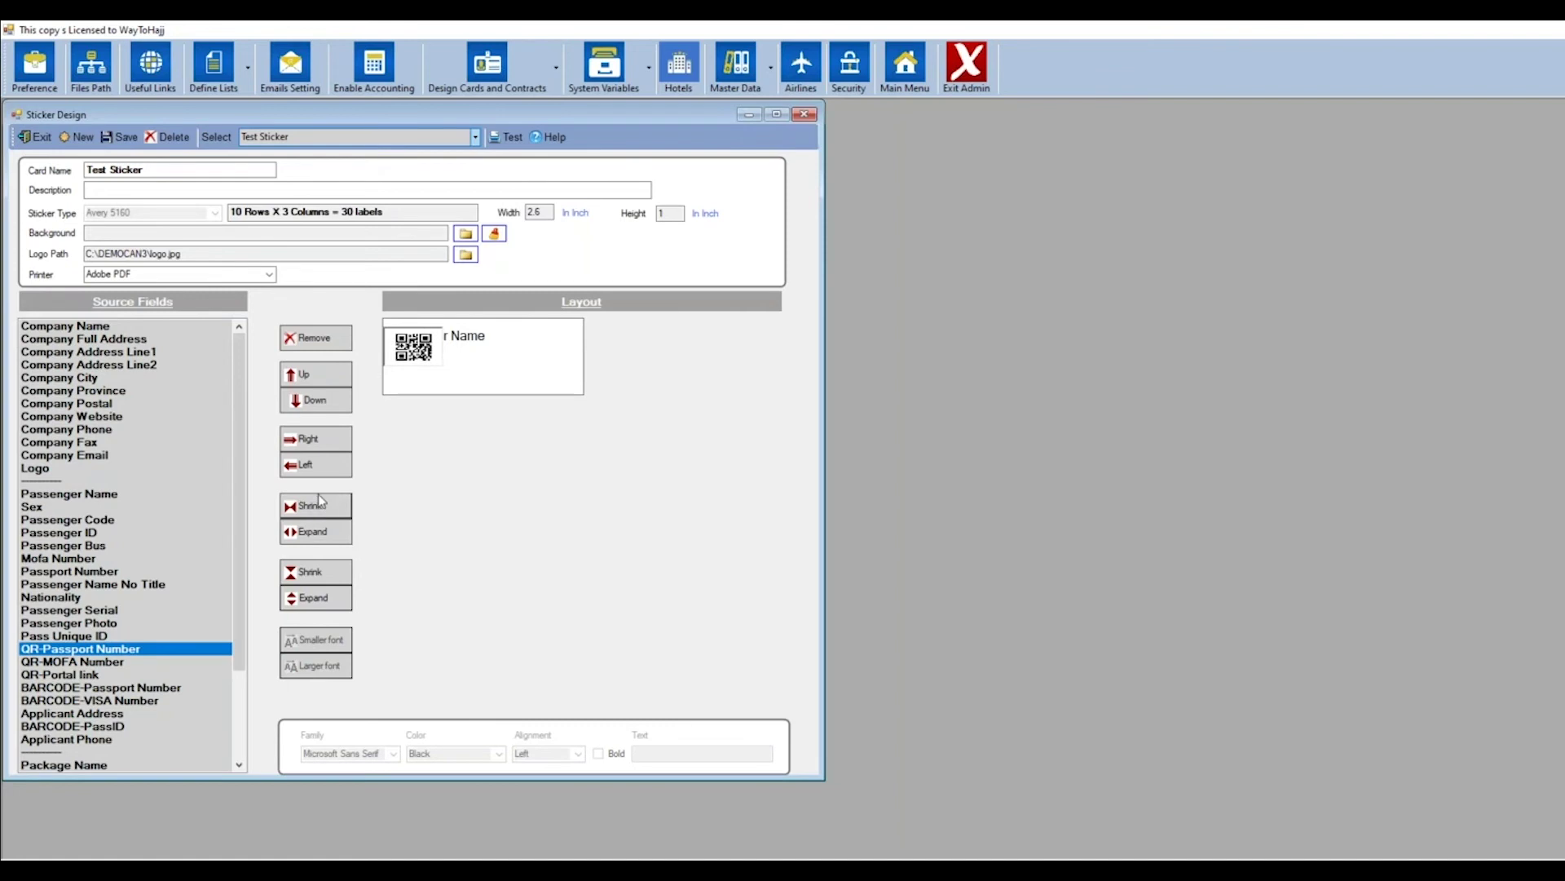
click(318, 402)
click(318, 401)
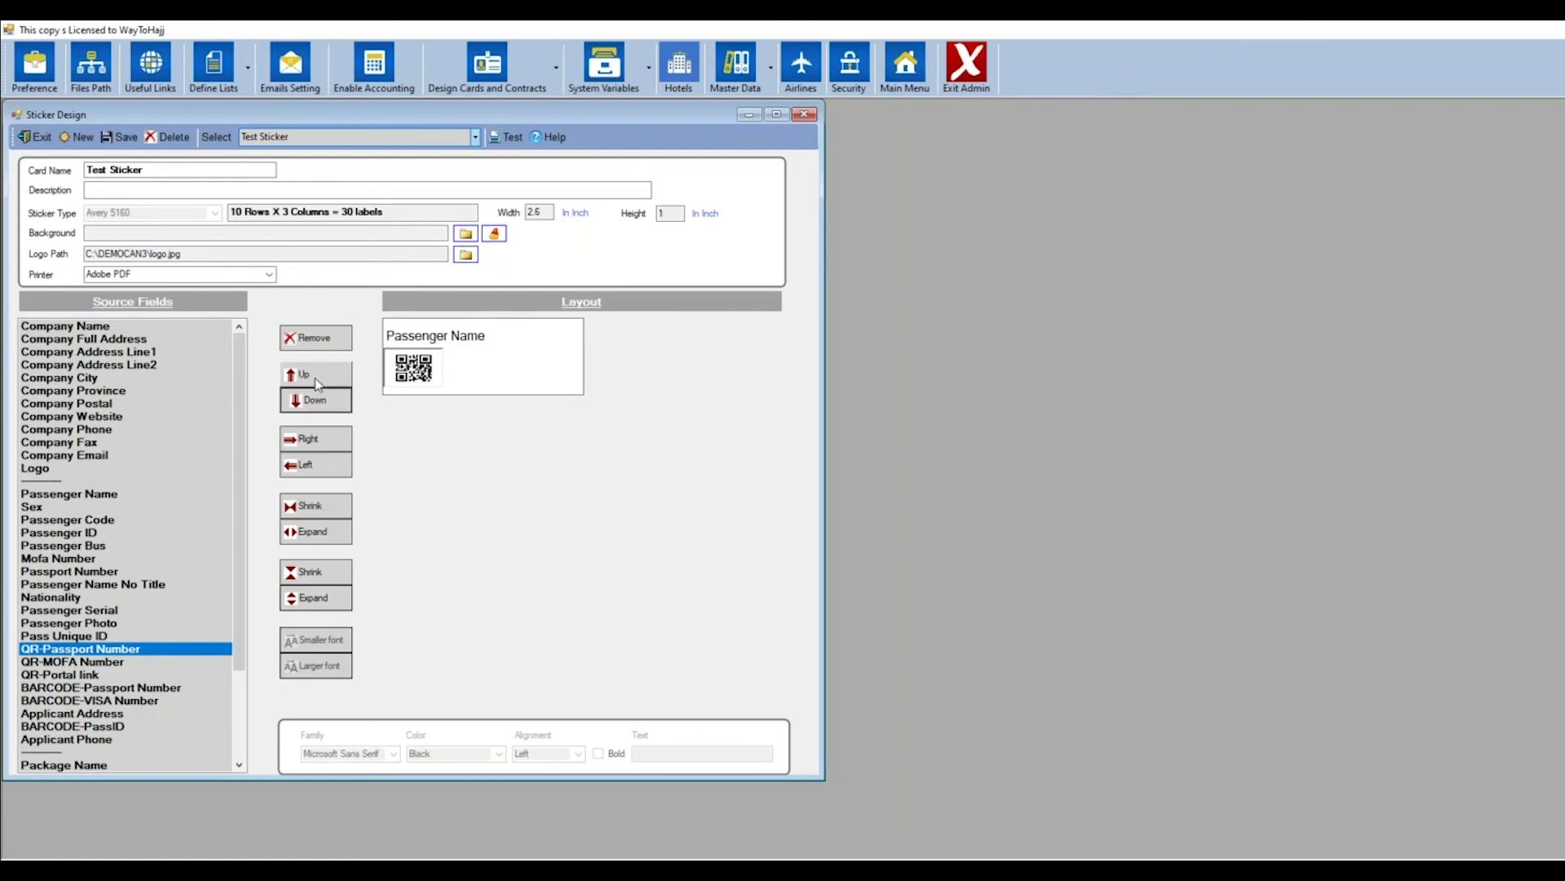
click(335, 444)
click(335, 444)
click(335, 444)
click(334, 444)
click(332, 445)
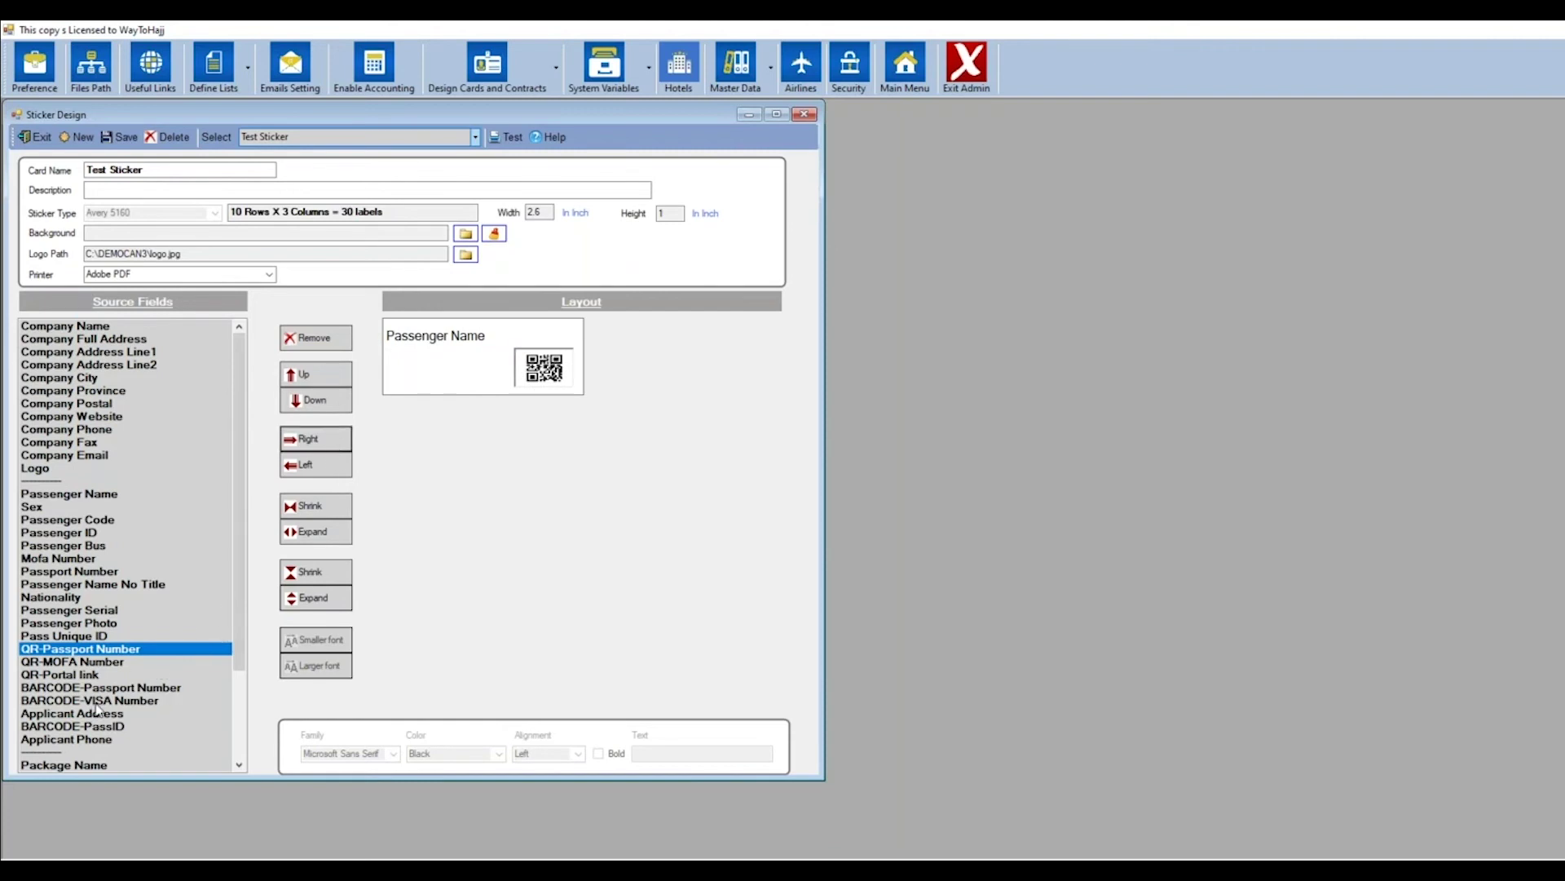
Add the BARCODE-Passport Number, shrink it to fit below the name, and save
click(130, 689)
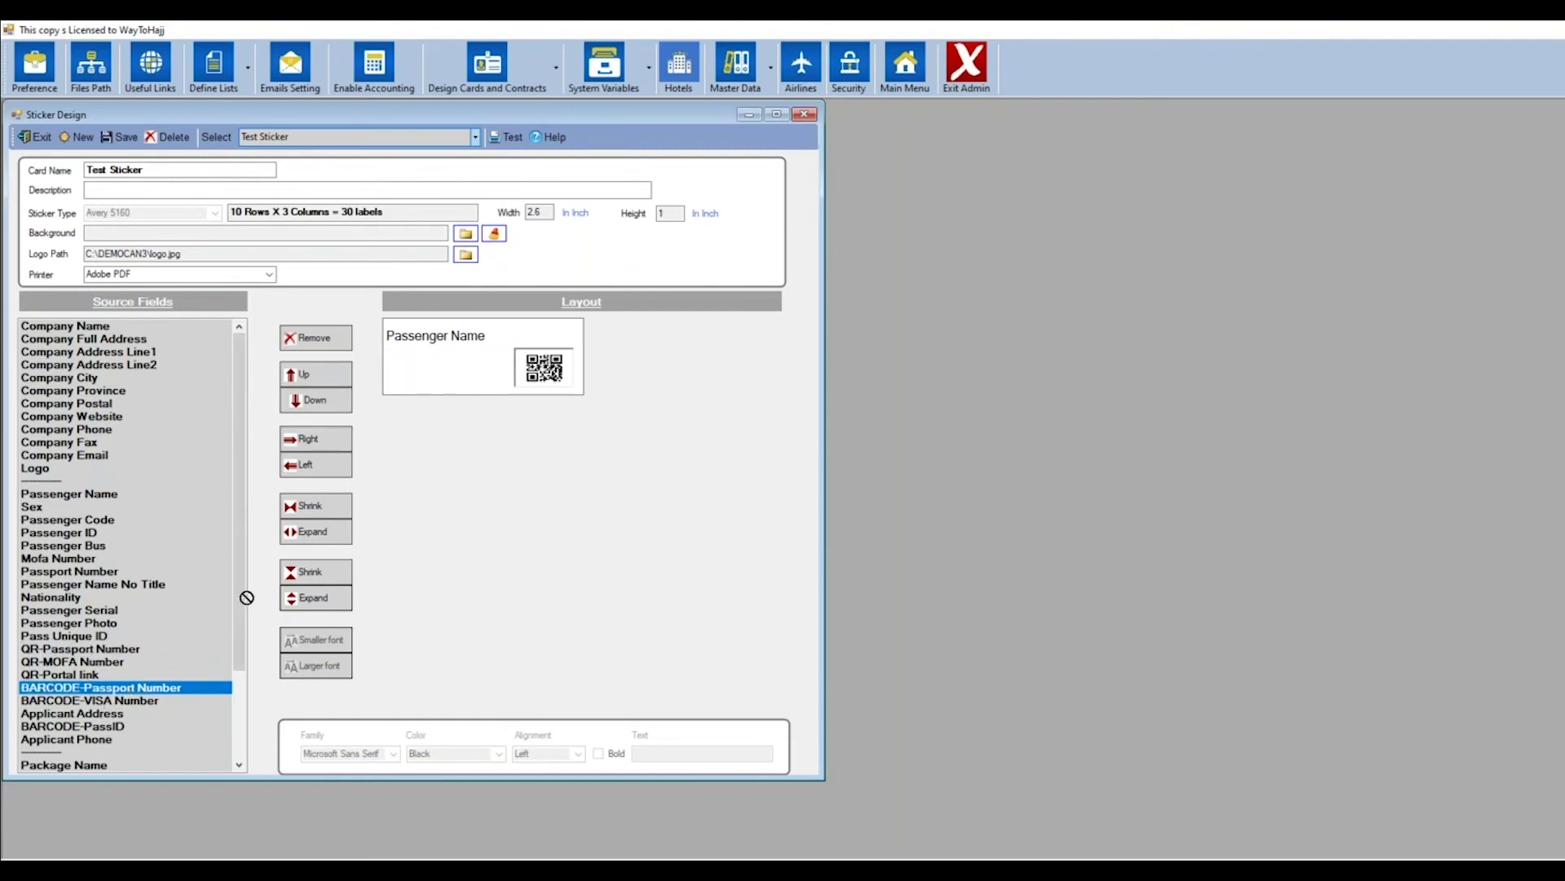
click(454, 375)
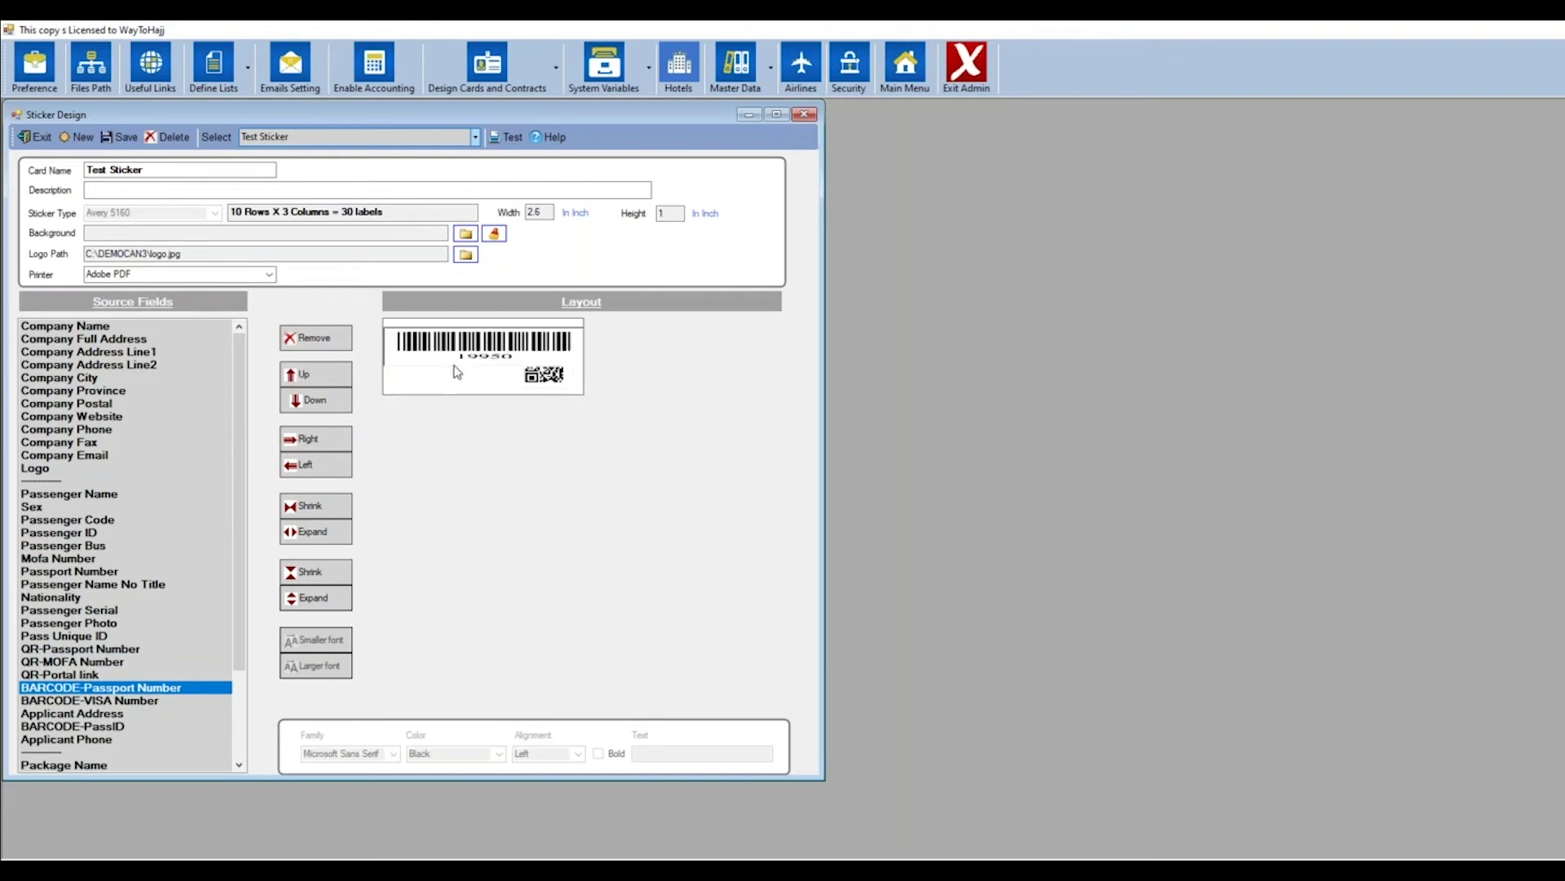
click(321, 508)
click(321, 509)
click(321, 511)
click(320, 511)
click(322, 403)
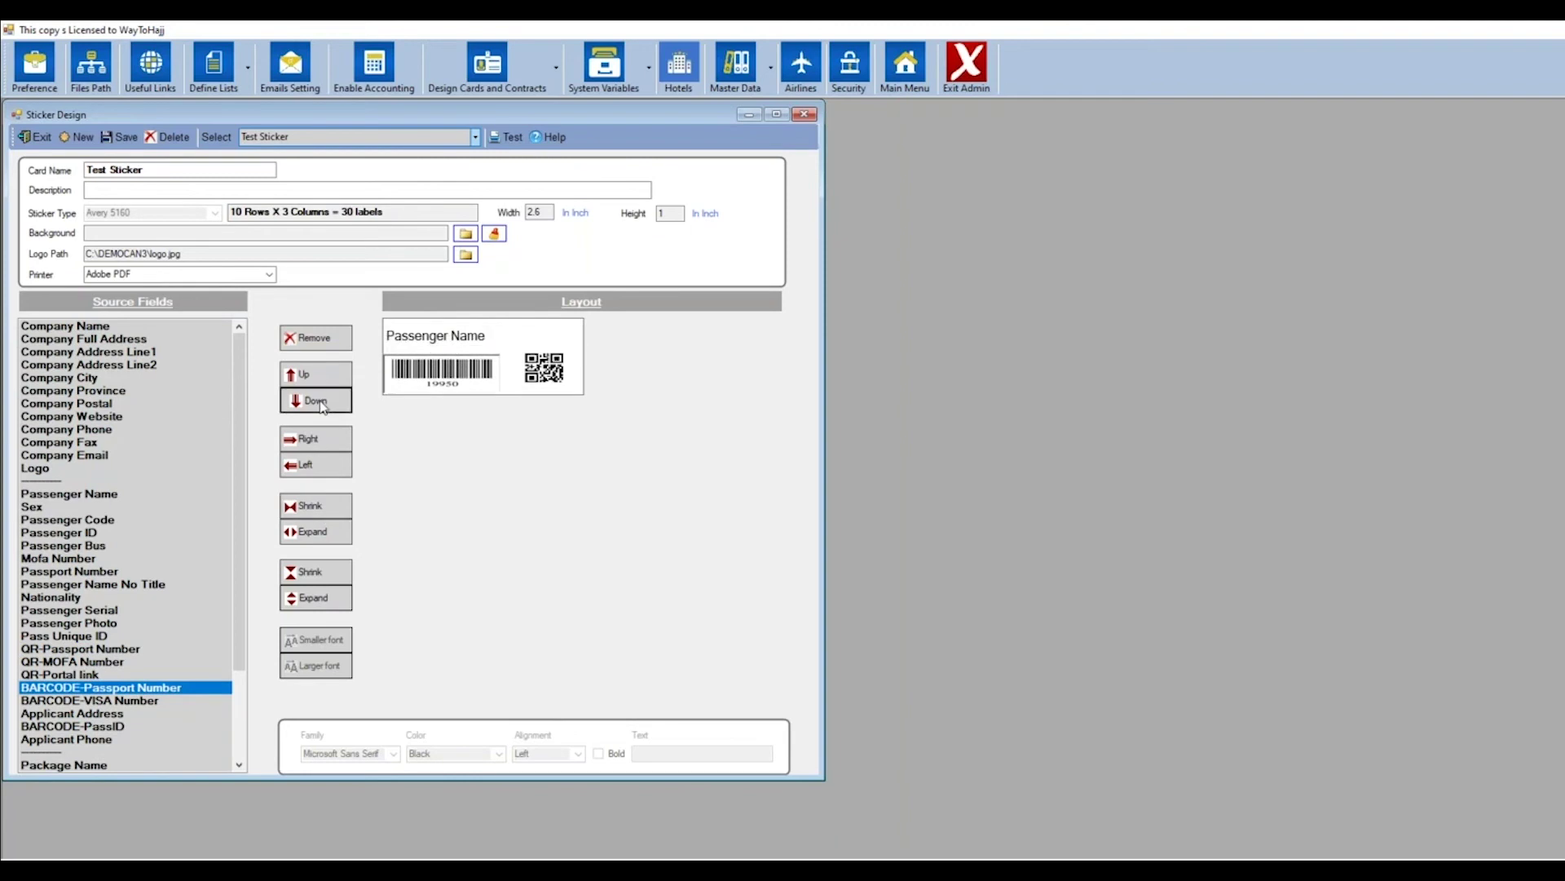
click(325, 380)
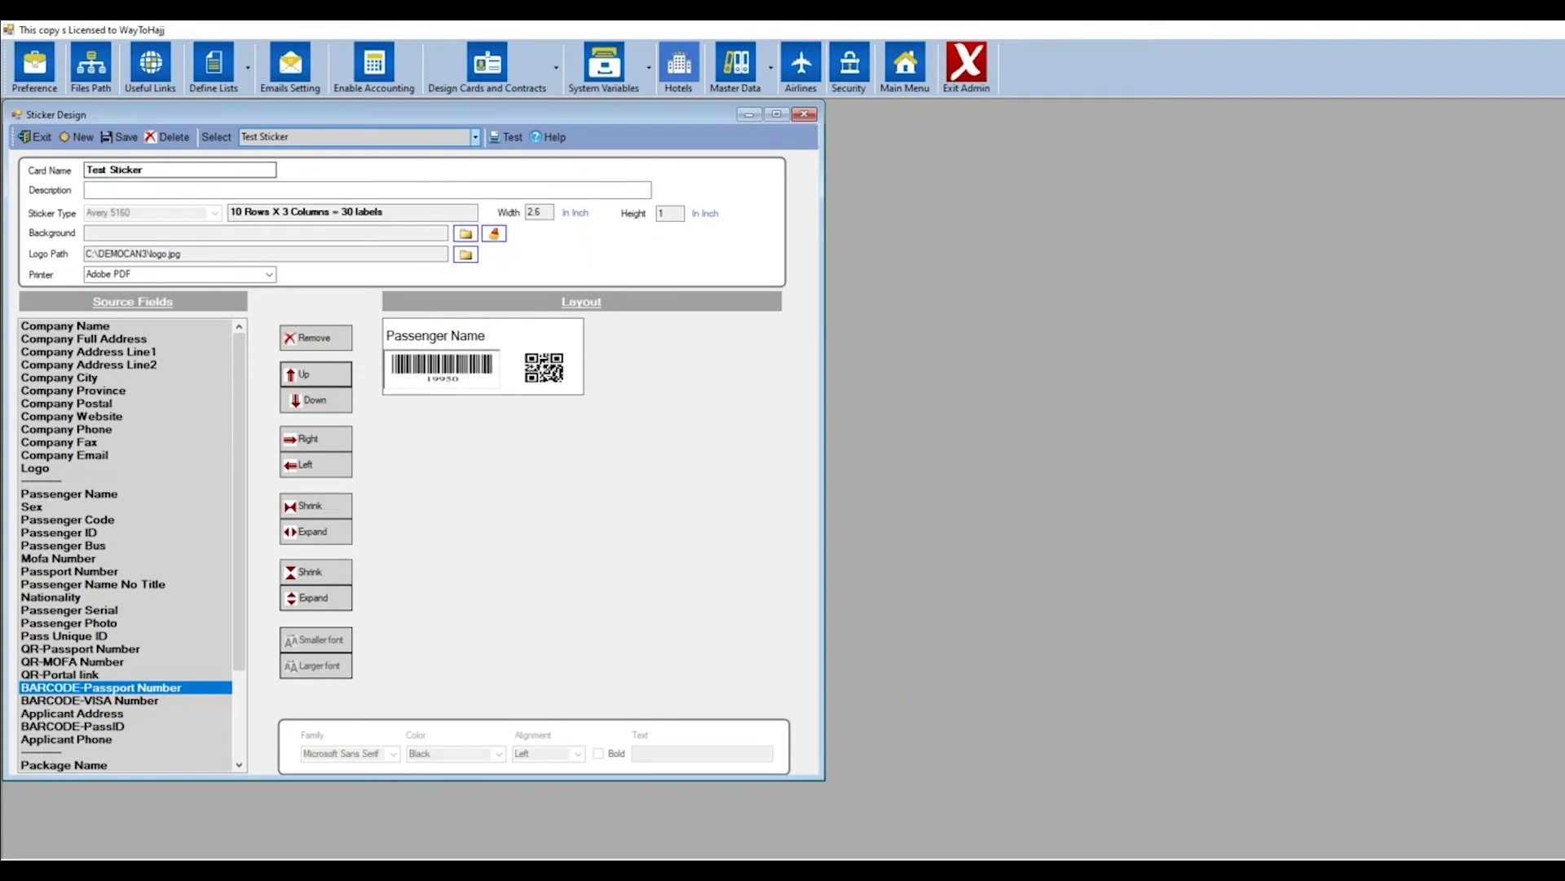
click(122, 139)
click(1047, 494)
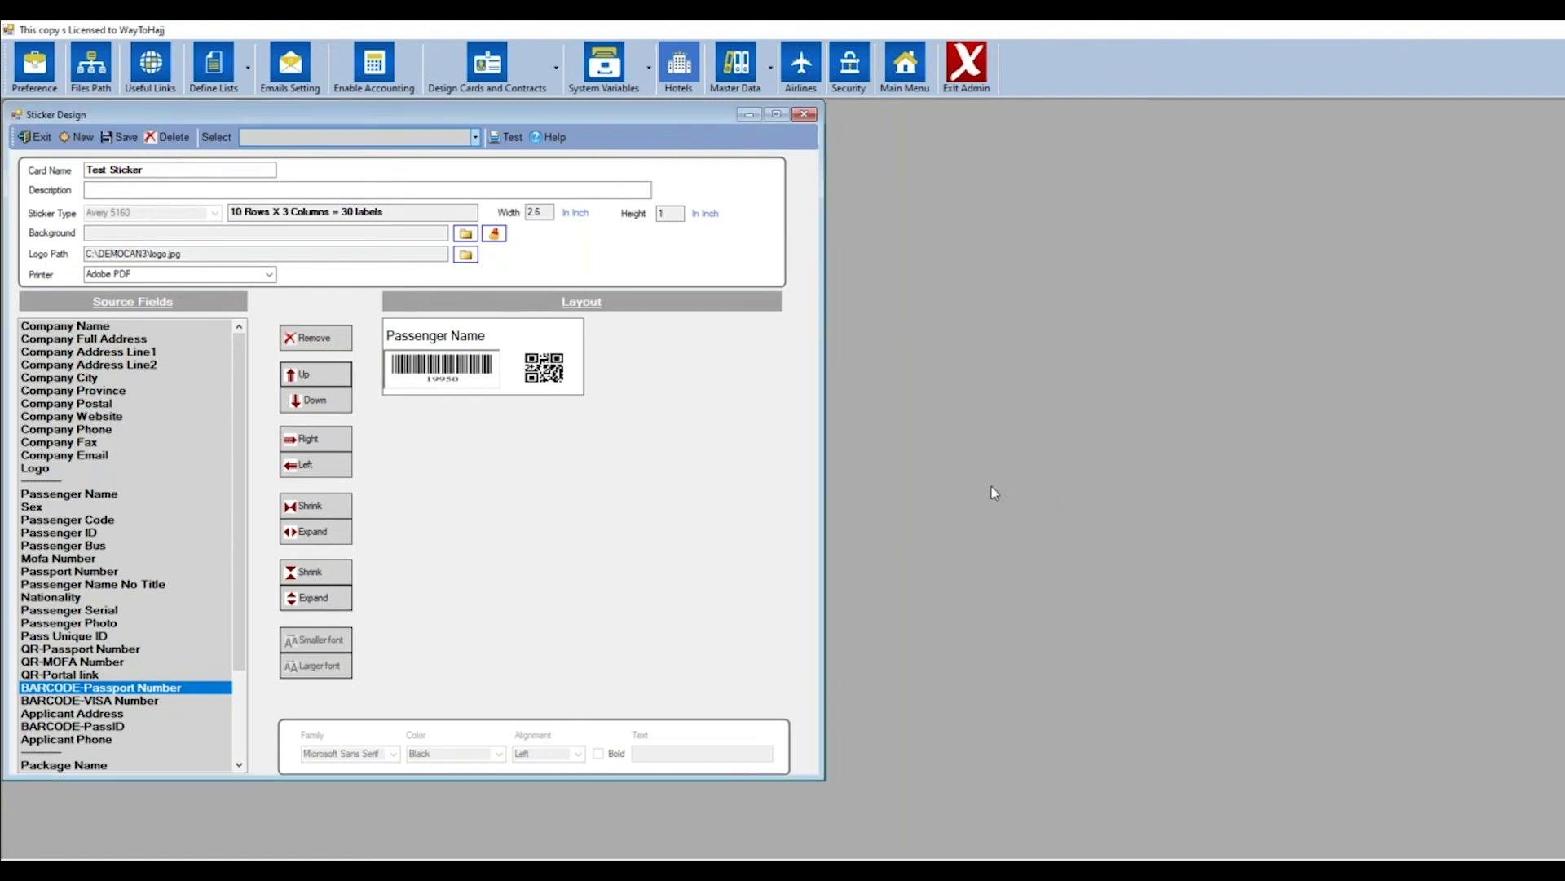
Close Sticker Design and open Print Passengers Stickers from the Hajj Main Menu Printing options
click(46, 141)
mouse_move(864, 866)
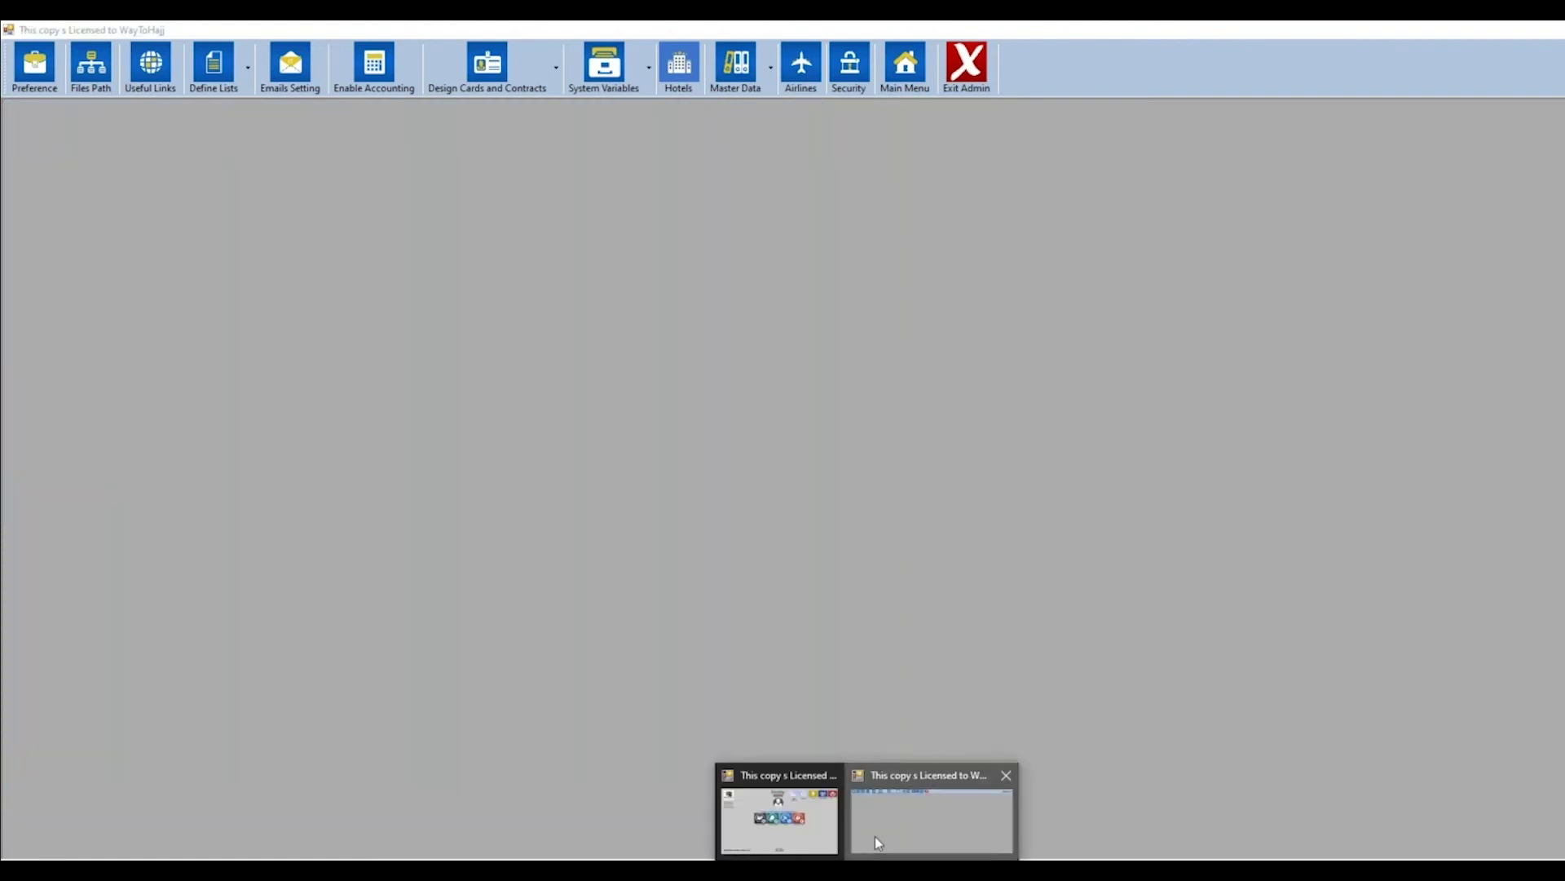
click(791, 819)
click(856, 390)
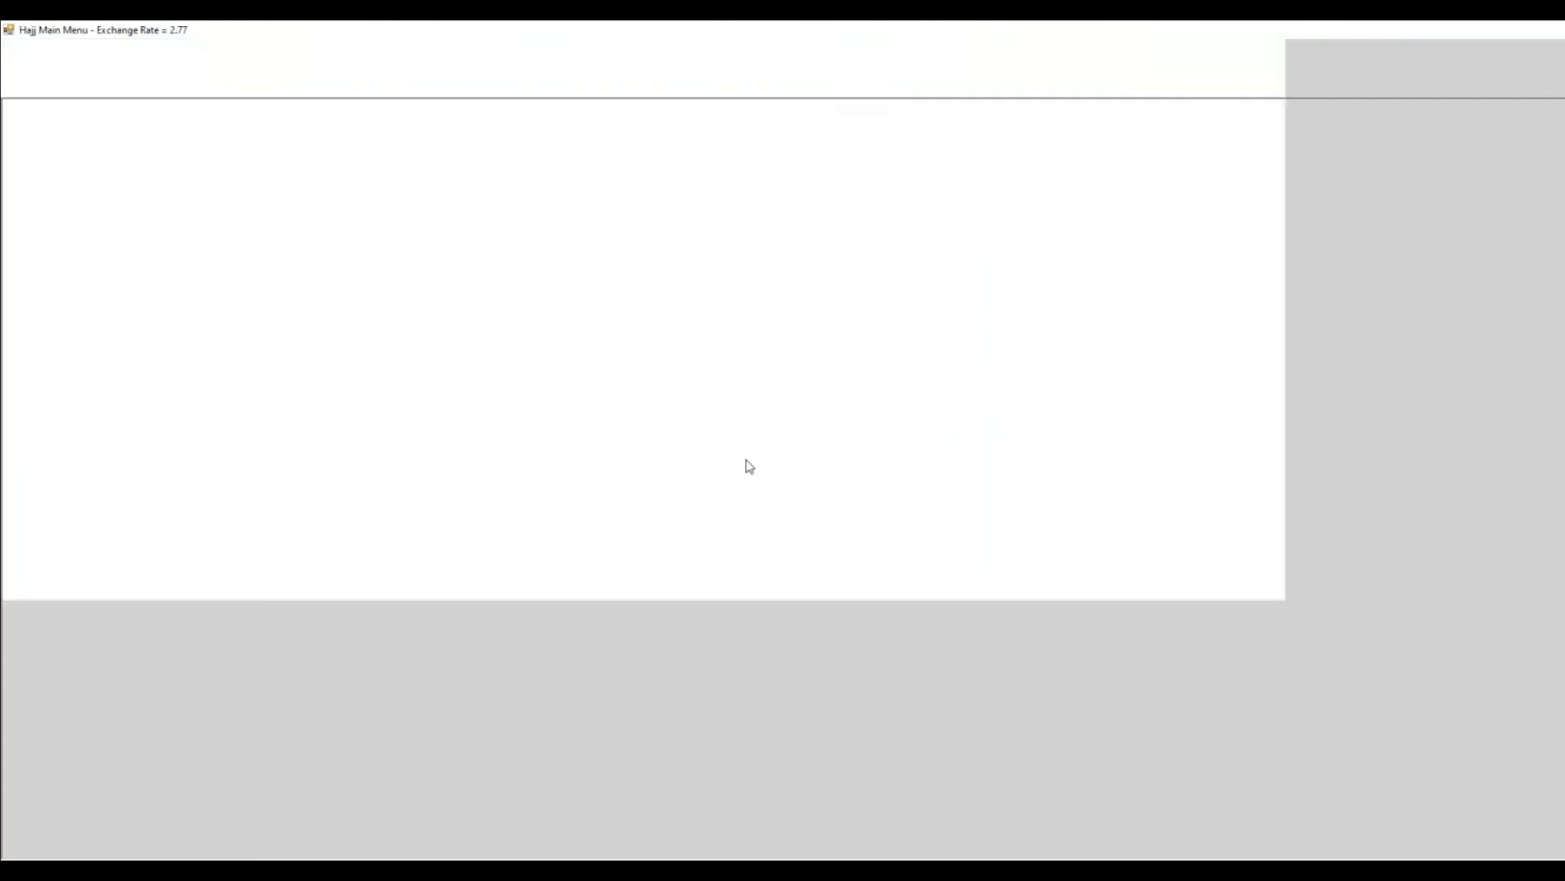
click(587, 88)
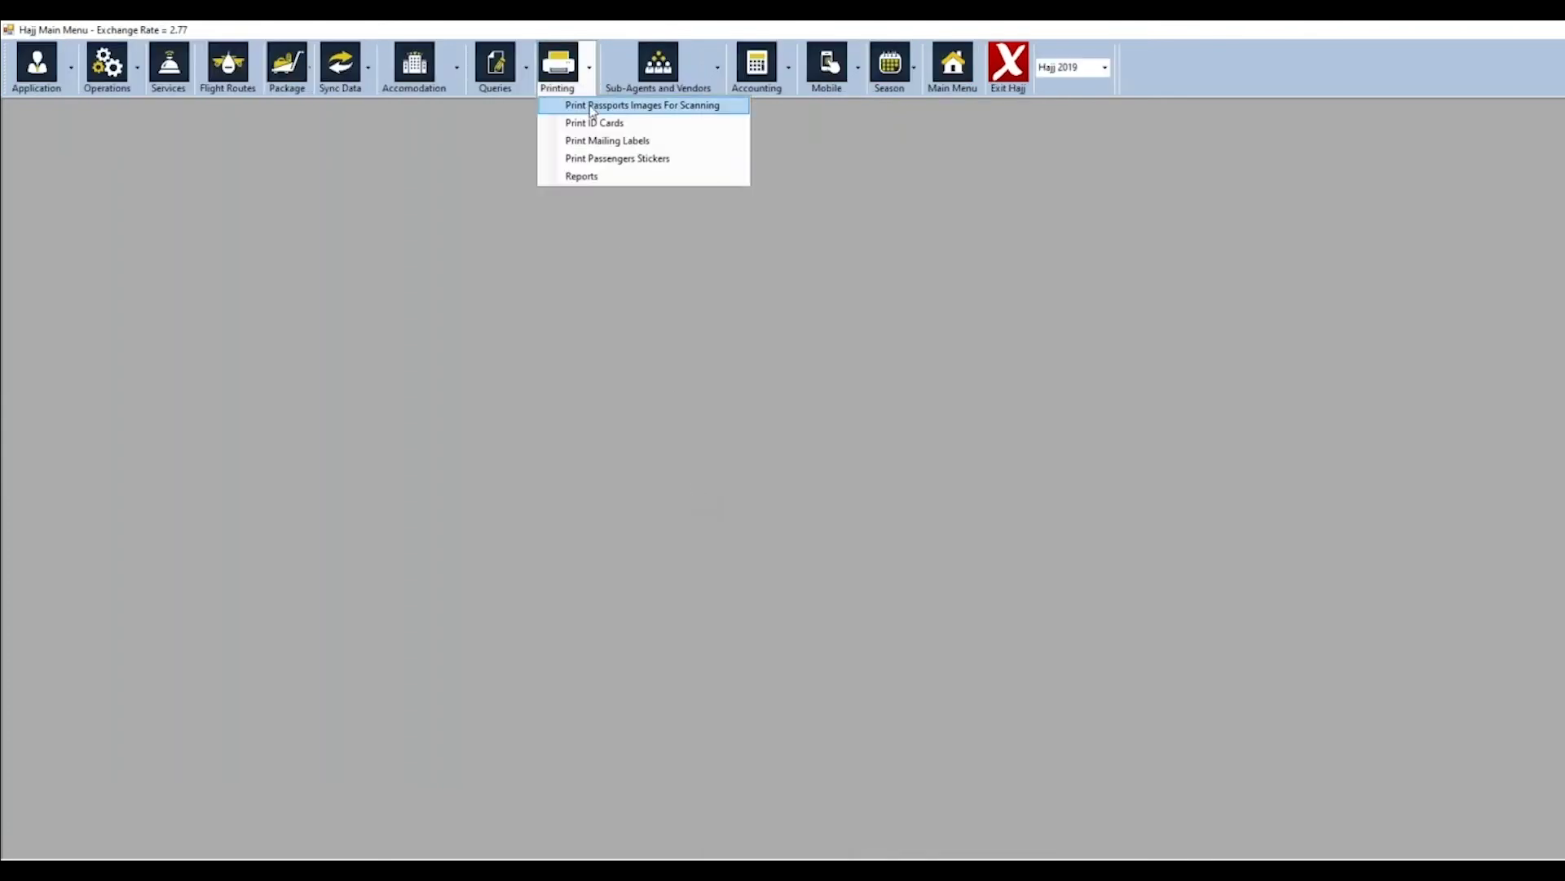
click(604, 160)
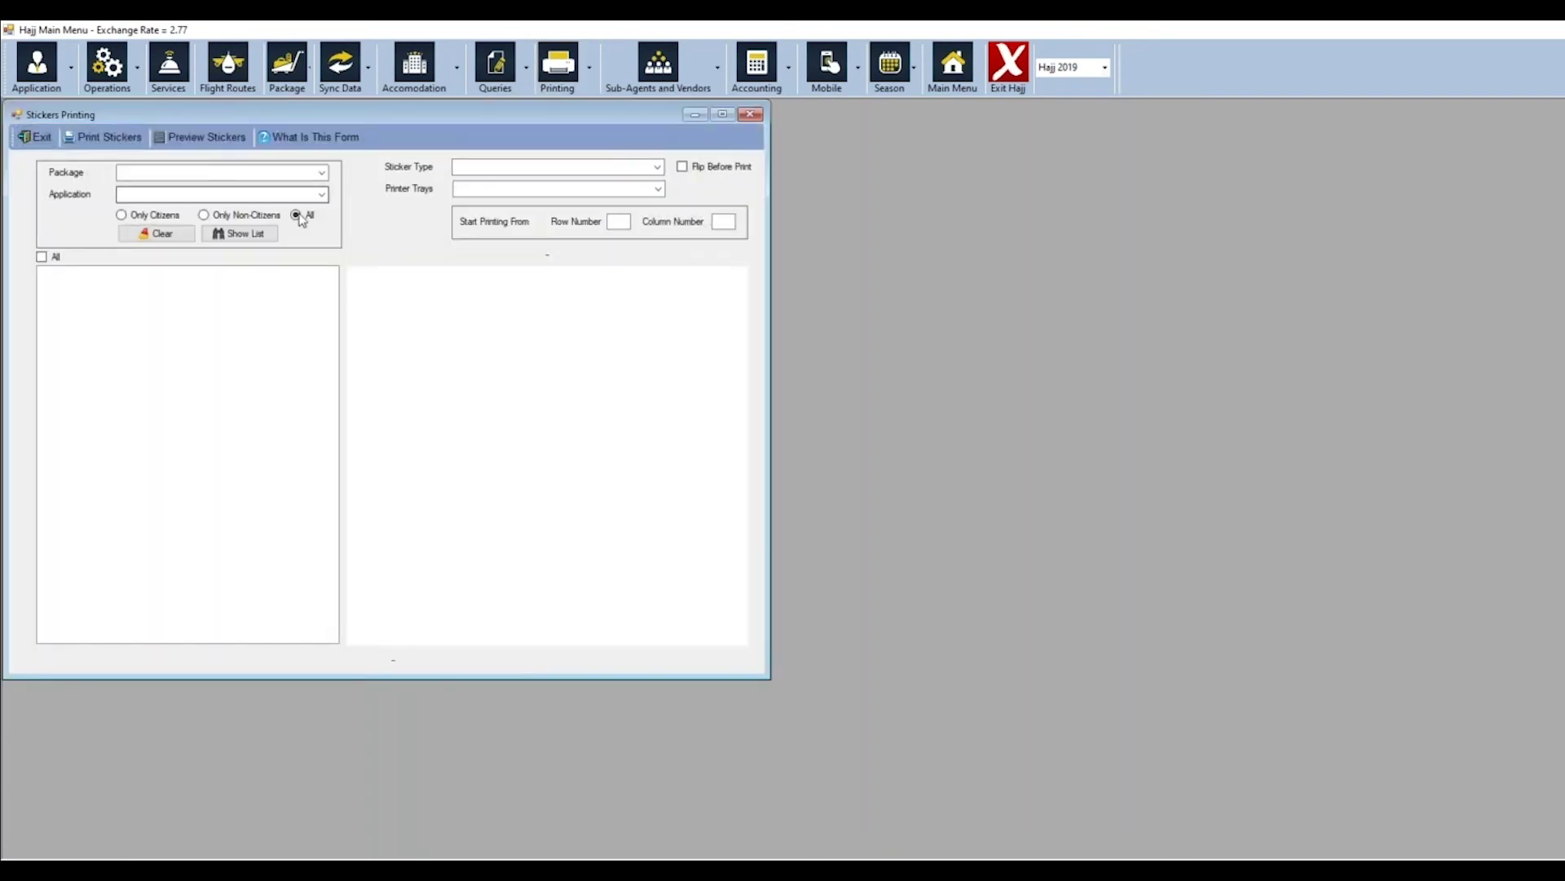
List Deluxe Program passengers and preview Test Sticker with printer tray set to Automatically Select
click(322, 173)
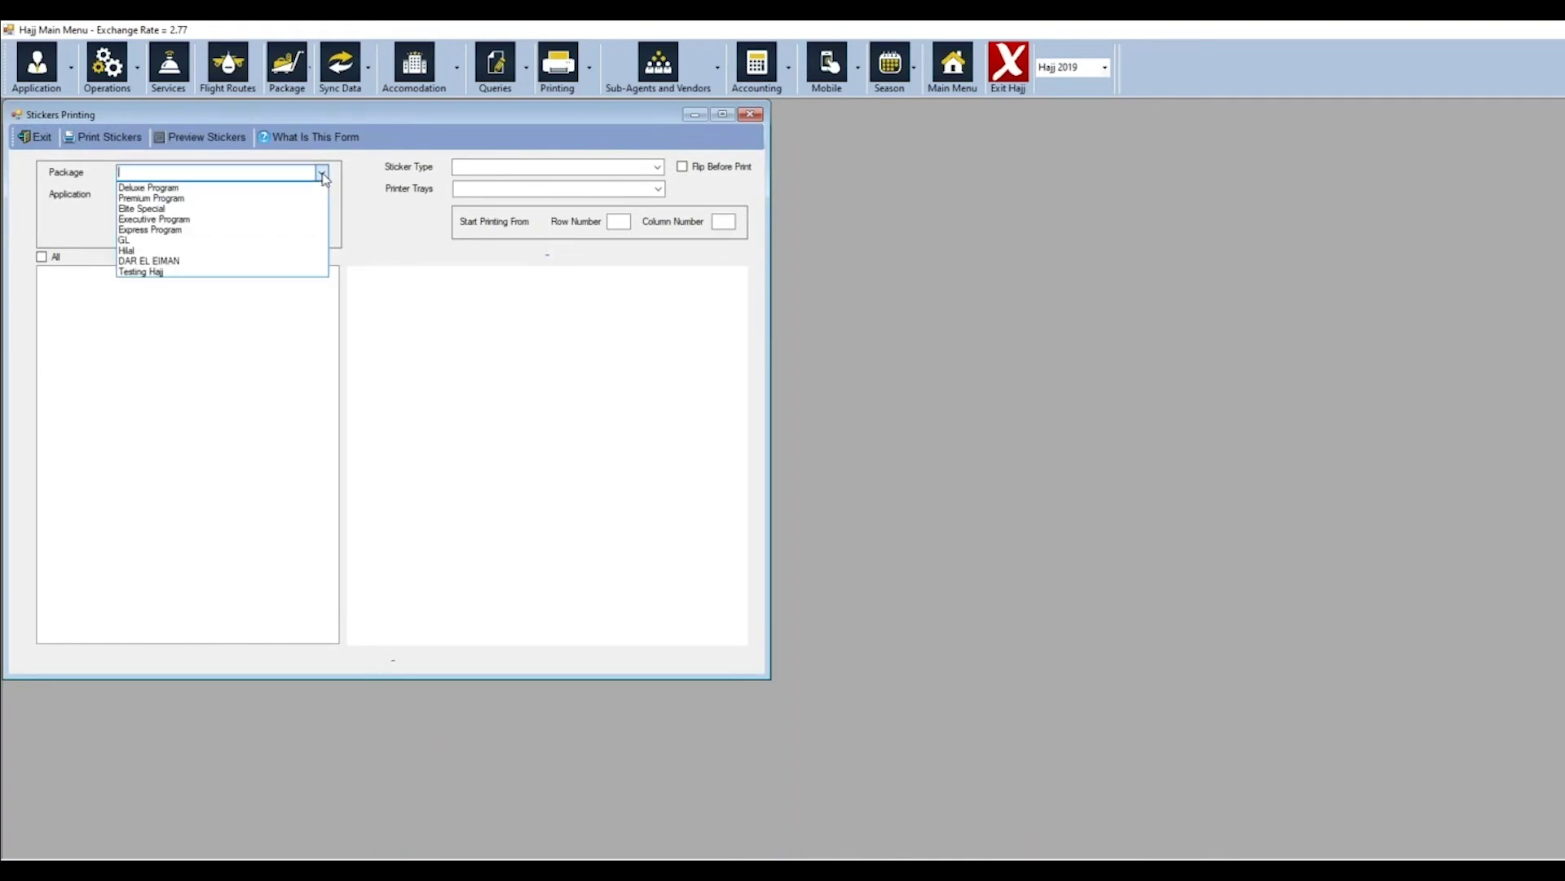
click(237, 188)
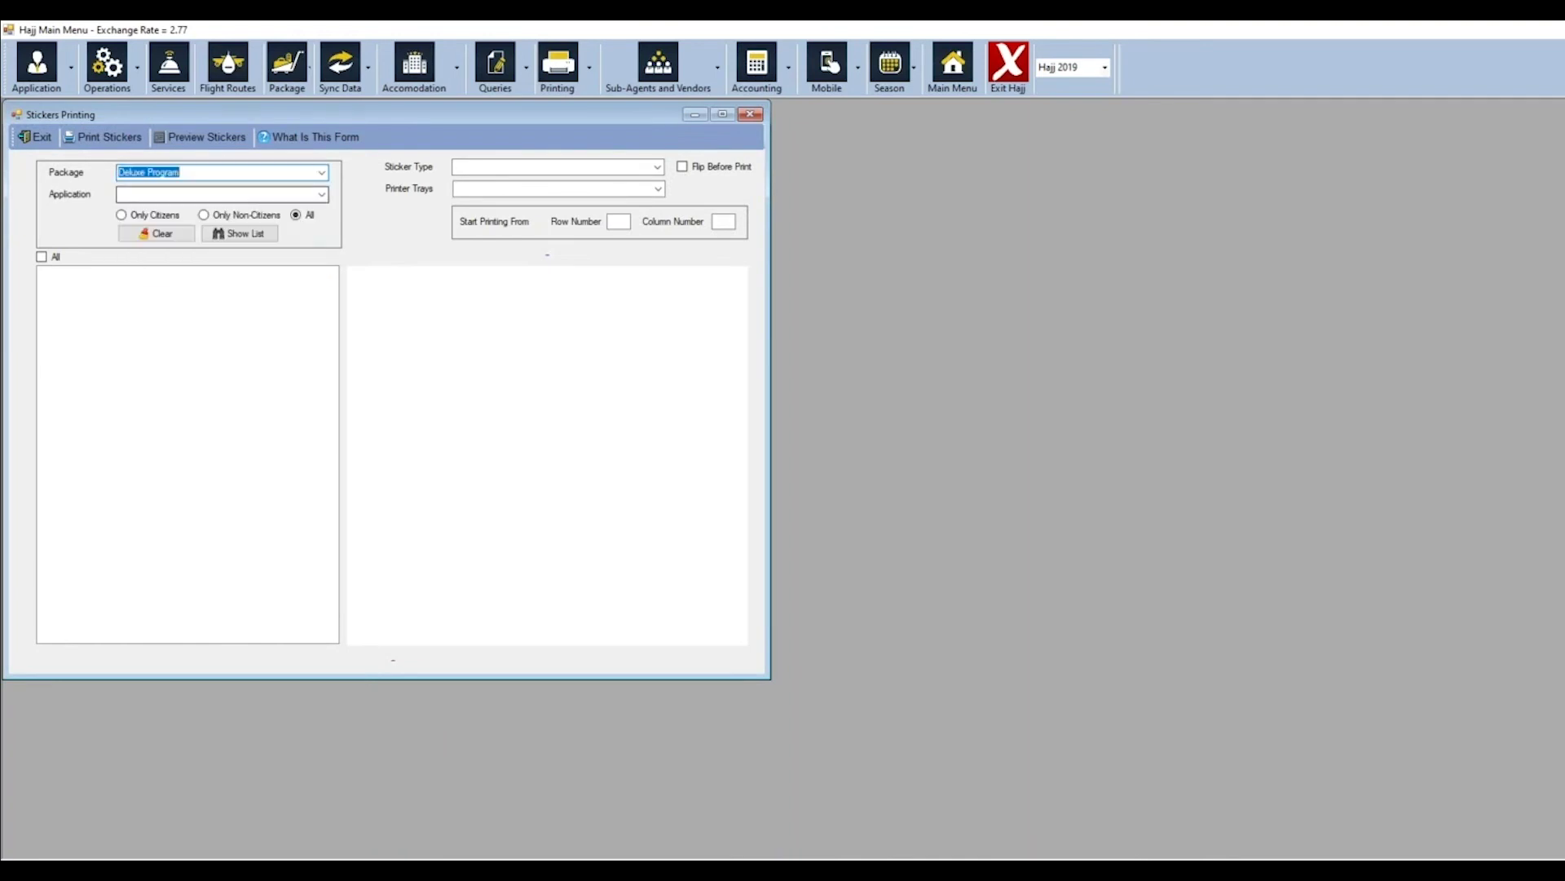
click(228, 235)
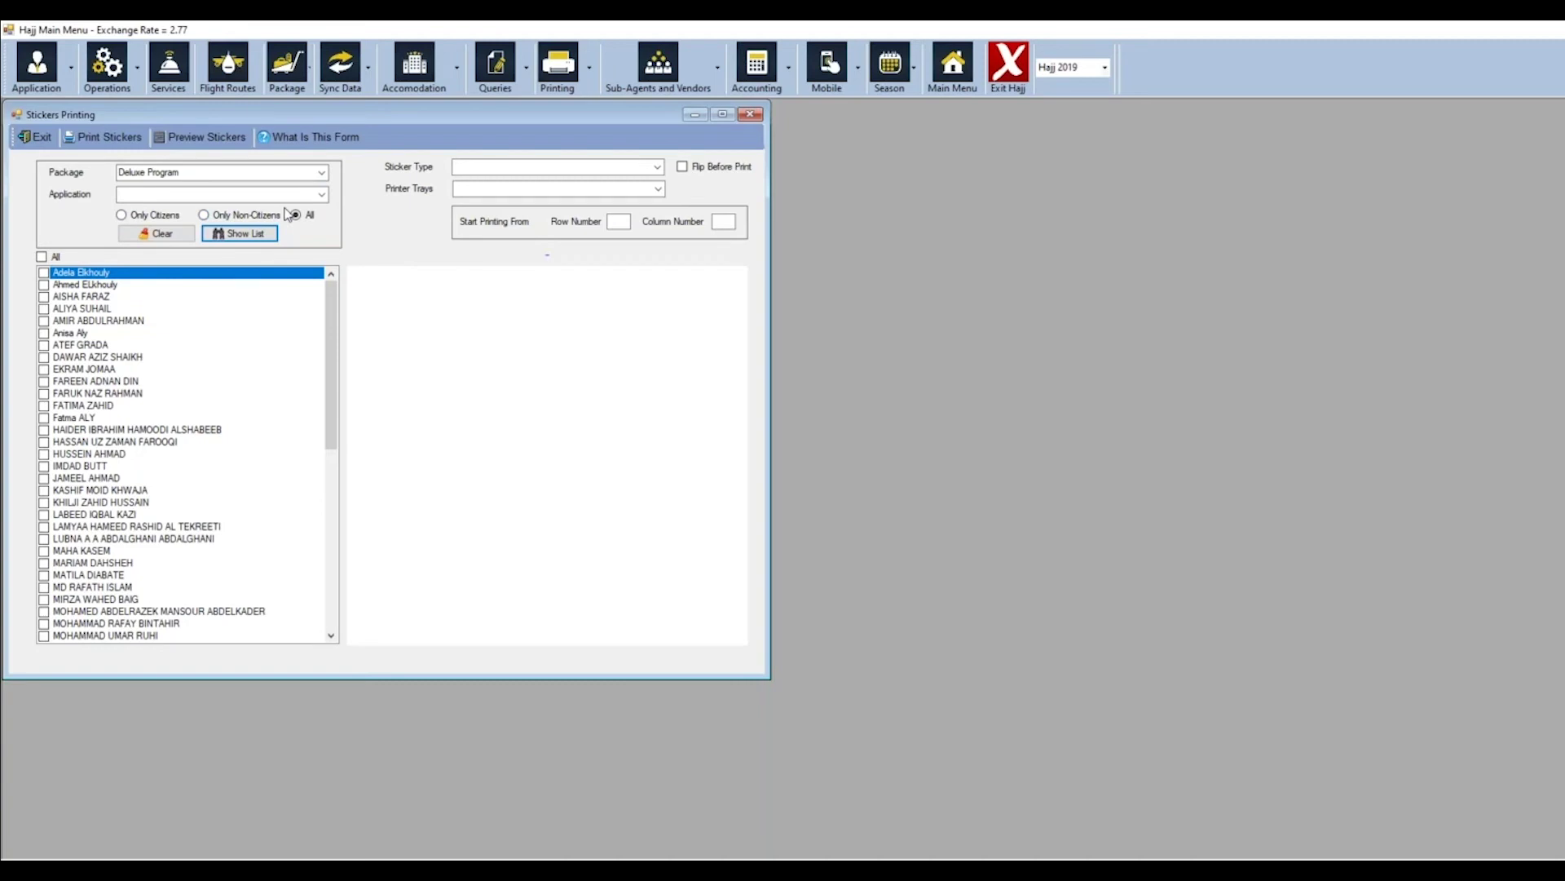
click(657, 168)
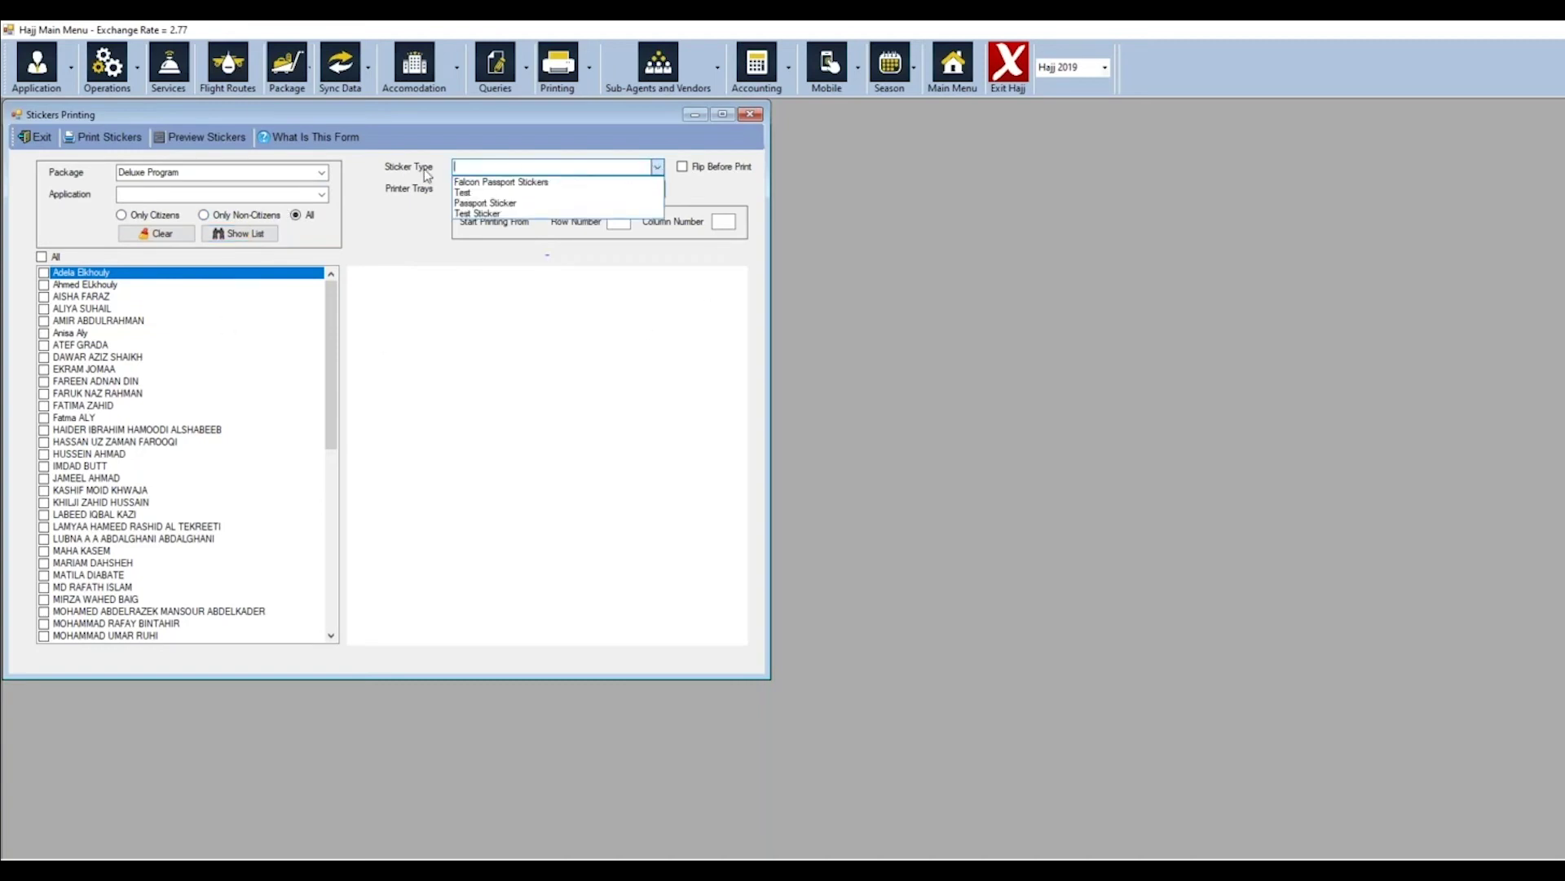
click(489, 214)
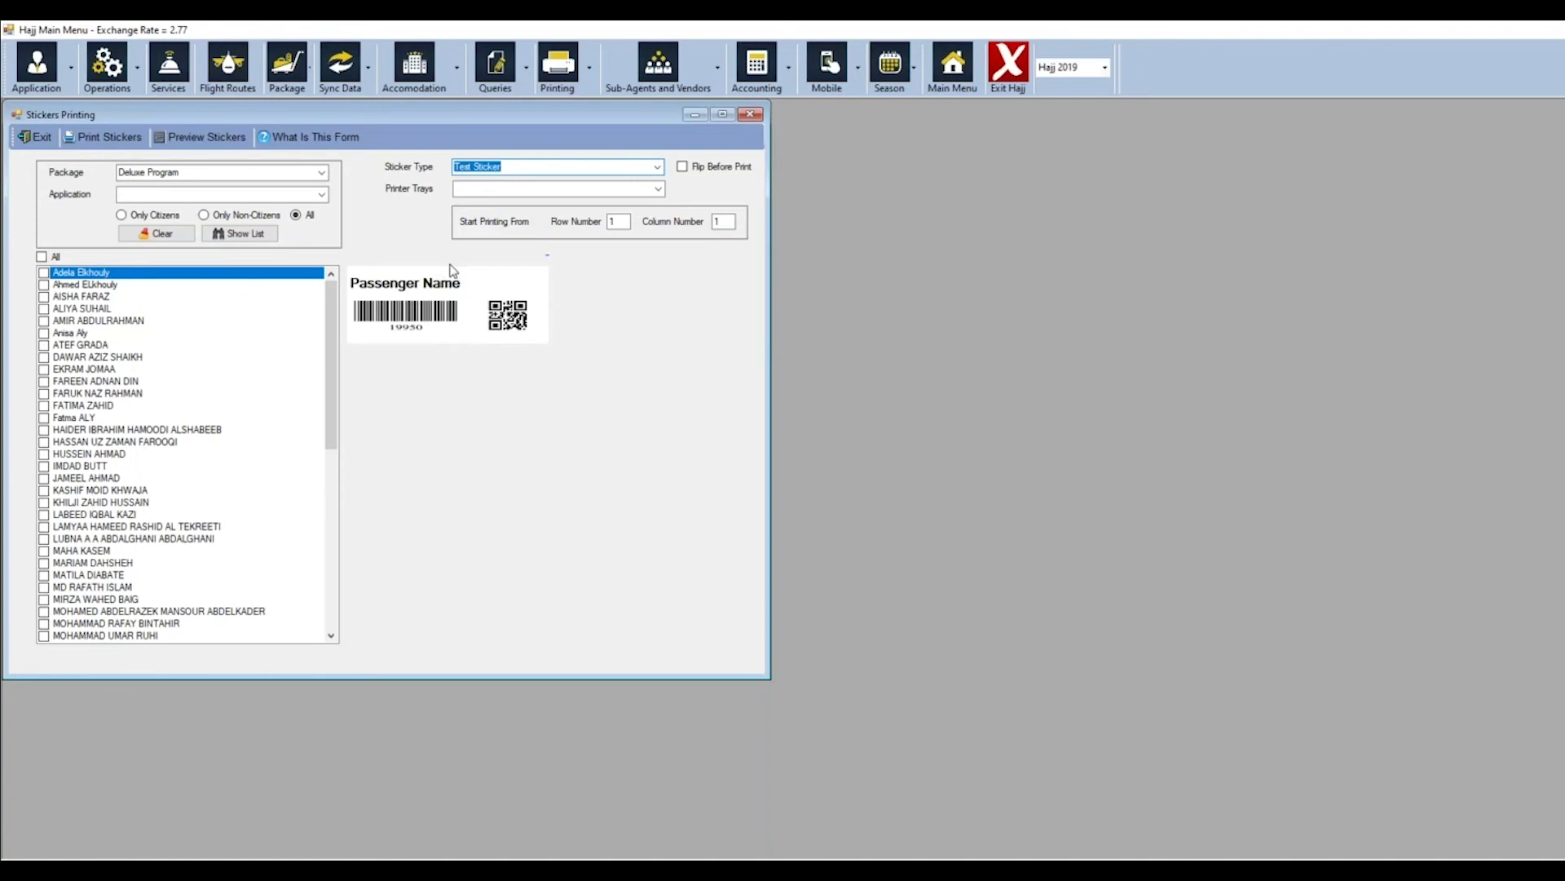
click(658, 189)
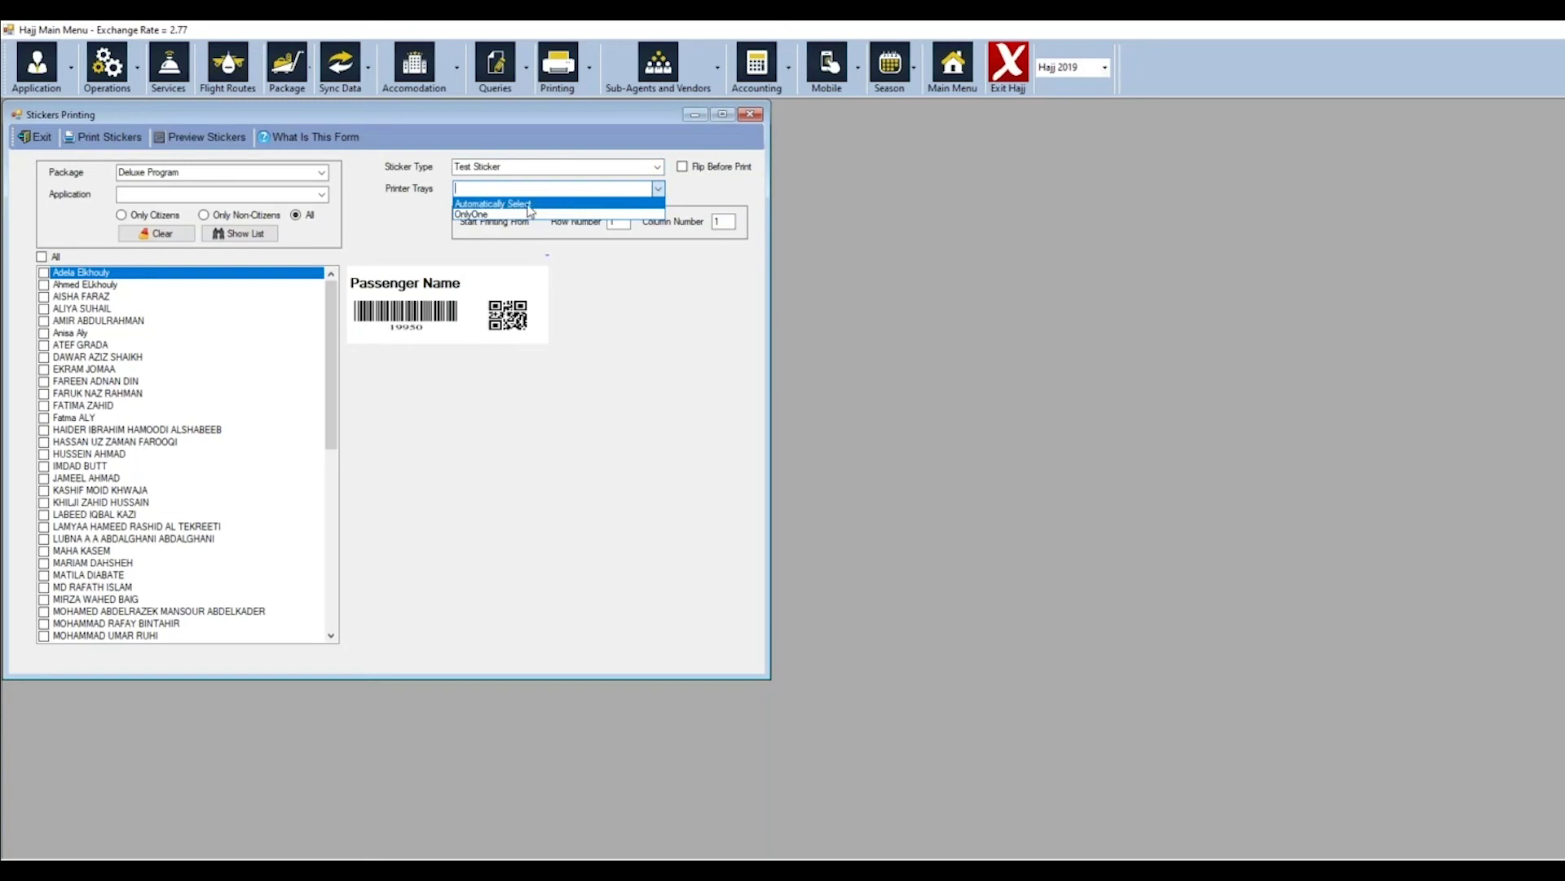
click(530, 205)
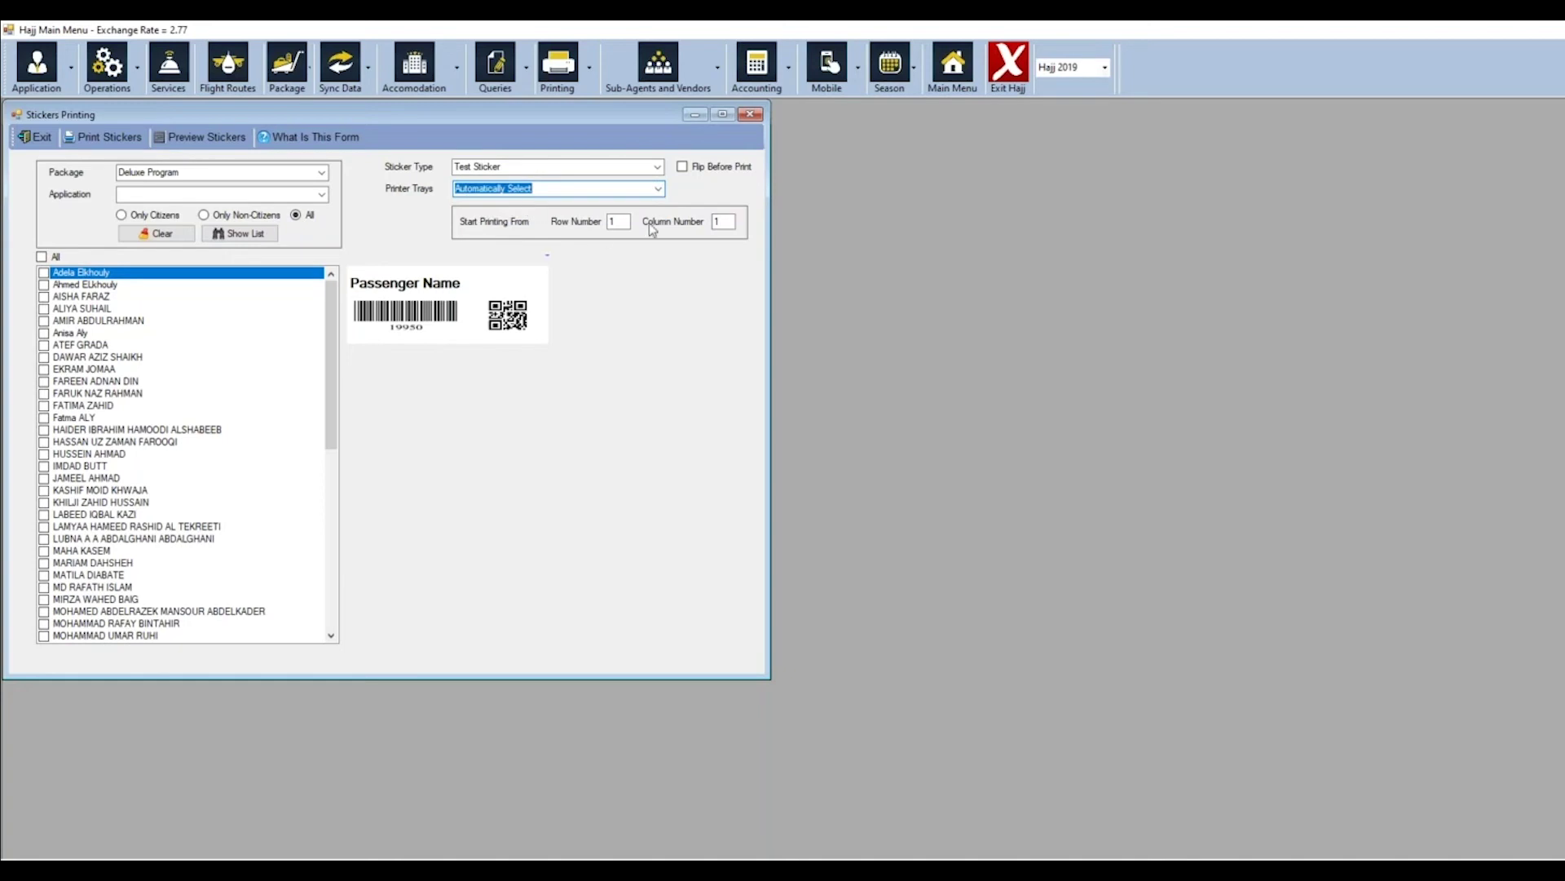
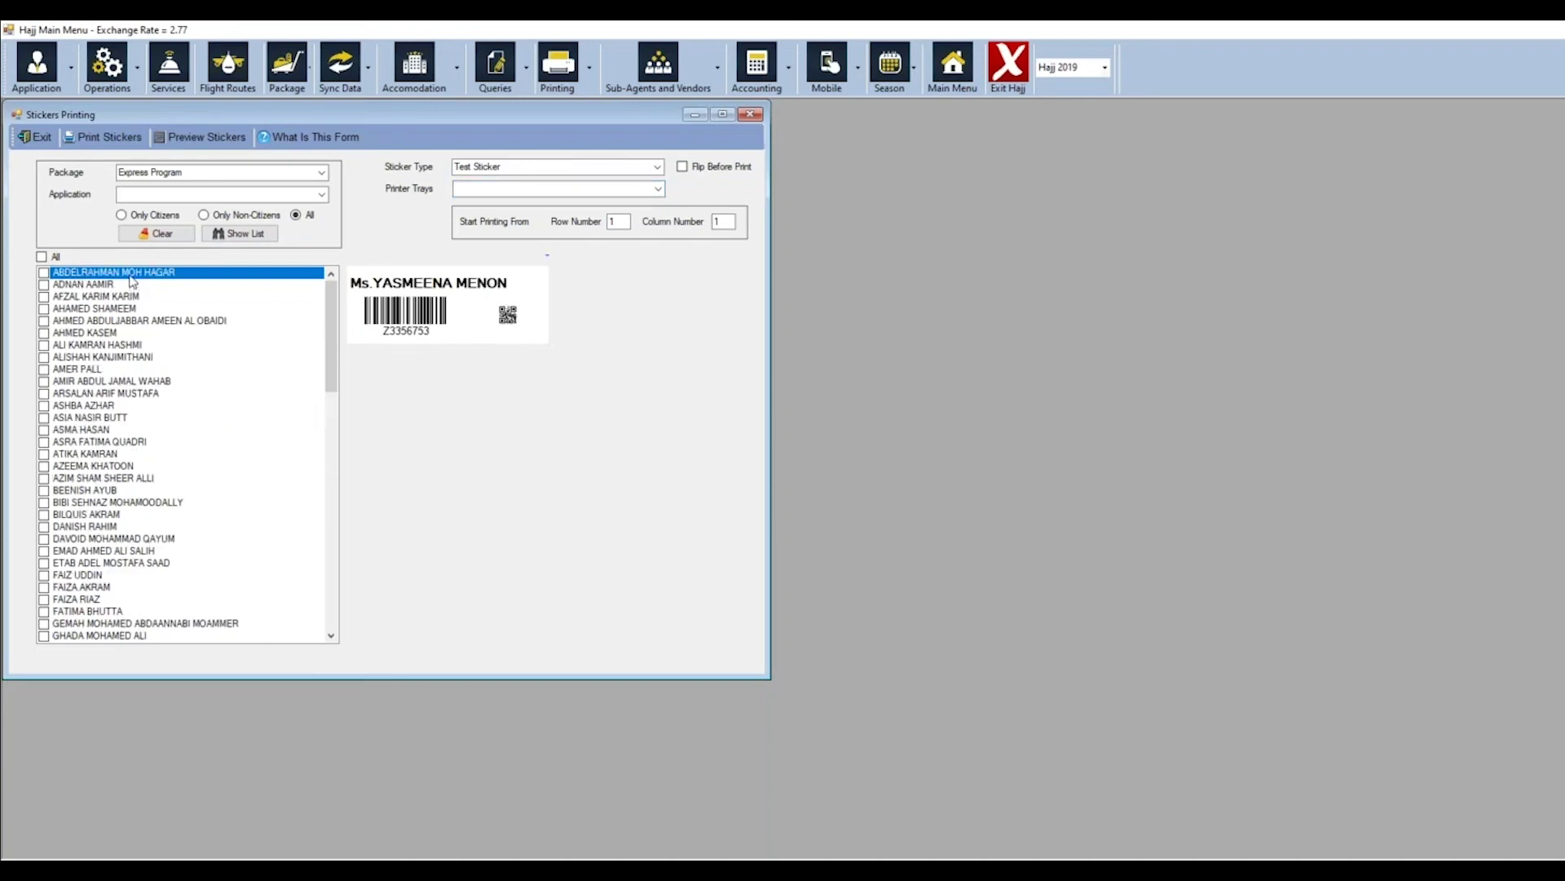
Tick all Express Program passengers, preview their sticker sheets enlarged, then close the preview
click(117, 284)
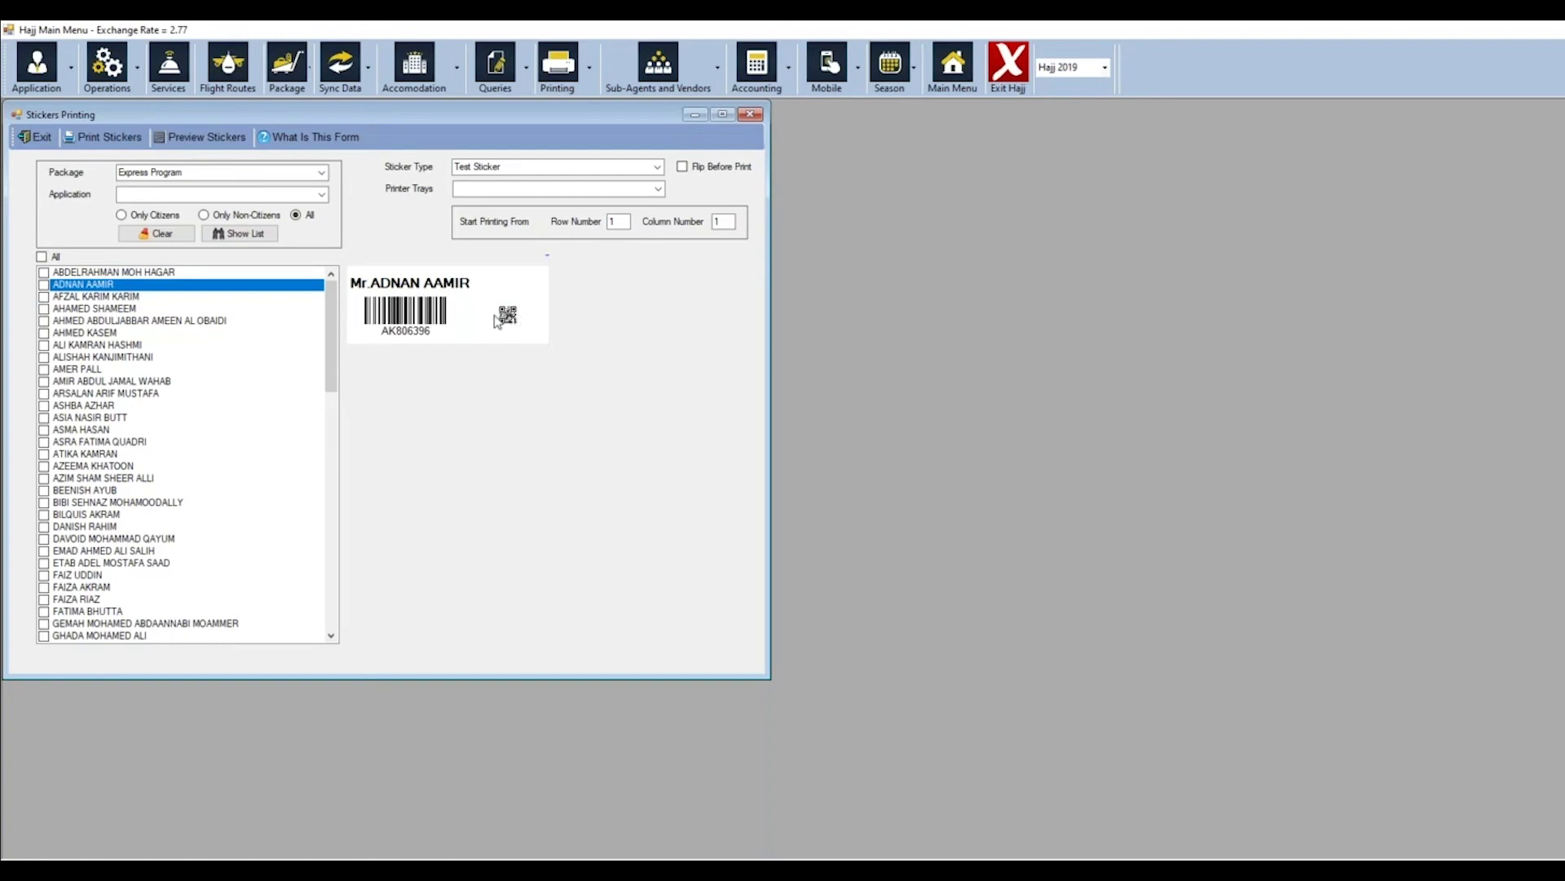
click(114, 297)
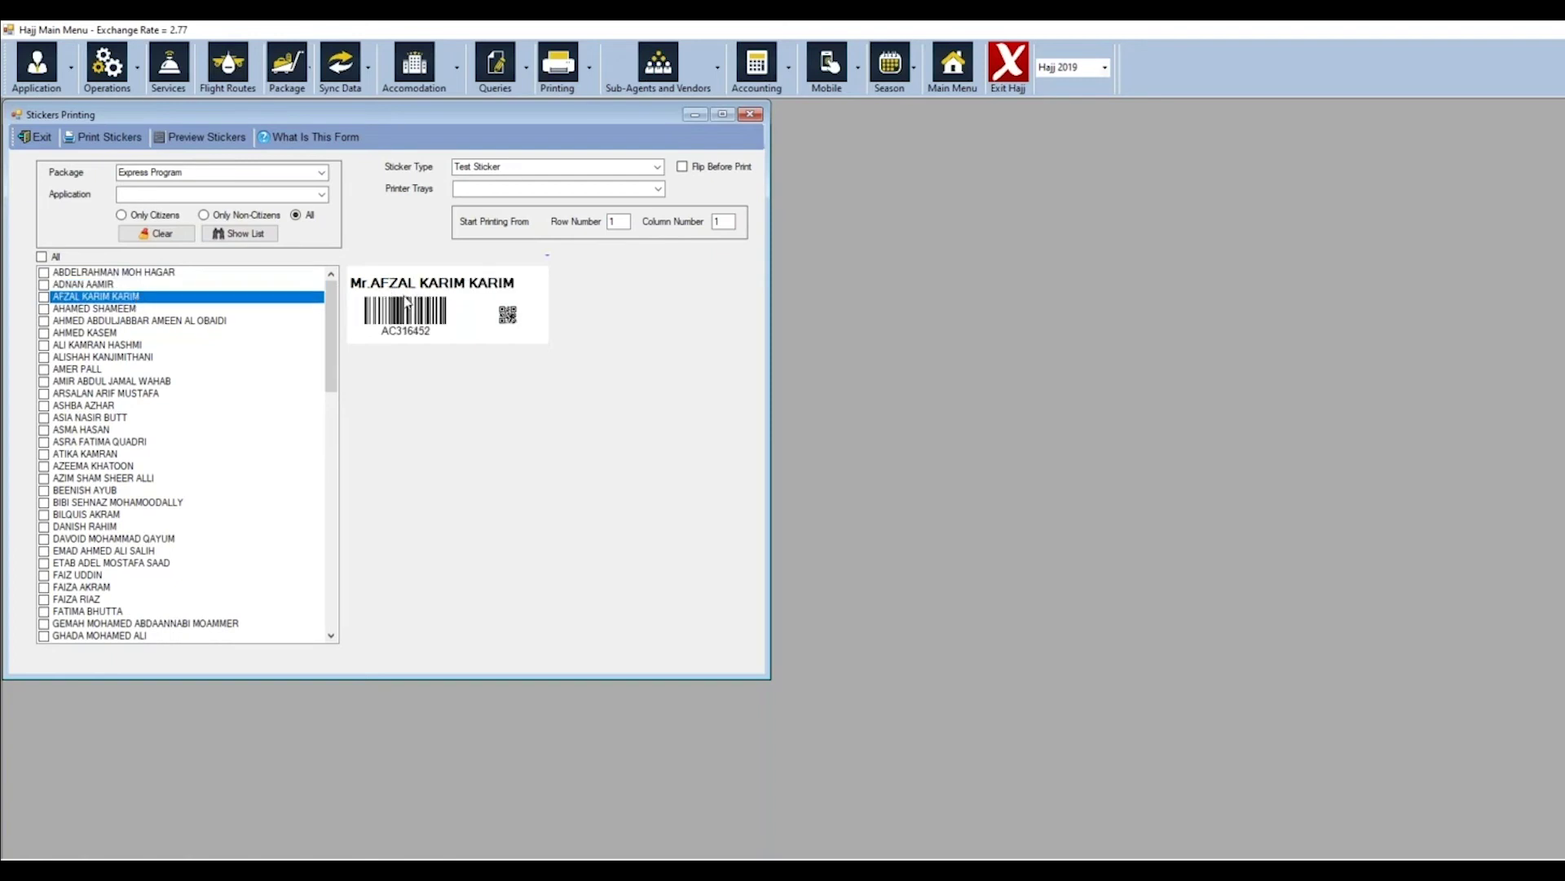
click(41, 257)
click(179, 139)
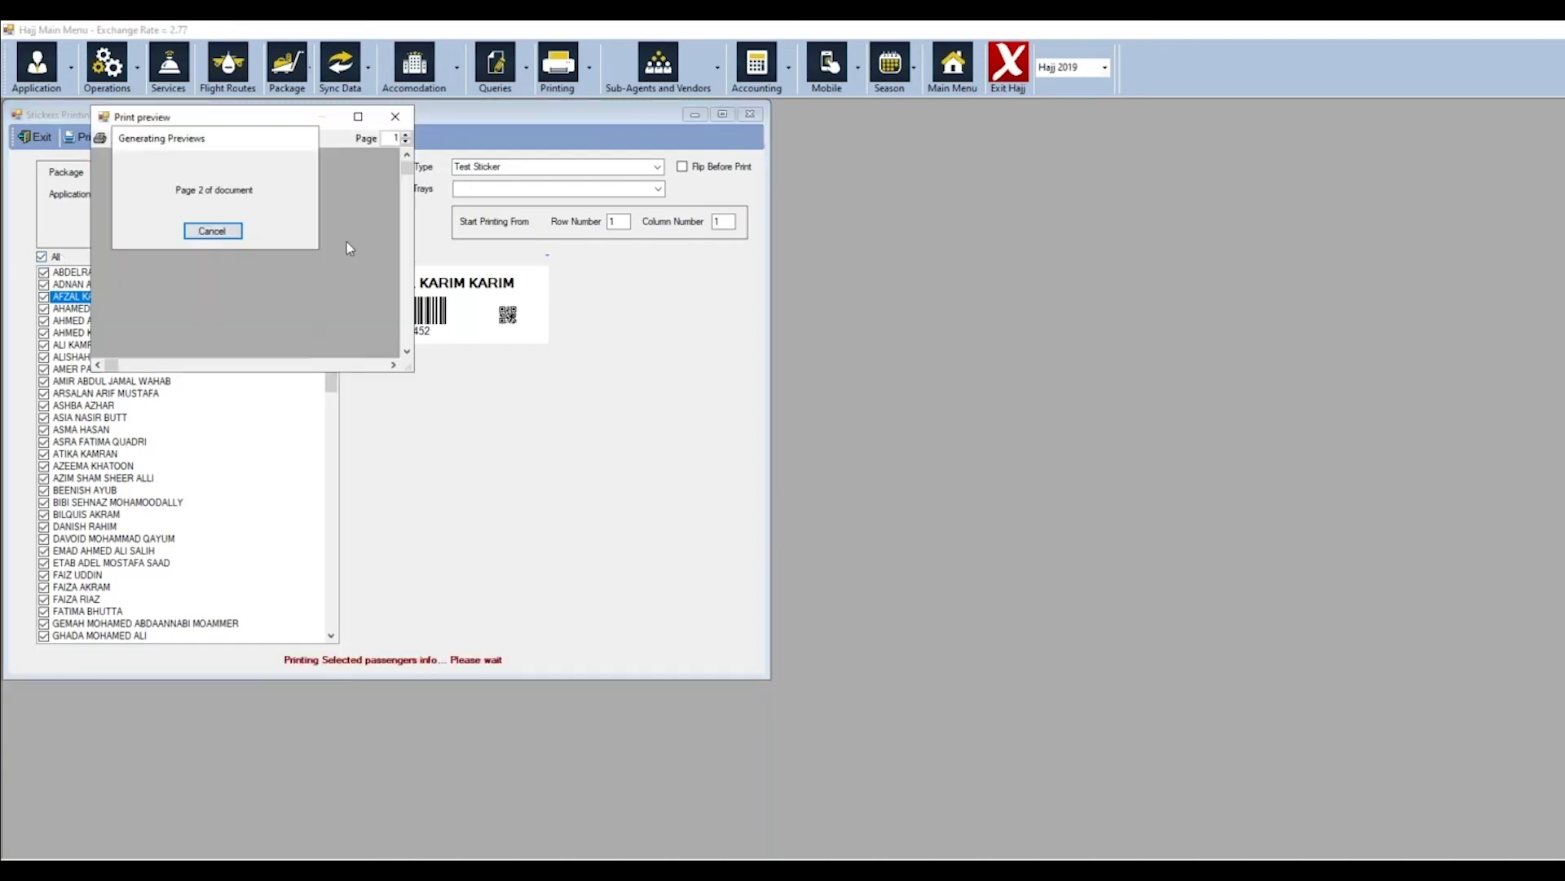
drag(414, 371, 936, 766)
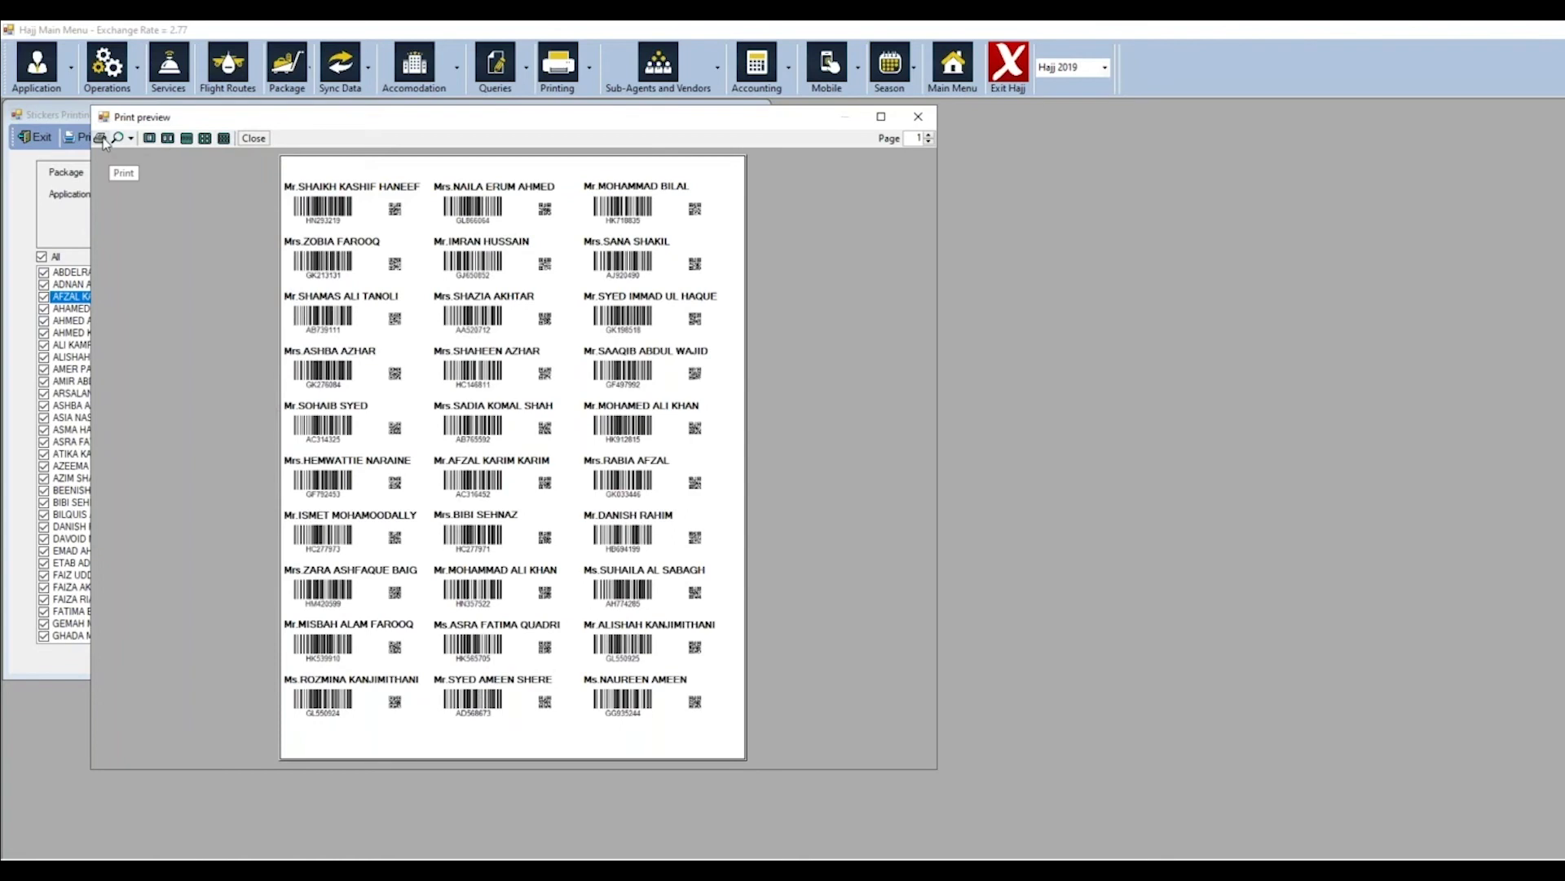
click(255, 138)
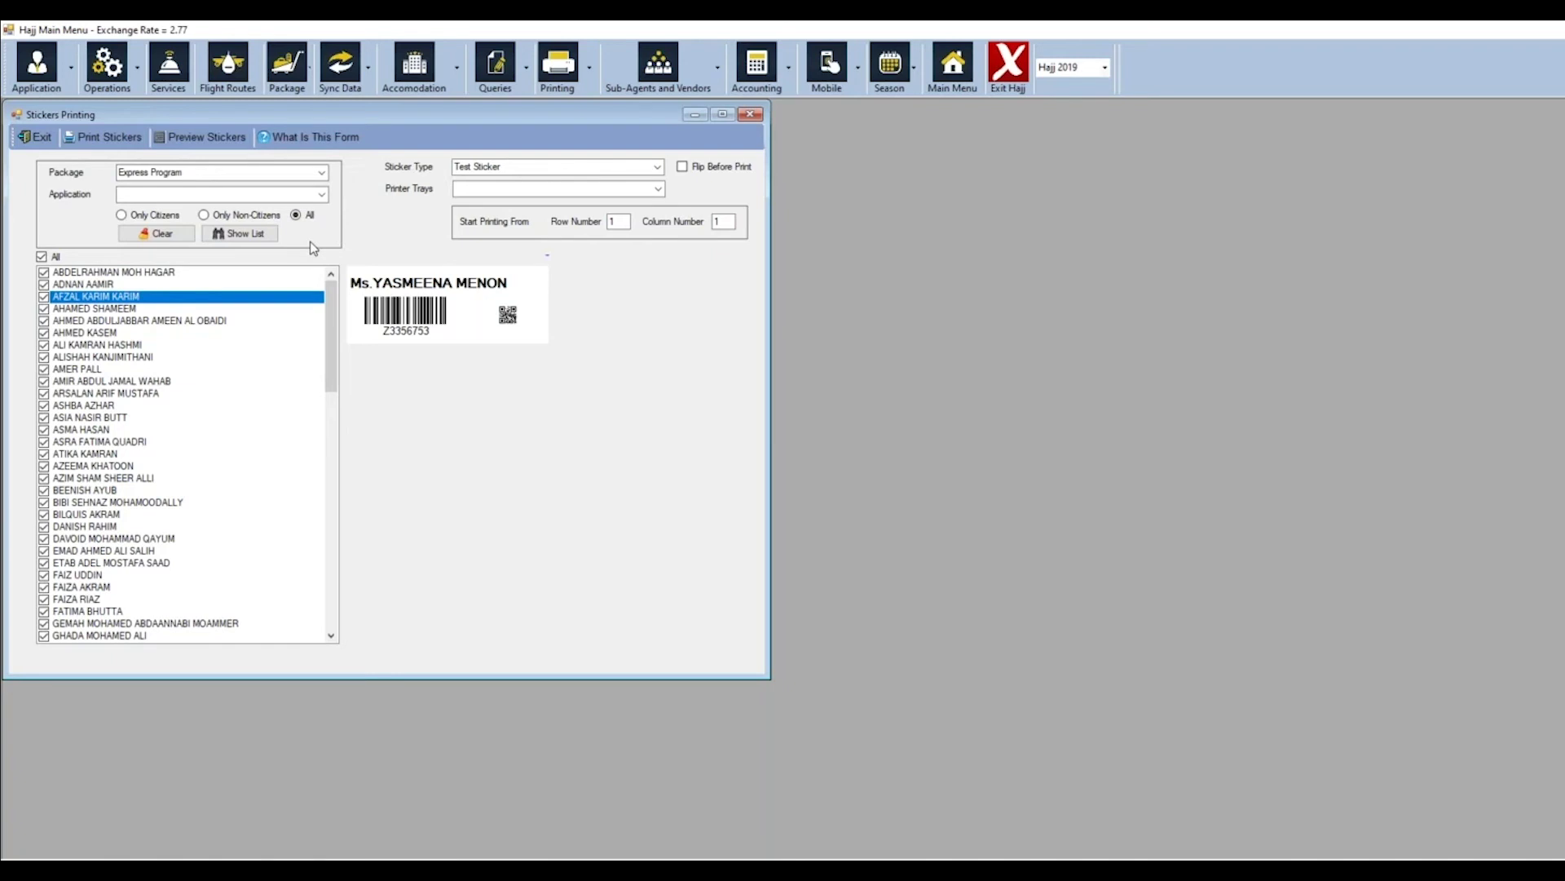
Exit the Hajj menu and choose Design Service Contract from Design Cards and Contracts
click(1007, 70)
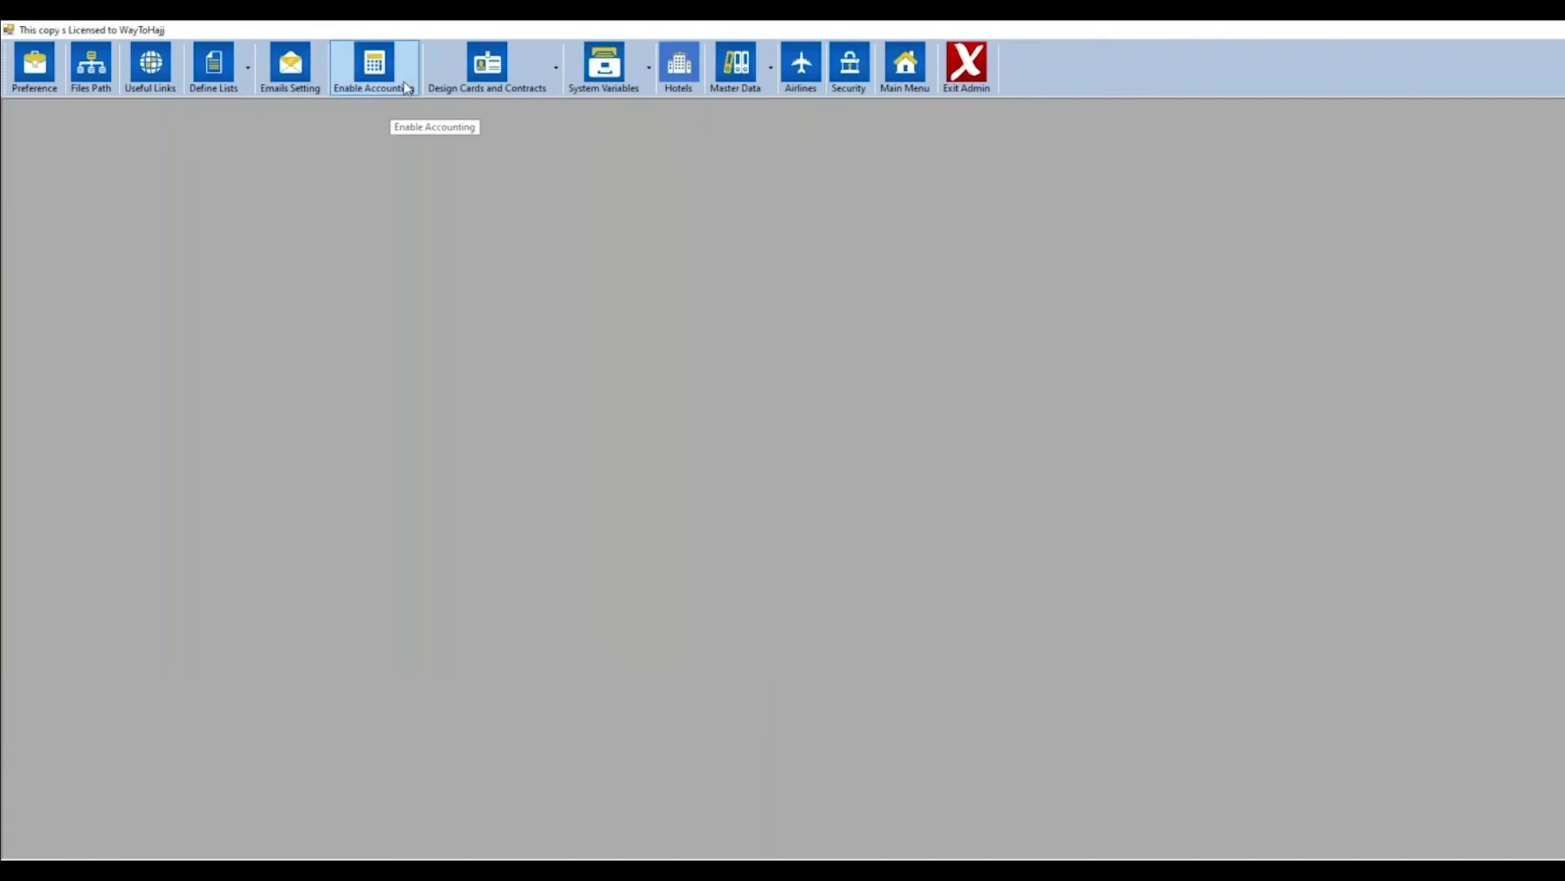
click(555, 80)
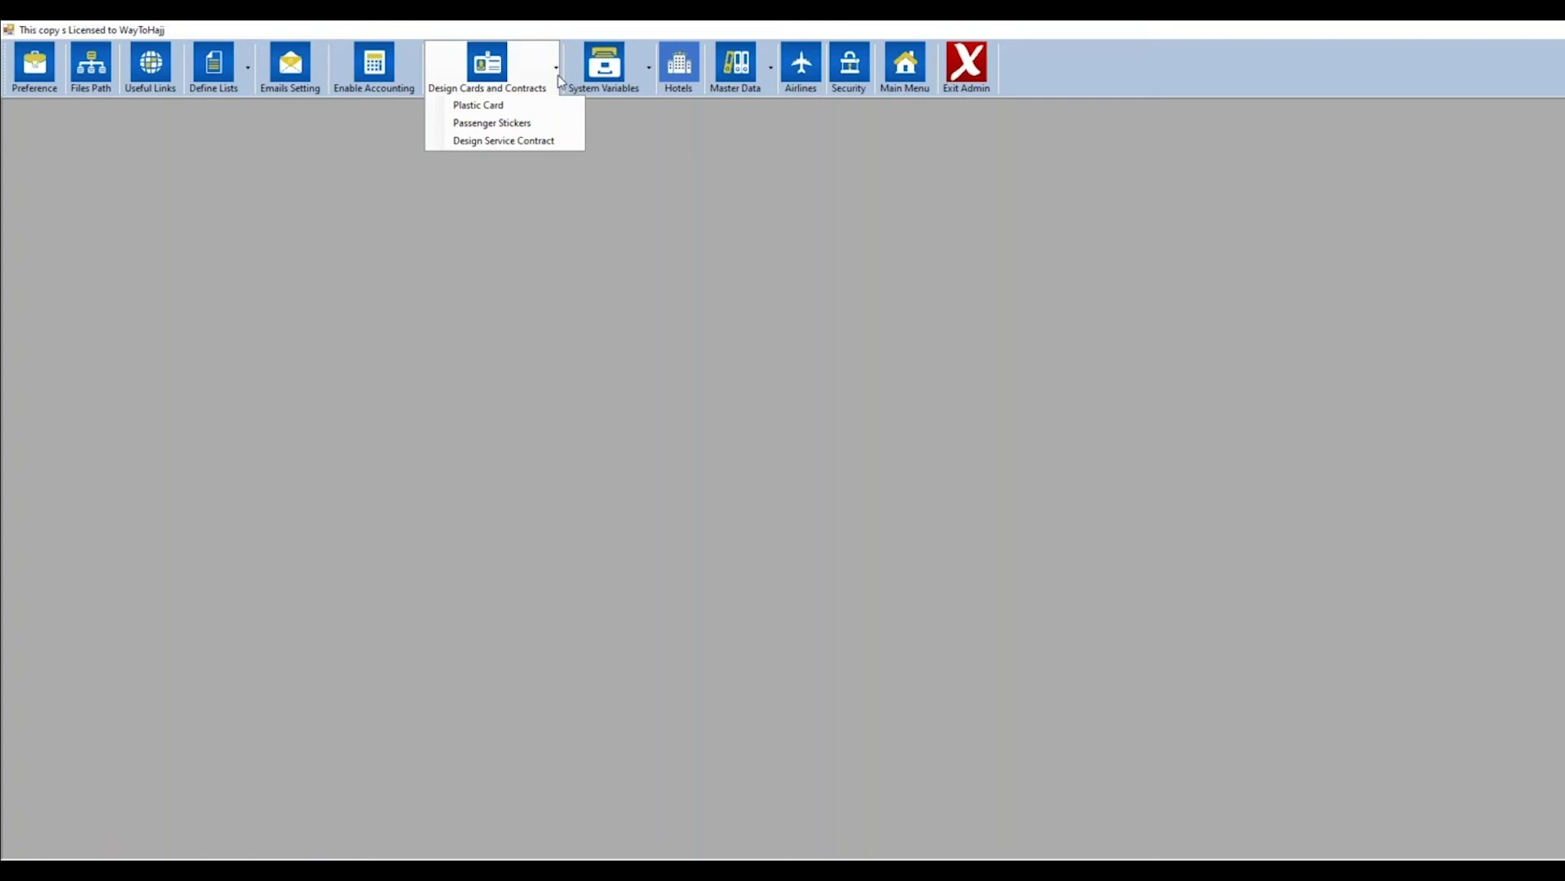
click(530, 143)
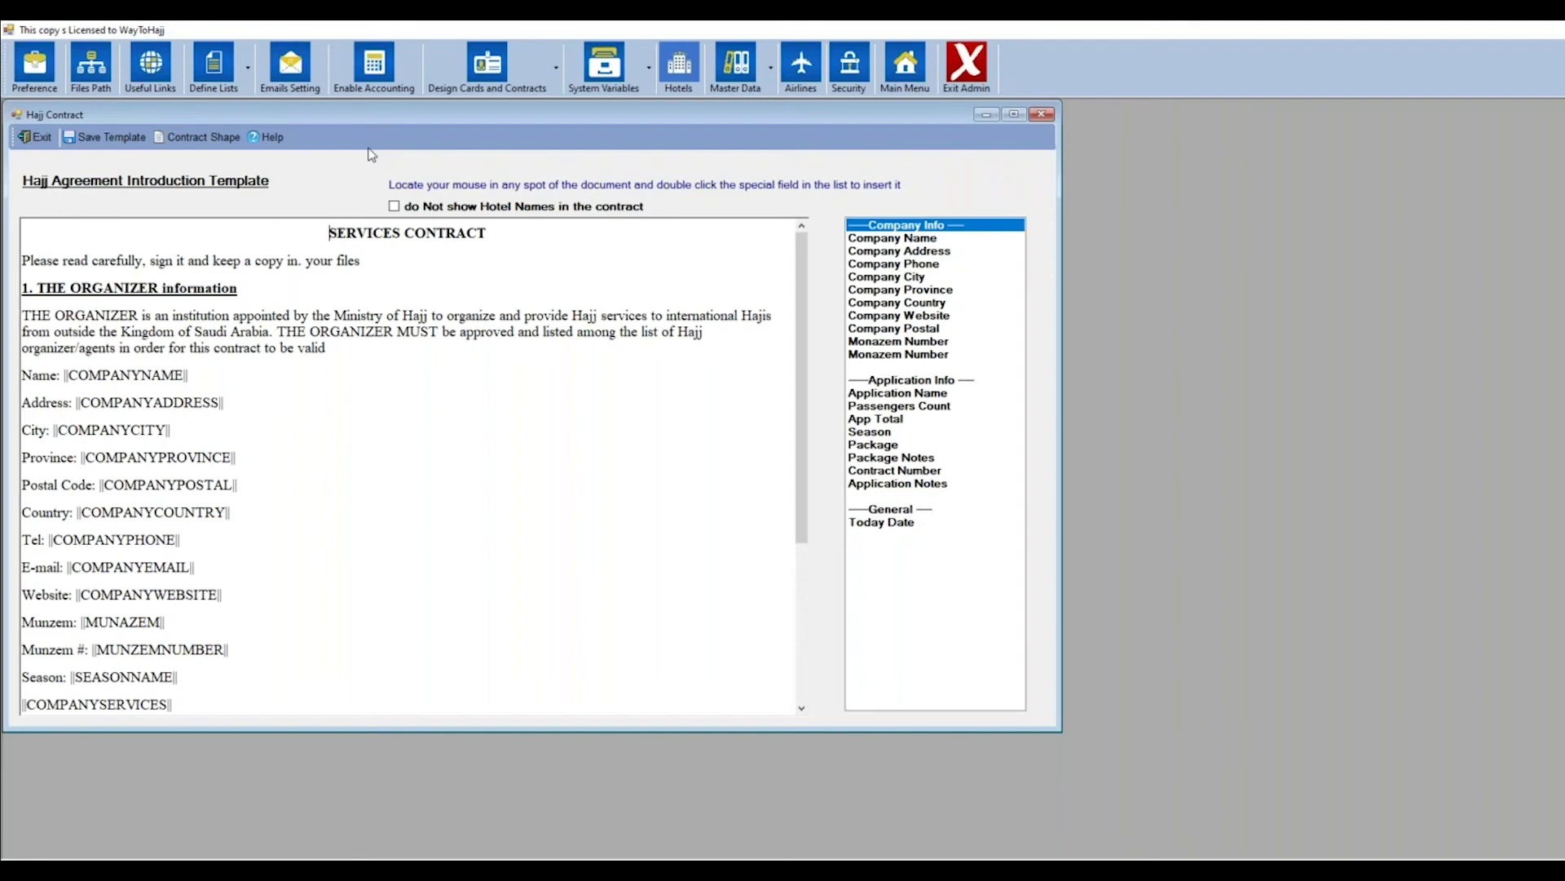
click(196, 145)
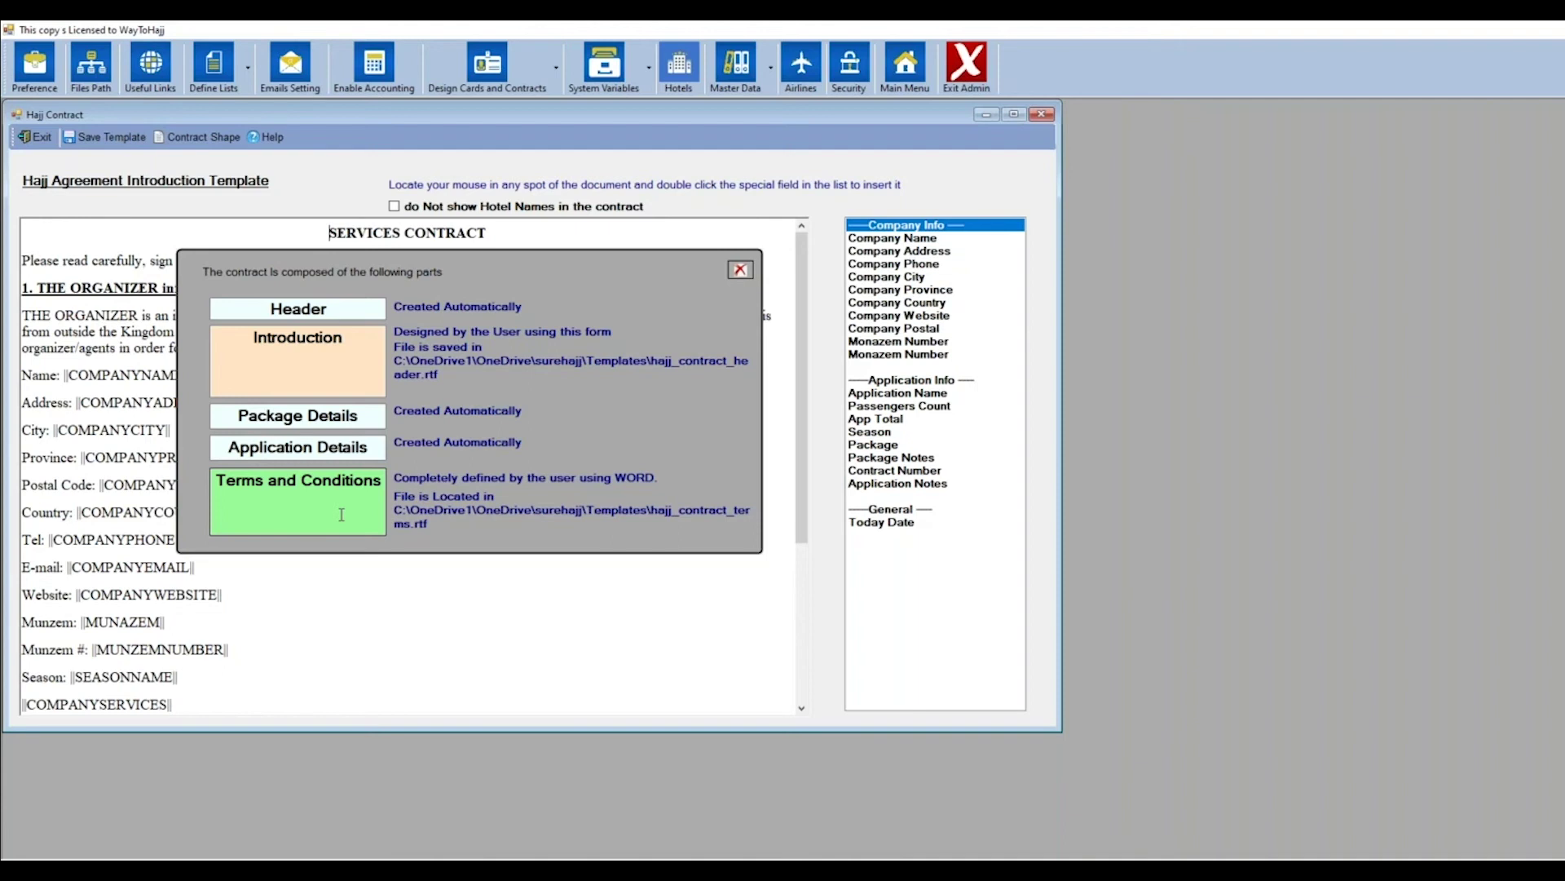
click(741, 269)
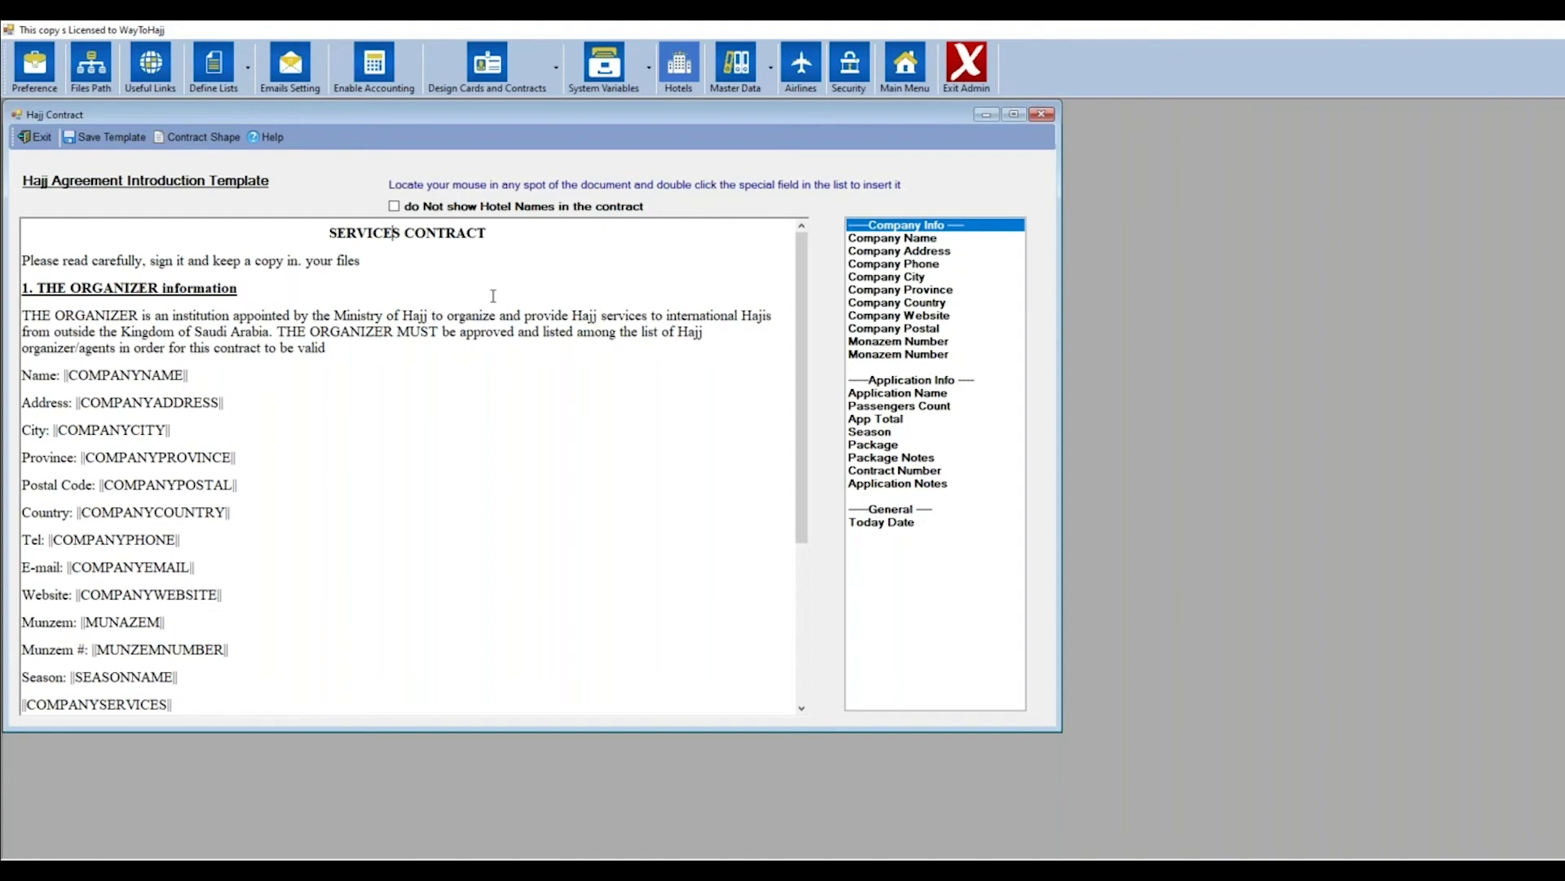
Retitle the contract heading to 'SERVICE Agreement CONTRACT'
key(BackSpace)
text(Agr)
text(eemem)
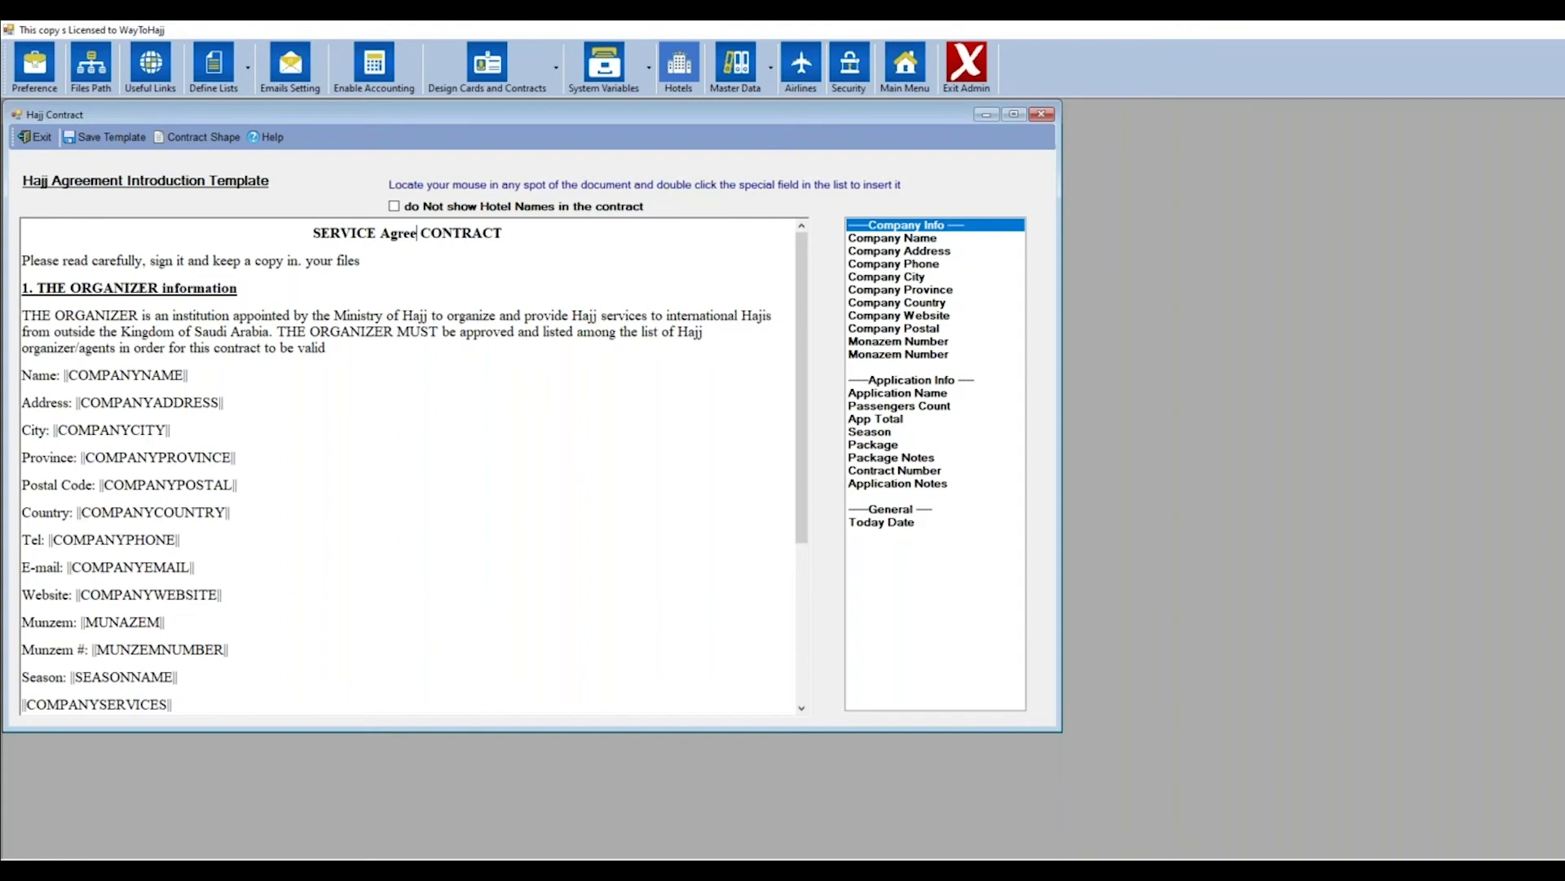
key(BackSpace)
text(nt)
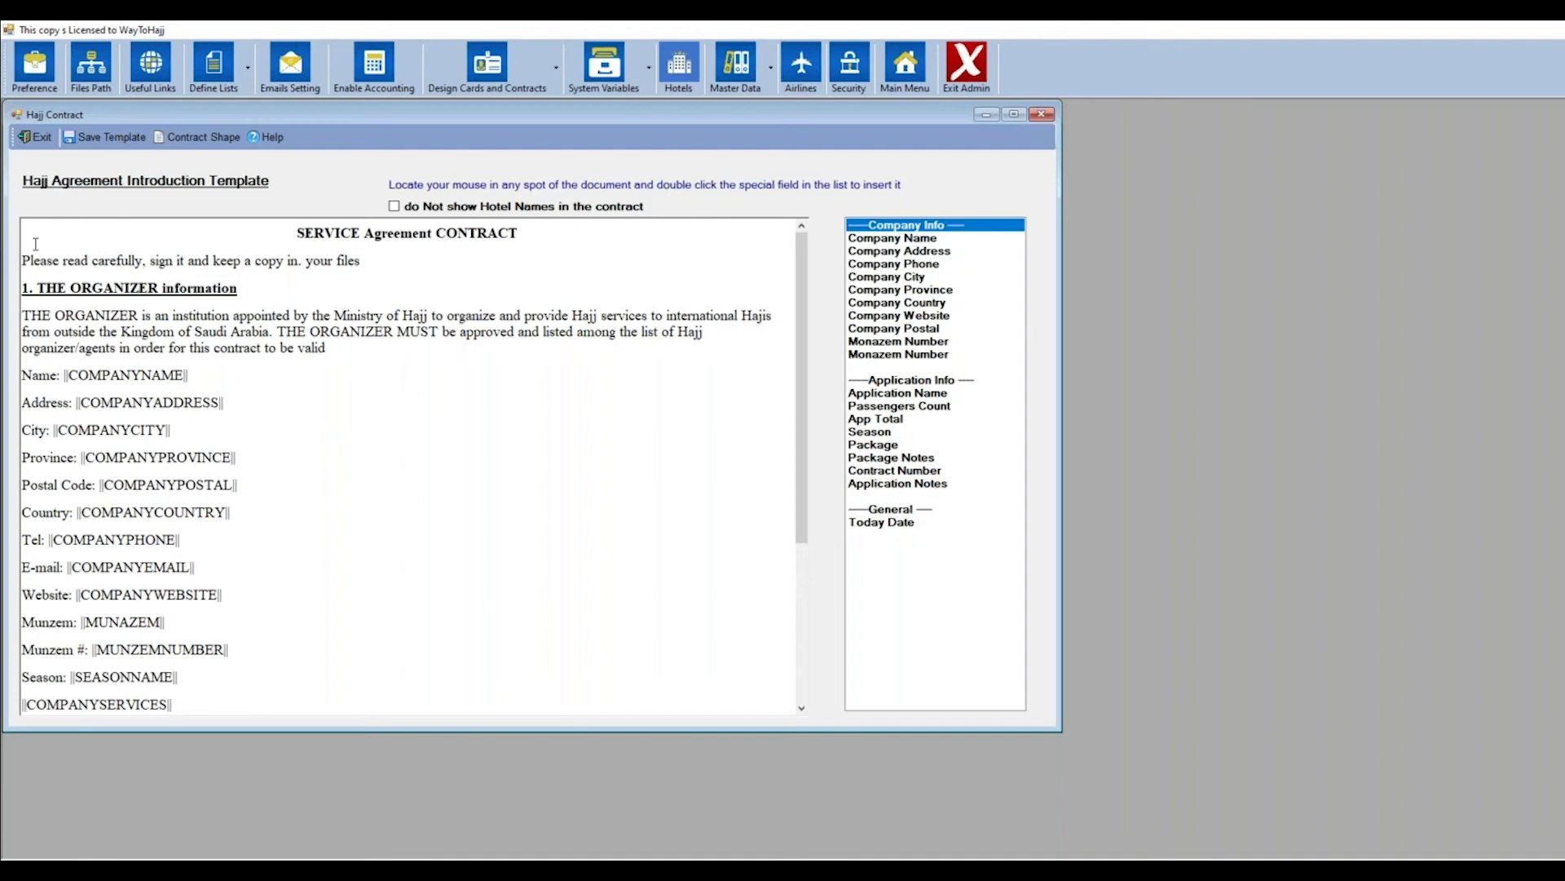
Delete 'sign it', and remove the Company Name field briefly inserted after 'valid'
click(158, 263)
double_click(160, 261)
key(Delete)
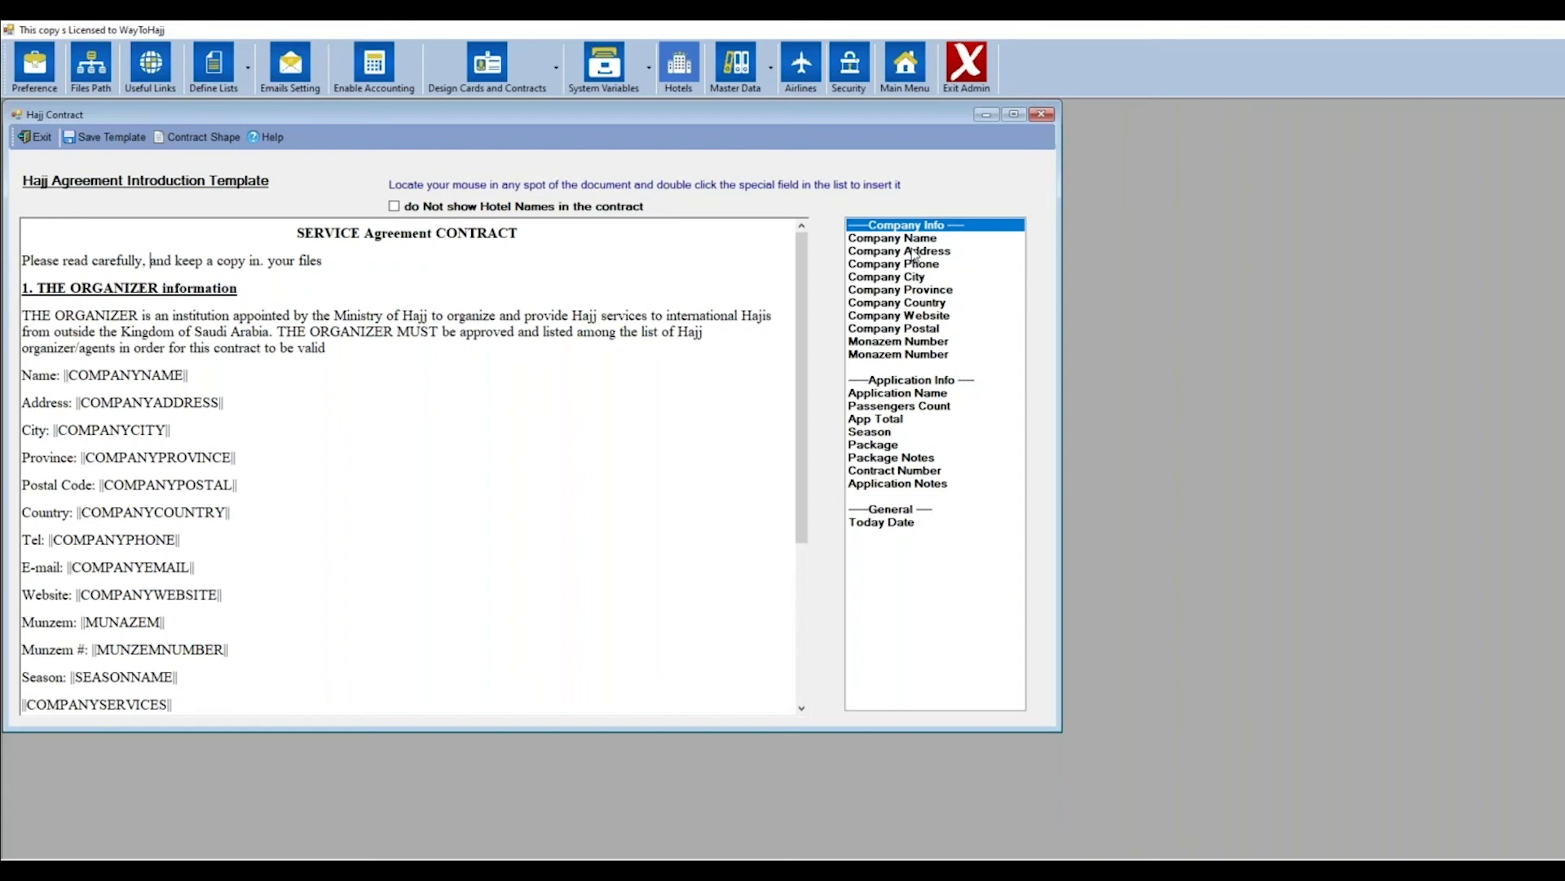
click(339, 350)
double_click(938, 238)
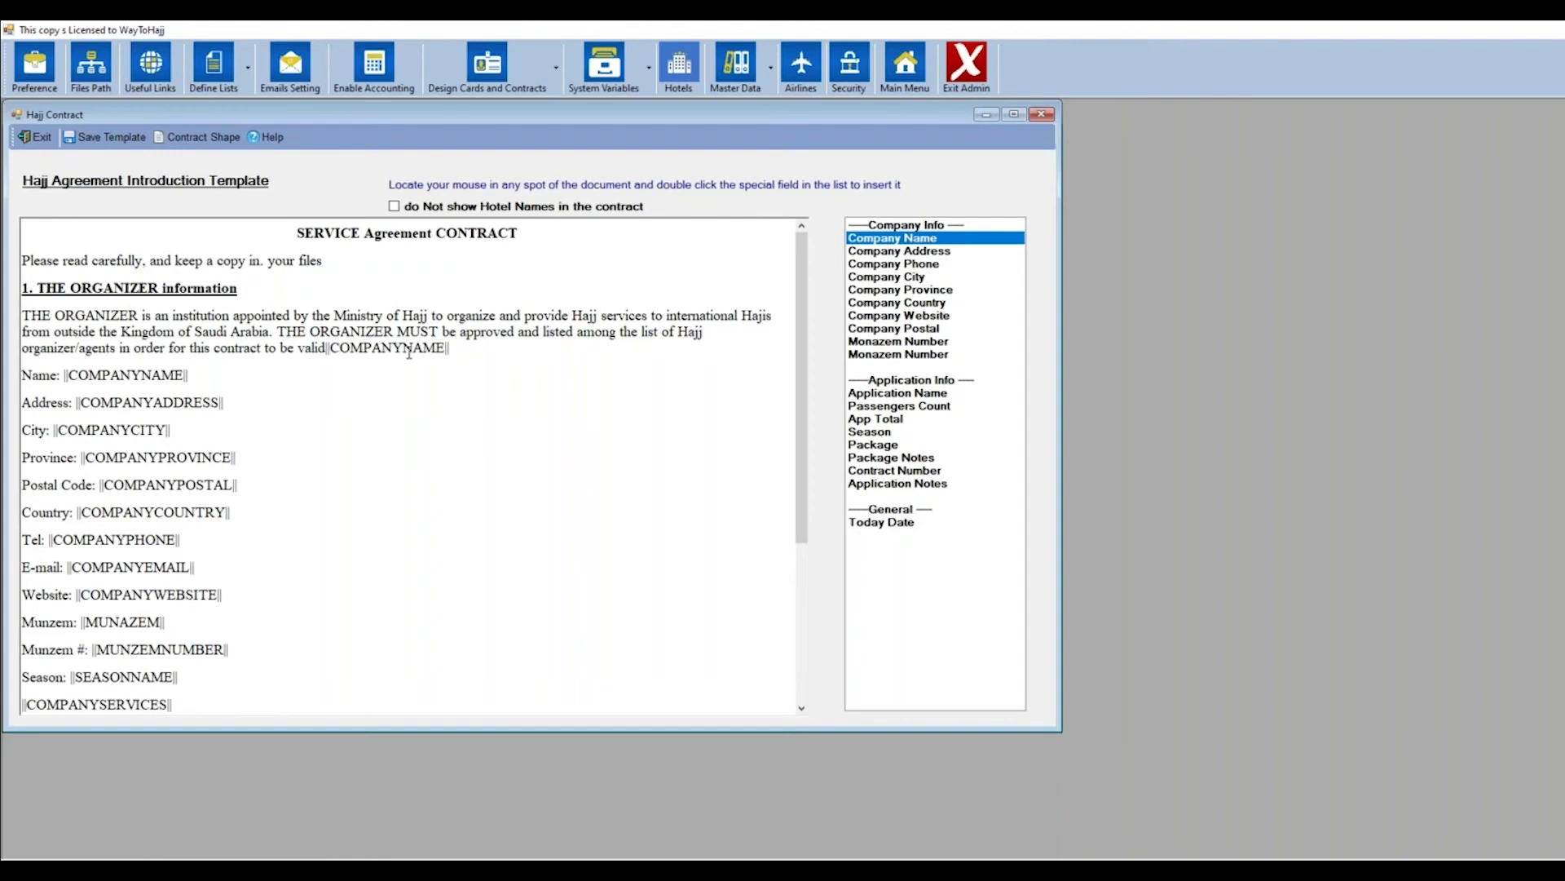
drag(467, 349, 318, 349)
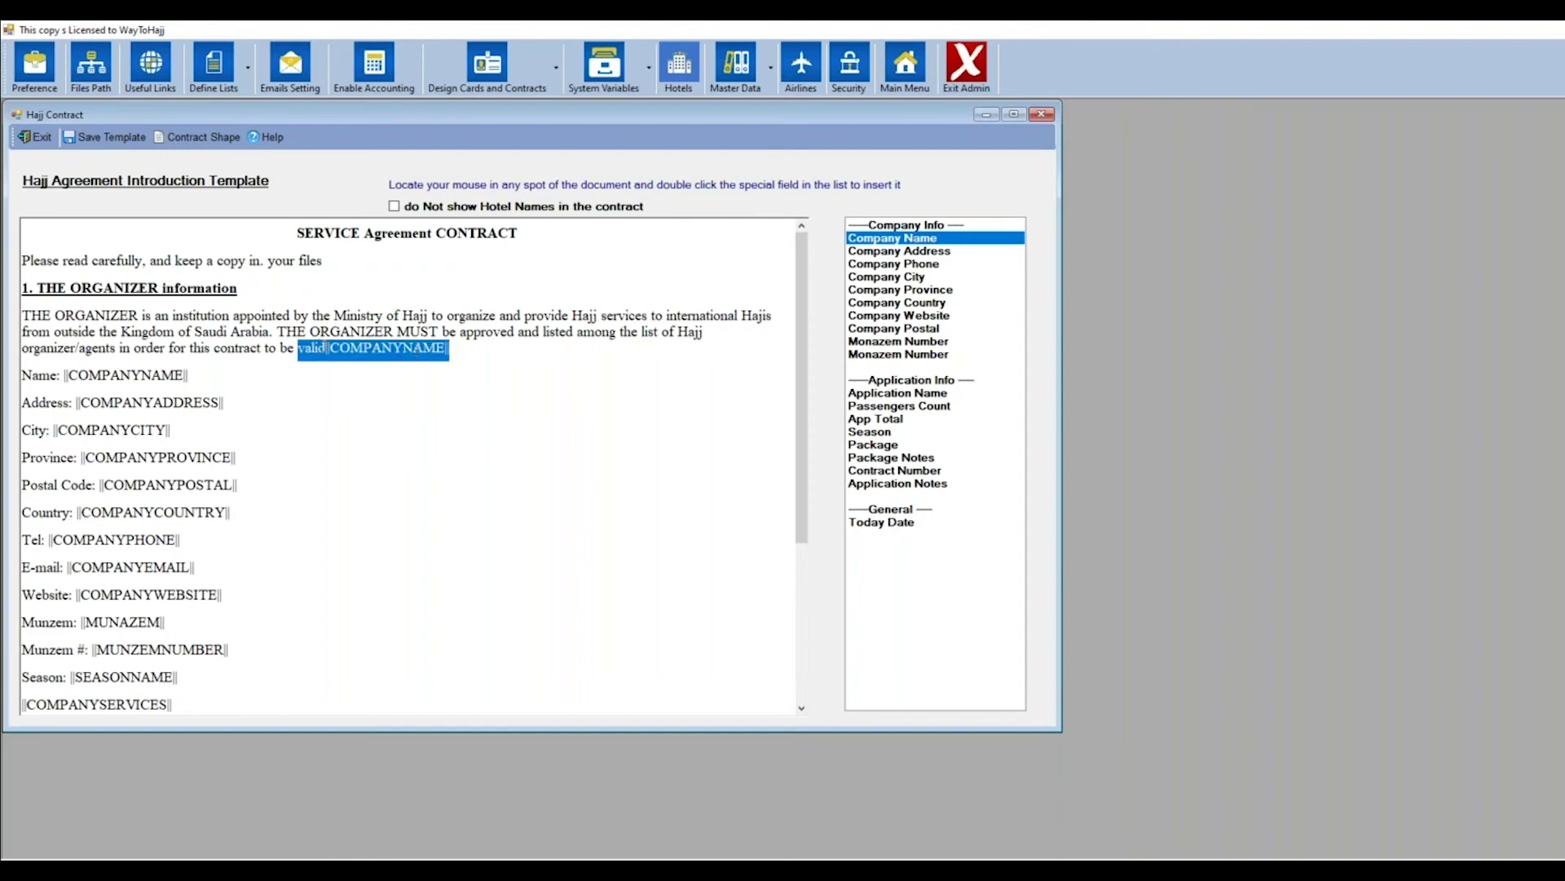
key(shift+Right)
key(shift+Right)
key(shift+Right)
key(shift+Right)
key(shift+Right)
key(Delete)
Delete the Munzem, Season and COMPANYSERVICES field lines
drag(181, 678, 23, 375)
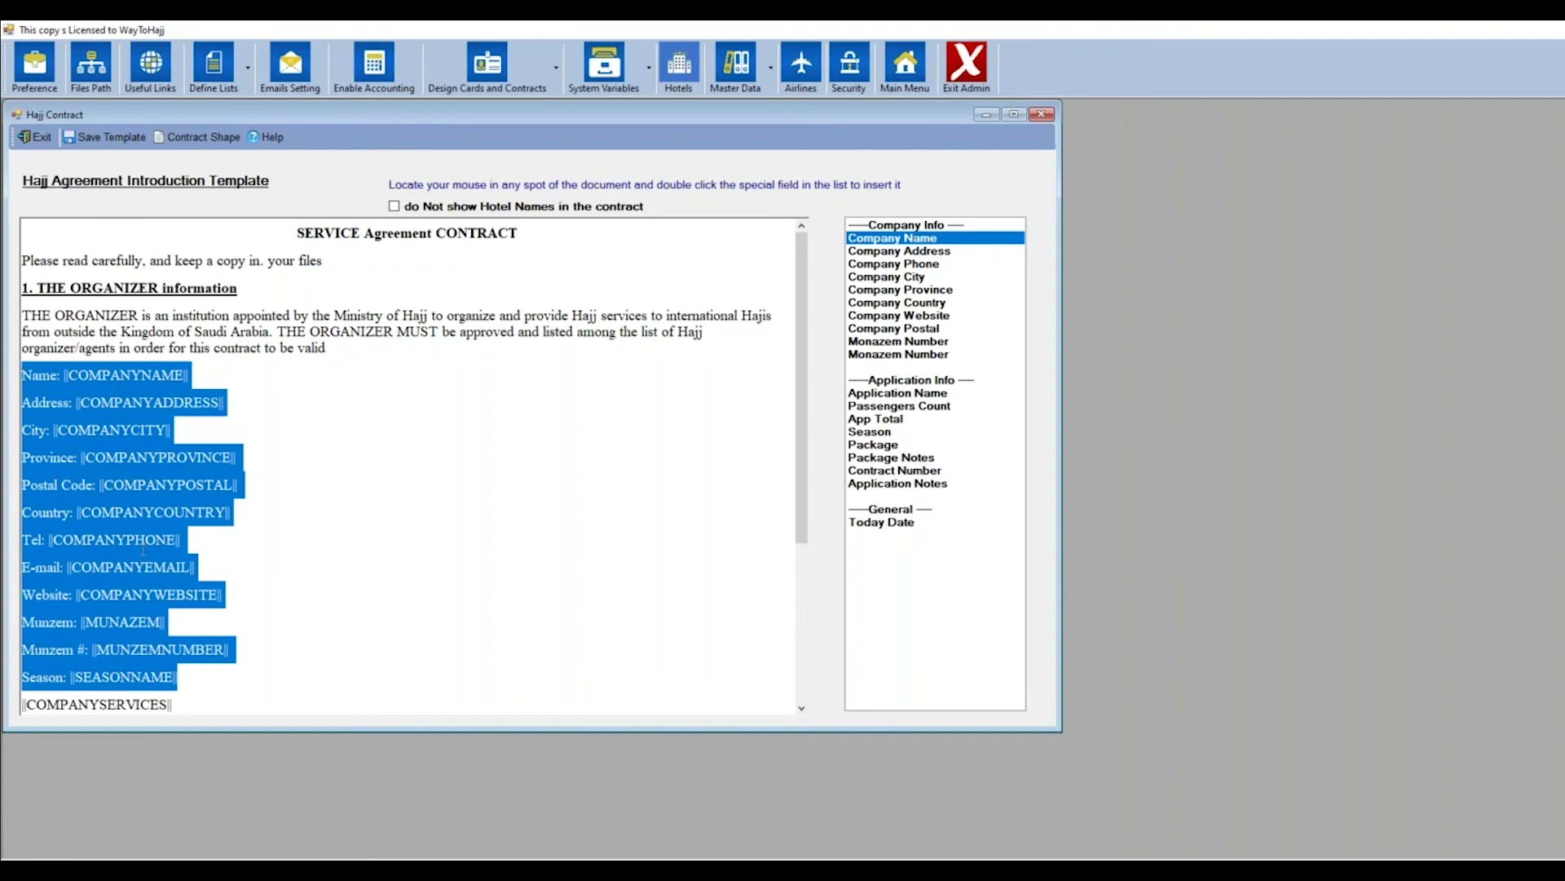
click(119, 556)
scroll(40, 578, down, 5)
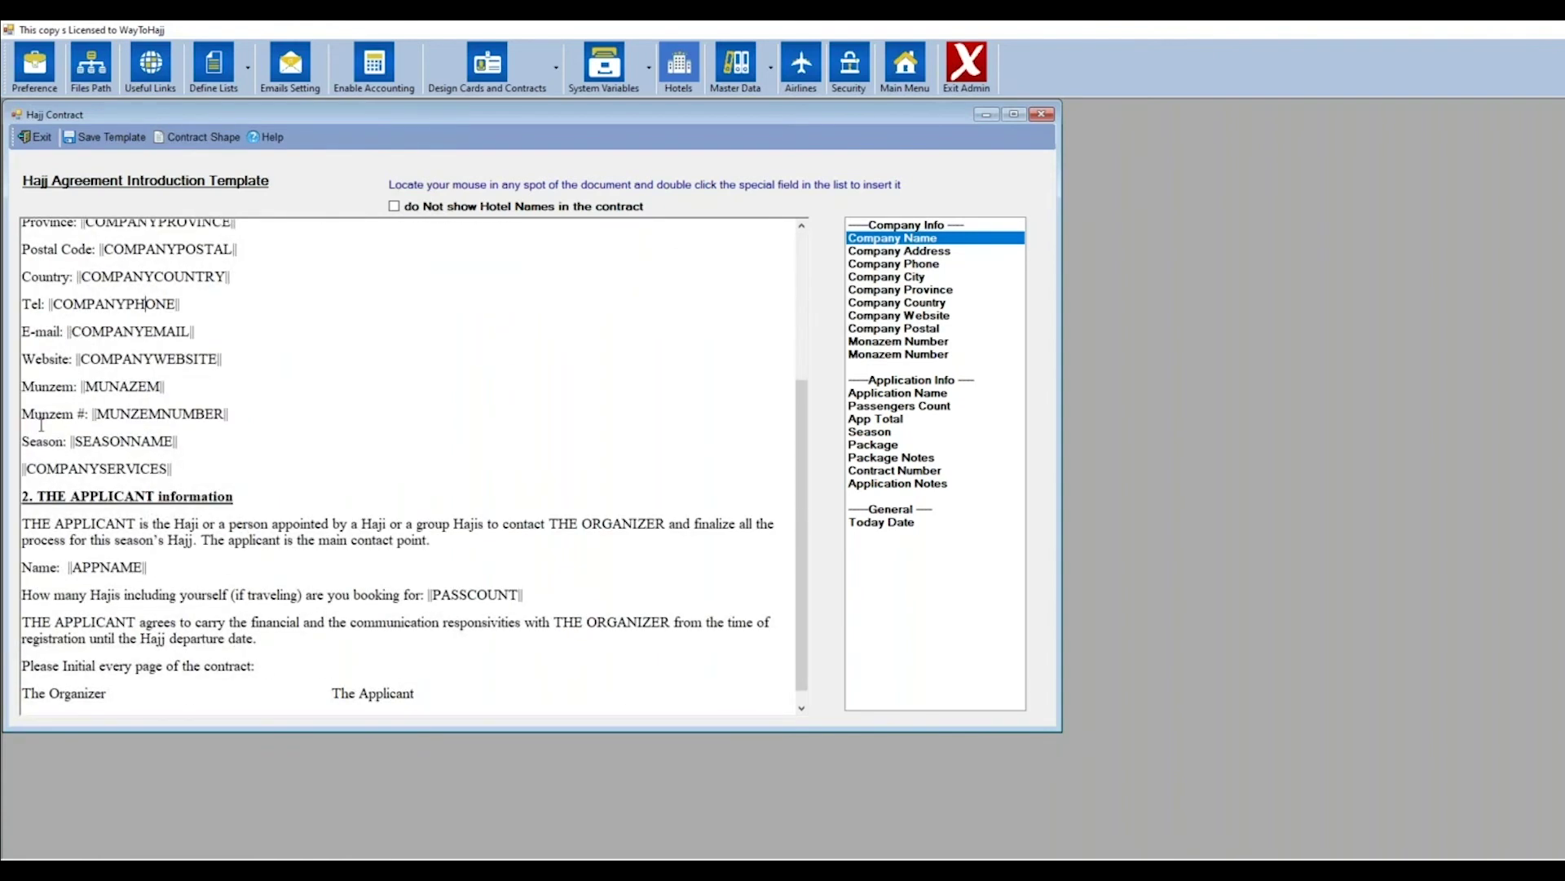
drag(178, 469, 38, 391)
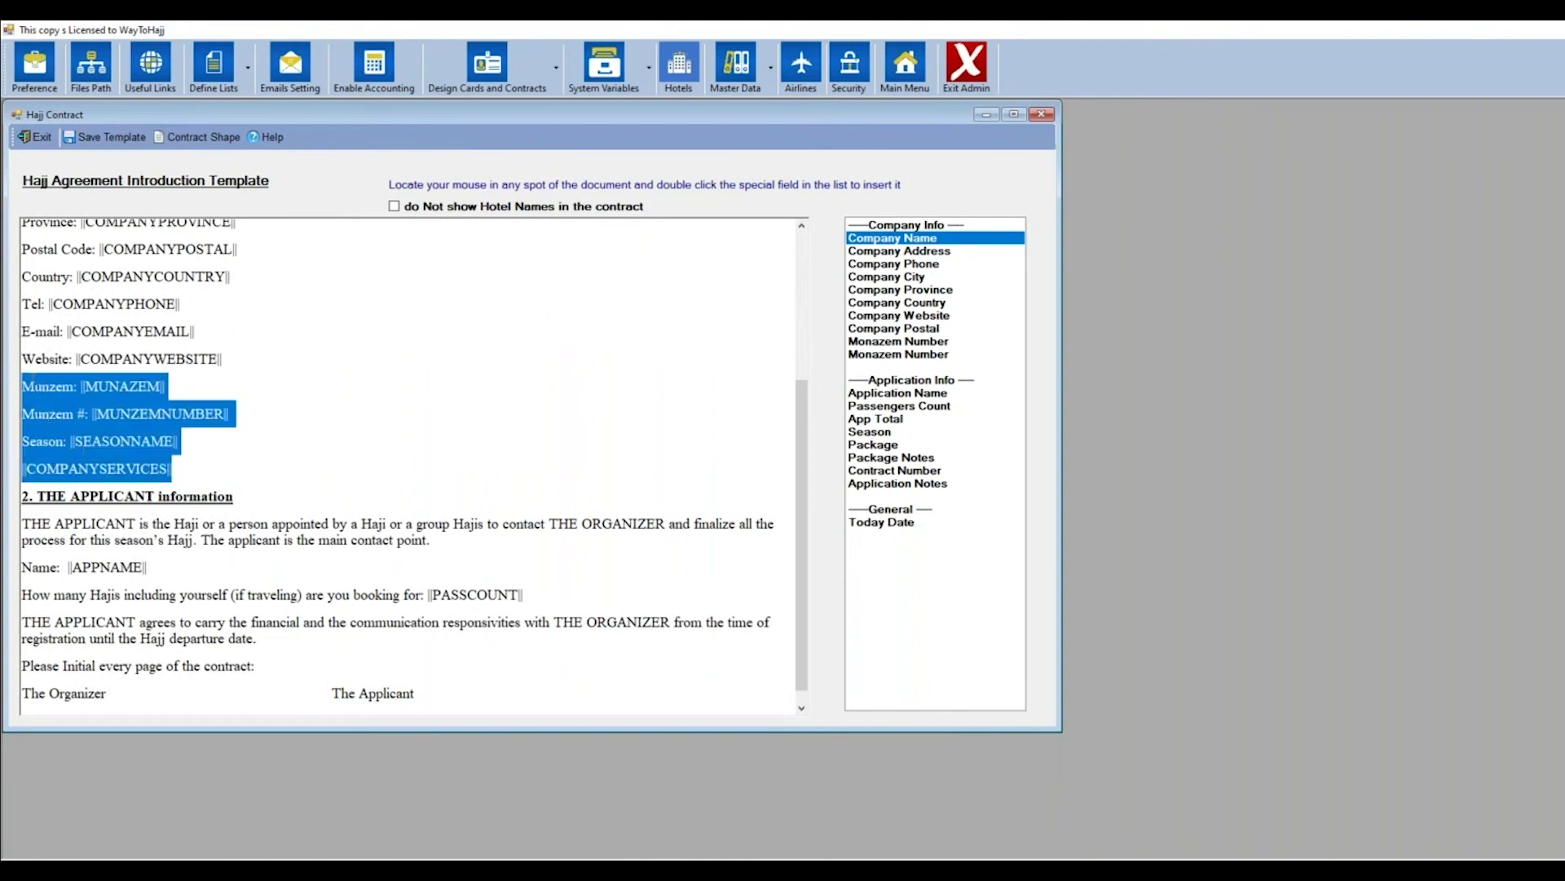
key(Delete)
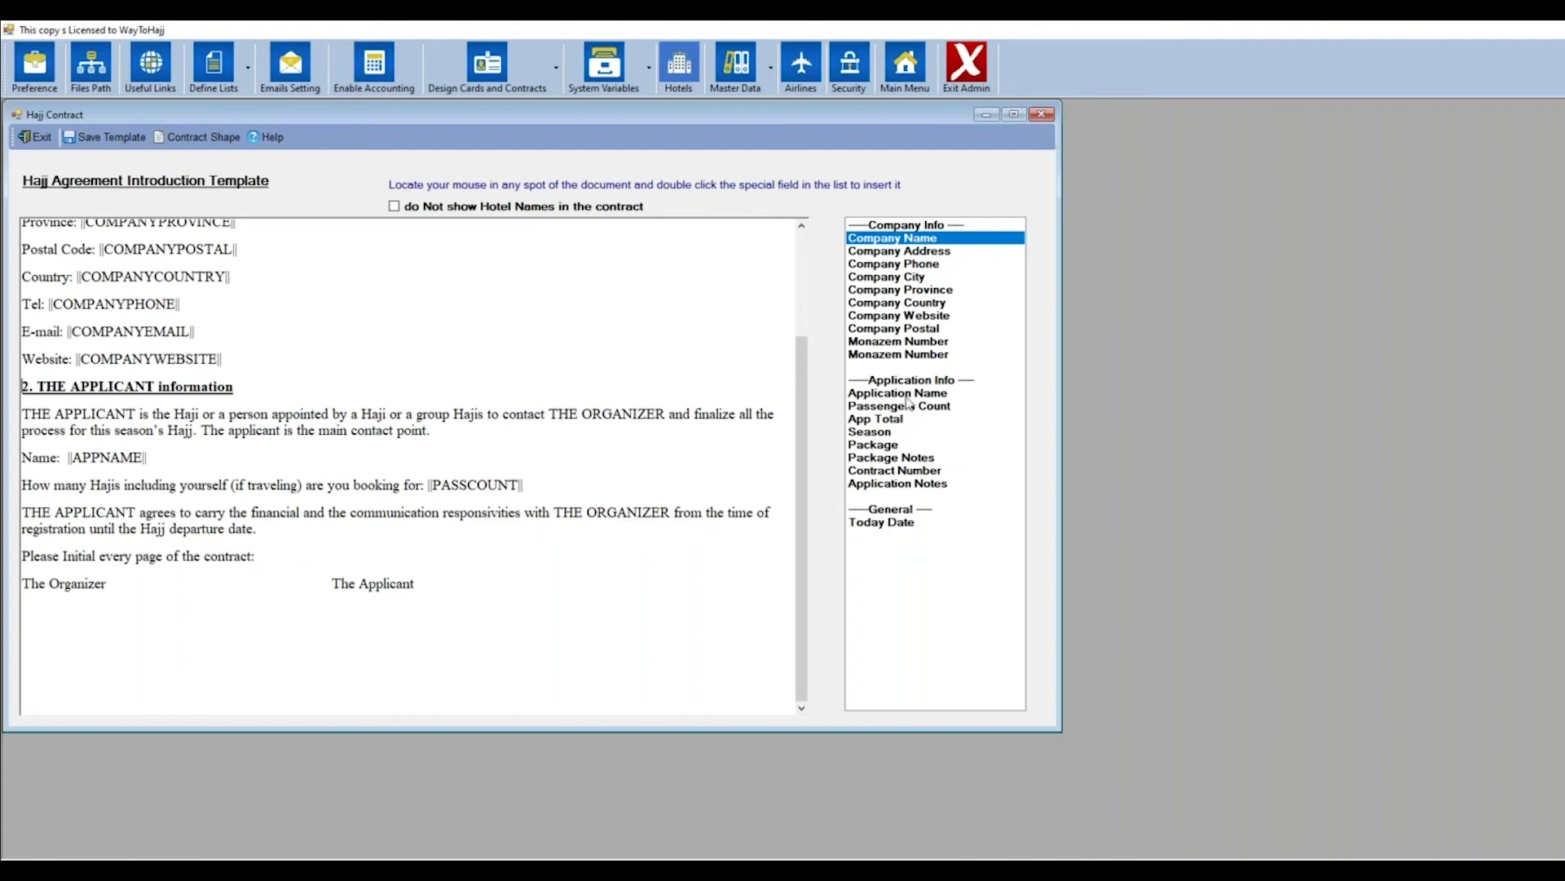
Save the contract introduction template and confirm the Template Saved Successfully message
click(555, 488)
click(112, 140)
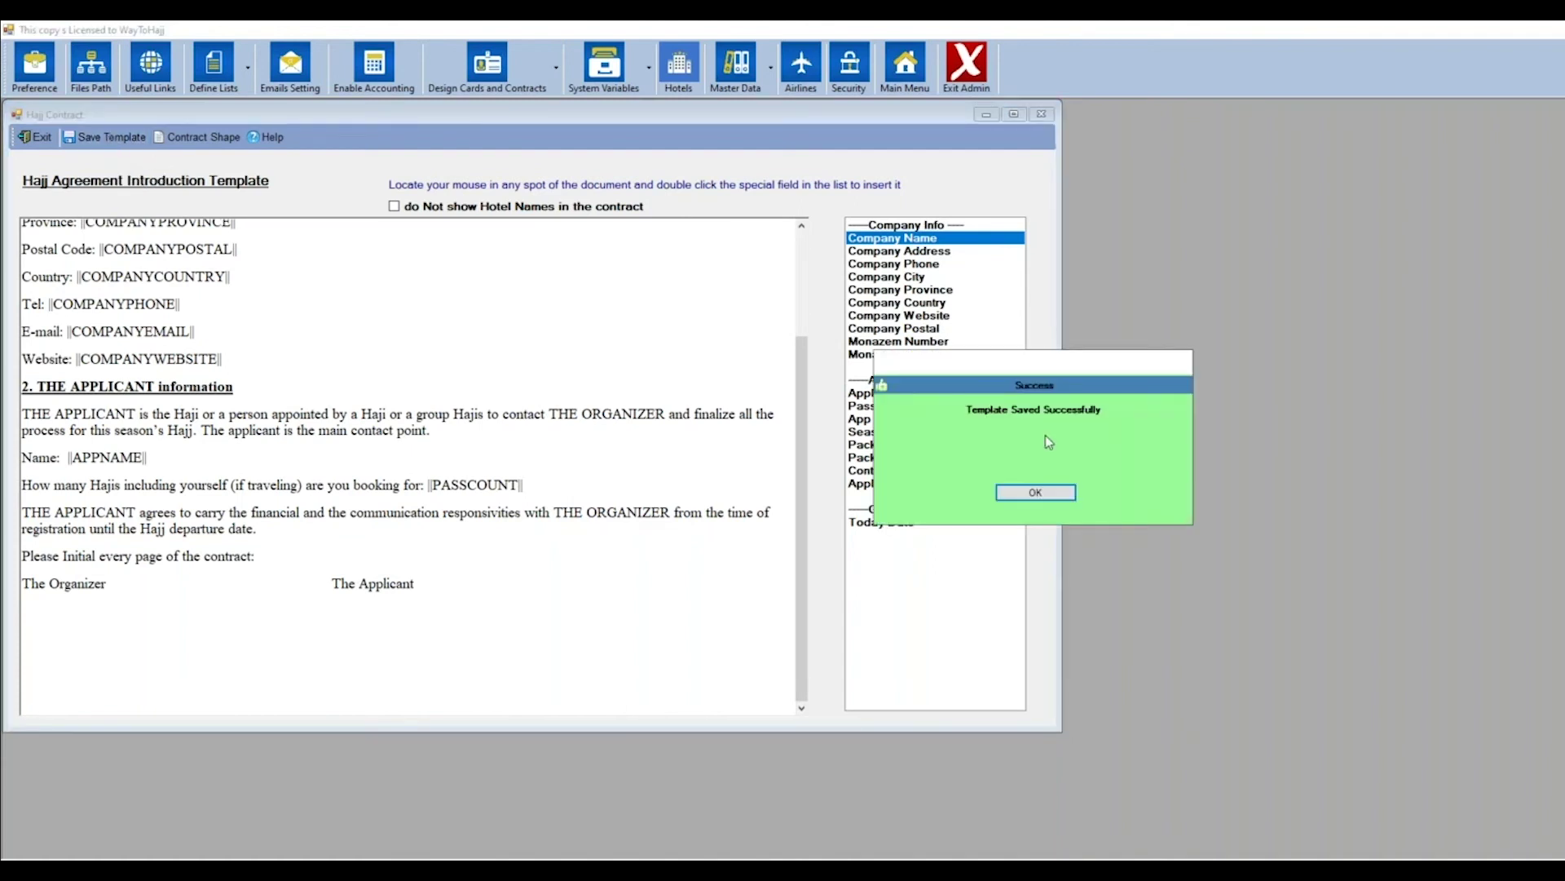
click(1037, 493)
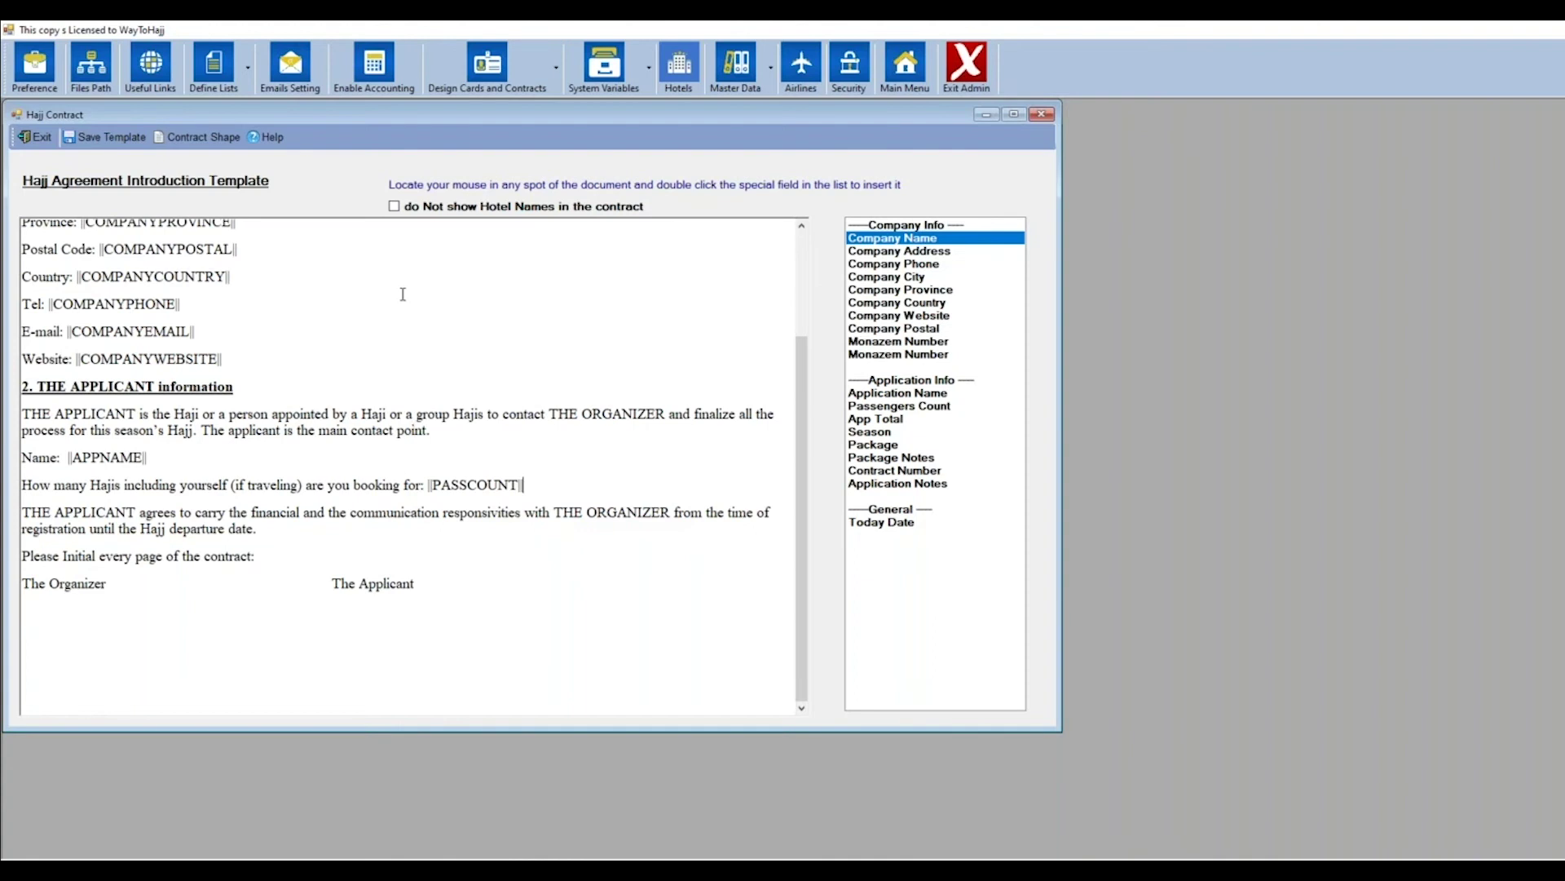
Open the Files Path settings listing the system folders and RTF contract template paths
click(102, 94)
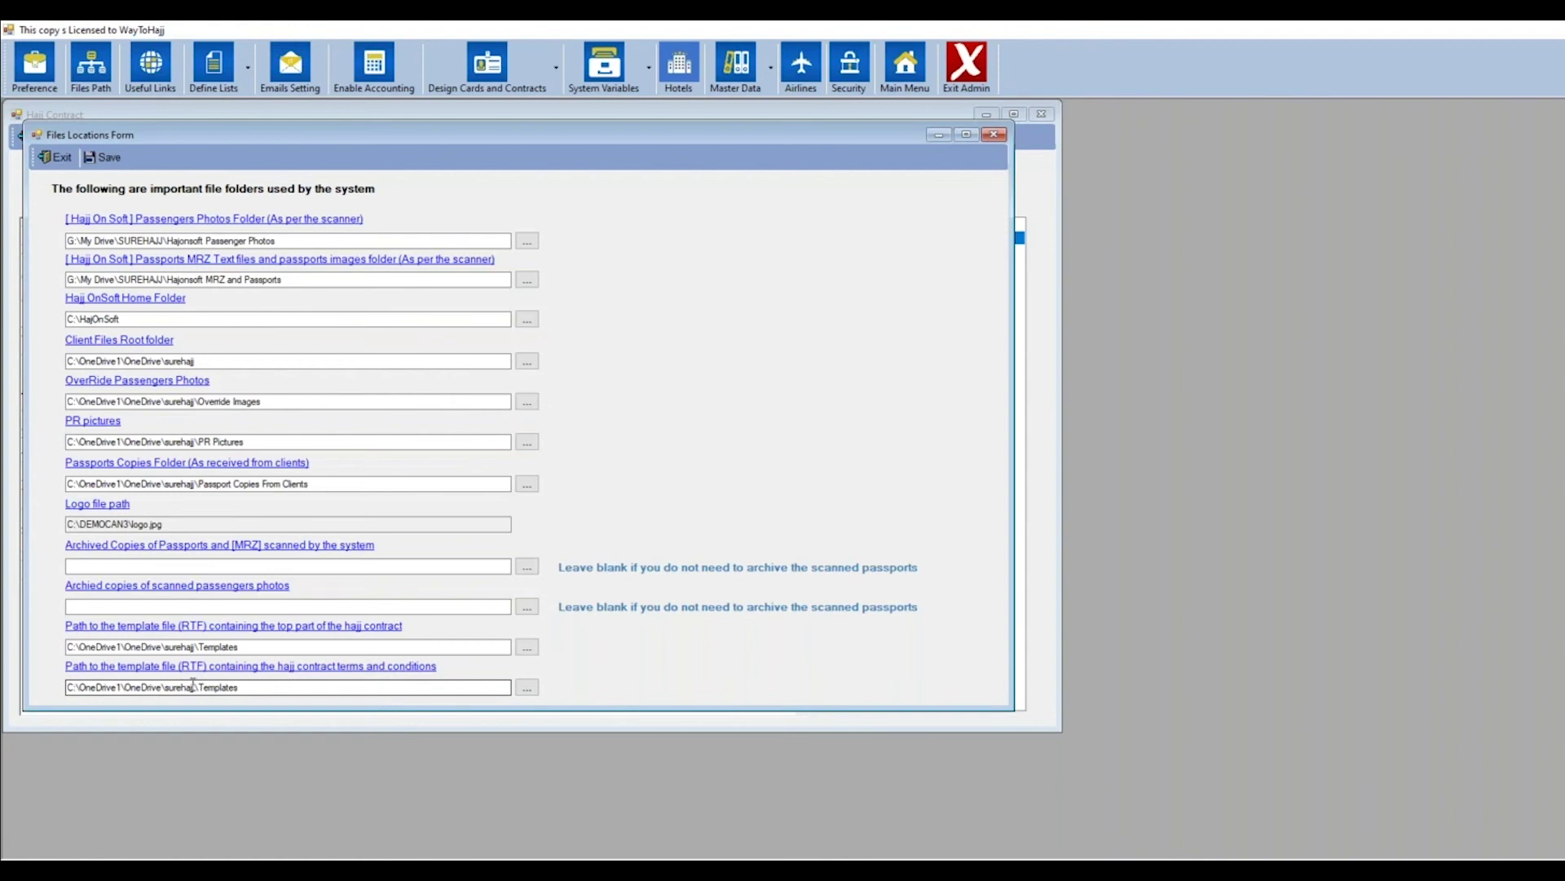
mouse_move(511, 871)
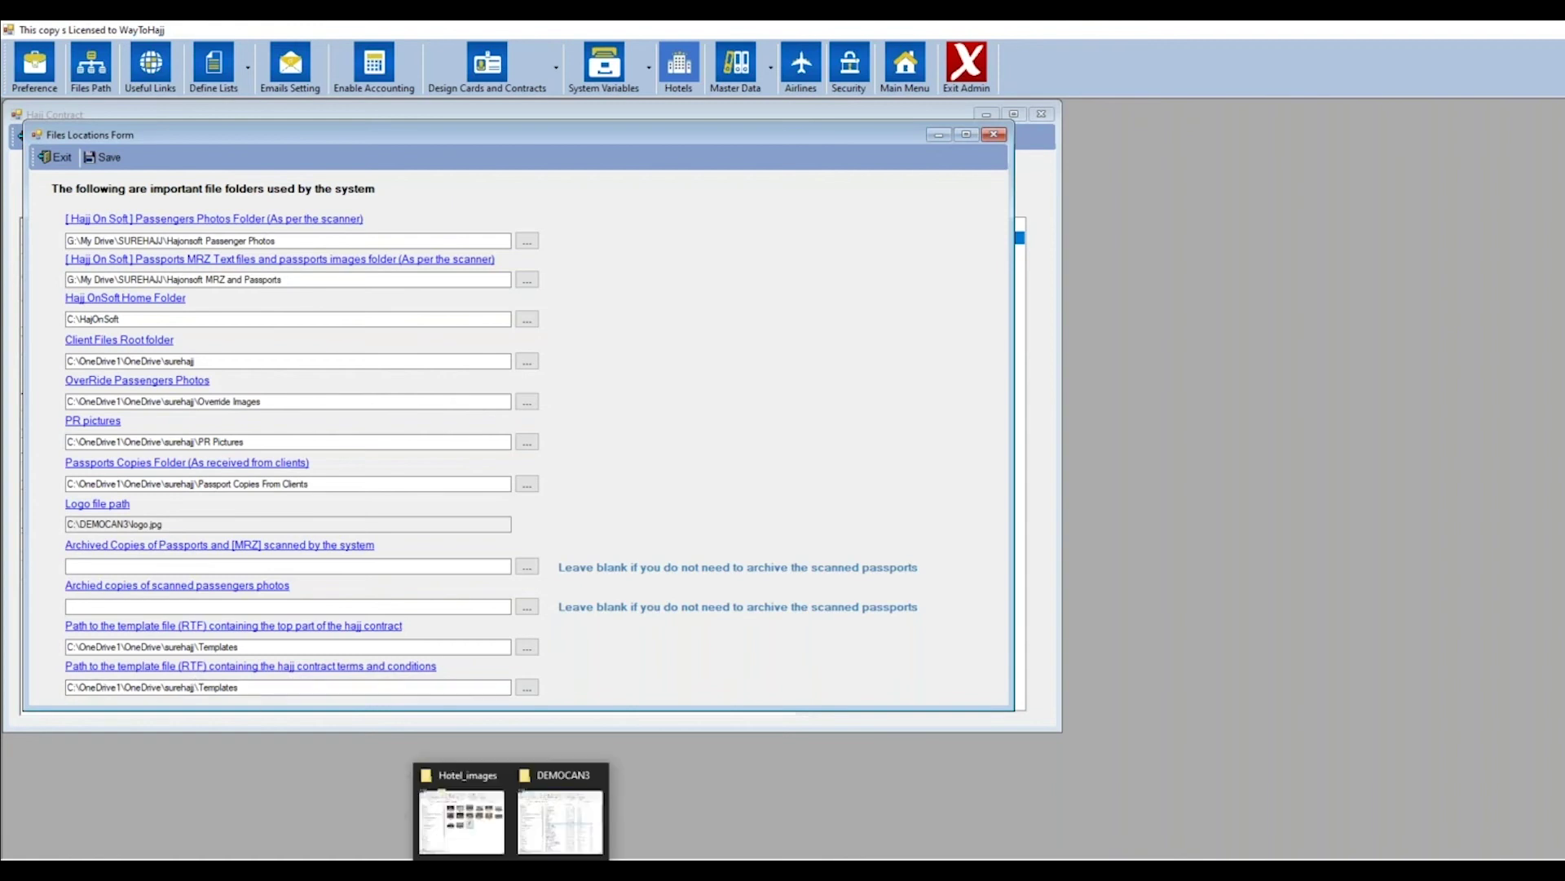
In the DEMOCAN3 window, browse from C: through OneDrive1 > OneDrive > surehajj > Templates
click(560, 828)
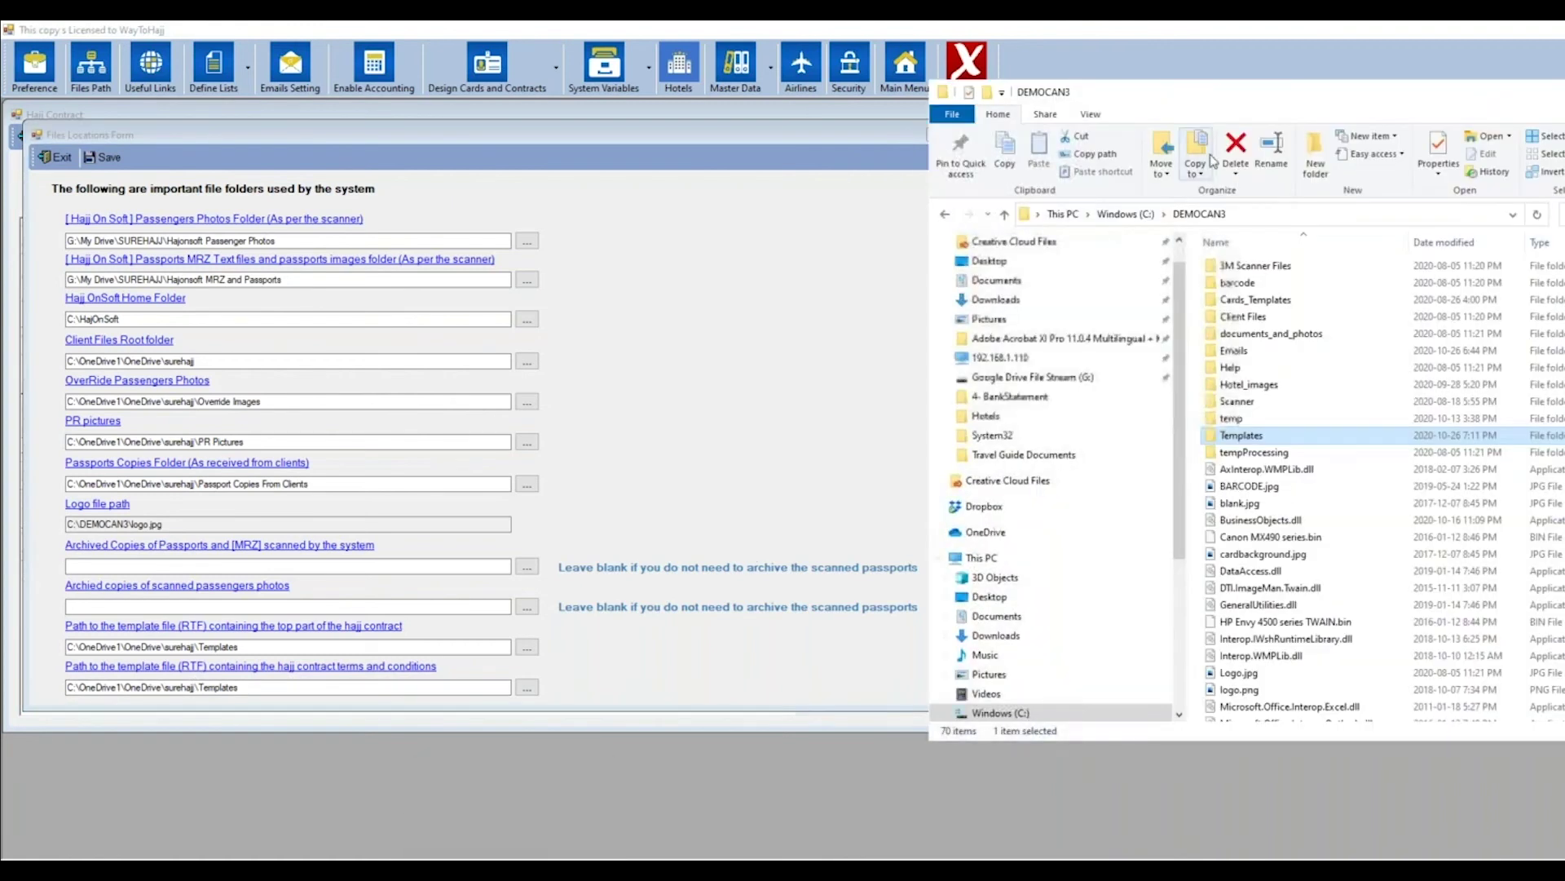
click(1123, 215)
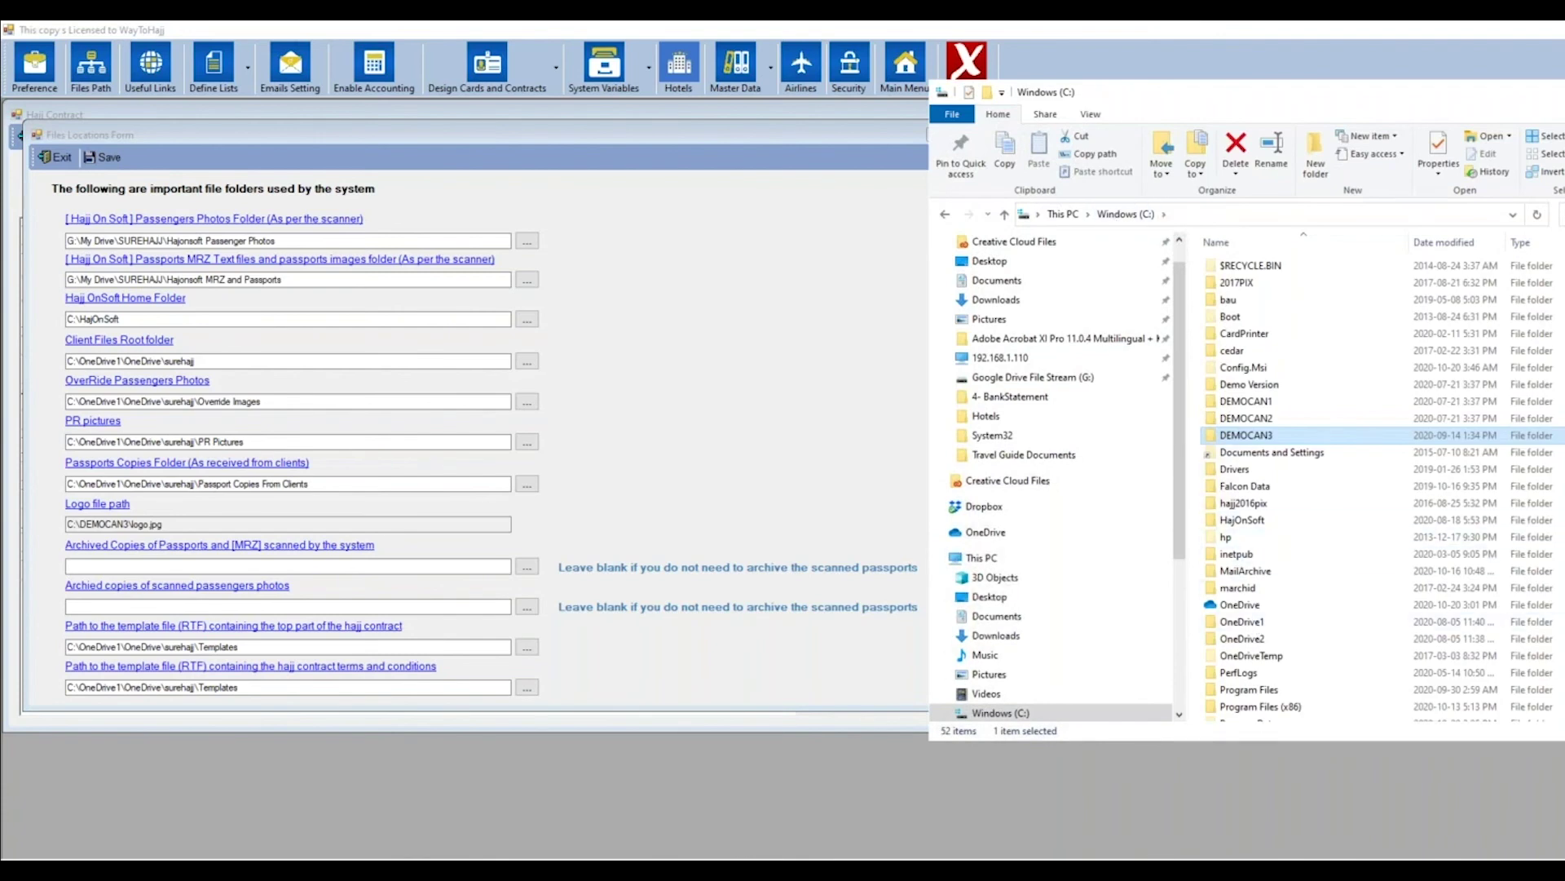
double_click(1254, 625)
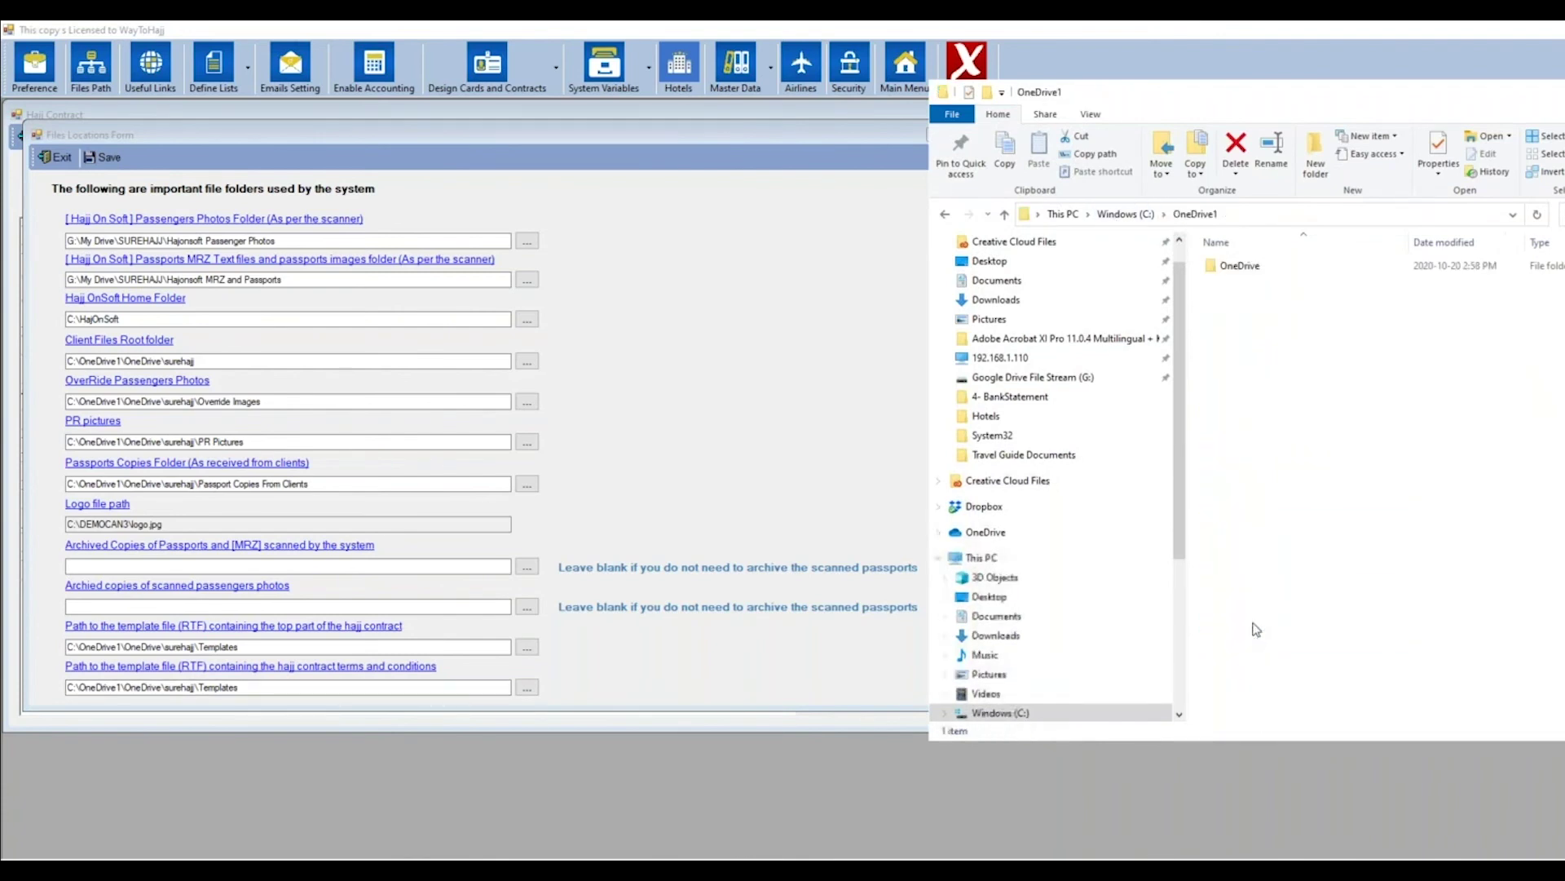
double_click(1250, 276)
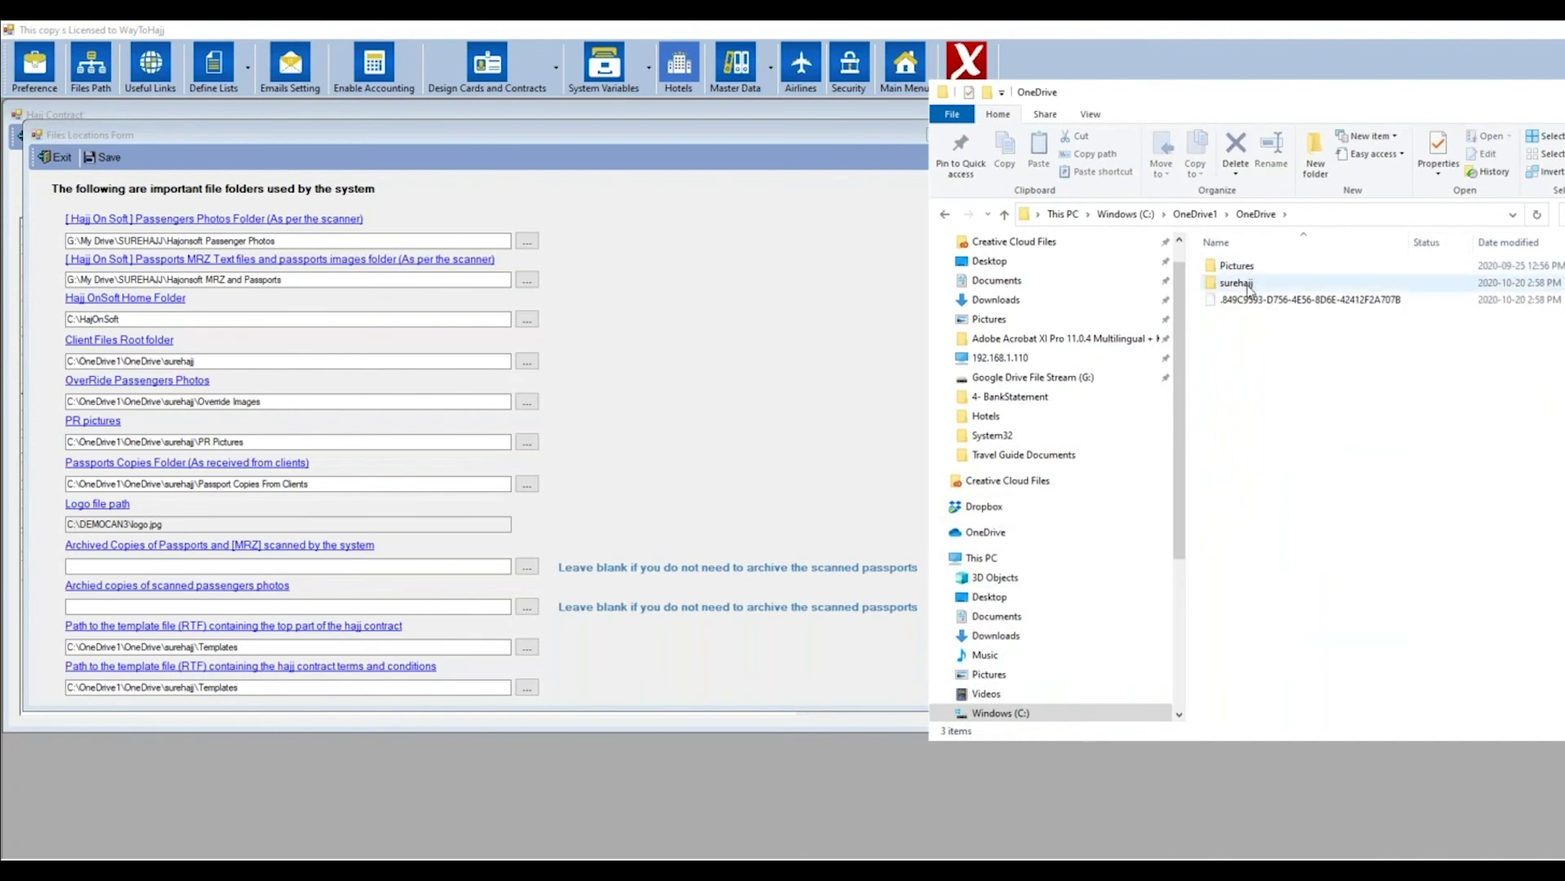
double_click(1252, 286)
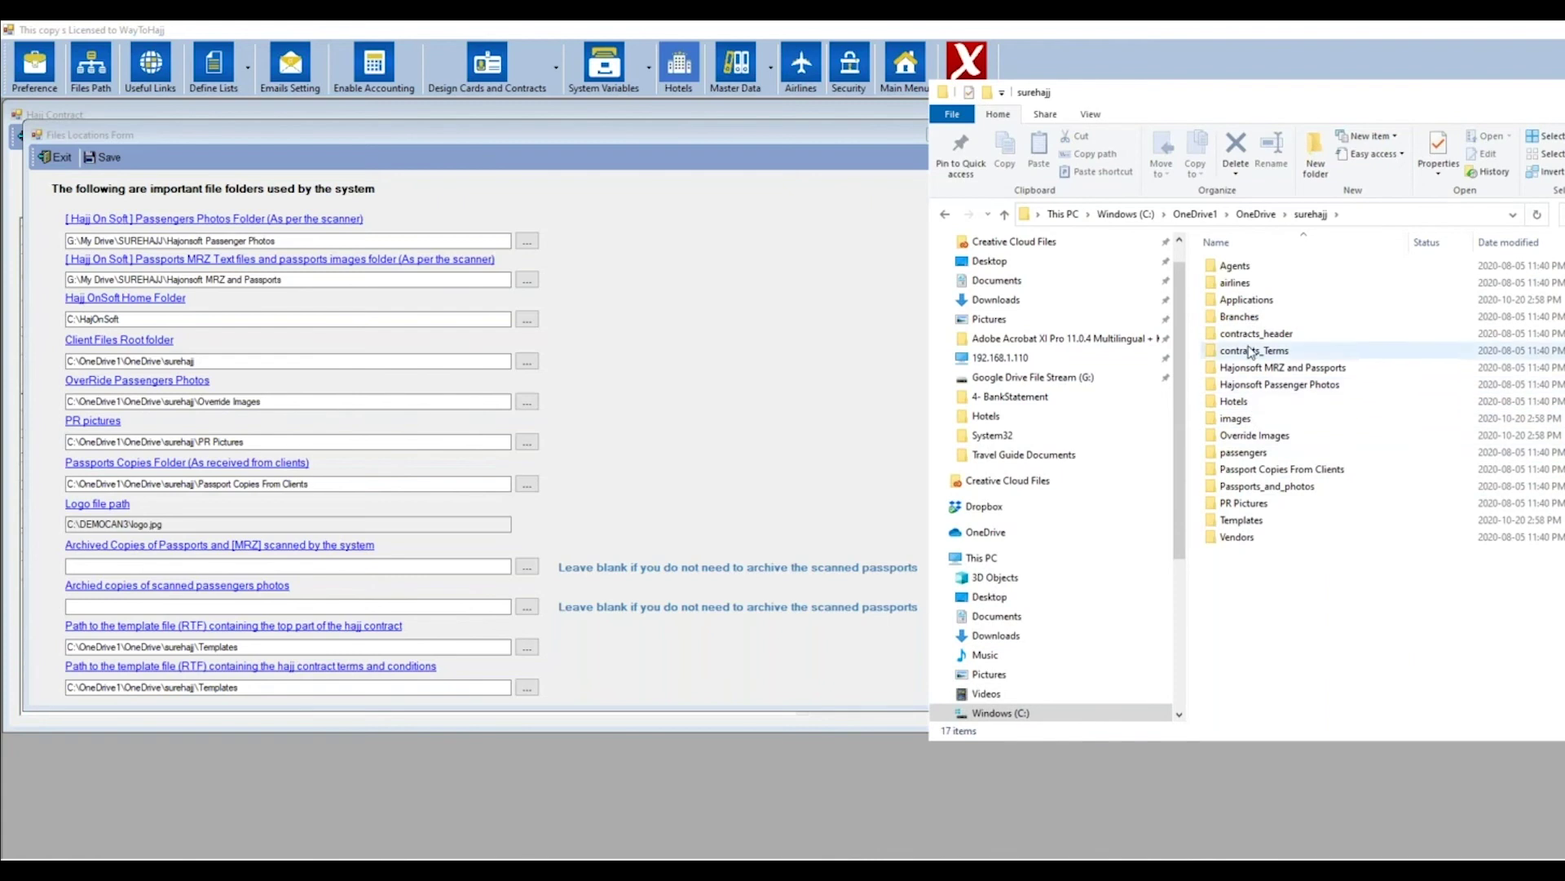
double_click(1243, 520)
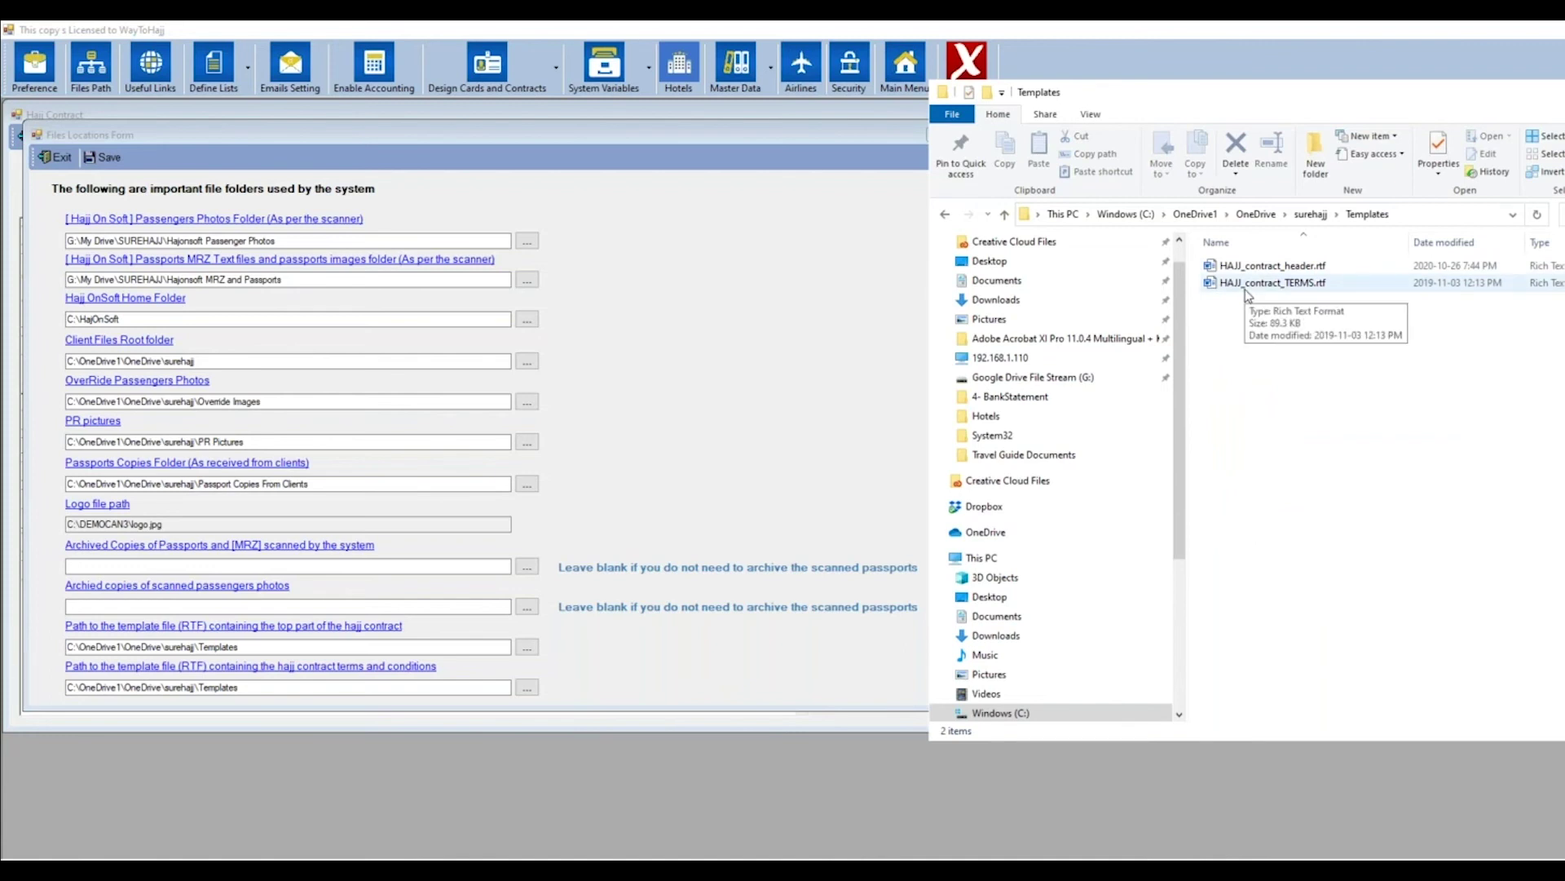
Open HAJJ_contract_TERMS.rtf in Word and scroll down to section 8. Cancellation
double_click(1245, 287)
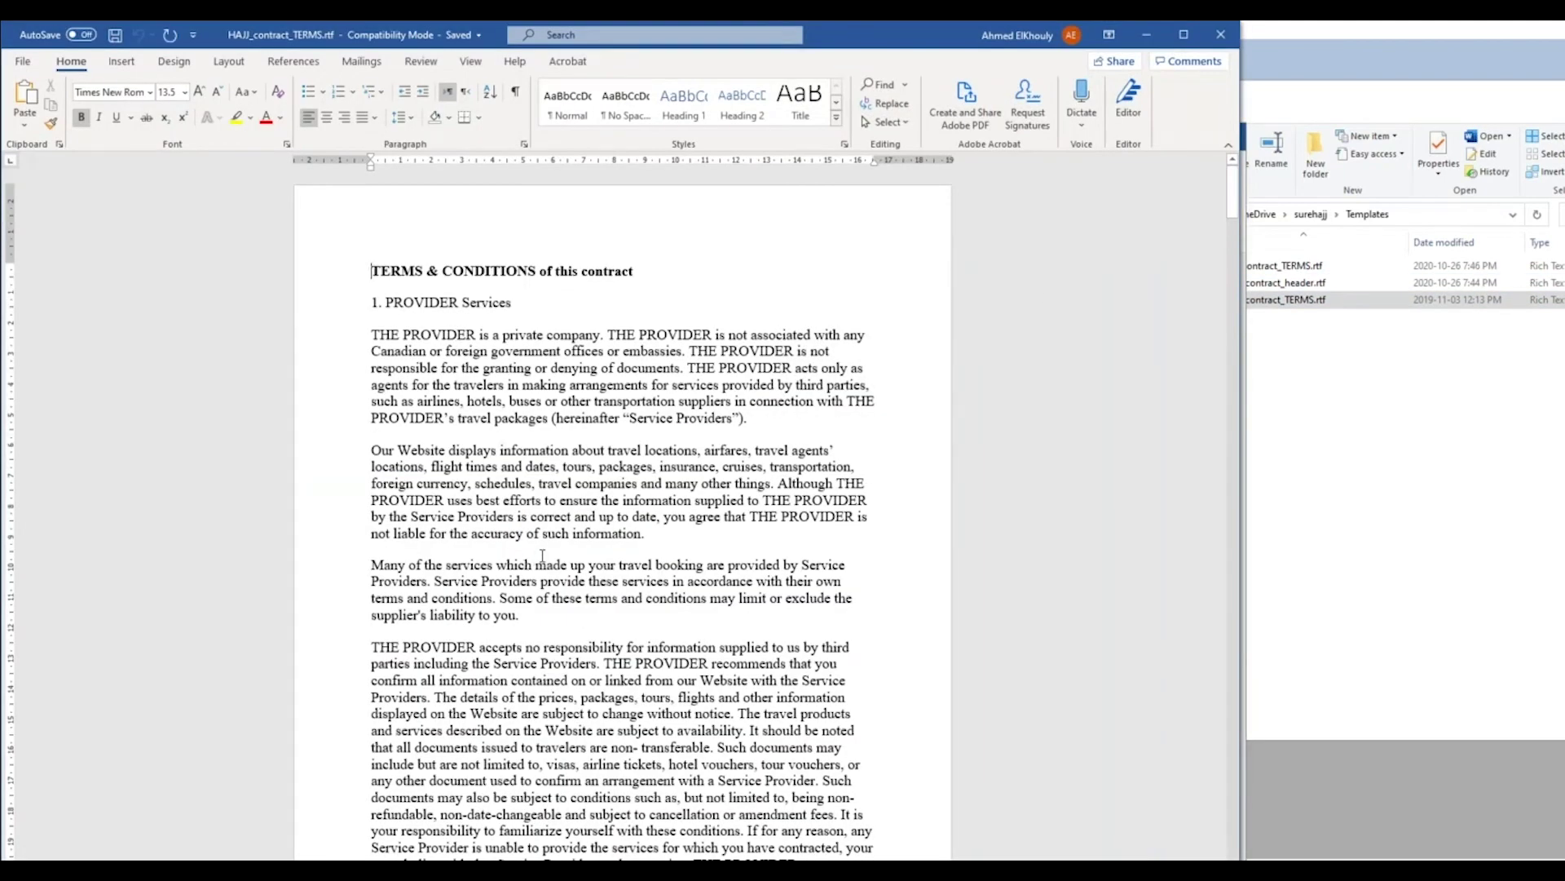
scroll(546, 551, down, 8)
scroll(547, 550, down, 8)
scroll(547, 552, down, 20)
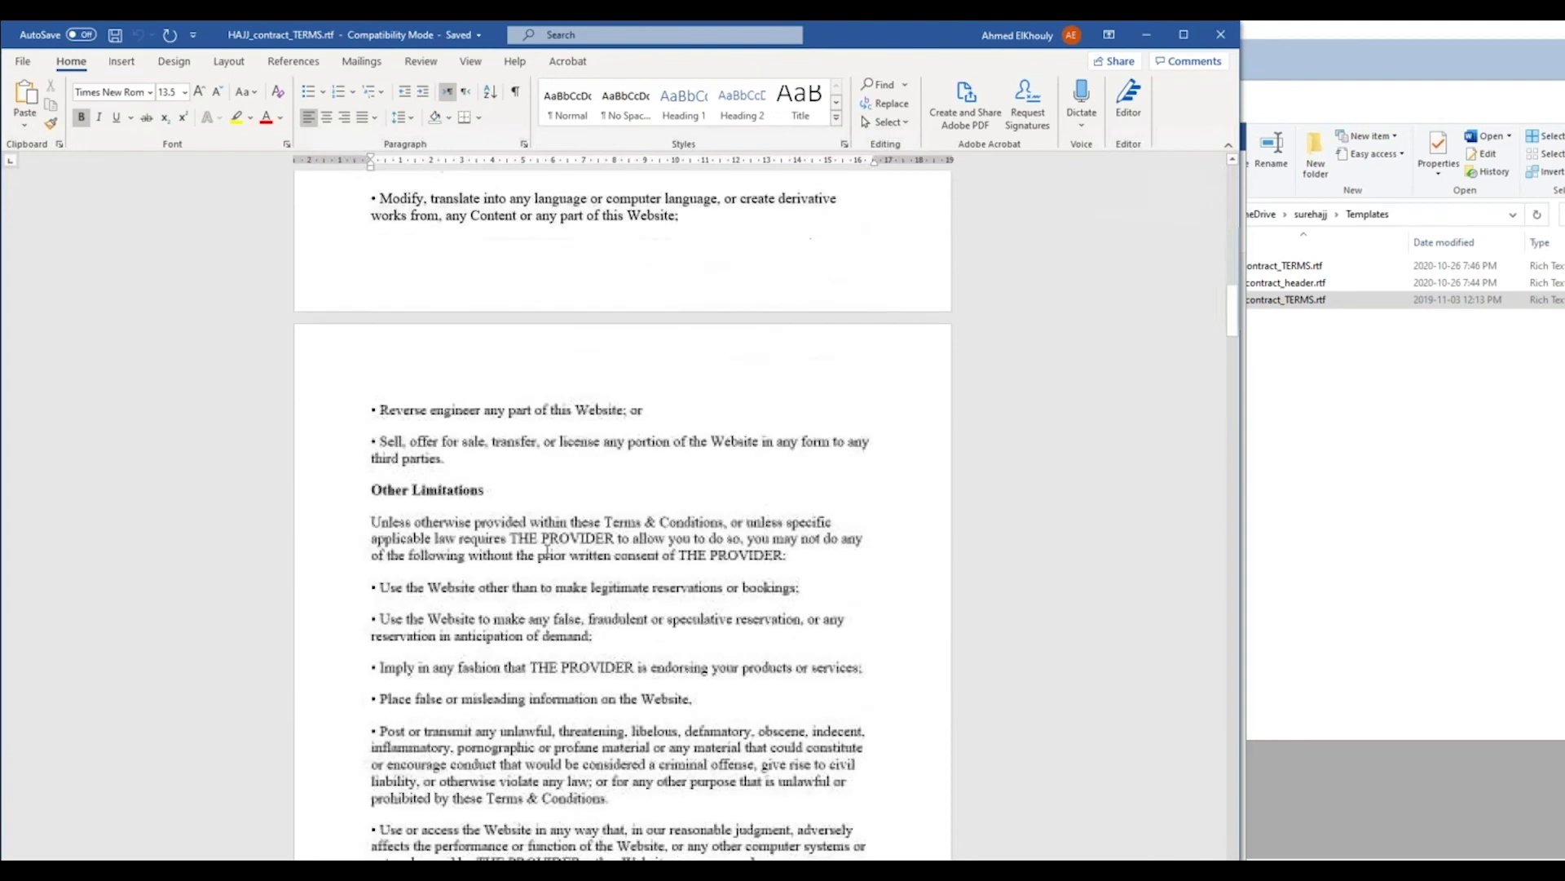
scroll(547, 552, down, 7)
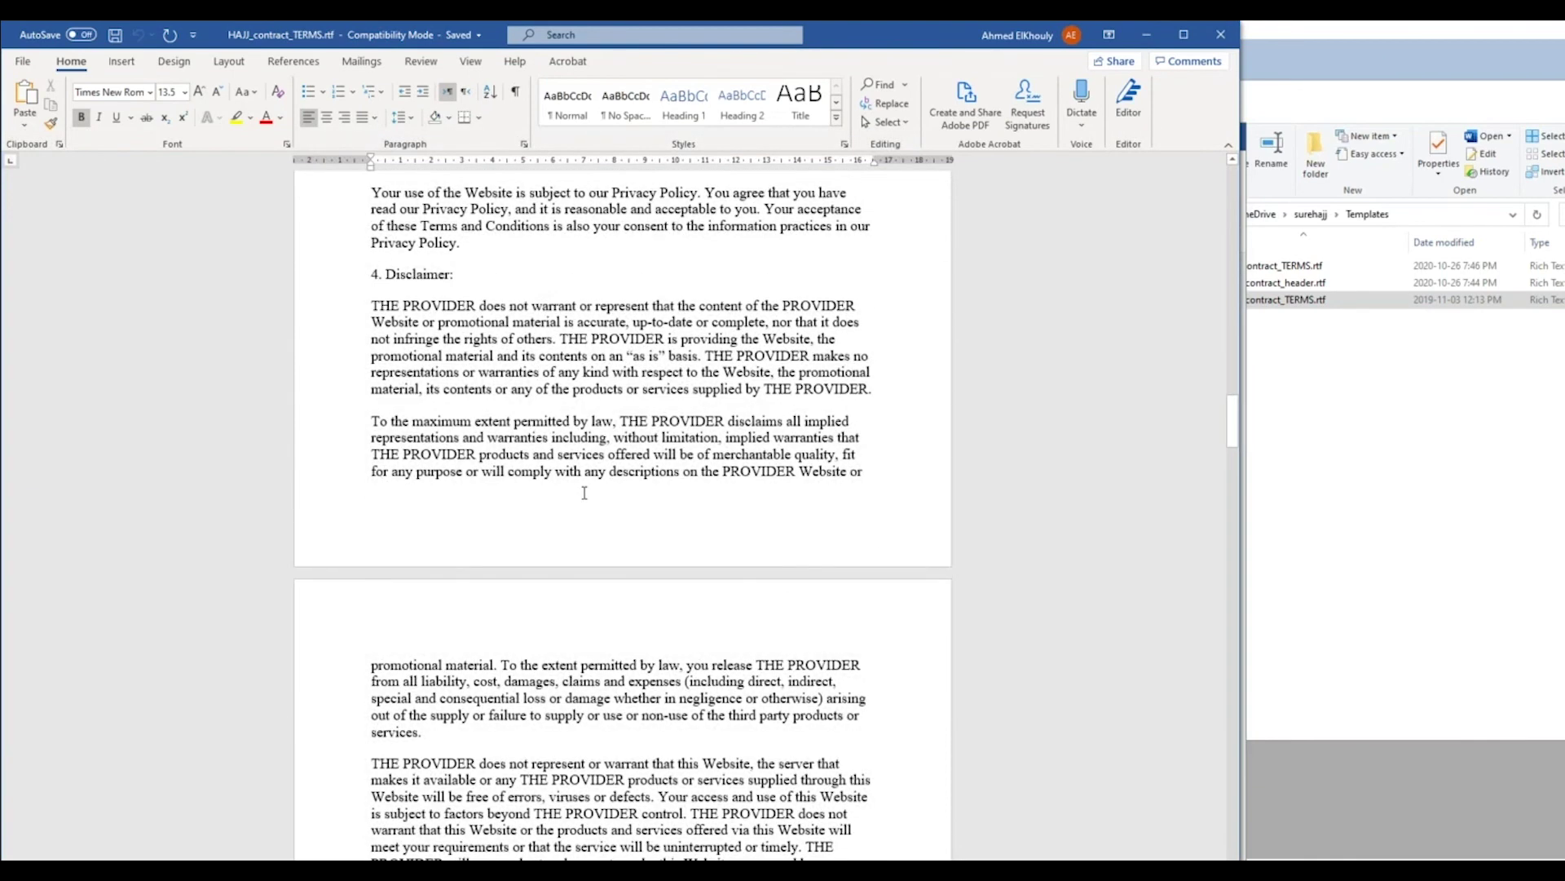
scroll(585, 491, down, 20)
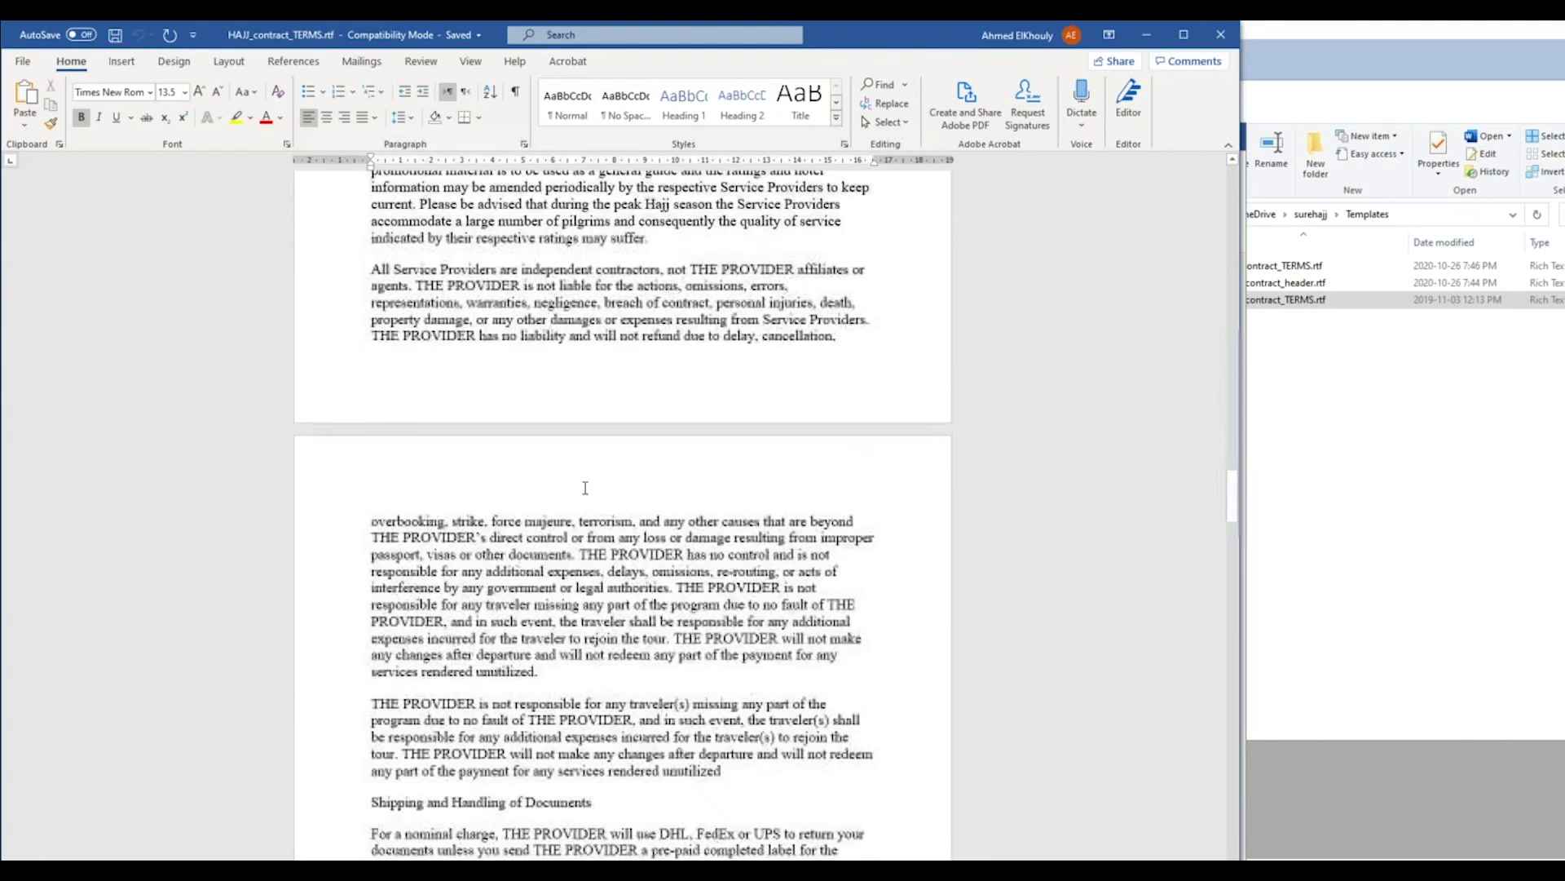
scroll(585, 487, down, 3)
drag(1233, 499, 1220, 598)
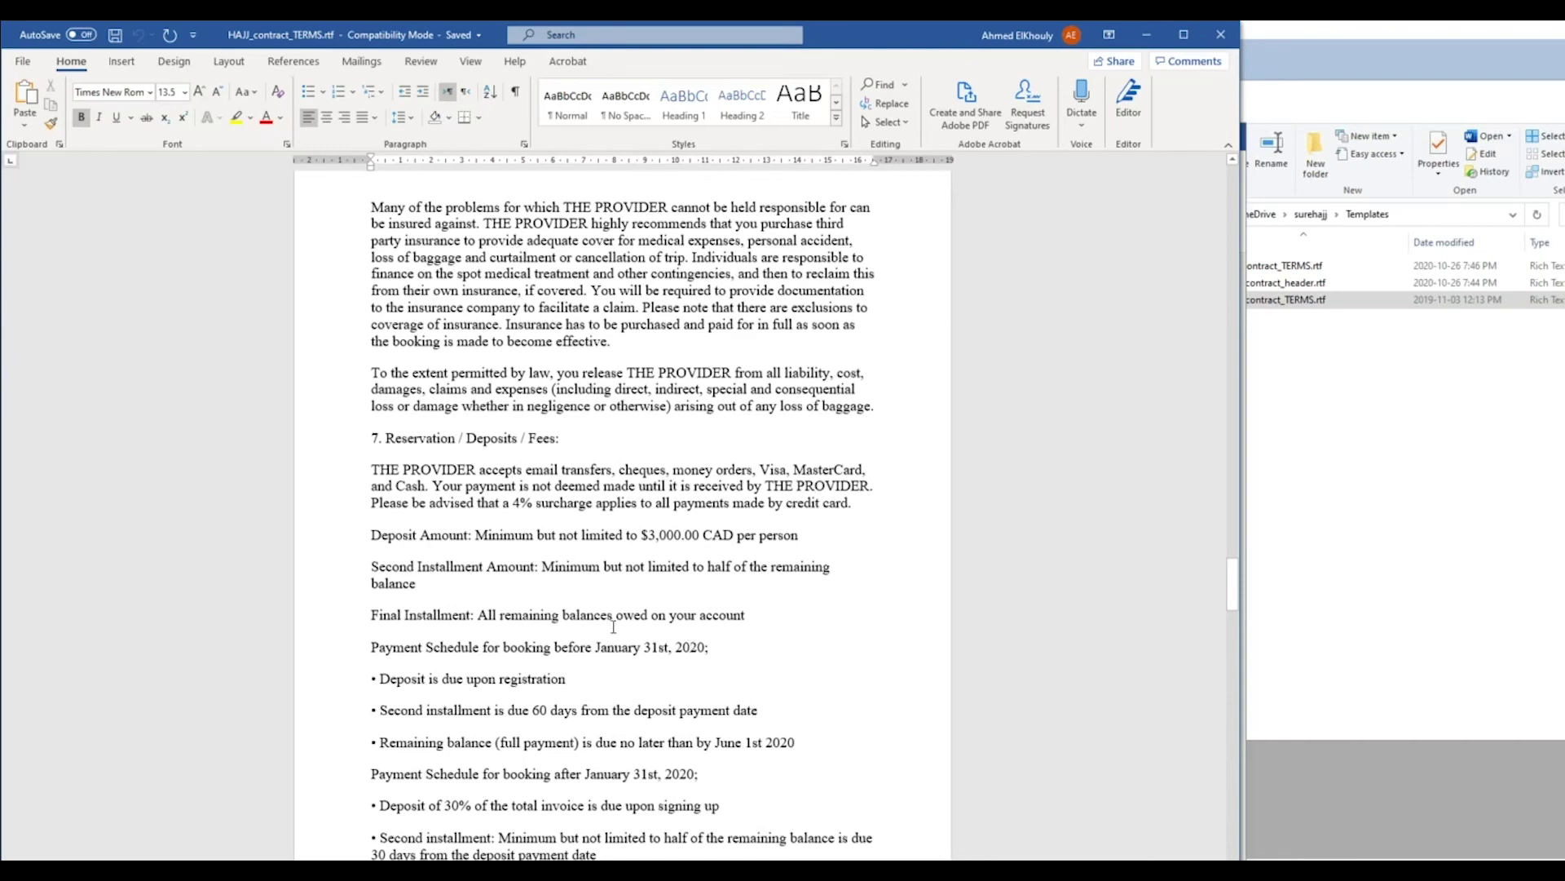
scroll(697, 646, down, 8)
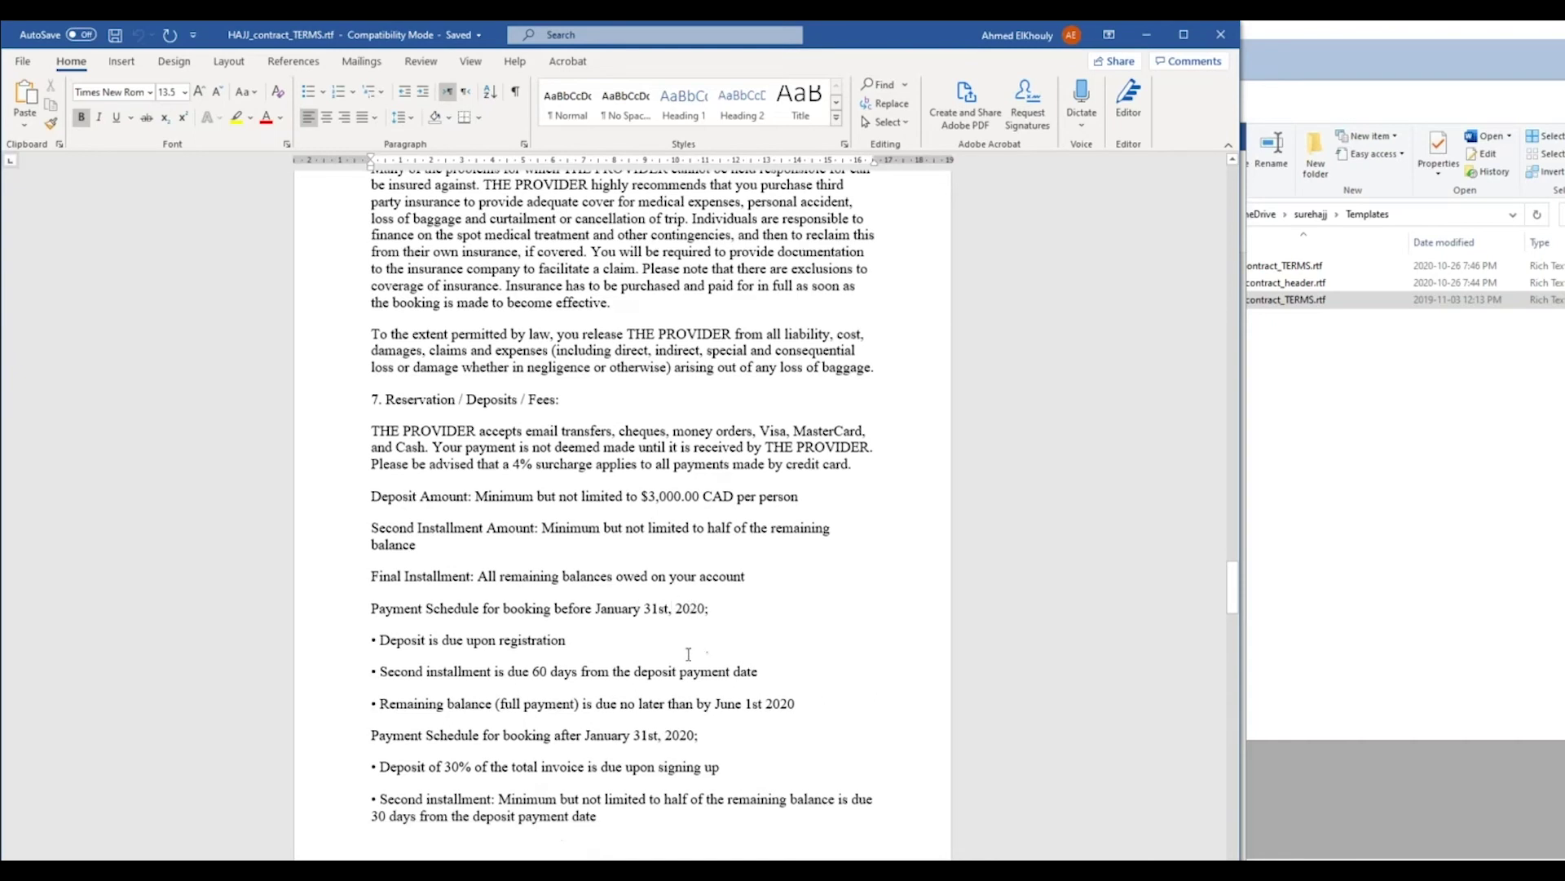
scroll(685, 655, down, 8)
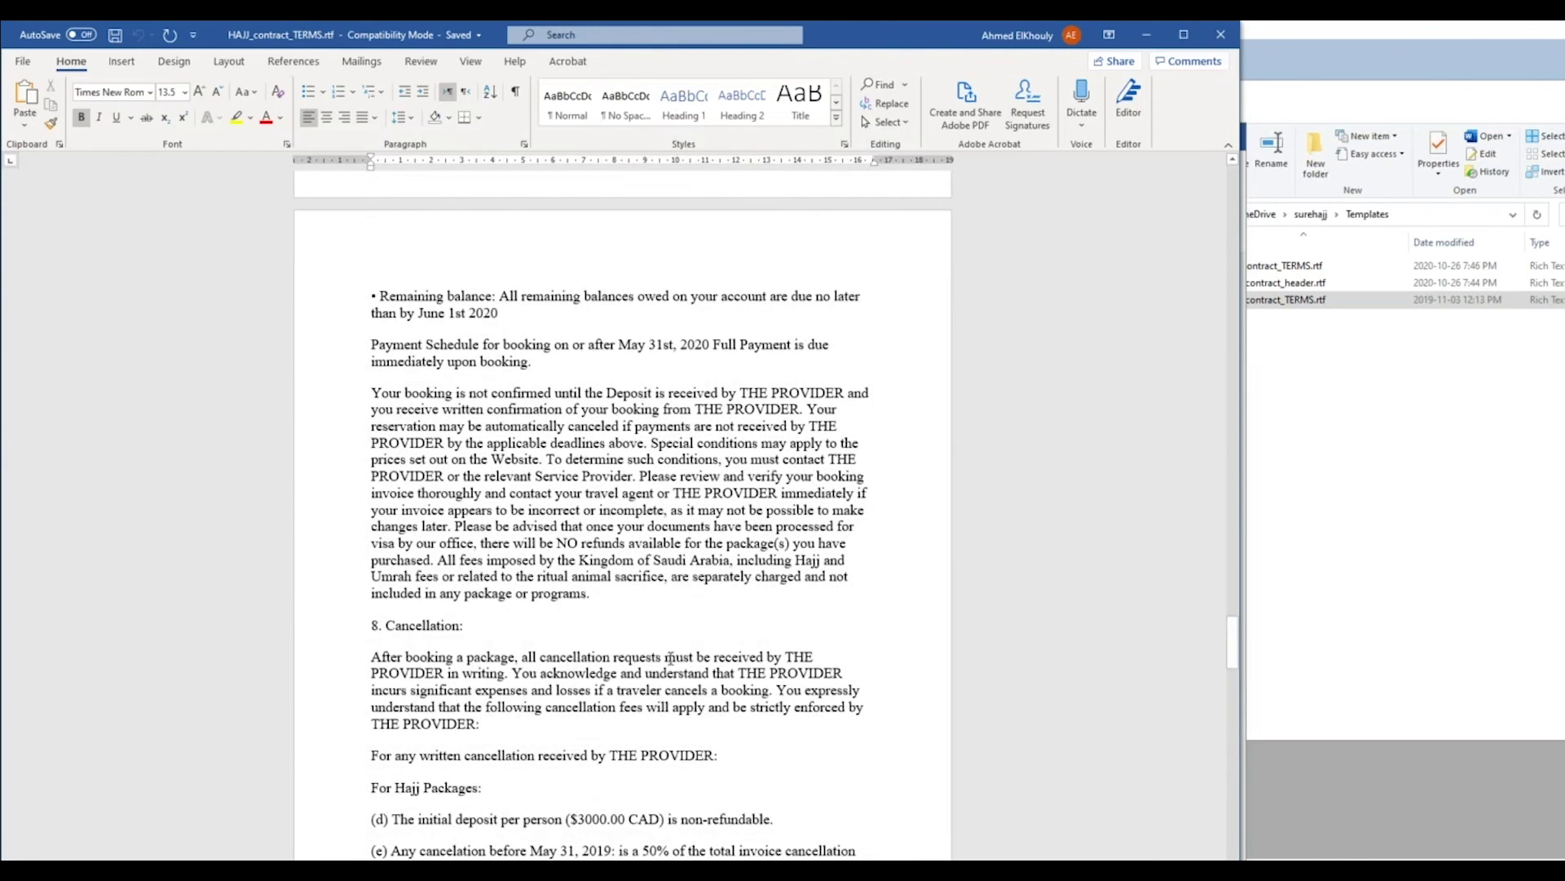
scroll(454, 624, down, 5)
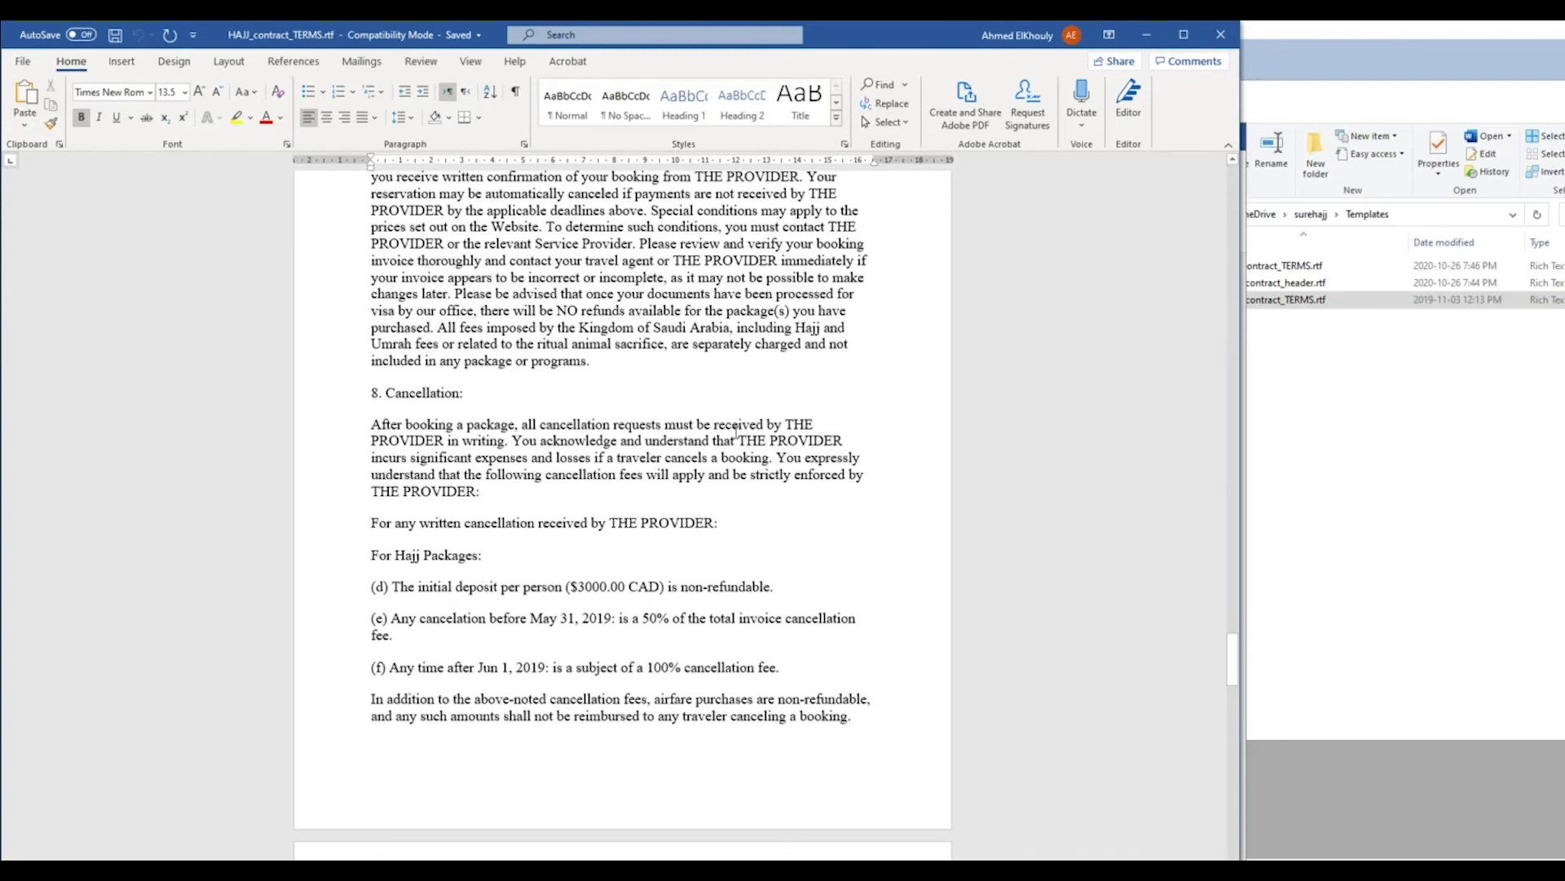
Make the 'For any written cancellation received by THE PROVIDER:' line red and bold
drag(723, 525, 368, 528)
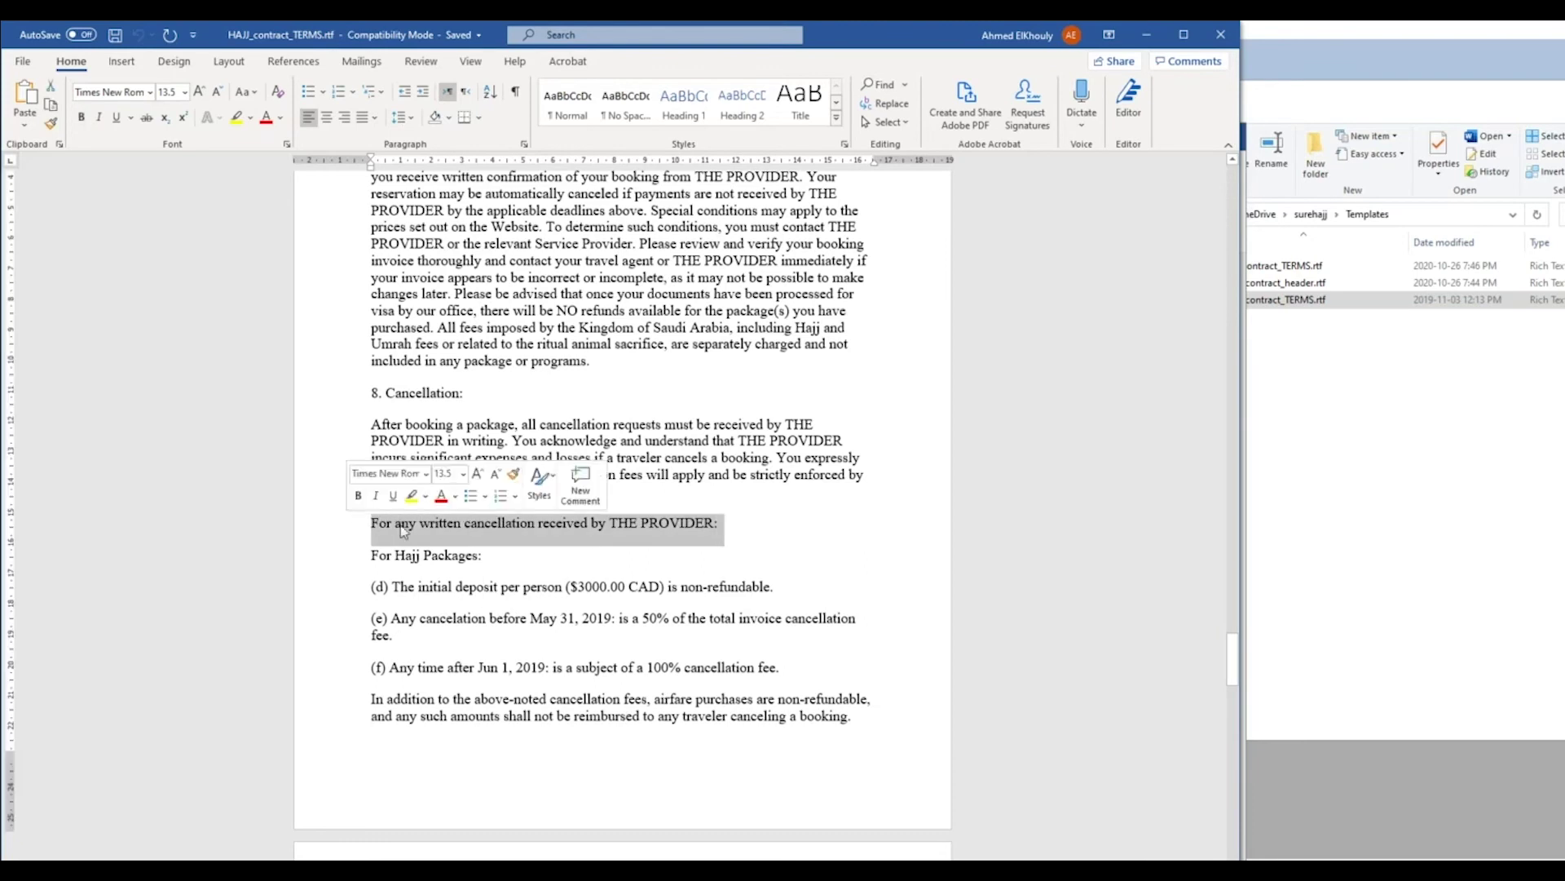
click(266, 122)
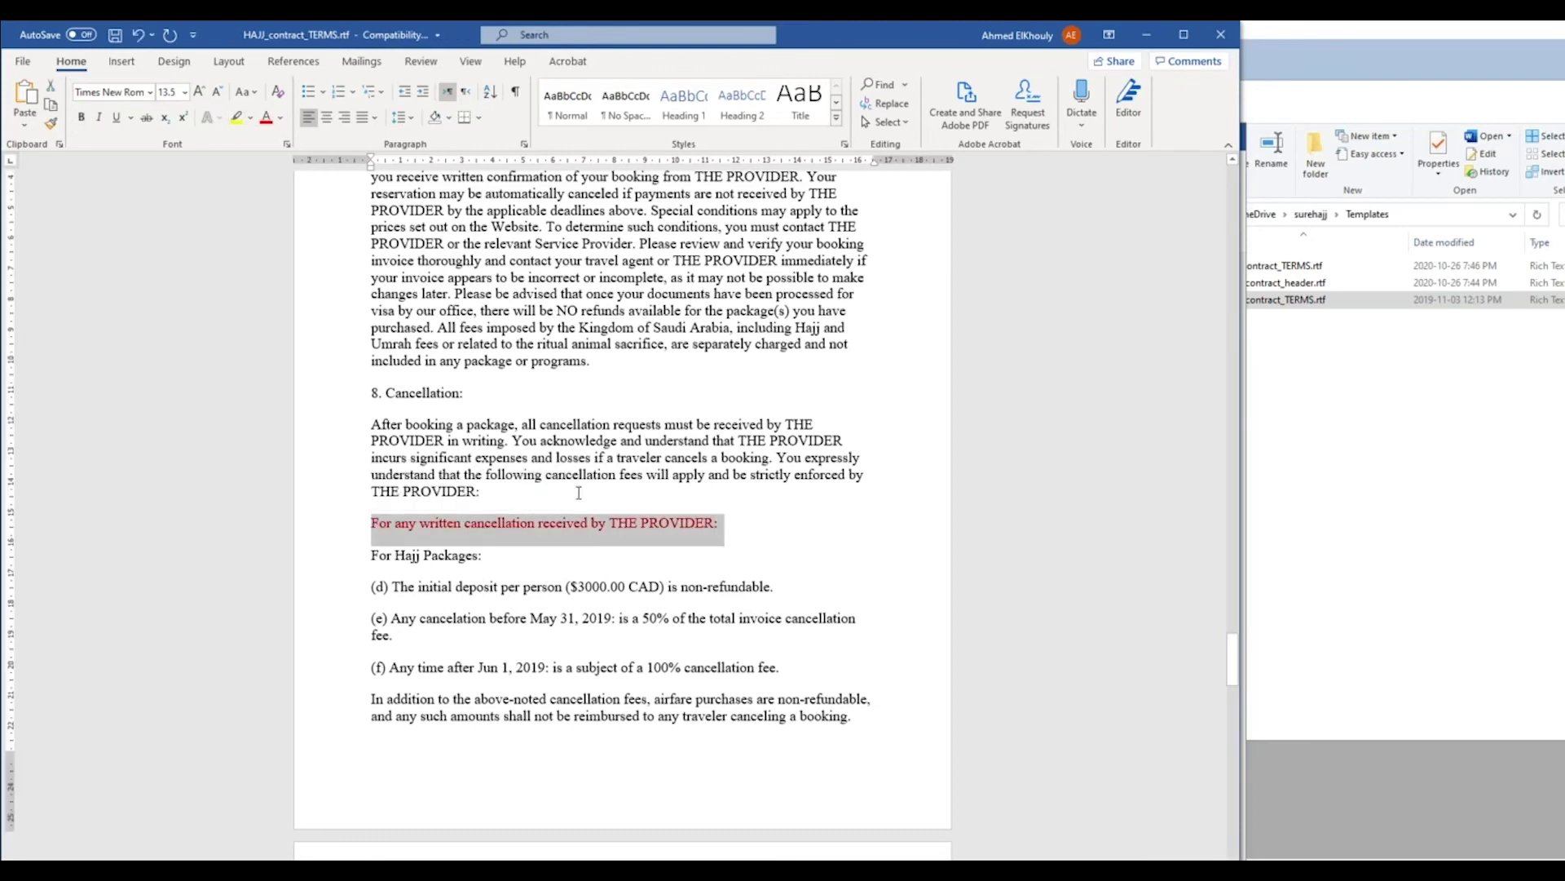
click(485, 554)
drag(371, 523, 724, 526)
click(81, 116)
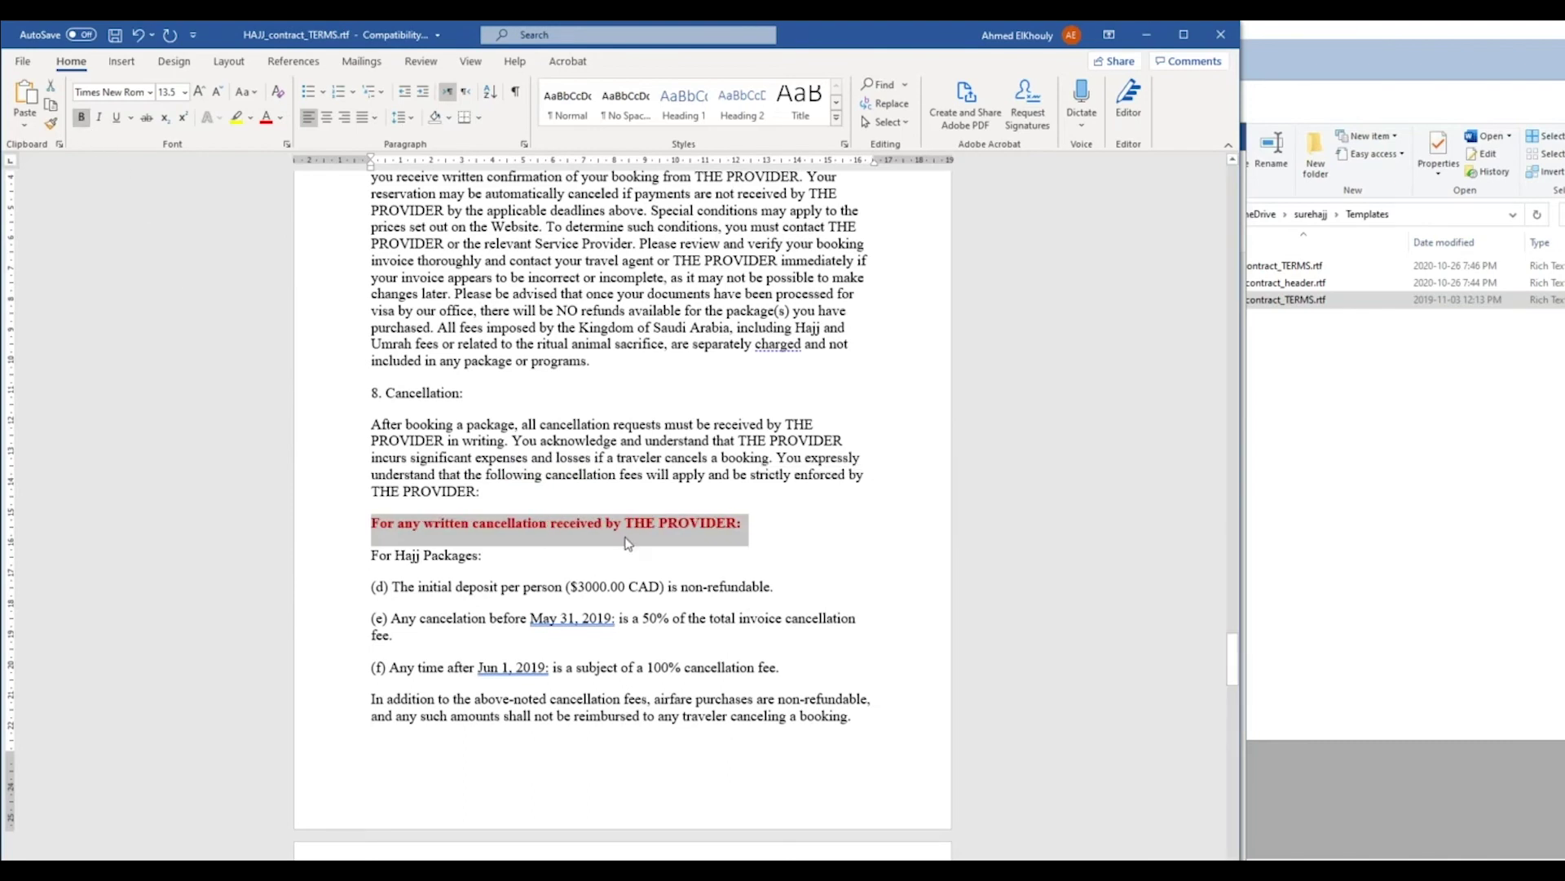
Save and close the terms document, returning to the Files Locations Form
click(115, 35)
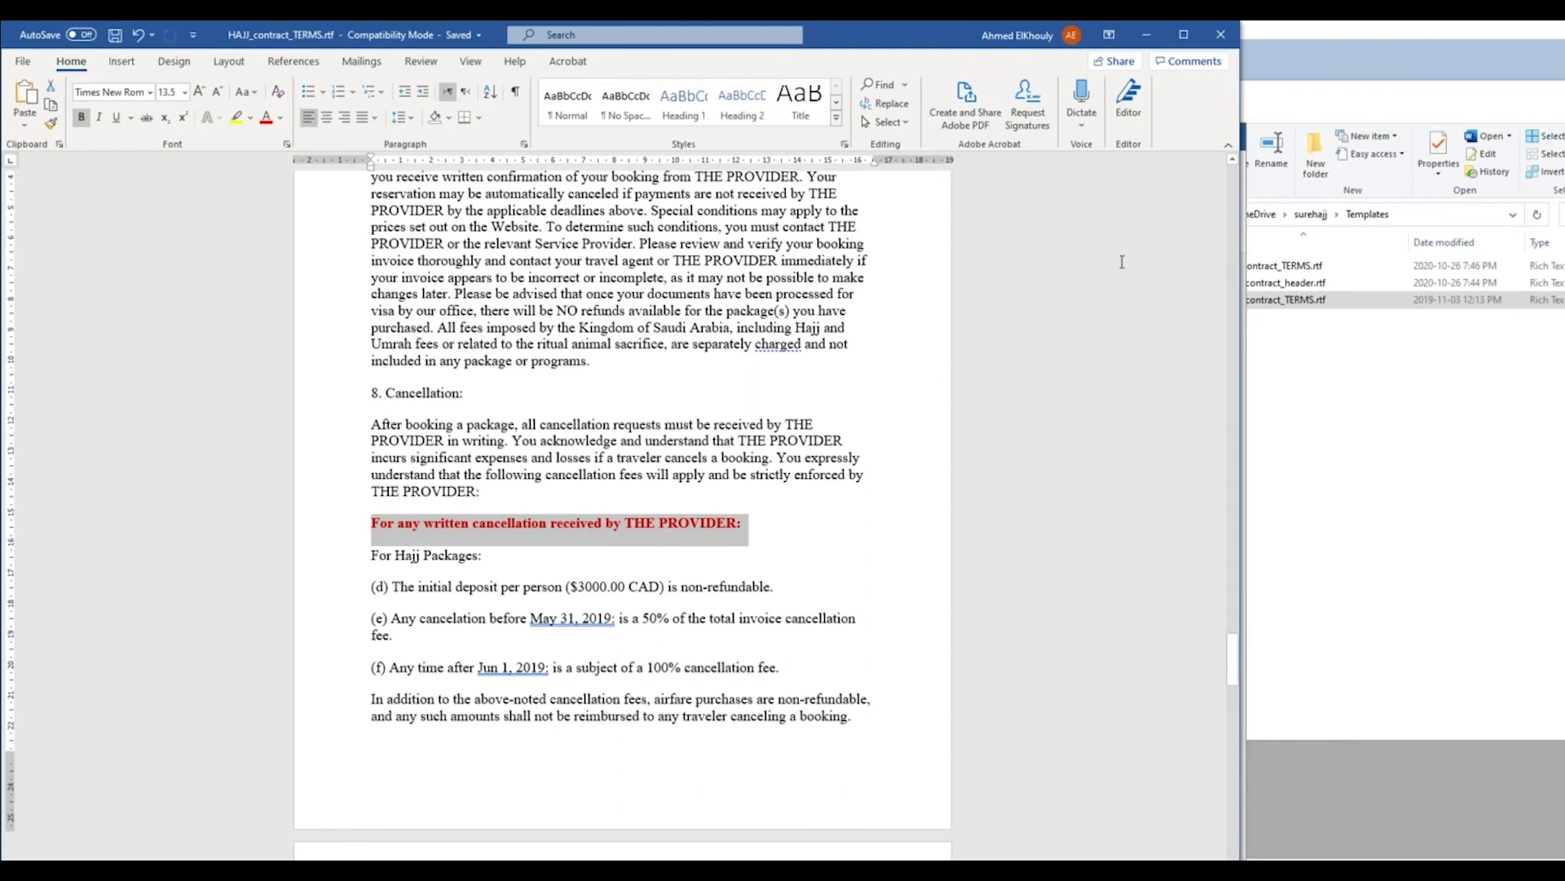
click(1221, 35)
click(1247, 54)
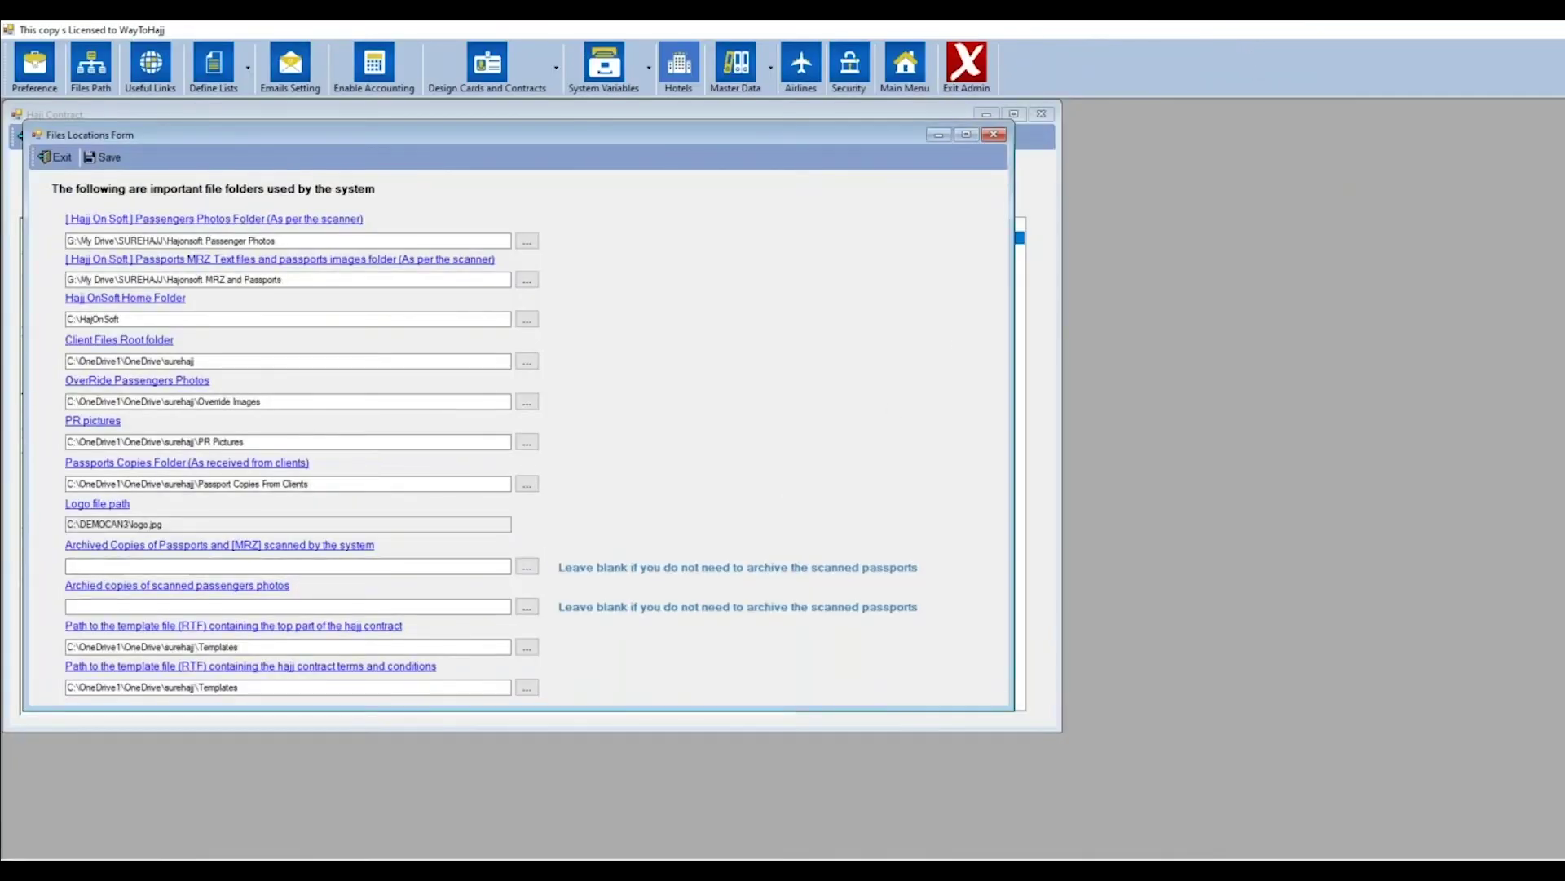
Close the Files Locations Form and Hajj Contract editor, then enter the Hajj BackOffice main menu
click(54, 157)
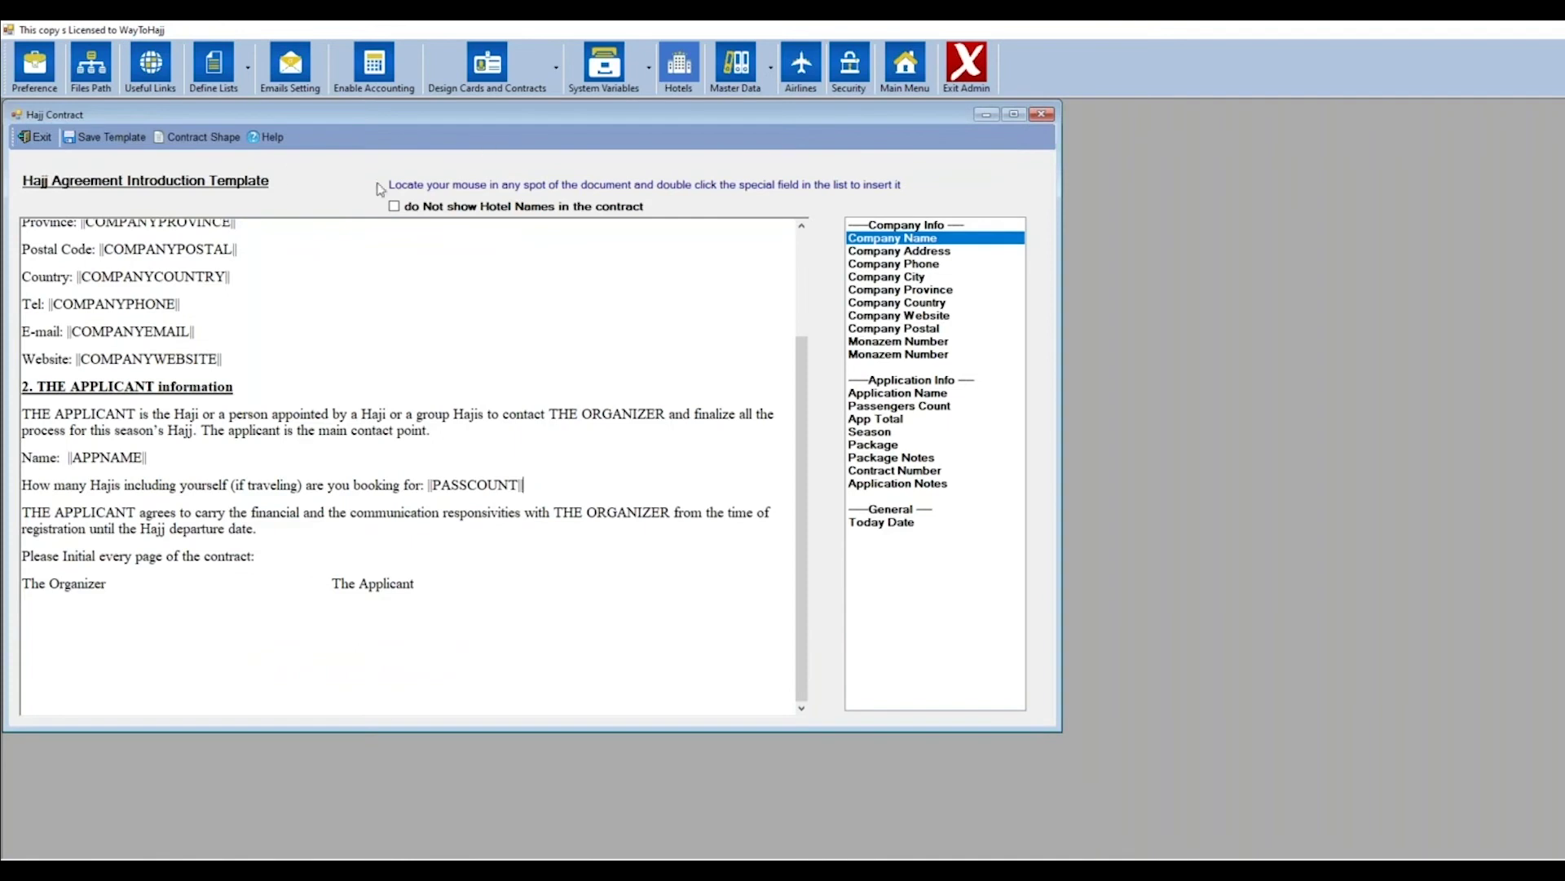
click(35, 137)
mouse_move(809, 864)
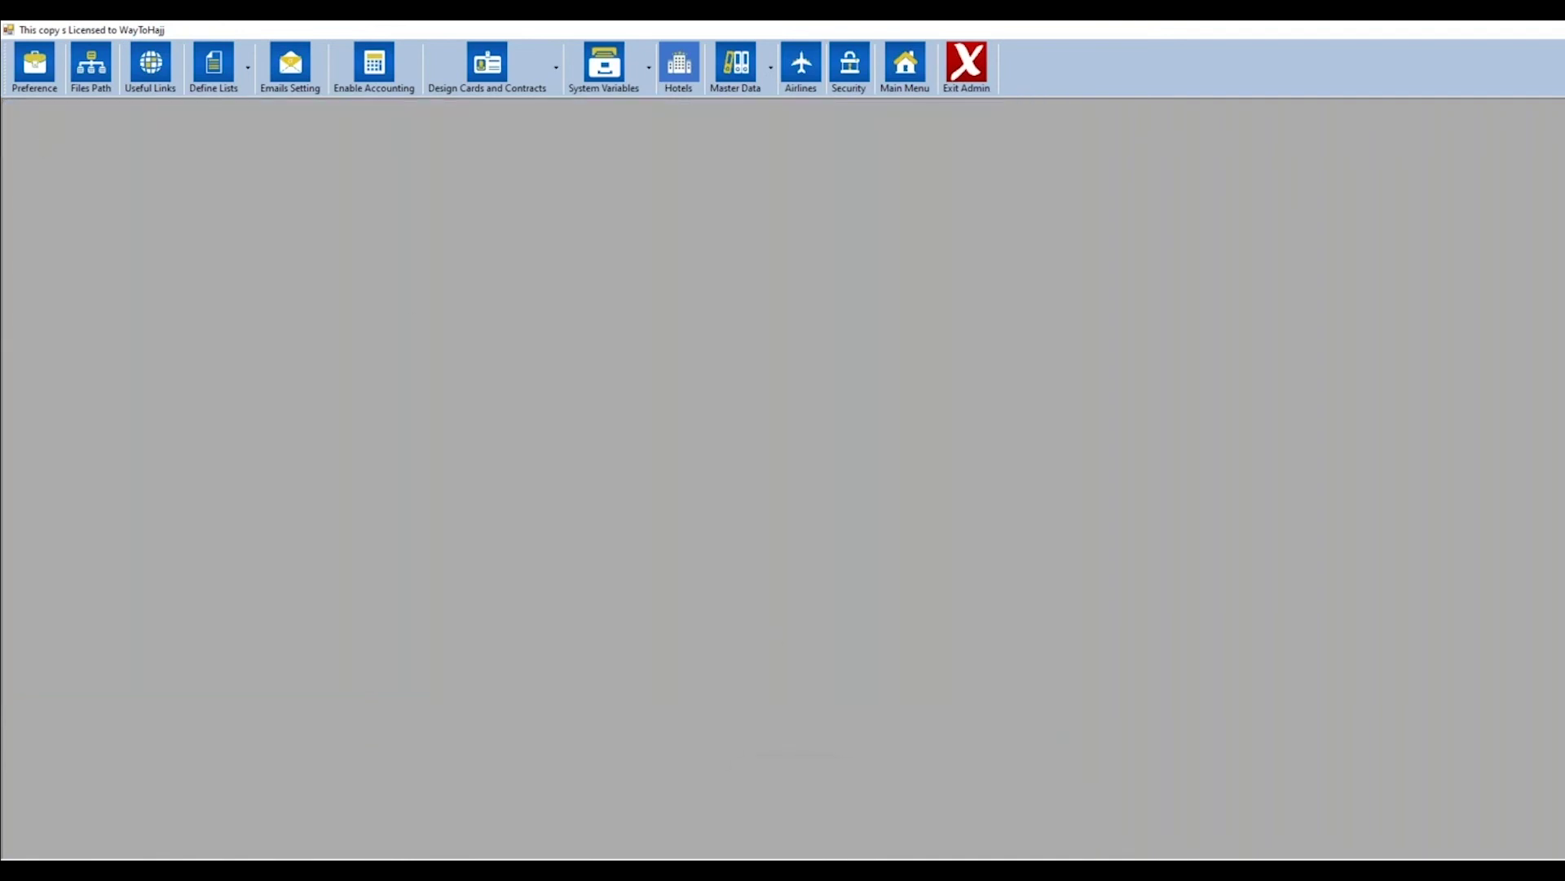
mouse_move(864, 866)
click(804, 819)
click(849, 403)
click(74, 83)
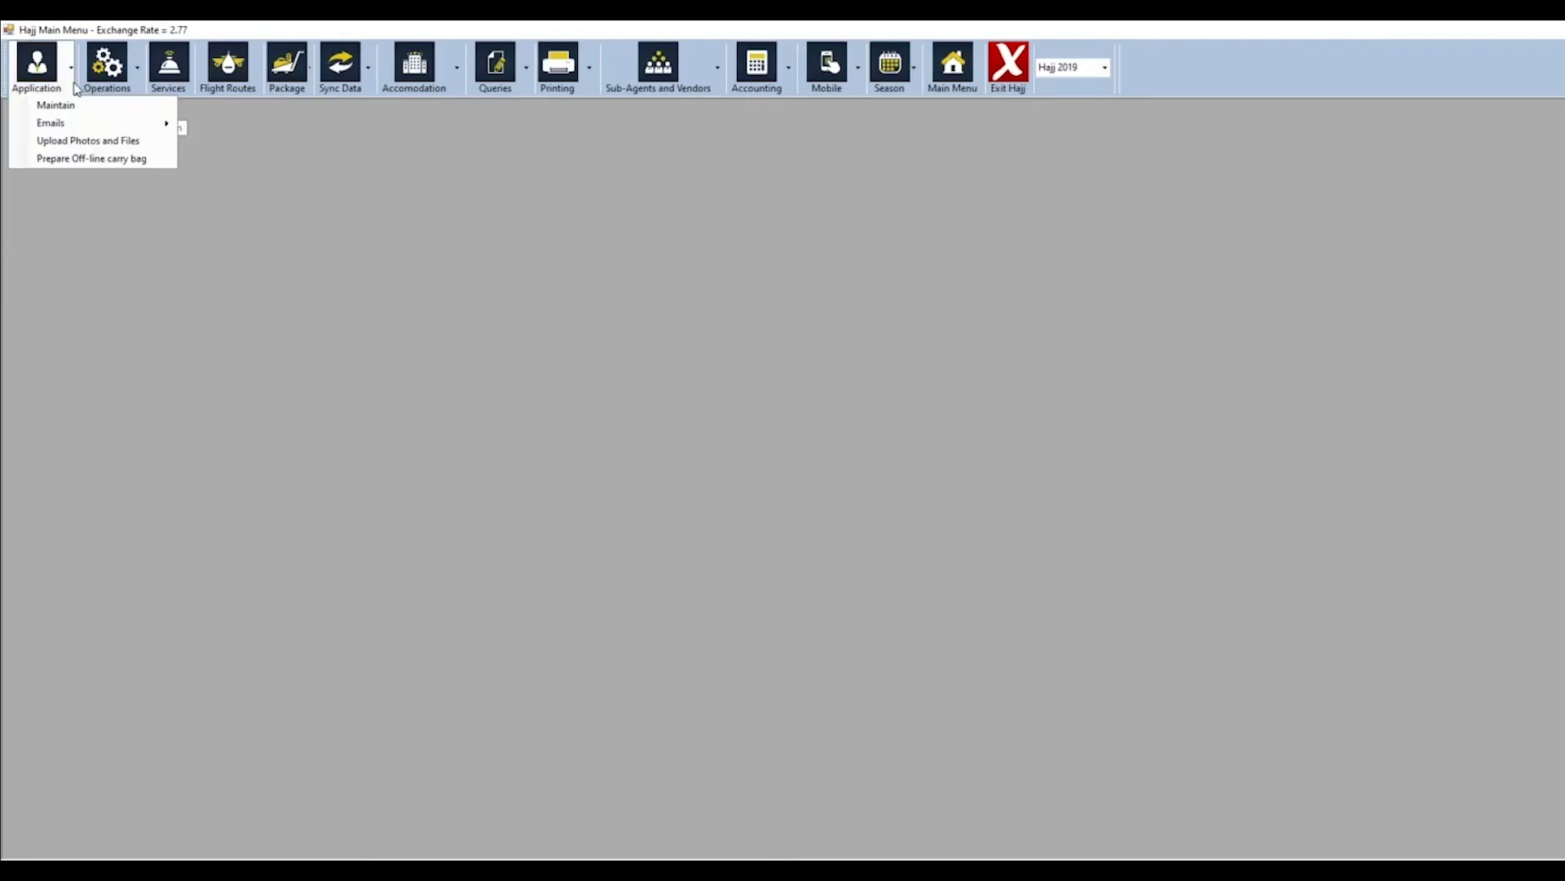
click(56, 105)
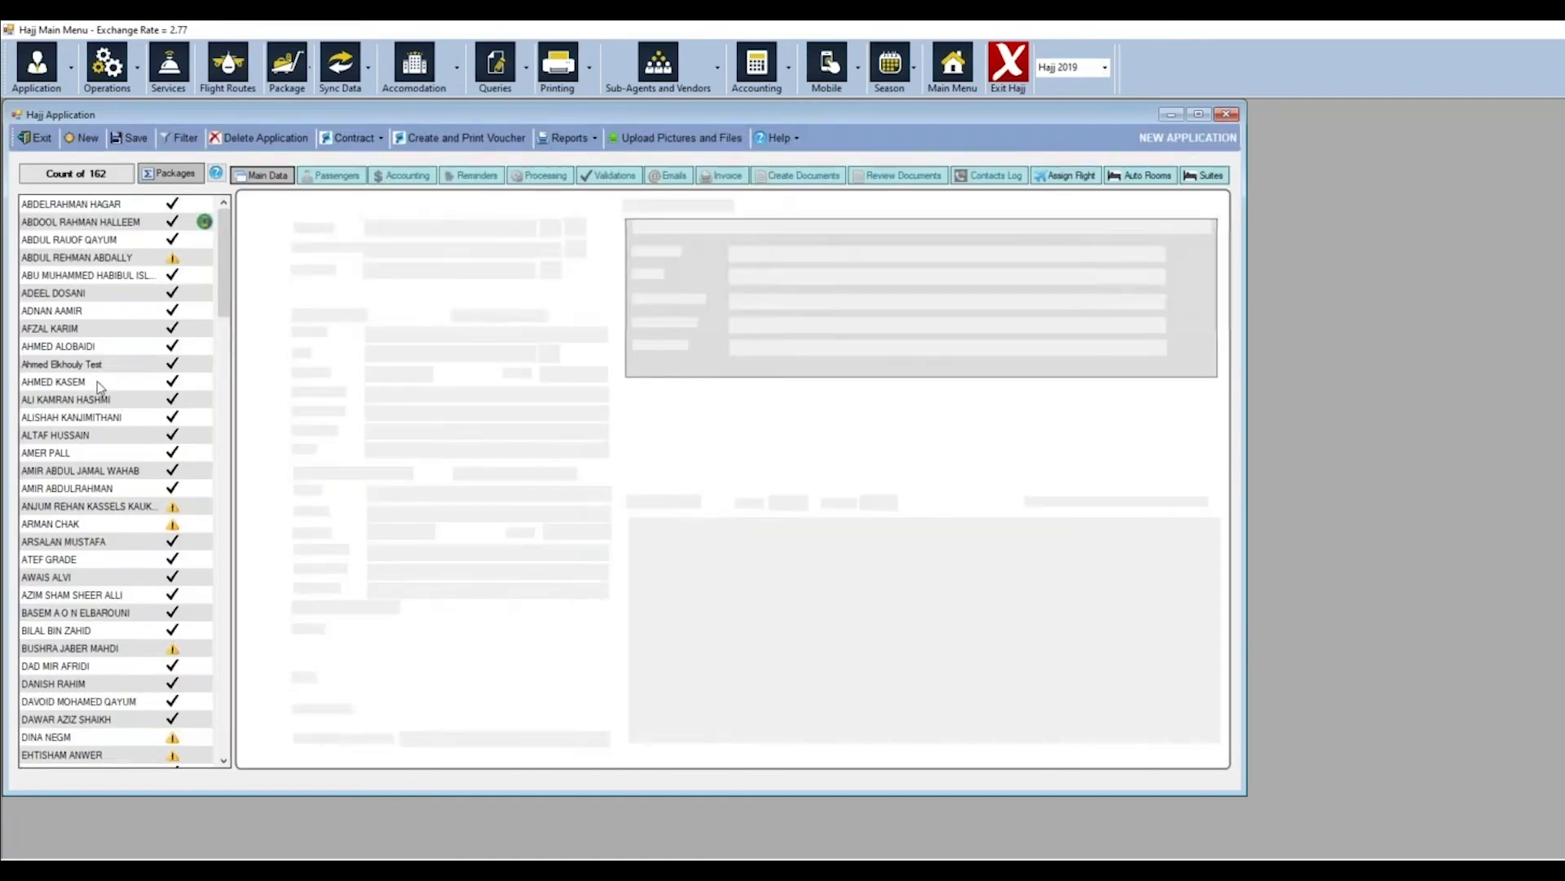
click(119, 385)
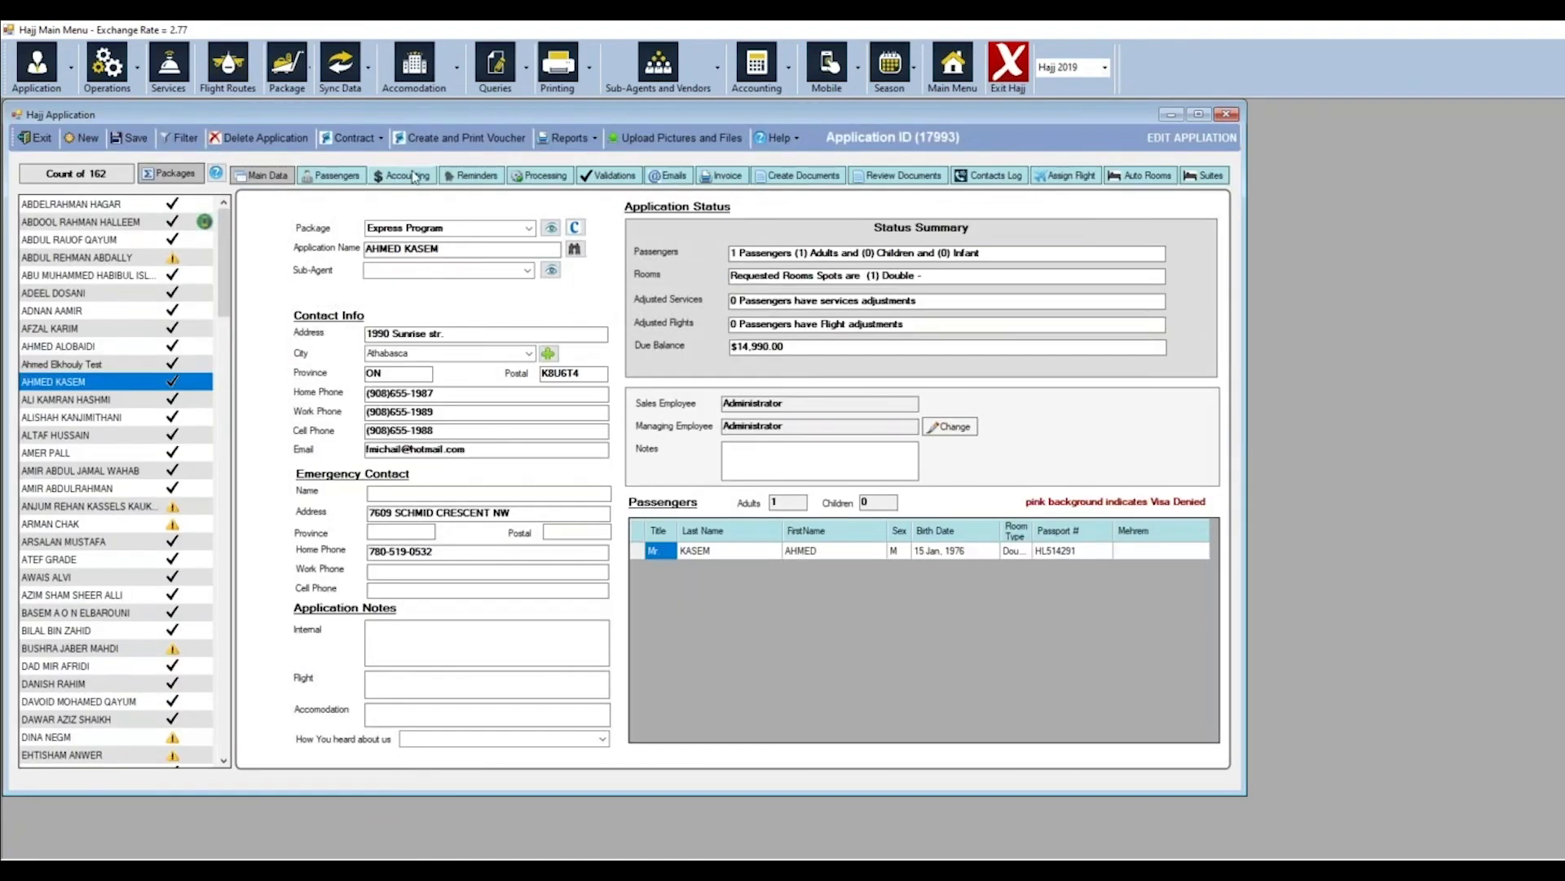
click(378, 141)
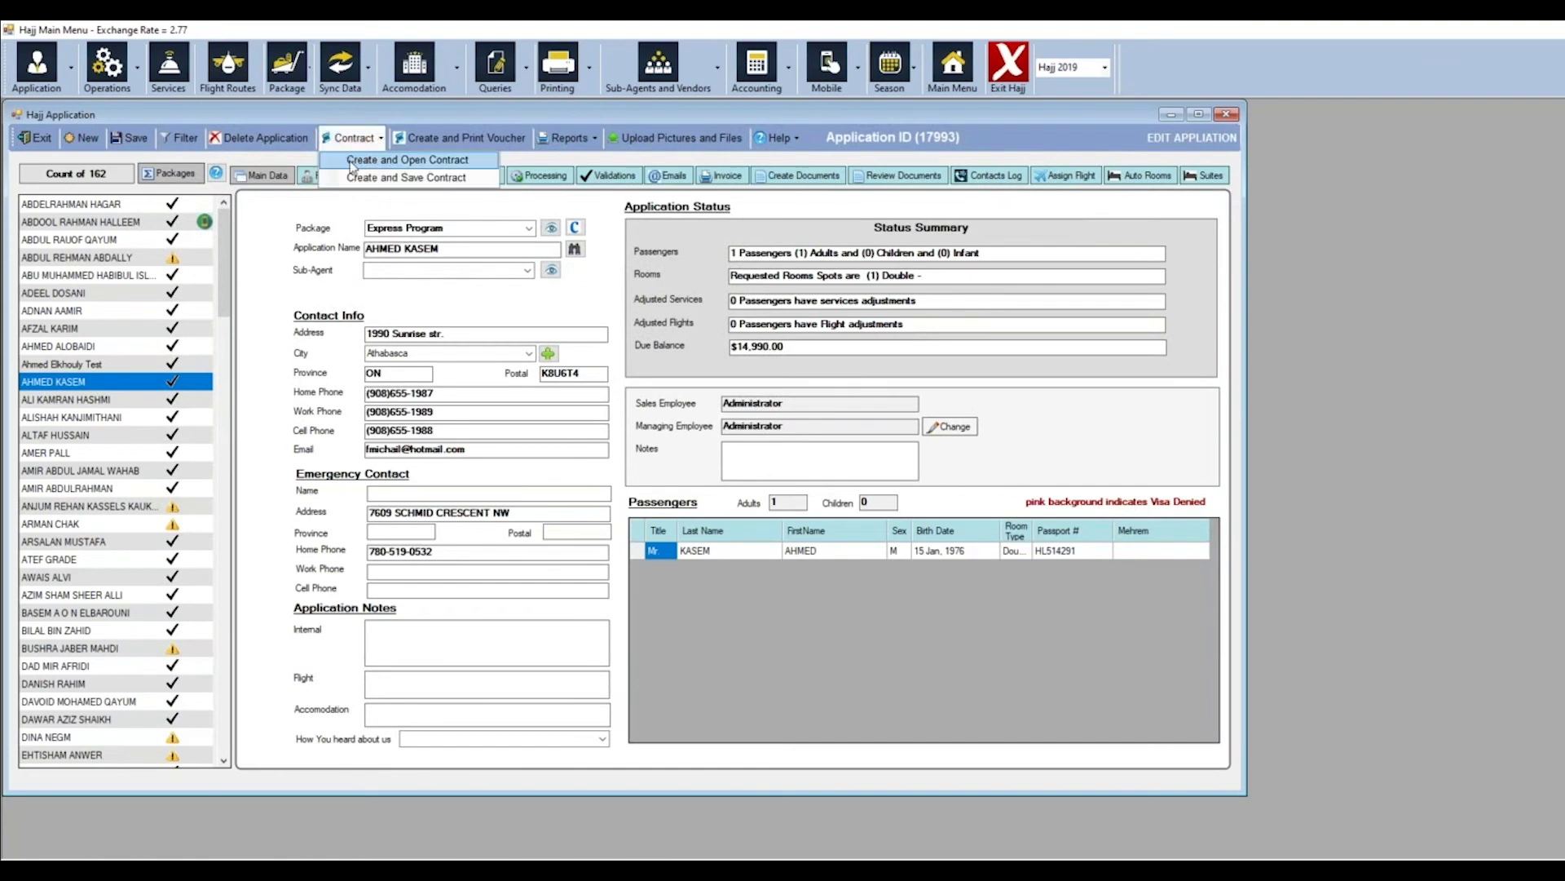
click(352, 163)
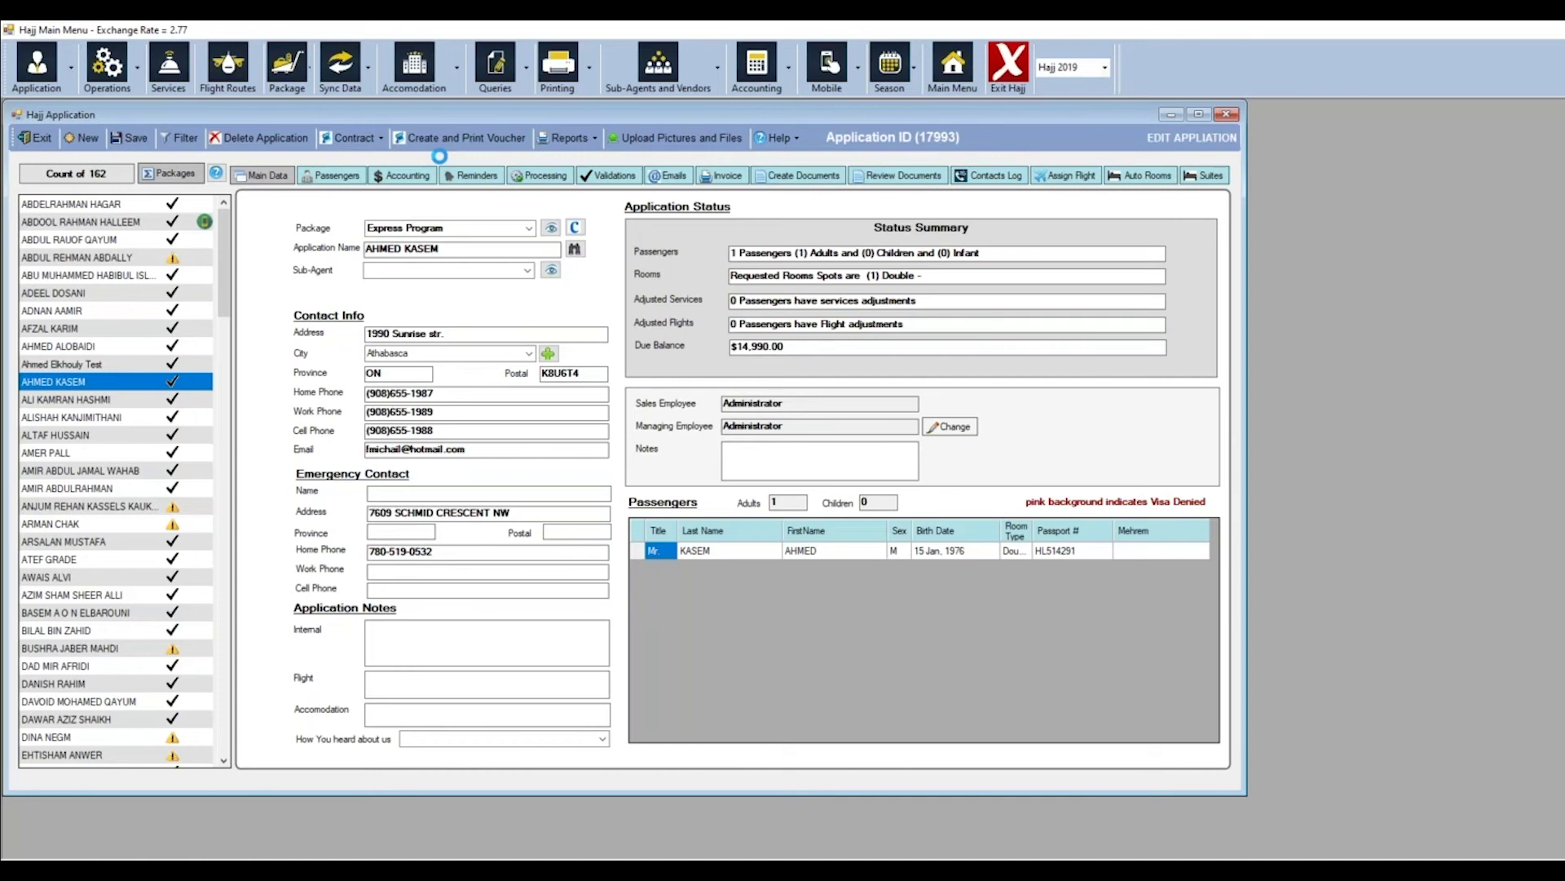
Bring up Document2 and select the section 8 cancellation line to confirm it is red and bold
mouse_move(788, 869)
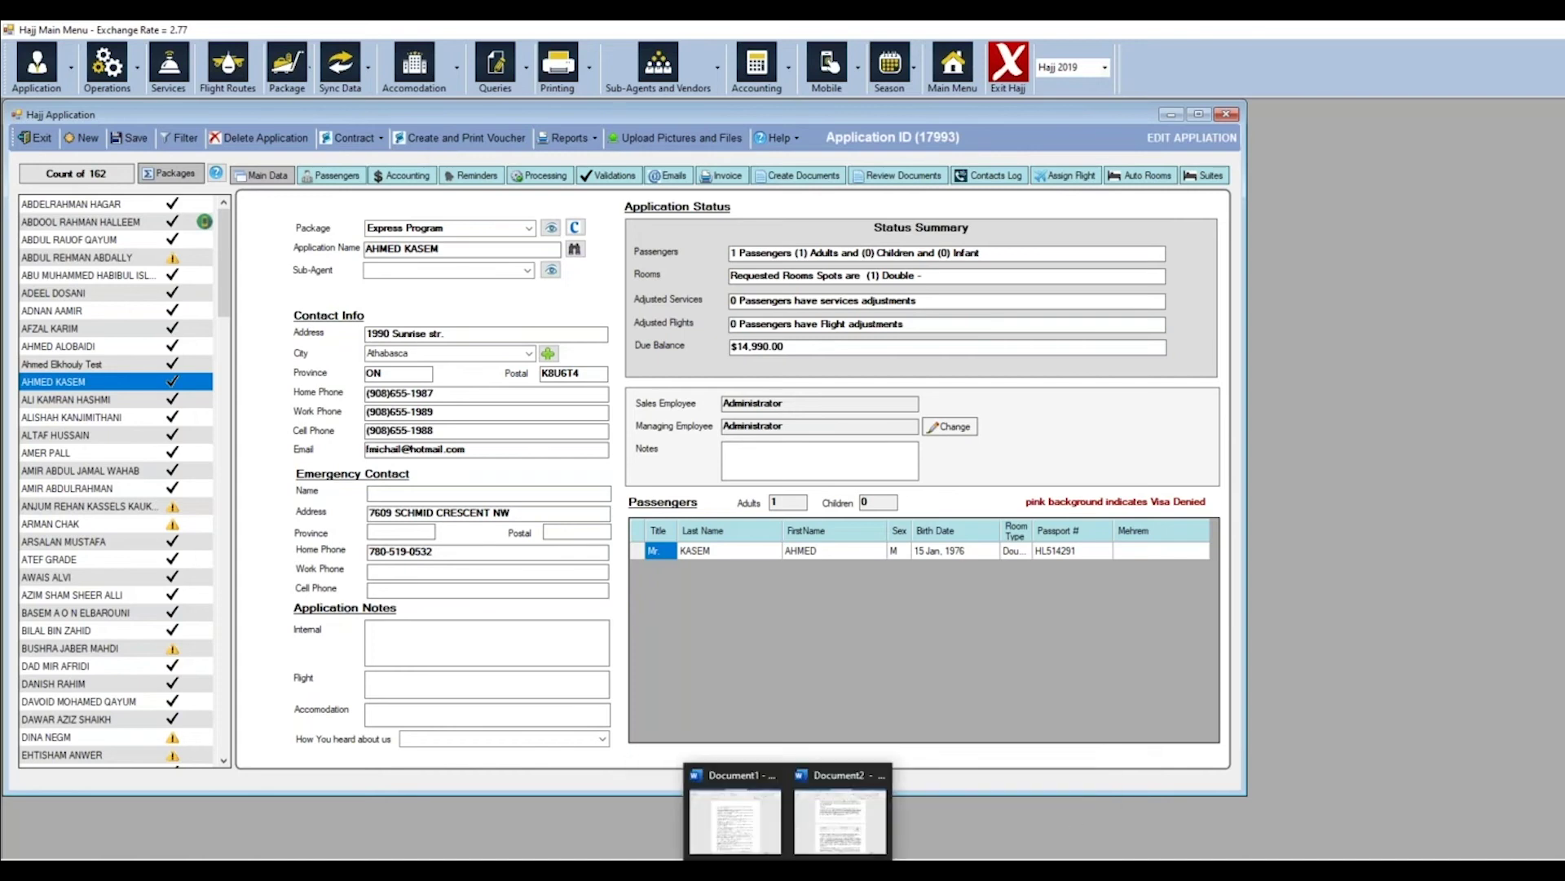
click(840, 816)
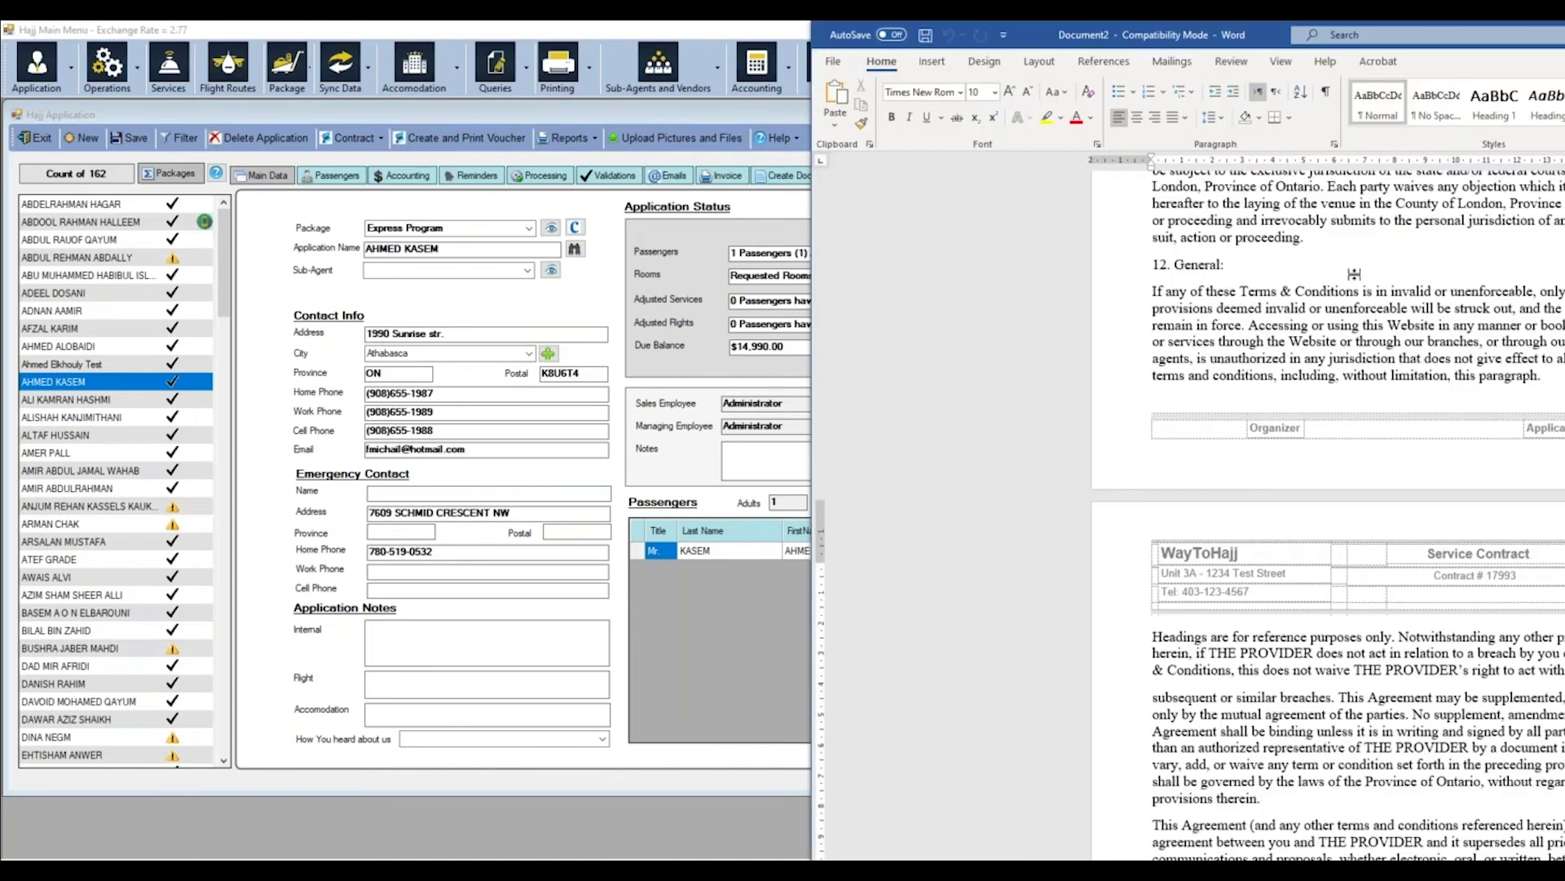
scroll(1346, 359, up, 10)
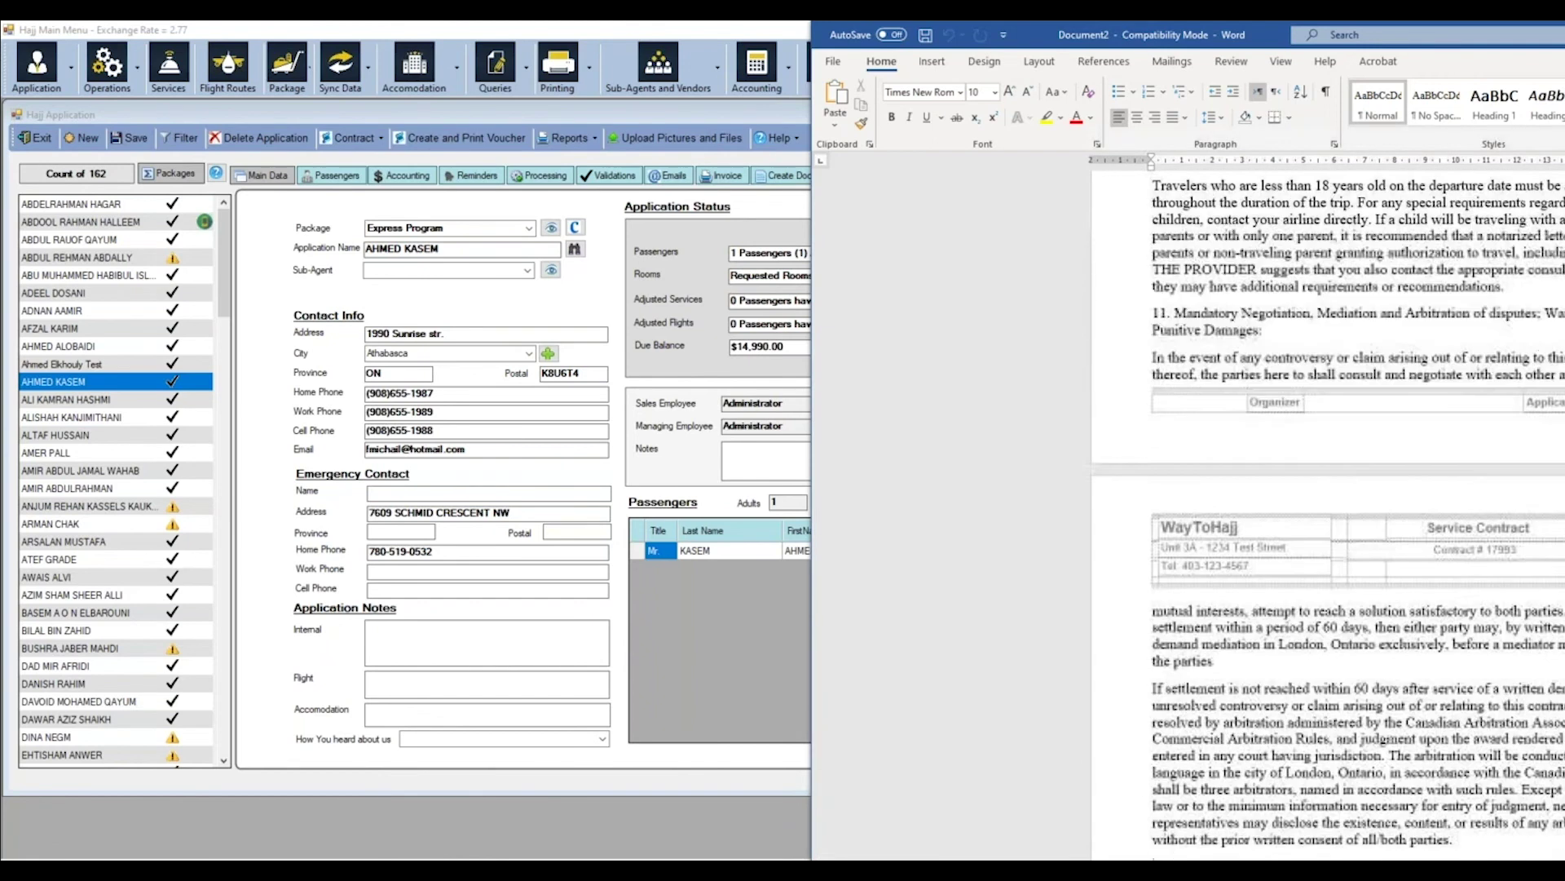
scroll(1197, 546, up, 10)
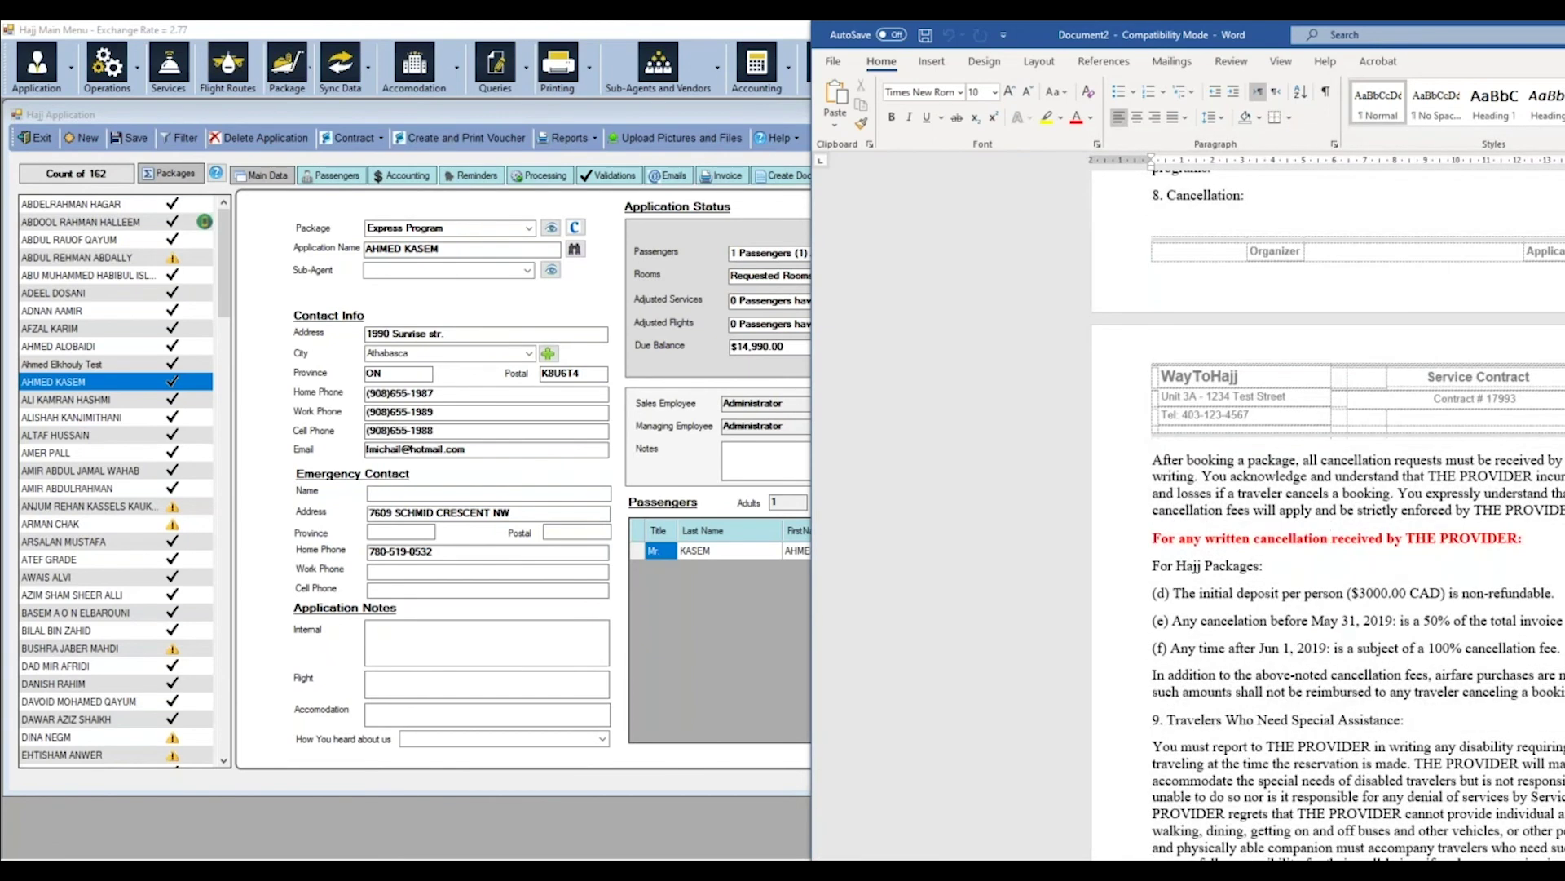
drag(1155, 540, 1547, 548)
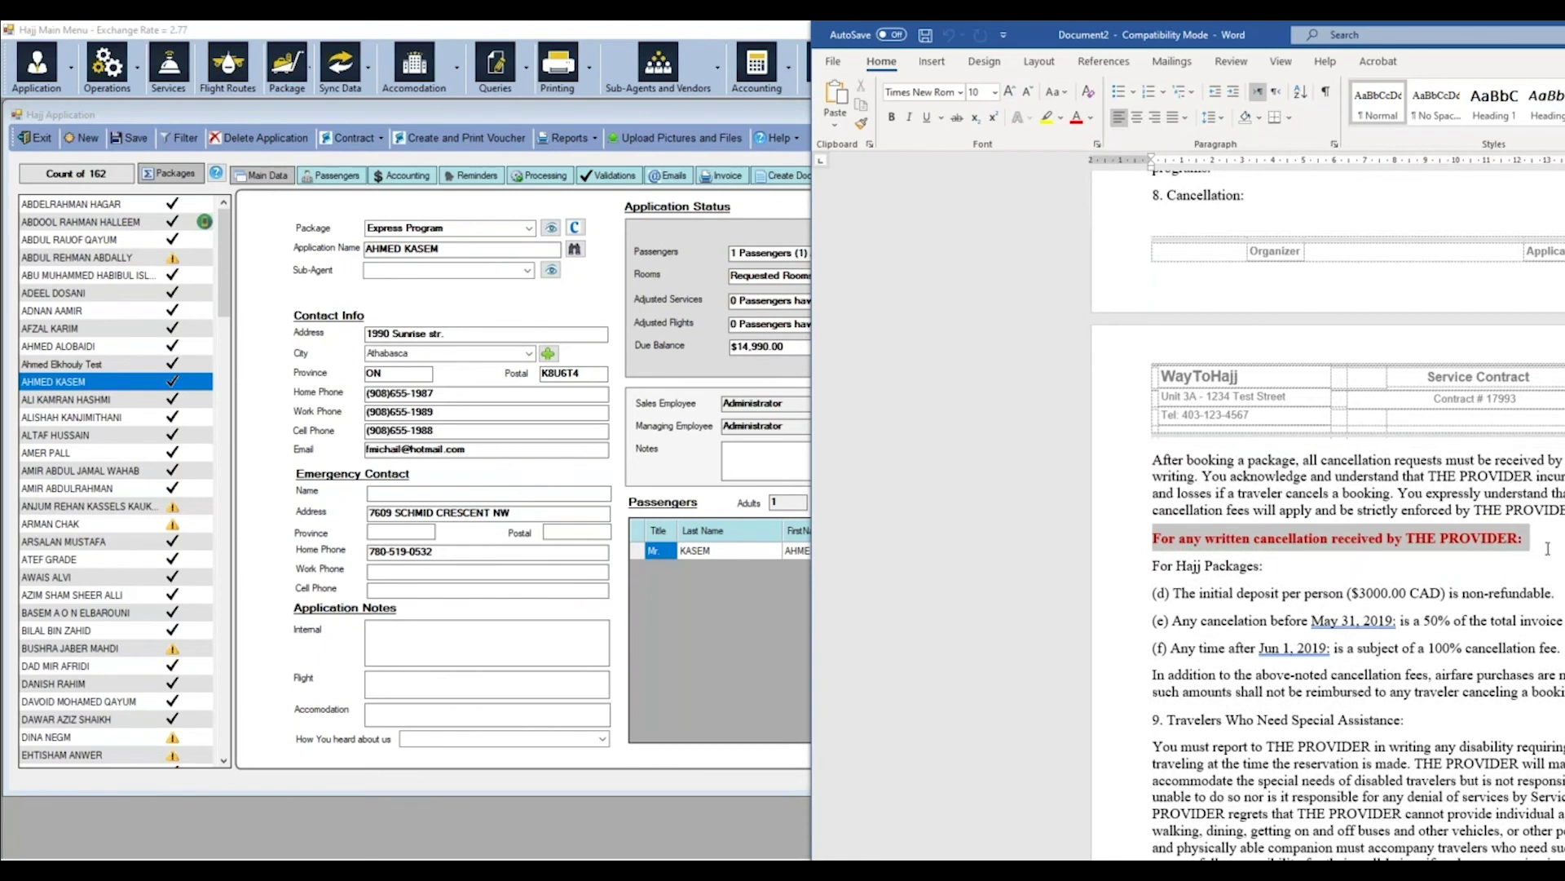
scroll(1547, 548, up, 5)
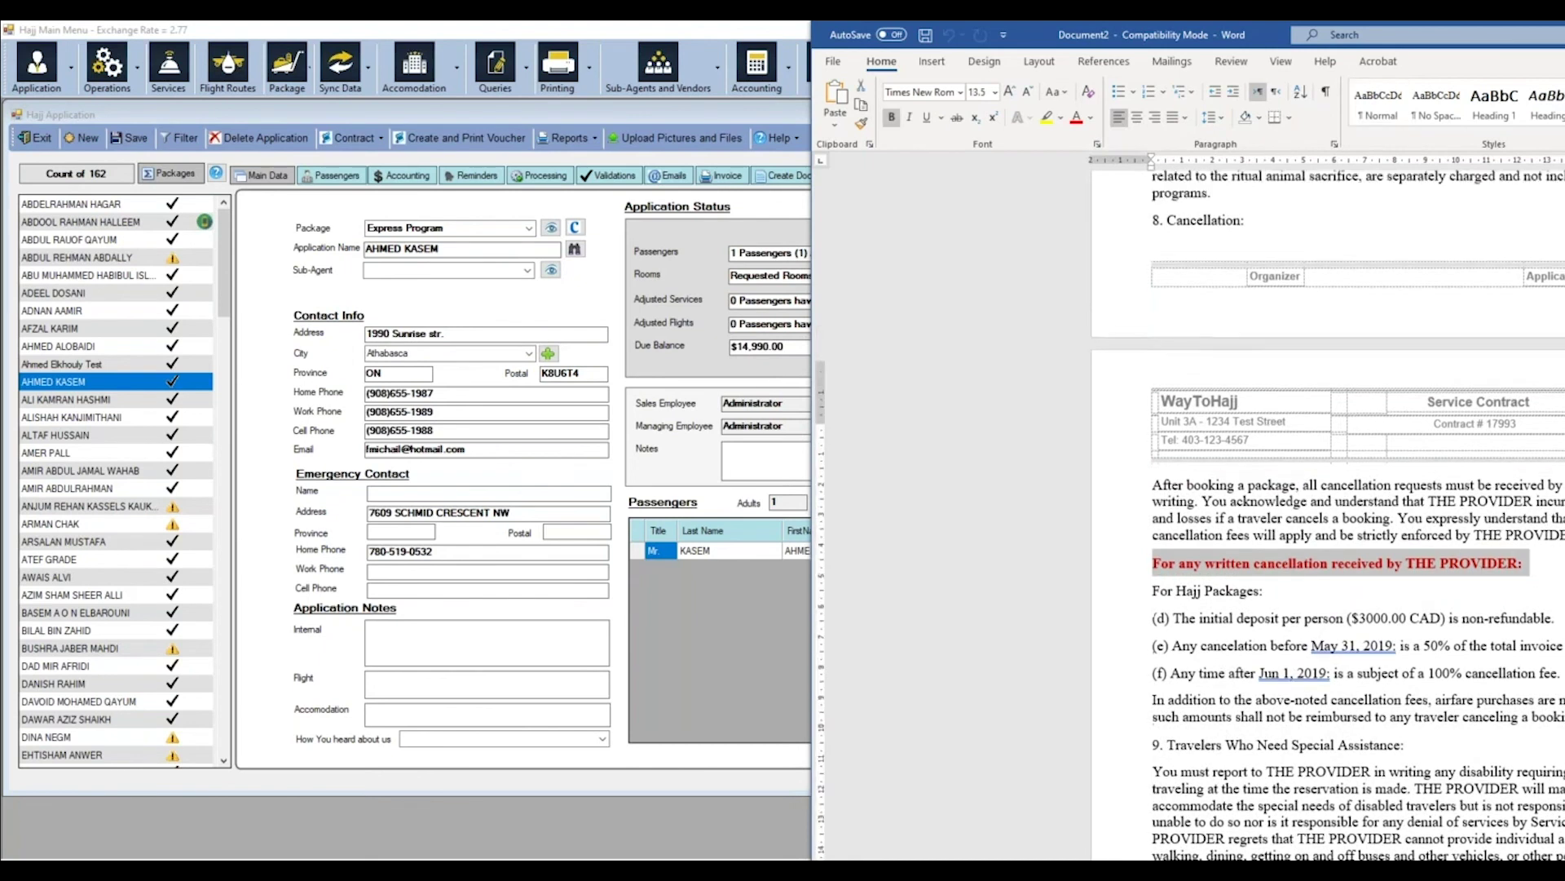
scroll(1337, 505, up, 10)
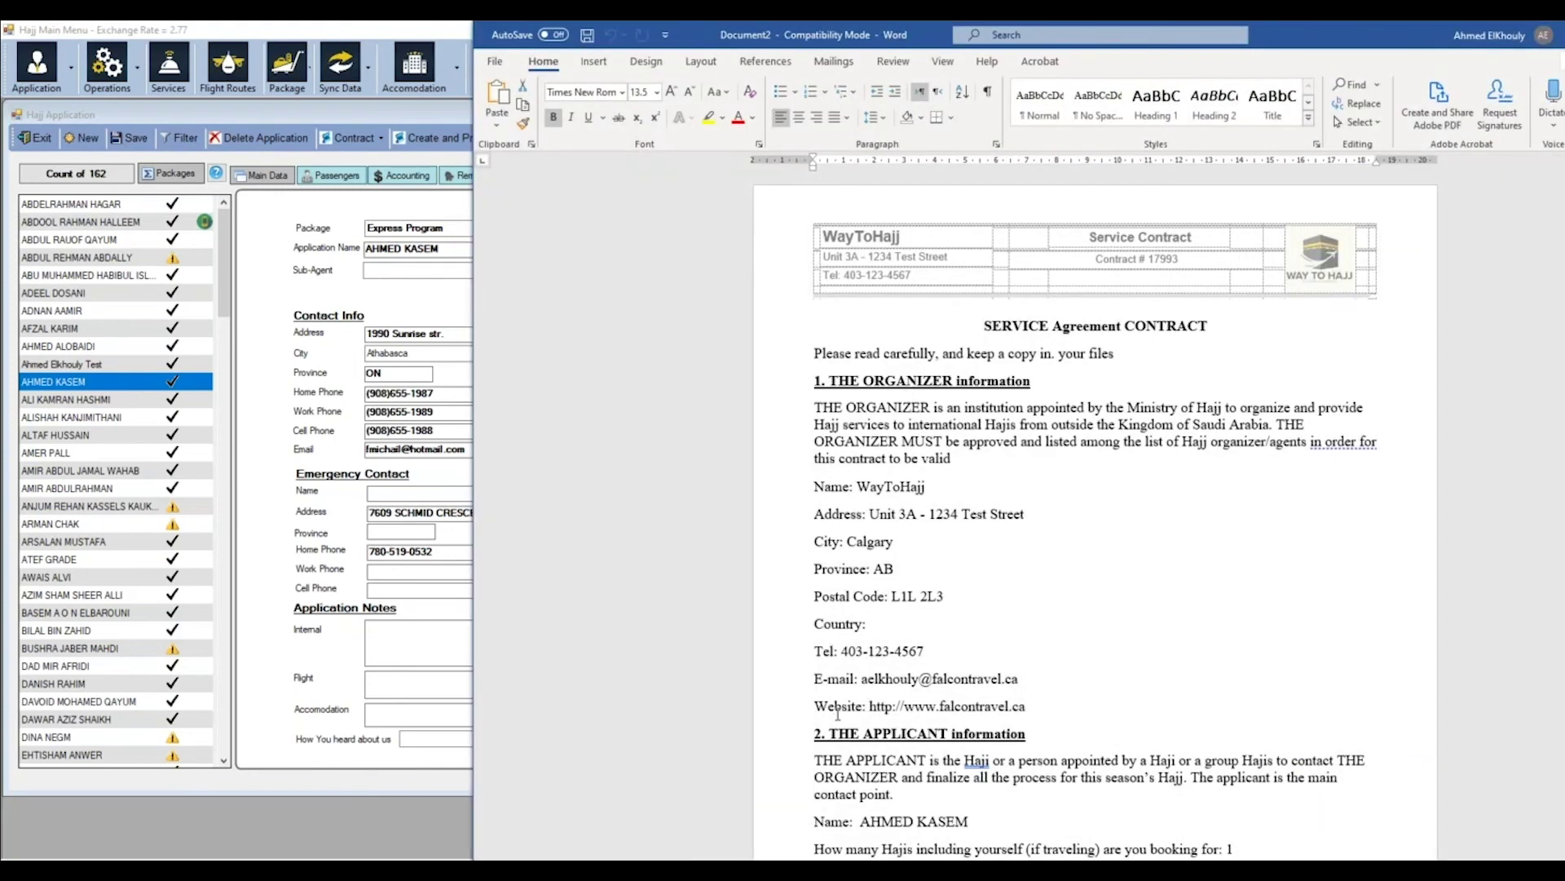
Scroll through the service contract and select the passenger name cell in its table
scroll(838, 715, down, 8)
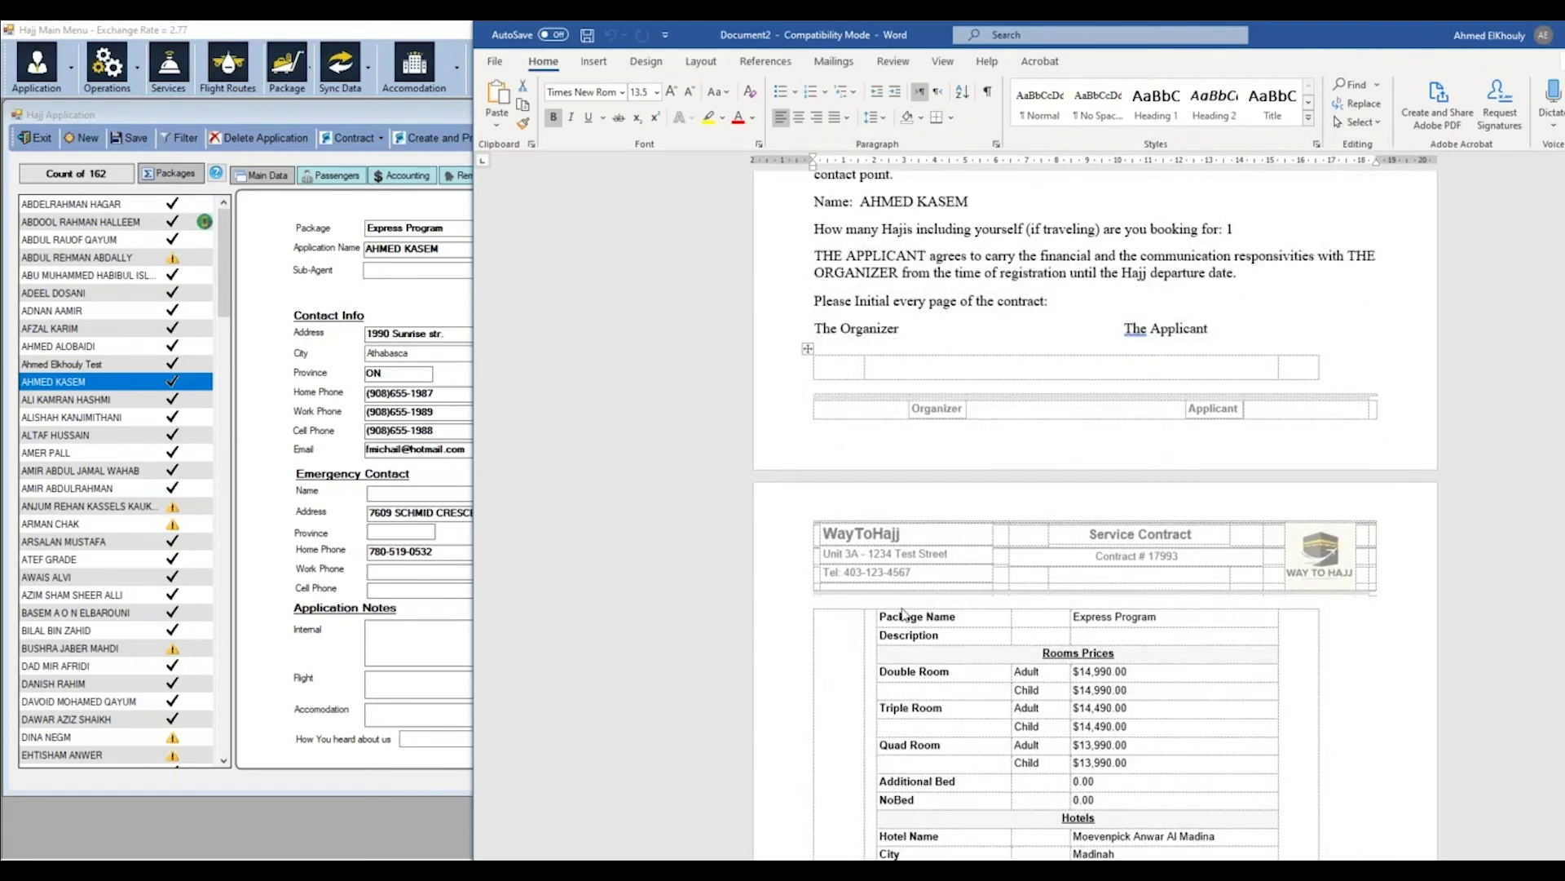
scroll(905, 615, down, 3)
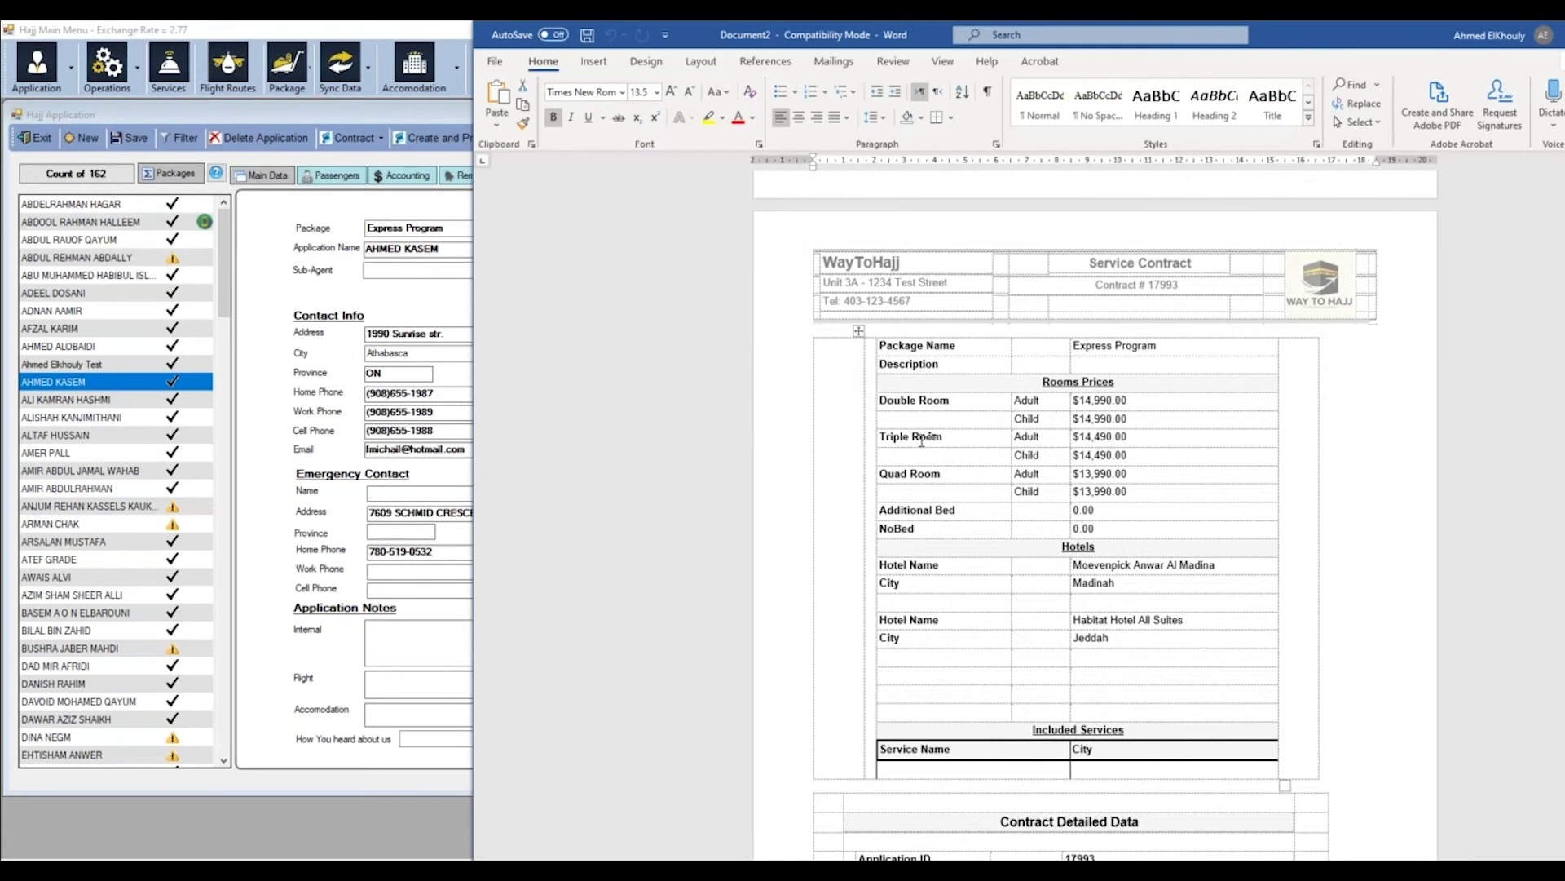
scroll(954, 692, down, 4)
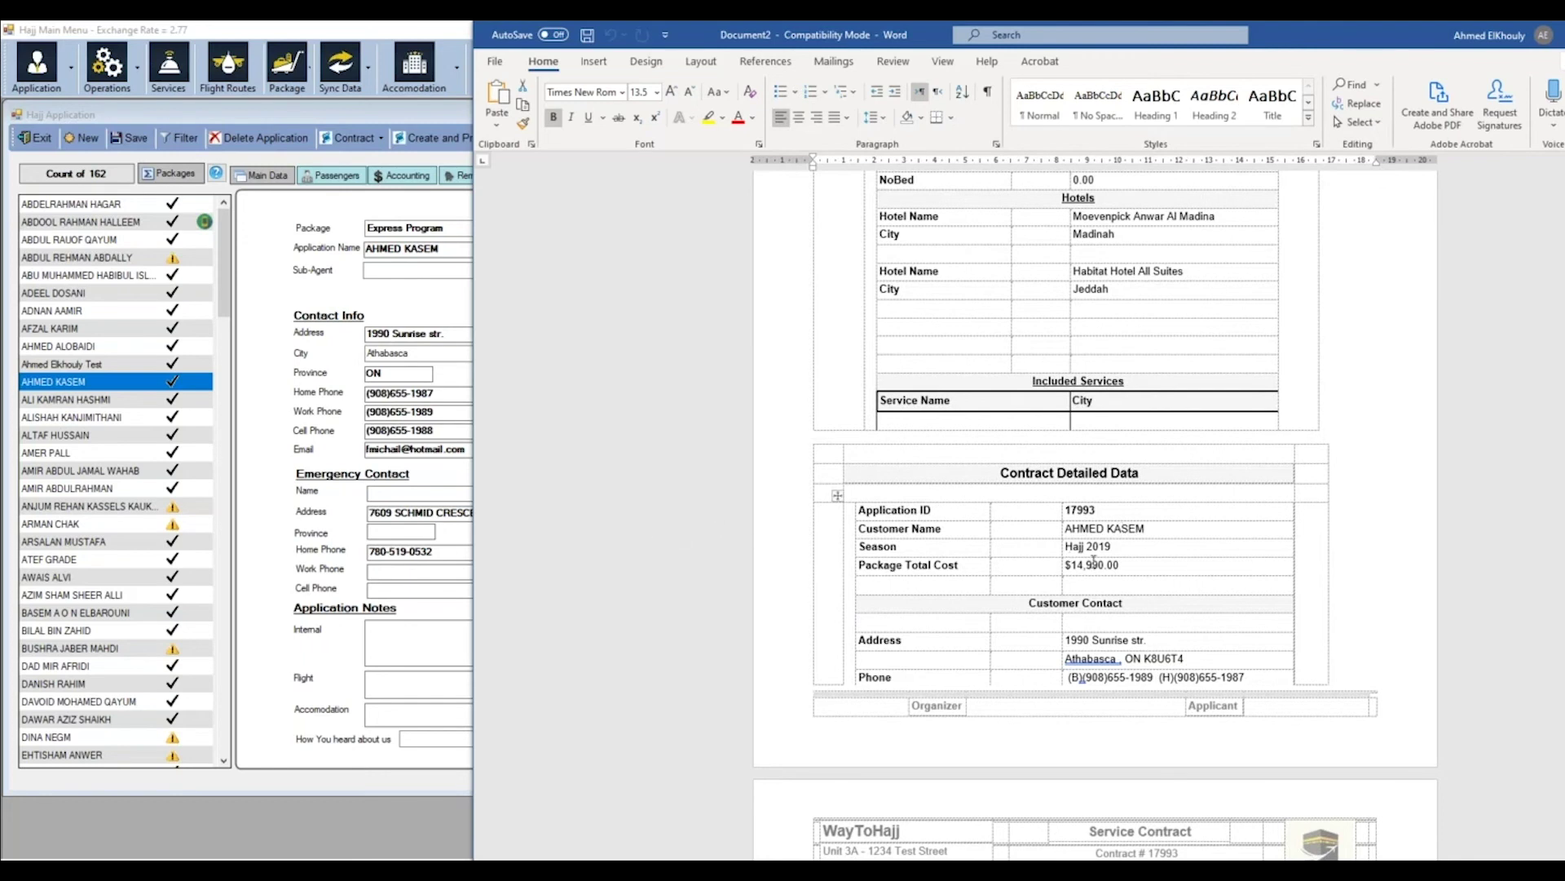
scroll(1084, 562, down, 3)
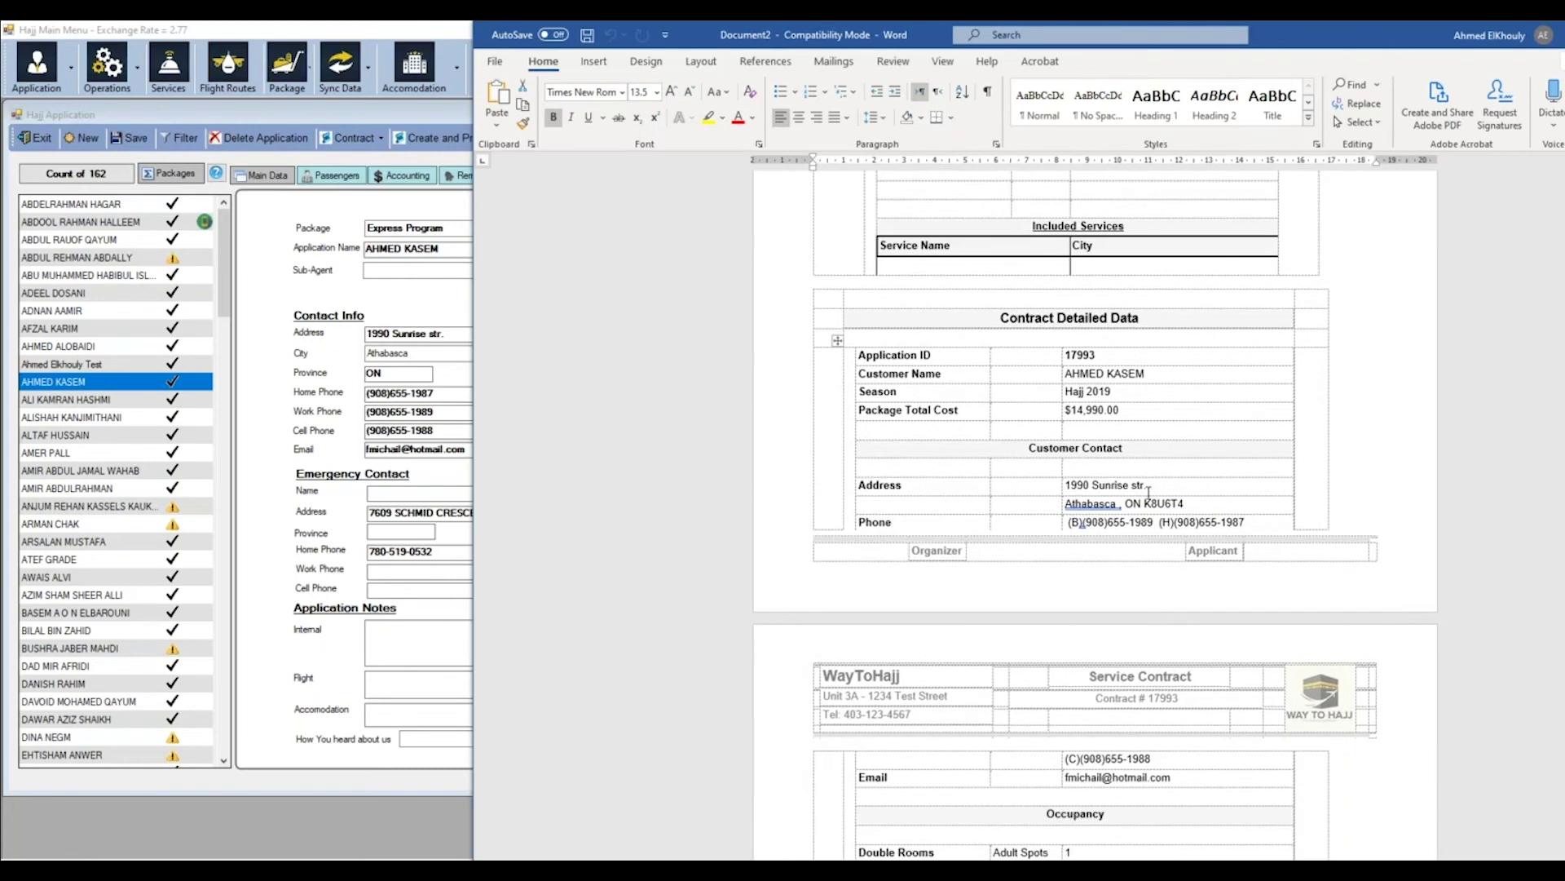
scroll(1096, 615, down, 6)
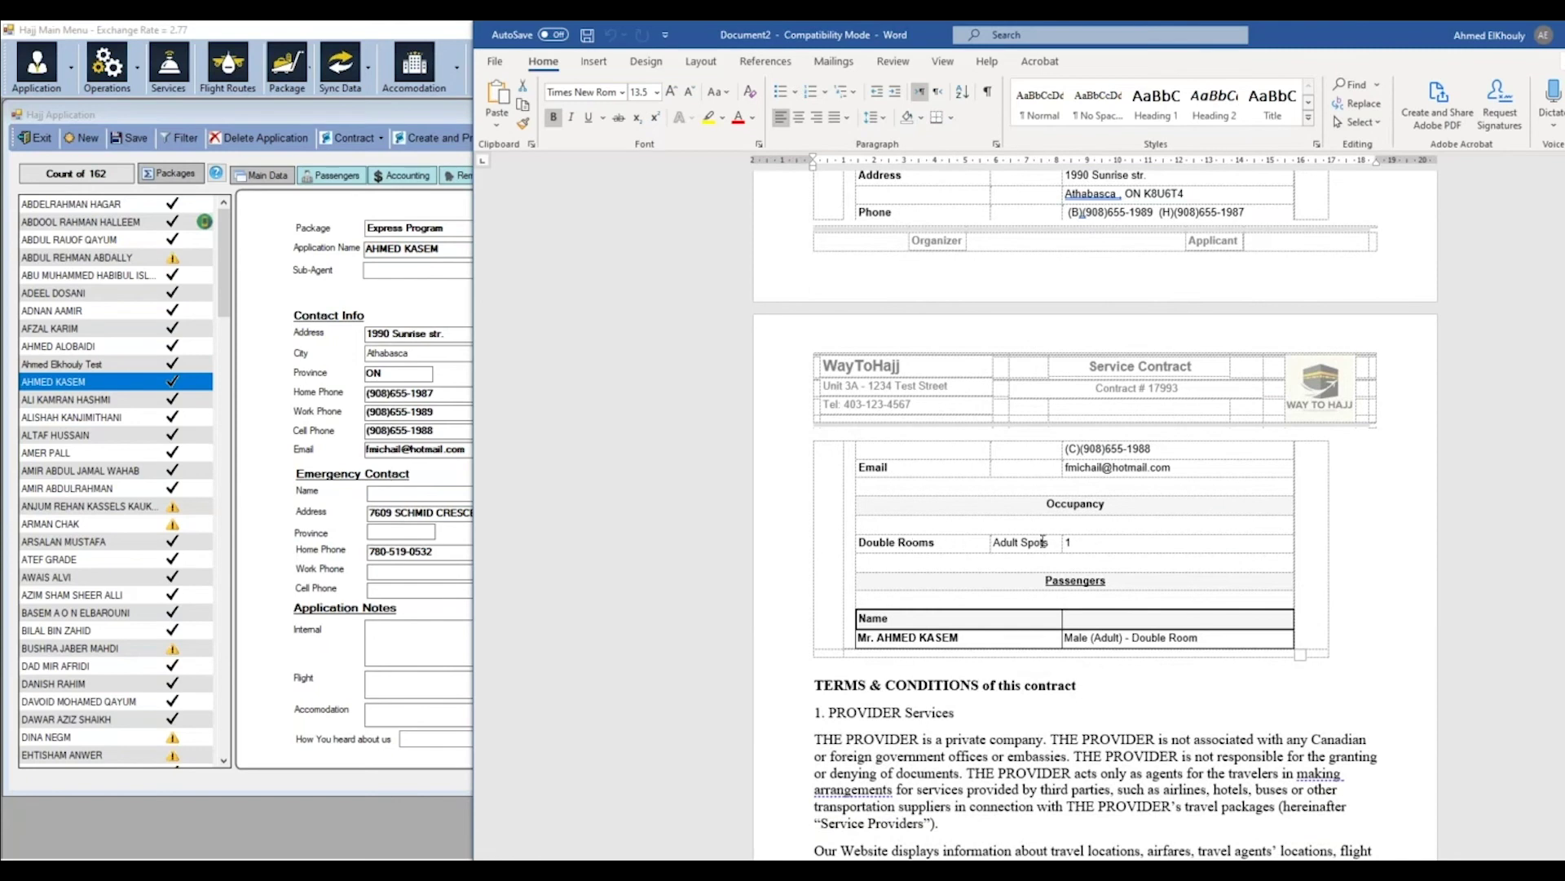
click(895, 637)
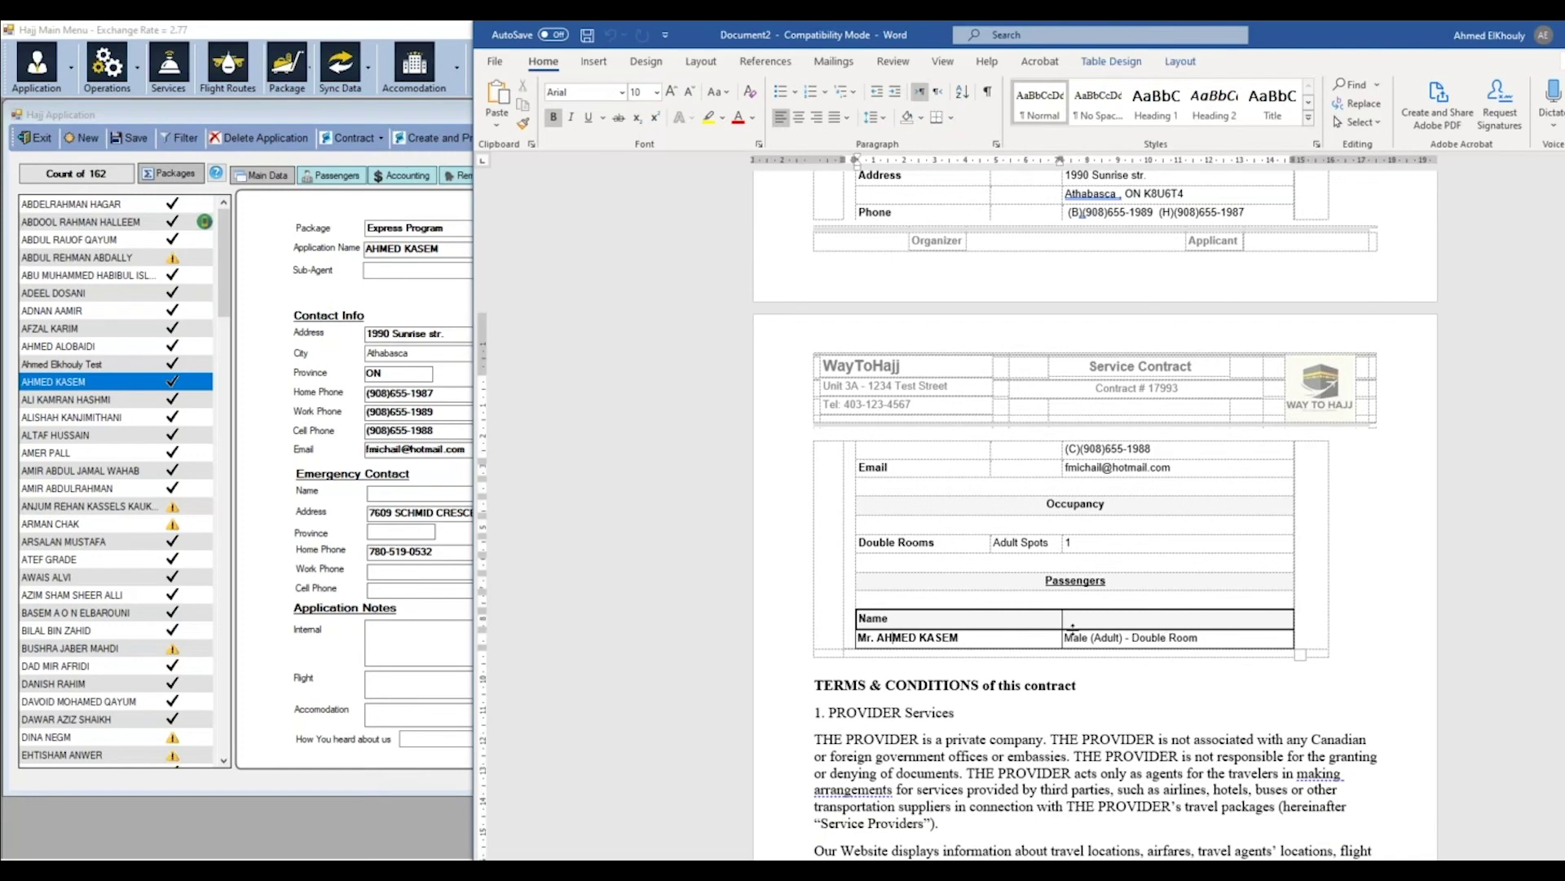
scroll(1191, 640, down, 6)
scroll(1095, 521, down, 6)
Close the contract document in Word without saving changes
drag(1386, 41, 1270, 56)
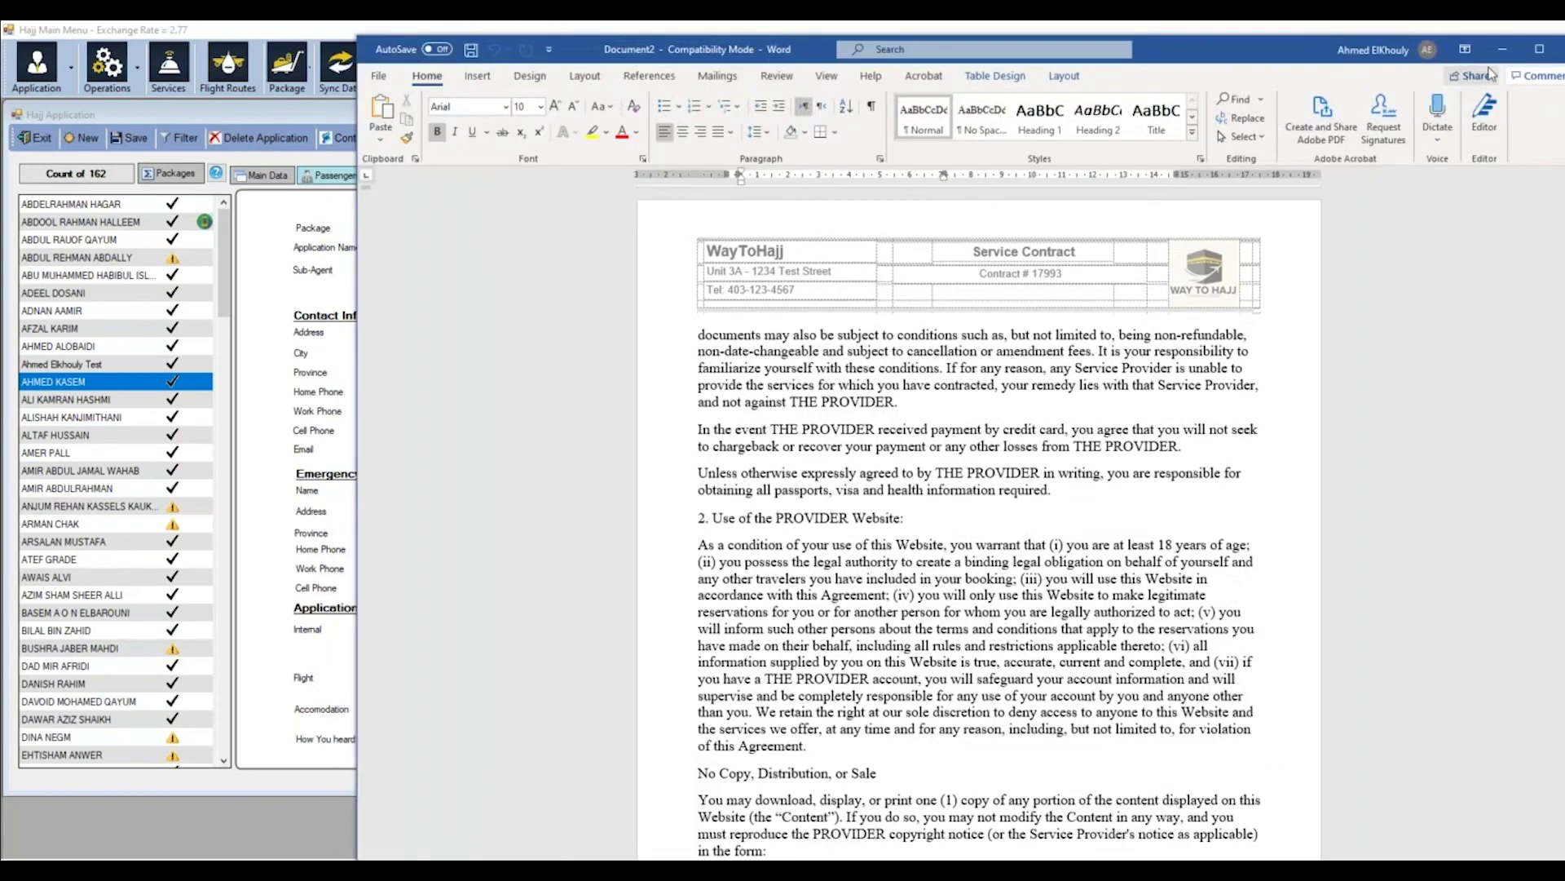
click(1561, 49)
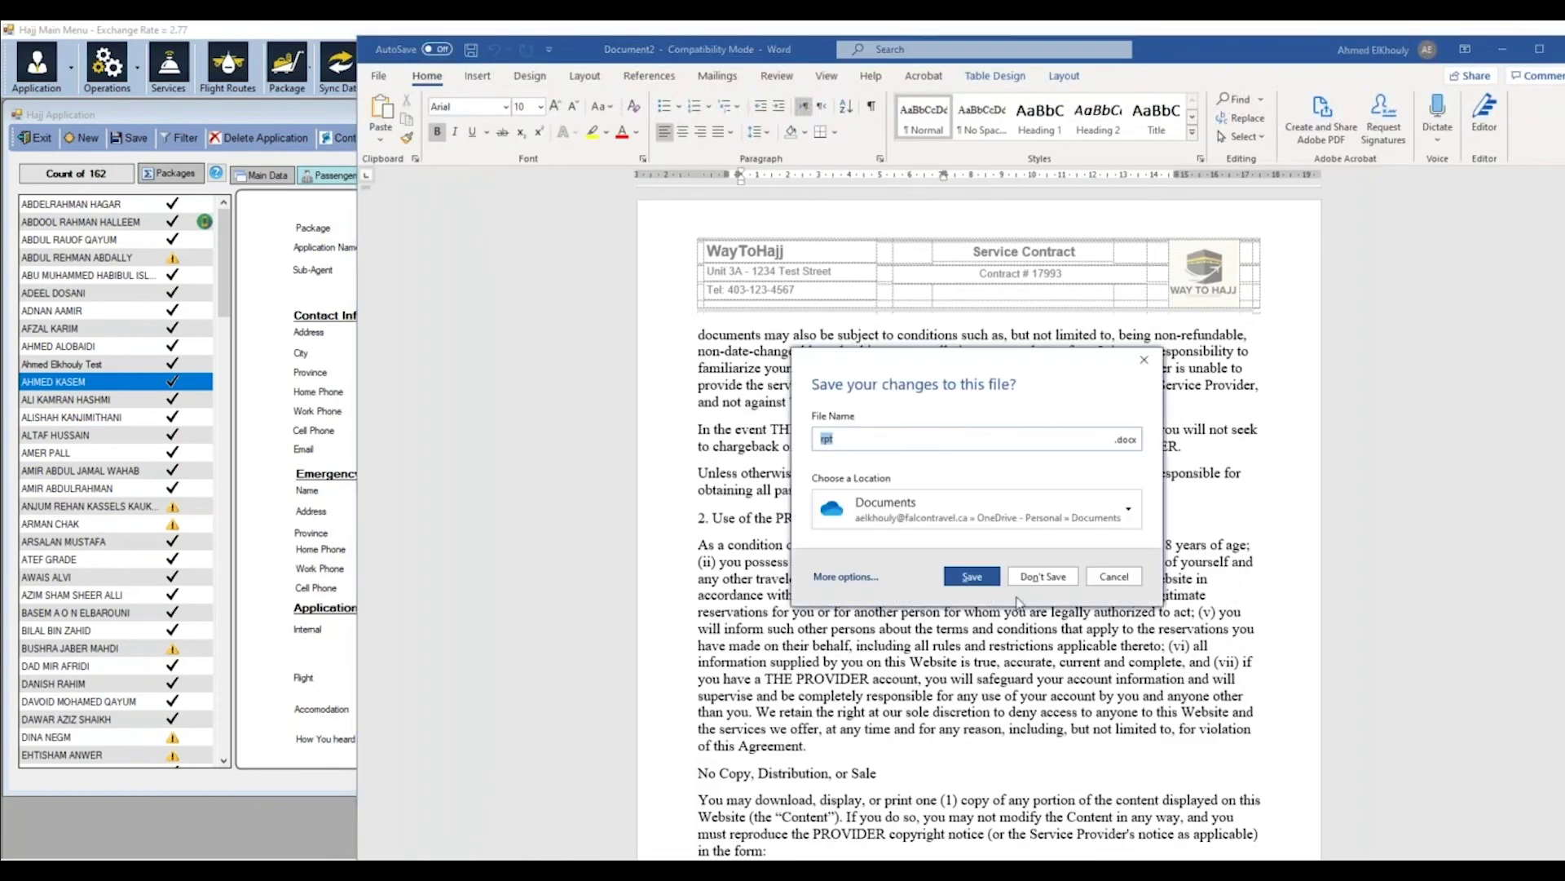
click(1043, 576)
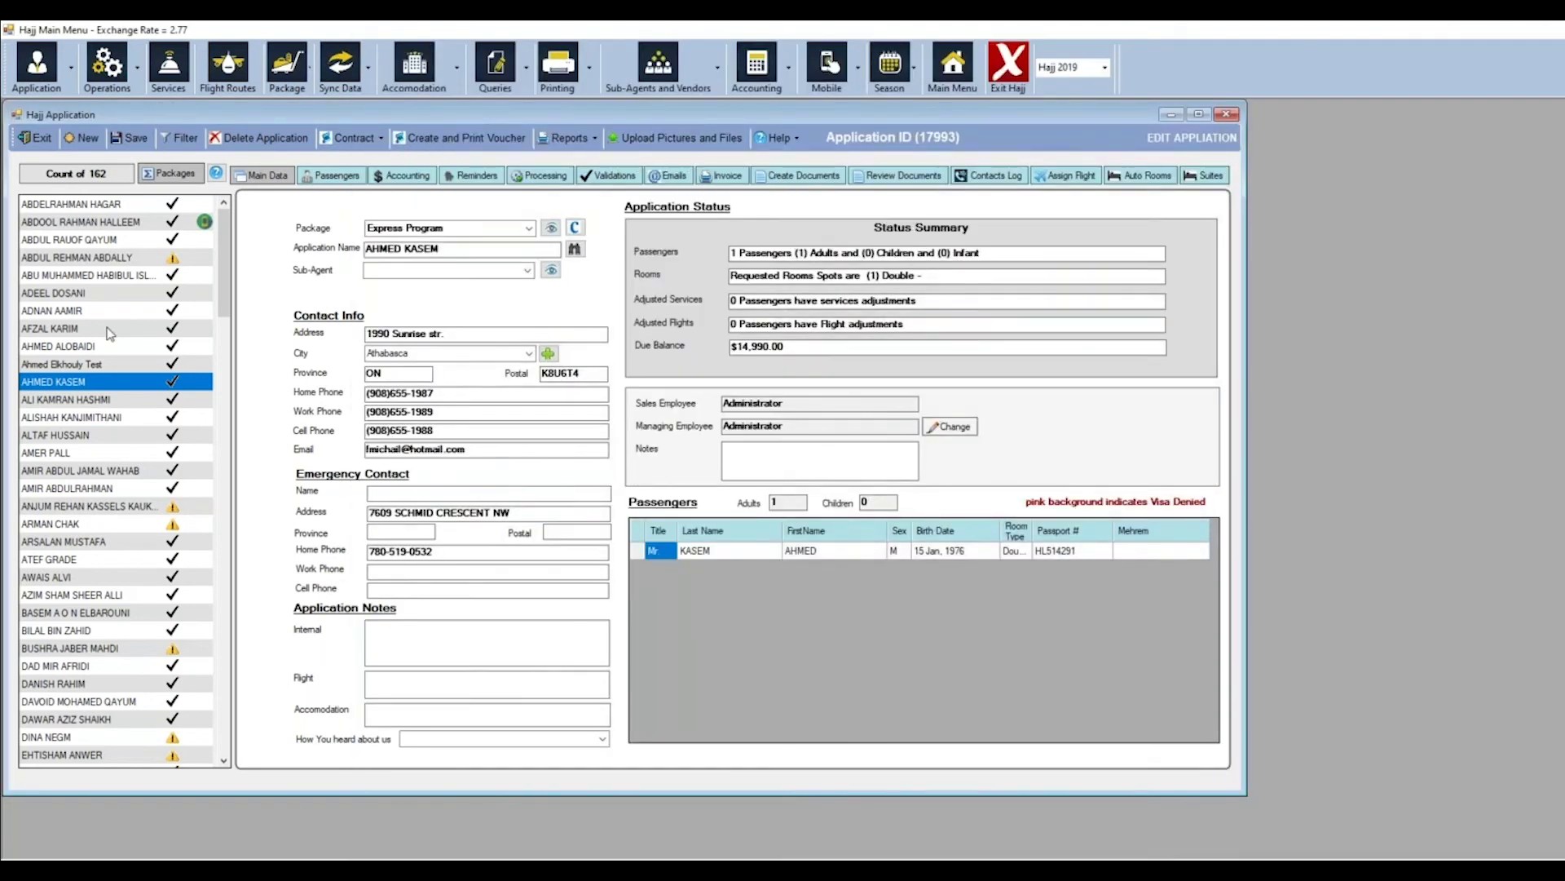
Cancel the email options, then run Contract > Create and Save Contract for this application
click(676, 177)
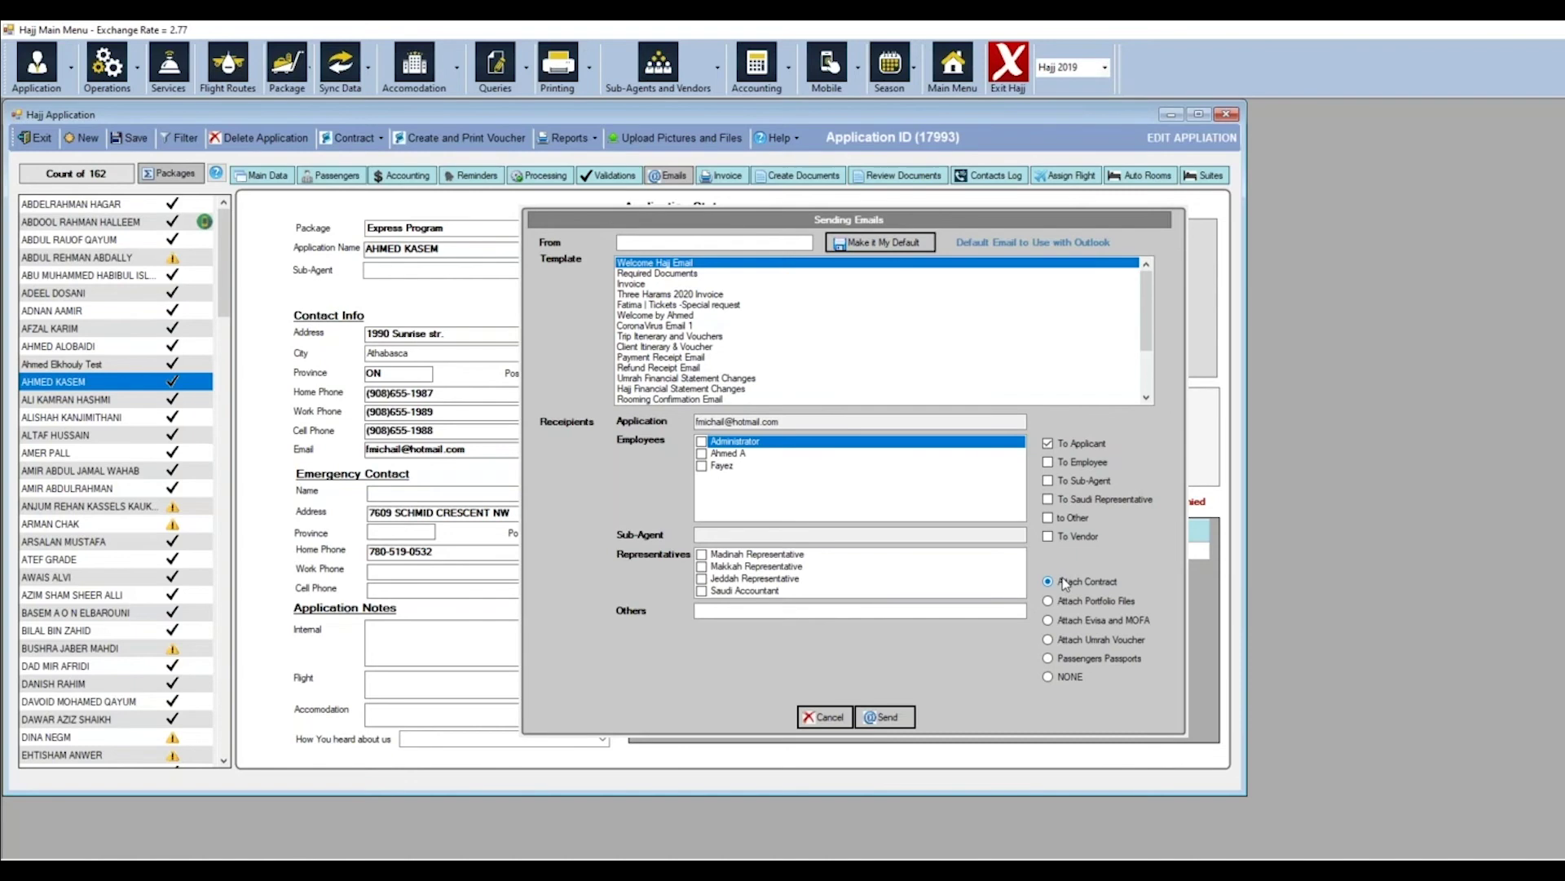
click(825, 716)
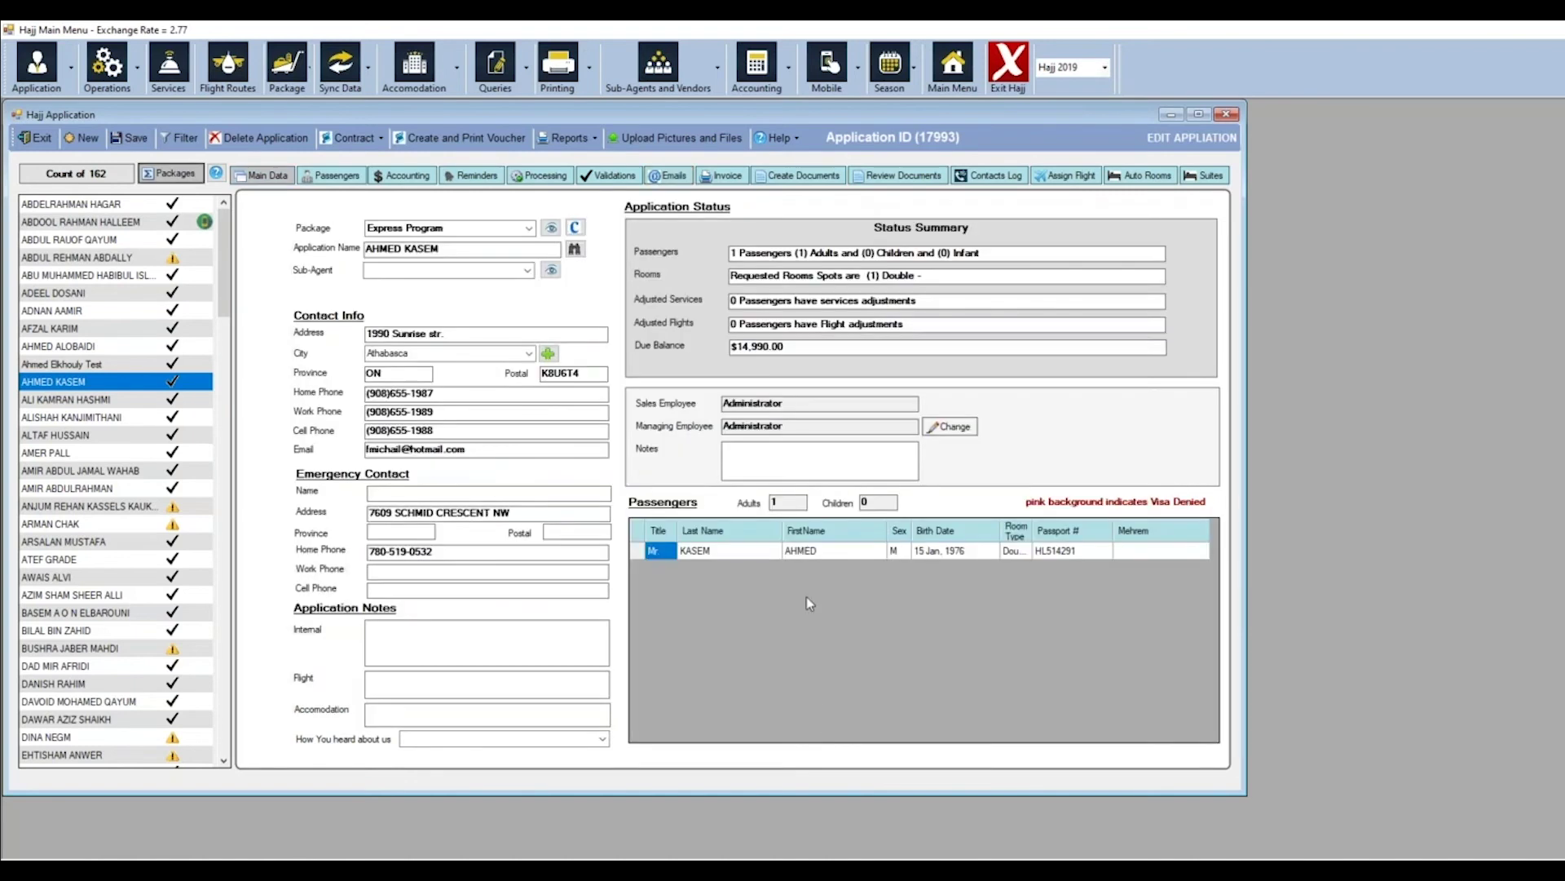
click(364, 140)
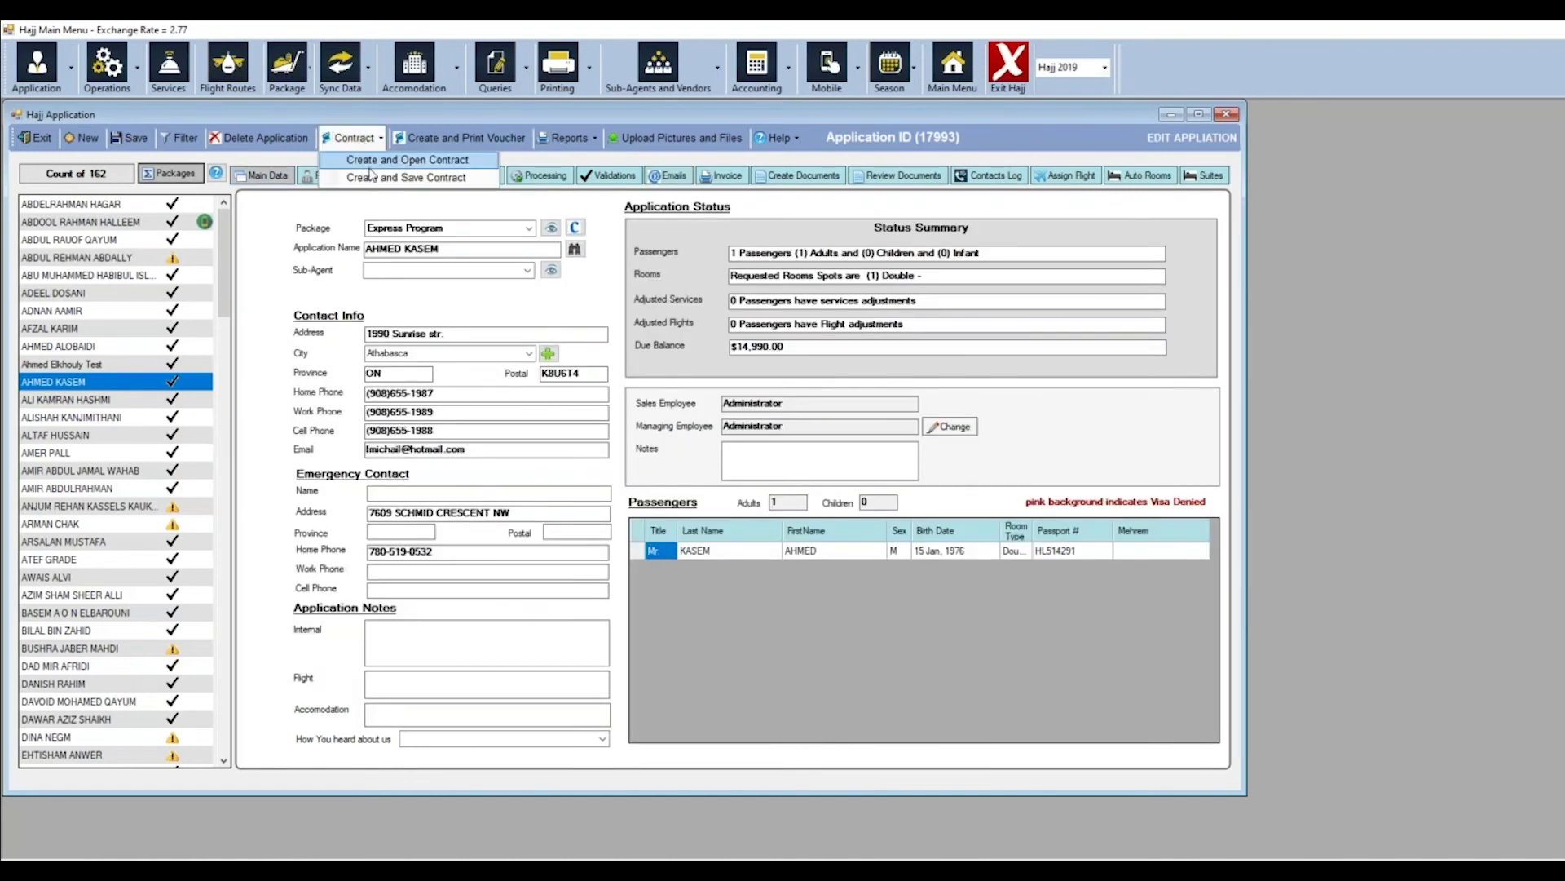
click(372, 178)
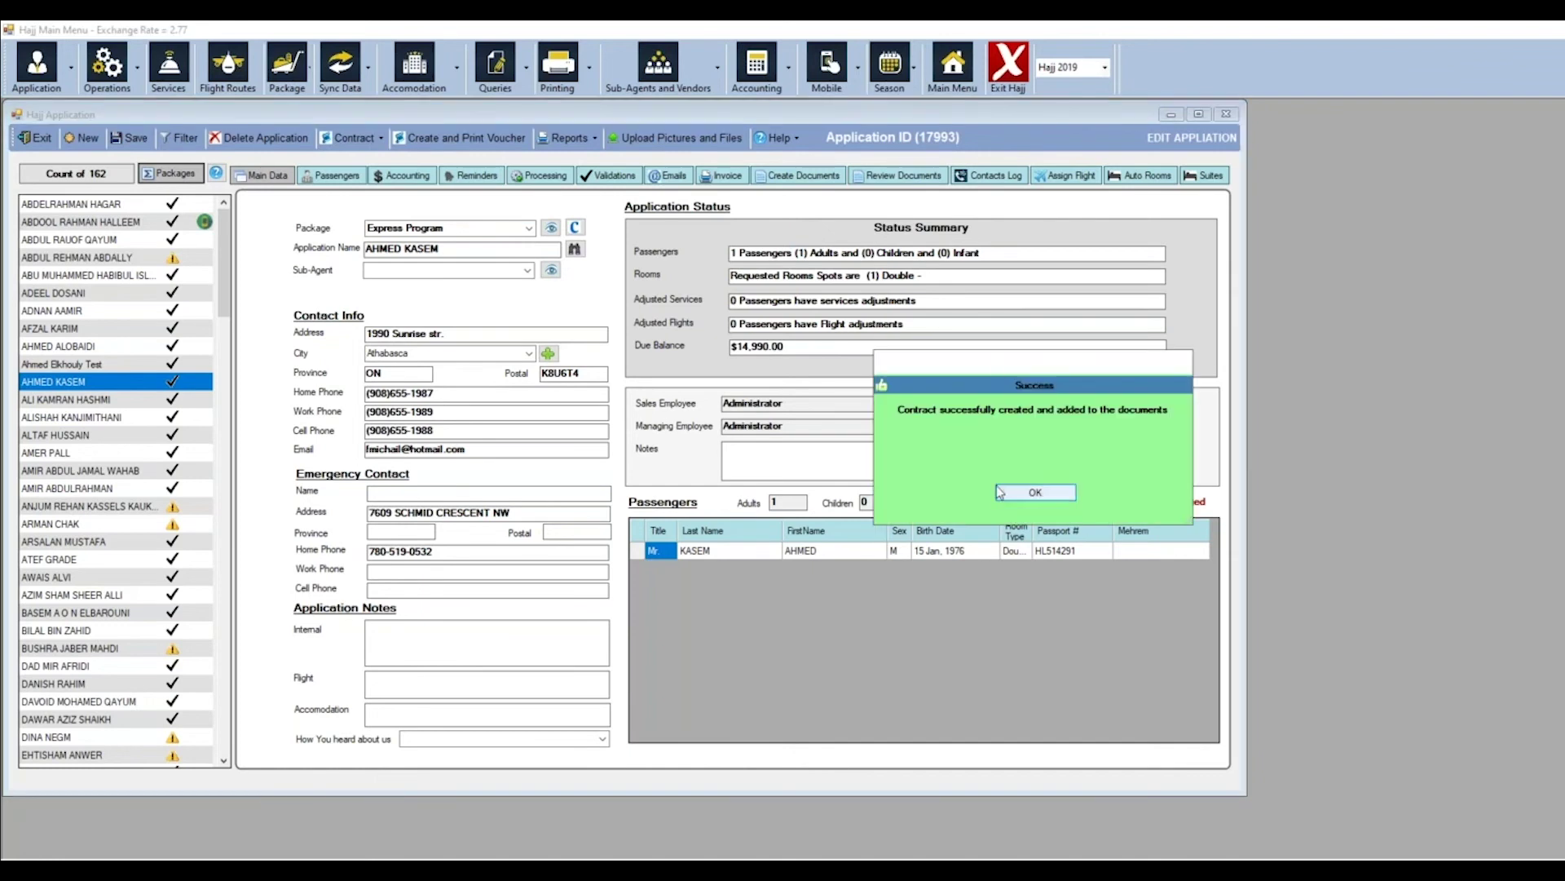
click(1032, 493)
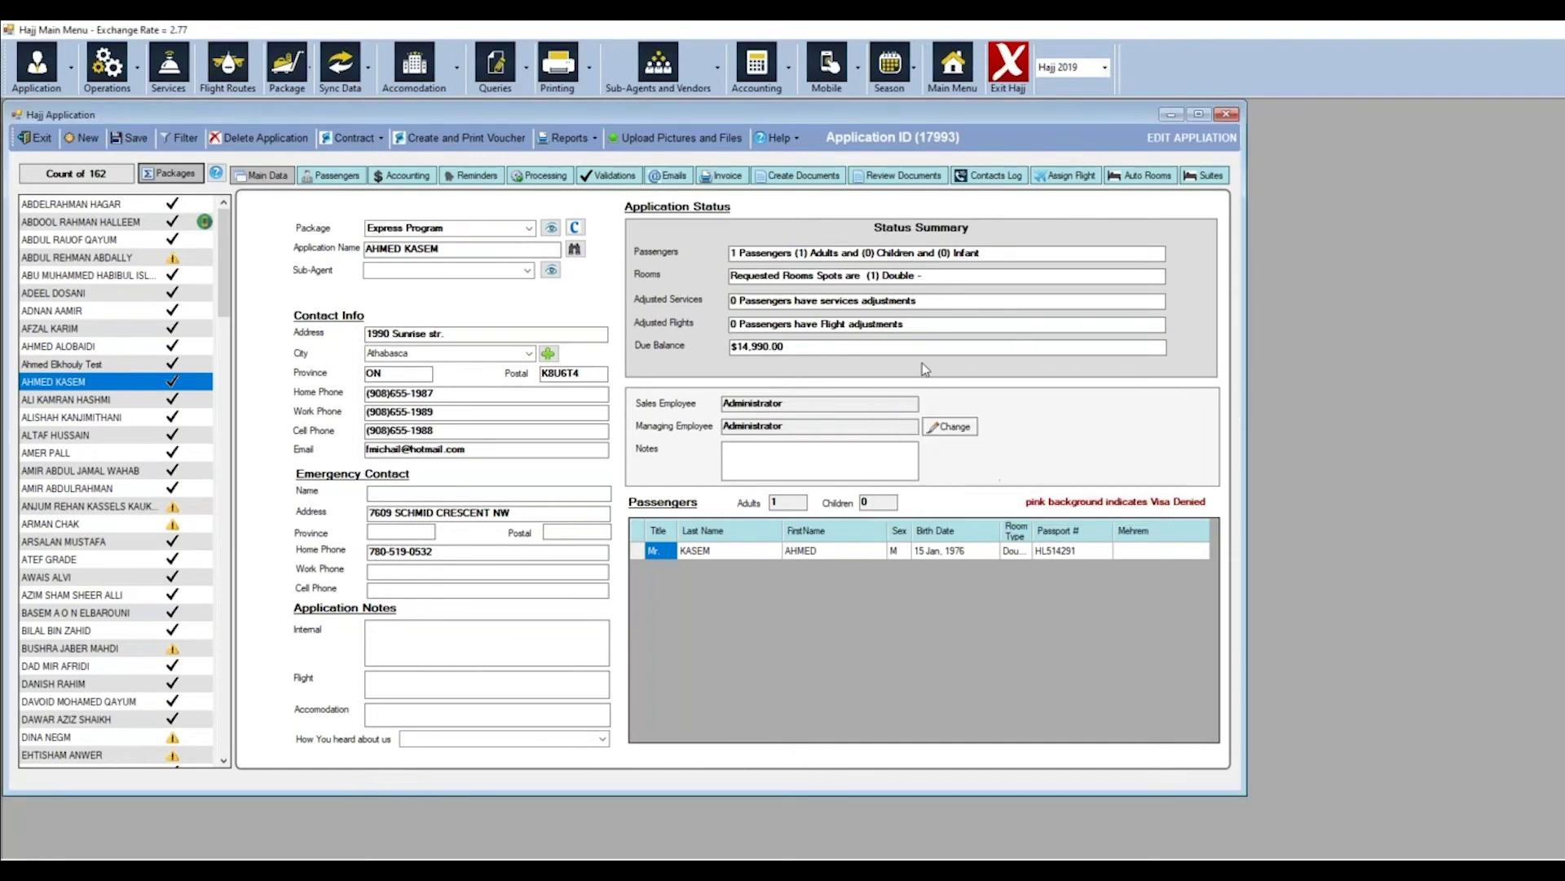
click(898, 178)
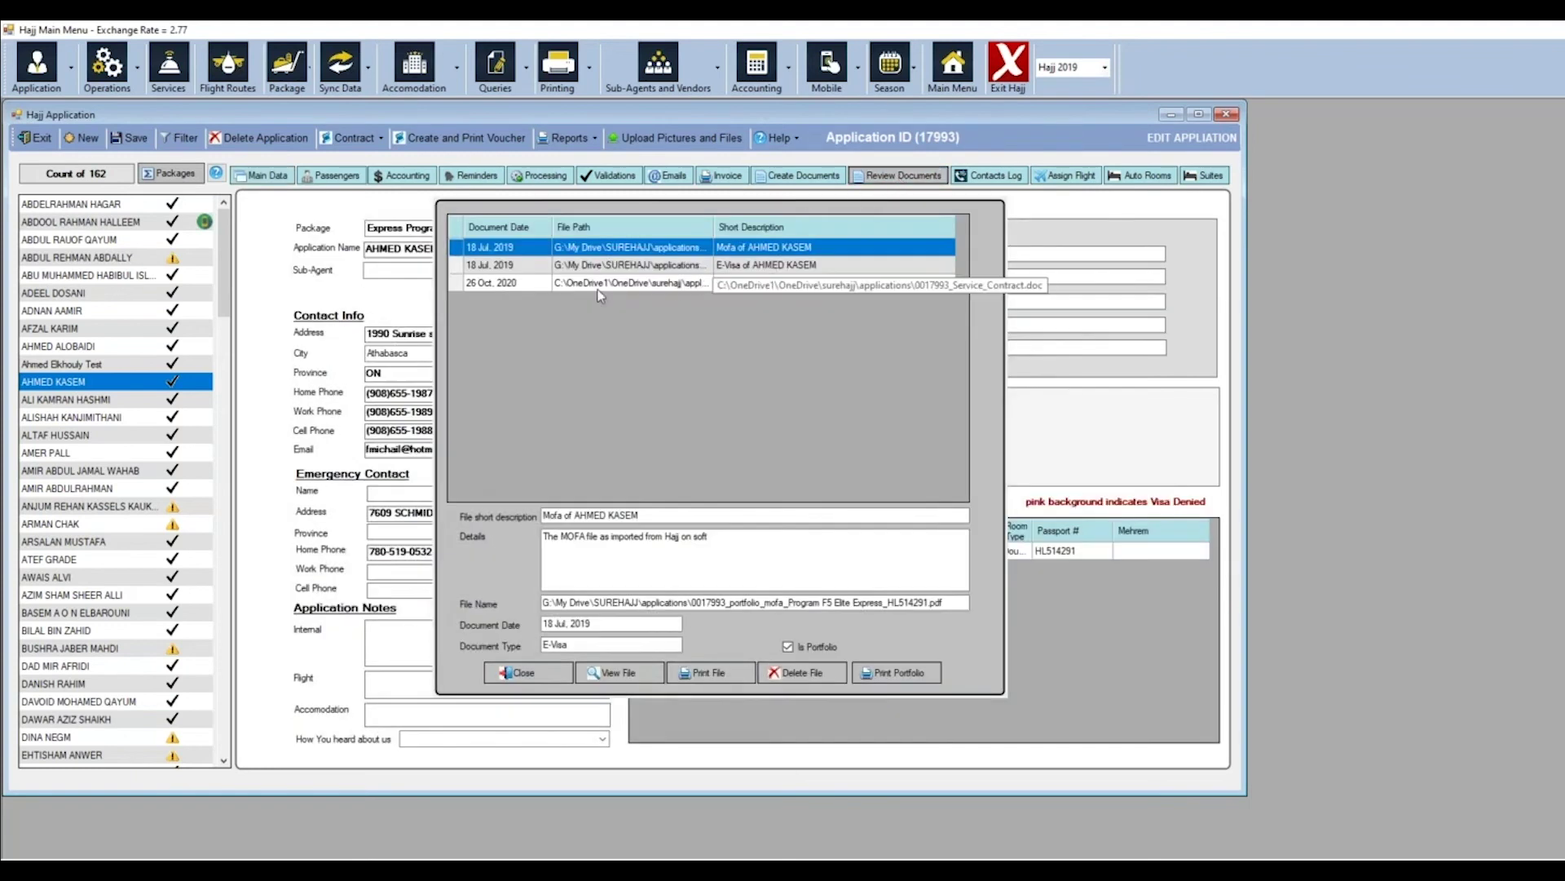
click(758, 286)
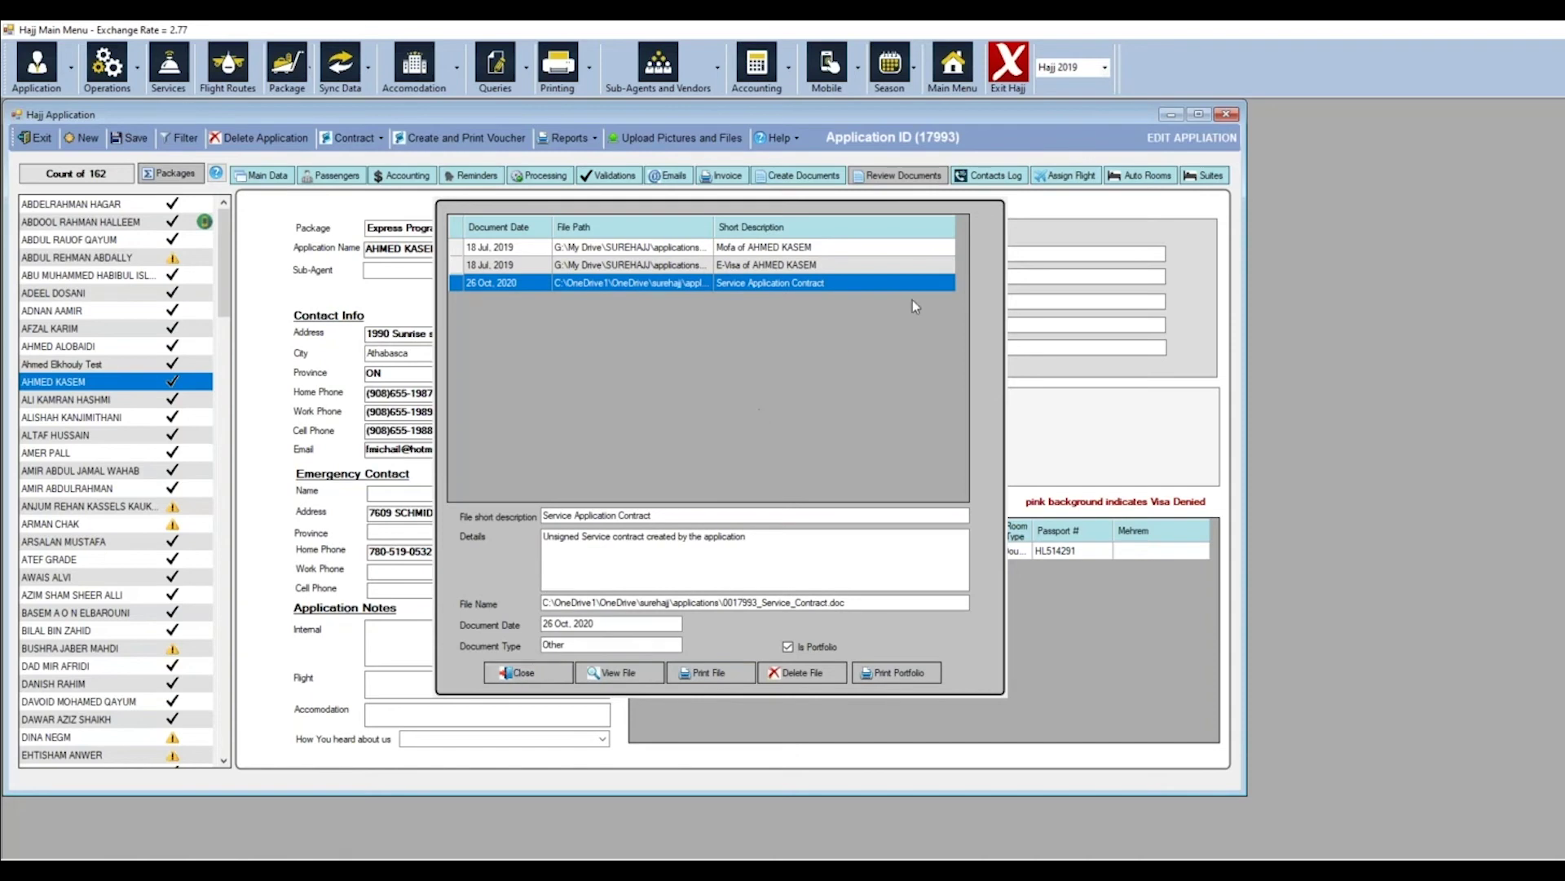
click(517, 675)
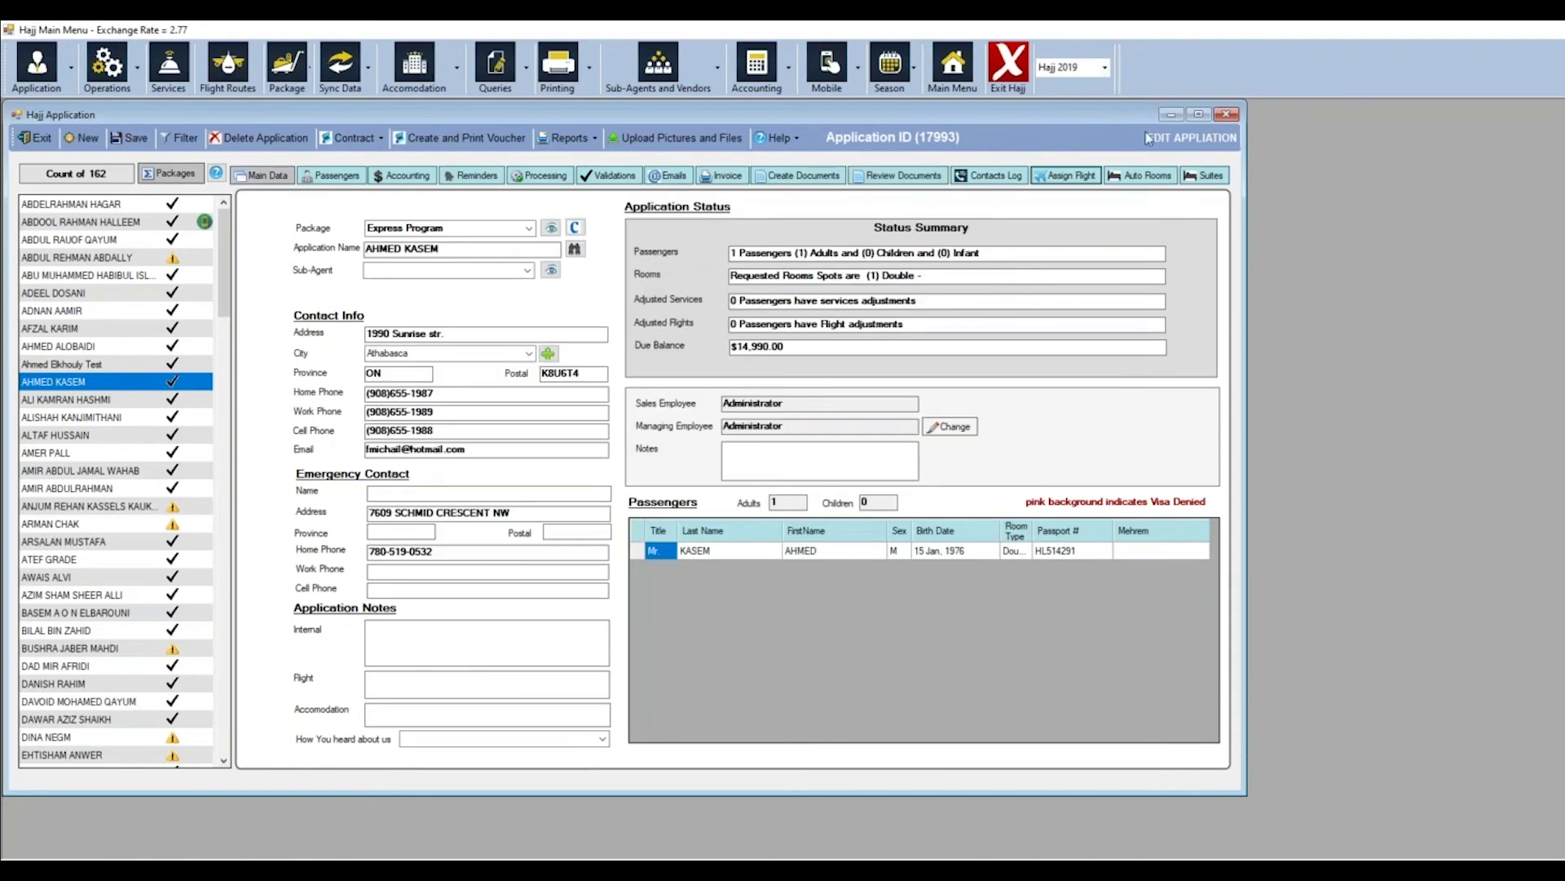
Exit Hajj, close the SureHajj welcome window, and open System Variables Maintenance
click(1010, 68)
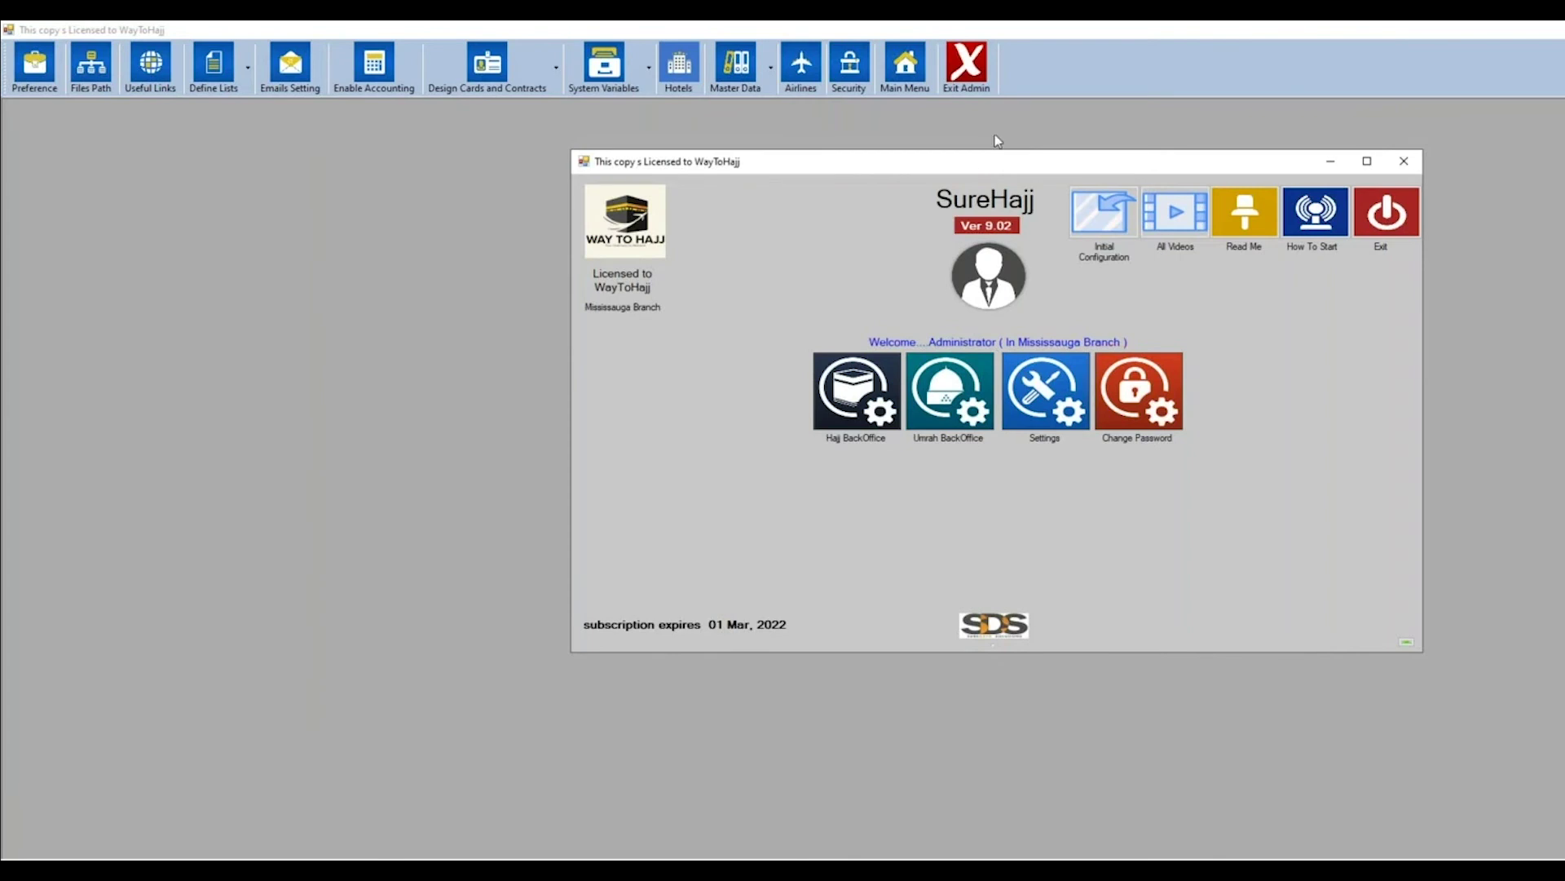
click(944, 140)
click(549, 88)
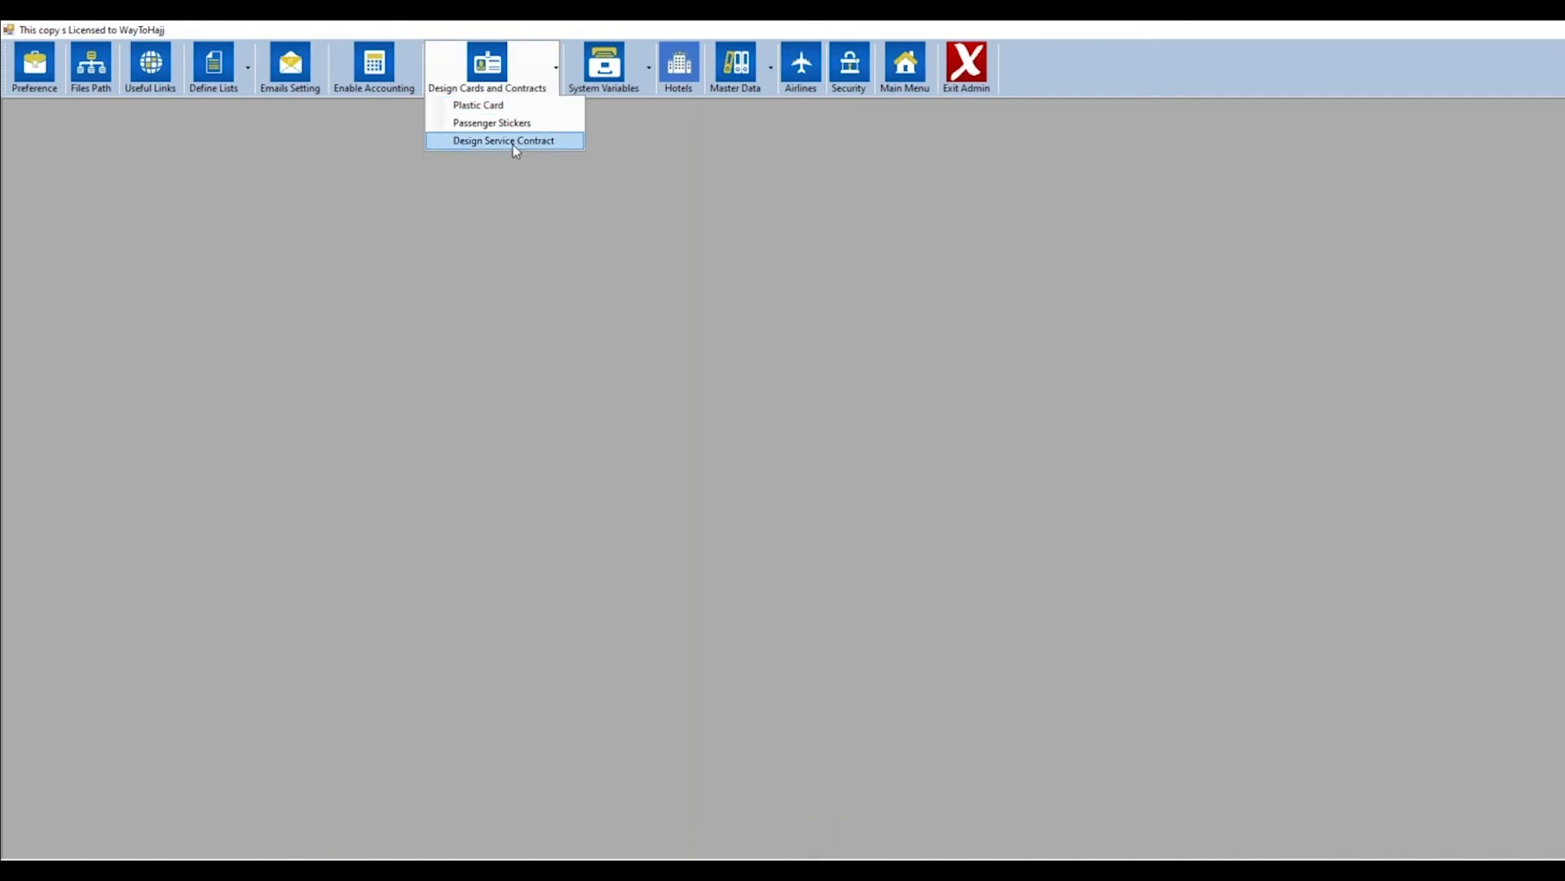
click(595, 137)
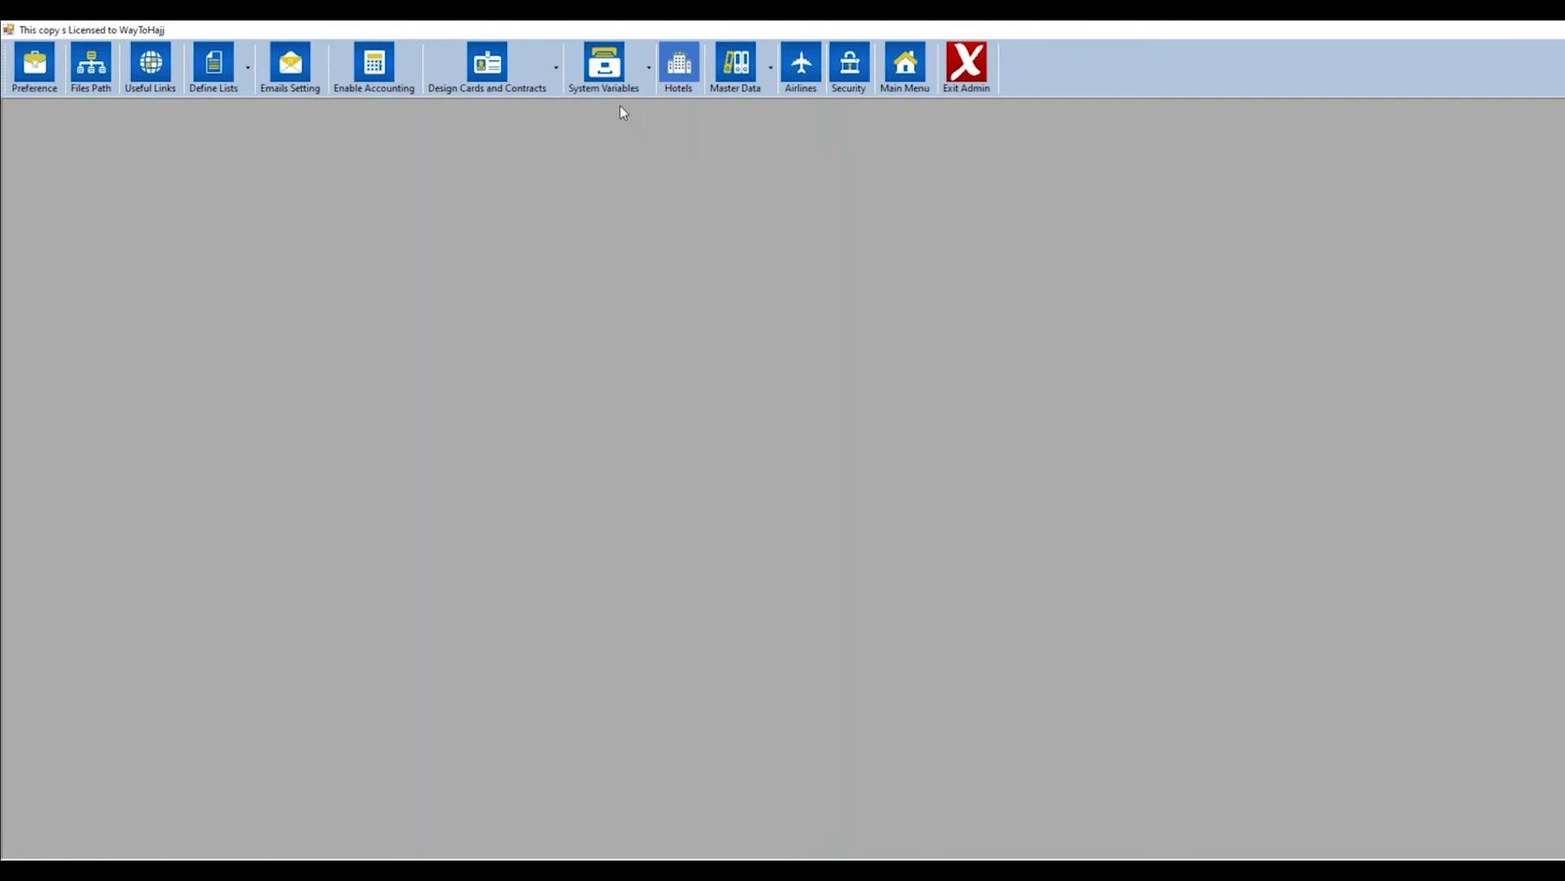
click(650, 68)
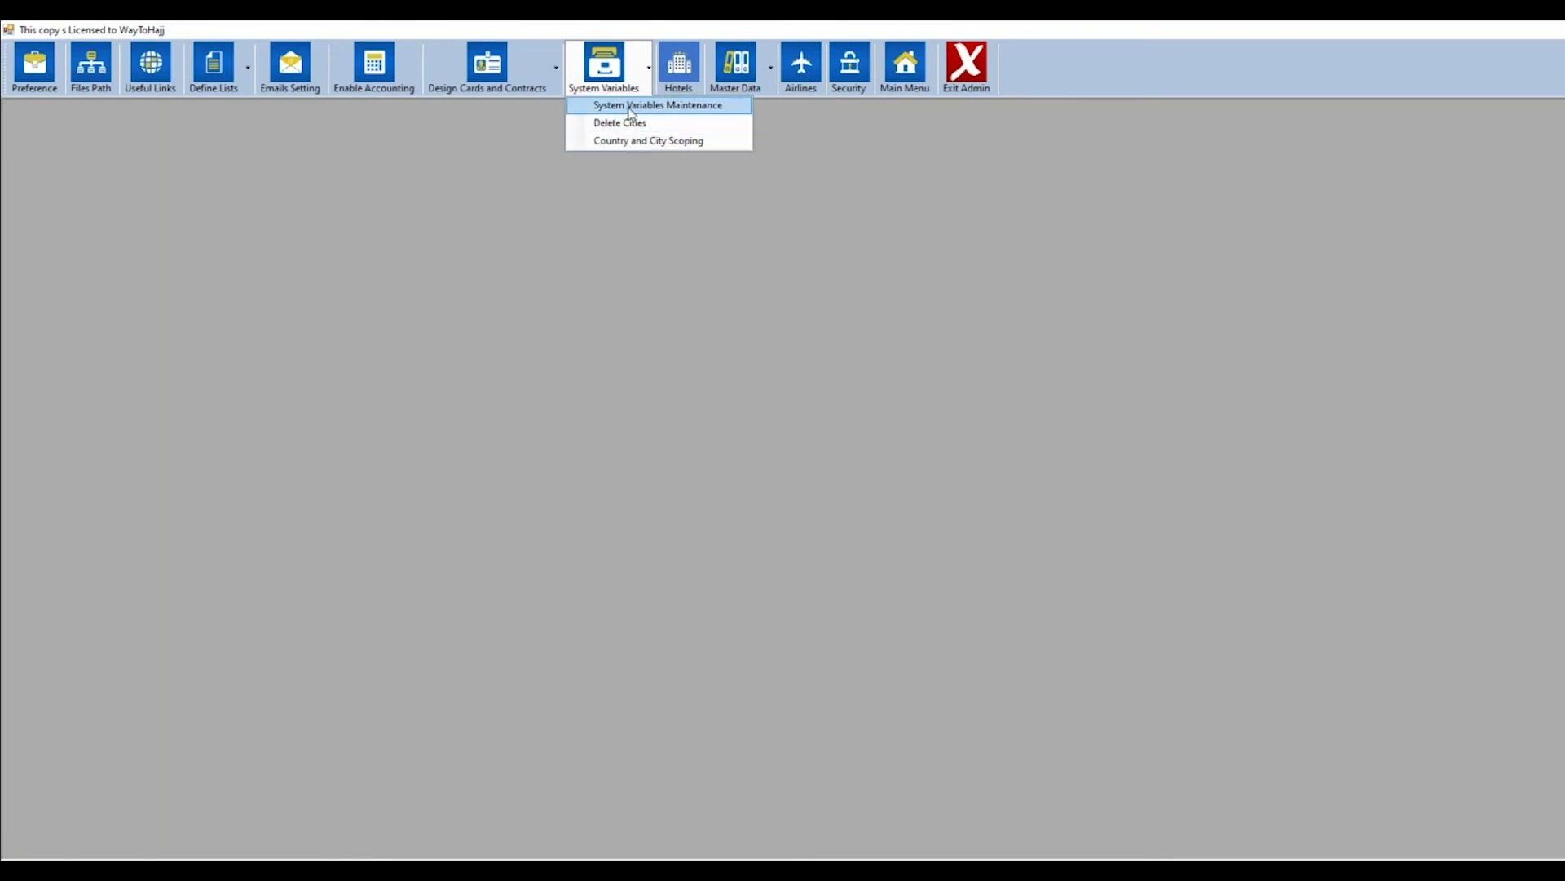
click(634, 106)
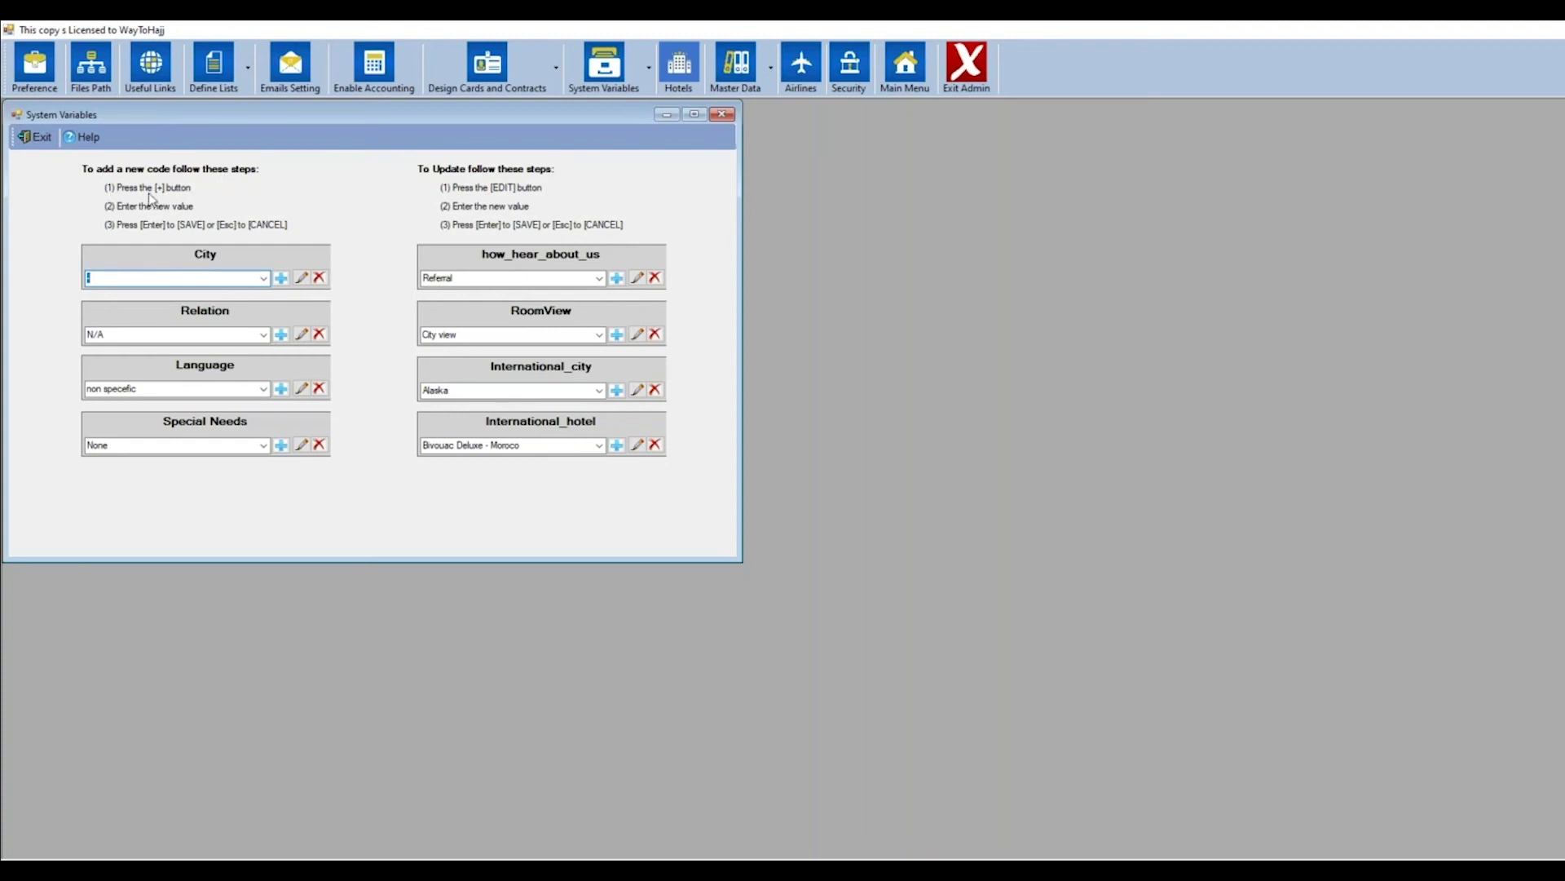
Add a new city named TestCity to the City list
click(282, 278)
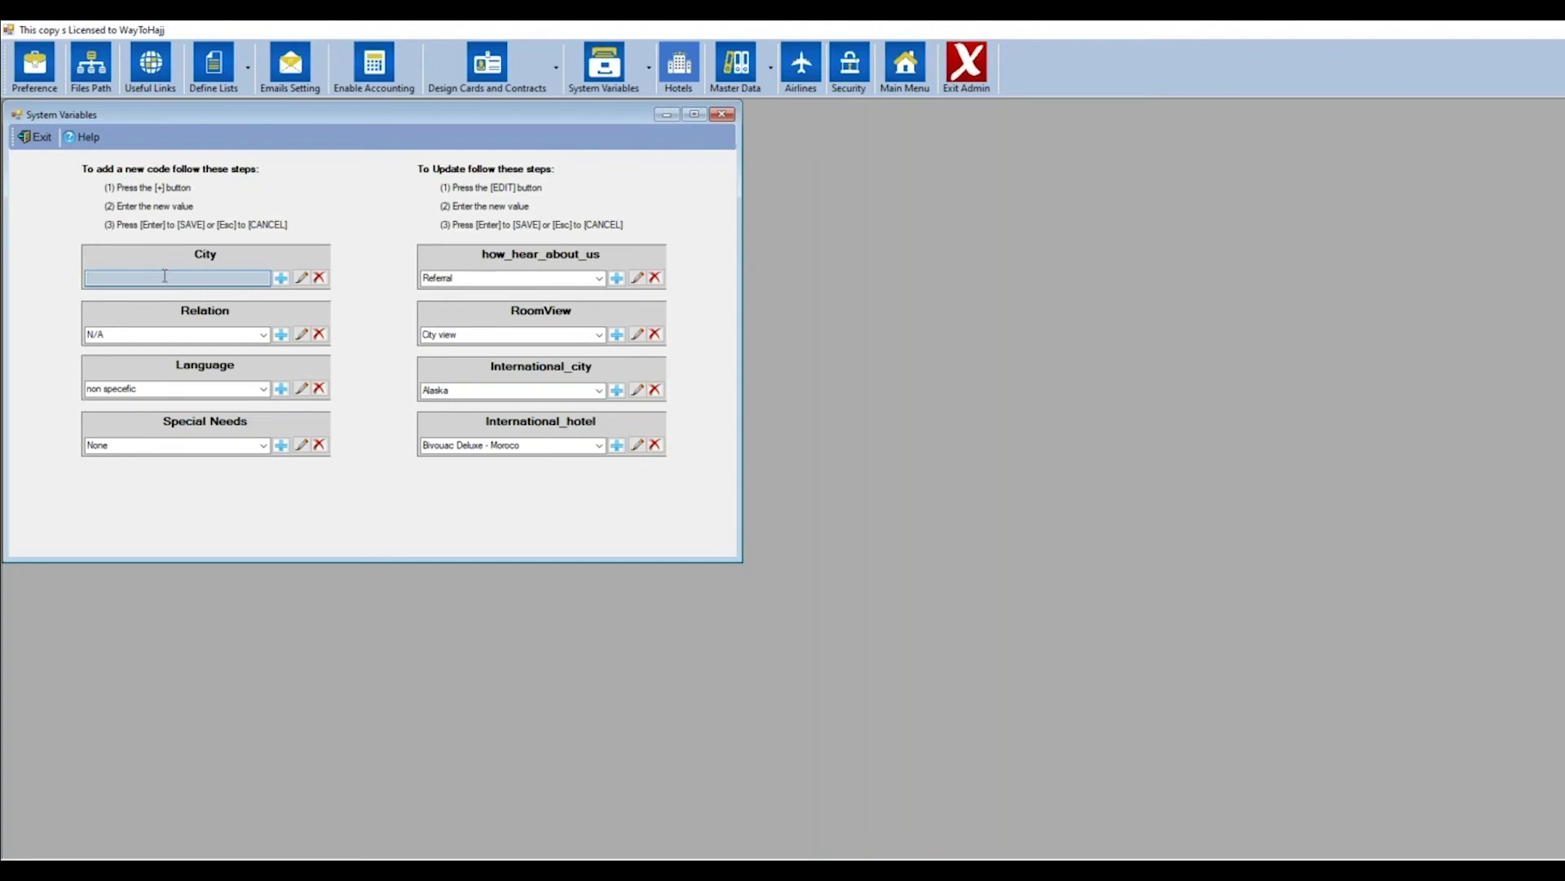
text(TestCity)
key(Escape)
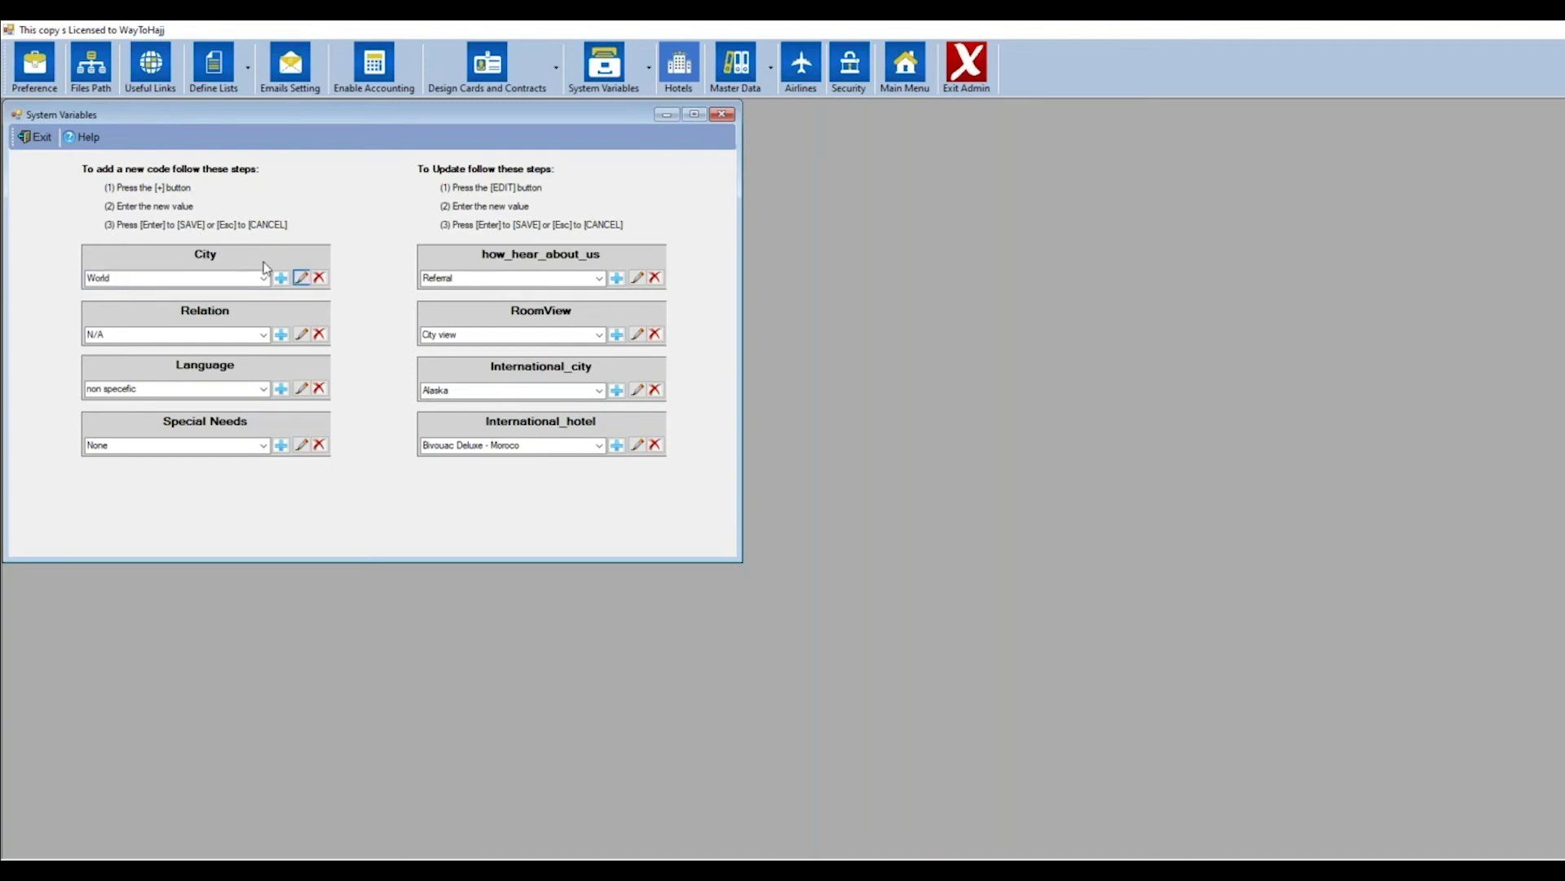
Delete TestCity from the City list, acknowledge the message, and verify it is gone
click(264, 279)
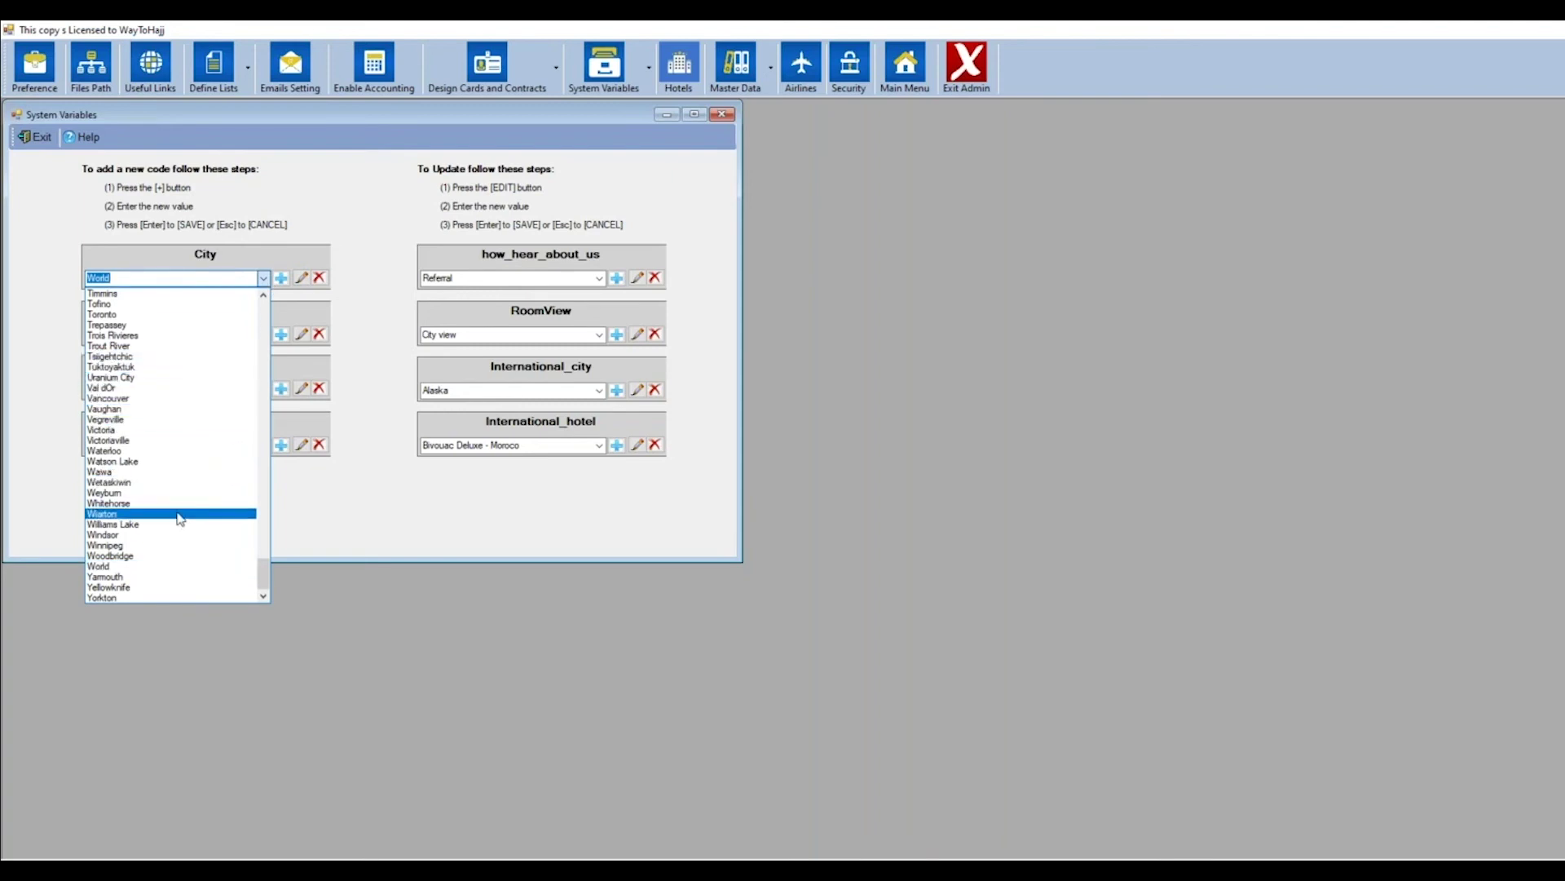
scroll(168, 390, up, 3)
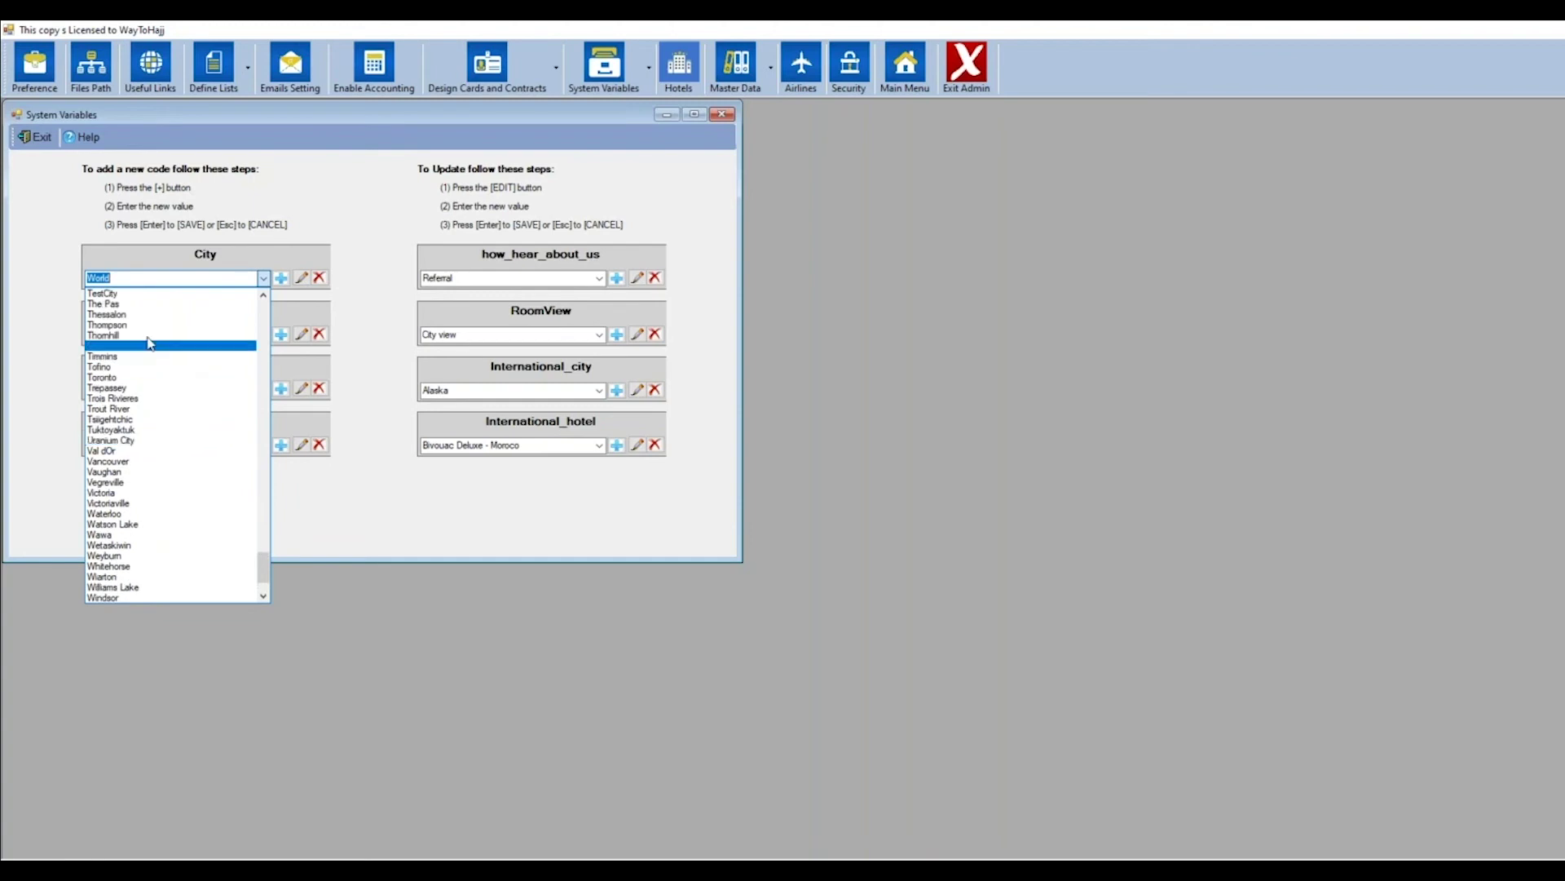
click(118, 294)
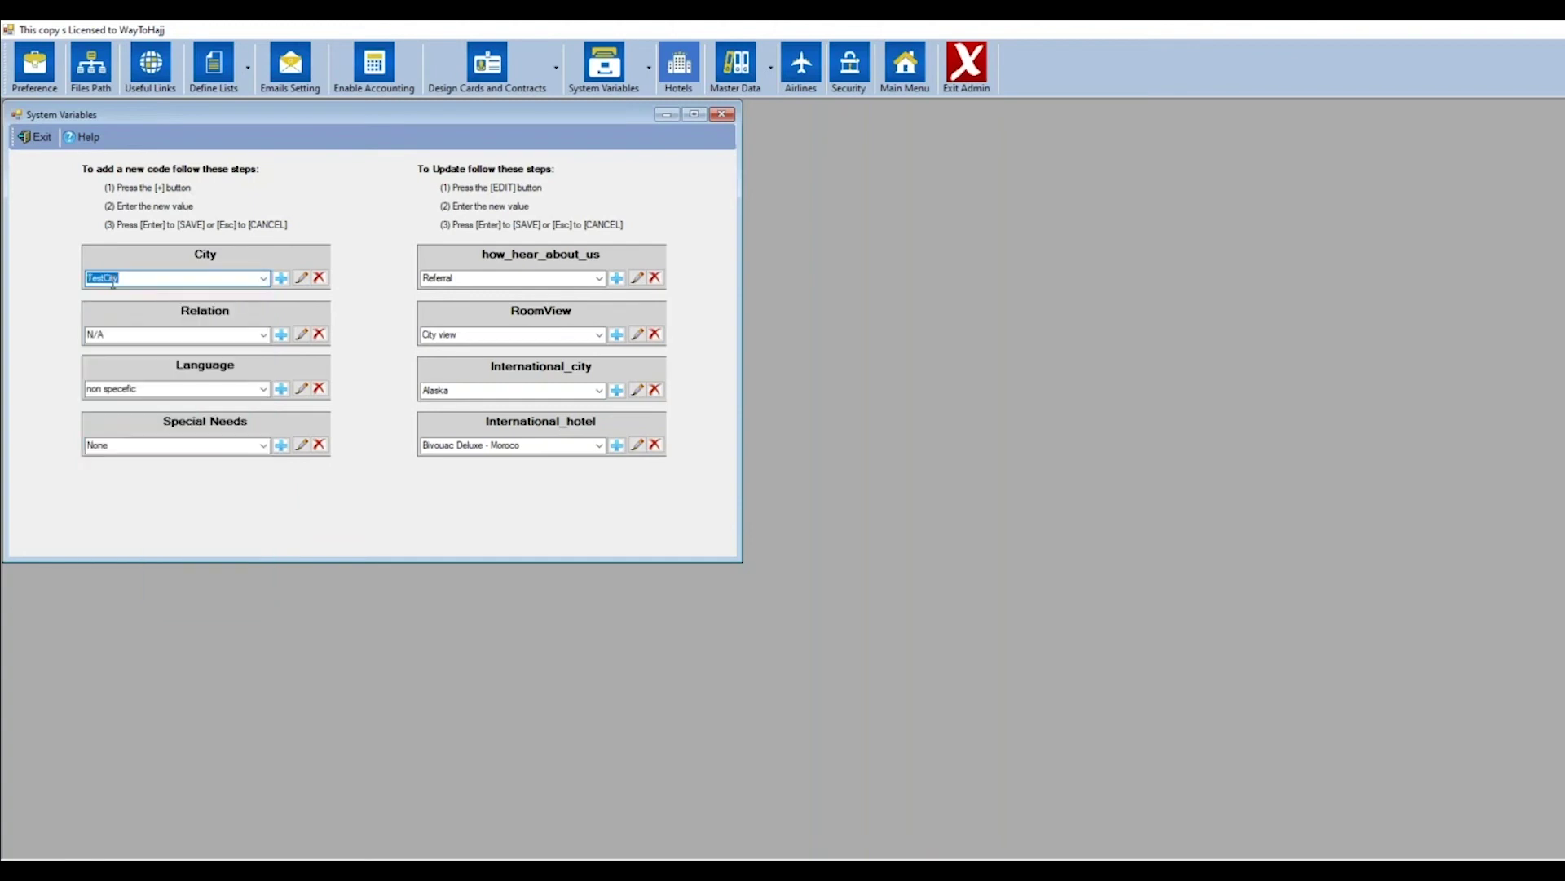
click(319, 278)
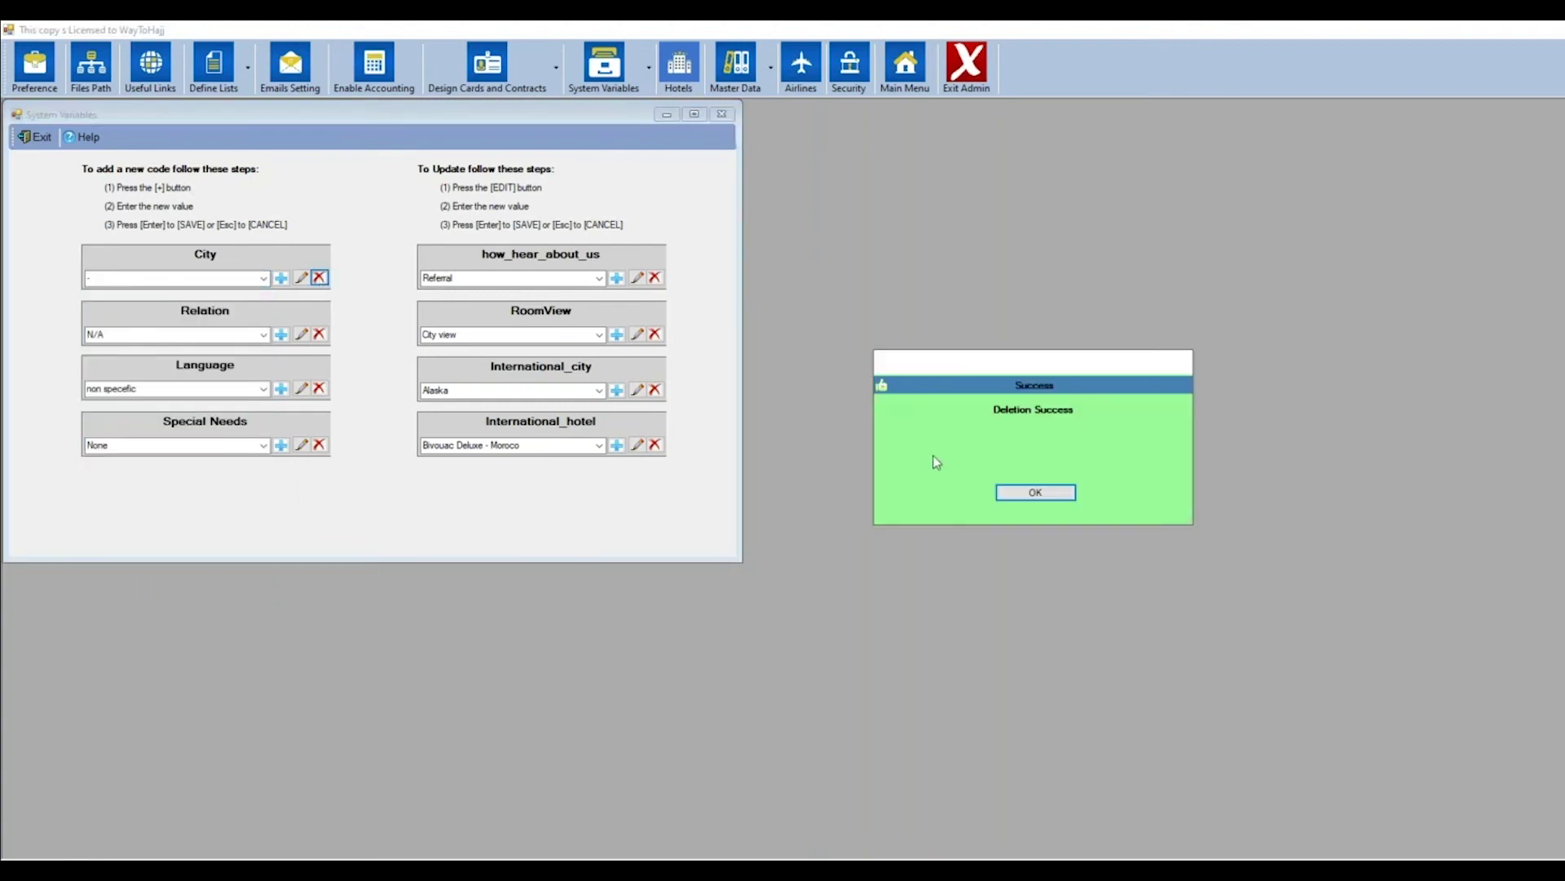
click(1010, 492)
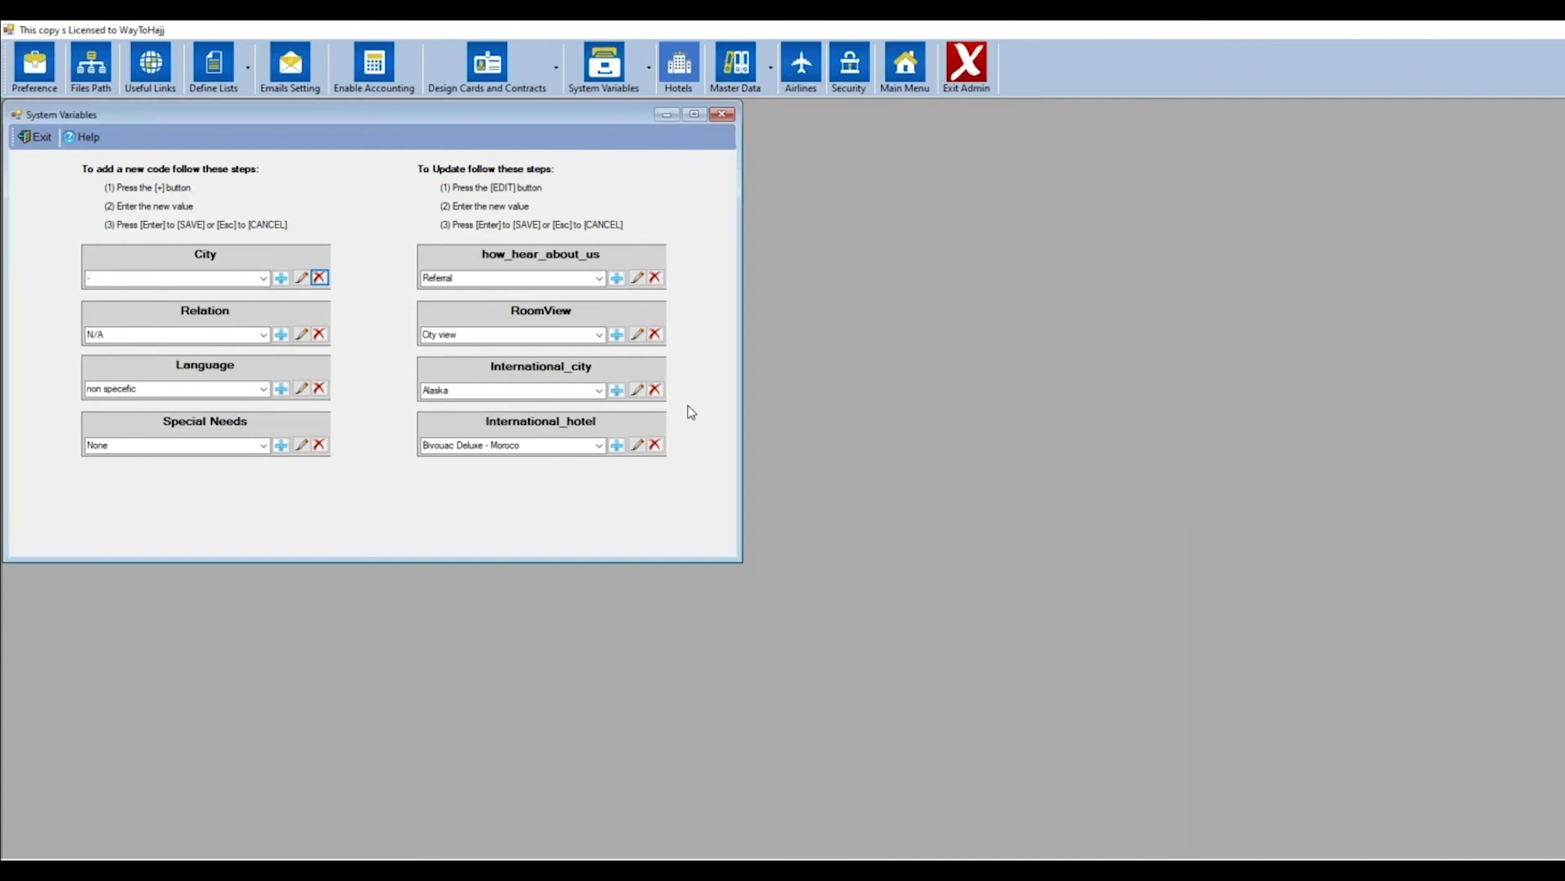
click(263, 278)
drag(263, 320, 249, 560)
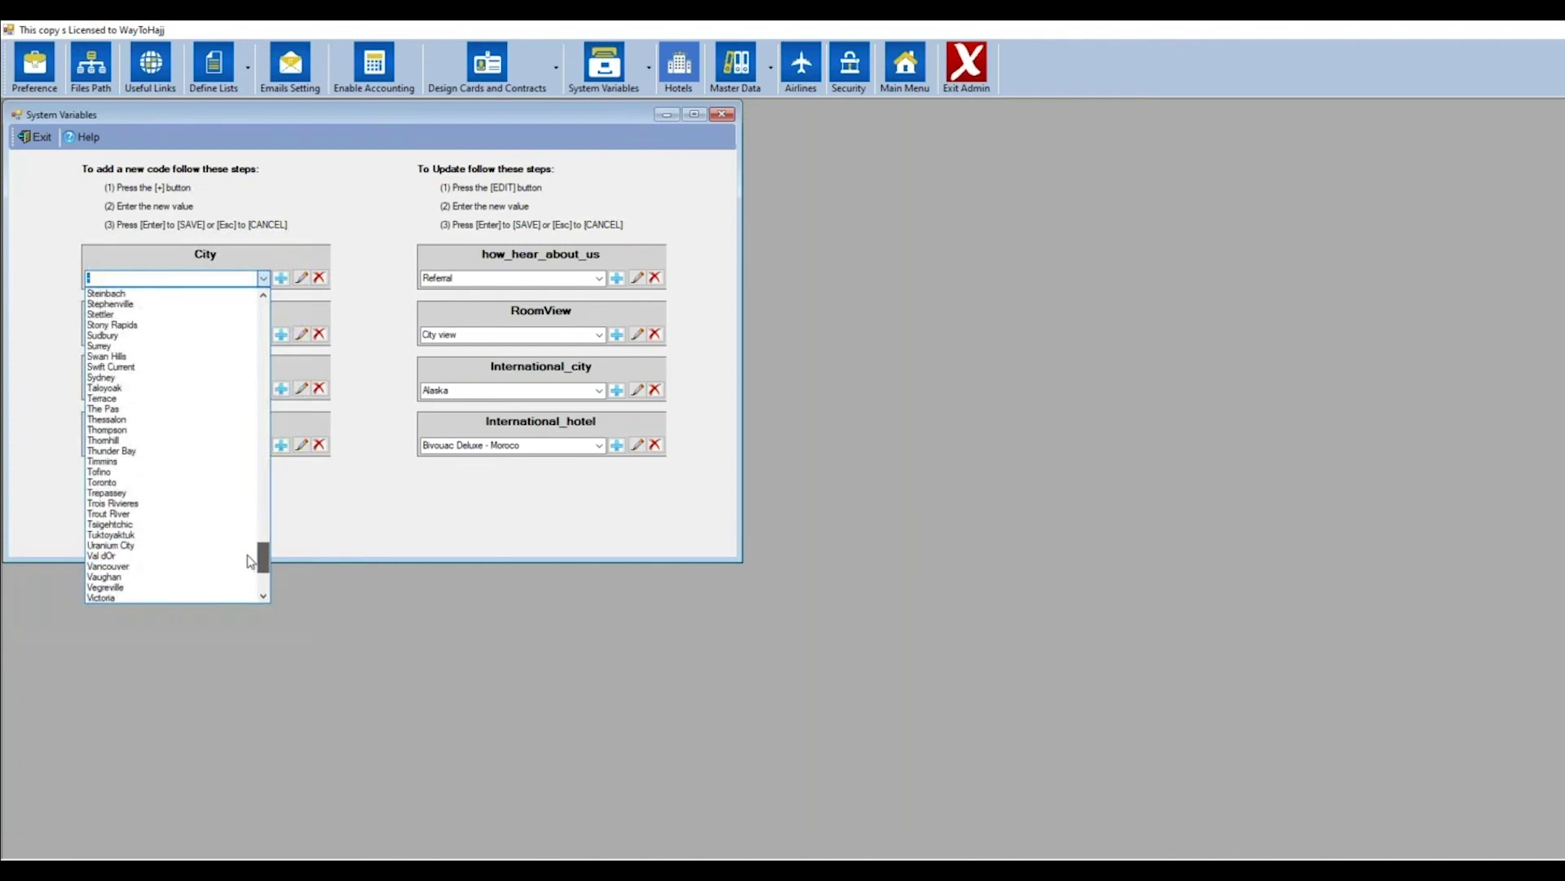
click(339, 240)
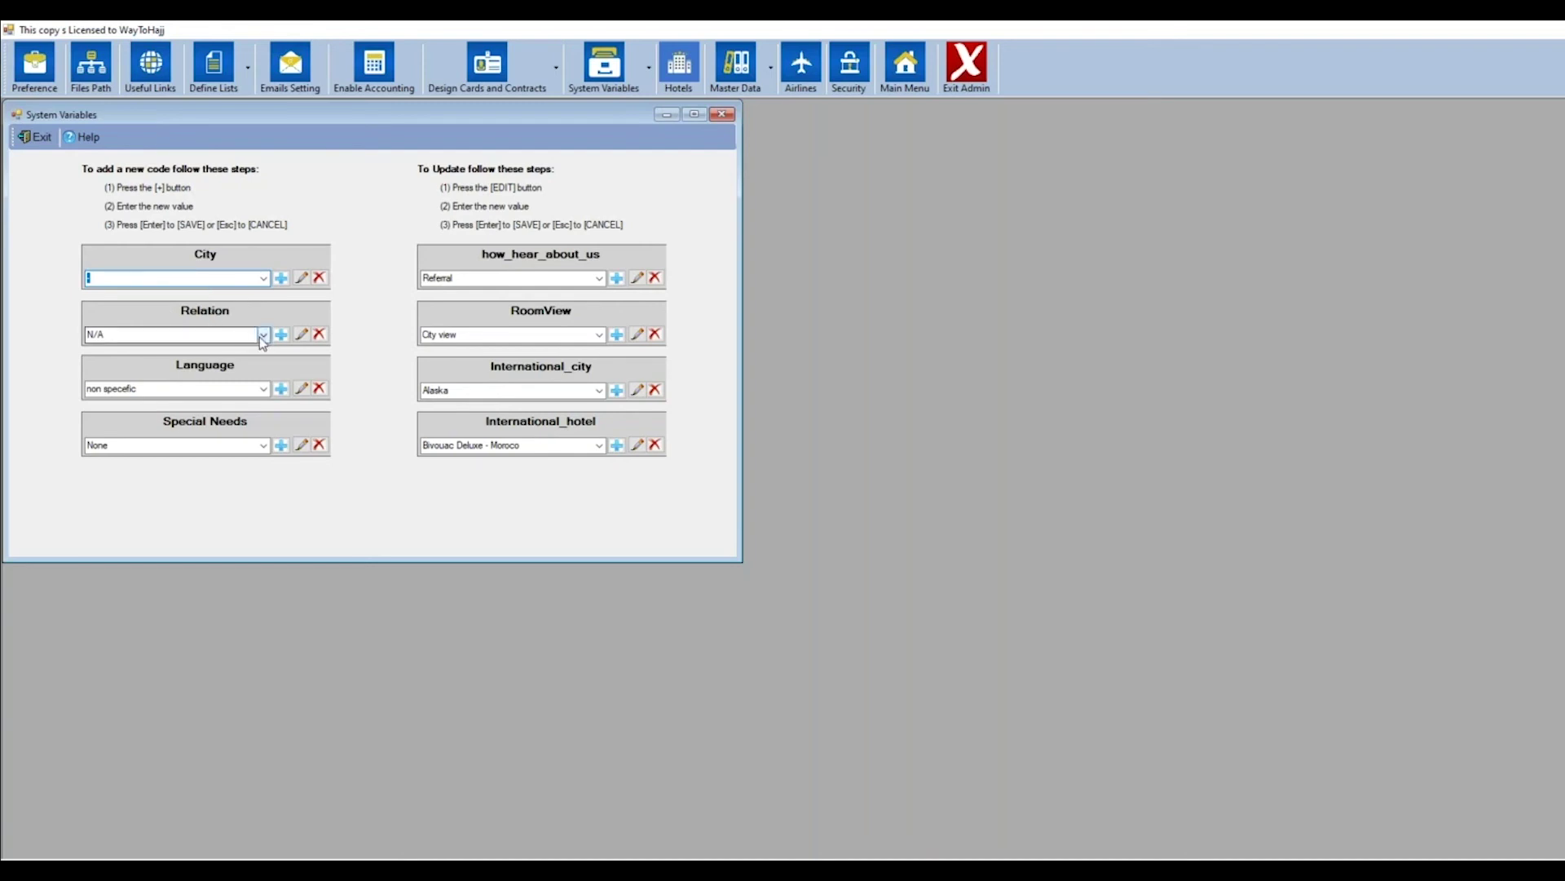
click(262, 389)
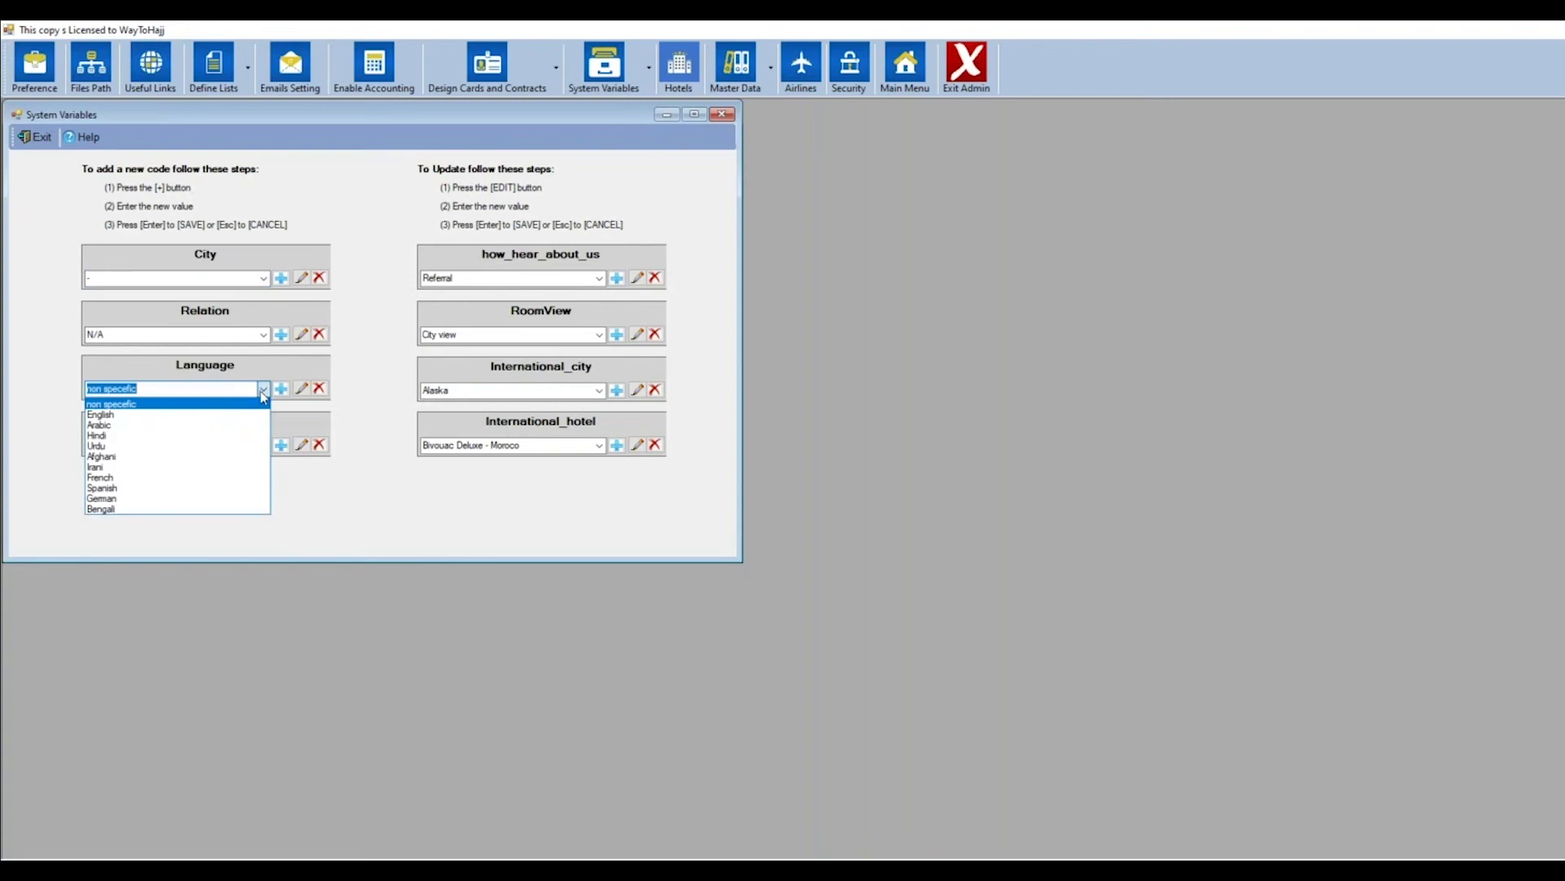
click(389, 399)
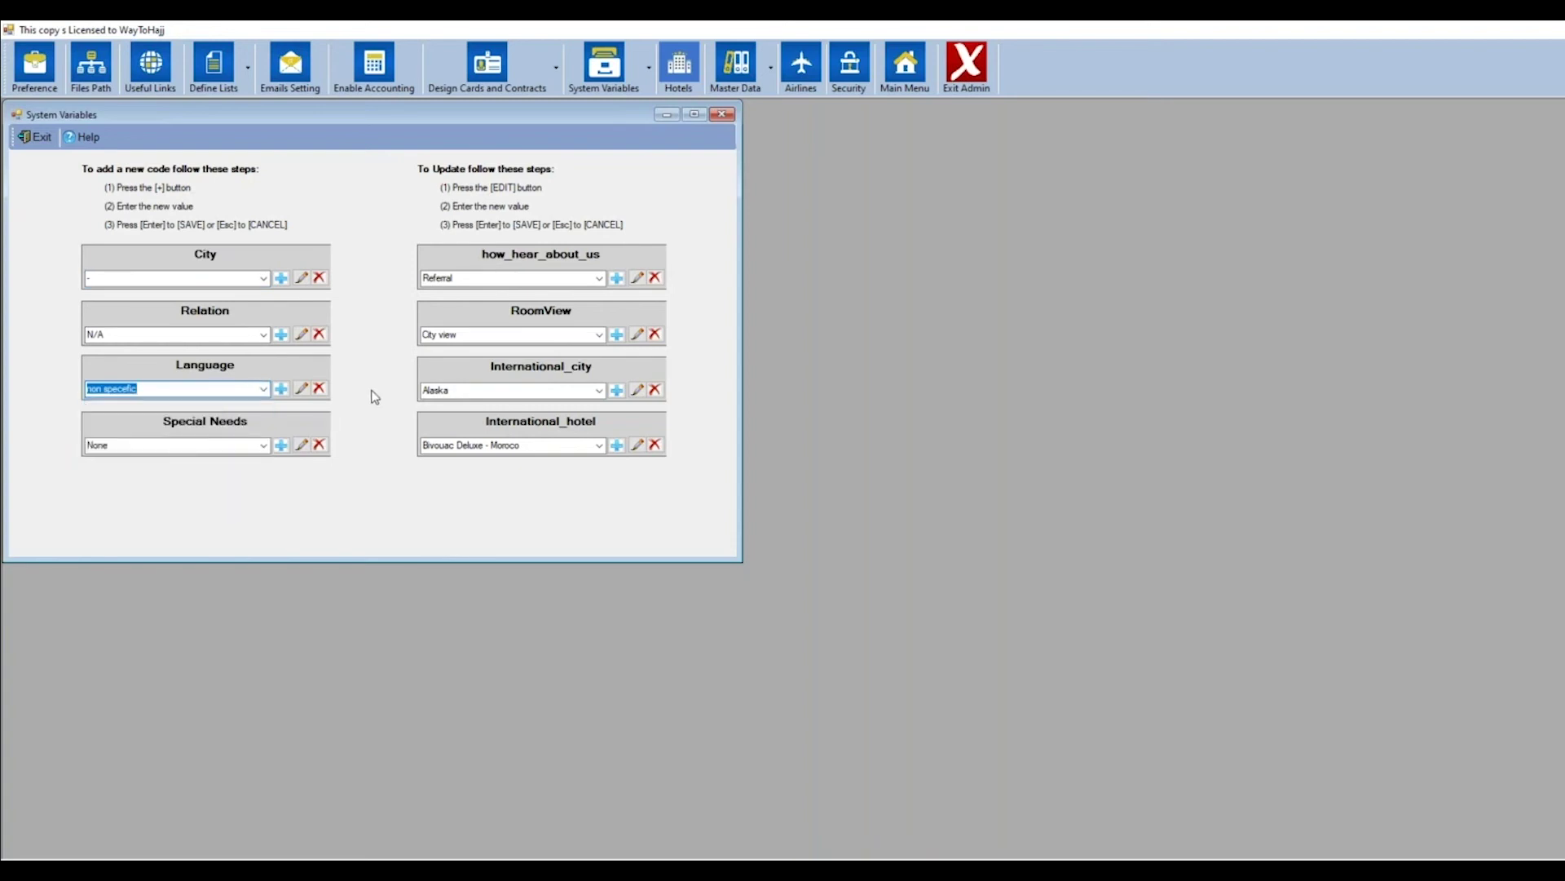
click(598, 335)
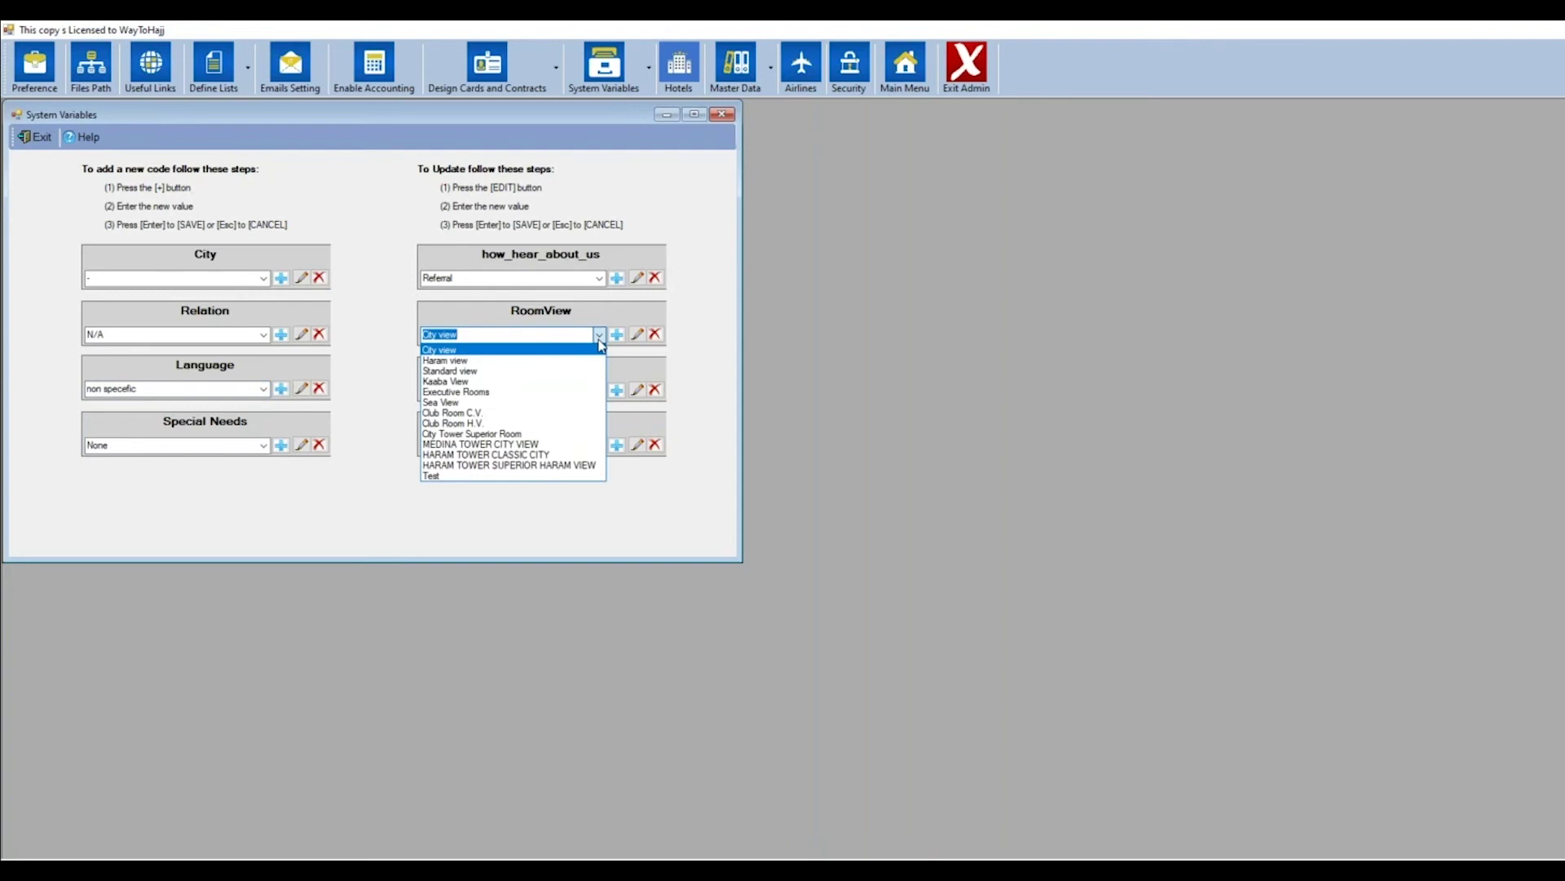
click(366, 338)
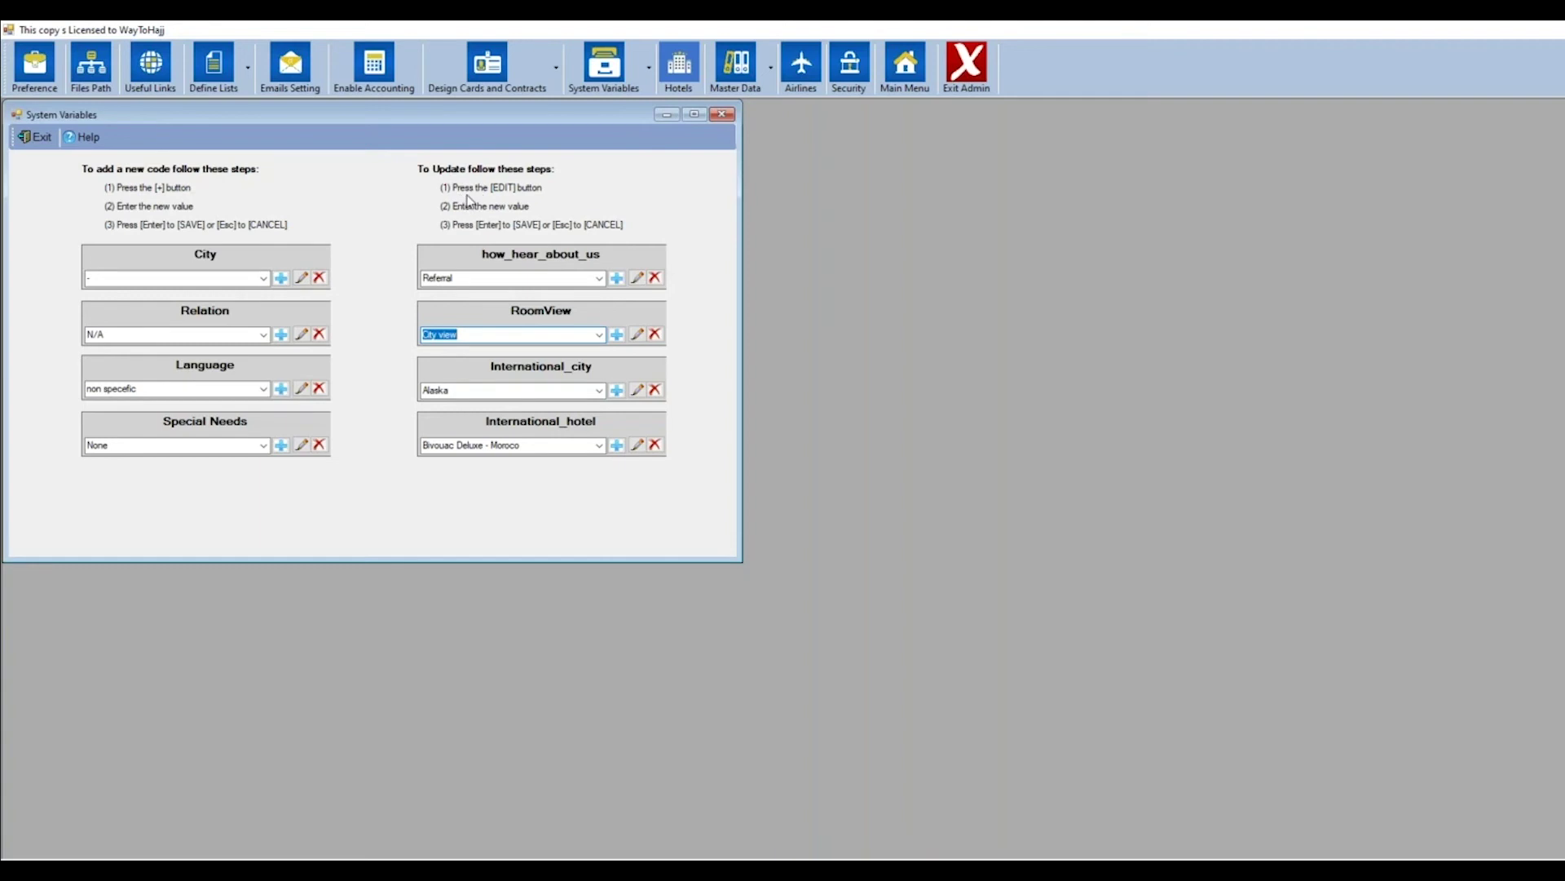
key(Tab)
Rename the city Abbotsford to AbbotsfordUpdated
click(263, 279)
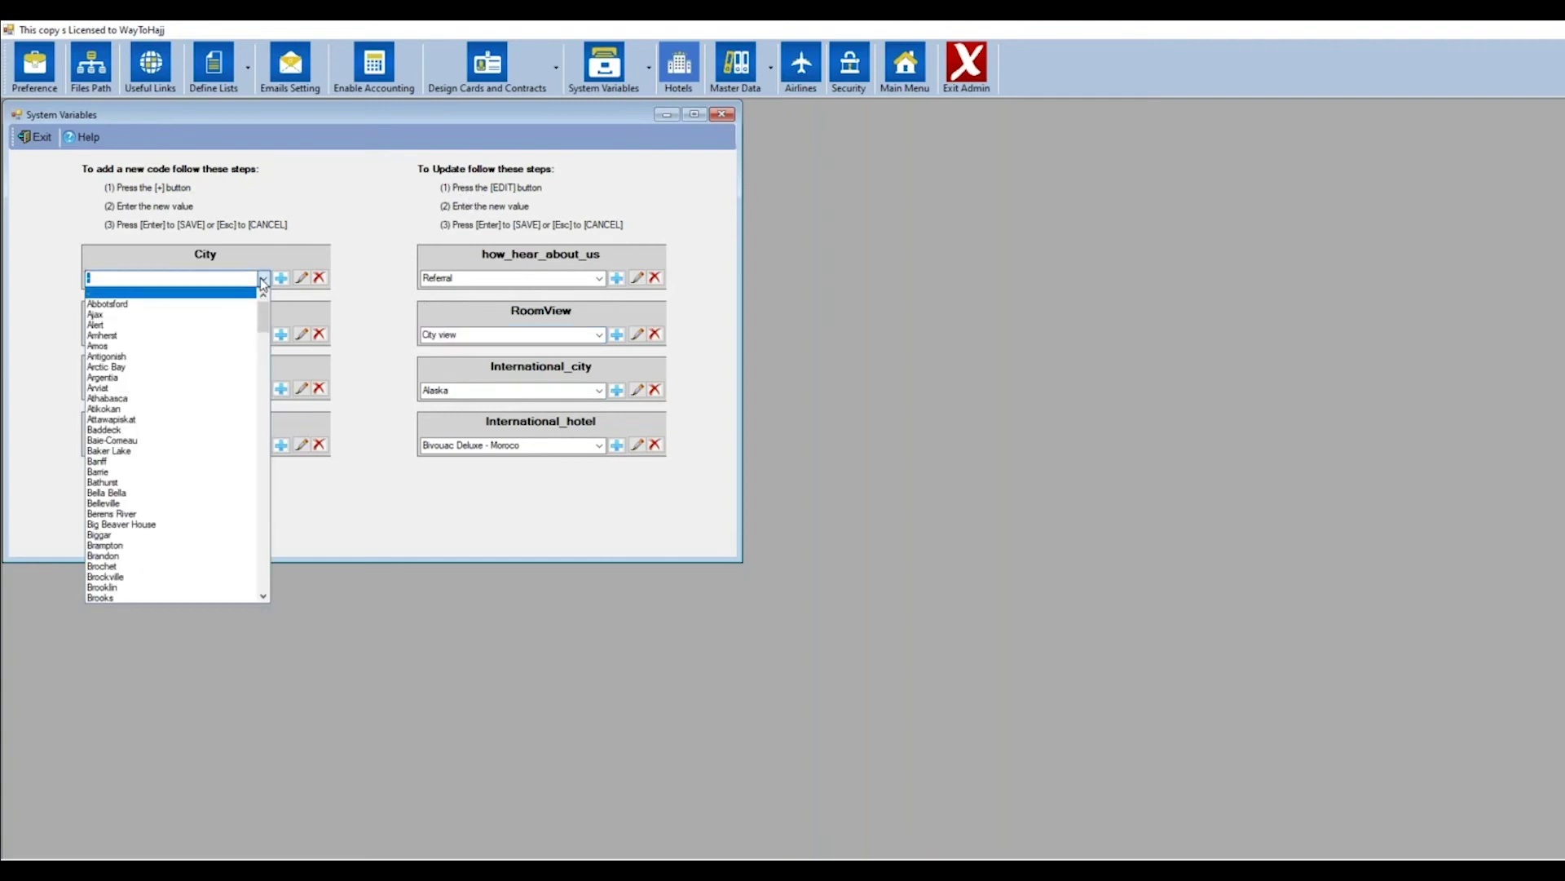
click(118, 305)
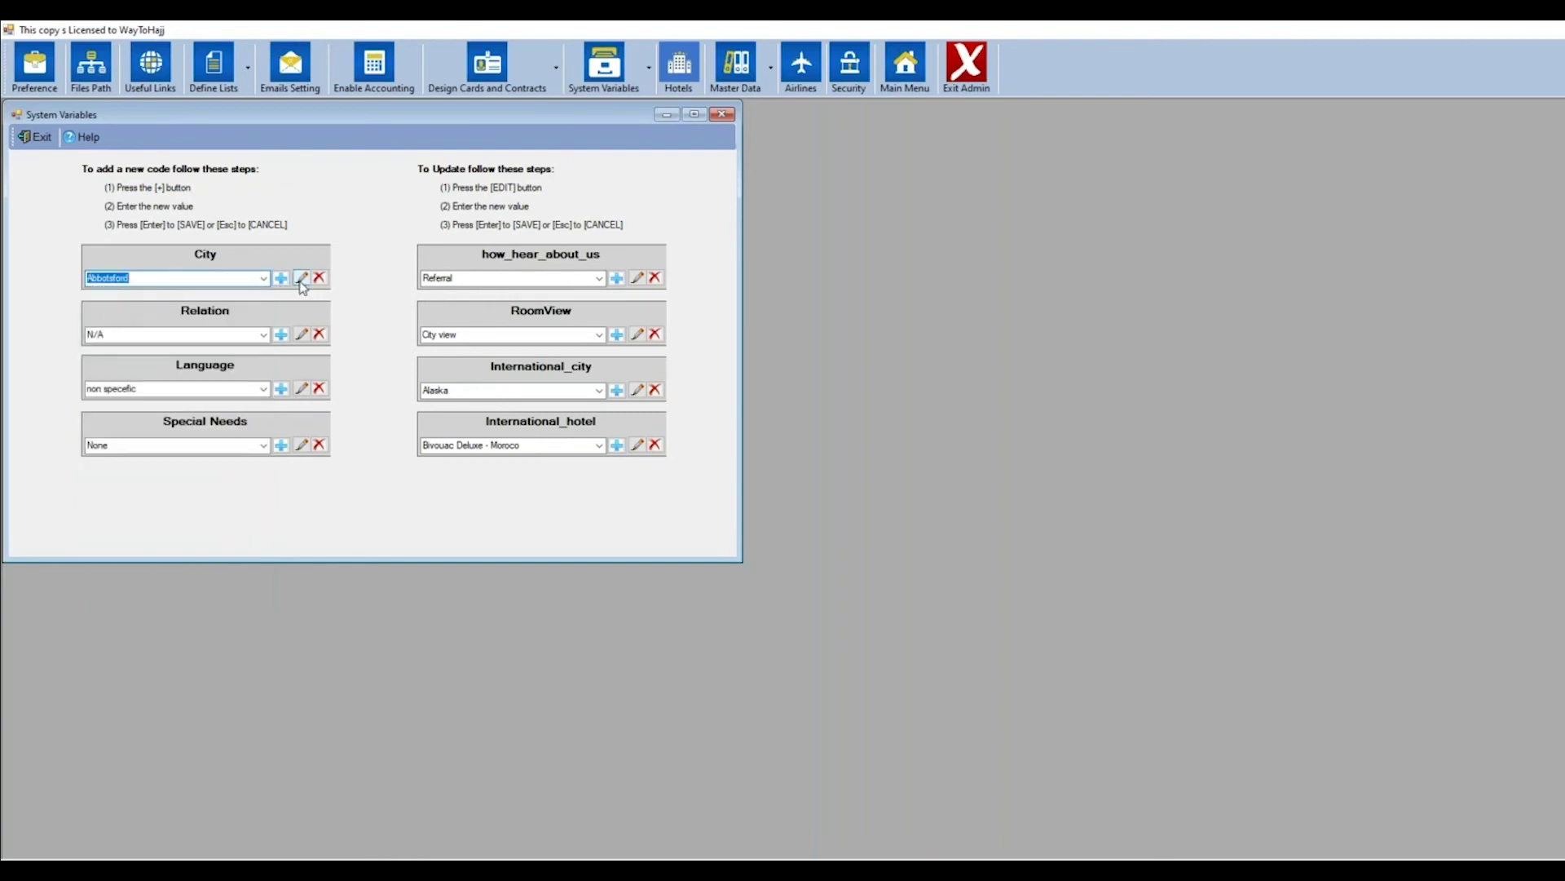
click(301, 279)
click(163, 277)
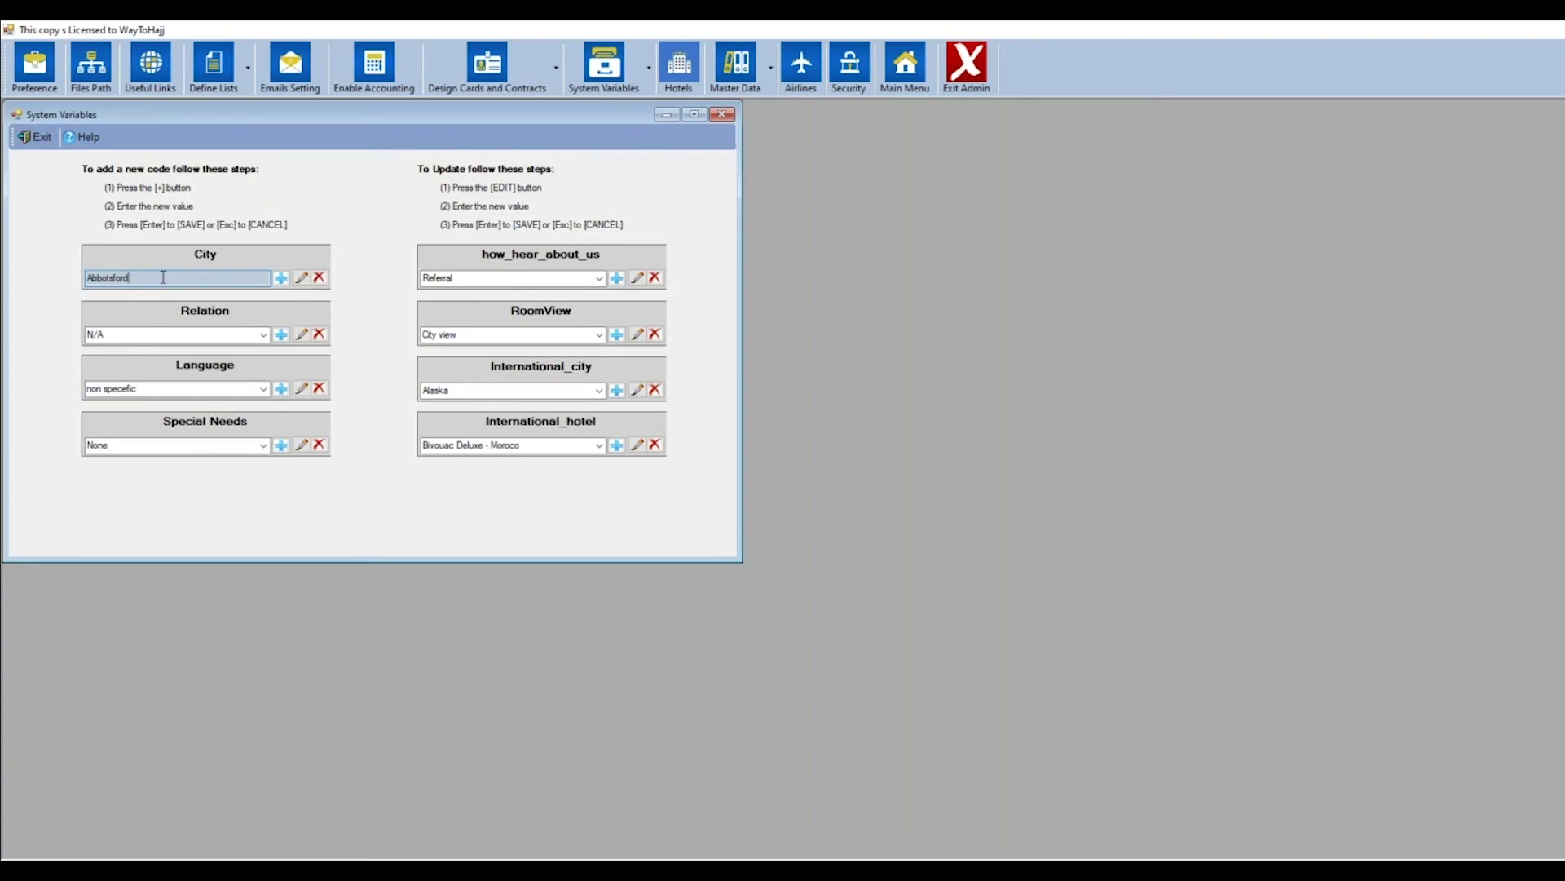
text(Updated)
key(Return)
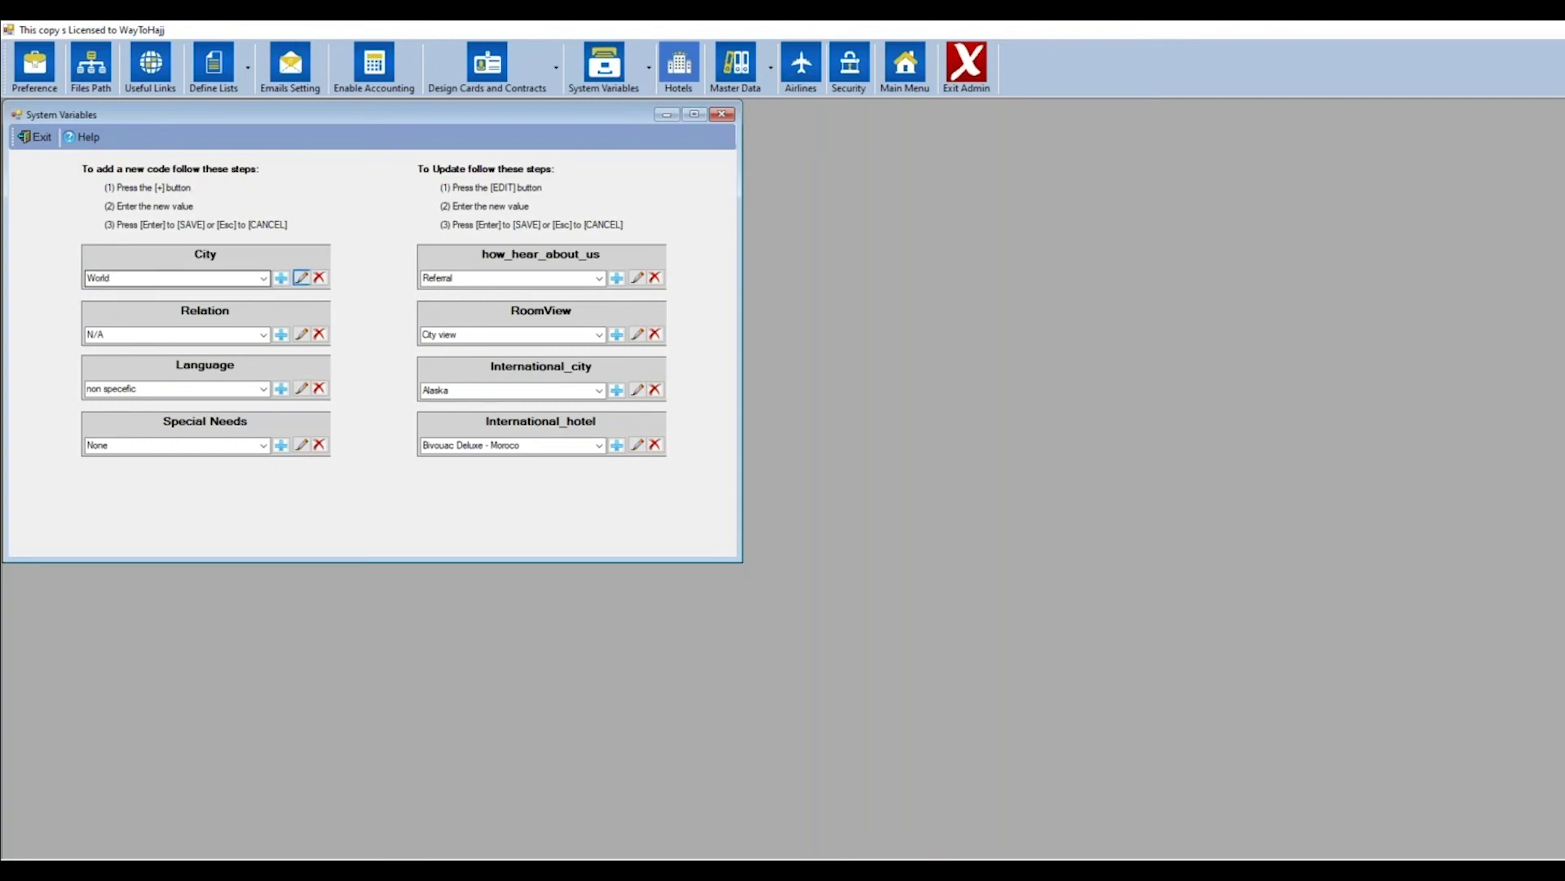
Rename AbbotsfordUpdated back to Abbotsford
click(264, 279)
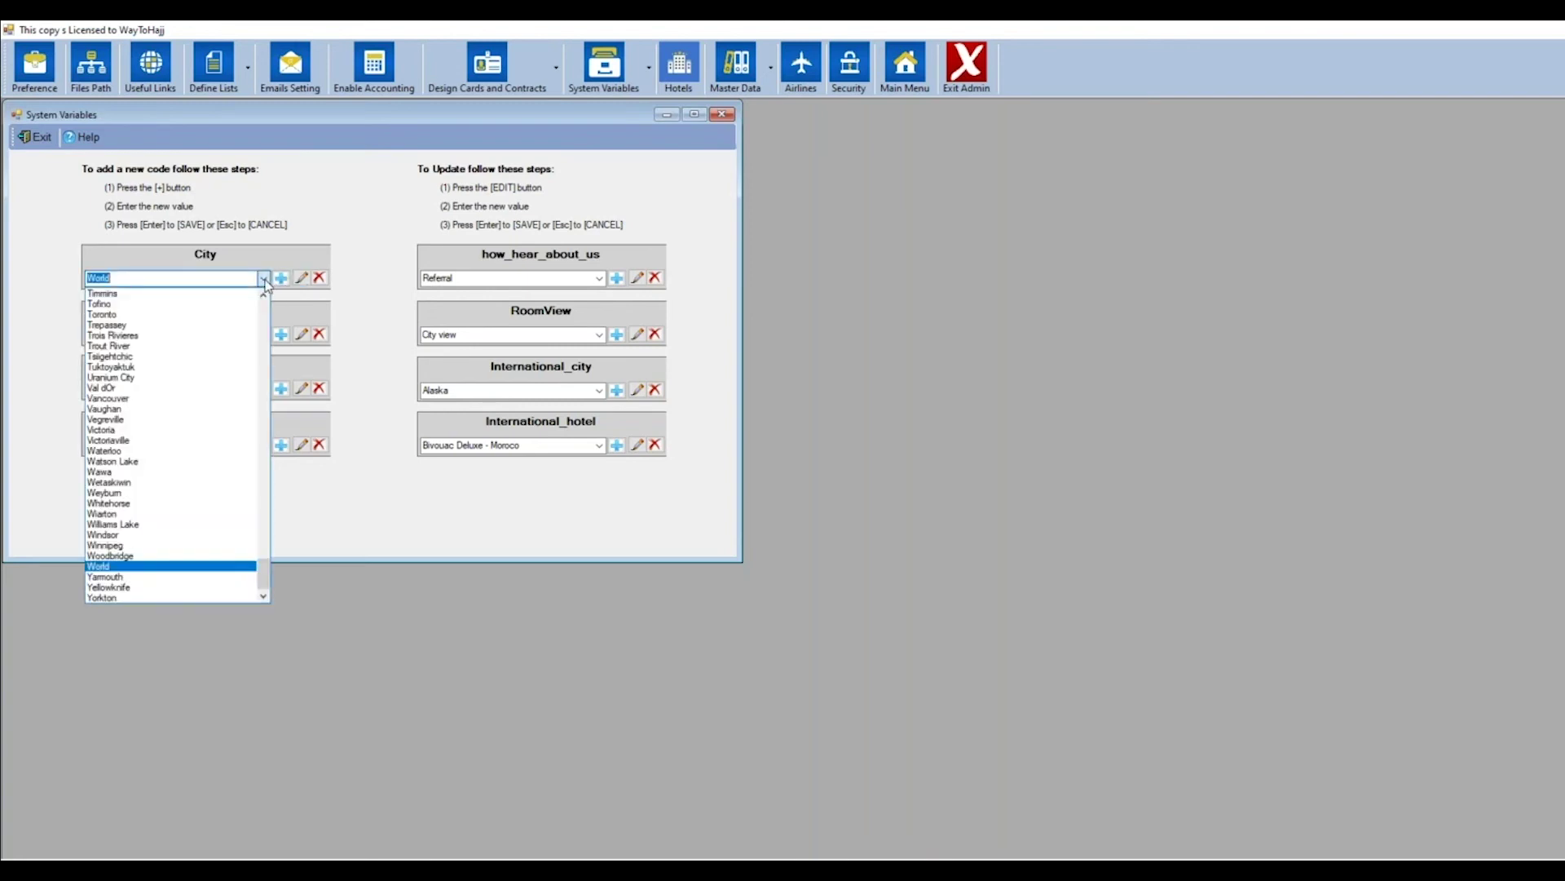
drag(263, 570, 256, 279)
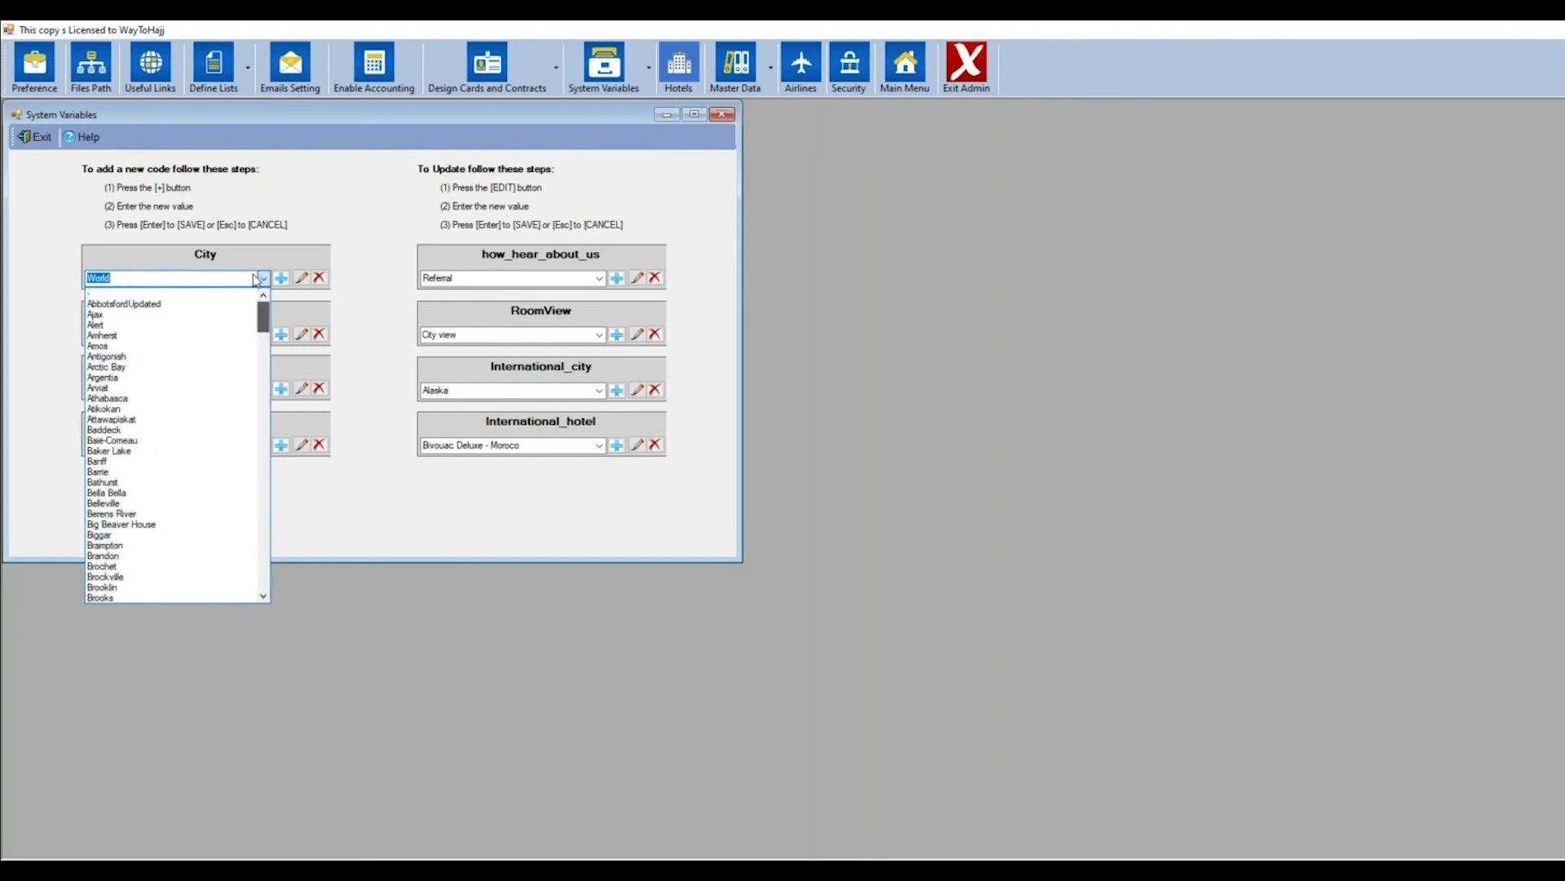
click(146, 310)
click(302, 278)
click(228, 278)
key(BackSpace)
key(BackSpace)
key(BackSpace)
key(BackSpace)
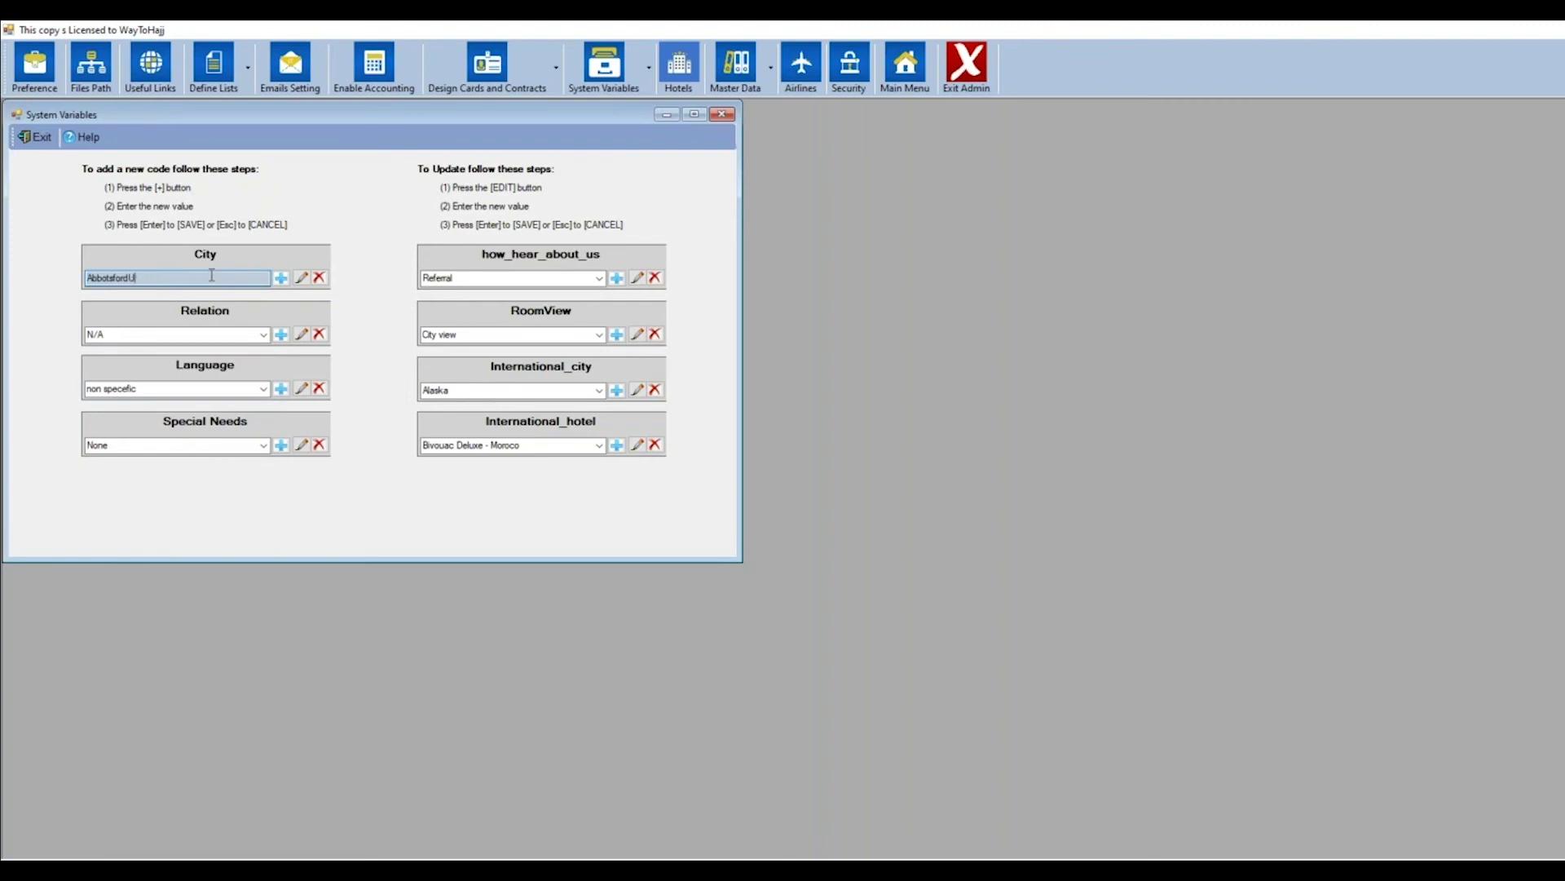
key(Return)
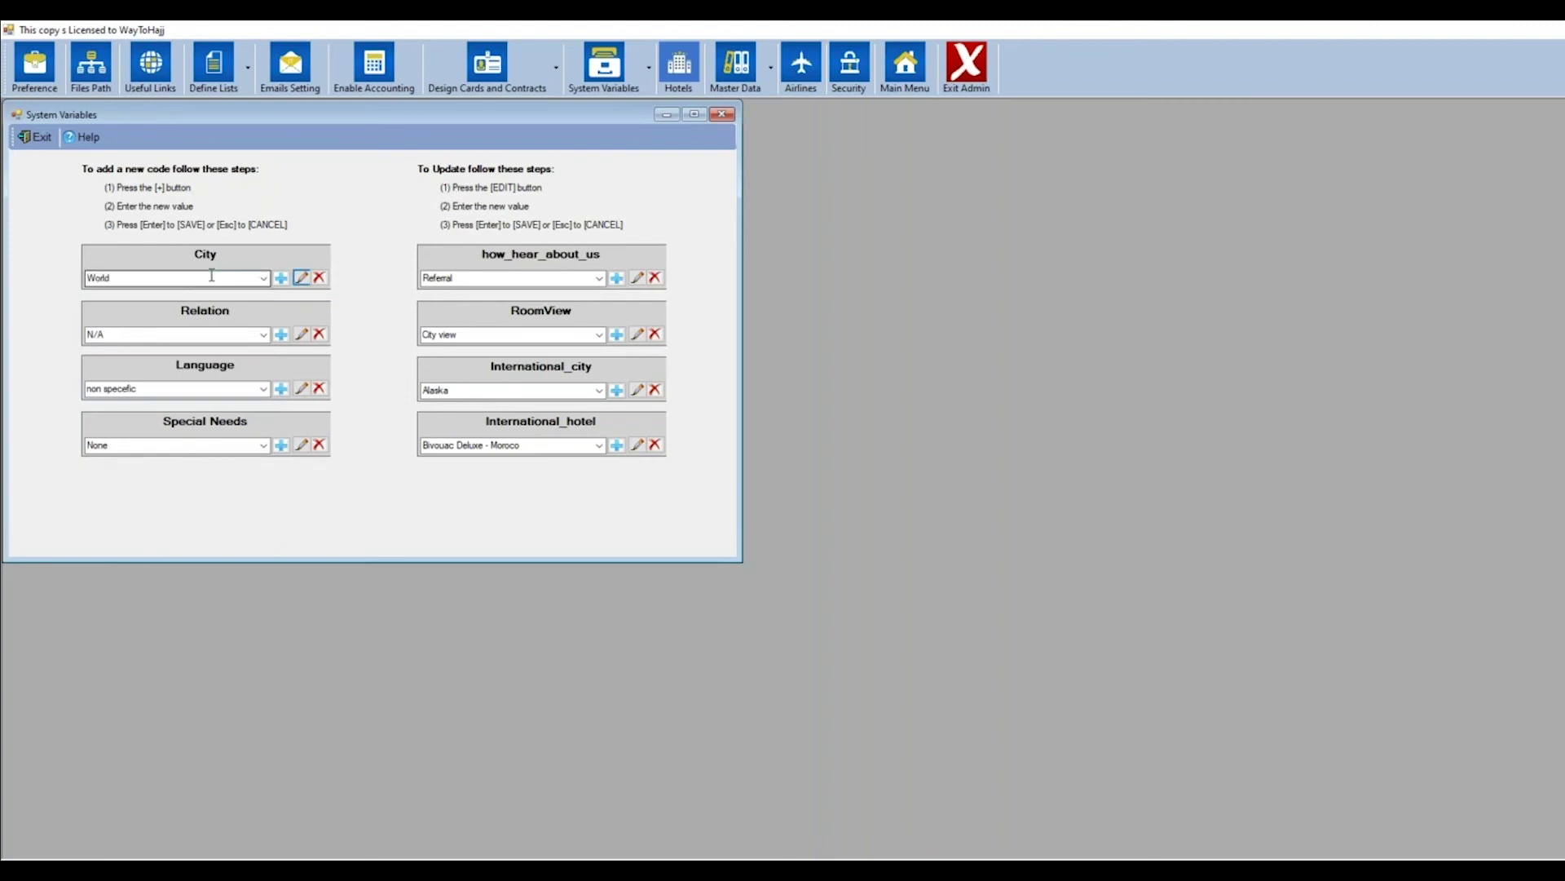
Check the city list shows Abbotsford, then close the System Variables window
click(263, 278)
scroll(258, 310, up, 5)
drag(263, 545, 263, 289)
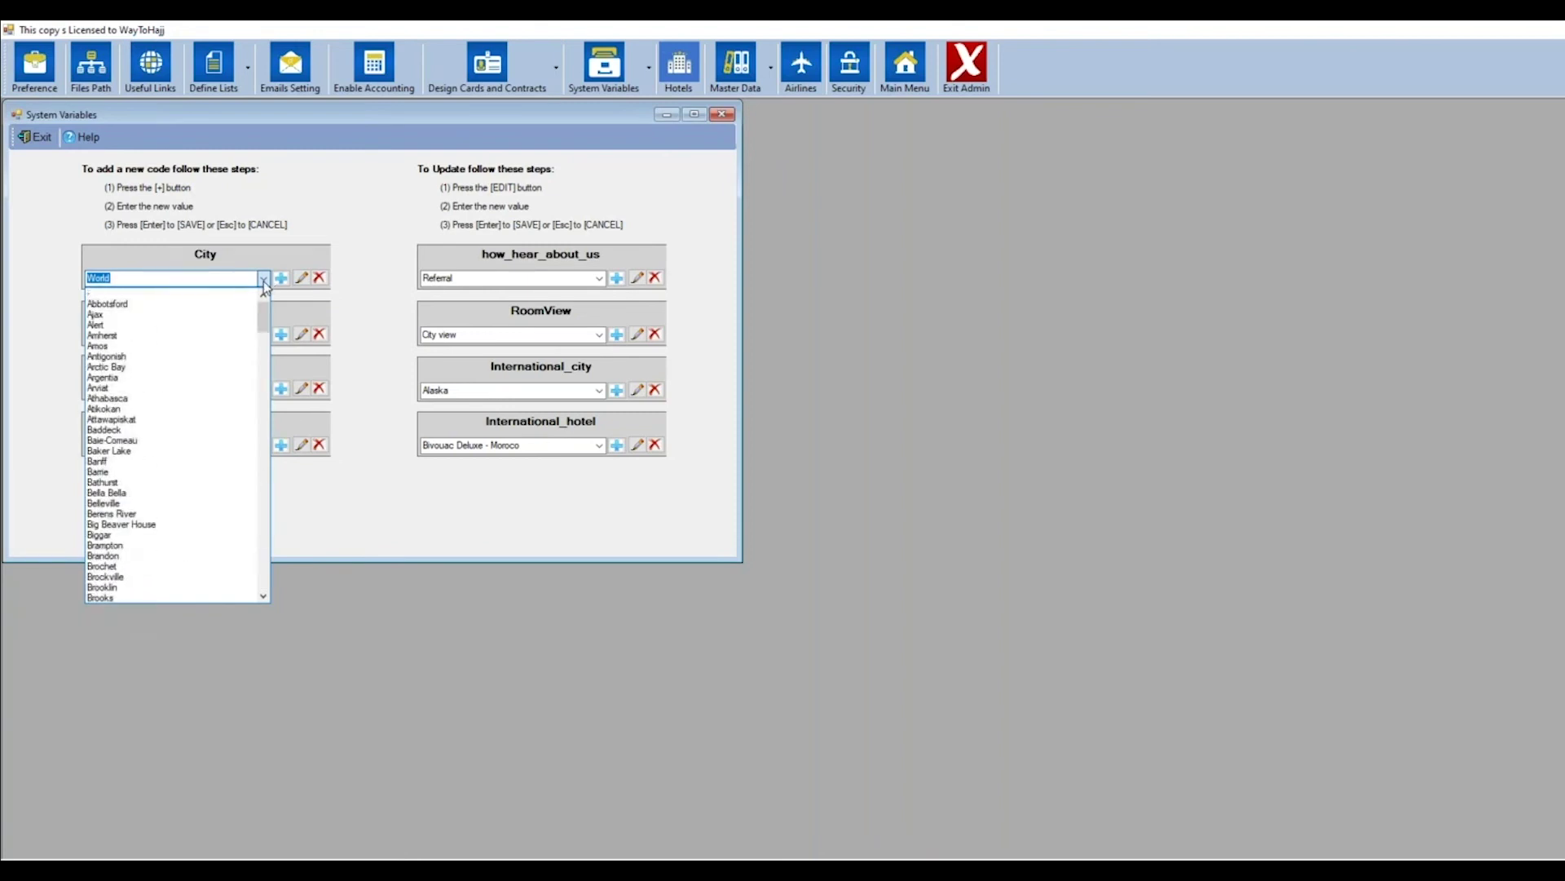
click(378, 176)
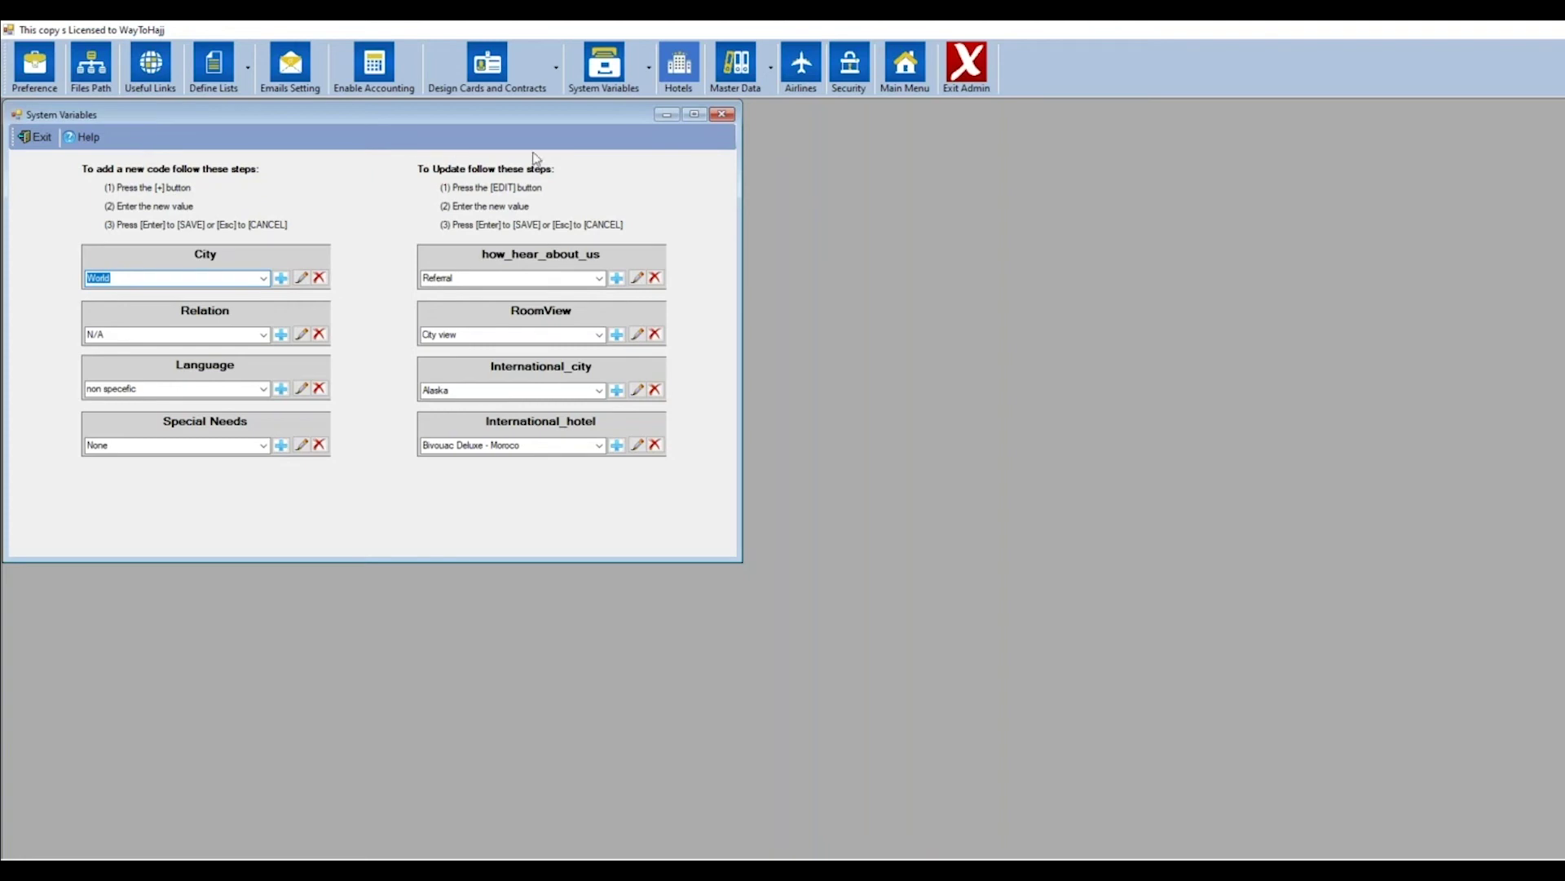
click(34, 137)
Open Delete Cities, mark Amherst and Amos, delete them and dismiss the success message
click(646, 81)
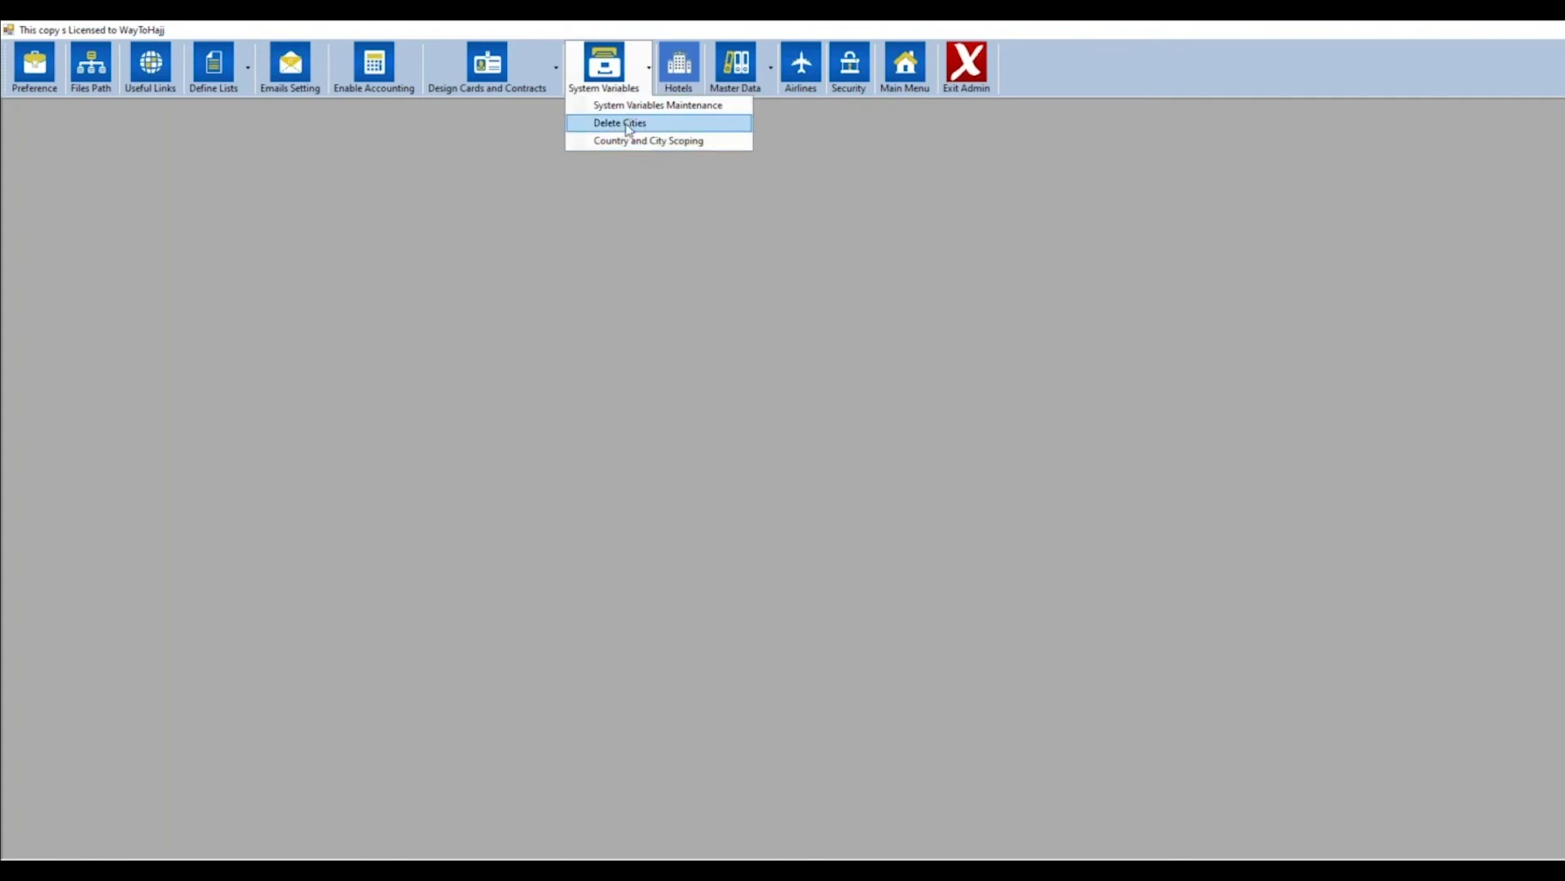
click(625, 124)
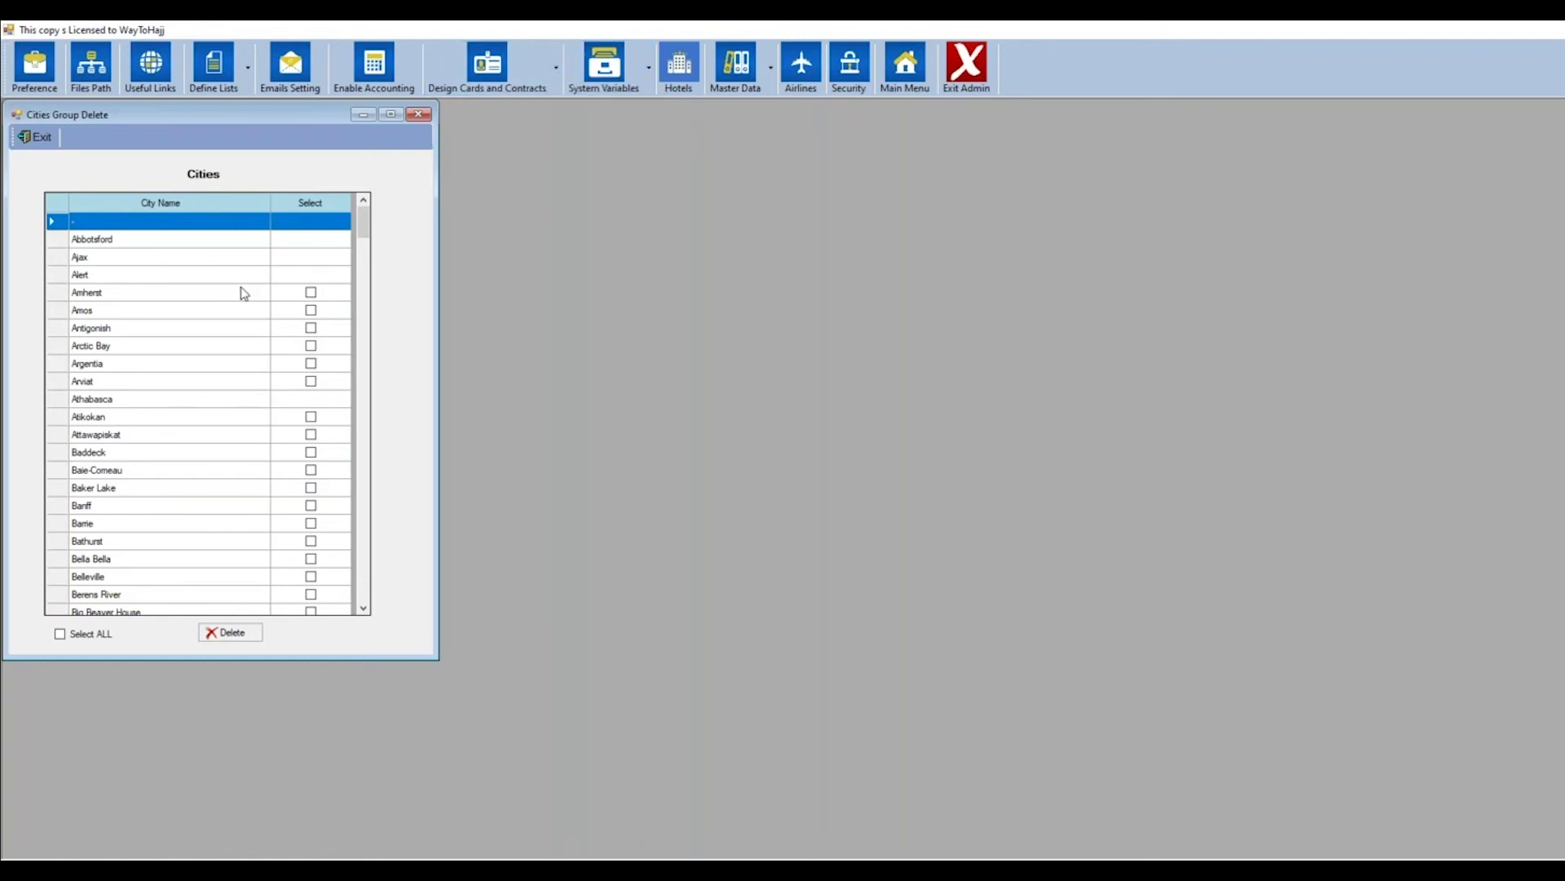
mouse_move(365, 224)
mouse_down()
mouse_move(366, 576)
mouse_move(364, 209)
mouse_up()
click(318, 244)
click(318, 258)
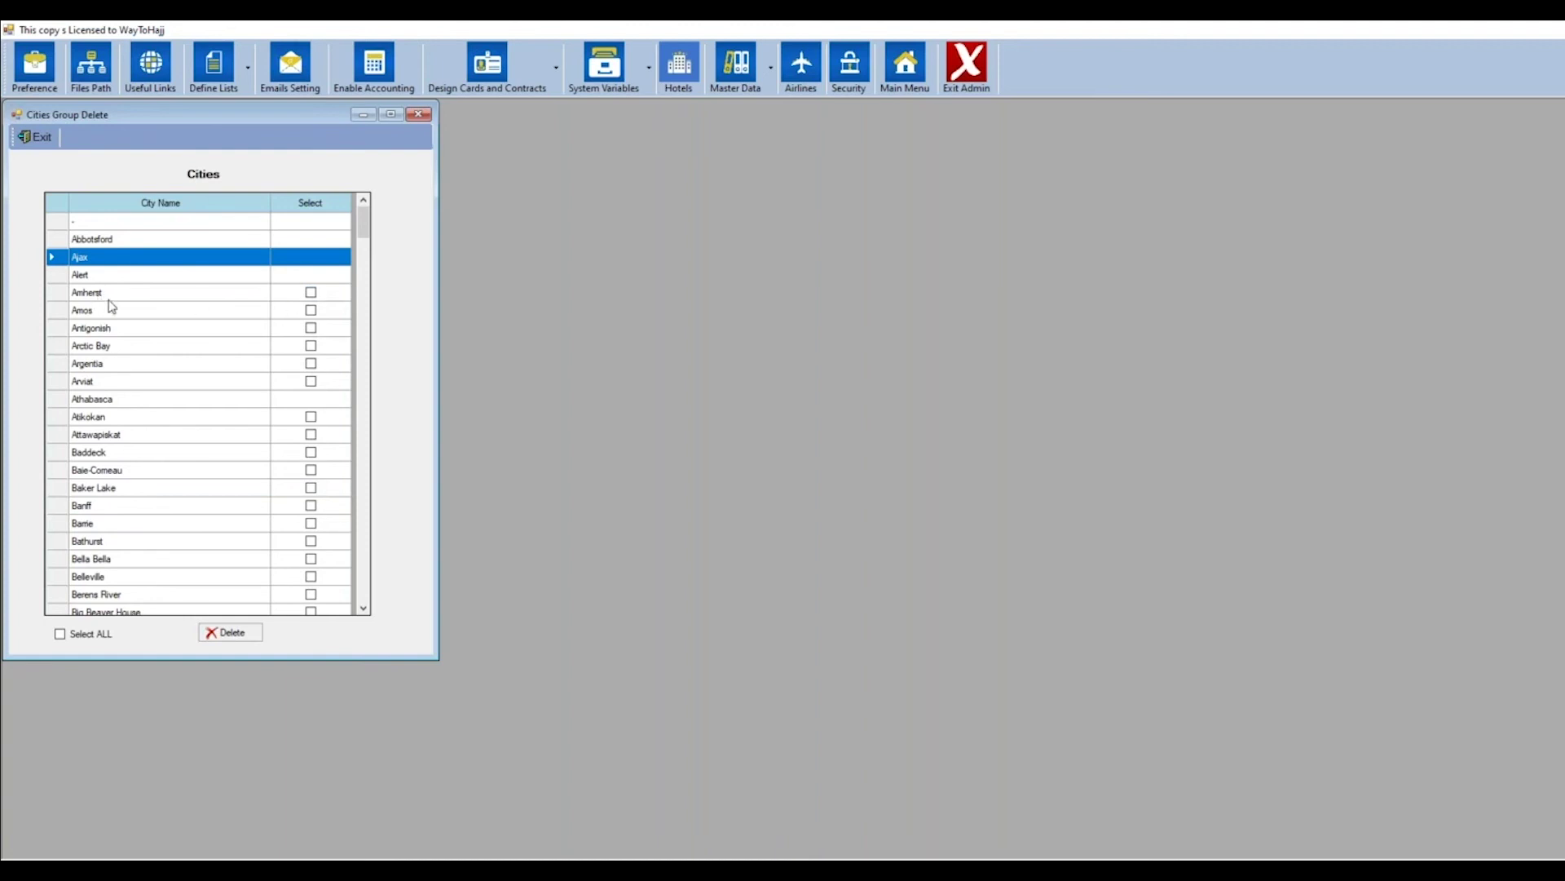
click(118, 295)
click(311, 292)
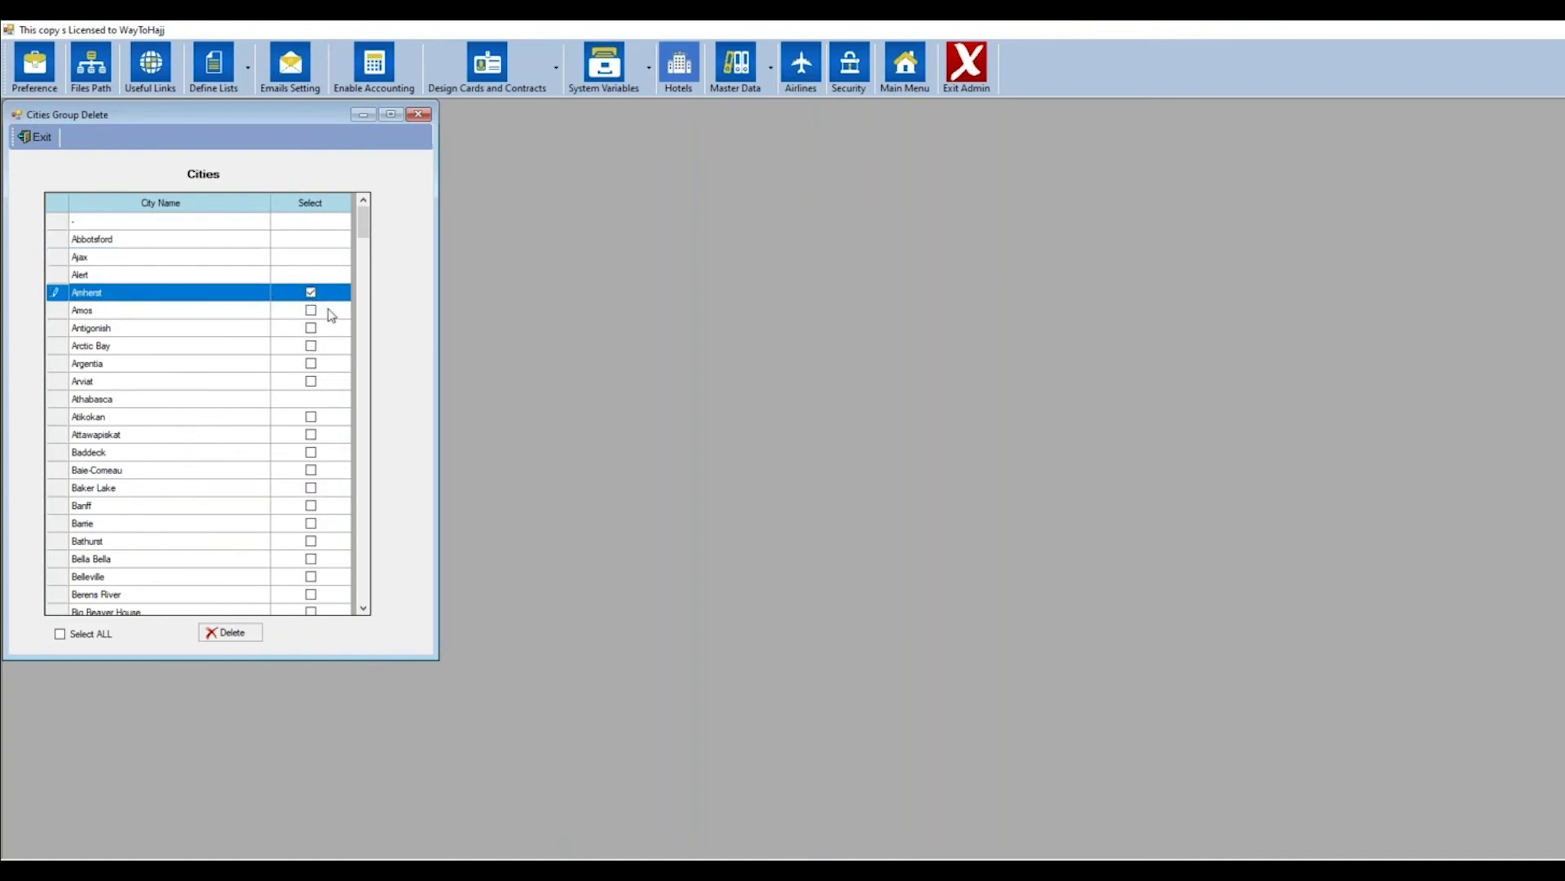
click(311, 310)
click(216, 633)
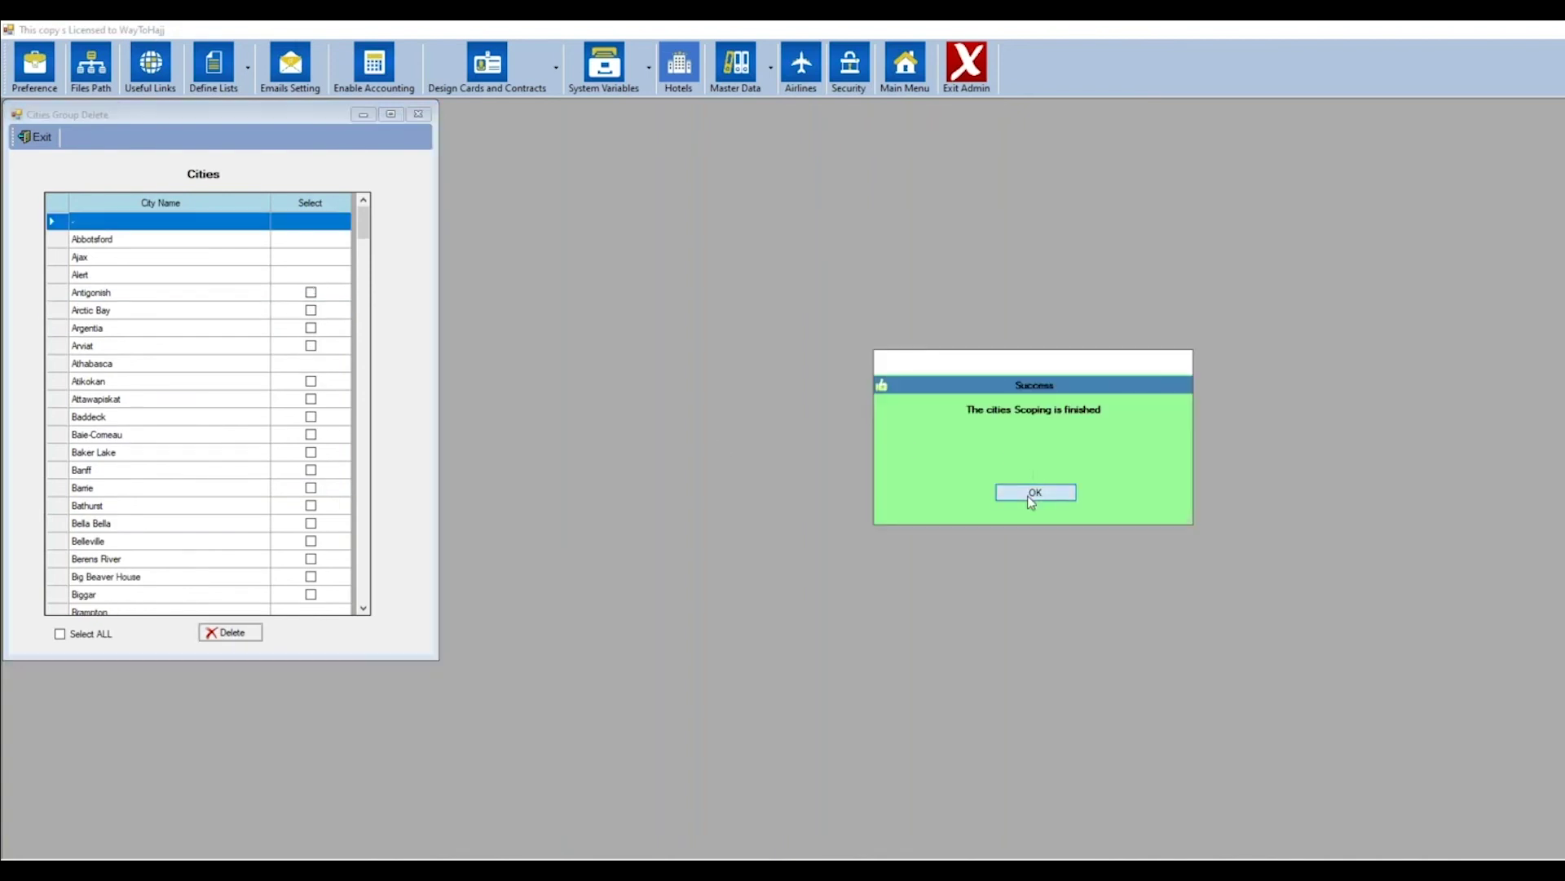
click(1028, 494)
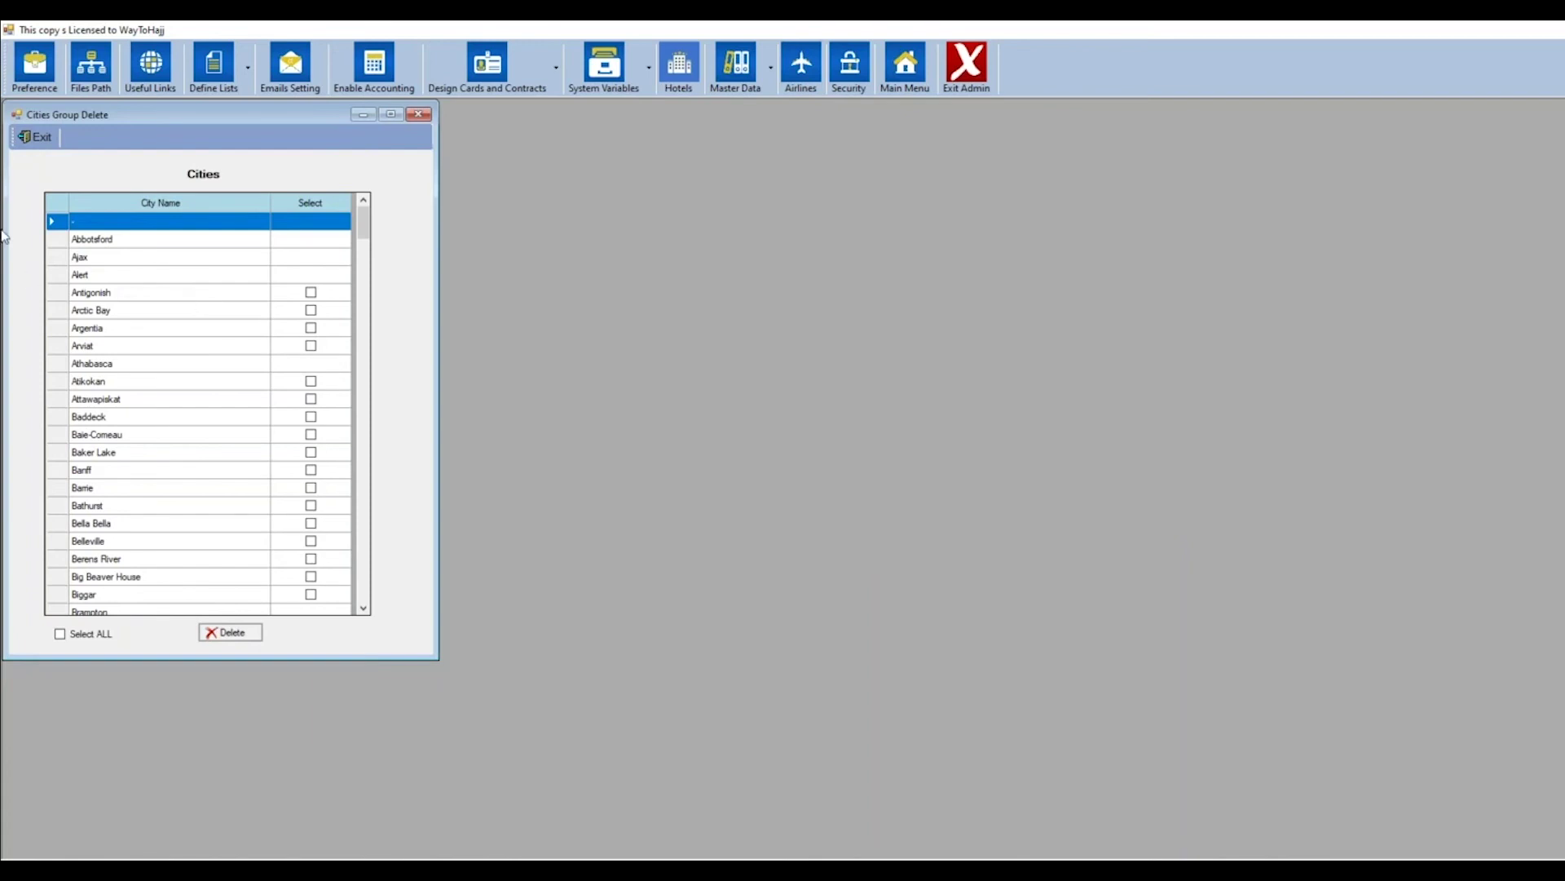
Close the city deletion window and open System Variables > Country and City Scoping
click(36, 137)
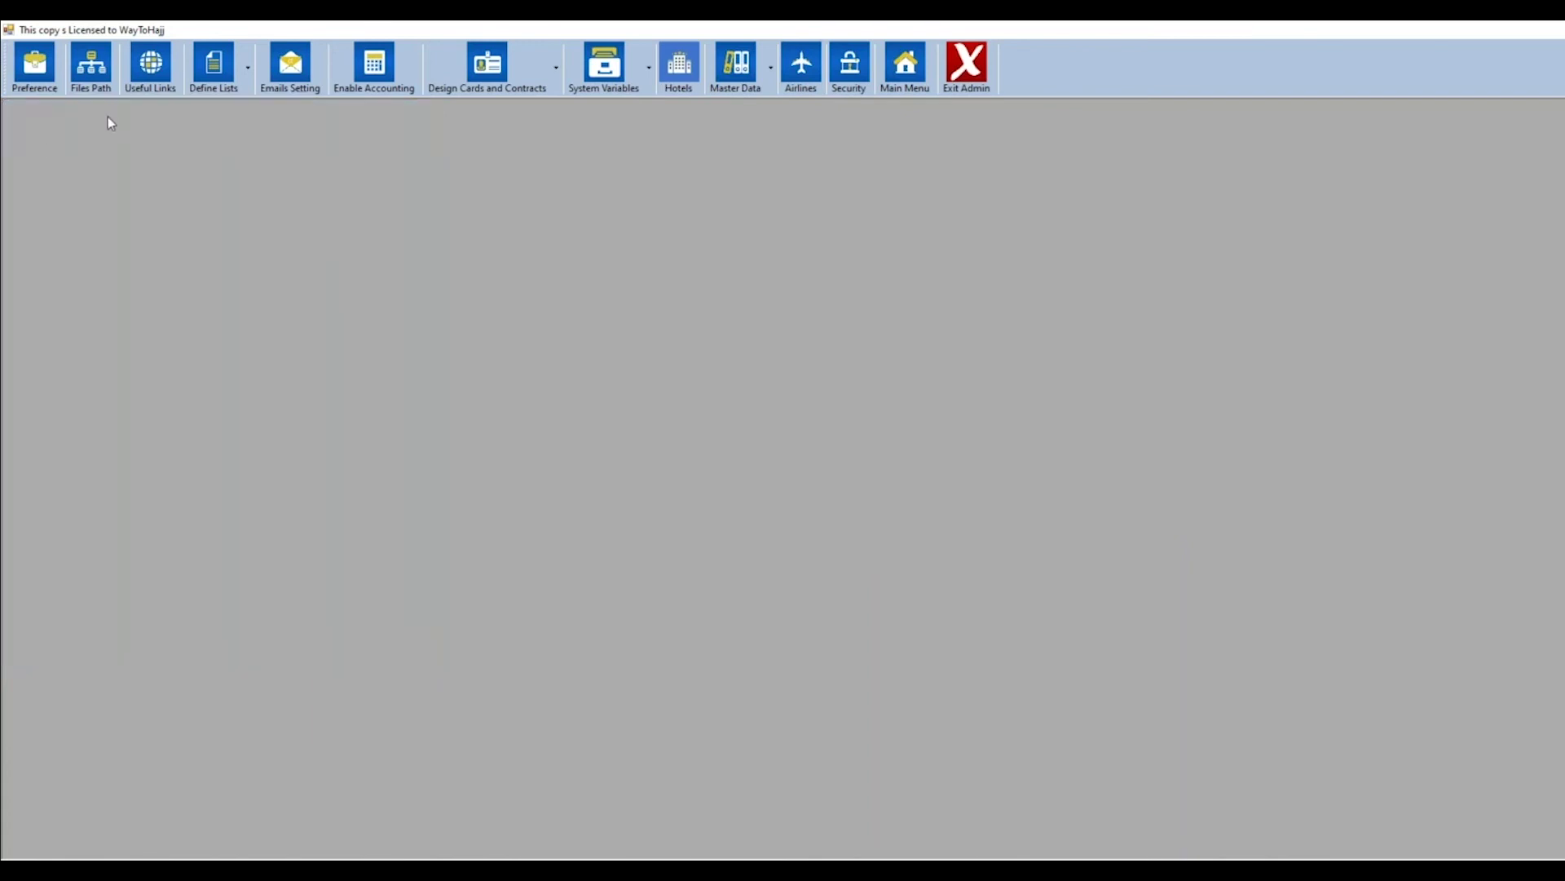
click(648, 76)
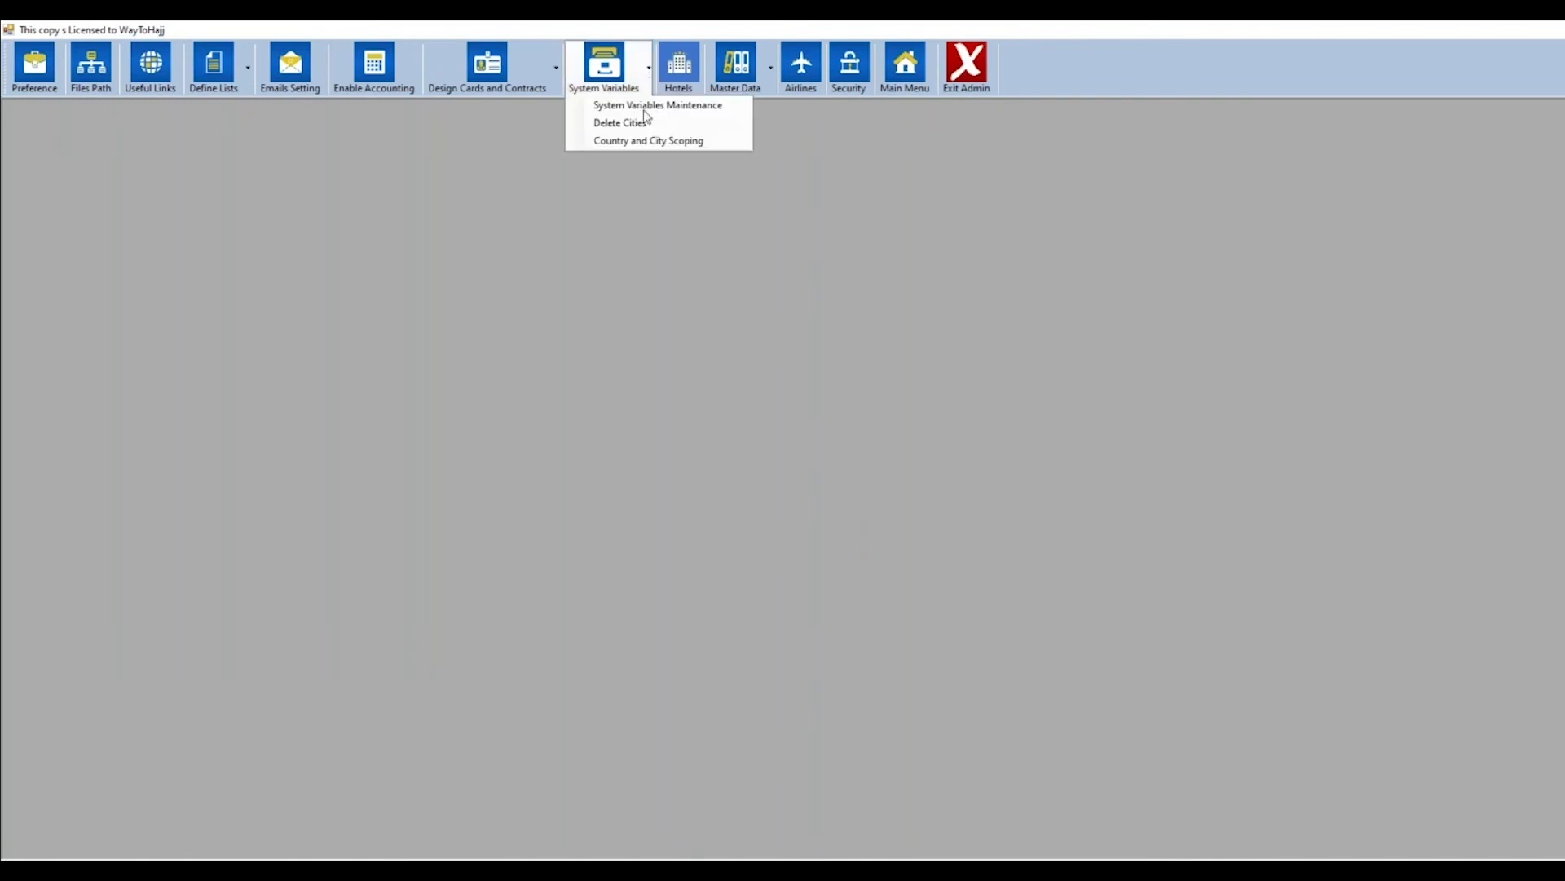
click(641, 141)
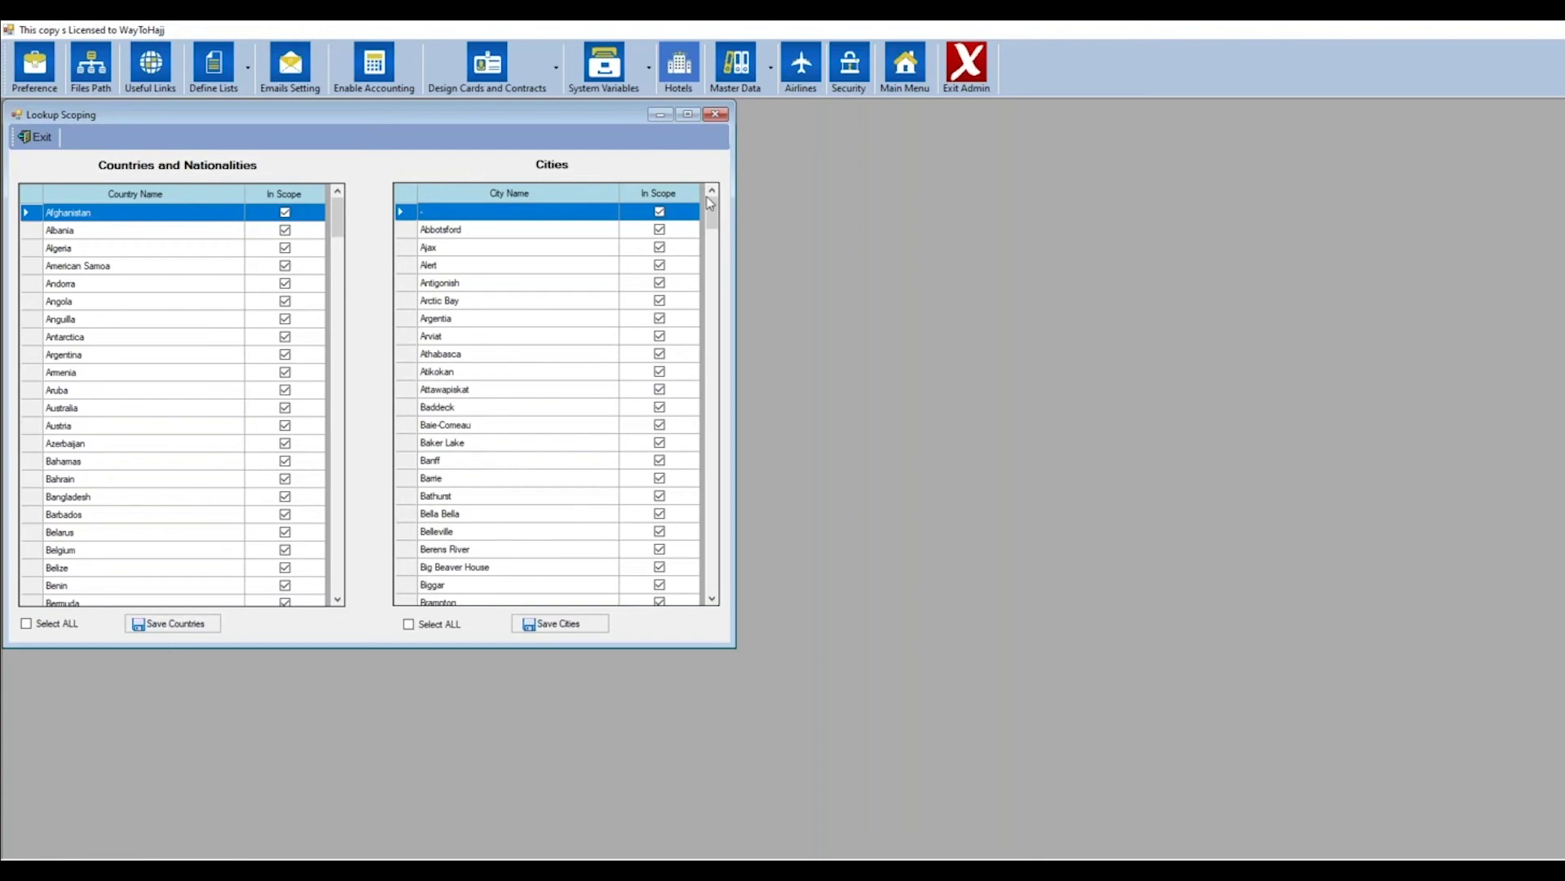
Scroll the Cities and Countries scoping grids, then exit the Lookup Scoping window
mouse_move(714, 208)
mouse_down()
mouse_move(702, 599)
mouse_move(711, 213)
mouse_up()
drag(340, 226, 335, 124)
click(34, 138)
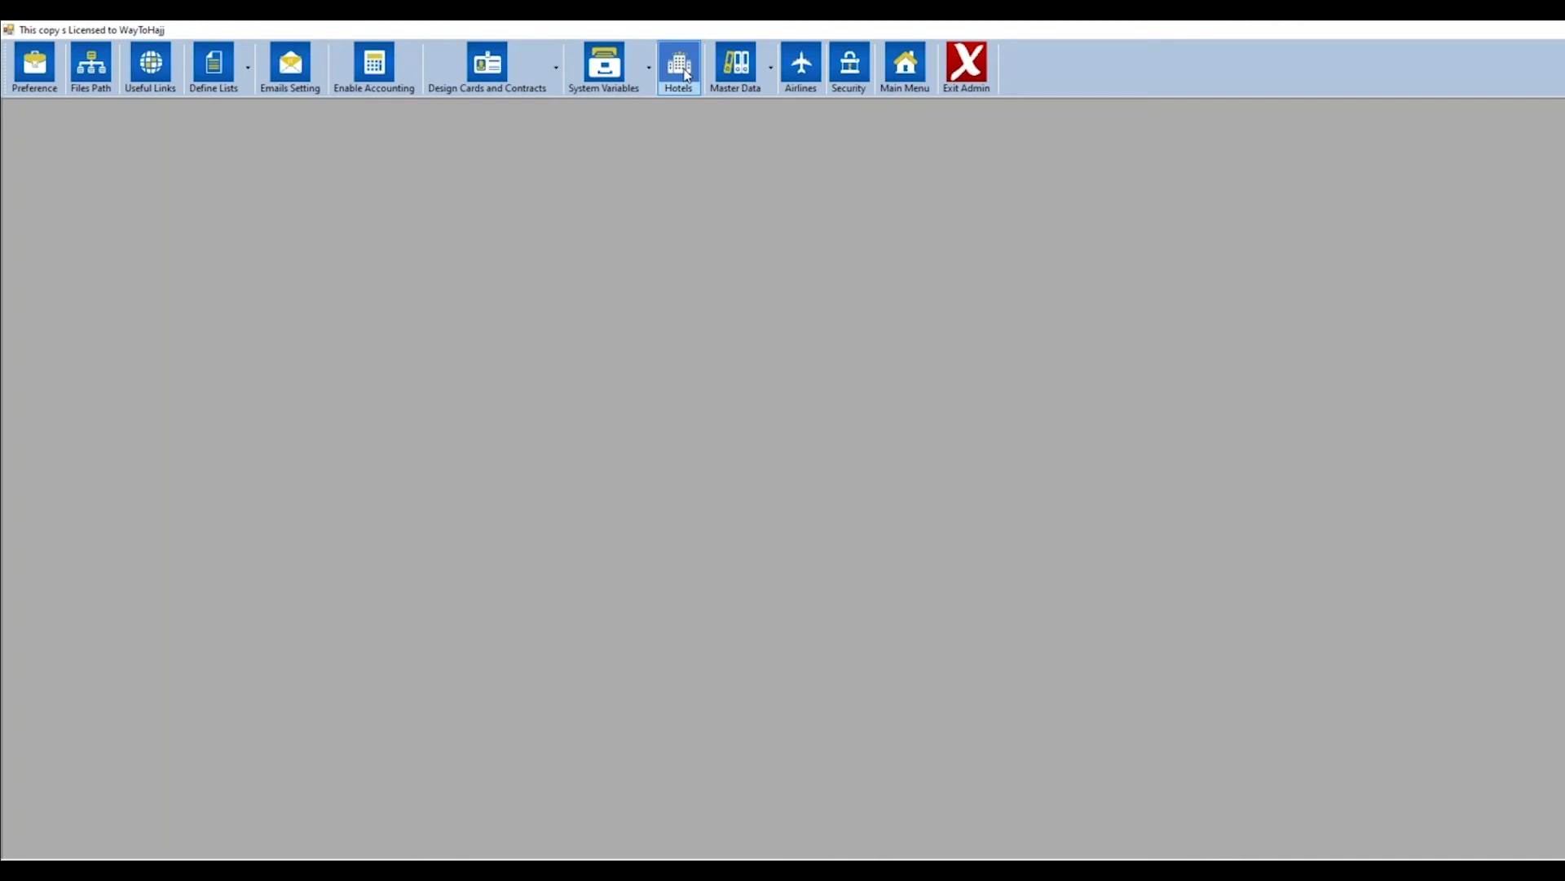
Open the Hotels form and drag its window further to the right
click(684, 70)
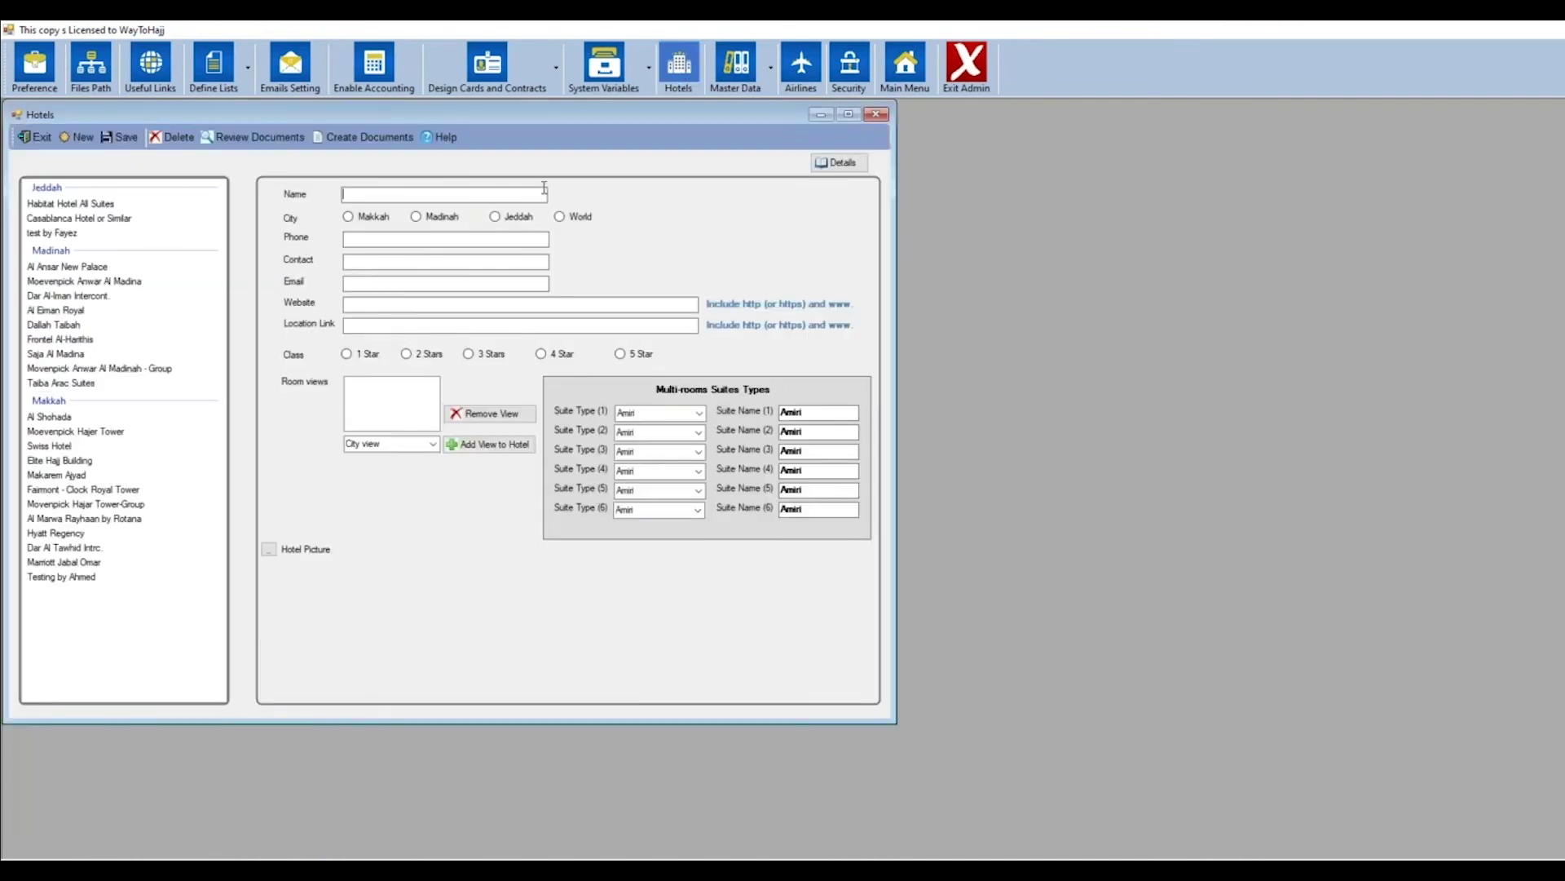
drag(512, 114, 660, 109)
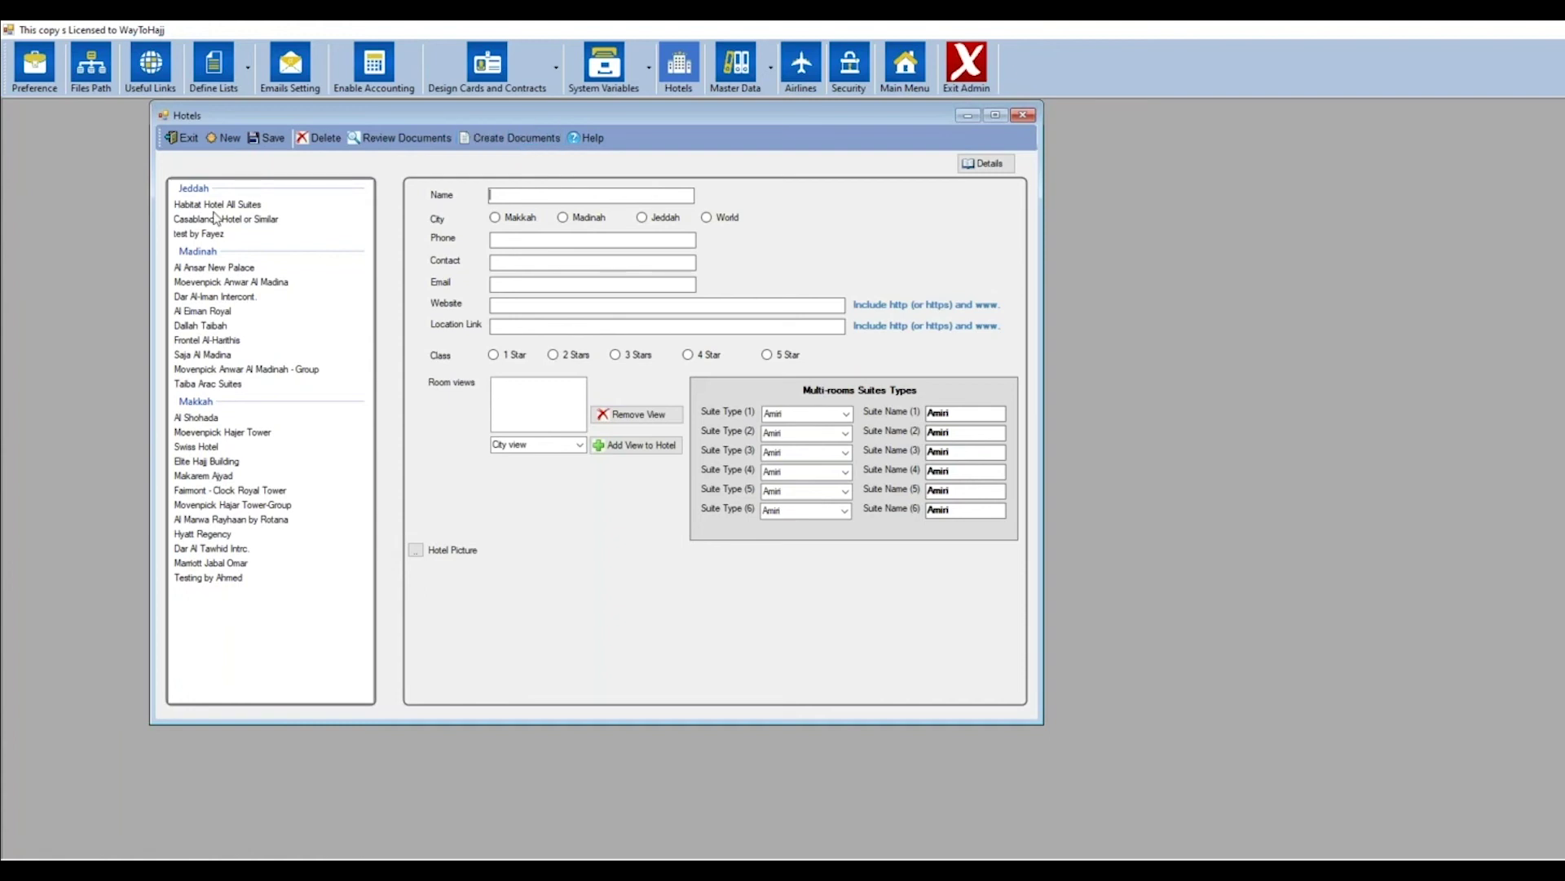
Load the Habitat Hotel All Suites record and review its stored documents
click(214, 205)
click(527, 143)
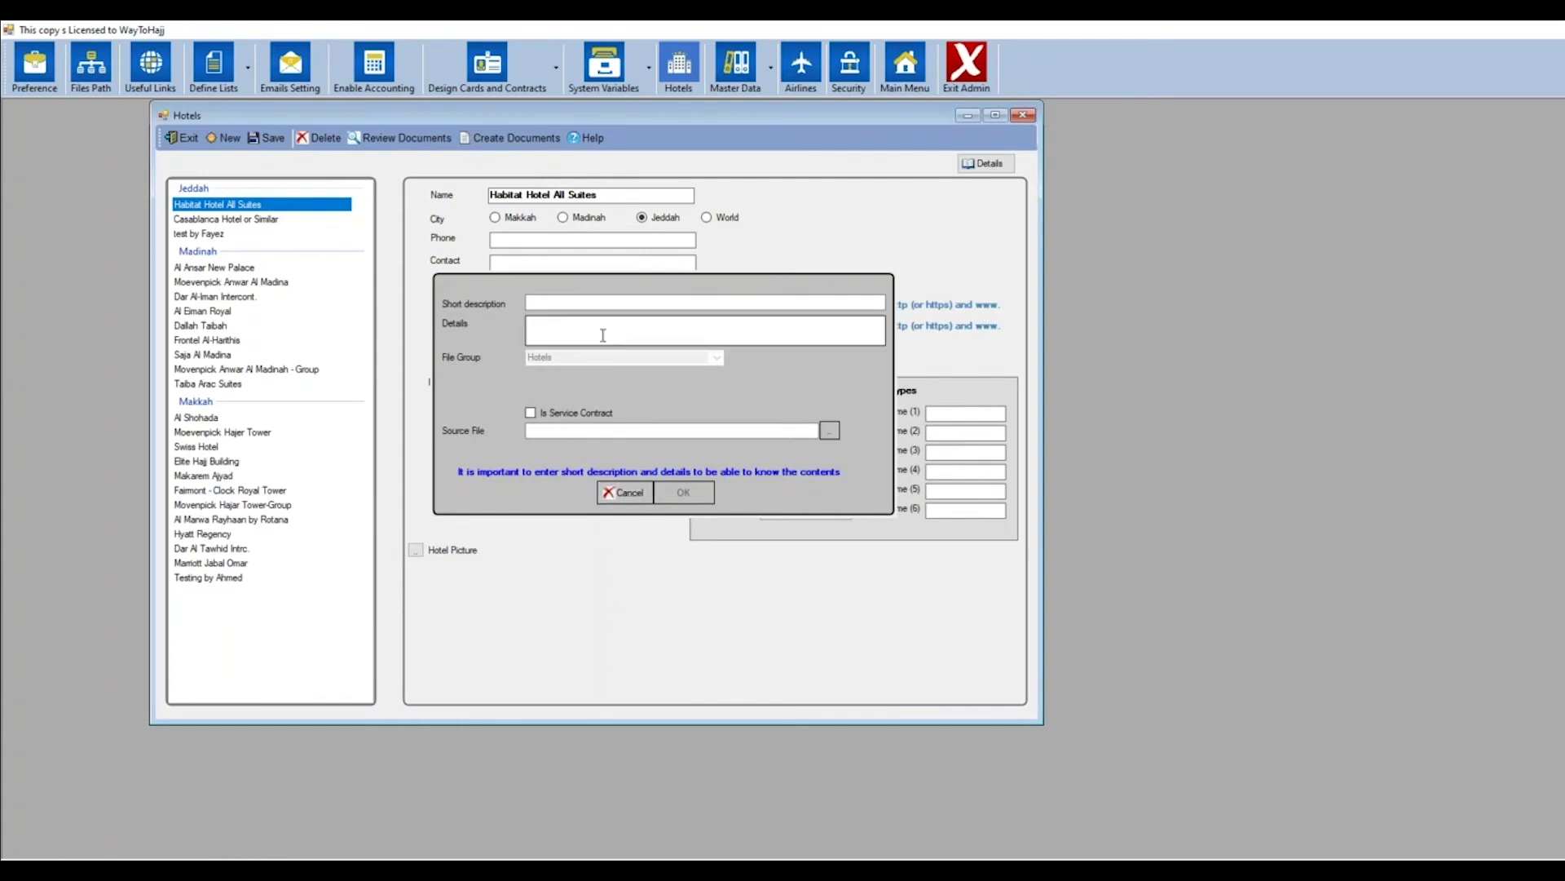
click(651, 492)
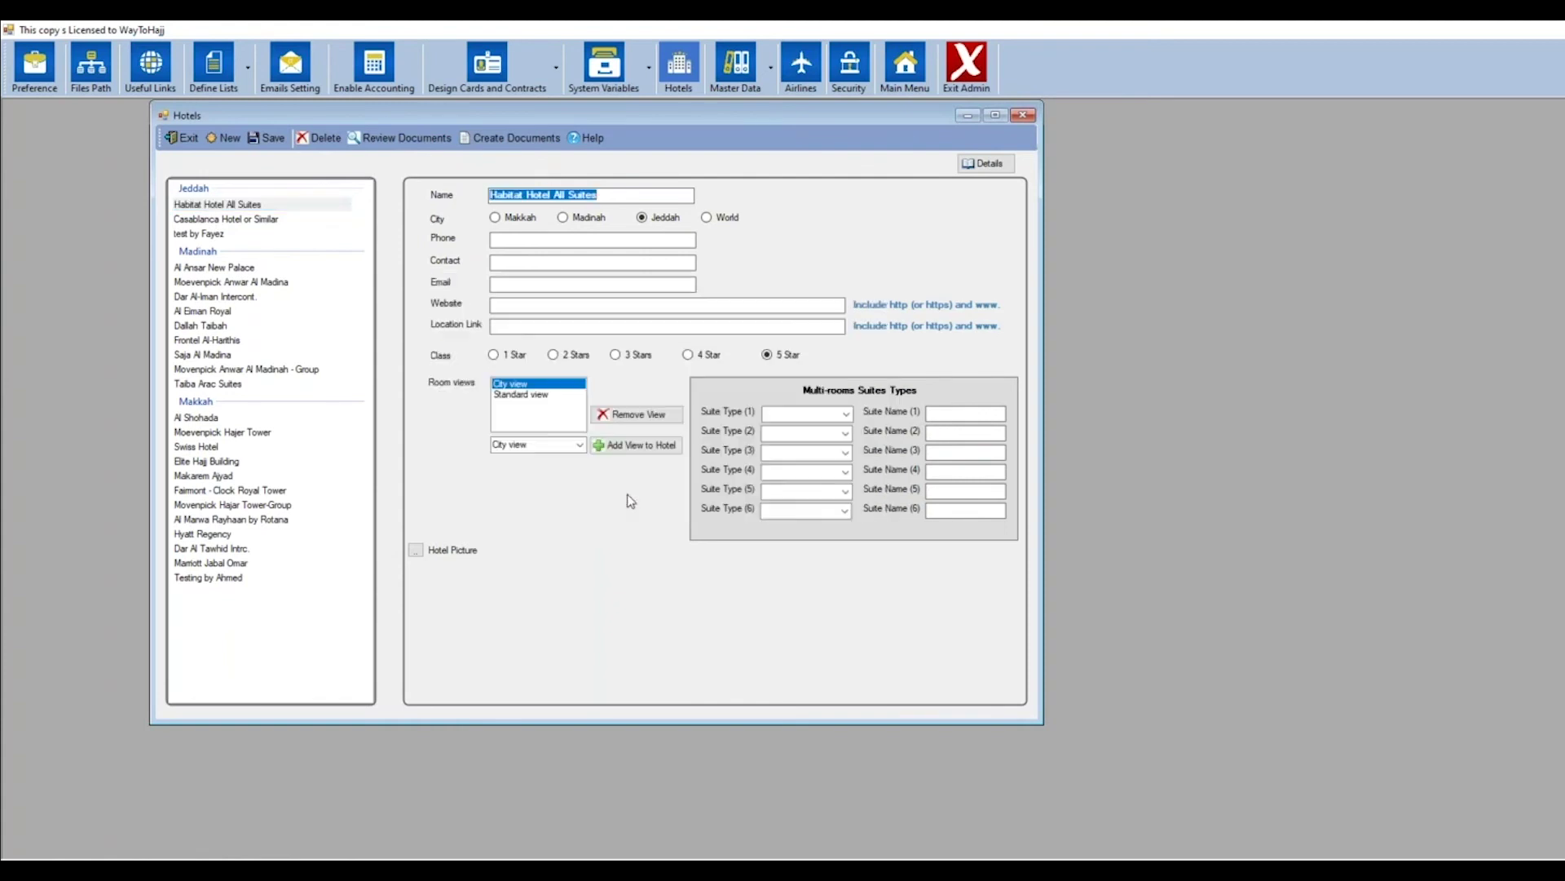
click(401, 142)
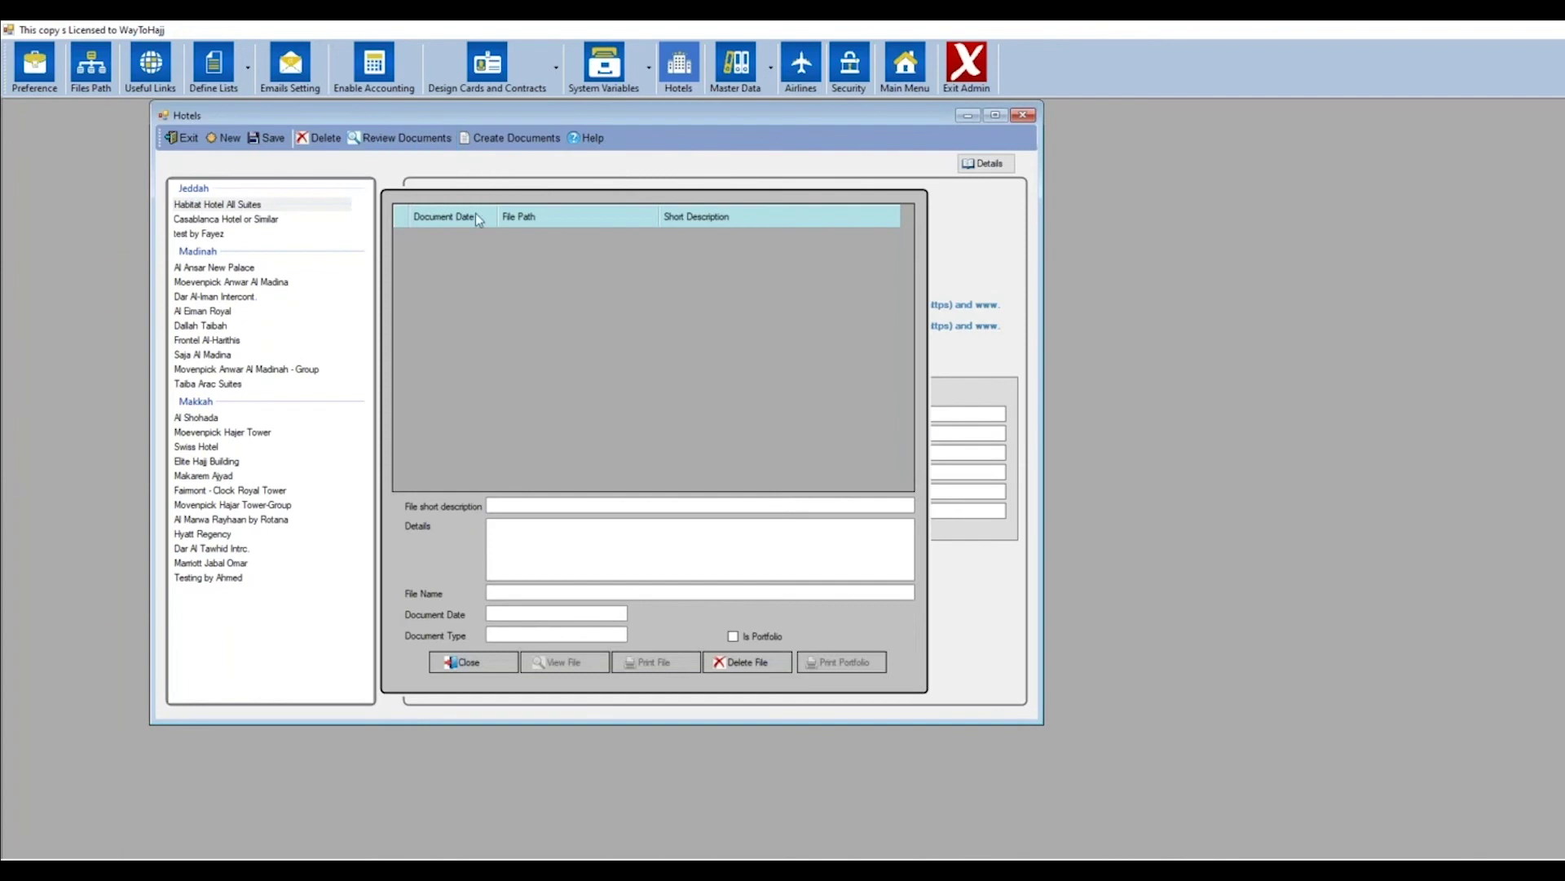
click(483, 667)
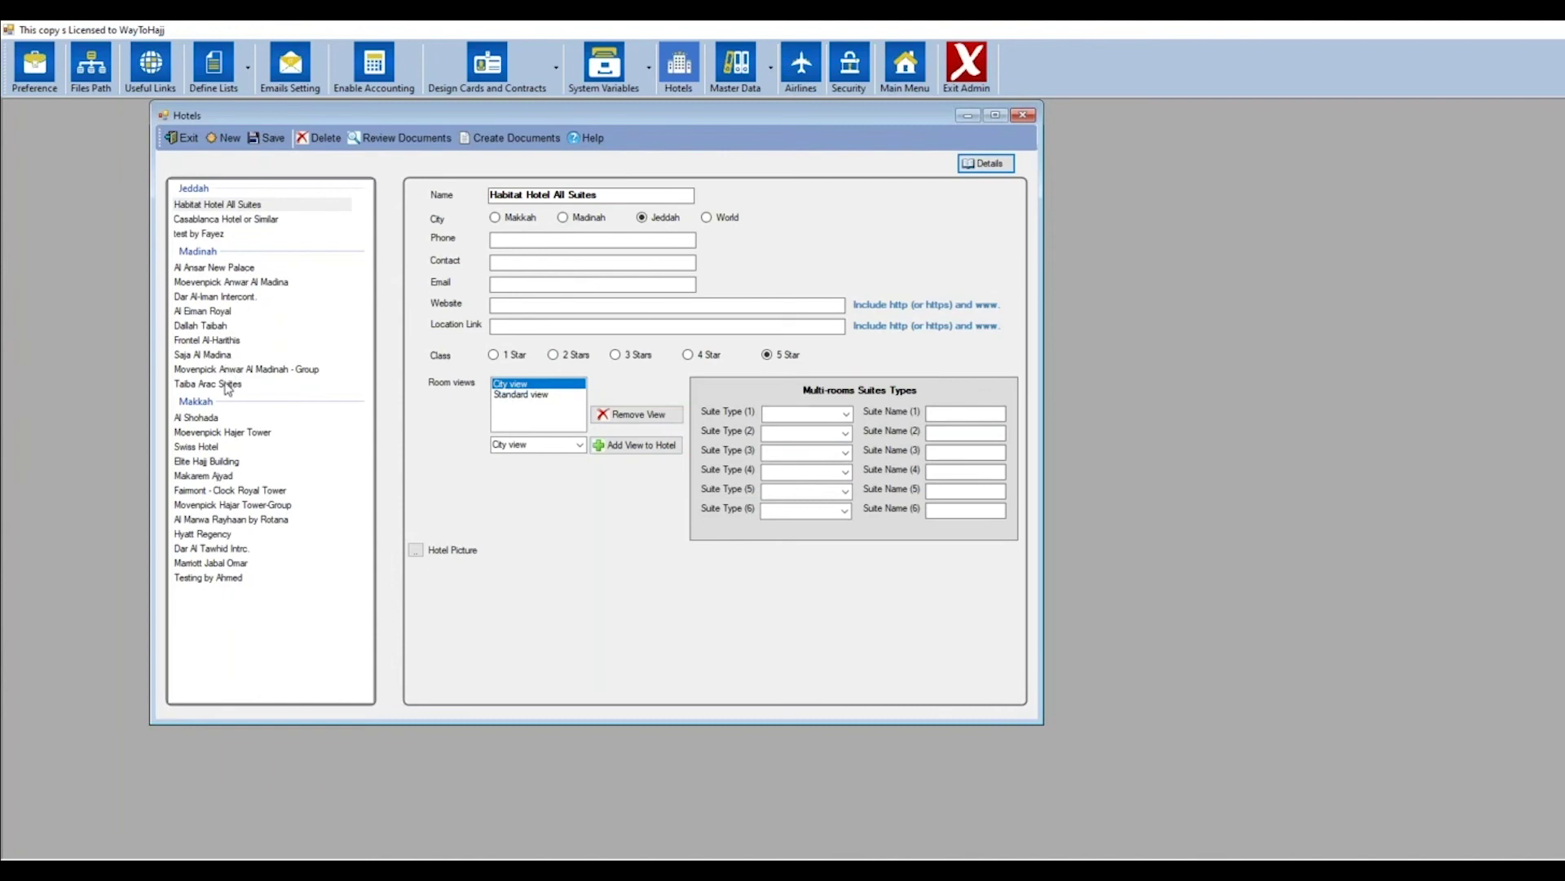
Create a new hotel named 'Shaza Al Madinah' with Madinah as its city
click(229, 138)
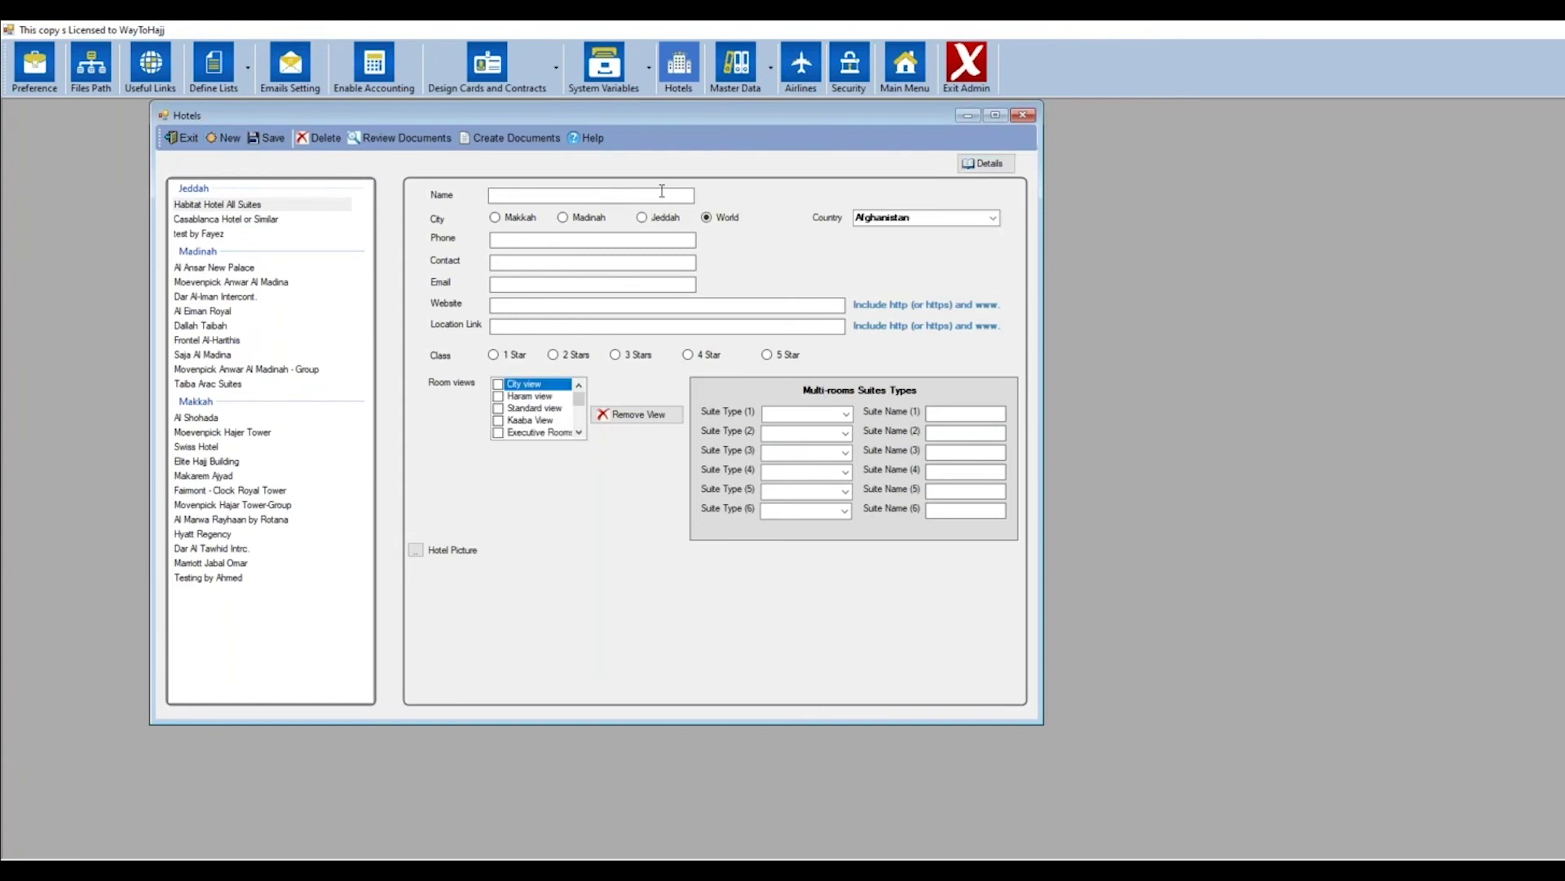
text(Shaza Al Madinah)
click(565, 219)
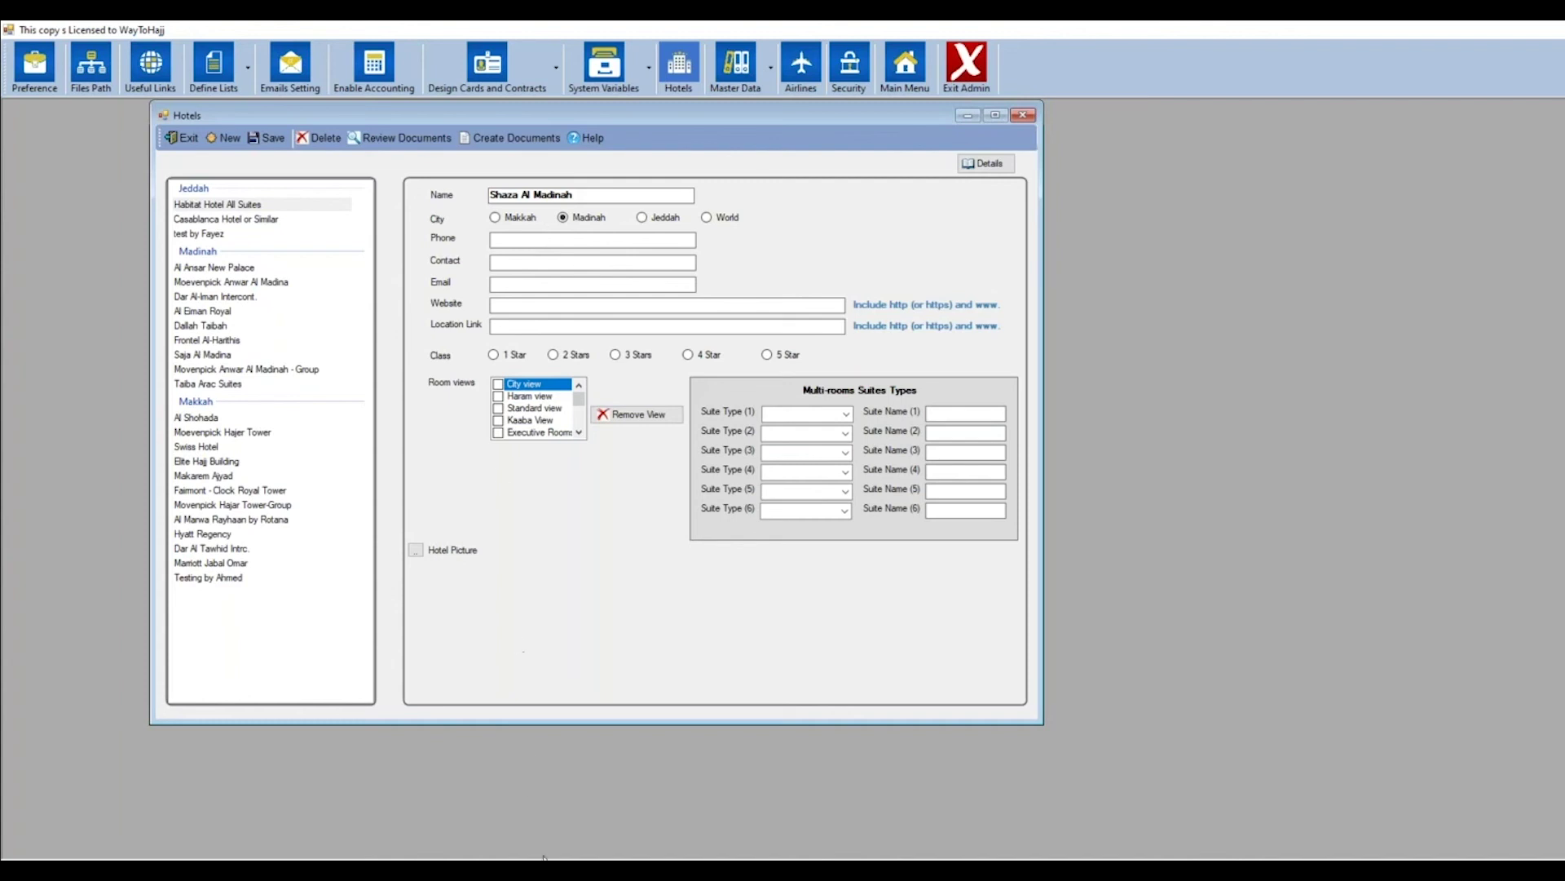
Open google.ca in a new Chrome tab docked on the right half of the screen
click(570, 811)
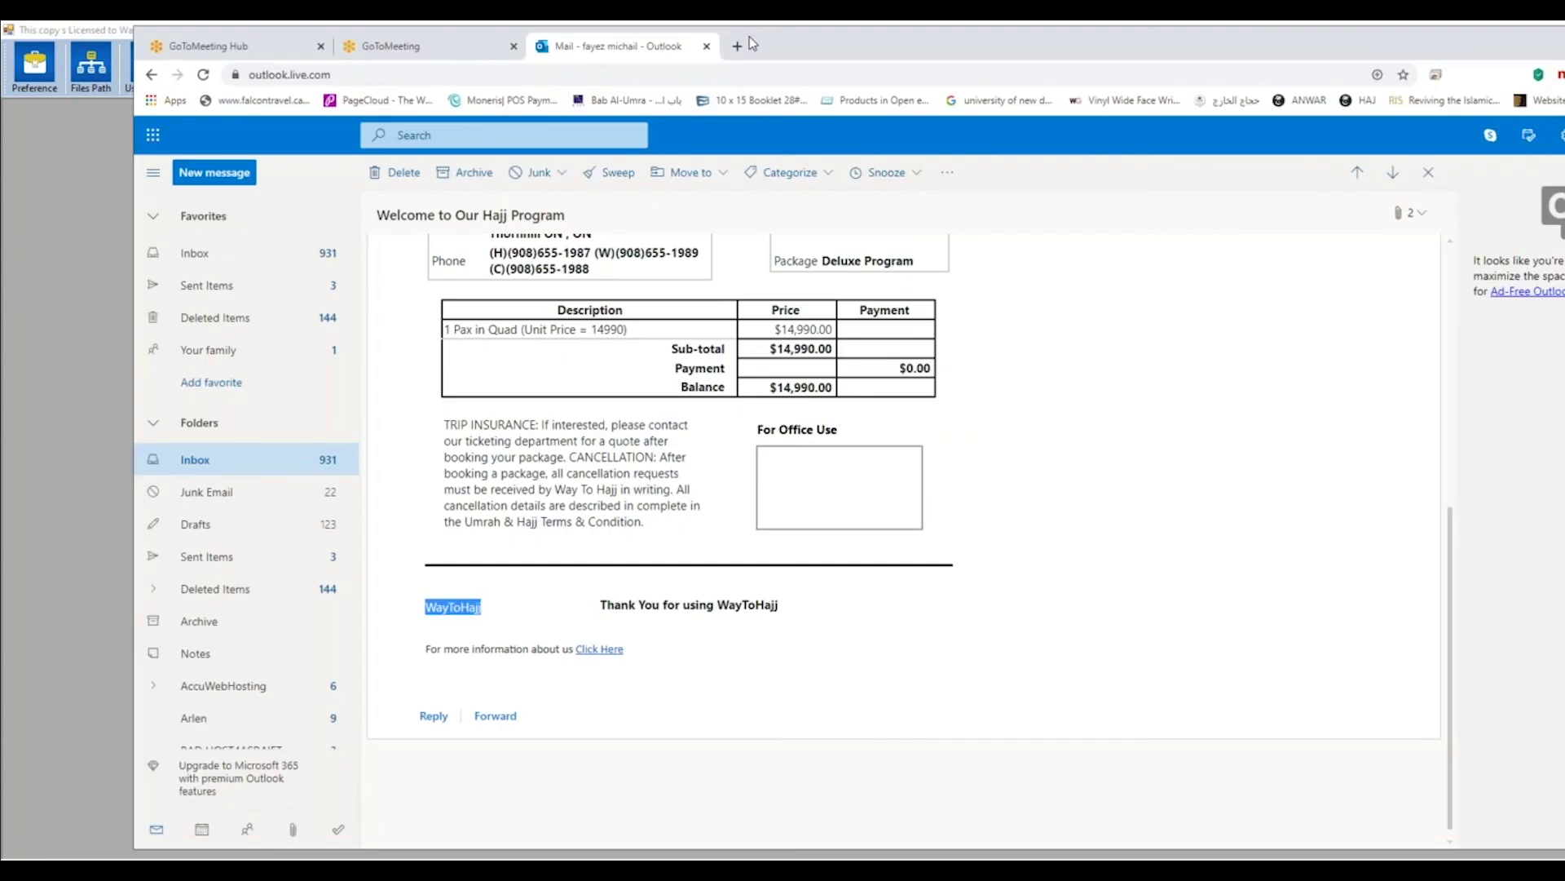
click(739, 45)
drag(1062, 63, 1259, 108)
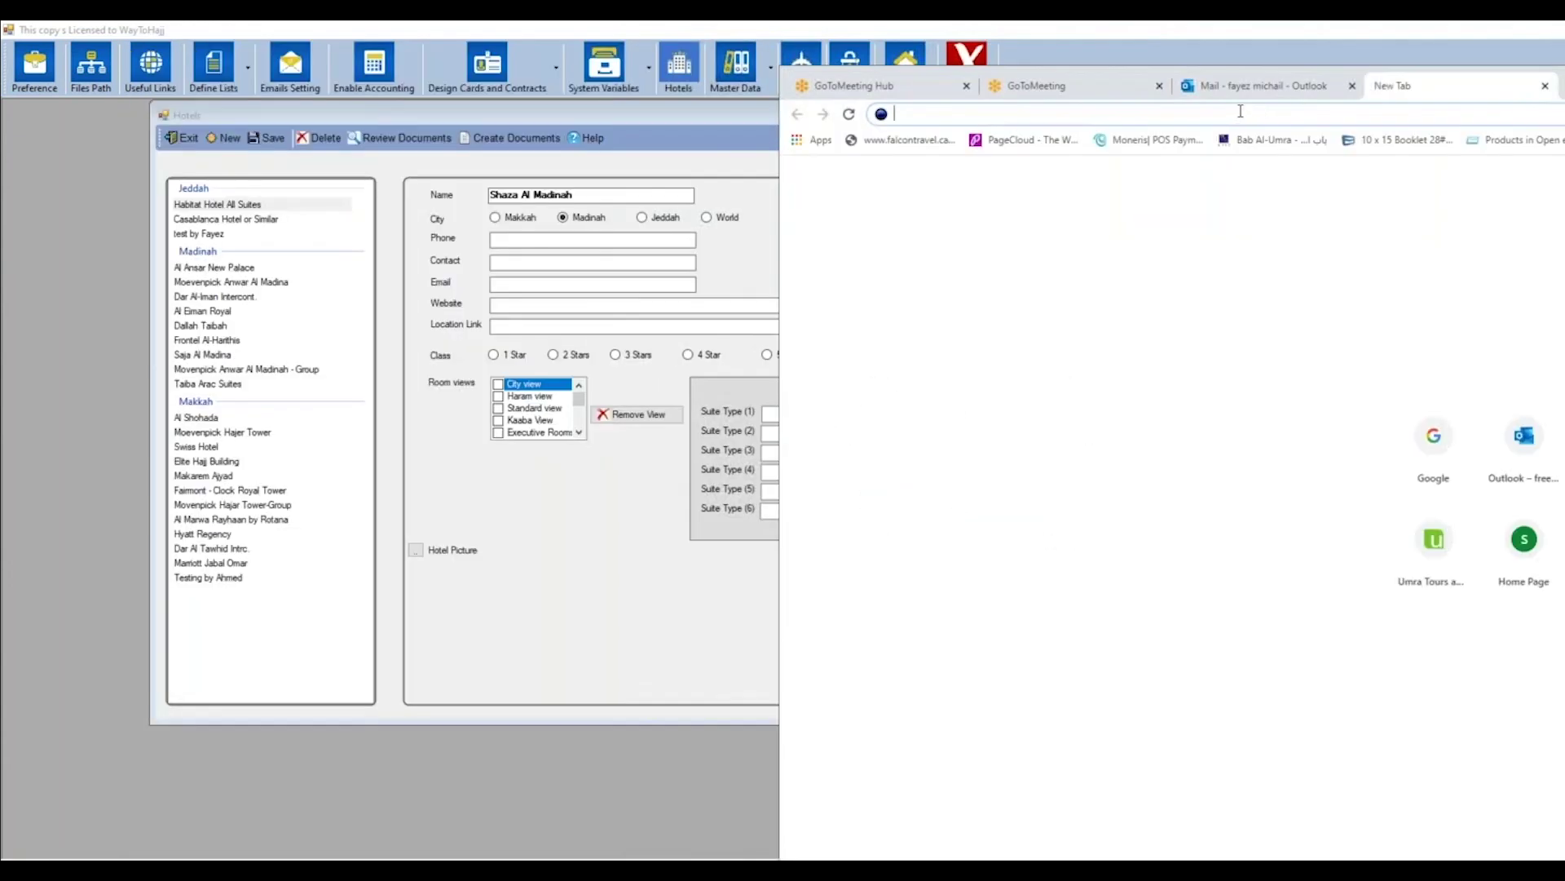
text(google.ca)
key(Return)
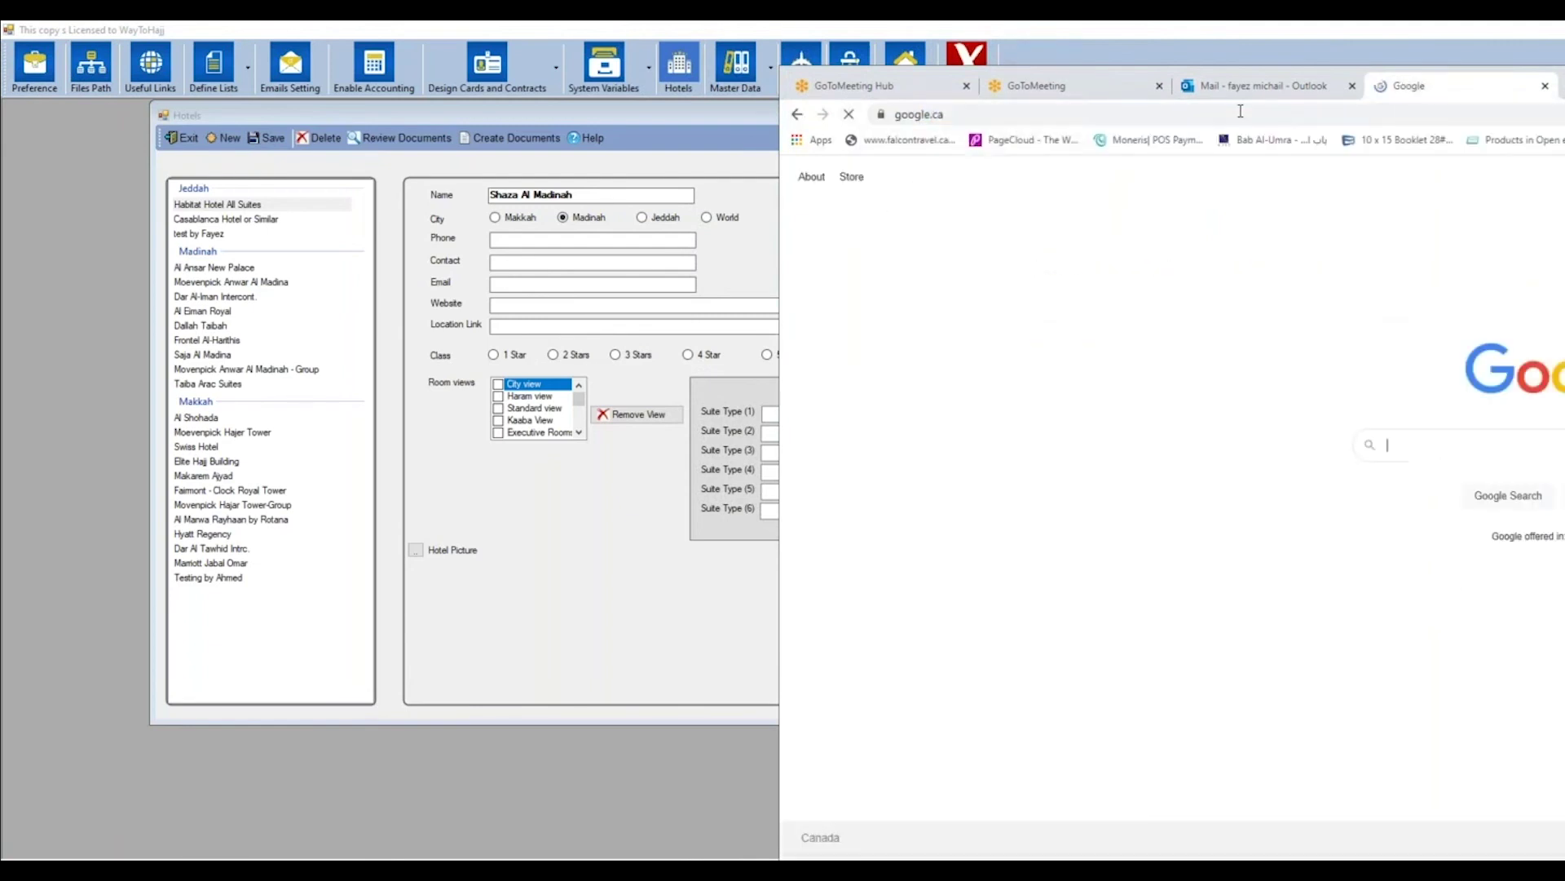
Search 'shaza al madina' and copy the hotel's phone number into the Phone field
text(shaza al madina)
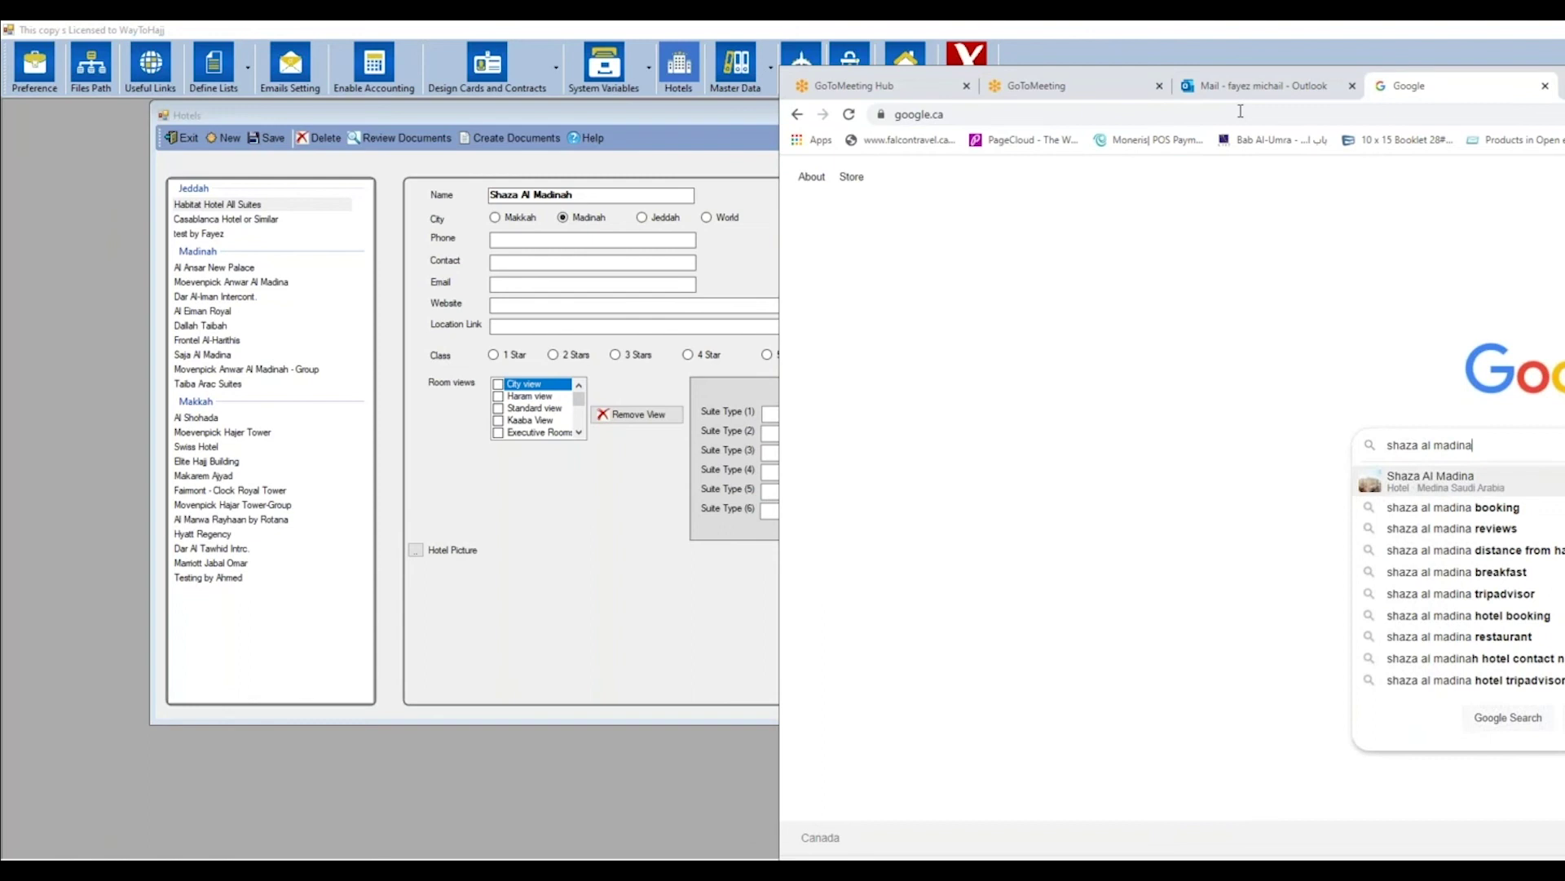
key(Return)
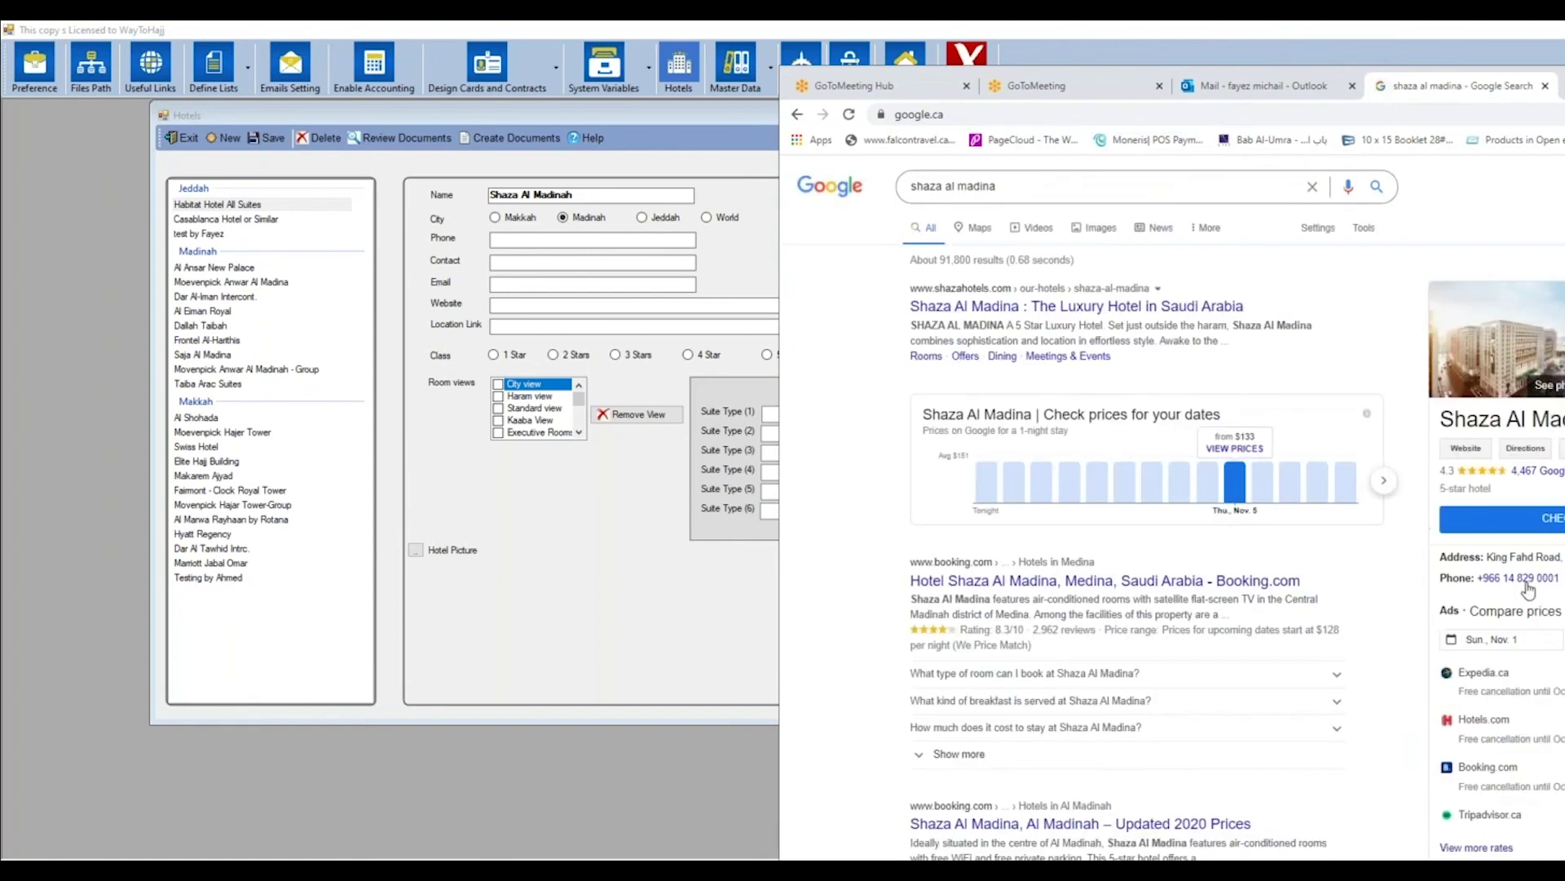
drag(1559, 577, 1479, 576)
key(ctrl+c)
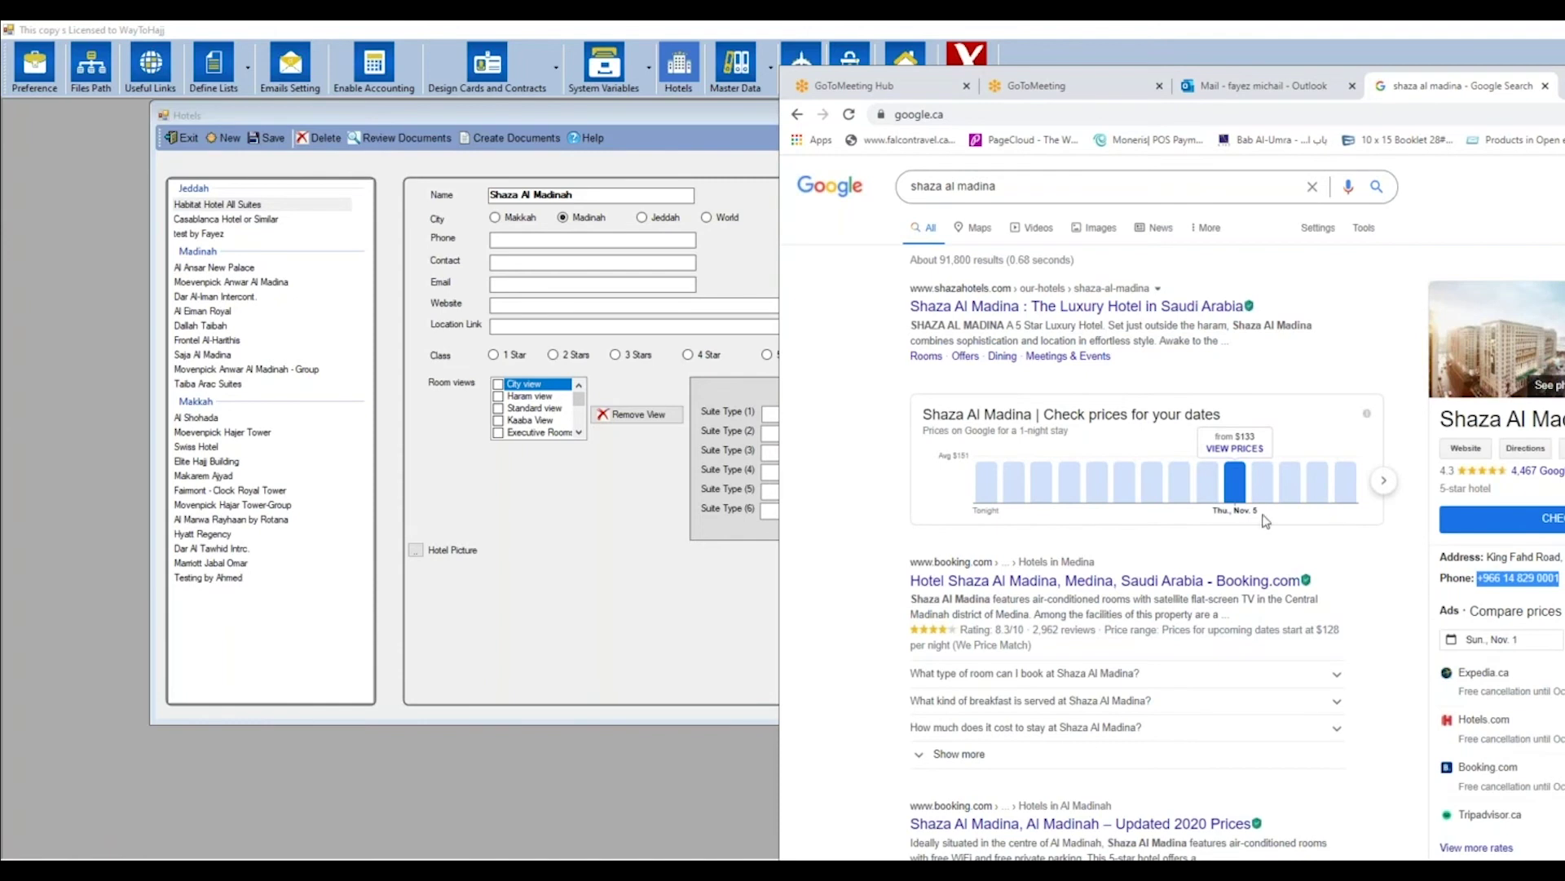
click(526, 240)
key(ctrl+v)
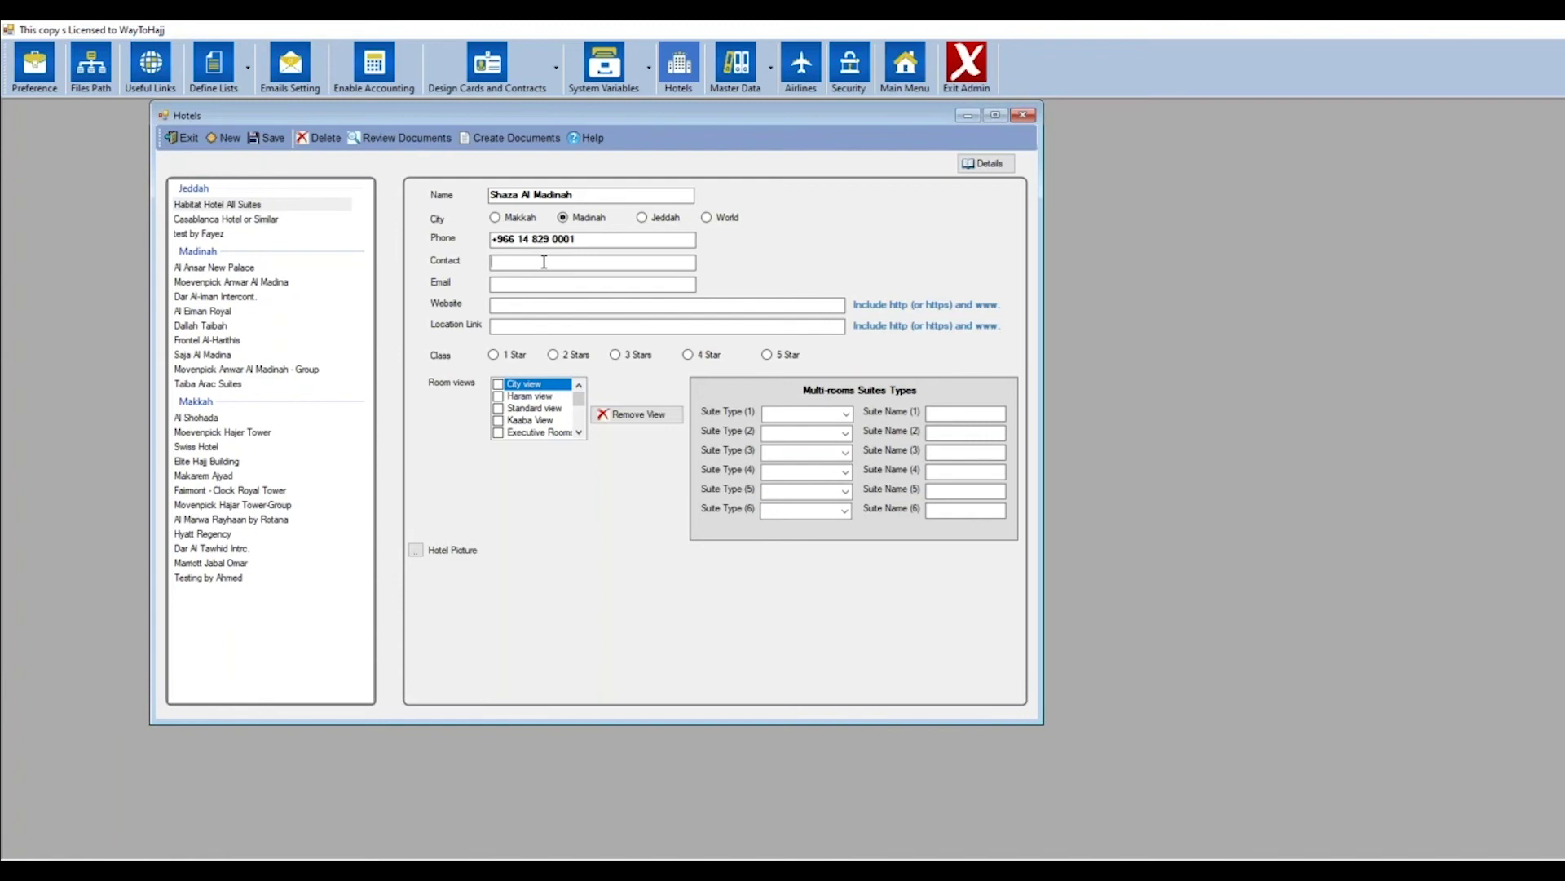
Enter the contact person's name and the hotel's reservations e-mail address
click(595, 281)
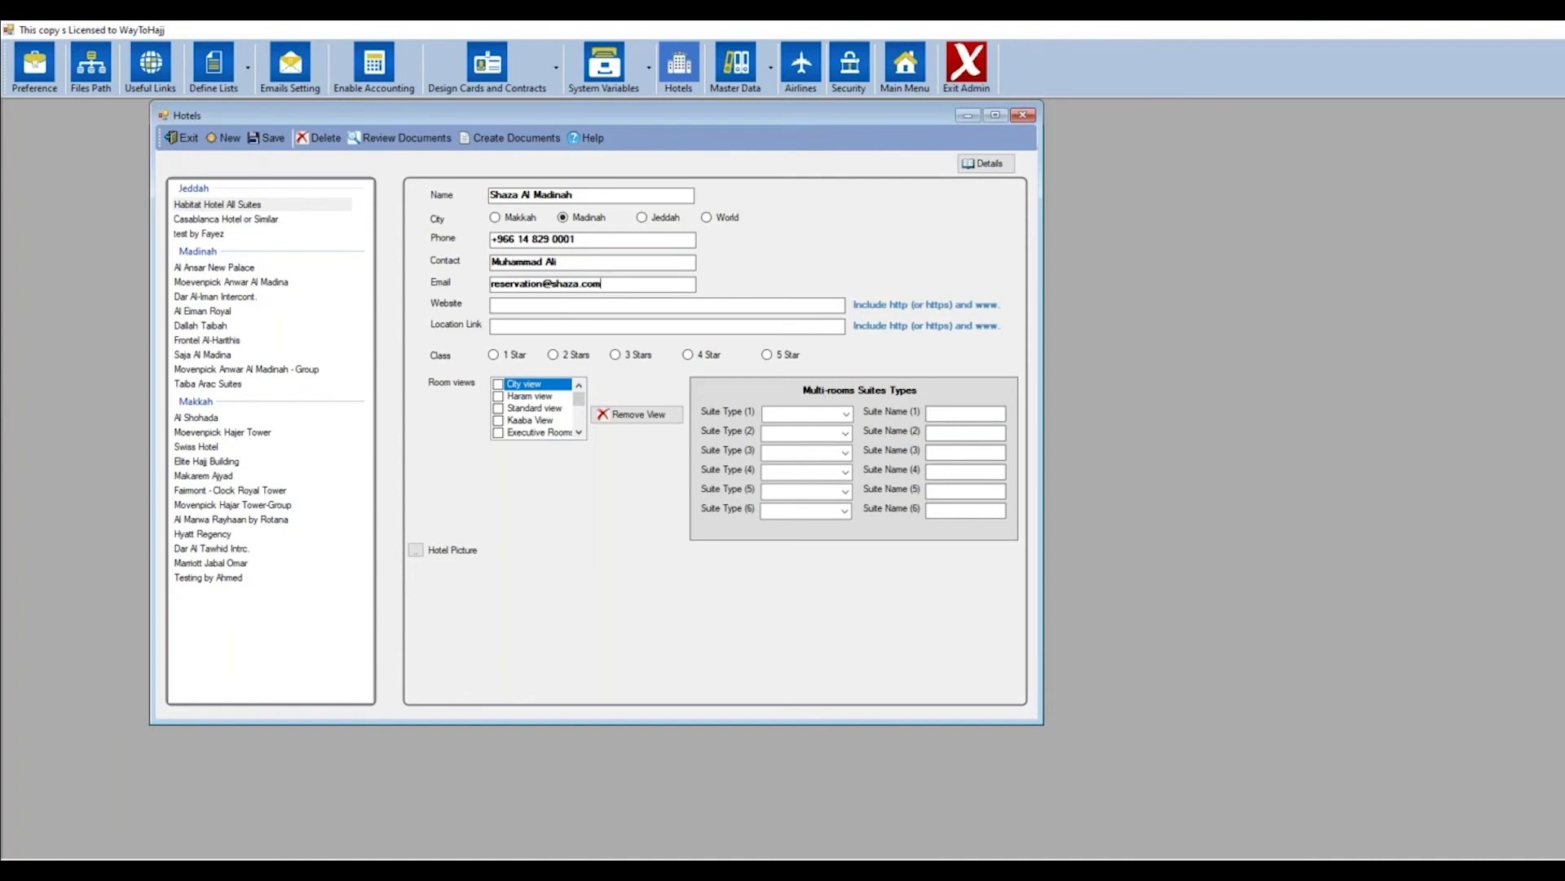
Copy the hotel's shazahotels.com page address from Chrome into the Website field
click(557, 844)
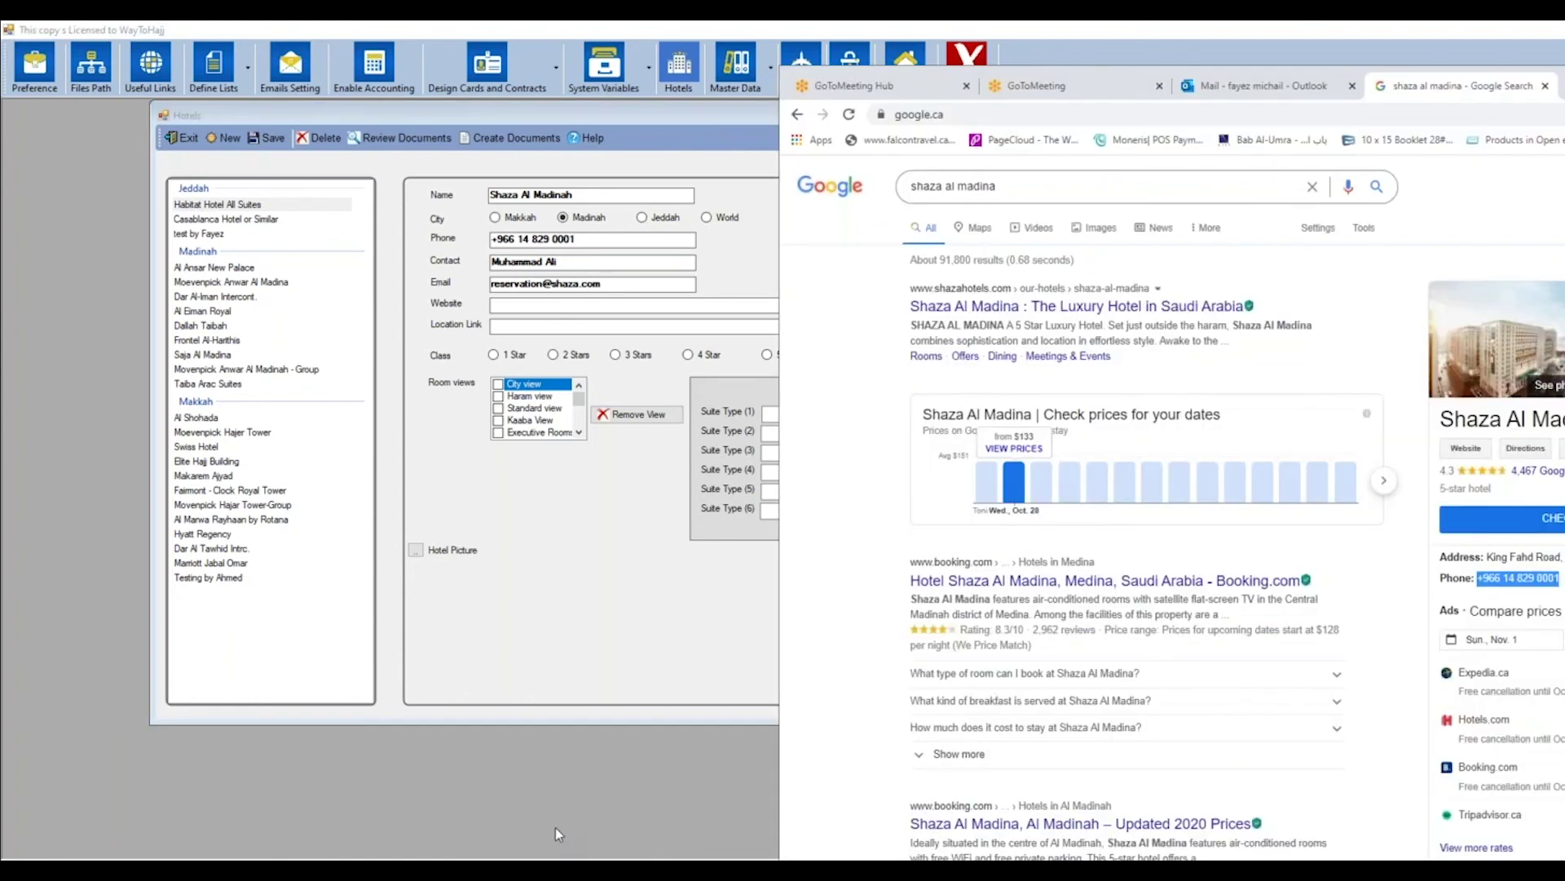
click(1463, 451)
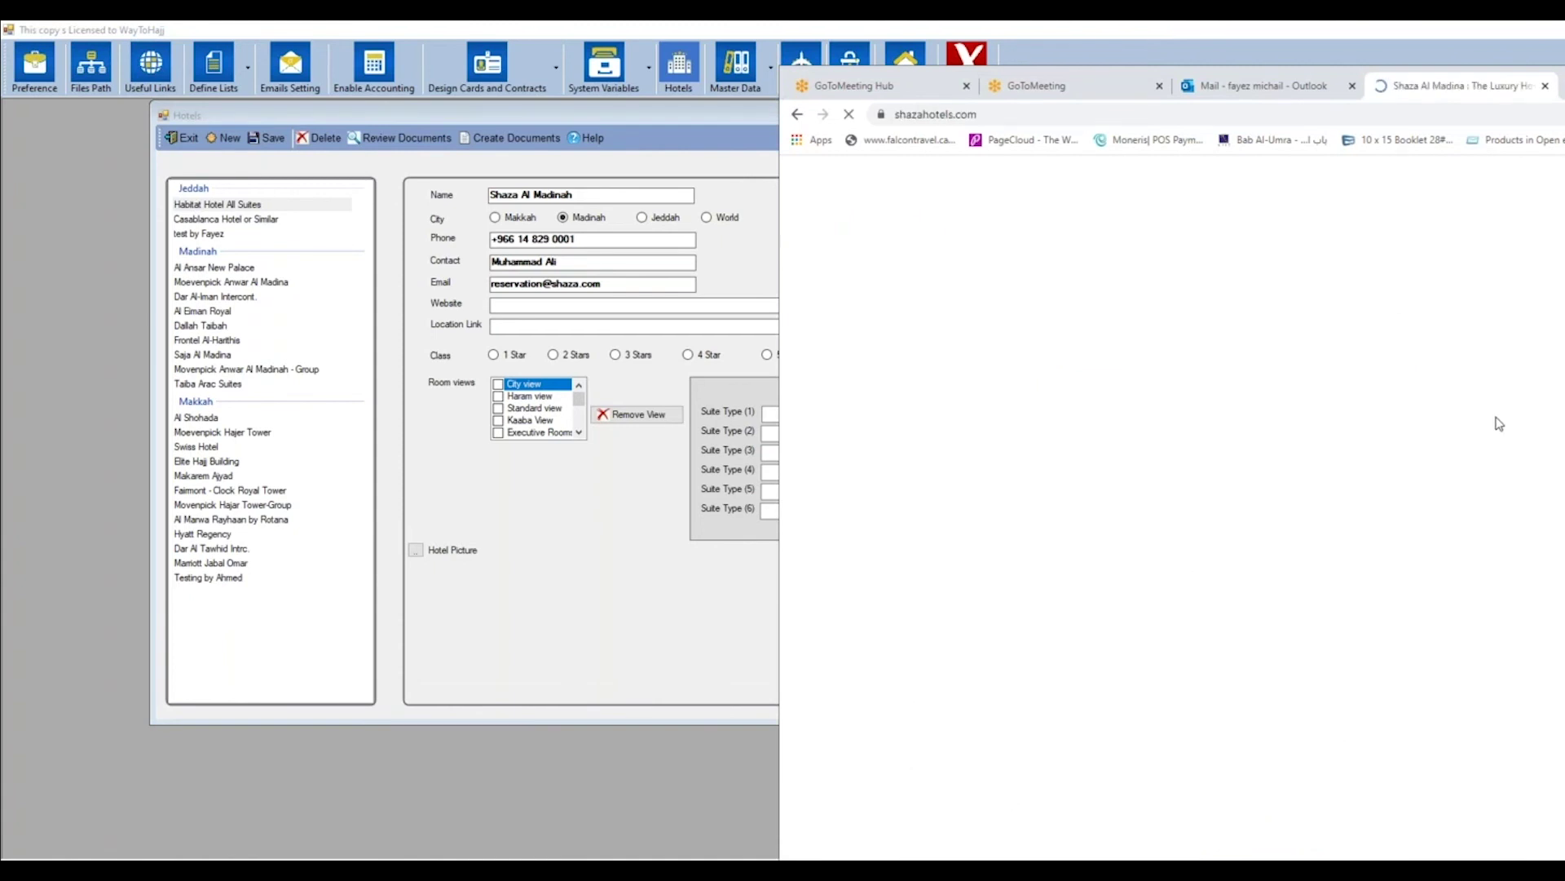
click(1048, 114)
key(ctrl+c)
right_click(950, 115)
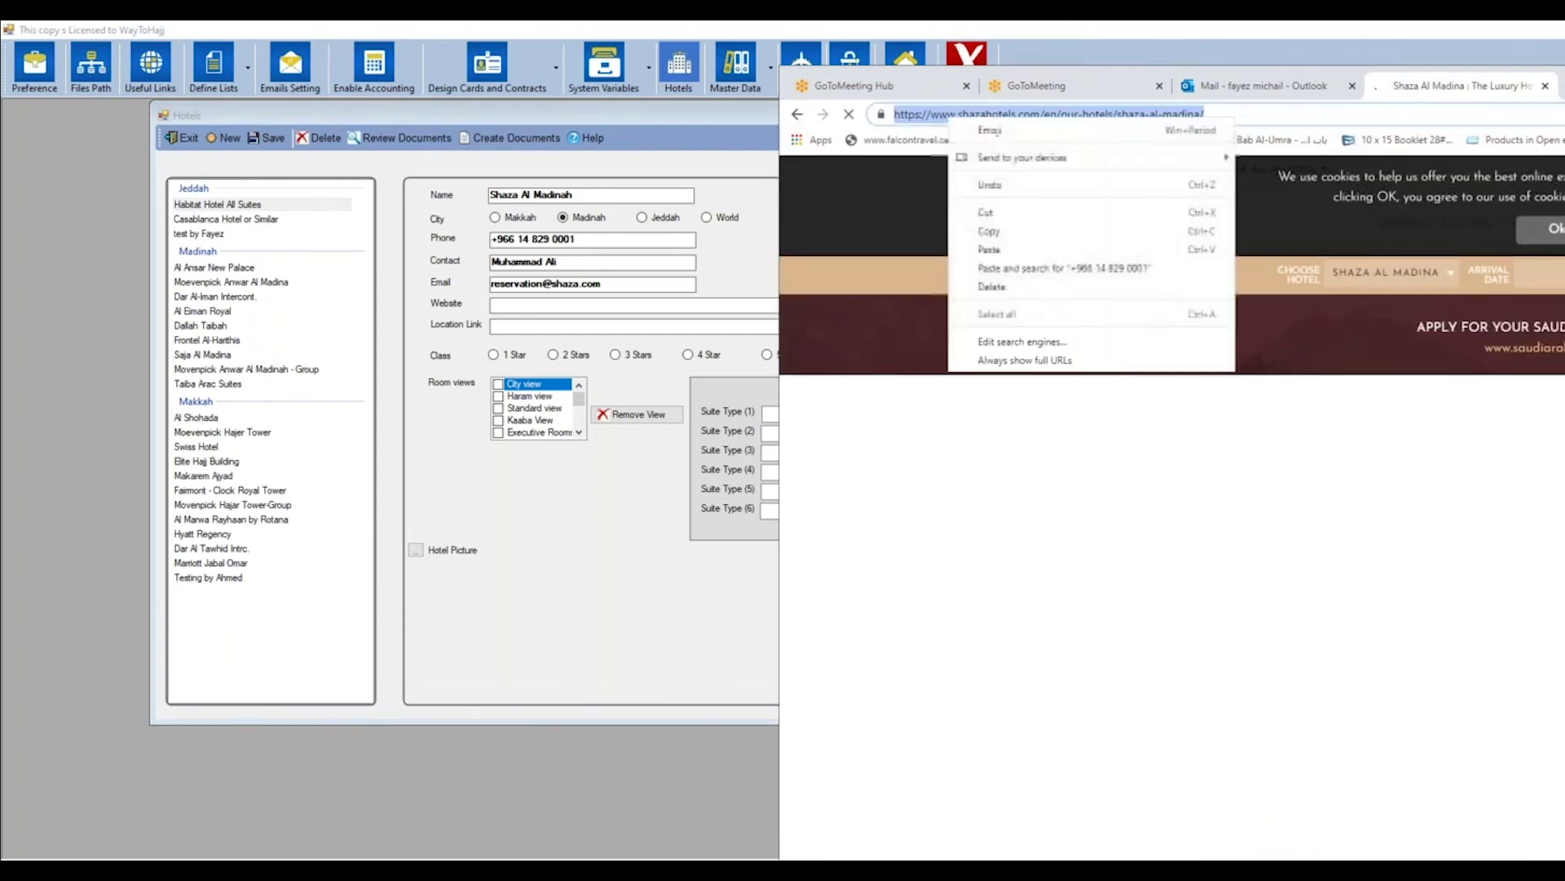
click(1011, 236)
click(577, 306)
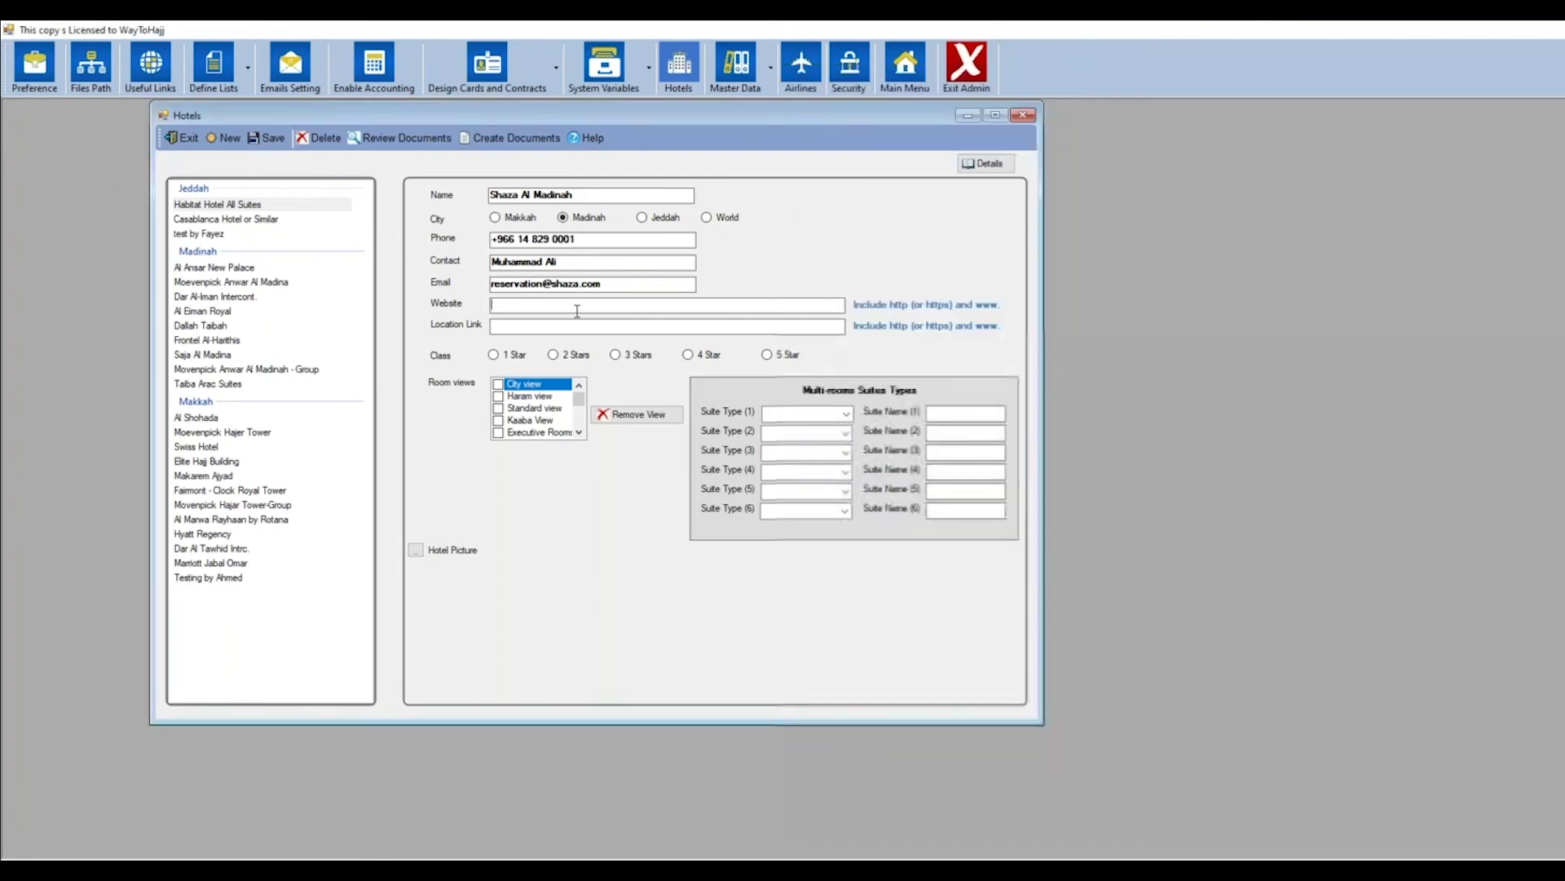
key(ctrl+v)
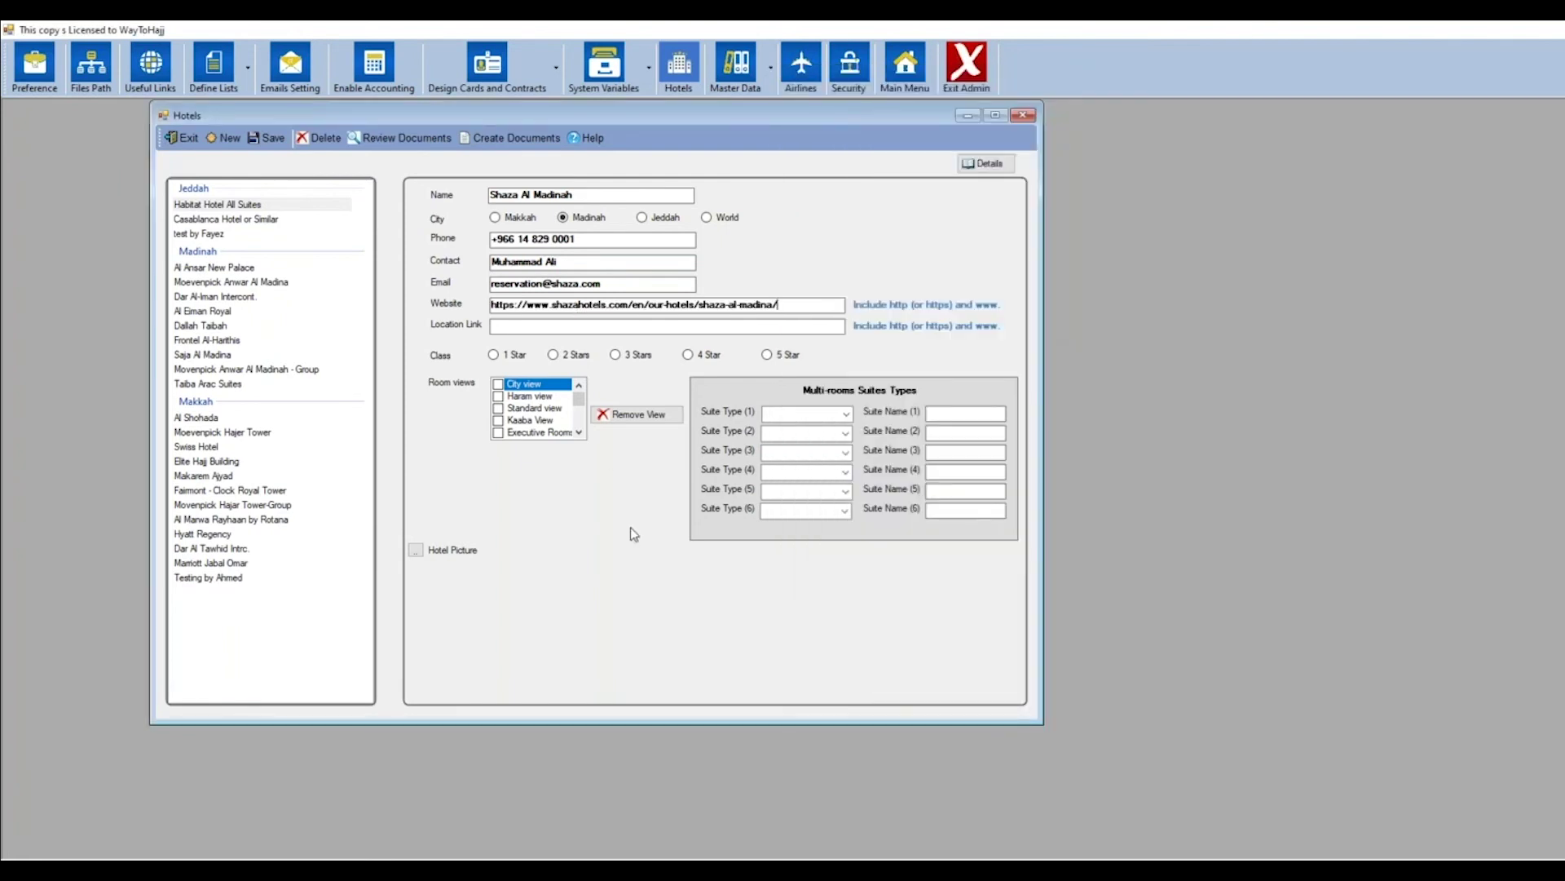
click(519, 852)
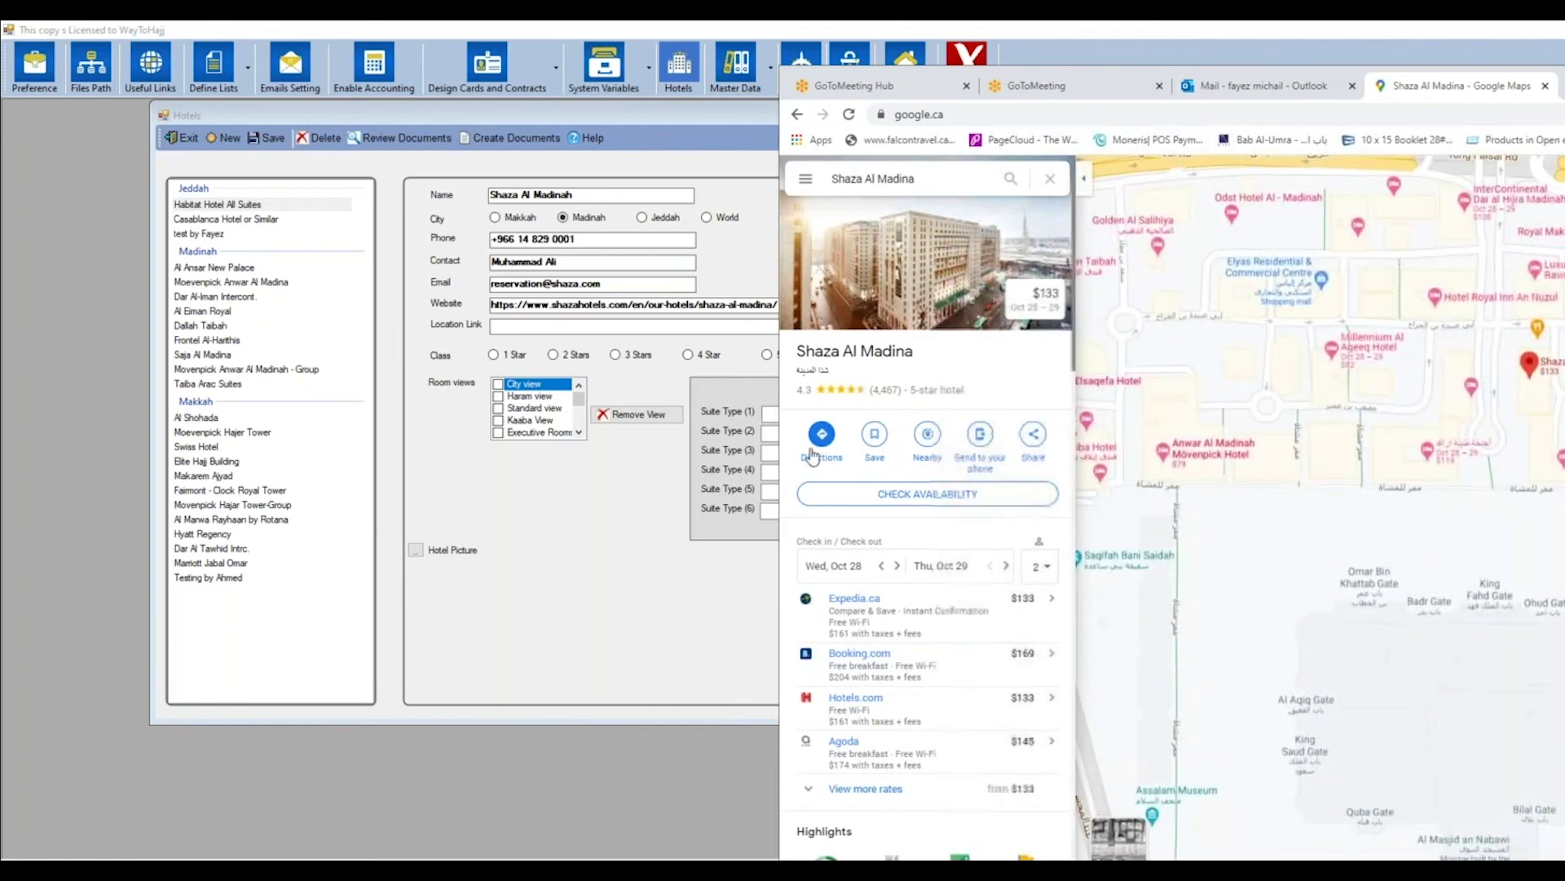
Paste the hotel's Google Maps share link into the Location Link field
click(1034, 438)
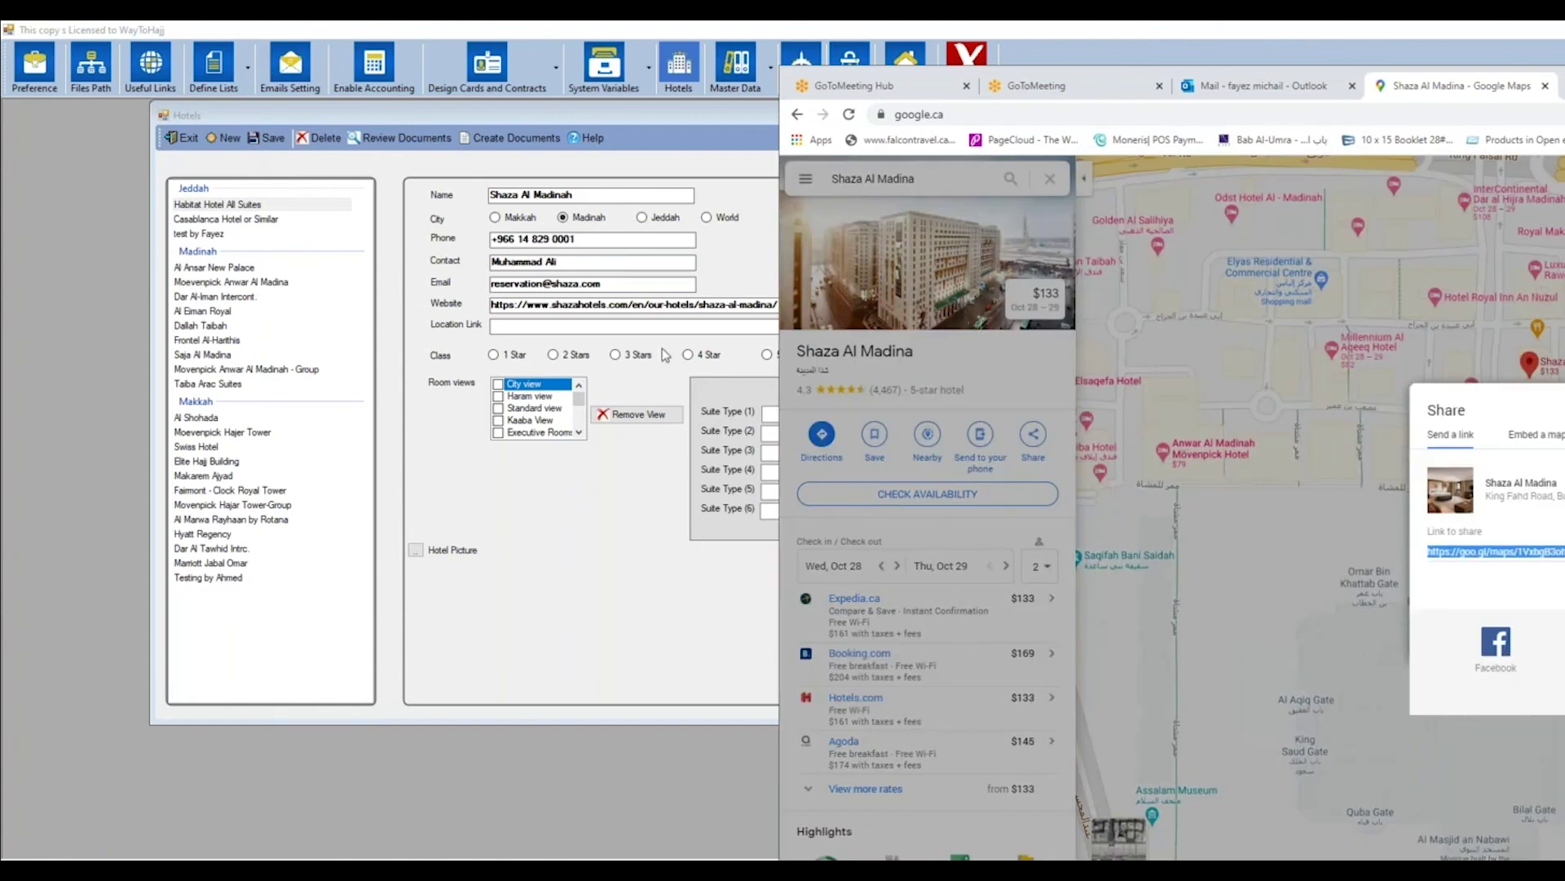
click(662, 326)
right_click(687, 324)
click(718, 393)
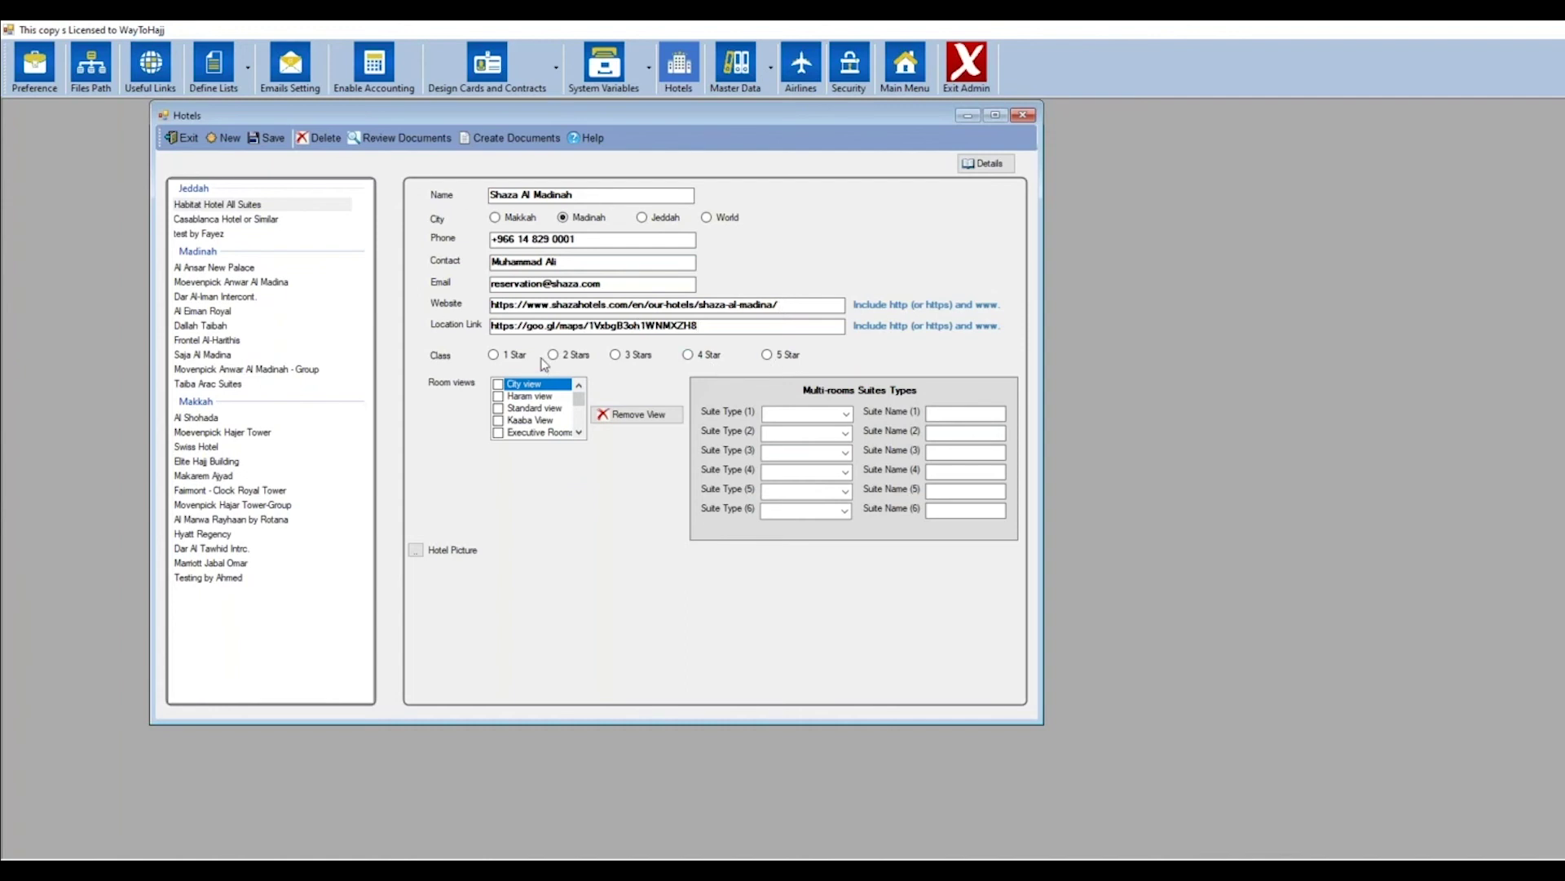
Rate the hotel 5 Star with City view and Haram view room views
click(767, 355)
mouse_move(578, 403)
mouse_down()
mouse_move(578, 432)
mouse_move(578, 393)
mouse_up()
click(499, 385)
click(499, 397)
click(499, 408)
click(501, 410)
click(500, 409)
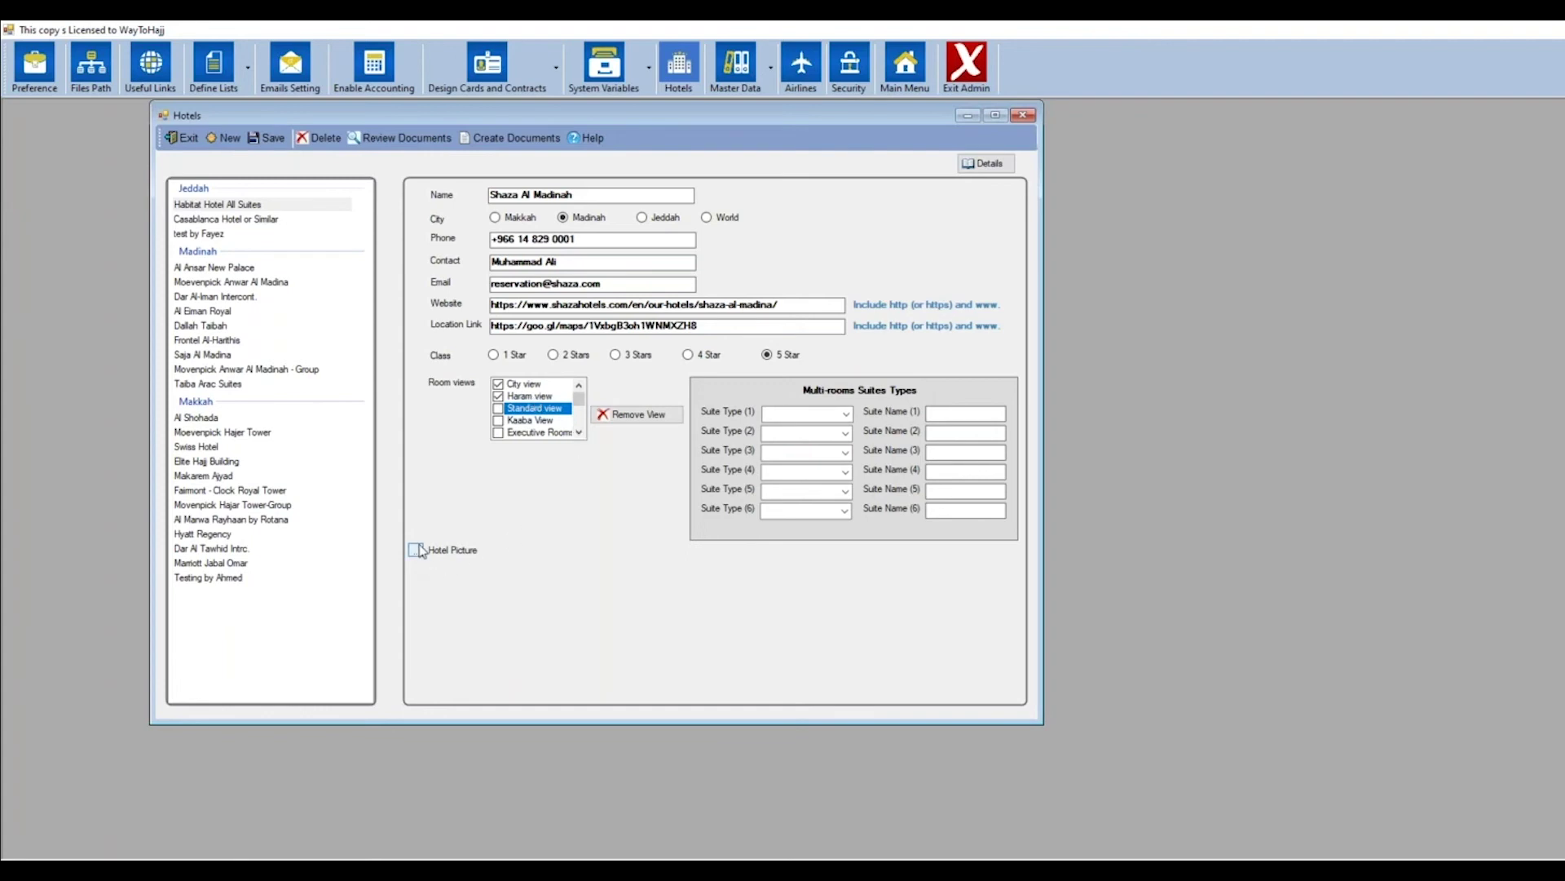
Go back from the Maps page to the Shaza Al Madina Google search results
mouse_move(551, 869)
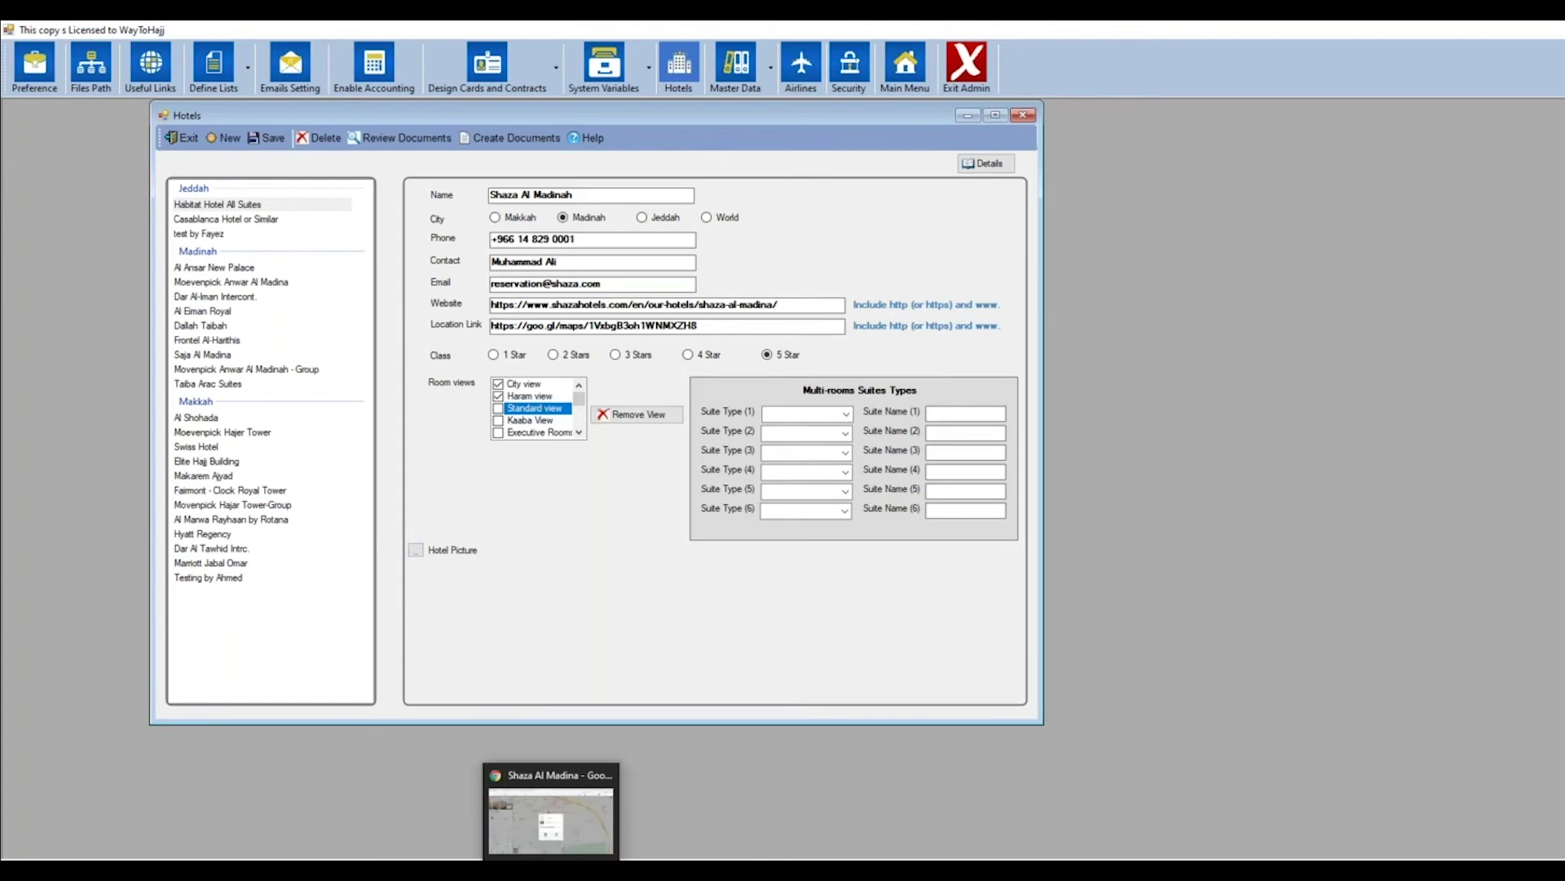
click(551, 815)
click(797, 119)
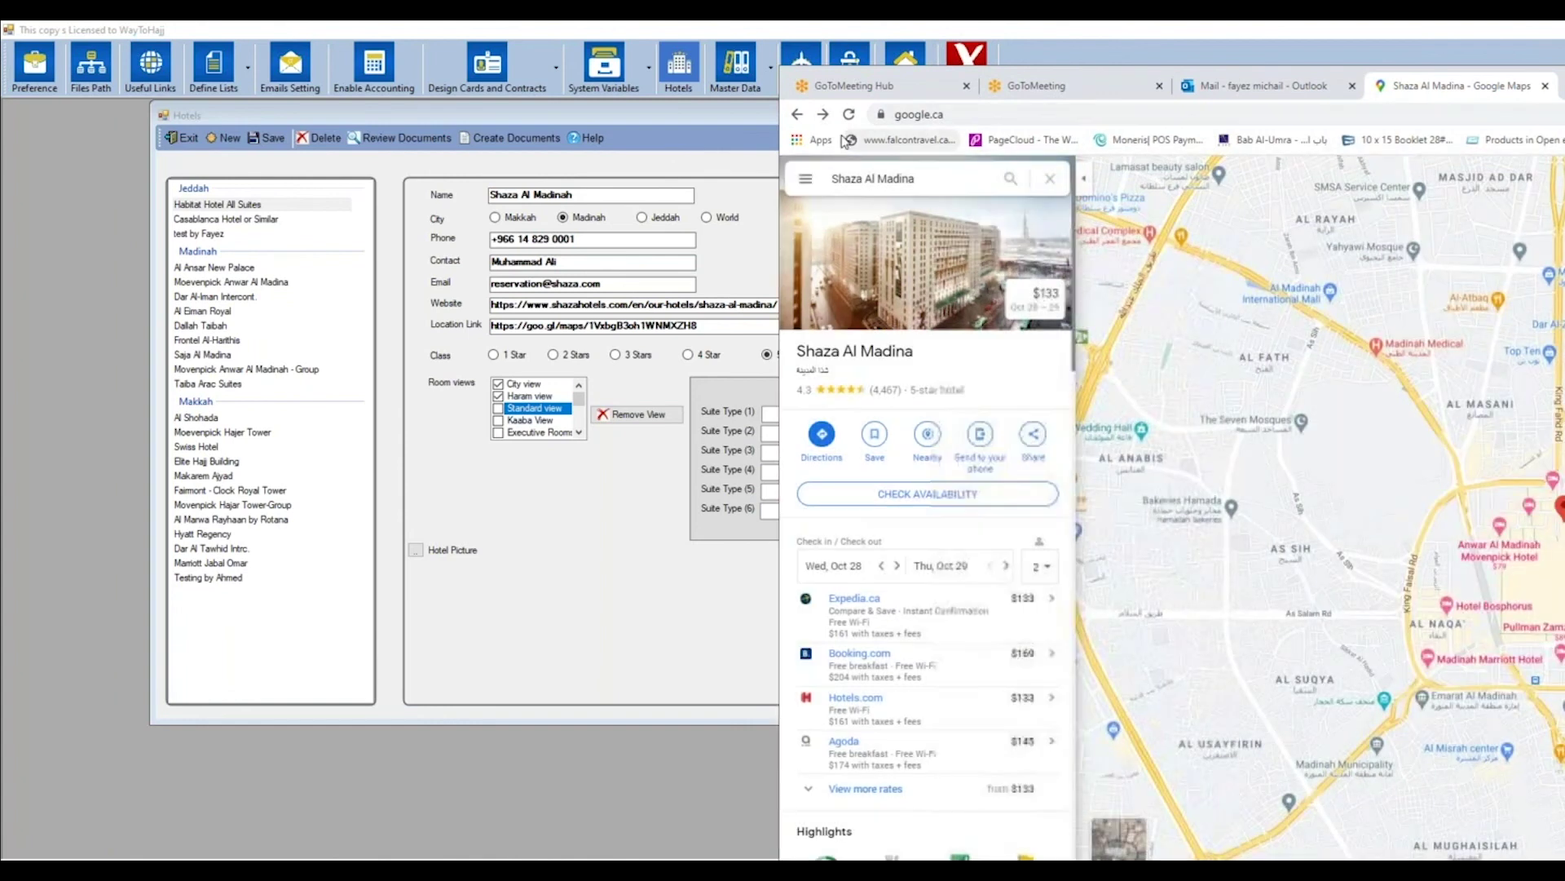
click(799, 117)
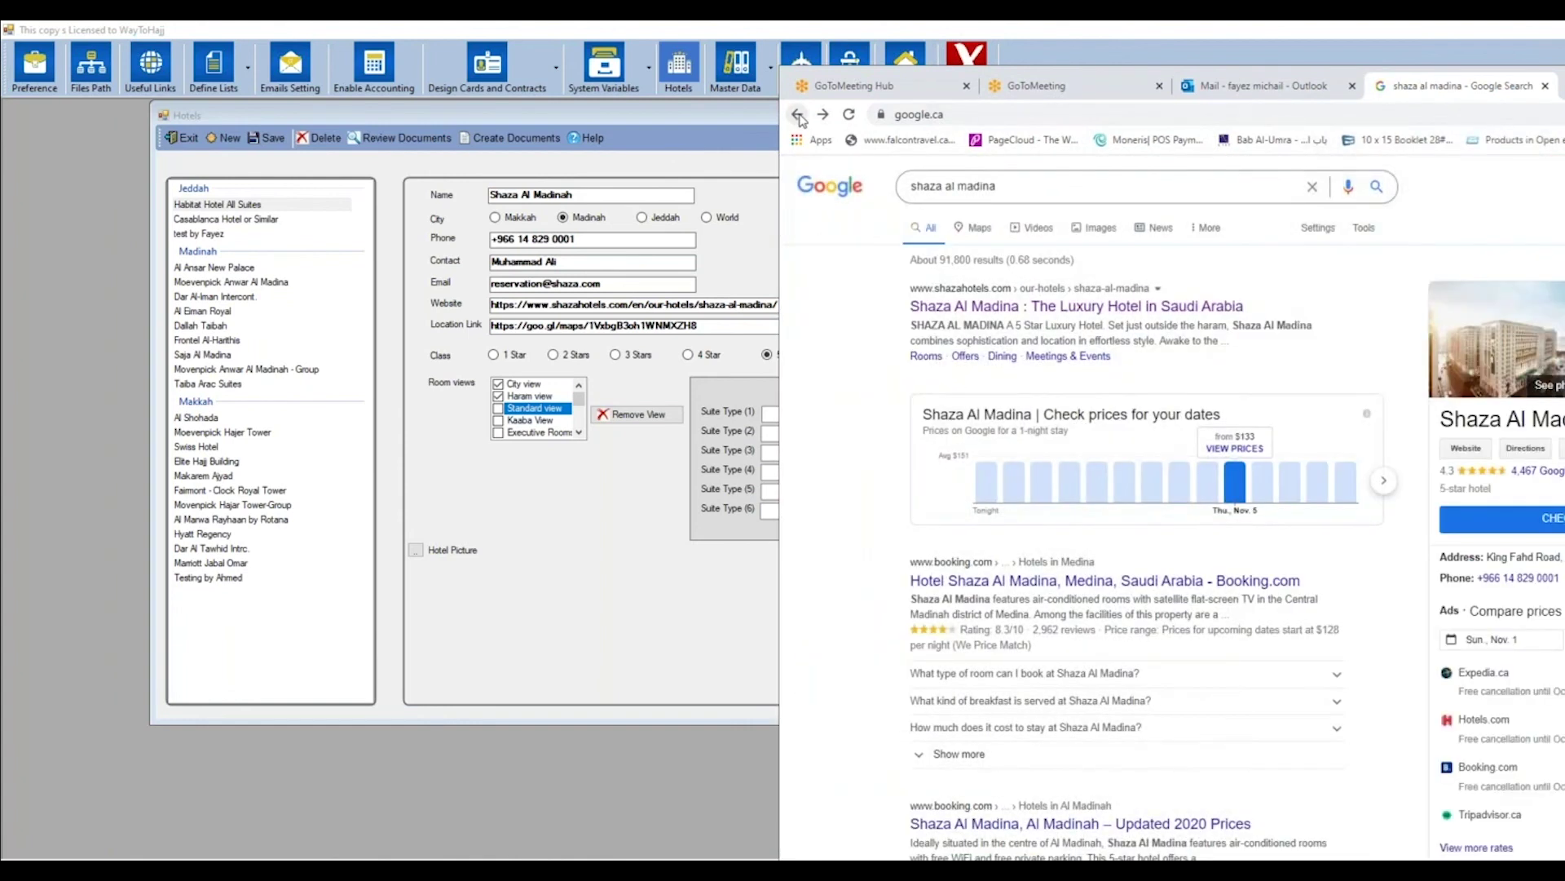
Save the first Google Images photo of Shaza Al Madina to the Desktop as shaza.jpg
click(993, 229)
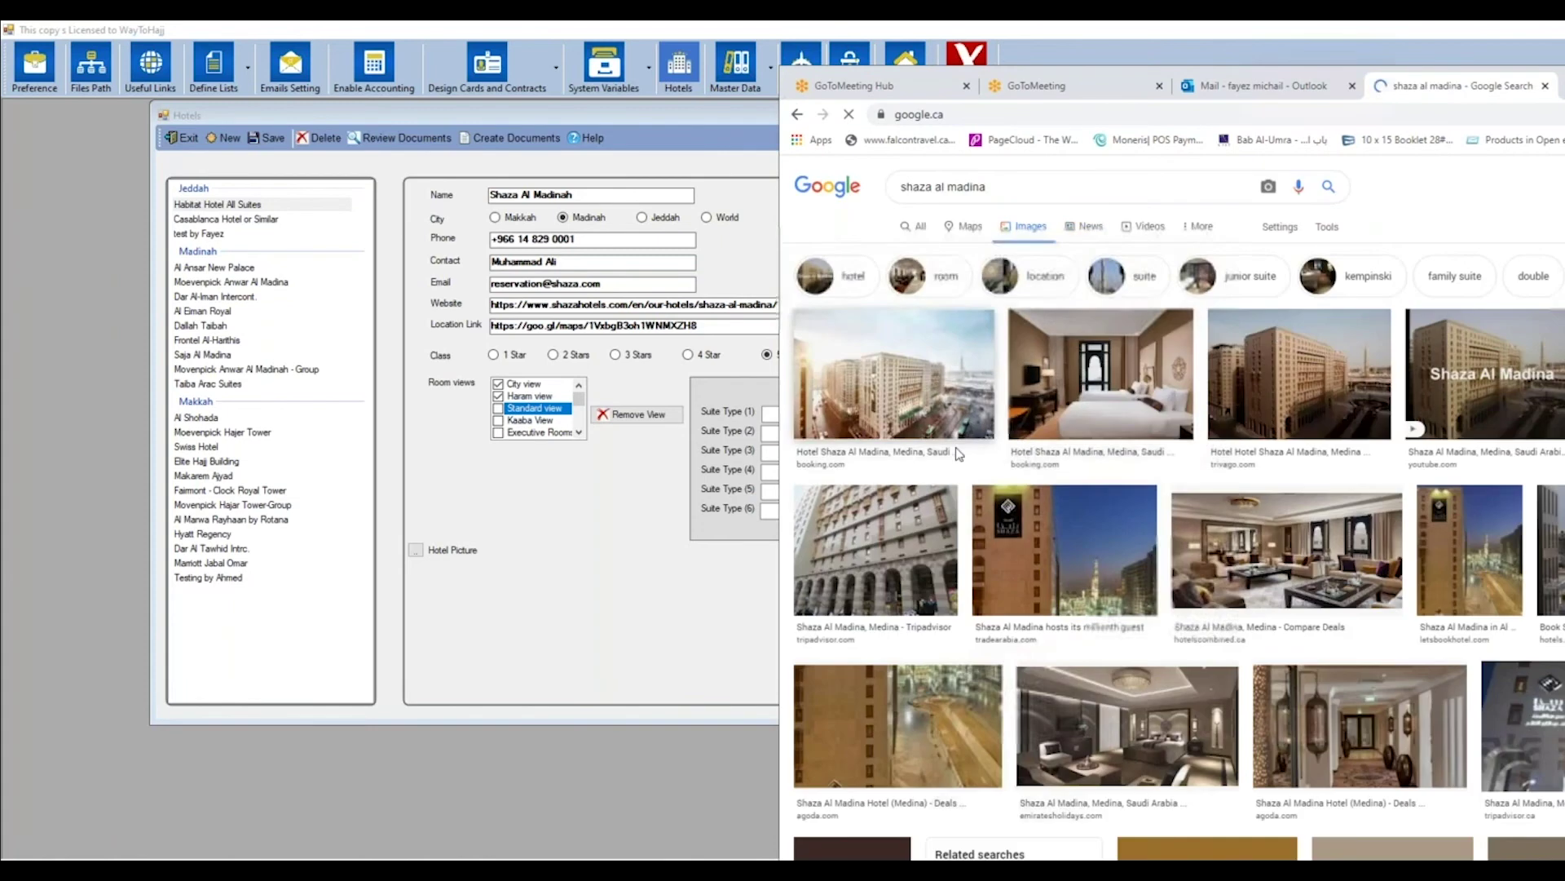
right_click(870, 369)
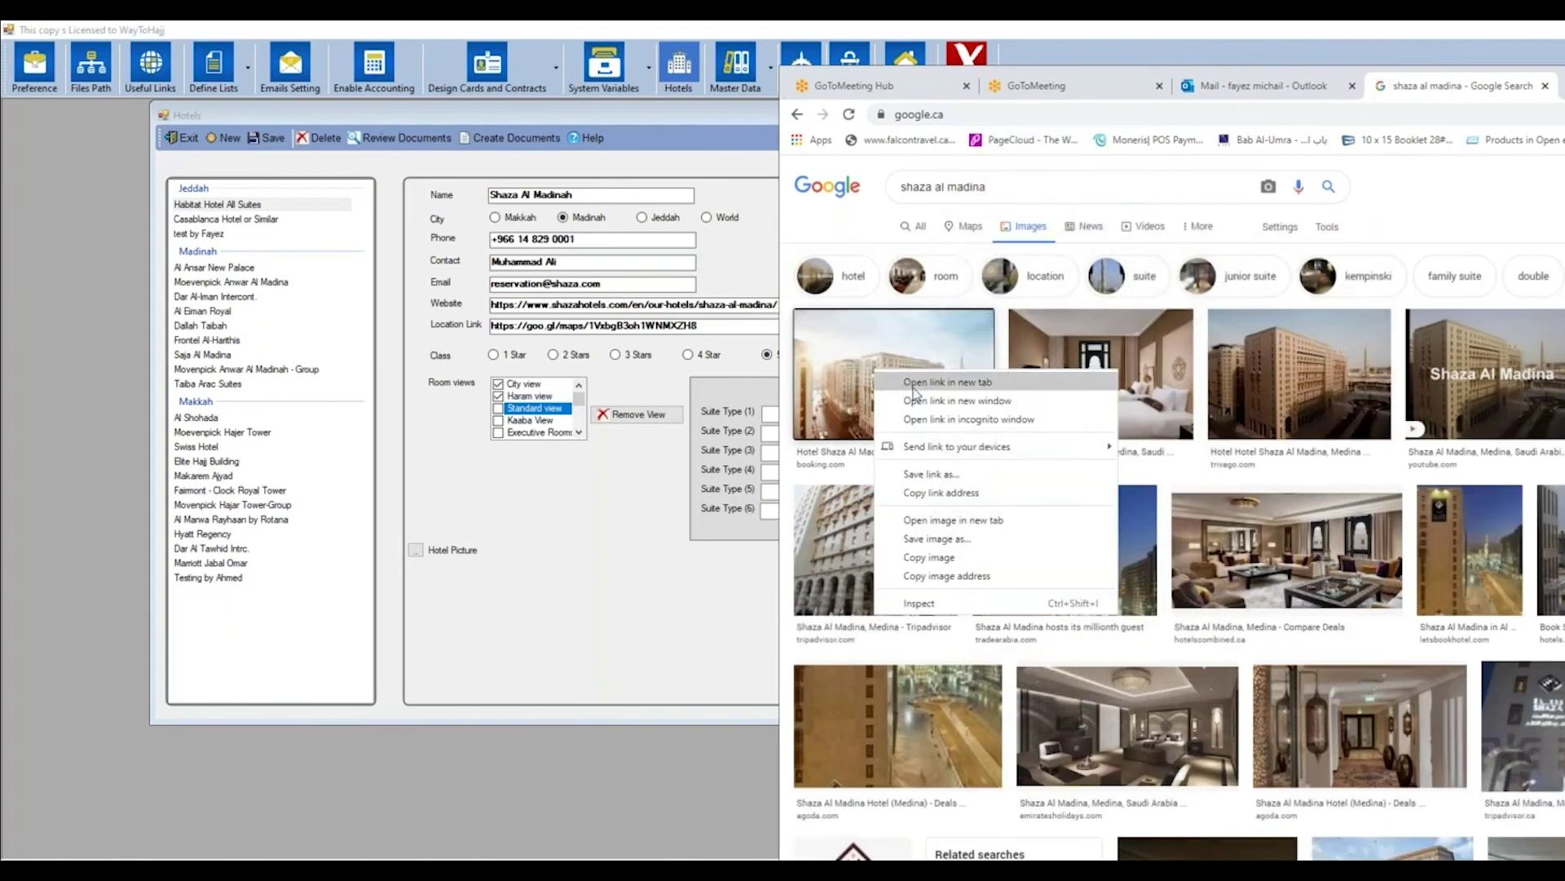
click(948, 534)
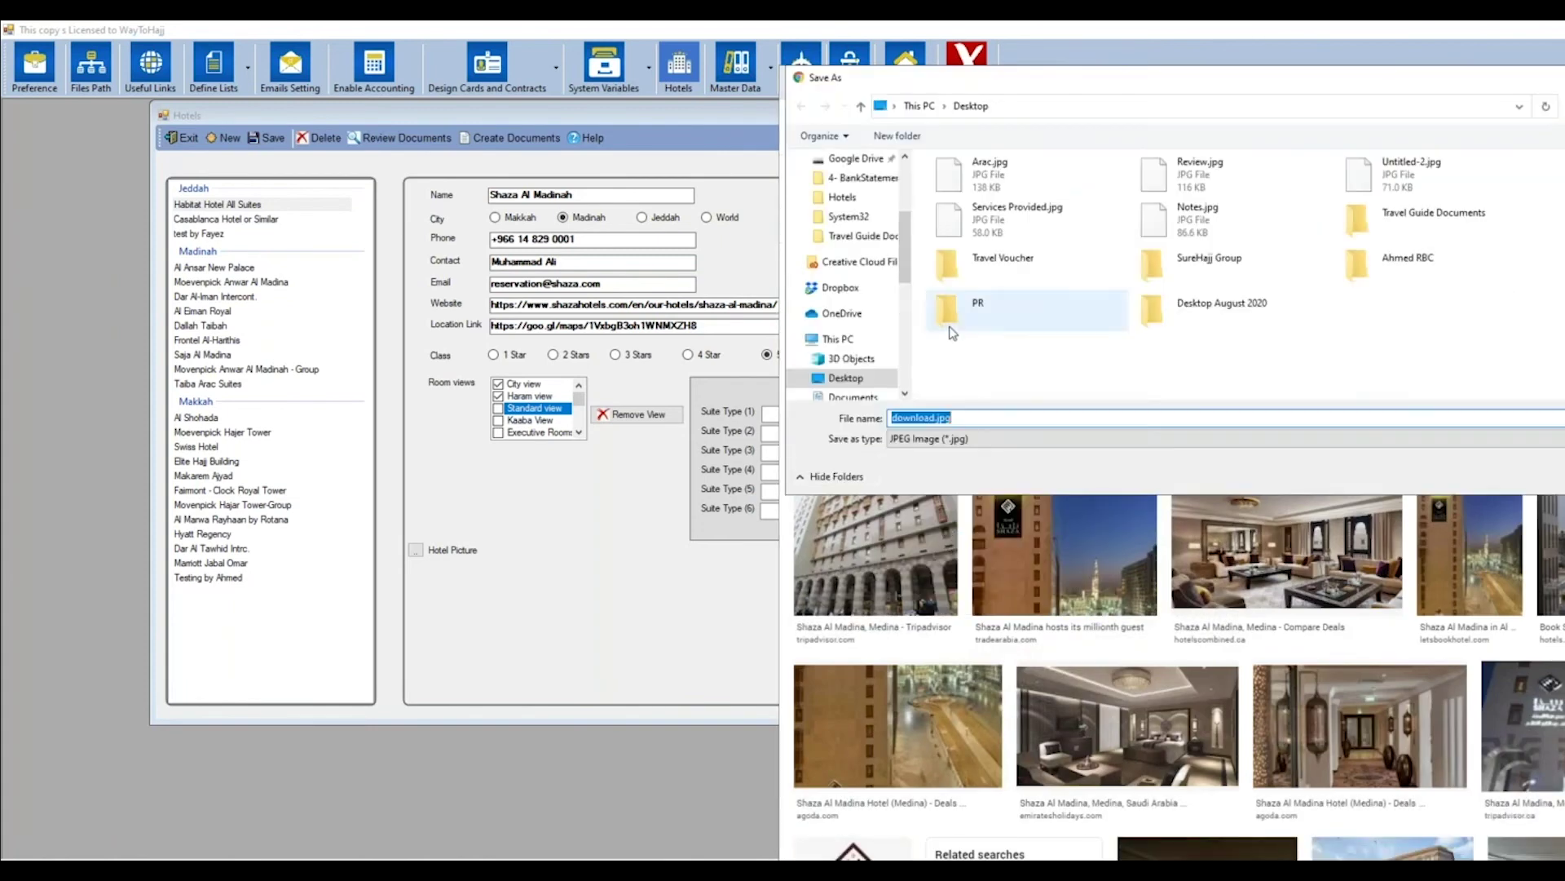
click(934, 417)
double_click(914, 418)
text(shaz)
key(Return)
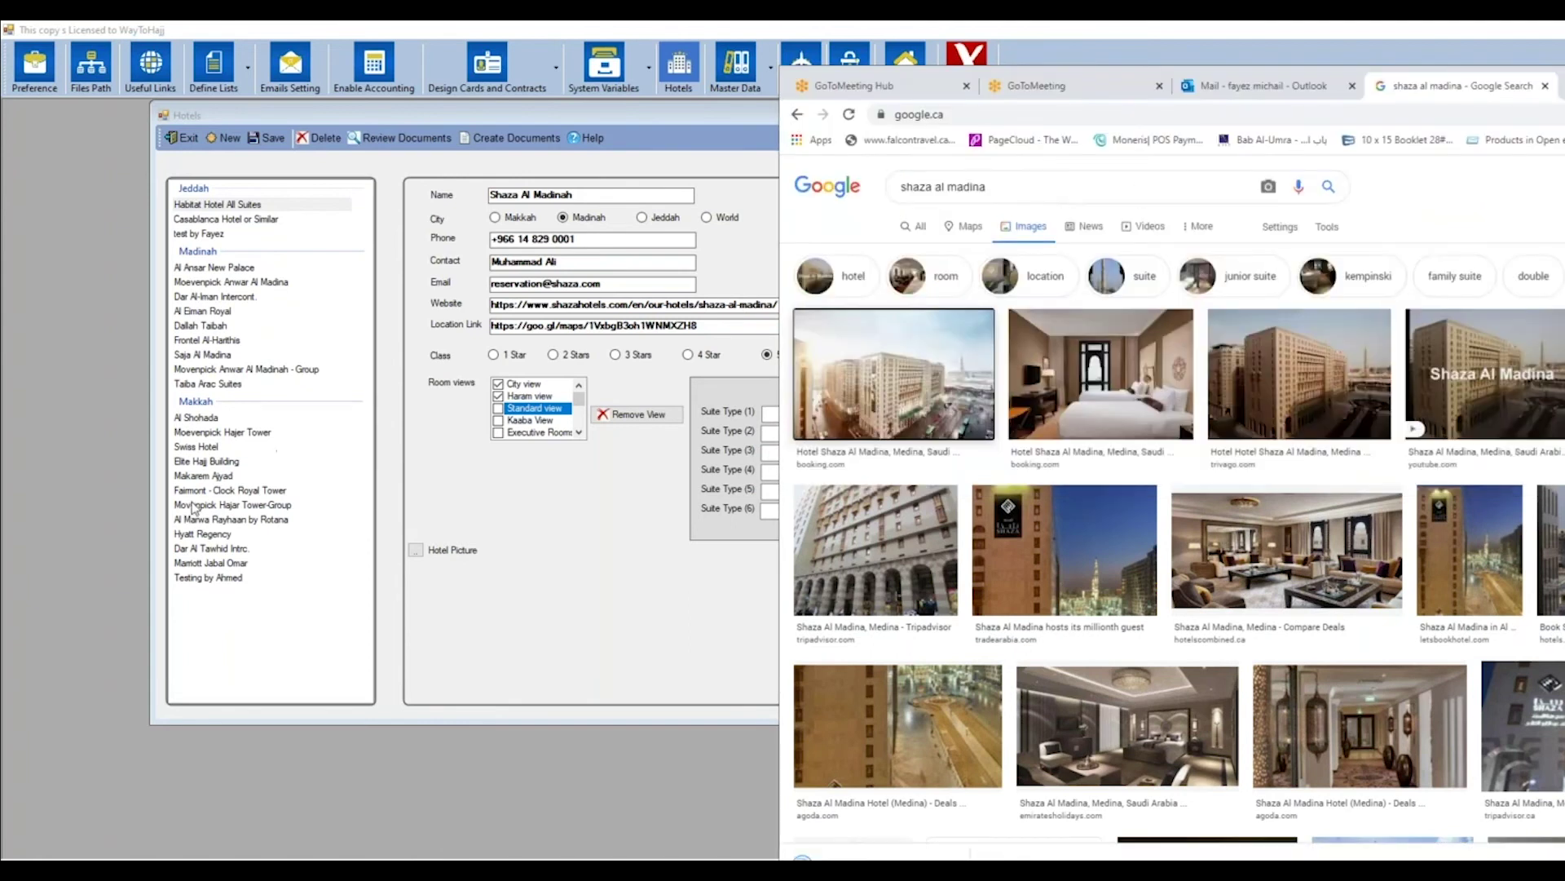
click(416, 550)
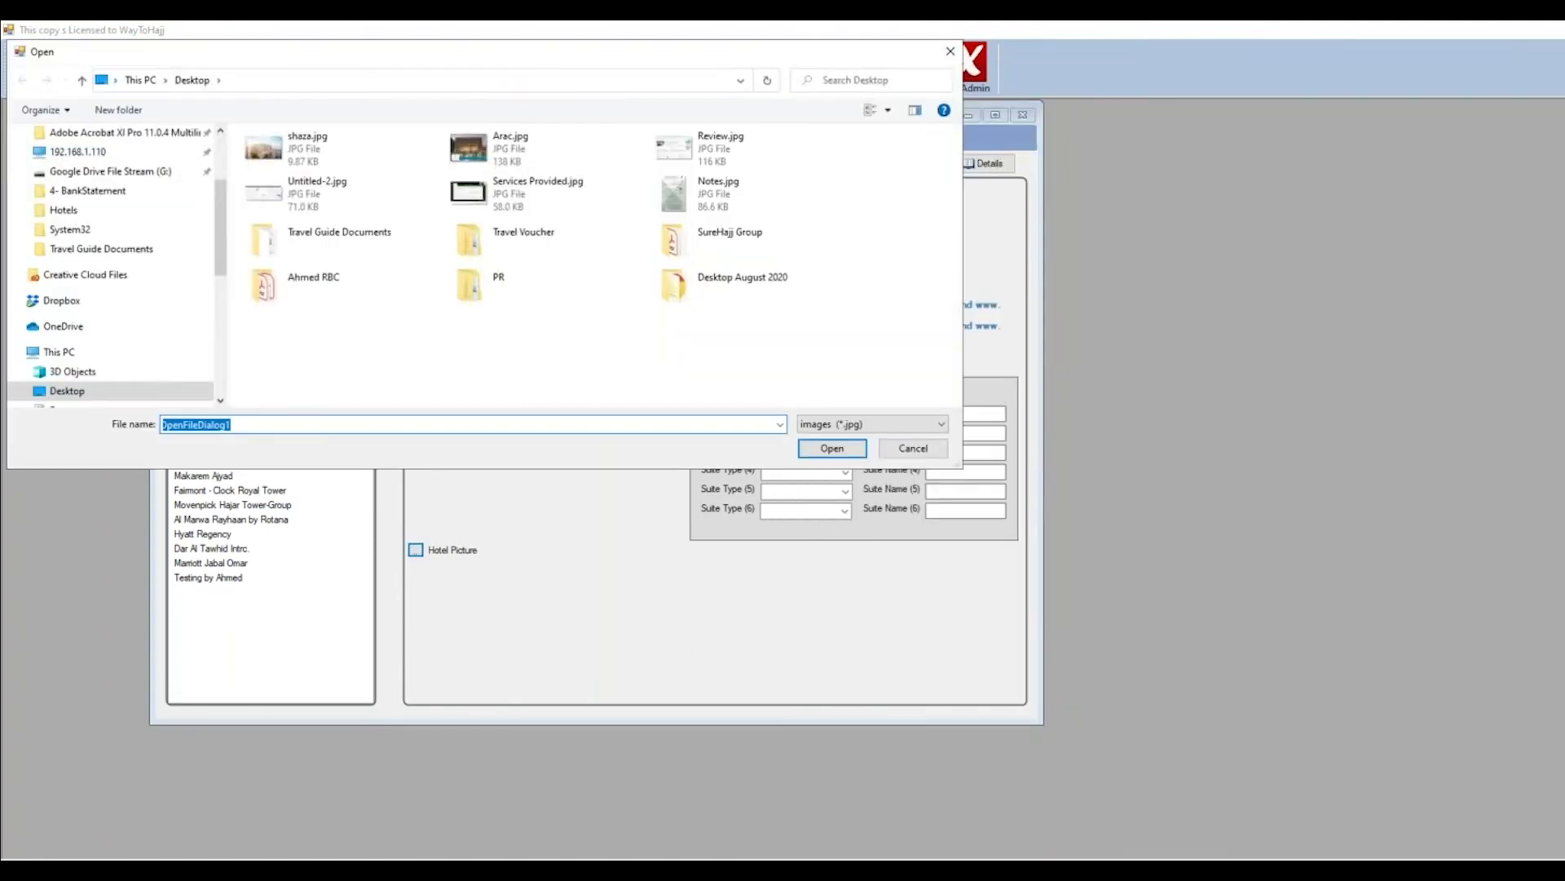
Set shaza.jpg as the hotel picture, save the record, and reload Shaza Al Madinah
click(258, 157)
double_click(258, 158)
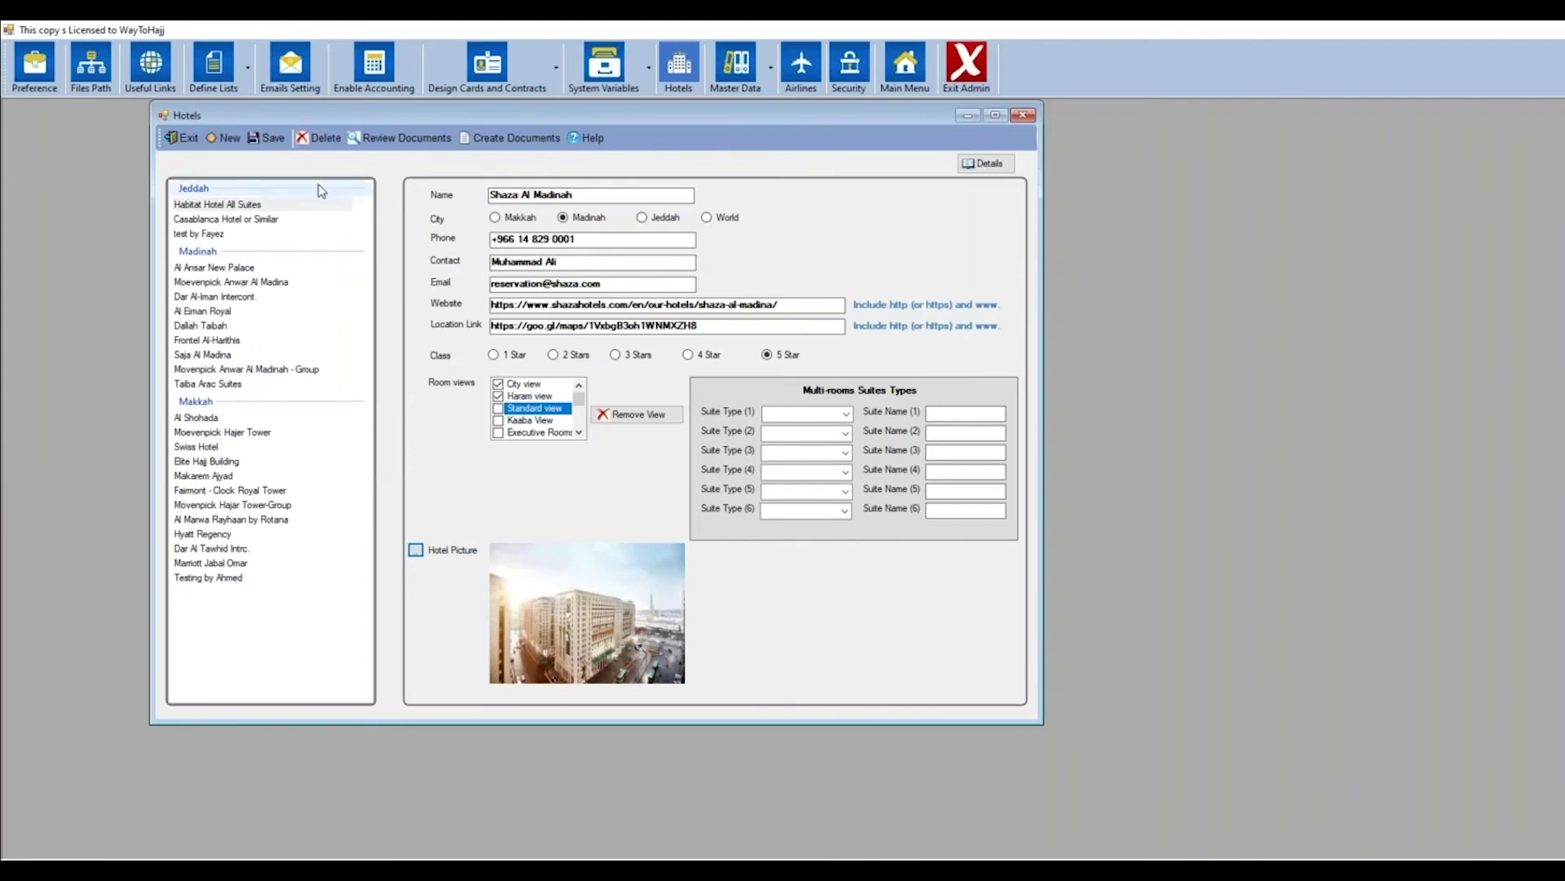
click(274, 140)
click(272, 140)
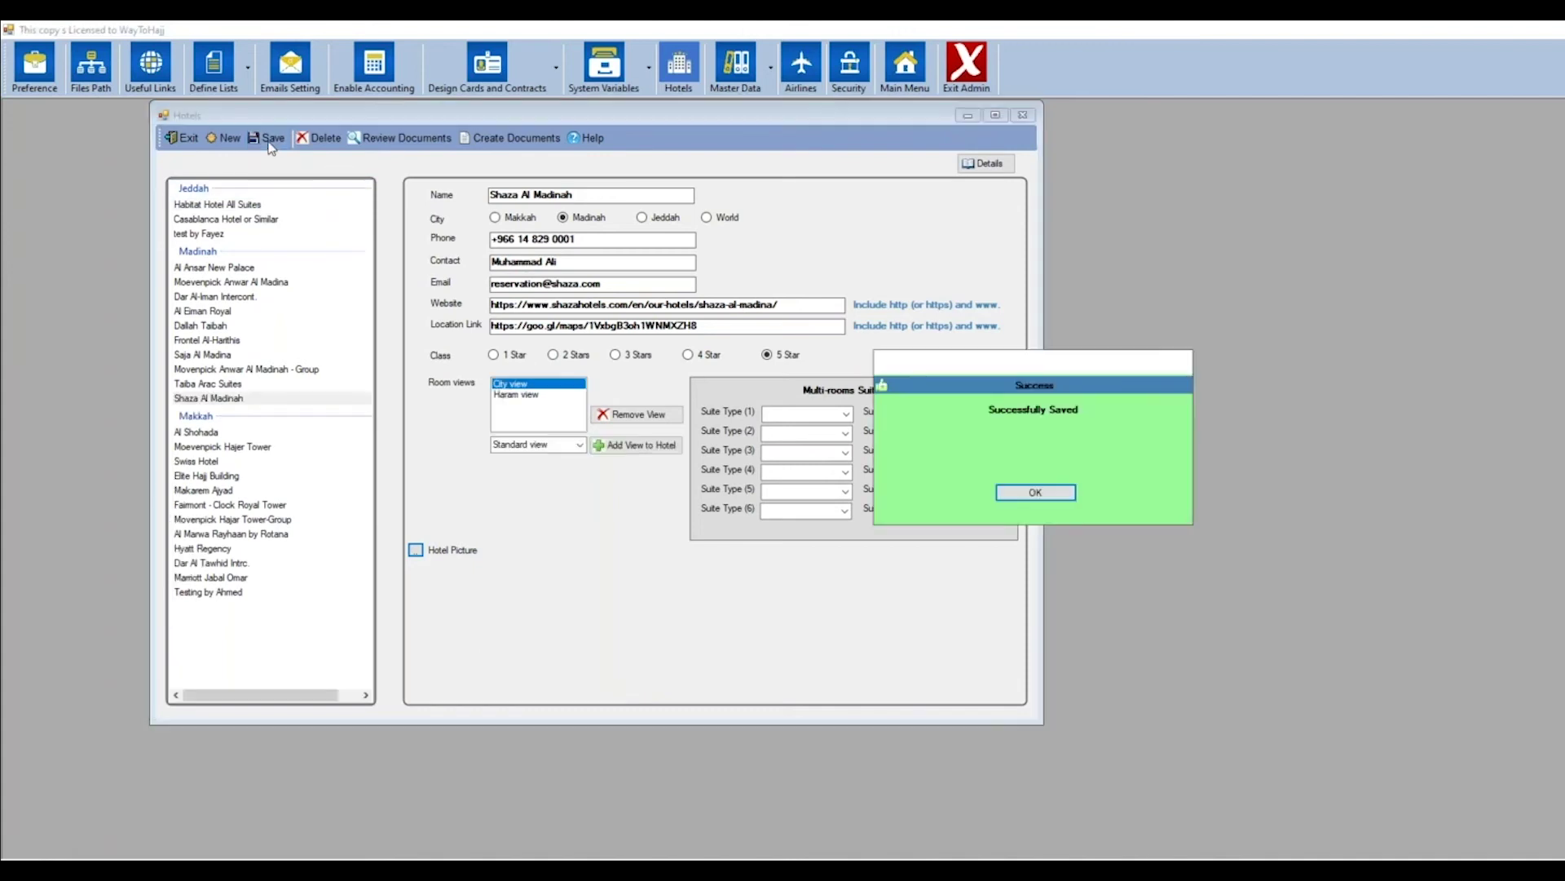
click(1037, 494)
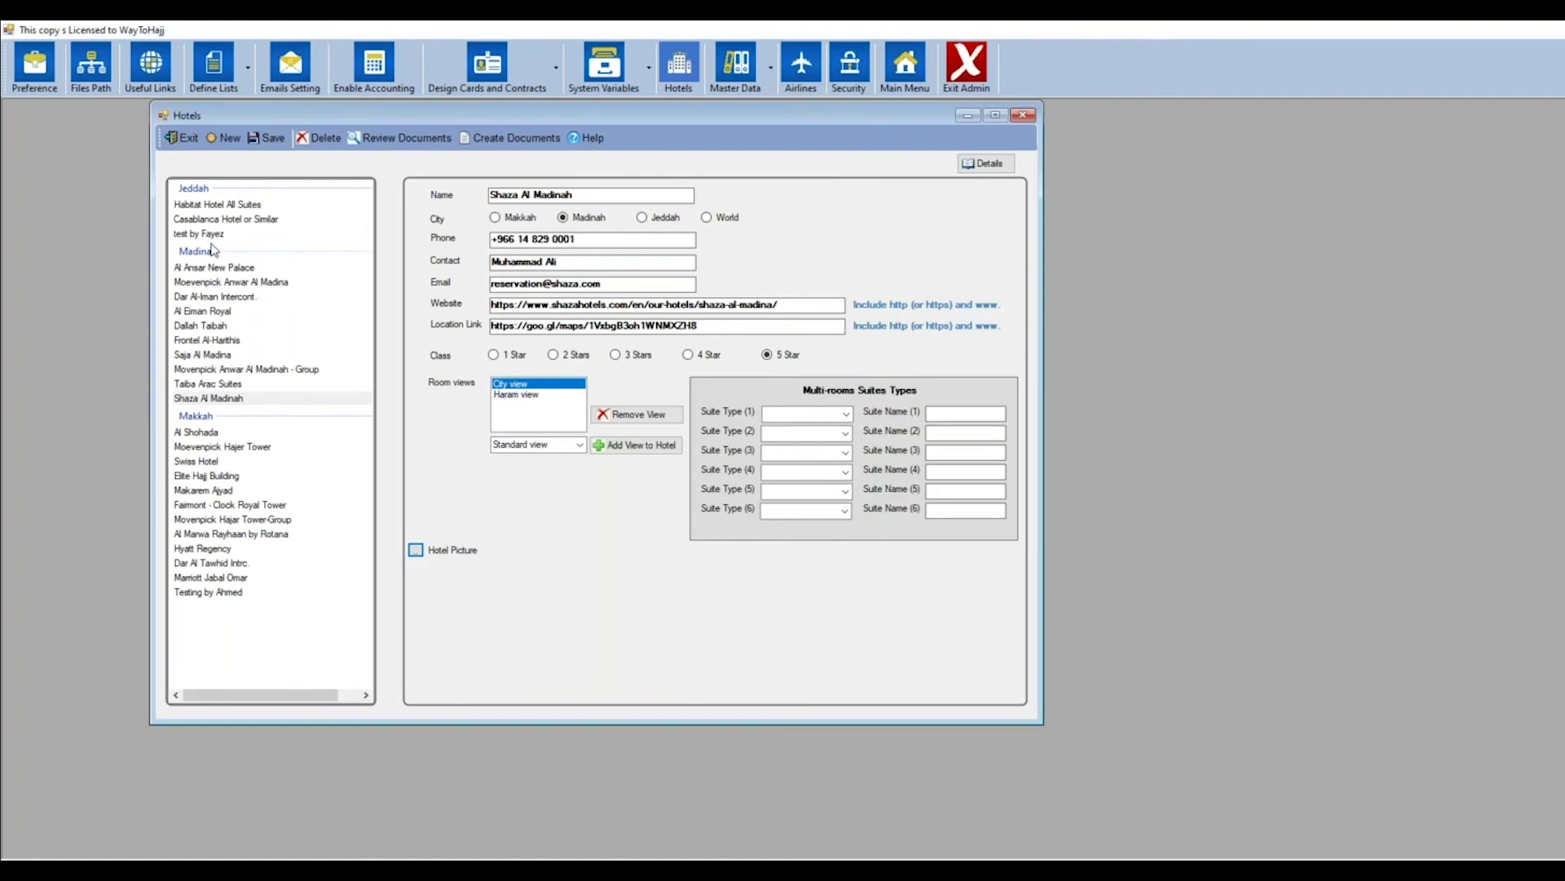
click(225, 266)
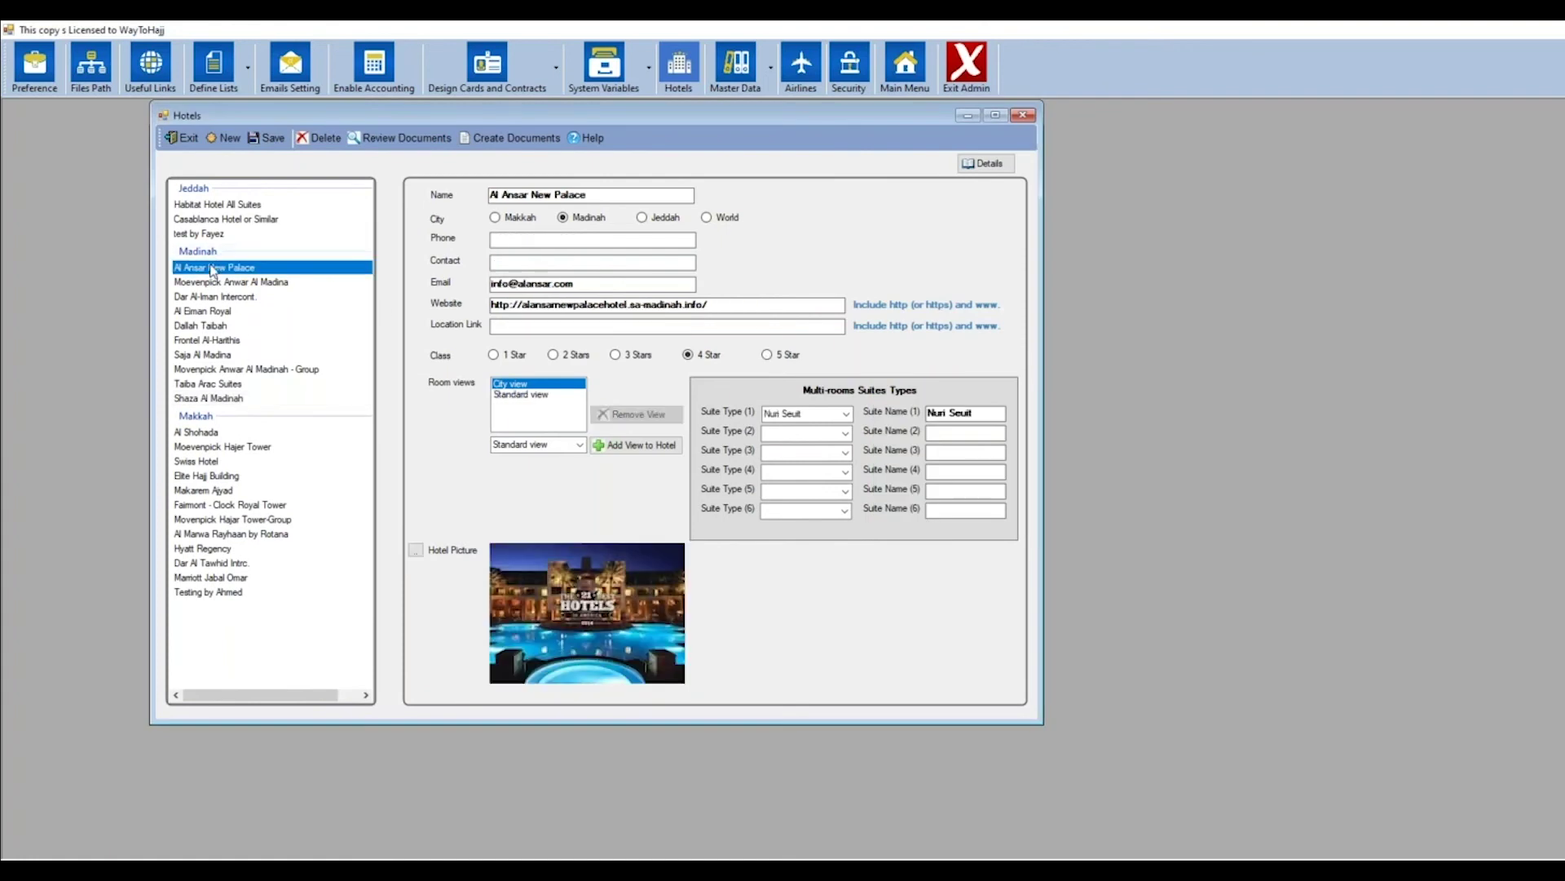
click(219, 398)
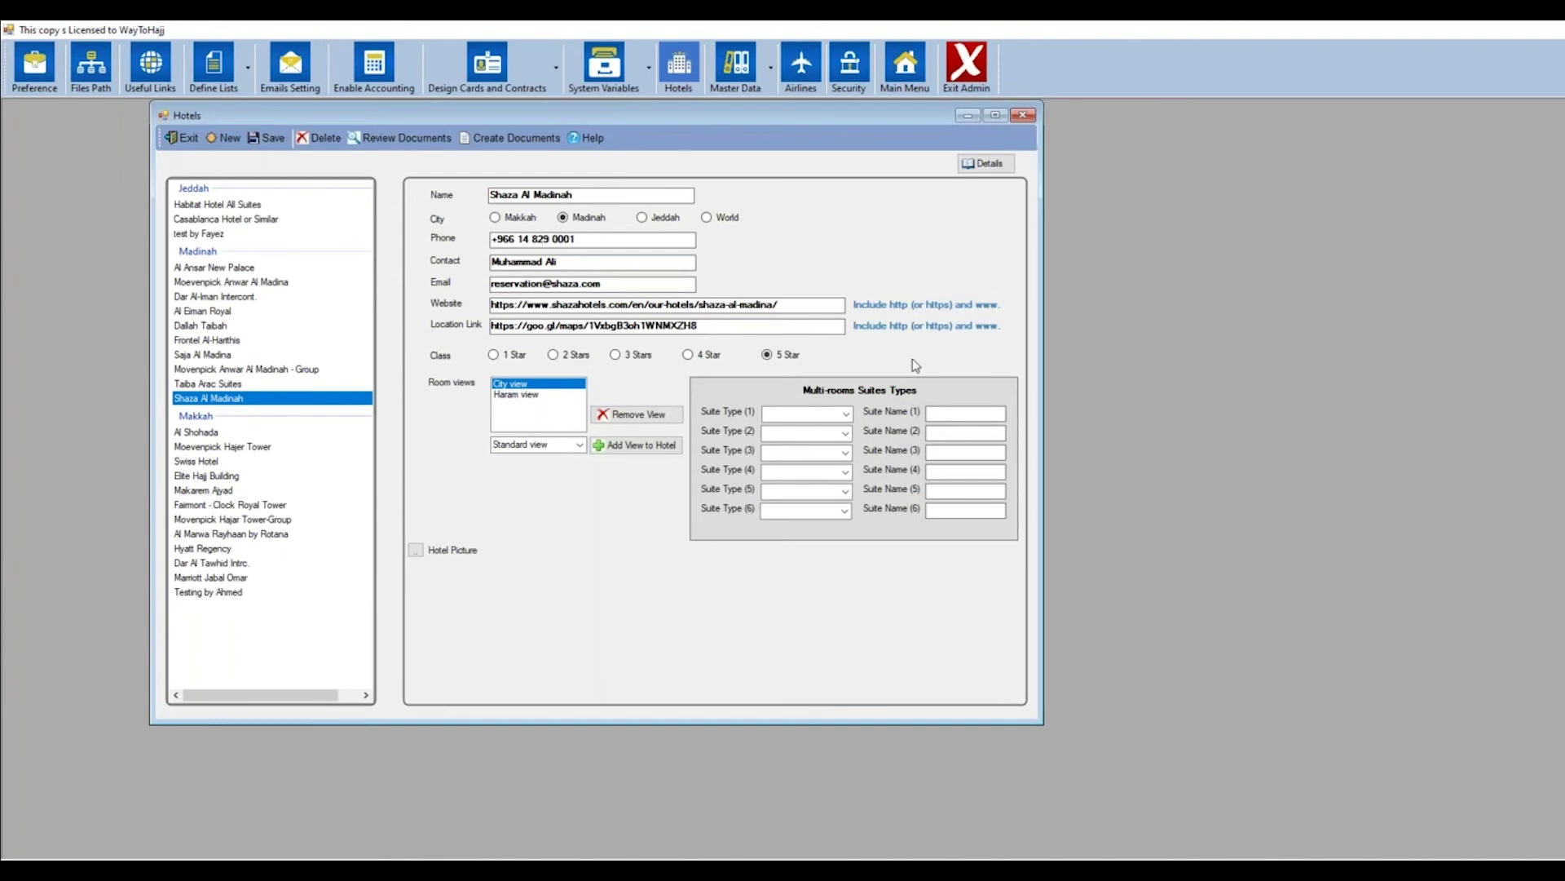
Open the Details popup with Shaza Al Madinah's Description, Policies and Facilities sections
click(986, 166)
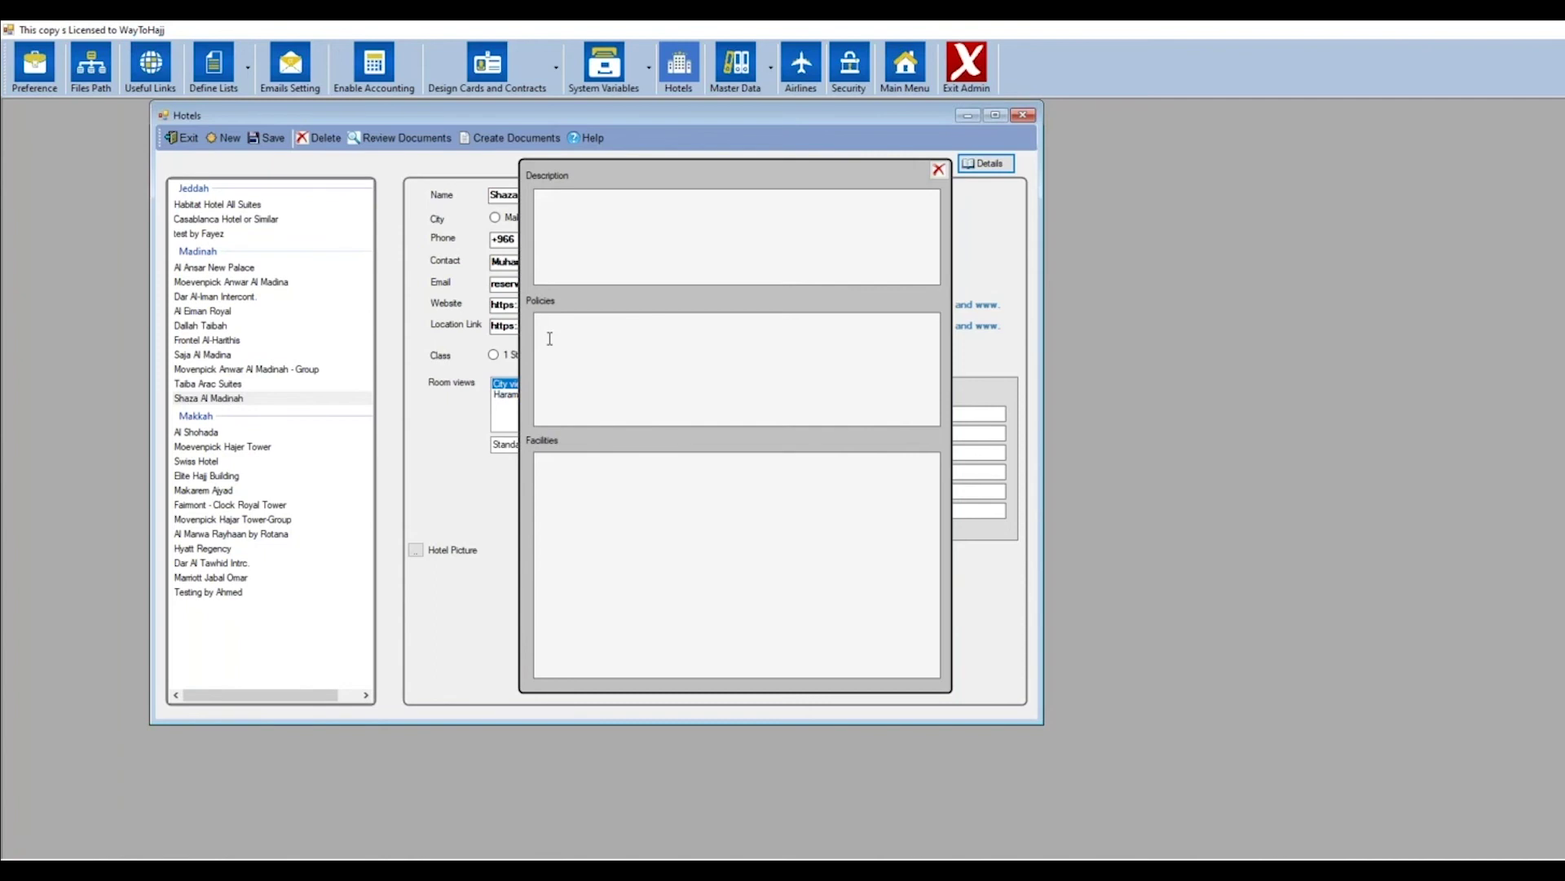
Bring the Google results for the hotel forward, show the All results, and move the browser aside
mouse_move(551, 869)
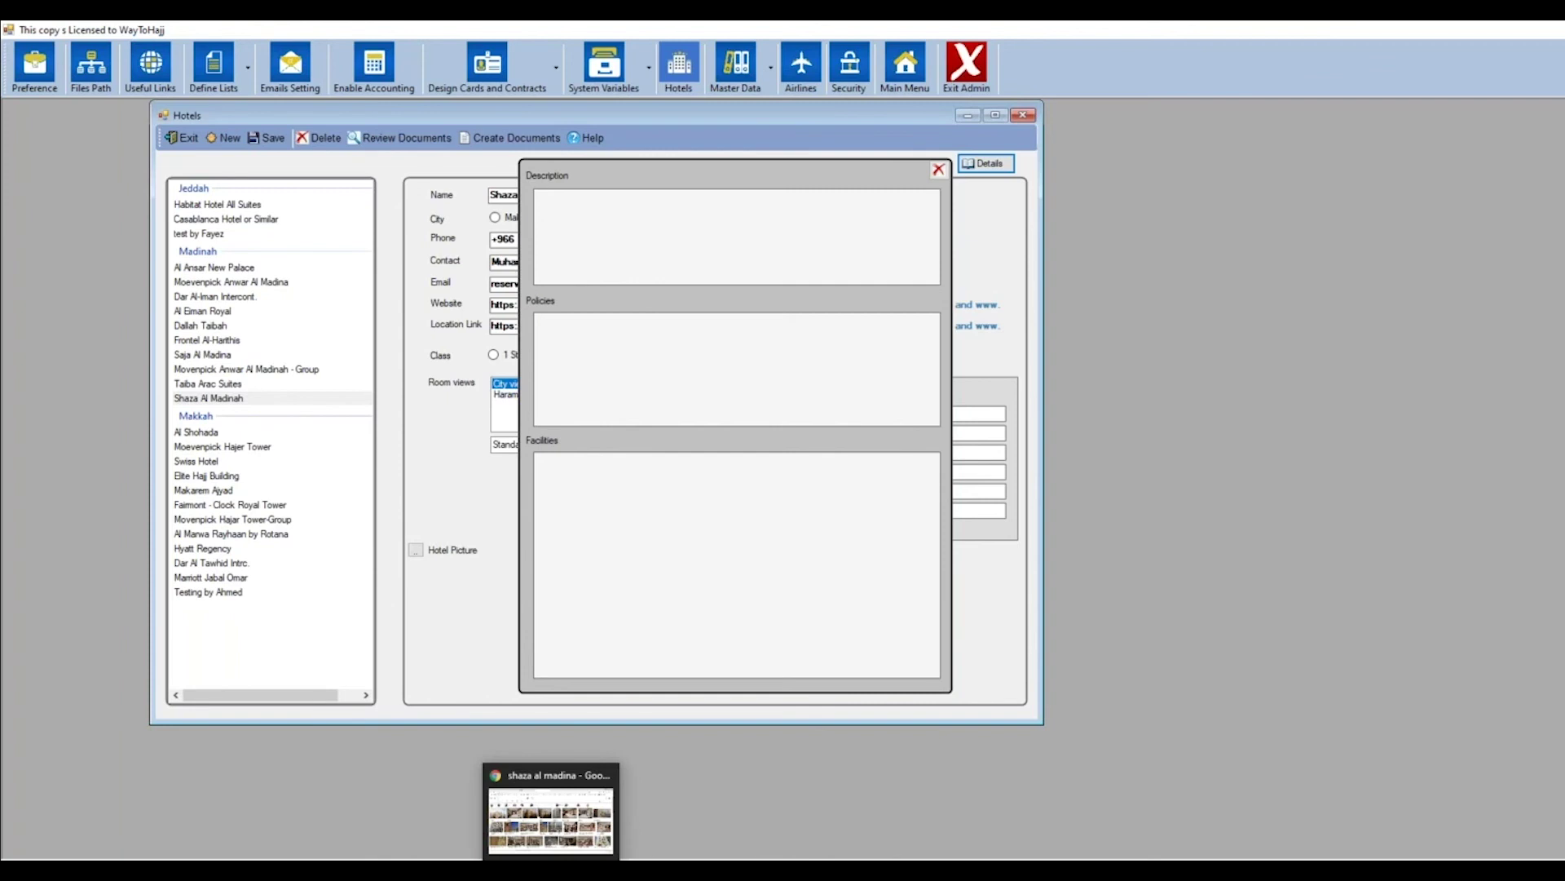
click(551, 816)
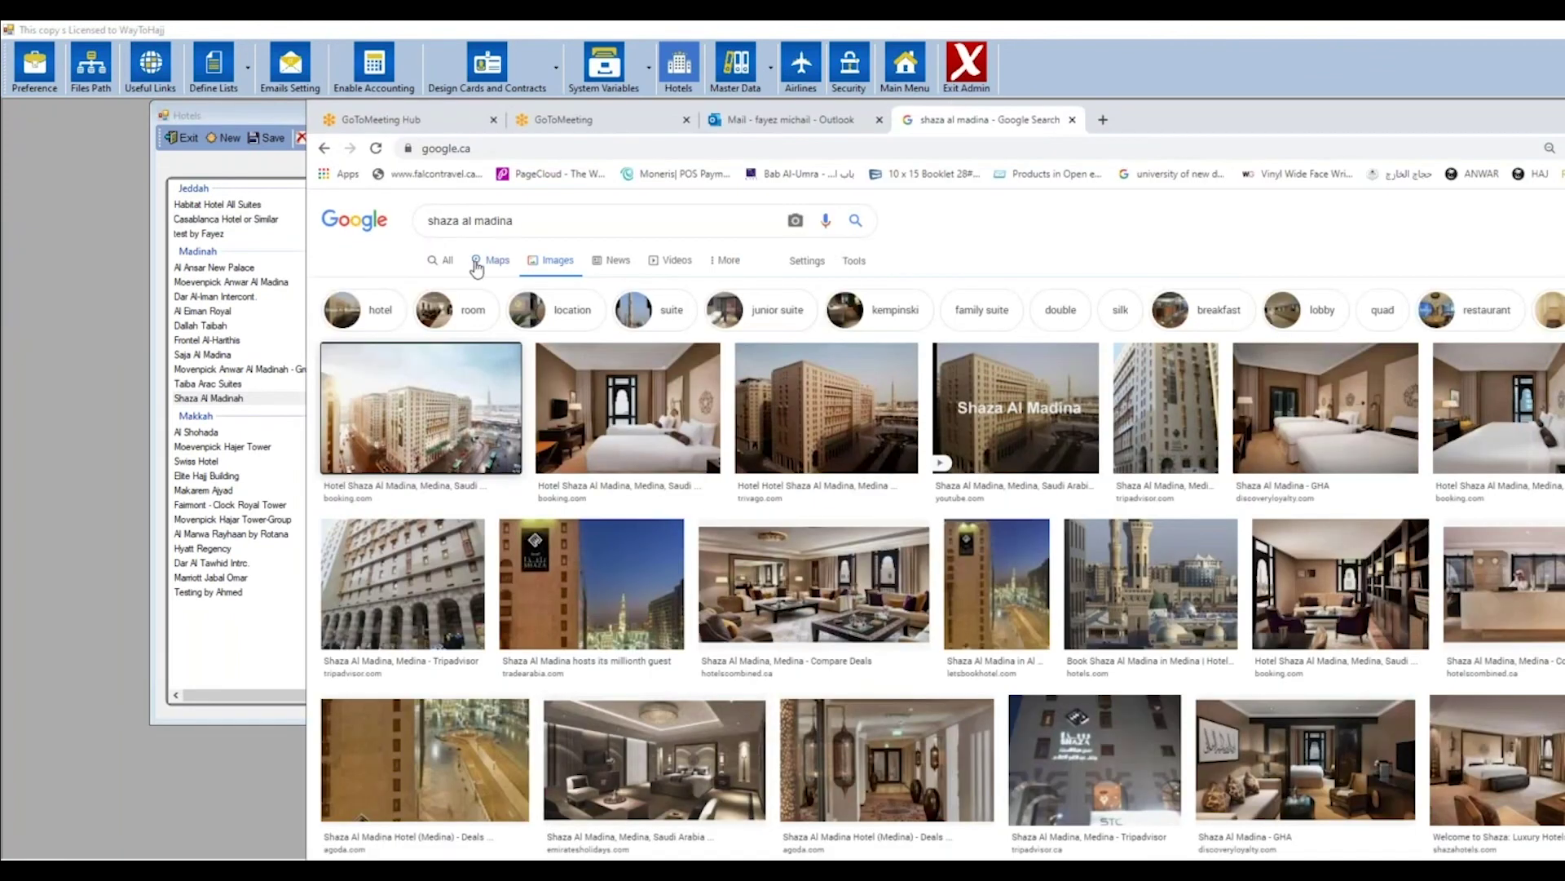
click(441, 263)
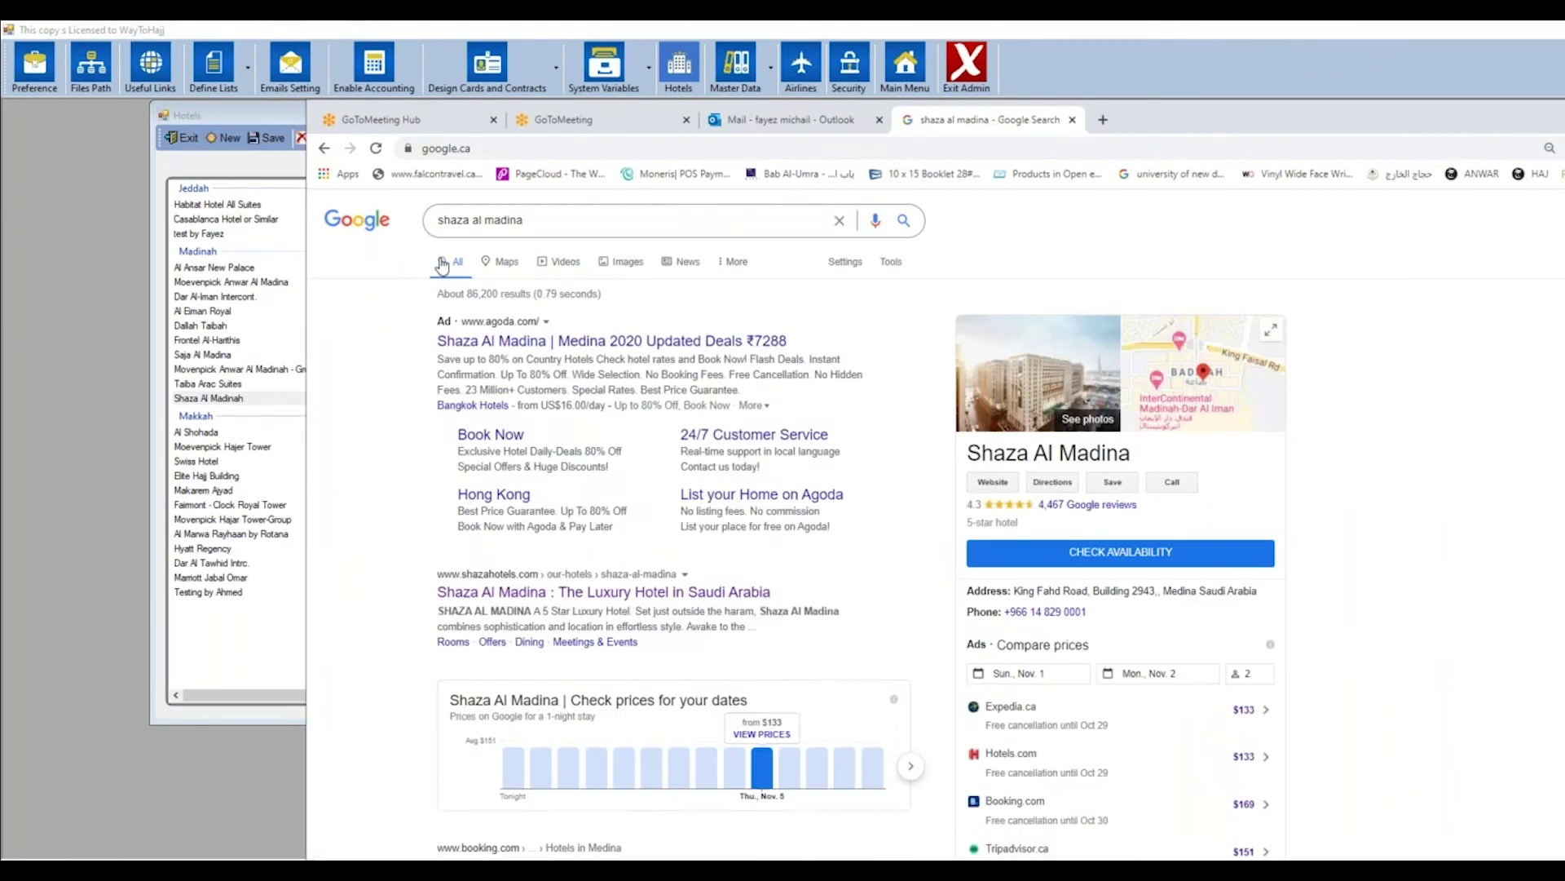
drag(1152, 130, 1521, 102)
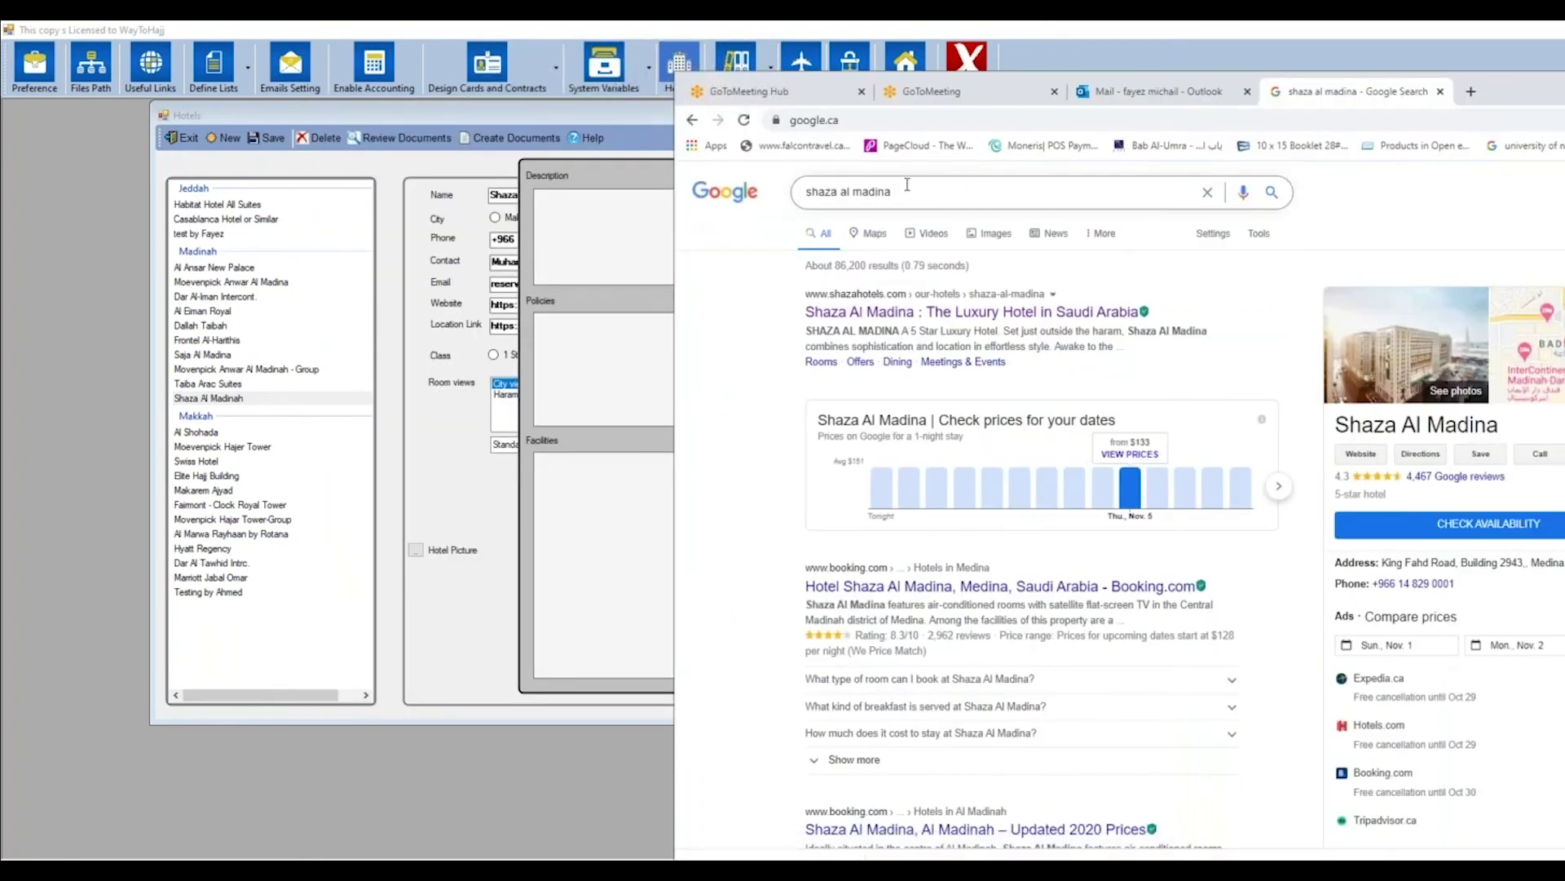
Rerun the shaza al madina search and open the hotel's Booking.com result
drag(902, 193, 684, 200)
key(End)
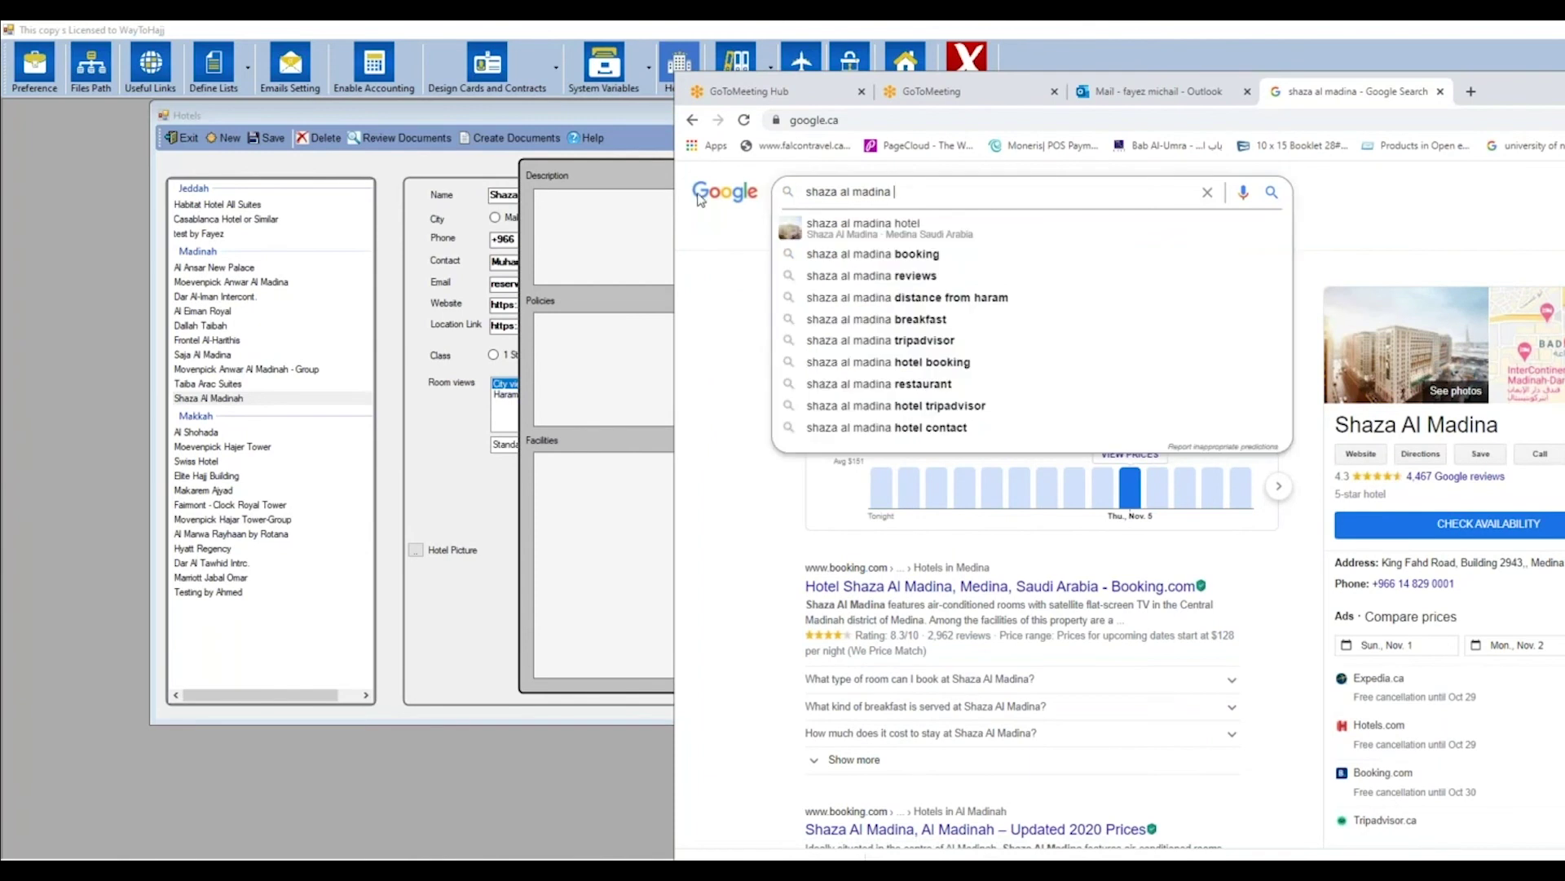
key(Return)
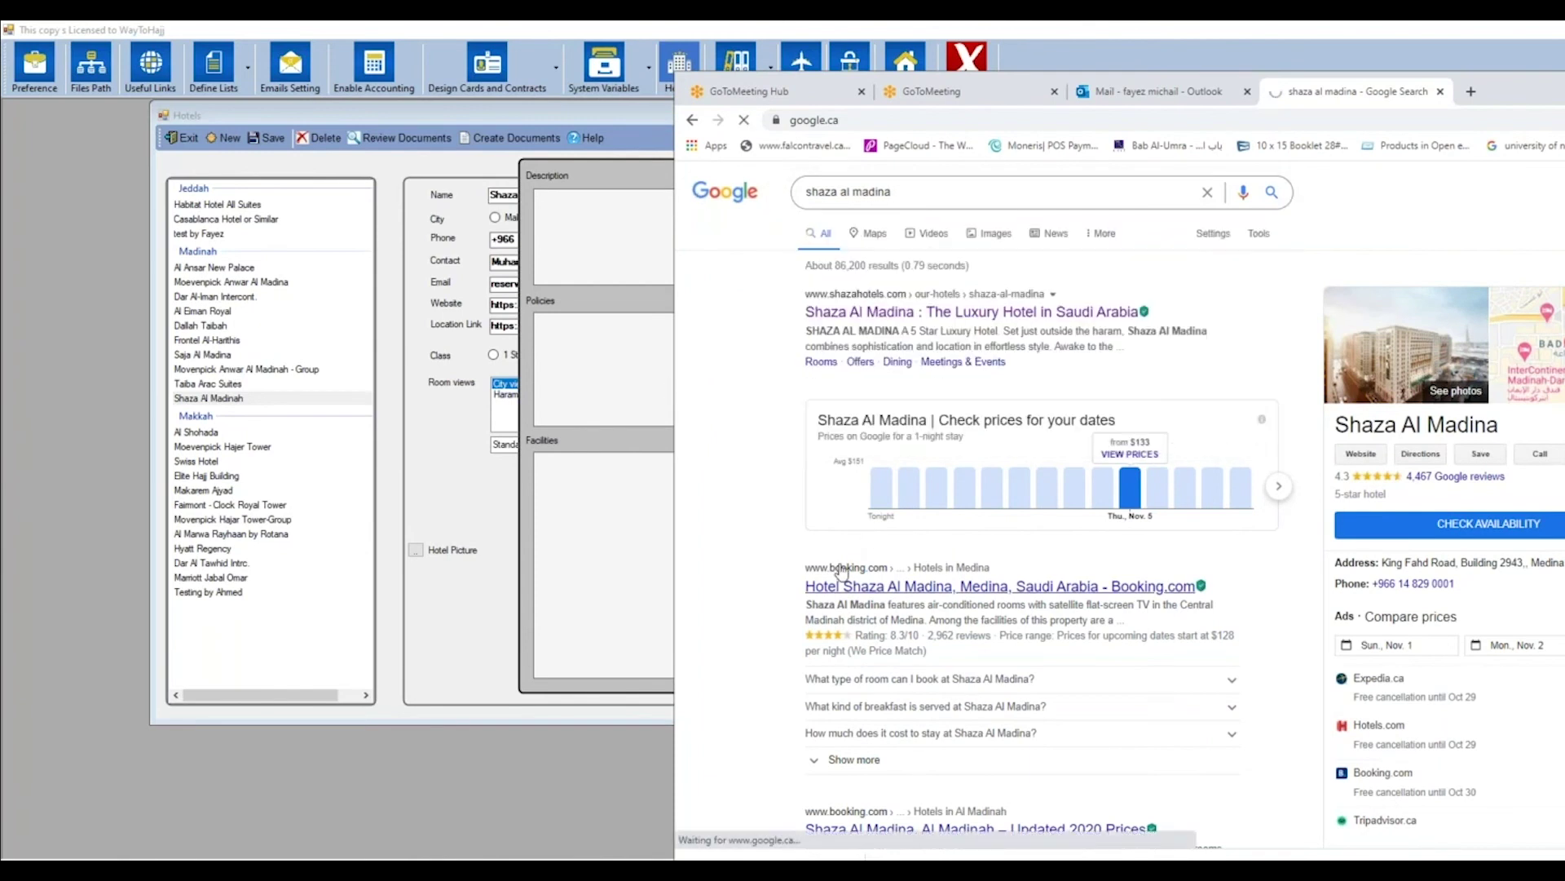
click(842, 571)
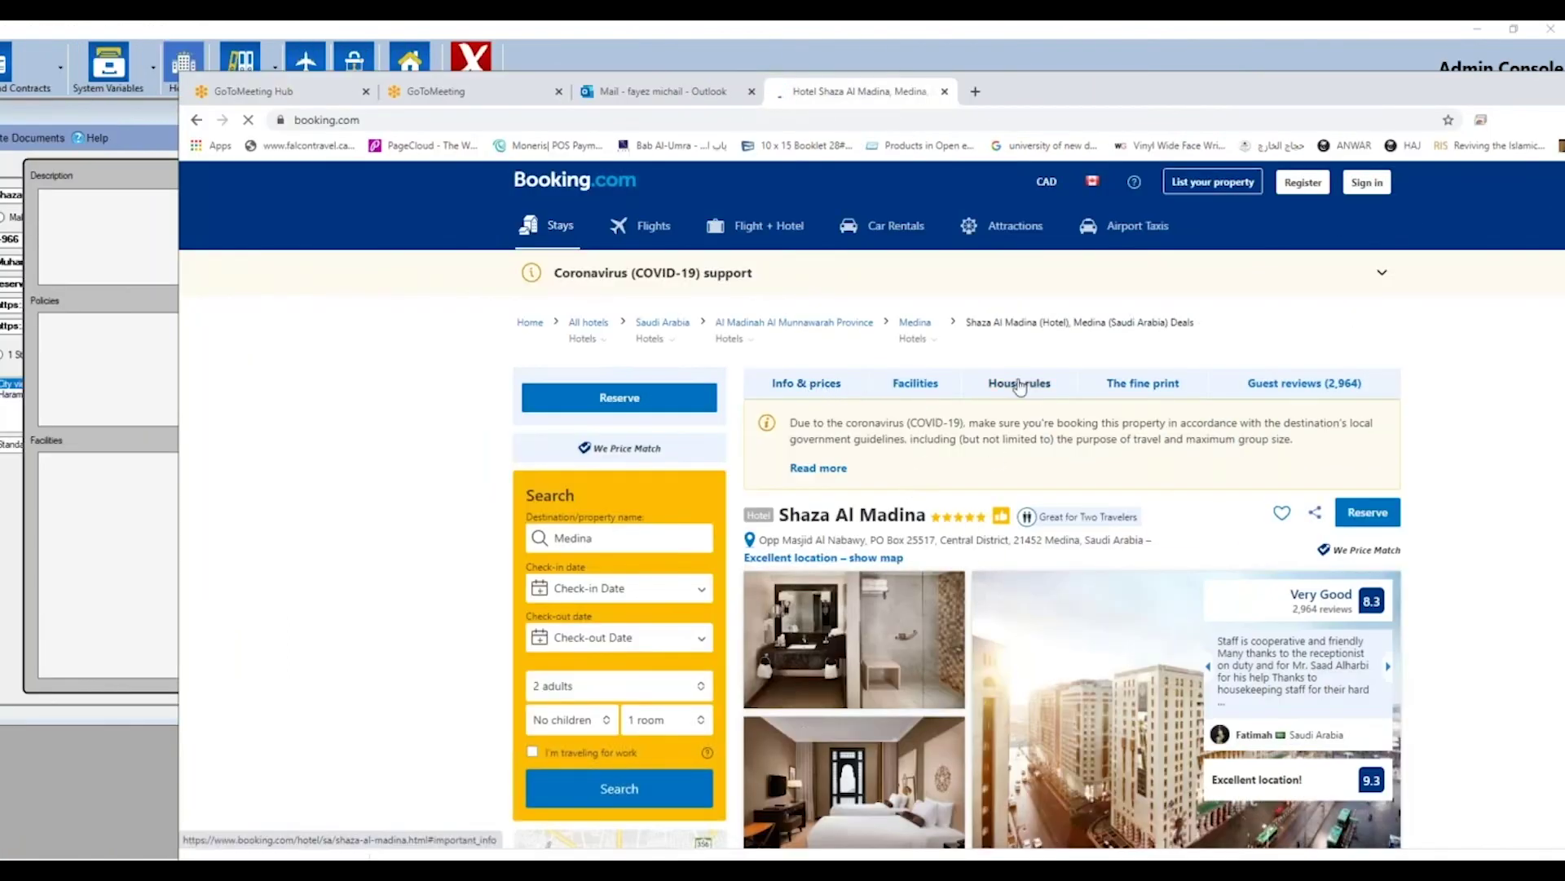
Reposition the browser window and scroll the Booking.com page to 'Stay in the heart of Medina'
drag(1024, 93, 889, 43)
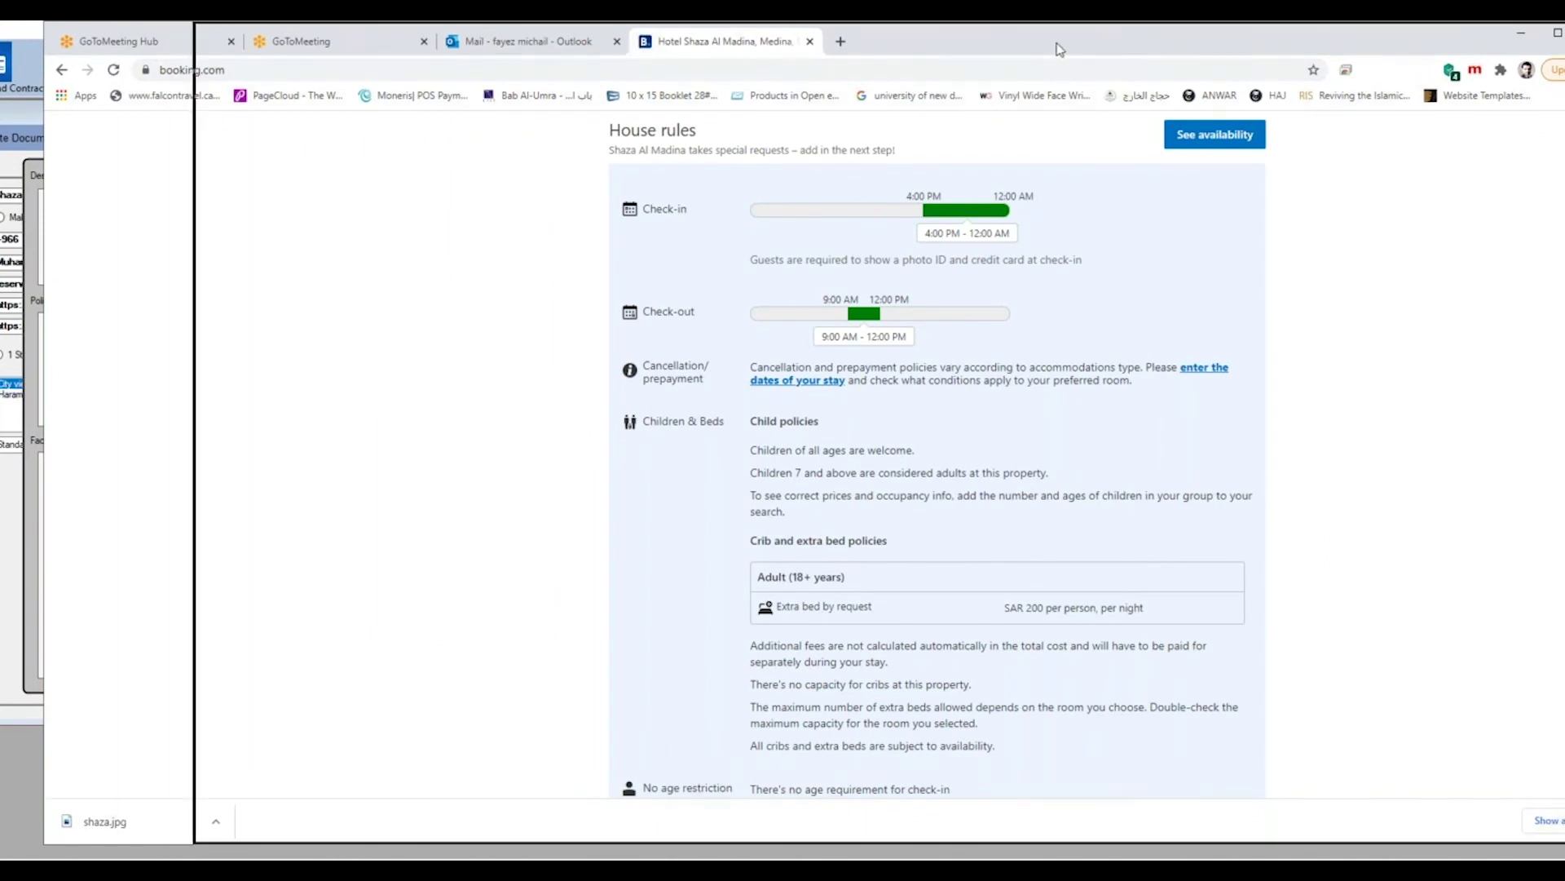
drag(978, 32, 1130, 33)
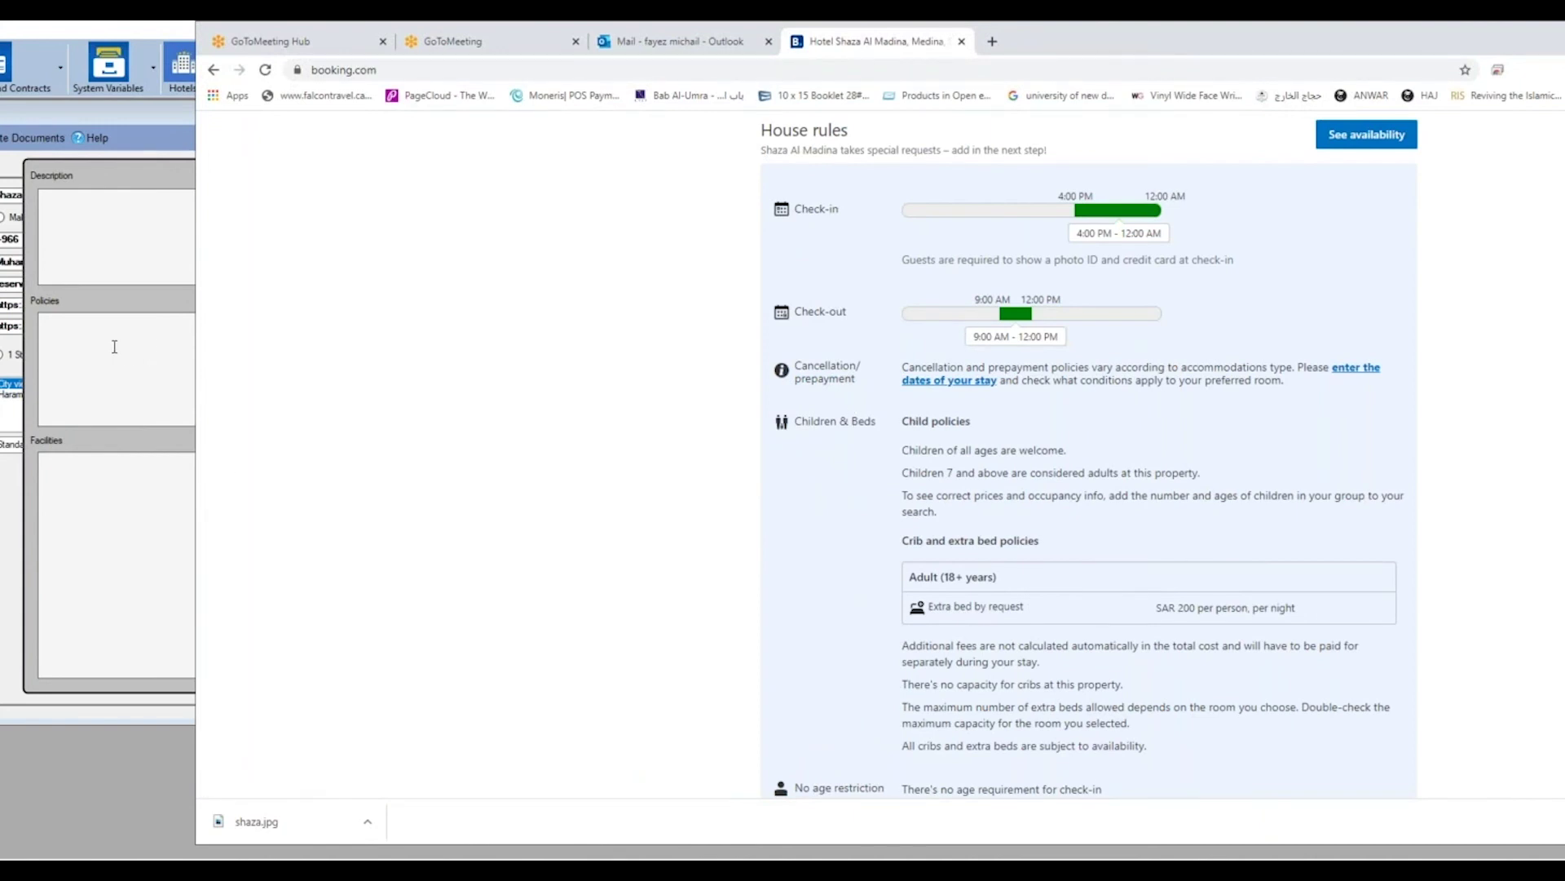
scroll(666, 347, up, 10)
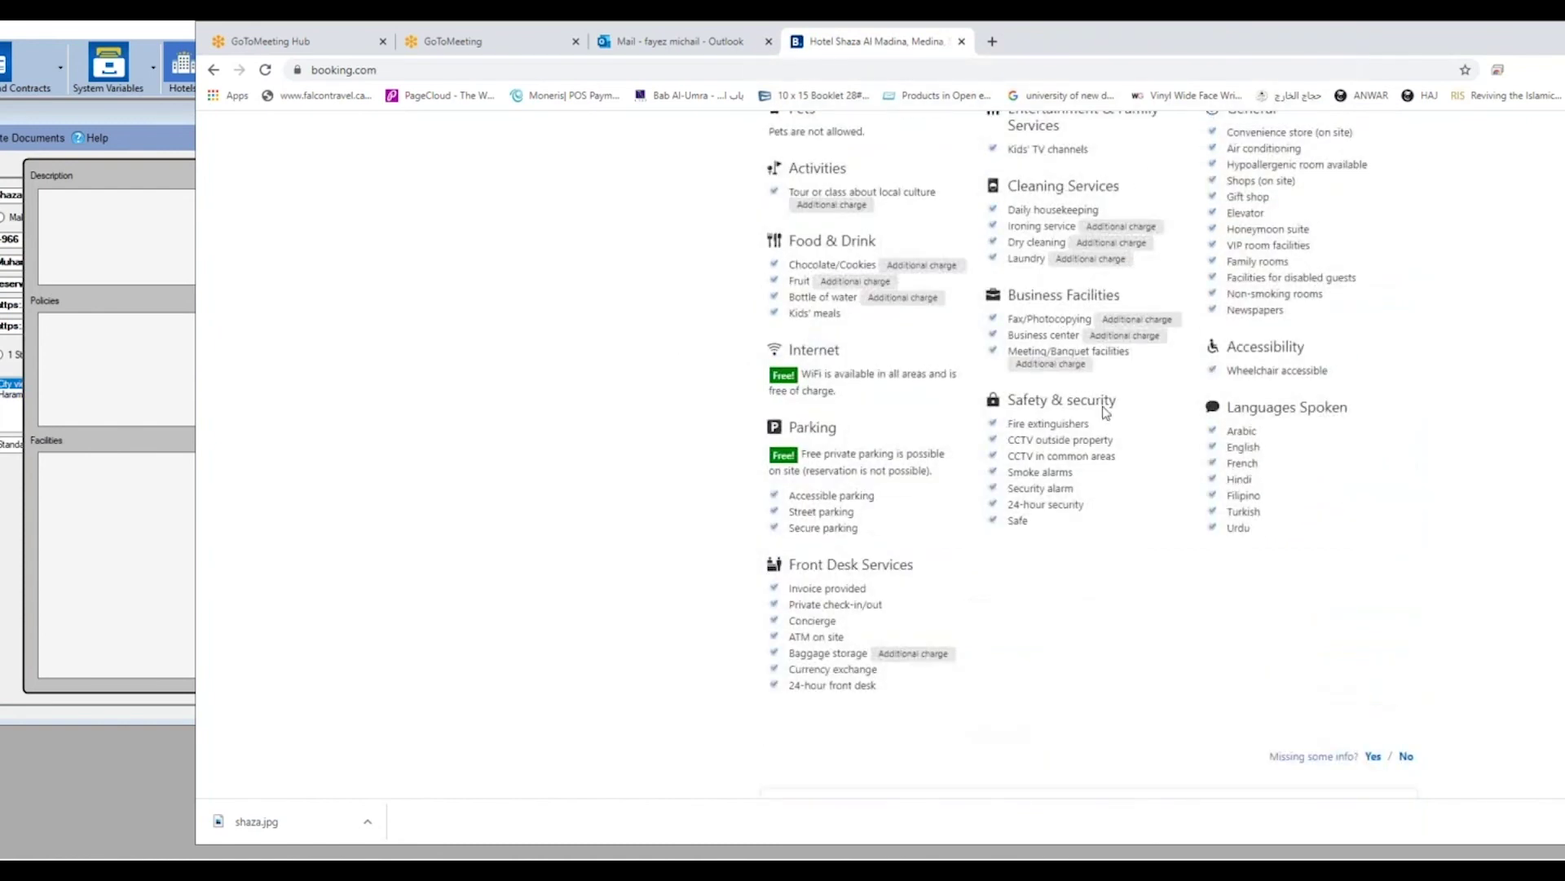
scroll(1004, 512, up, 4)
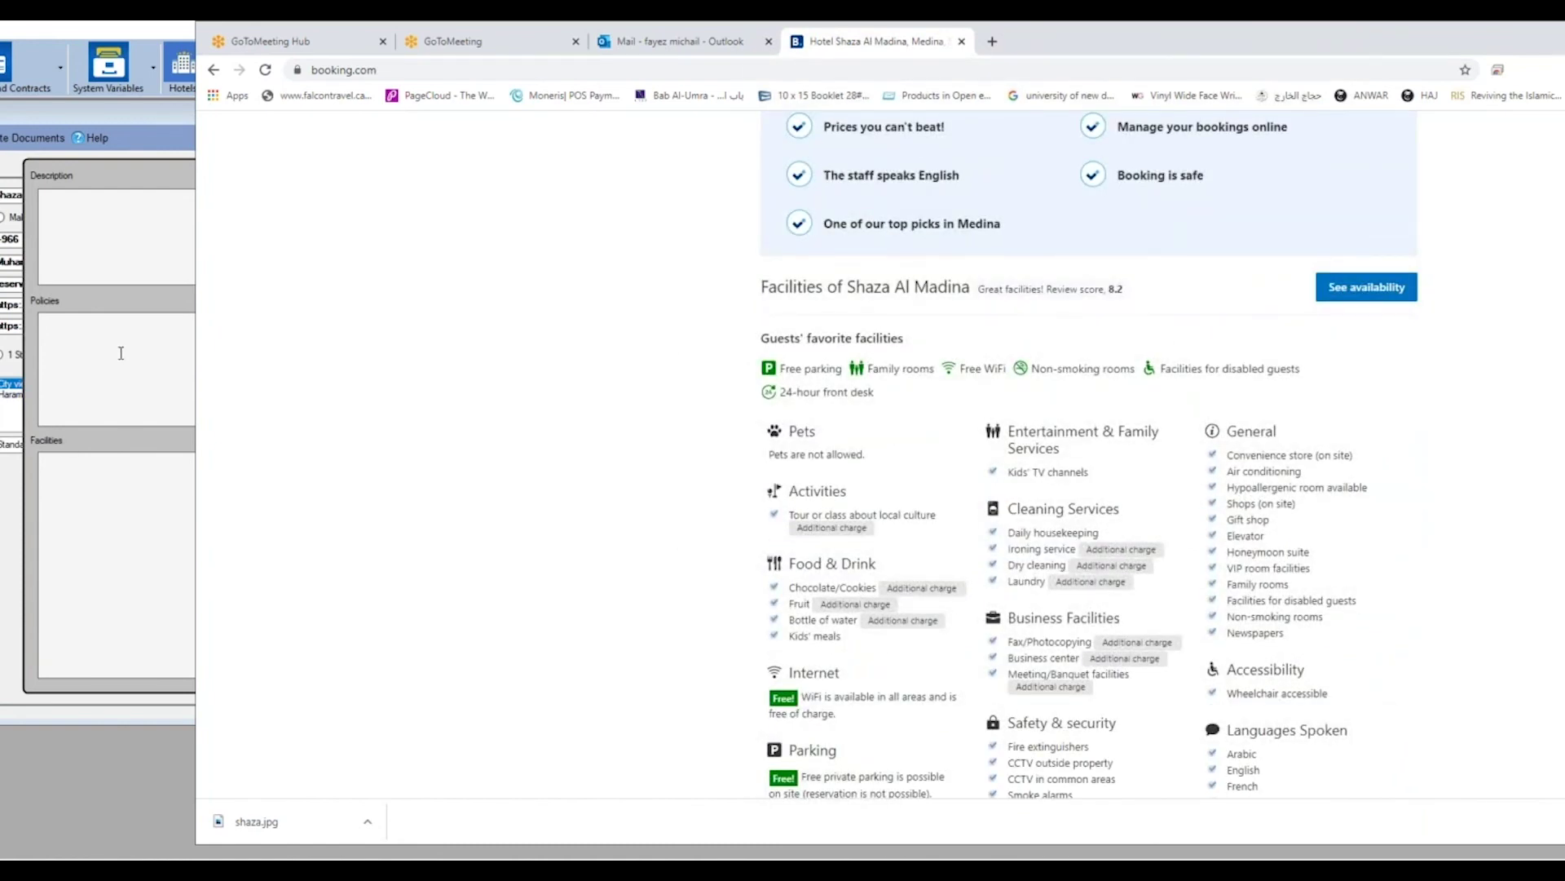
scroll(848, 465, up, 15)
scroll(860, 470, up, 20)
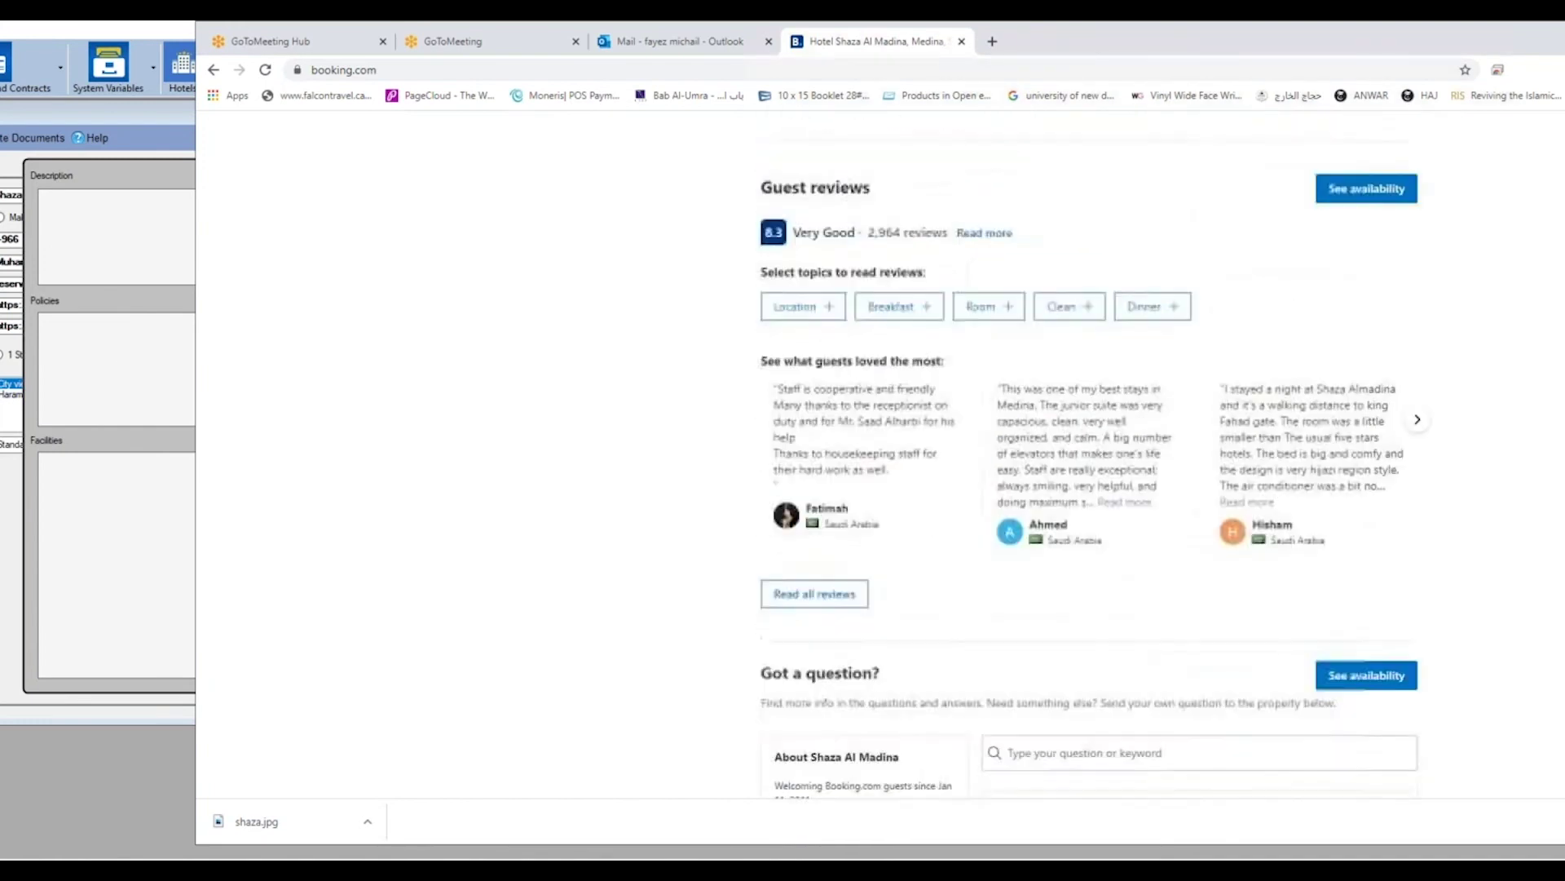
scroll(847, 462, up, 4)
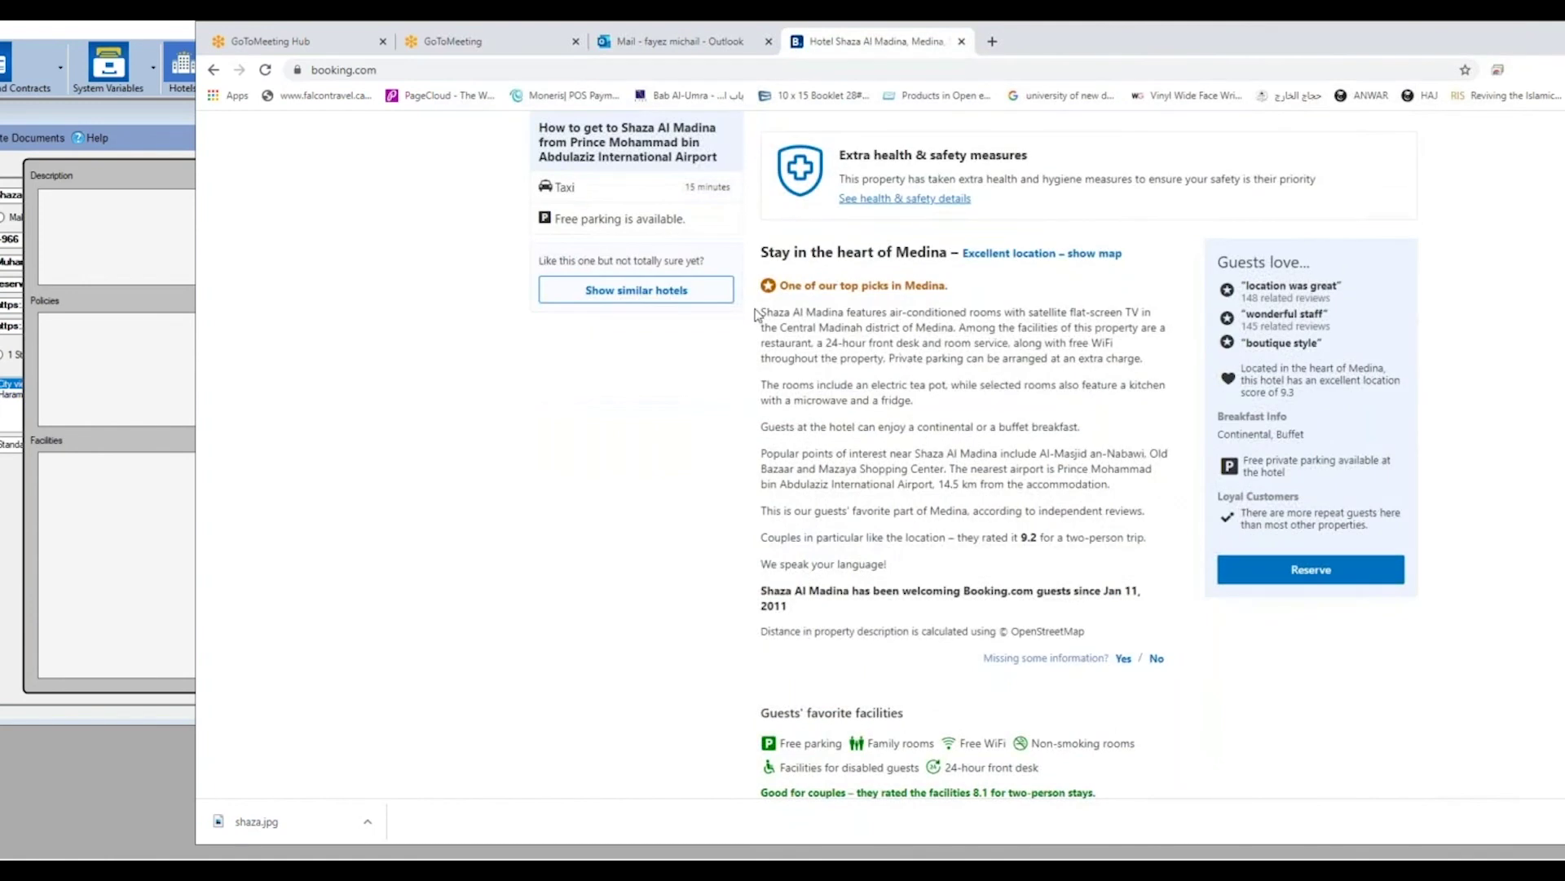
Highlight the hotel's property description paragraphs and shrink the browser to a smaller window
drag(763, 311, 1034, 564)
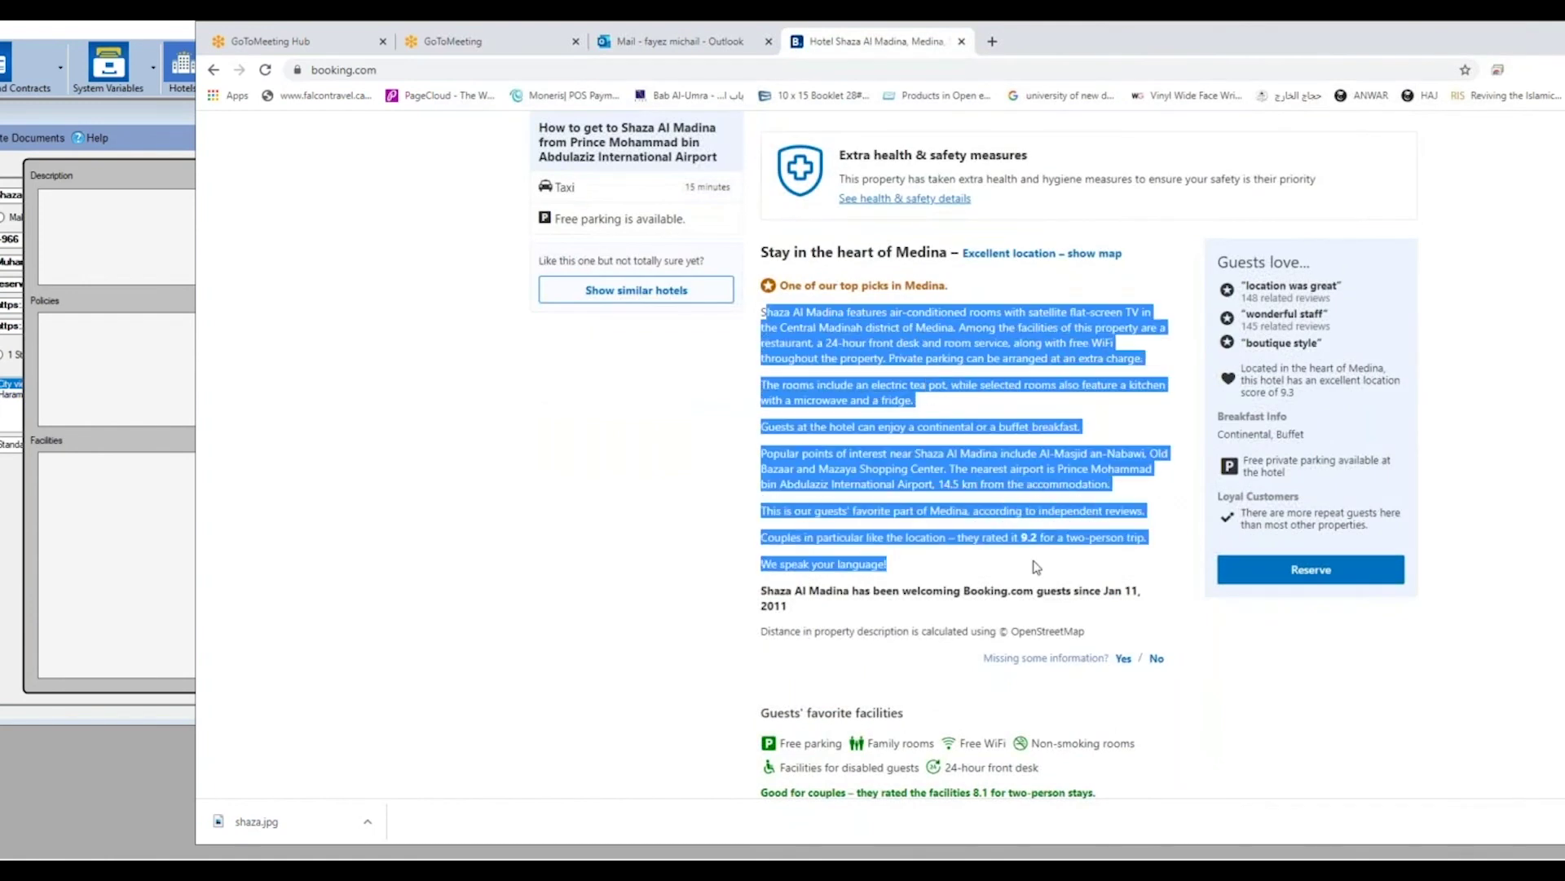
scroll(1019, 554, up, 10)
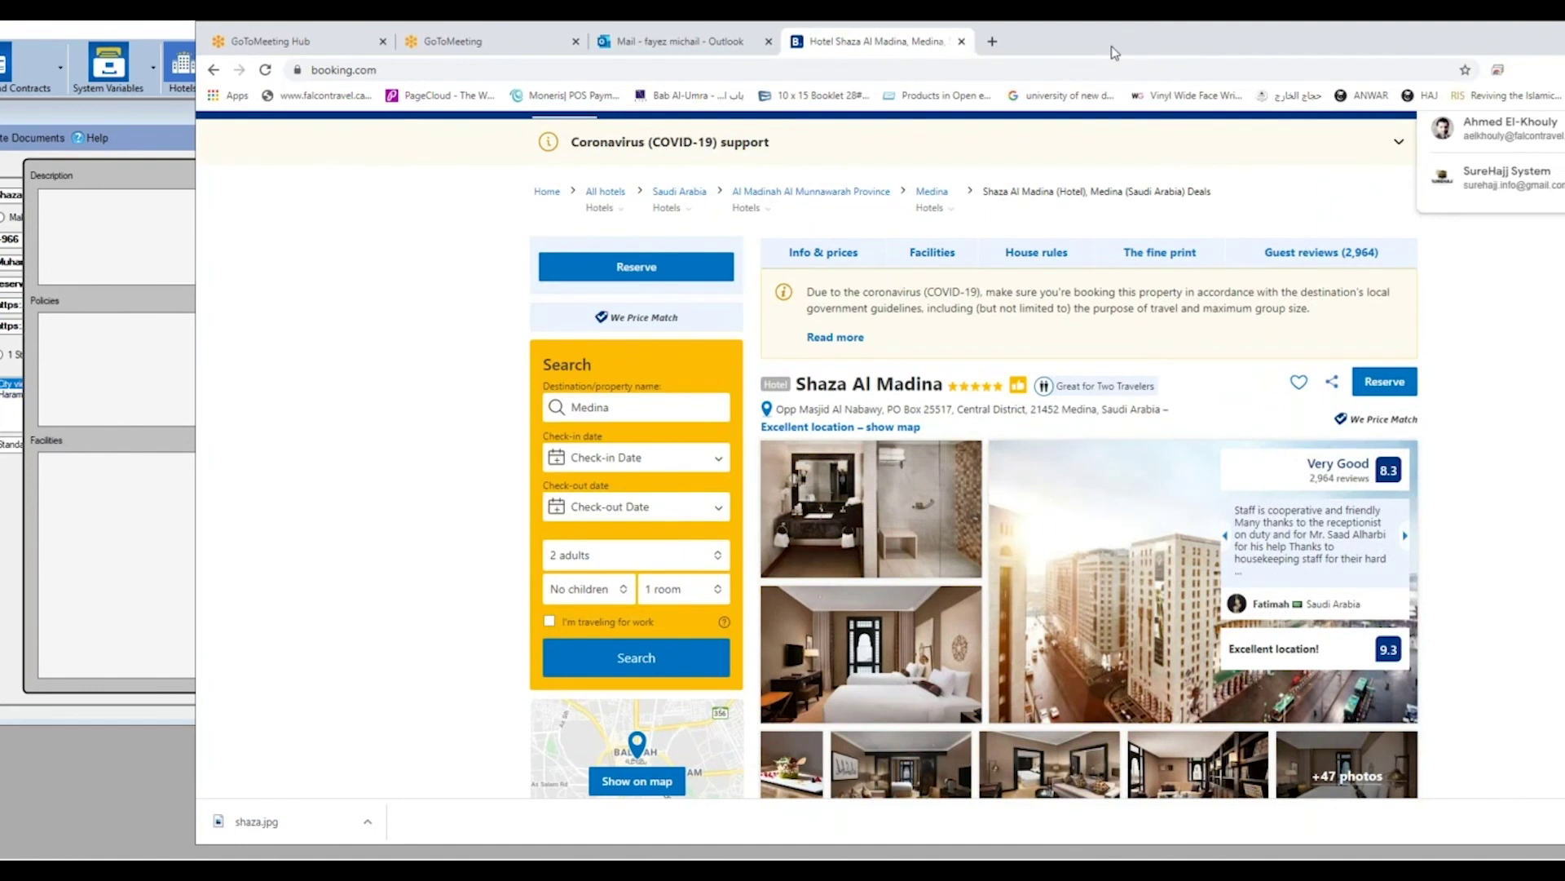
drag(1112, 46, 728, 393)
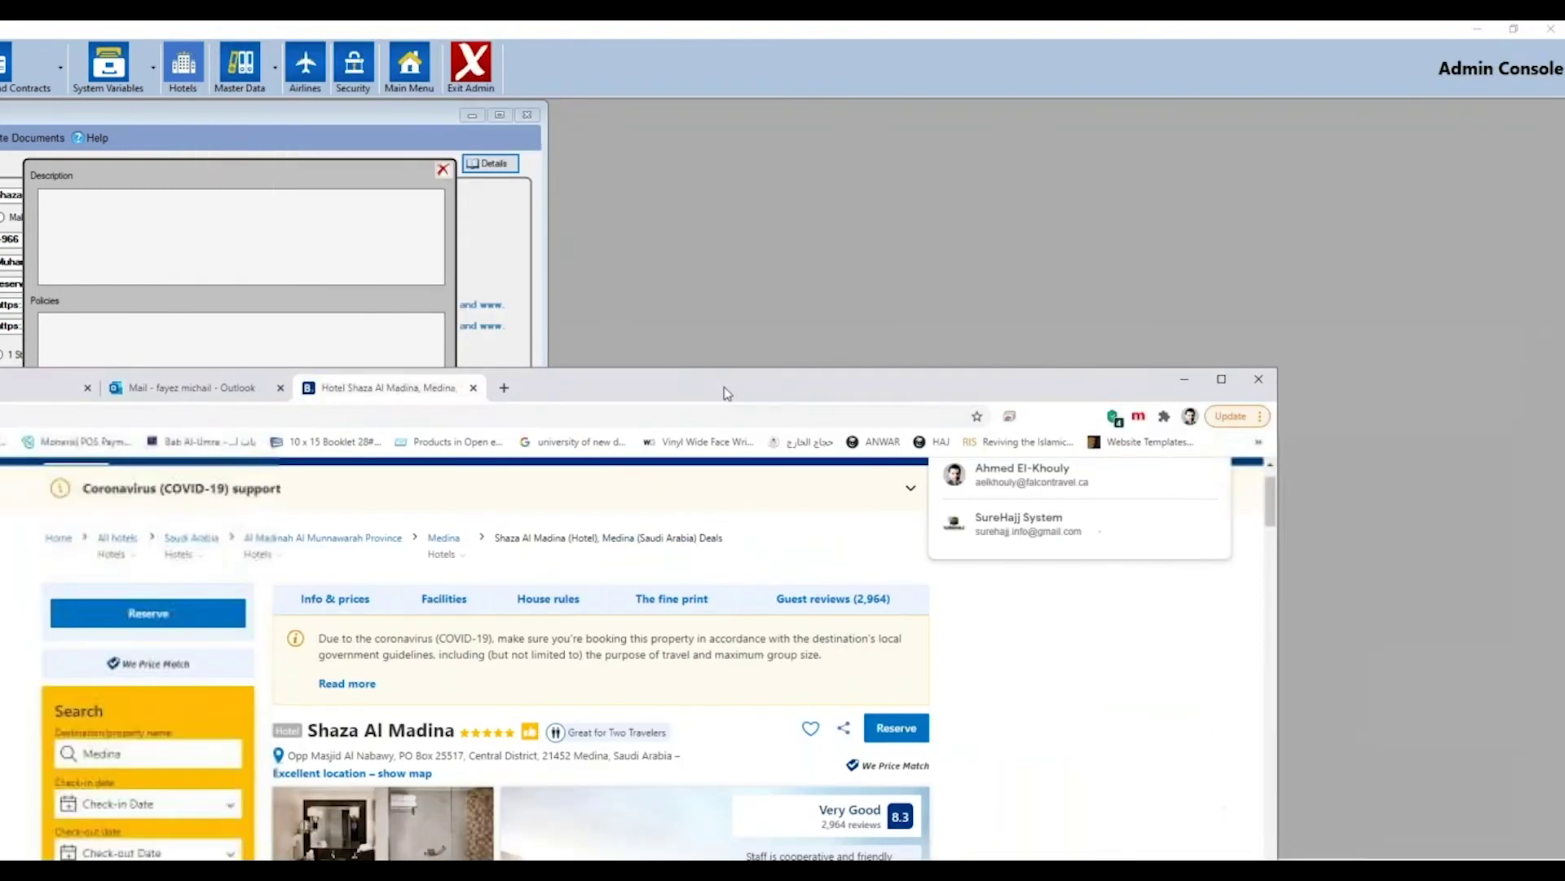
Bring the Hotels form forward and close the Details popup without adding text
click(323, 301)
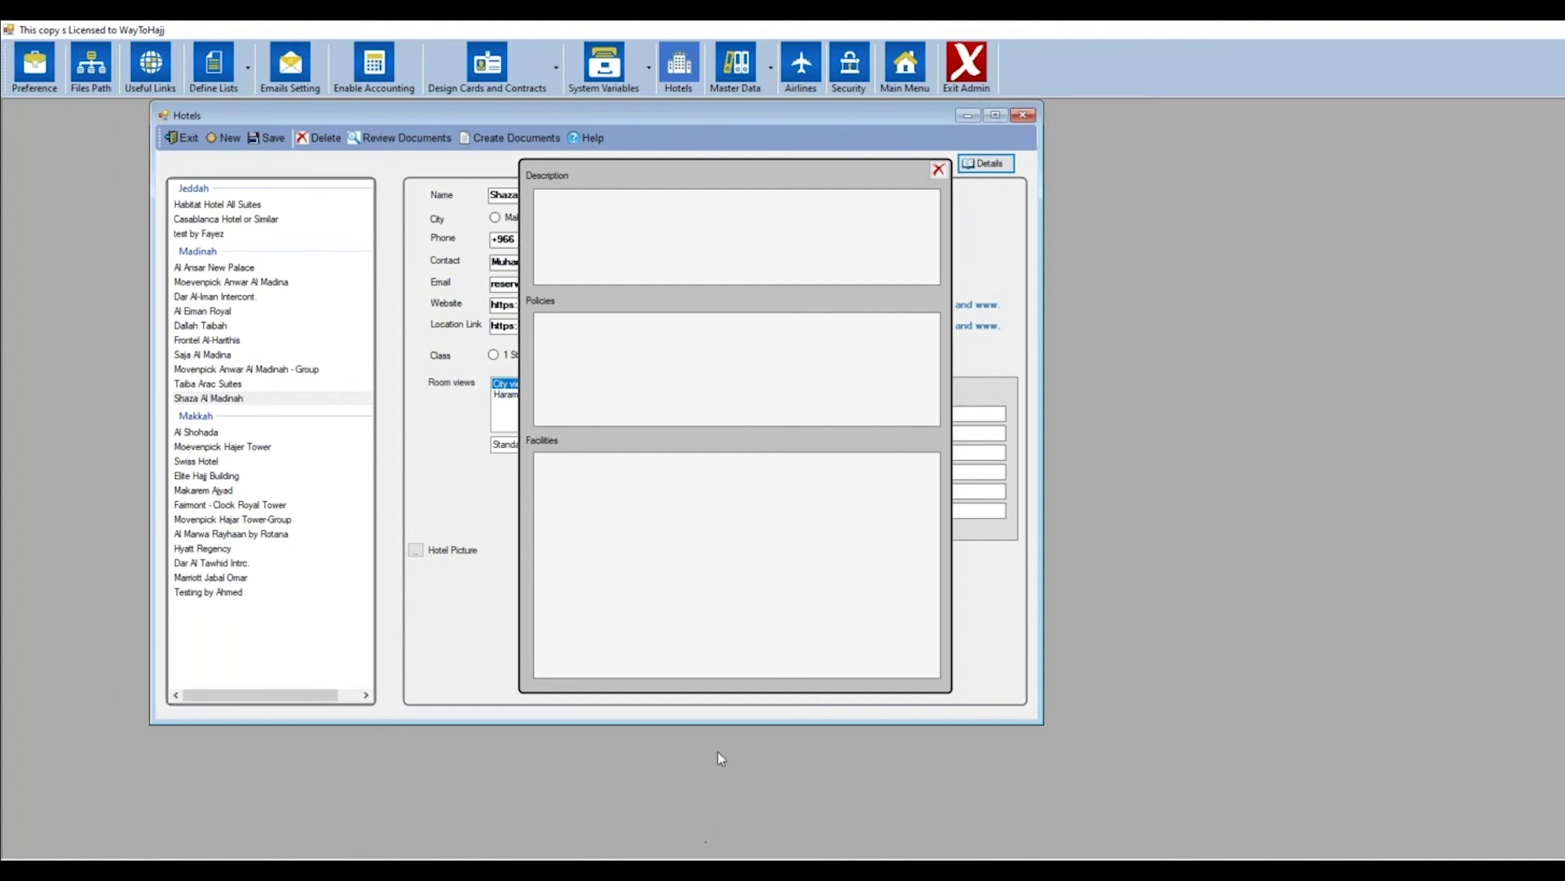
click(938, 169)
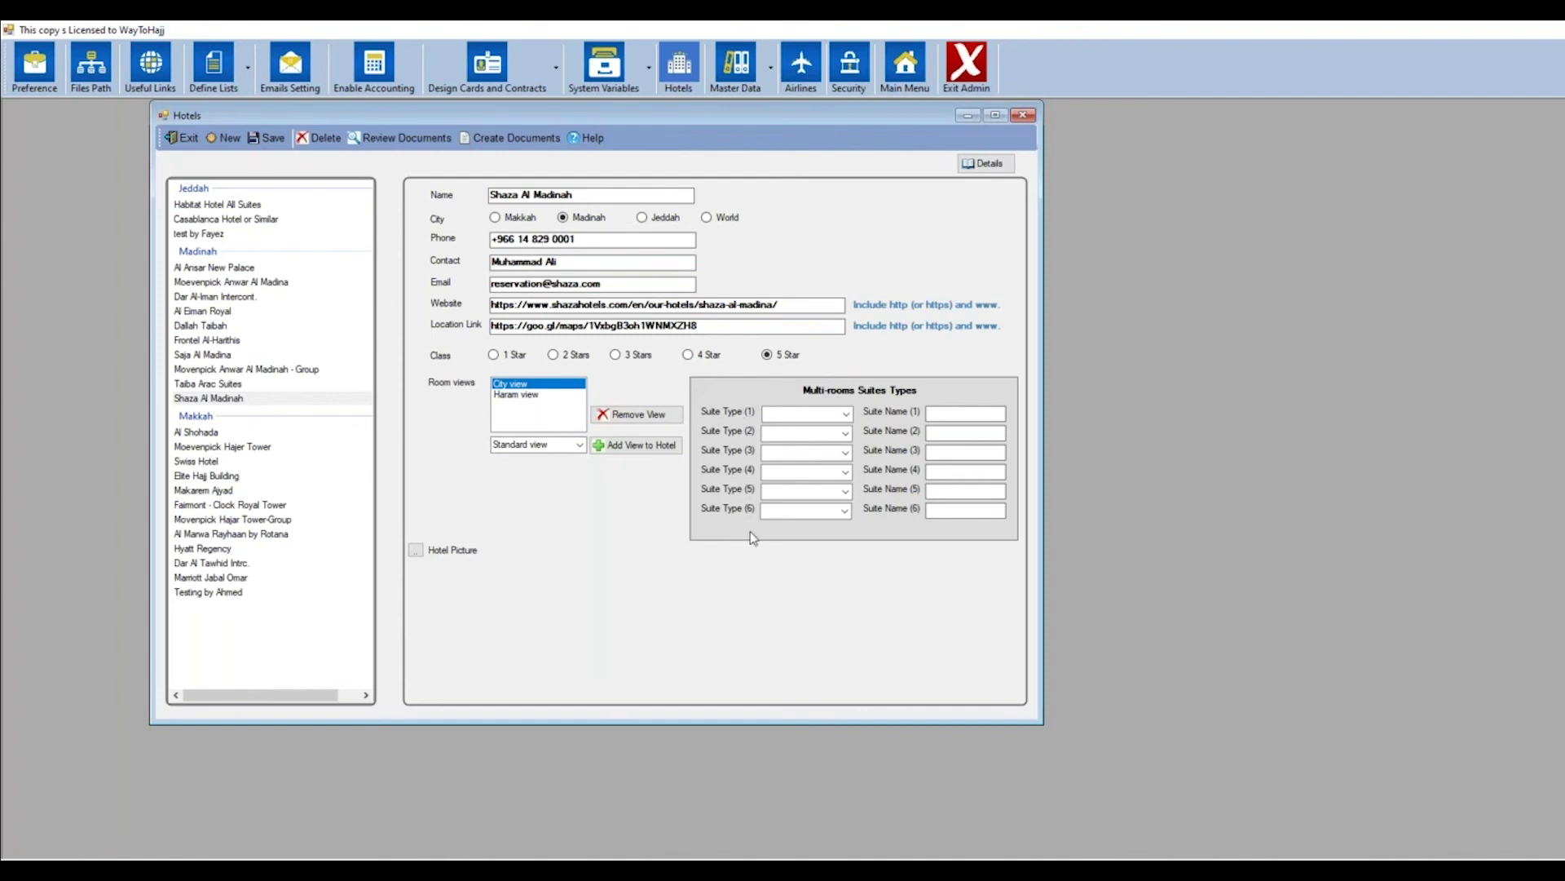
Choose Amiri from the Suite Type (1) dropdown
click(847, 415)
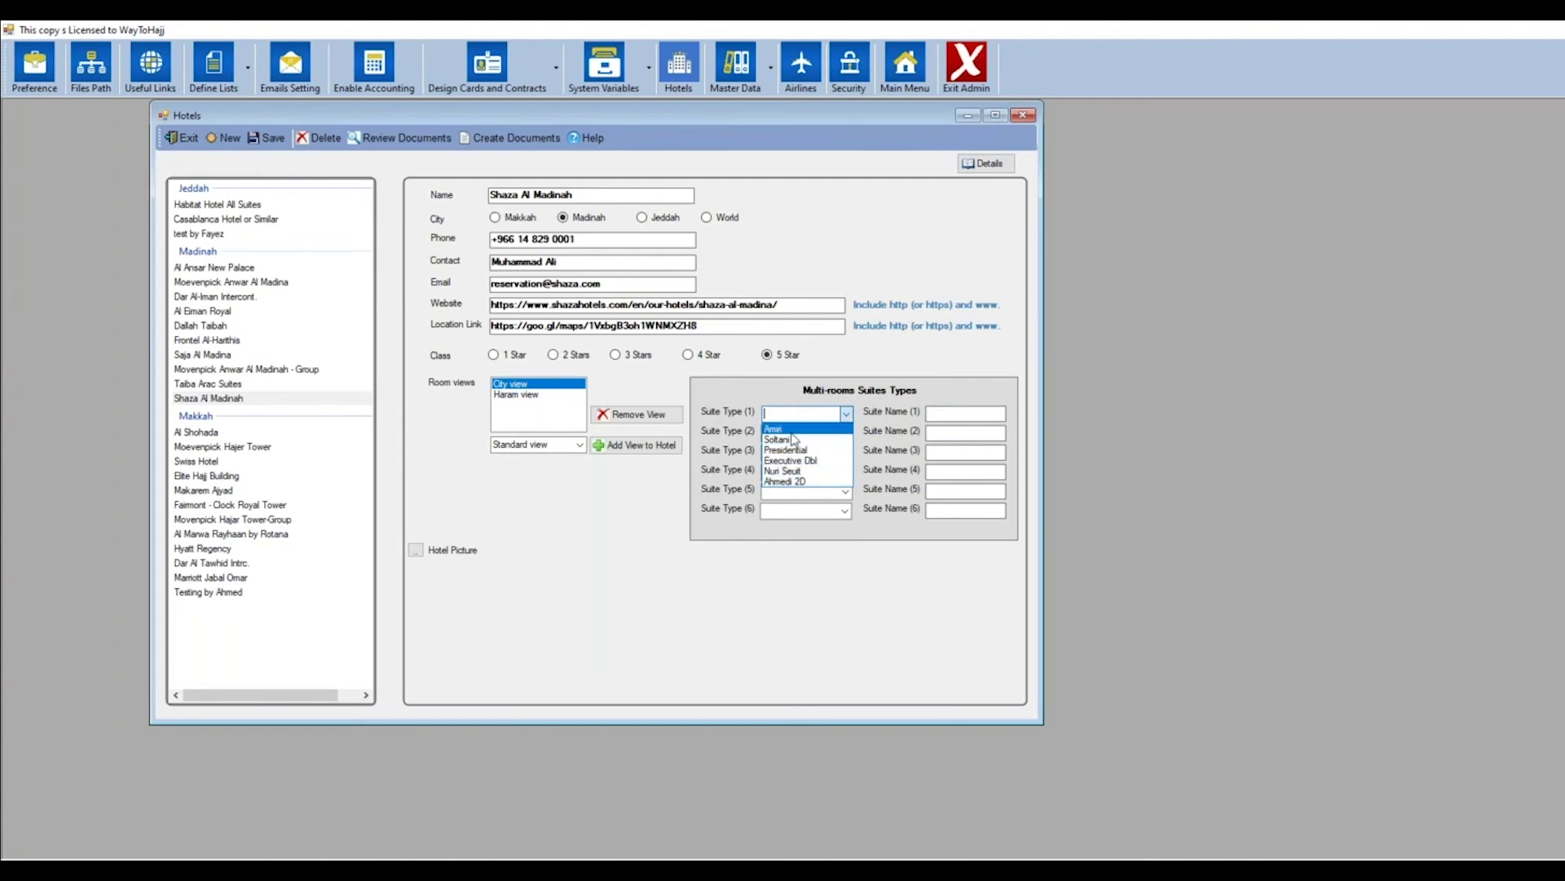
click(789, 429)
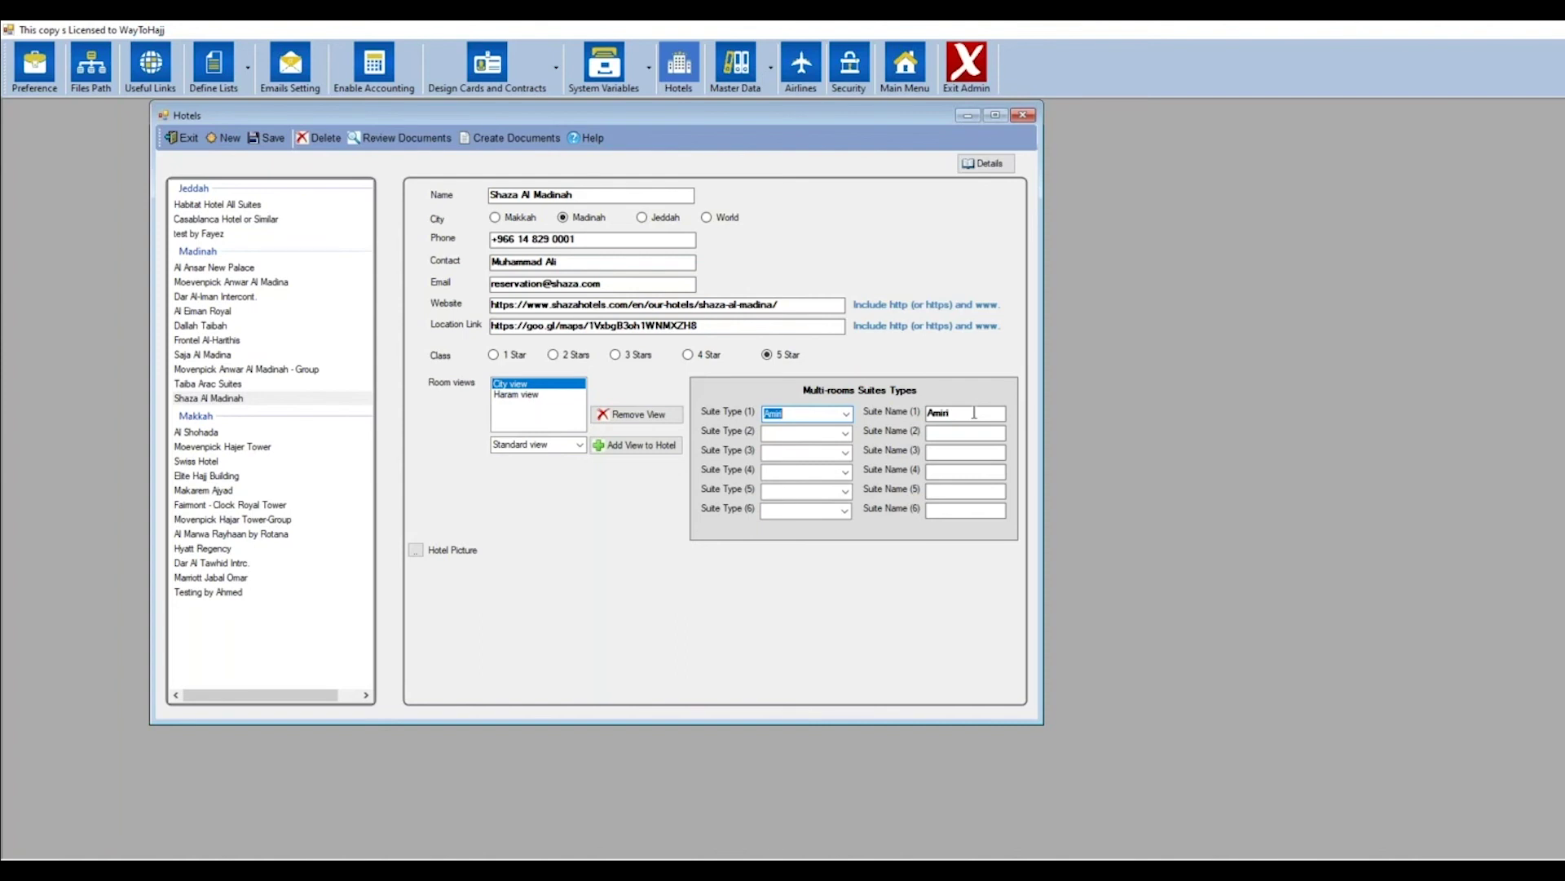
Enter AmiriS as Suite Name (1), save the hotel record, and dismiss the Successfully Saved message
key(Tab)
text(AmiriS)
click(273, 139)
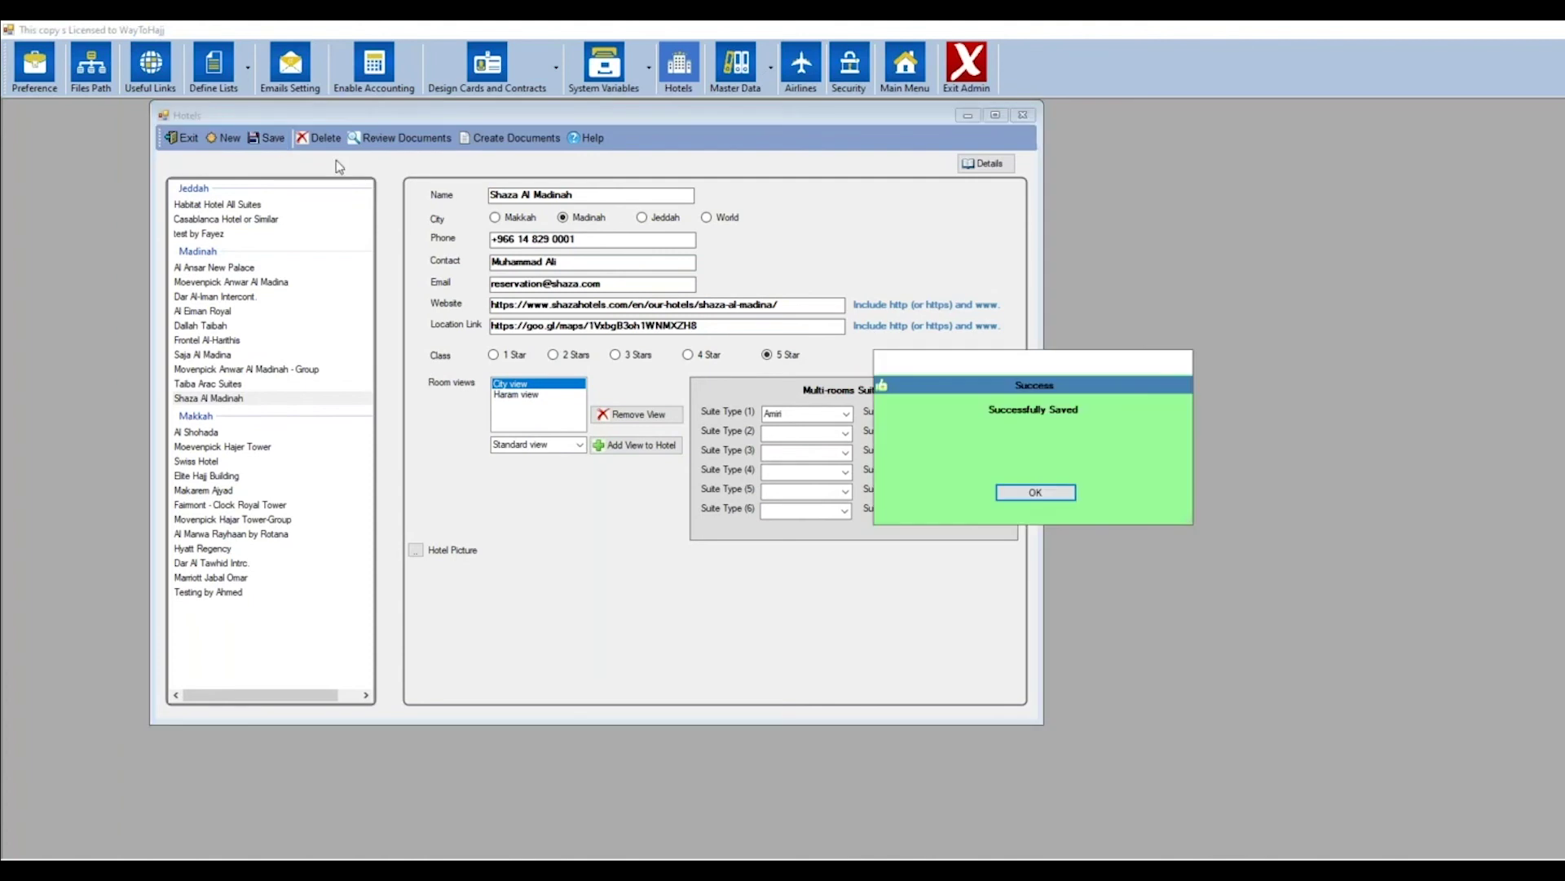
click(1049, 497)
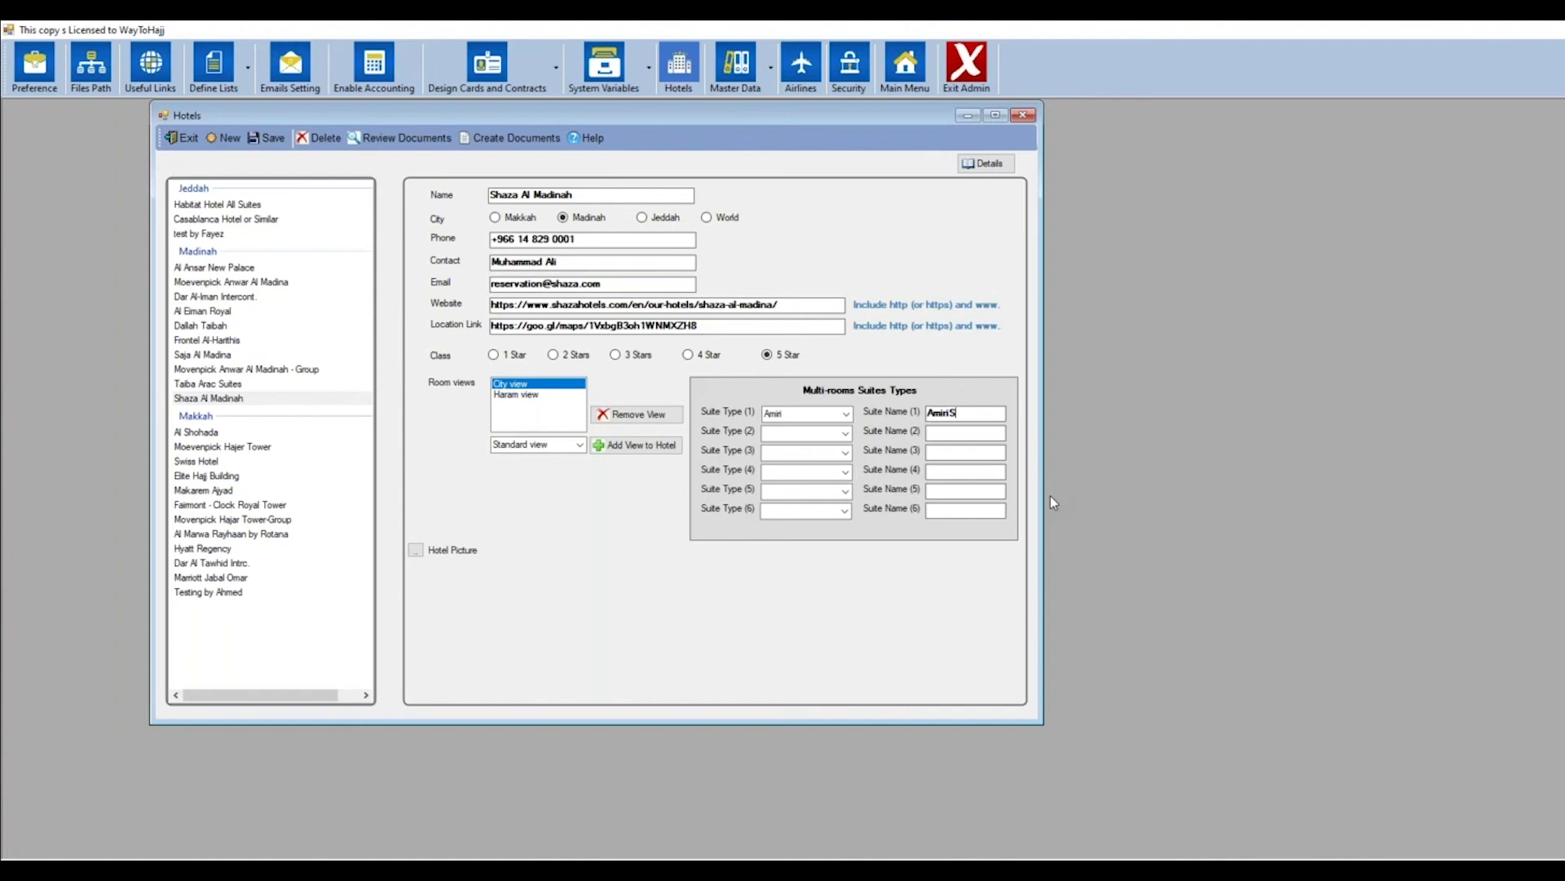
Close the Hotels window and open Suites Types from the Master Data menu
click(183, 140)
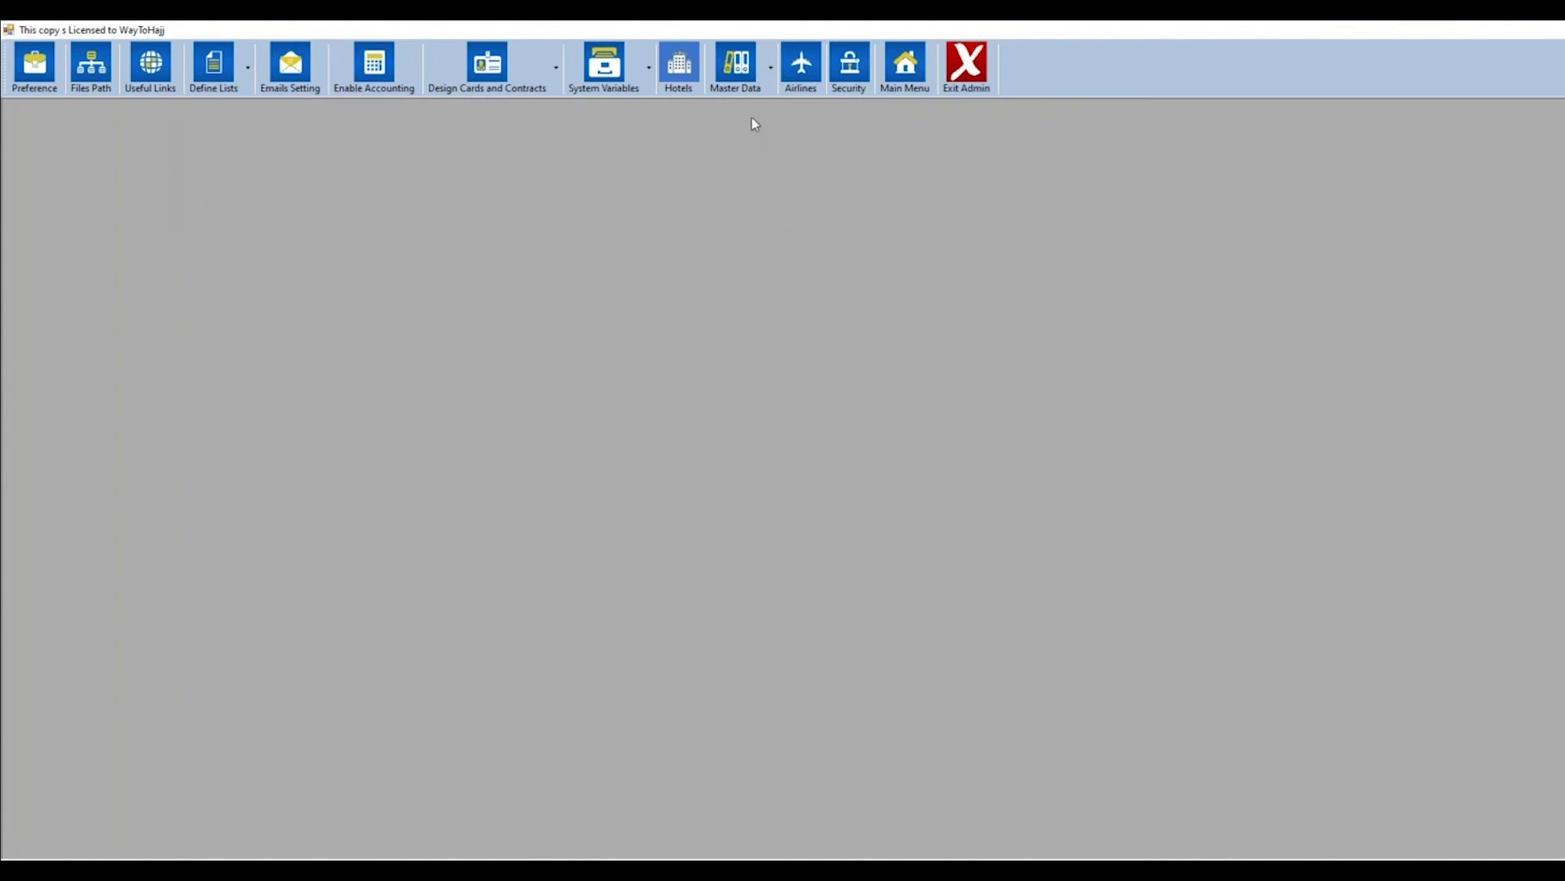
click(772, 73)
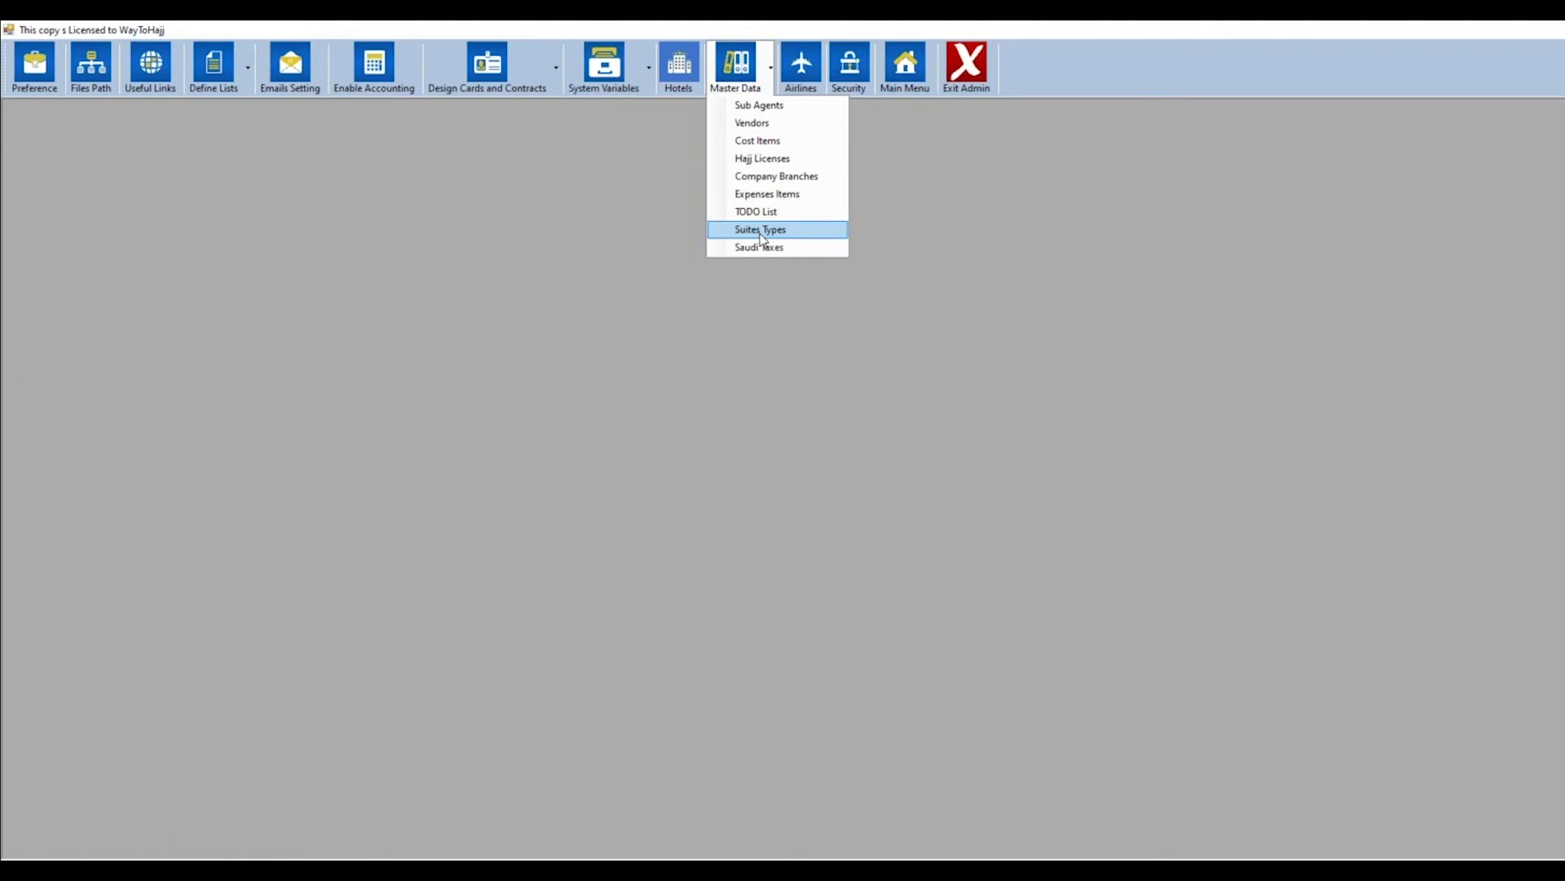
click(762, 231)
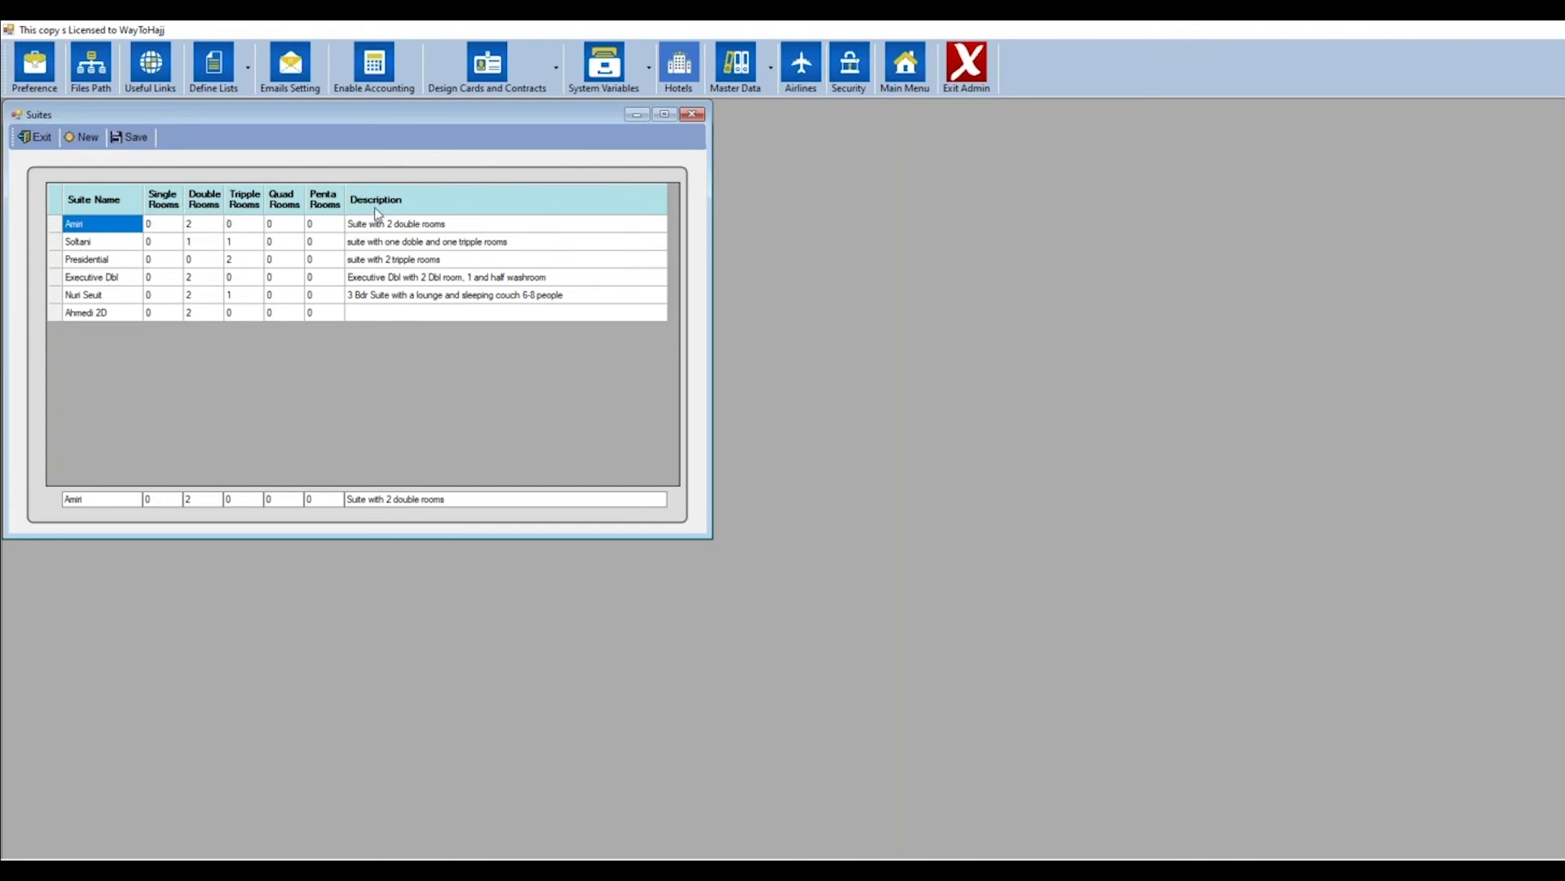
click(168, 228)
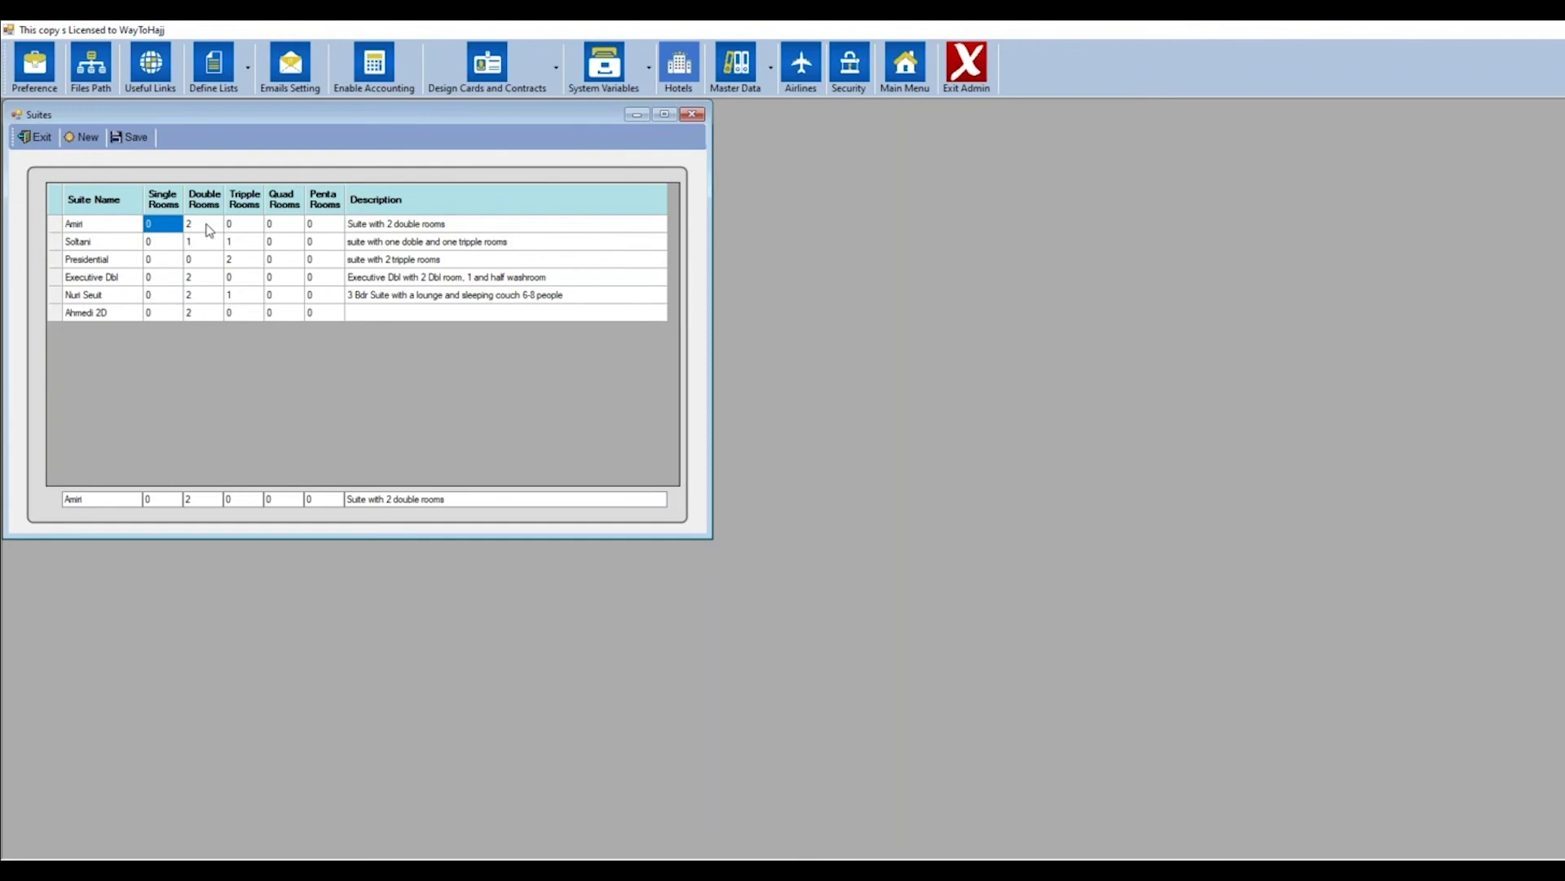
click(211, 230)
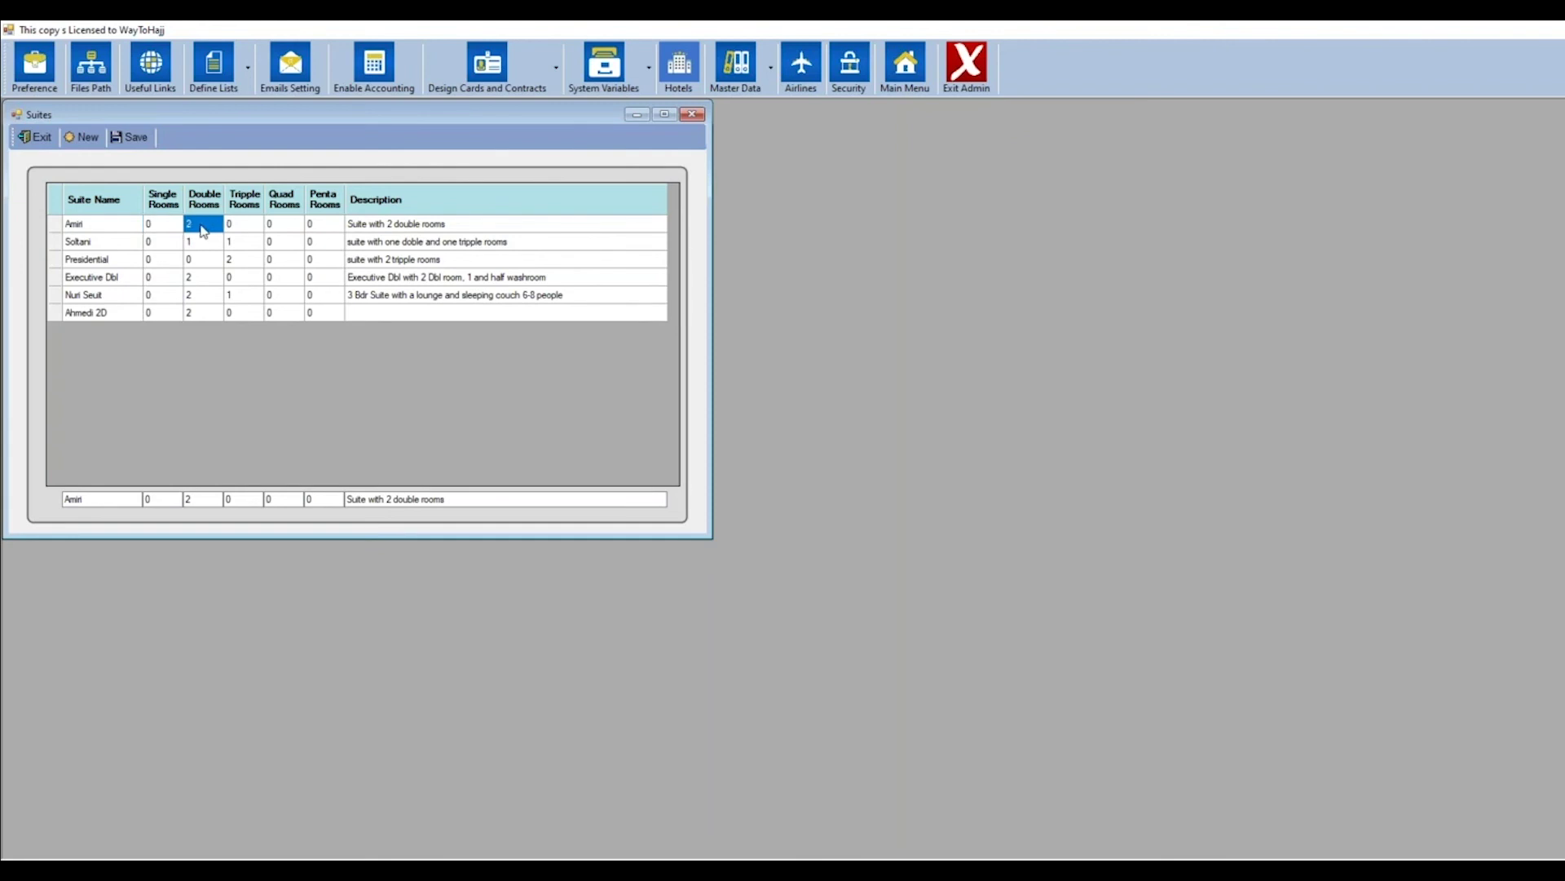
click(234, 229)
click(164, 227)
click(194, 226)
click(247, 226)
click(286, 227)
click(308, 226)
Add suite type '2Double' with 2 double rooms, described '2 Double Room with 2 individual washrooms'
click(84, 137)
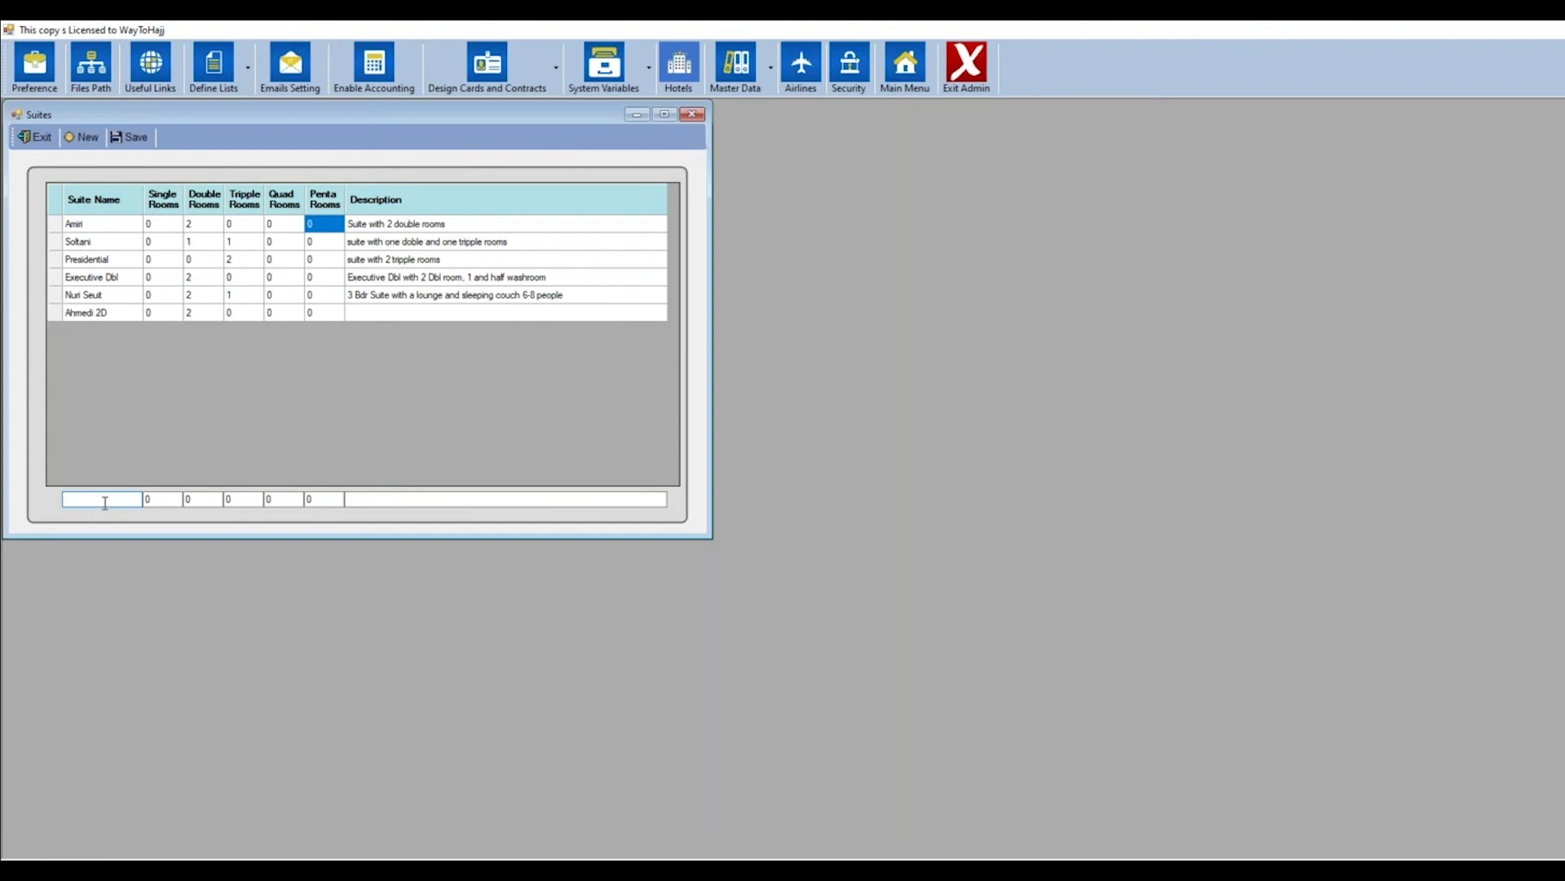
text(2Double)
click(187, 499)
text(2)
click(414, 500)
text(2 Double Room with 2 indiv)
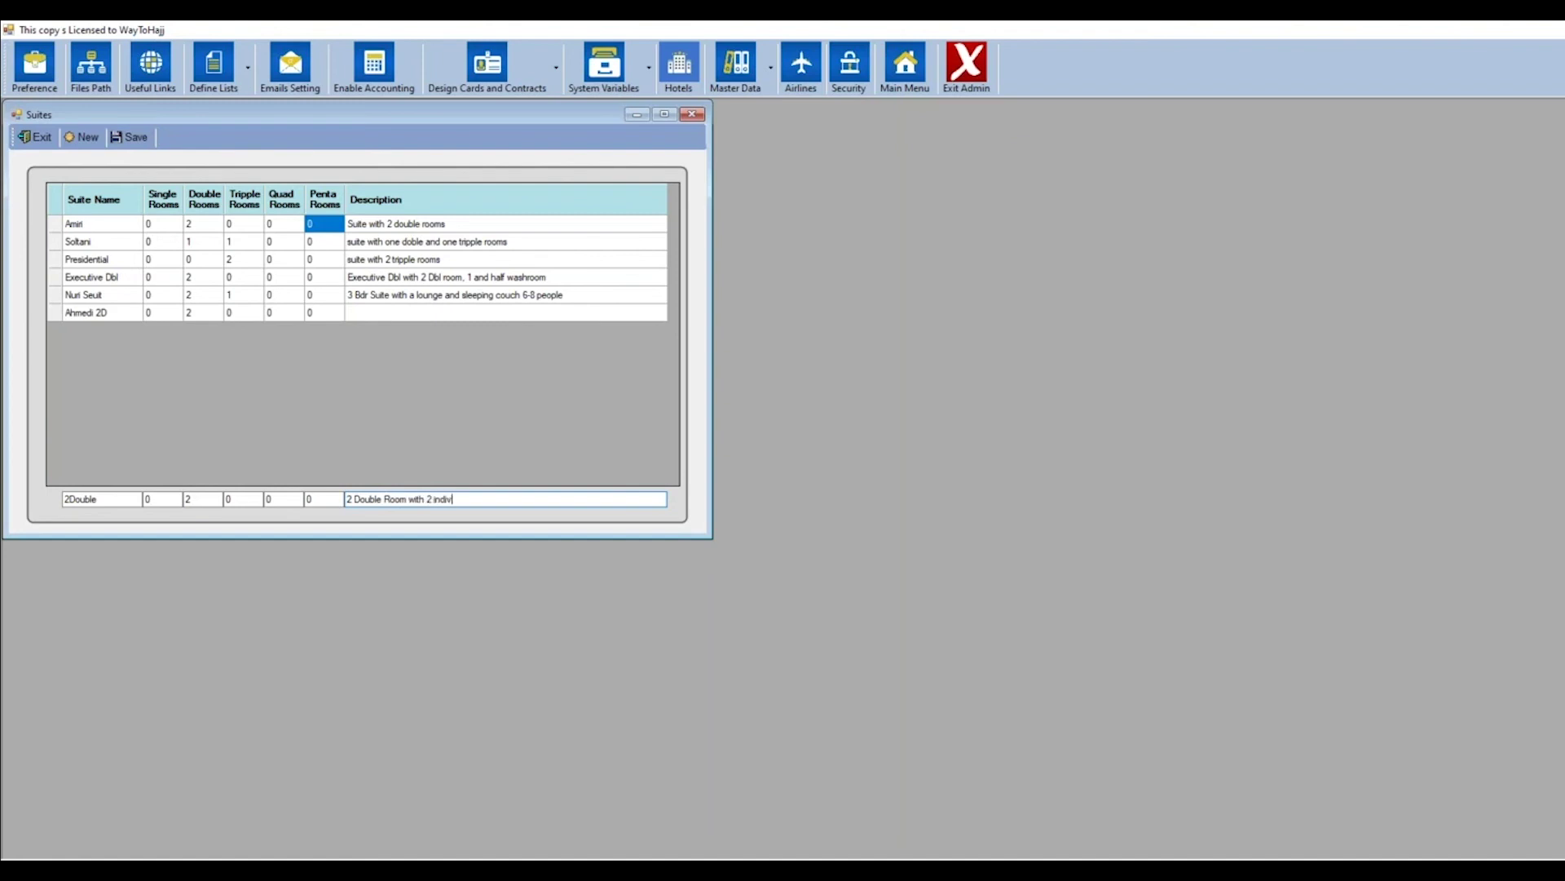
text(idual washrooms)
click(135, 138)
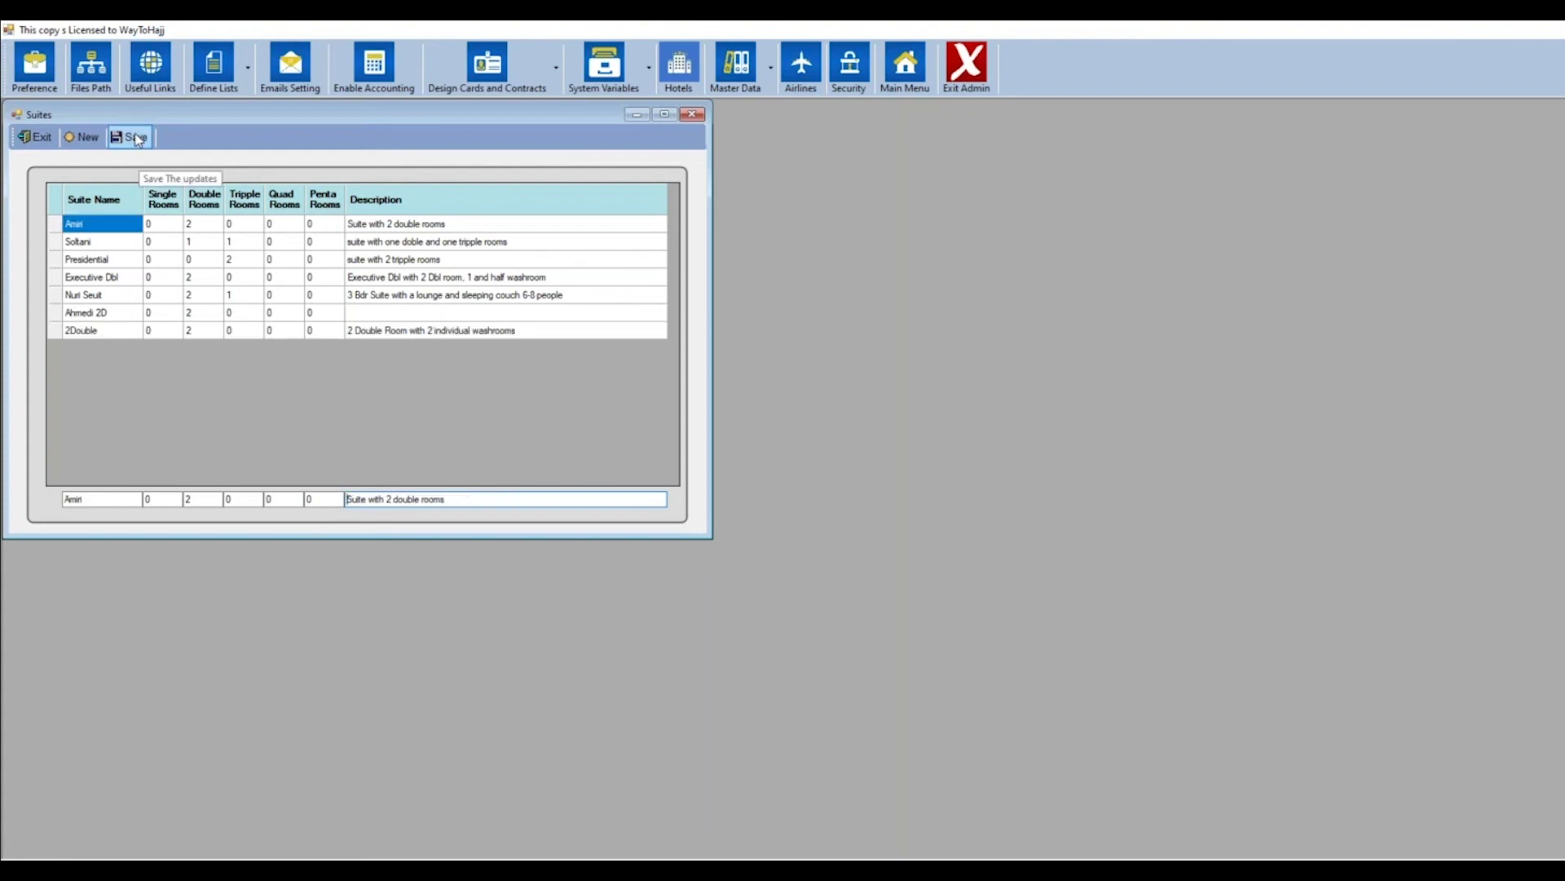
Rename the suite to '2 Double', save it, and open the Hotels form beside the suites
click(94, 331)
click(54, 331)
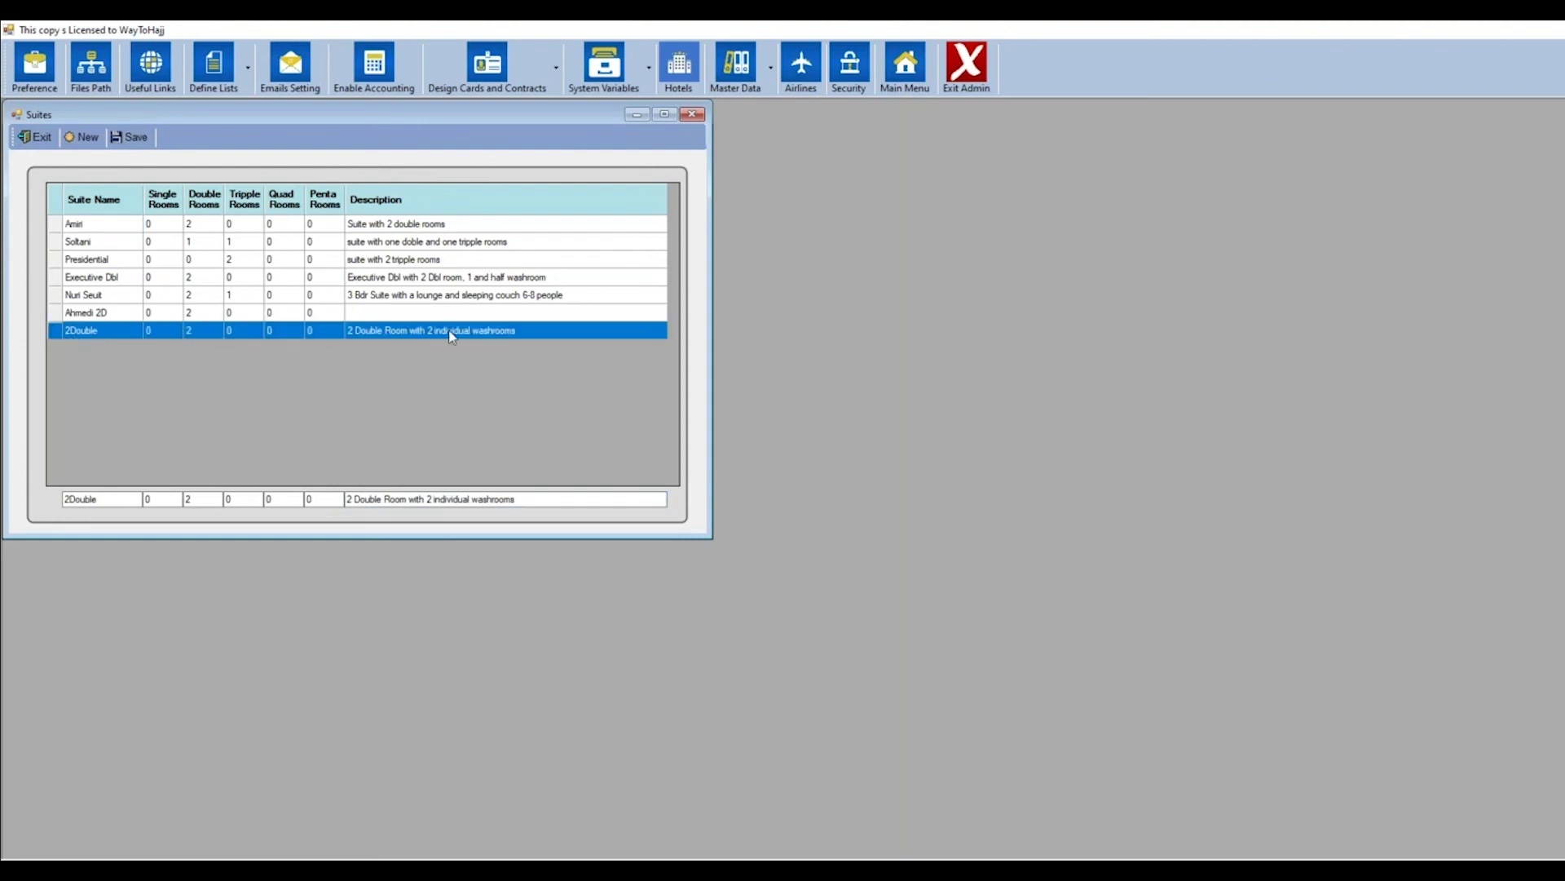
click(70, 499)
click(129, 137)
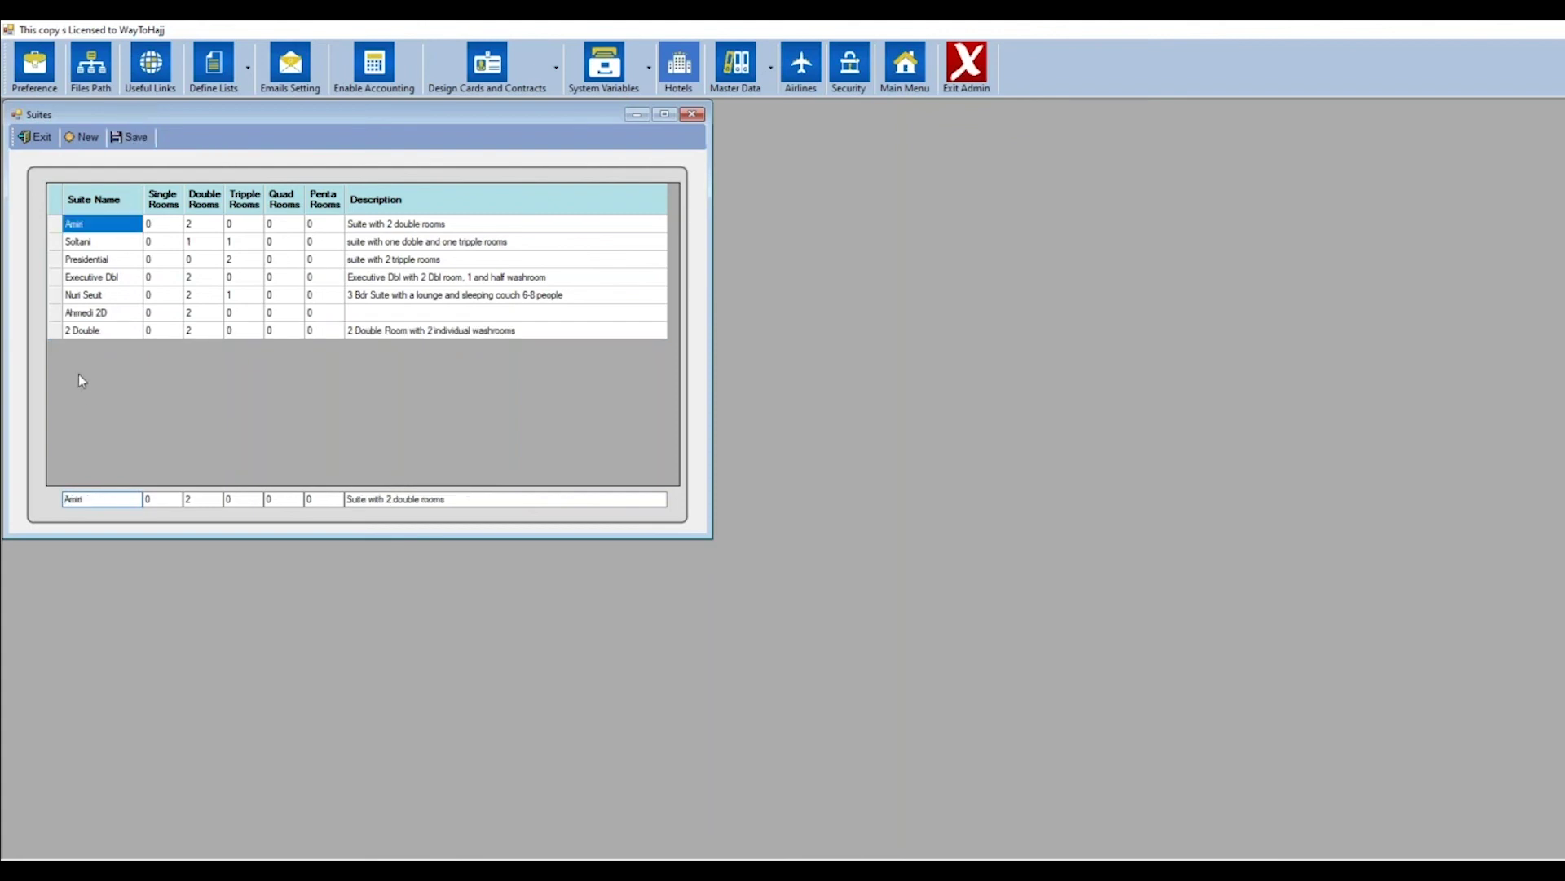
click(79, 330)
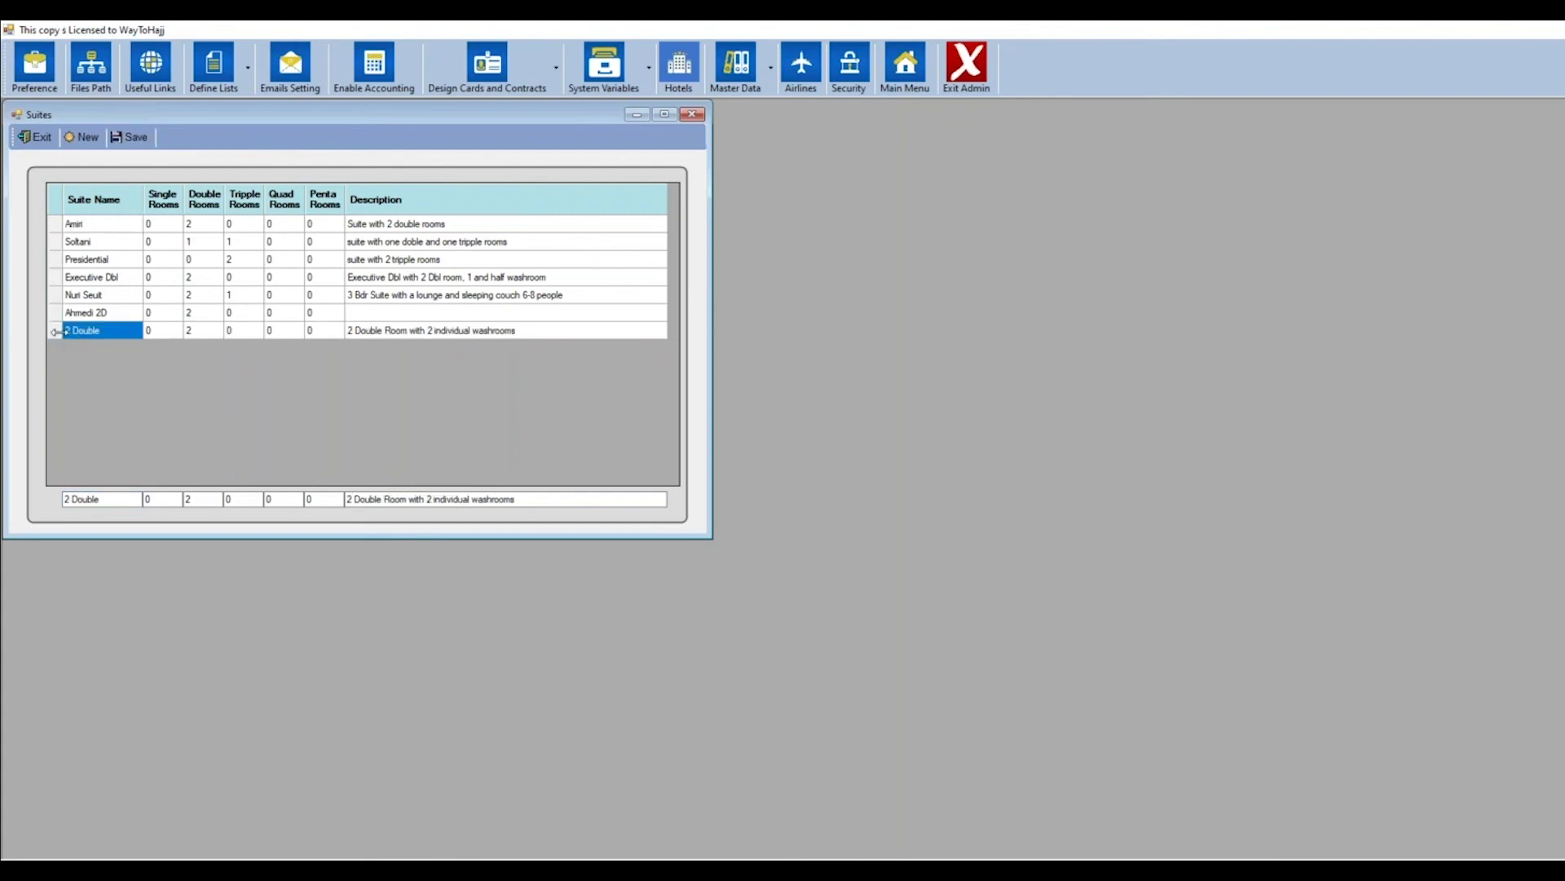
click(55, 330)
click(679, 65)
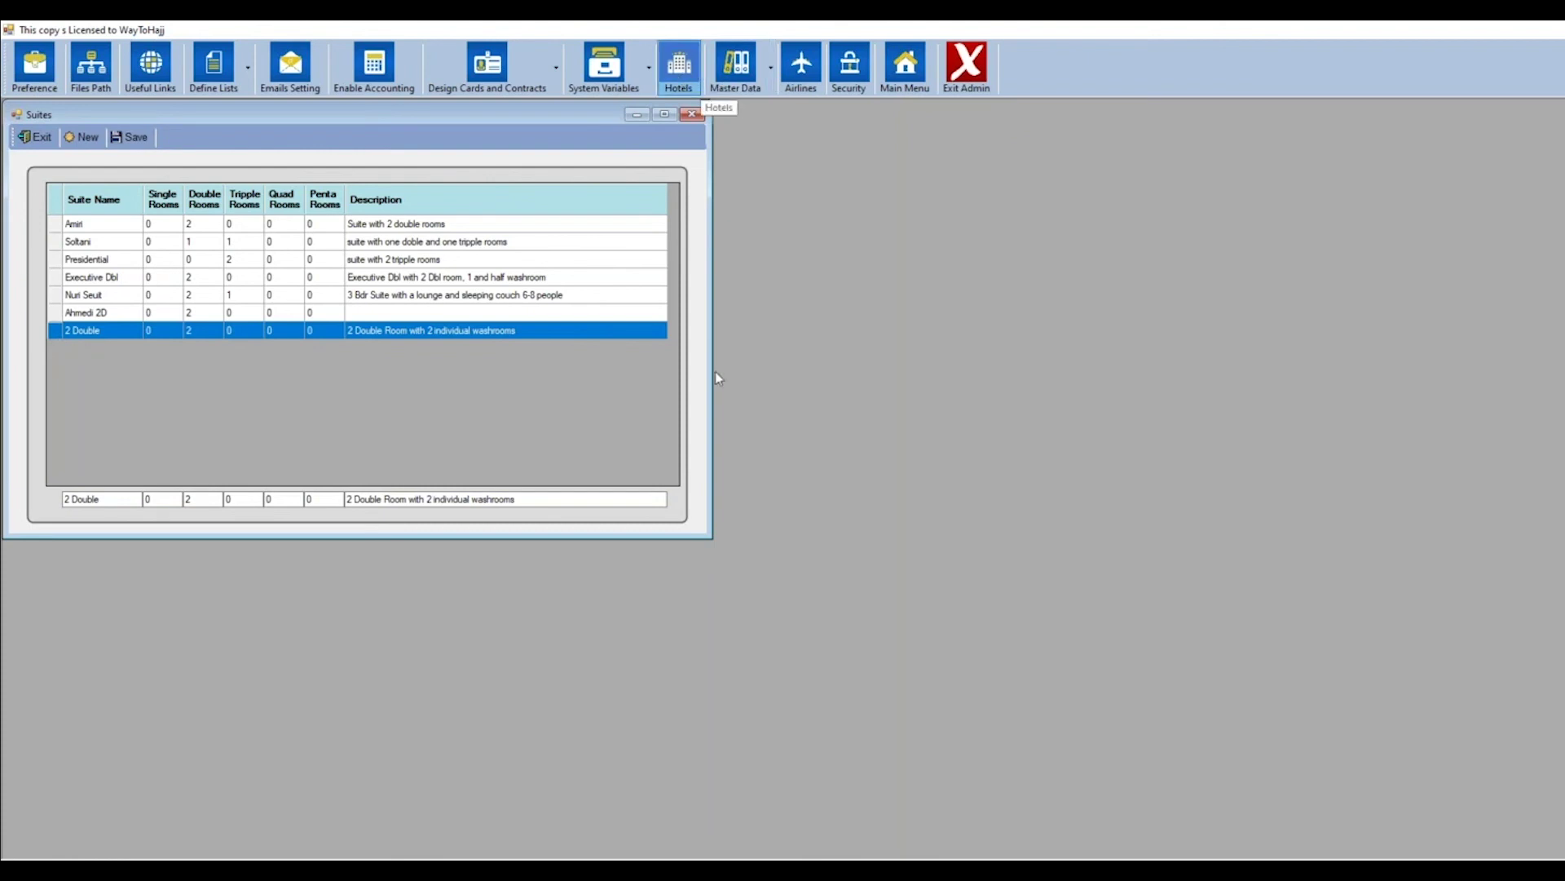
drag(131, 134, 370, 155)
Set Habitat Hotel All Suites' first suite type to 2 Double named 'Amiri' and save
click(367, 246)
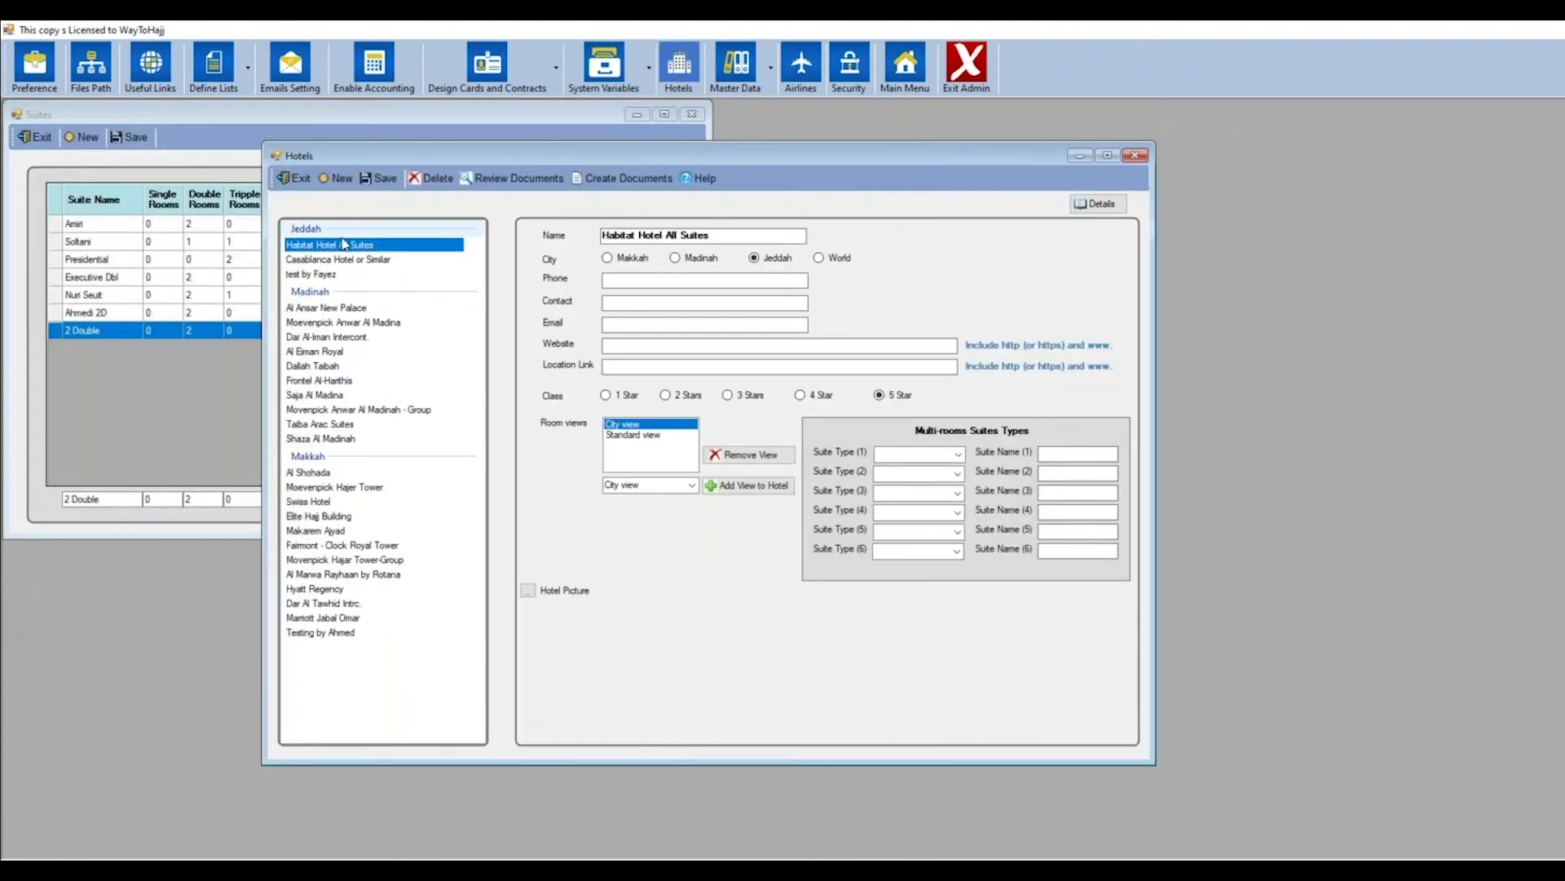
click(956, 454)
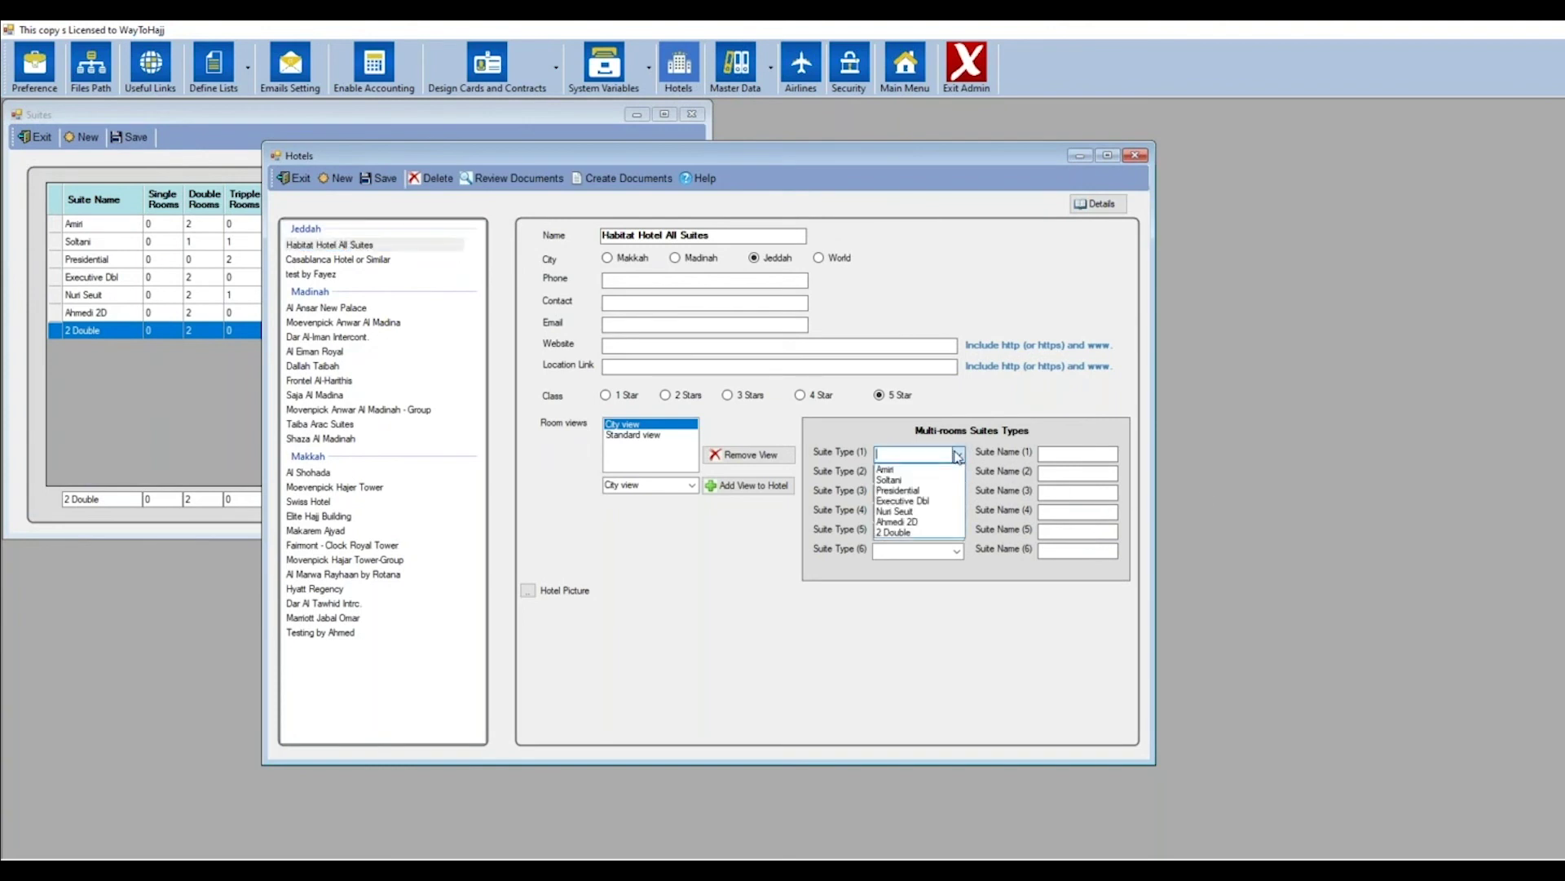
click(919, 533)
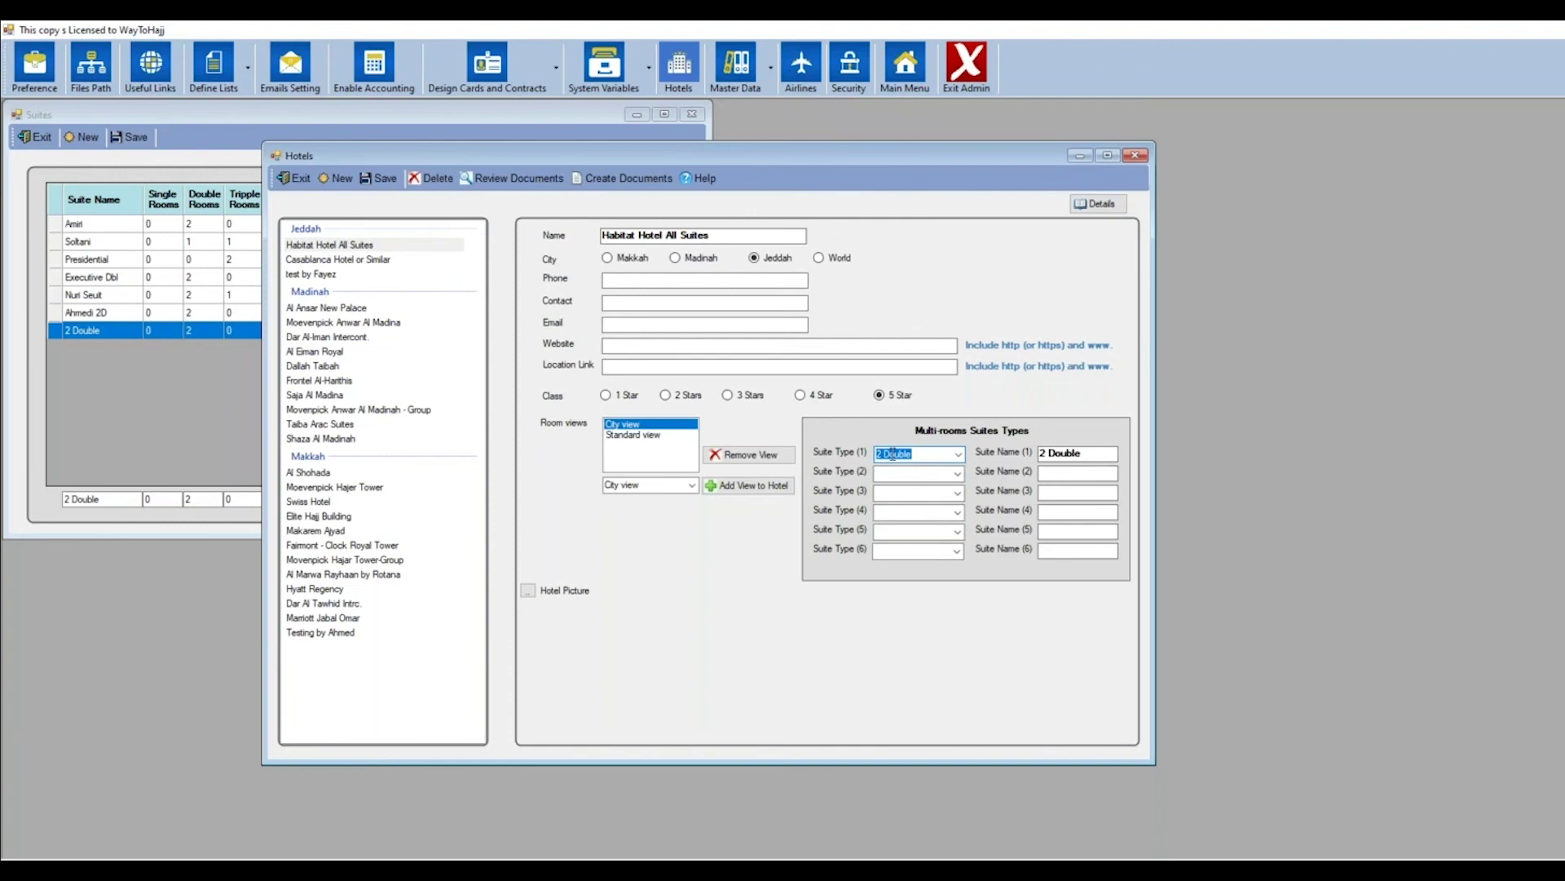
key(Tab)
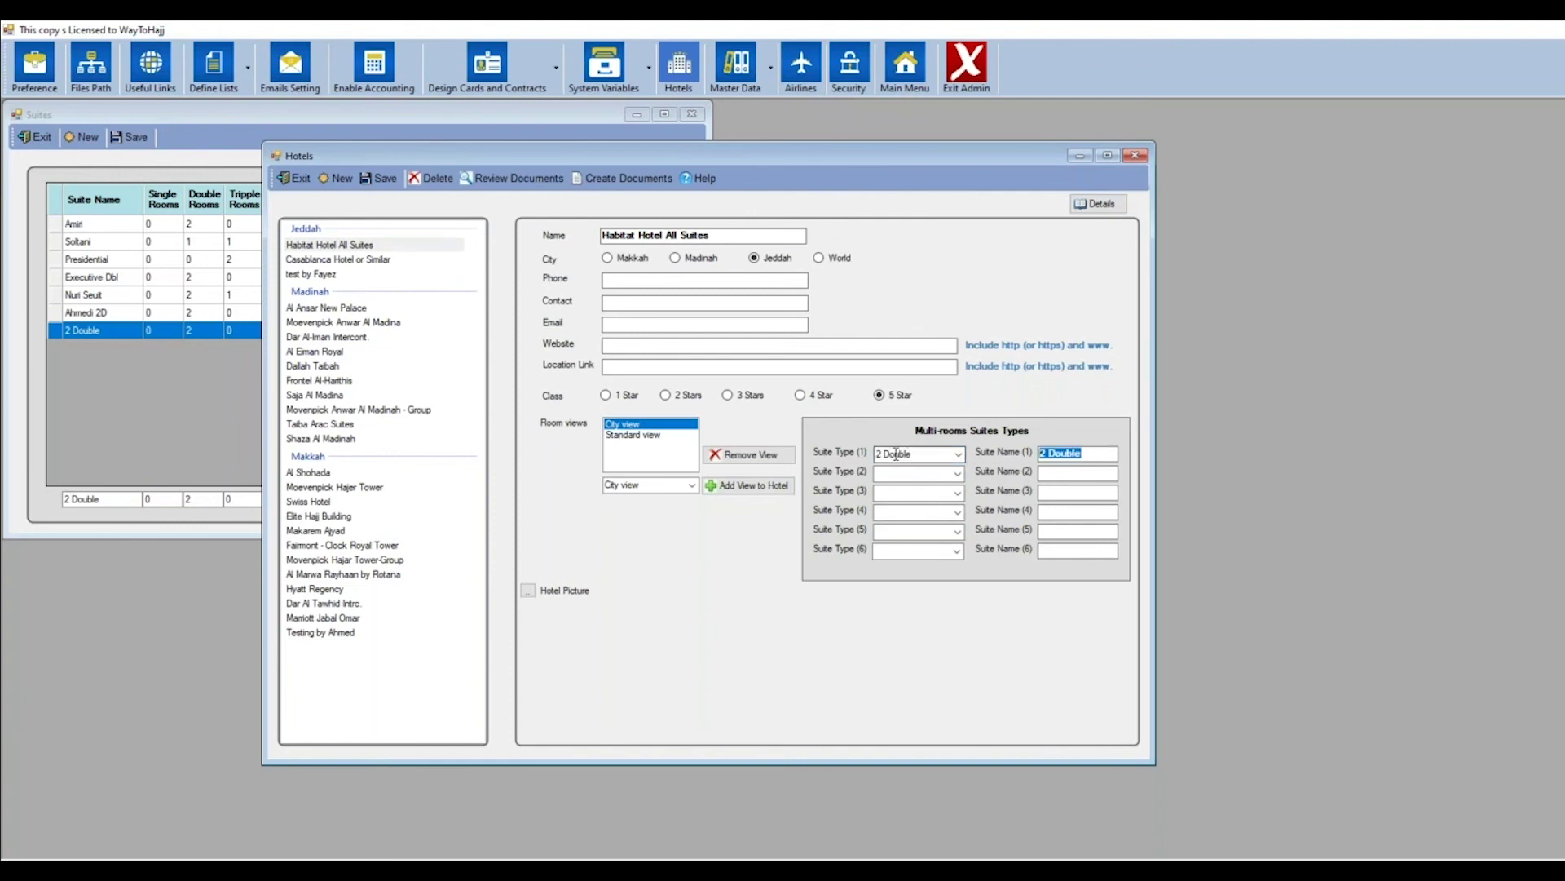
text(Amiri)
click(377, 179)
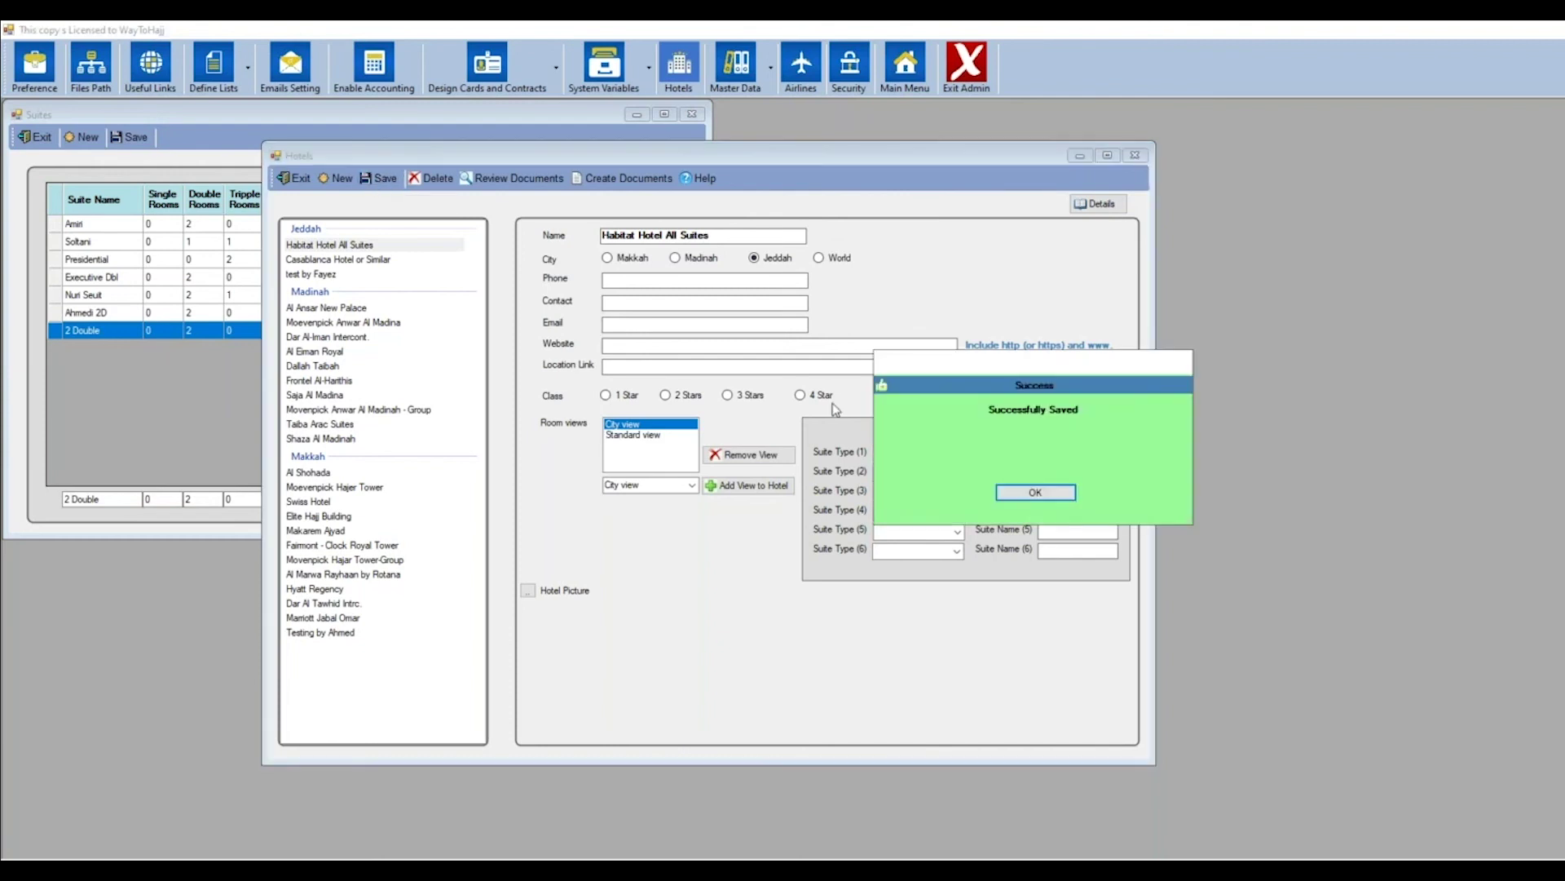
click(1017, 496)
Set Casablanca Hotel or Similar's first suite type to 2 Double named 'Executive' and save
click(380, 260)
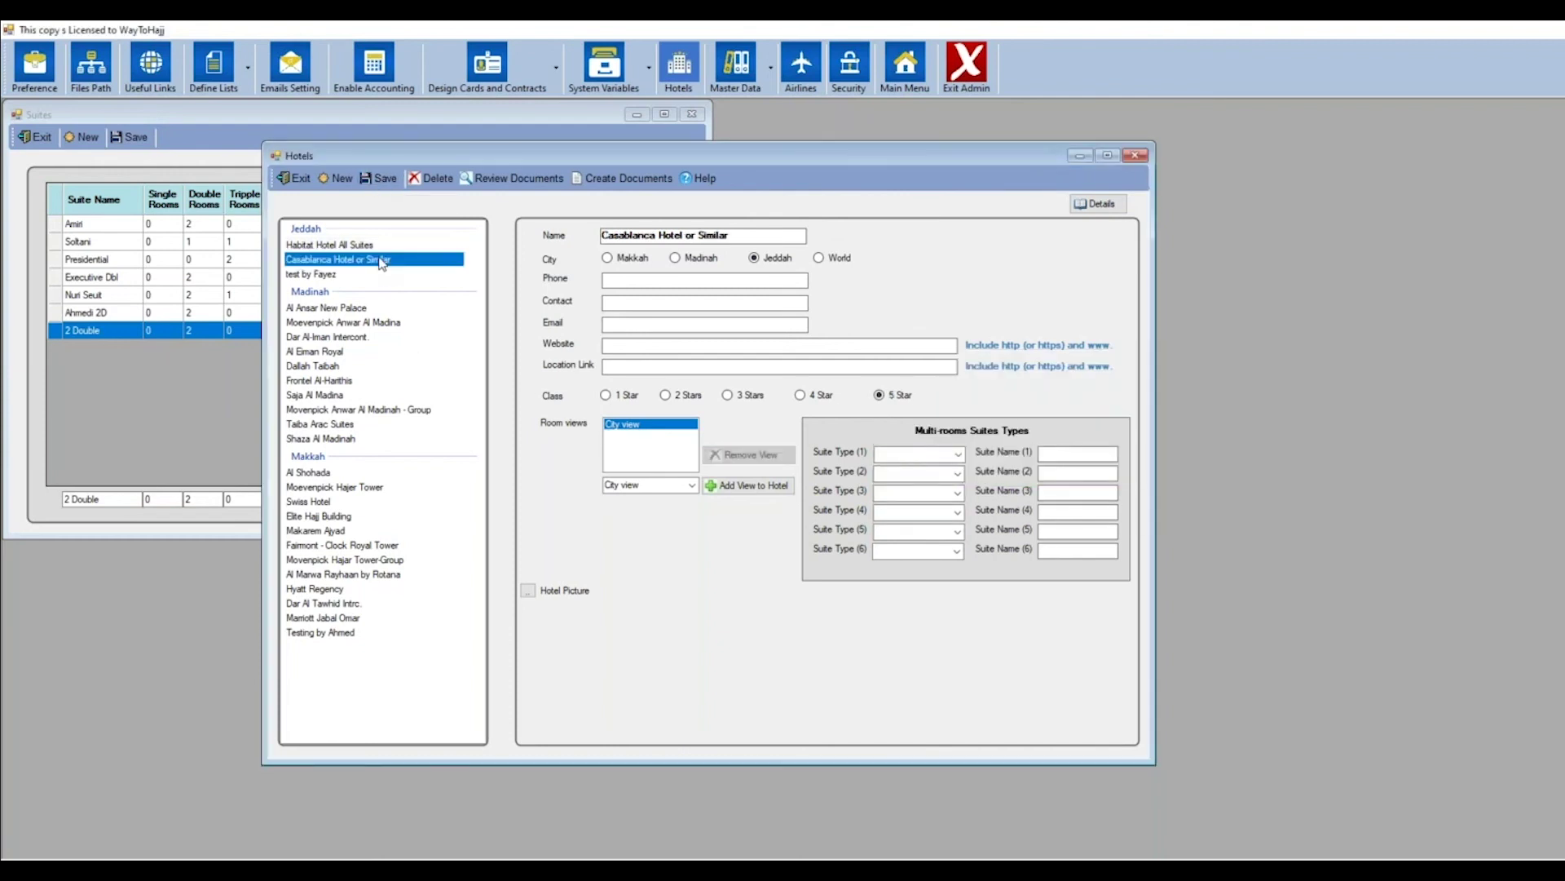
click(958, 454)
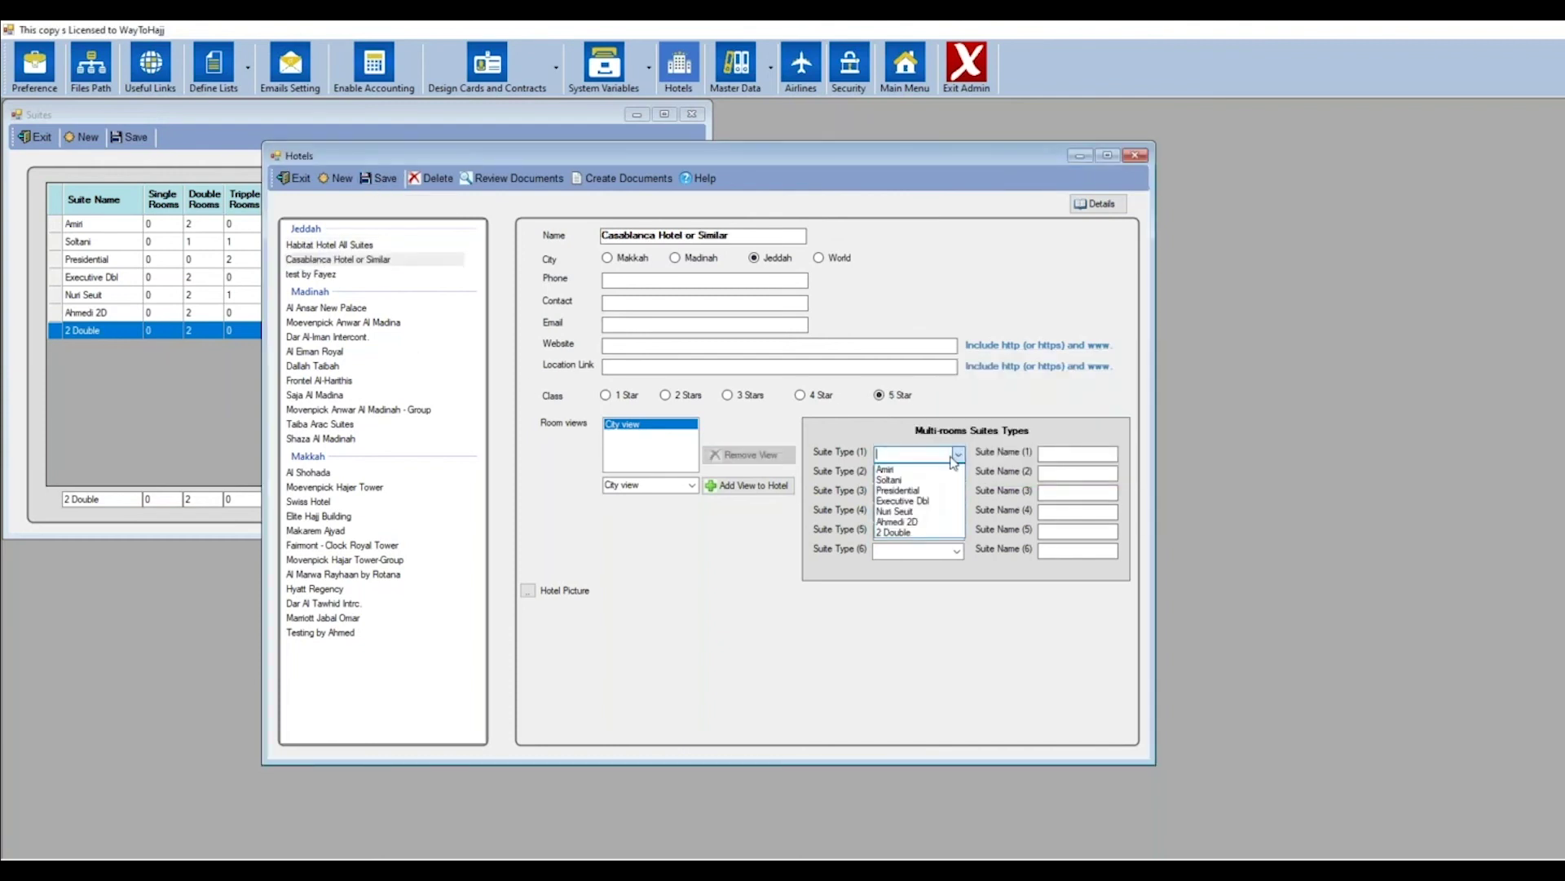
click(900, 535)
key(Tab)
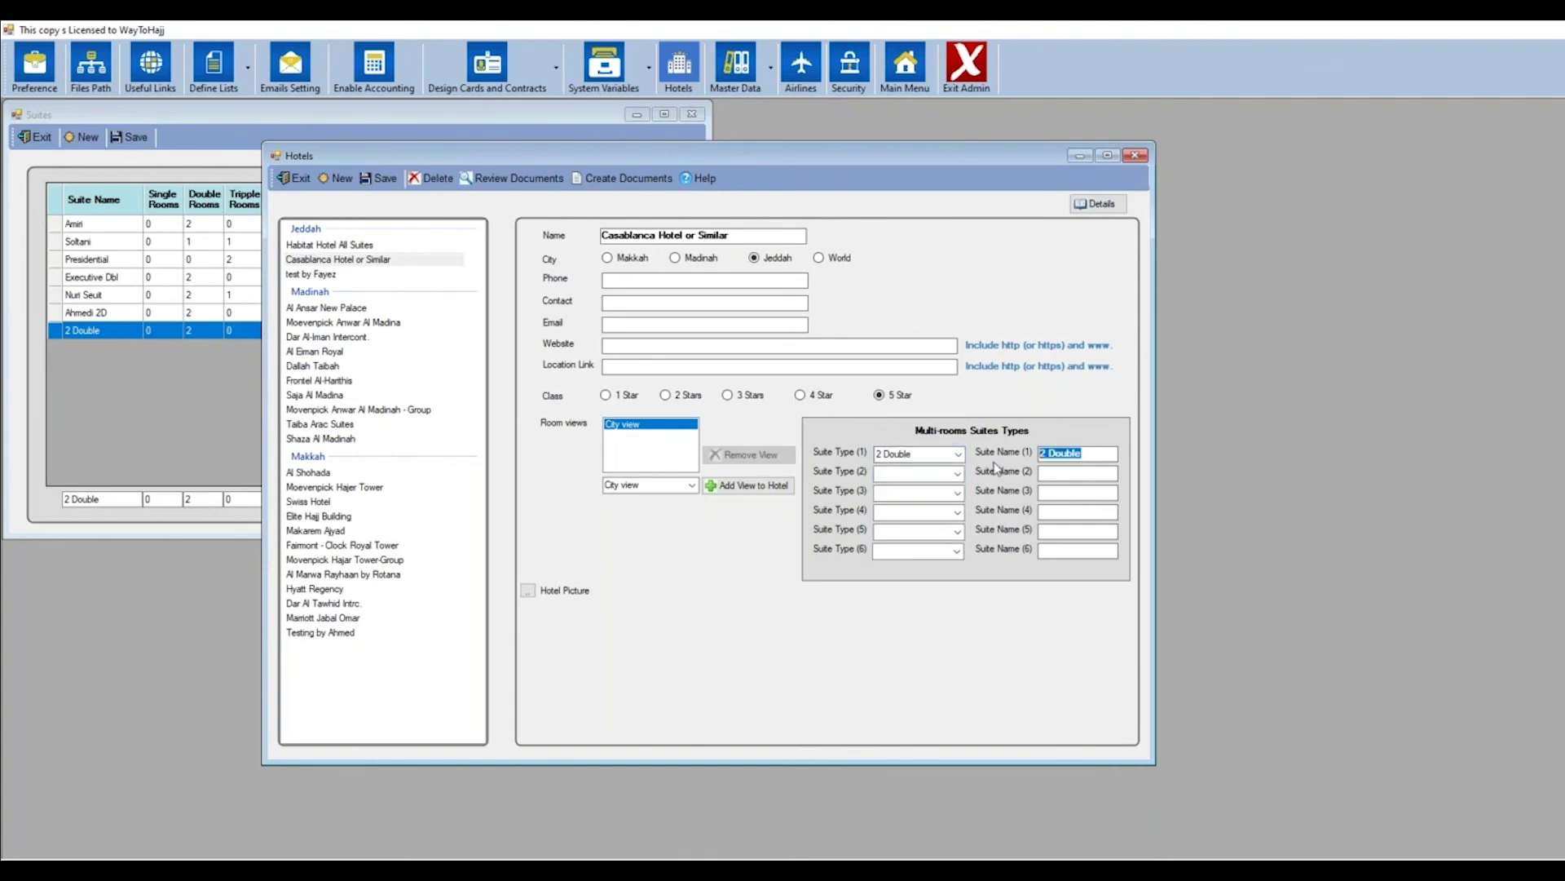
text(Executive)
click(378, 179)
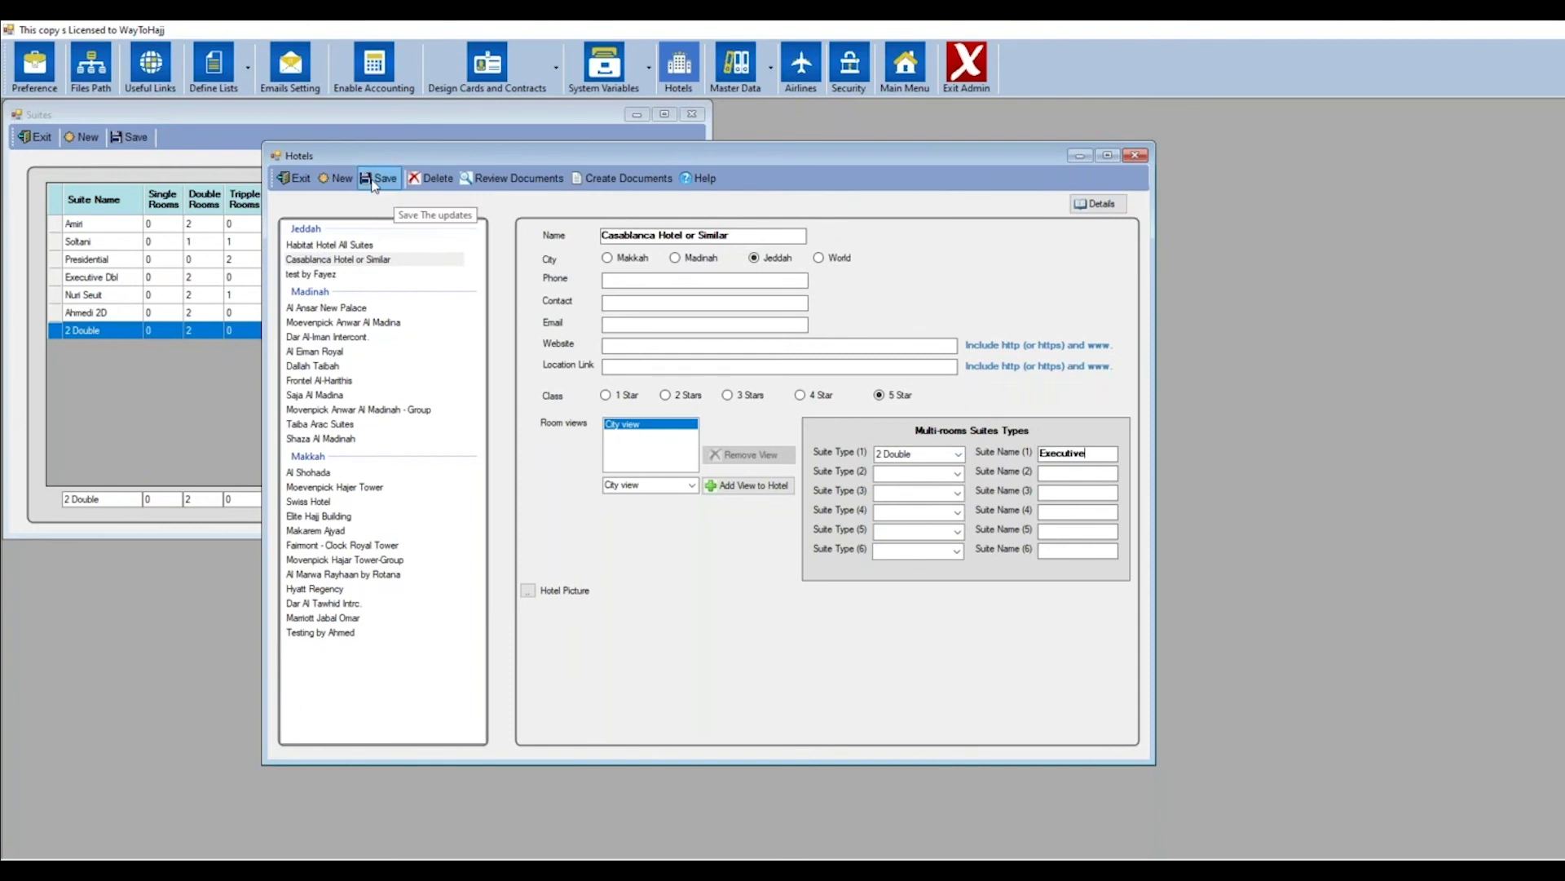
click(1047, 494)
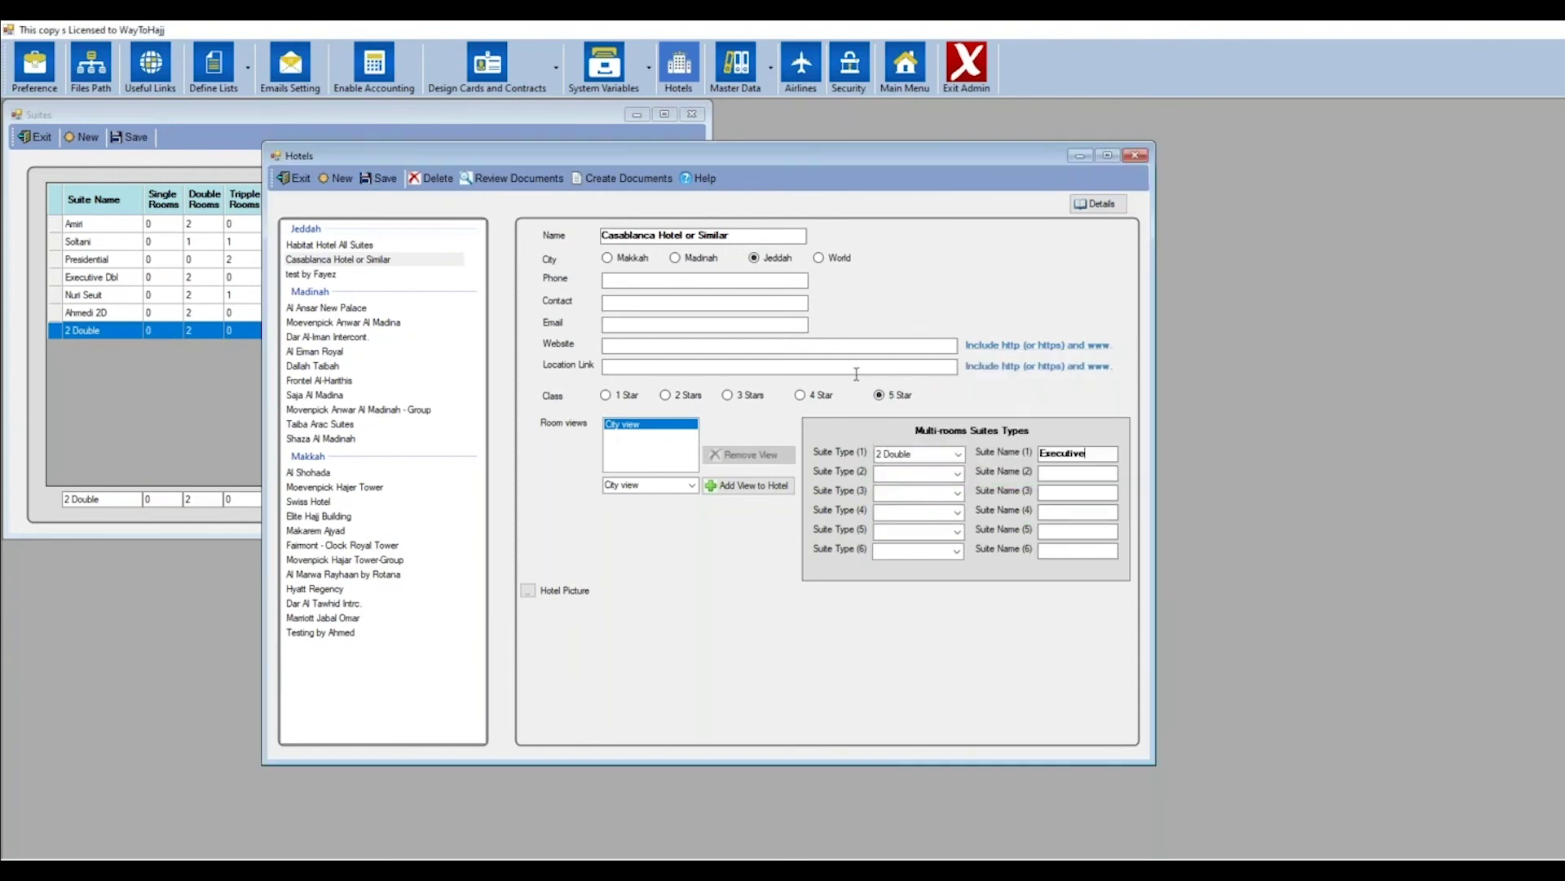
Recheck both hotels' saved suite details, then close the Hotels window
click(369, 246)
click(356, 259)
click(358, 245)
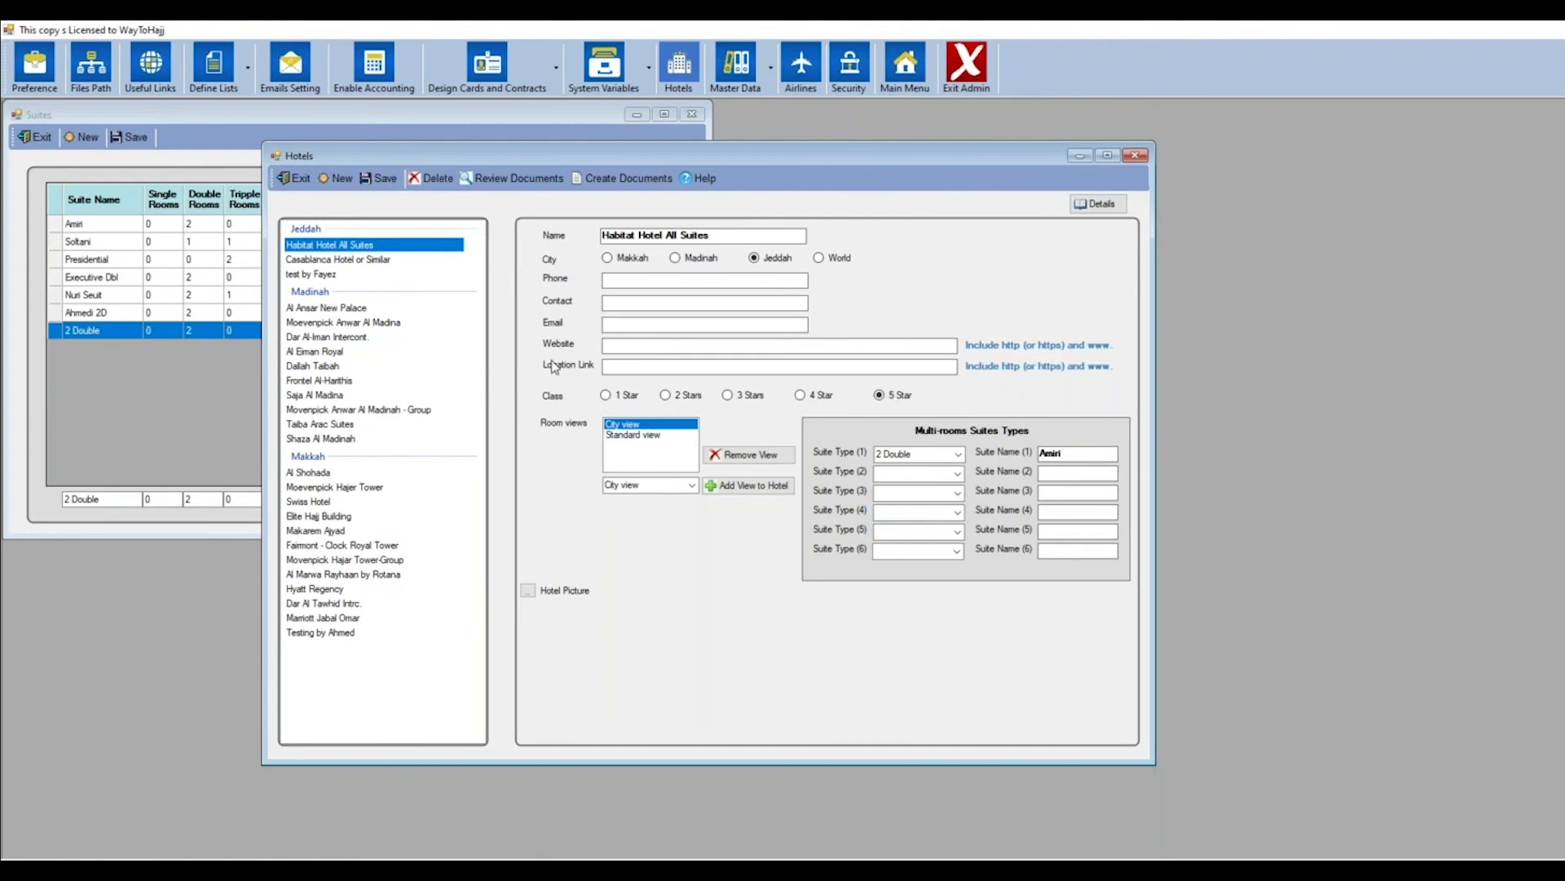
click(393, 260)
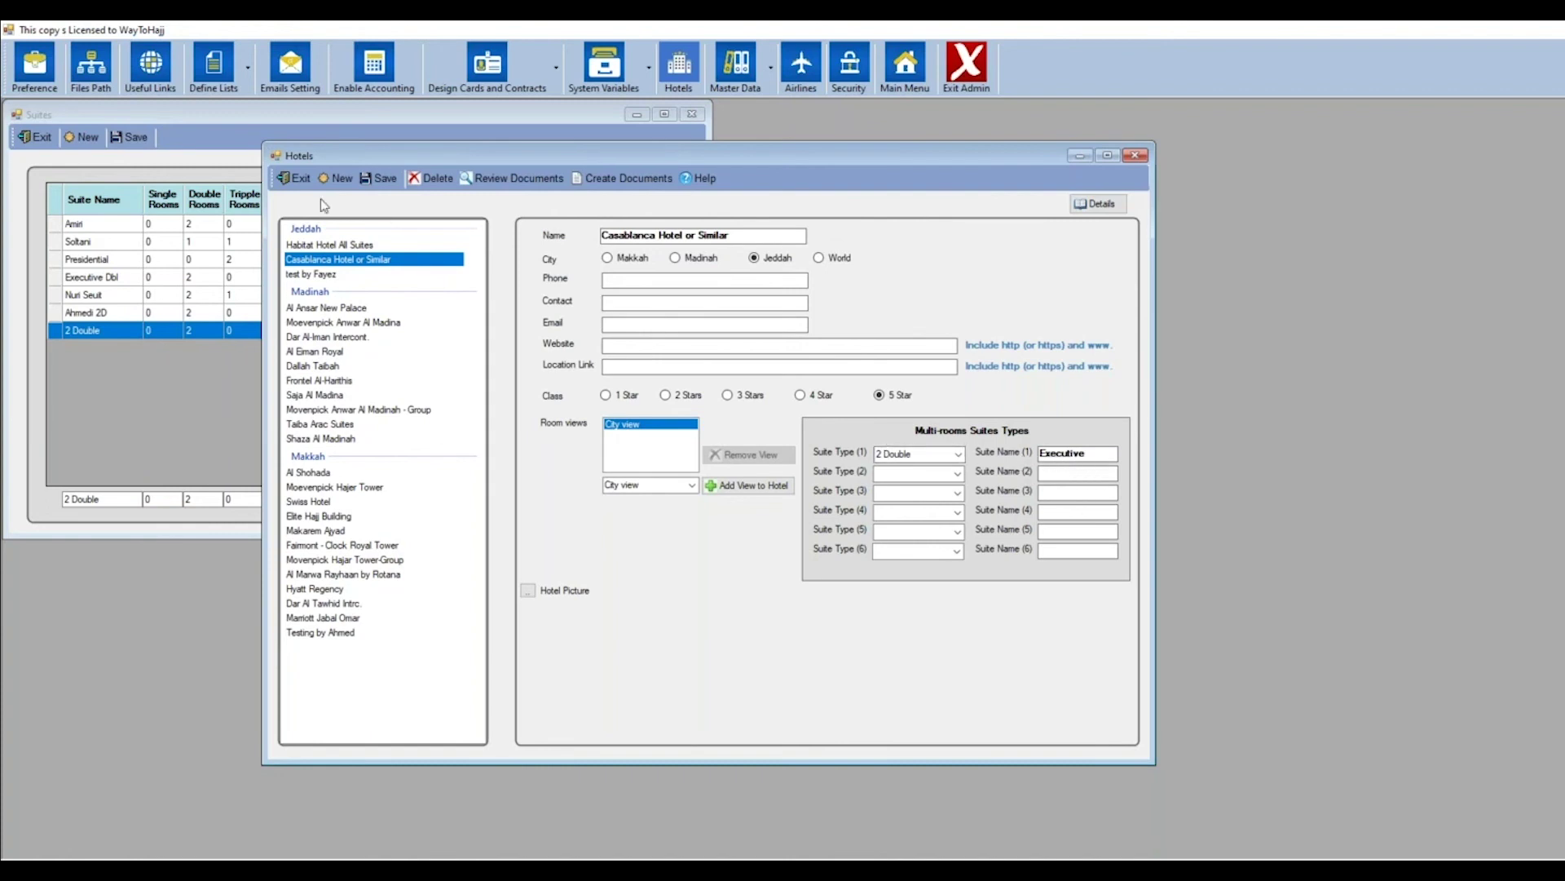
click(294, 178)
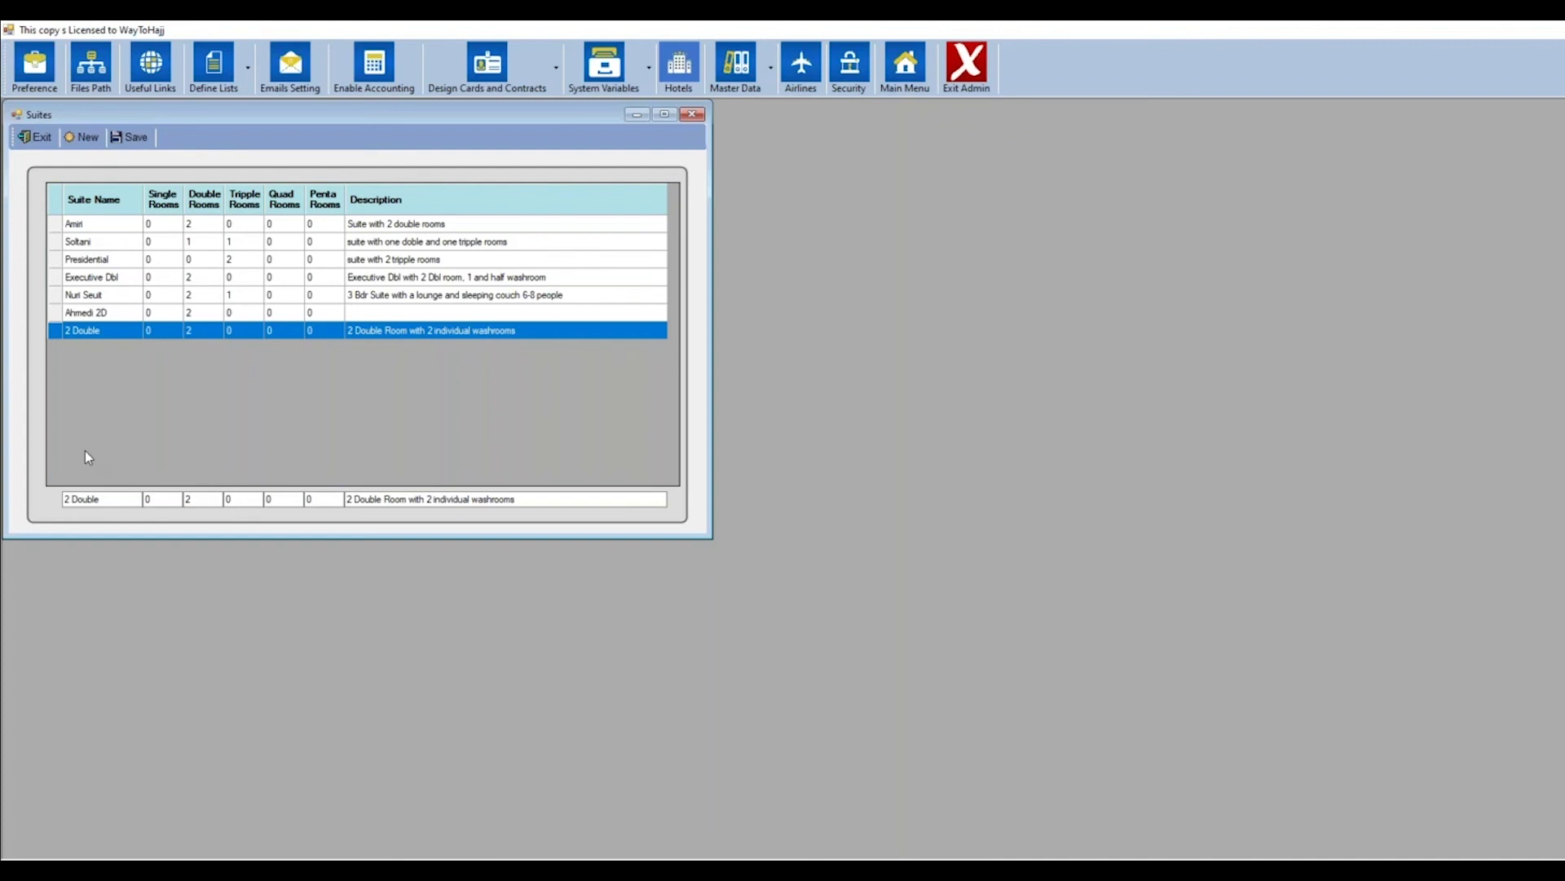
Close the Suites window and open Sub Agents from the Master Data menu
click(34, 138)
click(771, 67)
click(774, 68)
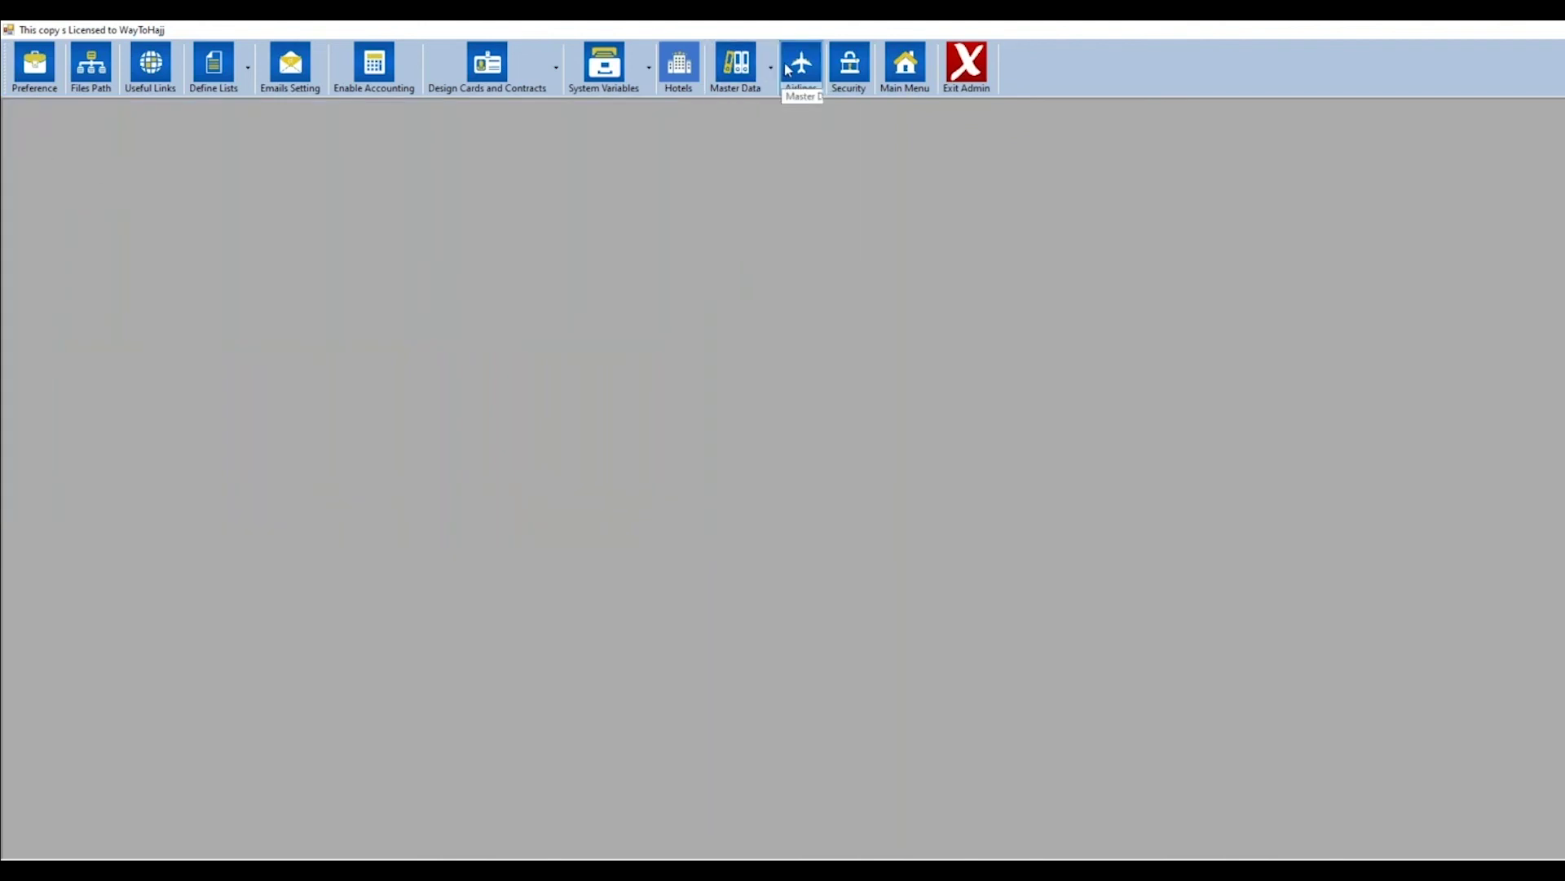
click(773, 71)
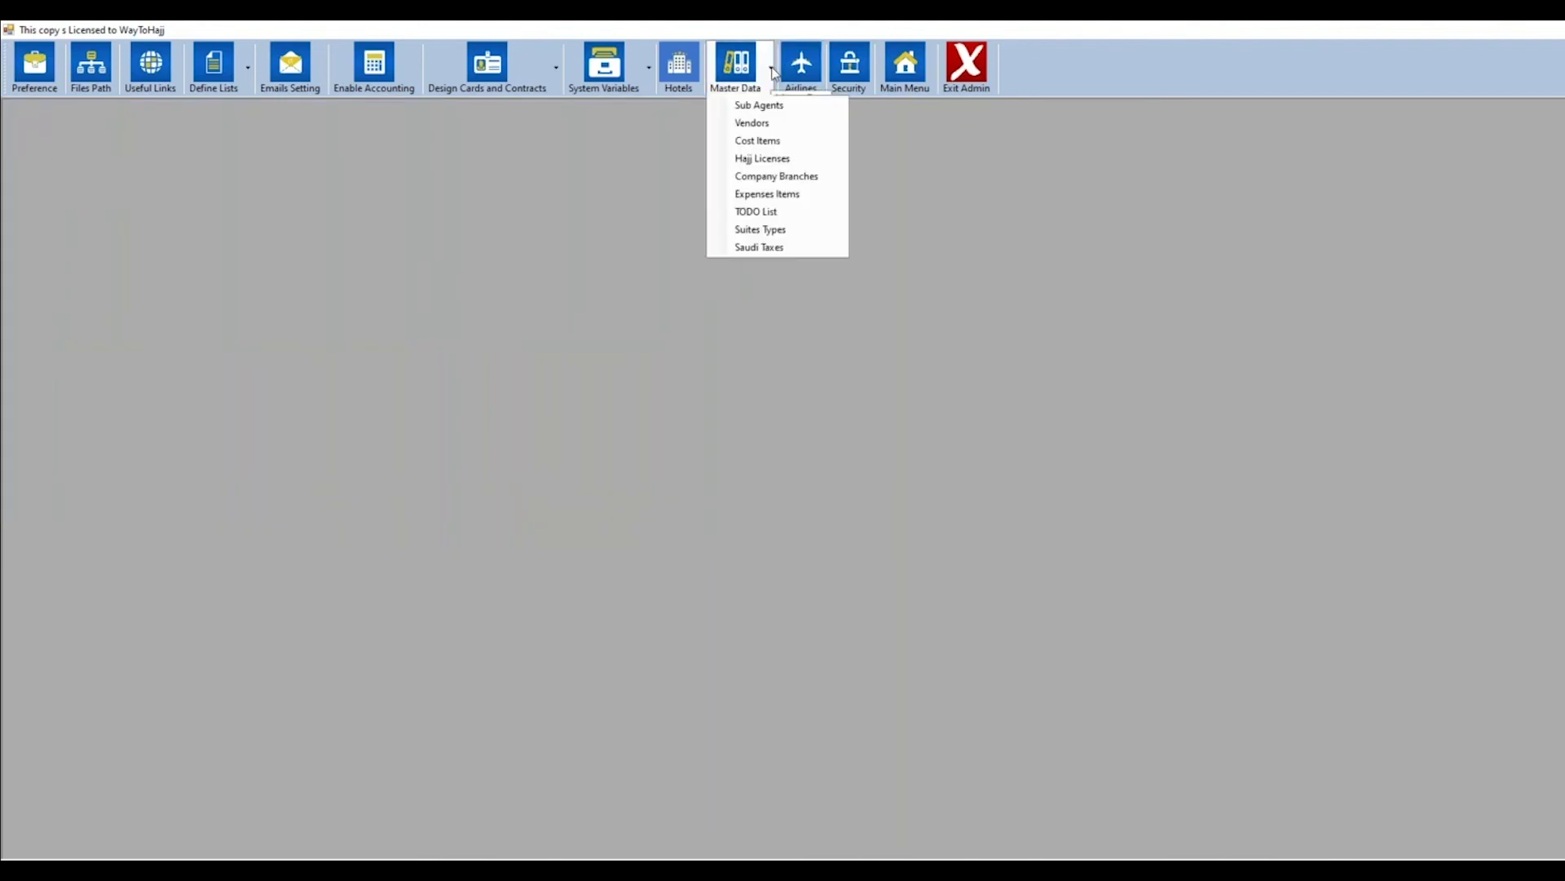
click(748, 110)
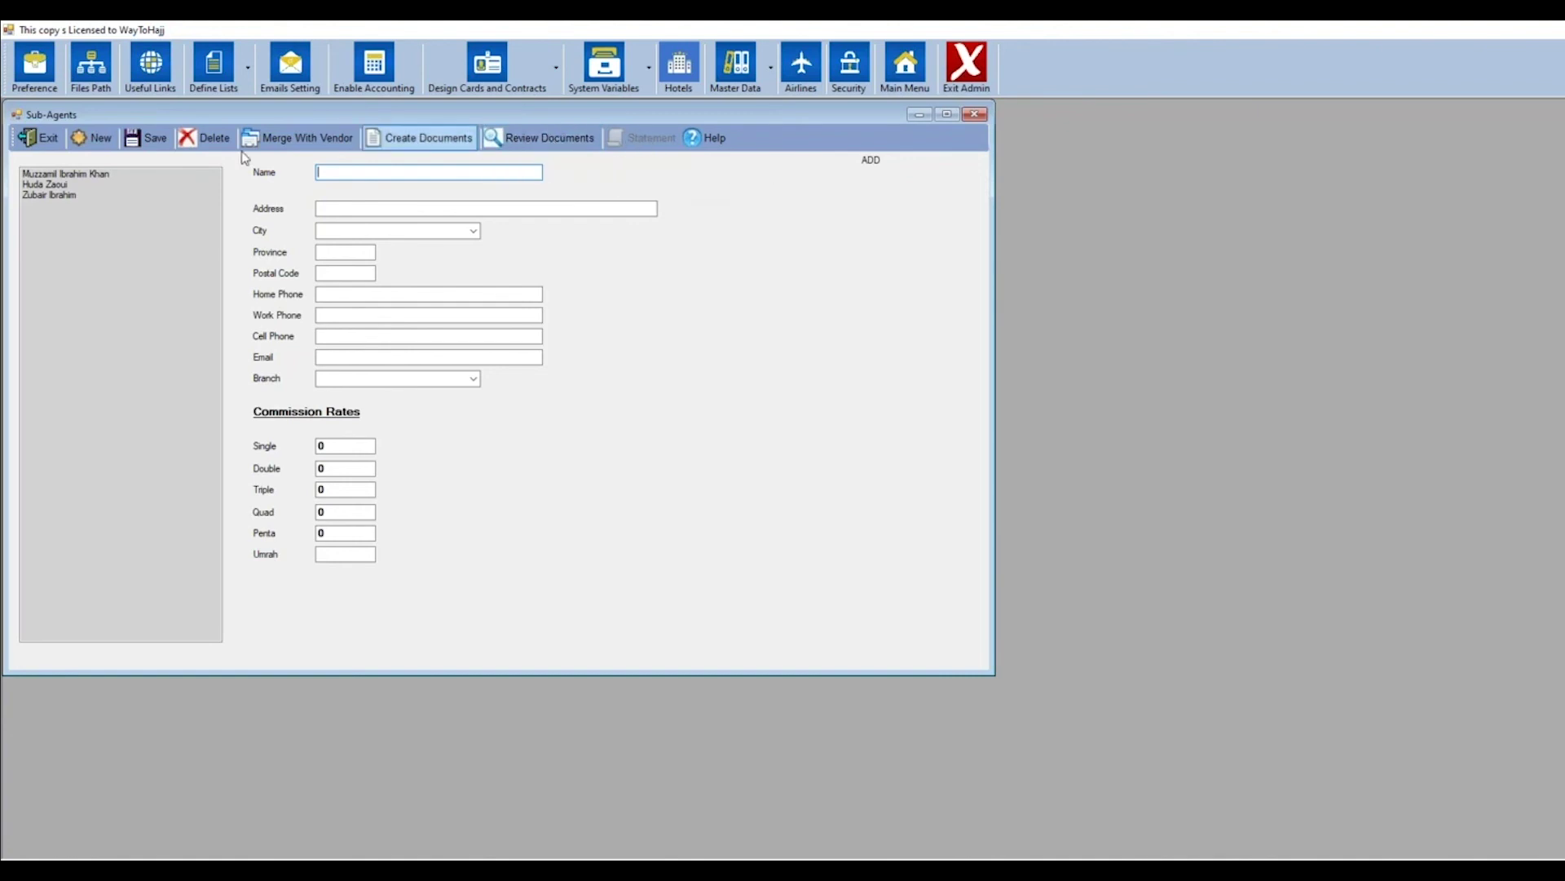
Open the first sub-agent's record and go through its name, address, work and cell phone fields
click(81, 176)
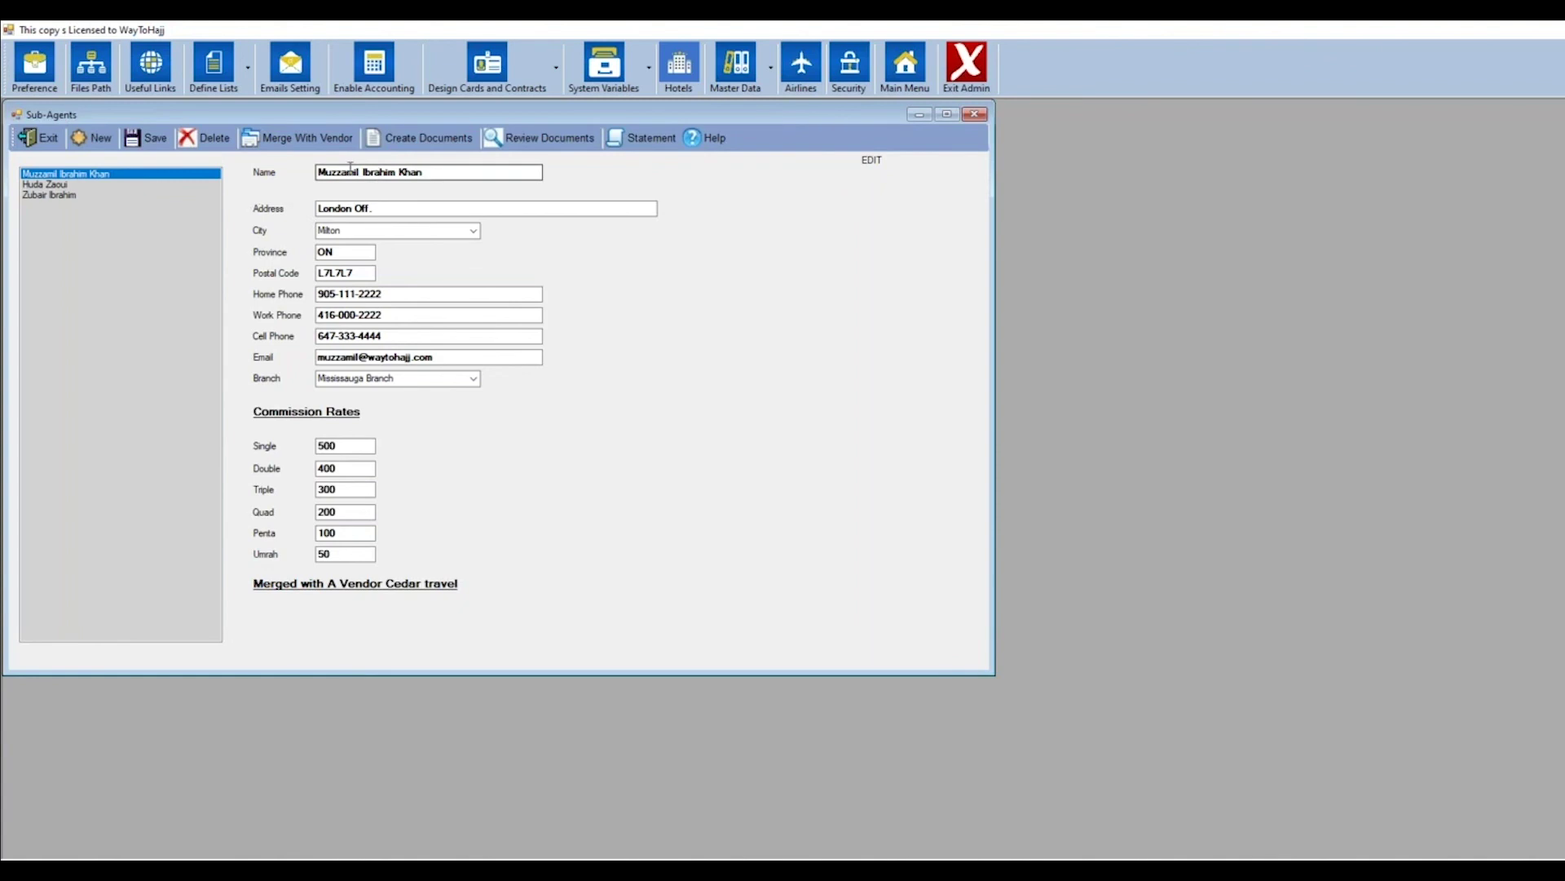
click(541, 172)
key(Tab)
key(Tab)
key(Tab)
key(Tab)
key(Tab)
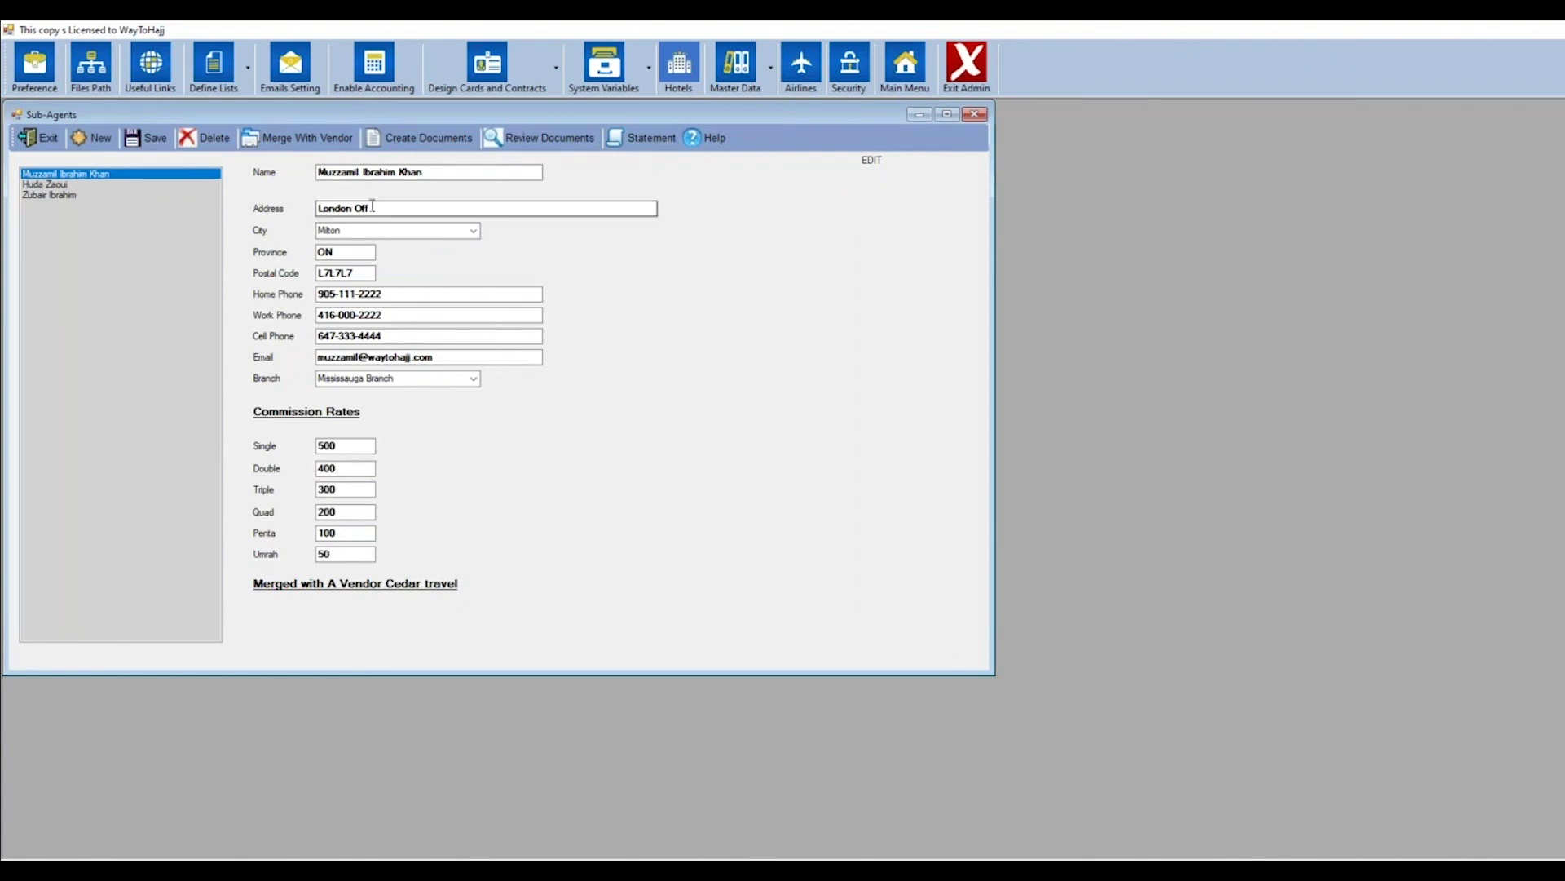
key(Tab)
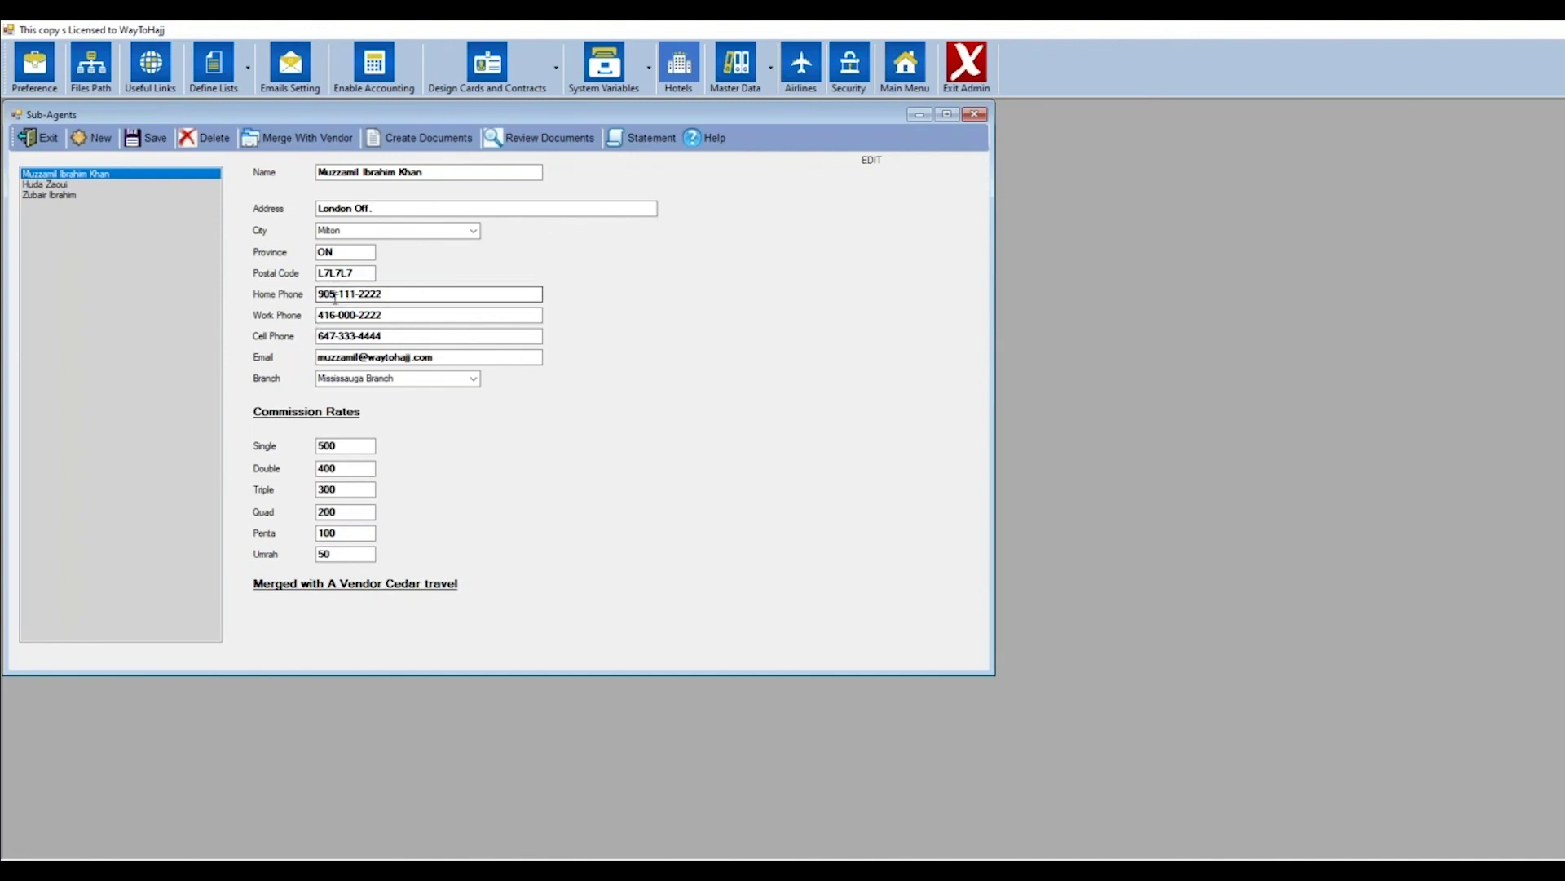
key(Tab)
key(Tab)
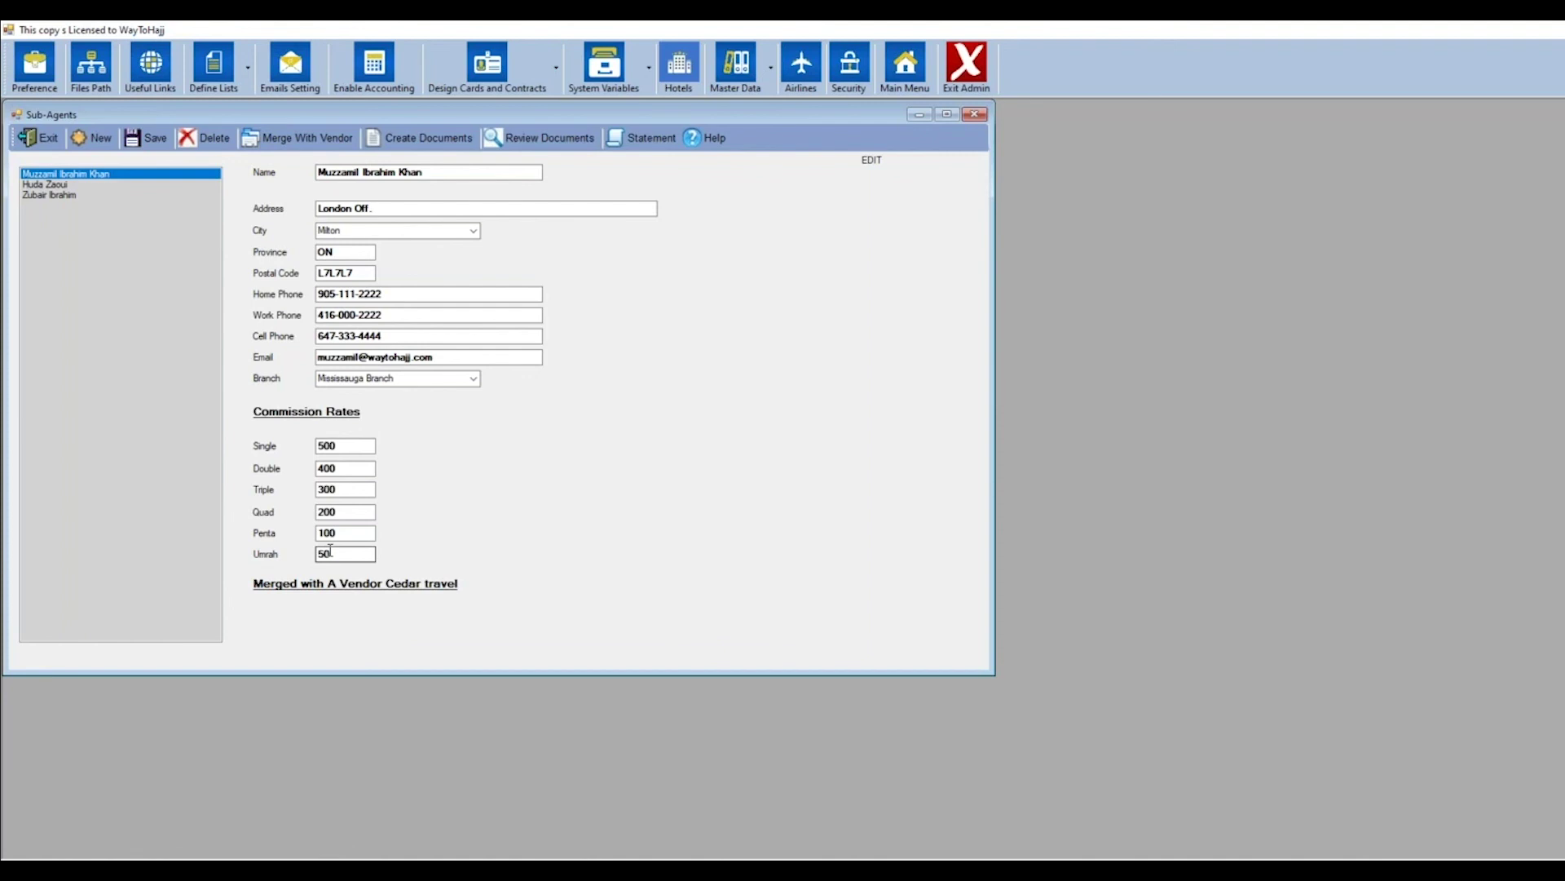
click(355, 534)
click(349, 554)
Merge the second sub-agent with vendor Hilton, then return to the first sub-agent's record
click(67, 185)
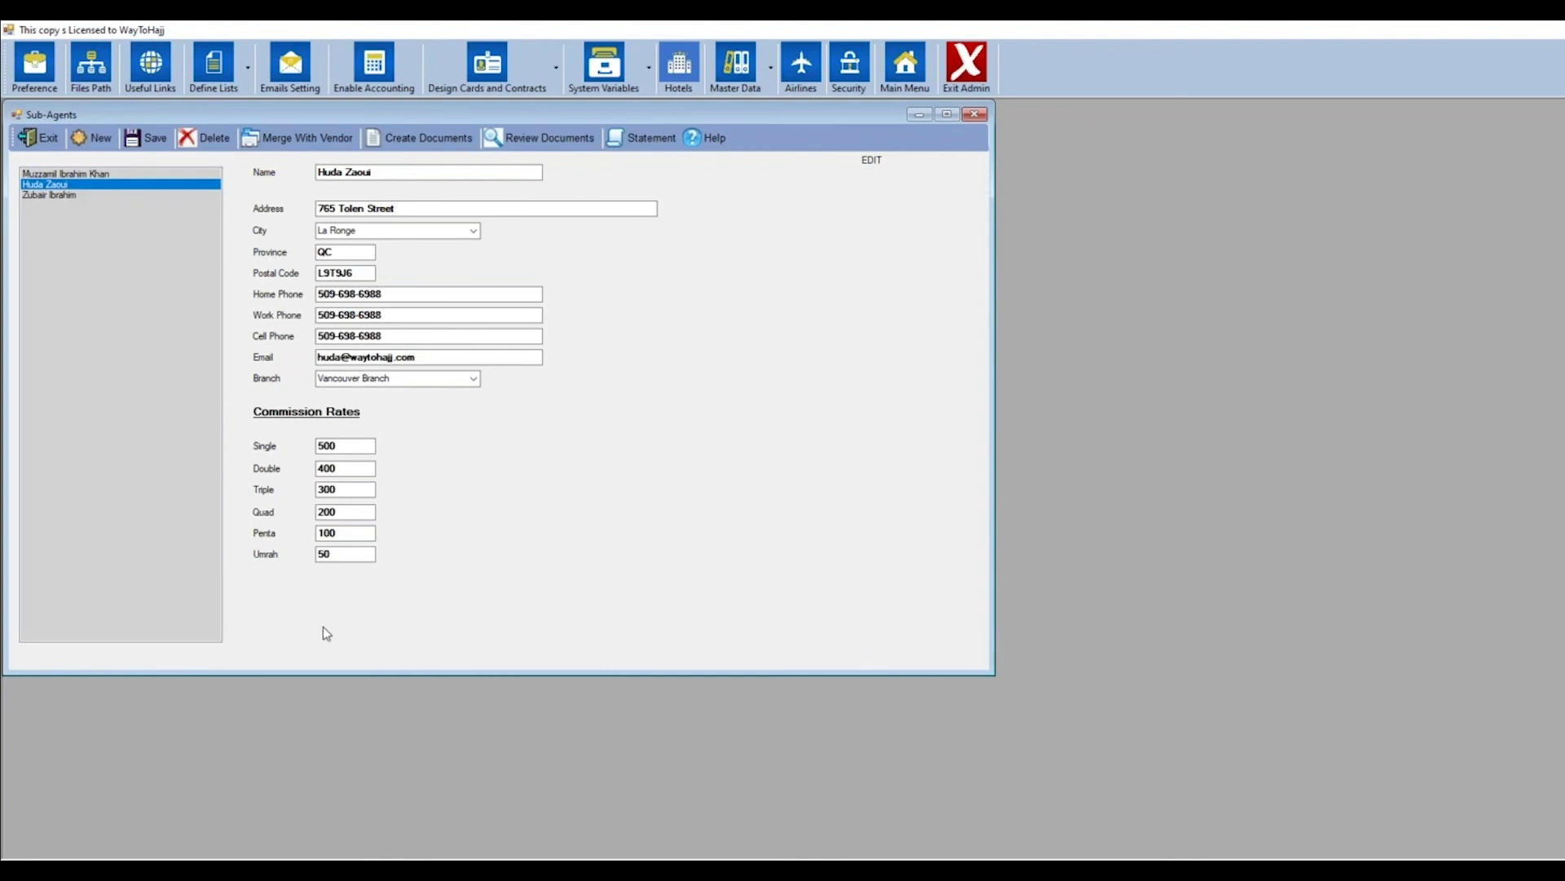
click(315, 143)
click(516, 244)
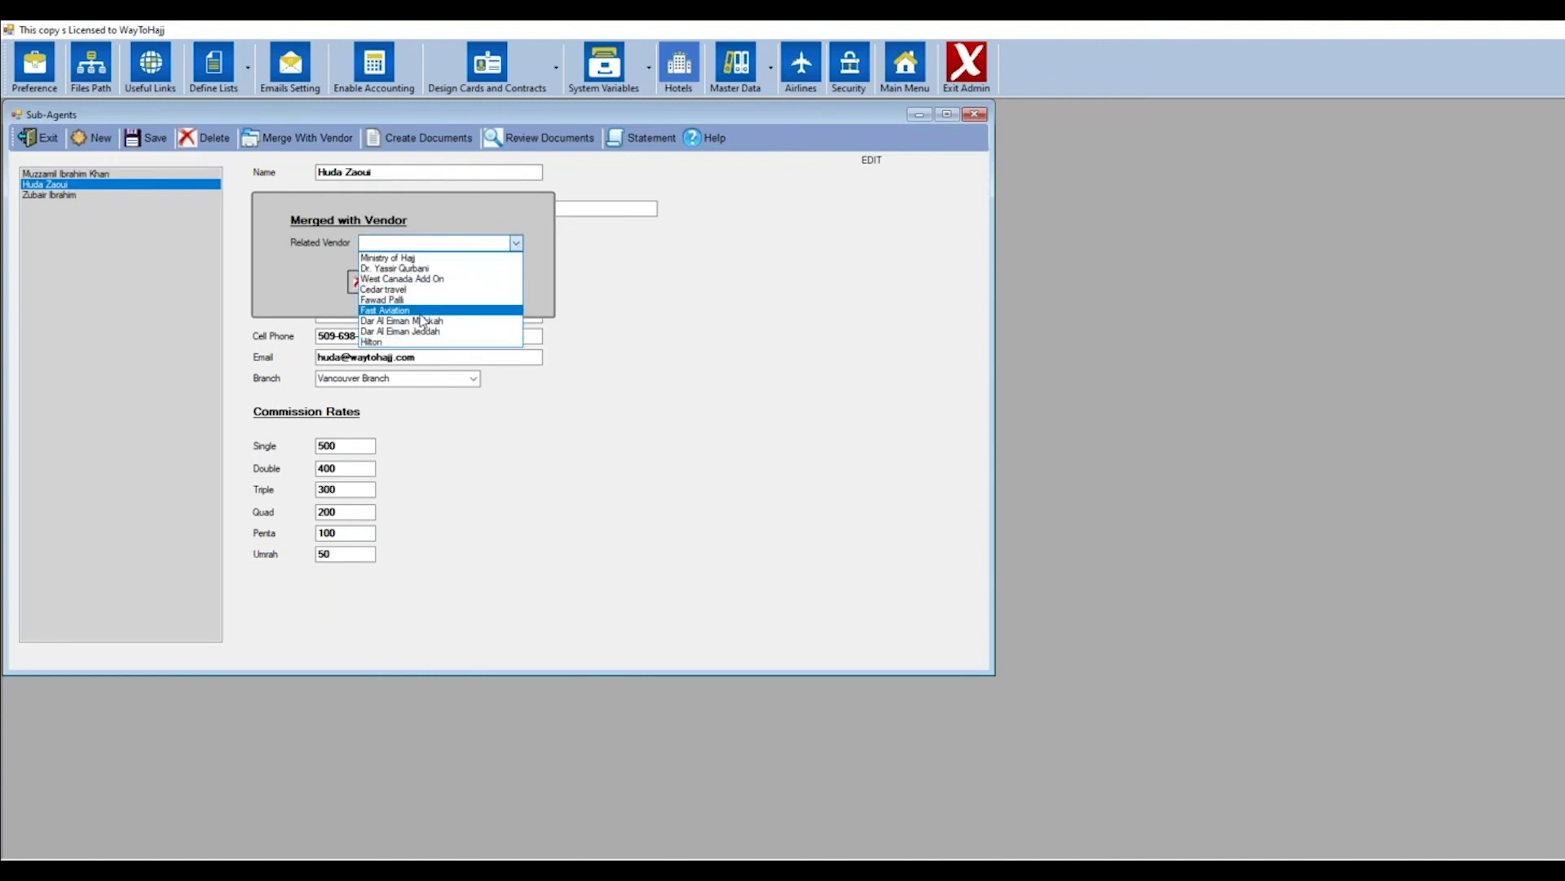
click(409, 342)
click(438, 280)
click(1055, 493)
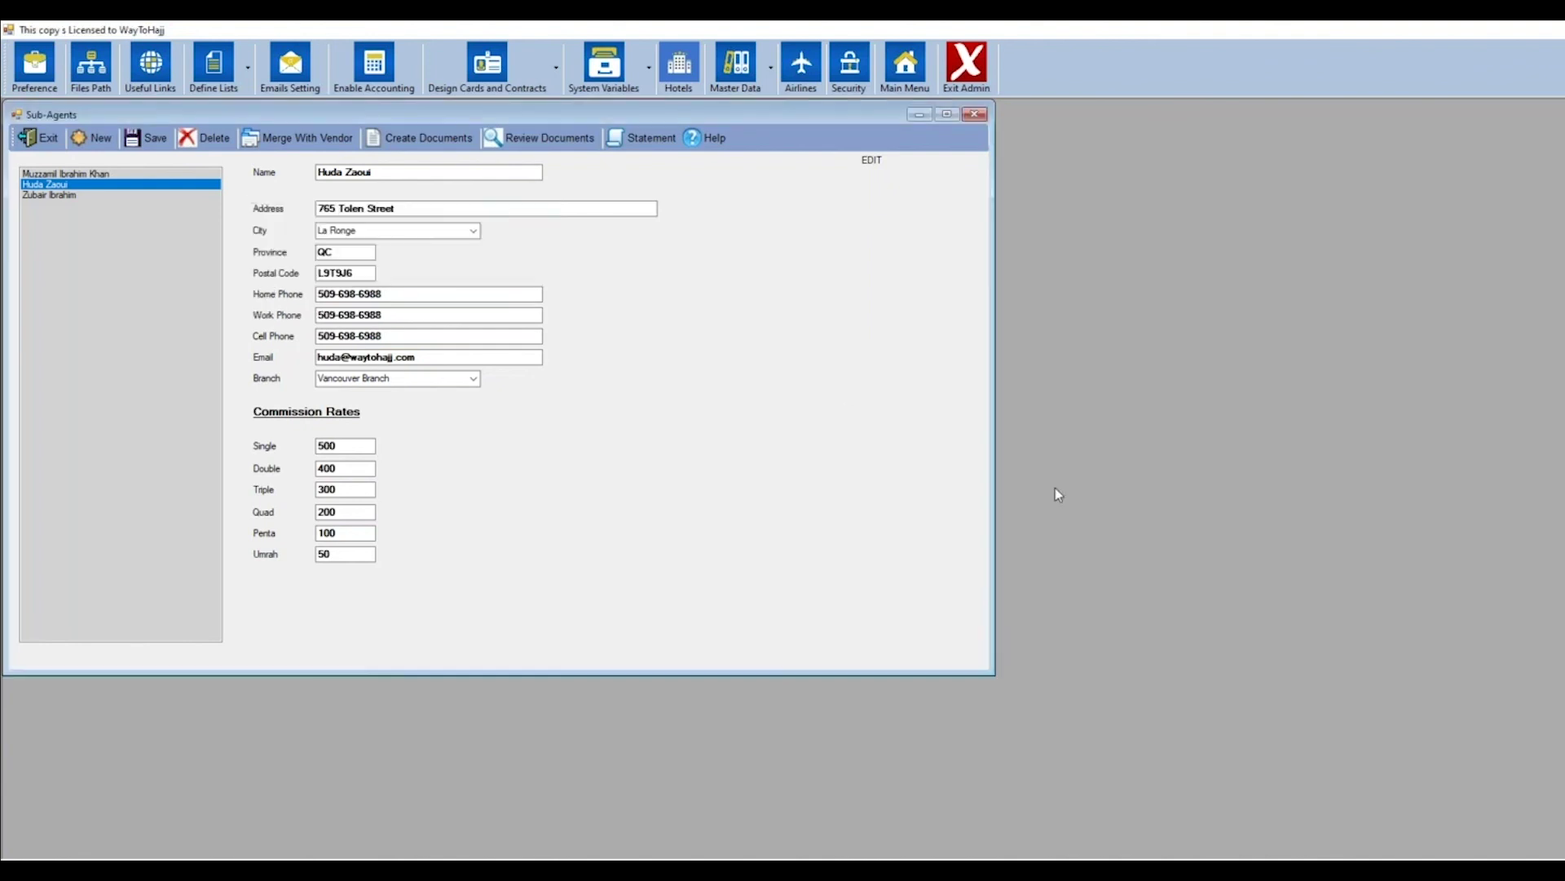
click(69, 175)
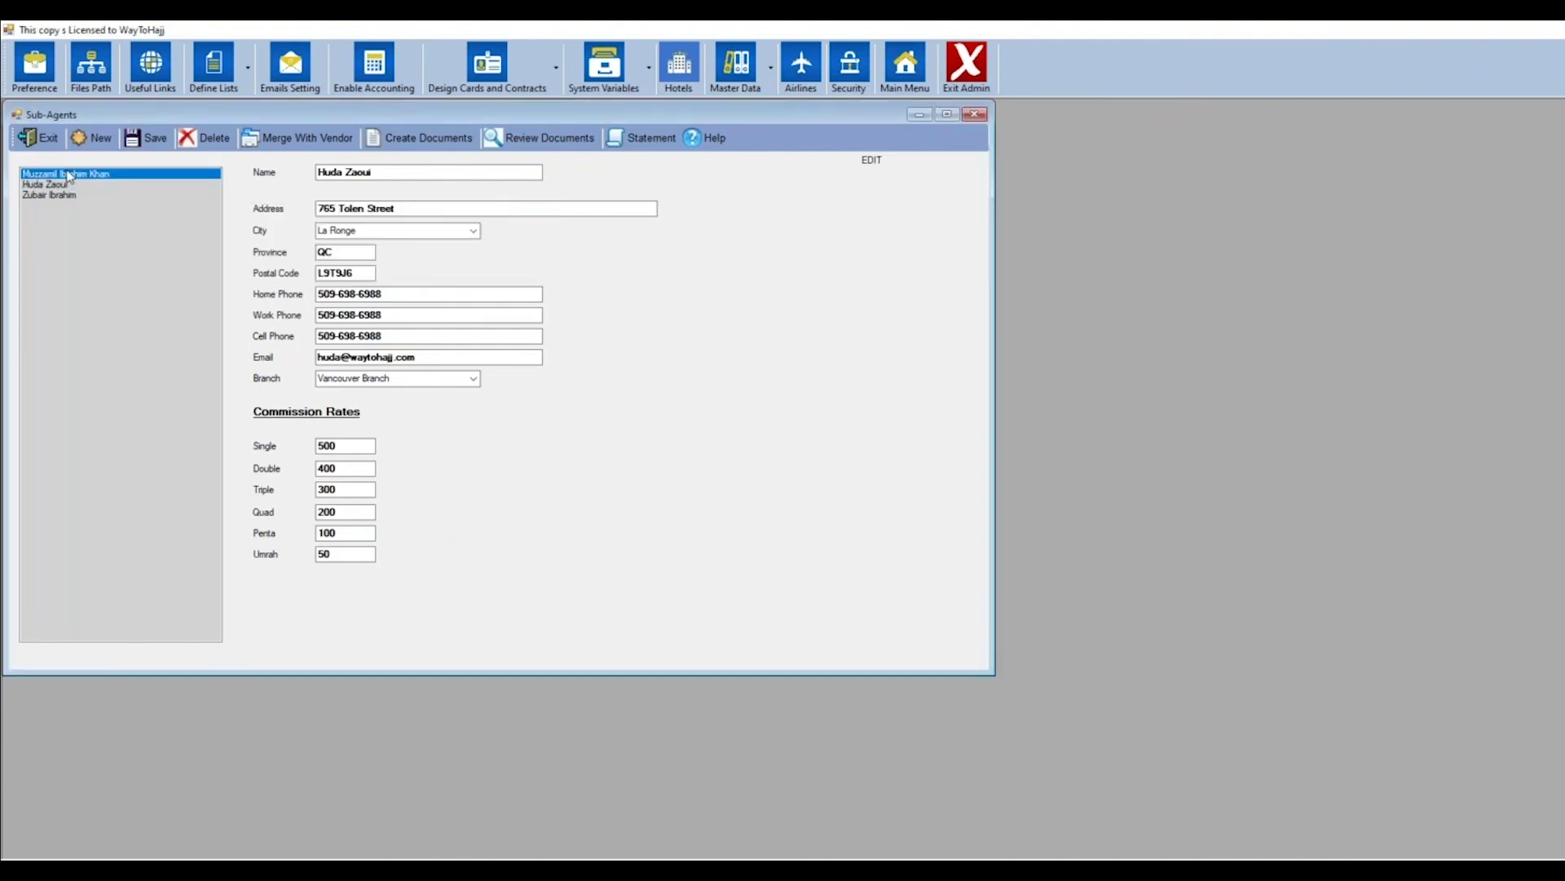
click(68, 184)
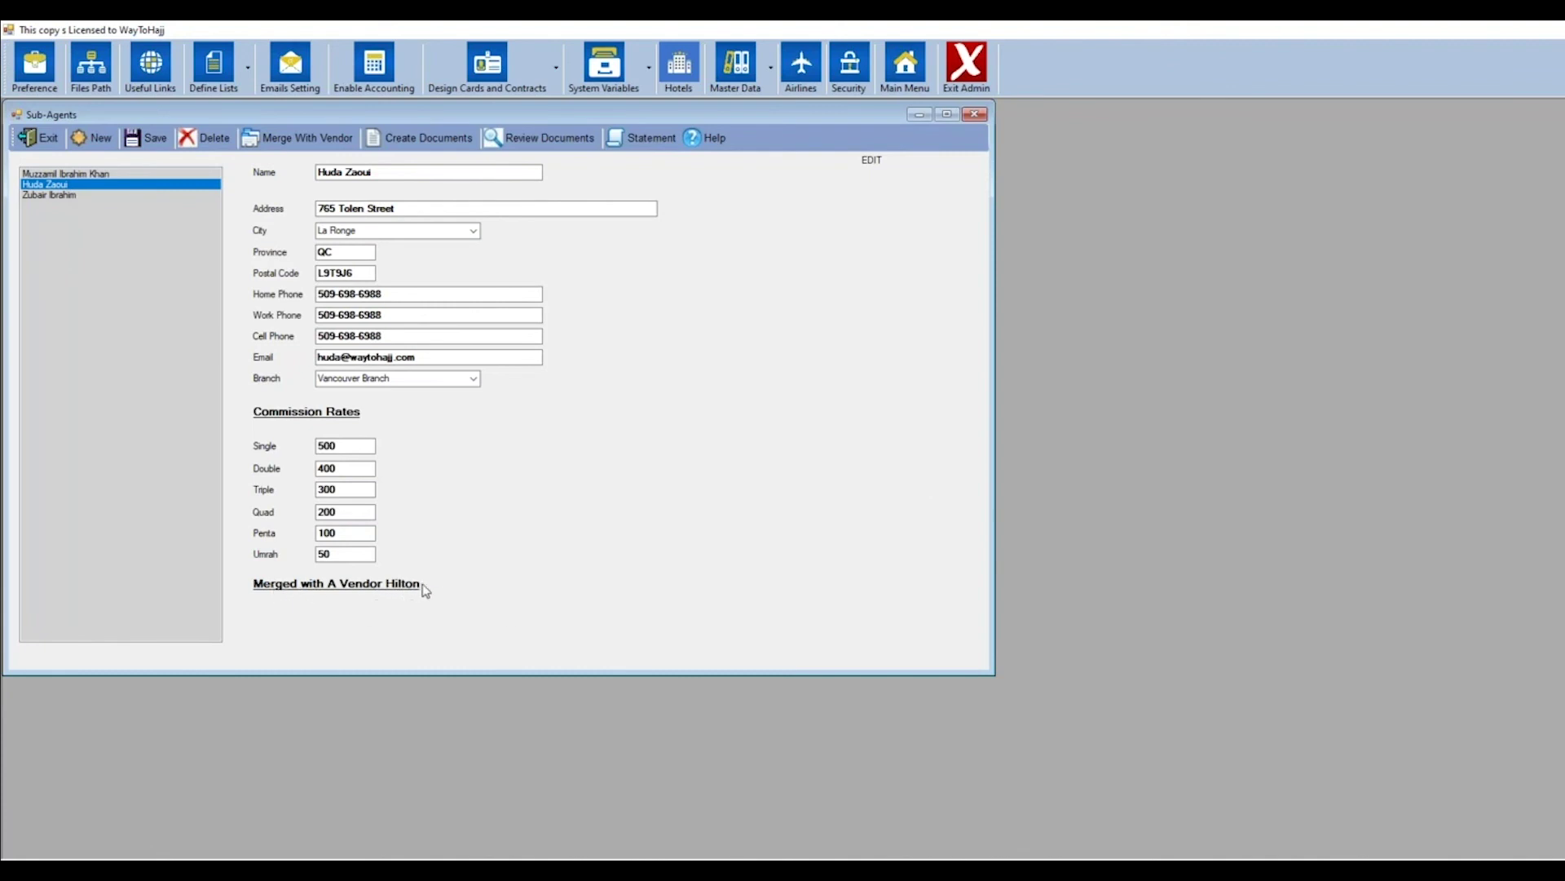
key(Up)
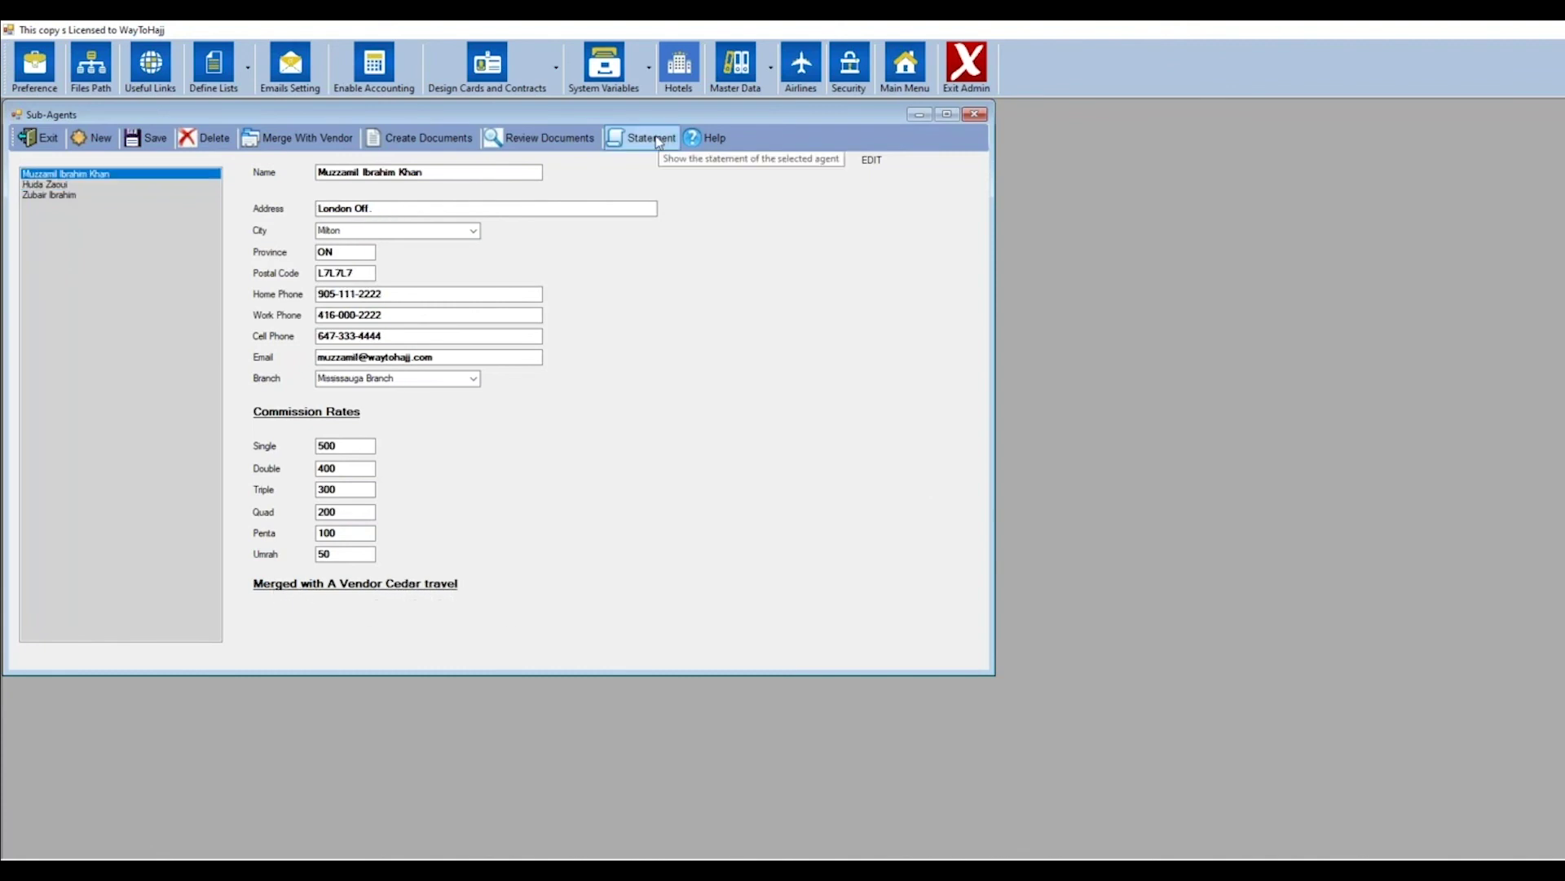
Generate the first sub-agent's statement, view page 2 with the 1,077.00 balance, and close it
click(658, 140)
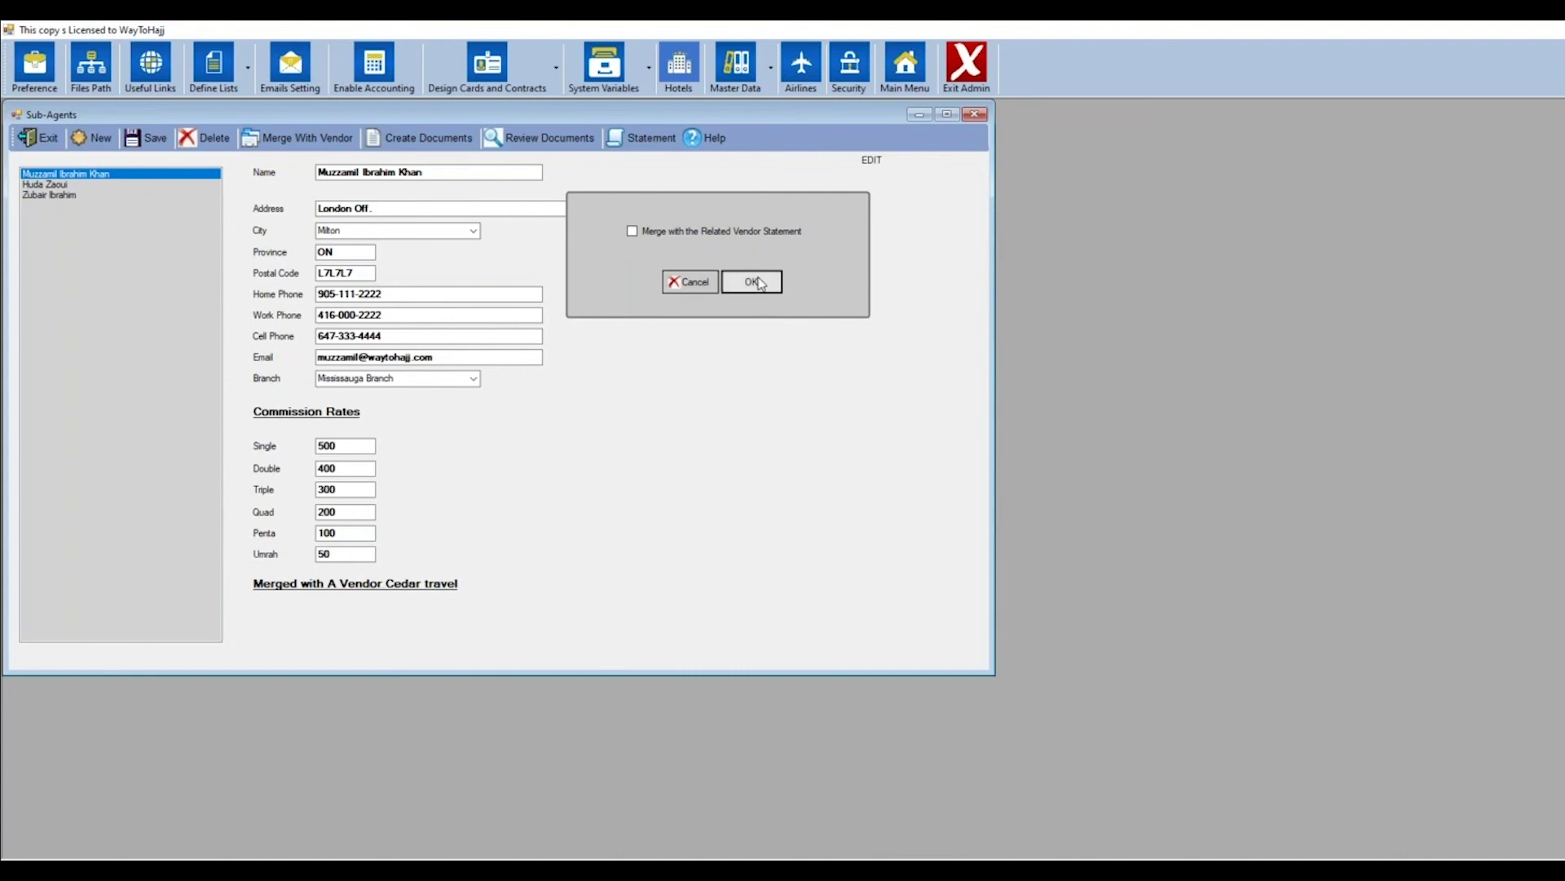
click(751, 282)
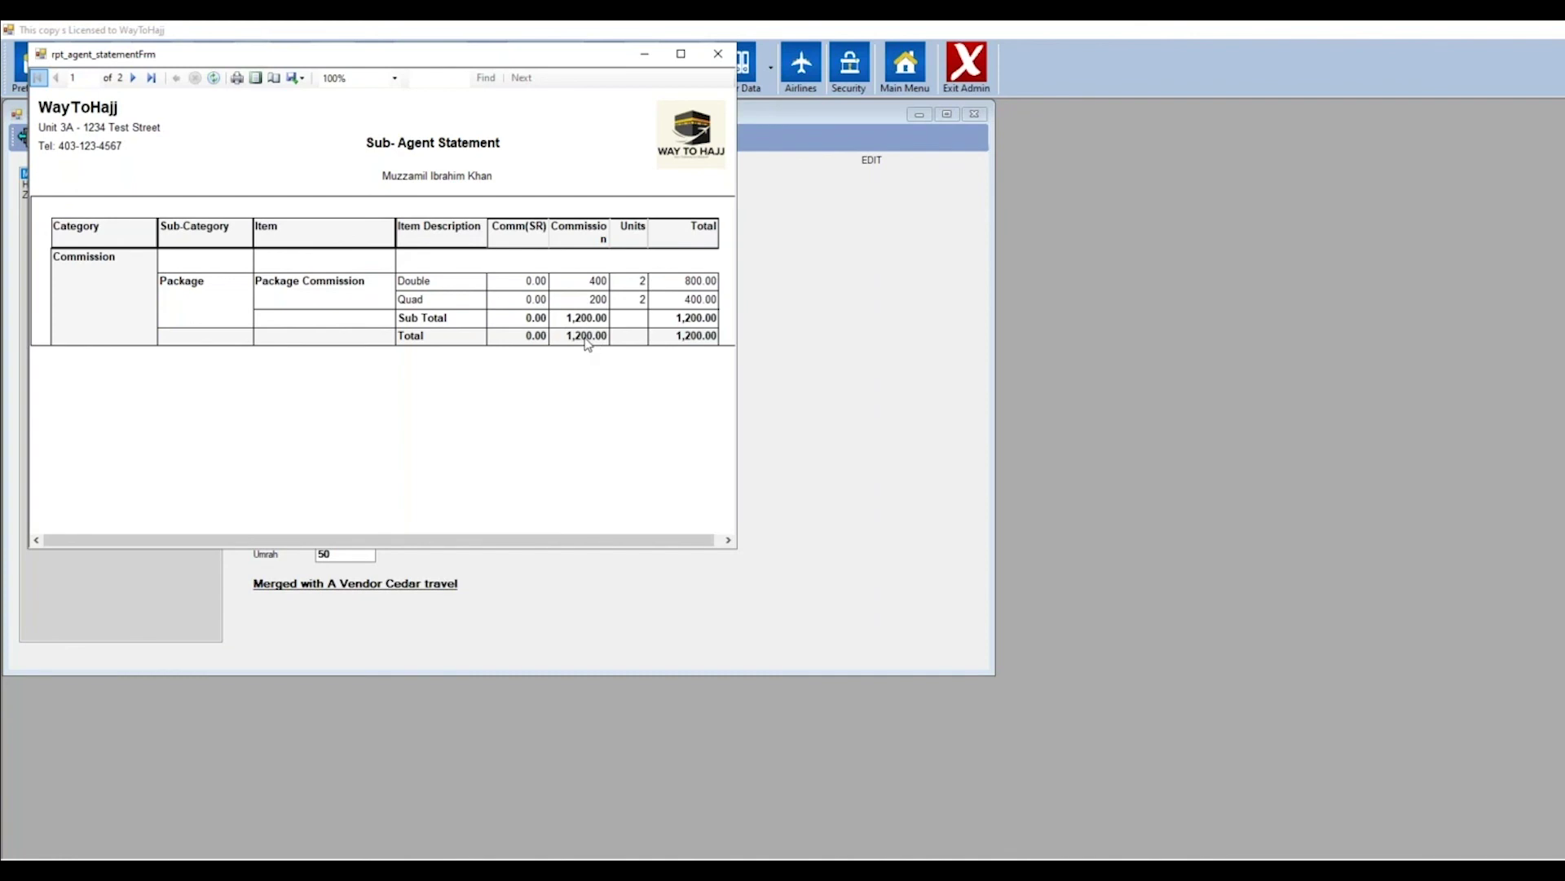
click(133, 79)
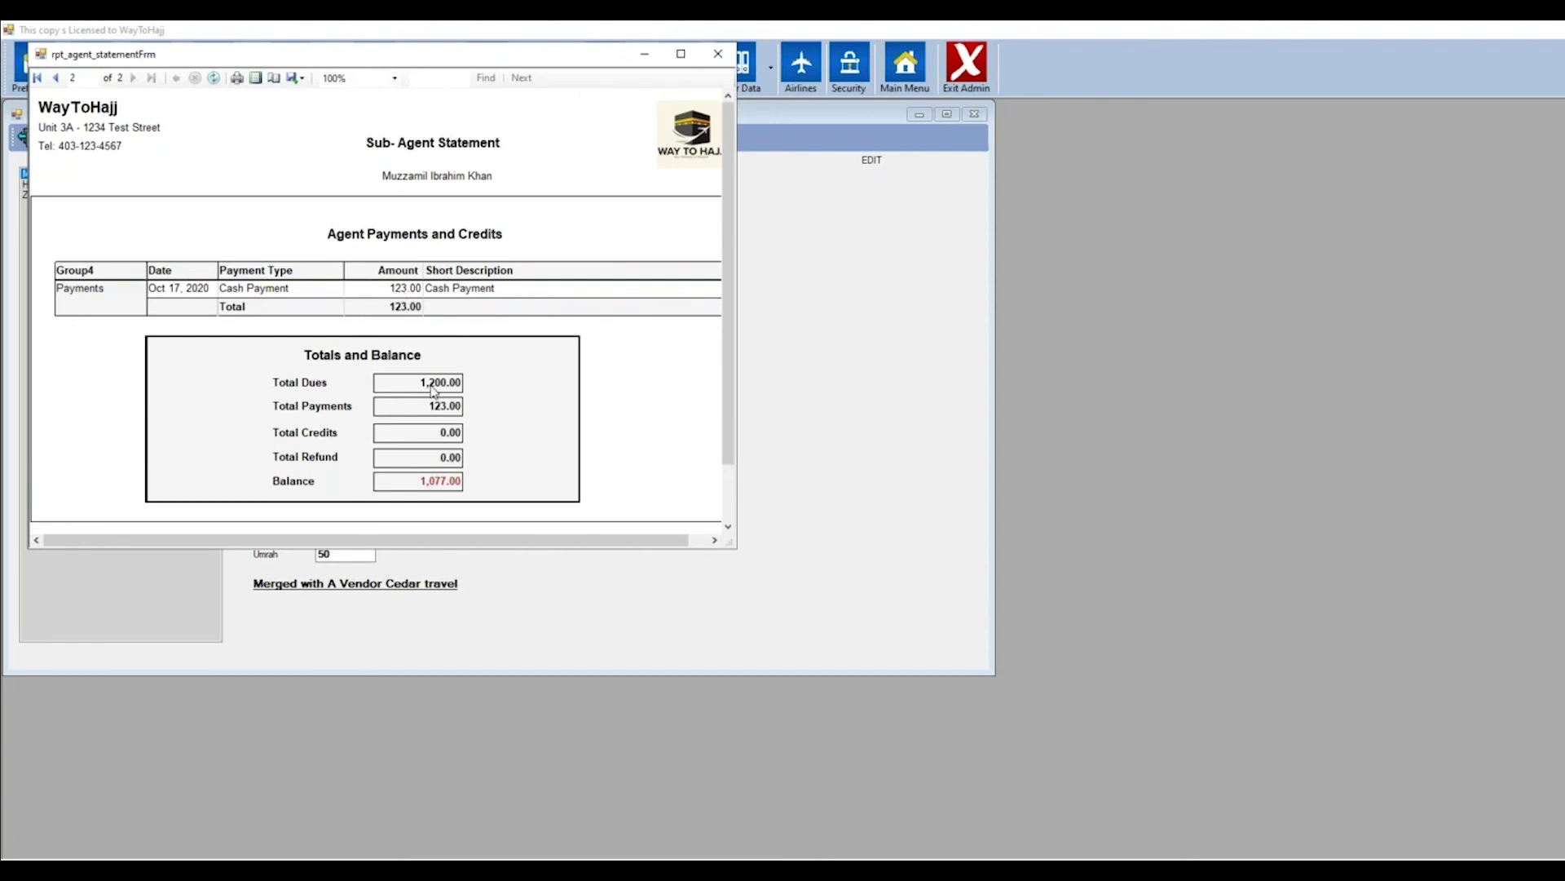
click(719, 55)
click(300, 79)
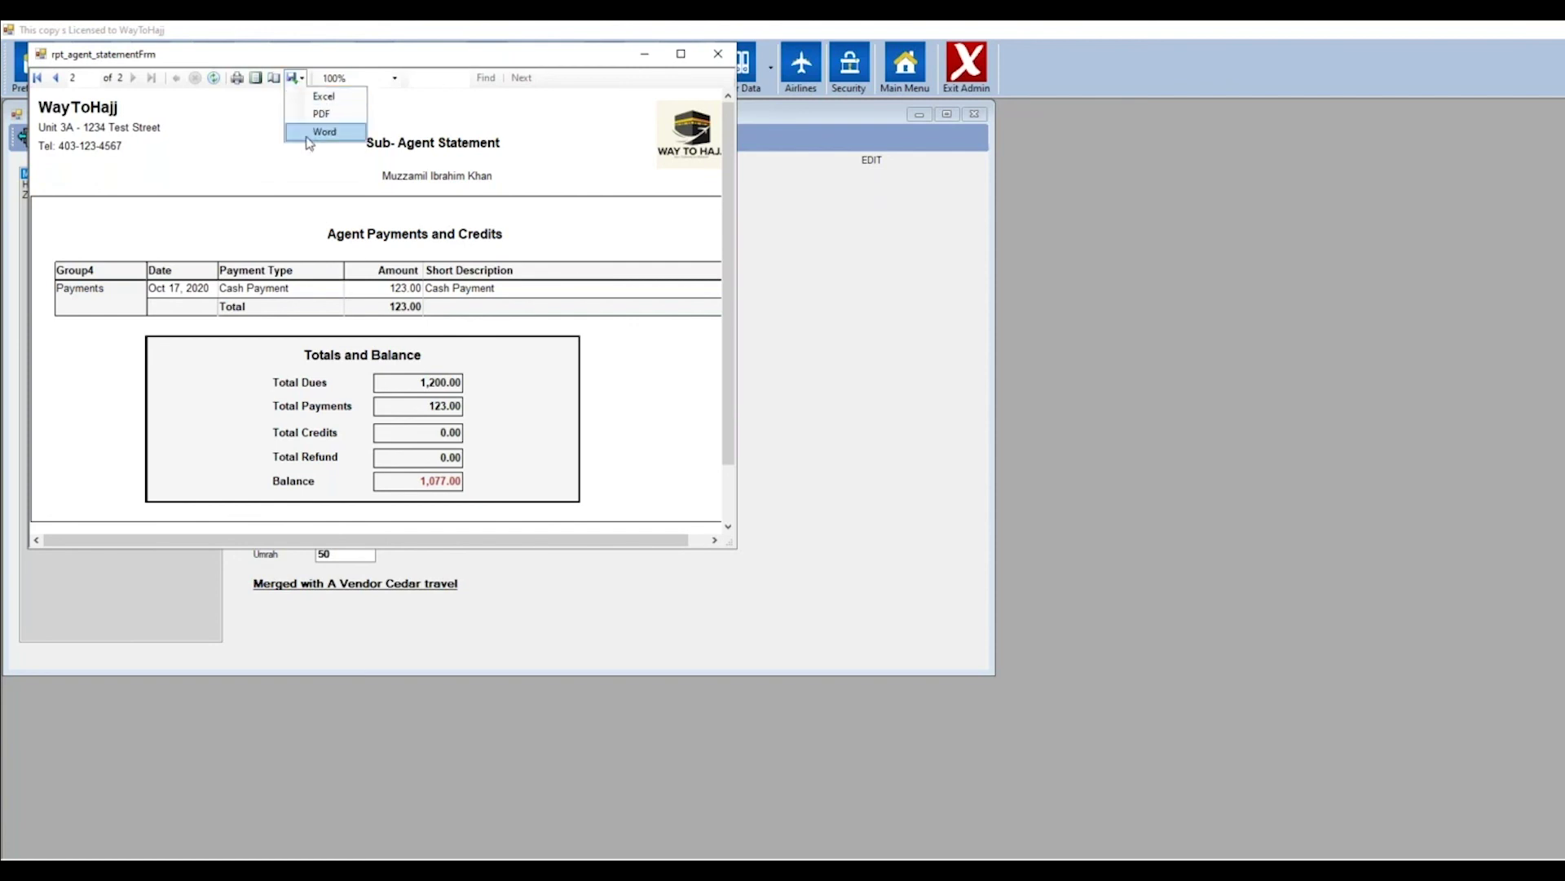
click(718, 53)
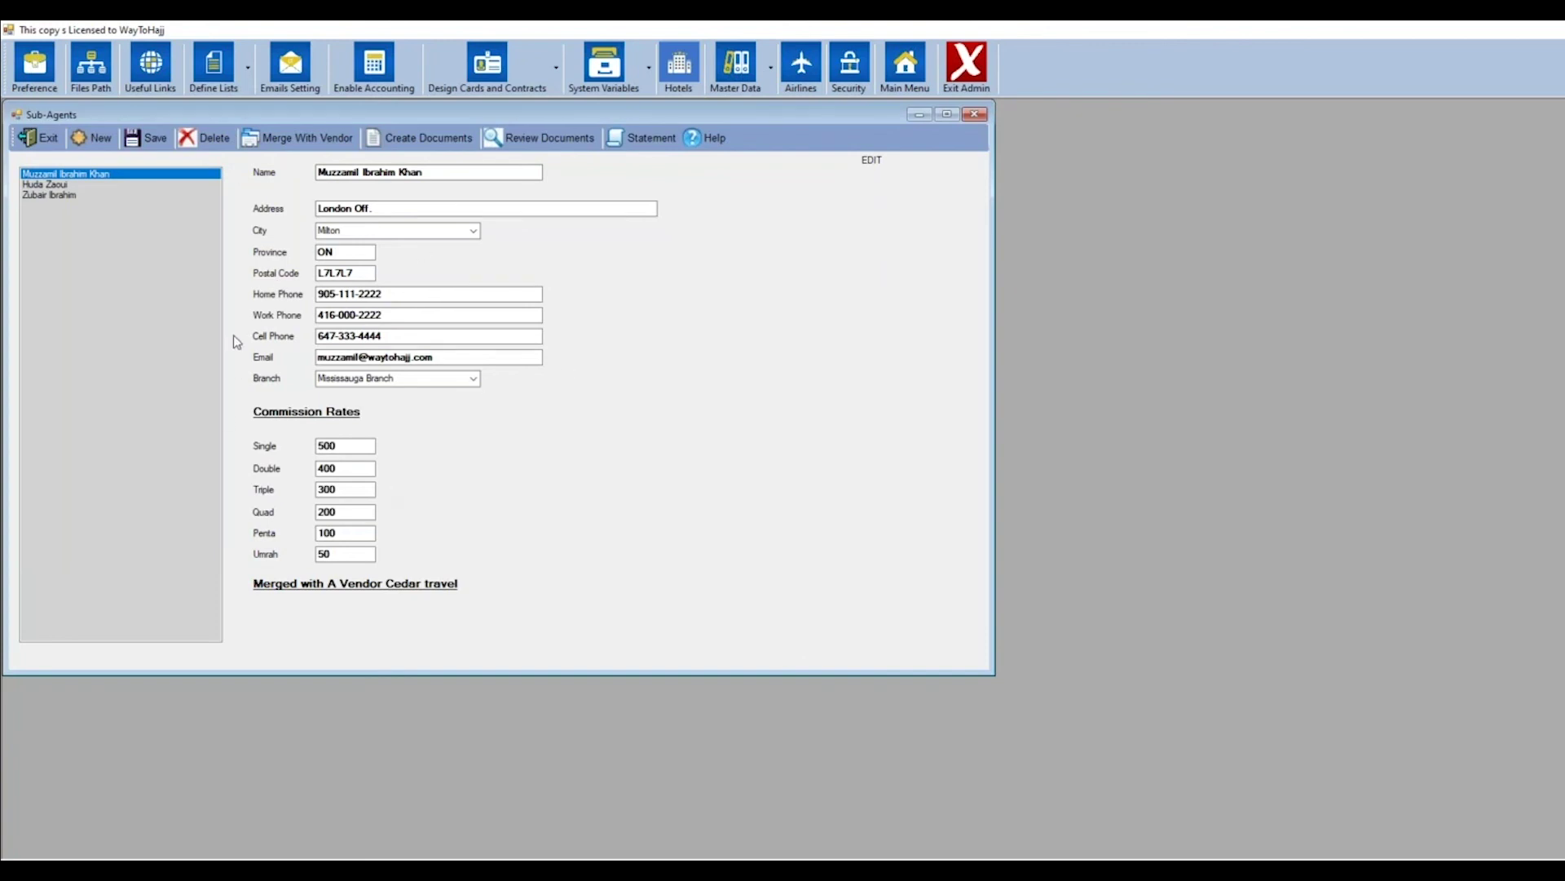
Close the Sub-Agents form and open Vendors from the Master Data menu
click(39, 136)
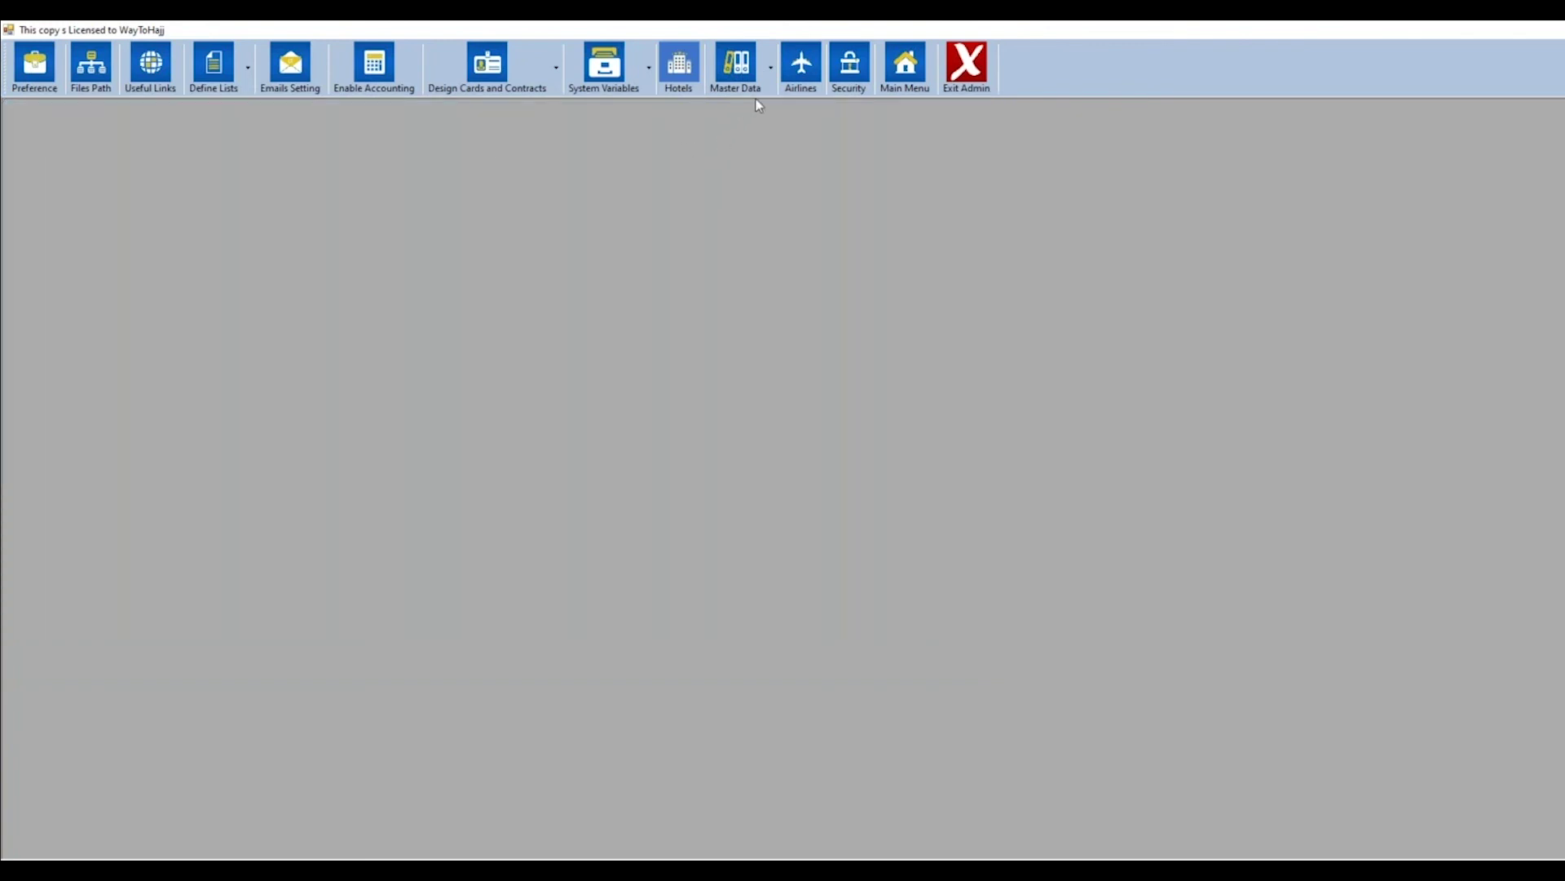
click(741, 79)
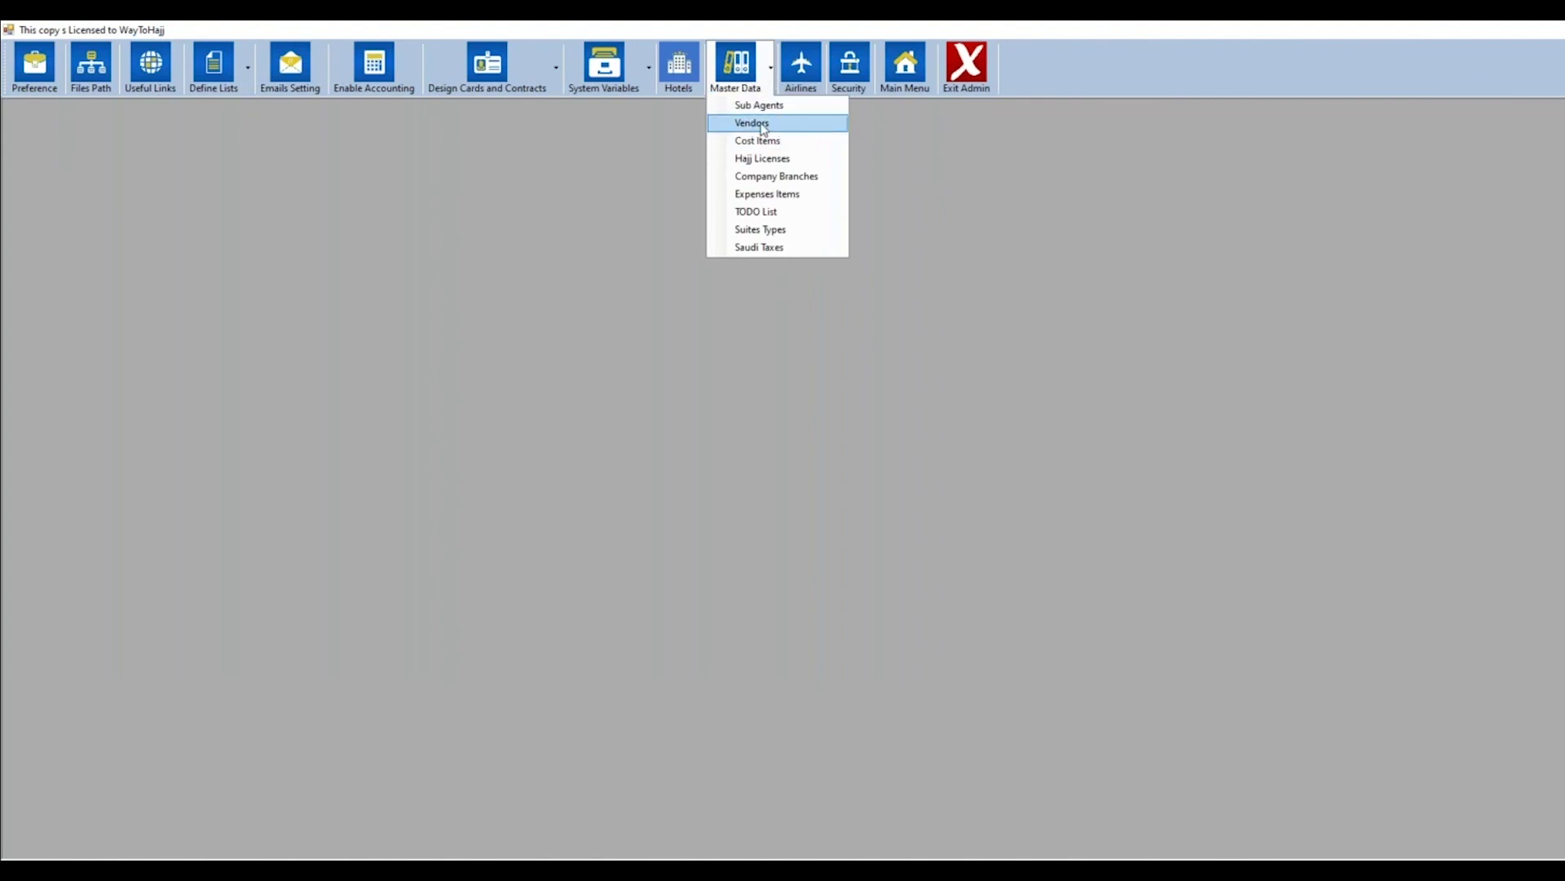
click(763, 124)
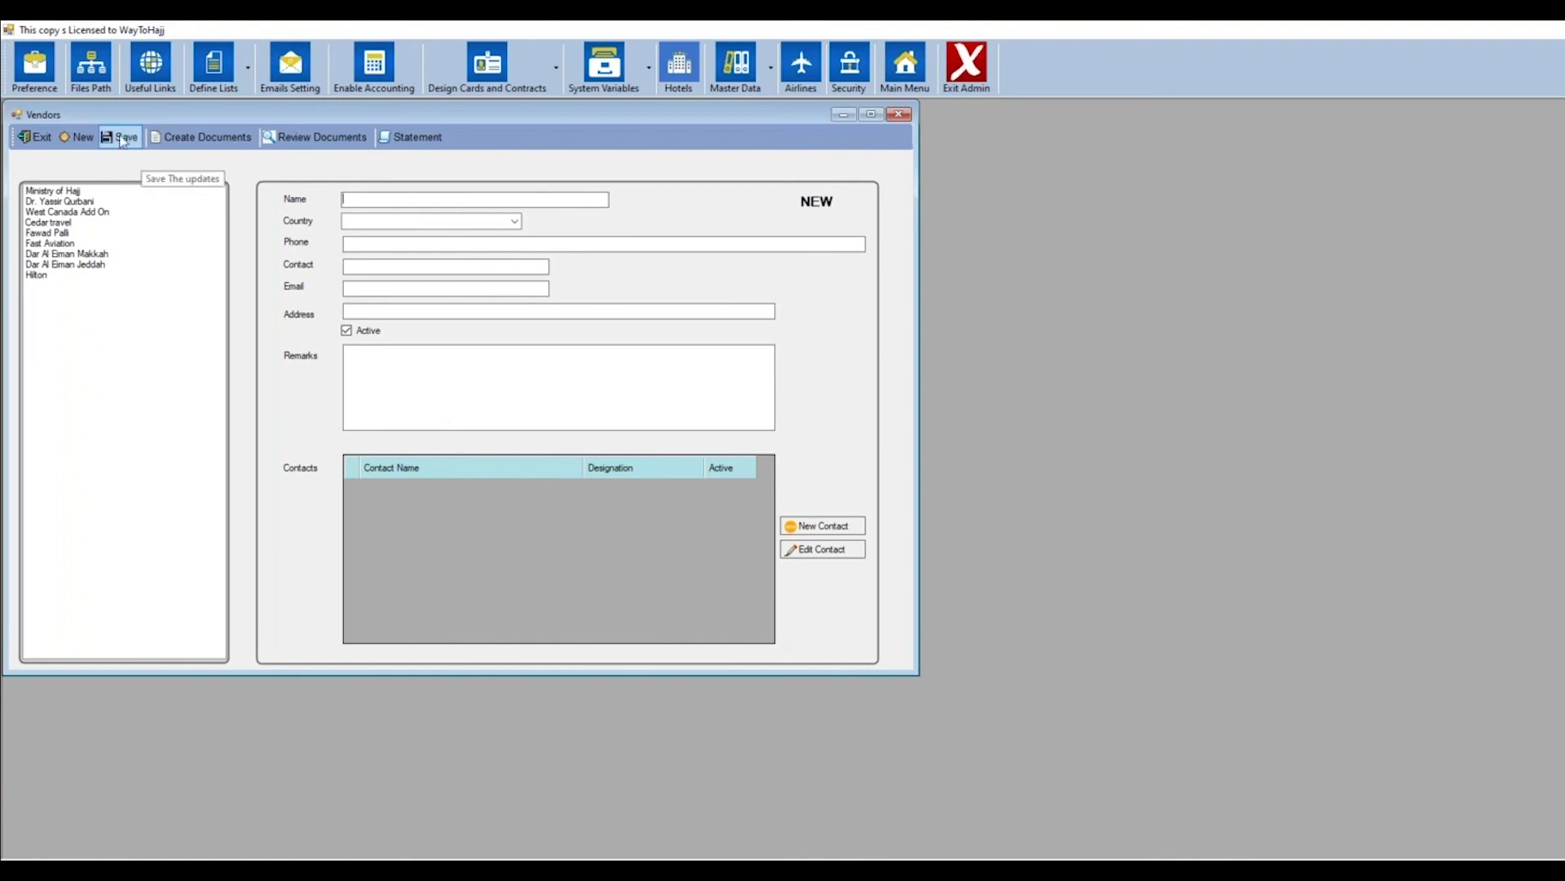
Select the Ministry of Hajj vendor and start a new contact, finding no designation choices available
click(57, 193)
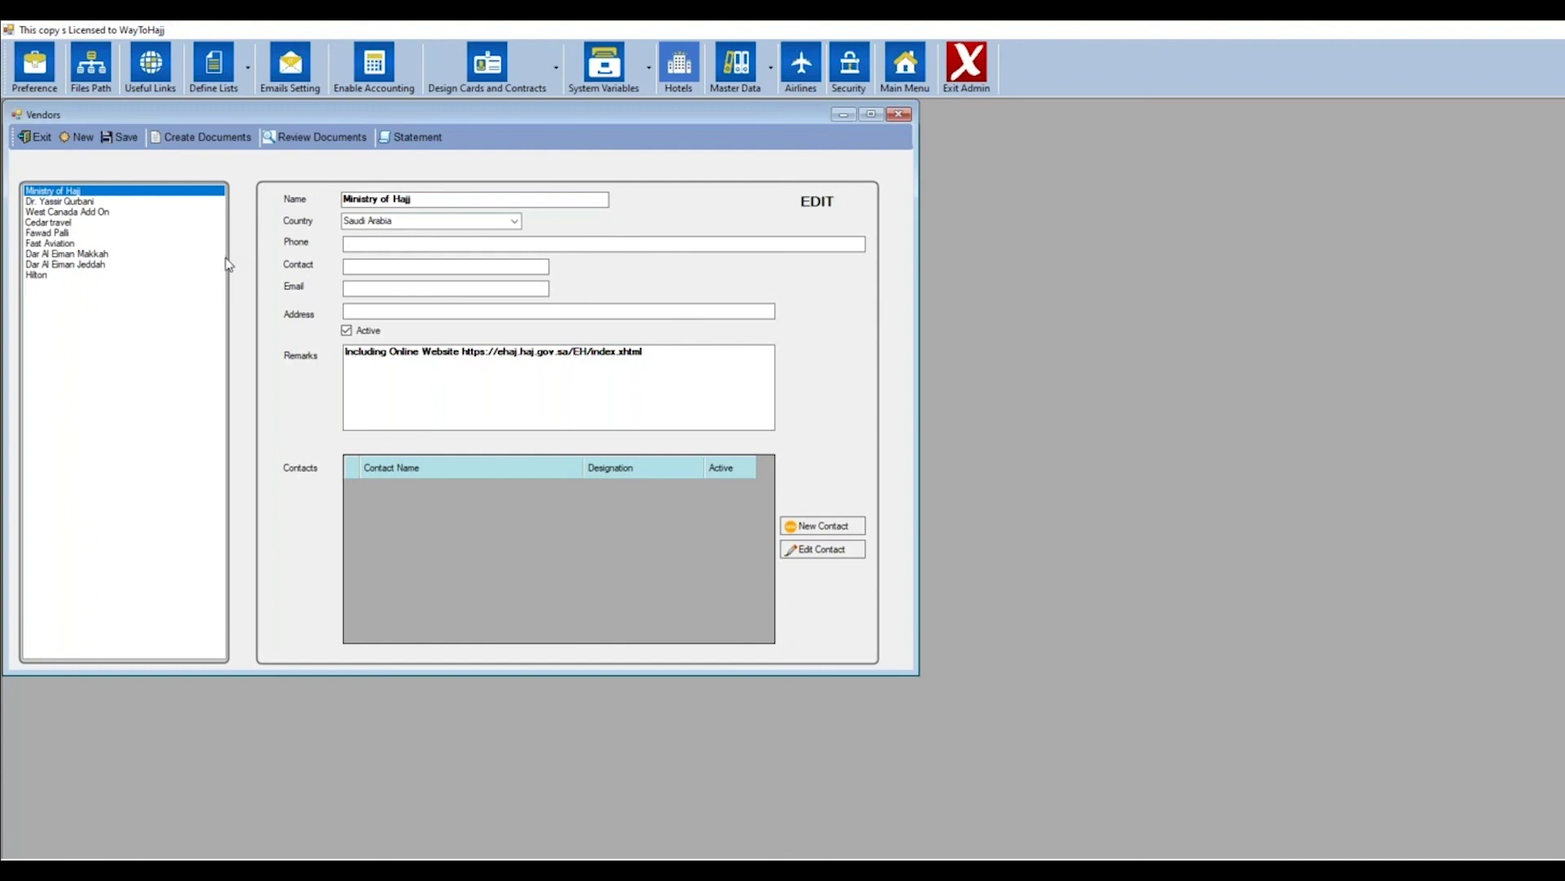
click(817, 526)
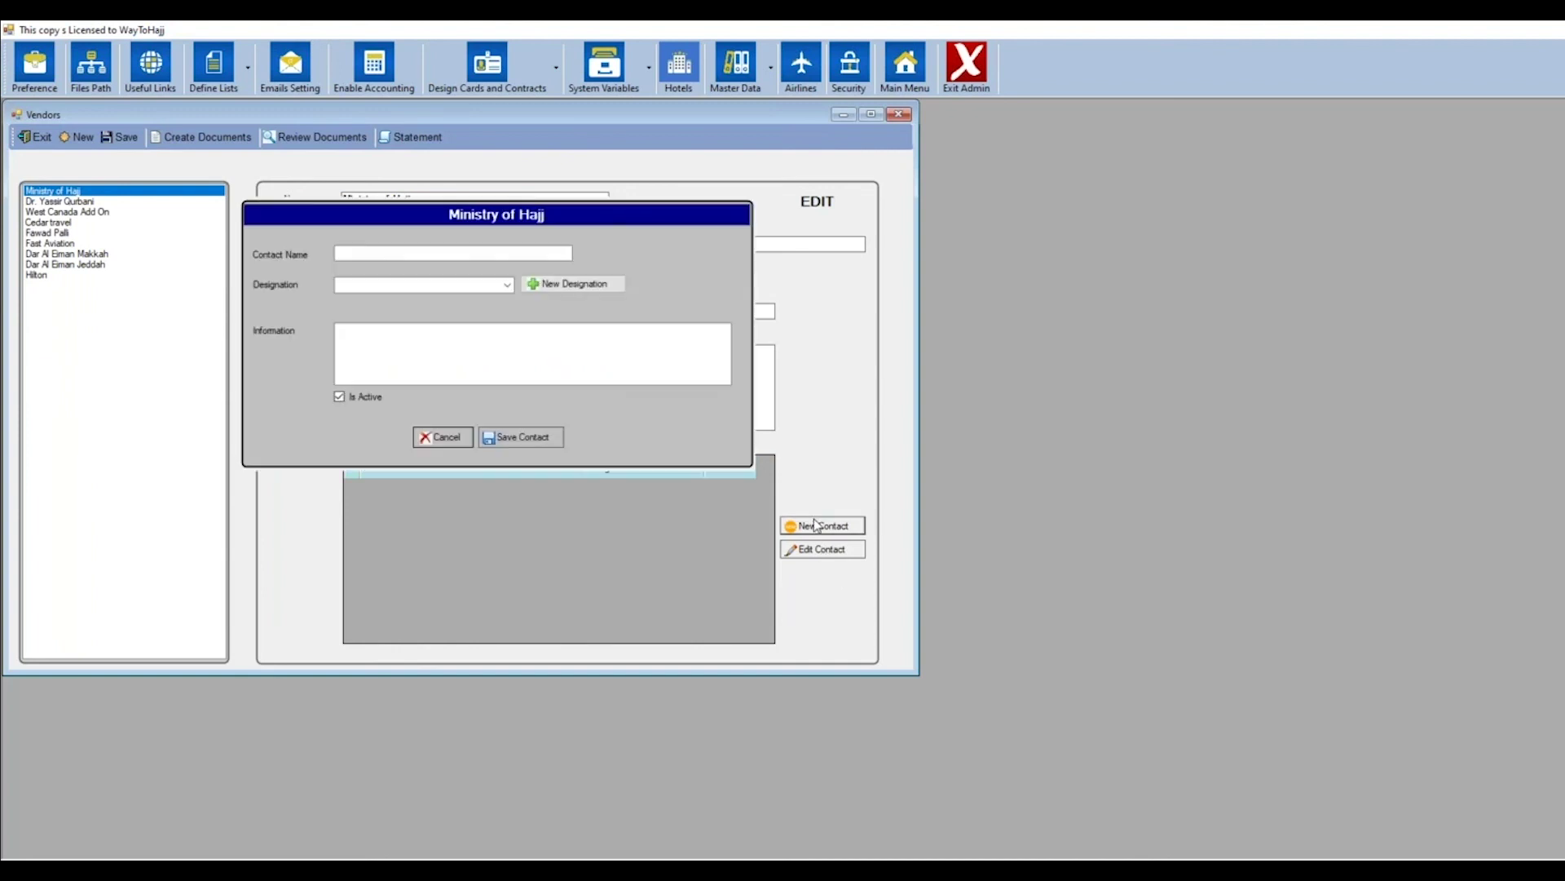
click(364, 252)
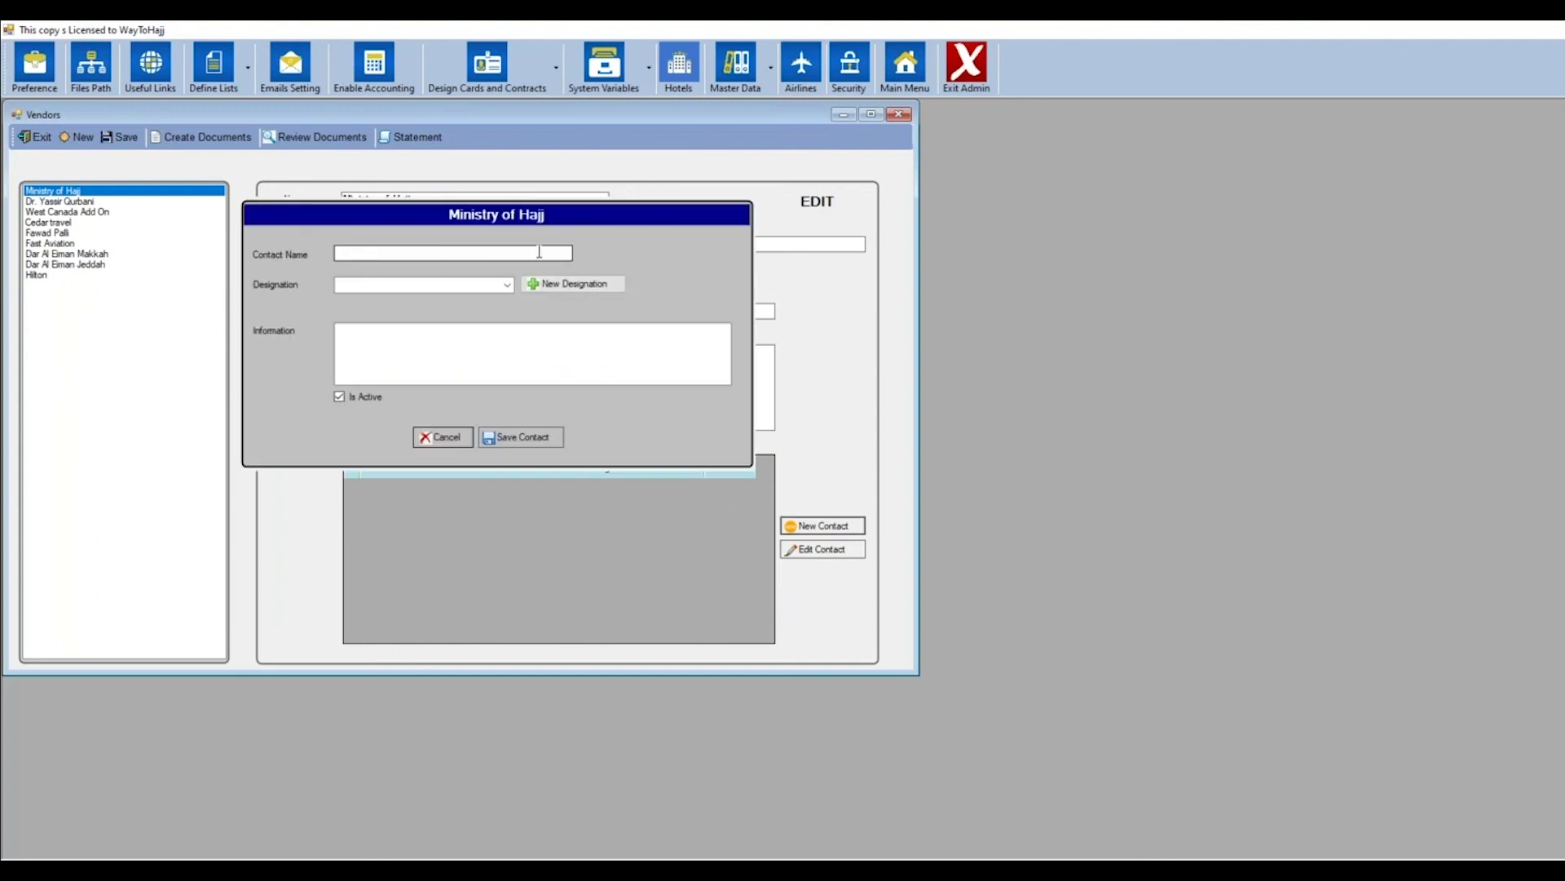
click(508, 289)
click(508, 288)
click(508, 288)
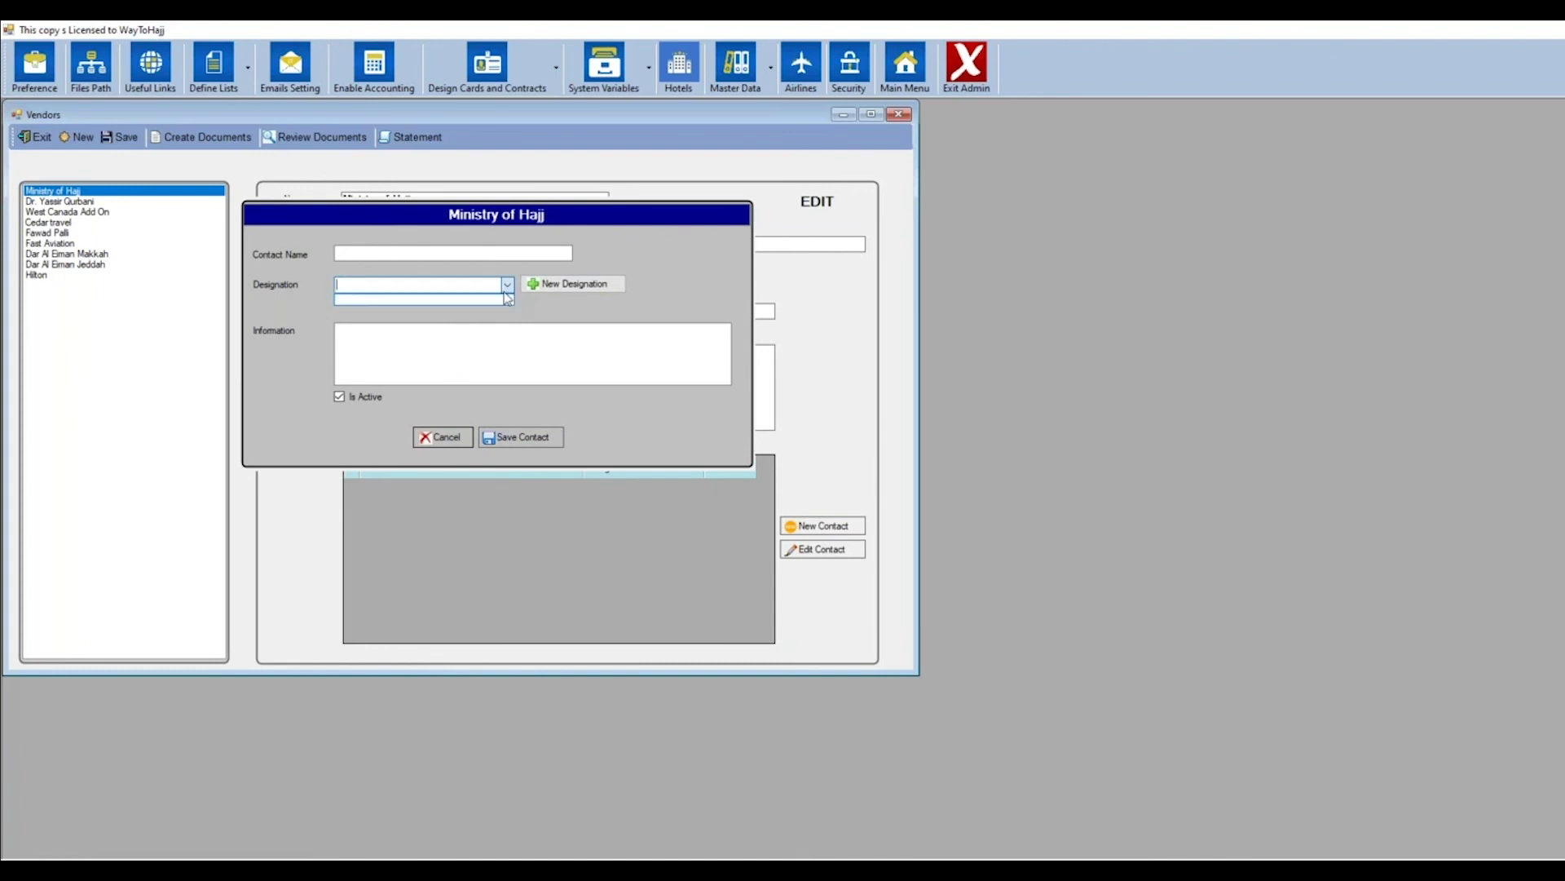
click(561, 285)
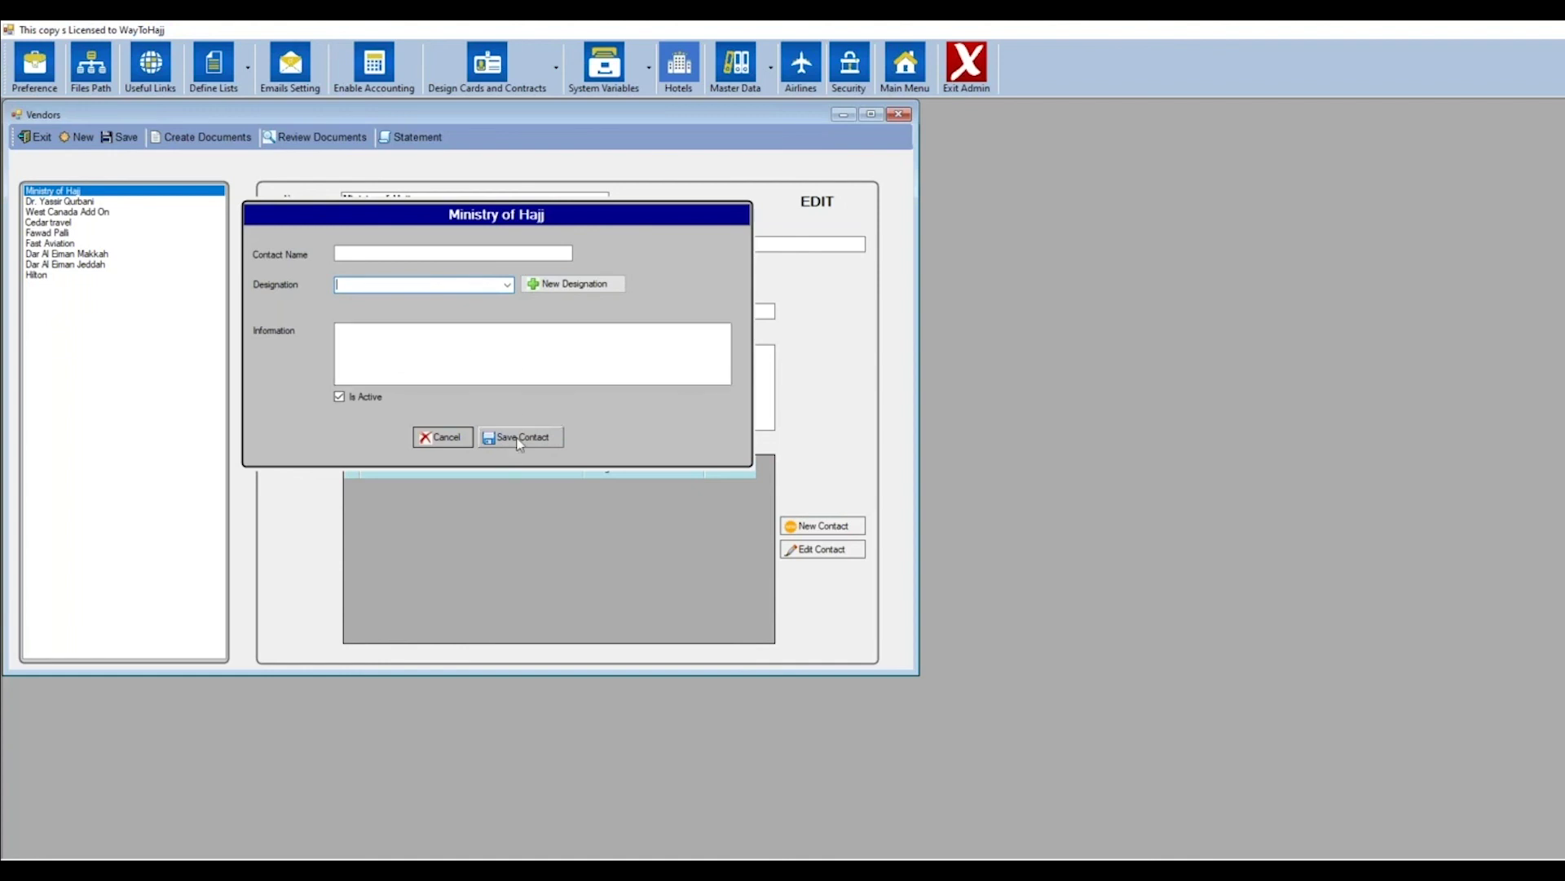
click(467, 254)
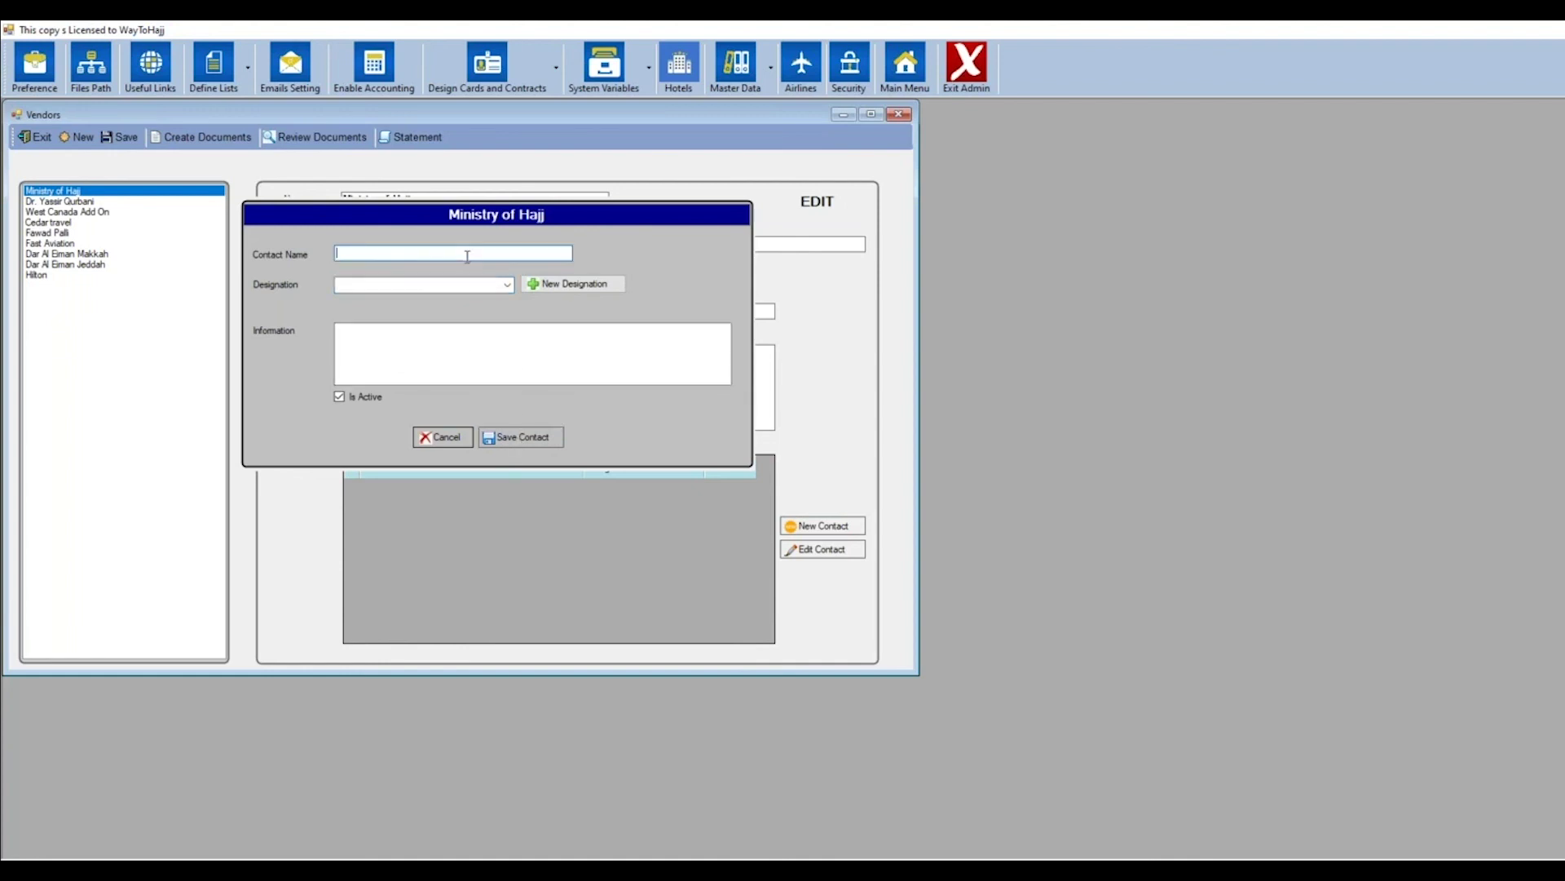
Enter the contact's name, designation Reservation manager, phone with extension, keep it active, and save
click(557, 285)
click(442, 285)
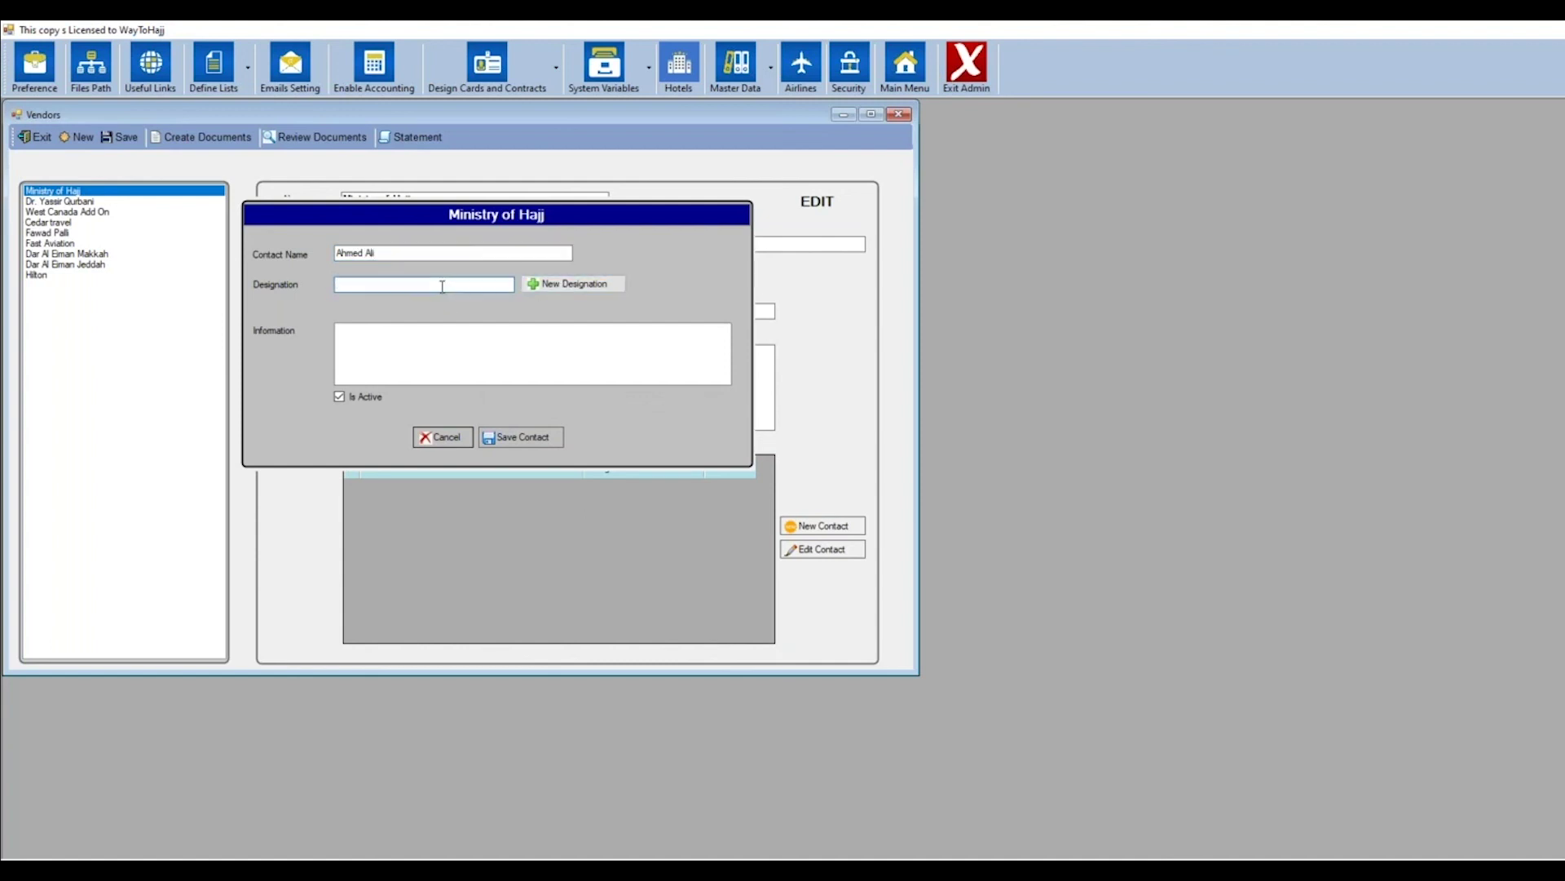
text(Reservation manager)
click(403, 336)
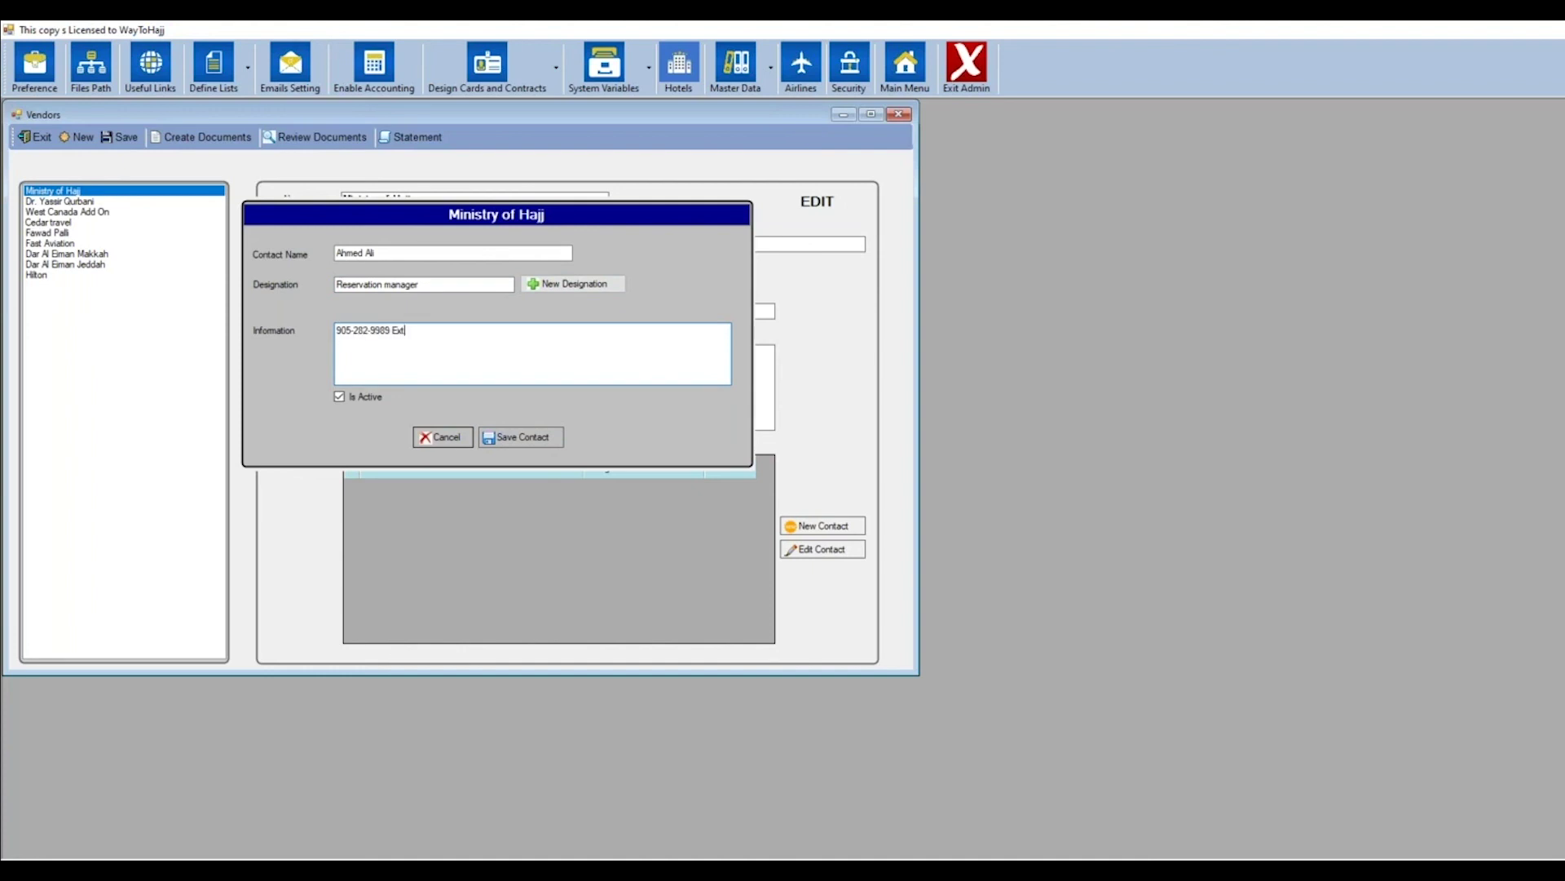
click(340, 397)
click(340, 397)
click(521, 436)
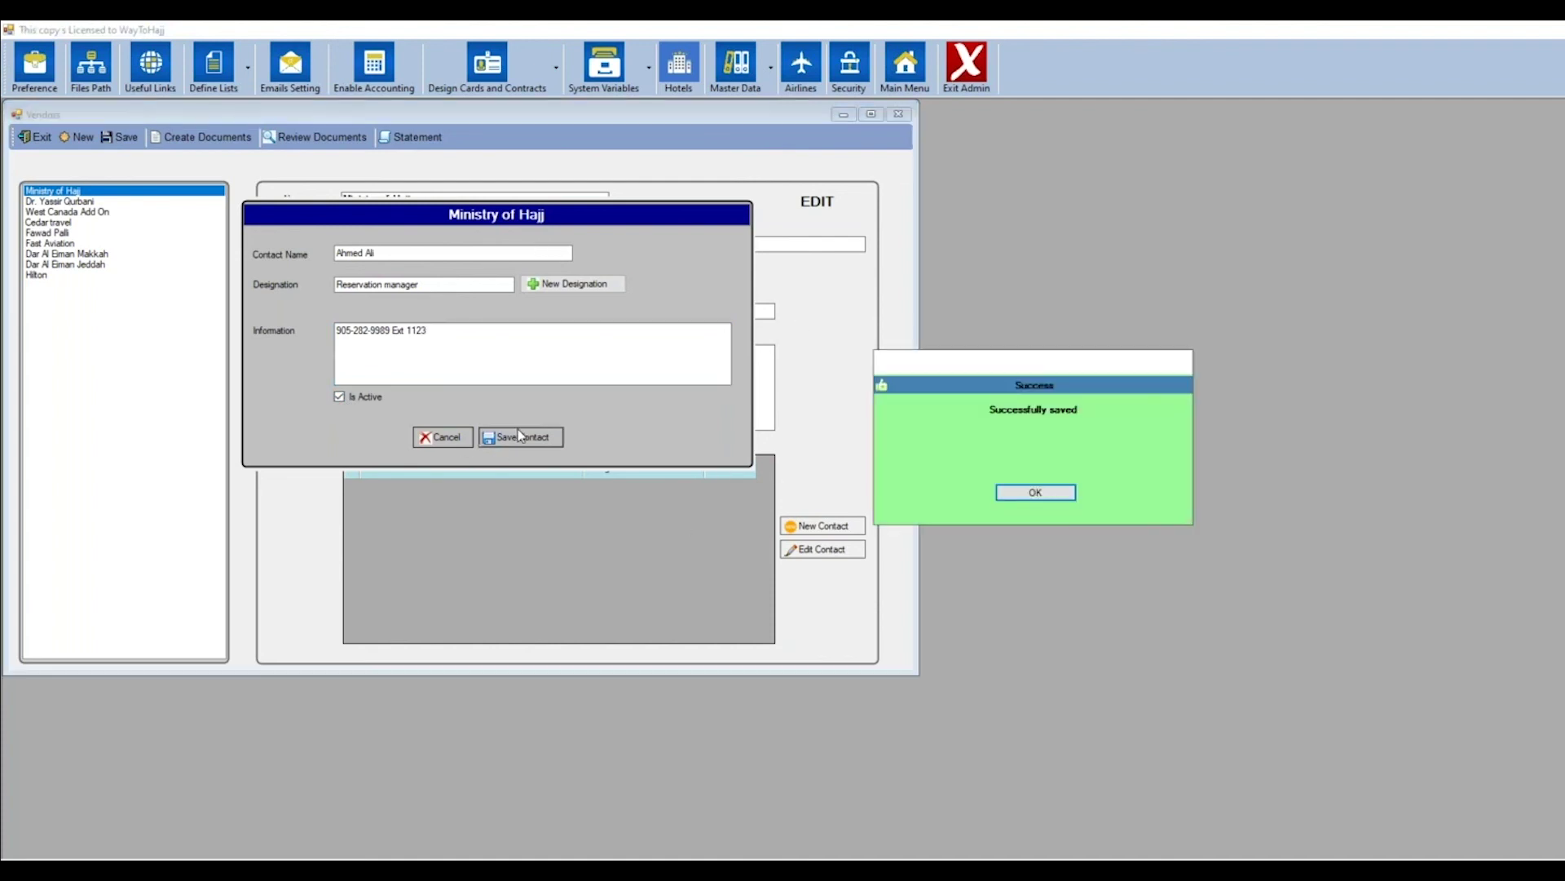
click(1023, 494)
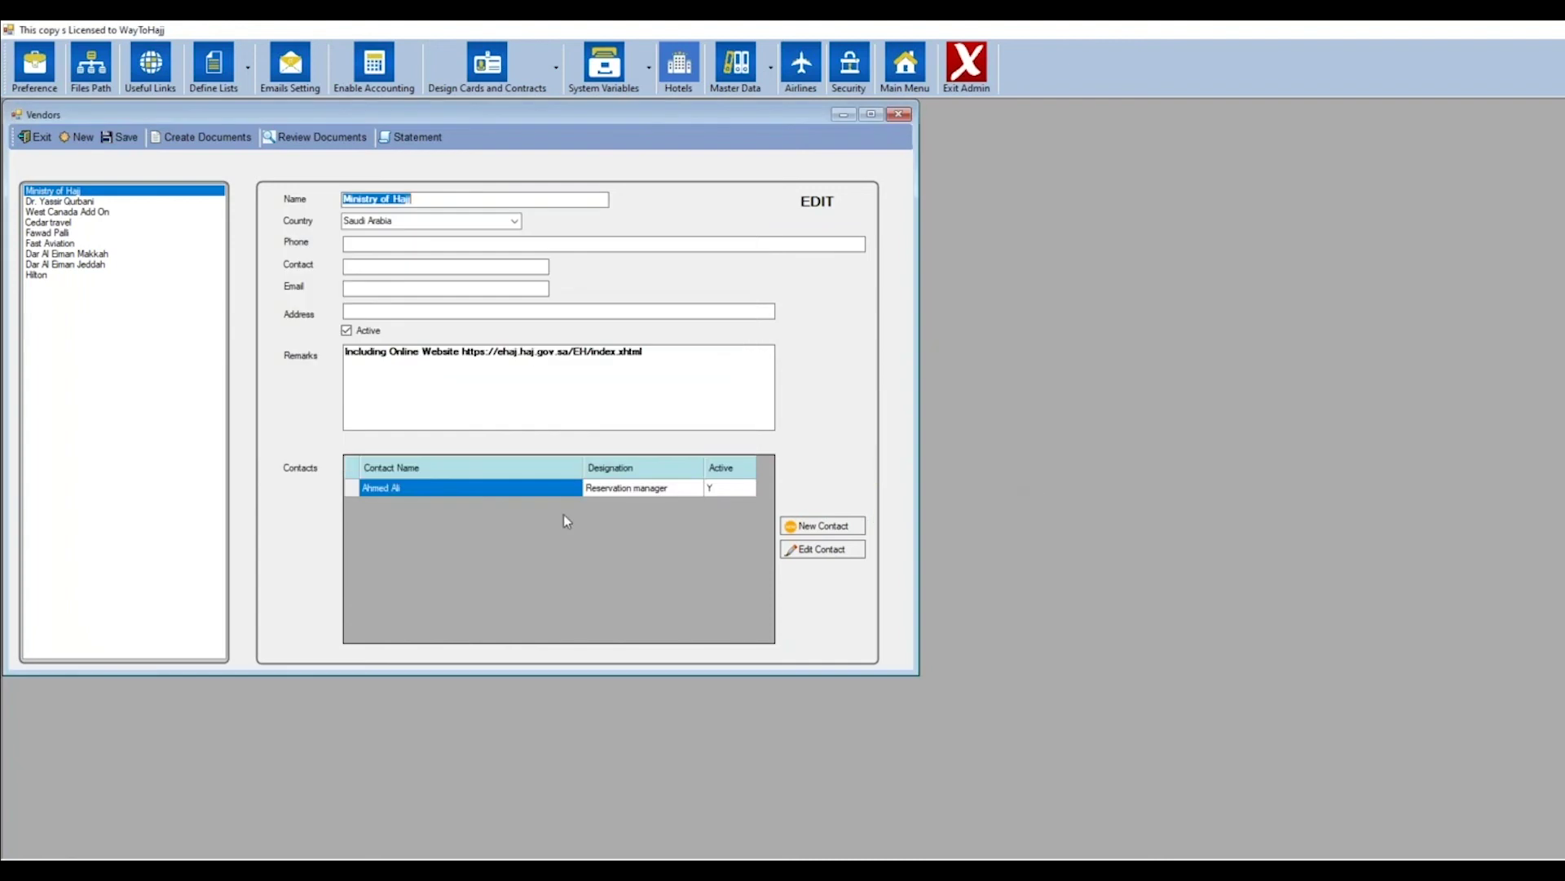
click(369, 490)
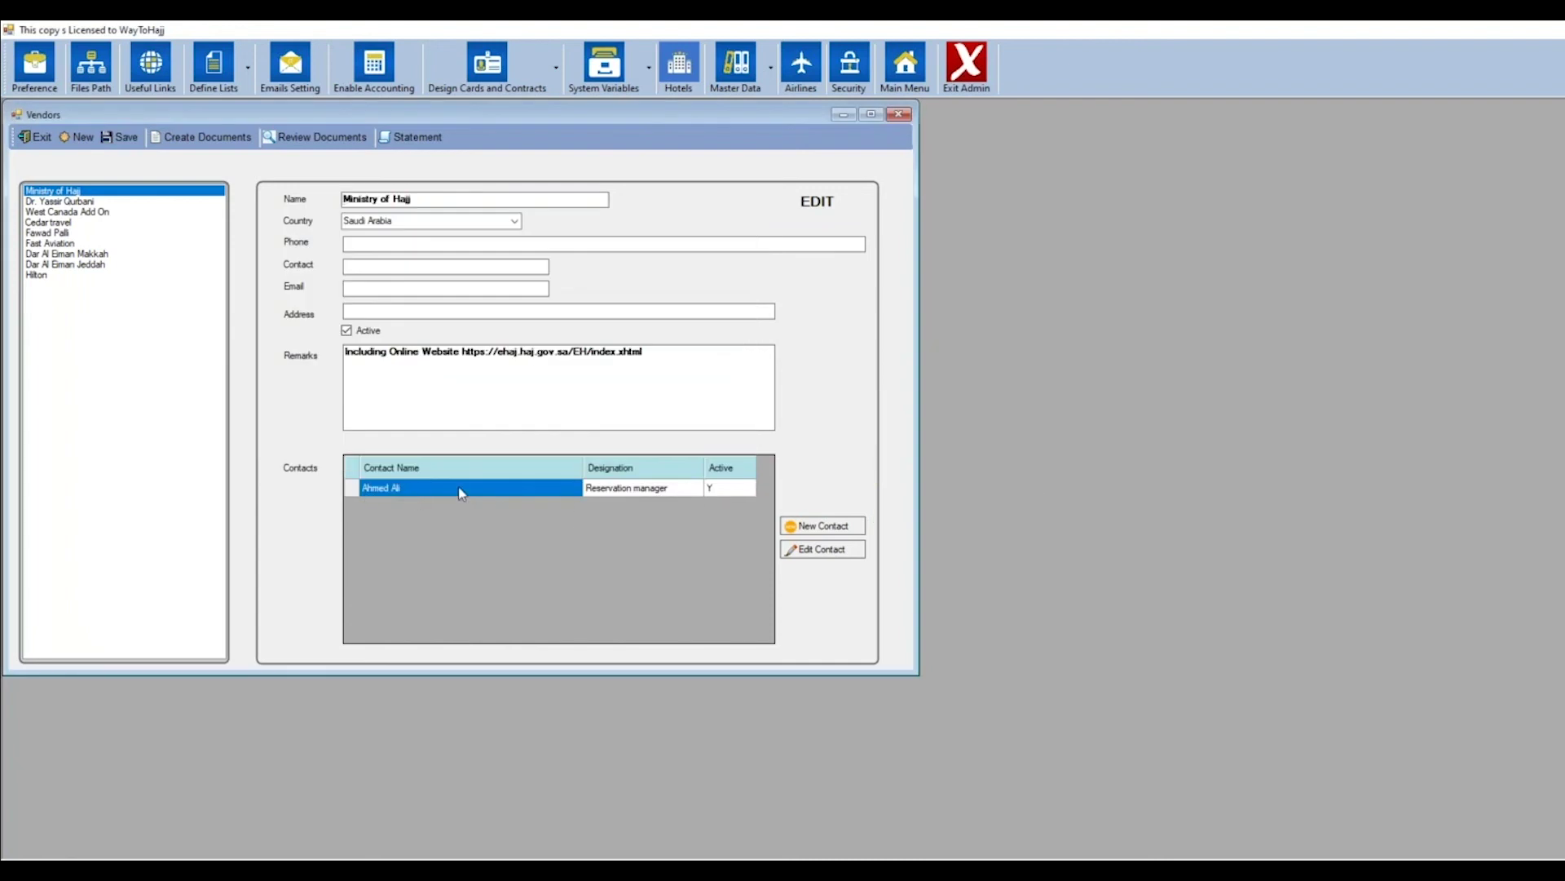
click(352, 488)
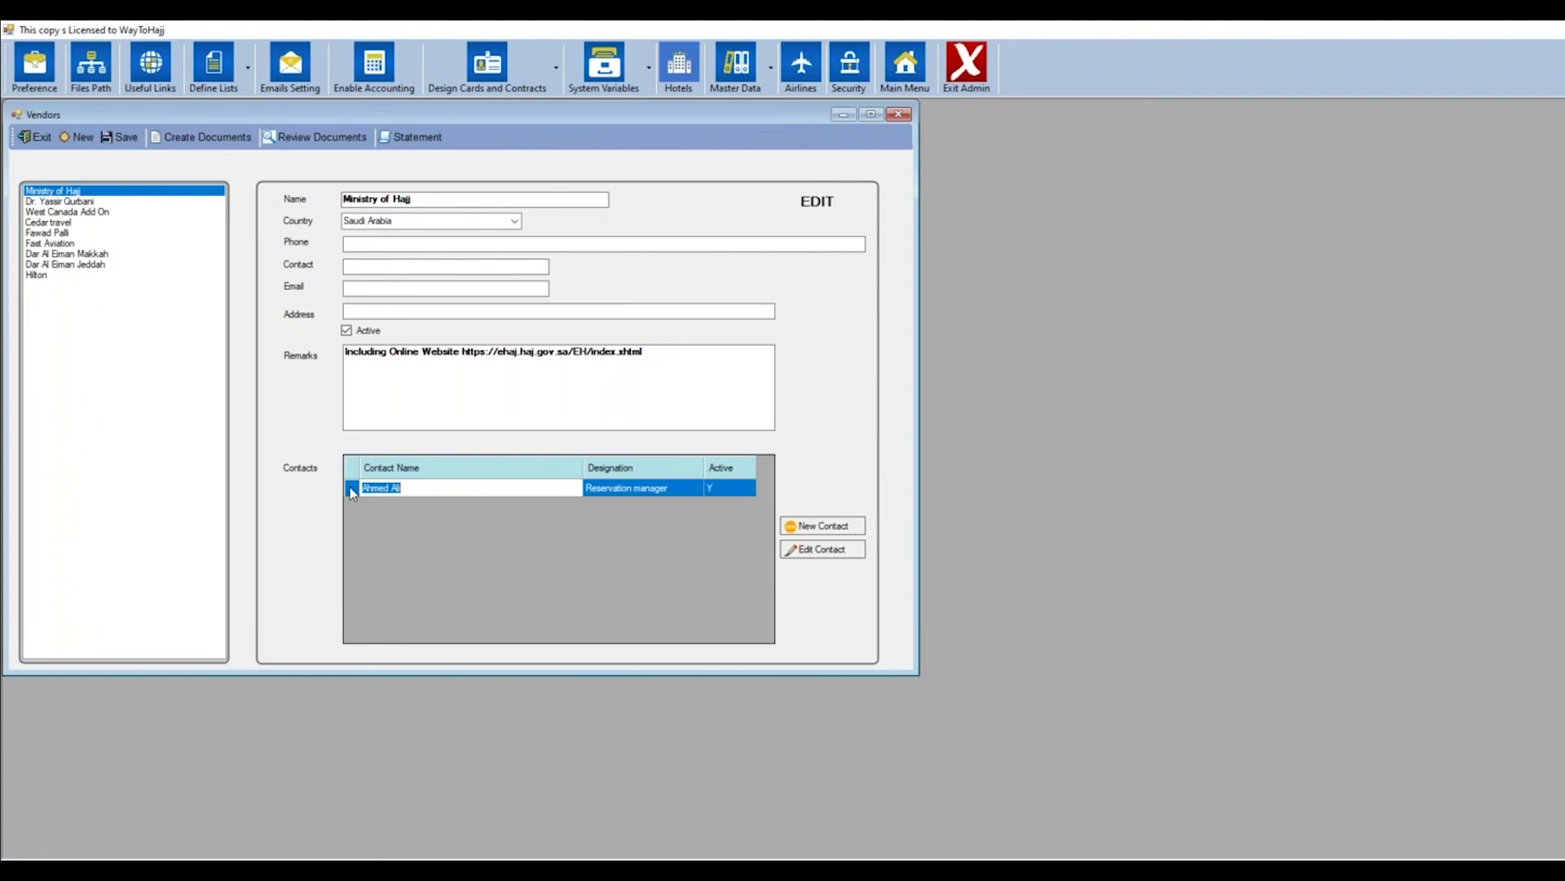
click(854, 550)
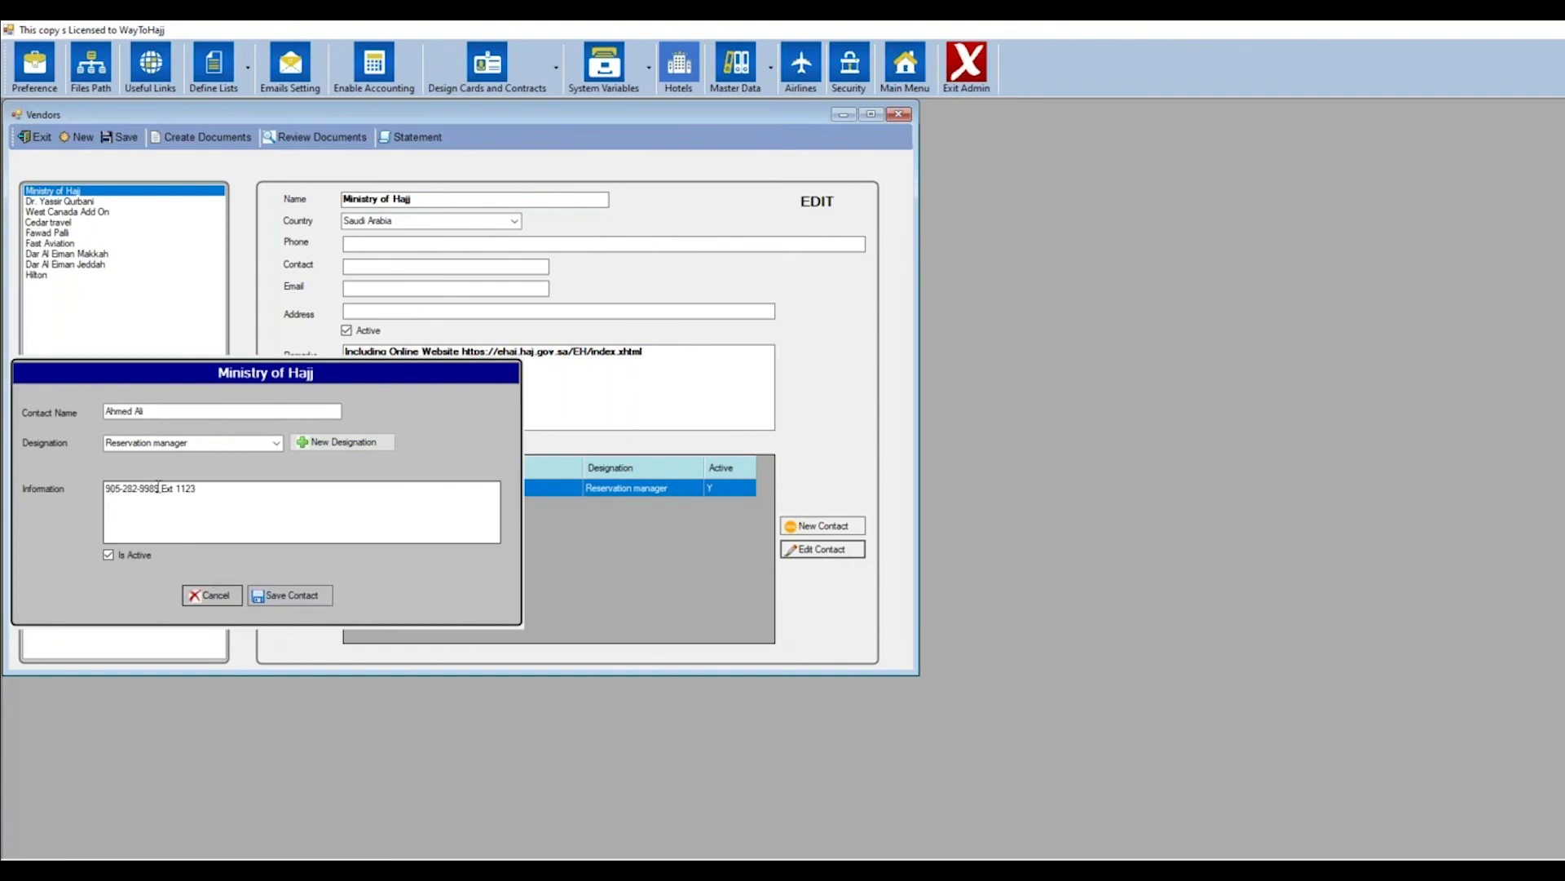
click(215, 594)
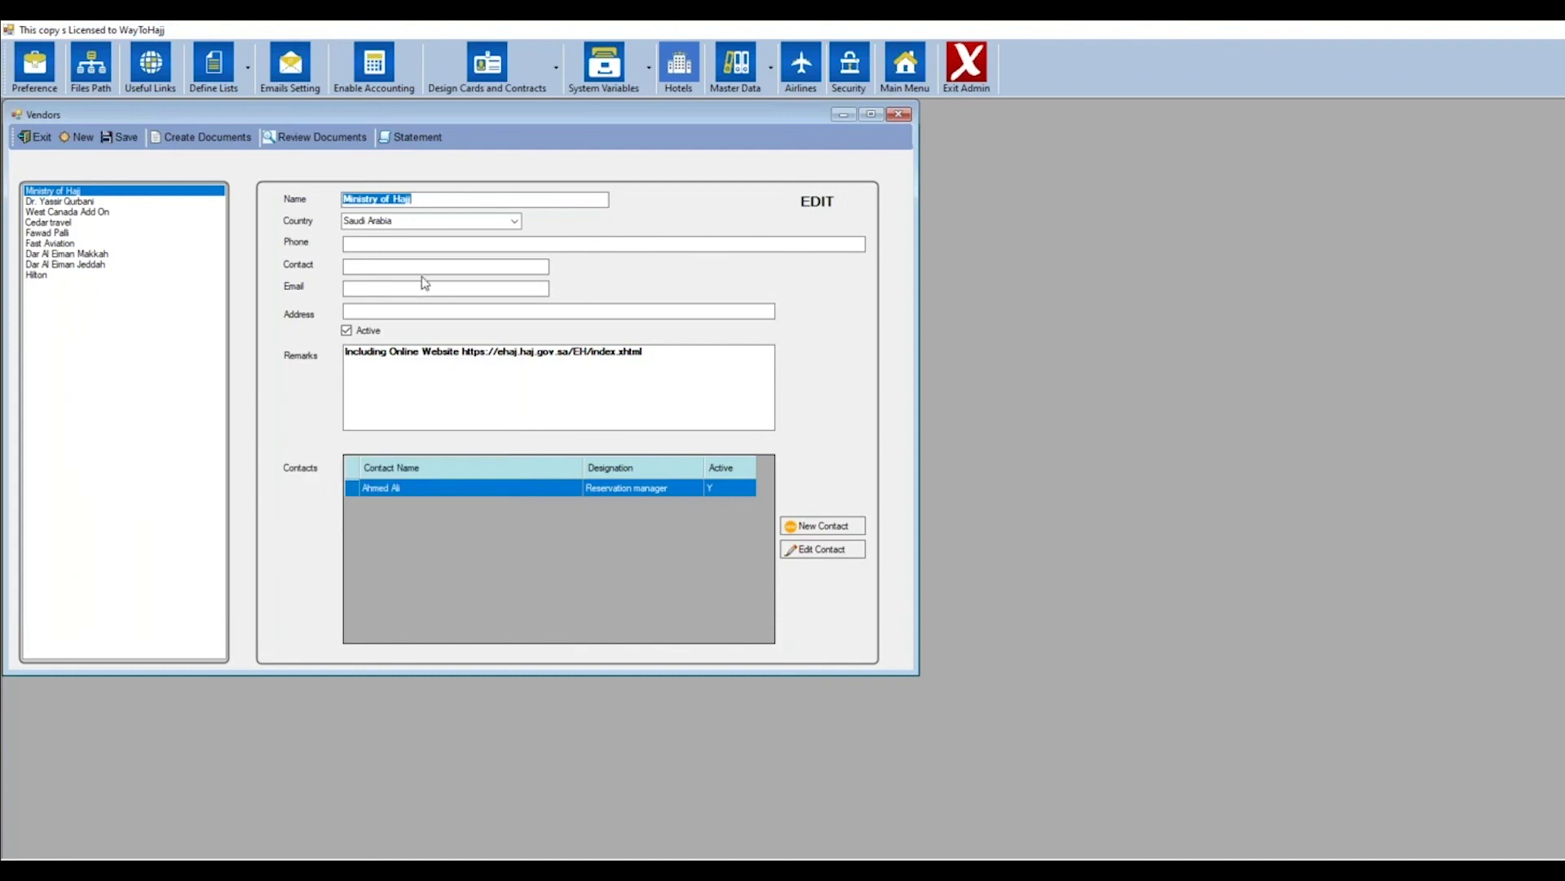
click(423, 293)
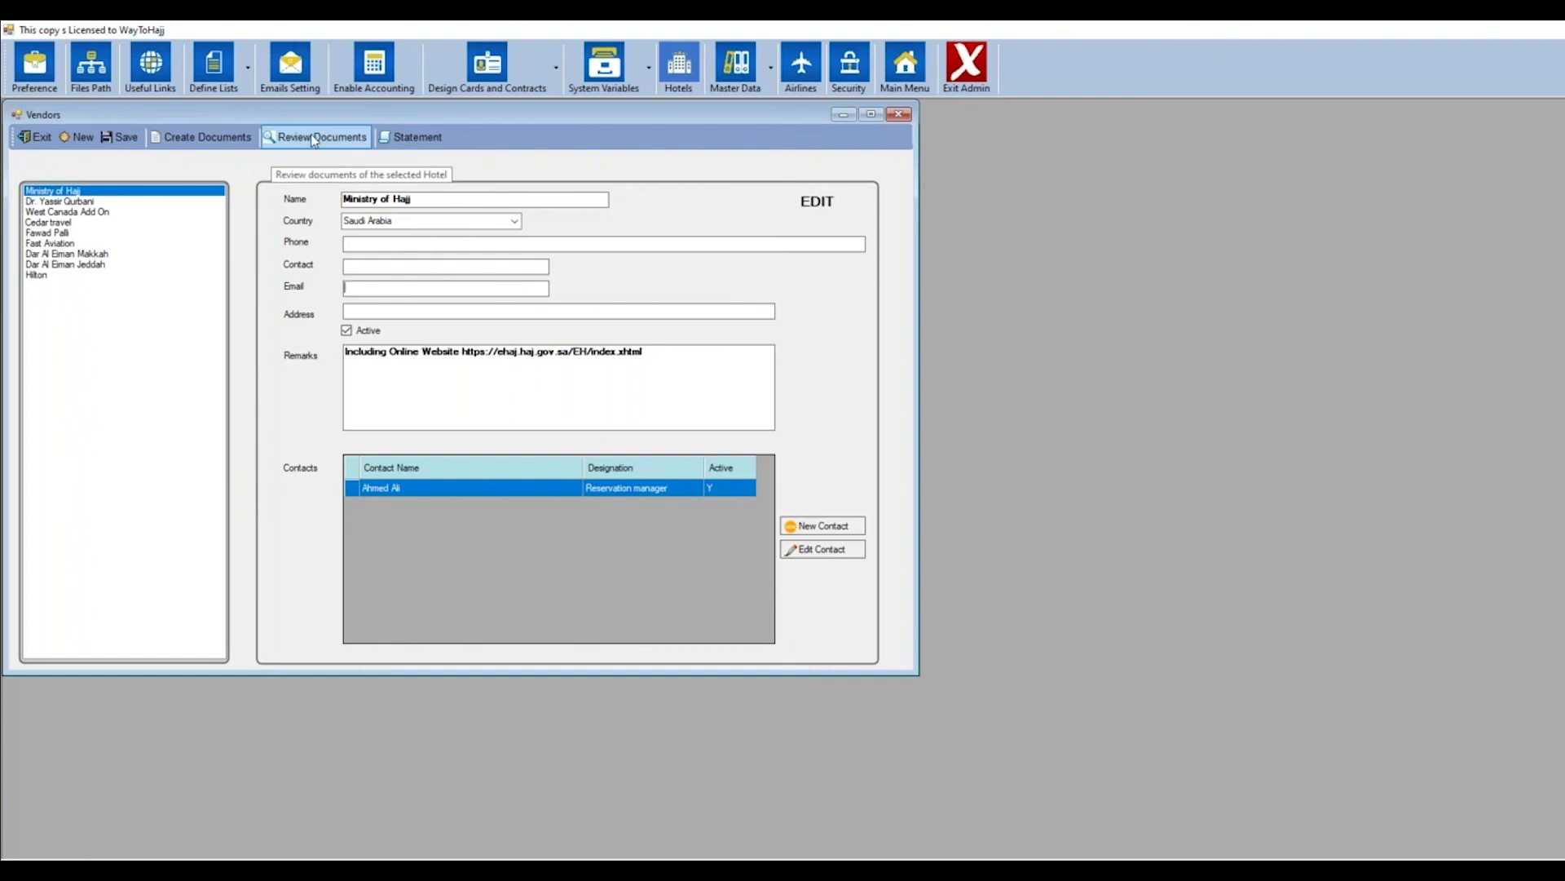
click(426, 138)
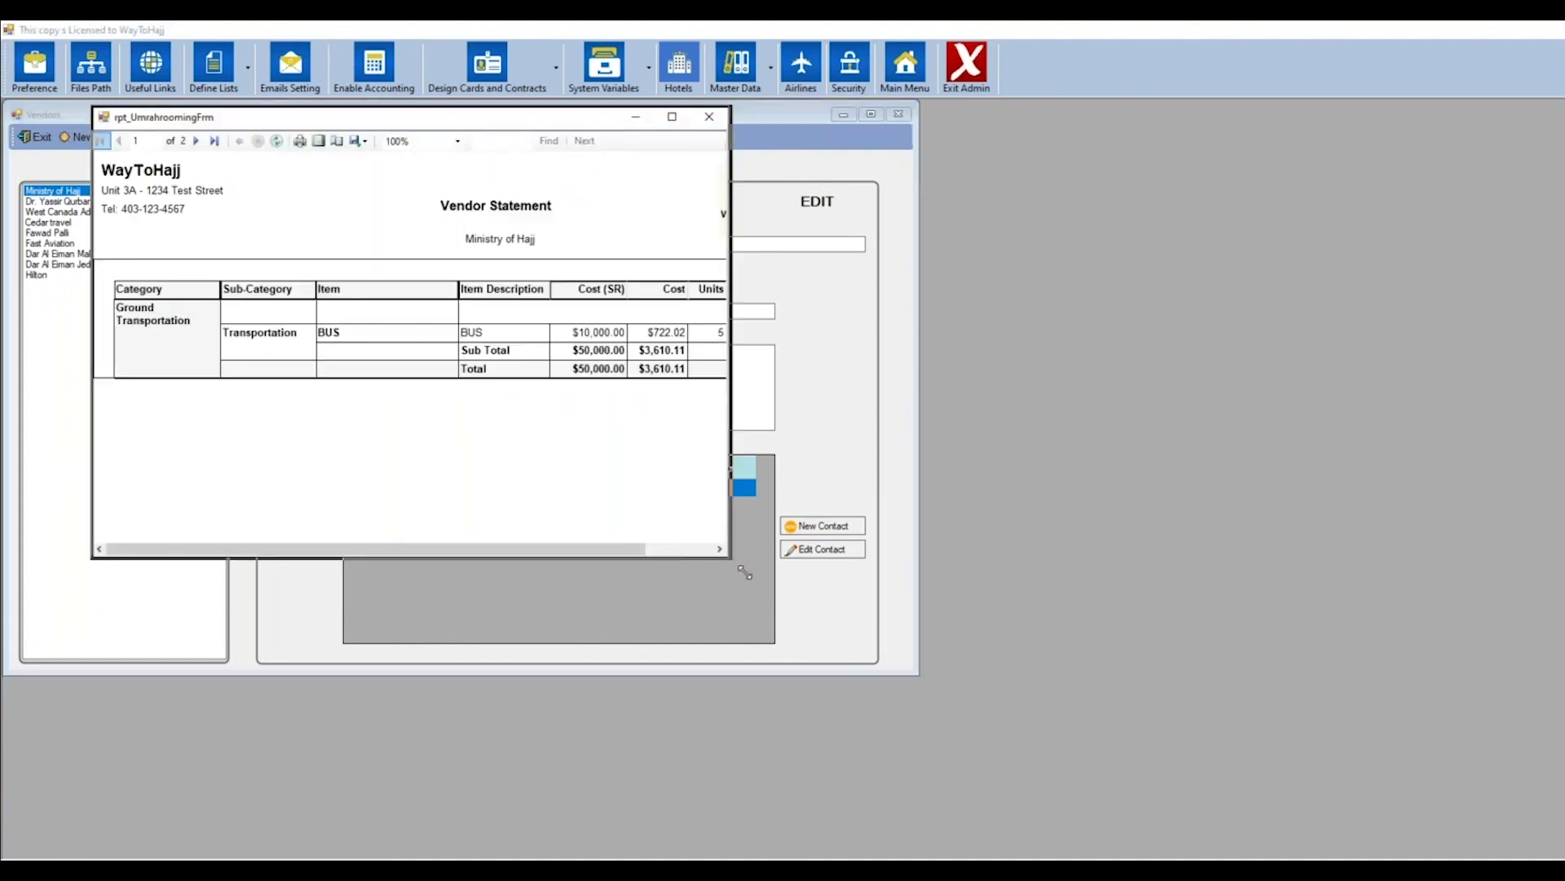
drag(727, 556, 1076, 700)
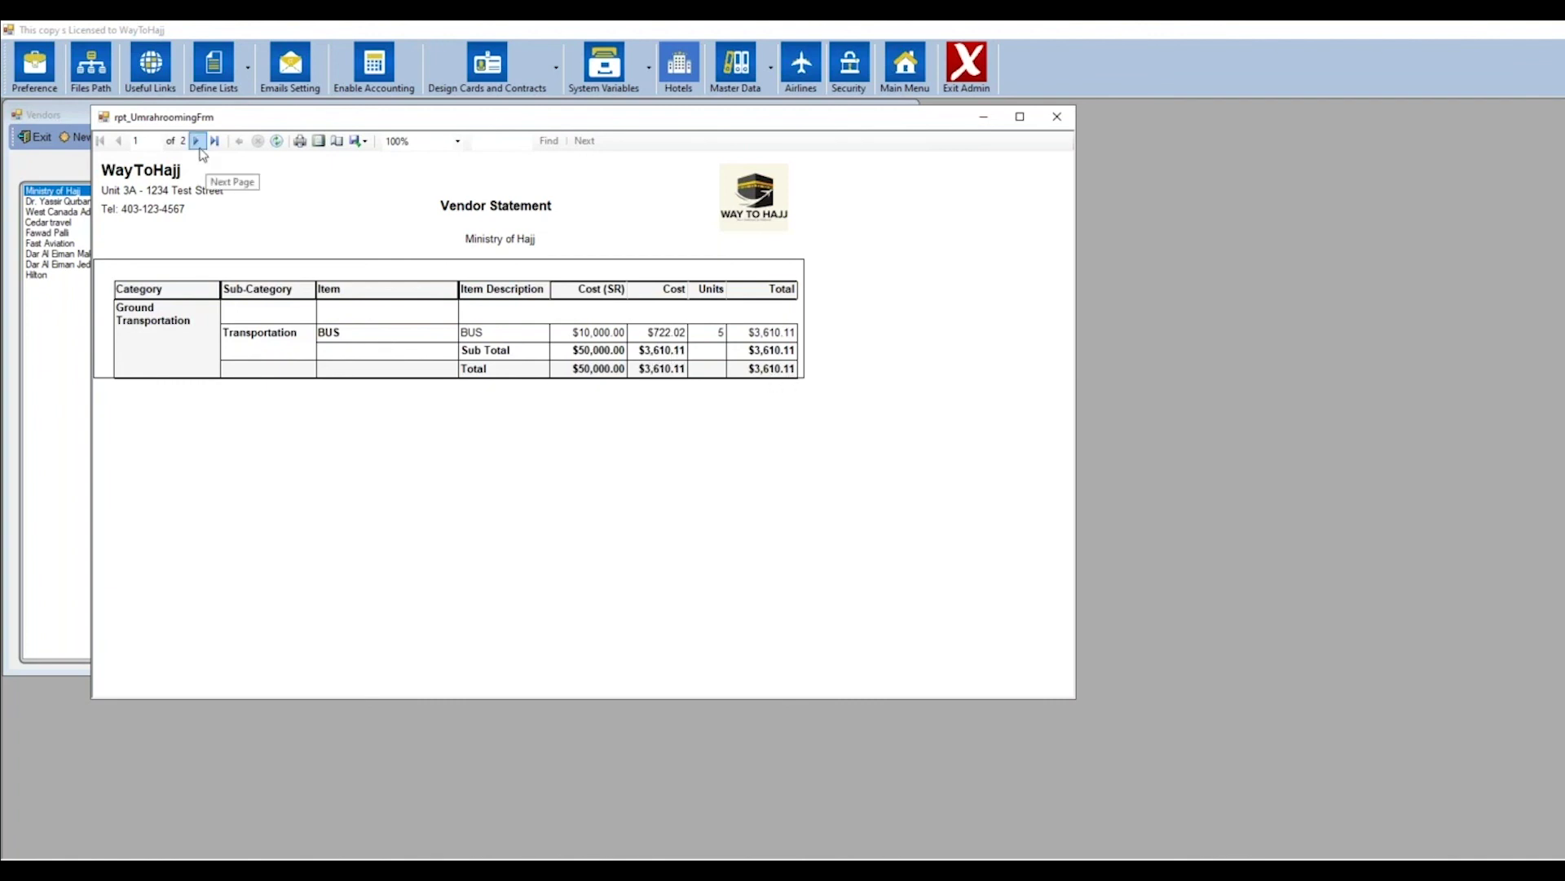
click(197, 142)
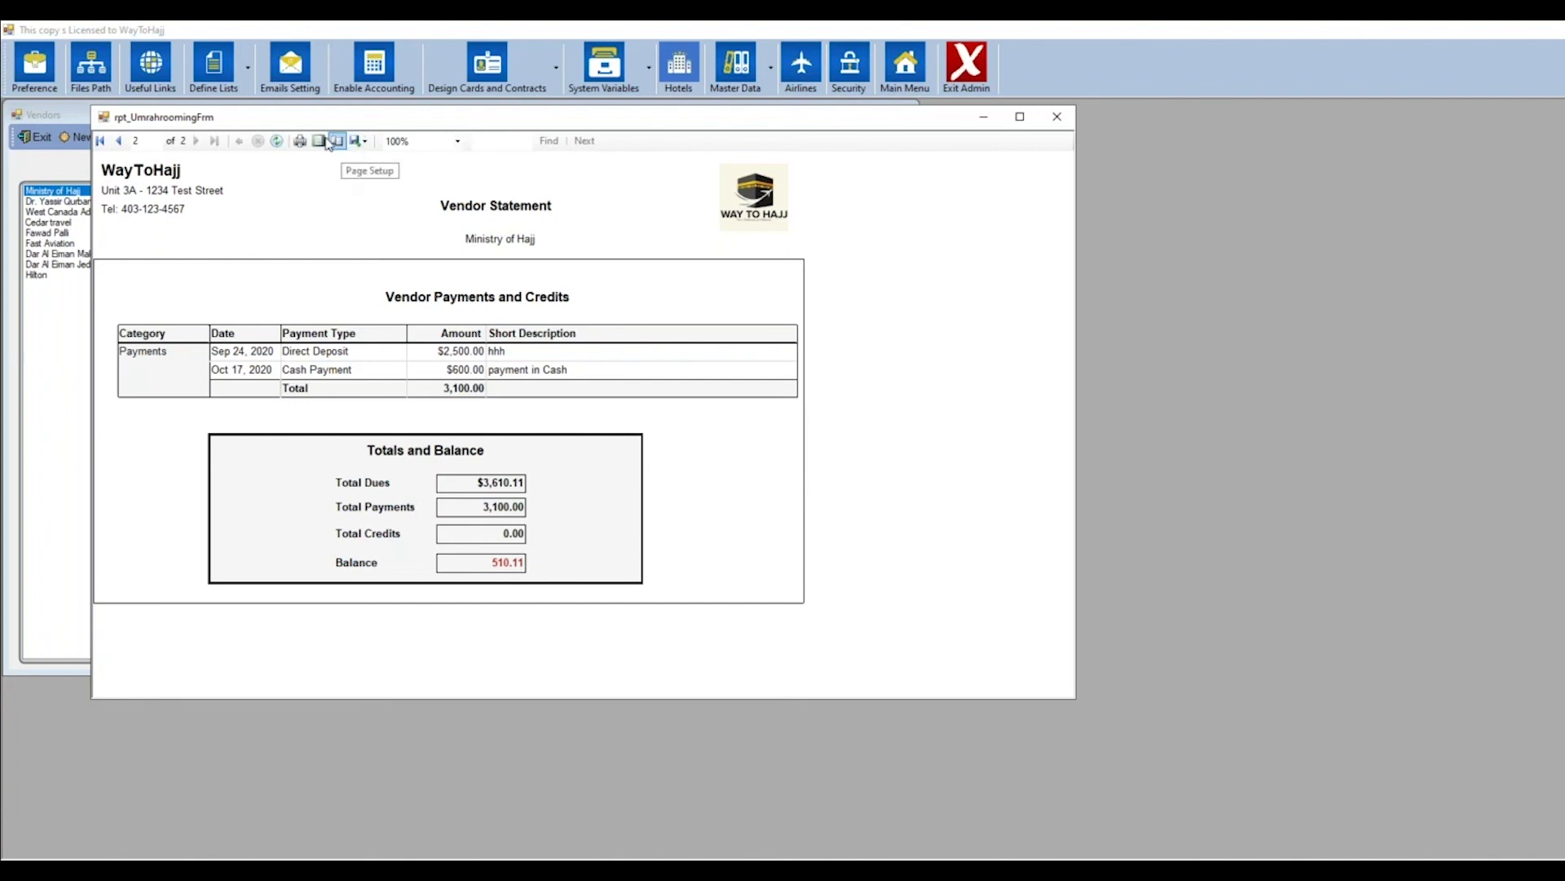
click(1057, 117)
Step through several vendor records, then return to the Ministry of Hajj vendor
click(91, 202)
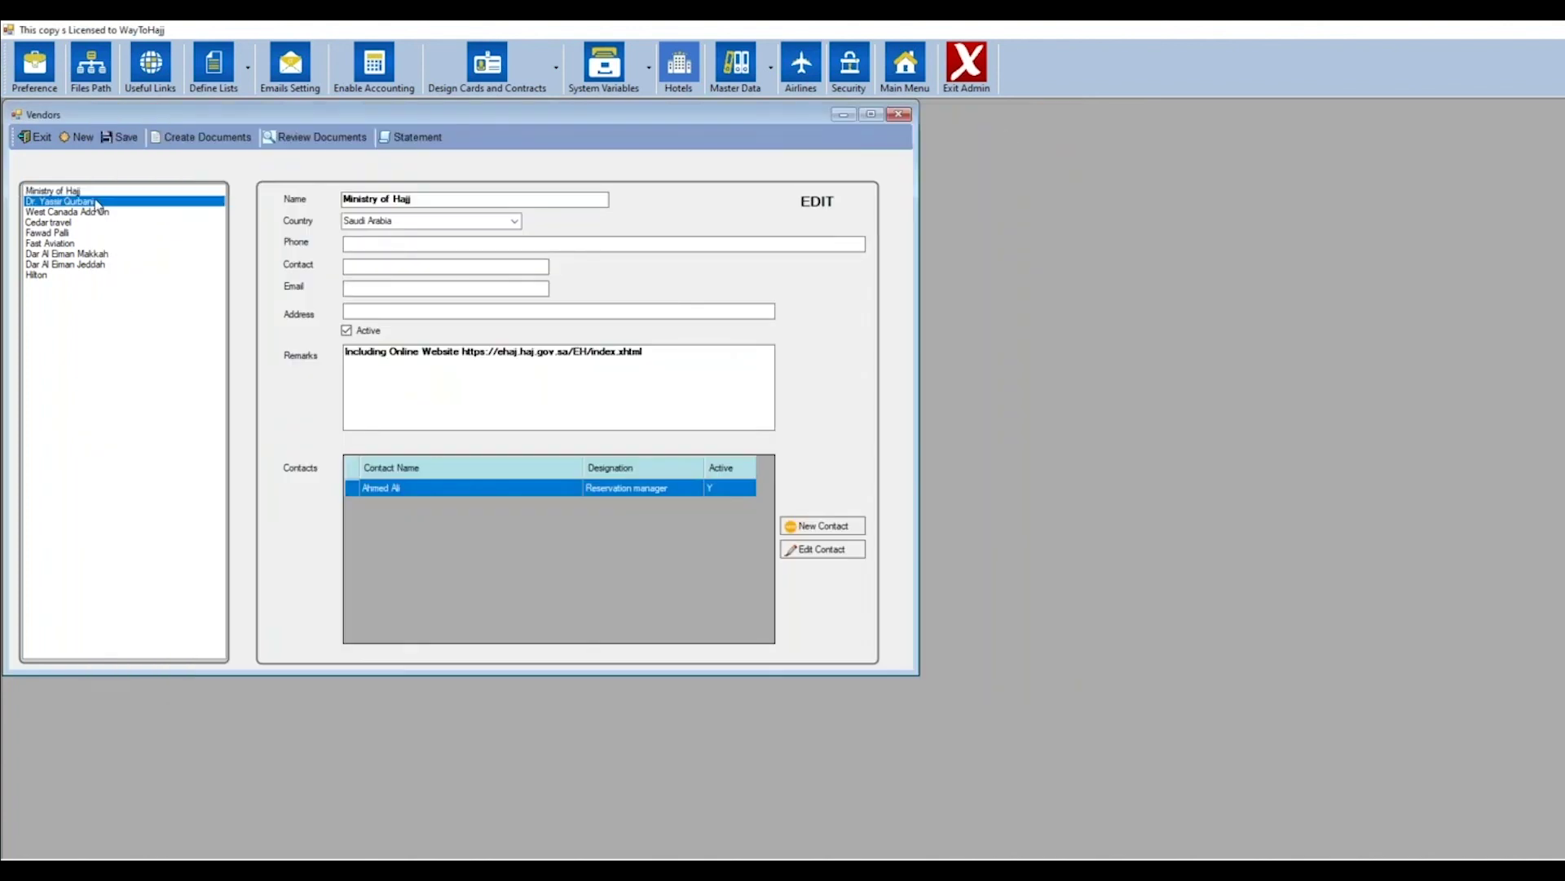
click(86, 212)
click(82, 223)
click(82, 242)
click(82, 233)
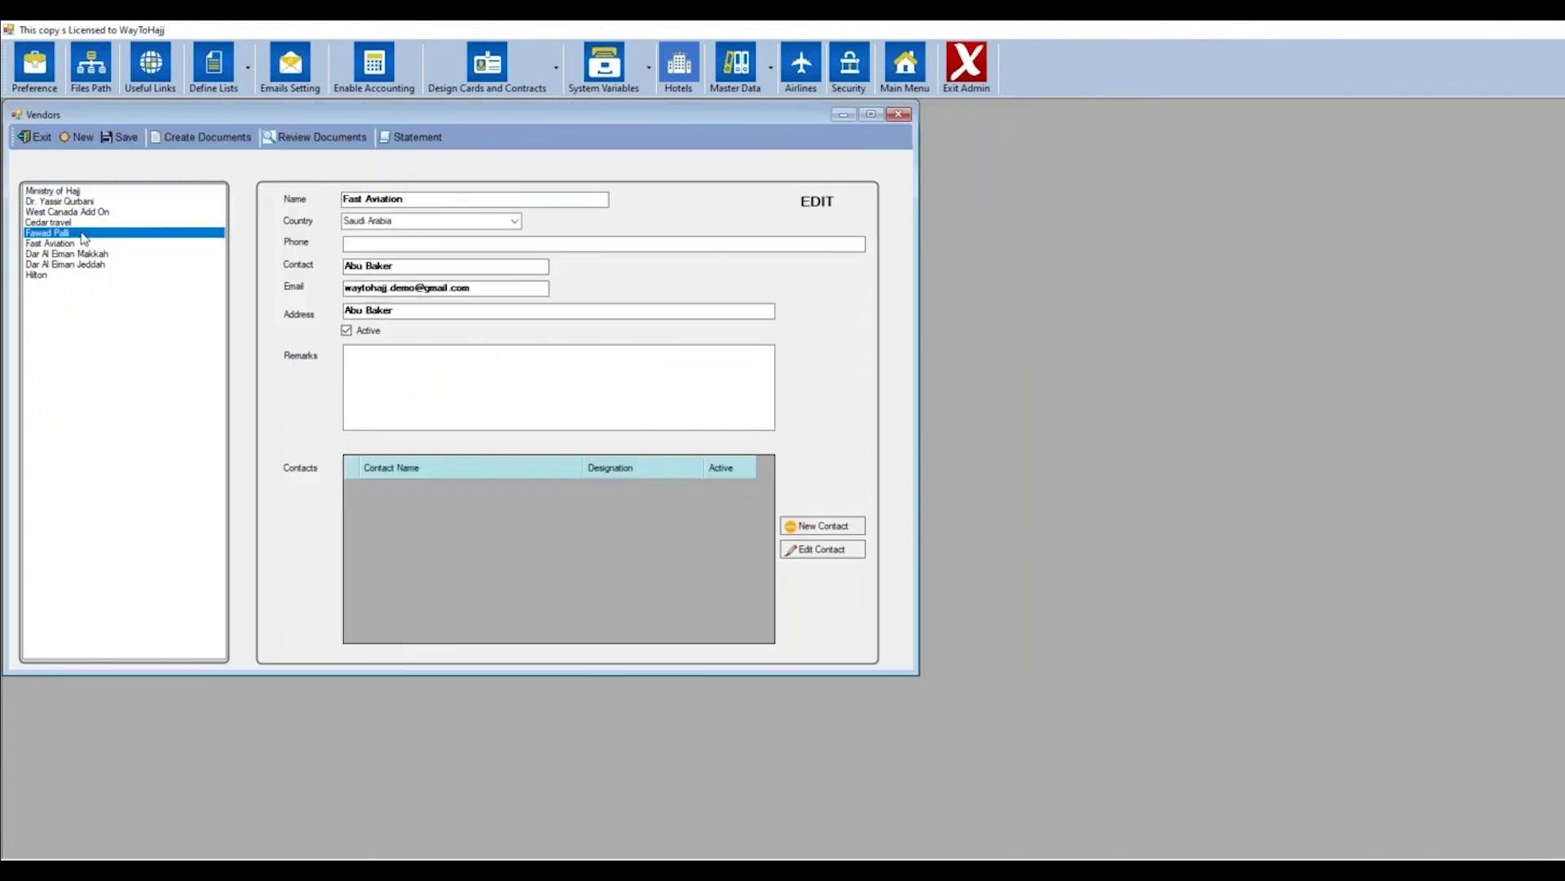
click(79, 192)
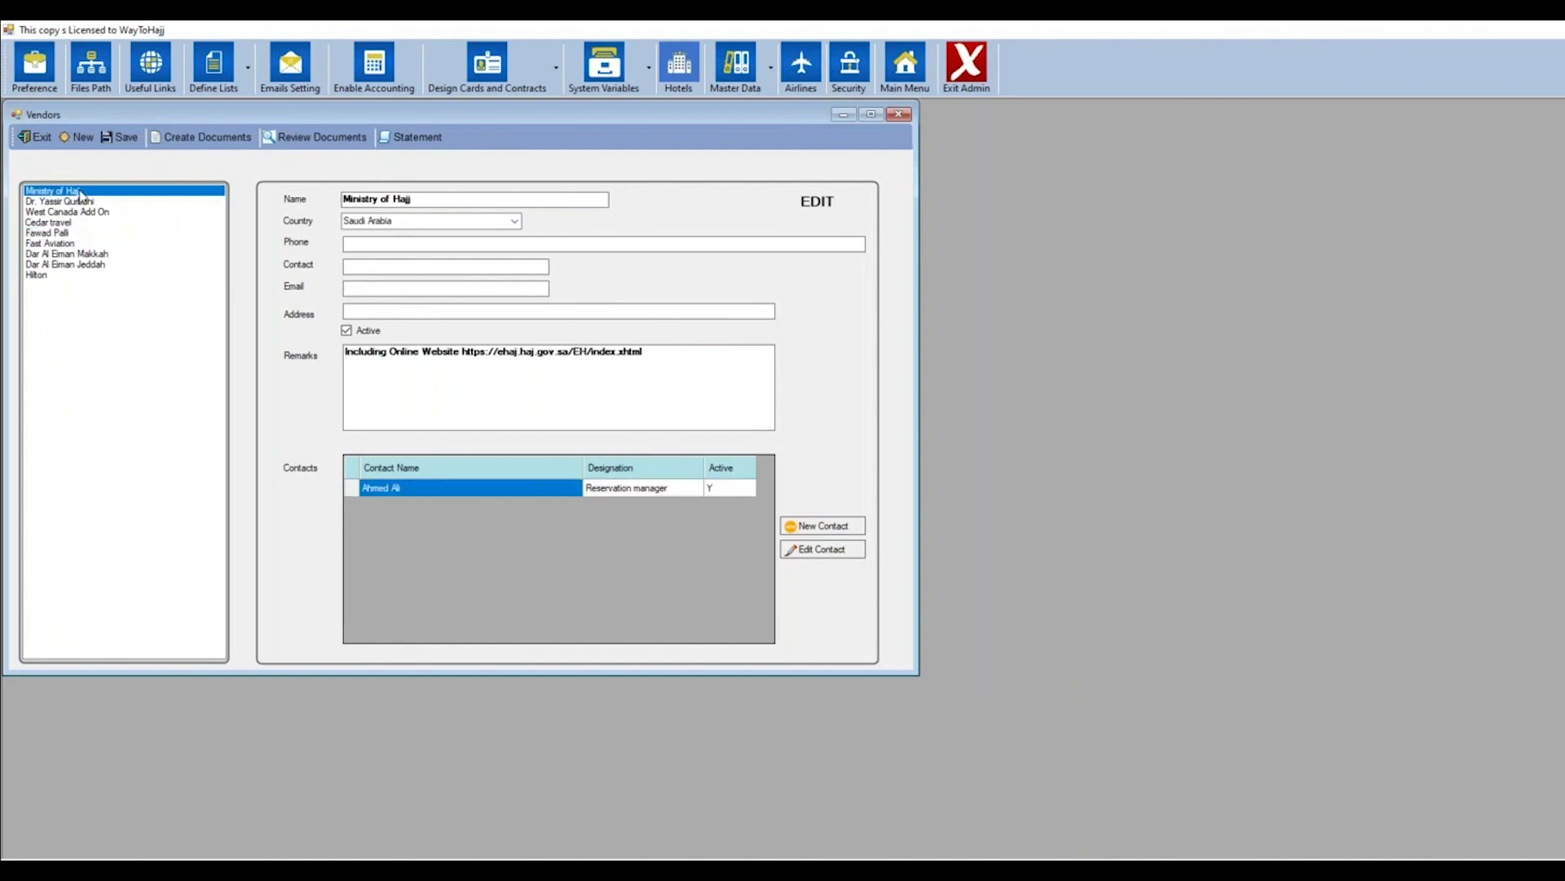
Close the Vendors window and bring up the Master Data section list
click(35, 139)
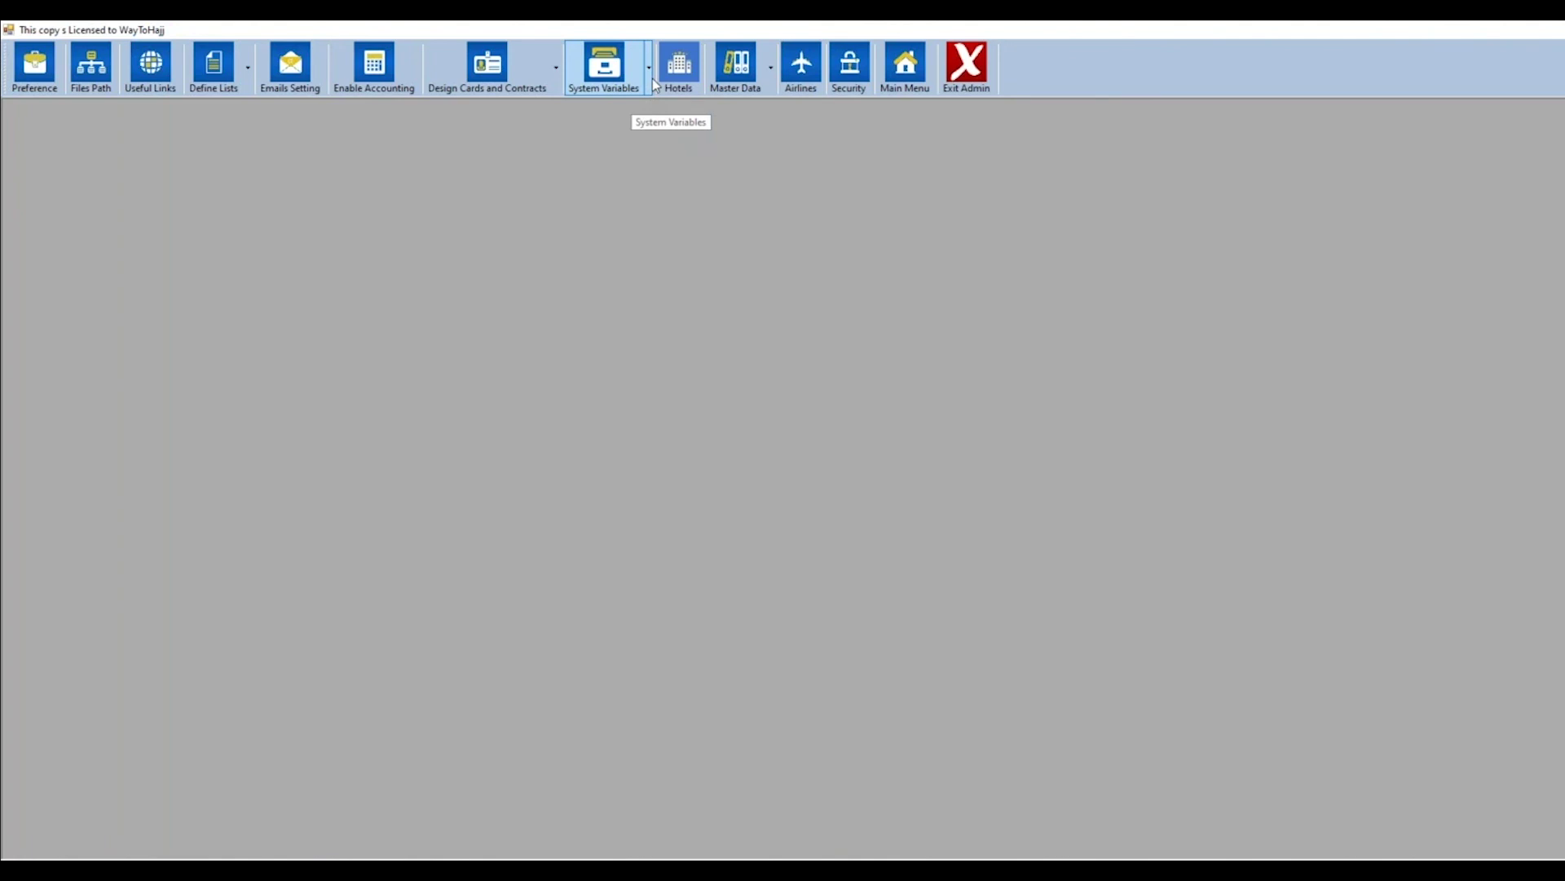
click(649, 84)
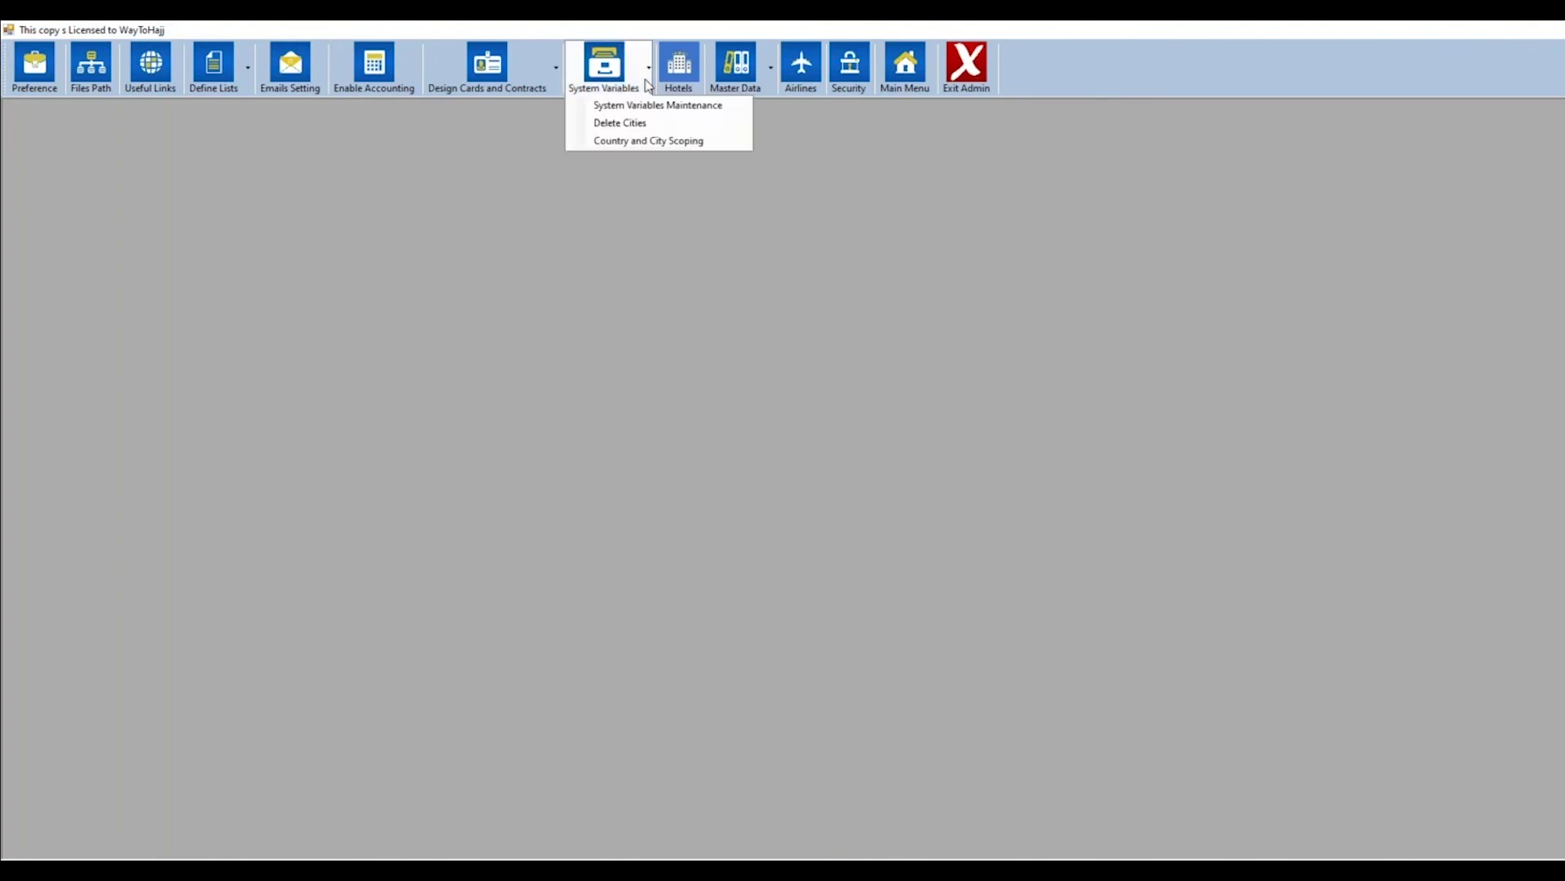
click(648, 85)
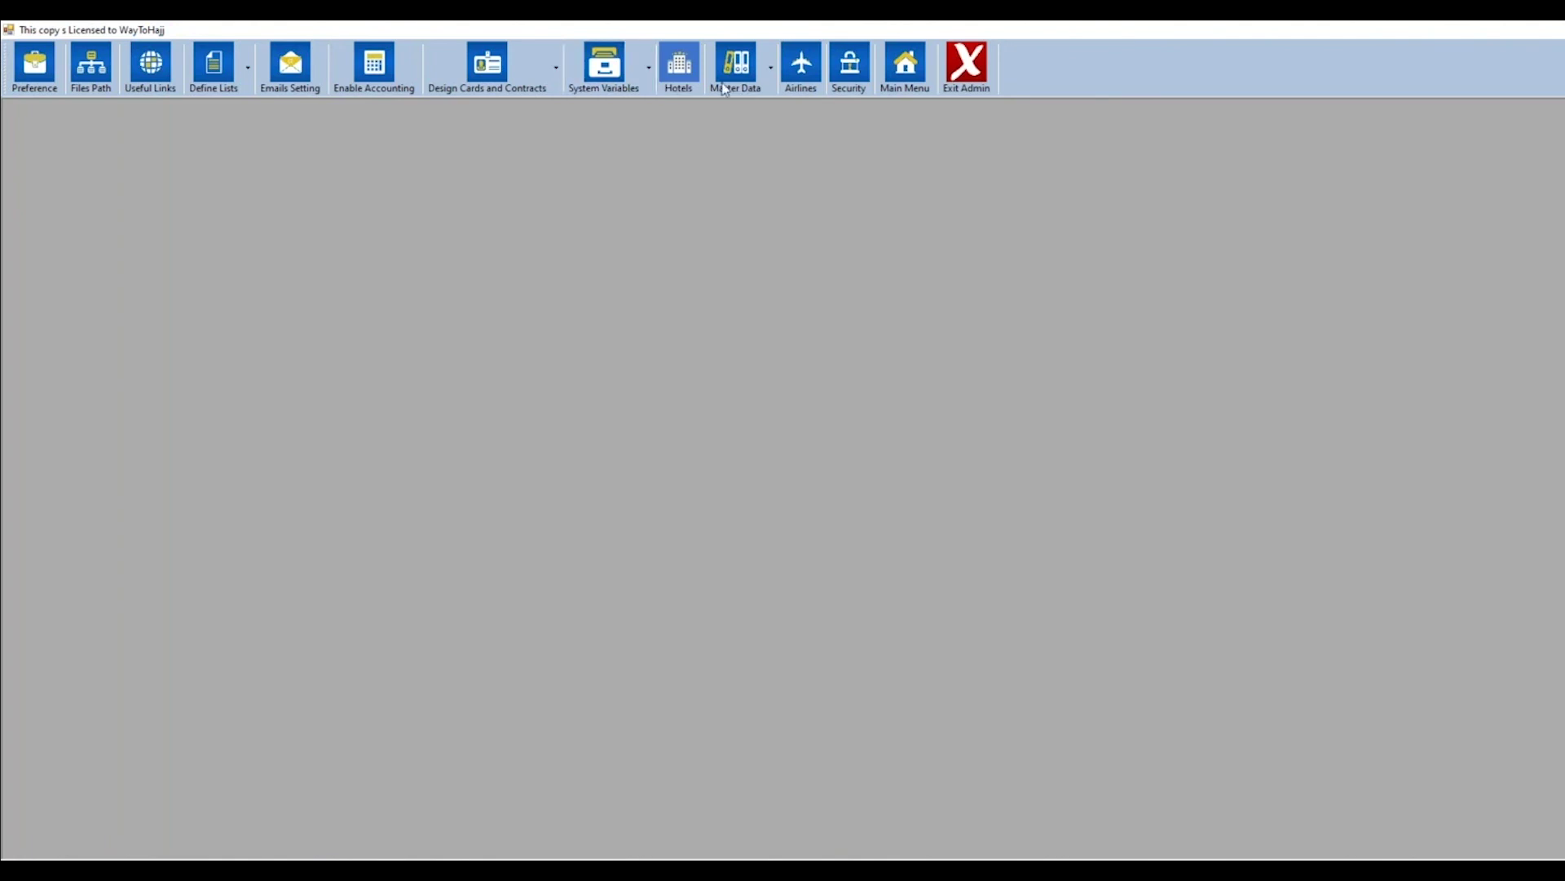
click(770, 77)
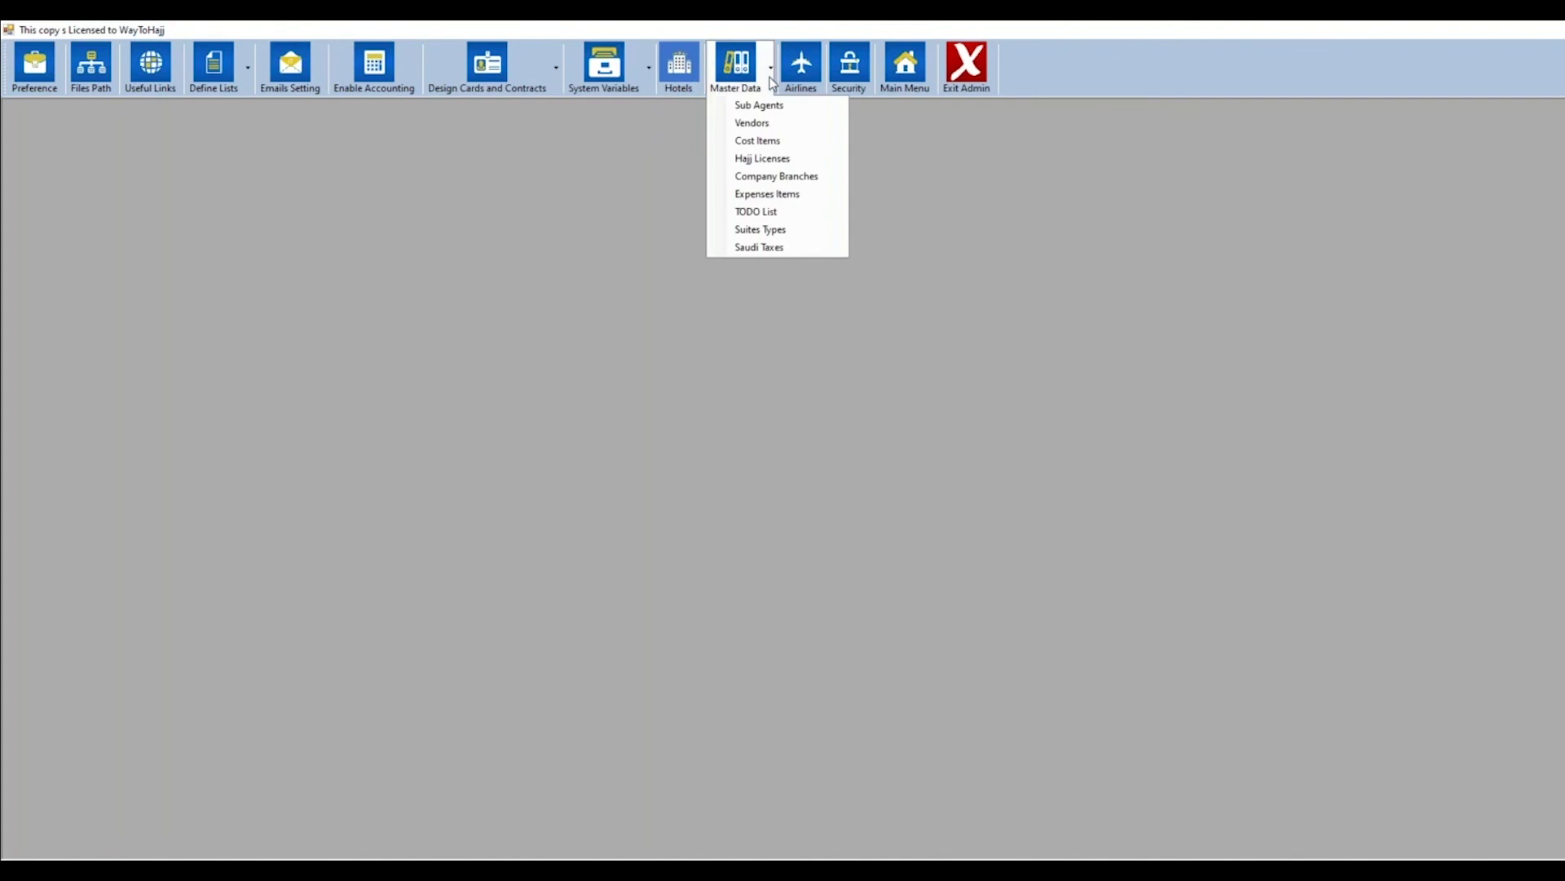
Open Master Data > Cost Items and start a new cost item name entry
click(765, 142)
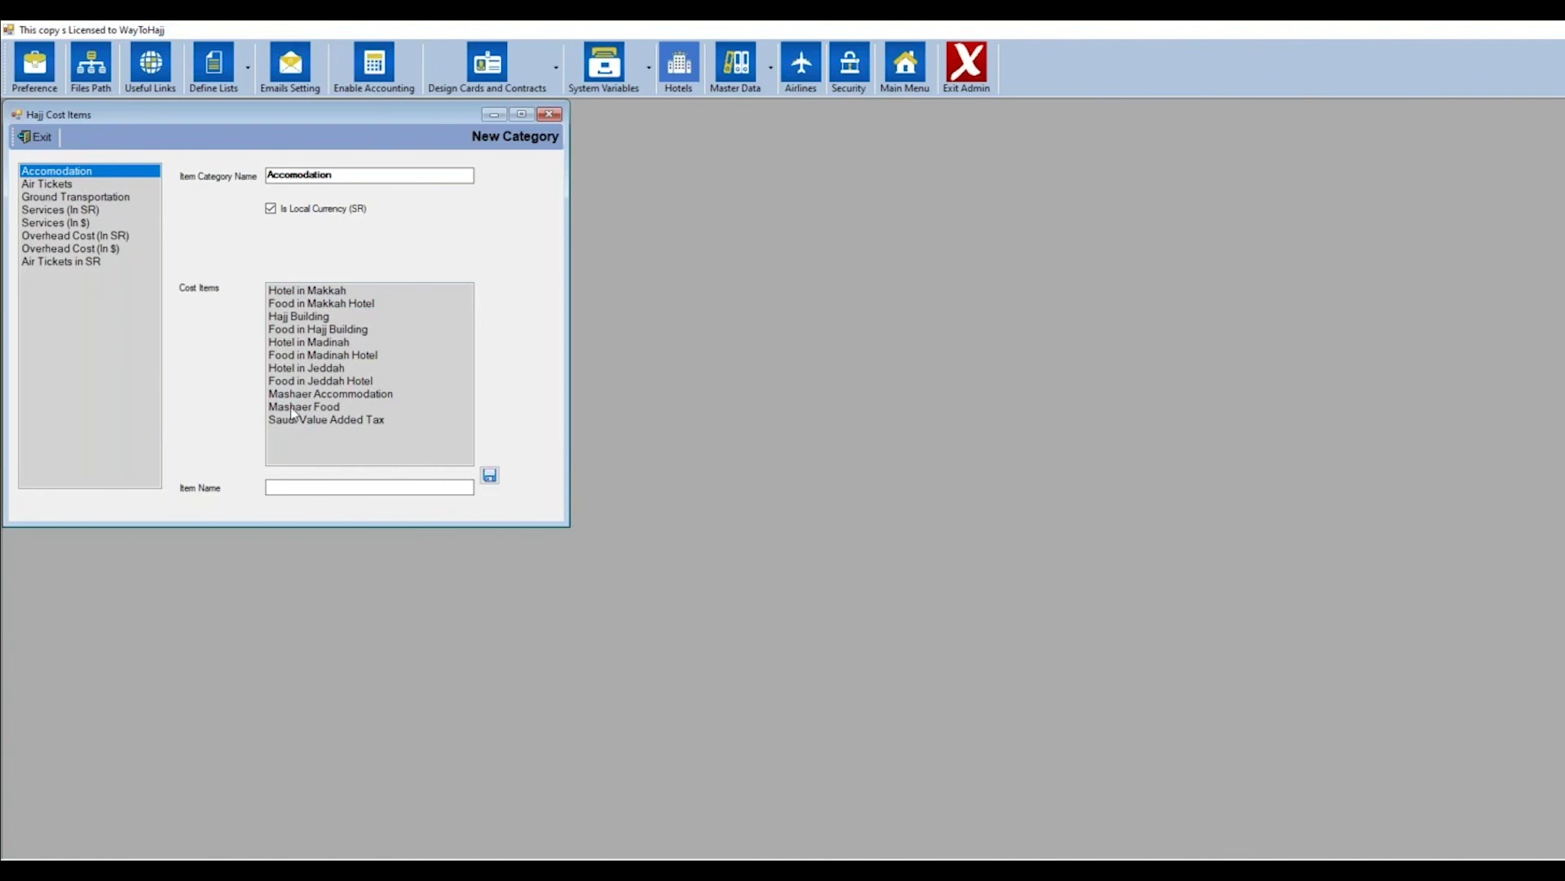
click(326, 486)
Add a cost item named 'test' to Accomodation, then reselect the Accomodation category
text(test)
click(488, 475)
click(71, 197)
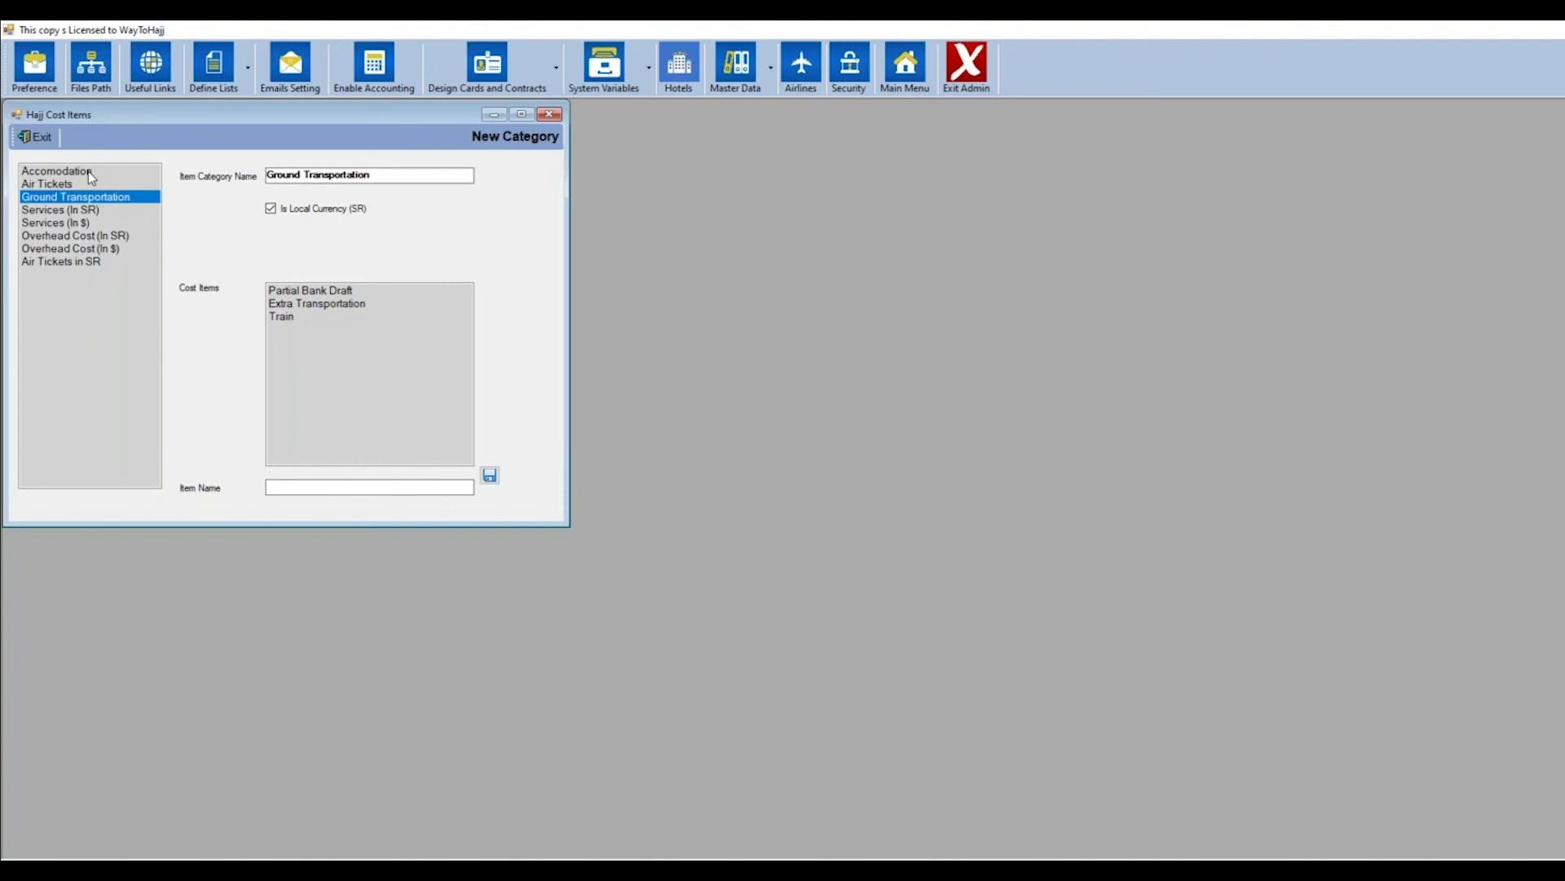
click(90, 175)
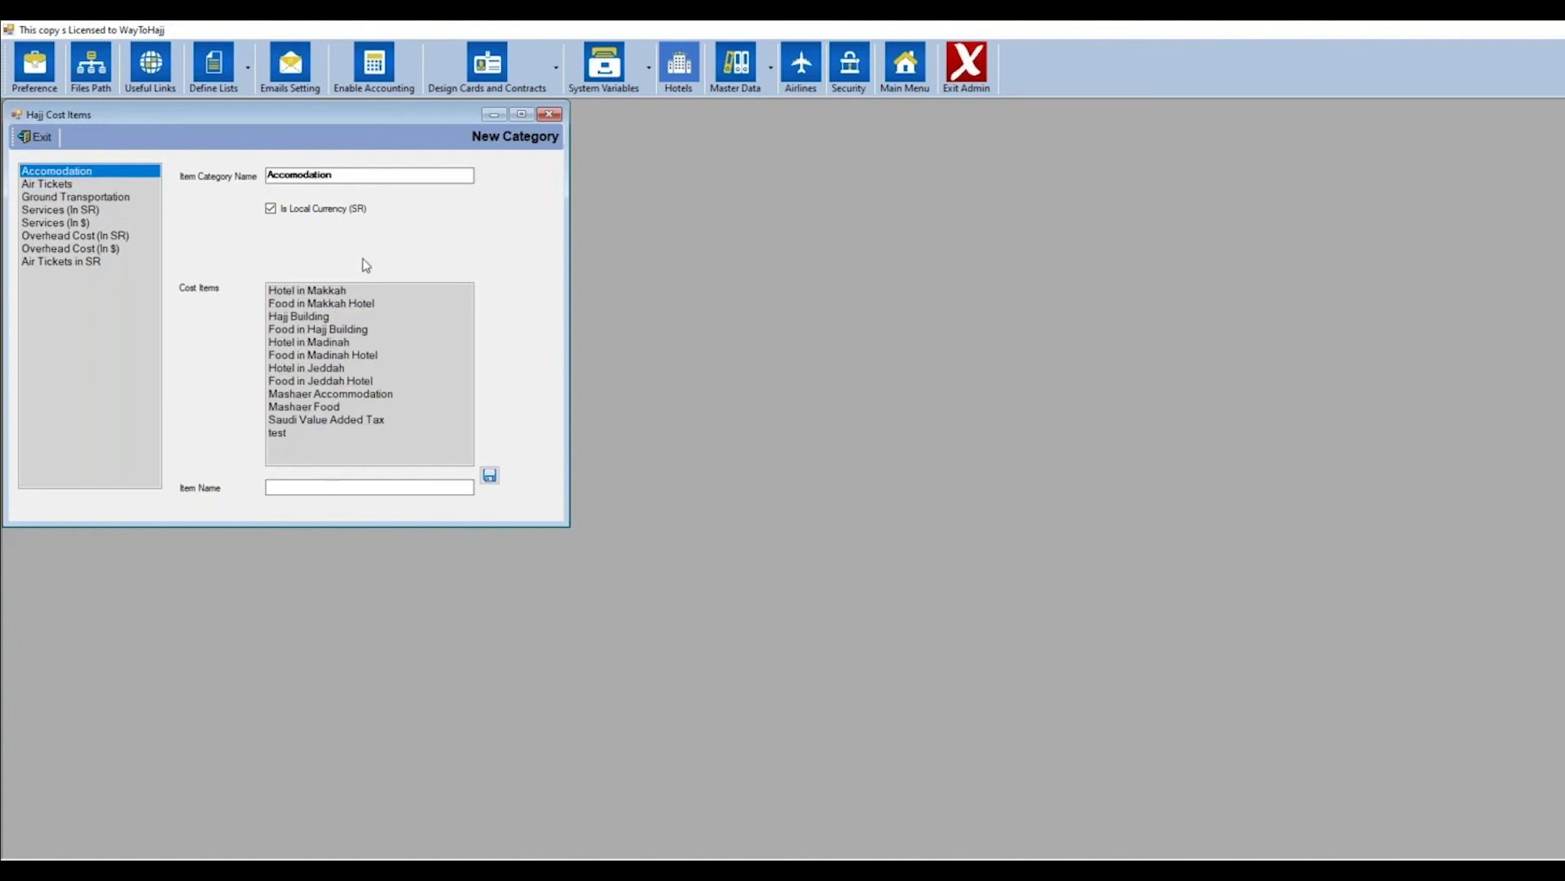
Browse Air Tickets, Ground Transportation, Services (In SR), Services (In $) and Overhead Cost (In SR)
click(70, 185)
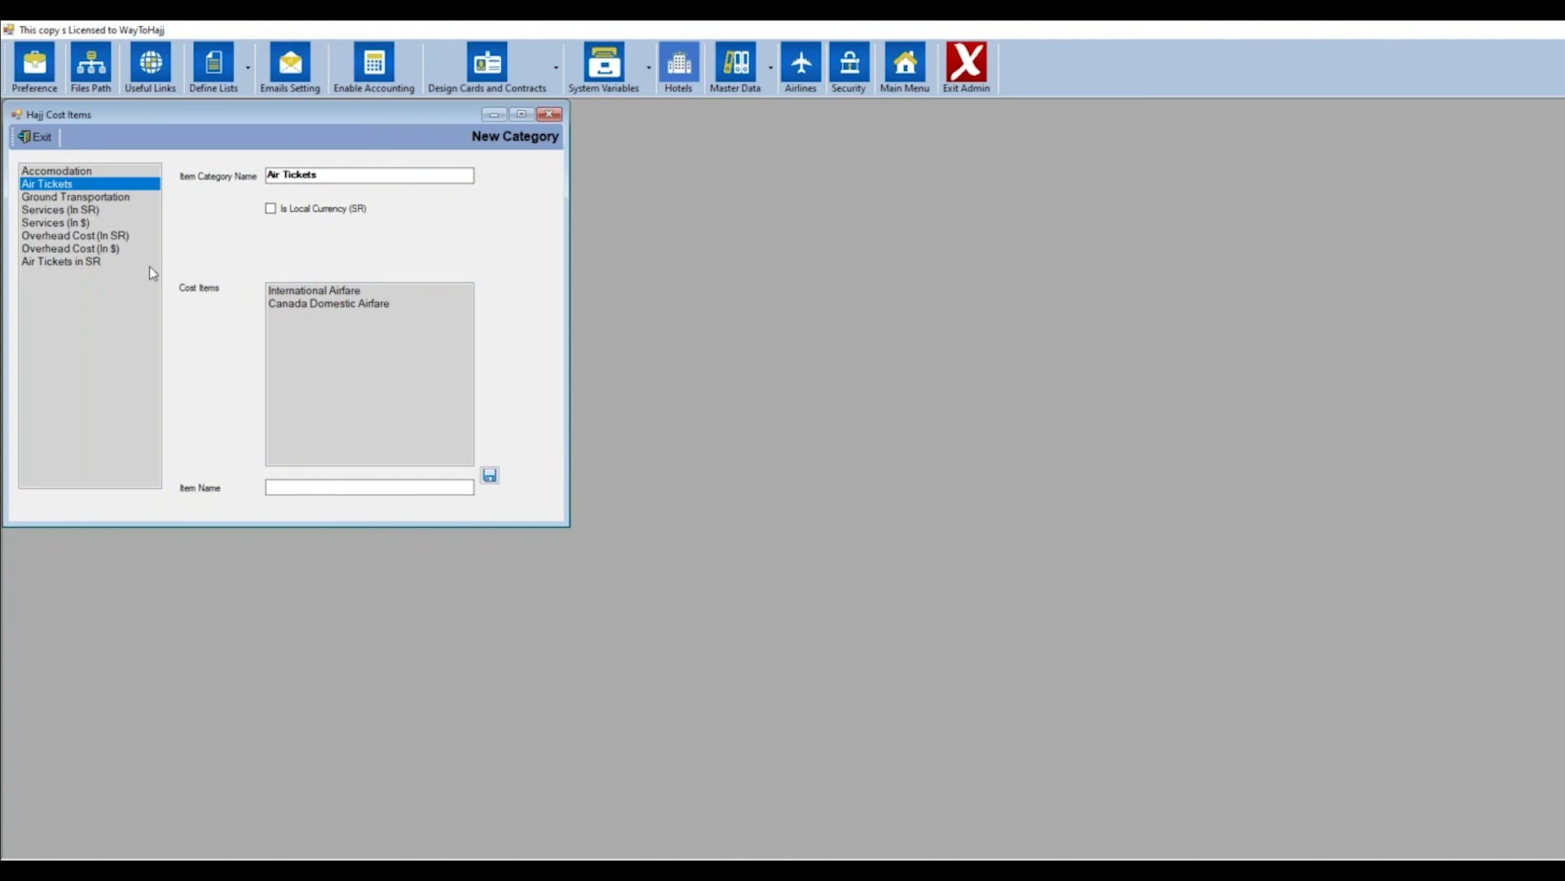
click(122, 199)
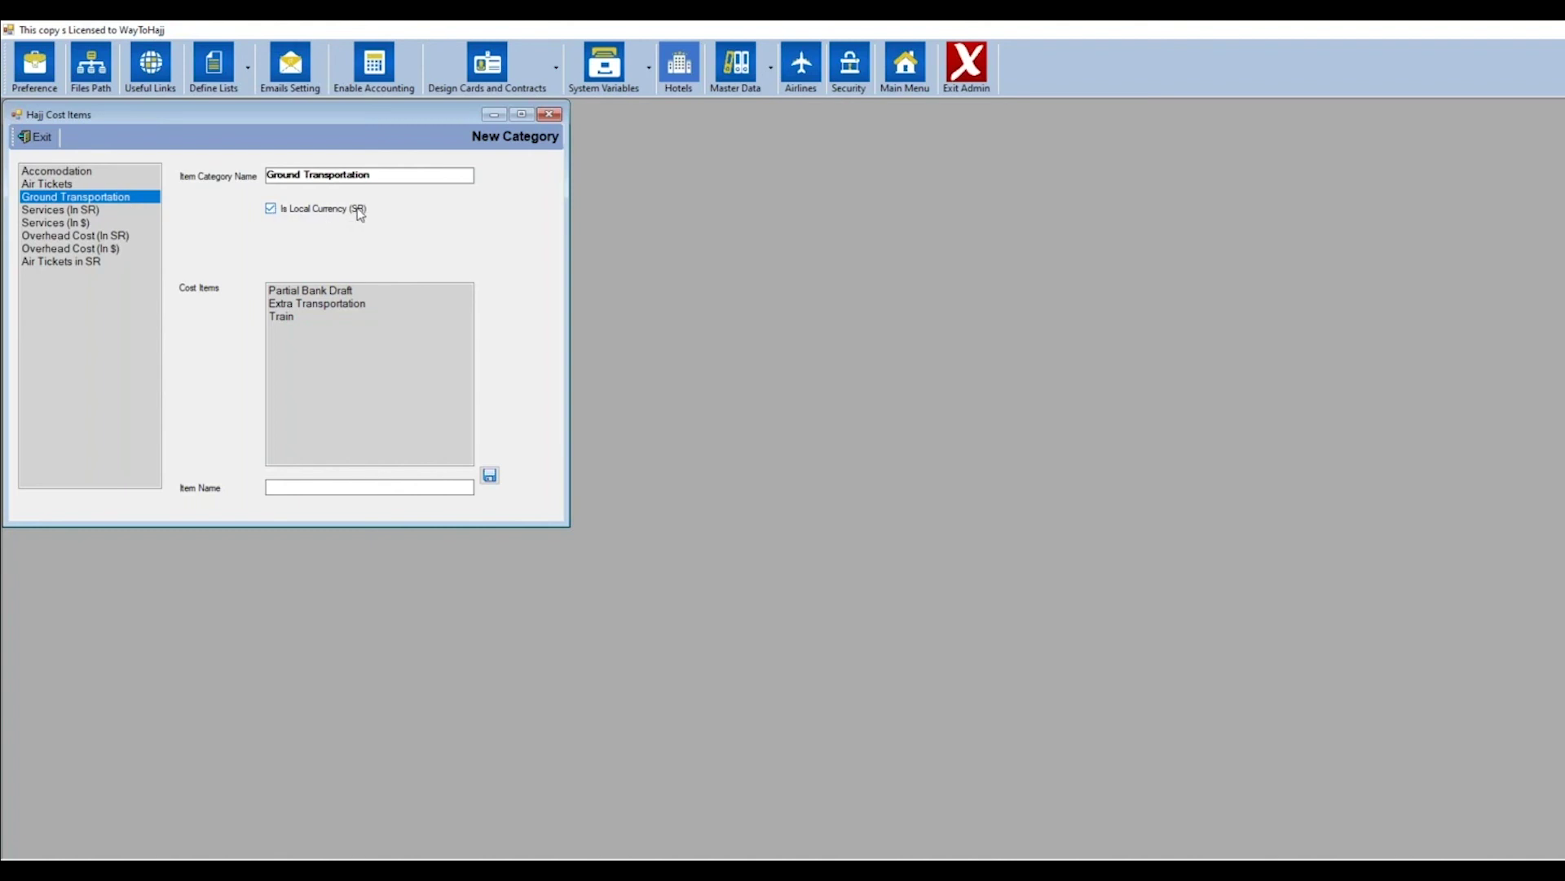
click(50, 210)
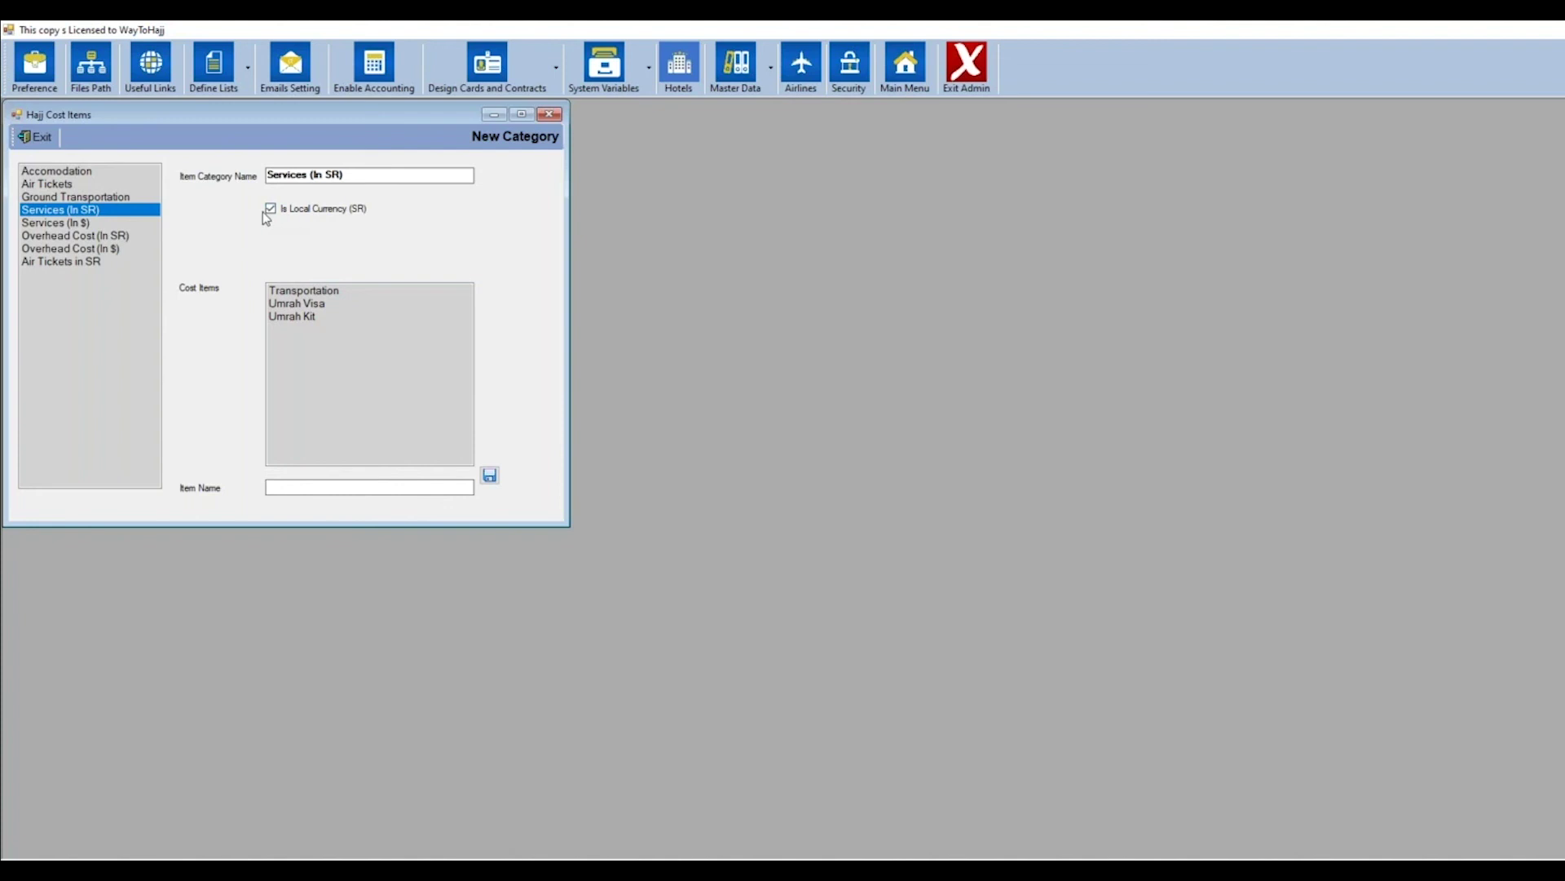
click(78, 224)
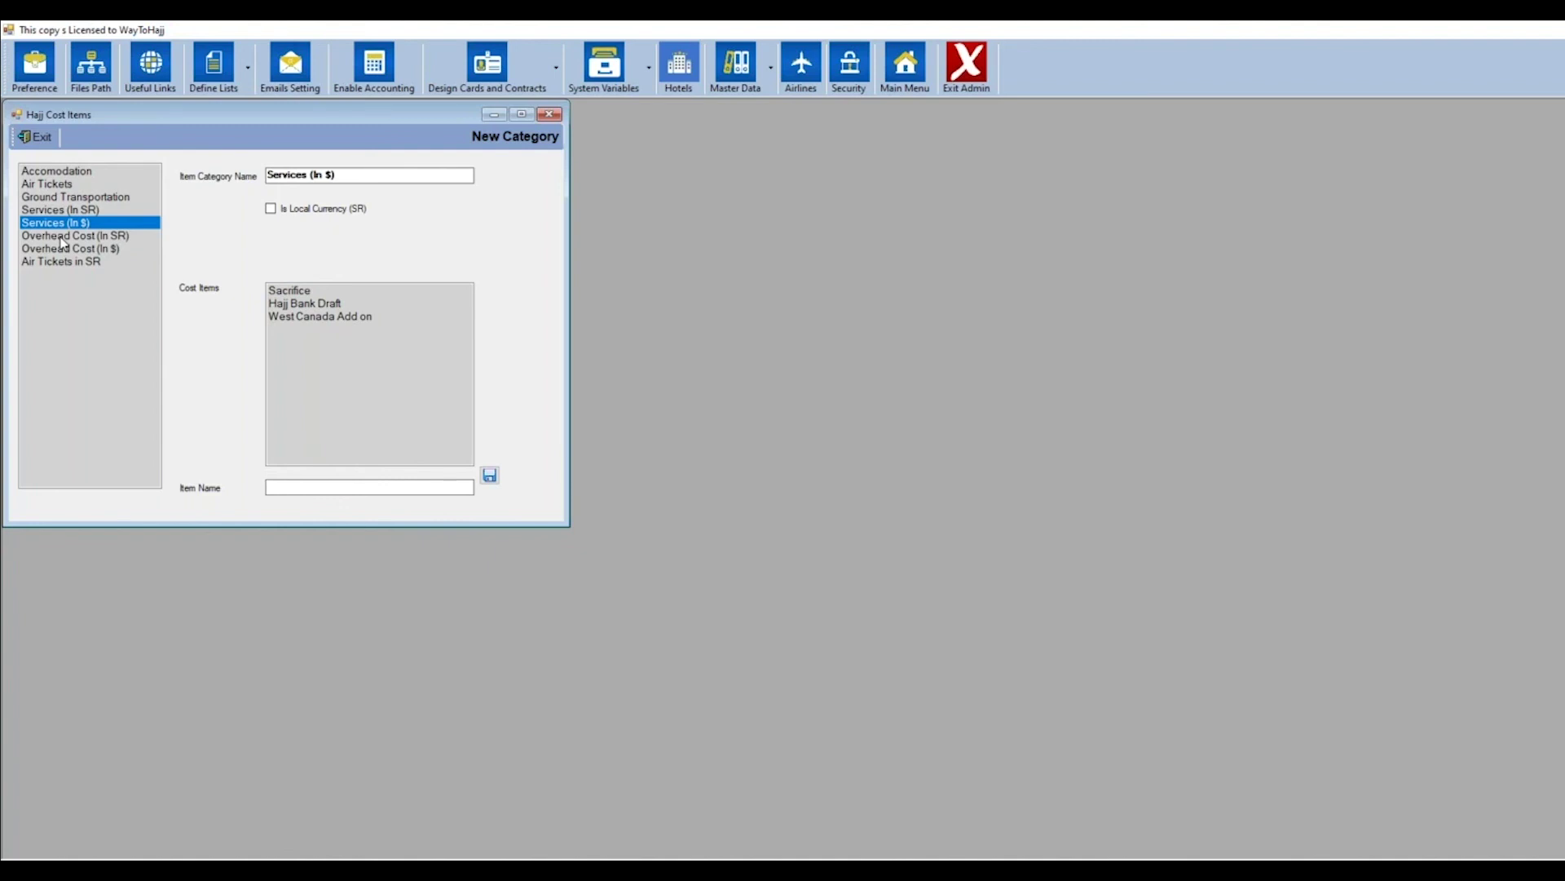
click(61, 235)
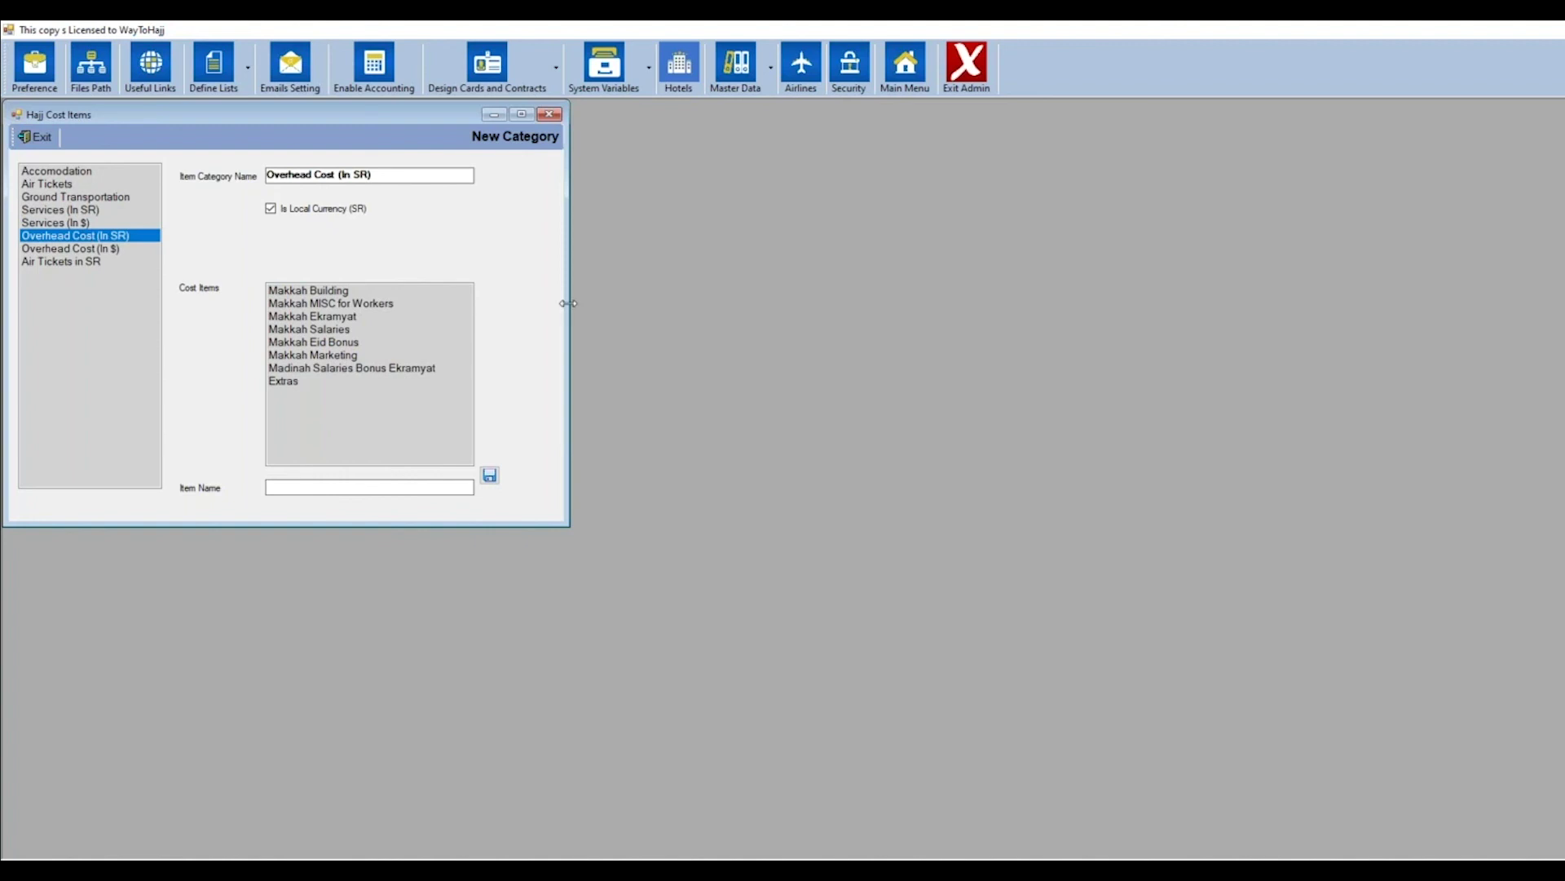
View each Overhead Cost (In SR) item, from Makkah Building through Extras
click(343, 292)
click(344, 304)
click(342, 316)
click(341, 329)
click(341, 342)
click(344, 356)
click(347, 368)
click(293, 386)
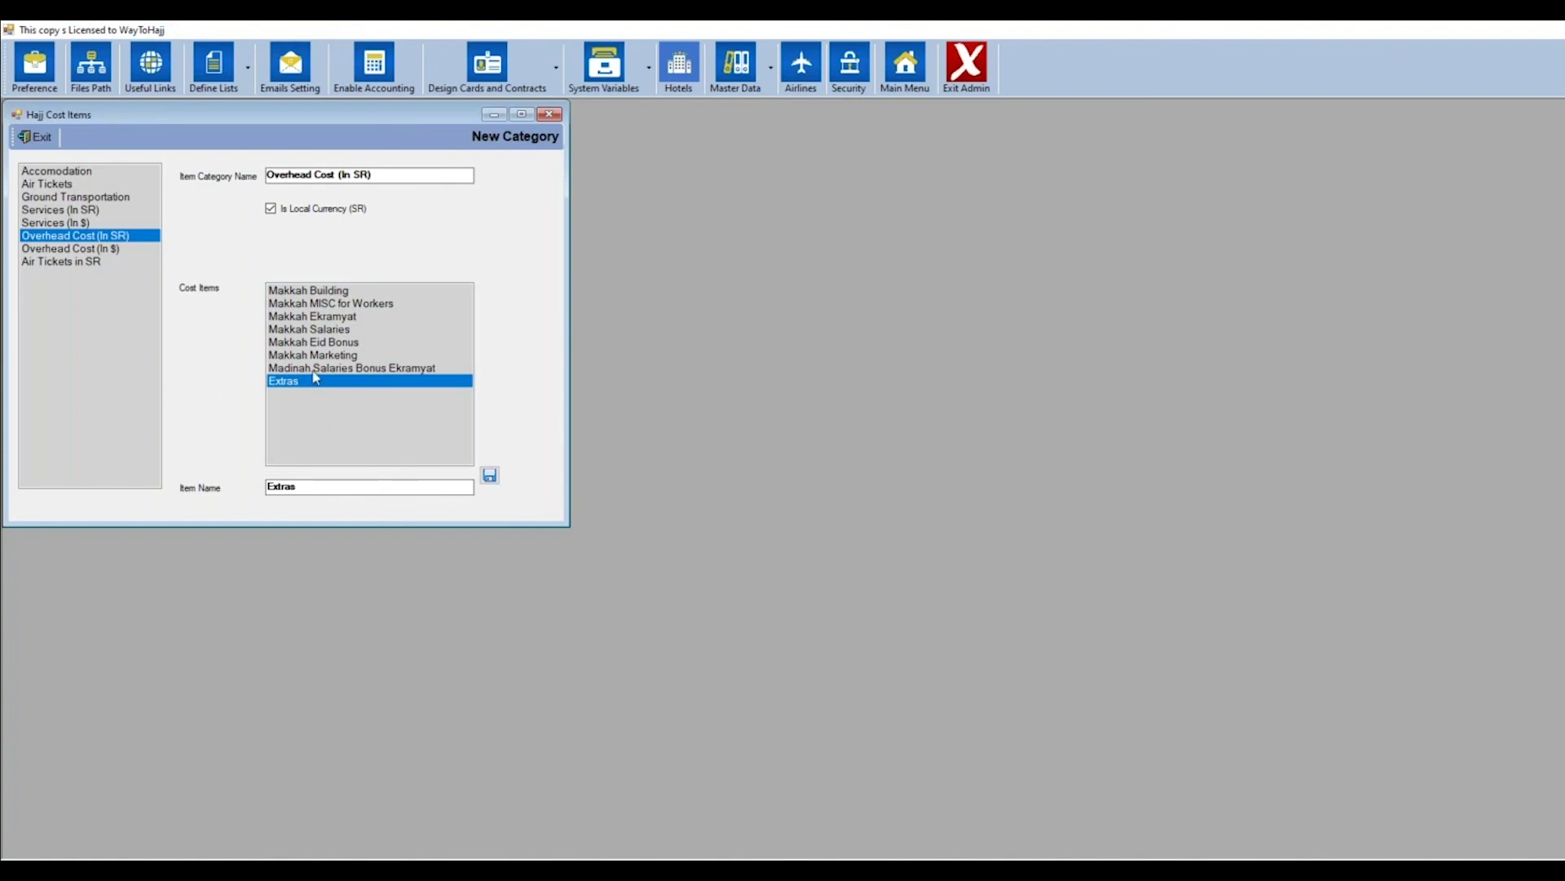
Review the Overhead Cost (In $) and Air Tickets in SR categories, then close Hajj Cost Items
click(79, 248)
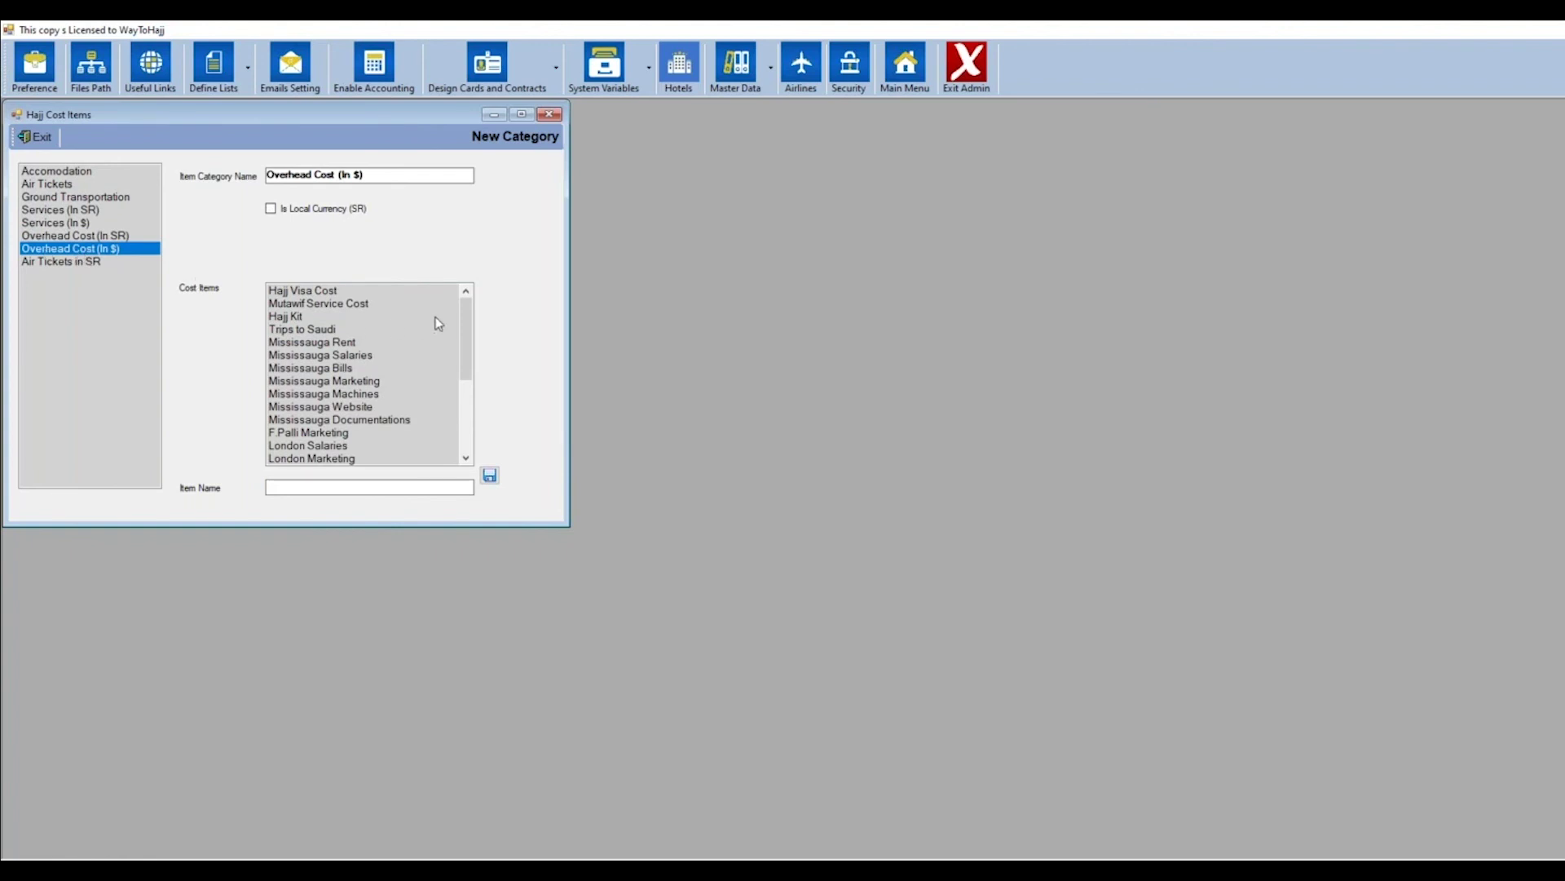
mouse_move(468, 306)
mouse_down()
mouse_move(471, 386)
mouse_move(471, 281)
mouse_move(481, 437)
mouse_move(471, 286)
mouse_up()
click(67, 263)
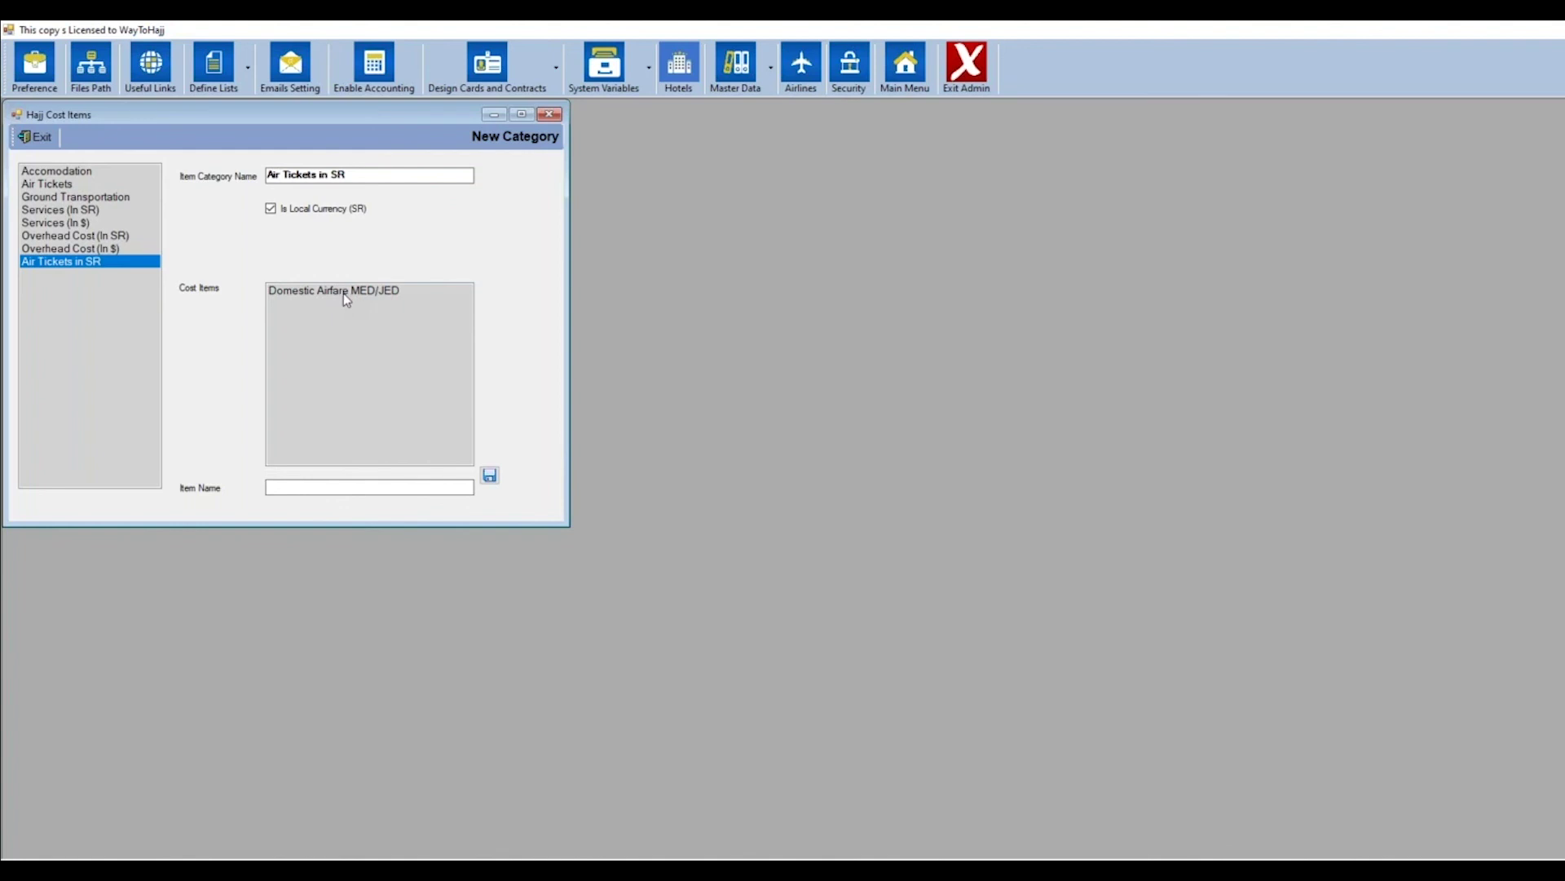
click(36, 137)
click(772, 68)
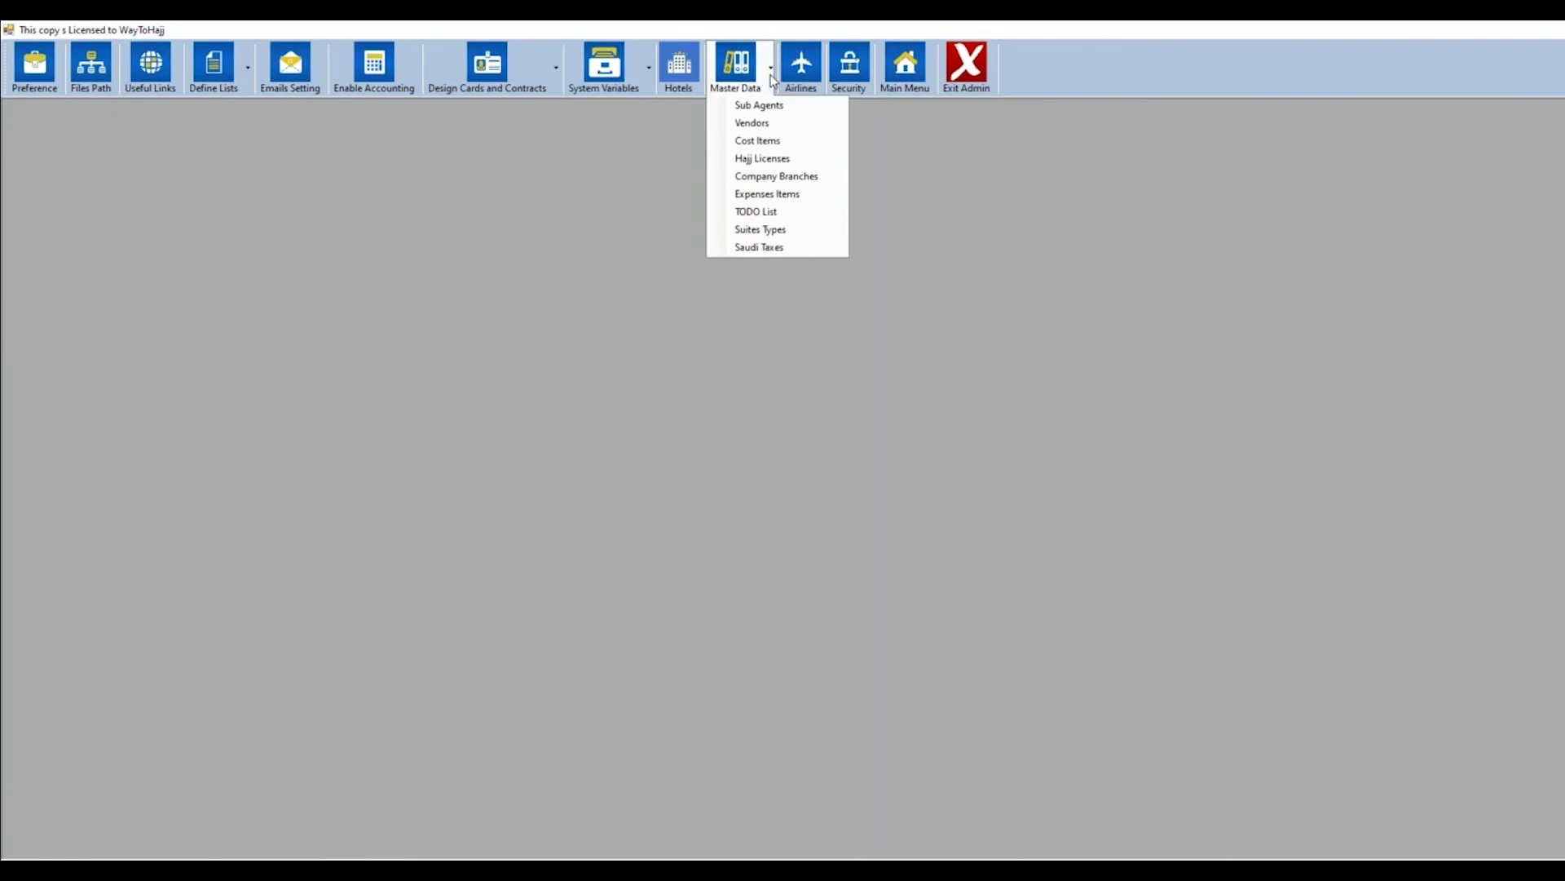
Open the Hajj Licenses list showing Falcon Travel, Via Travel Inc and Al-Rayan Travel
click(761, 157)
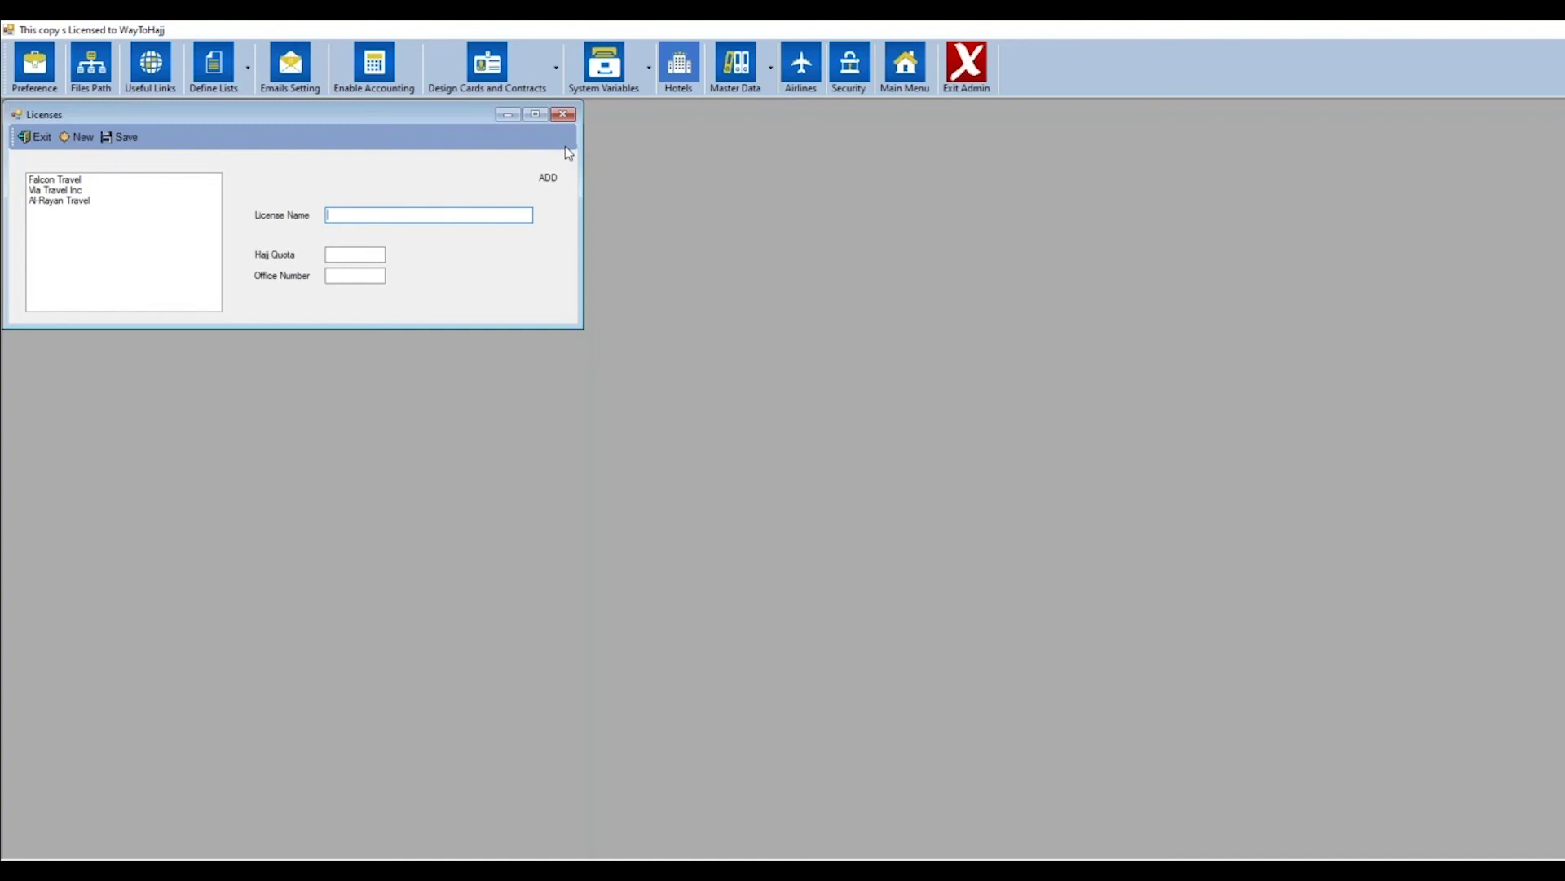
Create and save License A with Haj Quota 100 and Office Number 52
click(90, 141)
text(License A)
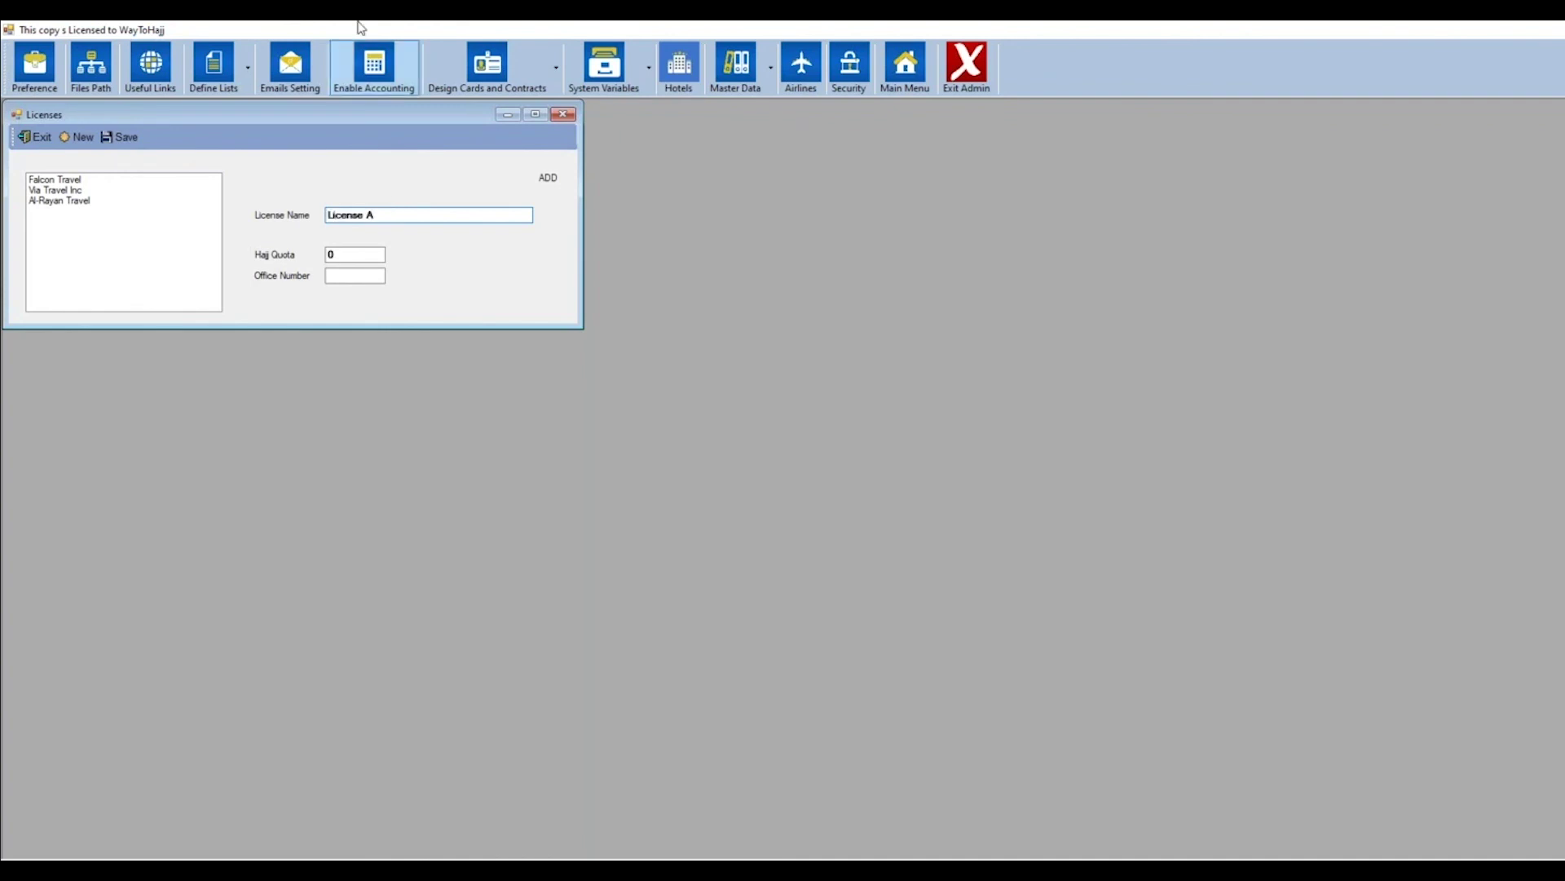
key(Tab)
text(100)
click(375, 274)
text(52)
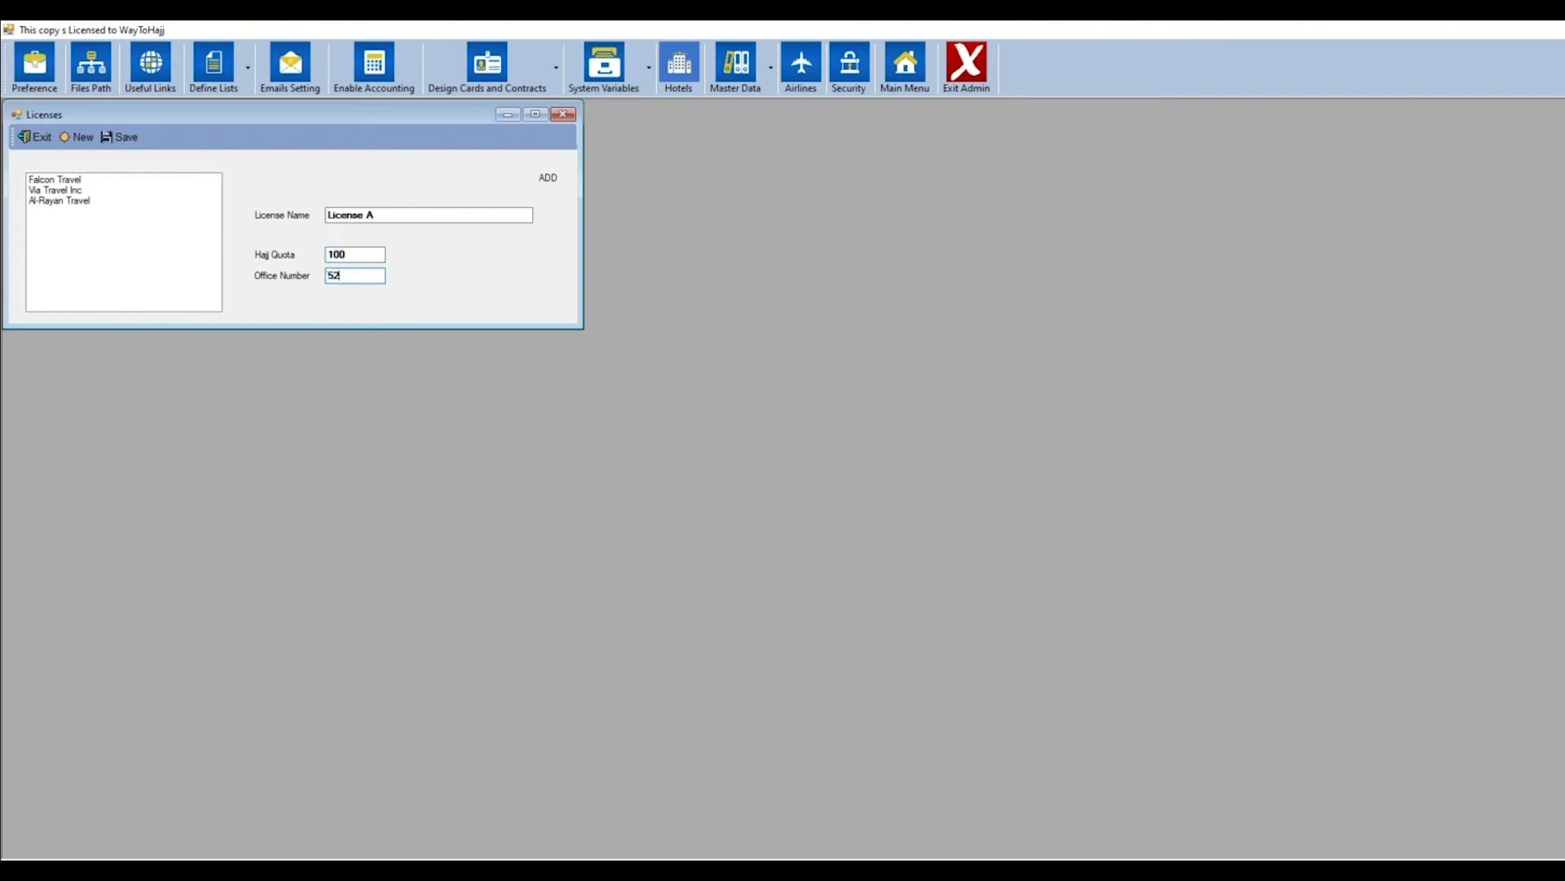
click(122, 137)
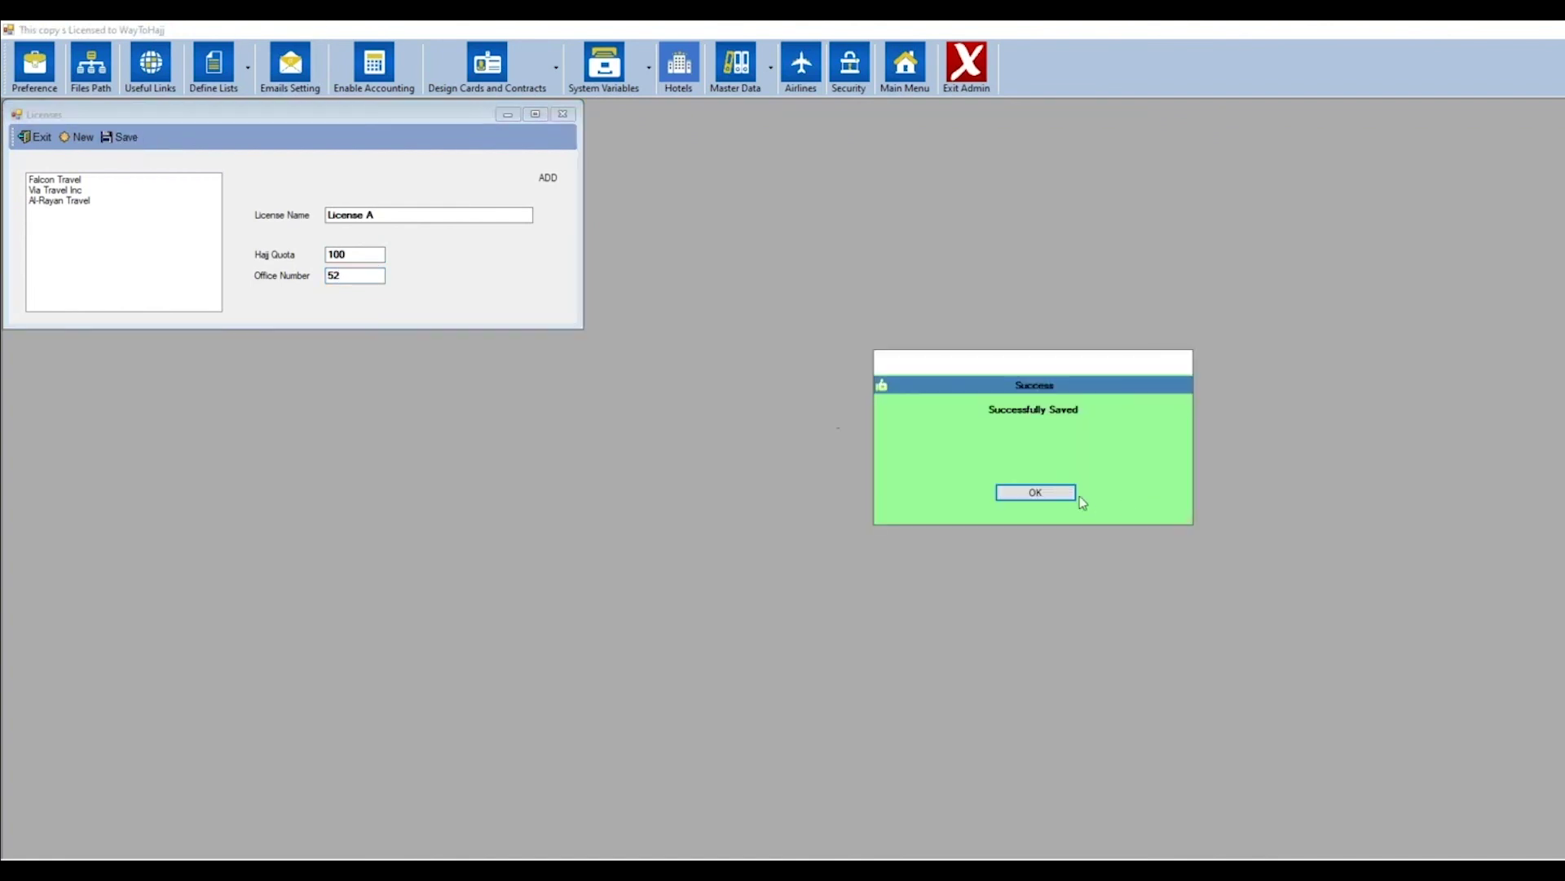
click(1003, 492)
Browse the Al-Rayan, Via Travel and Falcon licenses, then reselect License A
click(58, 212)
click(65, 200)
click(66, 190)
click(67, 179)
click(58, 212)
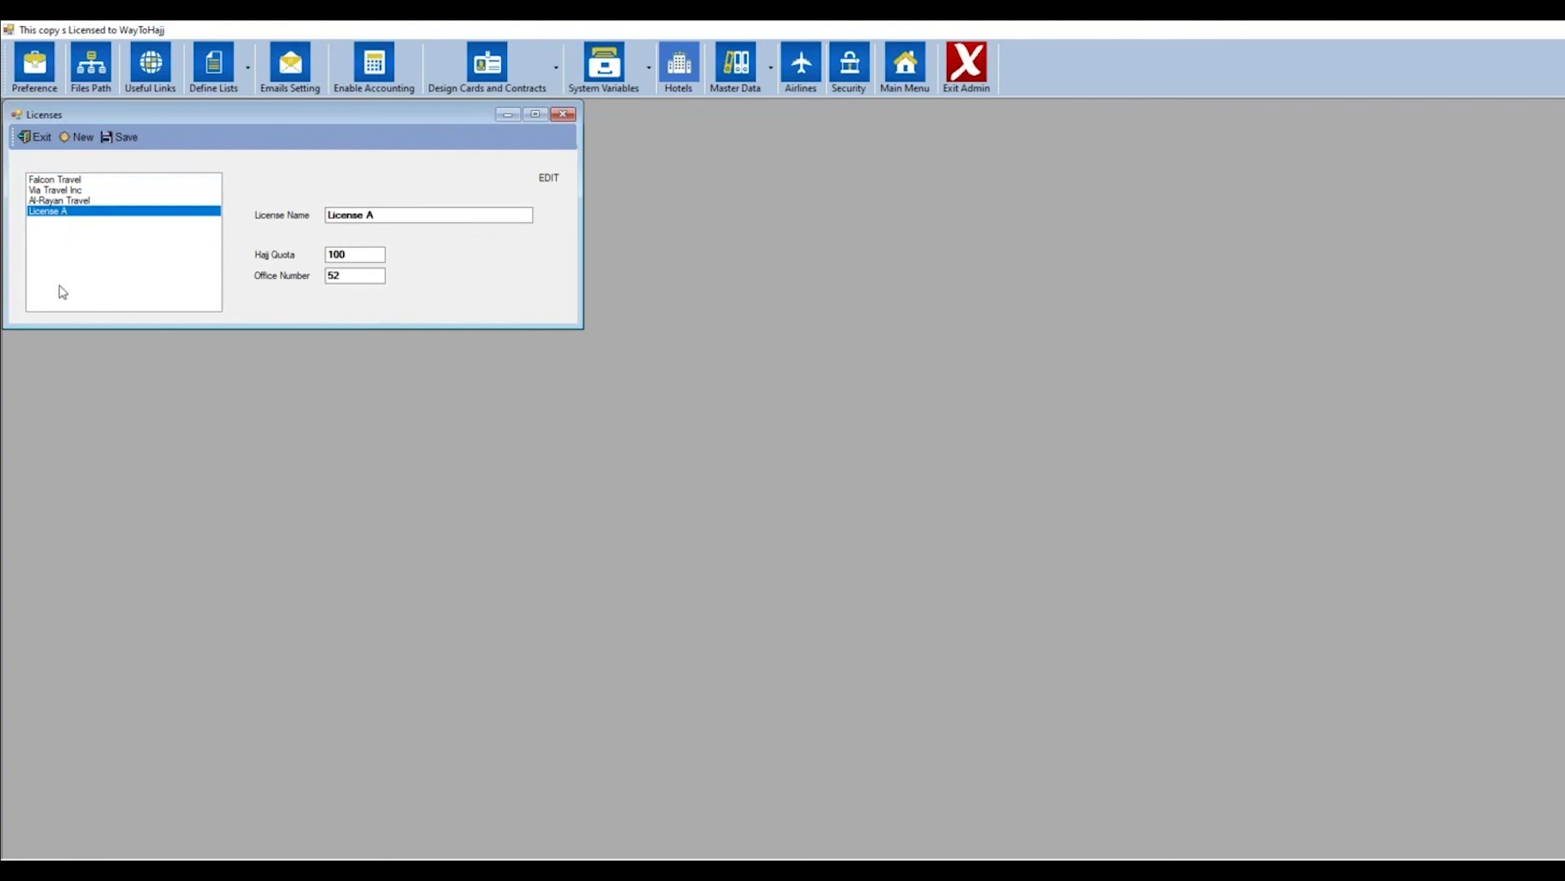
click(39, 88)
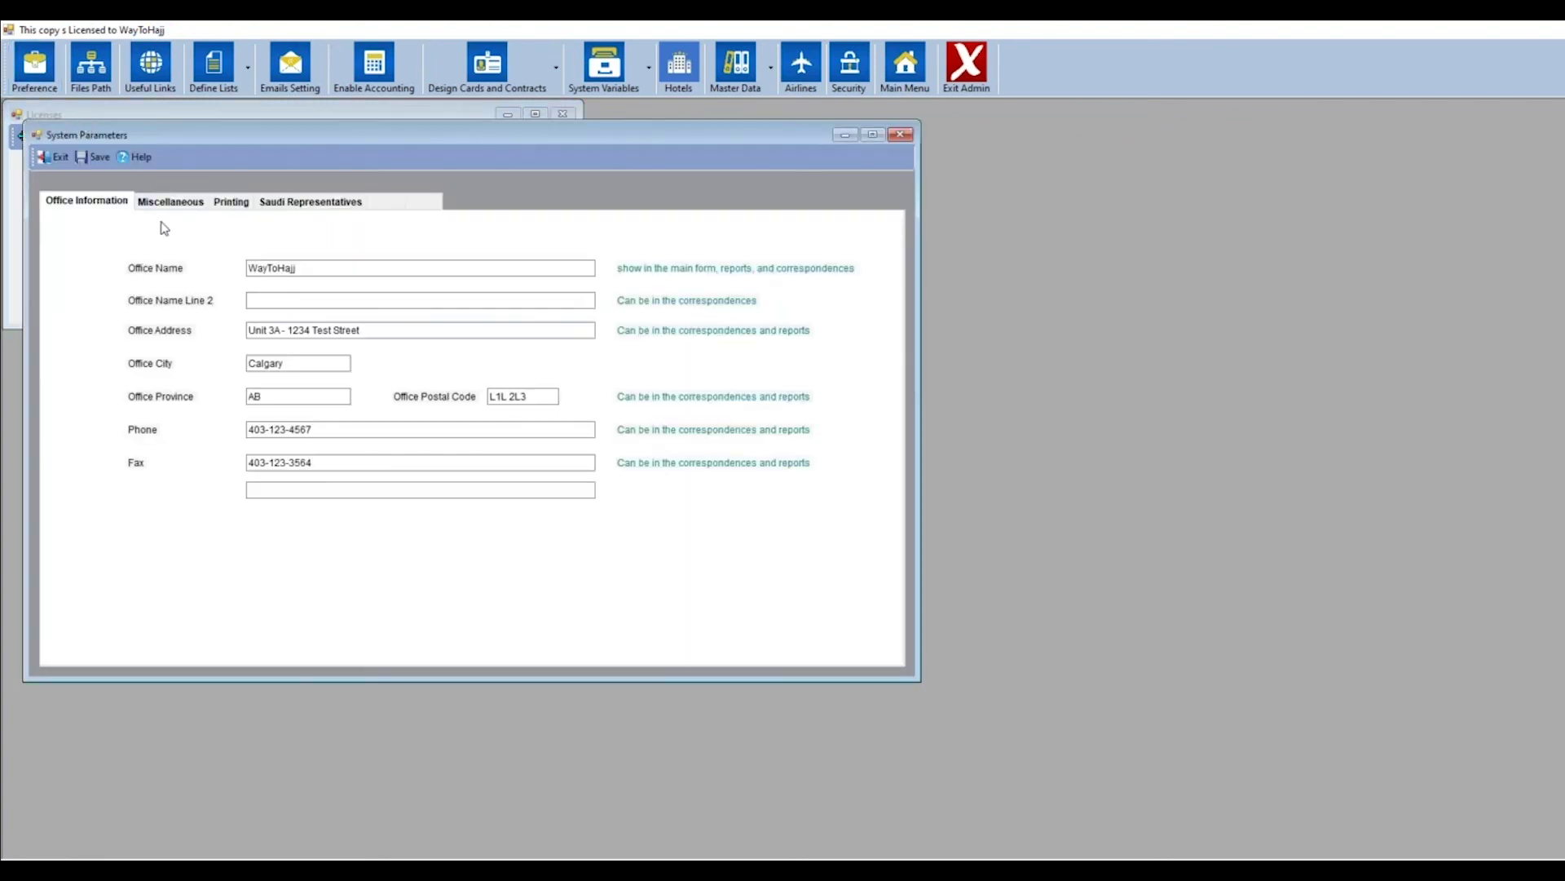
click(171, 201)
drag(206, 134, 330, 139)
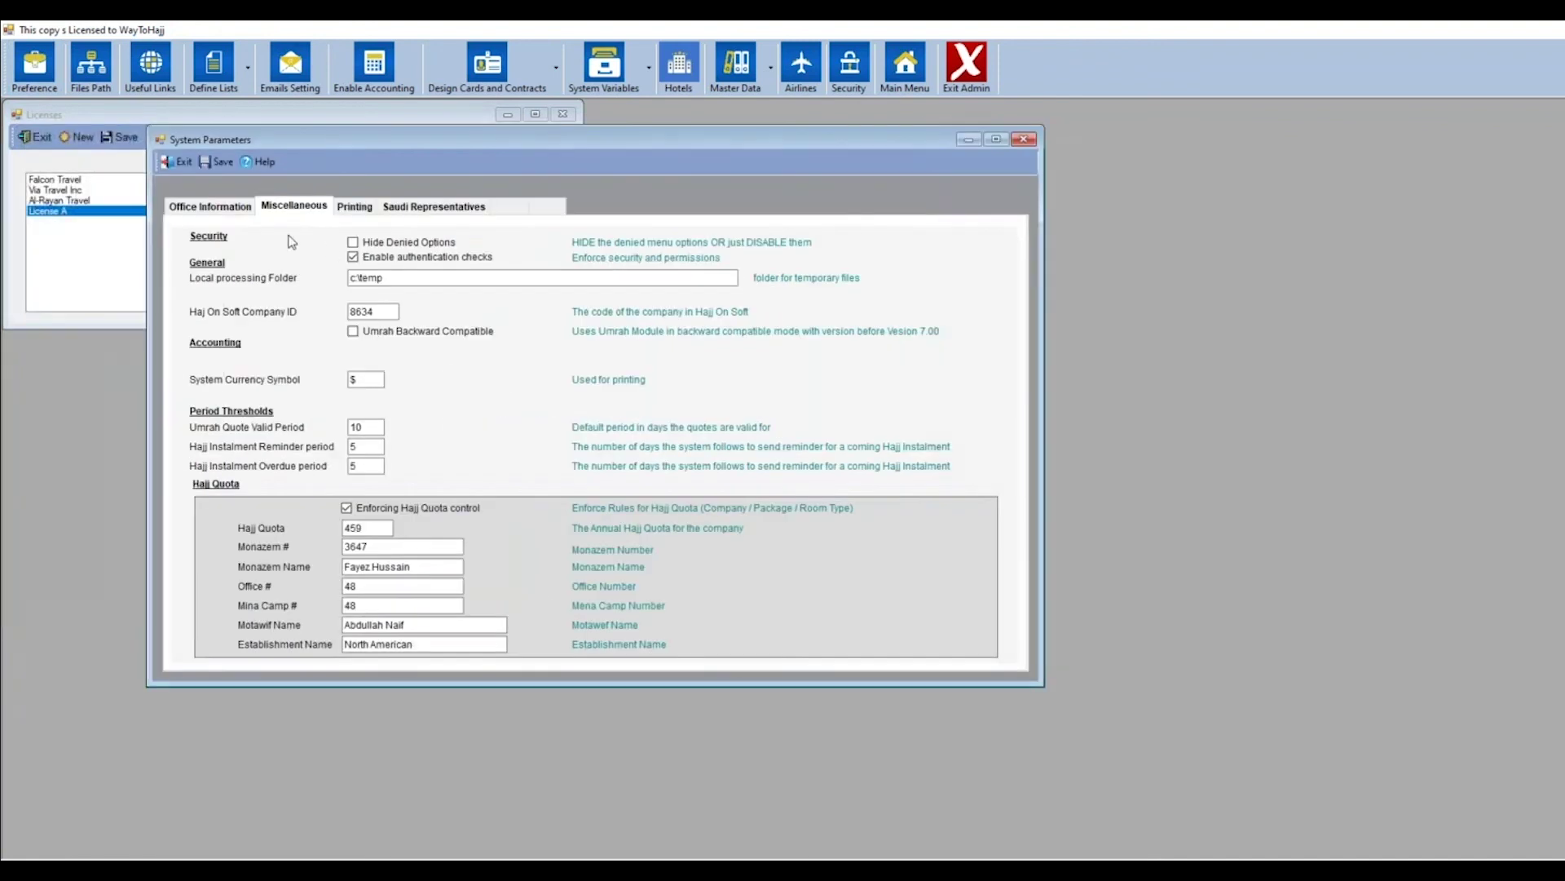
click(368, 527)
double_click(375, 528)
click(181, 163)
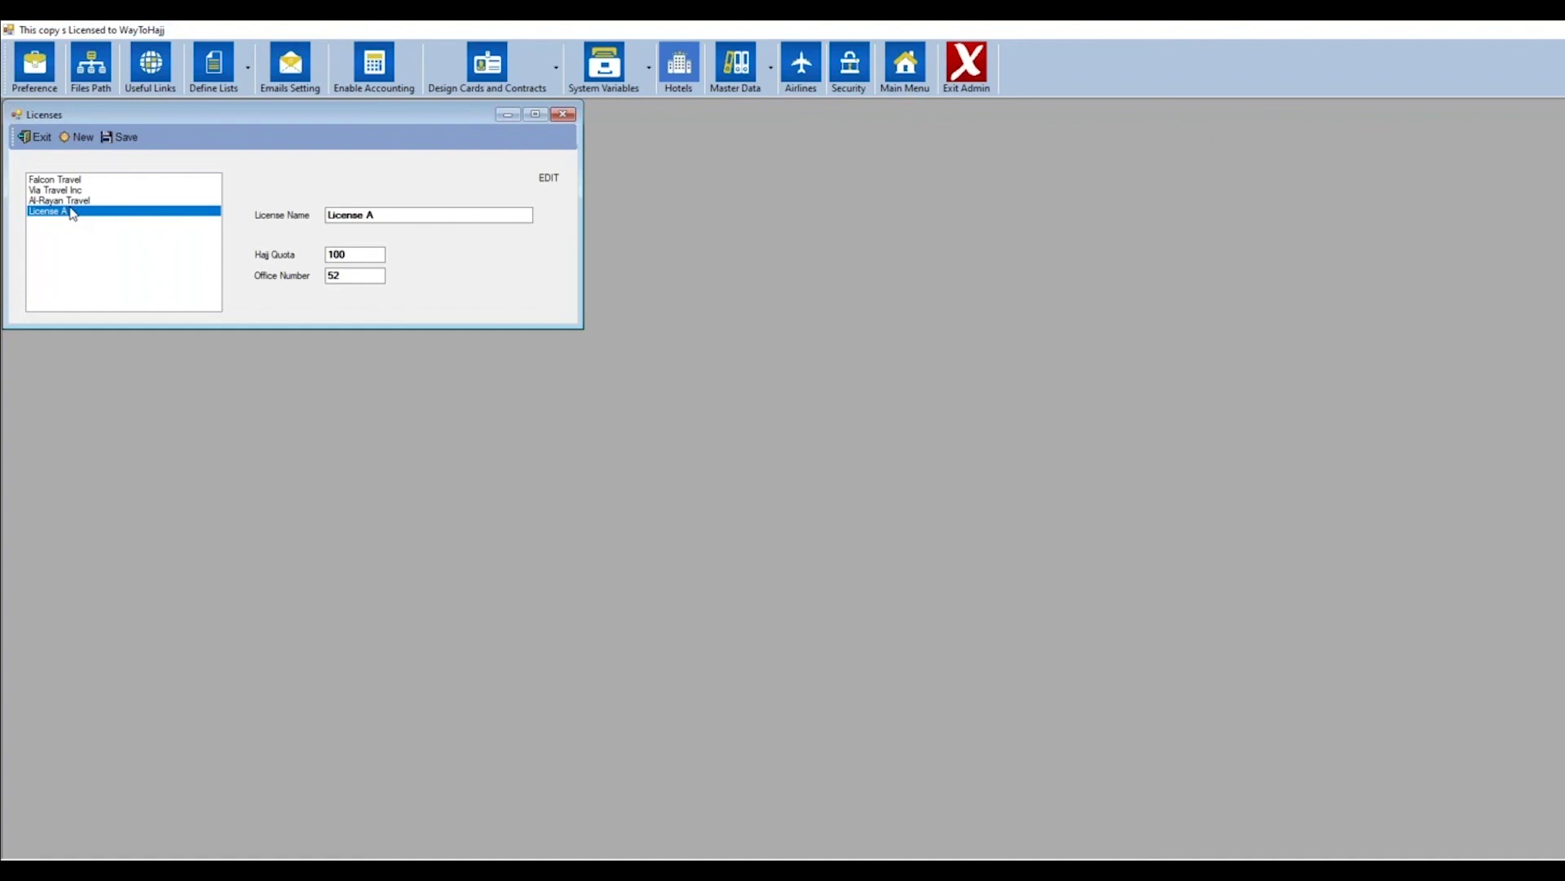
Bring the SureHajj window forward and enter the Hajj back office
mouse_move(867, 871)
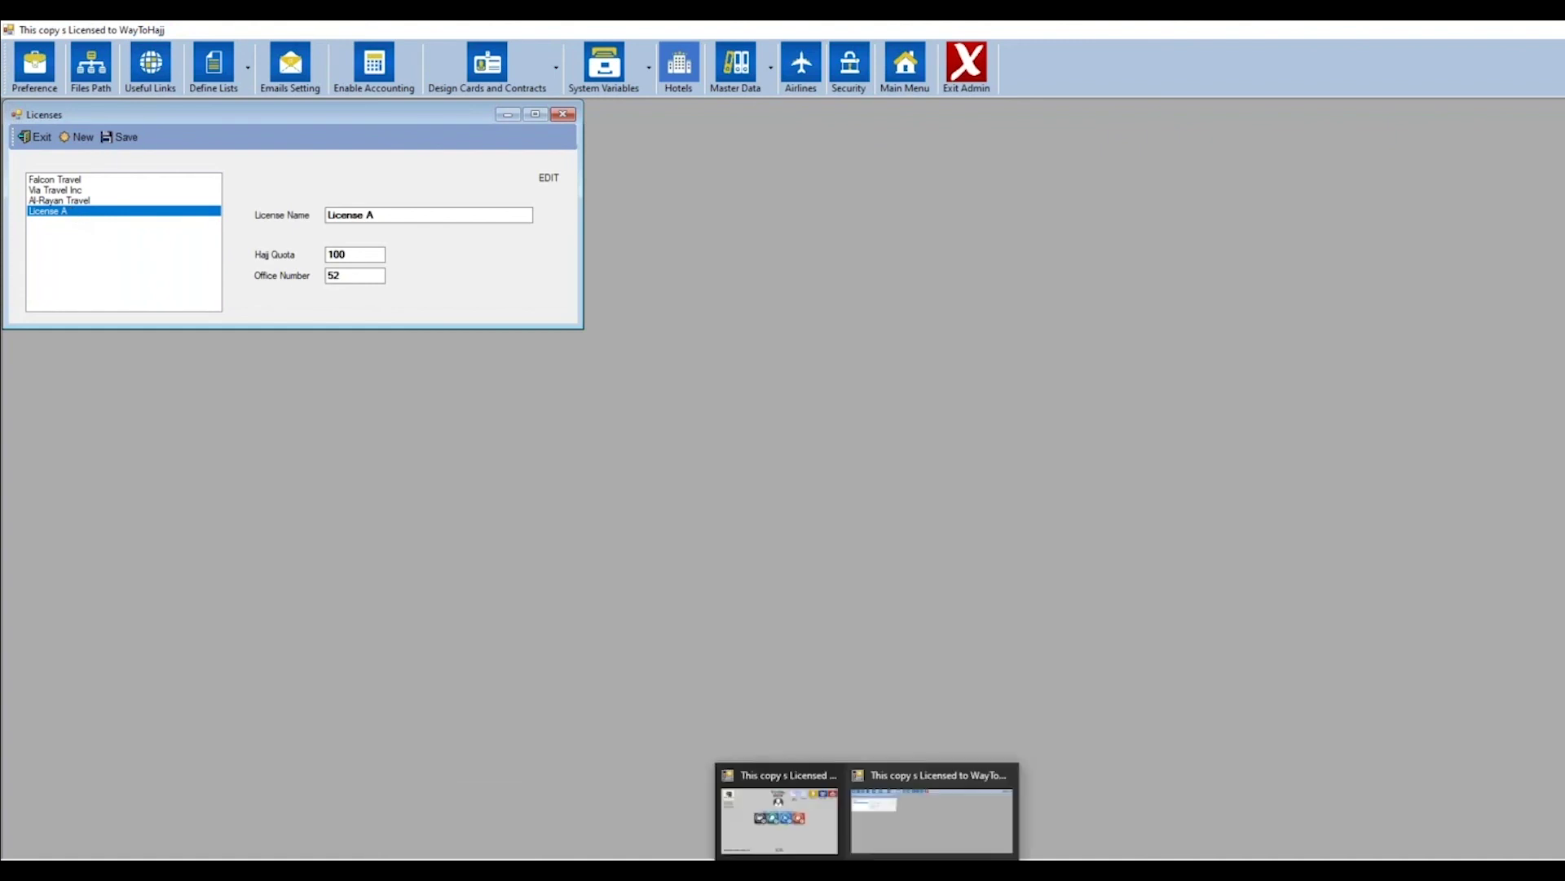
click(779, 820)
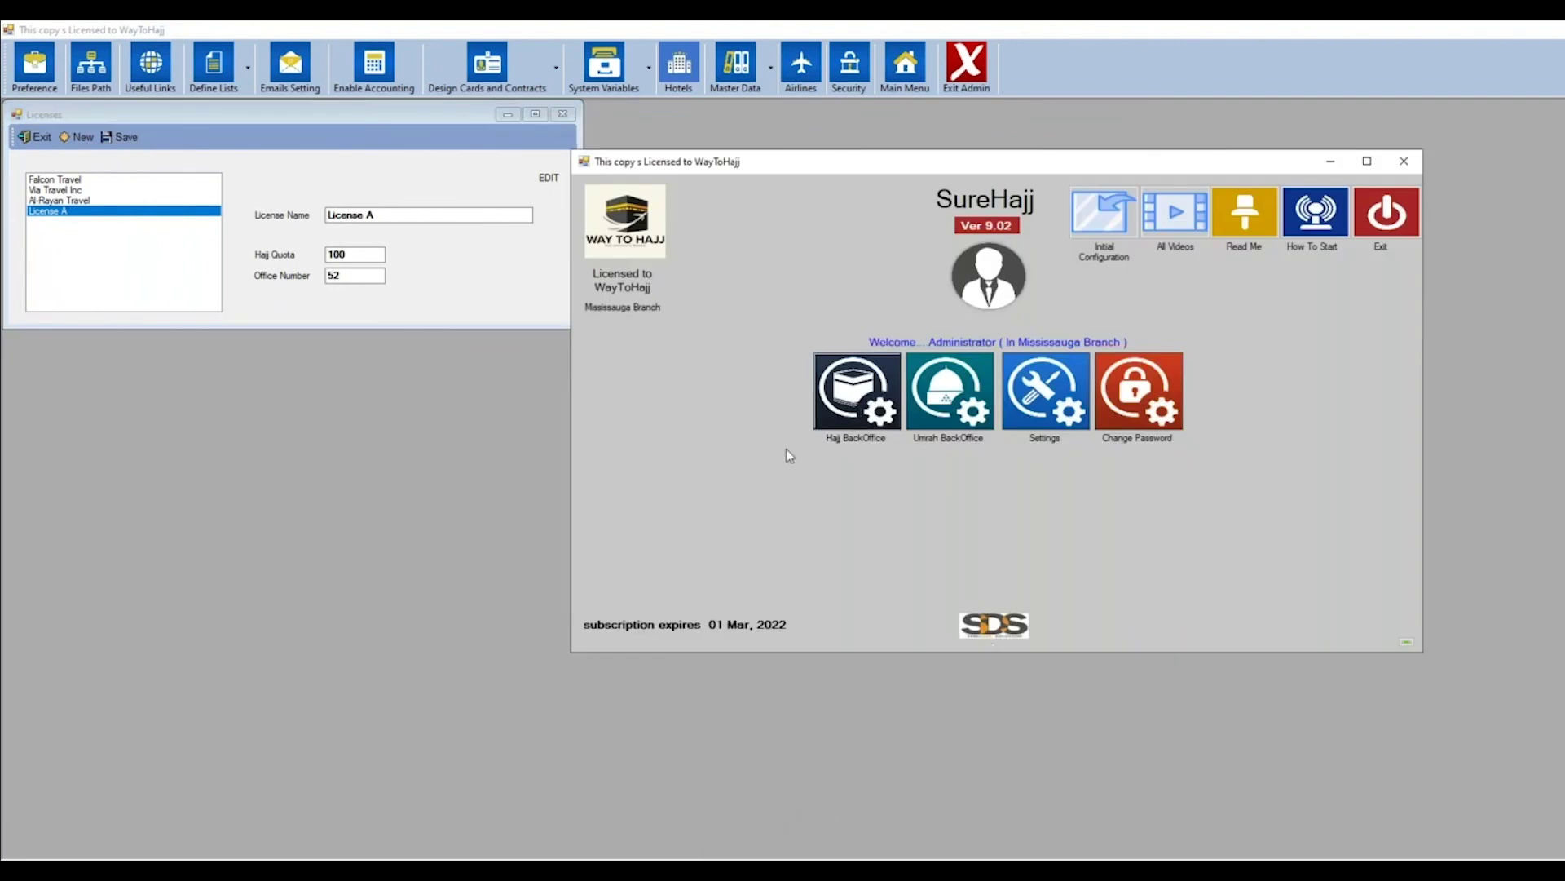
key(Return)
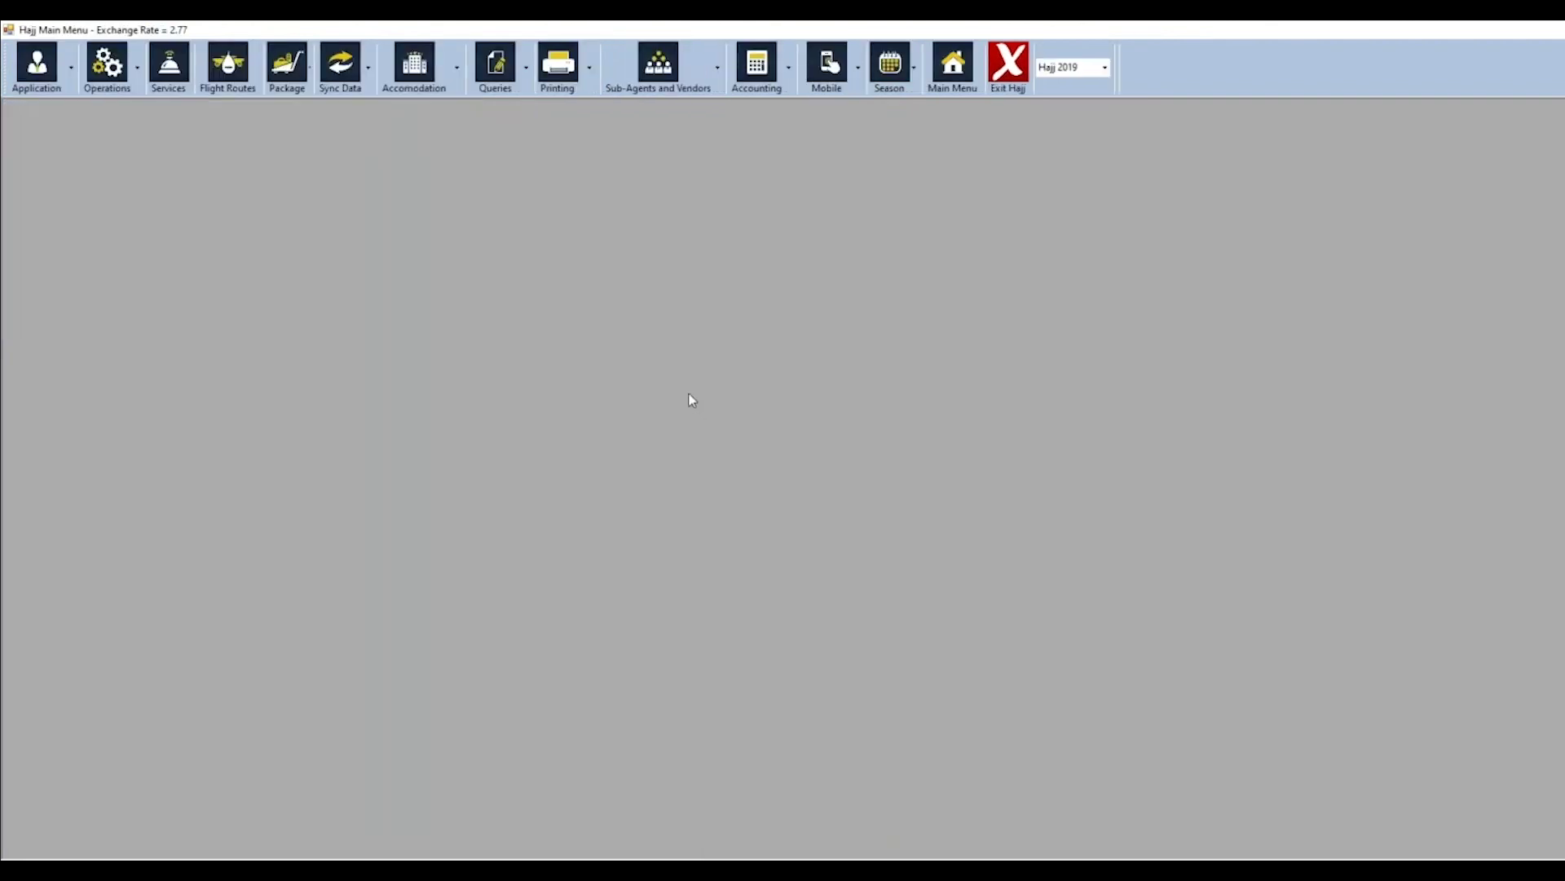
Open Operations > Assign Passengers to Licenses
click(136, 63)
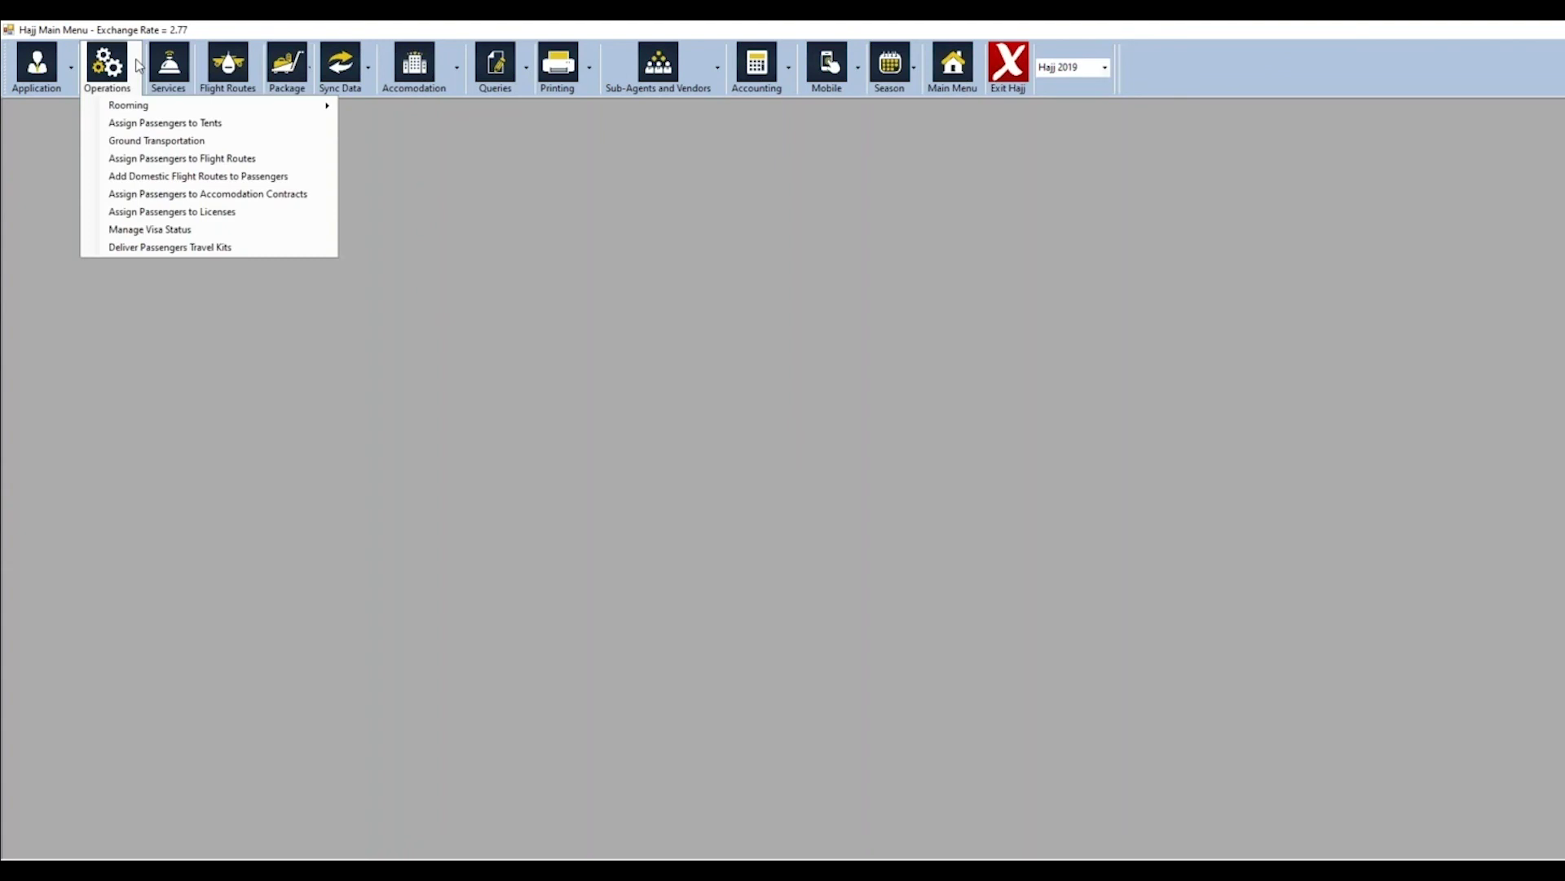
click(153, 129)
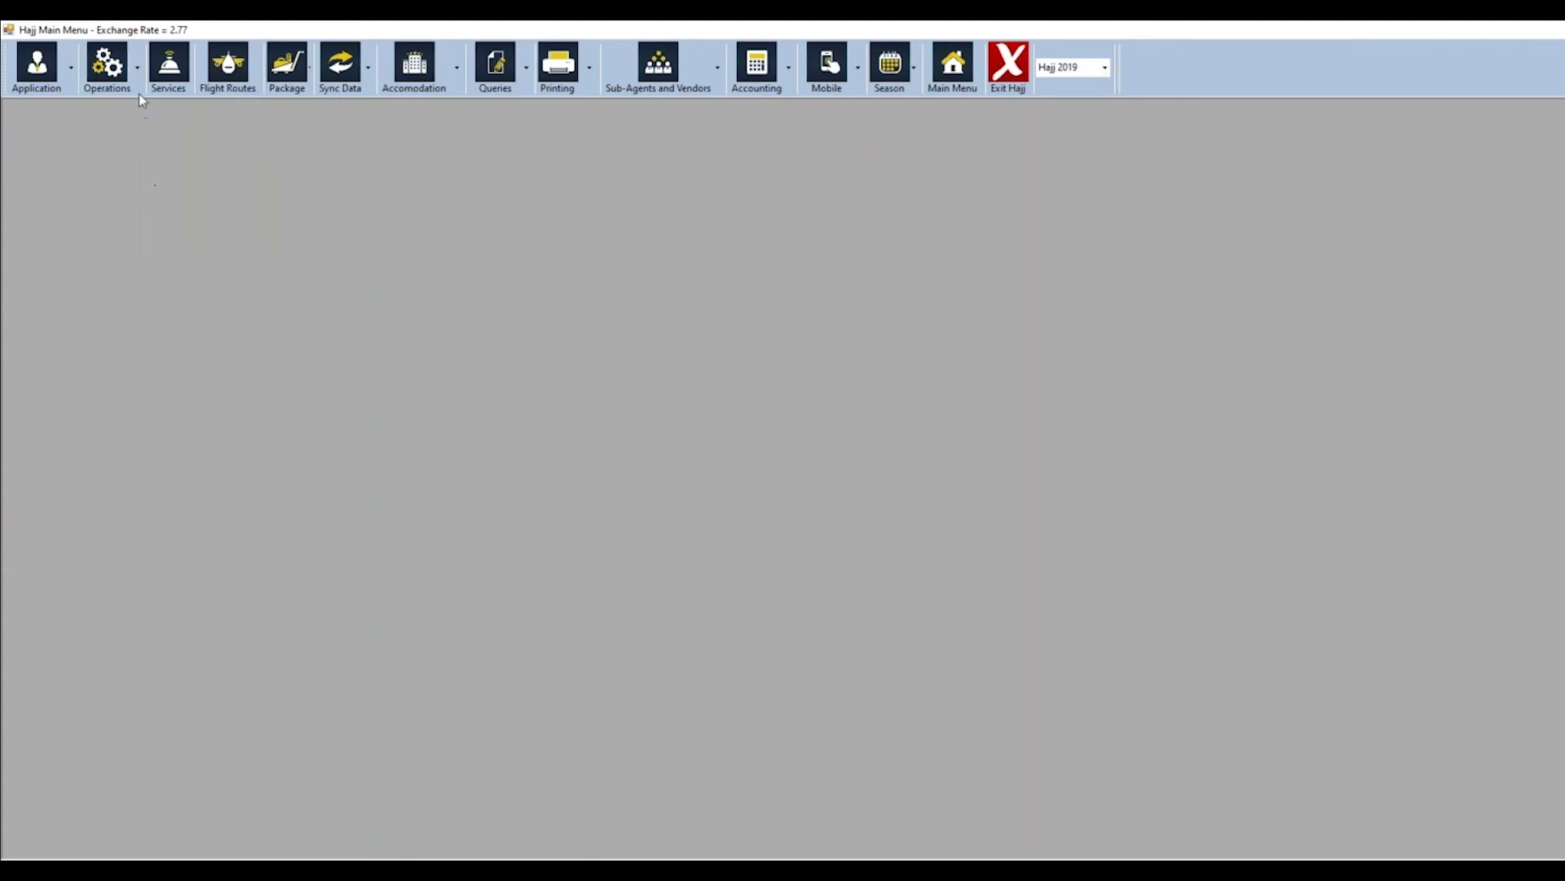
click(137, 67)
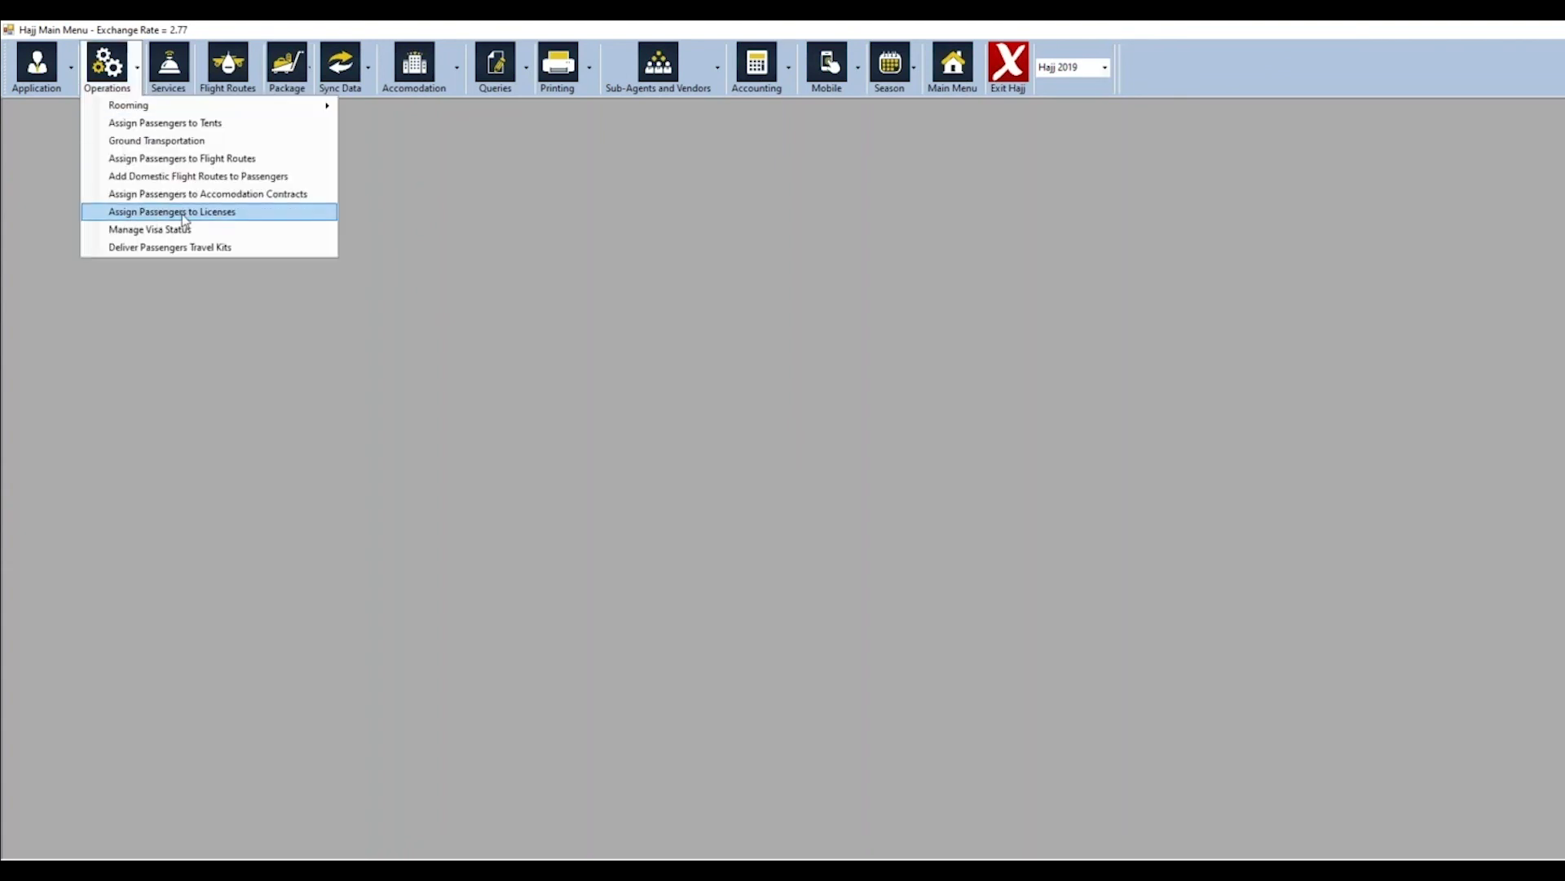
click(220, 212)
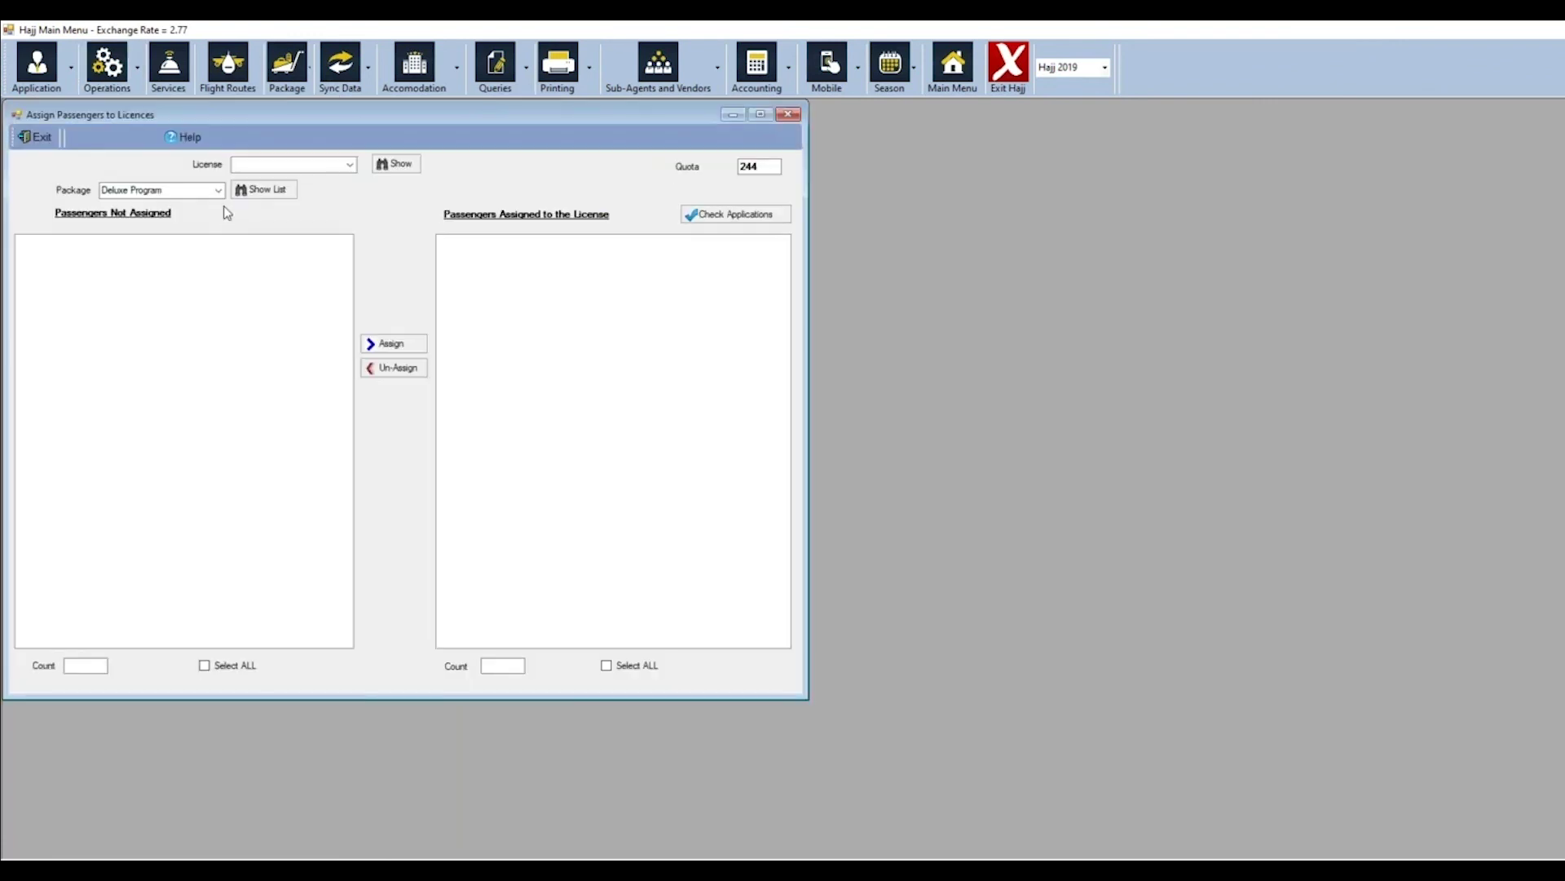
Load License A (quota 100) and list its 64 unassigned Deluxe Program passengers
click(349, 165)
click(347, 214)
click(400, 165)
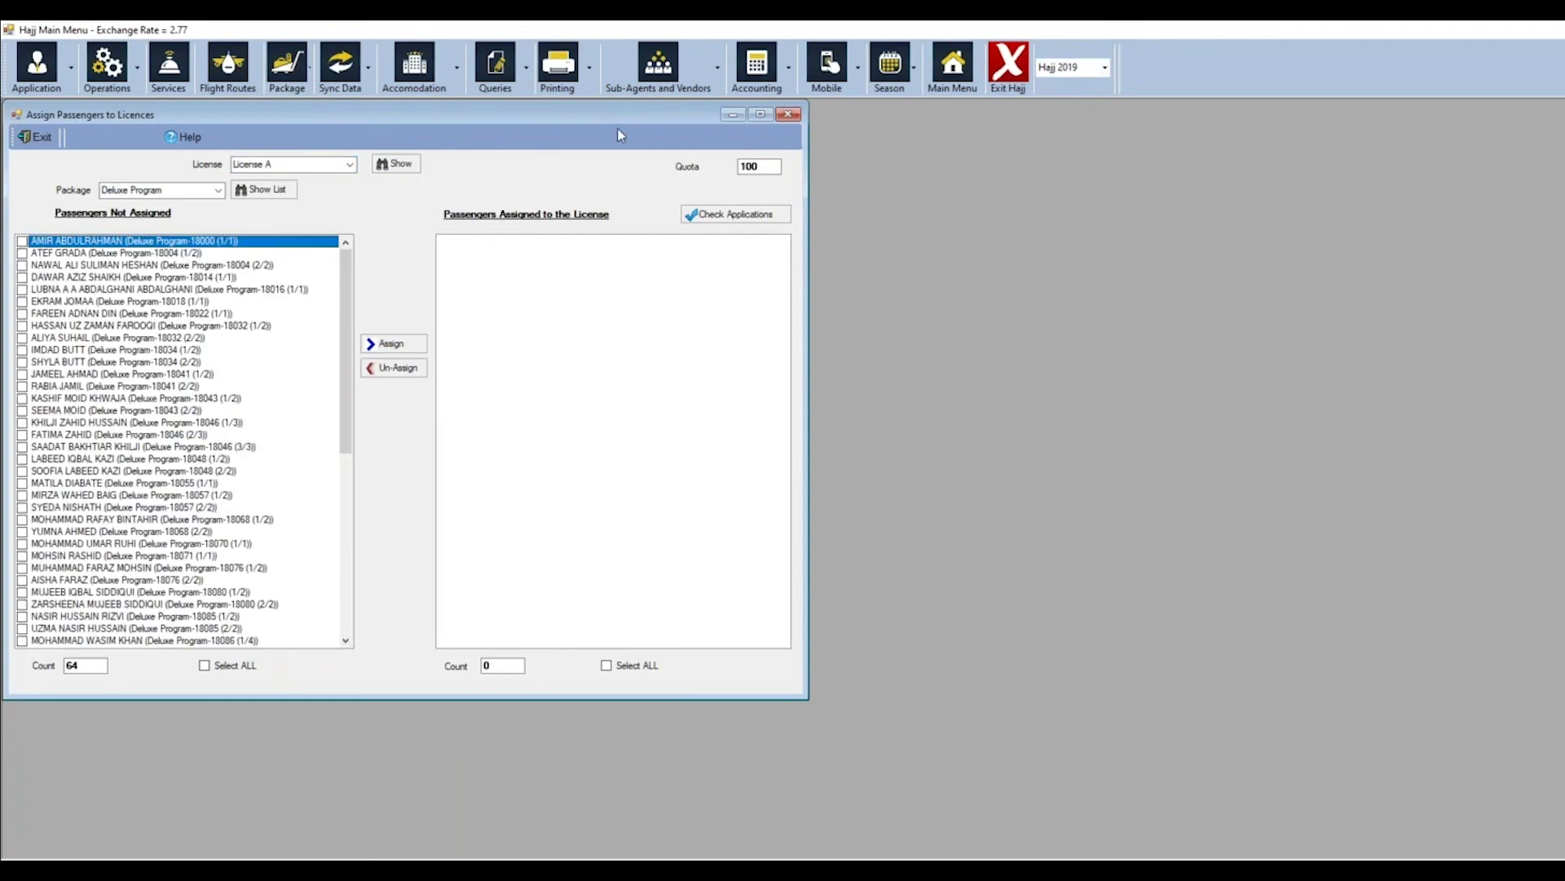
click(151, 190)
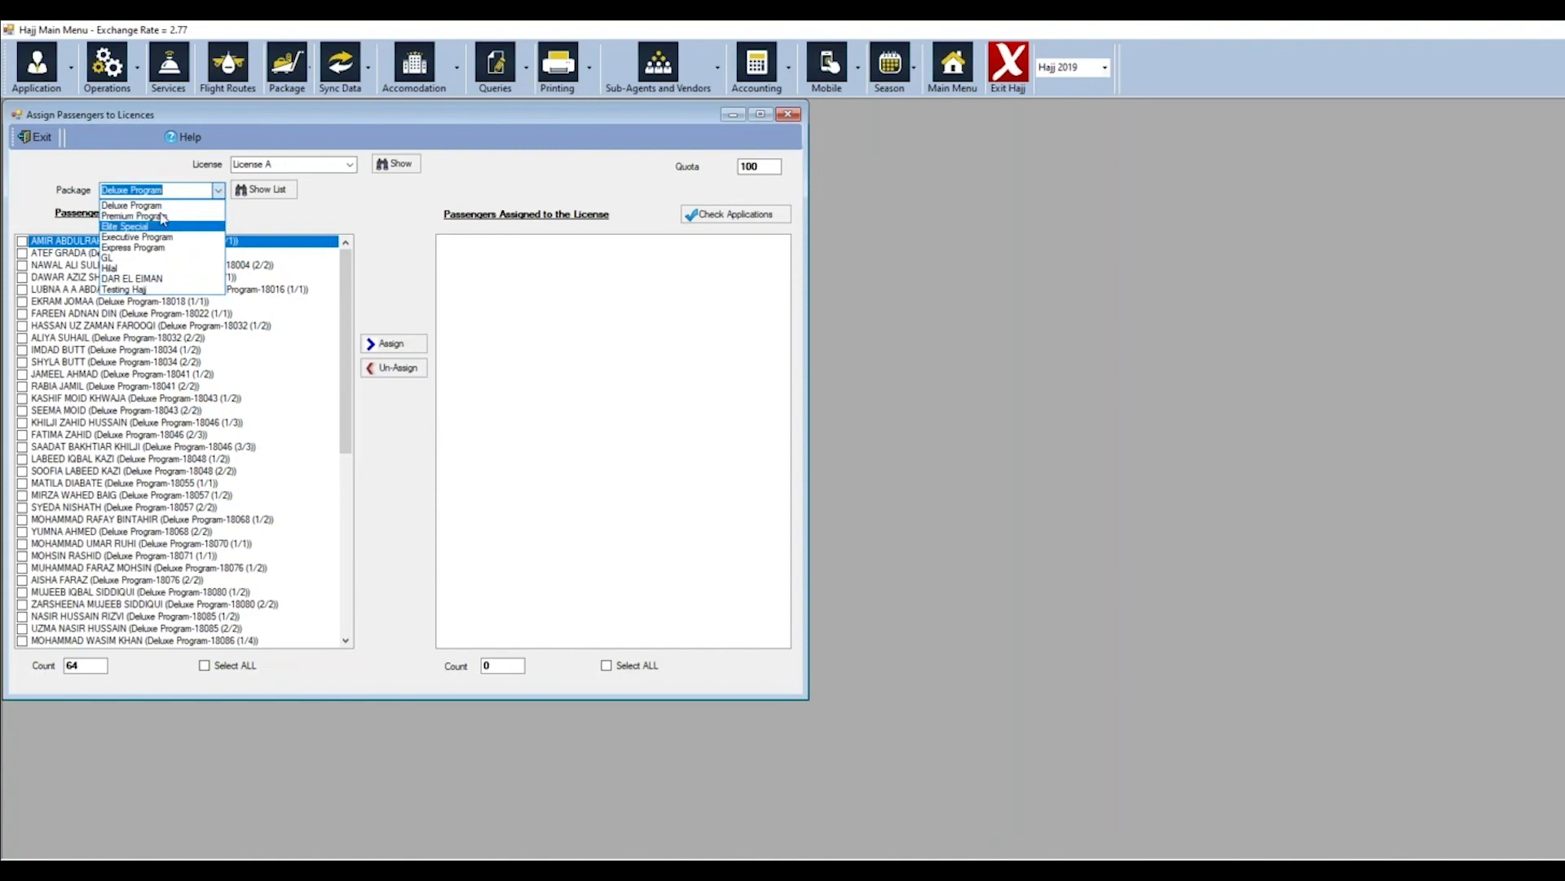
click(135, 205)
click(263, 189)
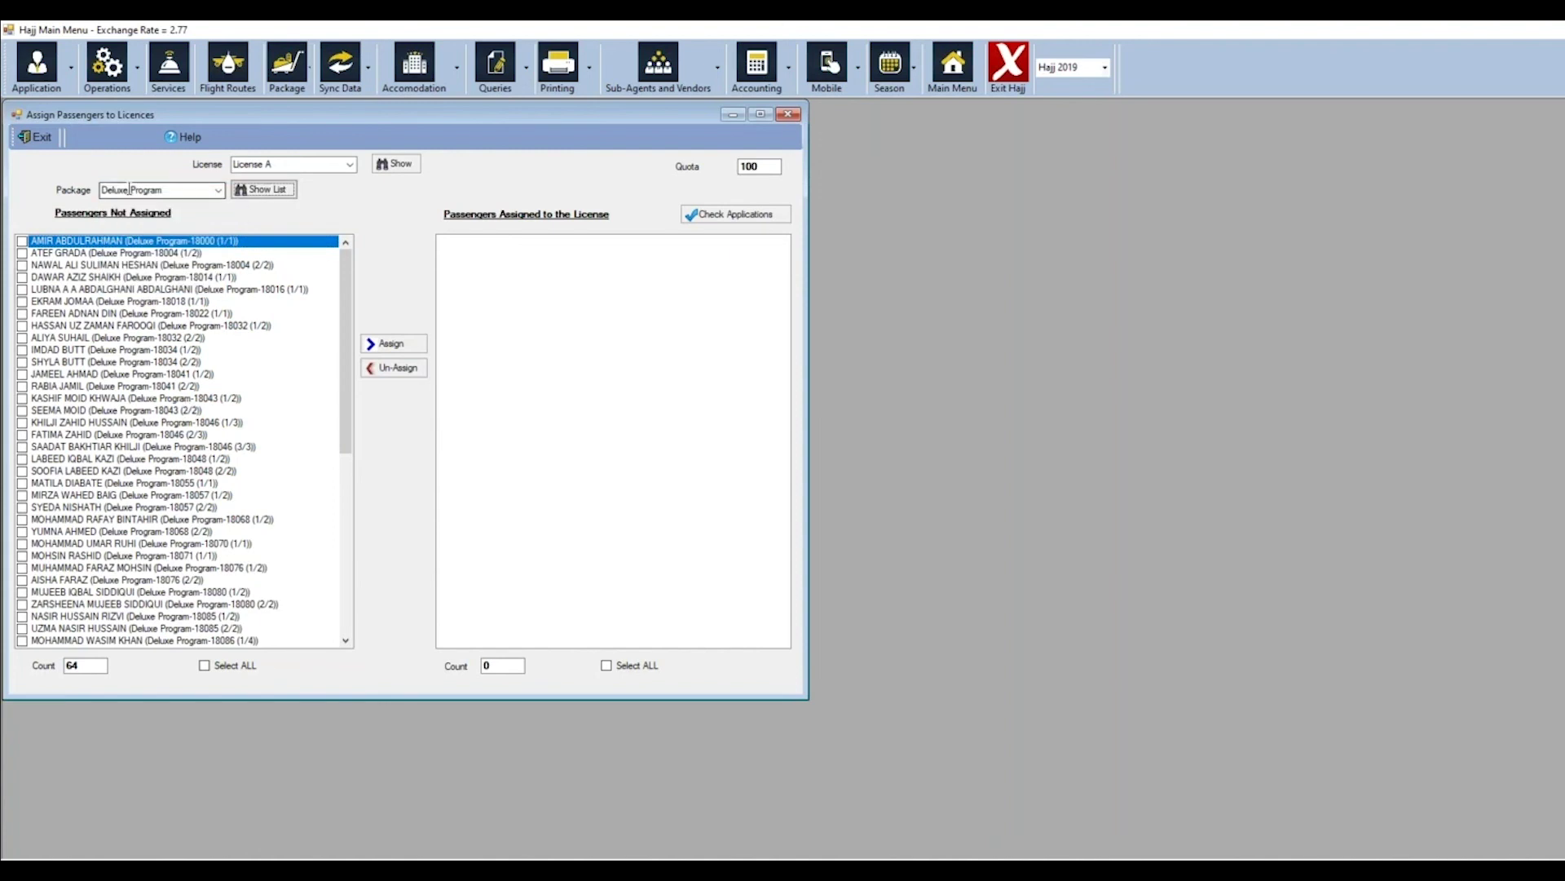
drag(79, 668, 57, 671)
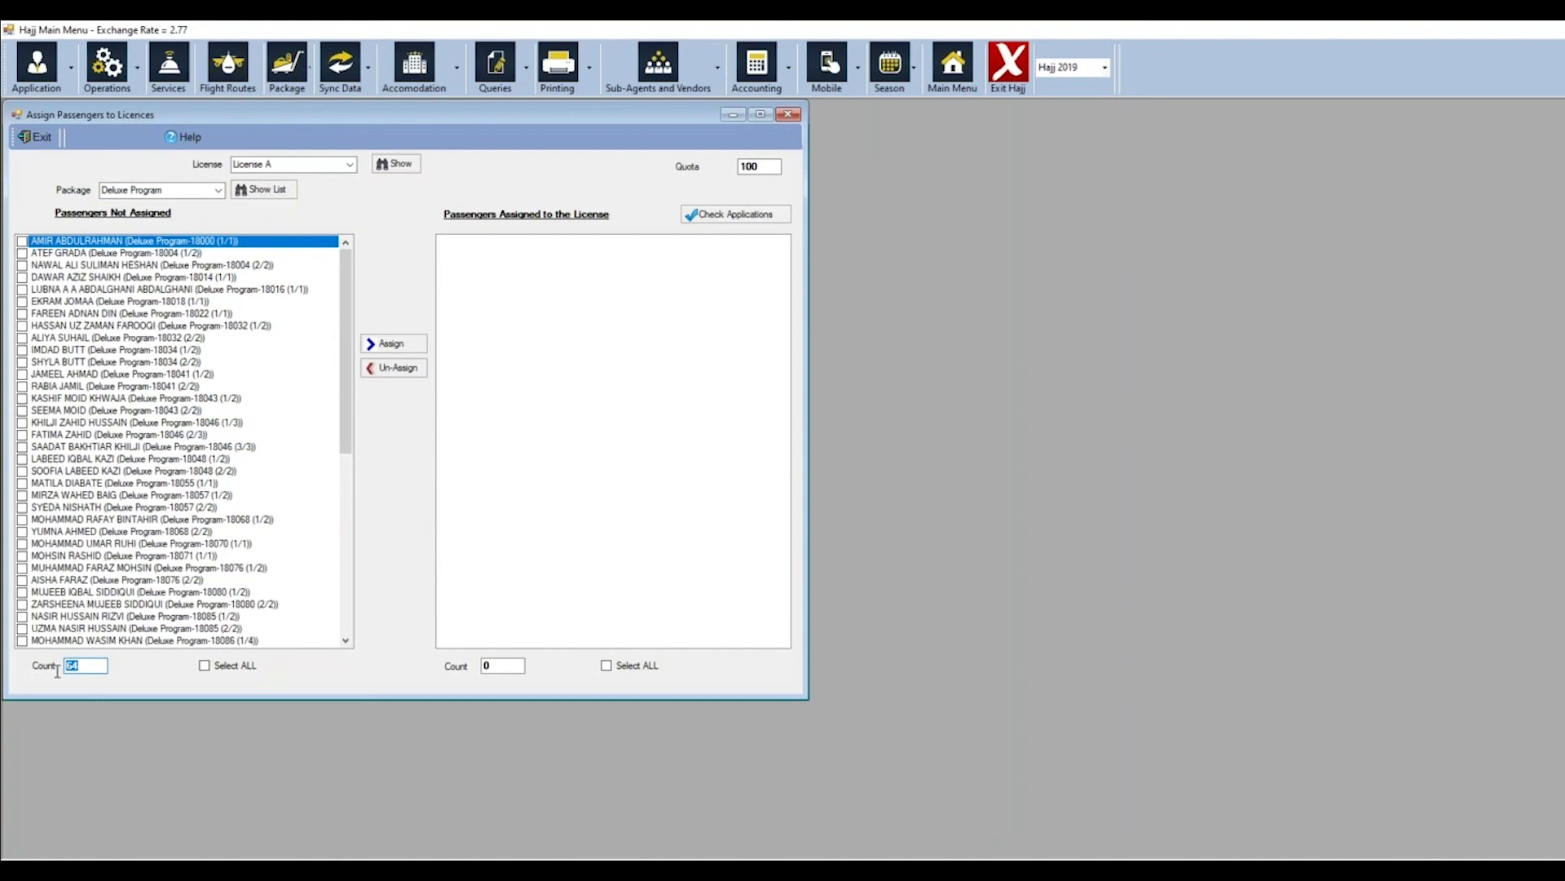
Select all 64 Deluxe Program passengers and assign them to License A
click(213, 667)
click(383, 344)
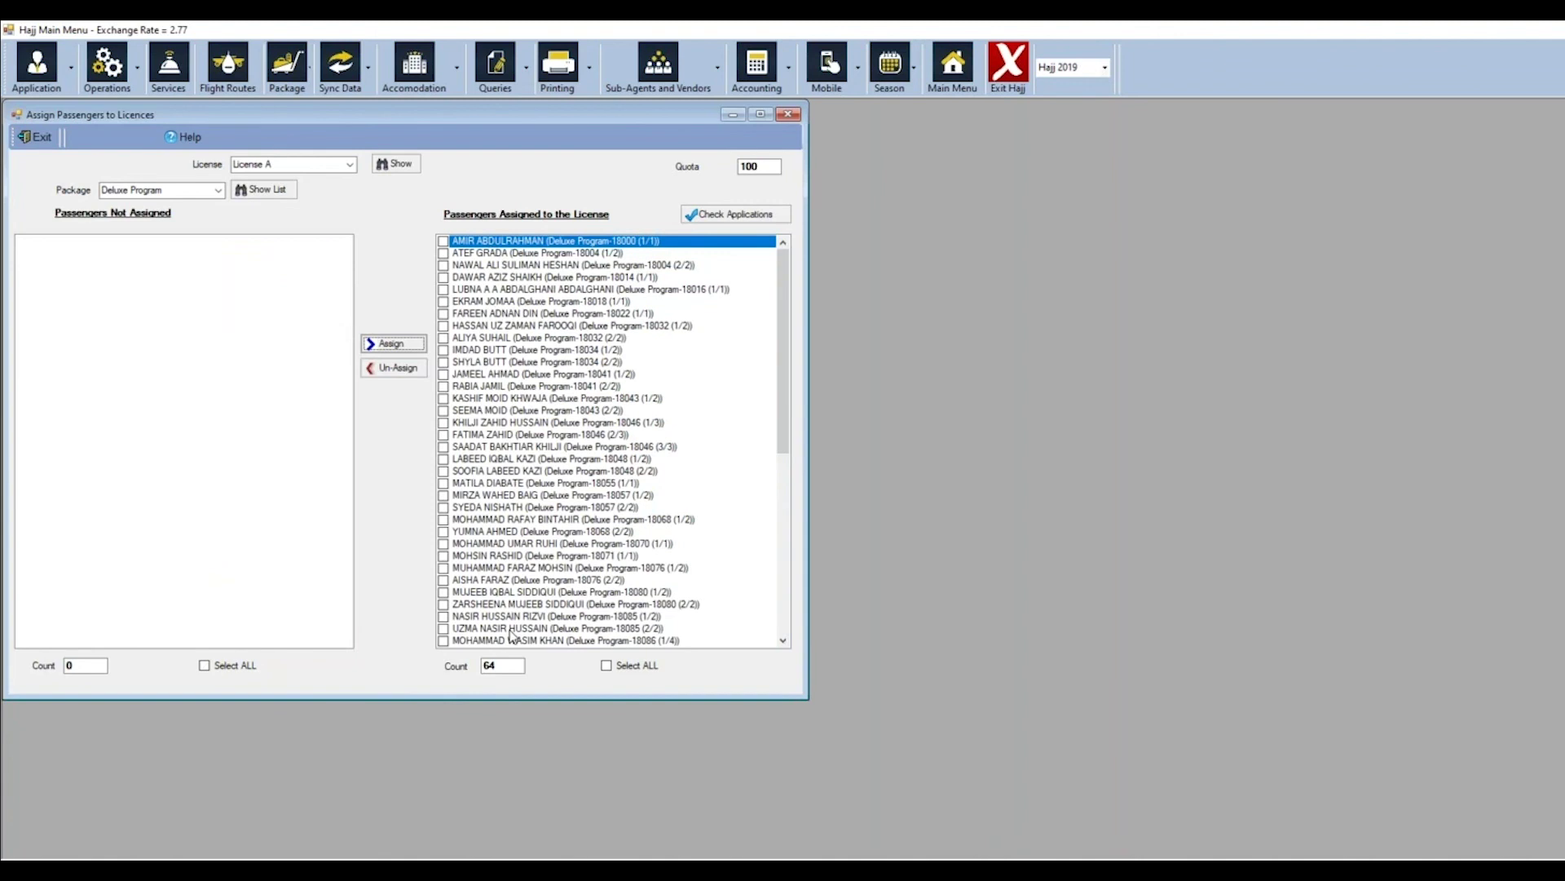
scroll(489, 608, down, 9)
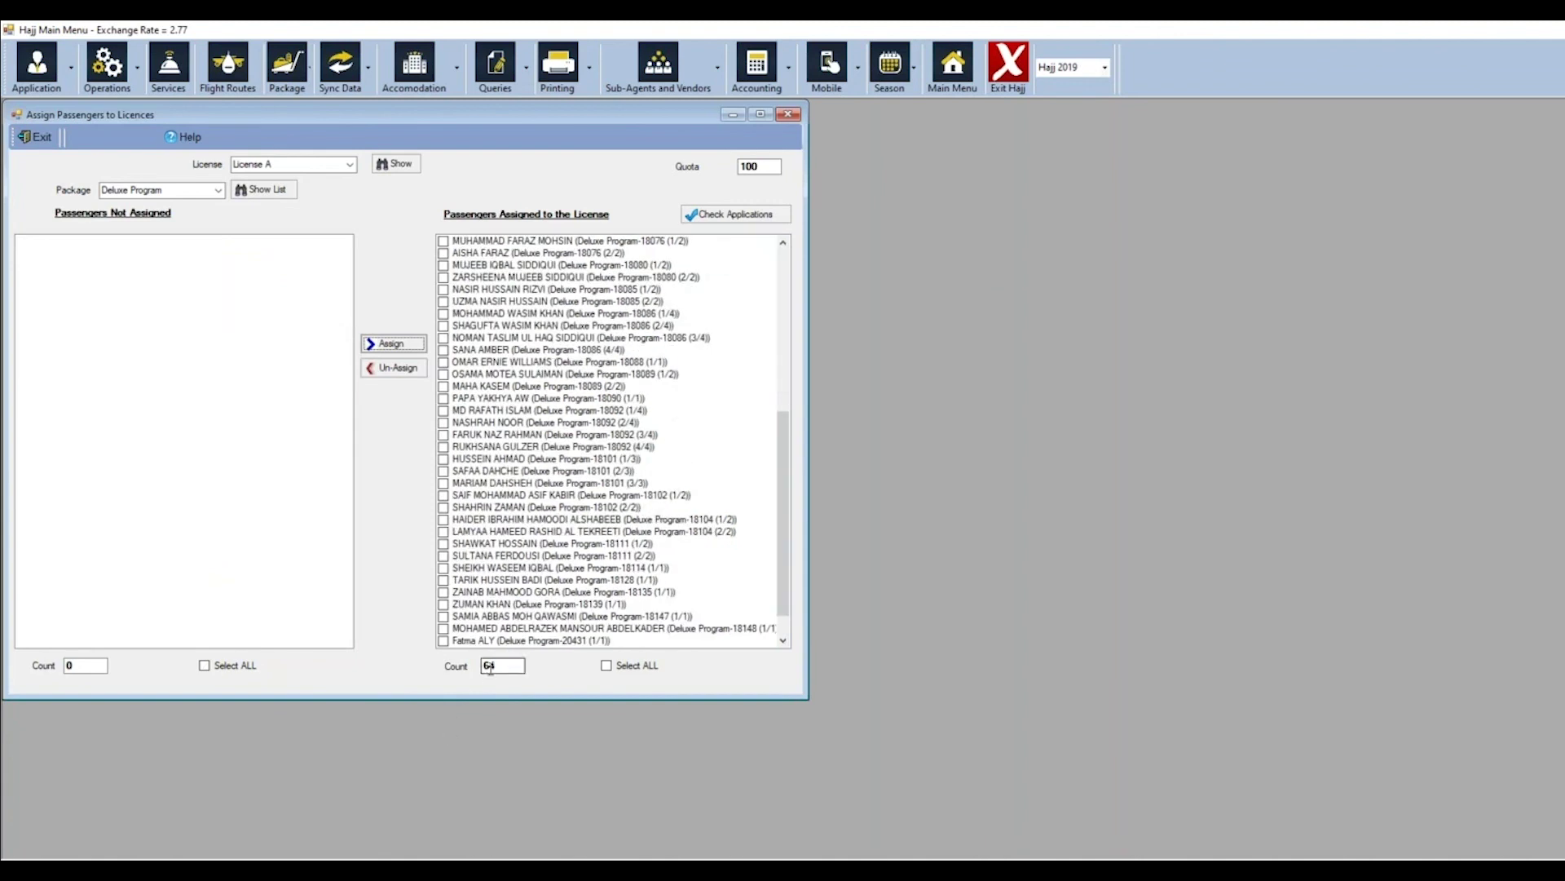
scroll(554, 485, up, 9)
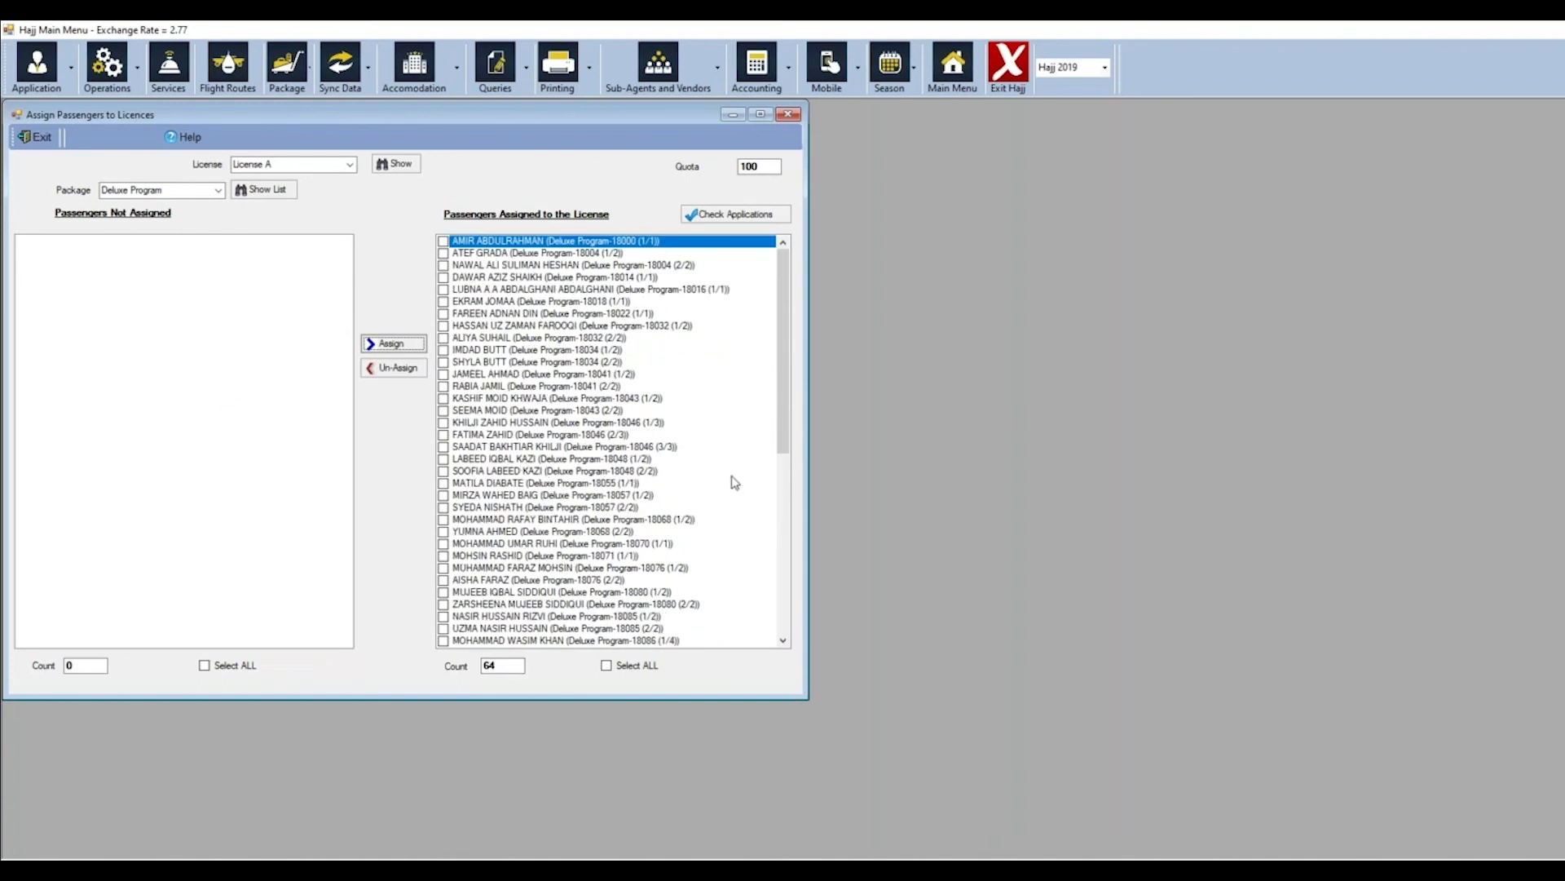
mouse_move(783, 351)
mouse_down()
mouse_move(779, 551)
mouse_move(782, 350)
mouse_up()
Un-assign all passengers from License A and exit the Hajj back office
click(607, 666)
click(395, 367)
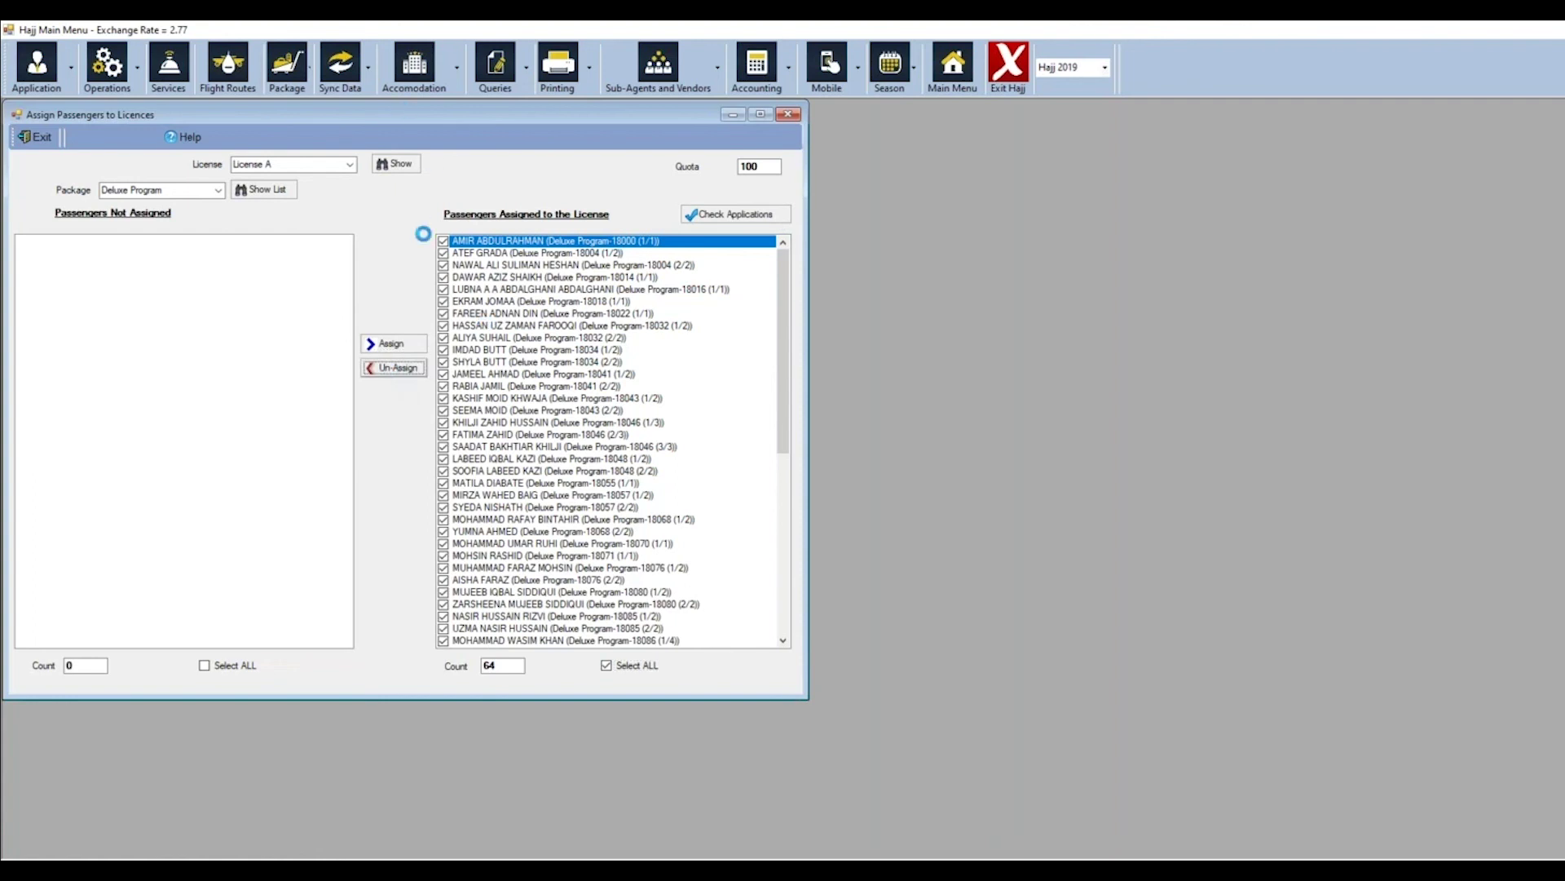
click(1009, 65)
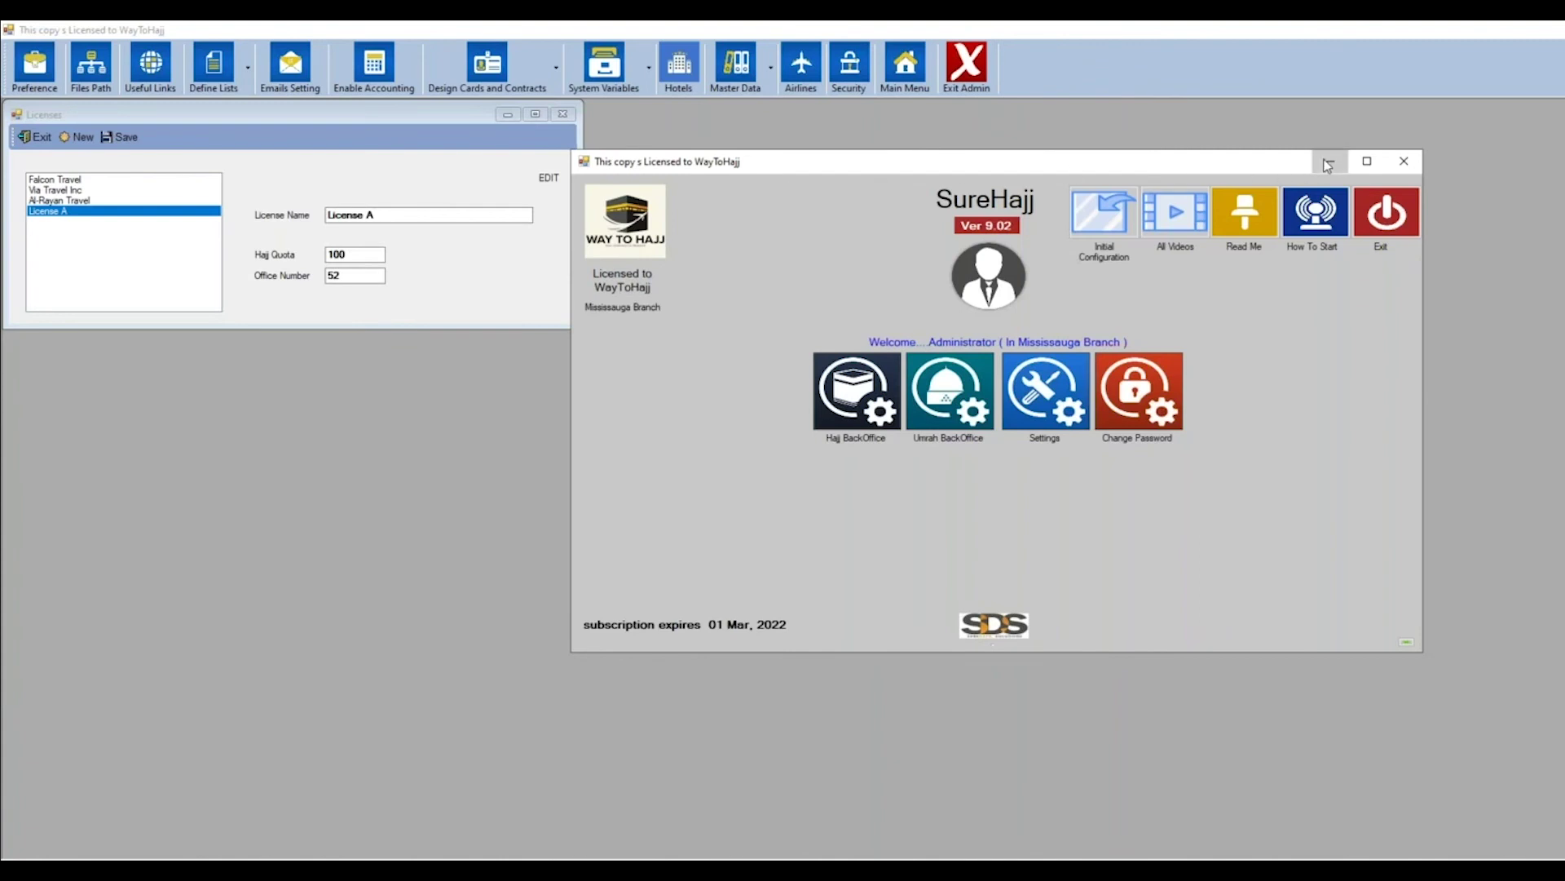
Minimize SureHajj, note License A's office 52, close the record, and bring up Master Data
click(1330, 160)
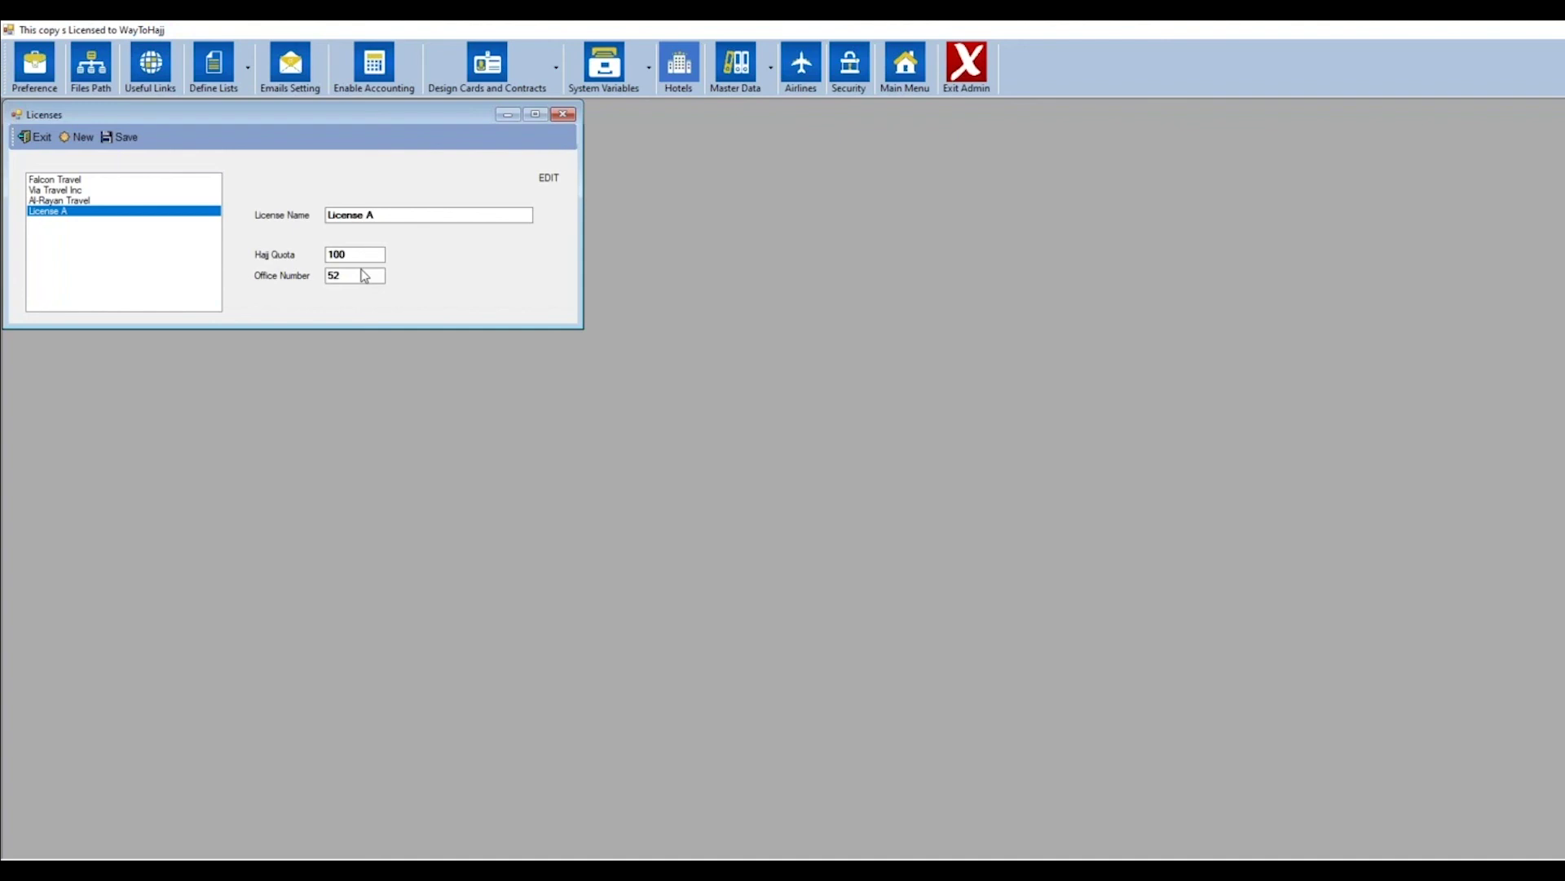
click(364, 276)
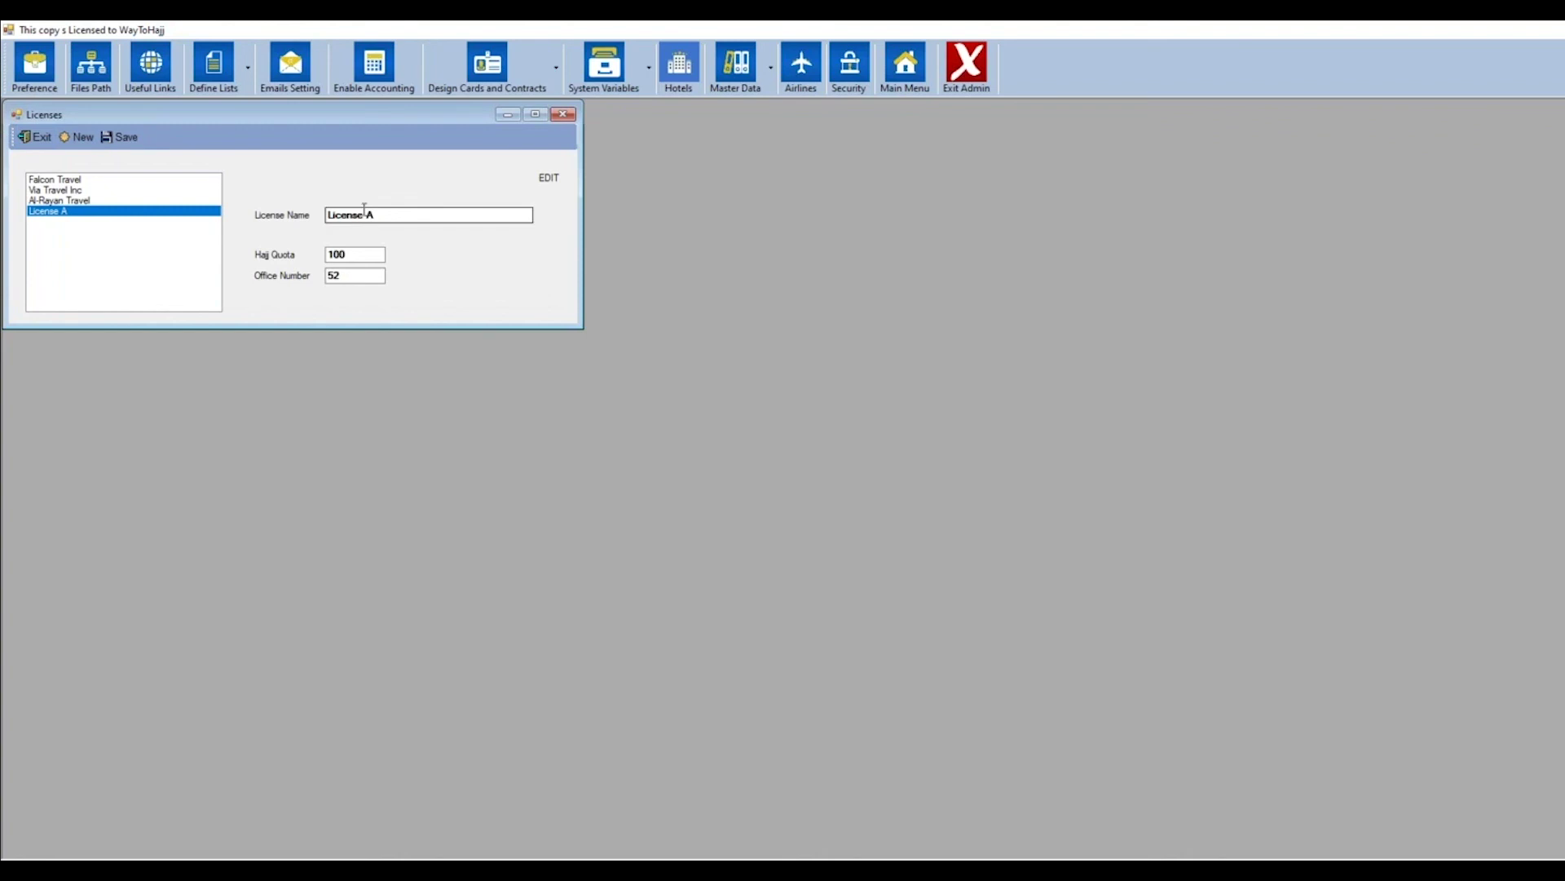
click(28, 139)
click(770, 65)
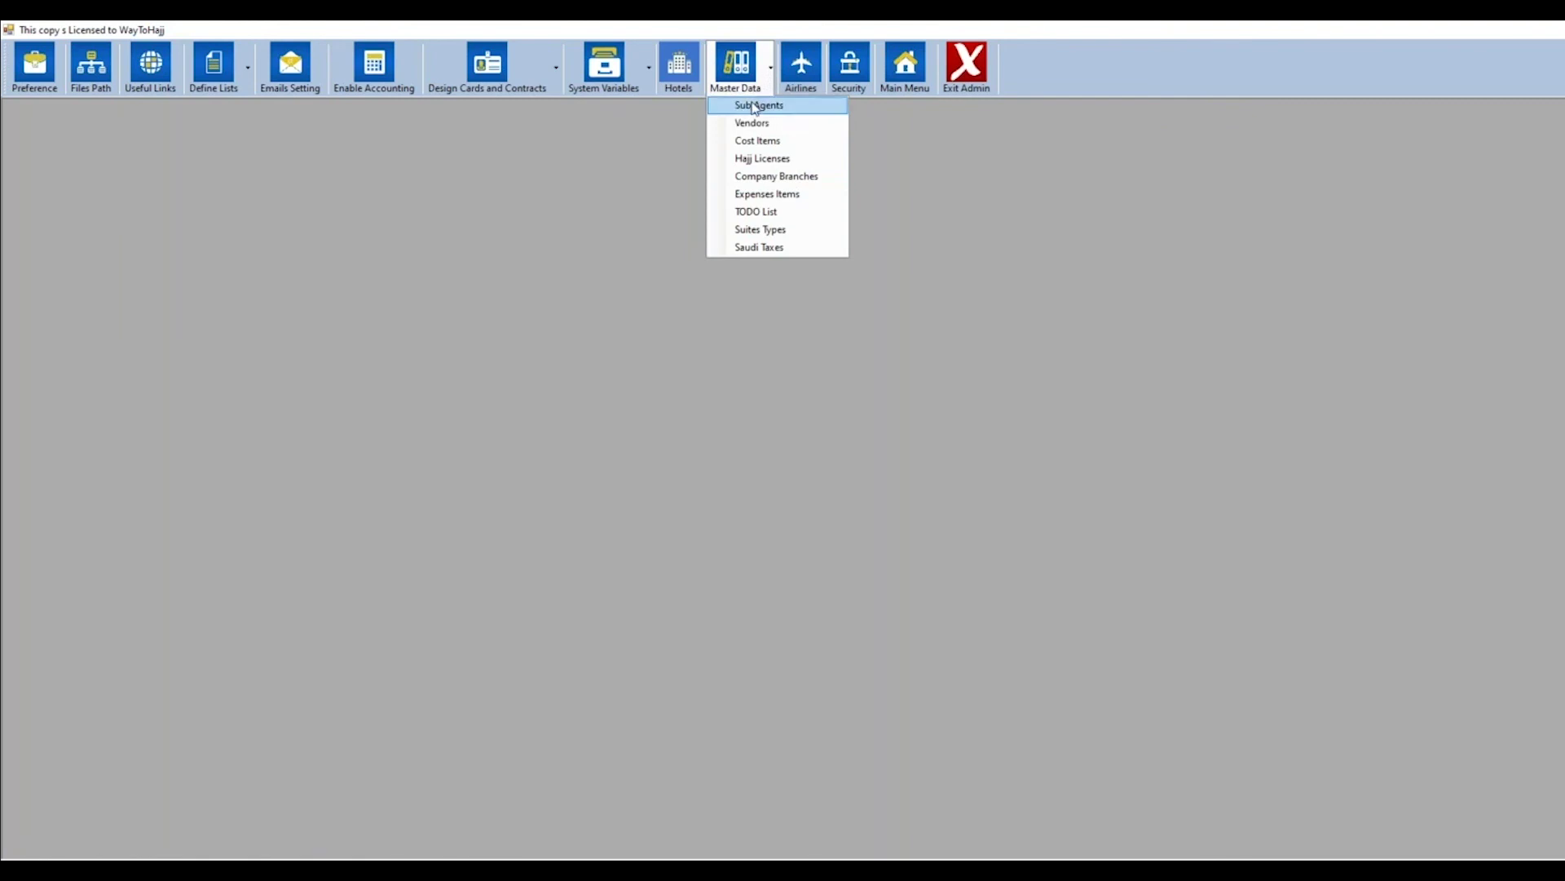
Open Company Branches and view the Mississauga, London, Vancouver and Calgary branch details
click(778, 181)
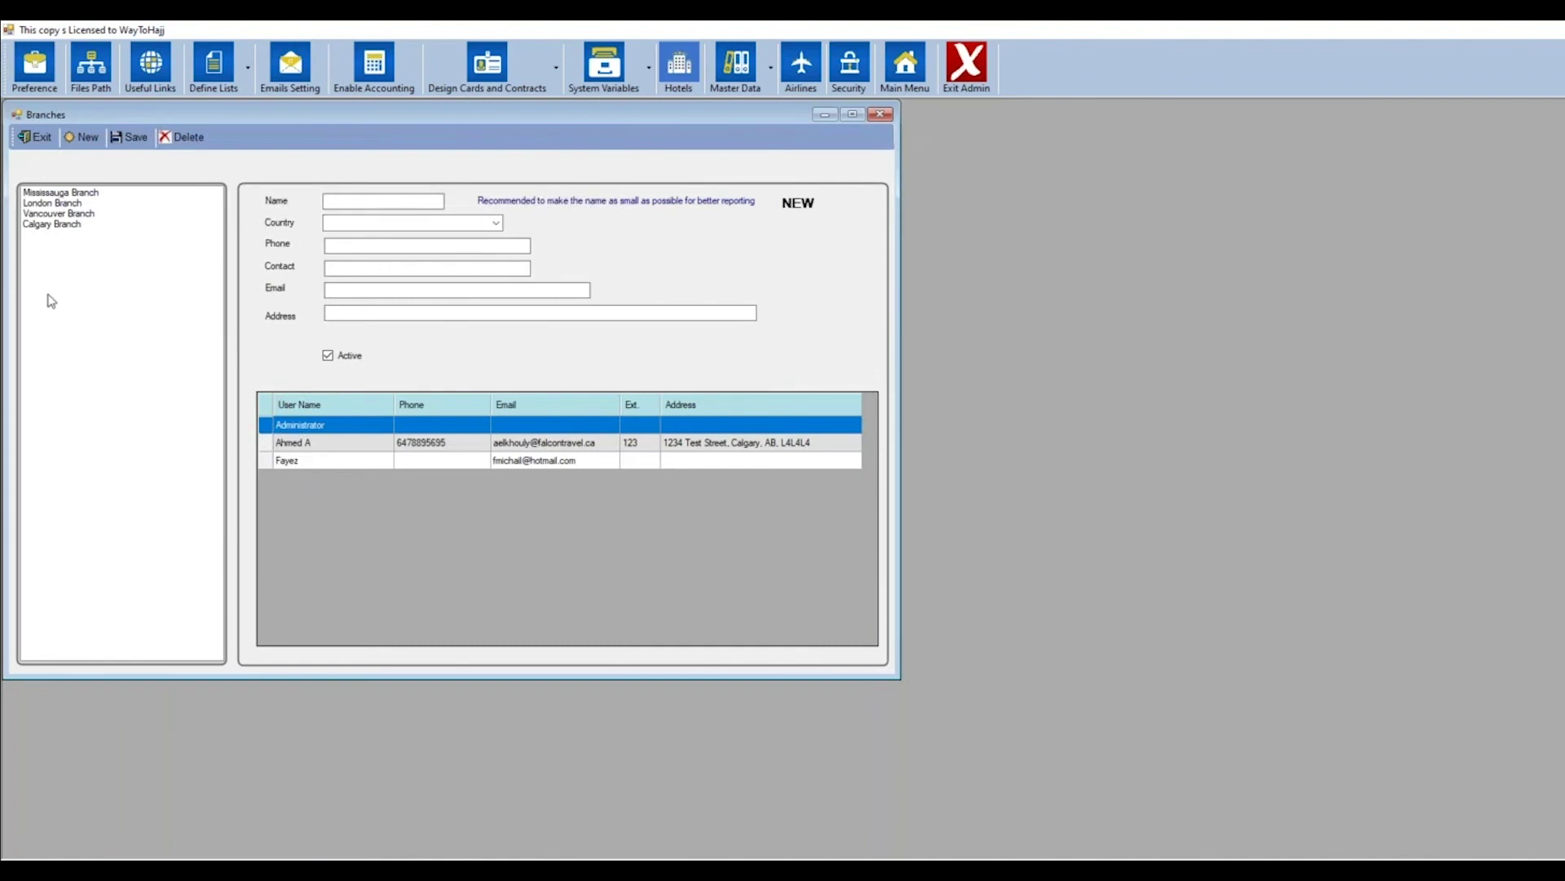
click(64, 194)
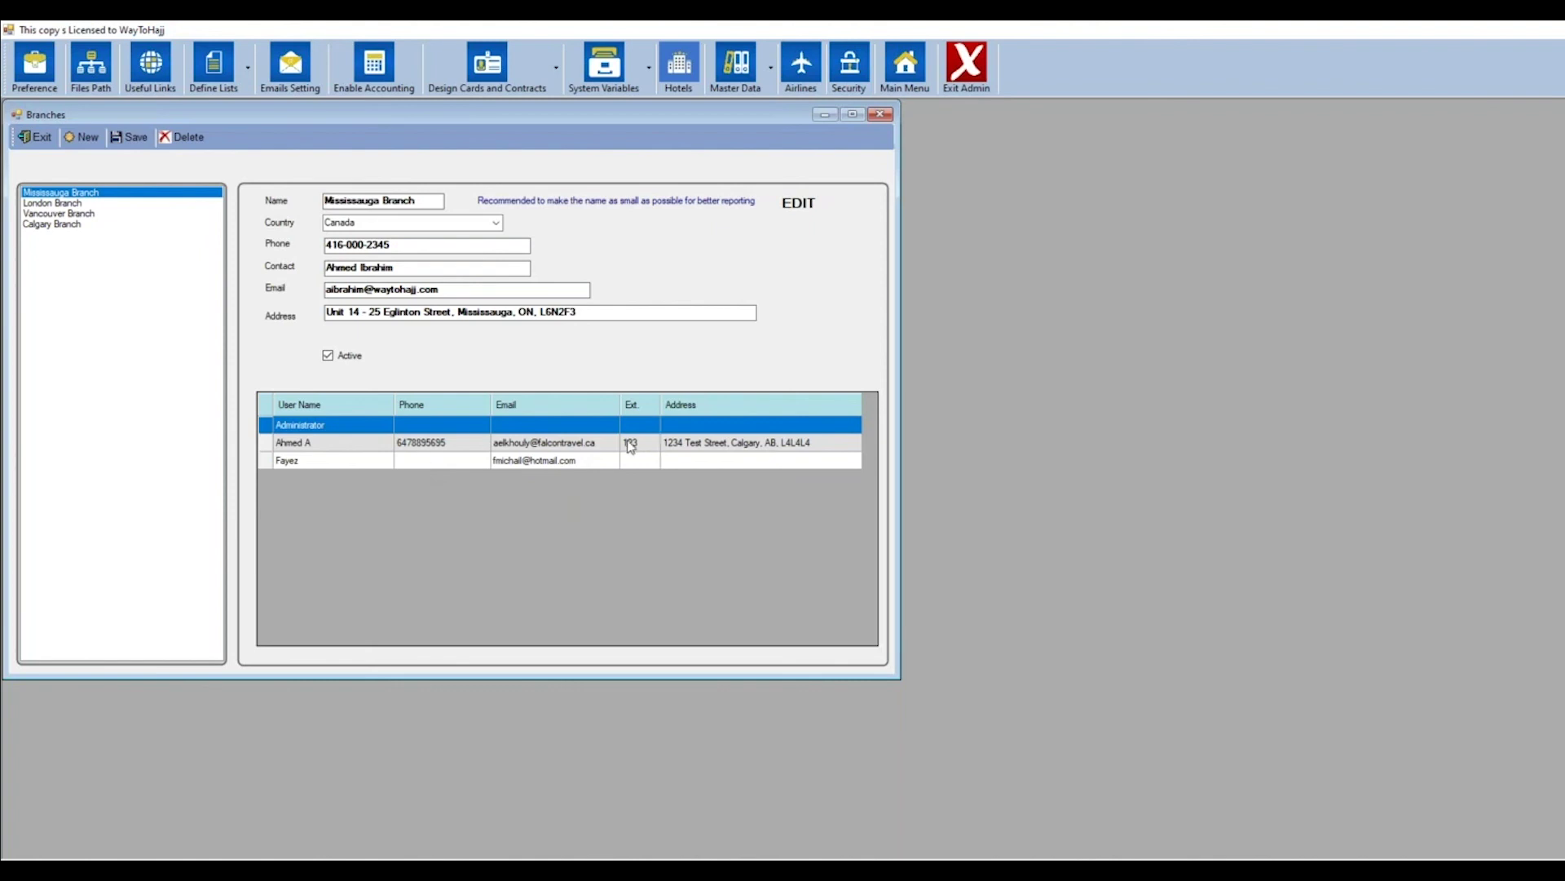
click(69, 203)
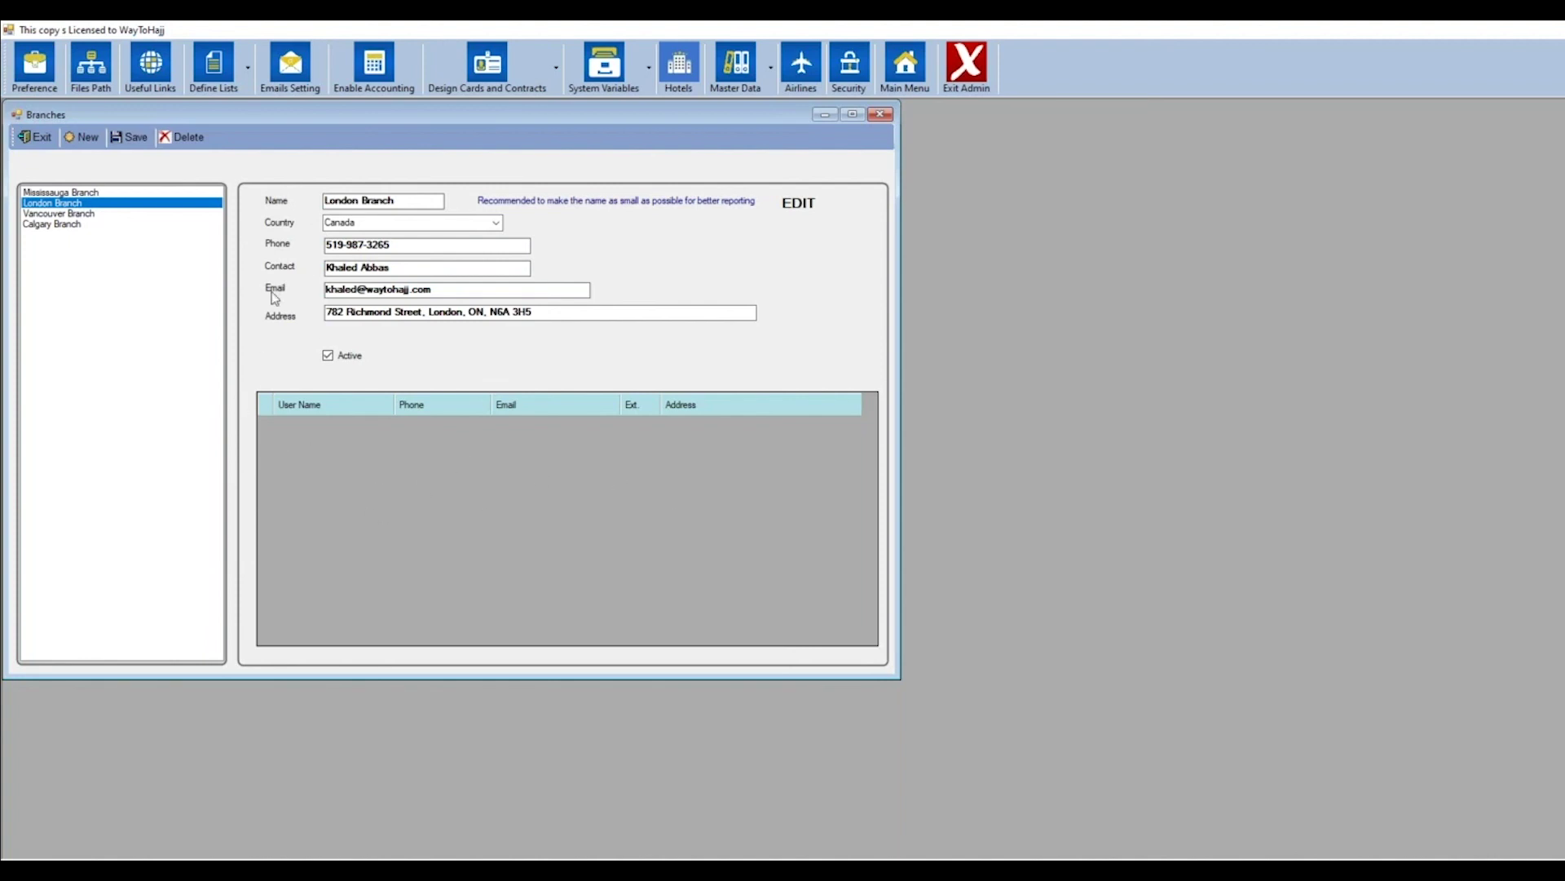
click(73, 213)
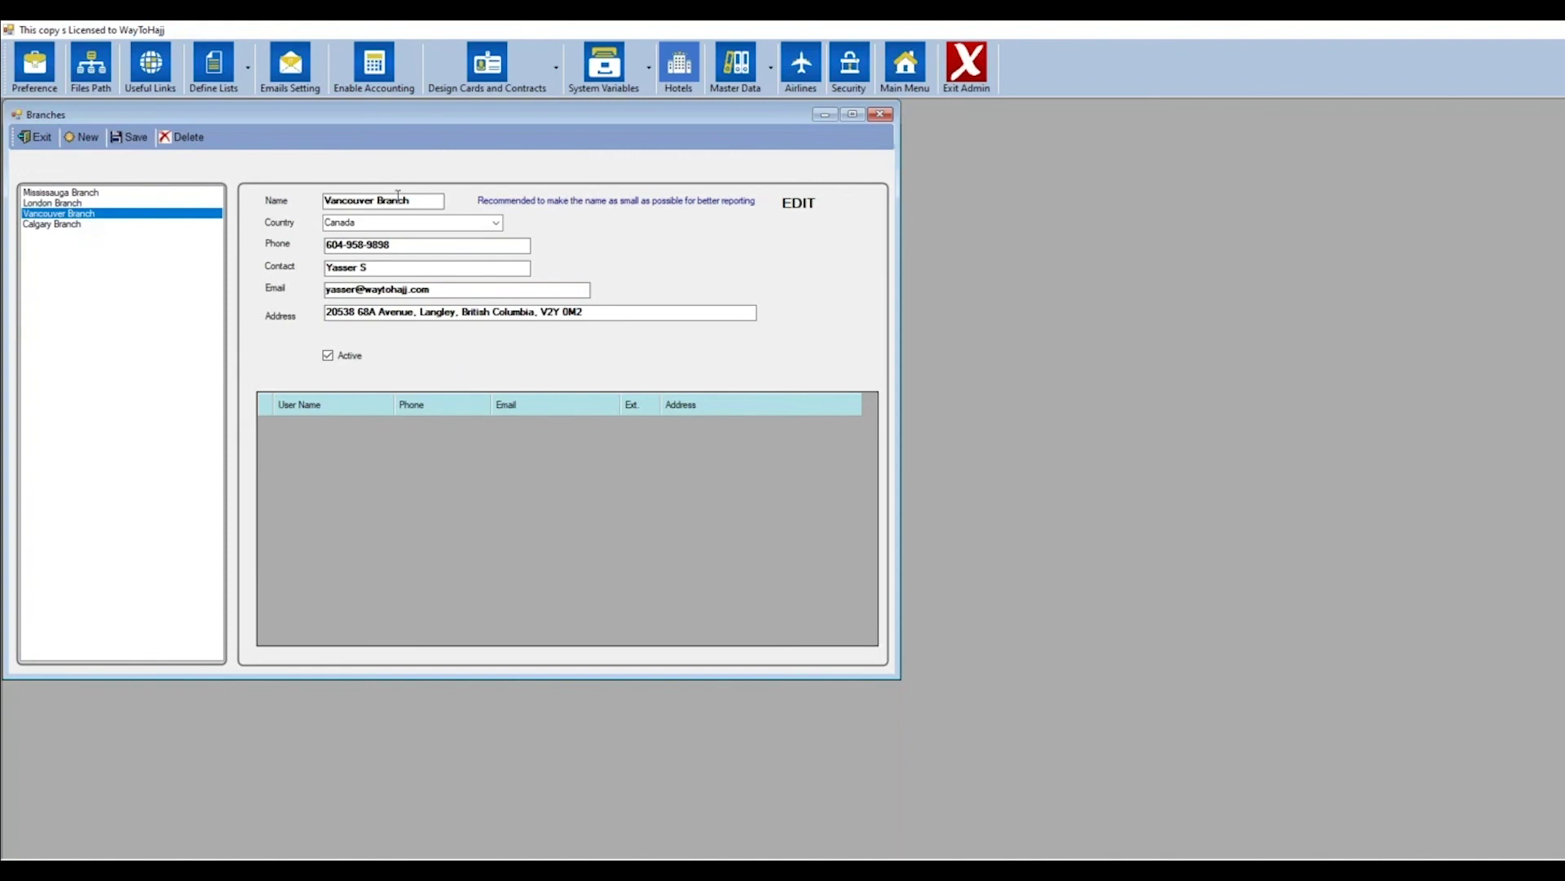
click(84, 224)
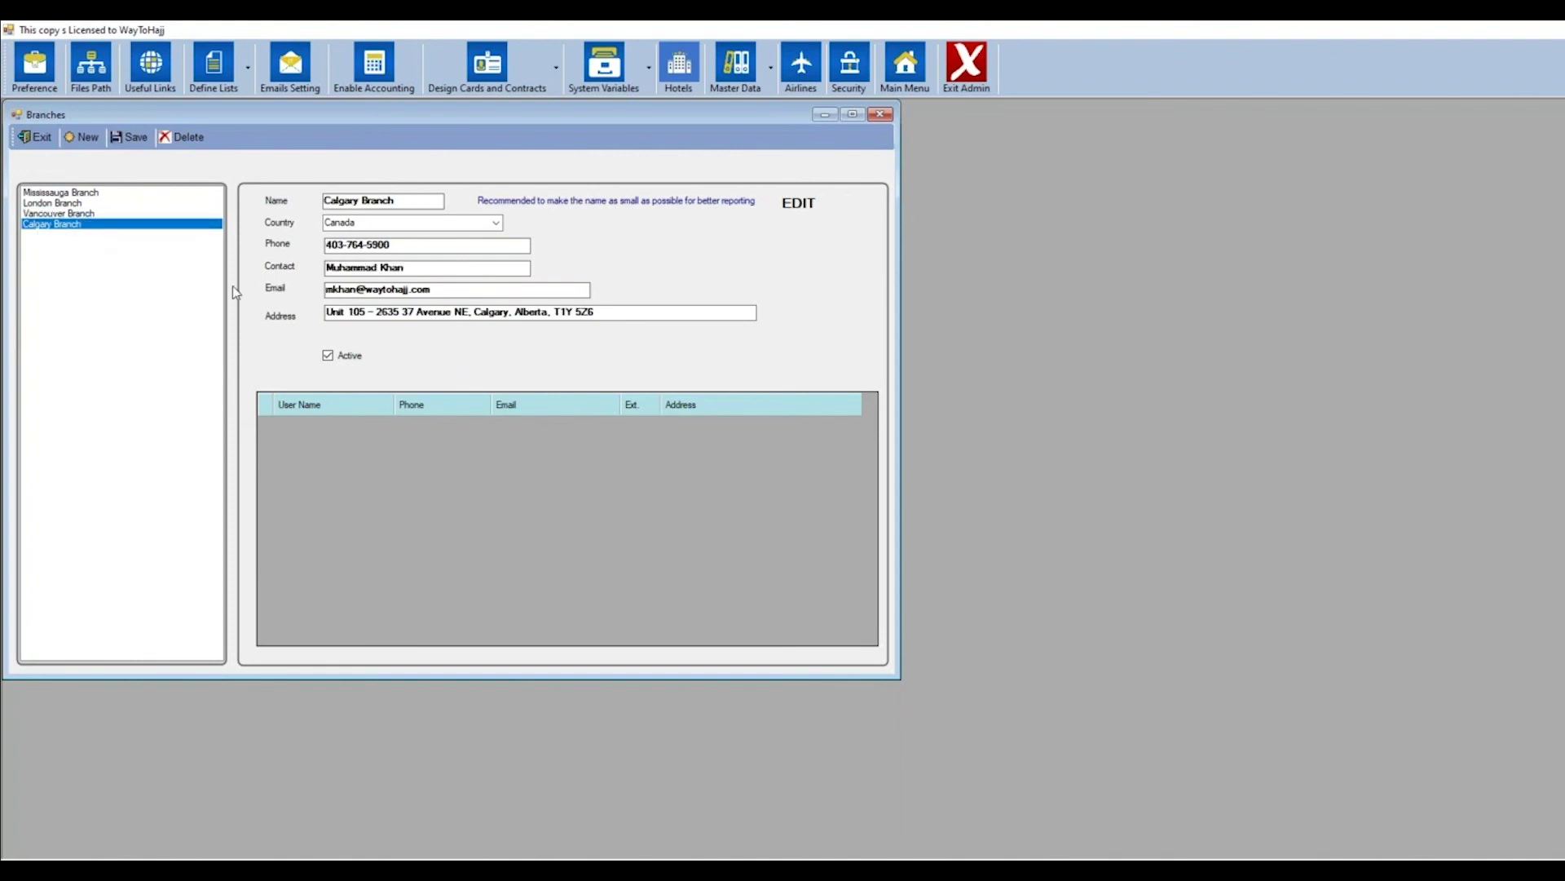
Review Mississauga Branch's users back to Administrator, then start a blank new branch entry
click(88, 194)
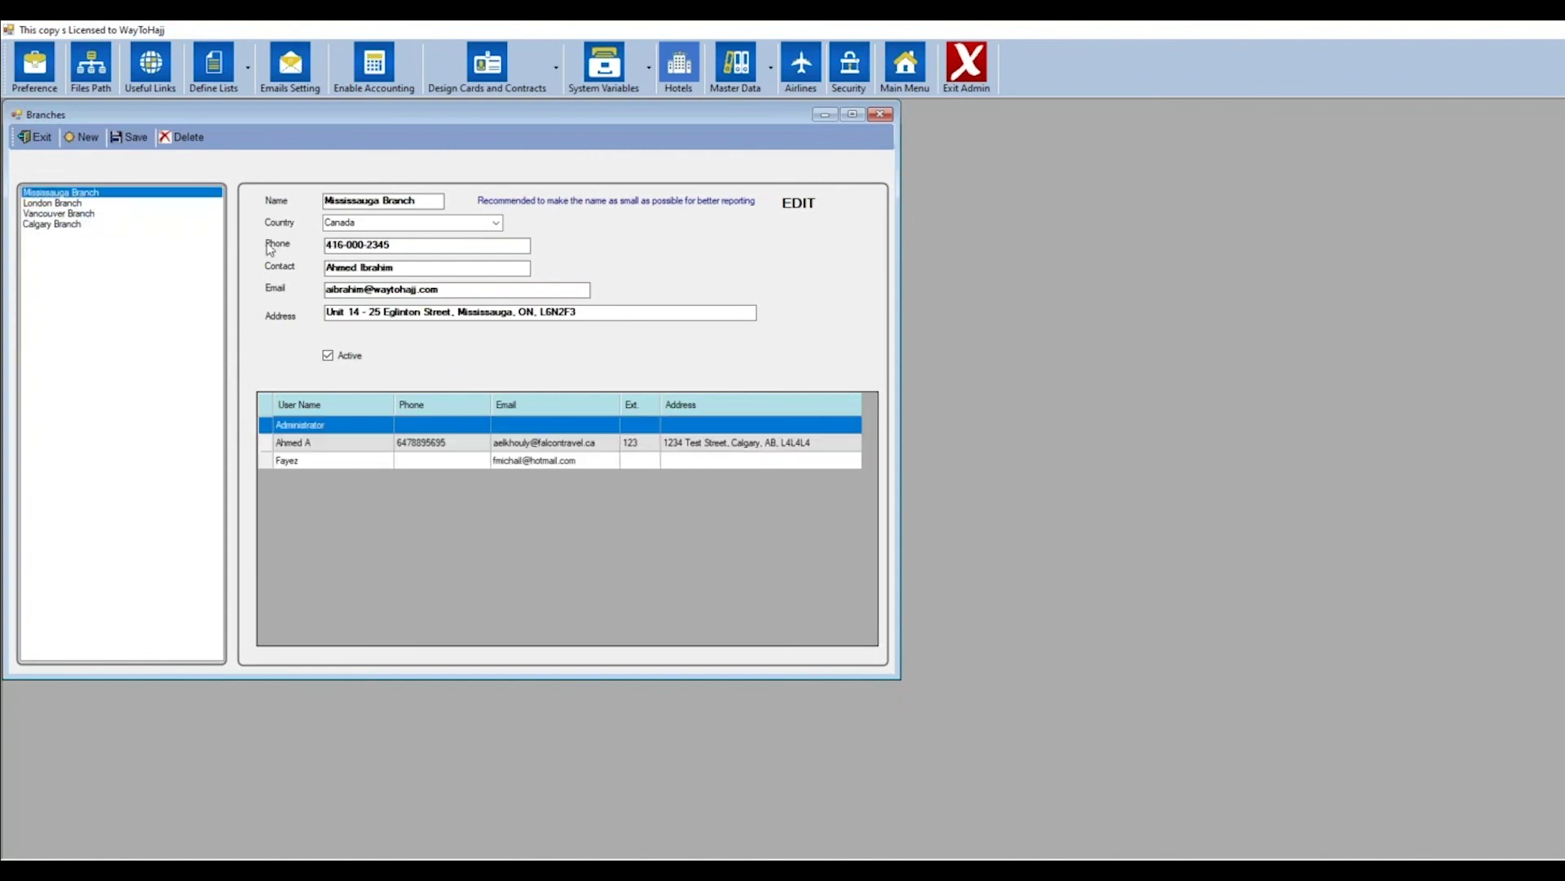
click(294, 446)
click(279, 462)
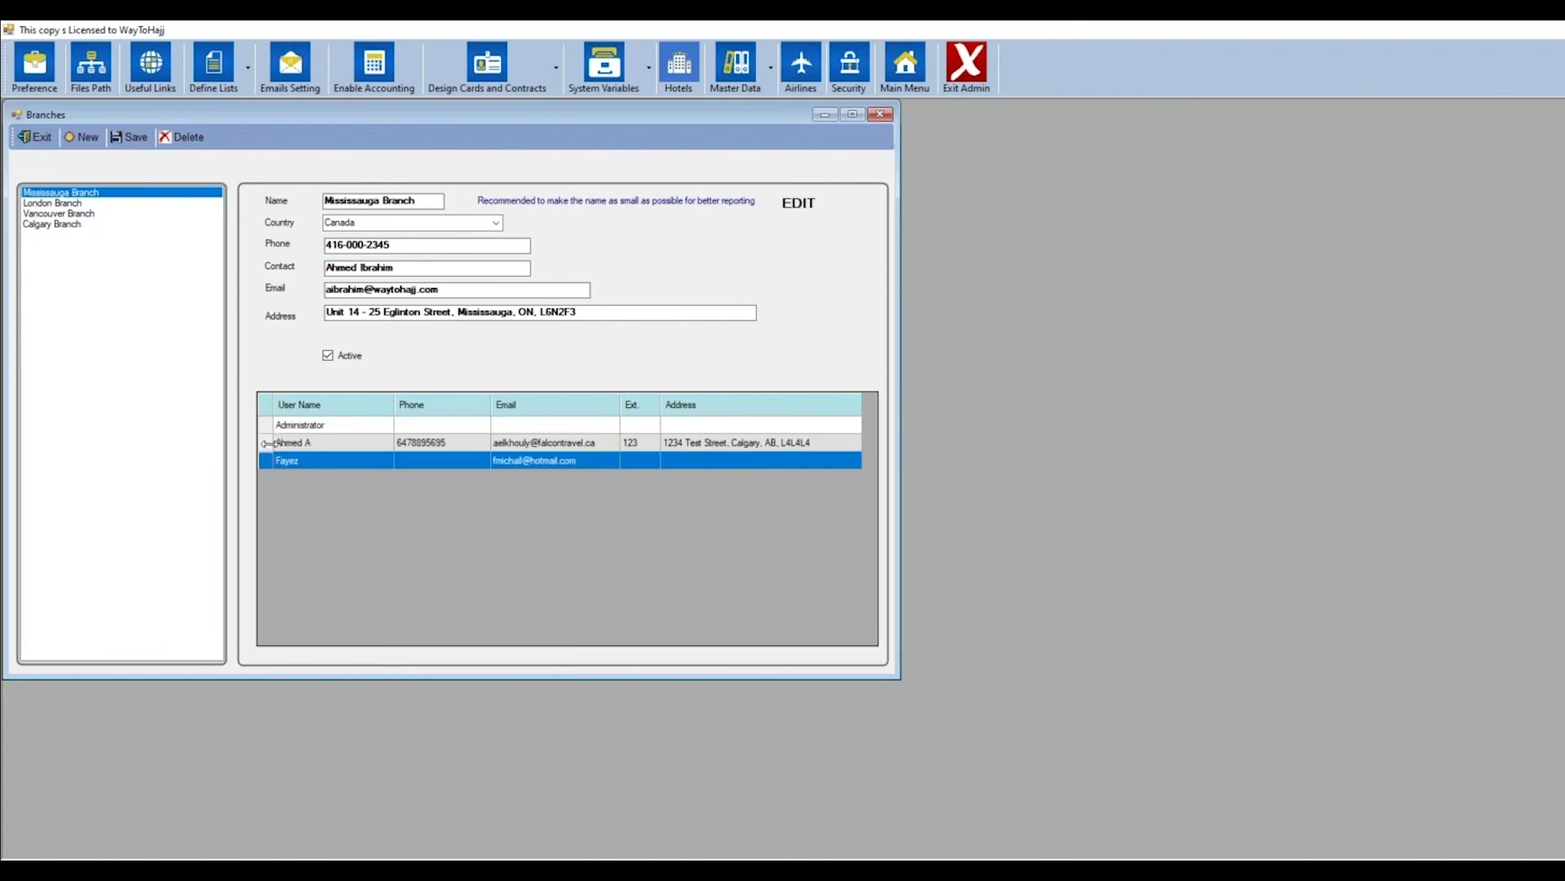
click(270, 425)
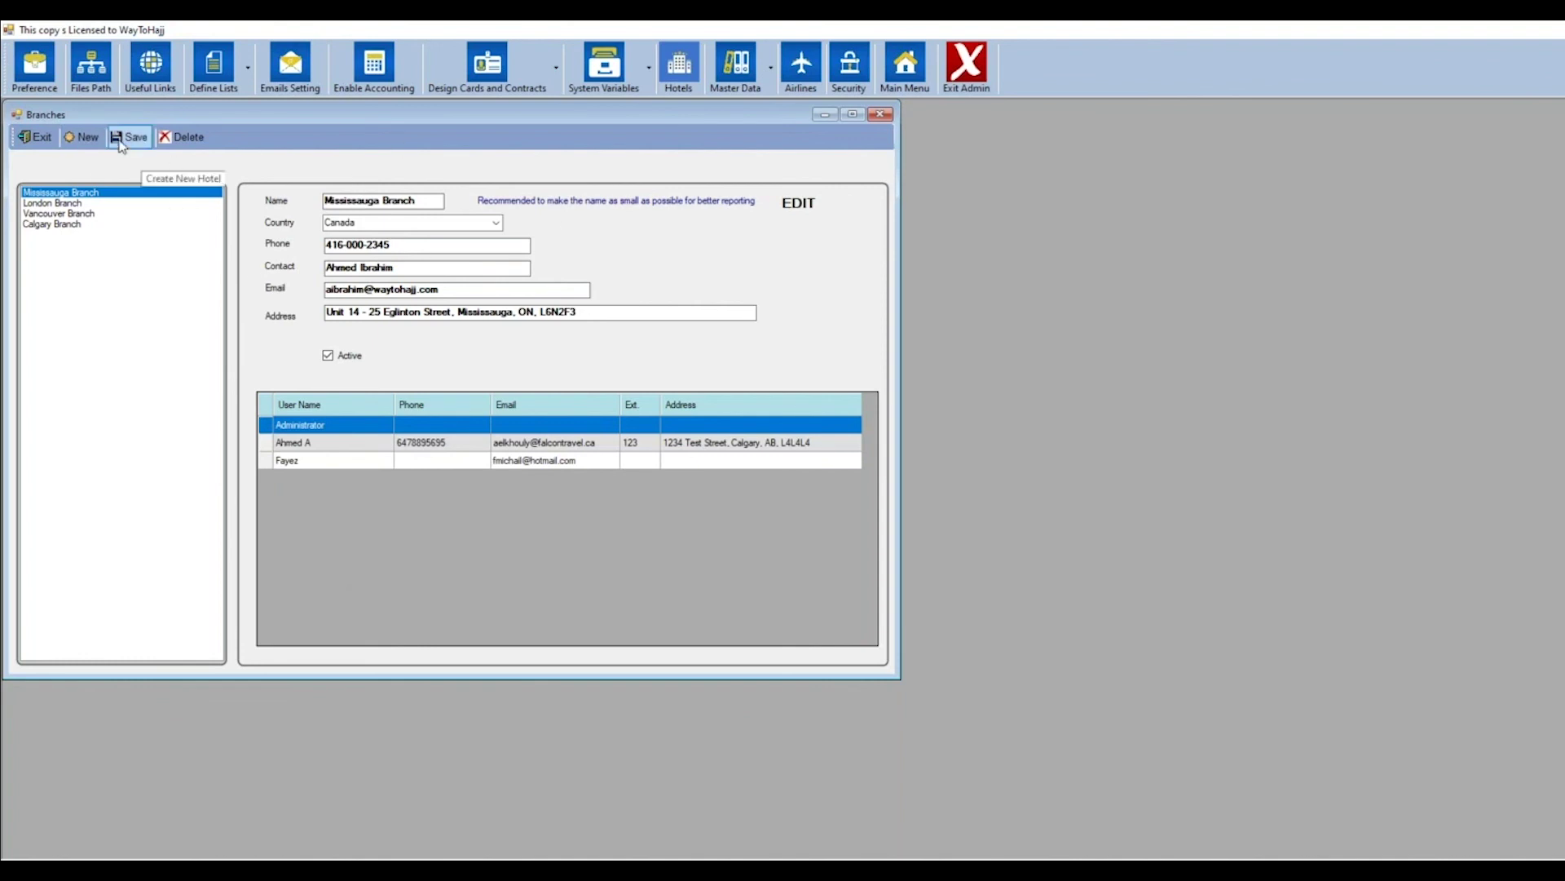
click(82, 137)
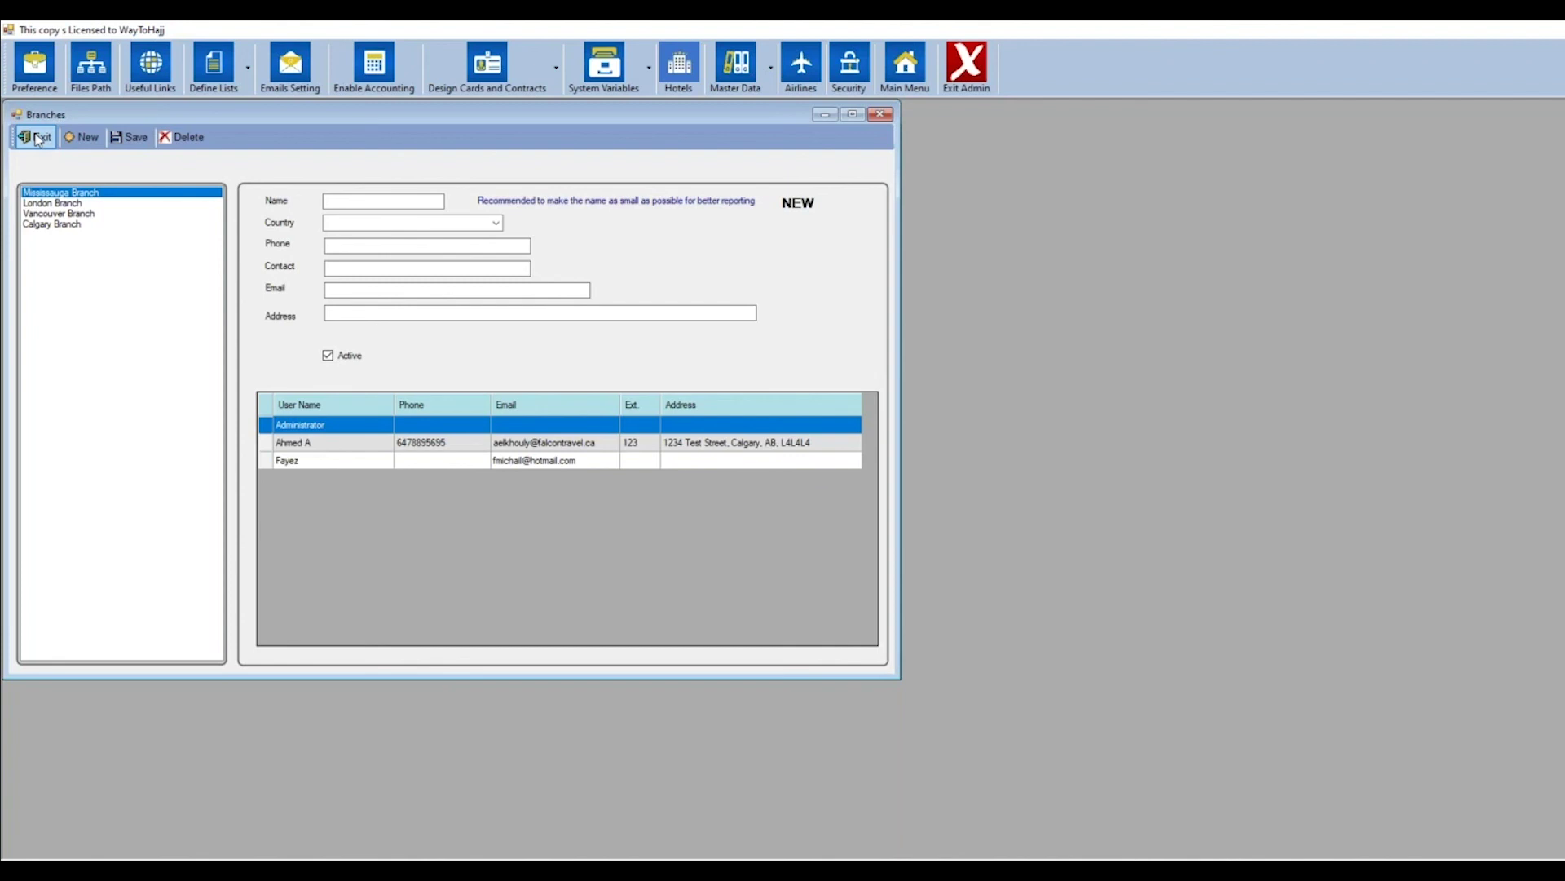
Review the Mississauga Branch record (Canada, contact details), then close the Branches screen
click(772, 70)
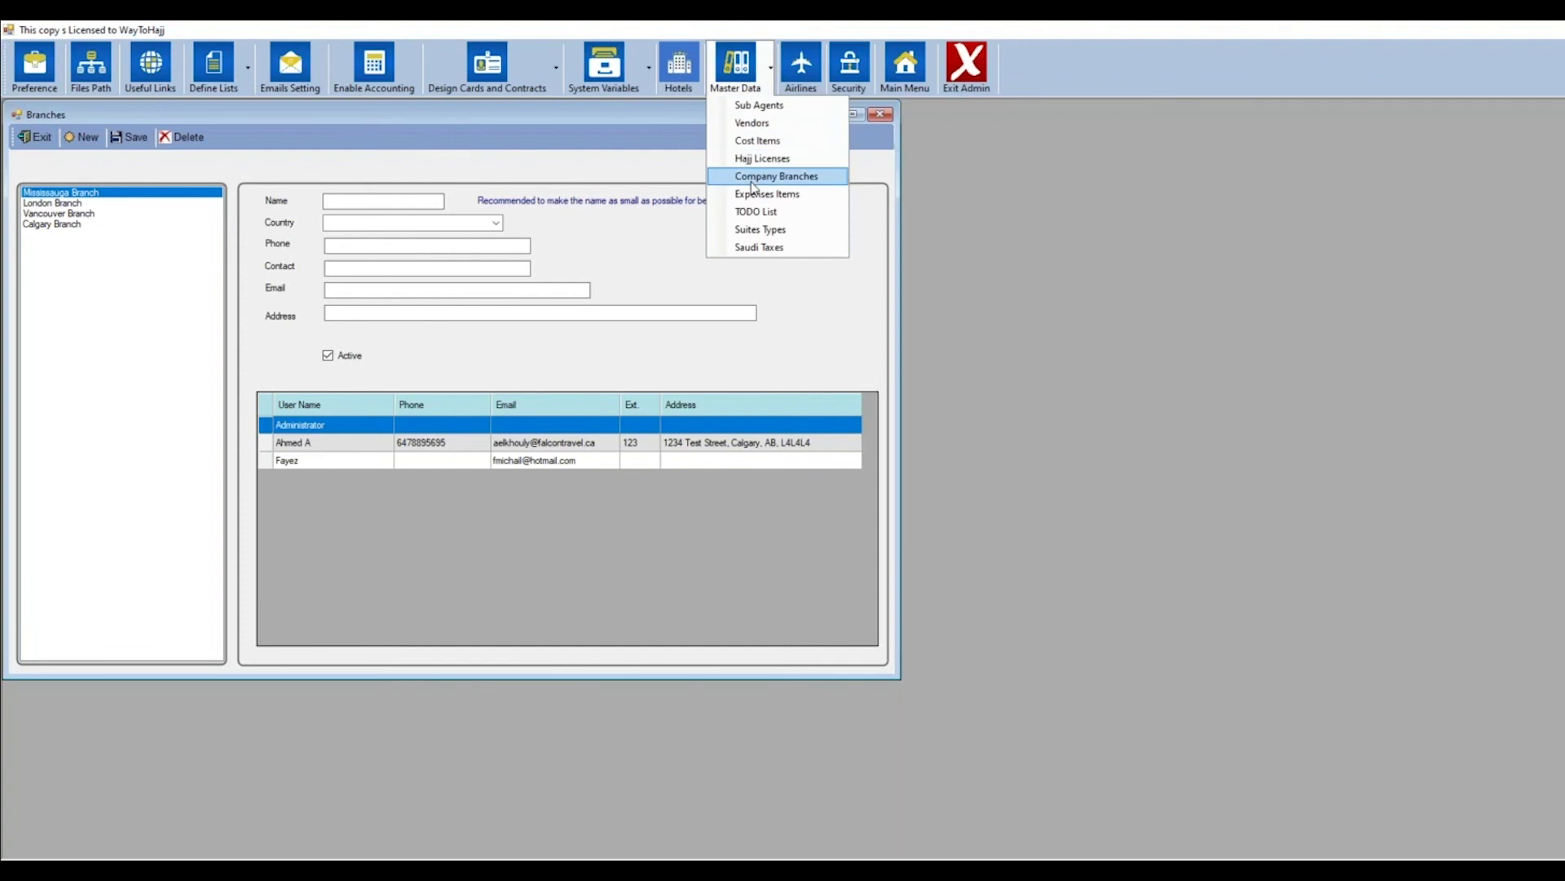
click(569, 153)
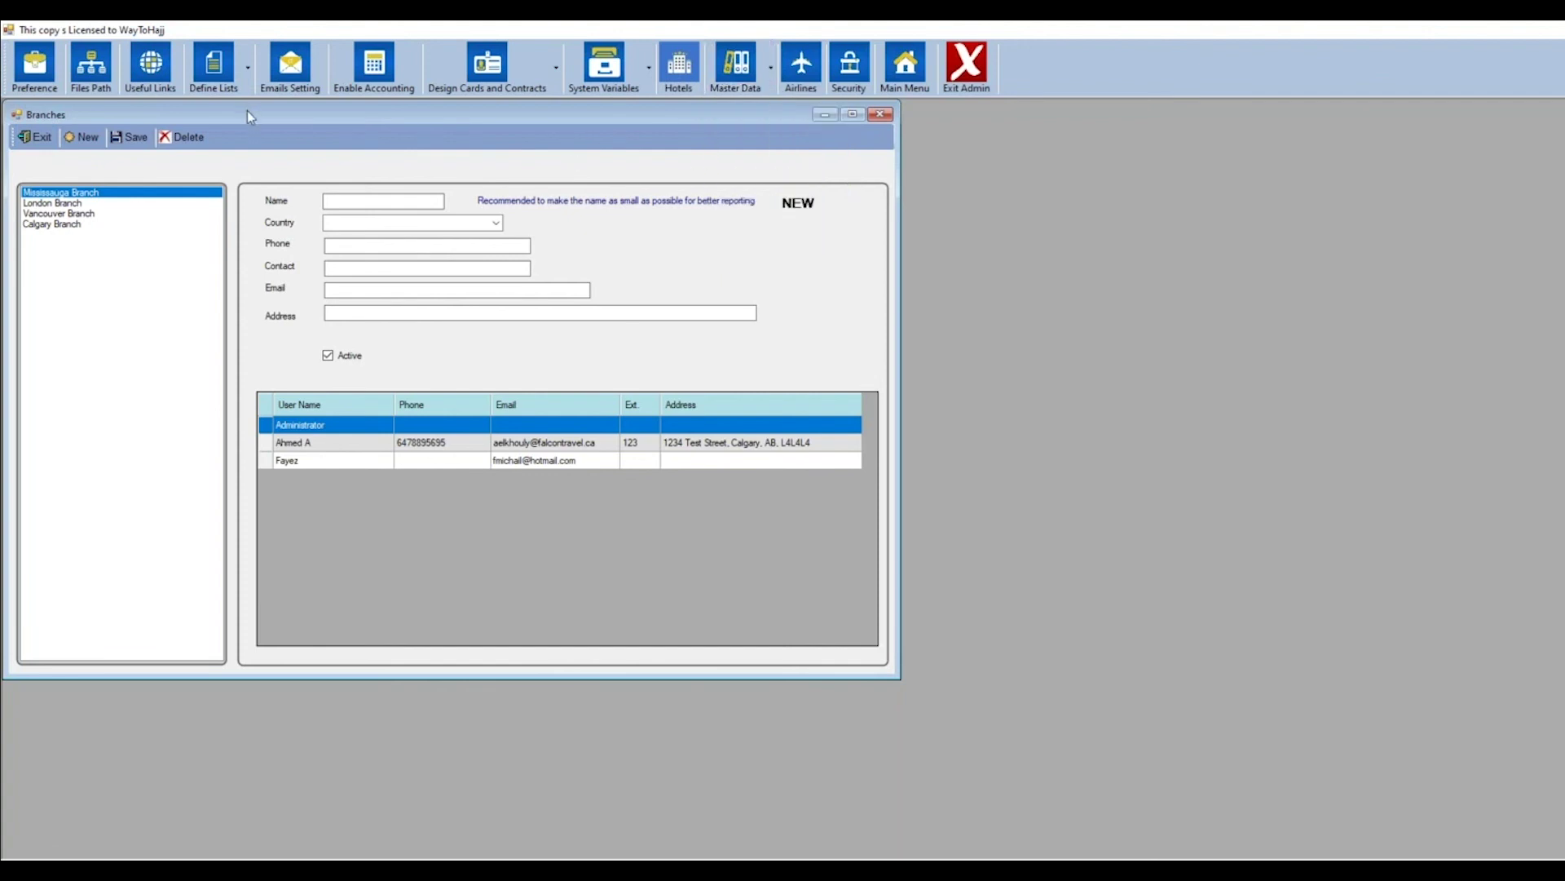
click(59, 193)
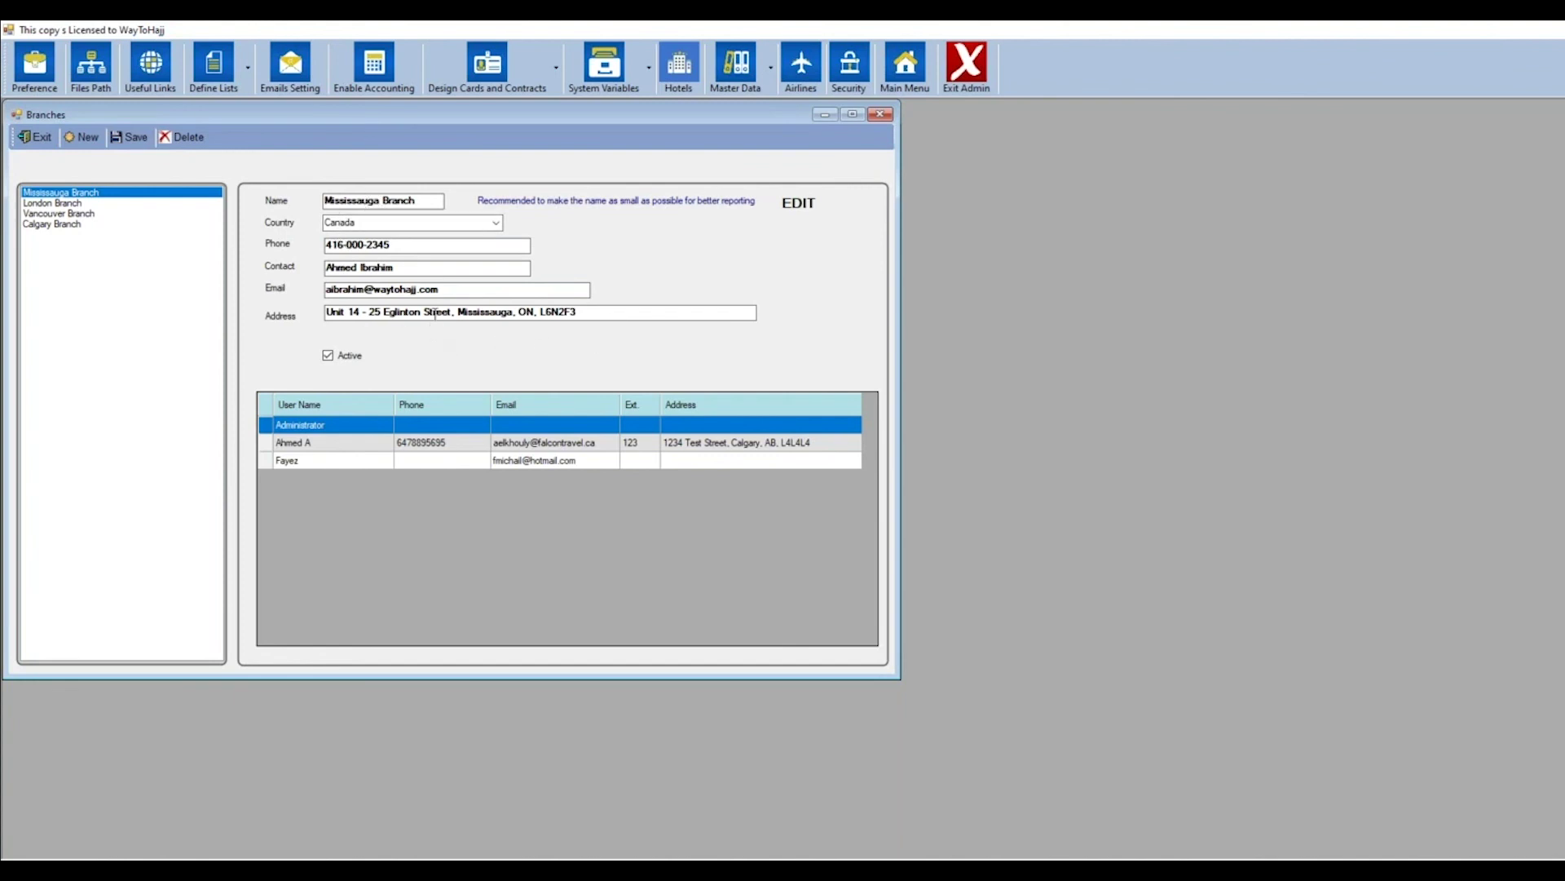
click(33, 138)
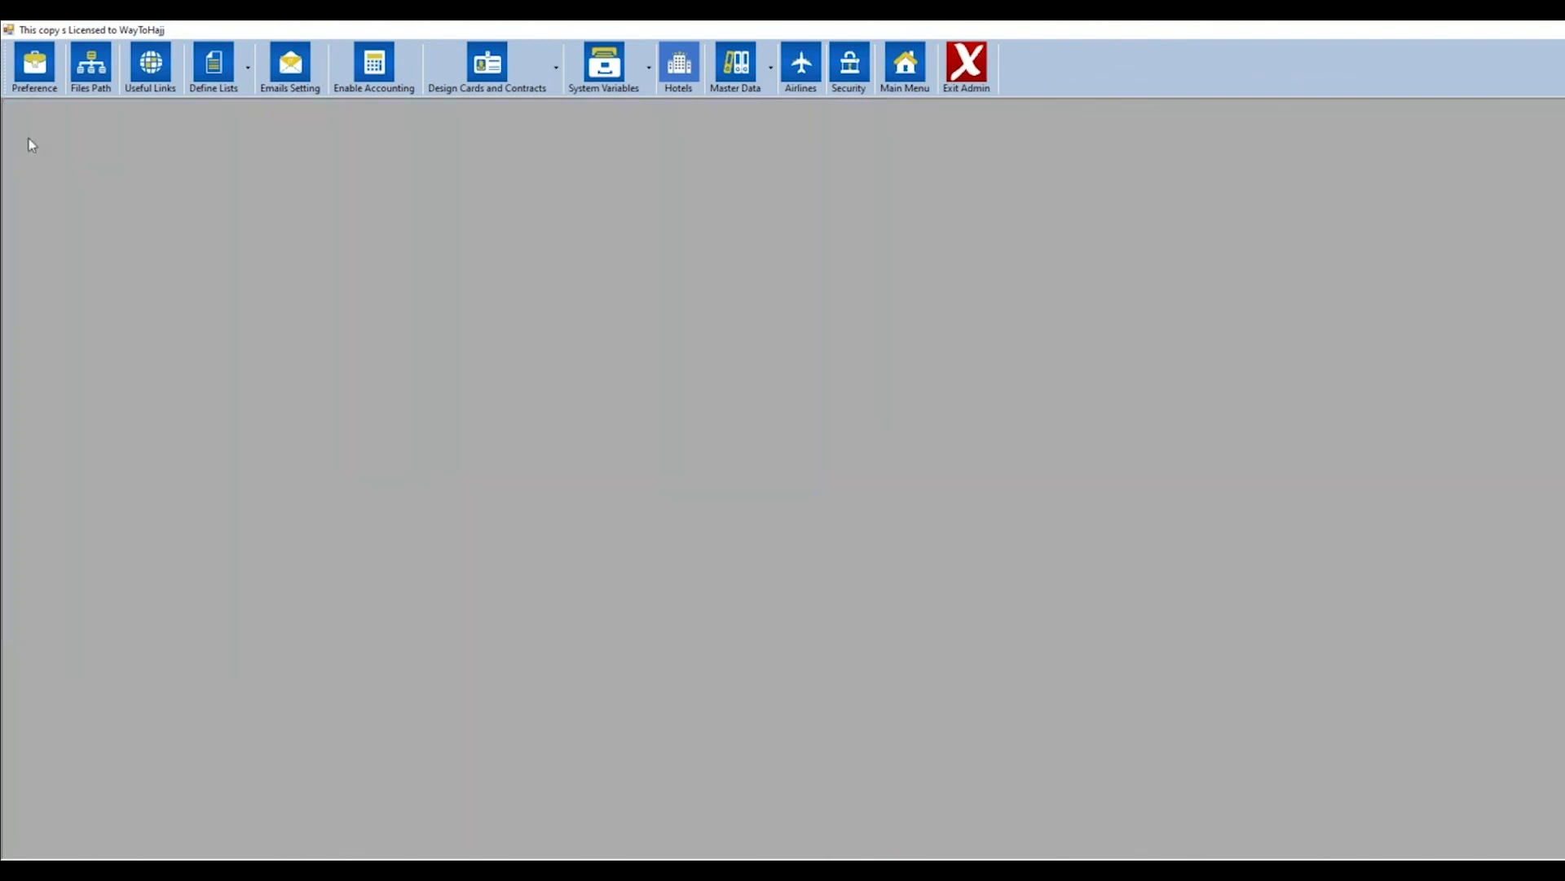
Open Master Data > Expenses Items and load the Advertisement item under cost item Extras
click(773, 86)
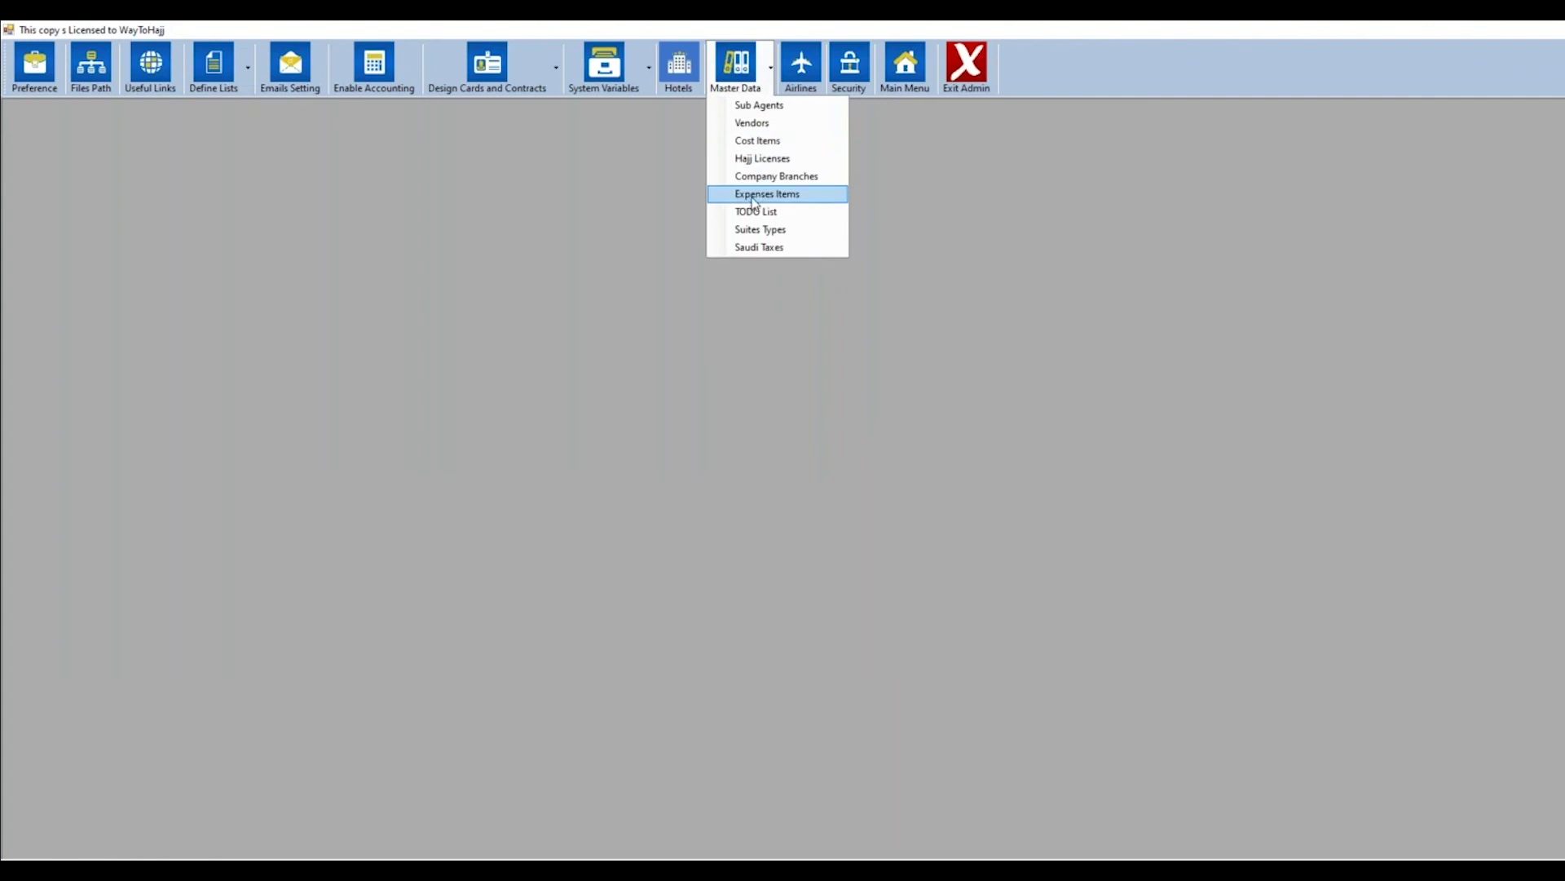
click(753, 200)
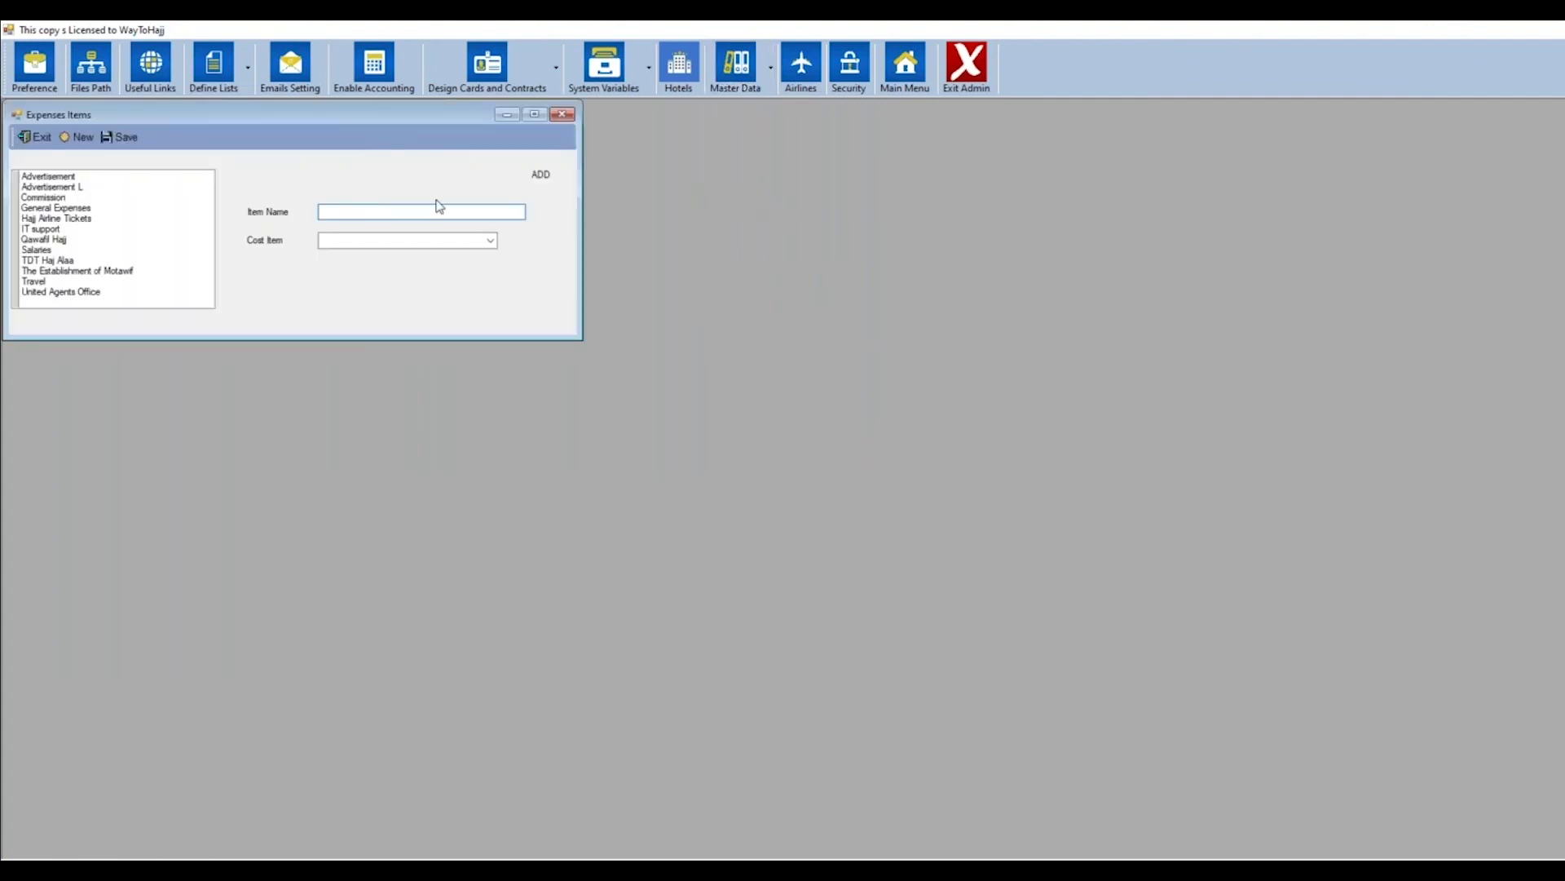
click(346, 206)
click(46, 175)
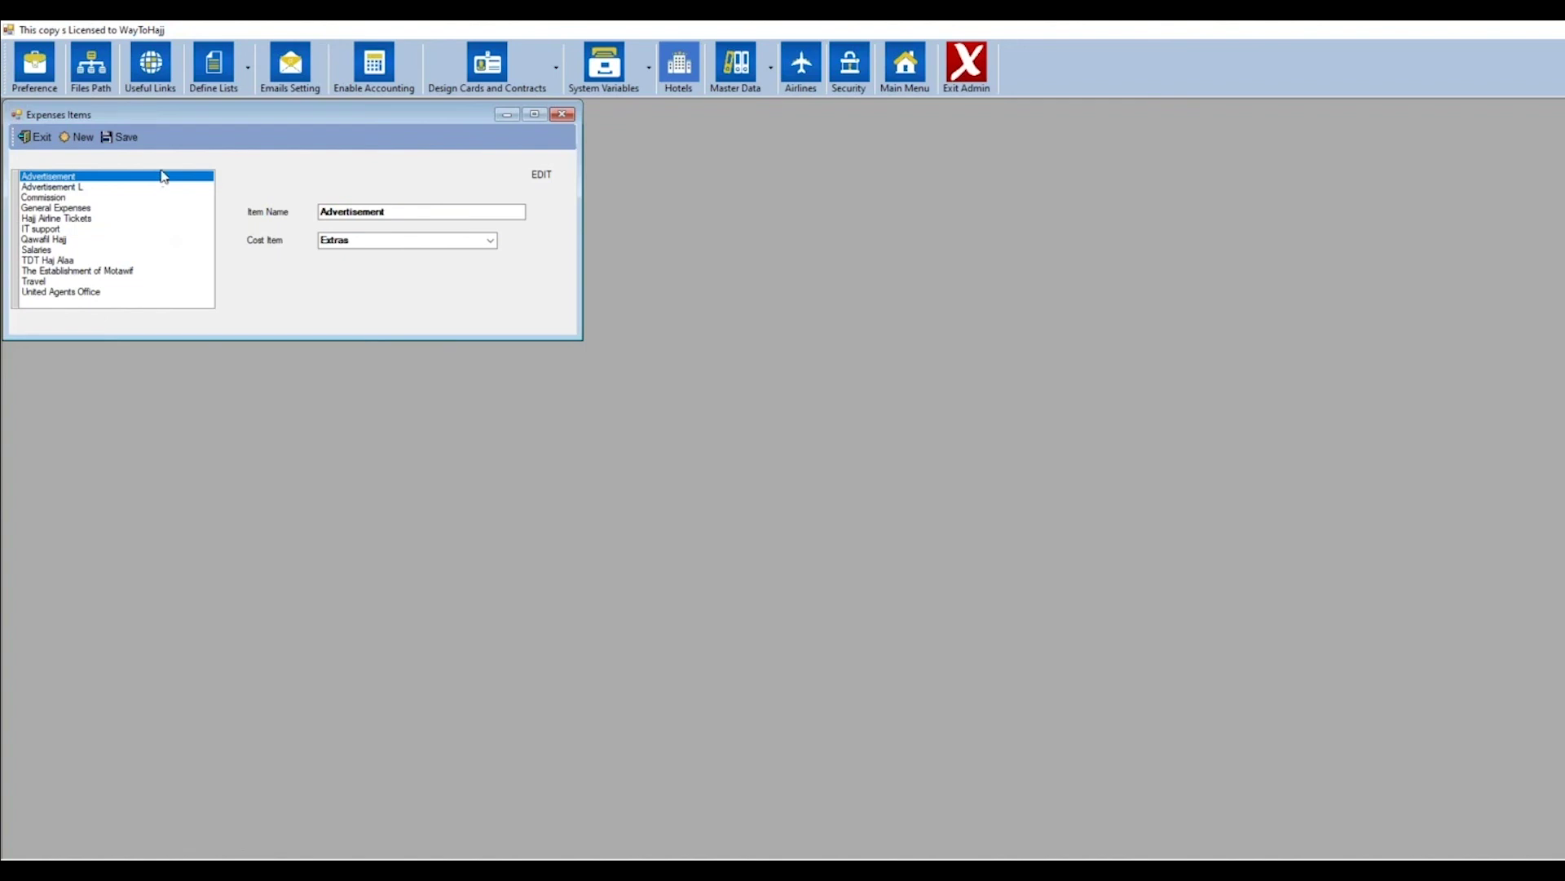
click(335, 209)
click(491, 242)
click(492, 242)
click(490, 241)
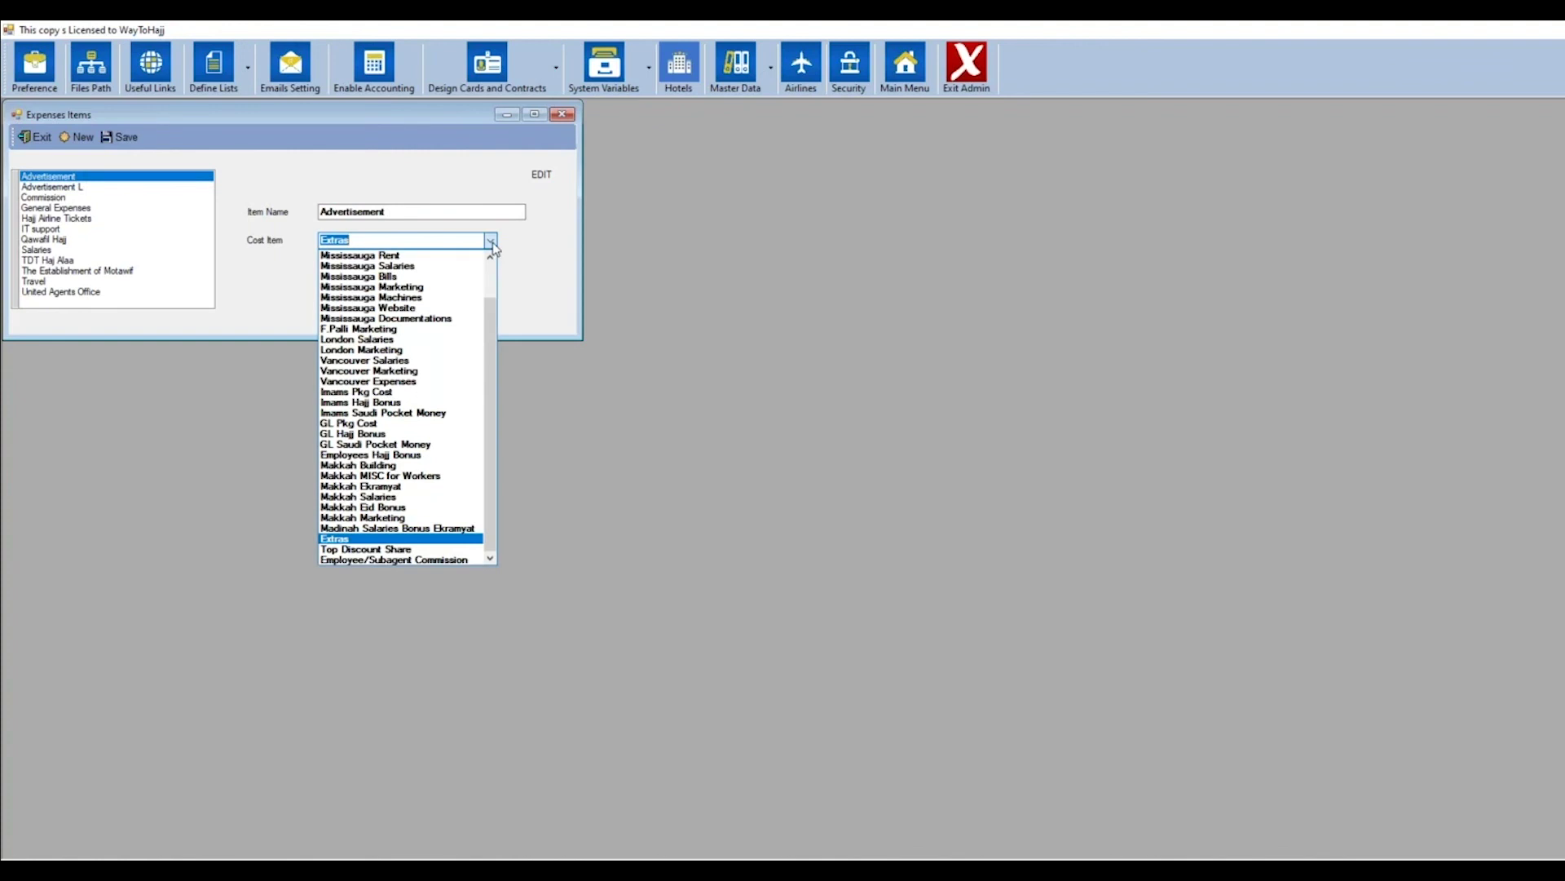
click(254, 263)
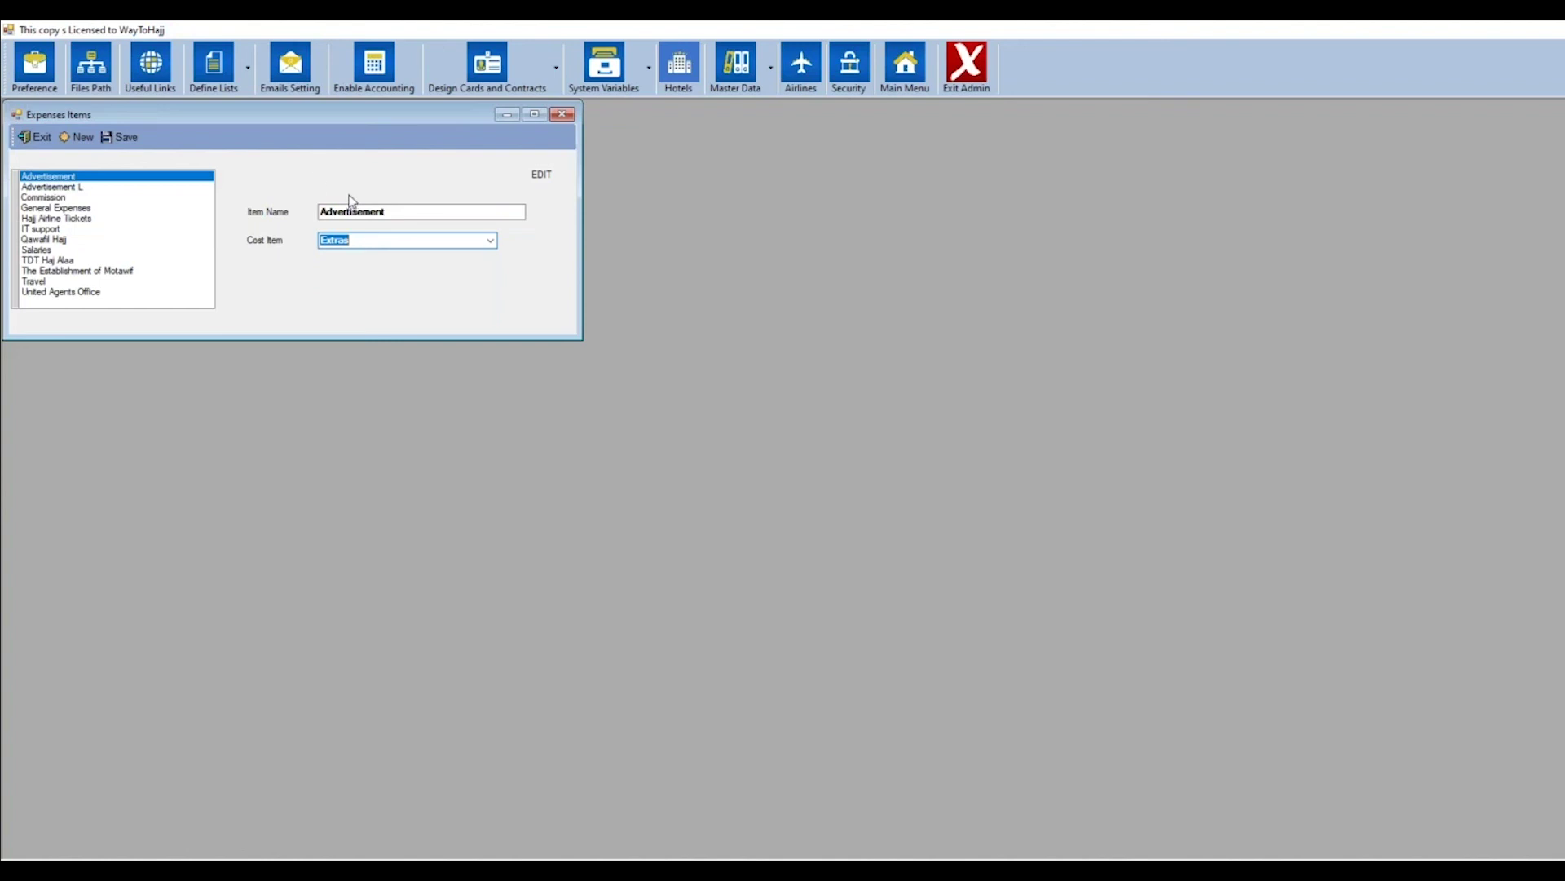
Select the Advertisement item name, then exit the Expenses Items screen
double_click(414, 211)
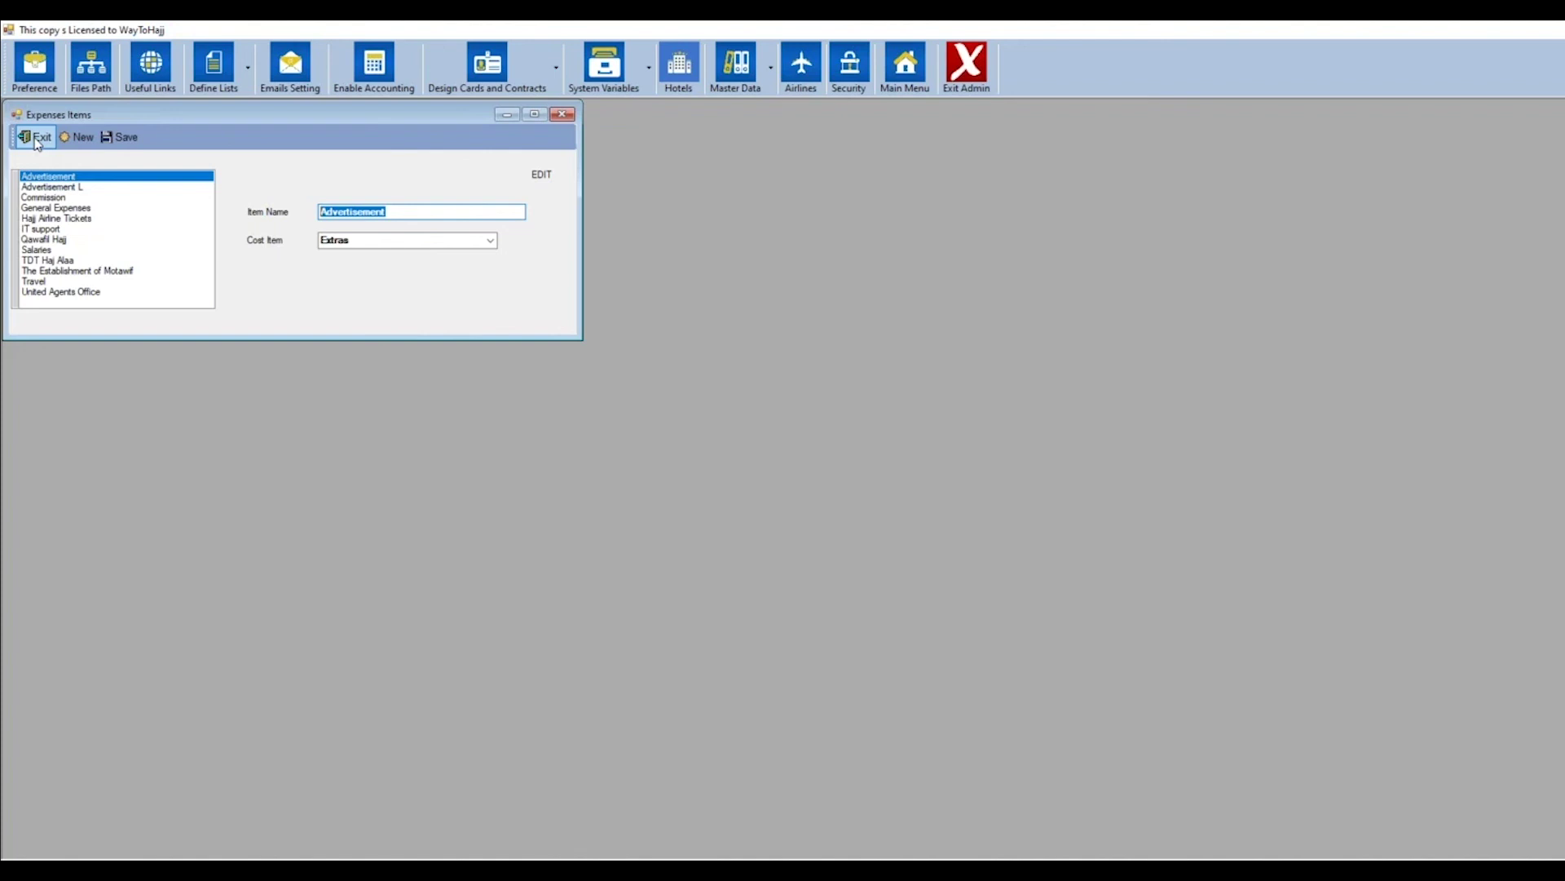
click(36, 139)
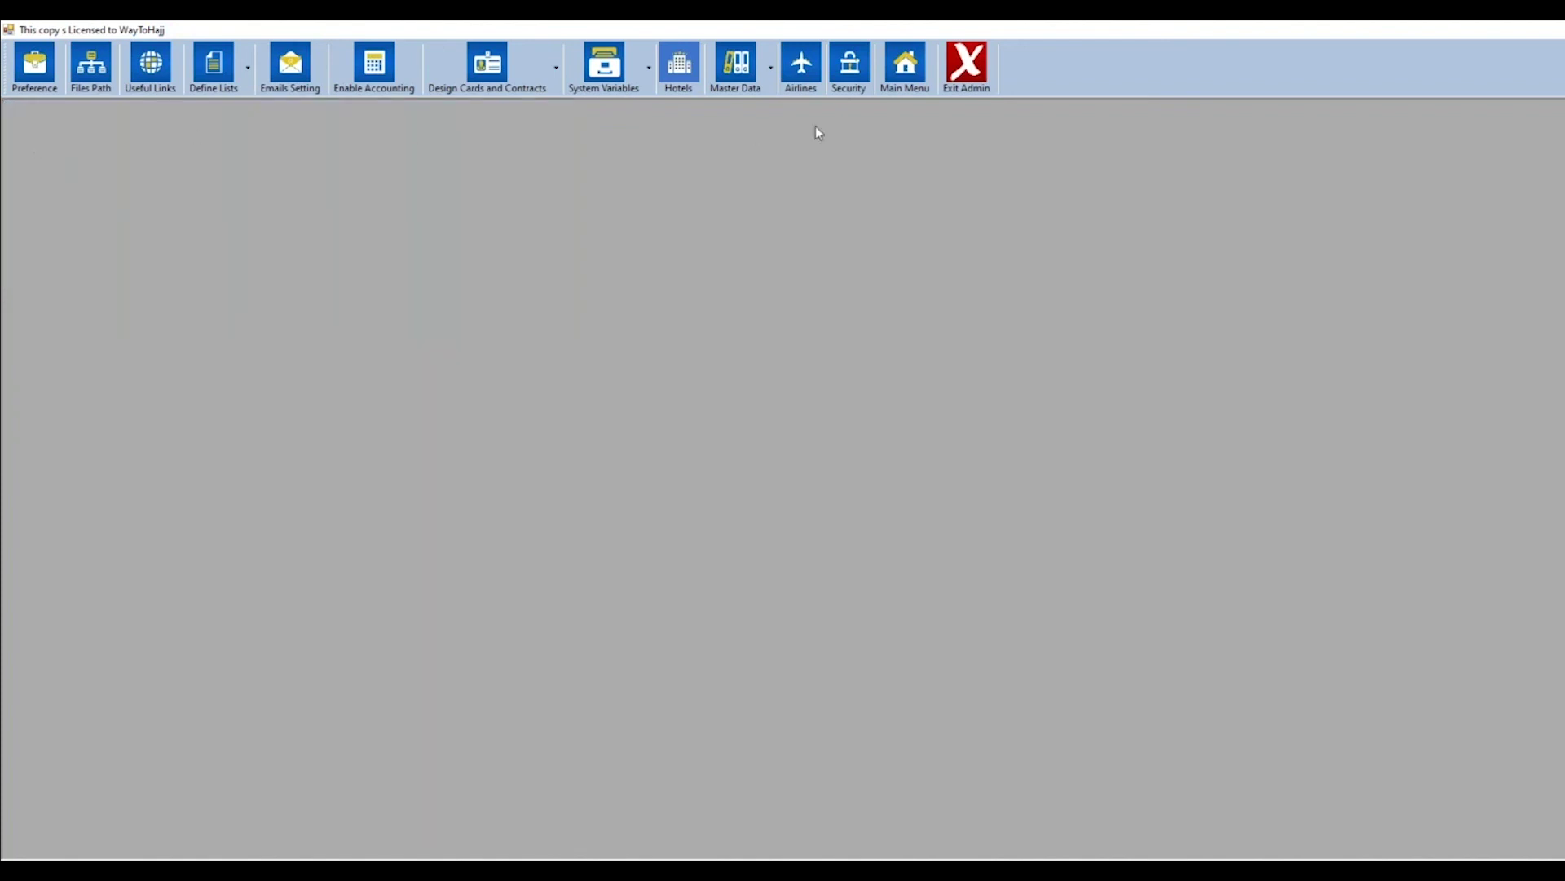
In Master Data > TODO List, add the task 'Complete Full Payment' with 30 due days
click(772, 85)
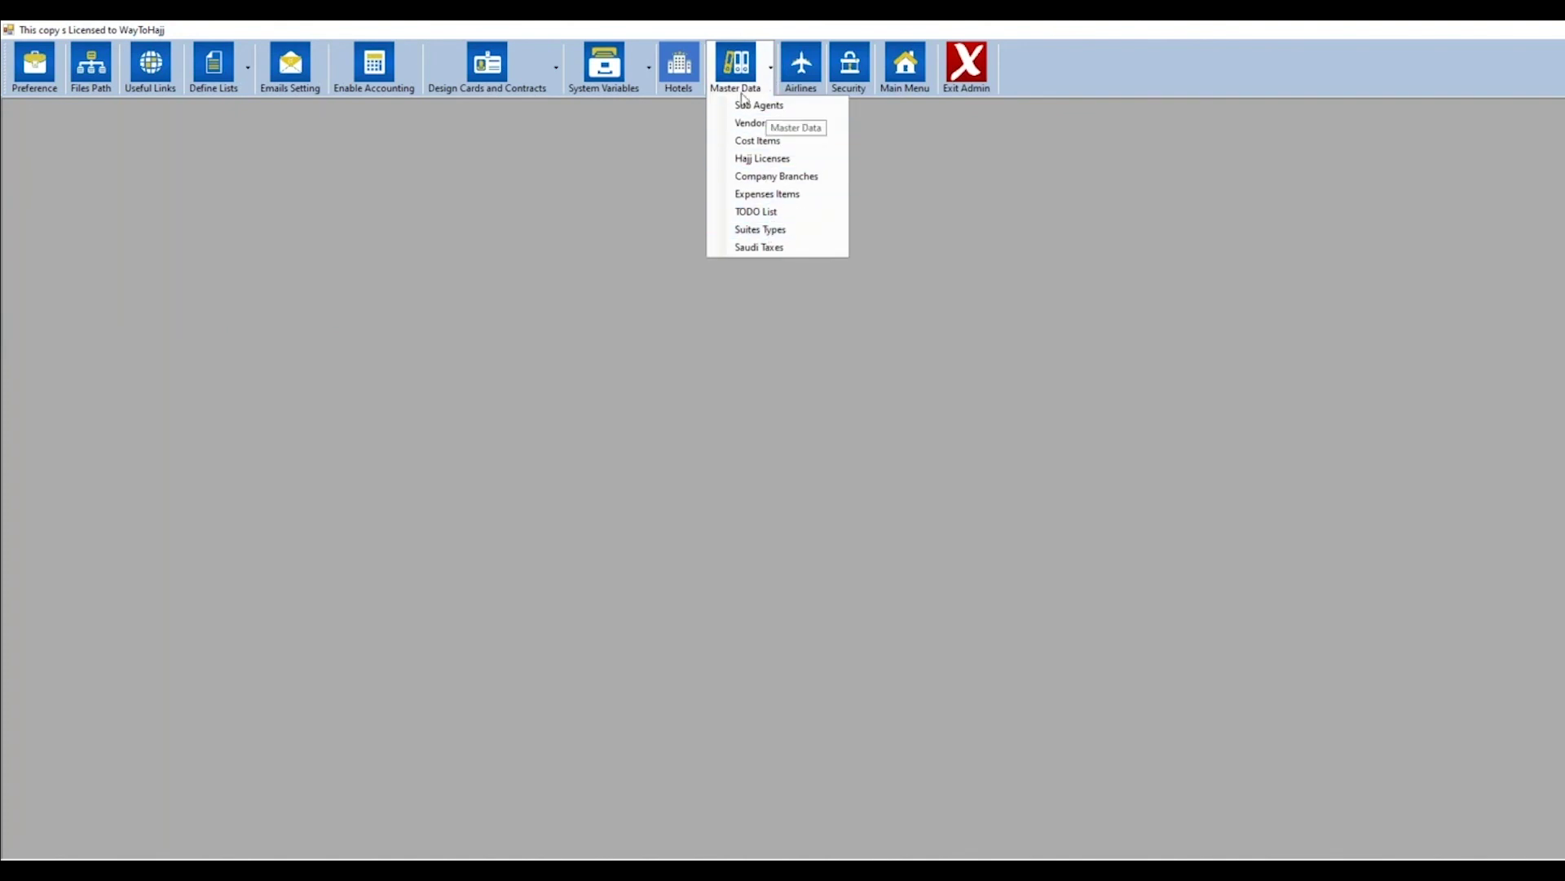
click(757, 214)
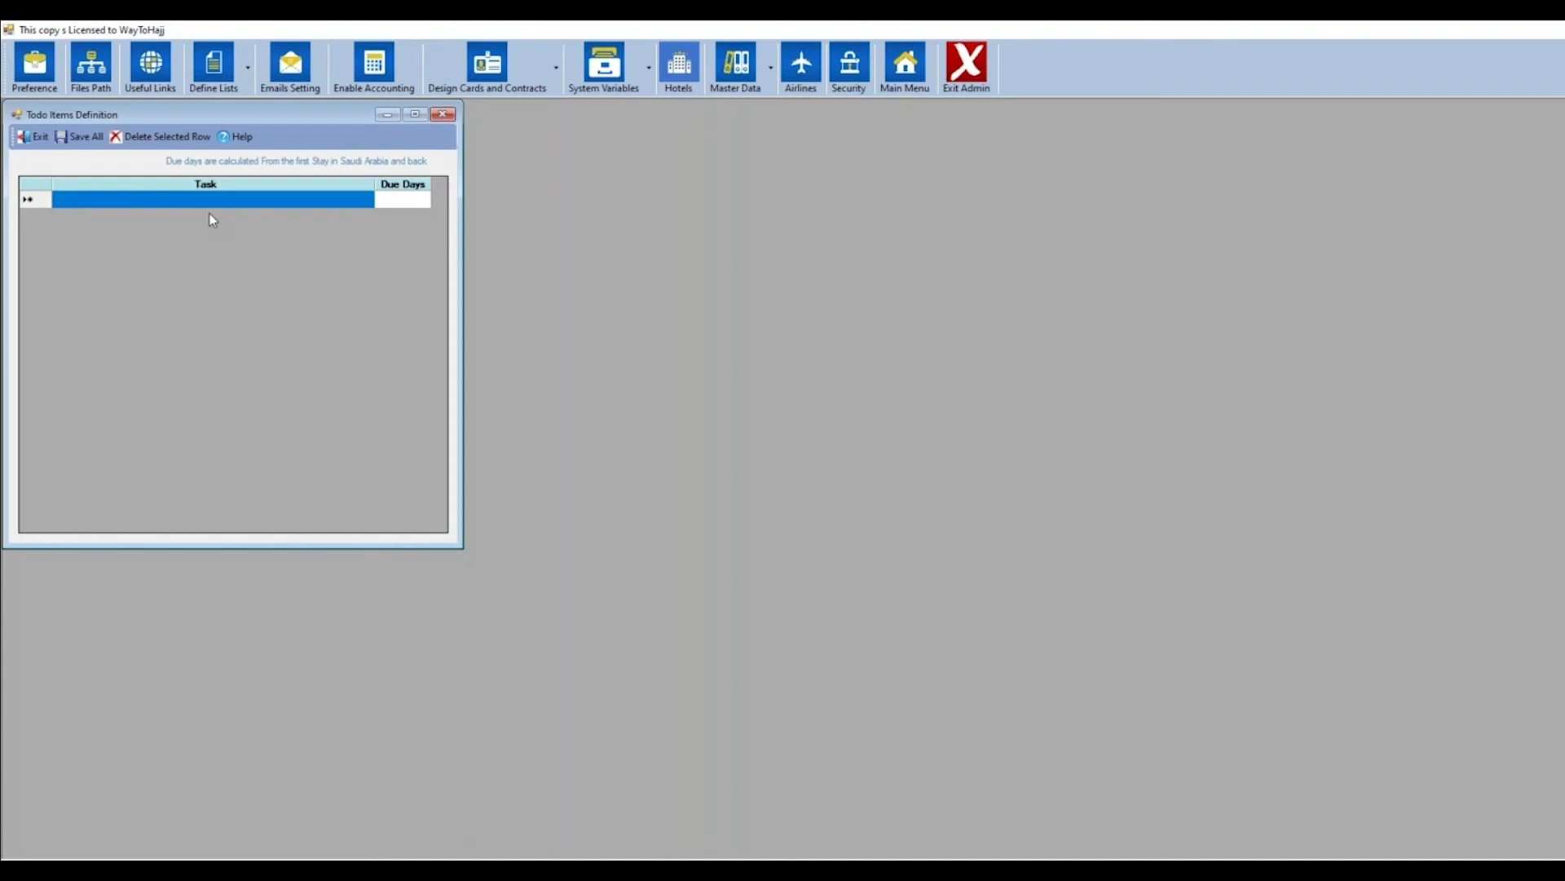
click(214, 200)
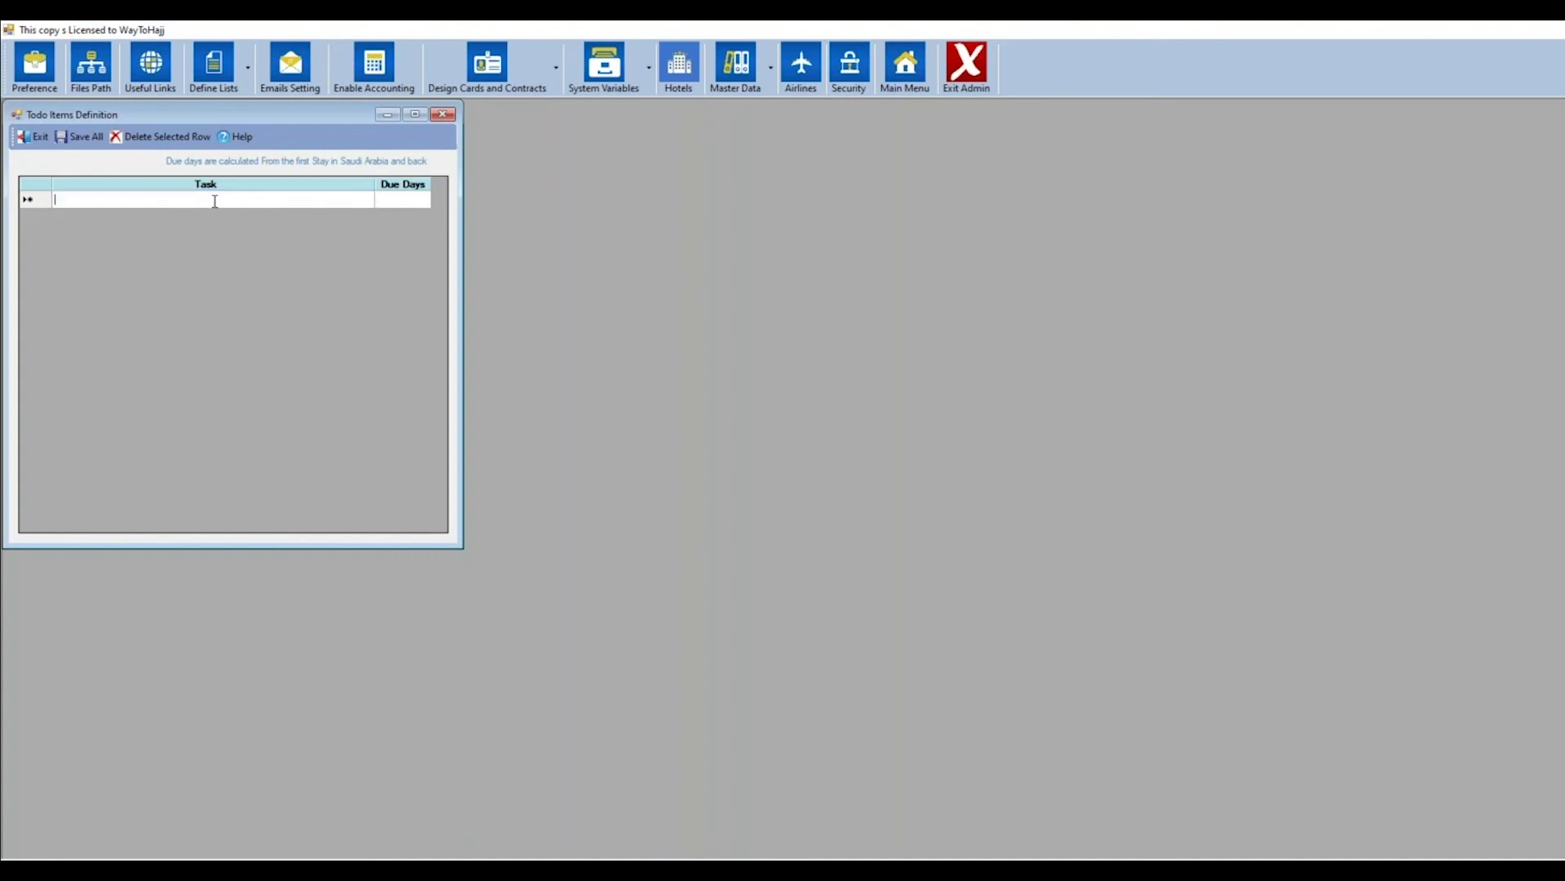
text(Comple)
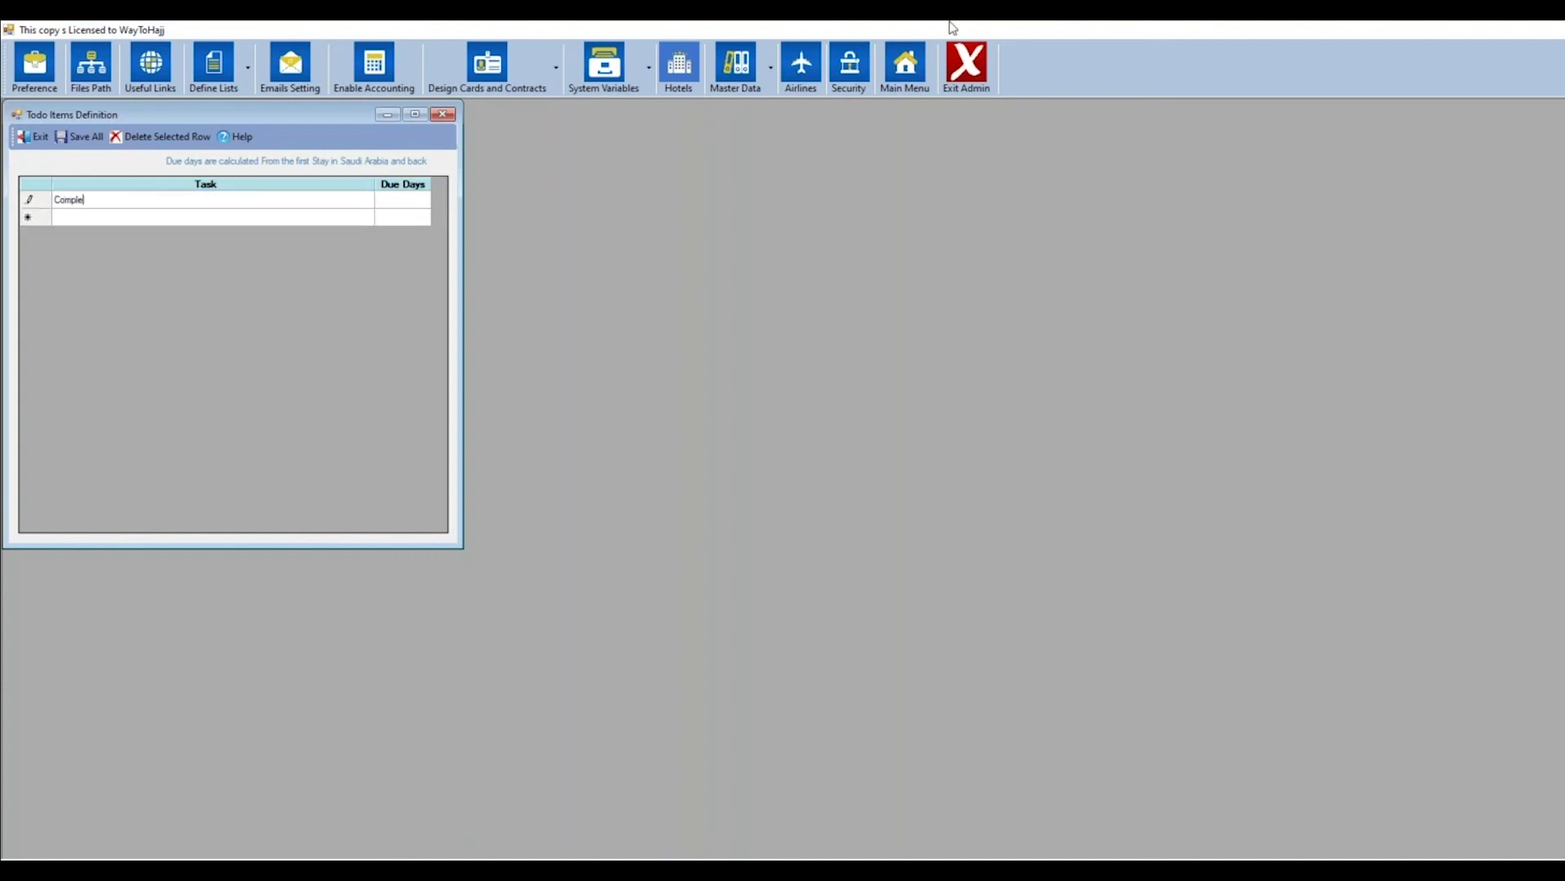
text(te Full Payment)
key(Tab)
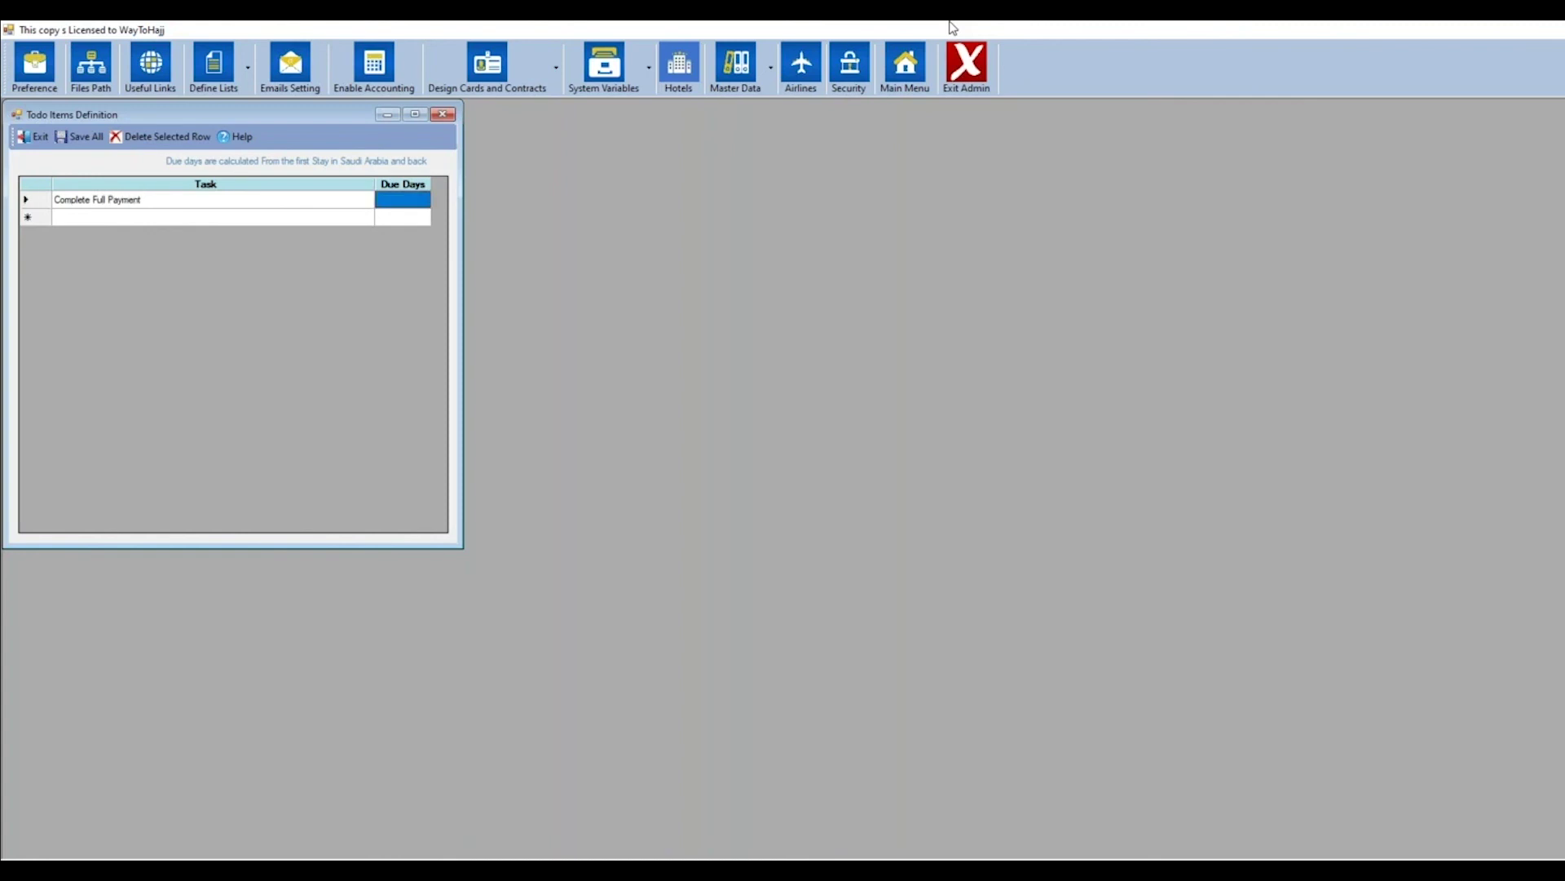
text(30)
key(Tab)
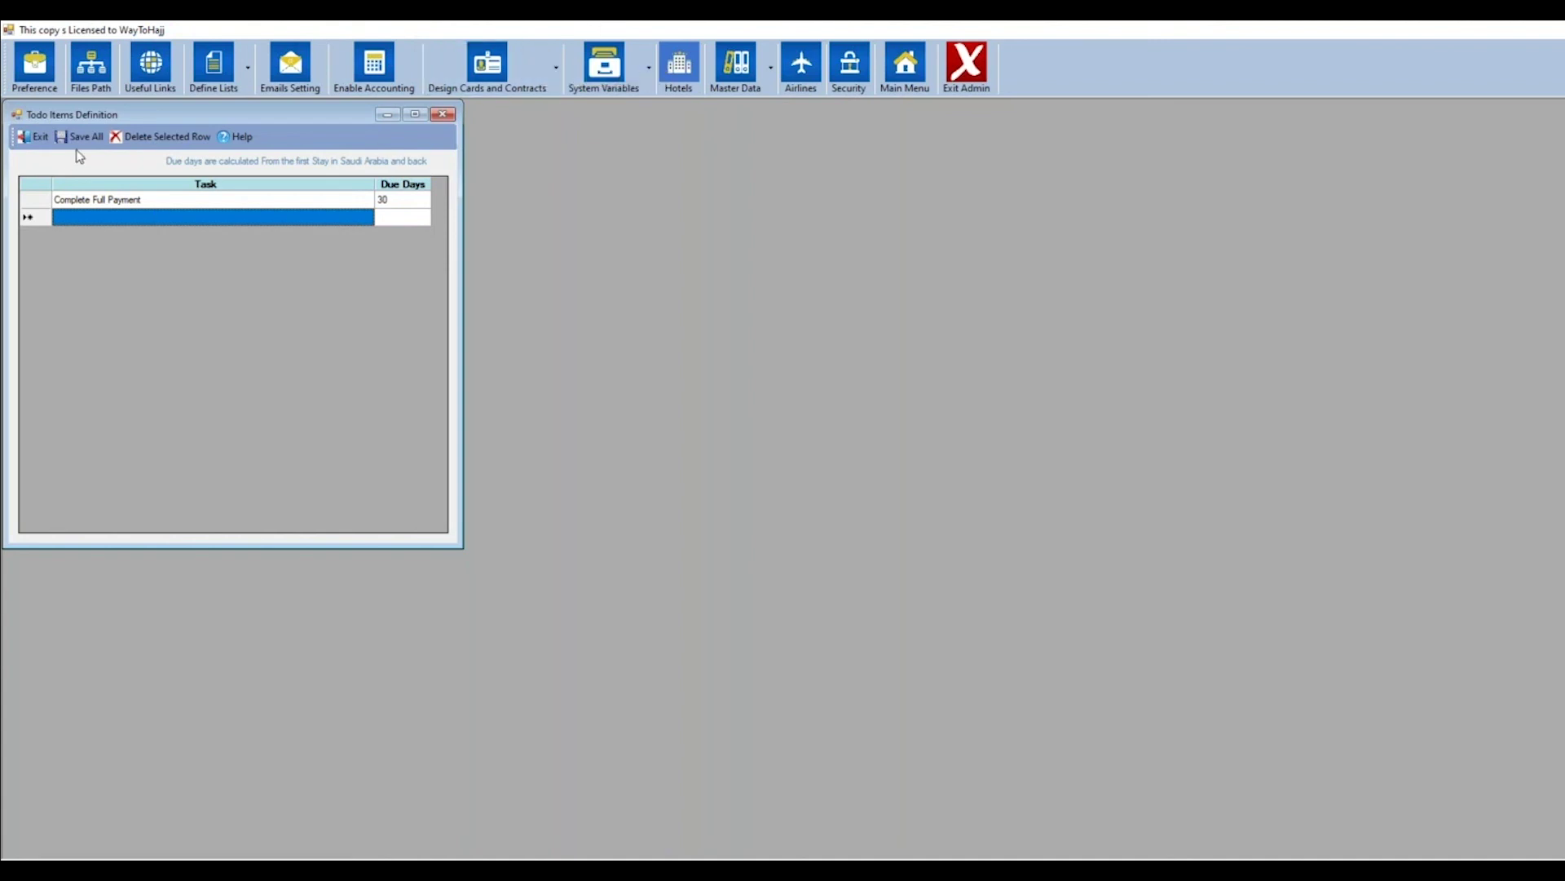
Save, rename the asdasd task to 'Documents Submited', save all and close the TODO list
click(79, 136)
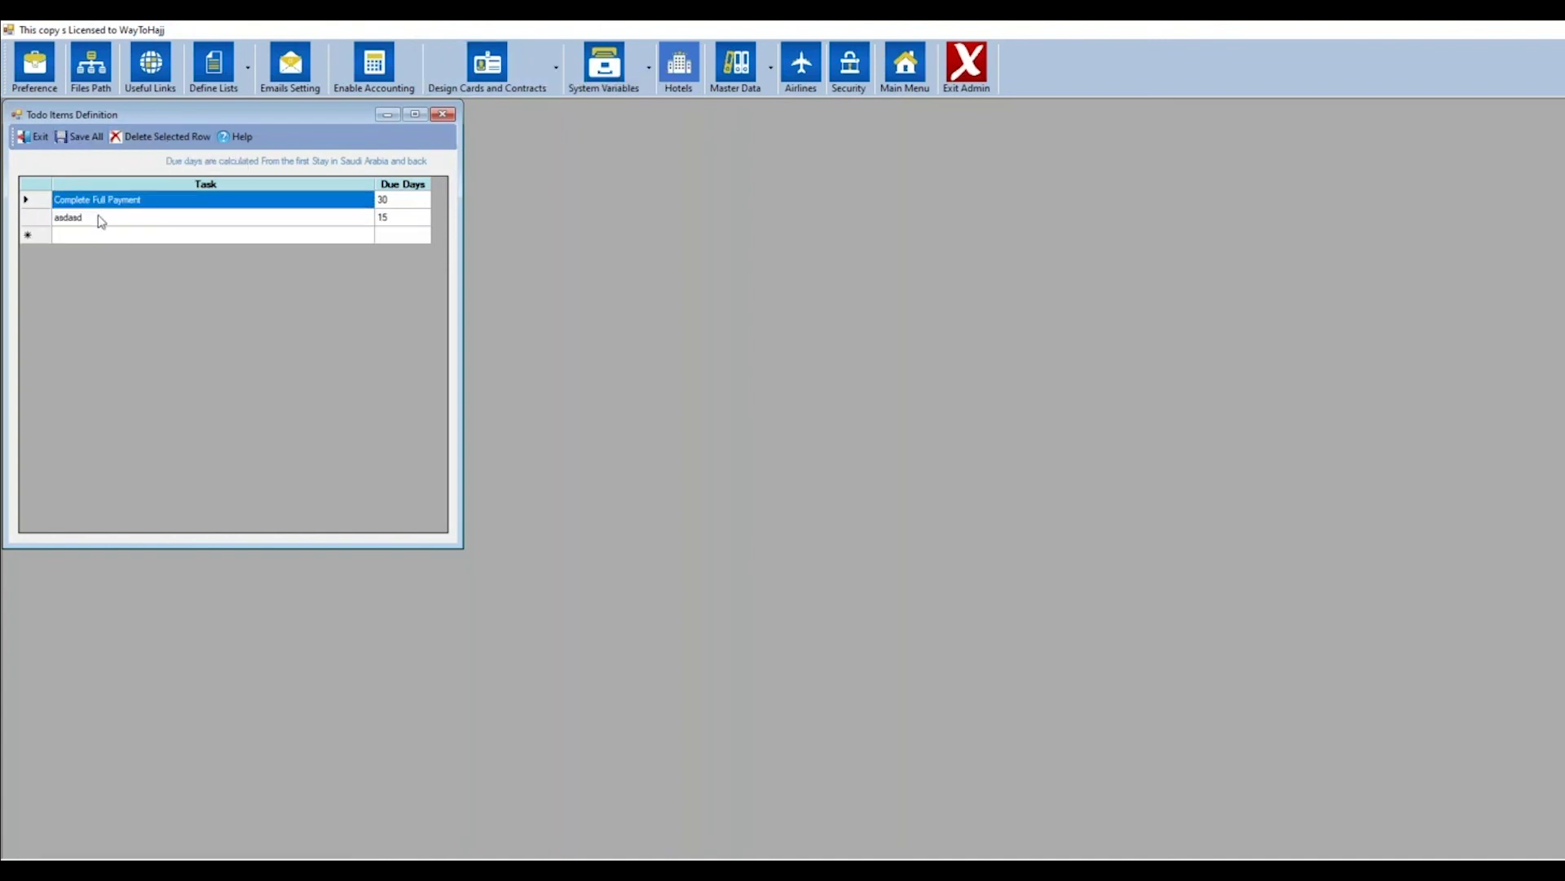
click(304, 218)
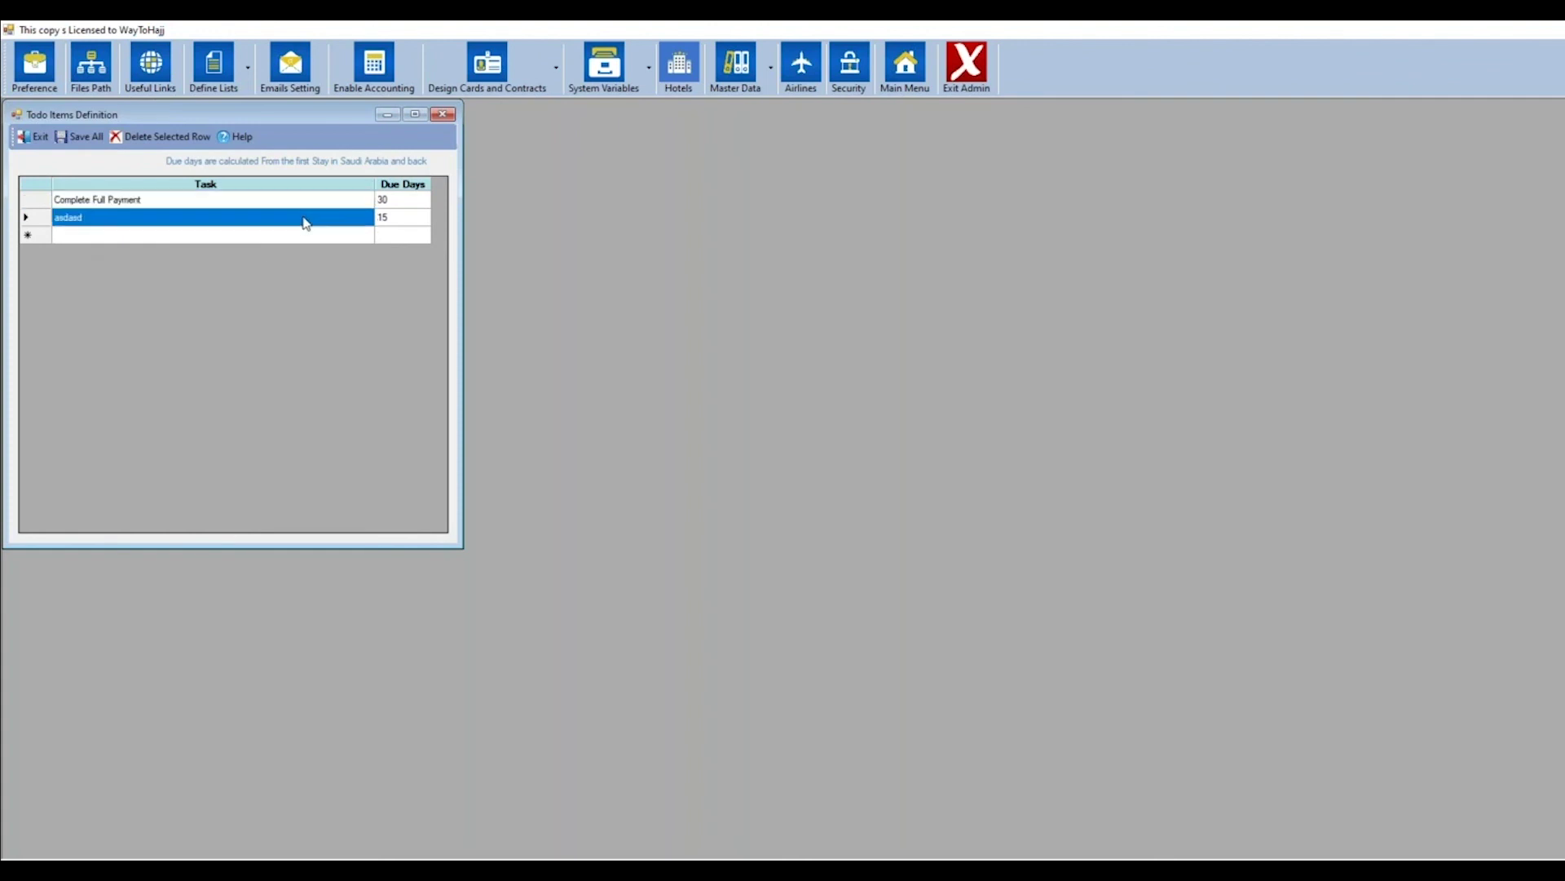
click(64, 219)
double_click(67, 218)
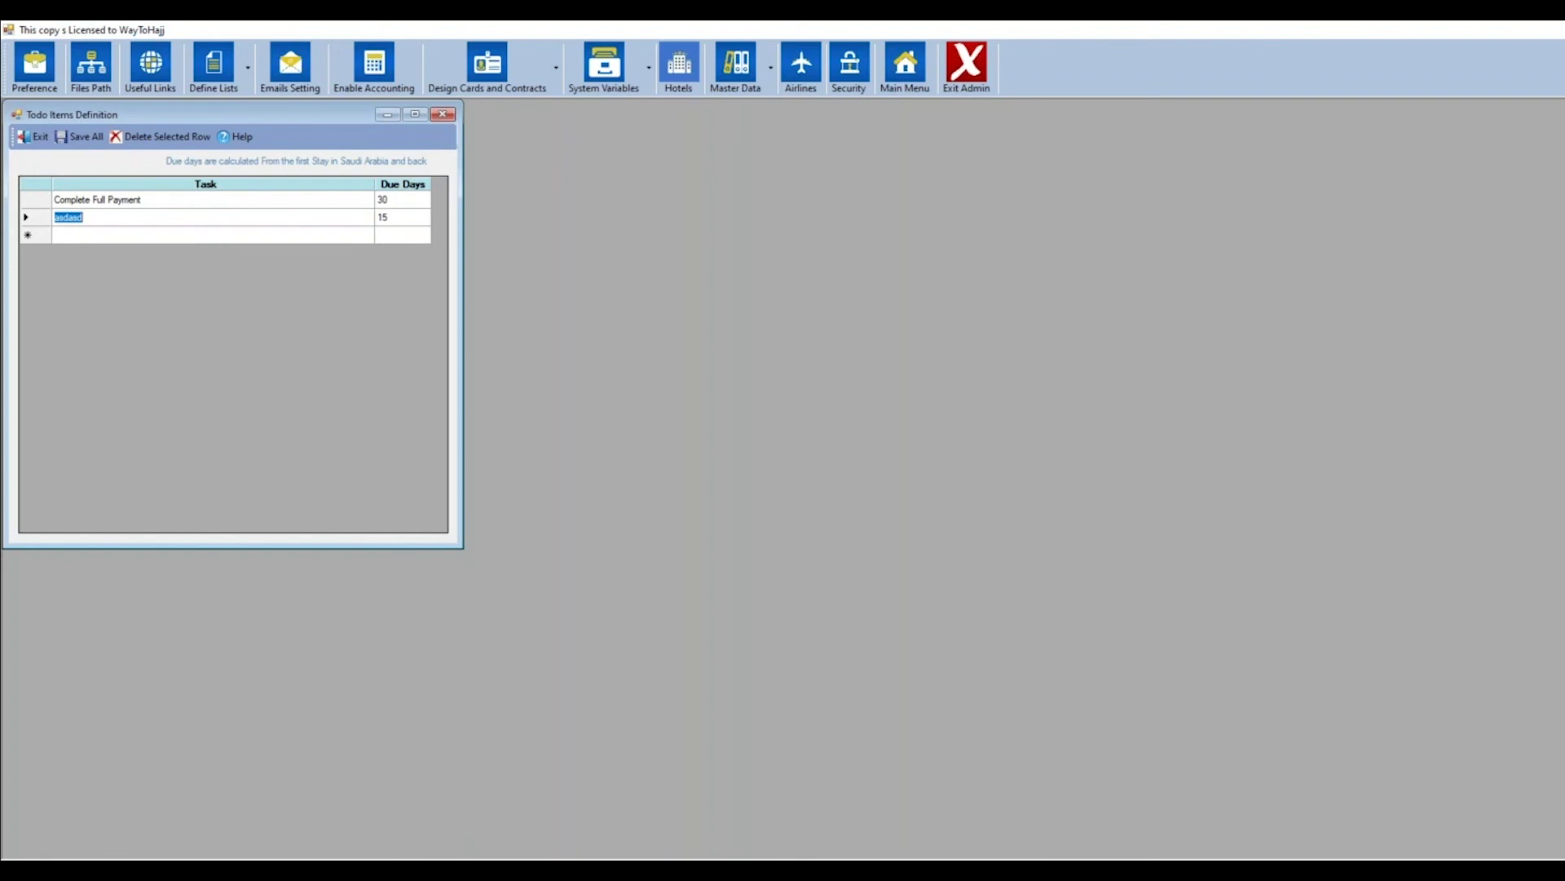
text(Documents Submited)
key(Tab)
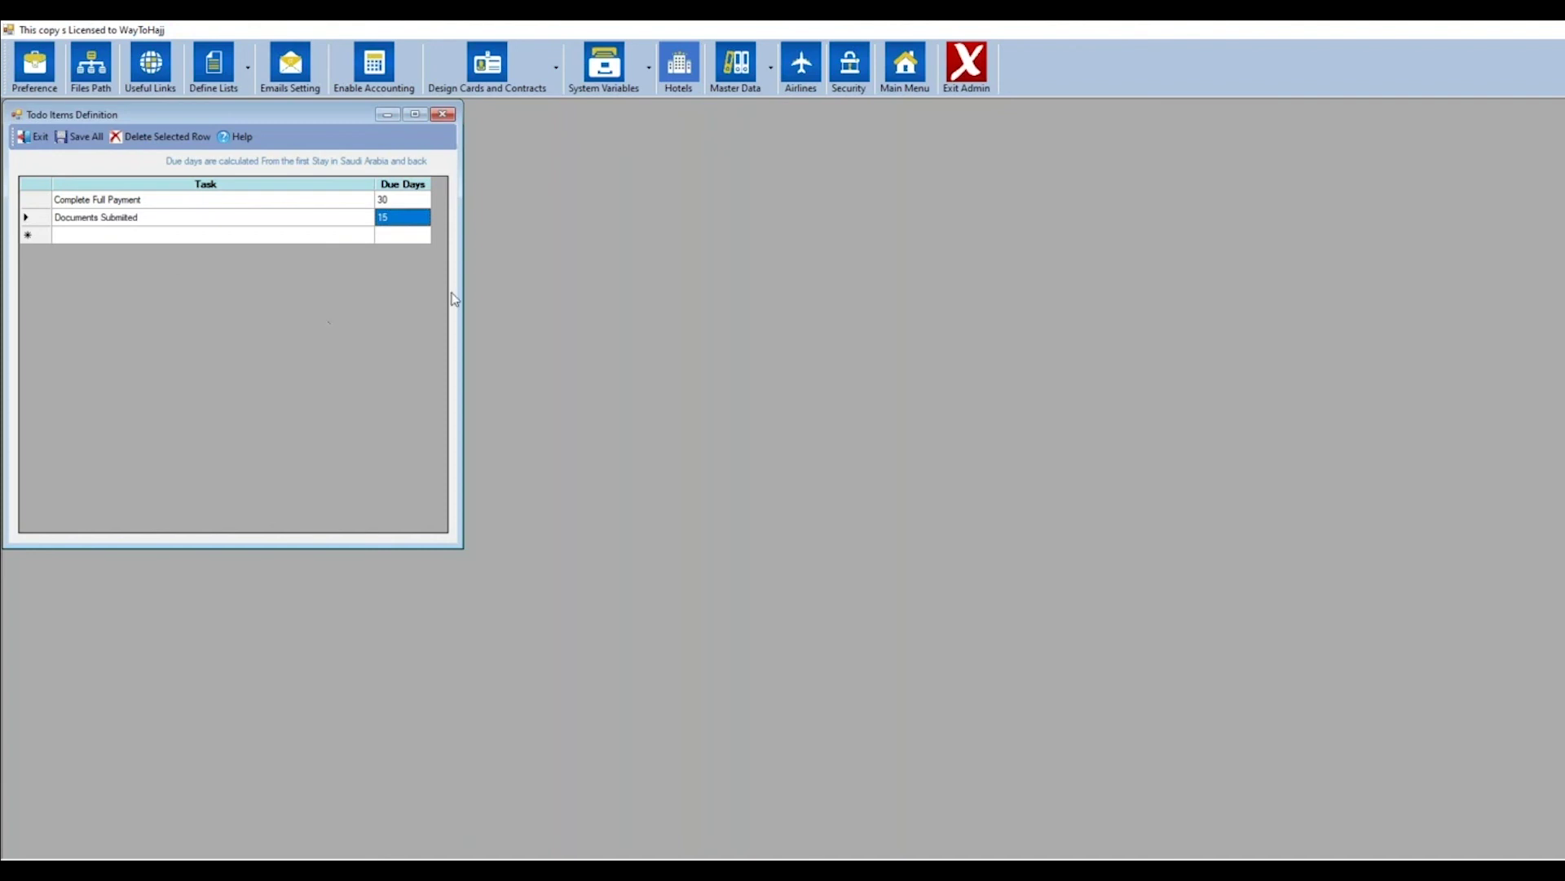
click(72, 144)
click(35, 136)
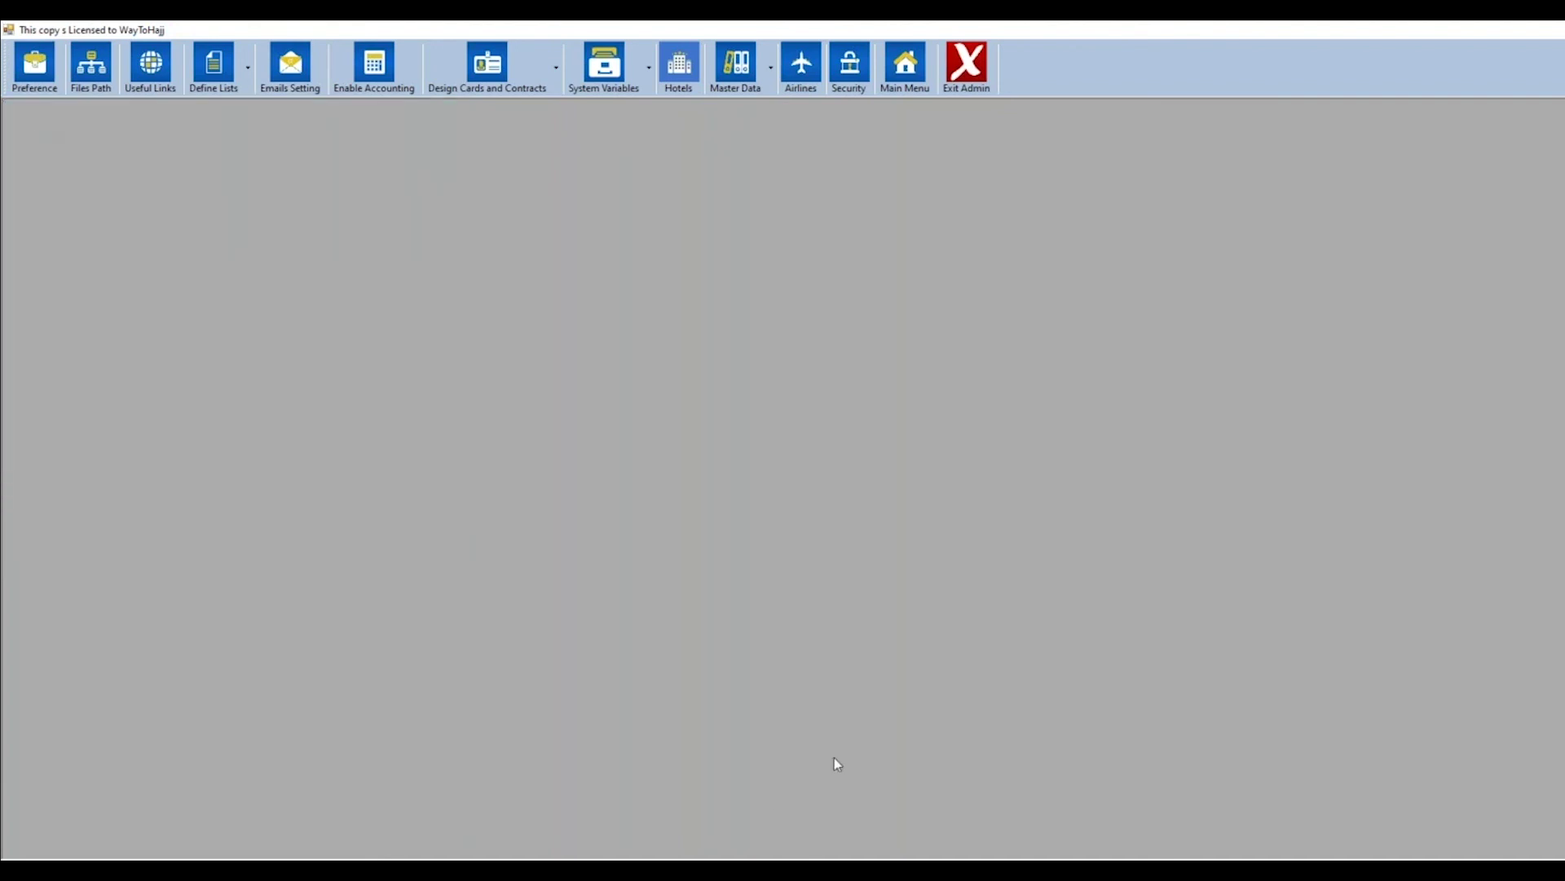
Restore SureHajj and open the Hajj application form in the back-office
mouse_move(864, 871)
click(824, 844)
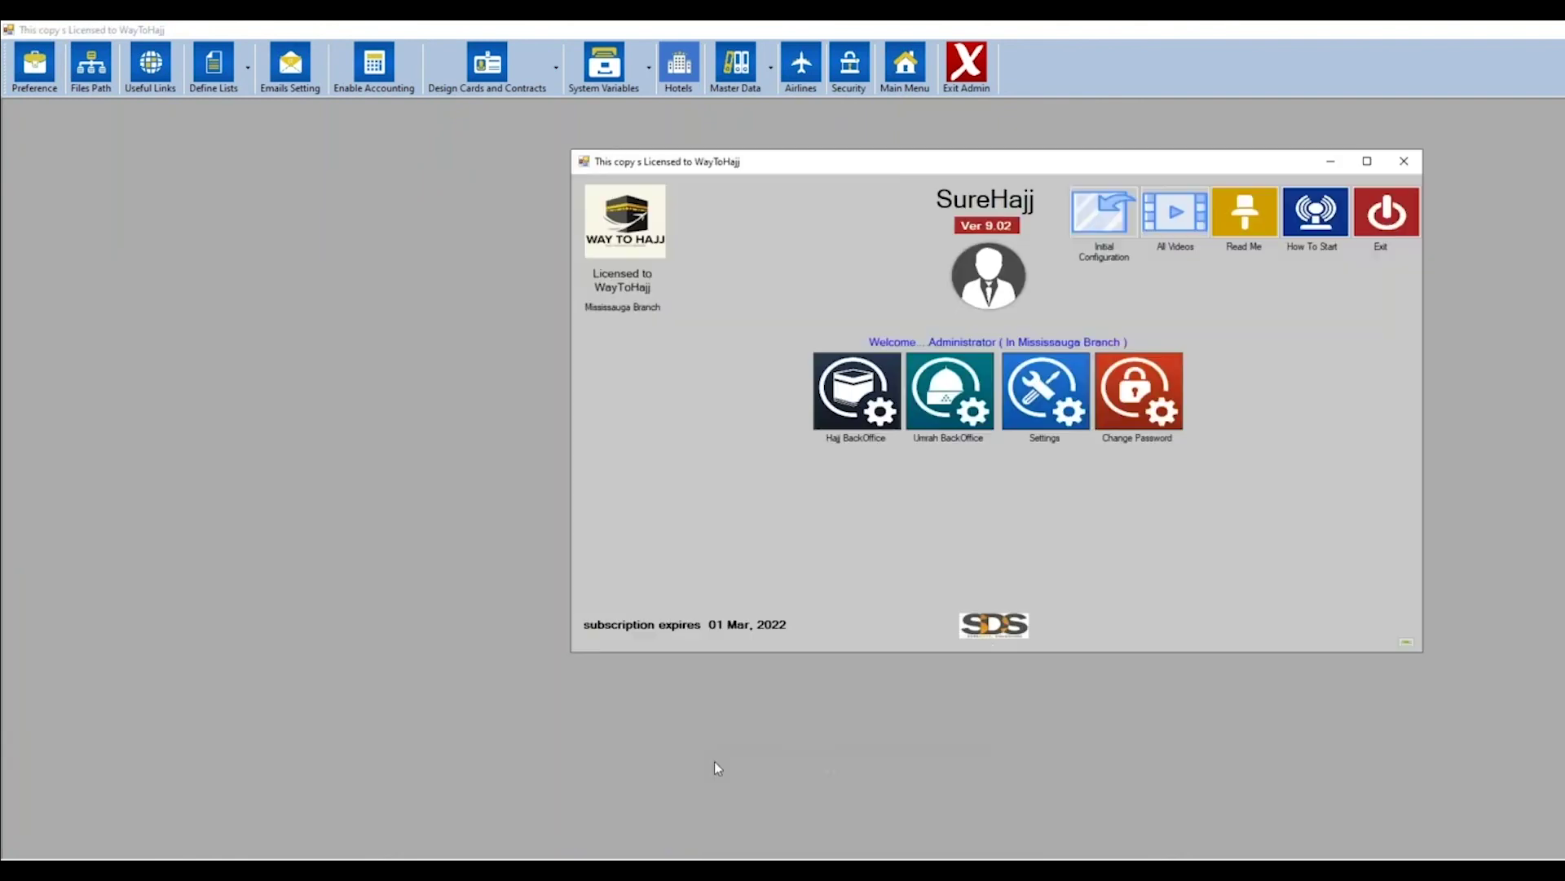
click(867, 443)
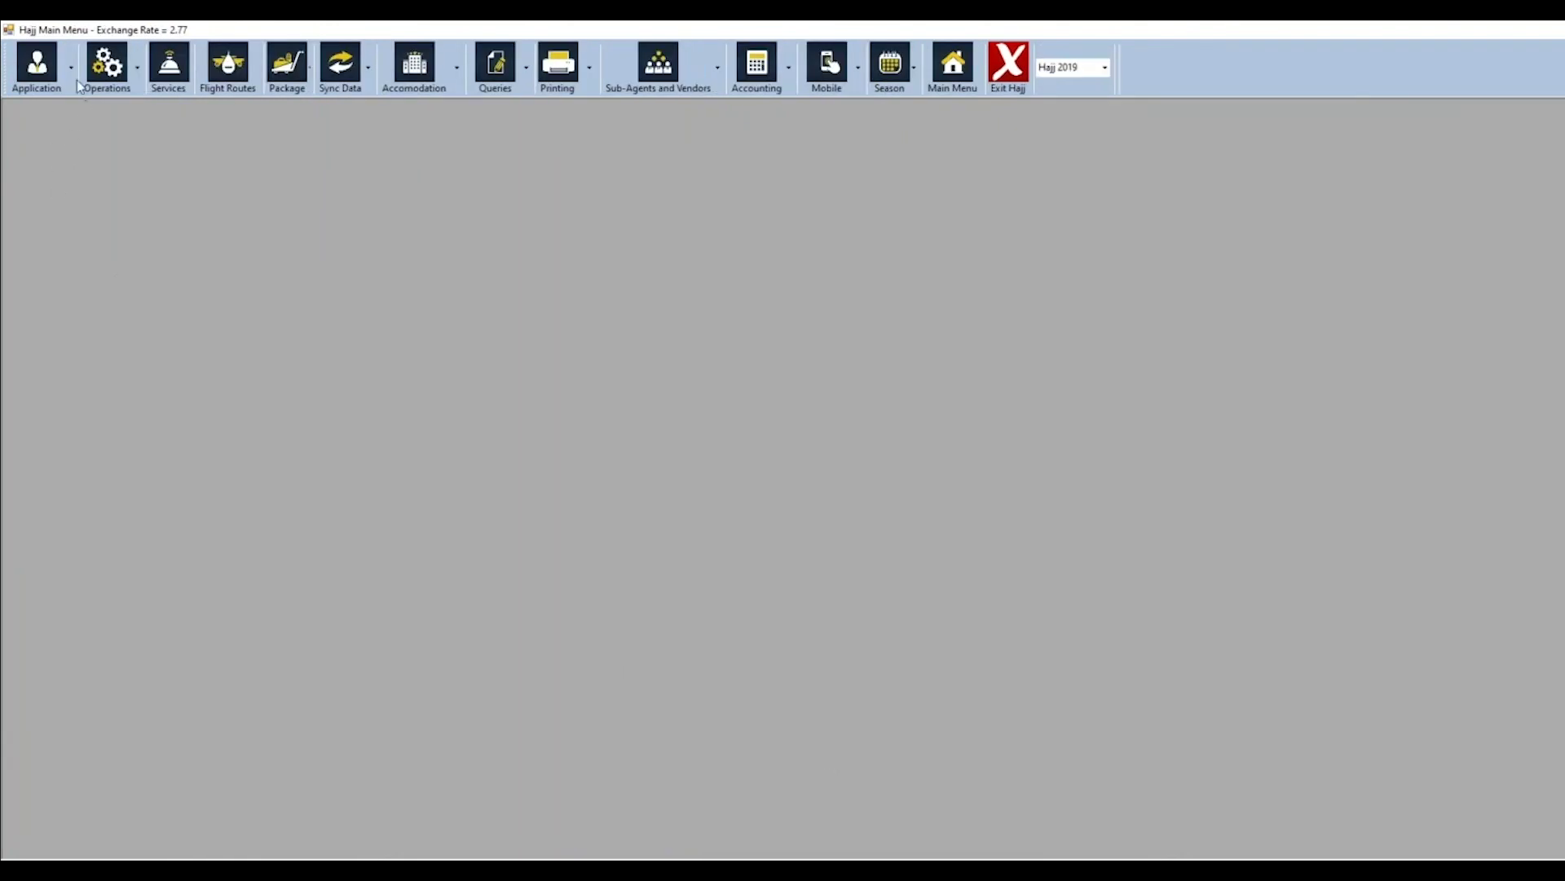
click(37, 82)
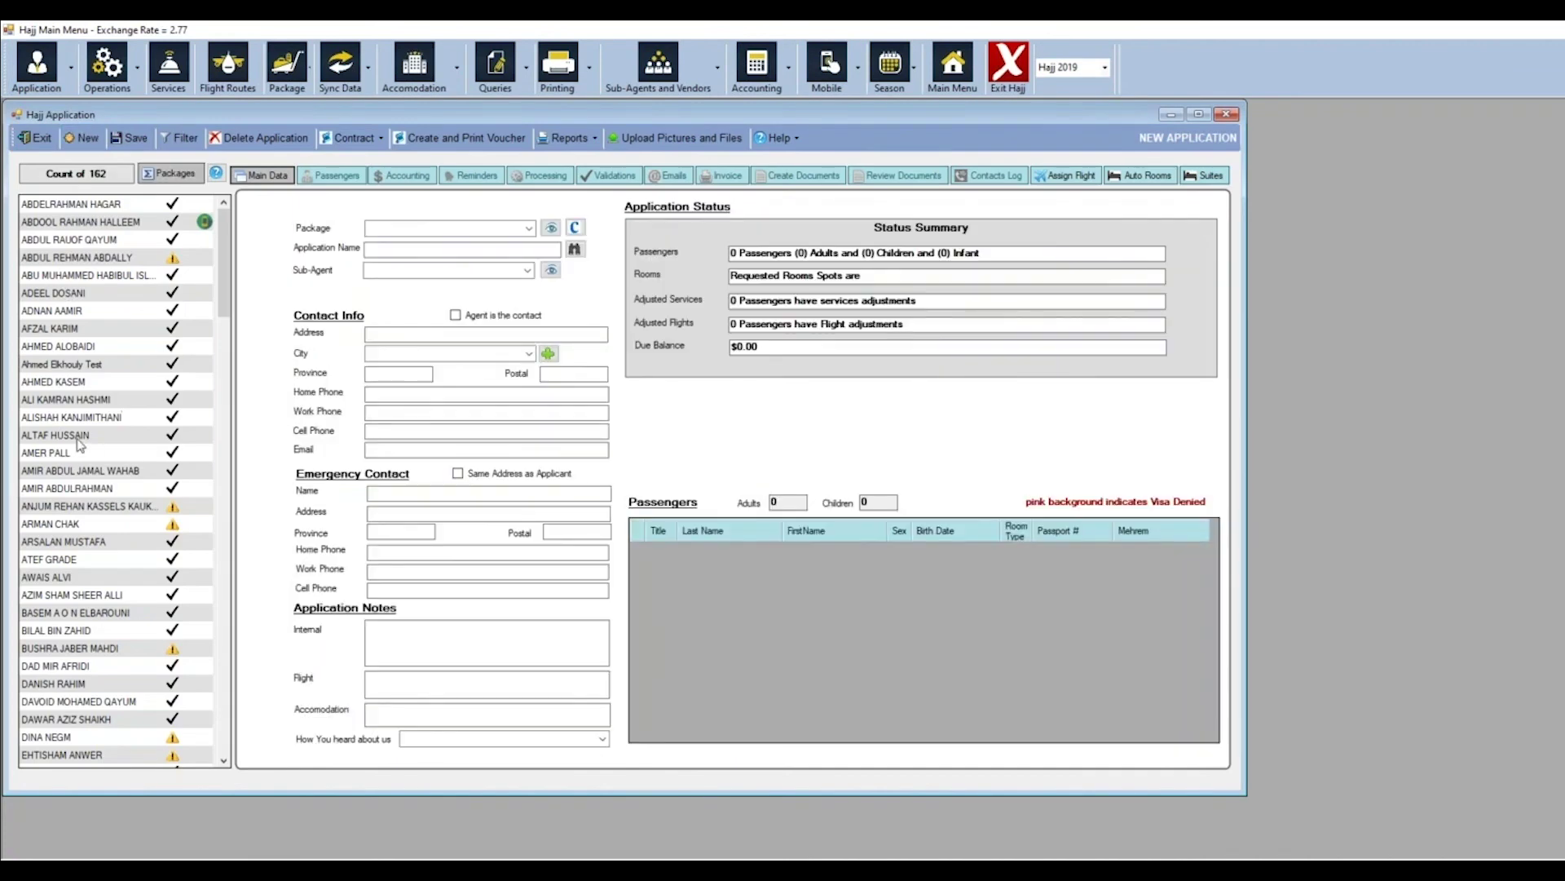
Save a Deluxe Program application with a test application name and a home phone number
click(528, 228)
click(404, 242)
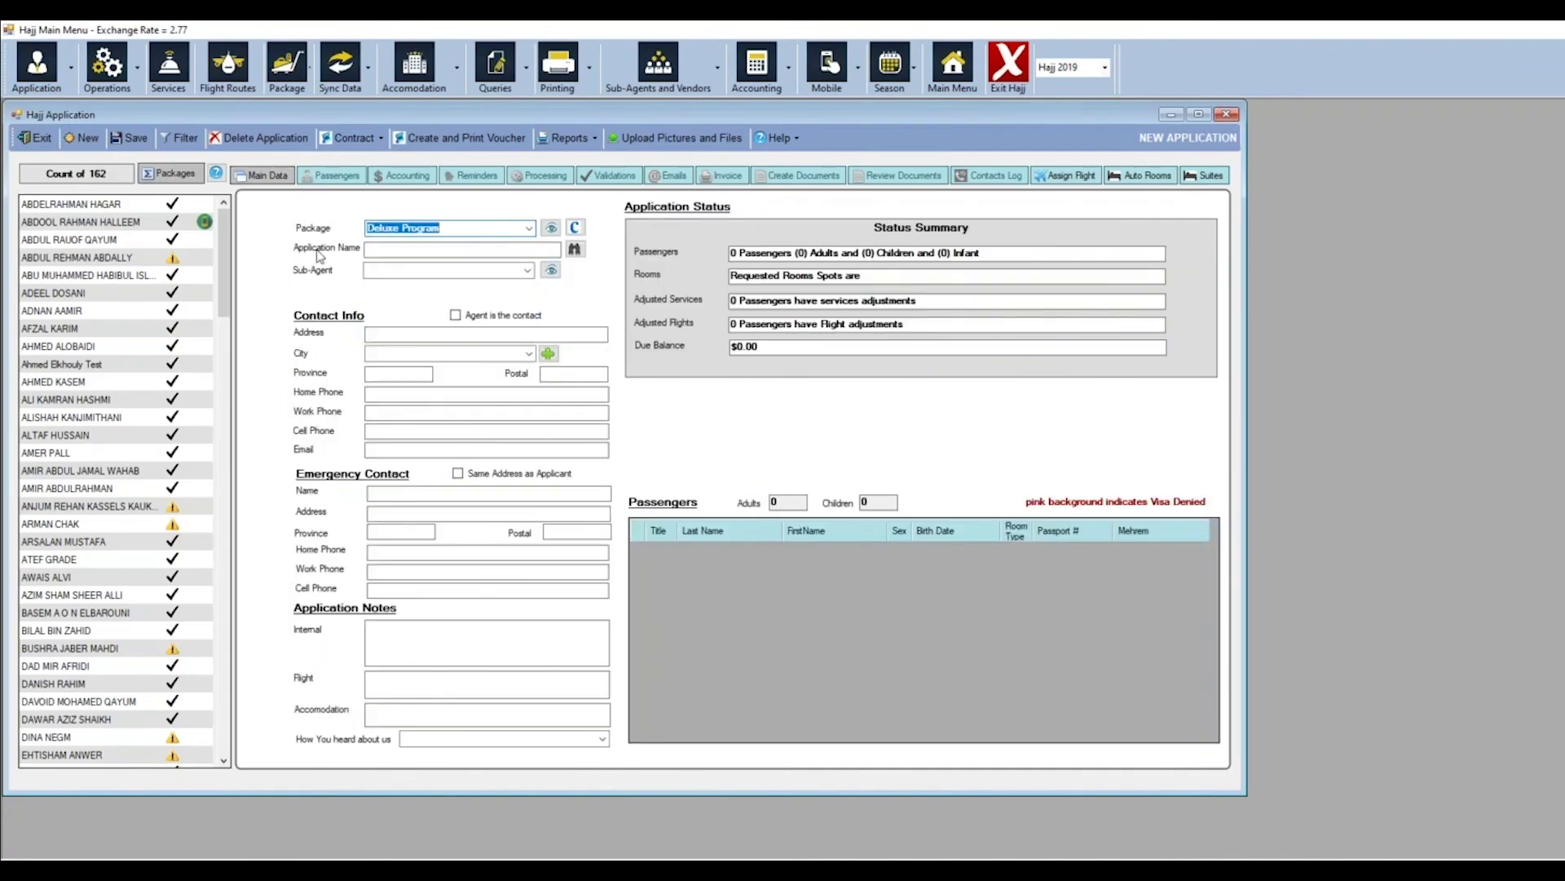
click(423, 249)
text(Test By )
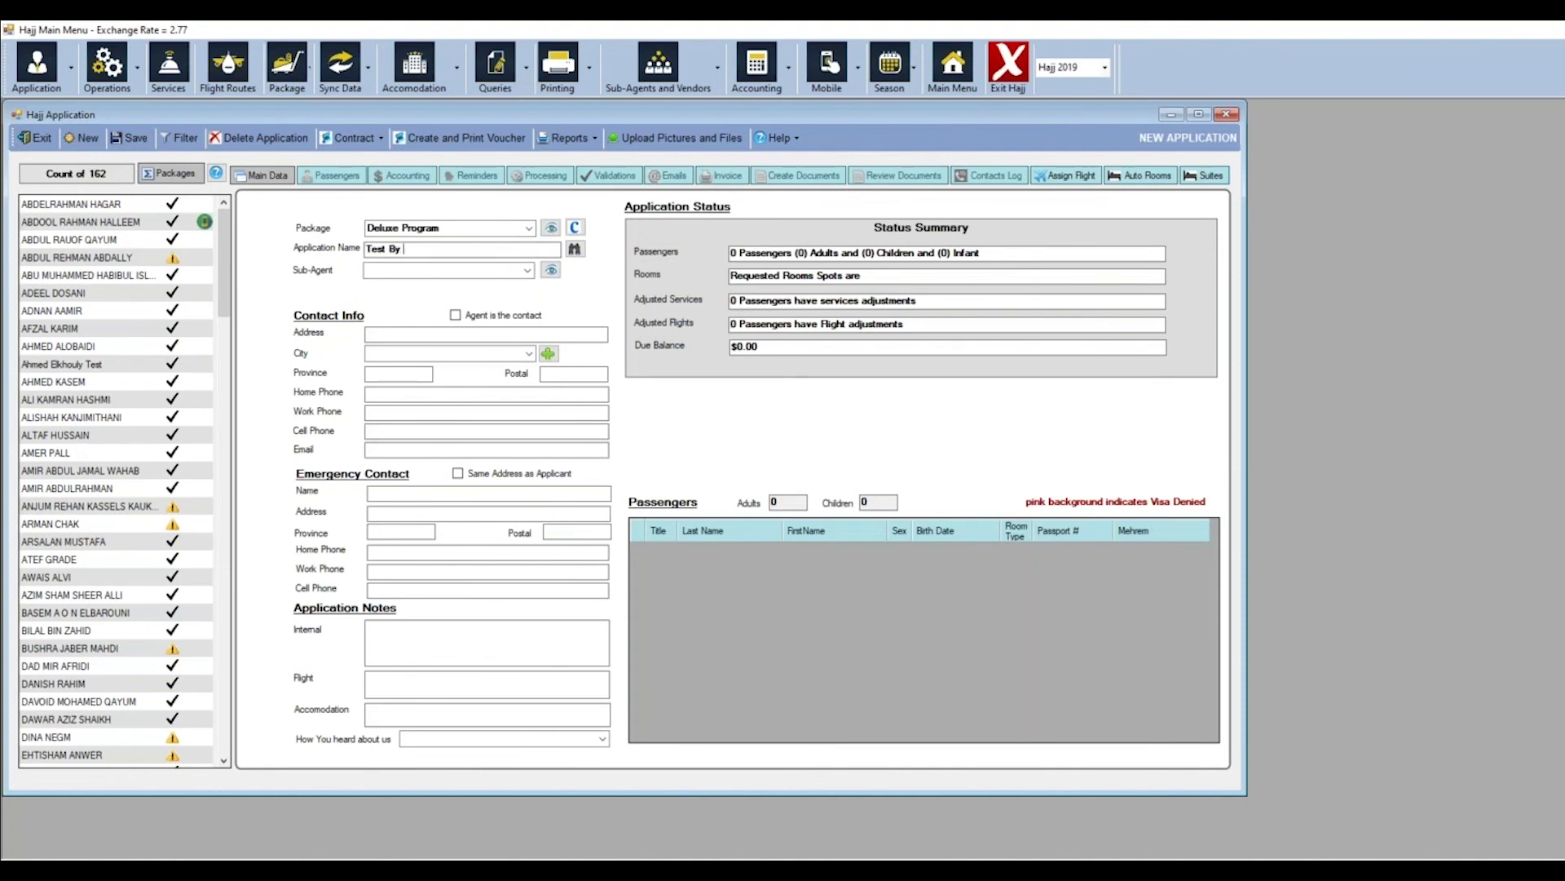
text(Ahmed Admin)
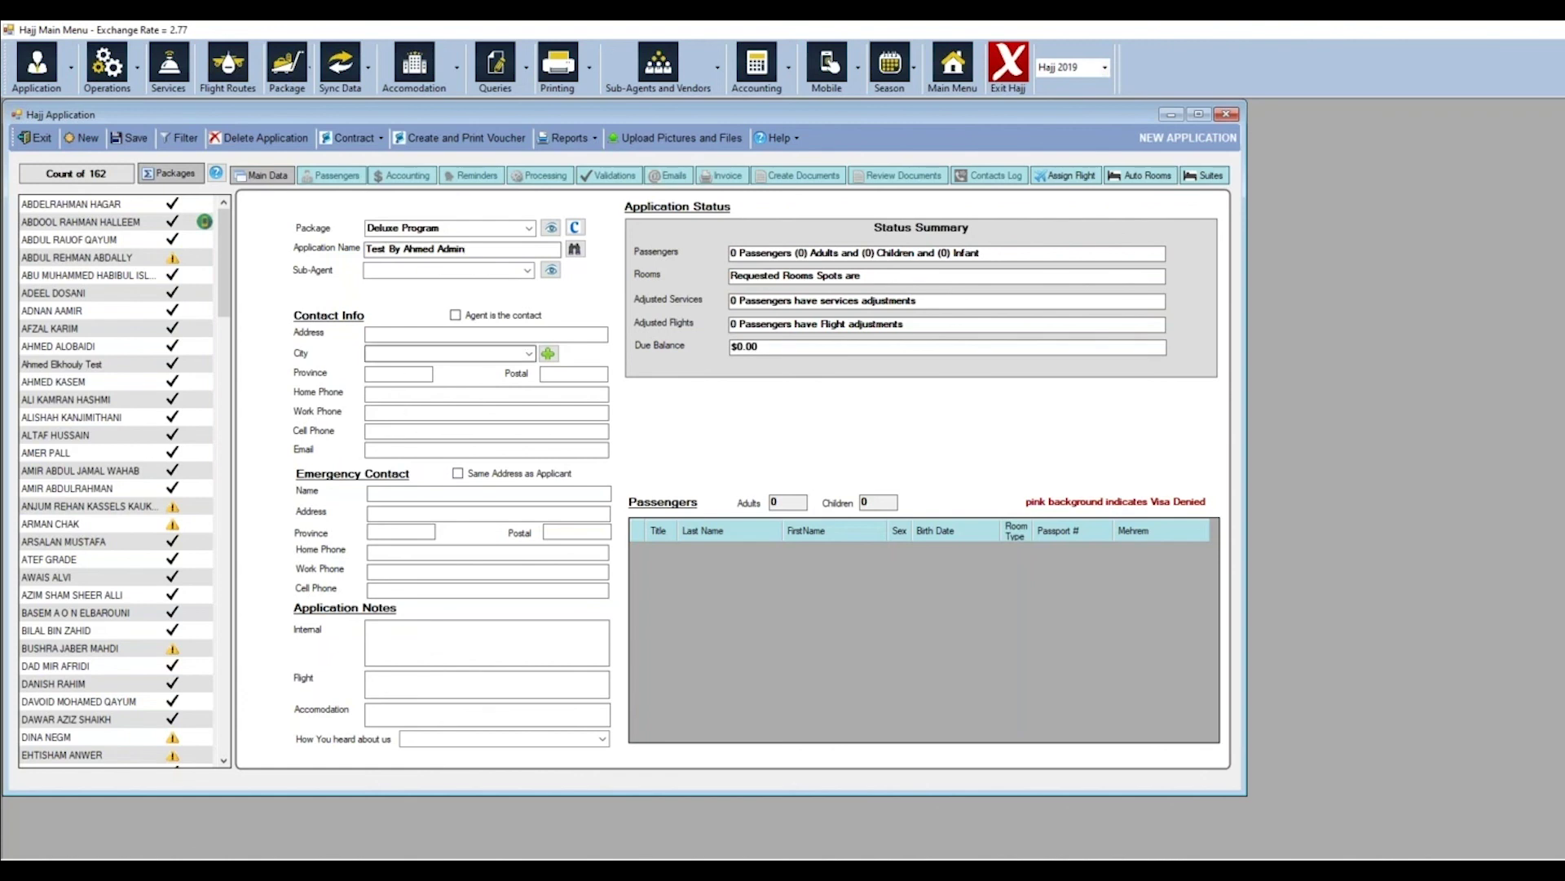
click(405, 393)
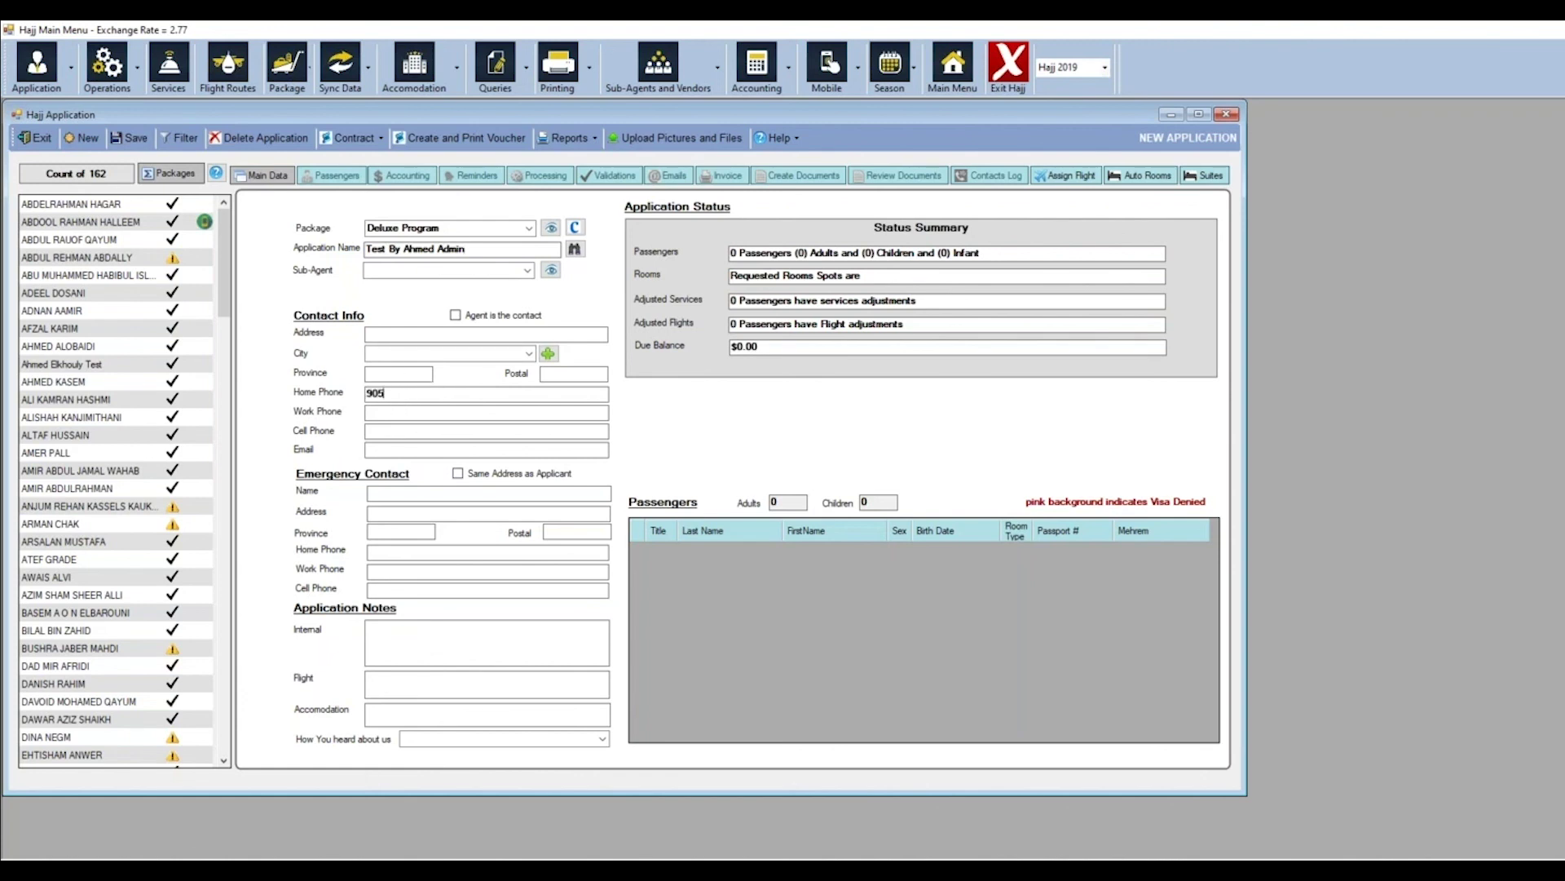
click(129, 138)
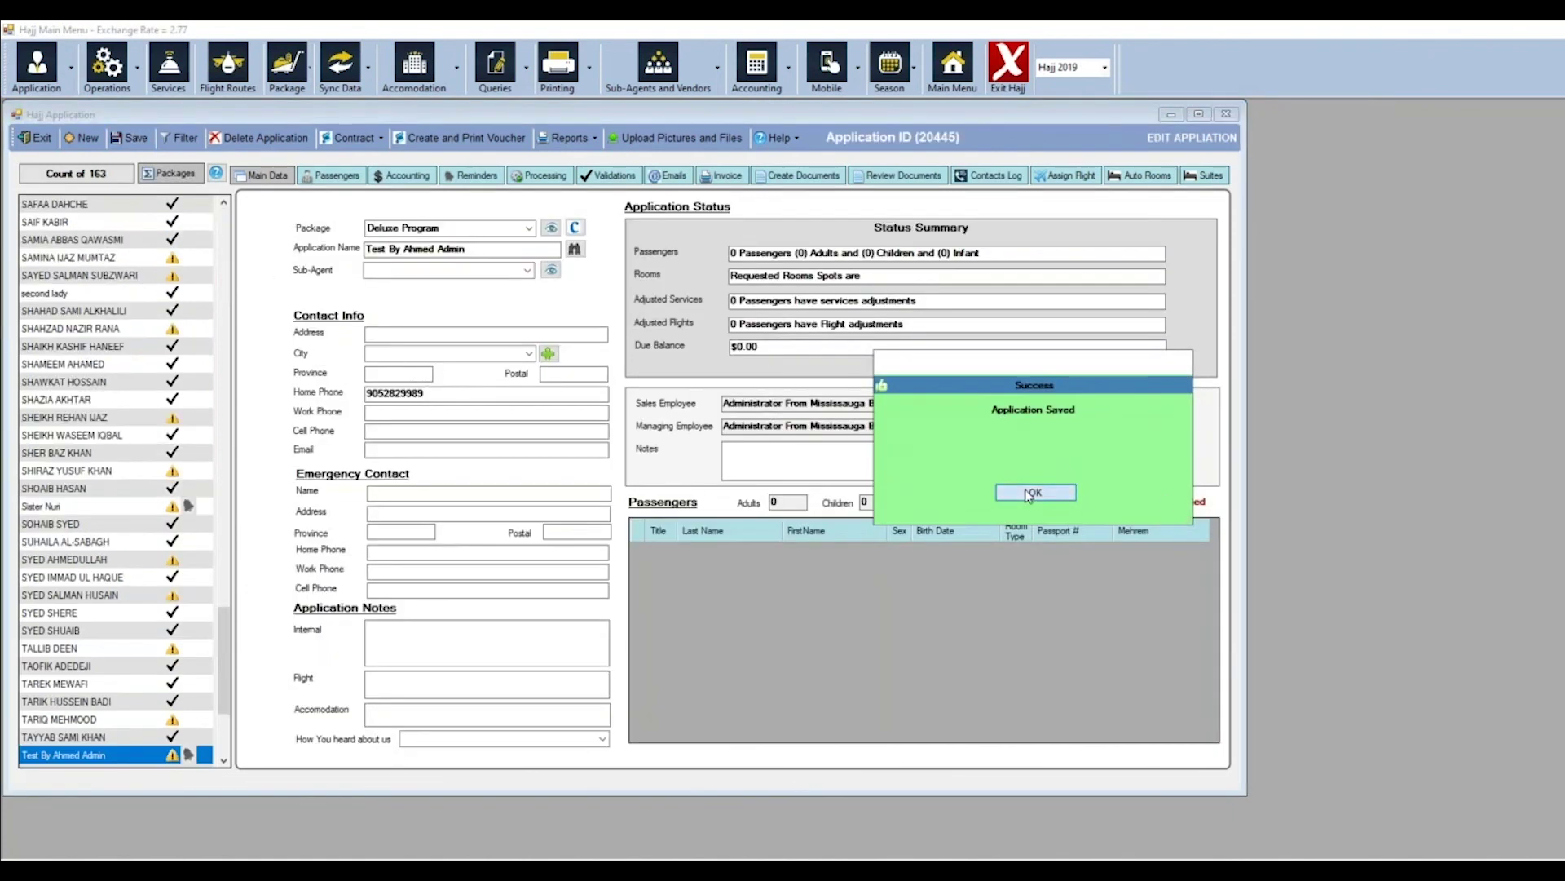
click(1029, 493)
scroll(163, 489, down, 4)
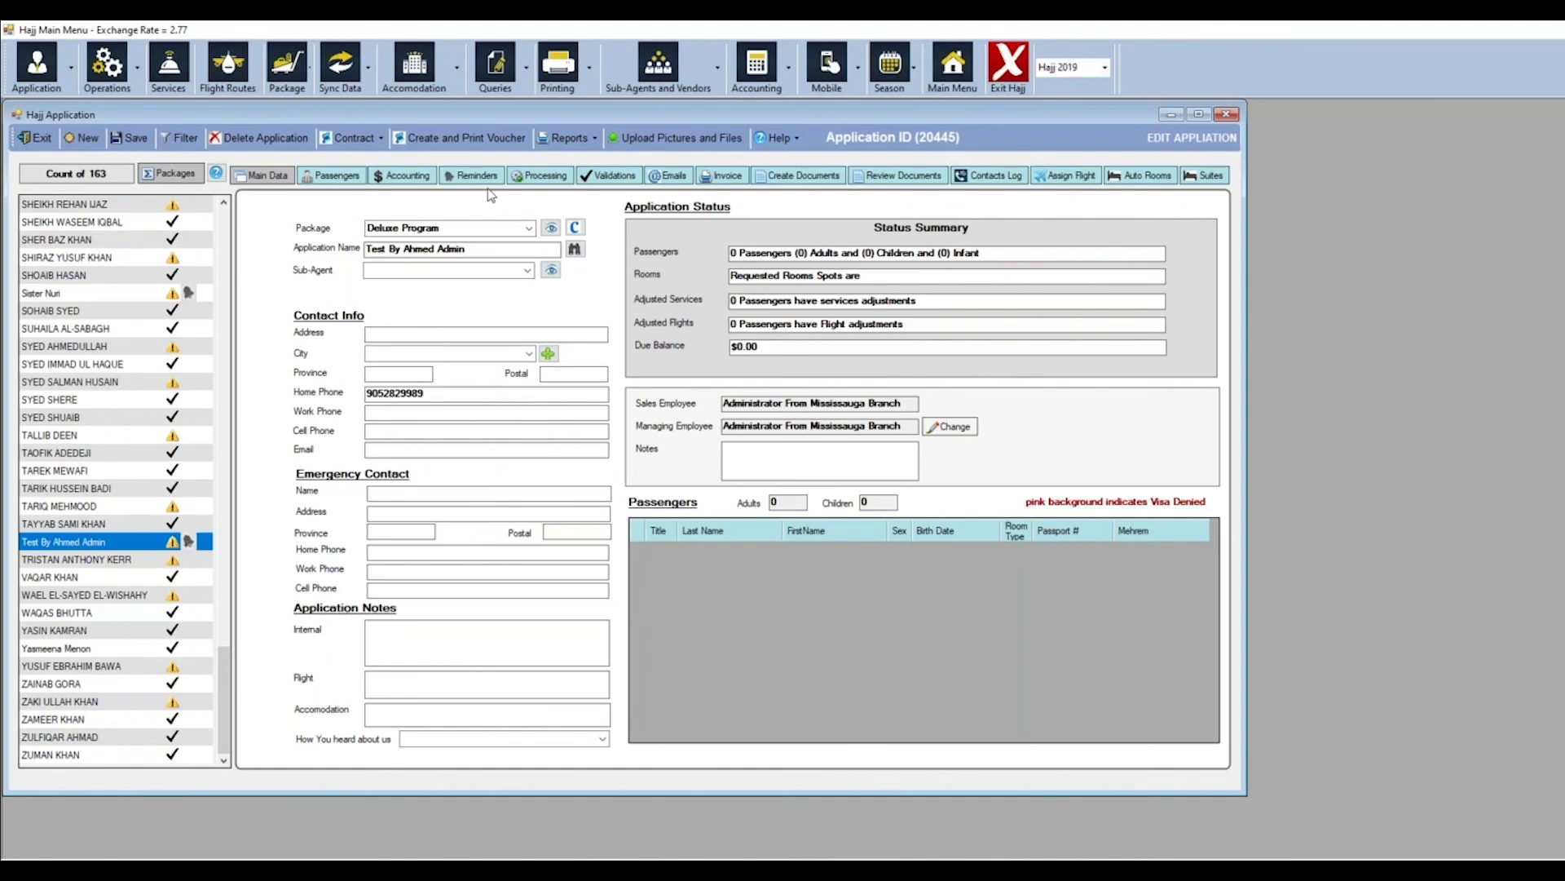
Mark the Documents Submited reminder as Done, save it, and close the reminders and application windows
click(462, 178)
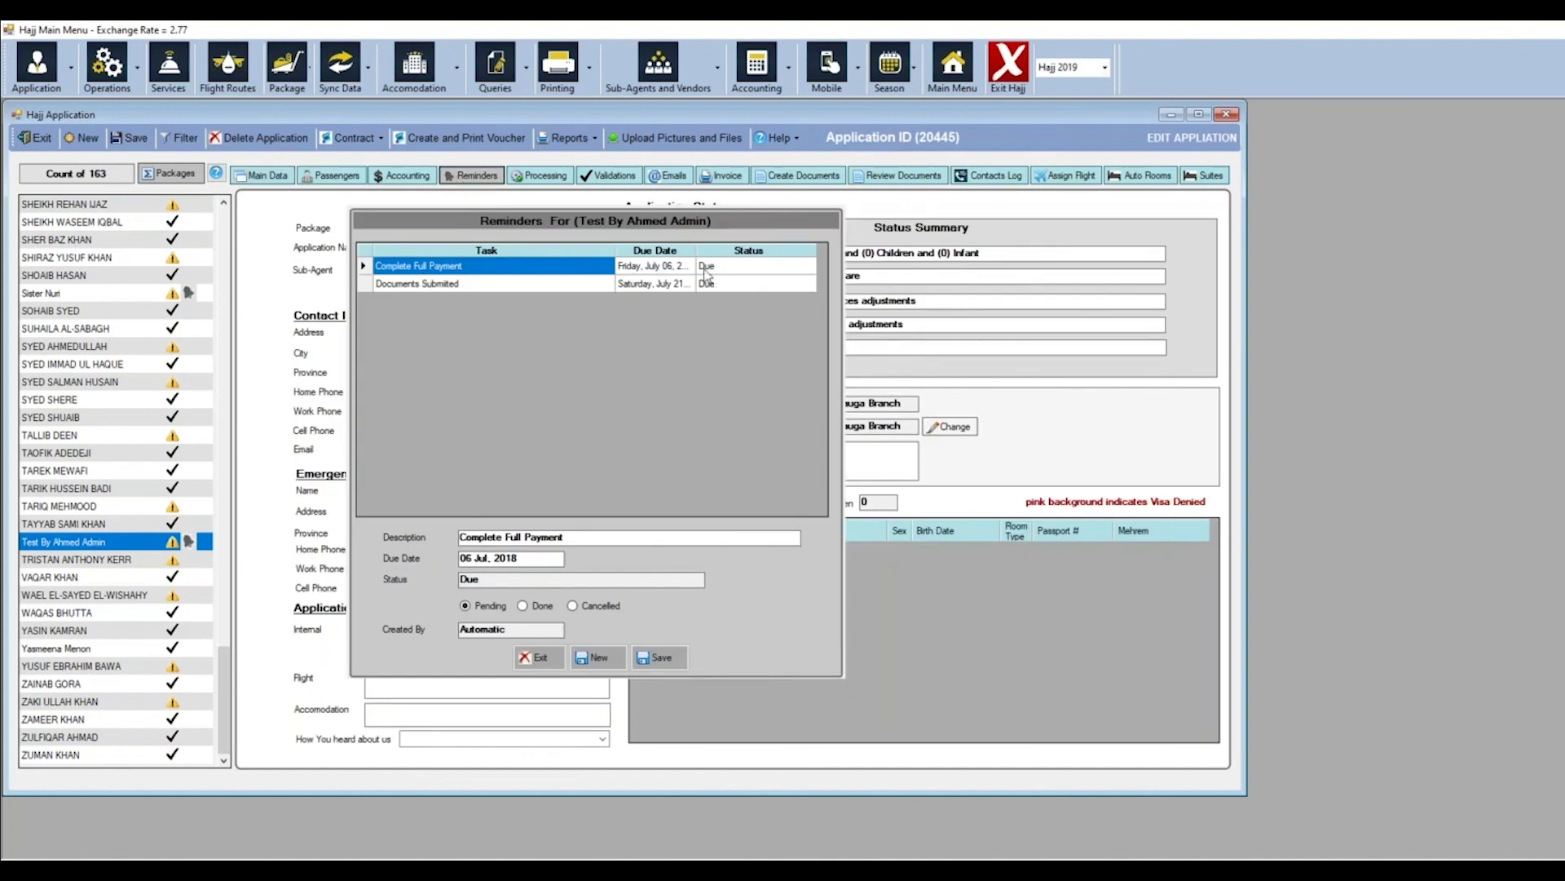
click(384, 283)
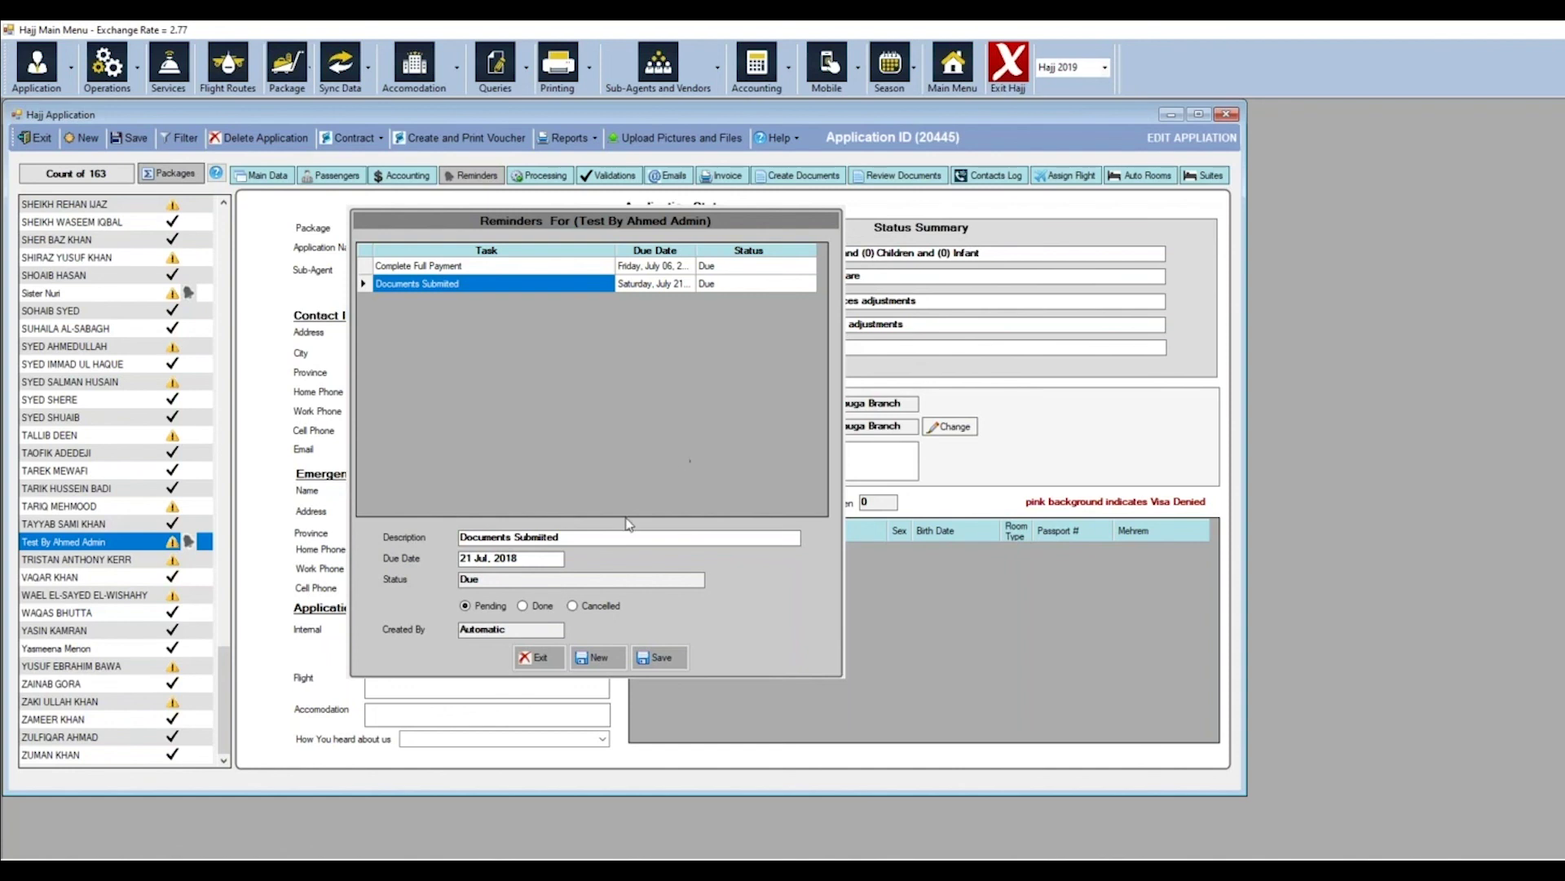
drag(535, 559, 416, 560)
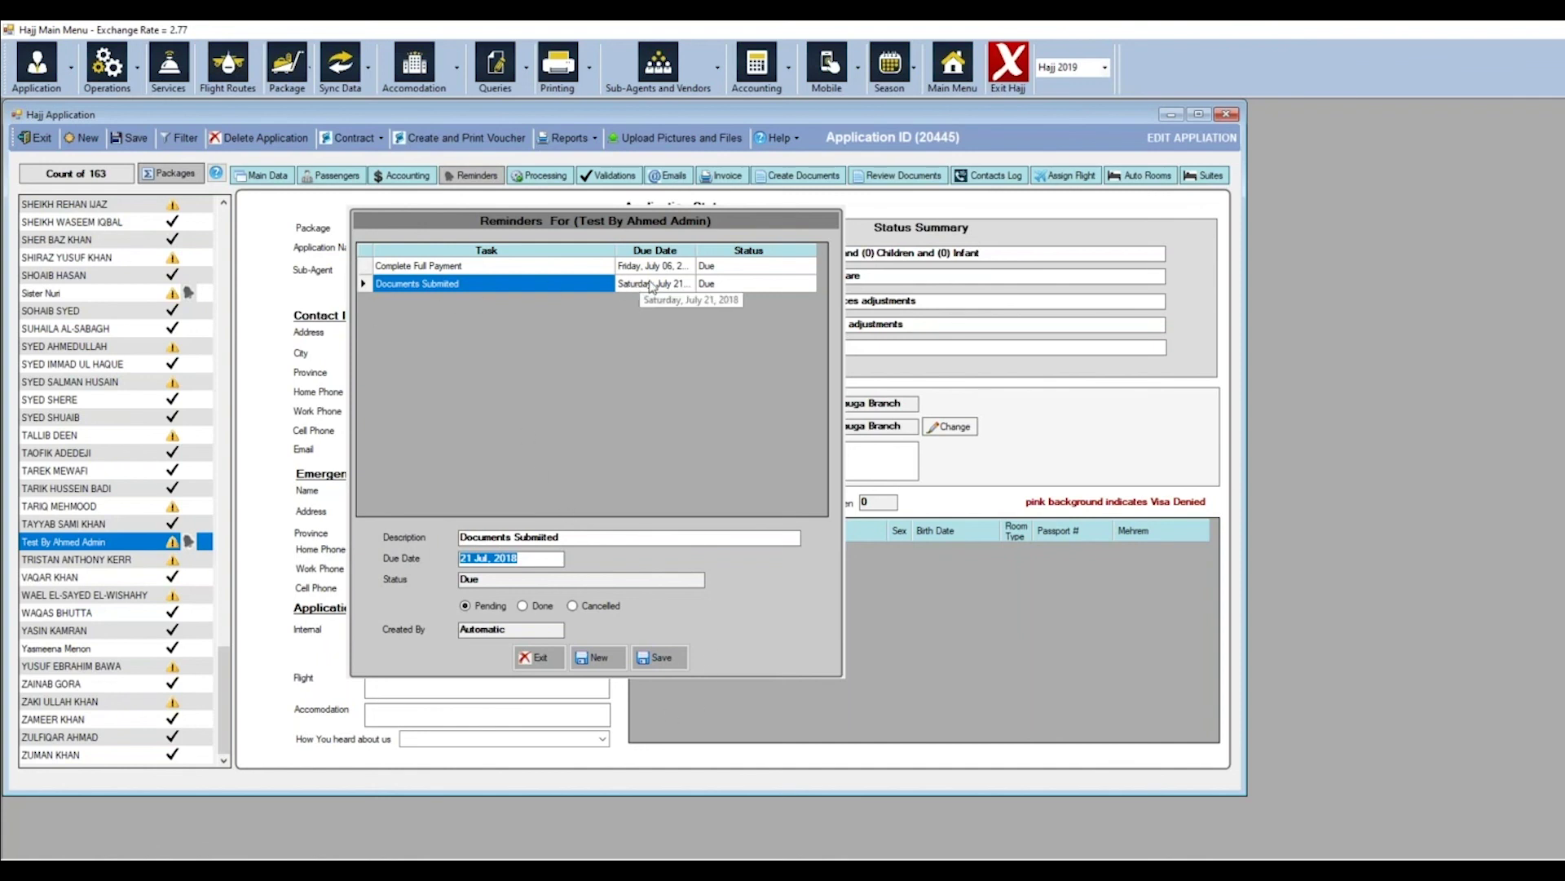
click(364, 285)
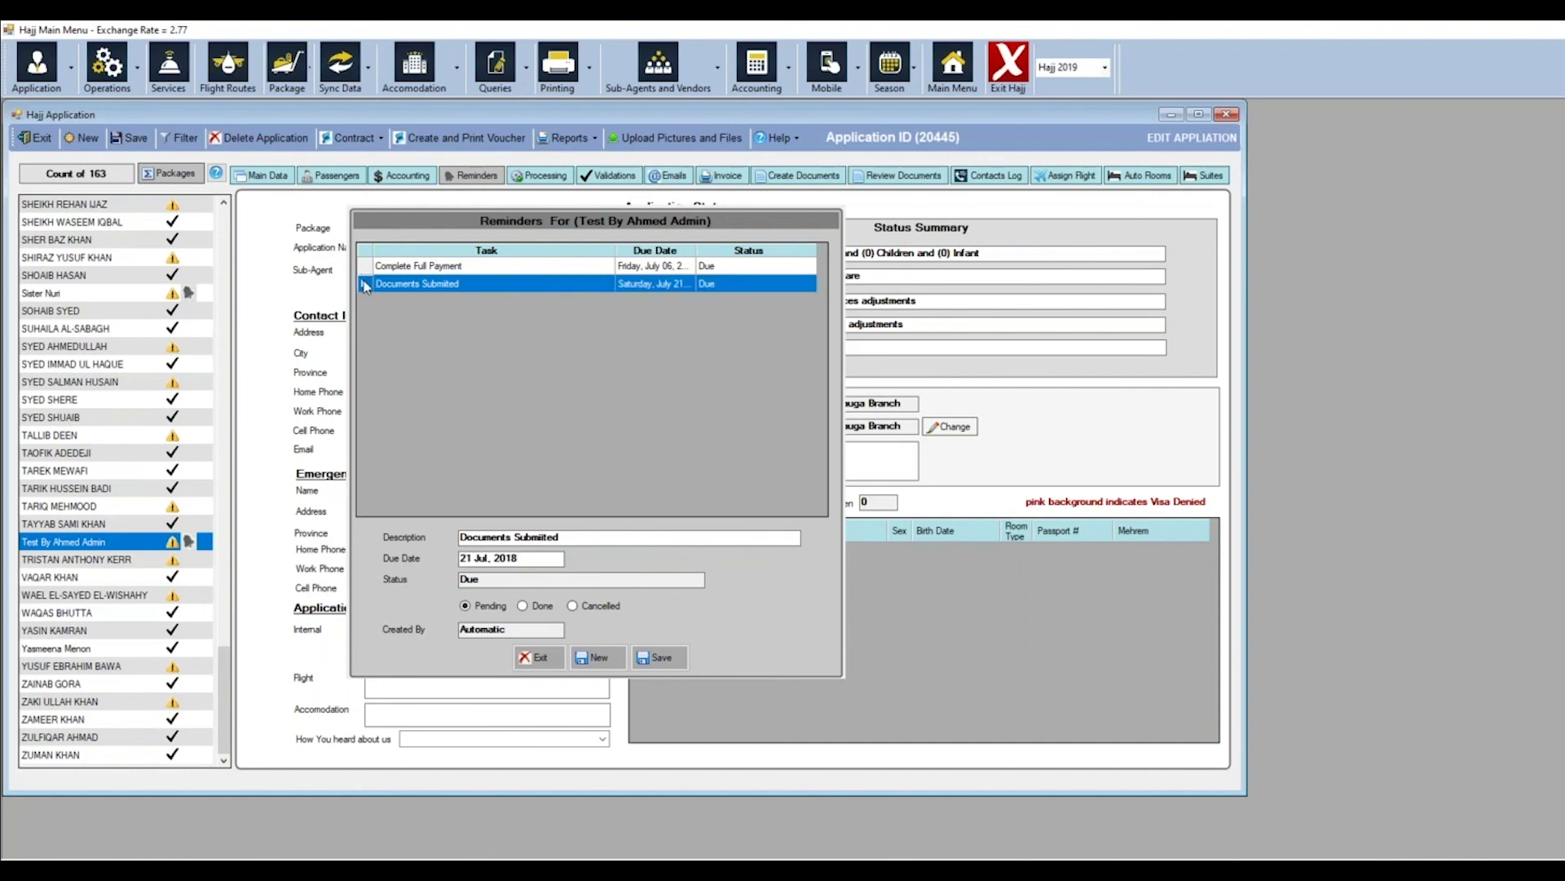
click(523, 607)
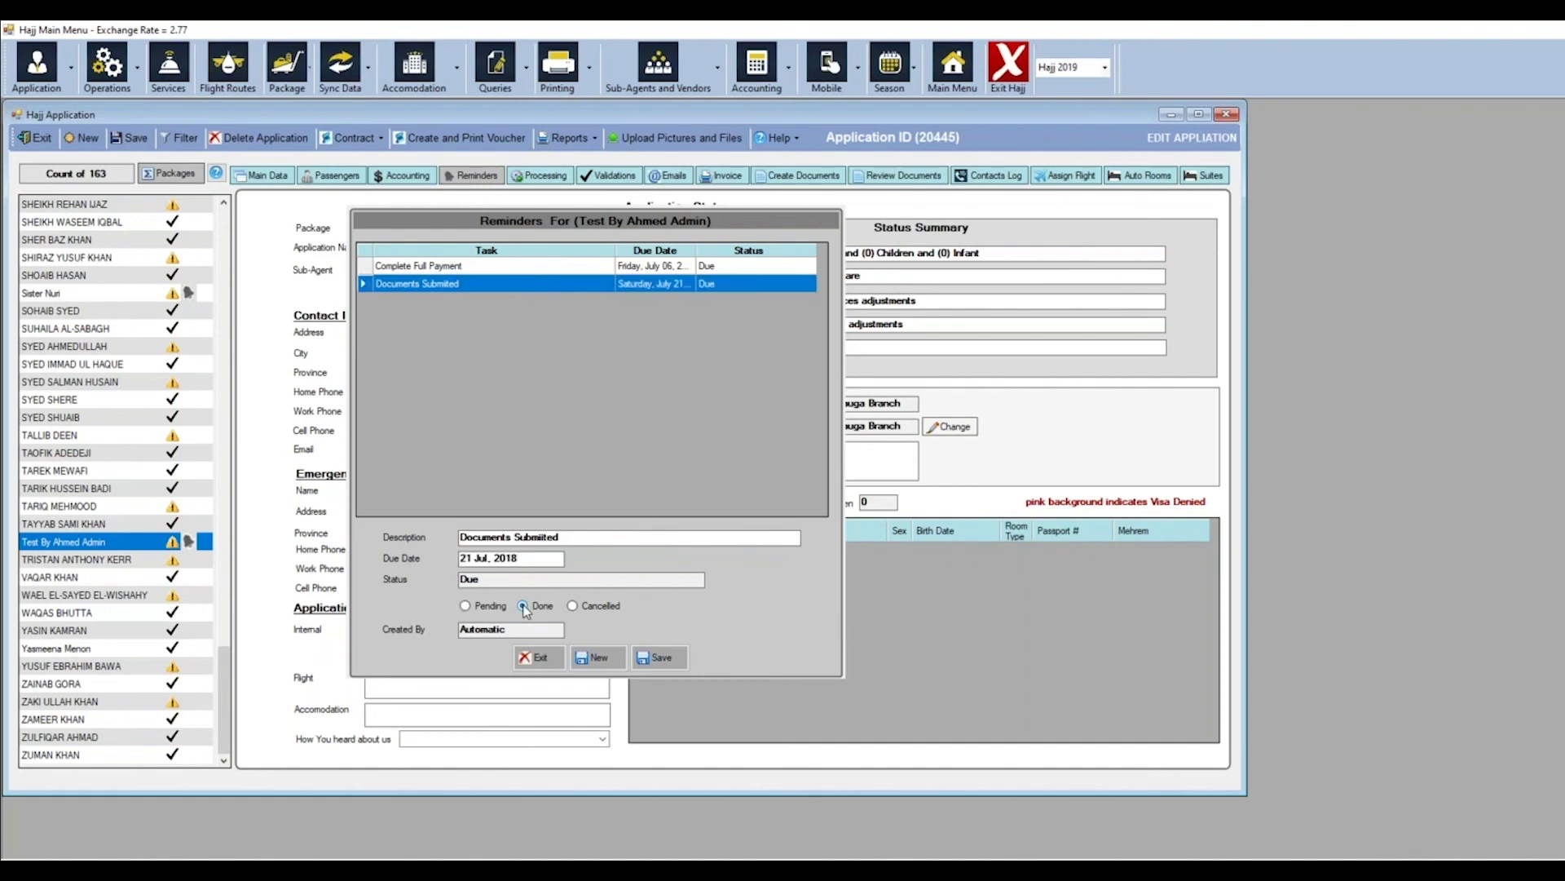
click(656, 659)
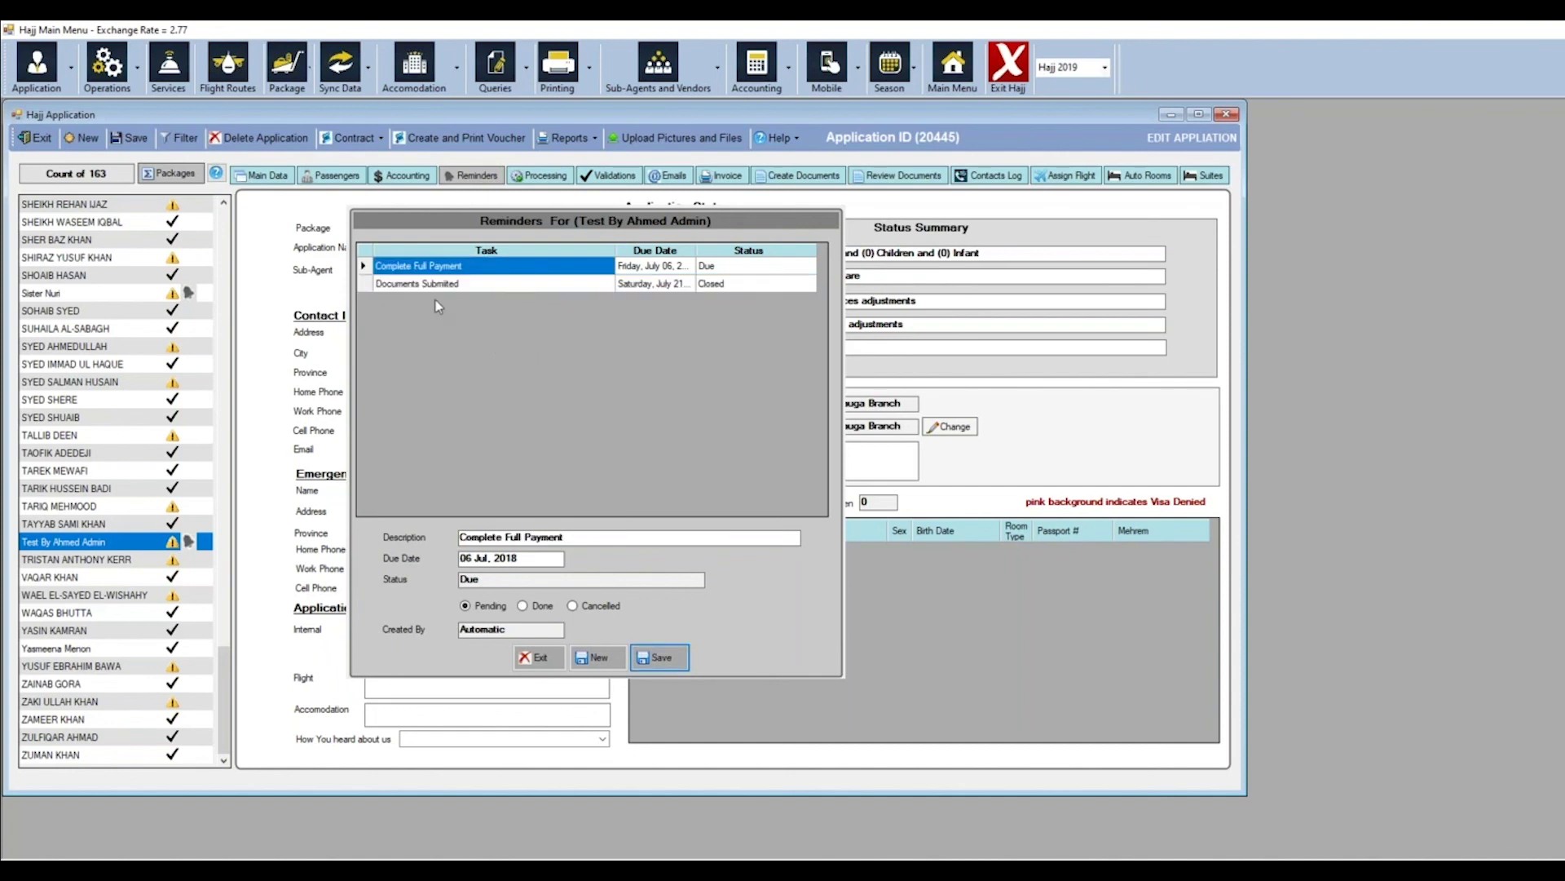
click(536, 658)
click(25, 141)
Exit the Hajj back-office, close the launcher, and open Master Data > Saudi Taxes
click(1009, 77)
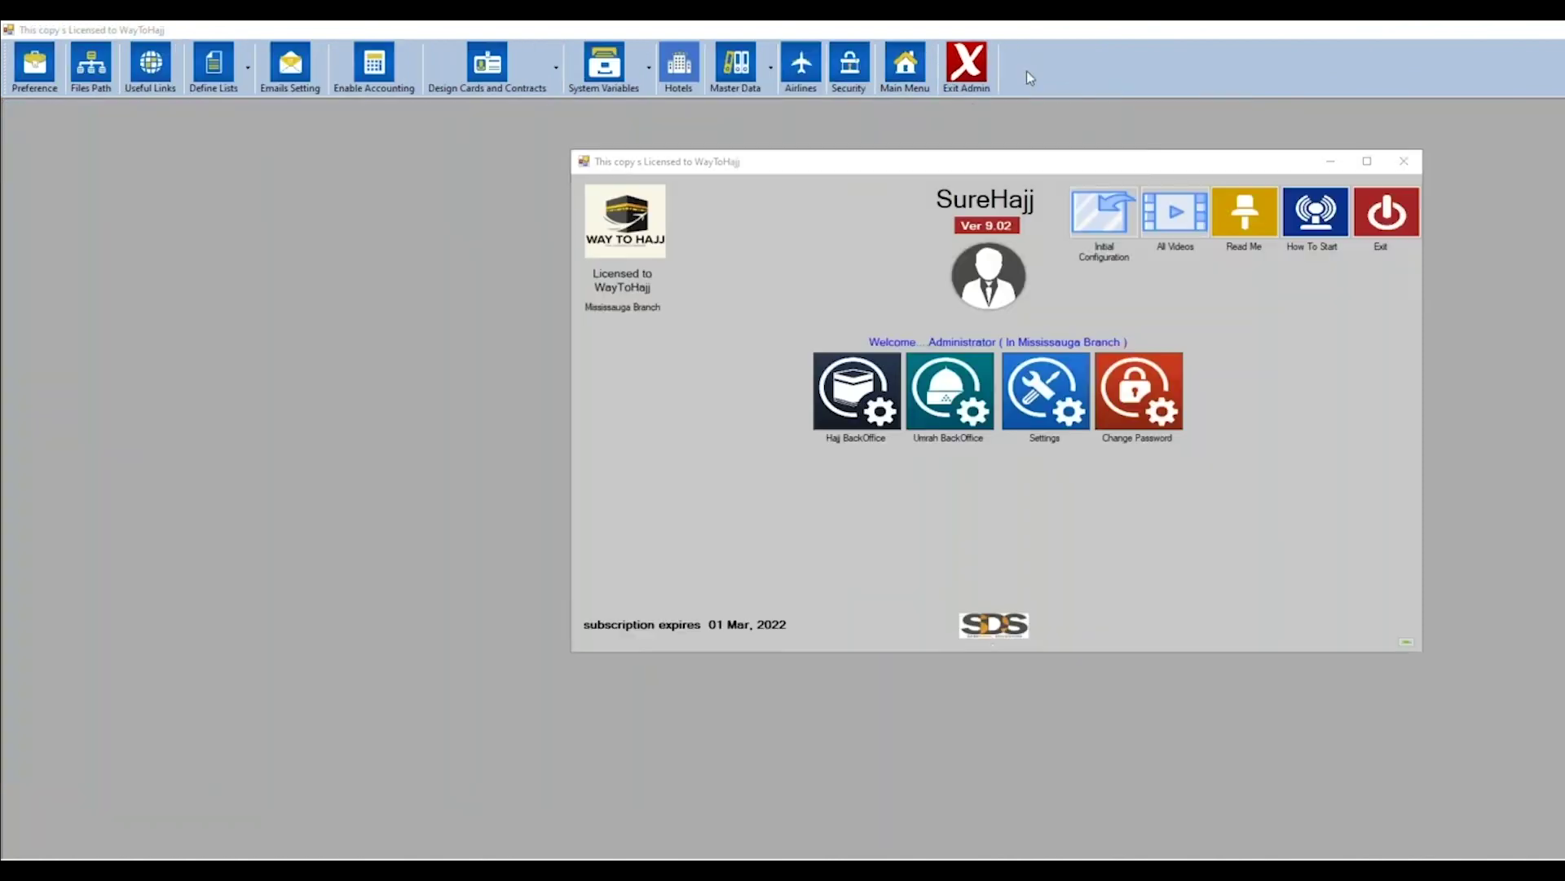
click(742, 137)
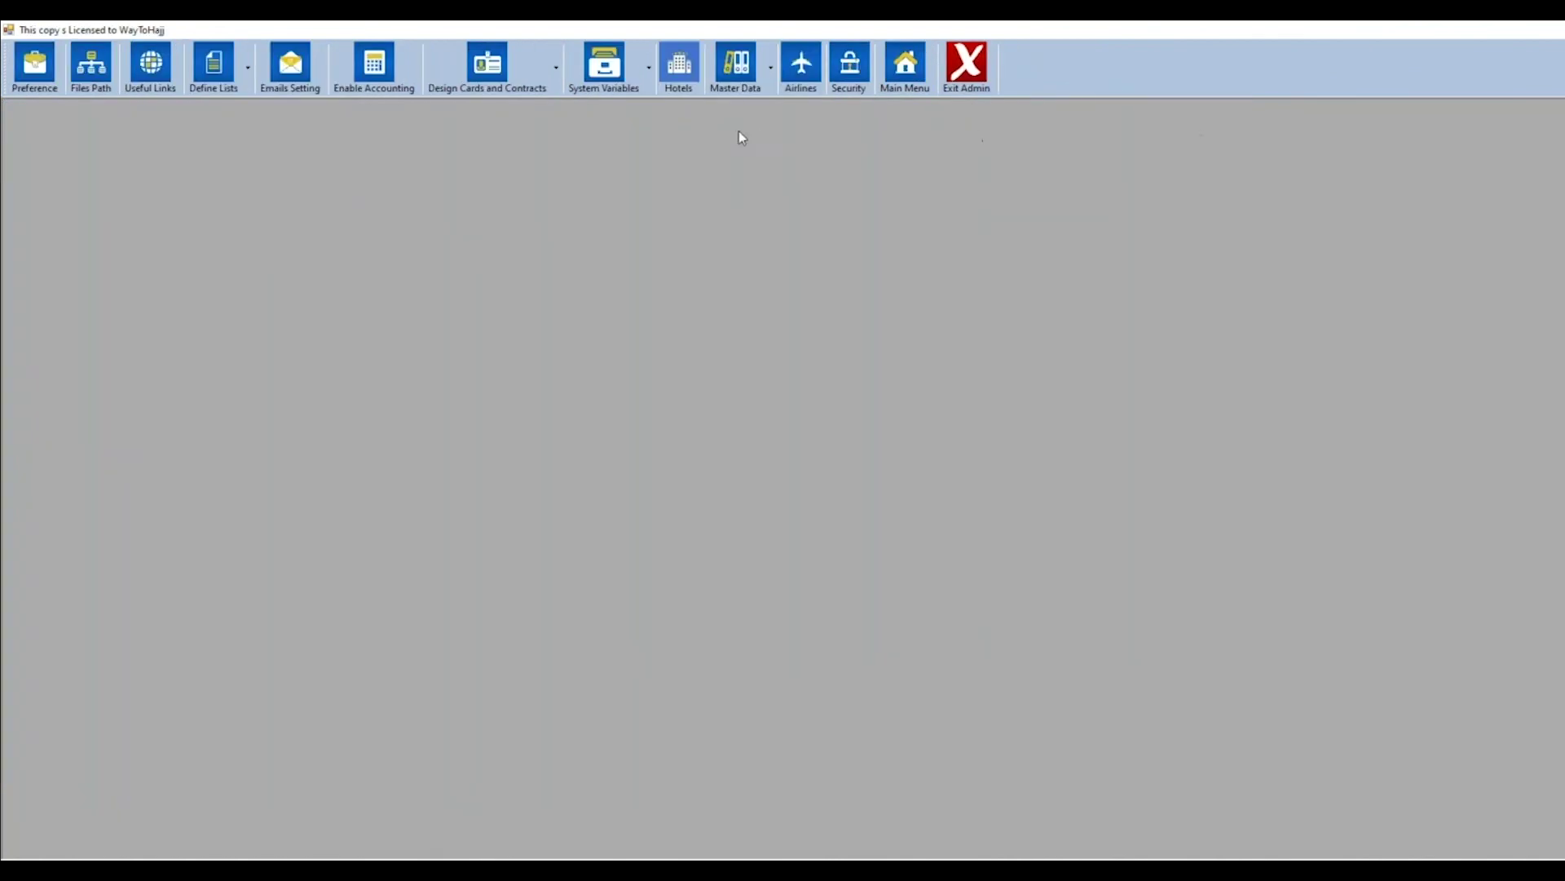
click(773, 85)
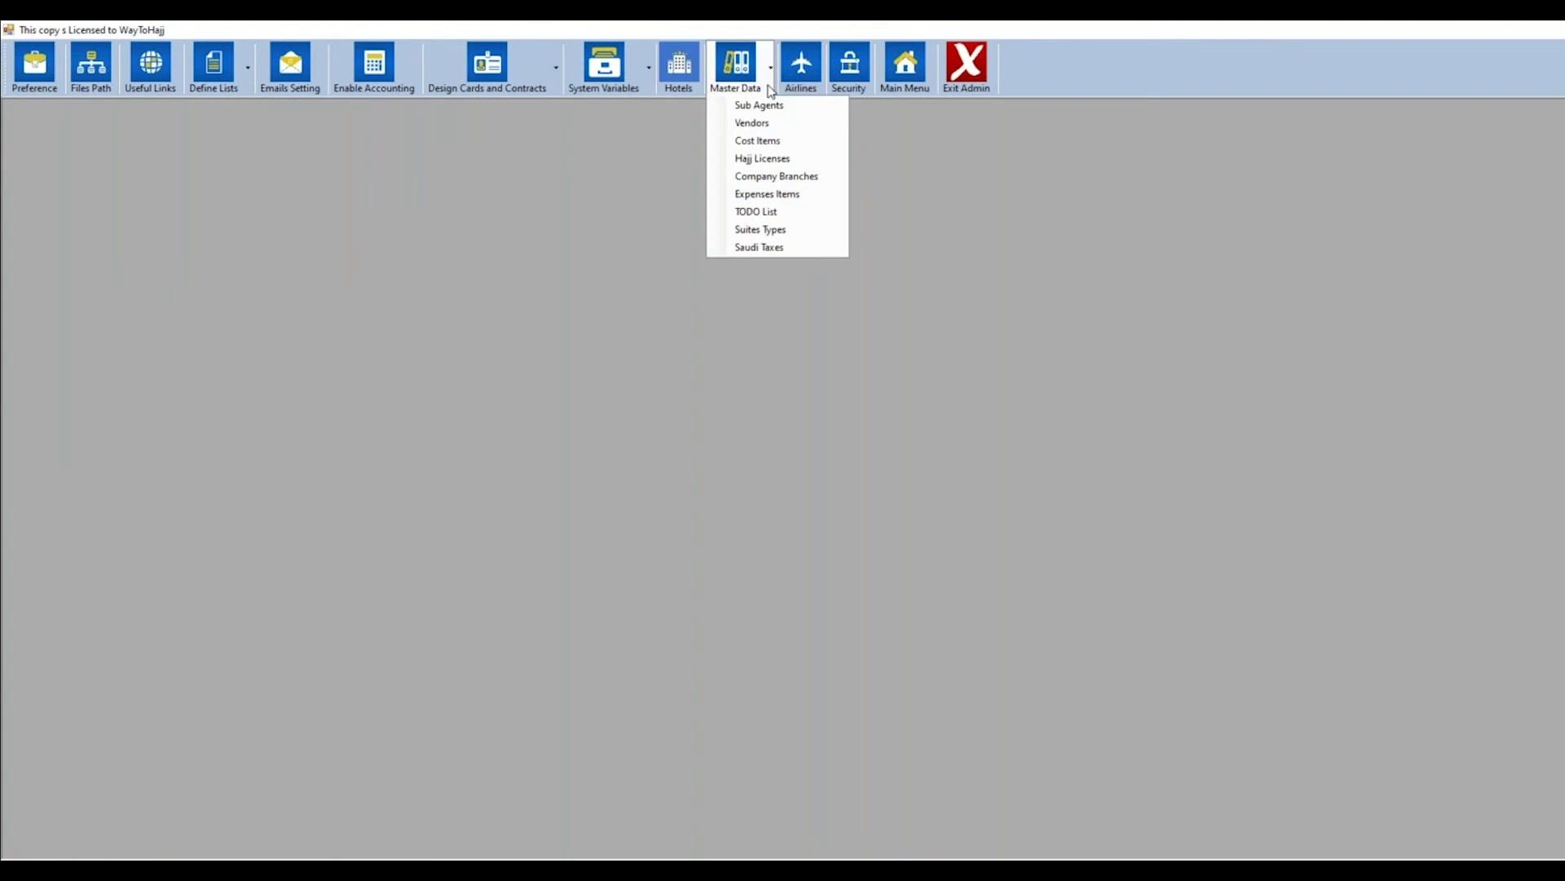
click(764, 247)
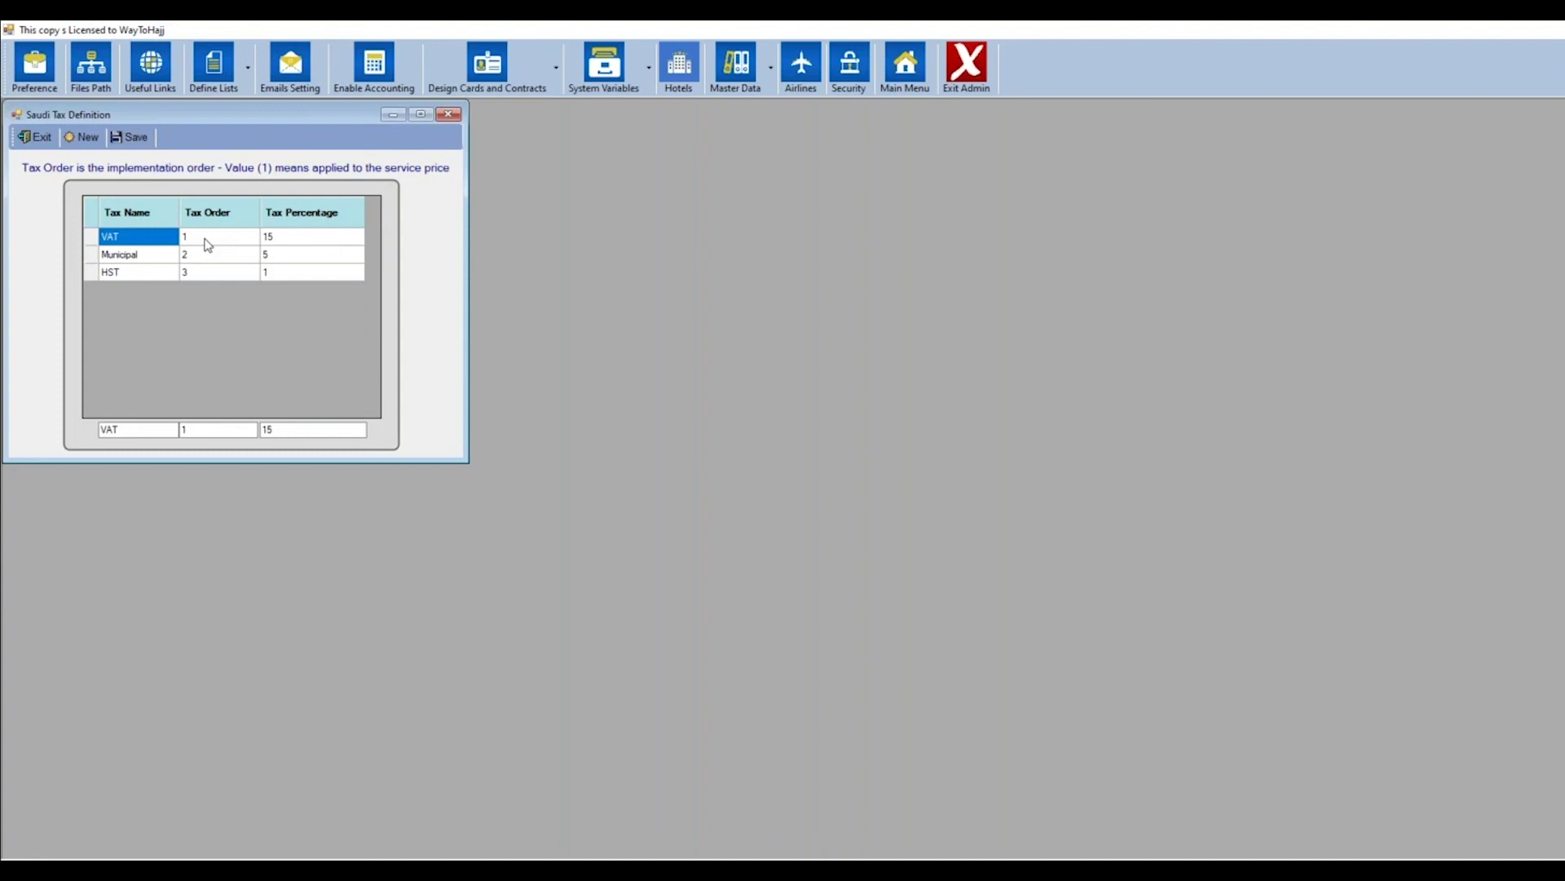
Create a new tax named 'Text' with order 1 and 20 percent, and save it
click(81, 136)
text(Text)
key(Tab)
key(Tab)
text(20)
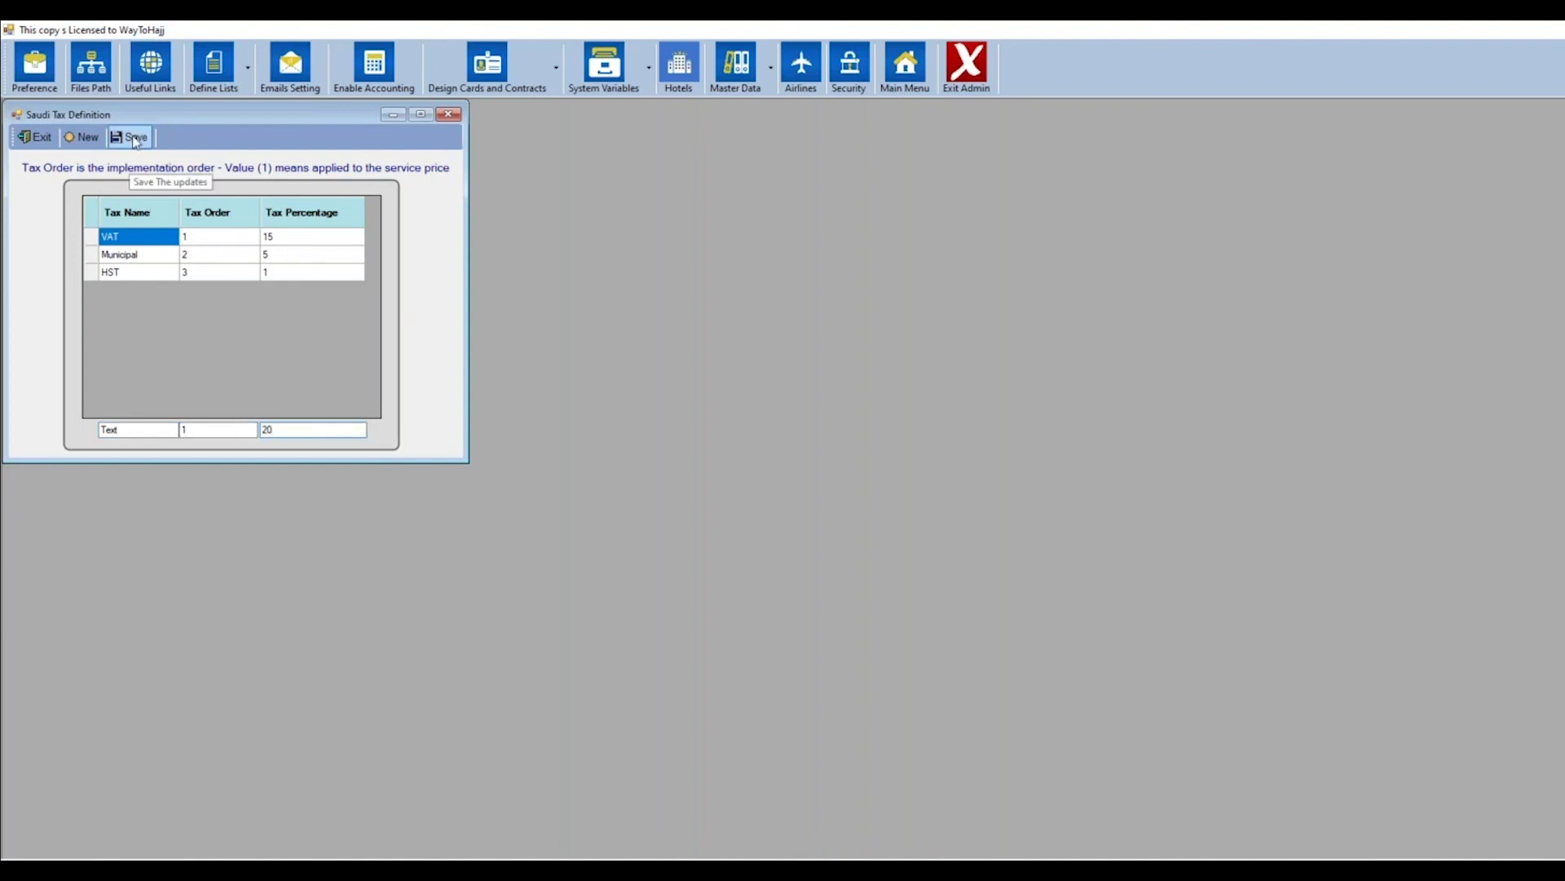
click(131, 137)
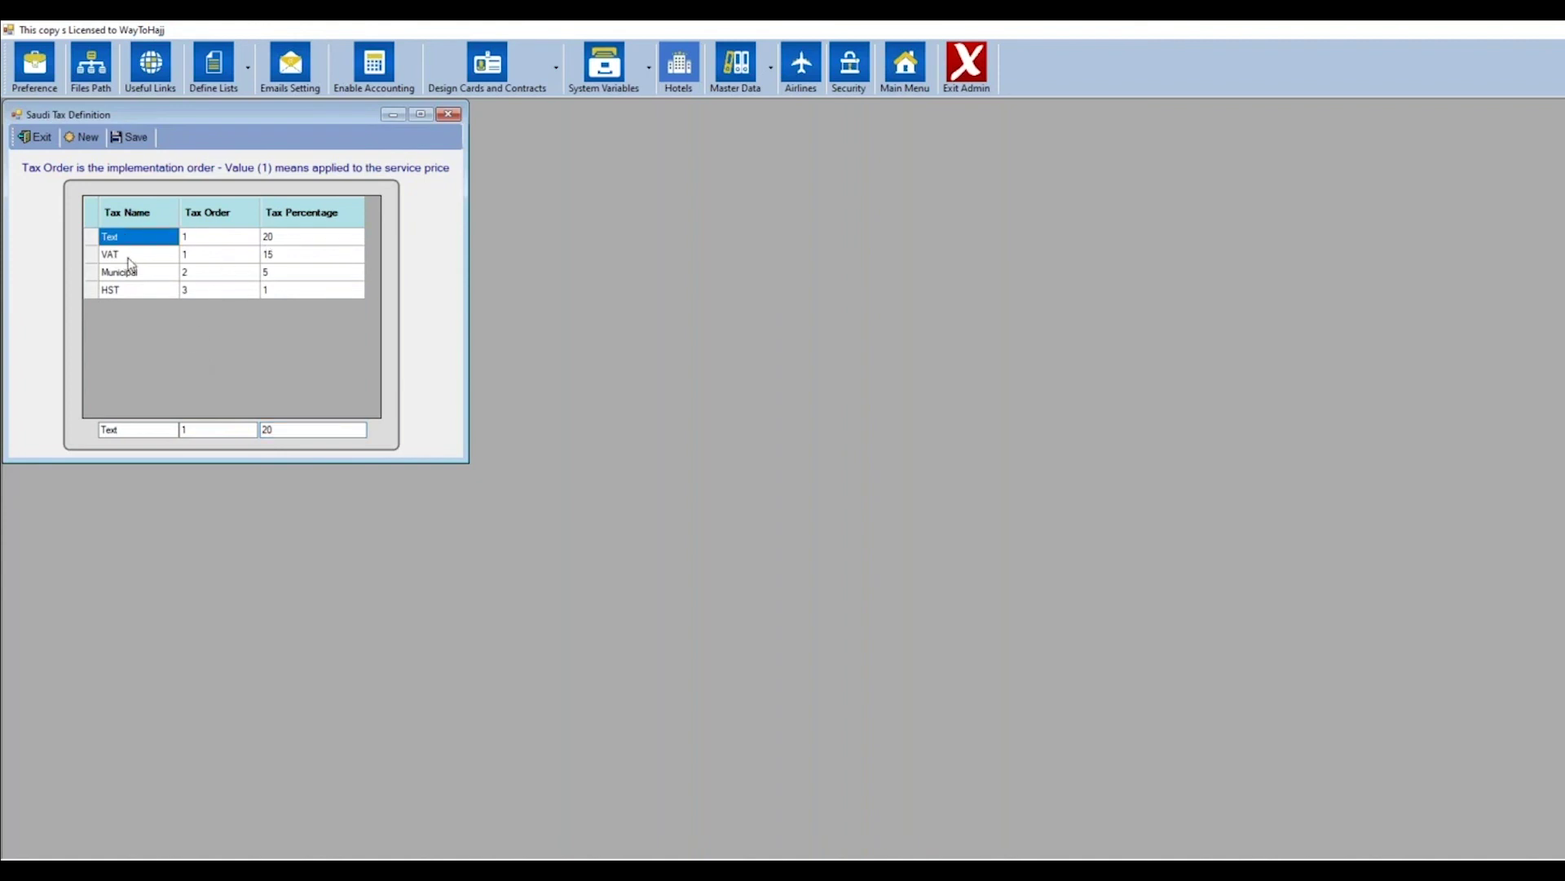
Review the order and percentage values of the Text, VAT, Municipal and HST taxes
click(129, 258)
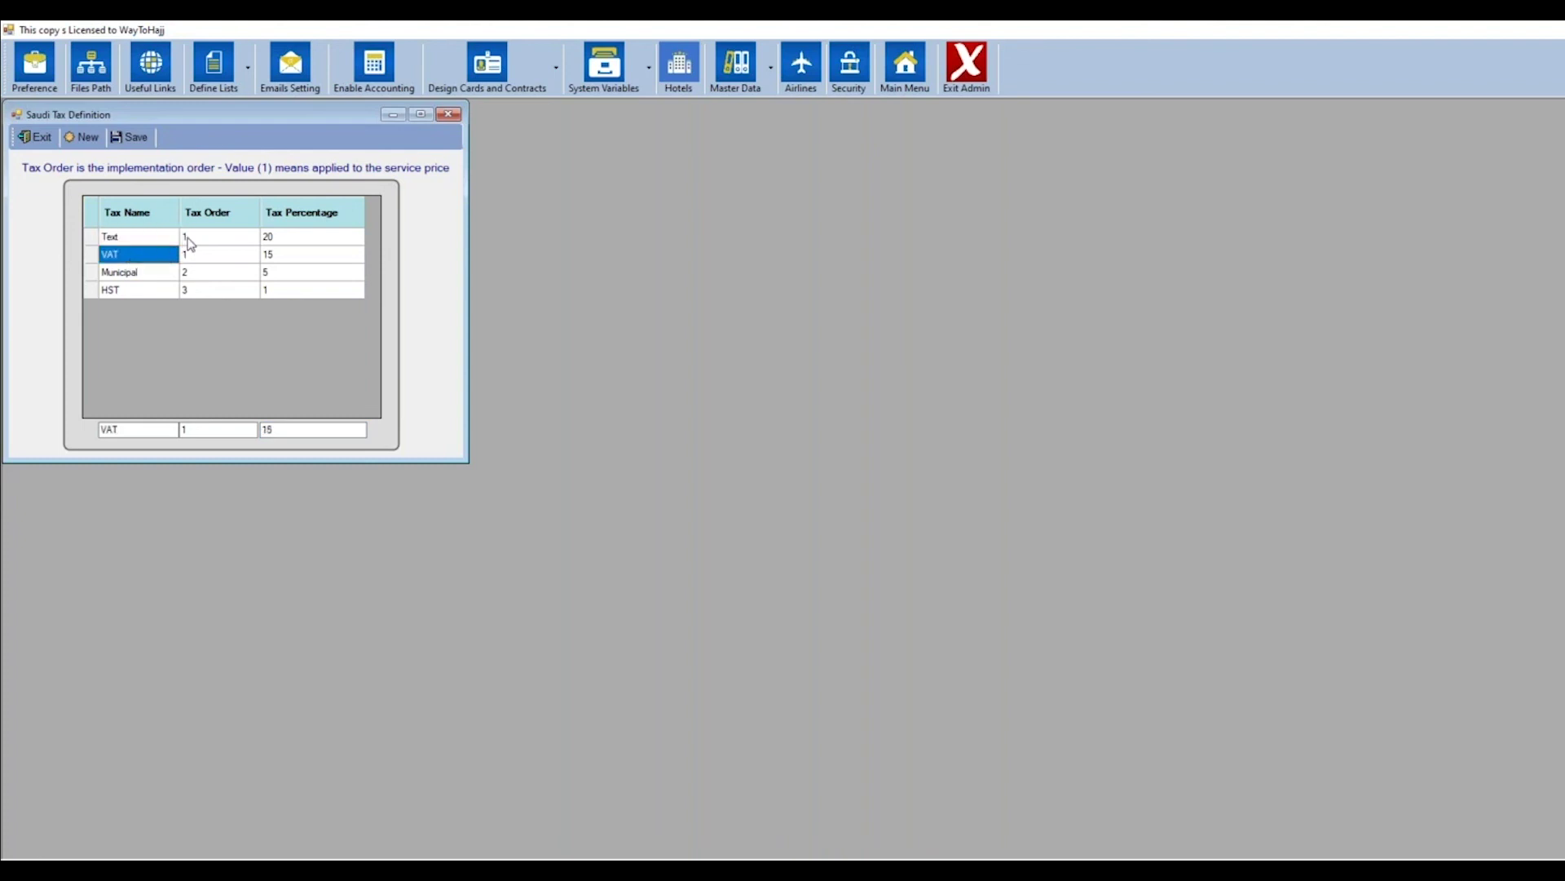
click(190, 239)
click(193, 256)
click(191, 245)
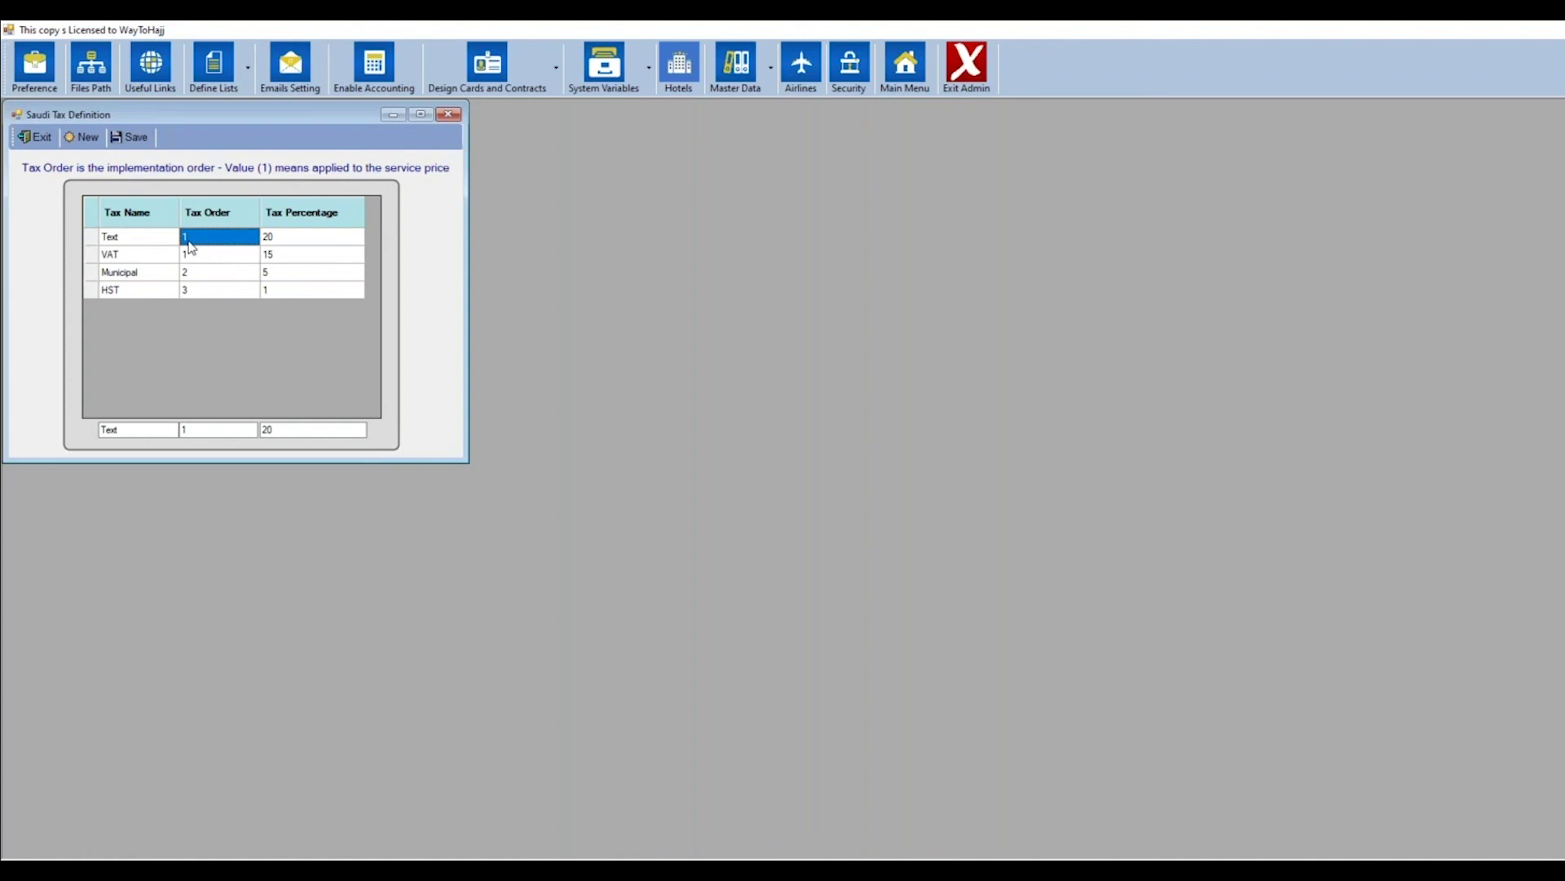
click(143, 240)
click(278, 239)
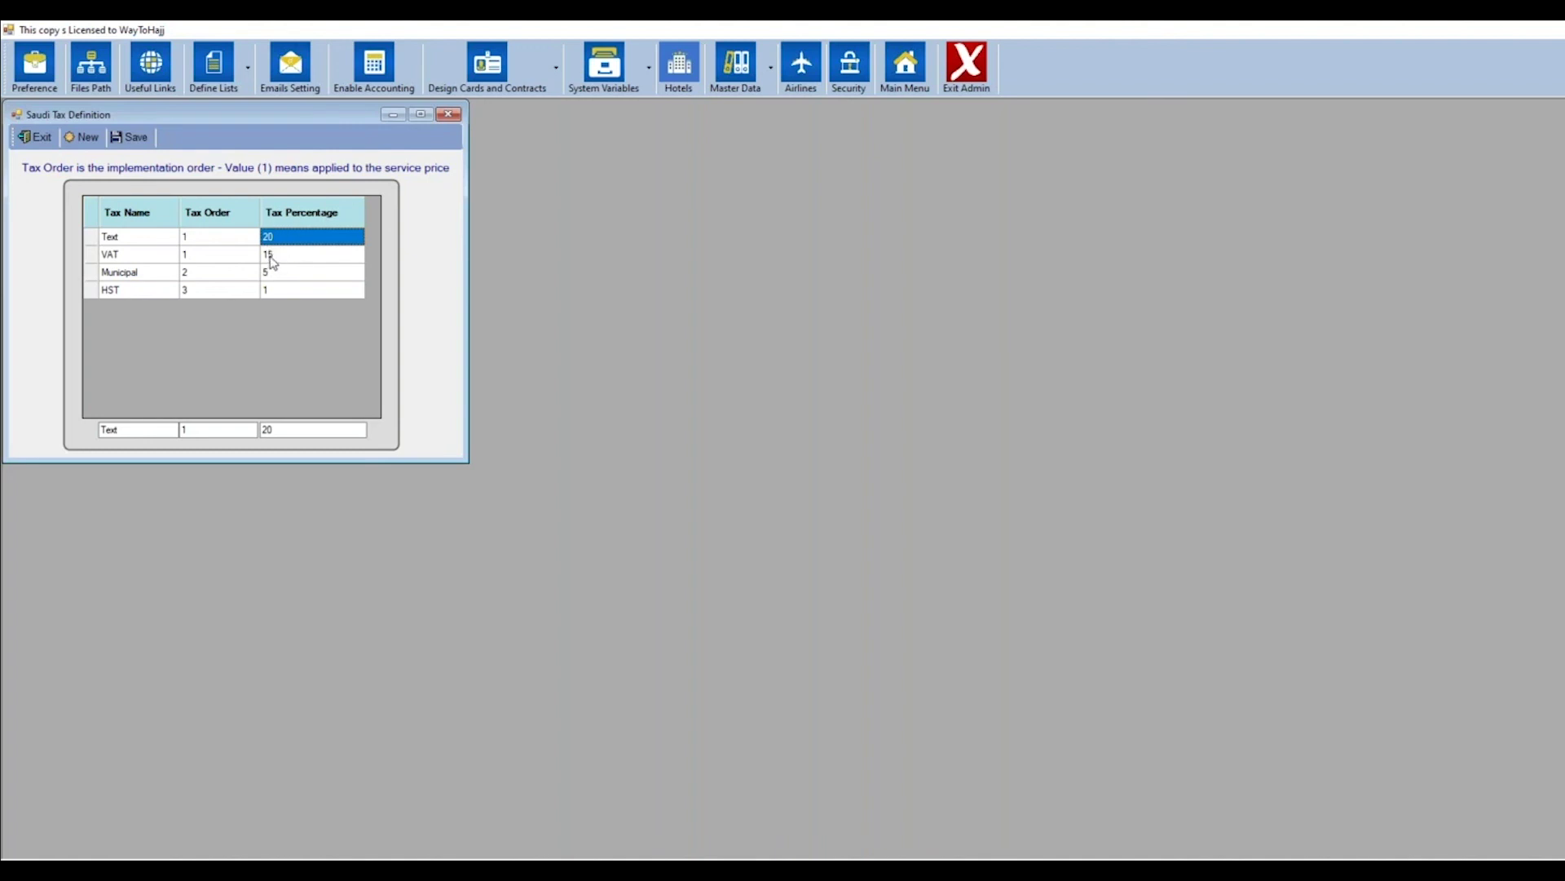
click(197, 278)
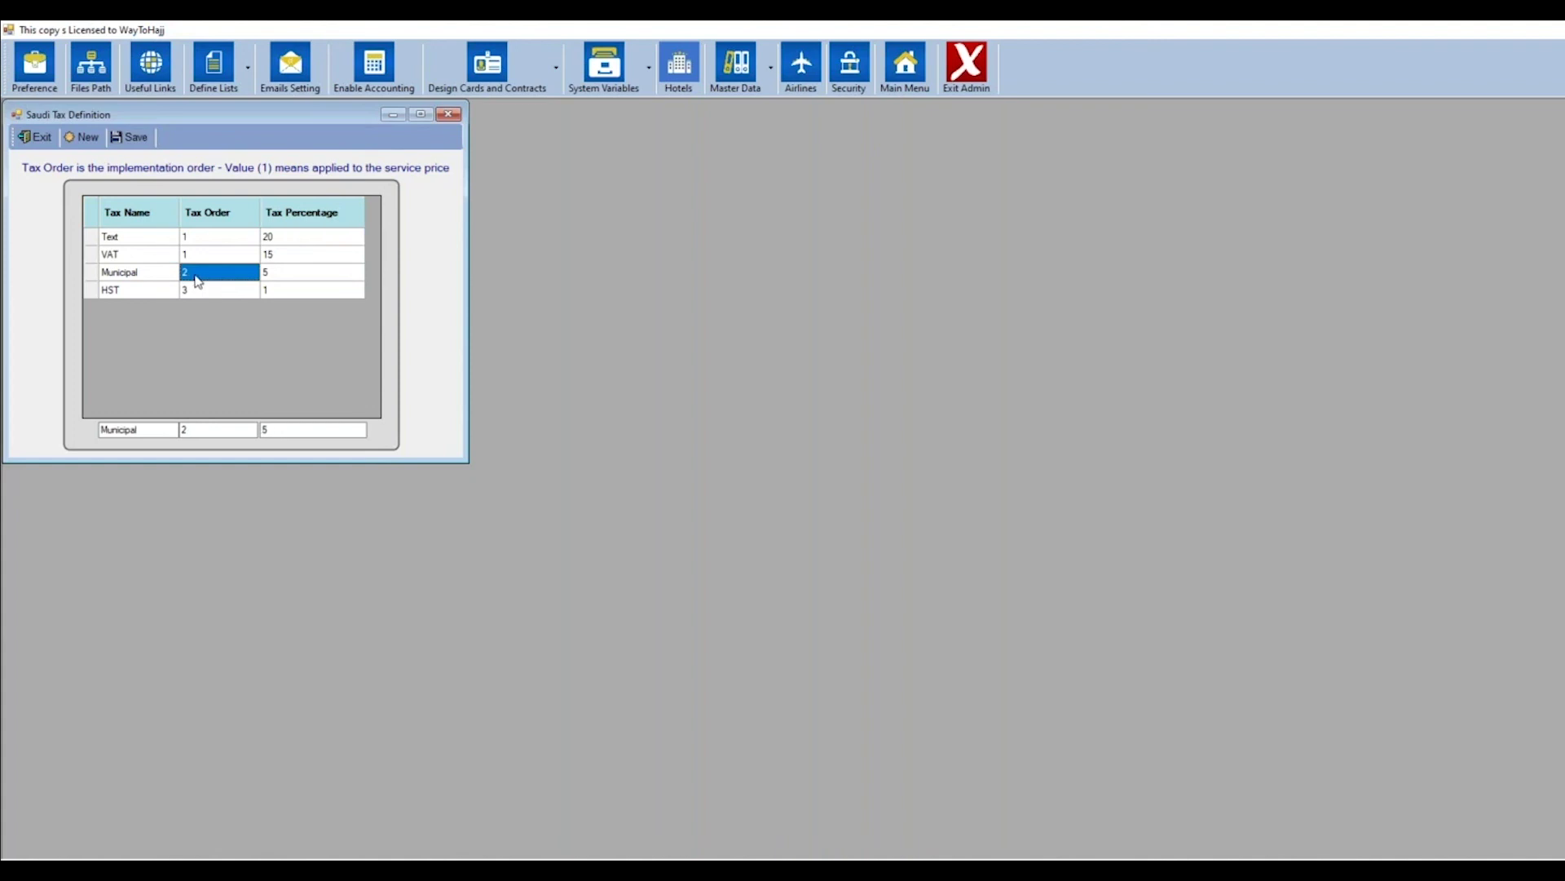
click(273, 279)
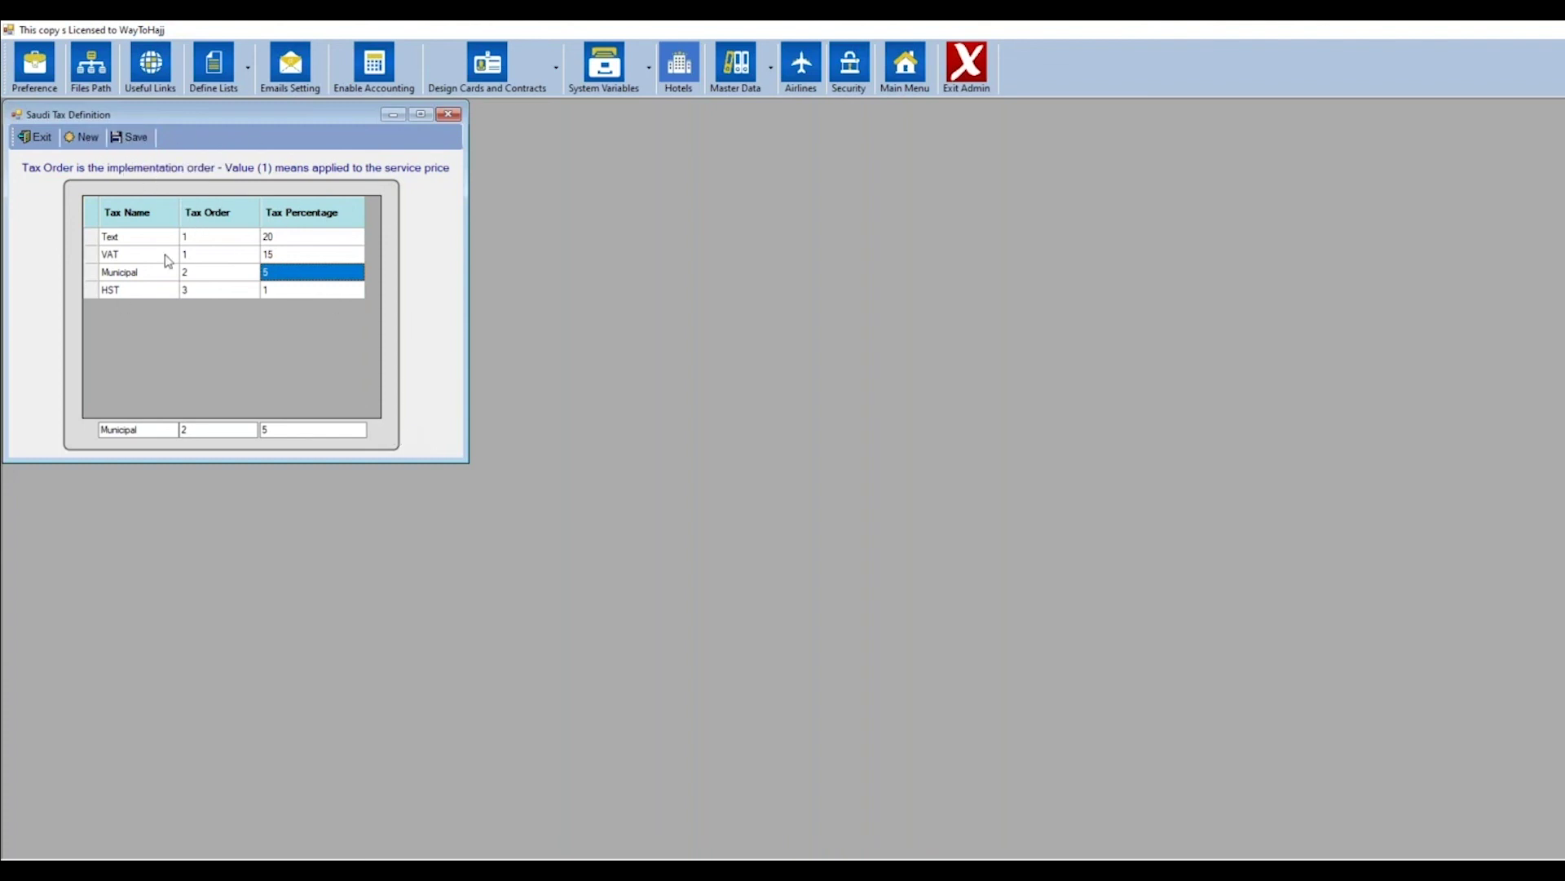
click(89, 291)
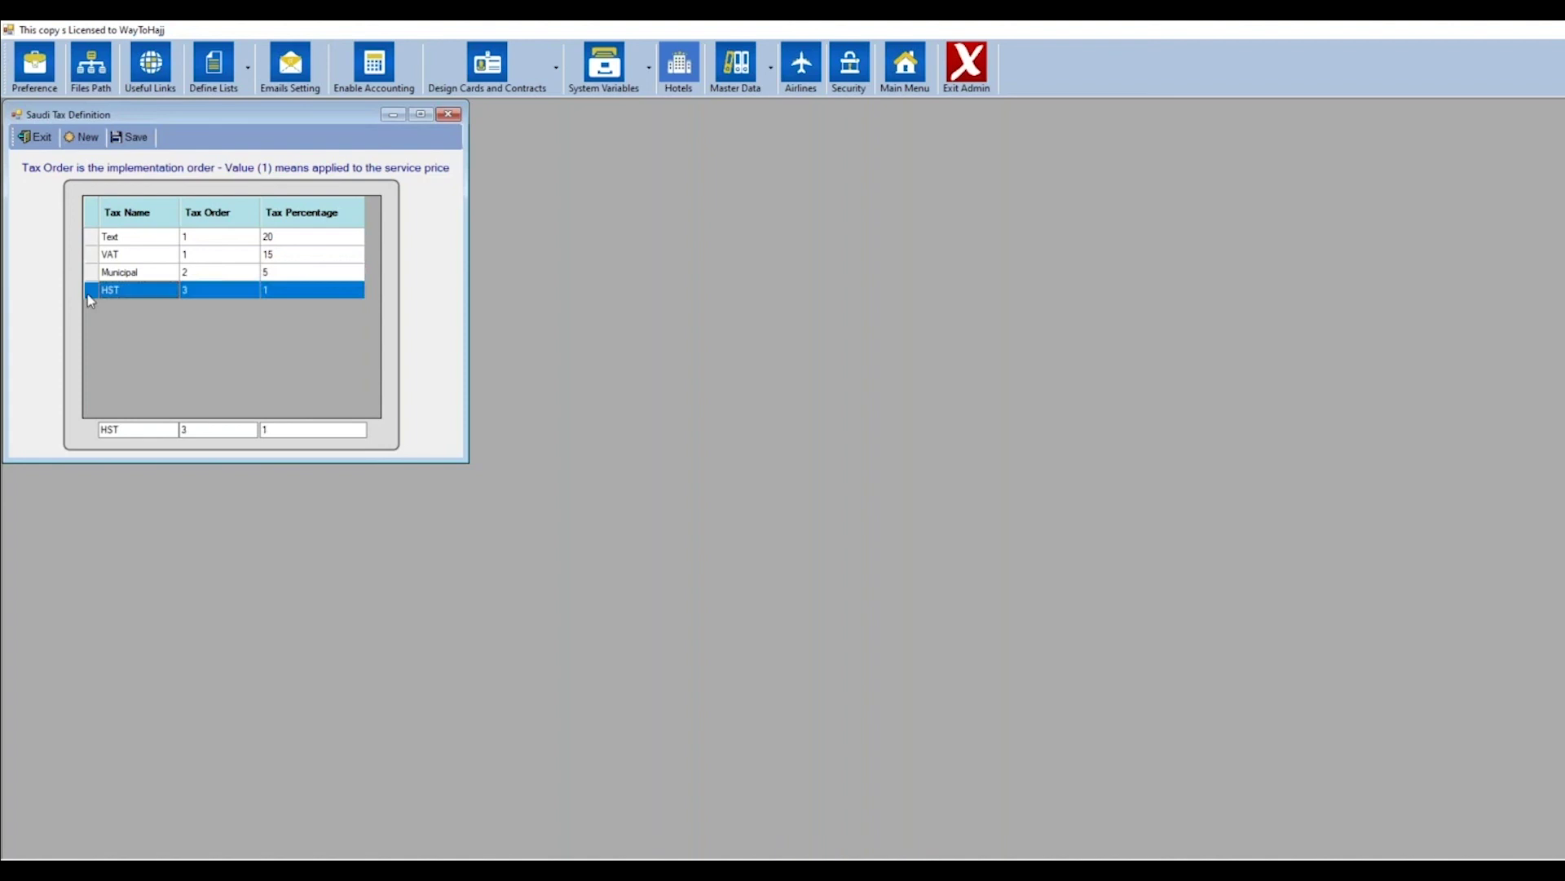
double_click(302, 429)
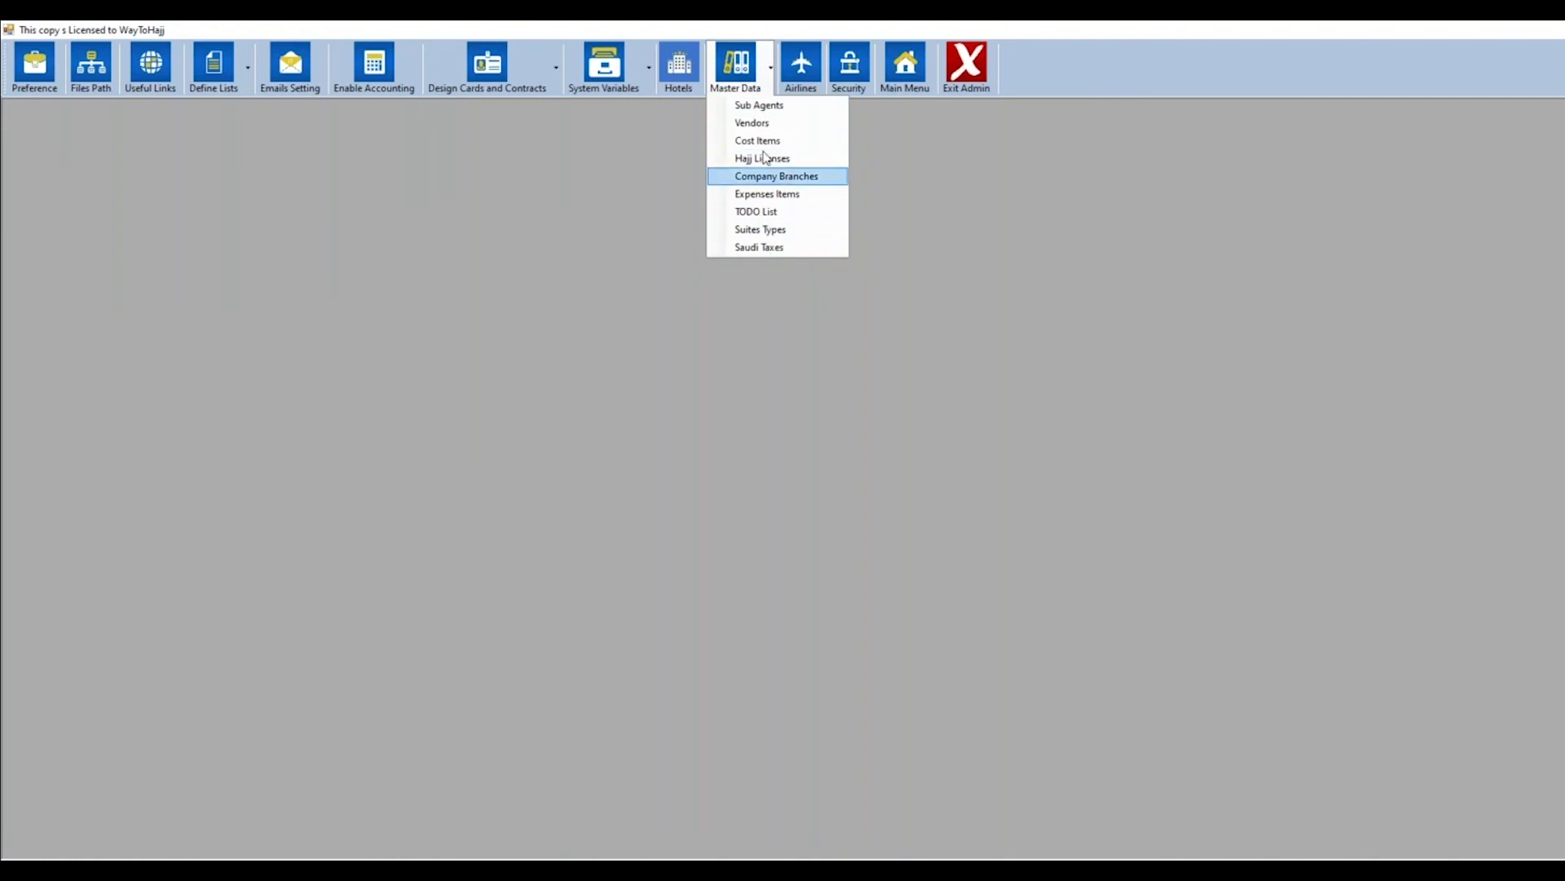
Close the Master Data list and open the Air Lines window of airline records
click(759, 88)
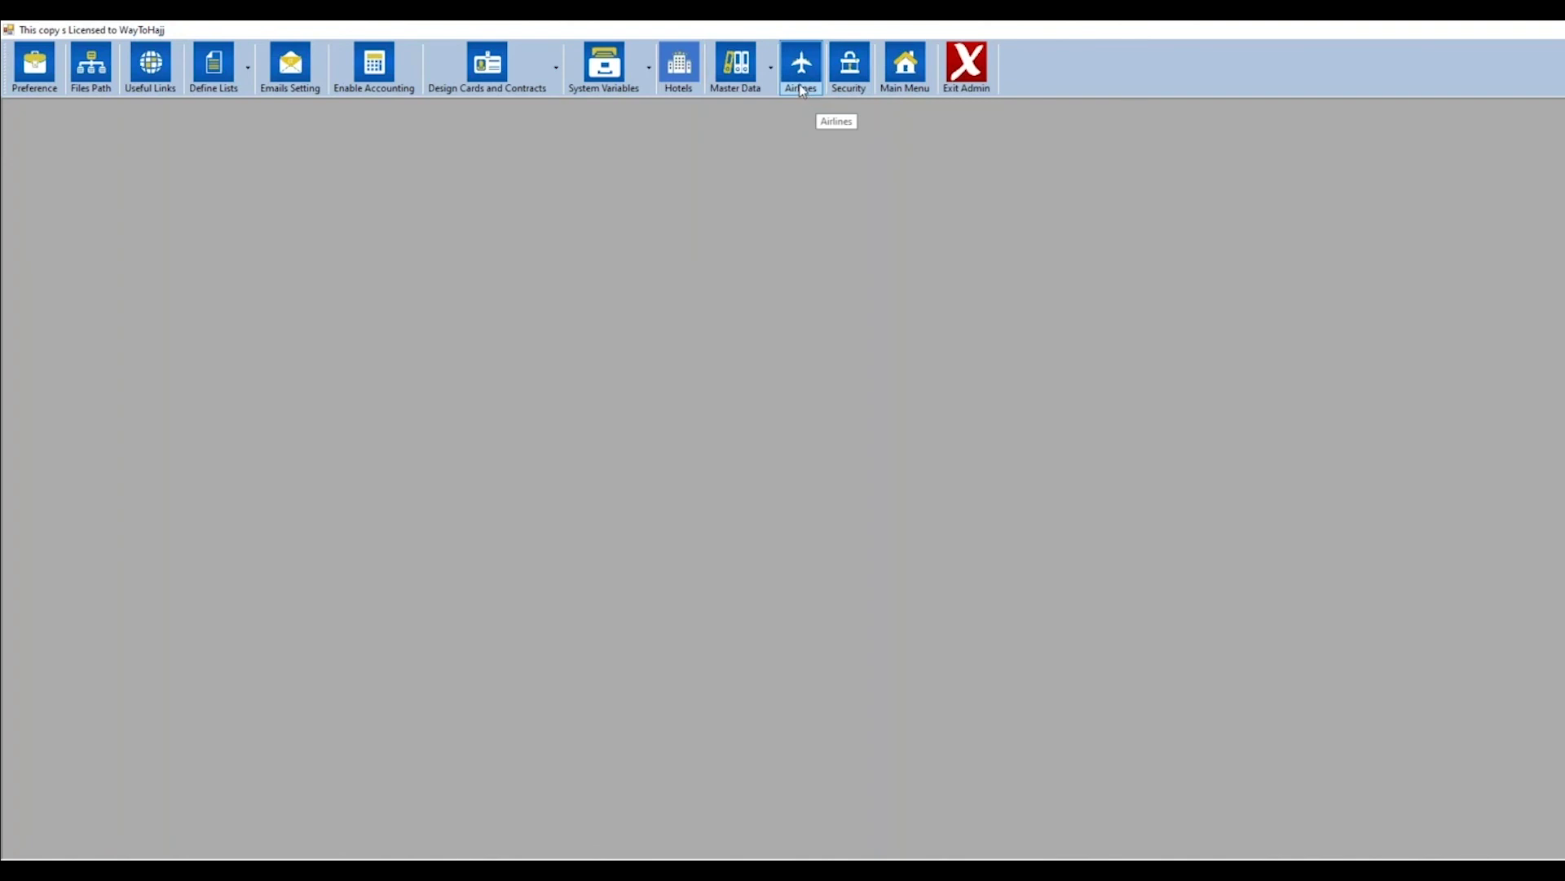
click(802, 82)
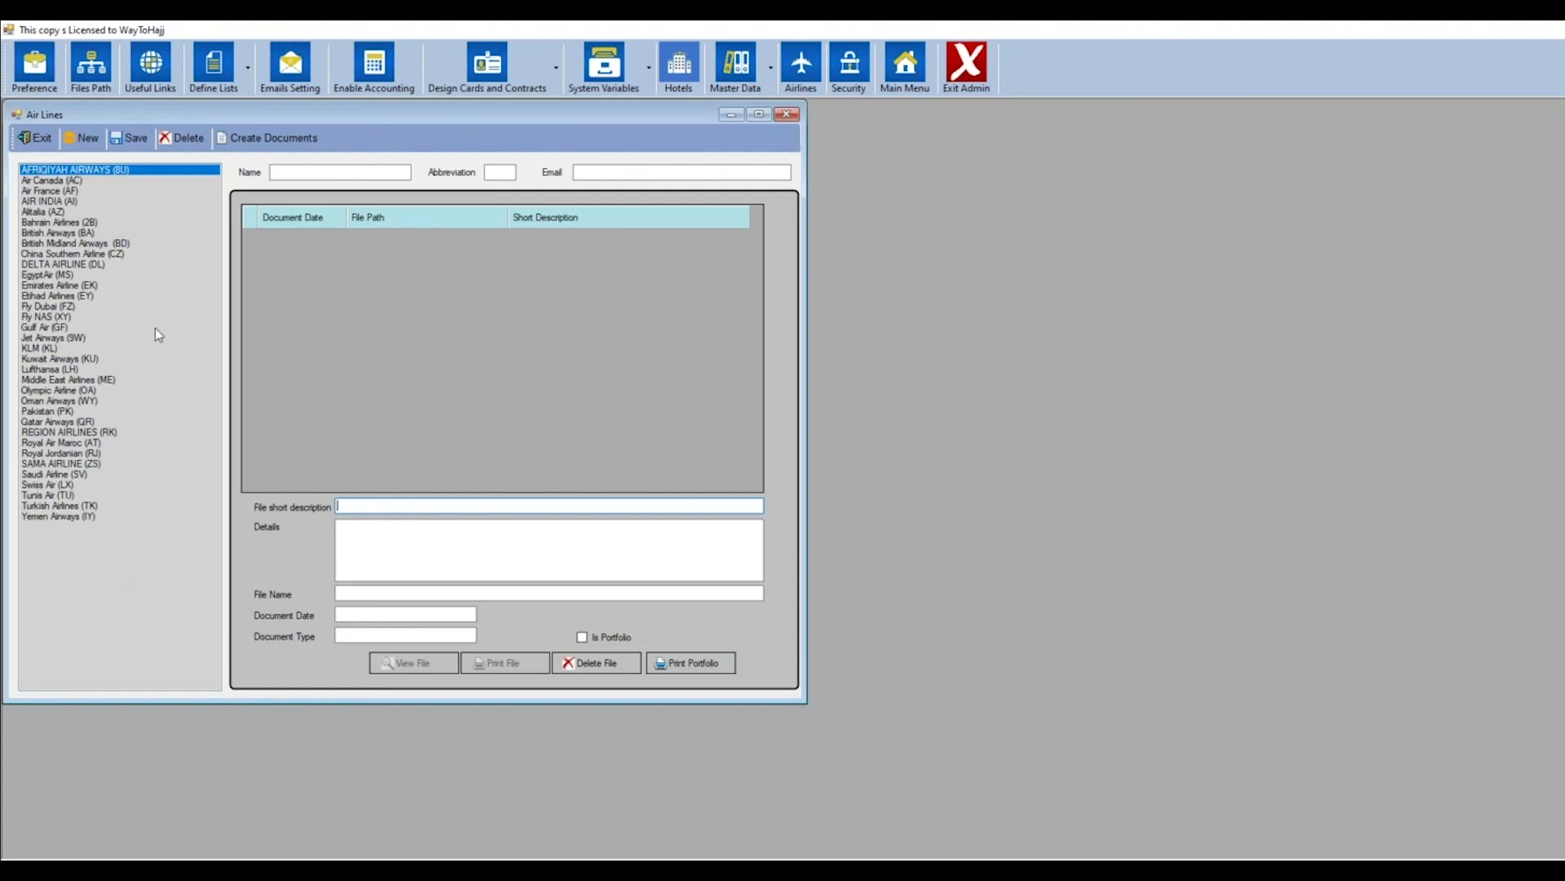
Create the airline Air Canada with abbreviation AC and load its Air Canada (AC) record
click(87, 140)
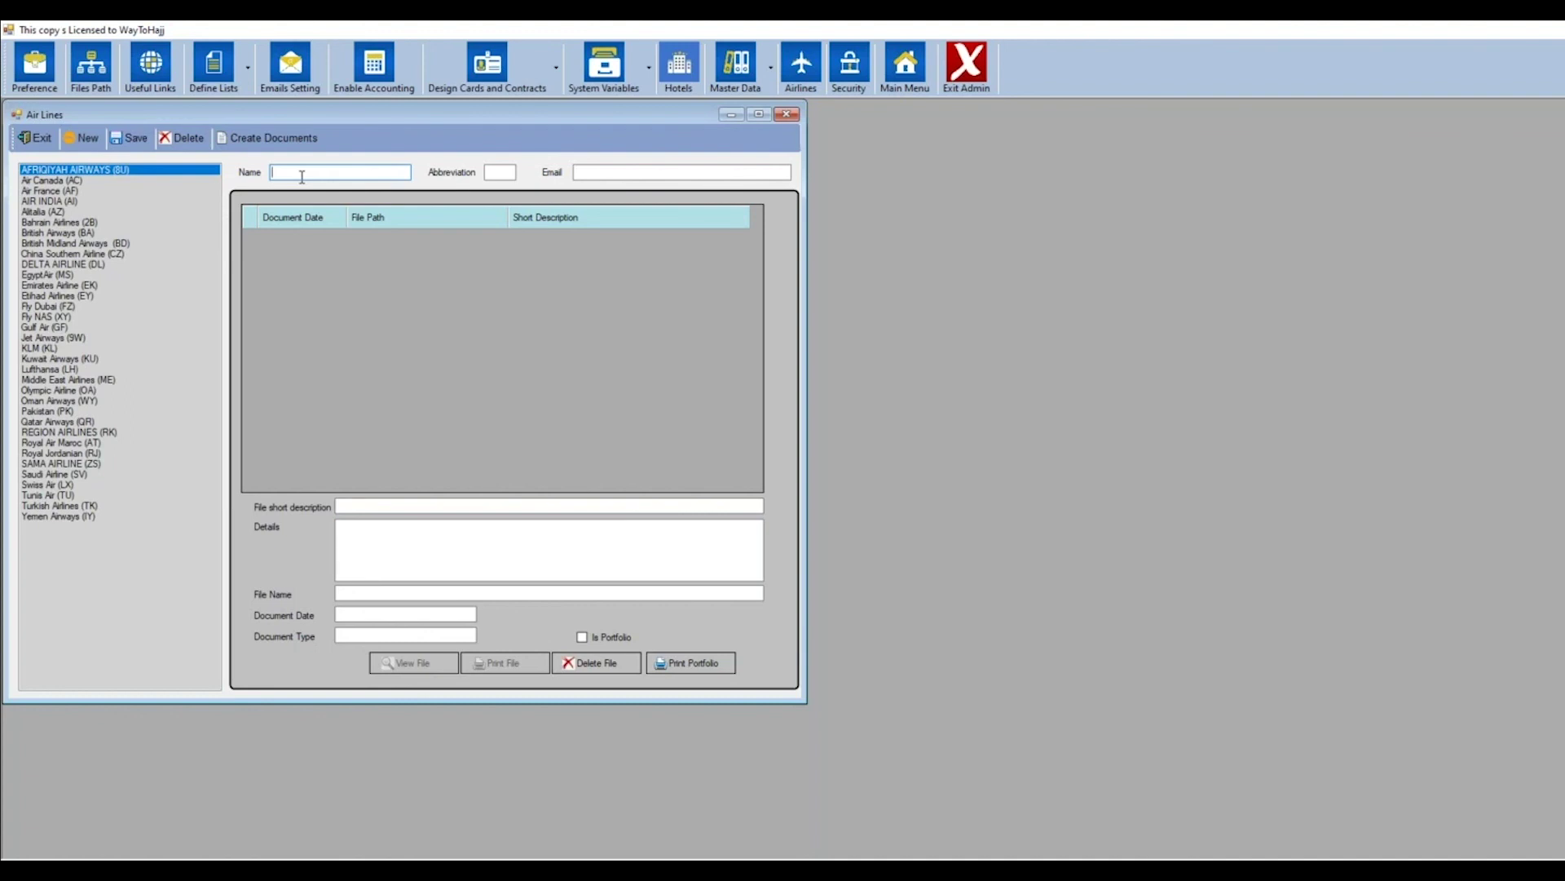
text(Air Canada)
key(Tab)
key(Tab)
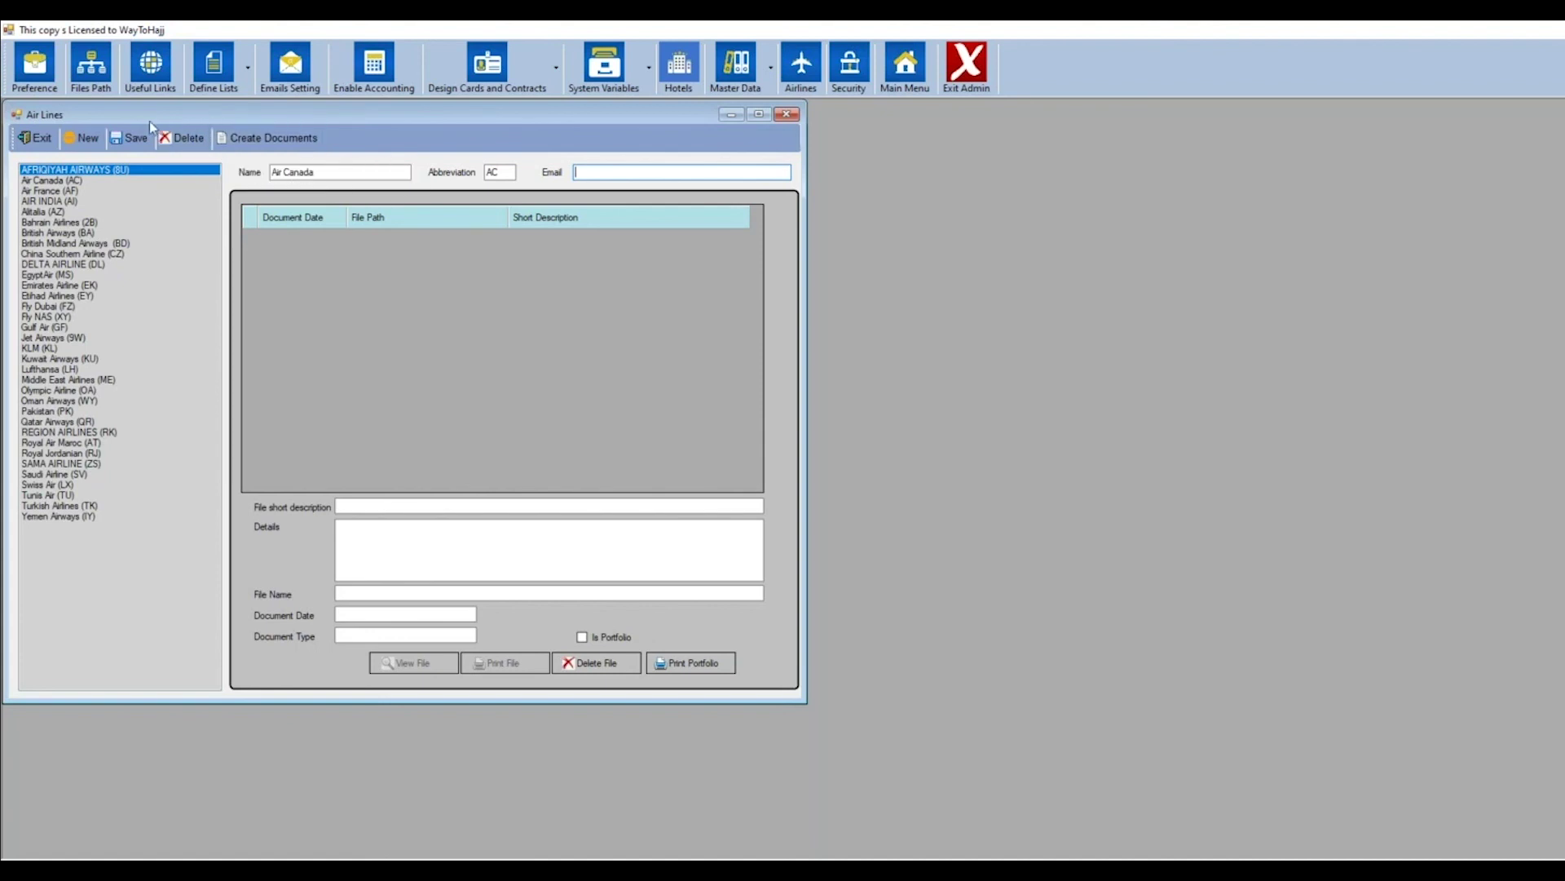
click(49, 181)
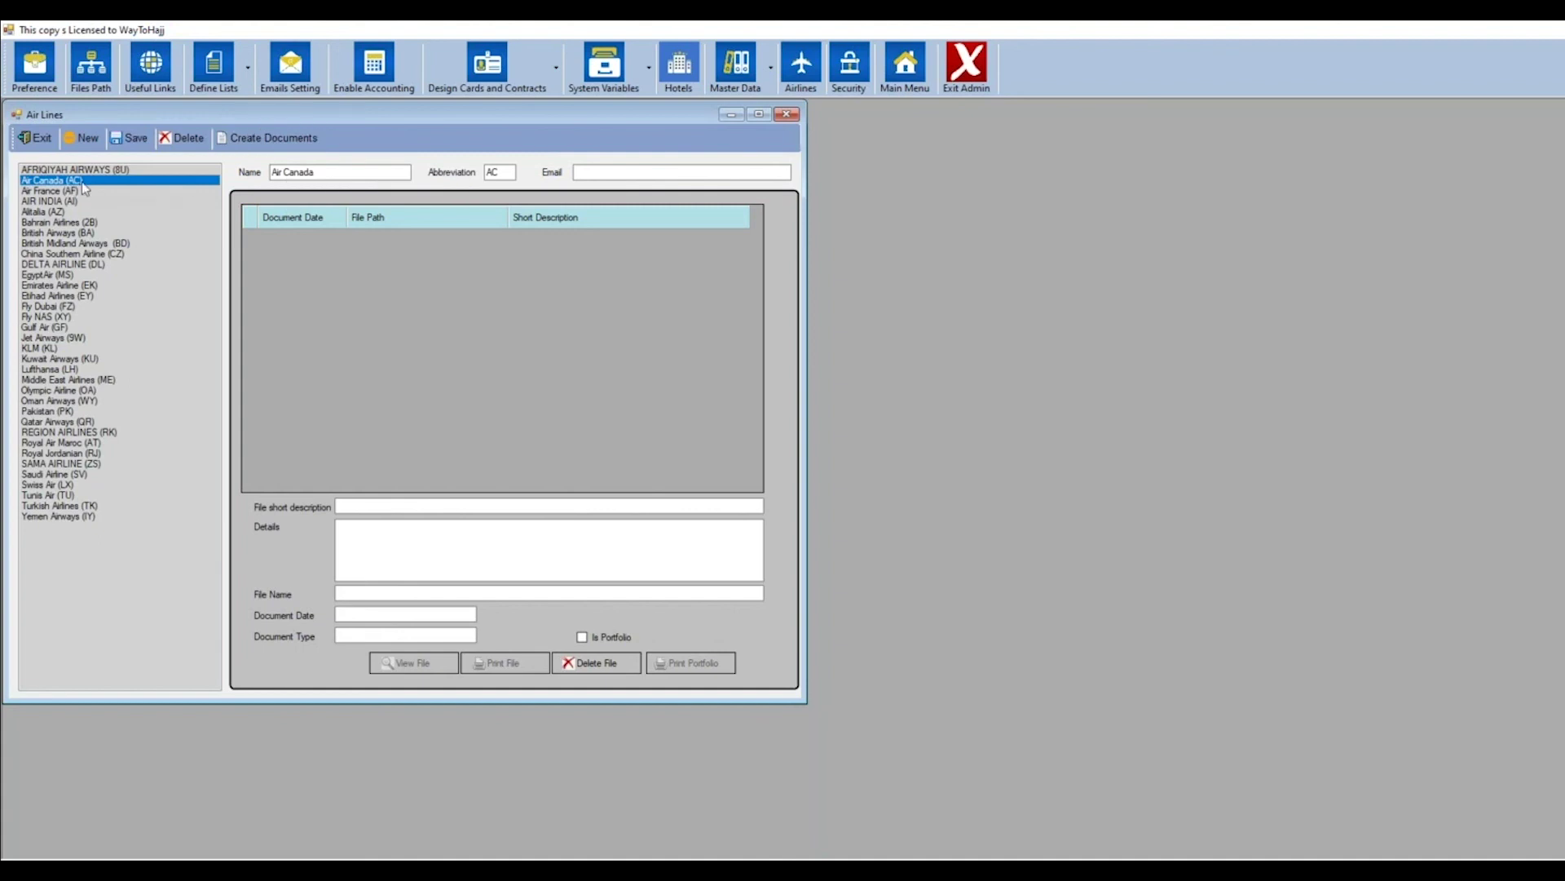
Attach Id2.pdf to Air Canada as a service contract 'Contract for Umrah March Gorup', with reservation details for 50 seats
click(280, 140)
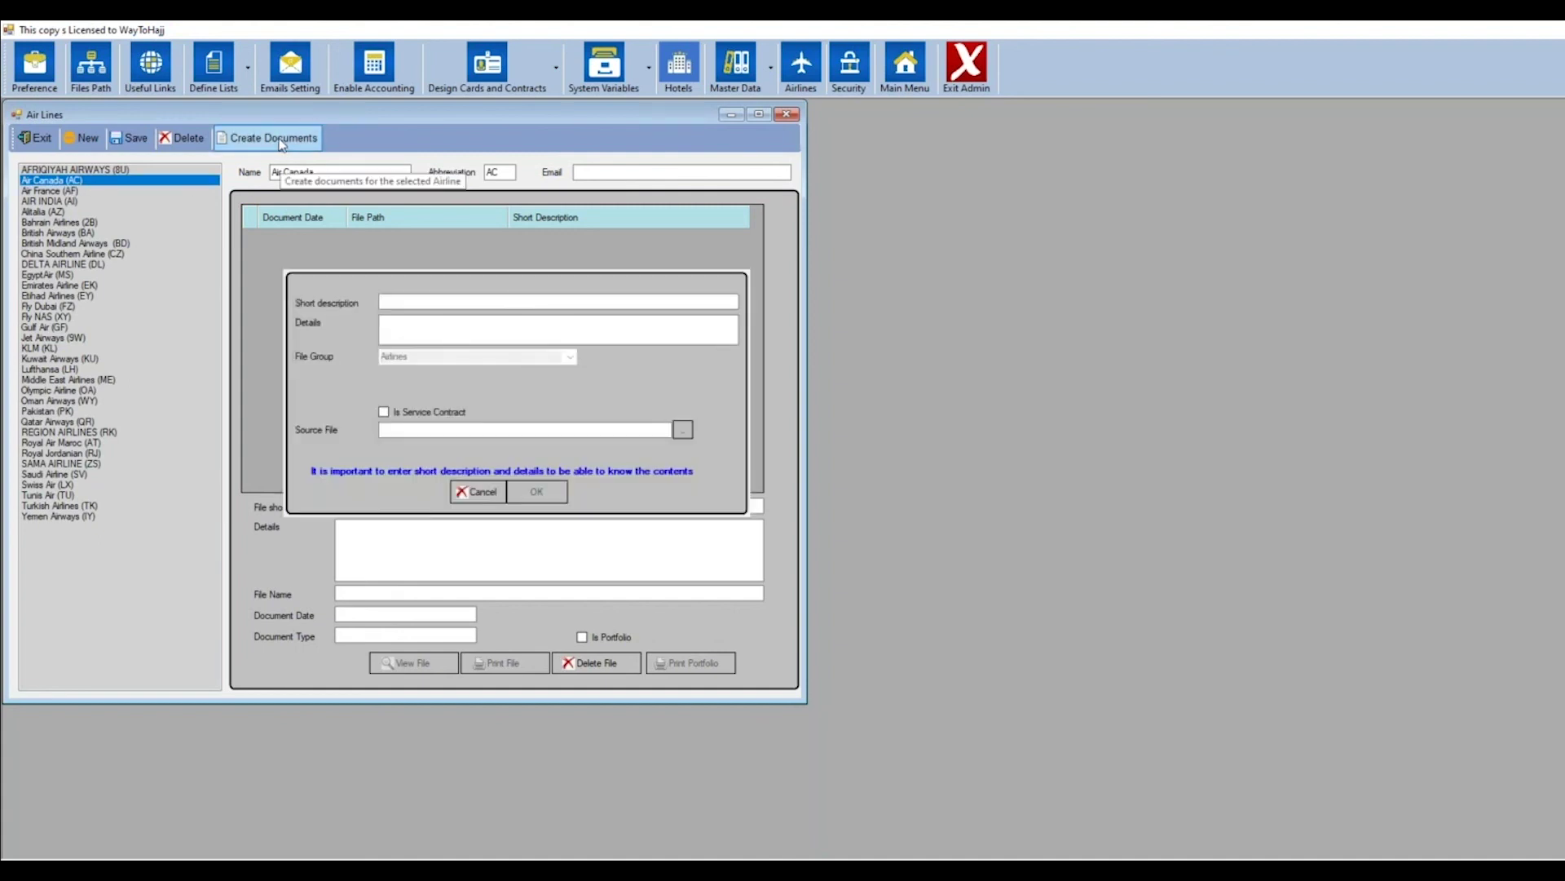
click(453, 299)
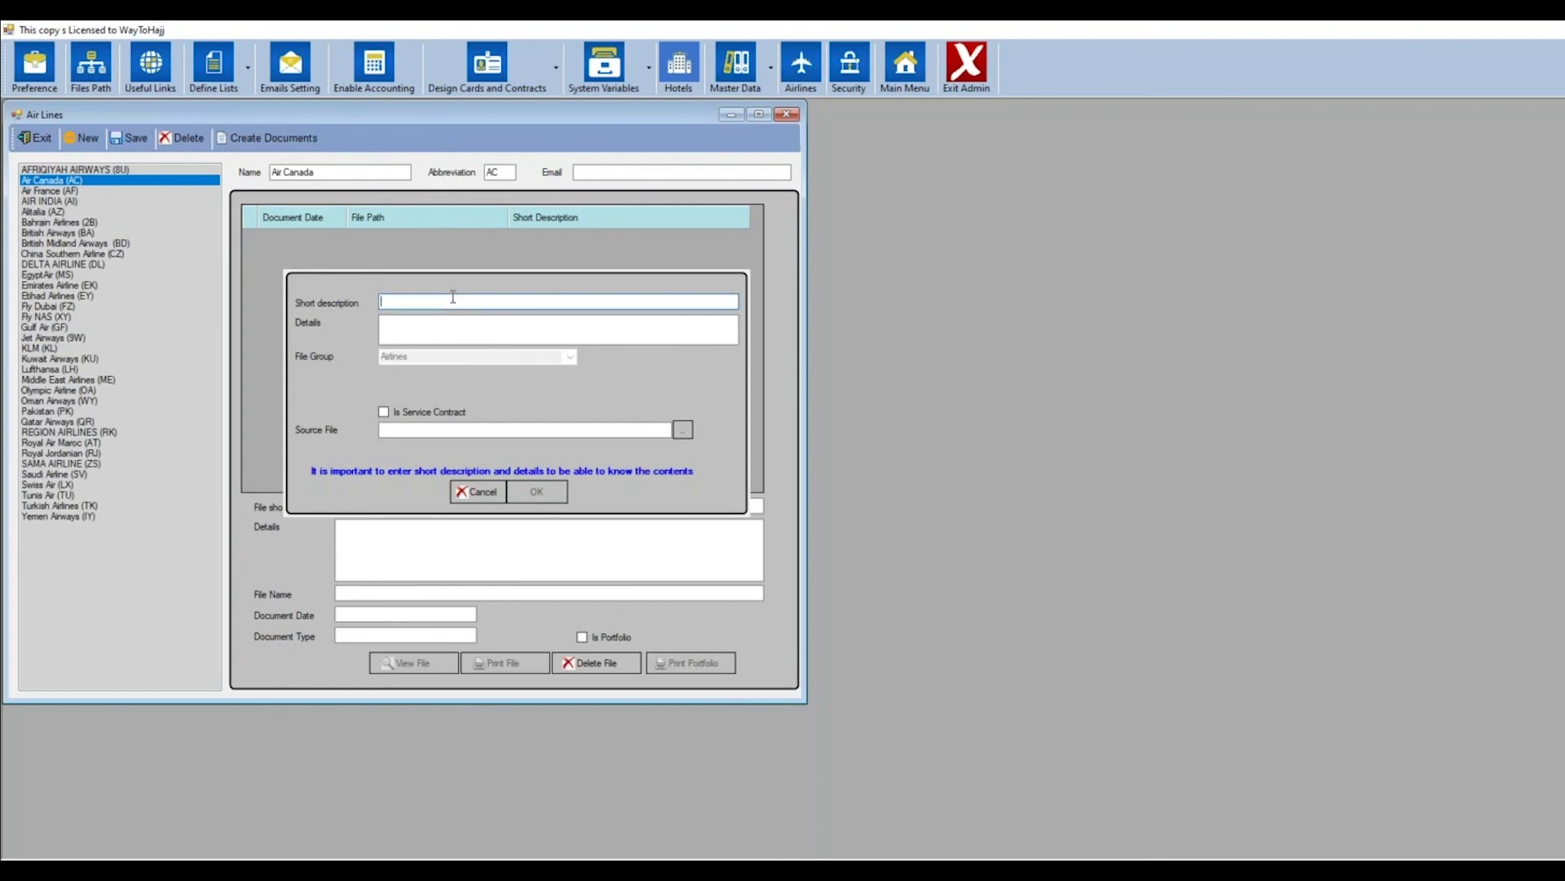
text(Contract for Umrah March Gorup)
click(559, 329)
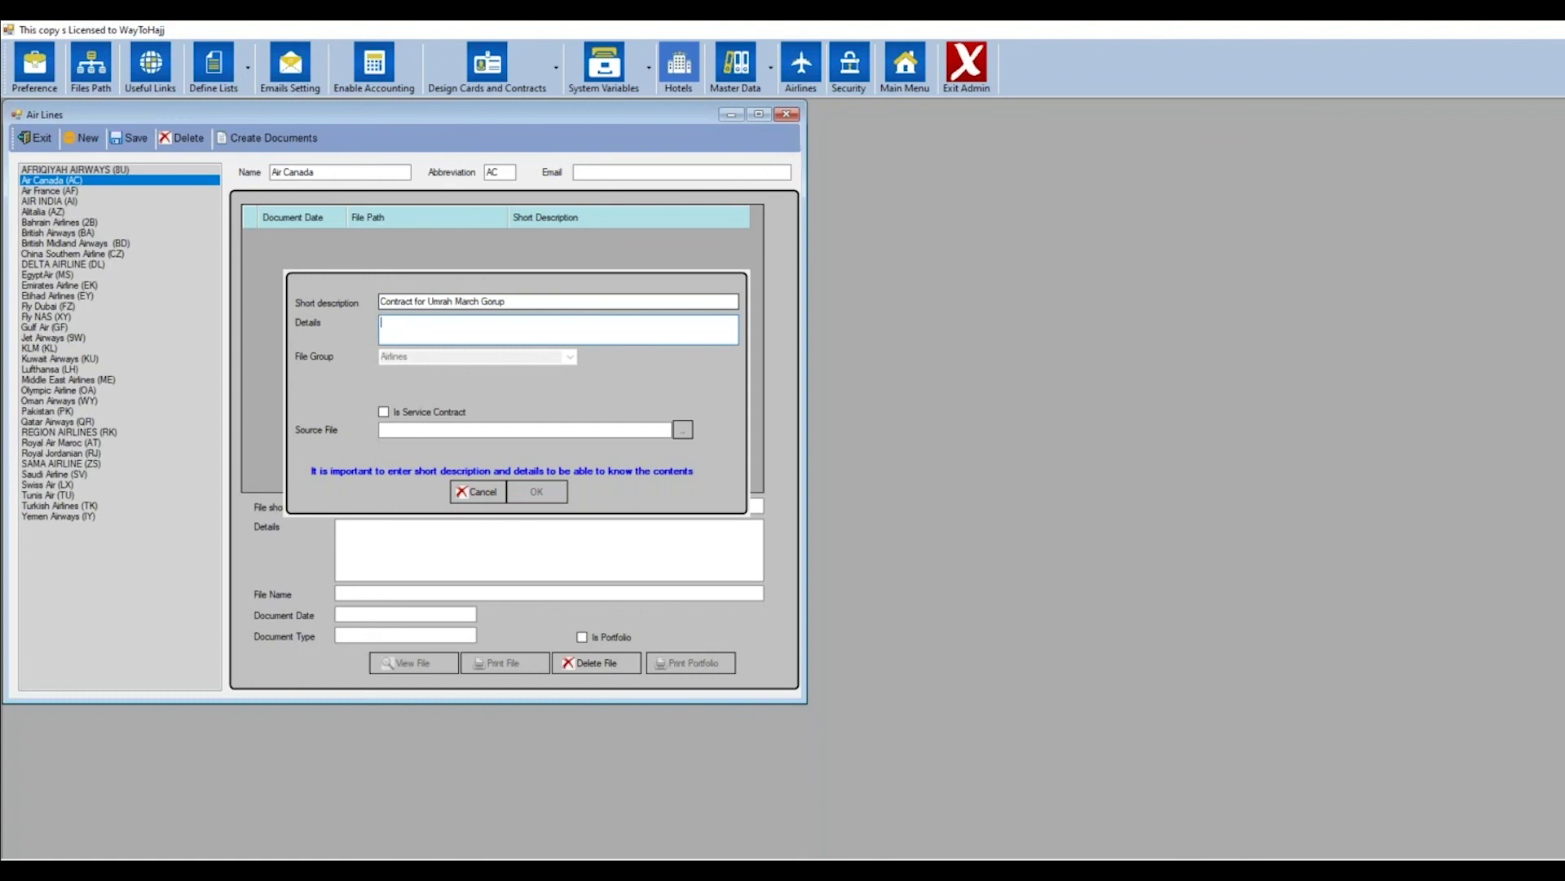
text(Reservation # AG654987 50 Seats)
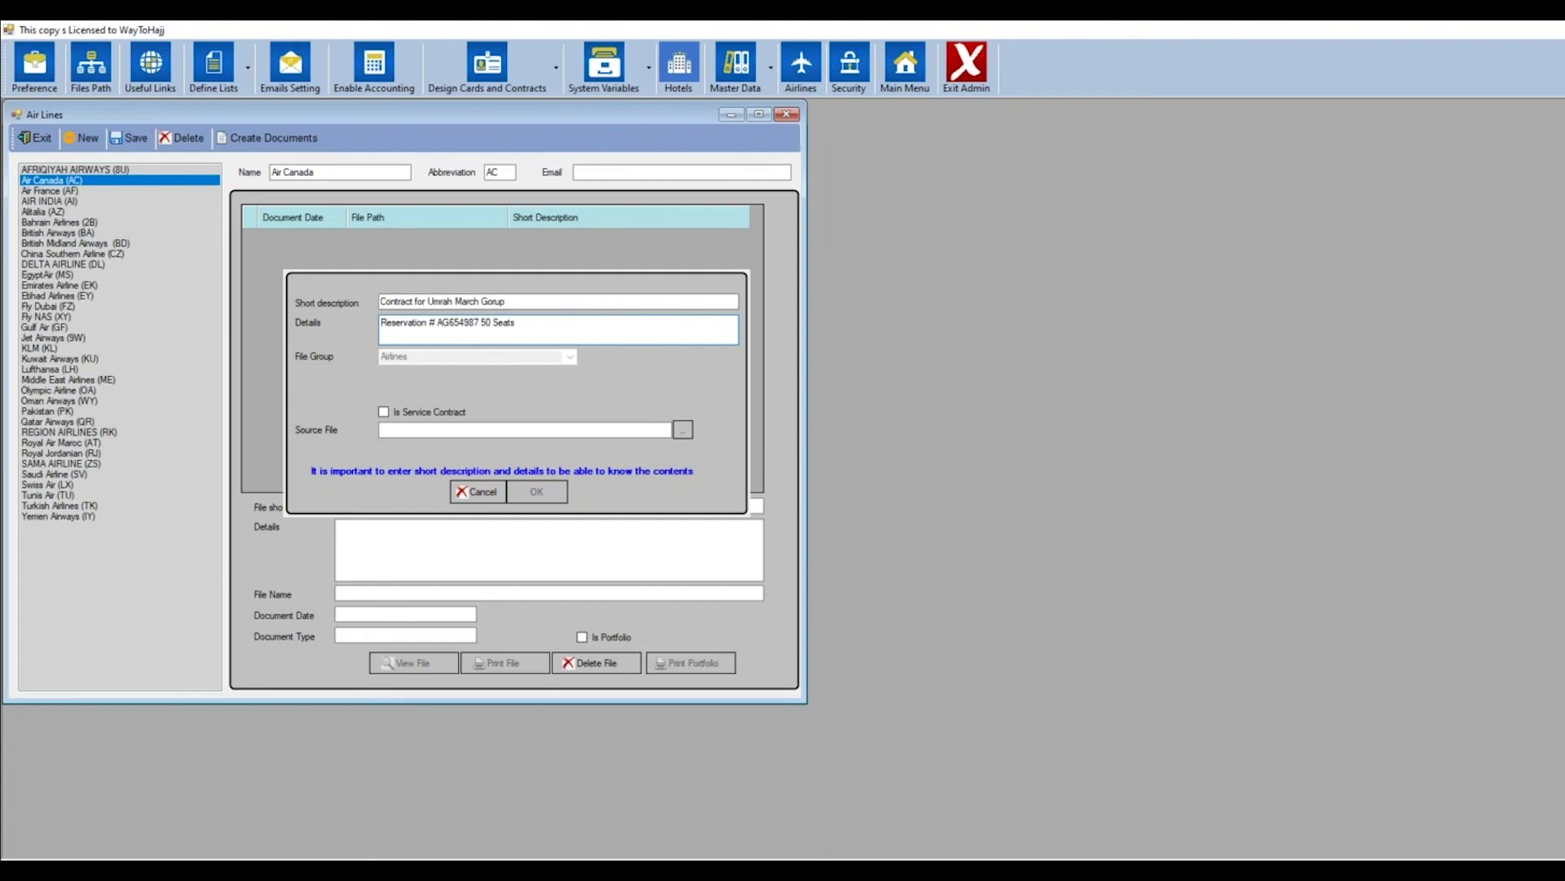
click(432, 418)
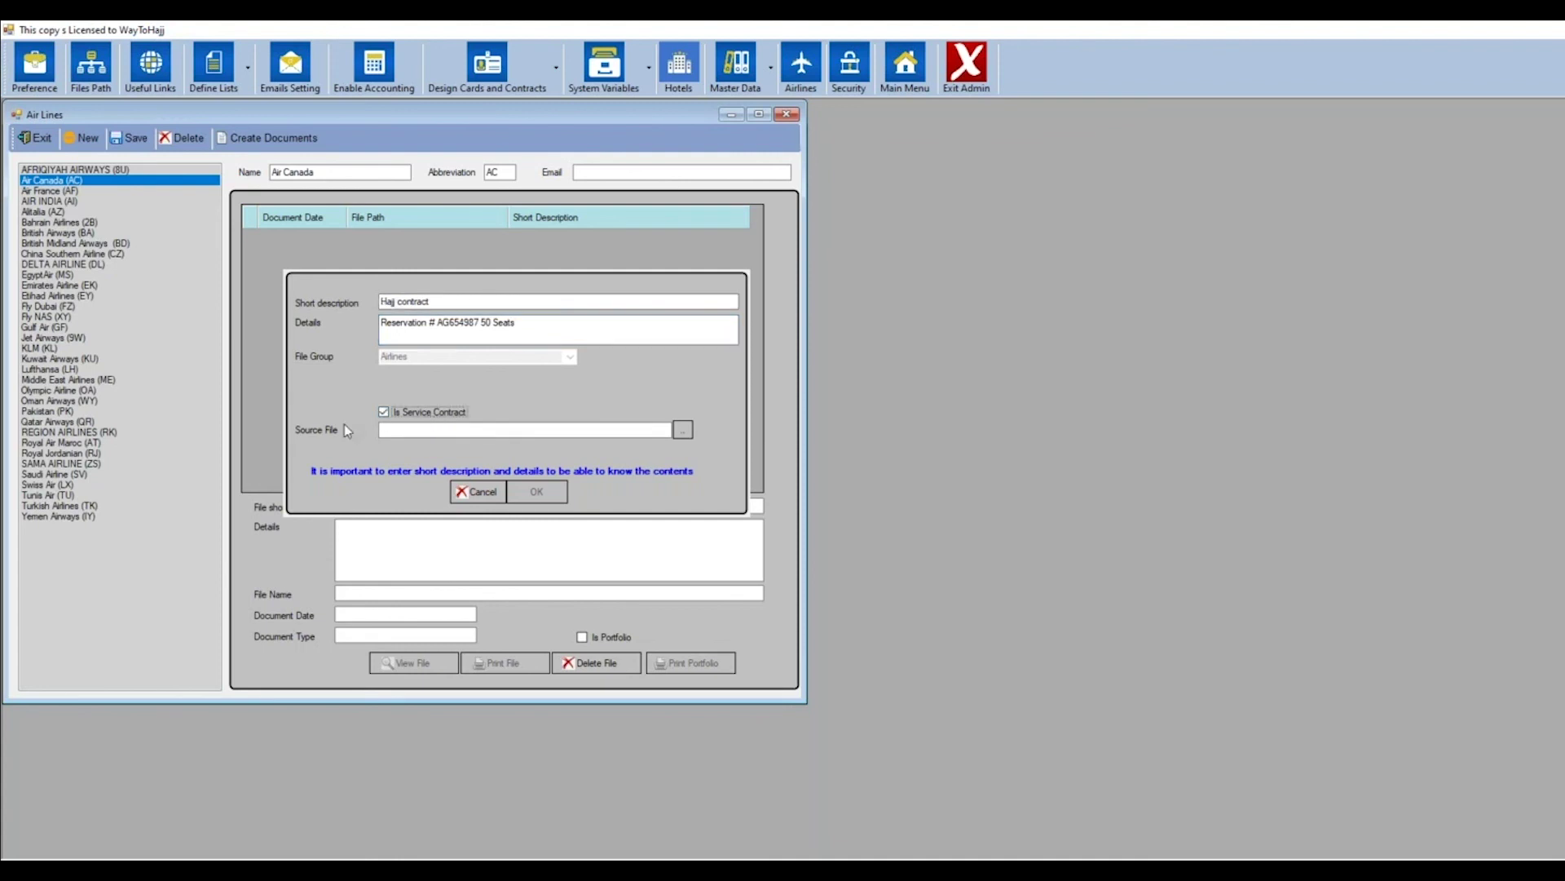
click(682, 429)
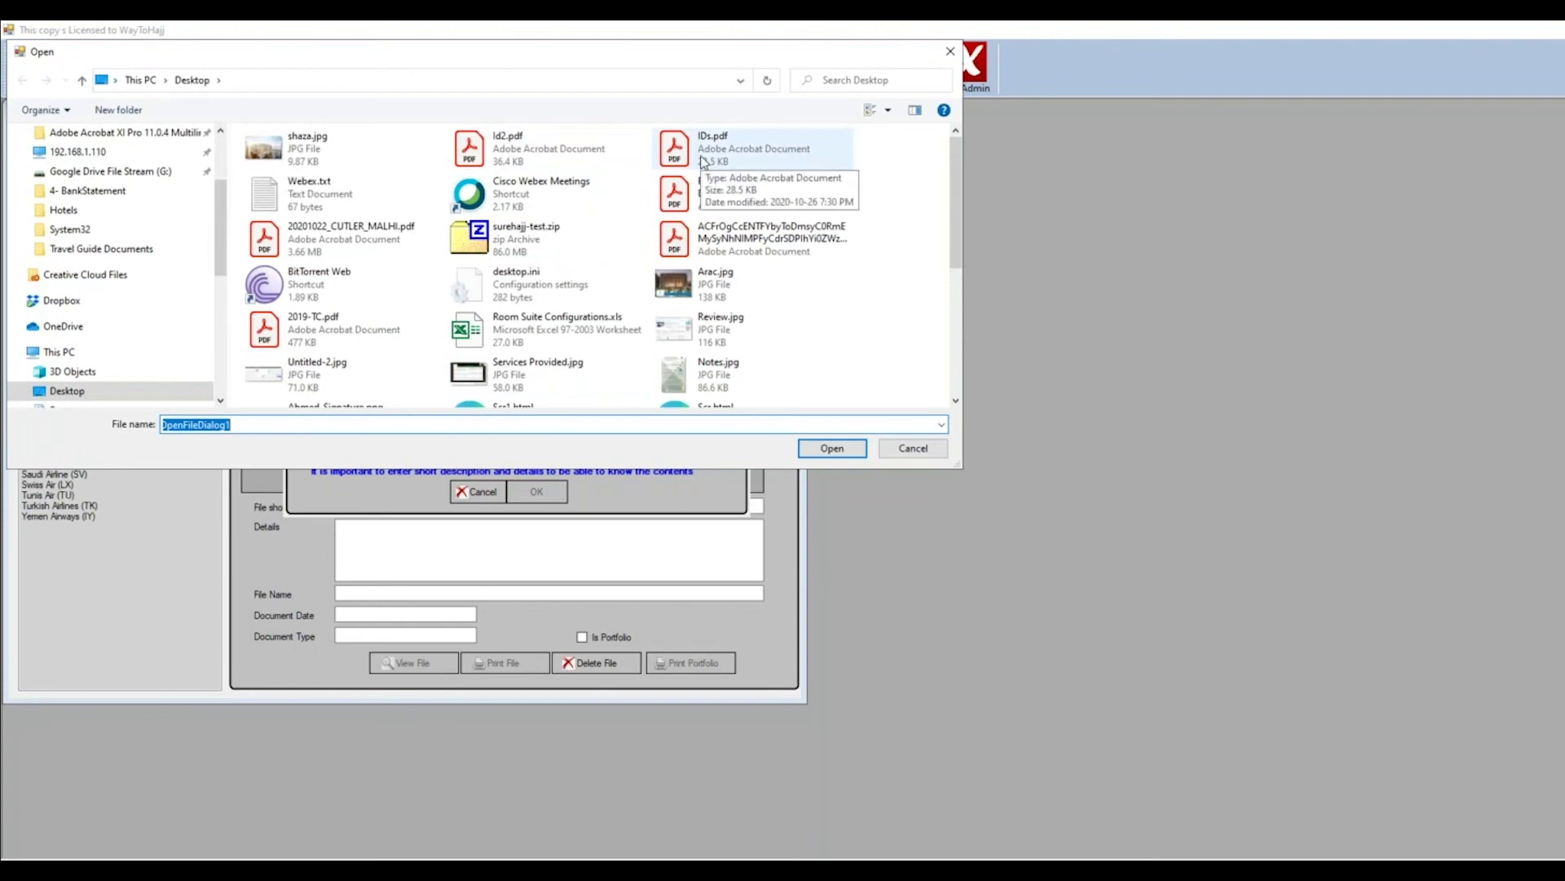
double_click(507, 152)
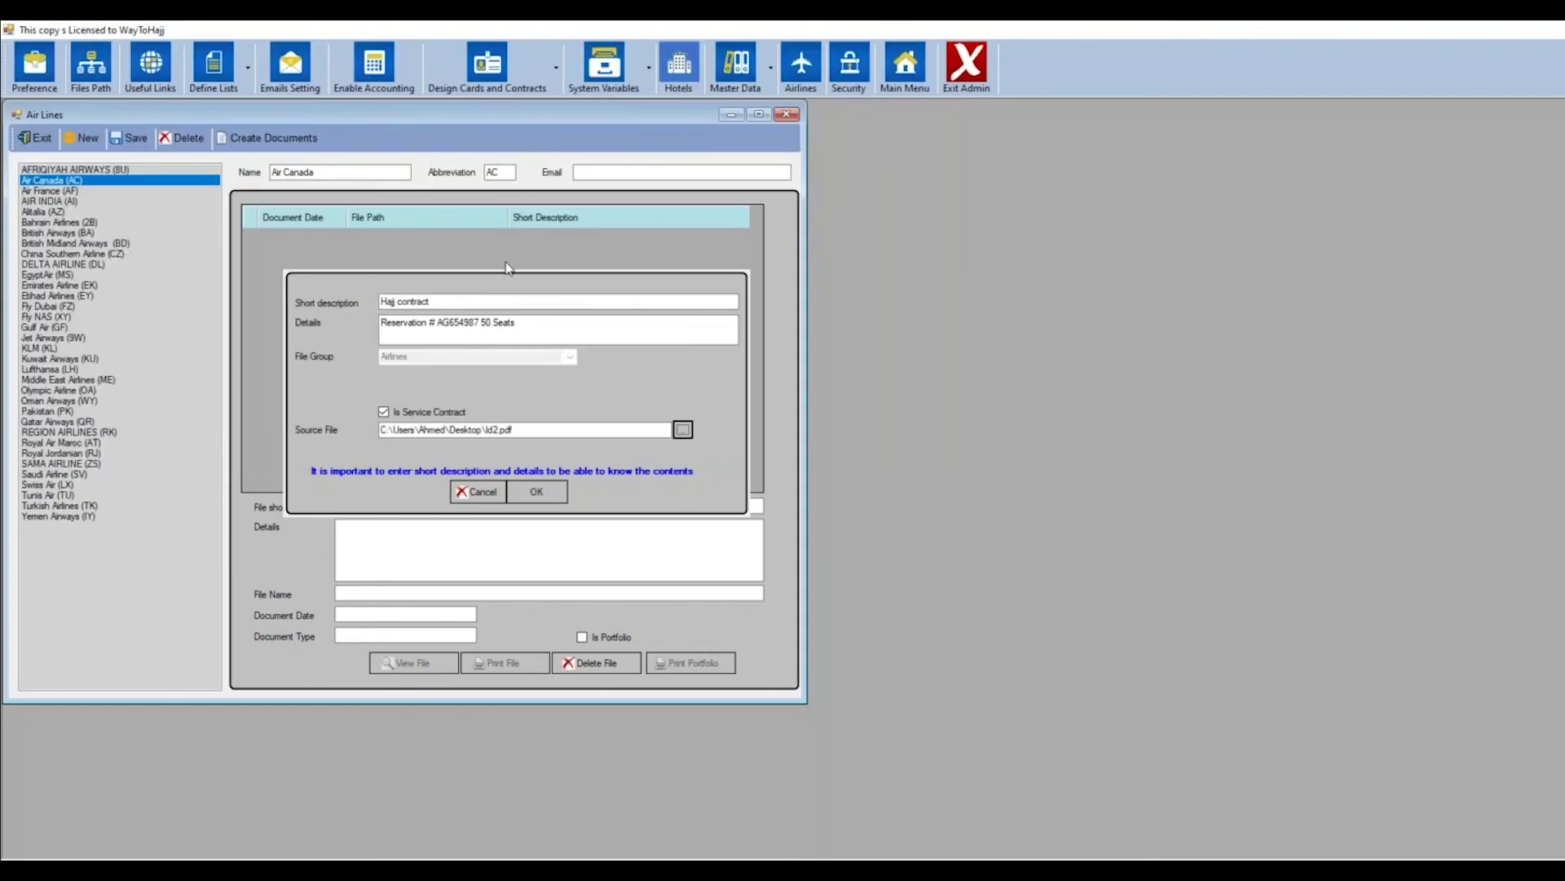
click(531, 498)
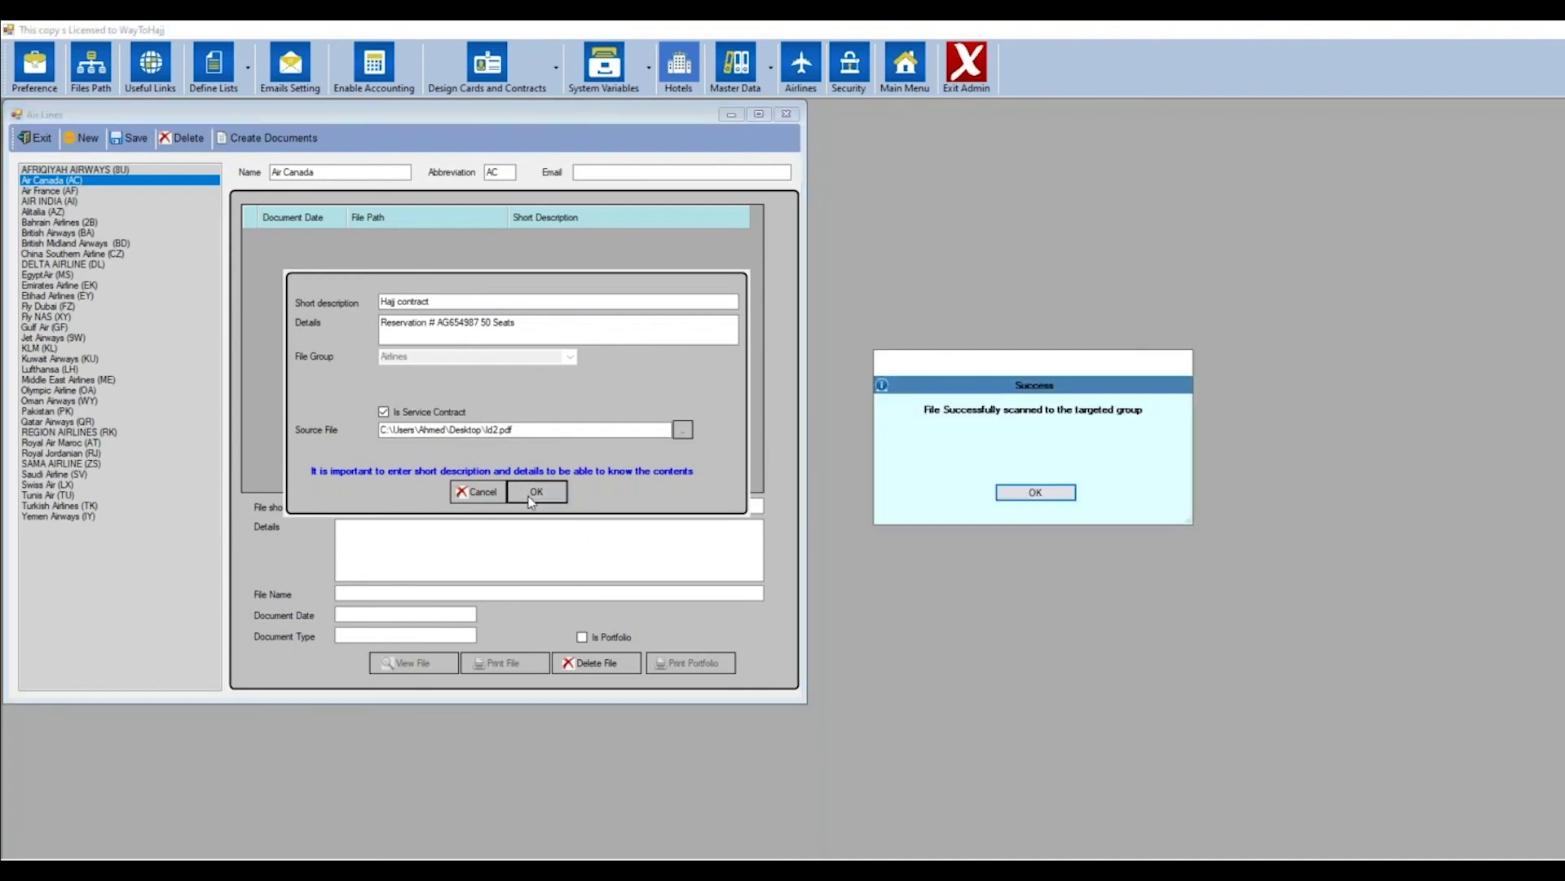
click(1034, 493)
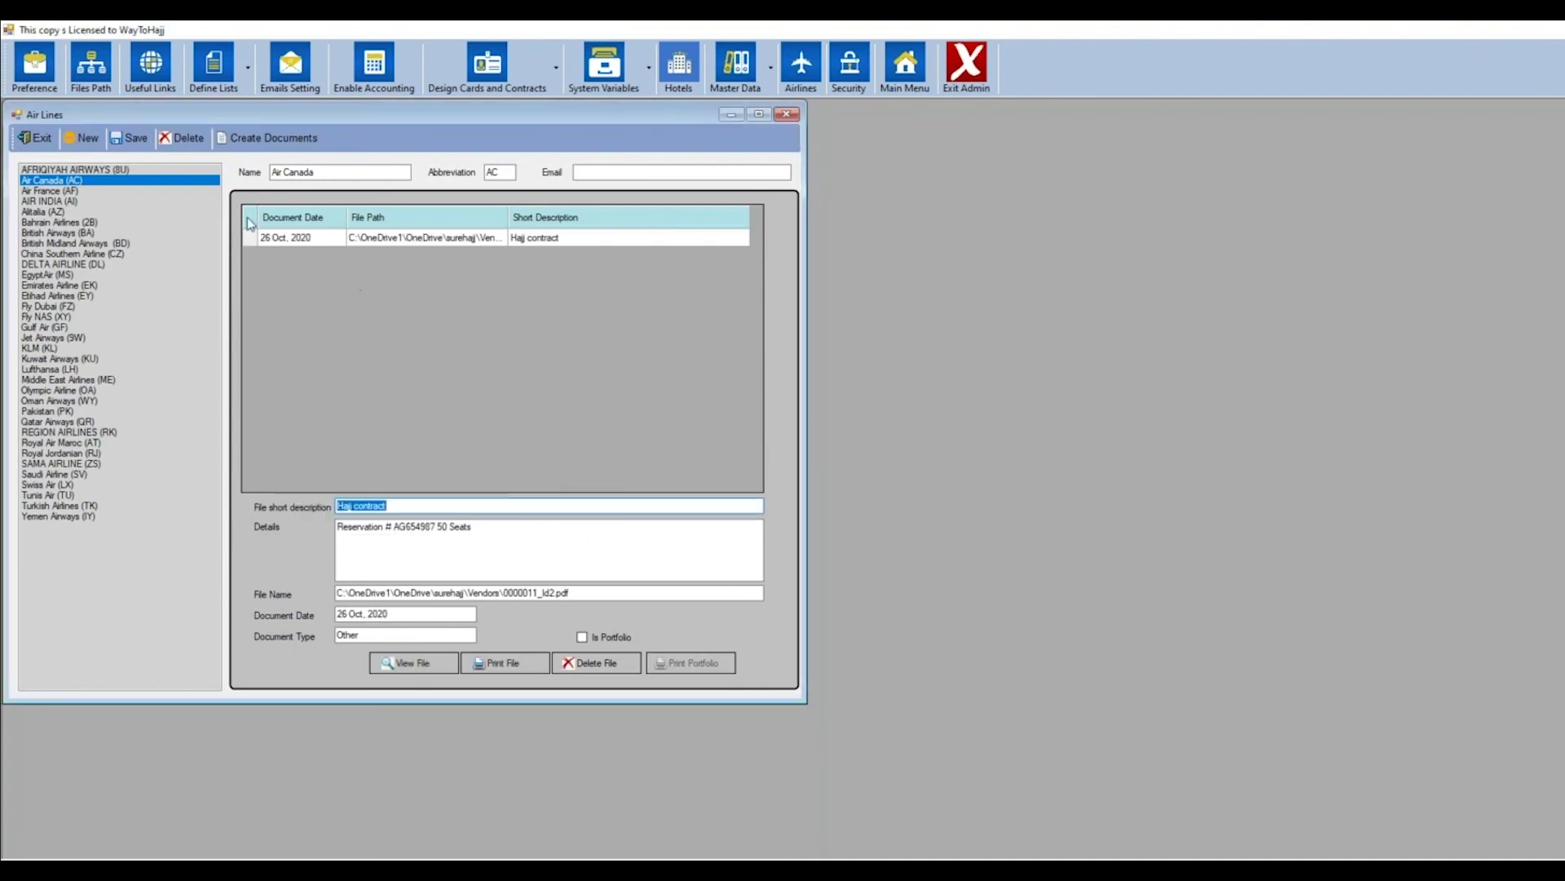
click(36, 202)
click(51, 190)
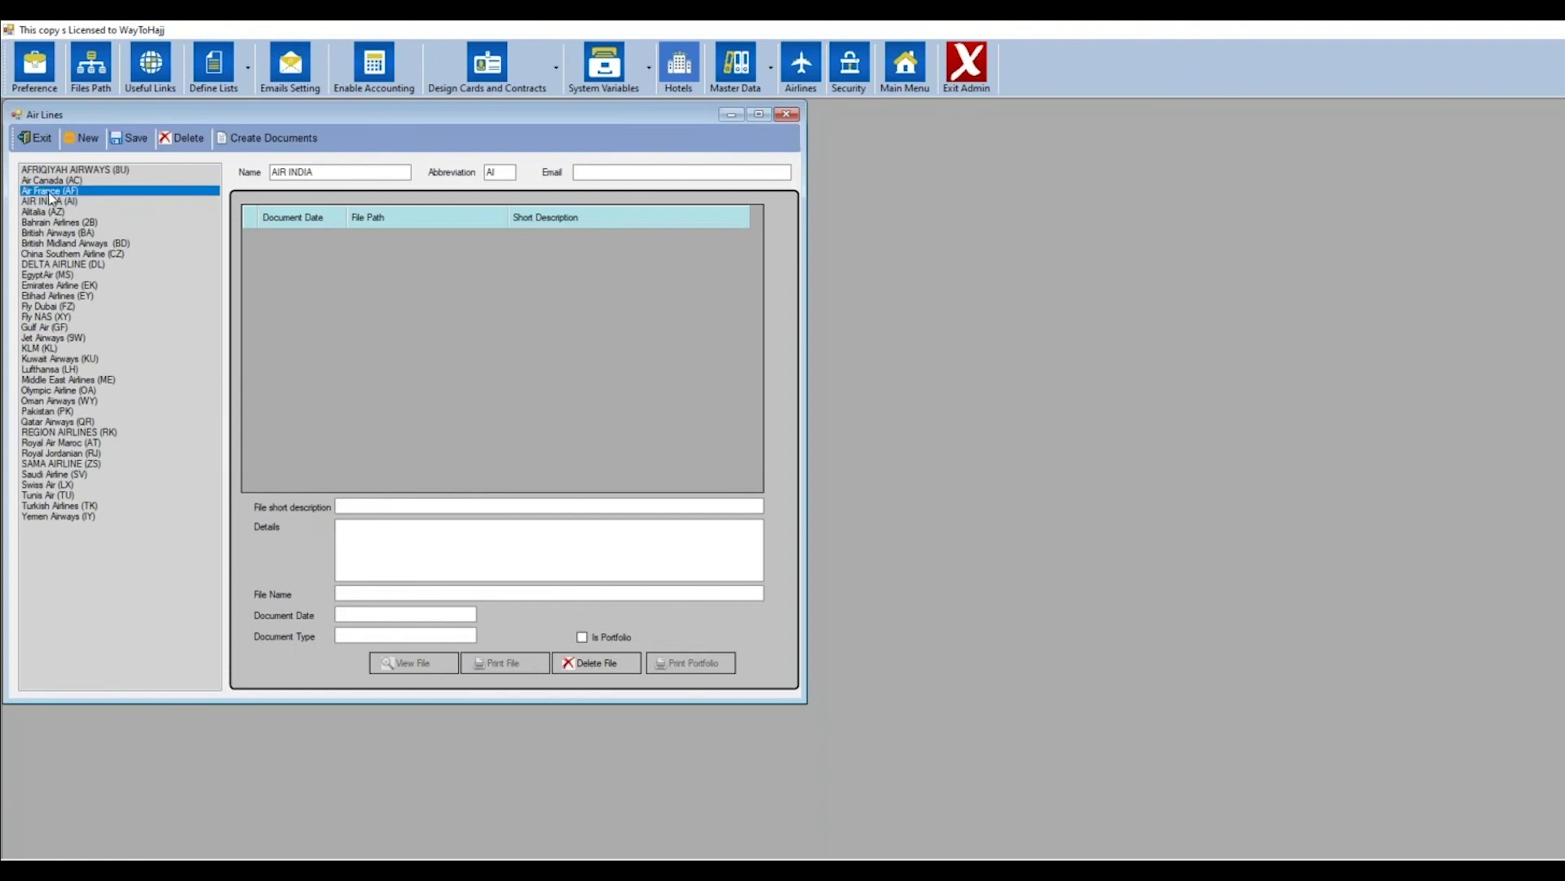
click(50, 243)
click(69, 180)
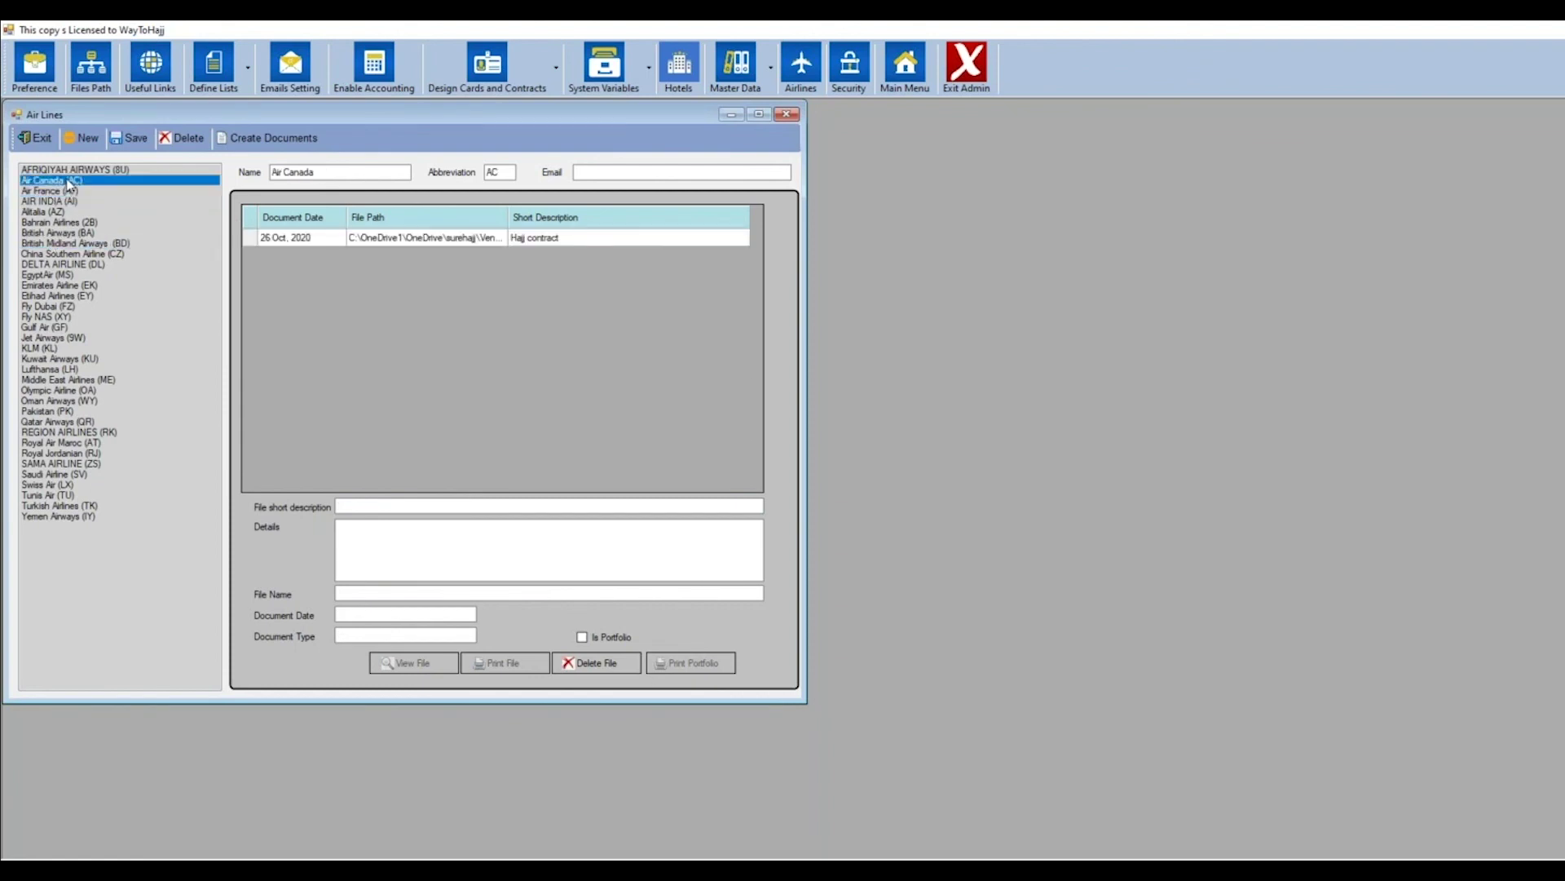
click(247, 239)
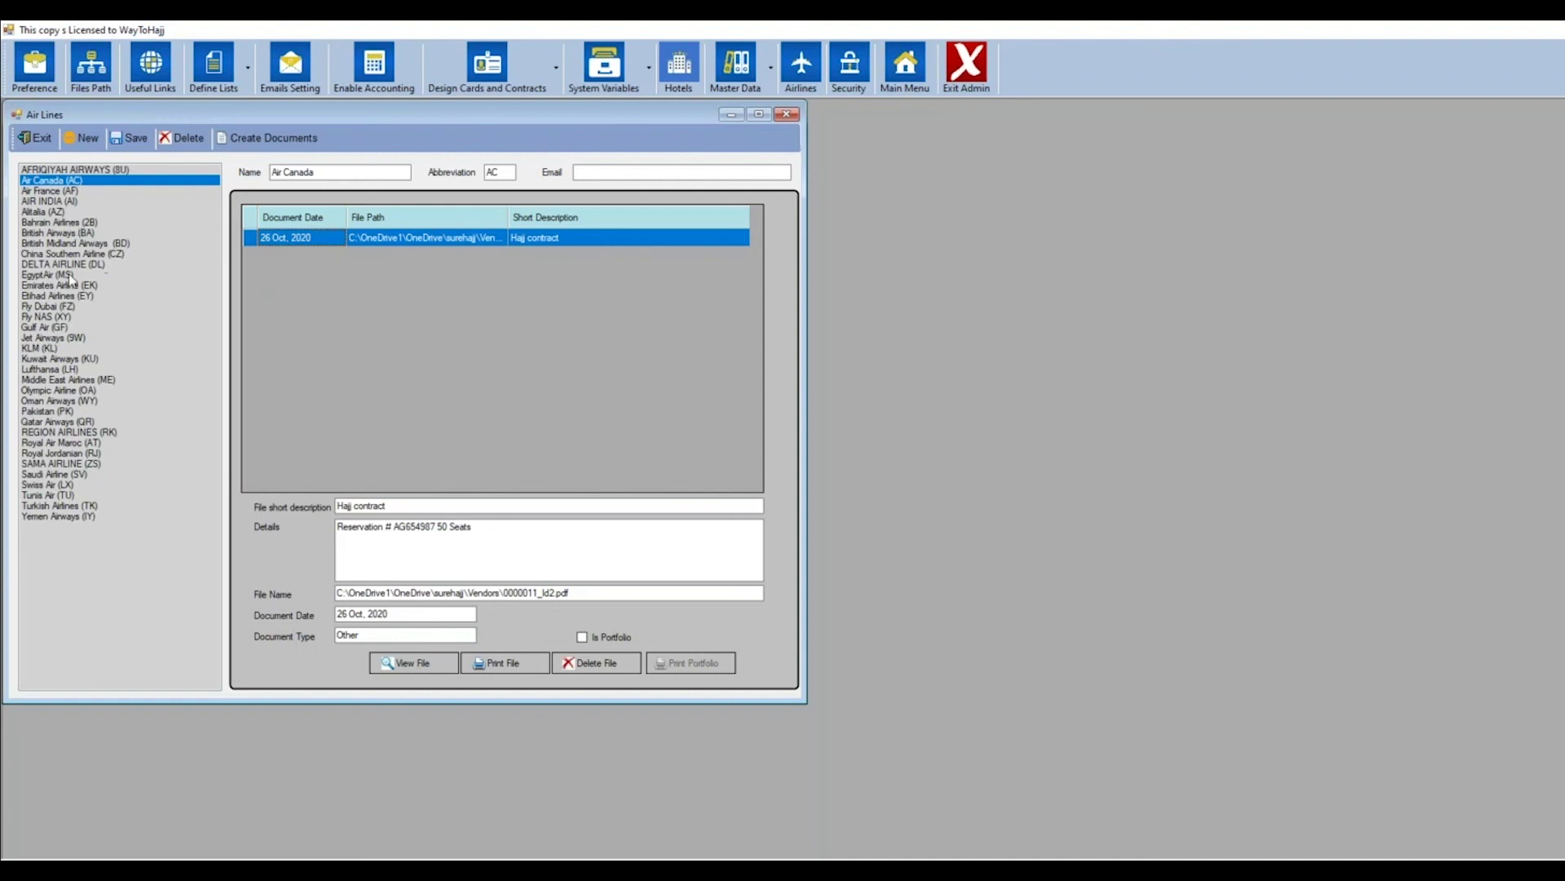
Exit the Air Lines window
click(29, 140)
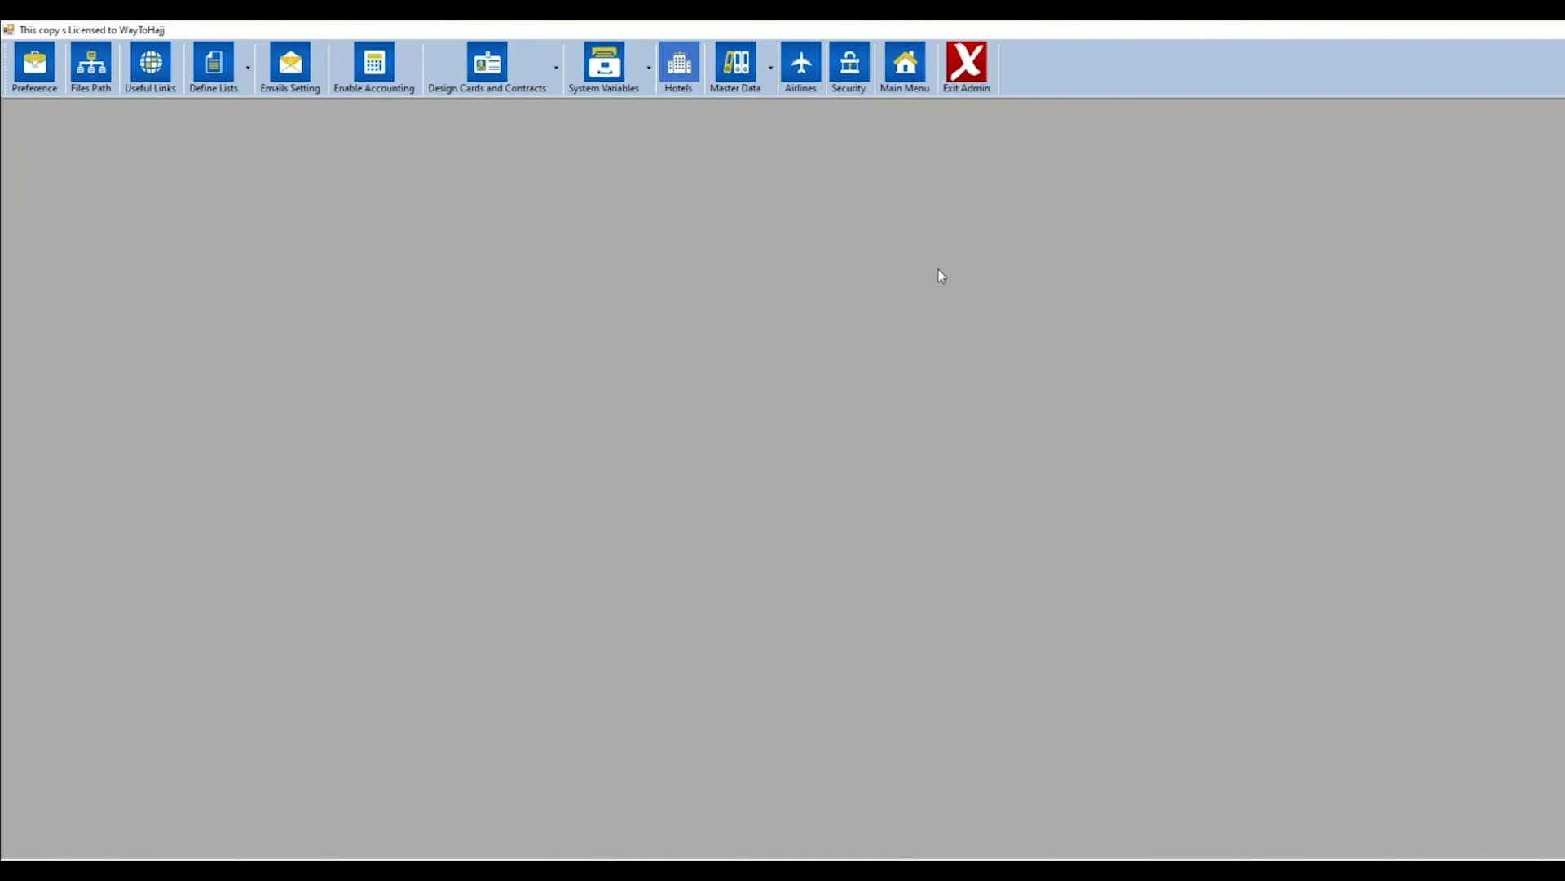
Open Security and start a new, blank group on the User Groups tab
click(858, 67)
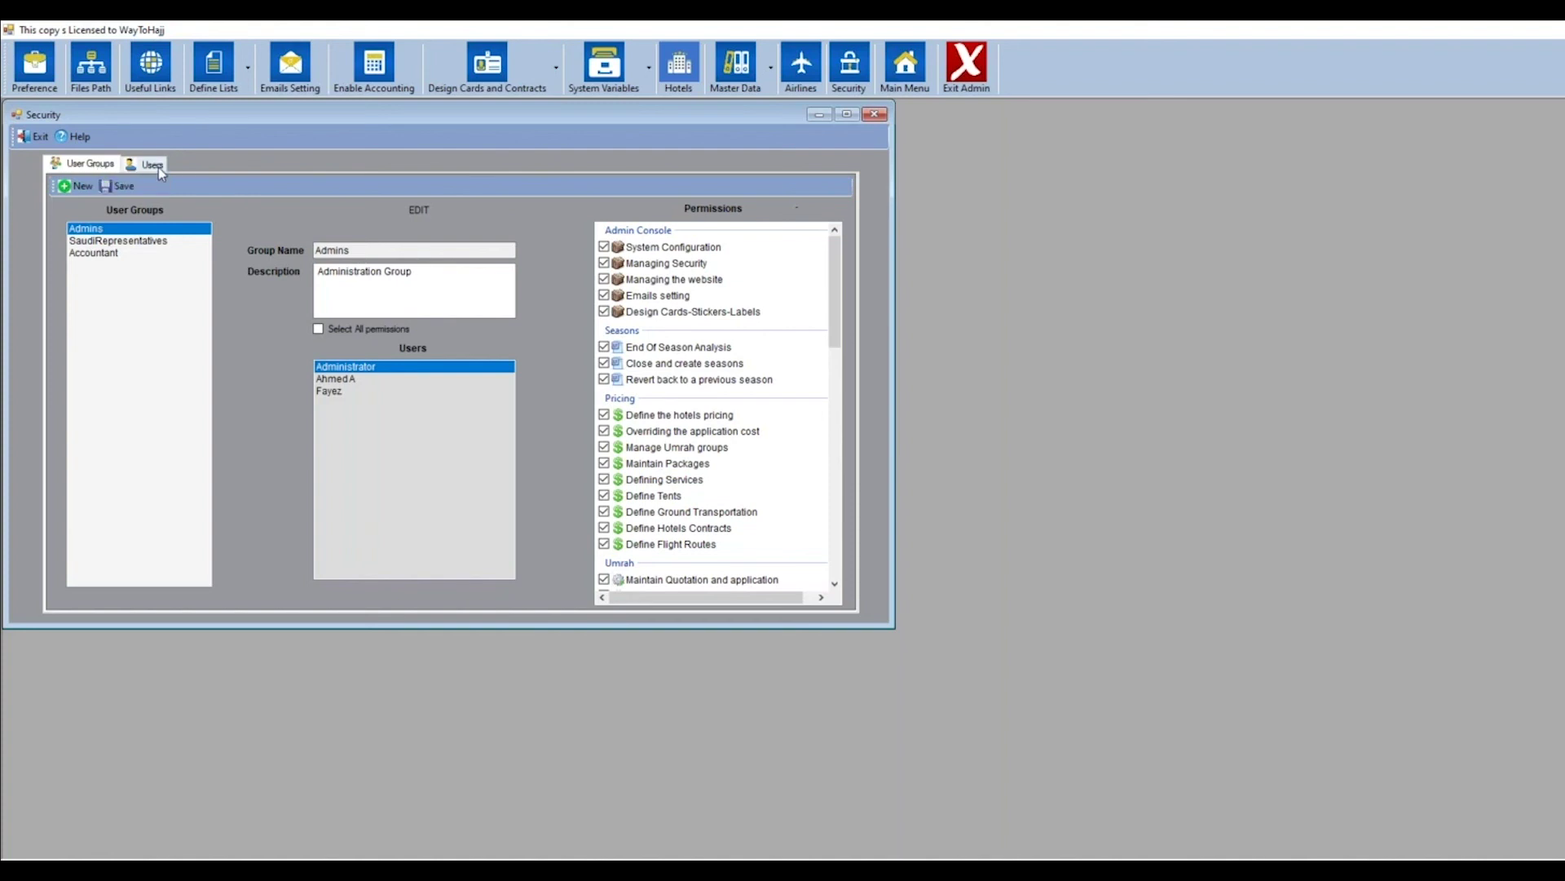
click(78, 184)
Name the group Airline Agents, describe it as not allowed in Settings but allowed everywhere else, and save
click(324, 248)
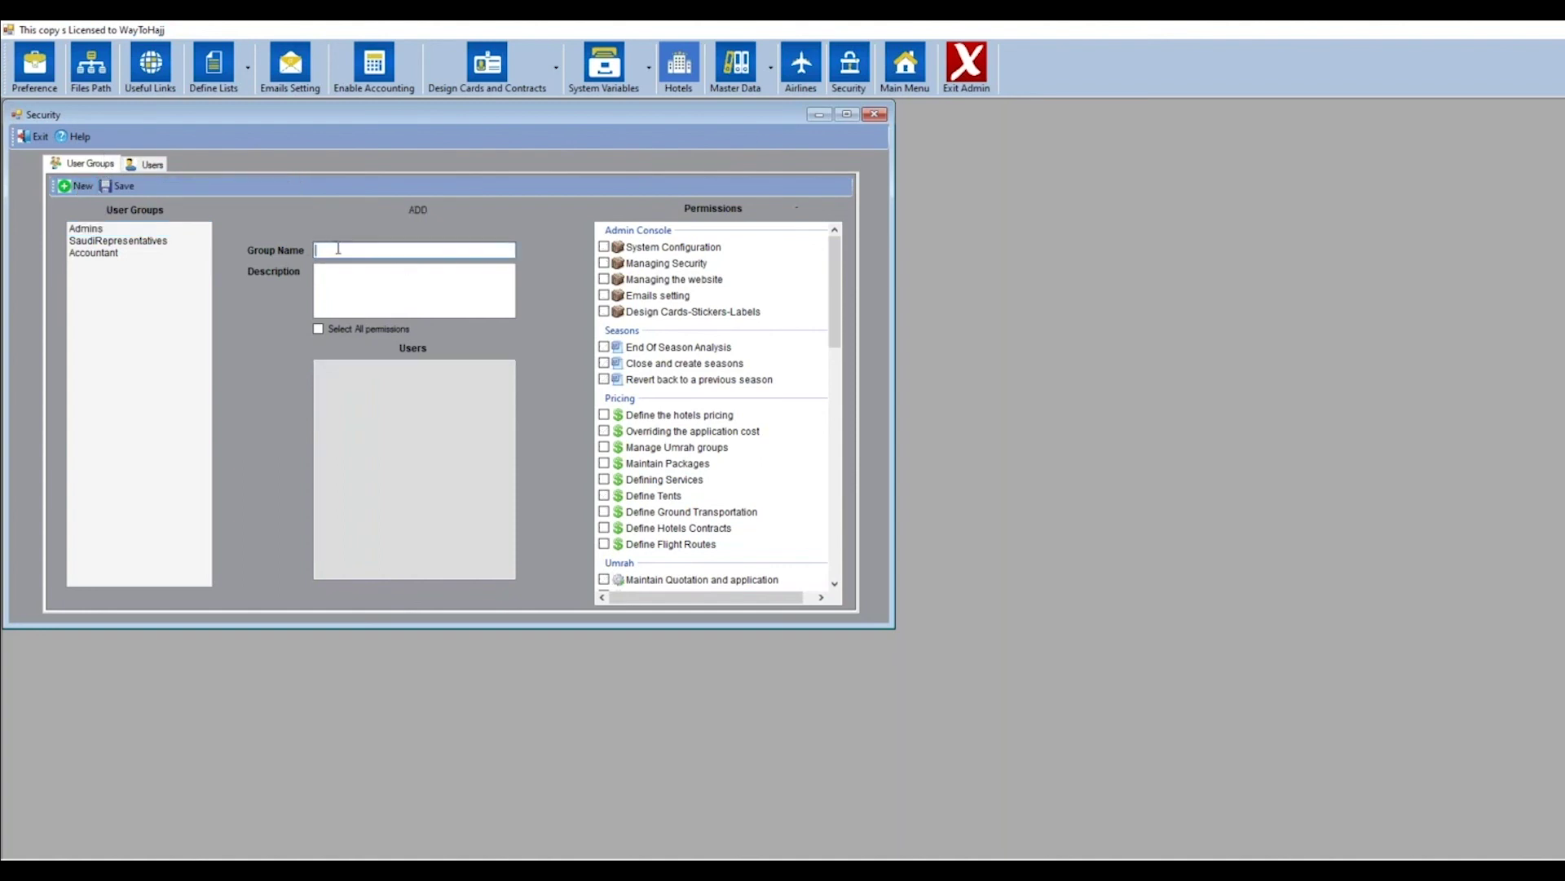
text(Airline Agents)
click(373, 283)
text(These a)
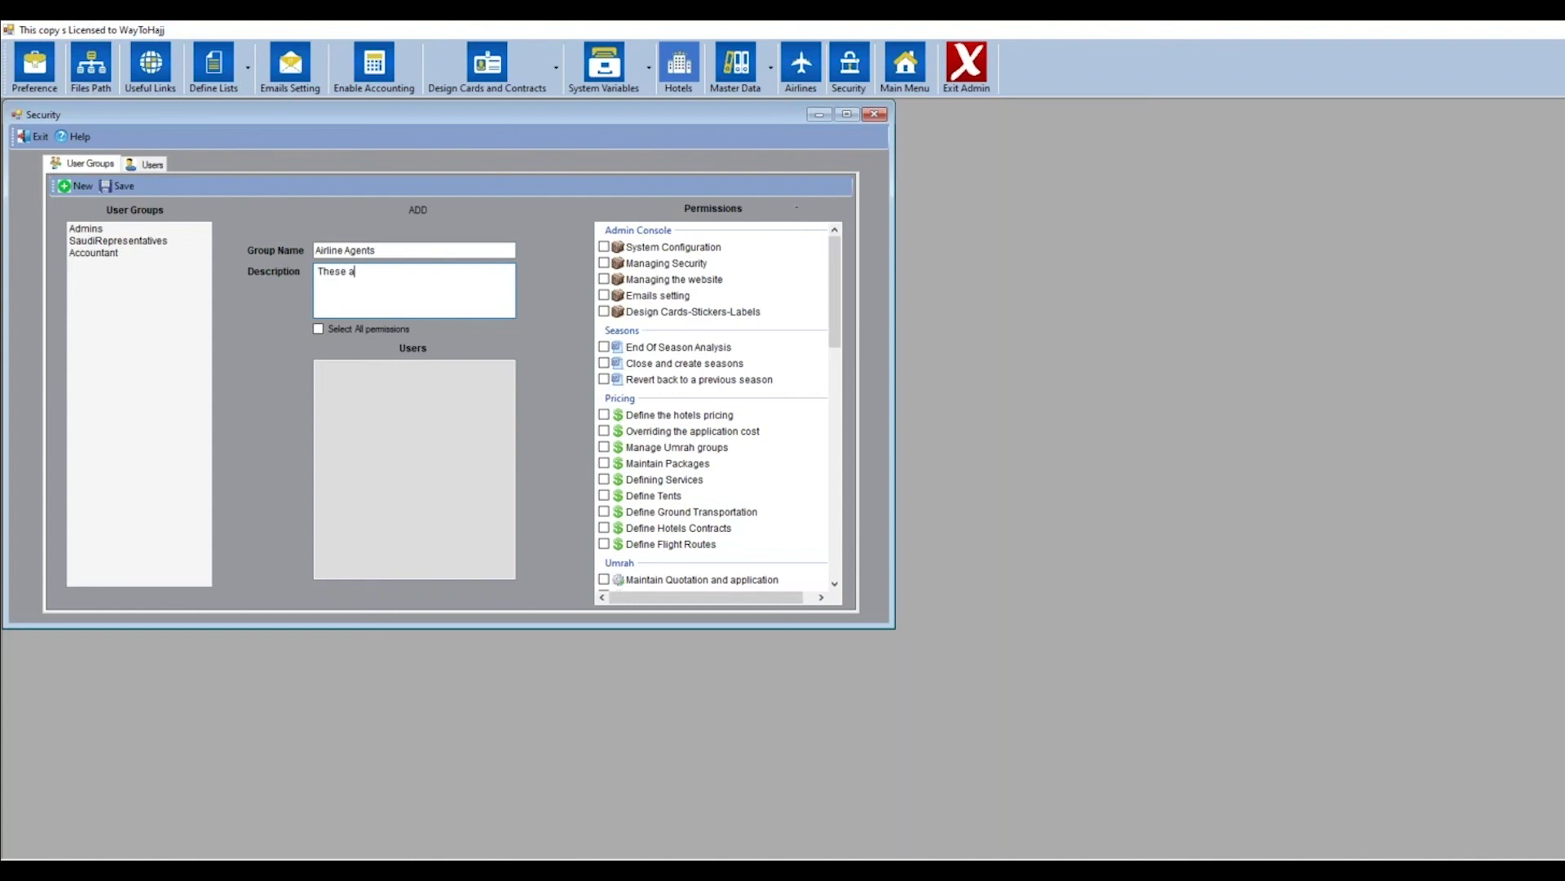
text(gents arenot allowed in Settings but allowed )
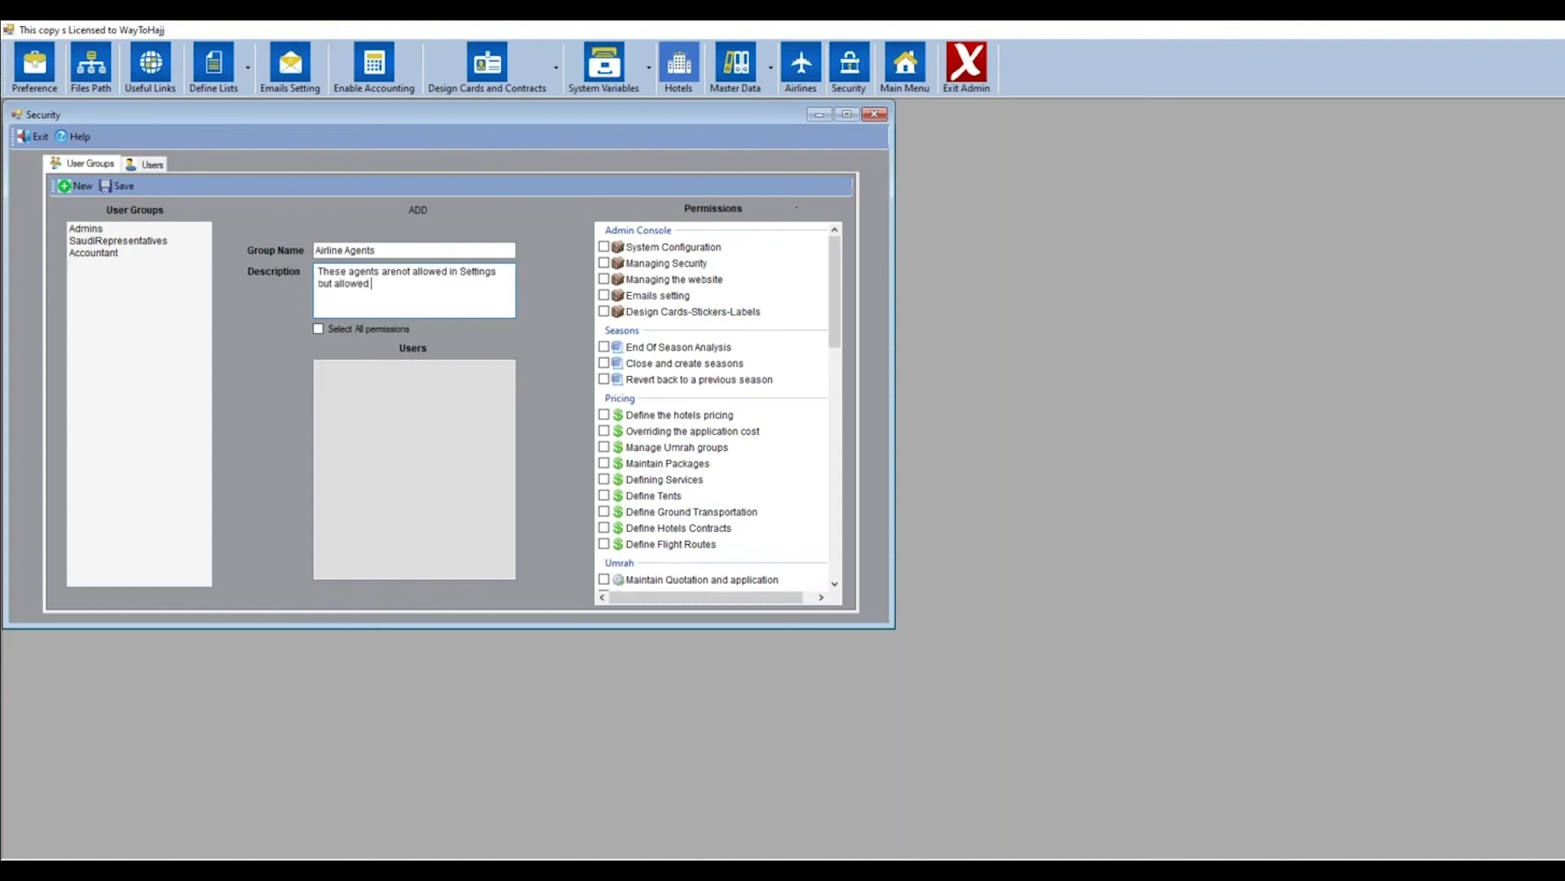
text(everywhere else)
drag(830, 257, 838, 219)
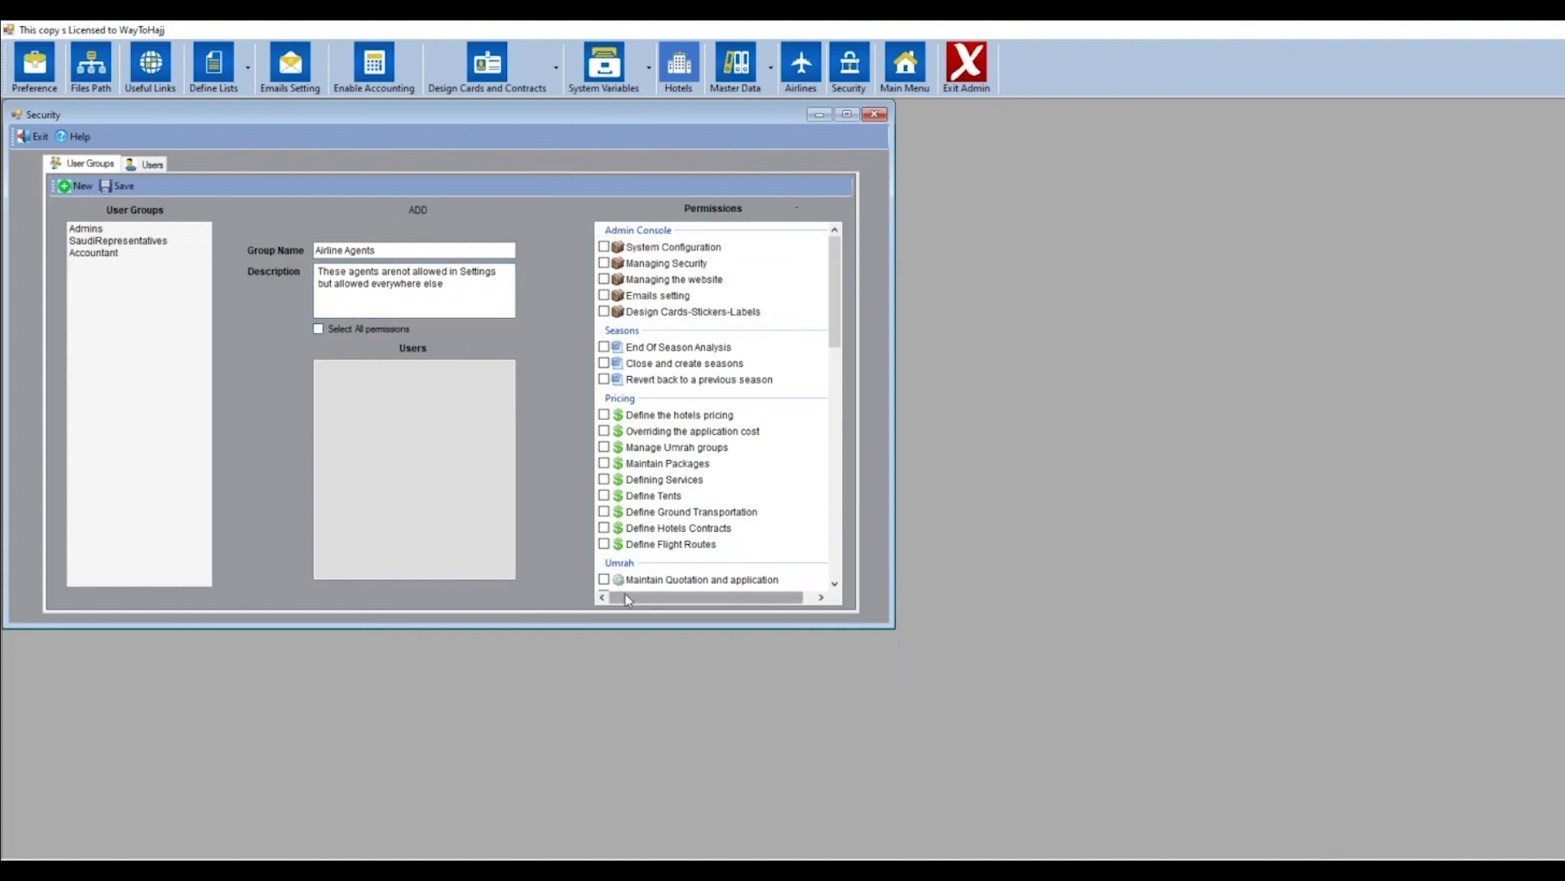
click(122, 186)
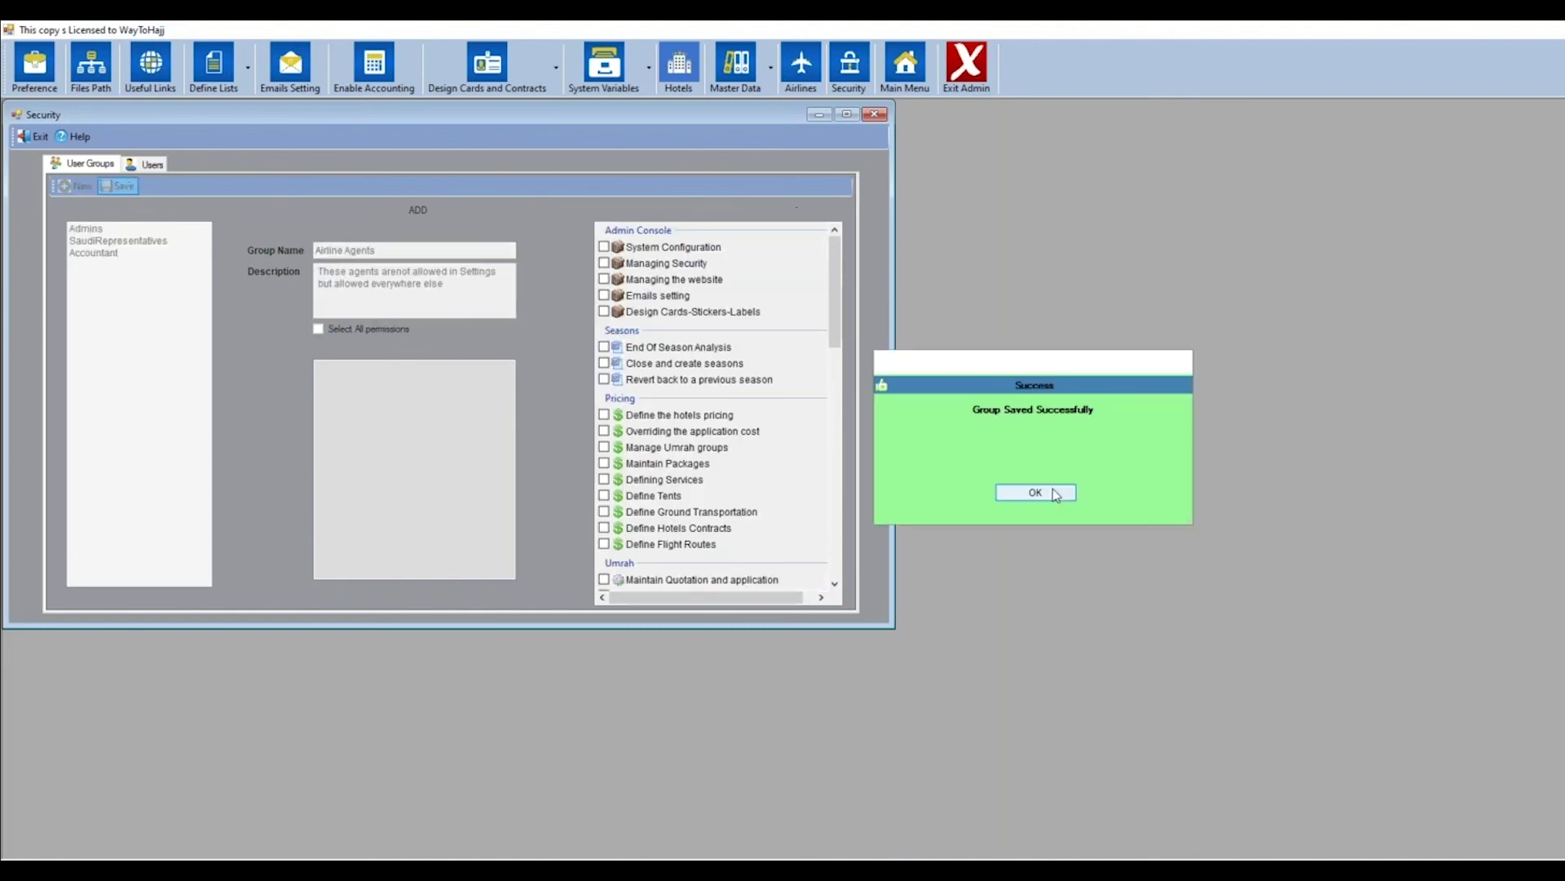
Dismiss the success message and select Airline Agents in the User Groups list to view its permissions
click(1054, 494)
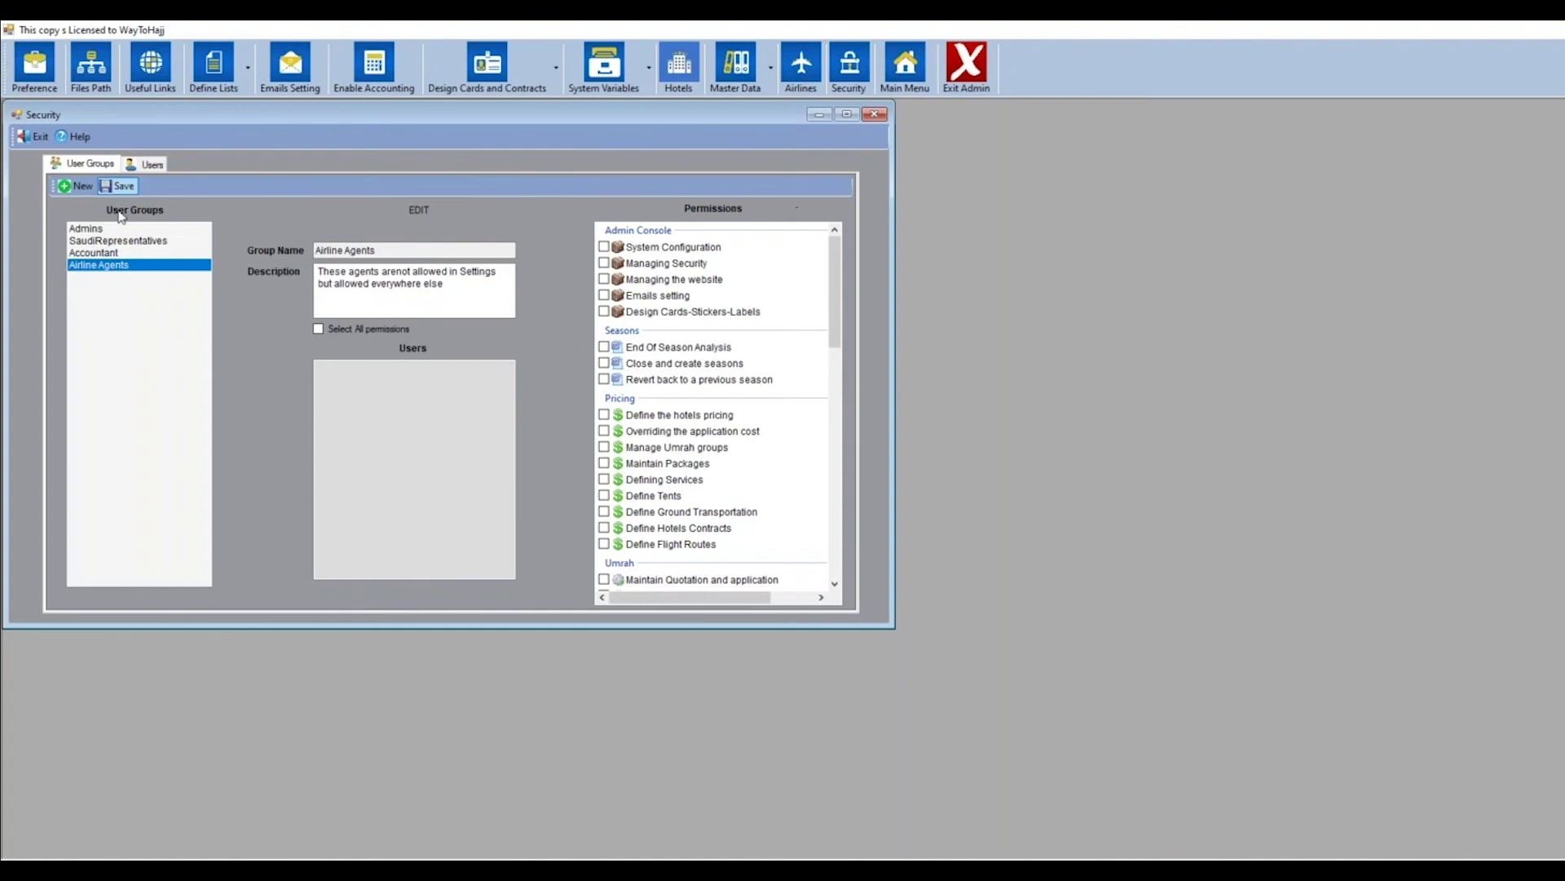
click(114, 267)
scroll(637, 355, down, 10)
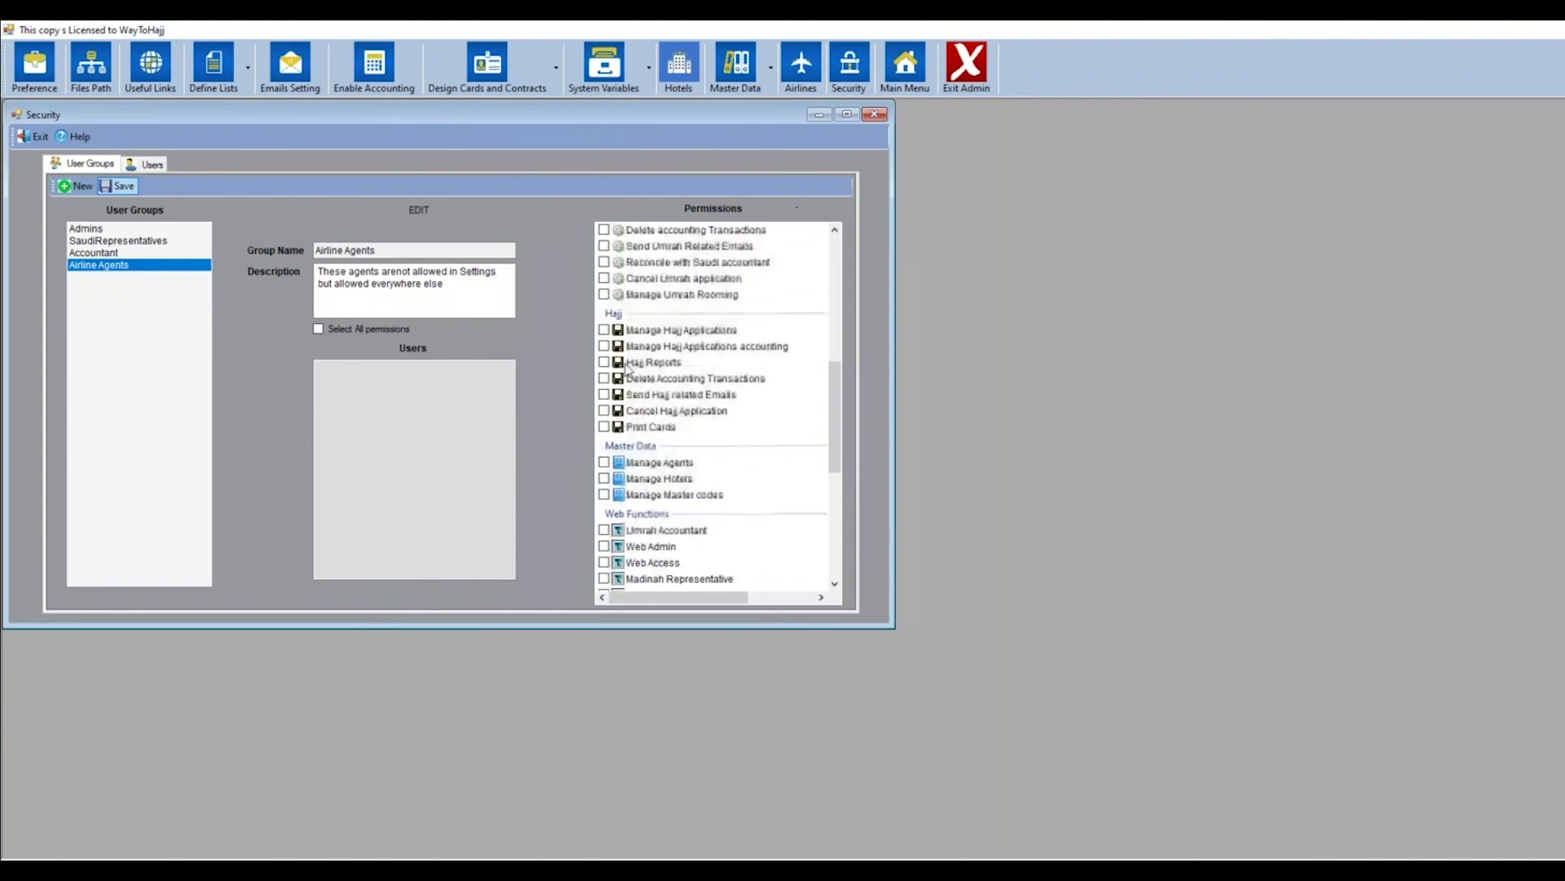
scroll(634, 367, up, 4)
scroll(634, 371, up, 7)
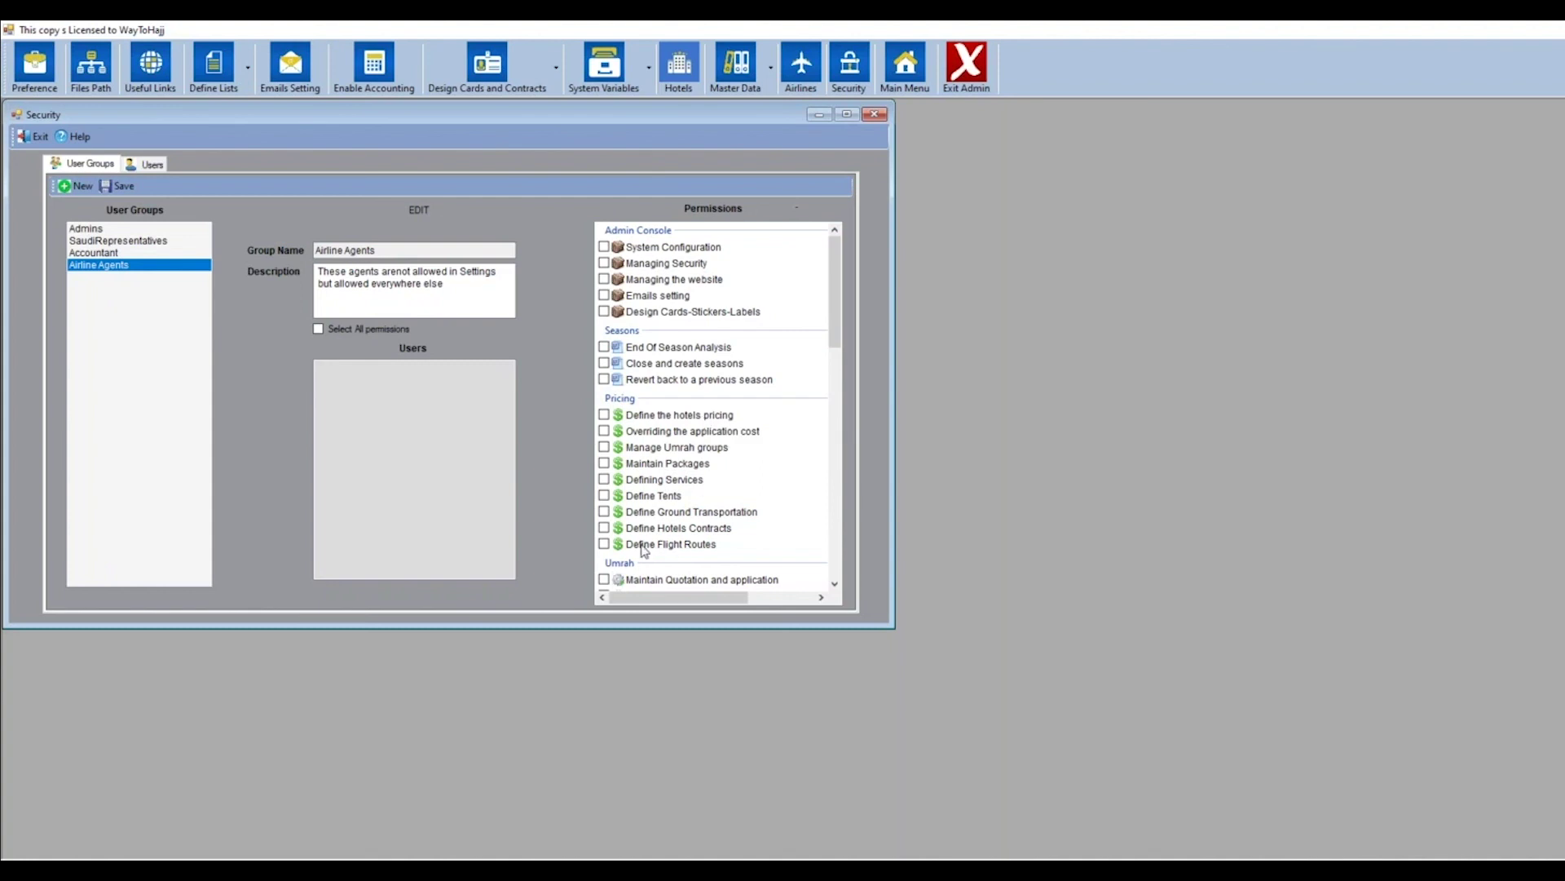
Grant Airline Agents the Define Flight Routes permission
click(678, 546)
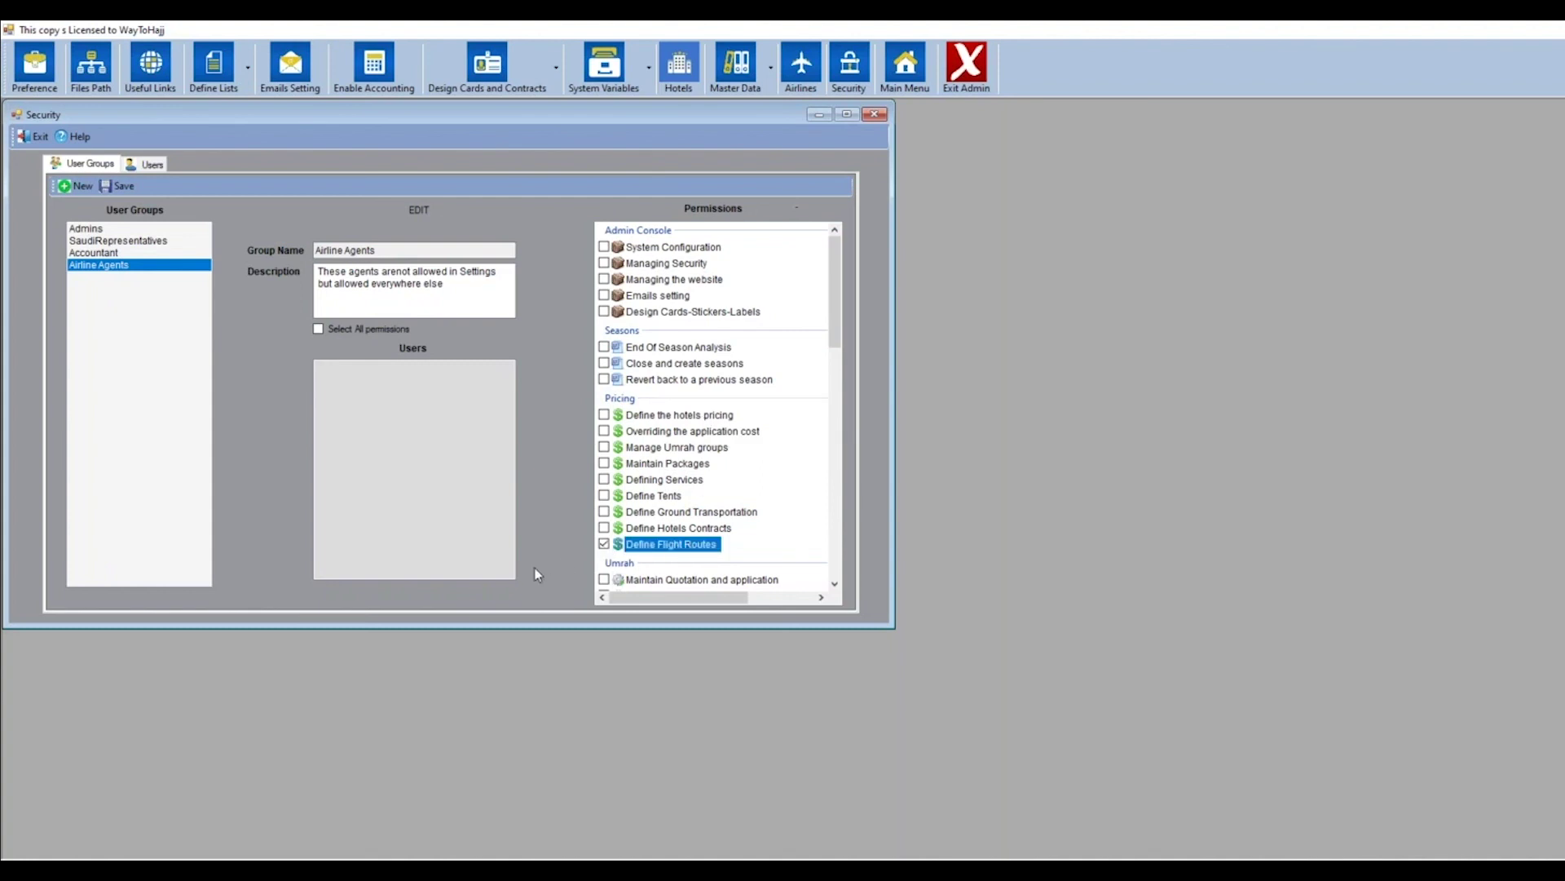
drag(835, 318, 835, 360)
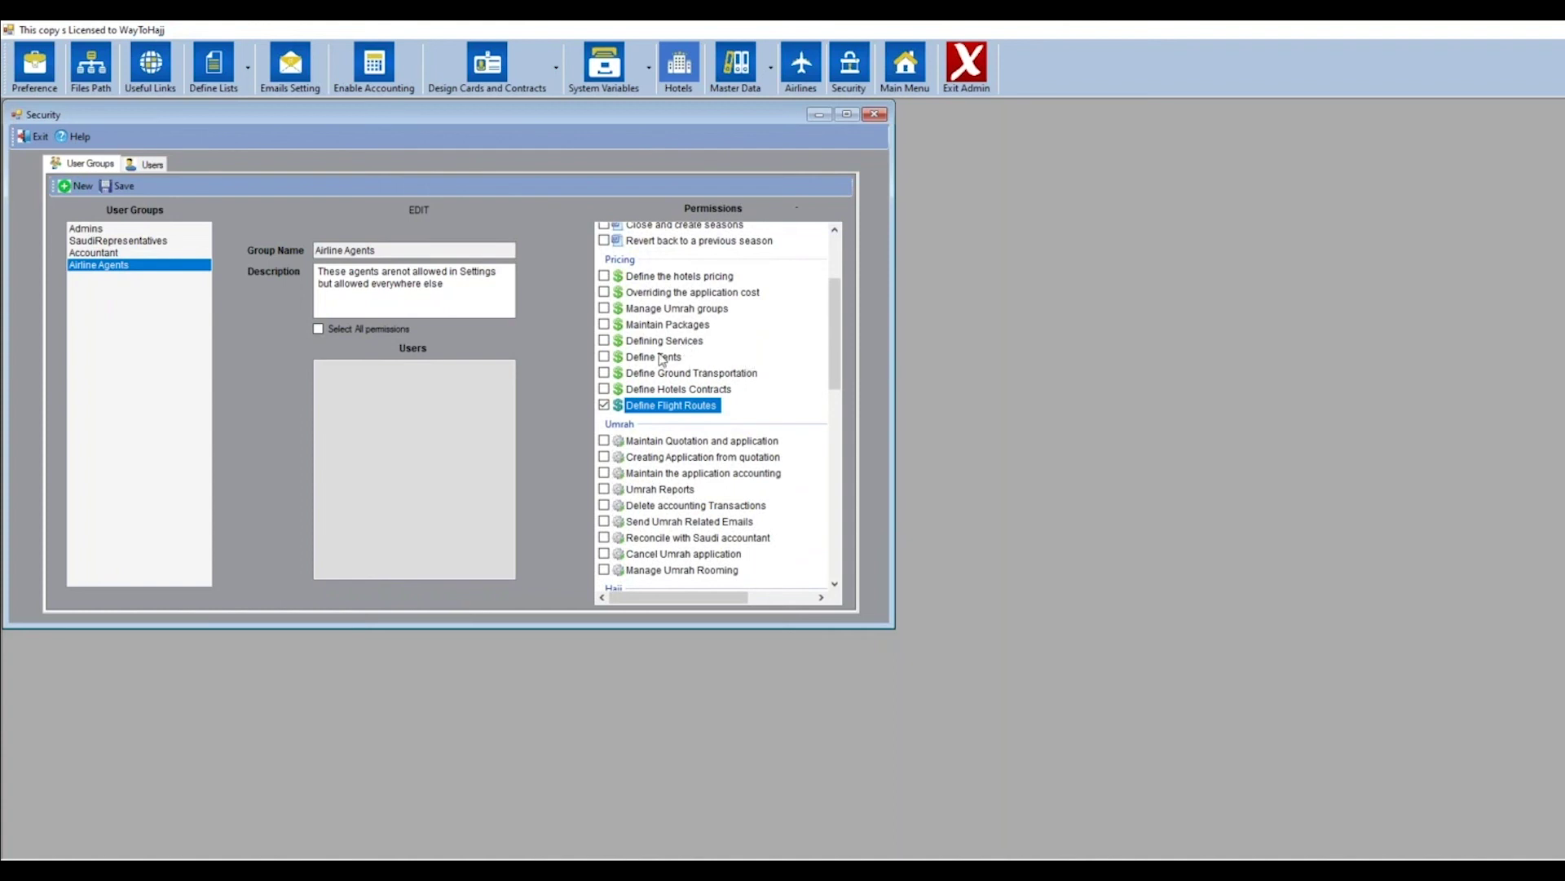
drag(832, 350, 834, 371)
scroll(650, 283, down, 2)
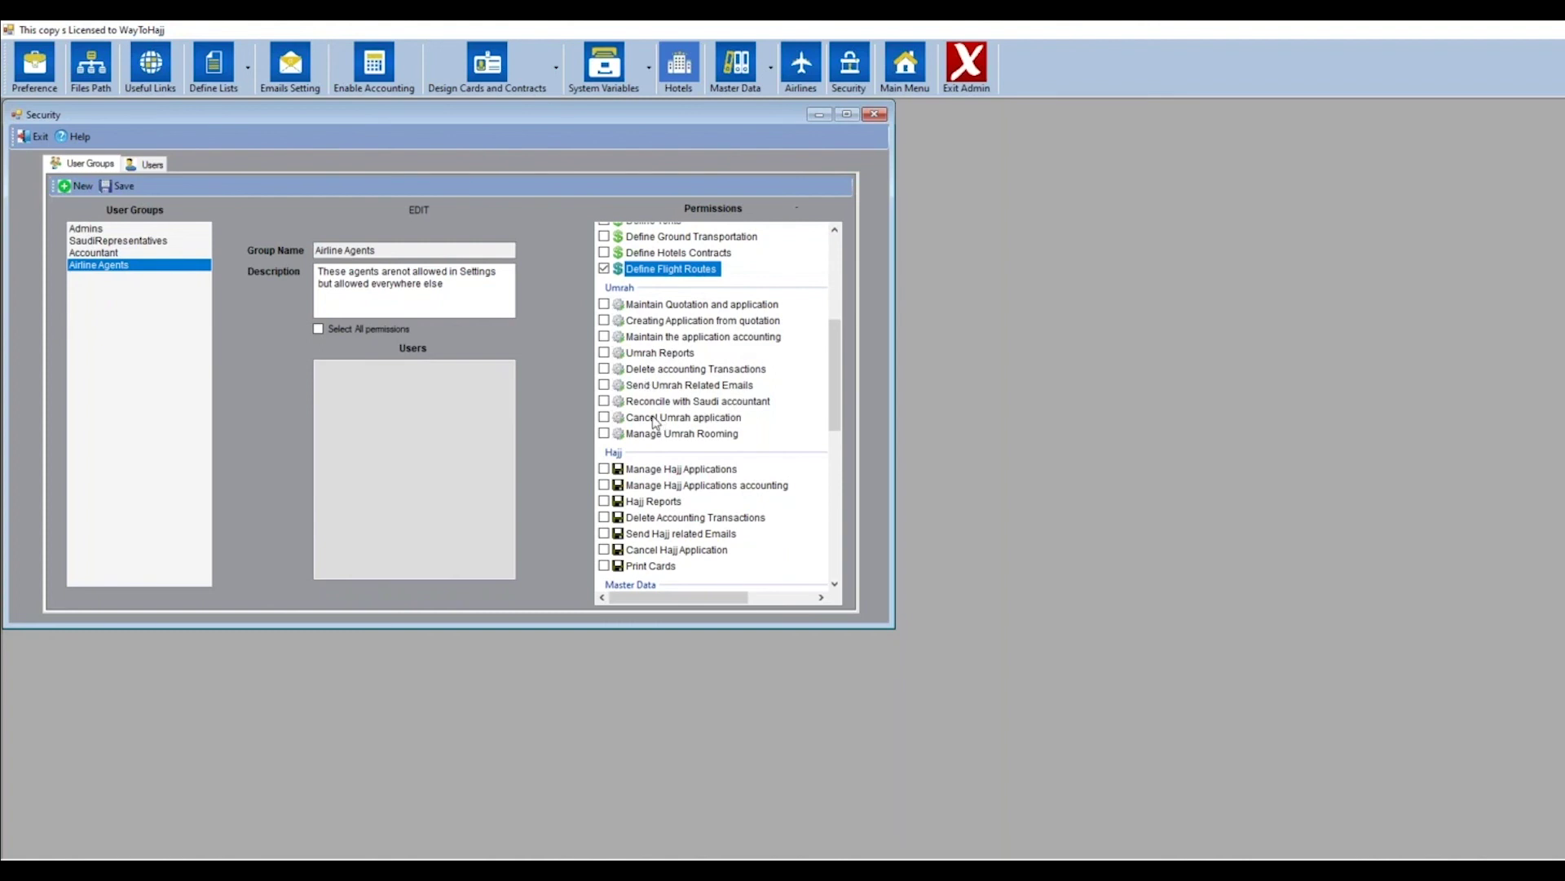
scroll(815, 425, down, 3)
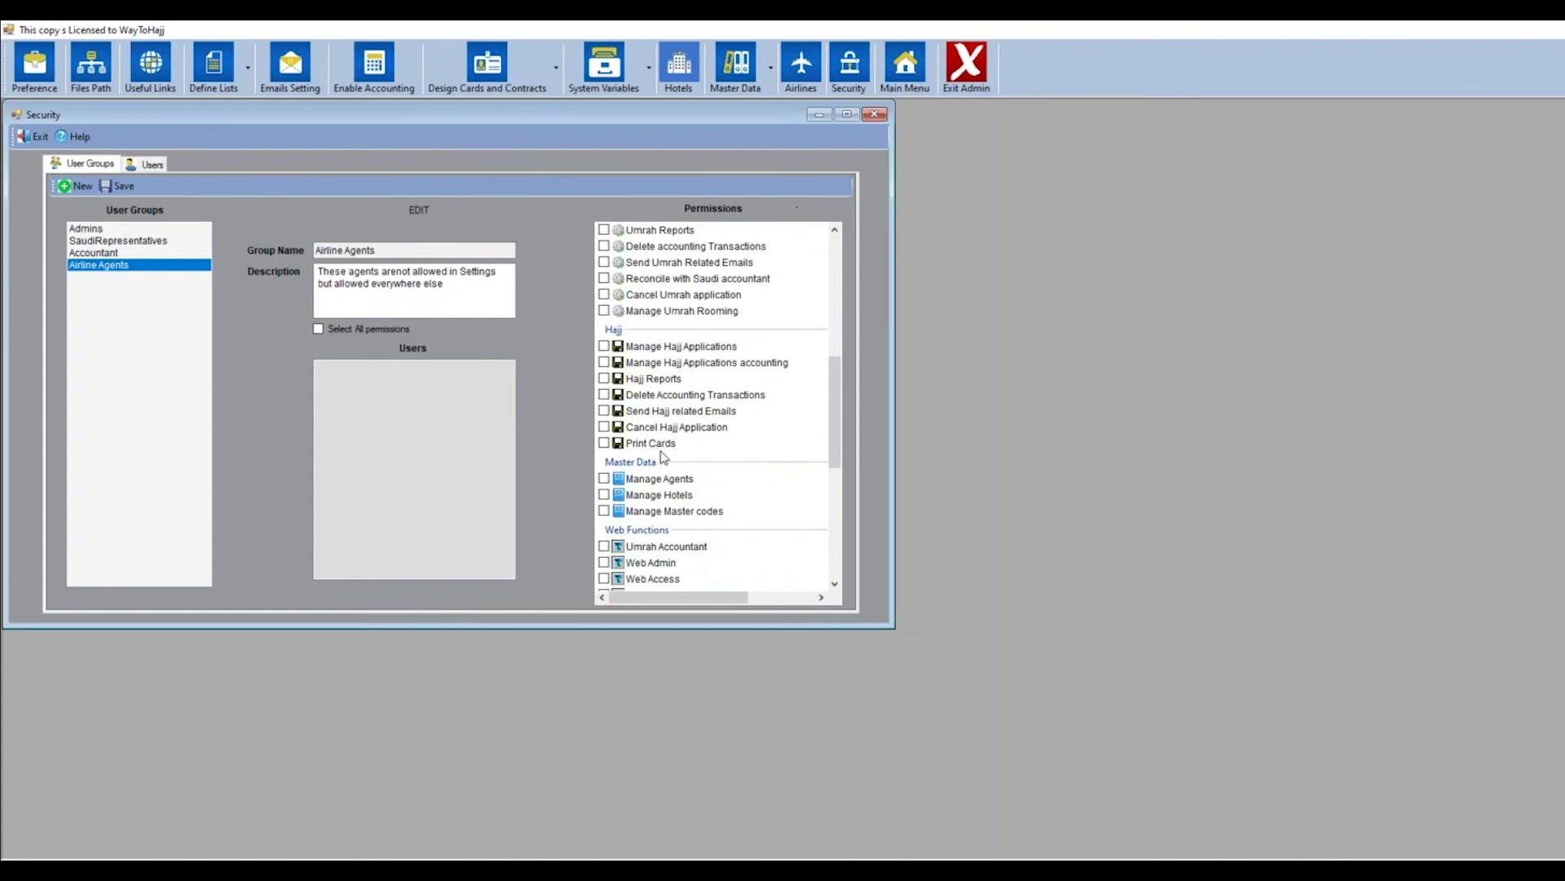
drag(835, 421, 848, 374)
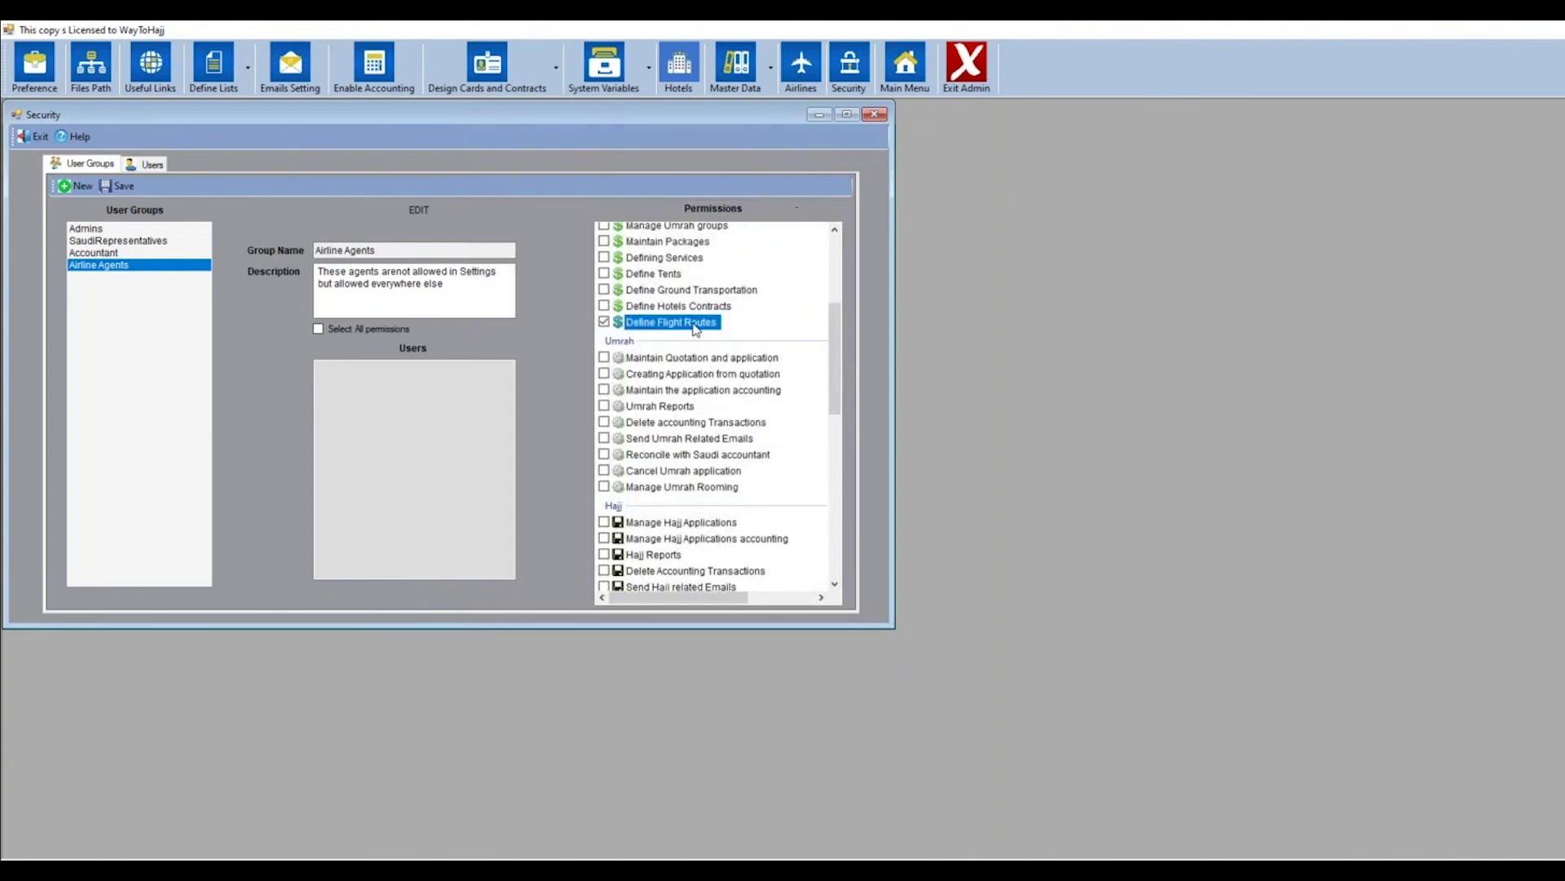
drag(832, 321, 830, 443)
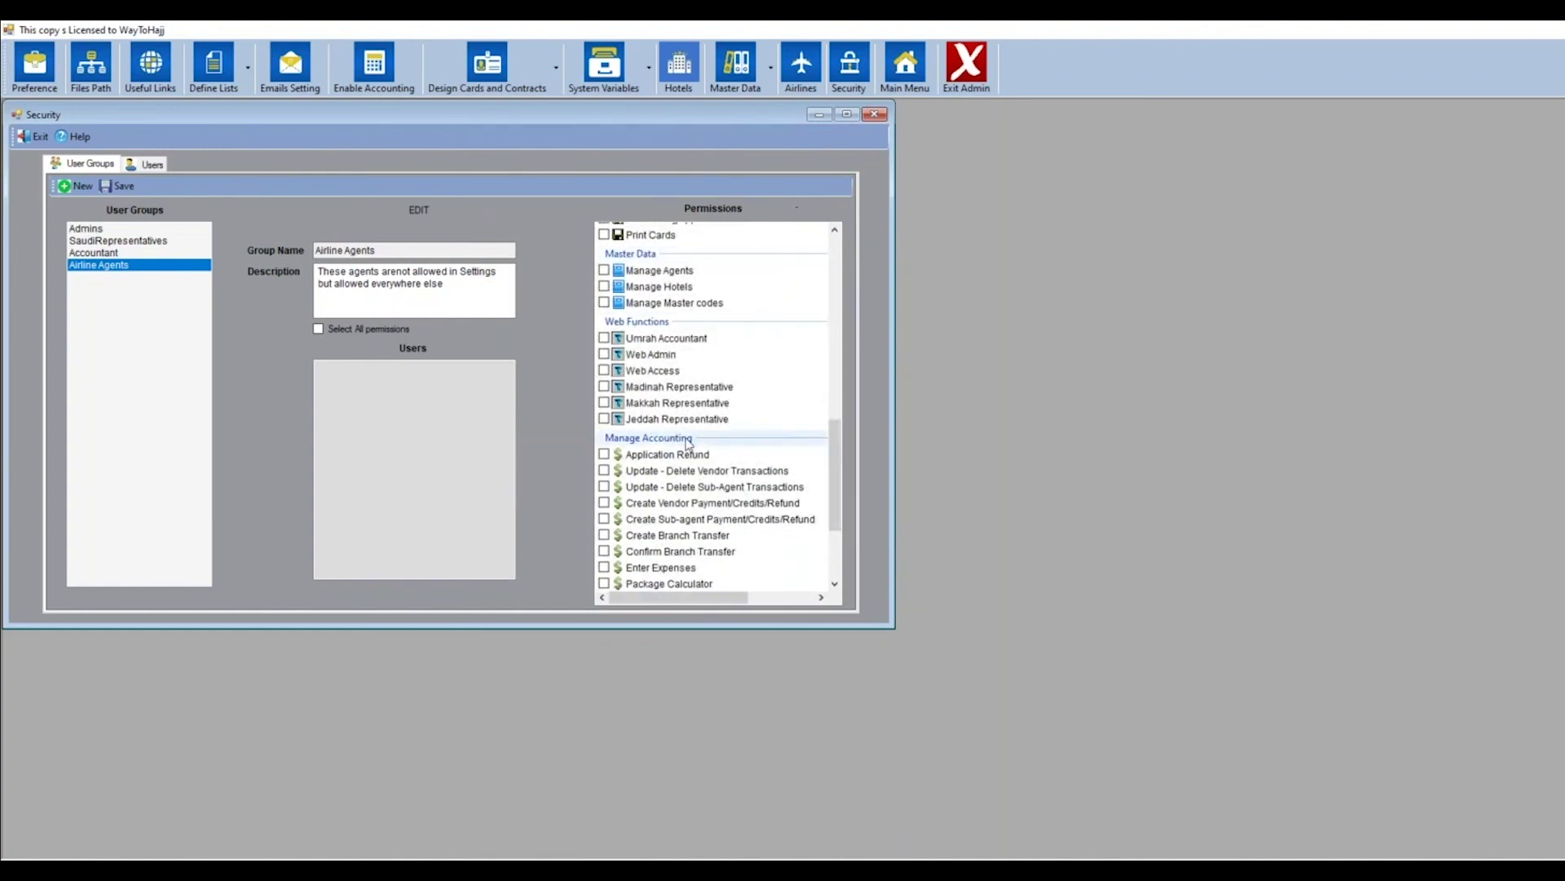
drag(838, 455, 838, 491)
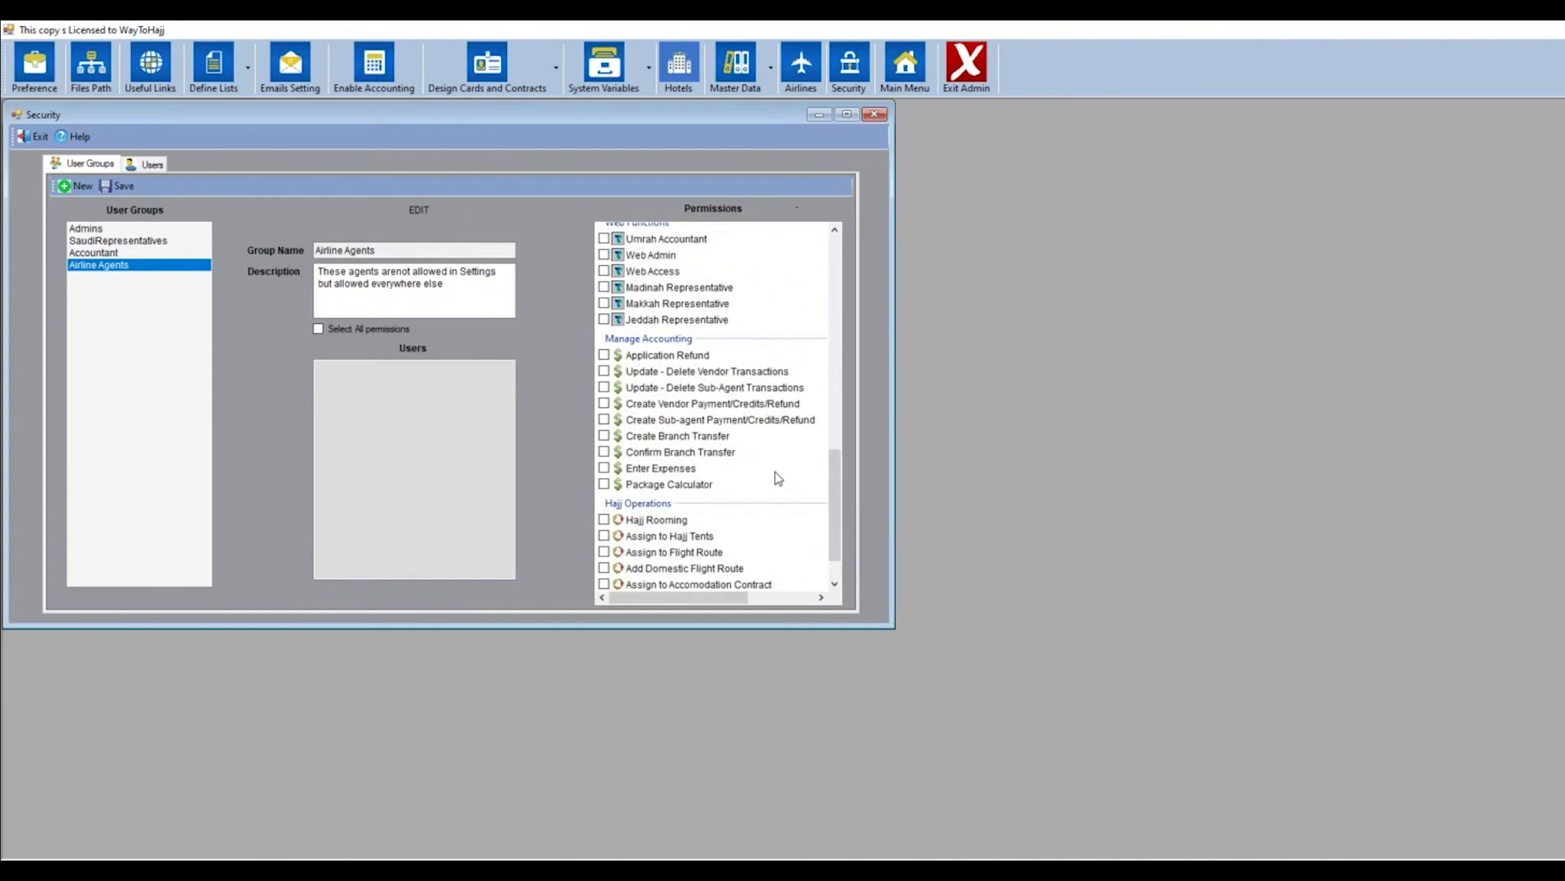
Also grant the Application Refund permission and save the group
click(666, 355)
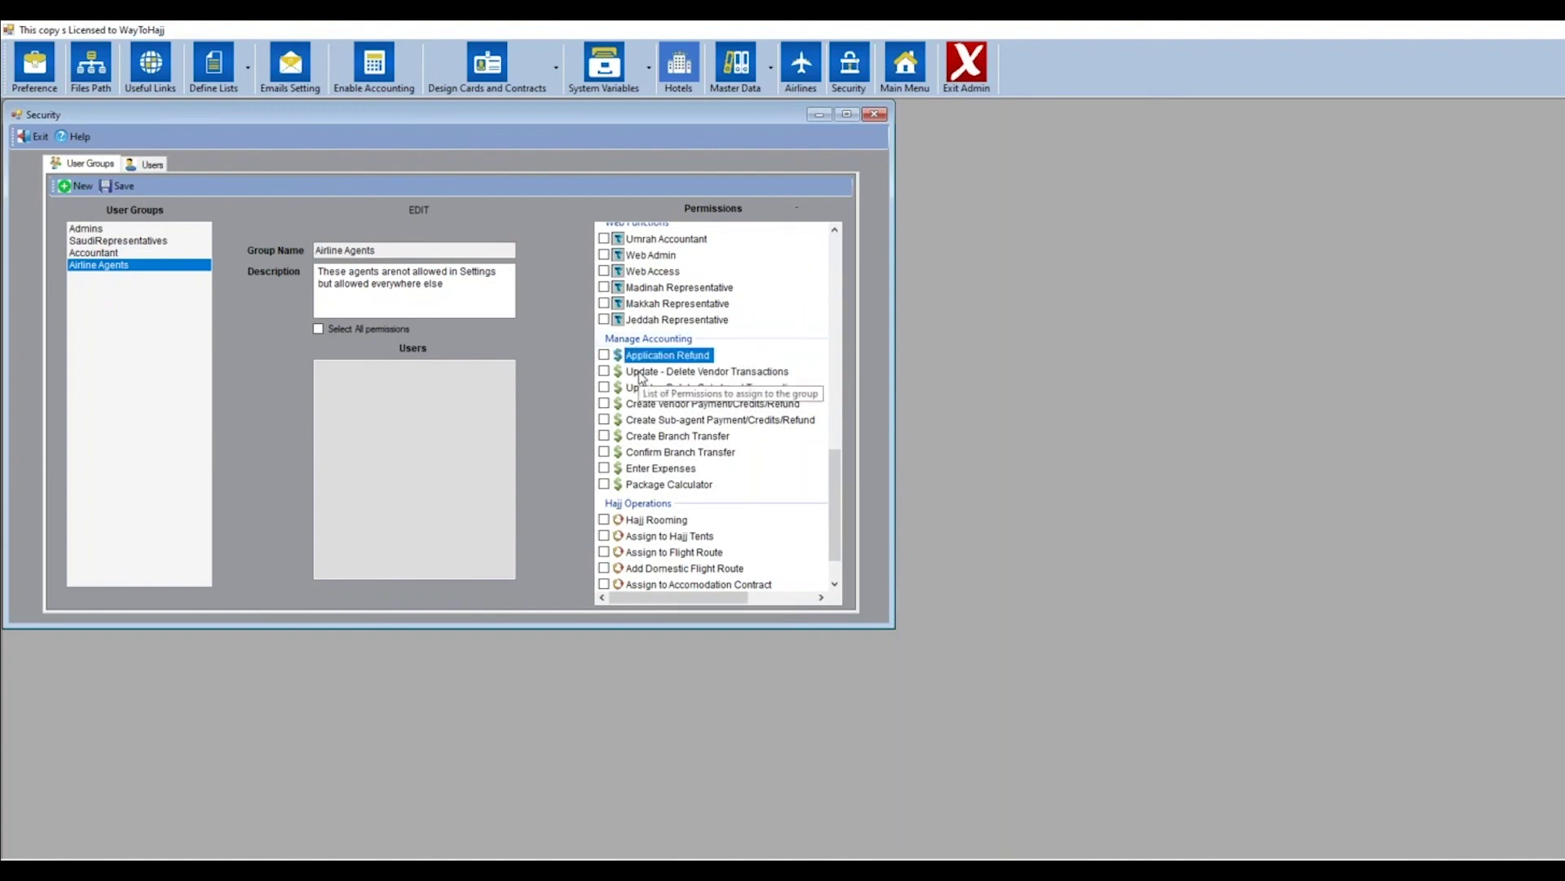
click(604, 356)
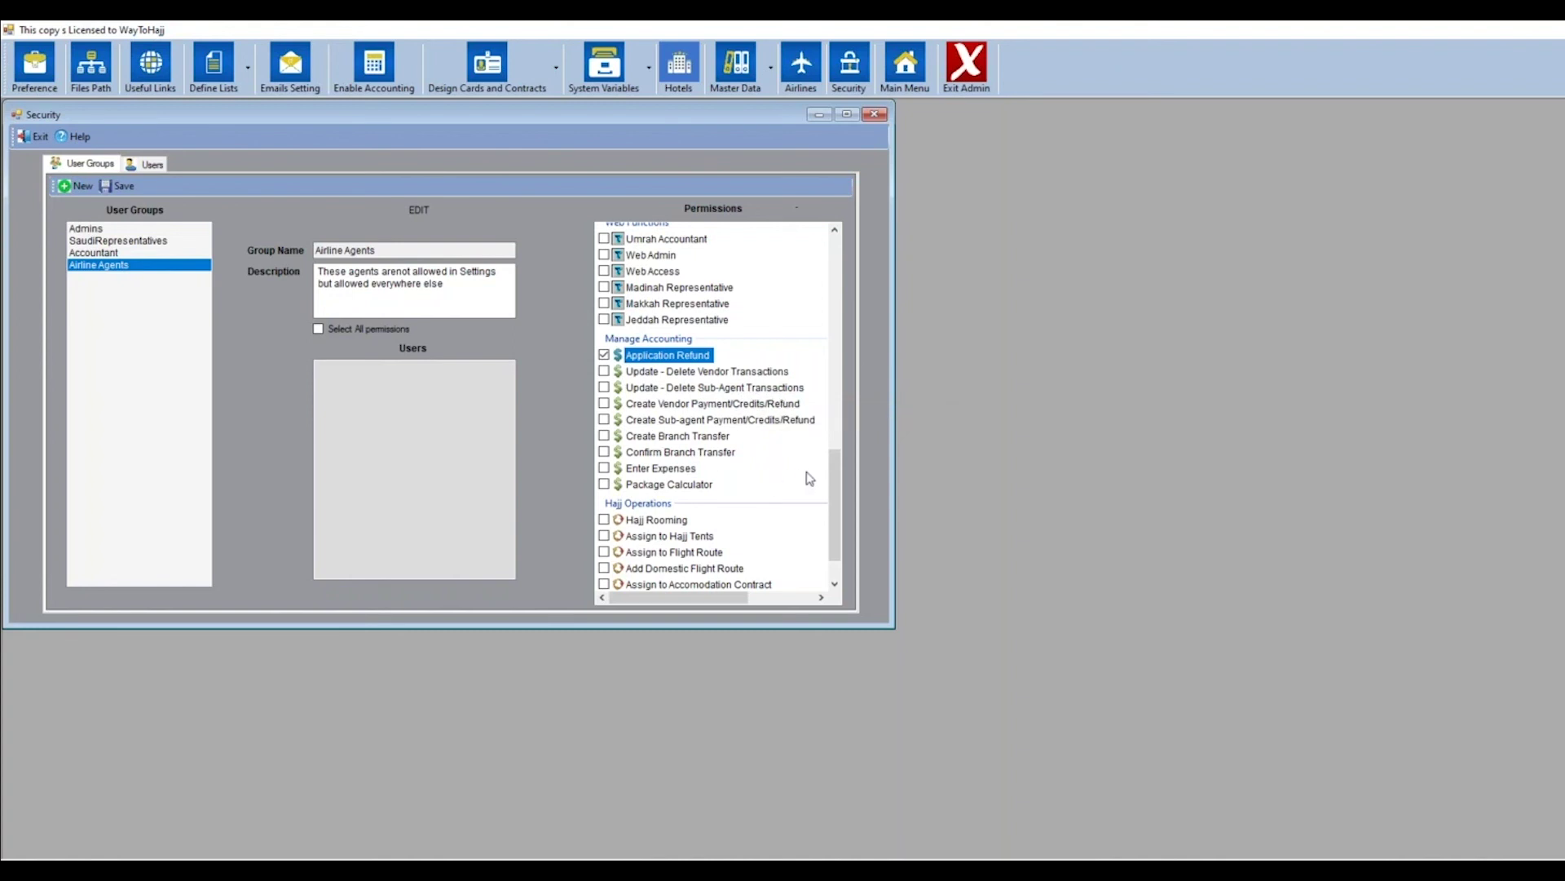
scroll(836, 502, down, 1)
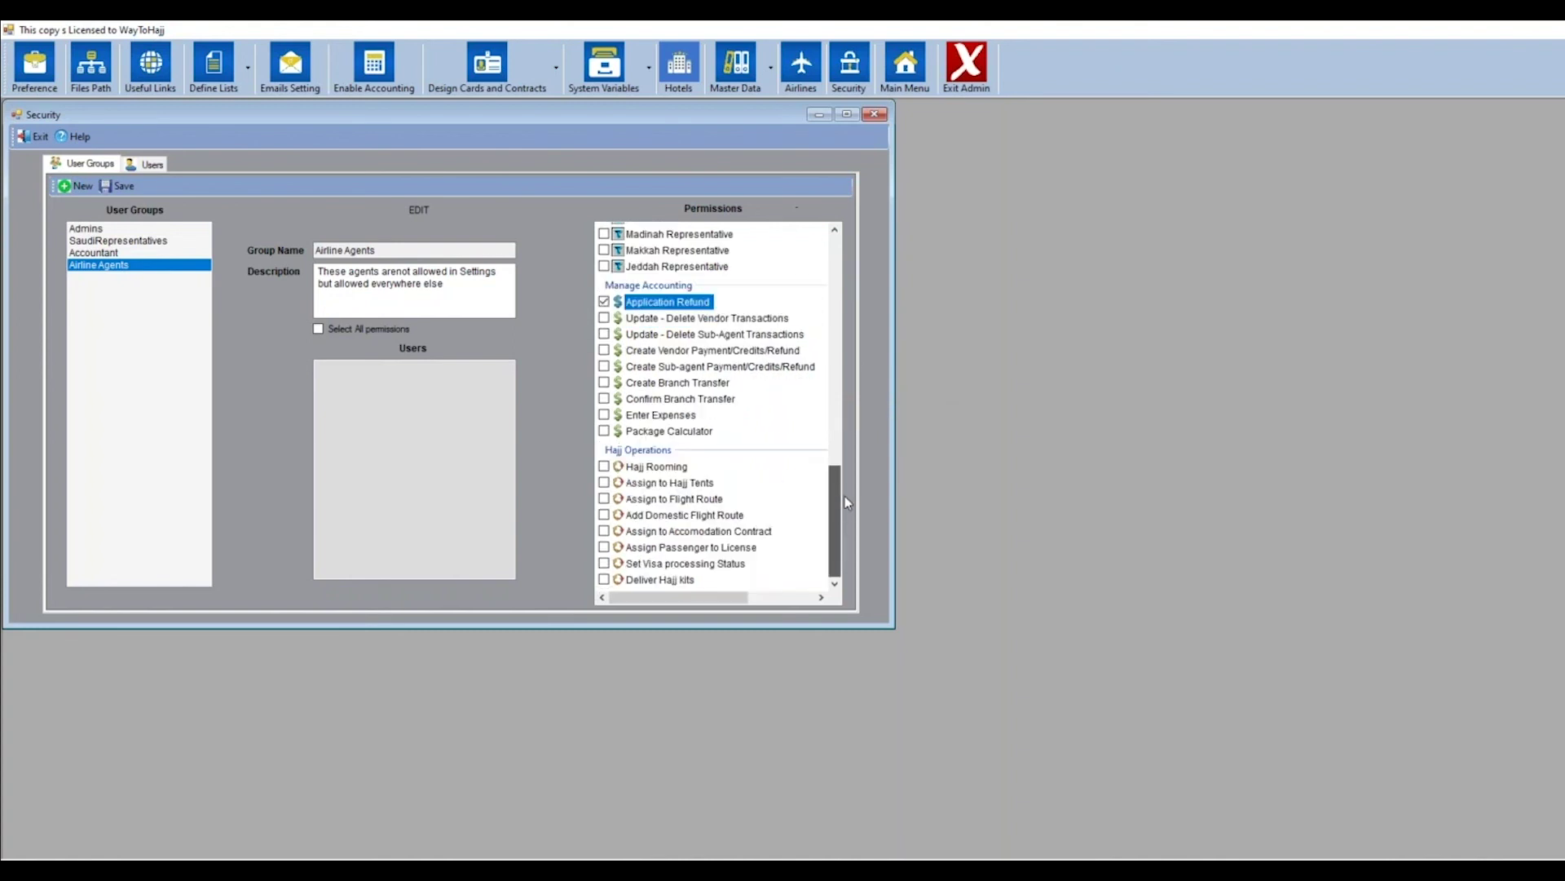
scroll(844, 489, up, 5)
scroll(852, 409, up, 8)
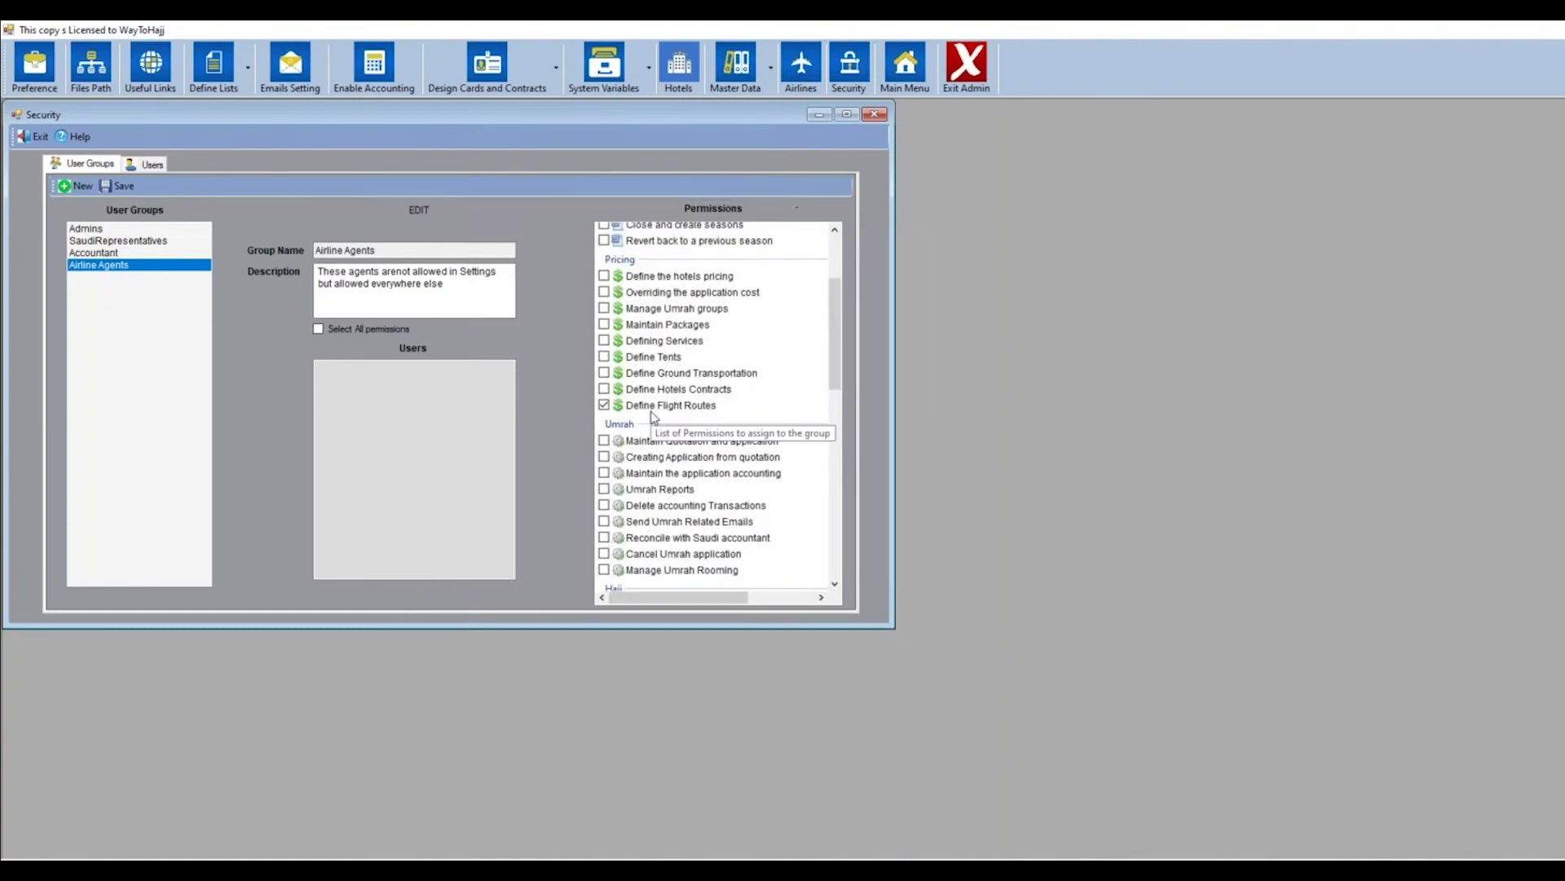
click(121, 186)
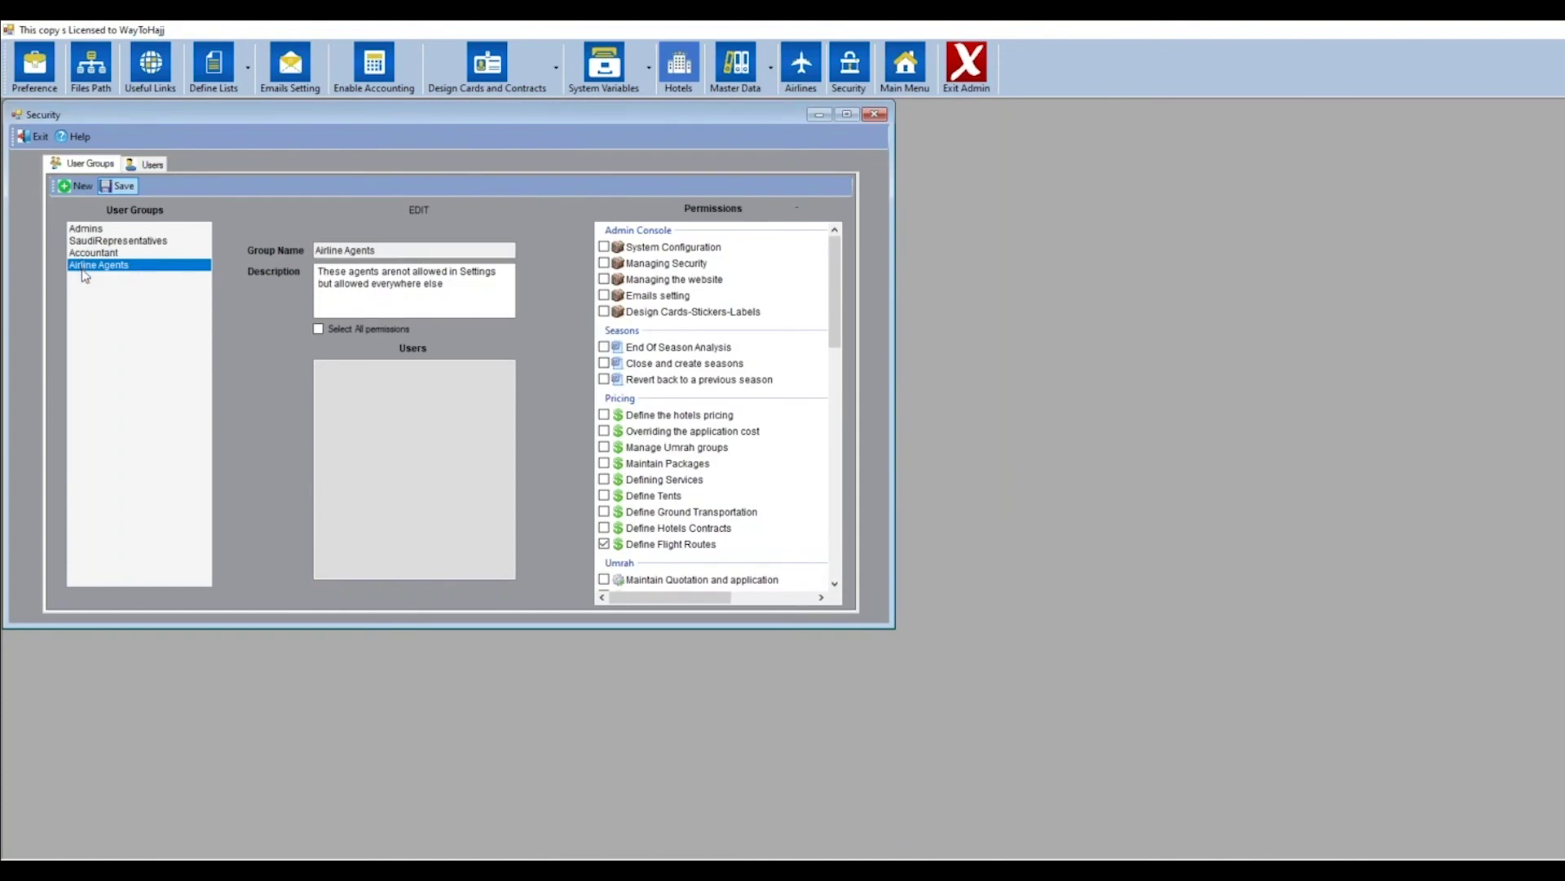
Start a new user on the Users tab with their full name and work title Airline Reservation Agent
click(146, 165)
click(77, 186)
click(387, 270)
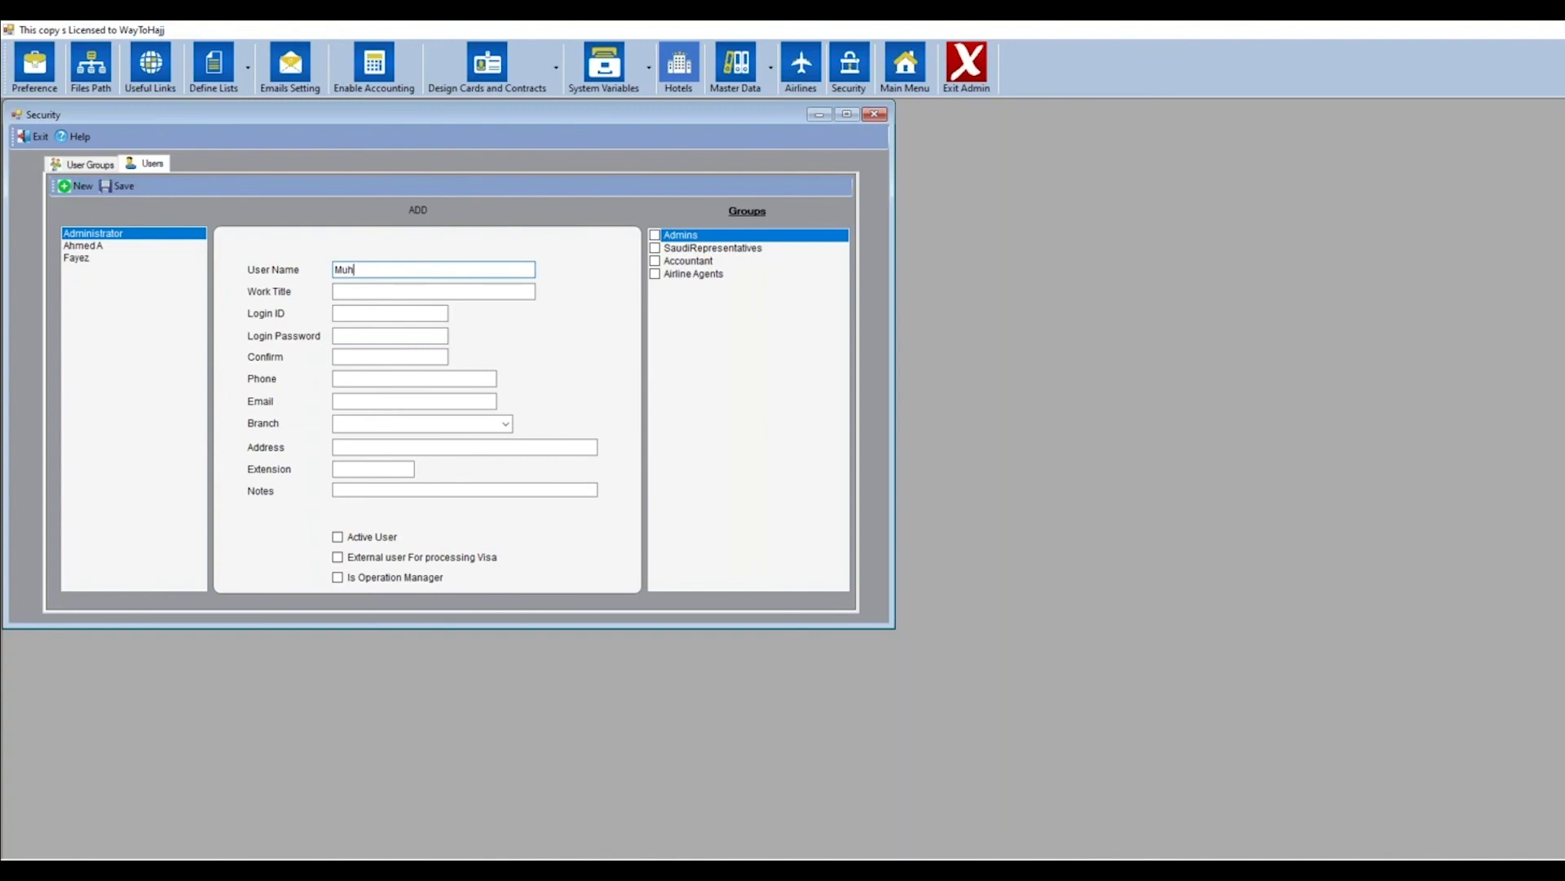
click(432, 291)
text(Airline Reservation Agent)
Enter the user's login ID and set and confirm their login password
click(390, 313)
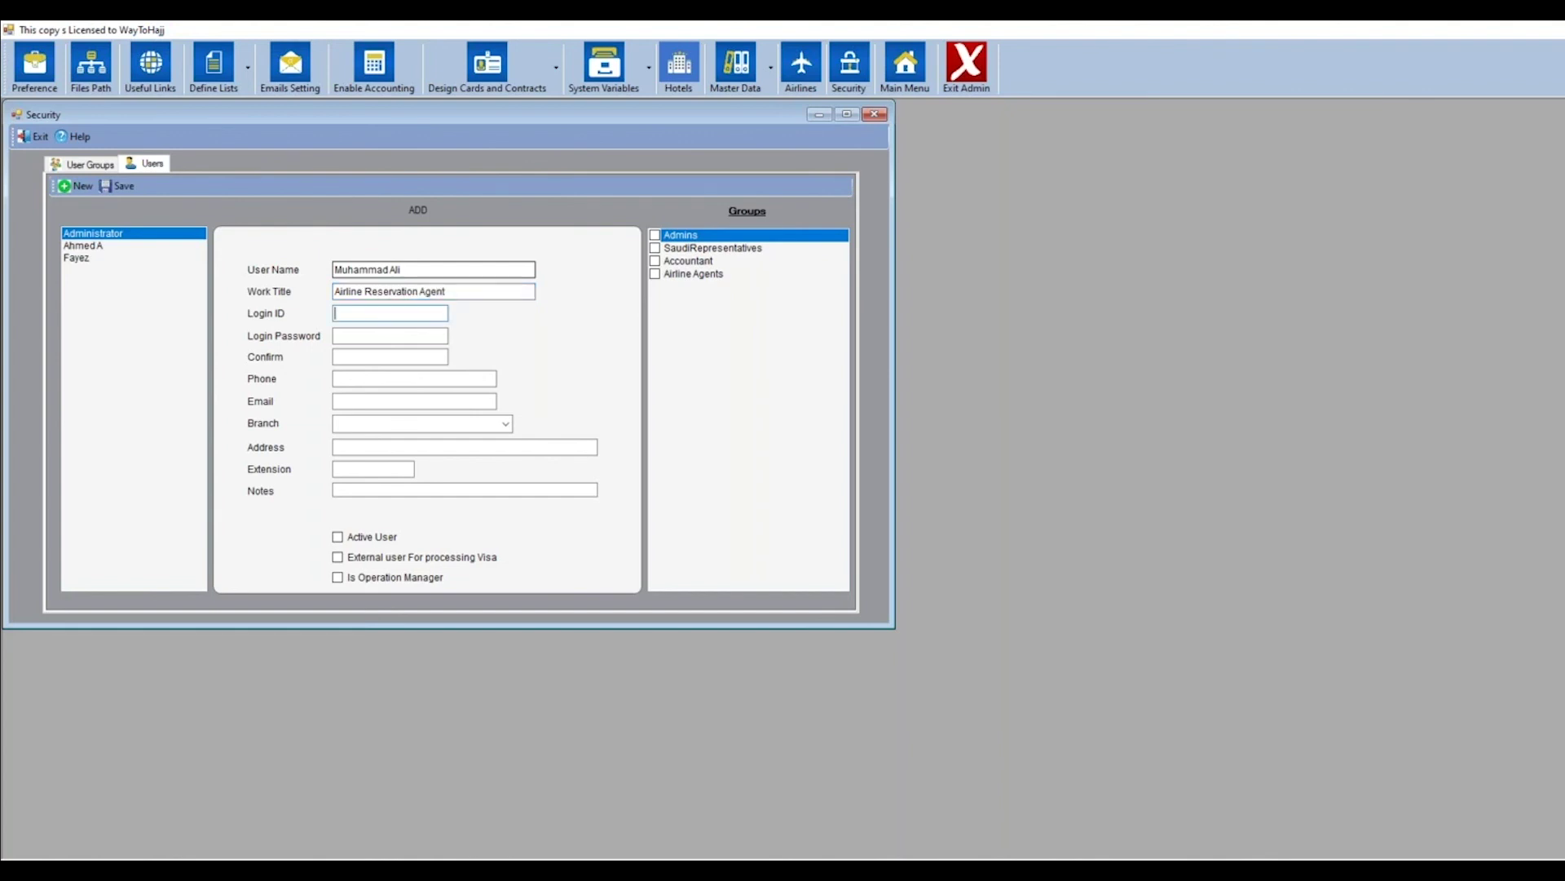
key(Tab)
text(********)
key(Tab)
text(********)
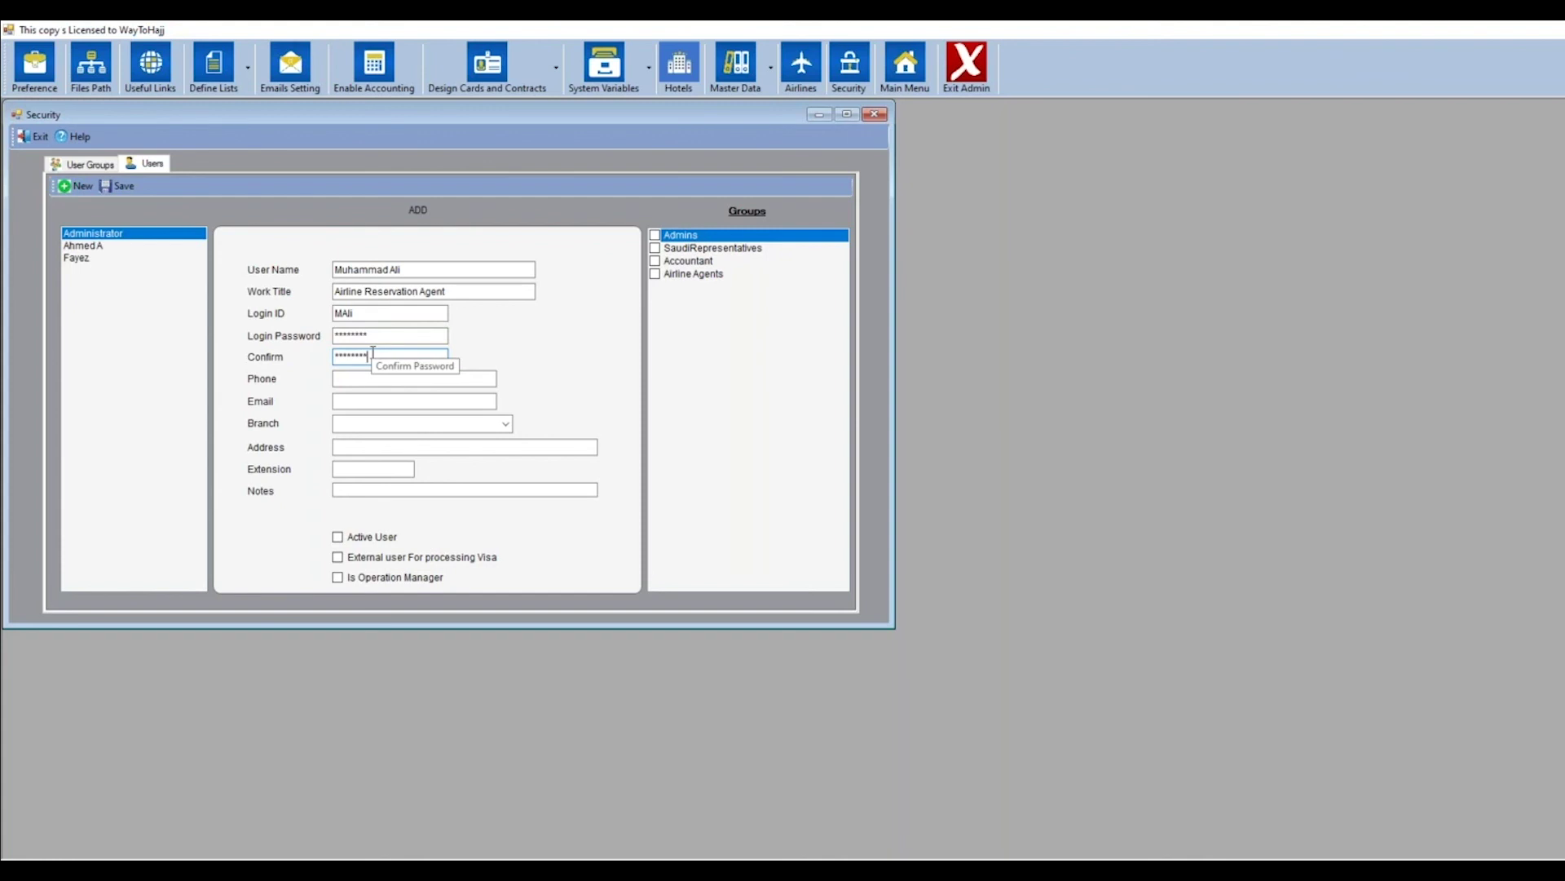
click(349, 376)
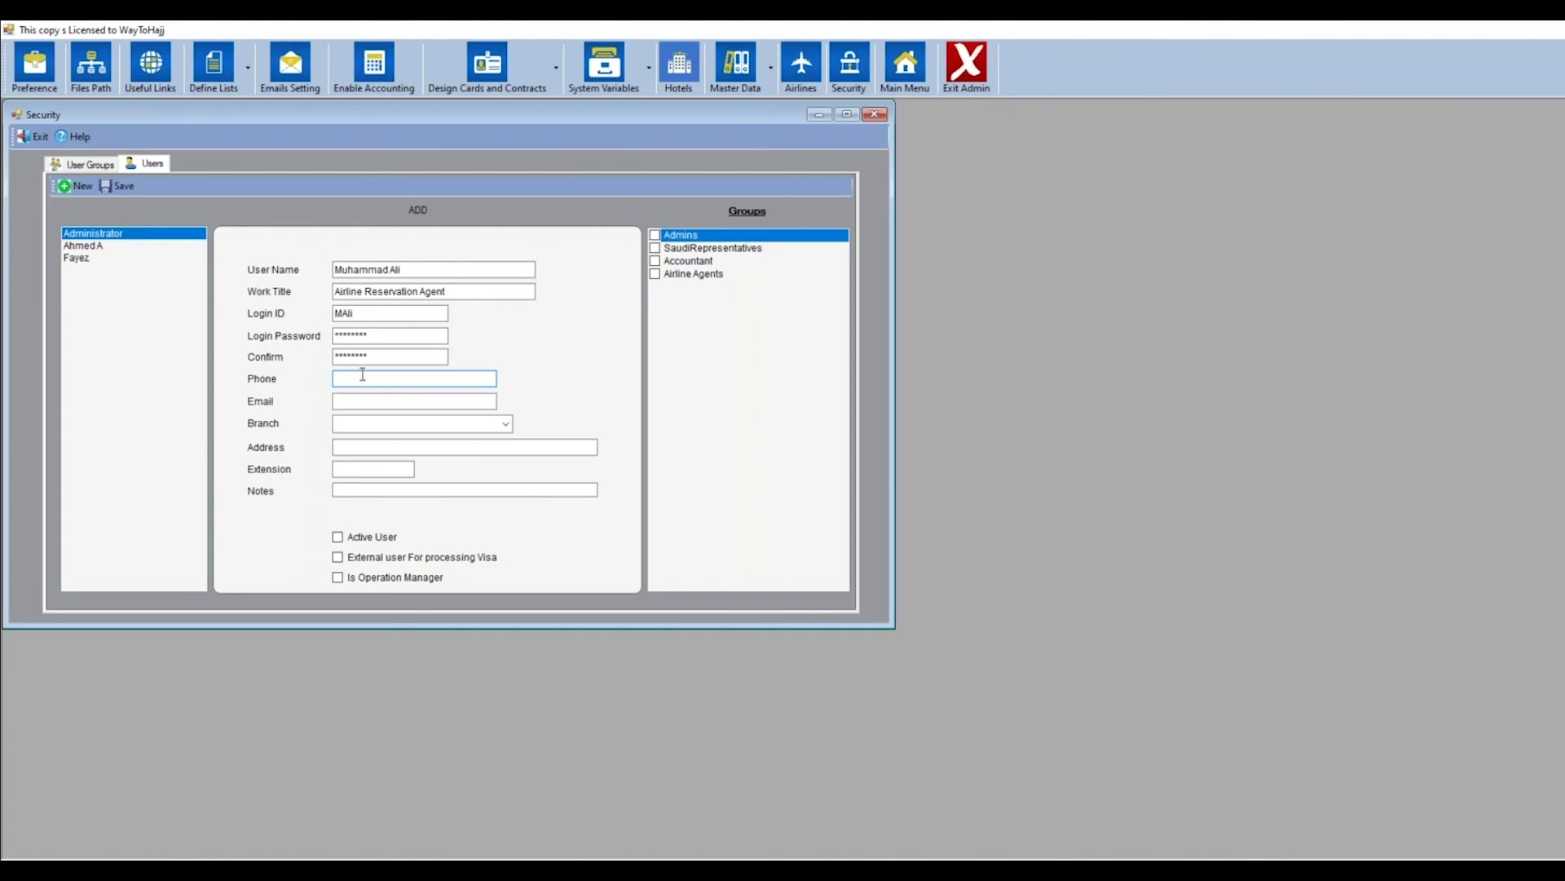
Enter the user's phone number and e-mail address, and assign them to London Branch
click(488, 401)
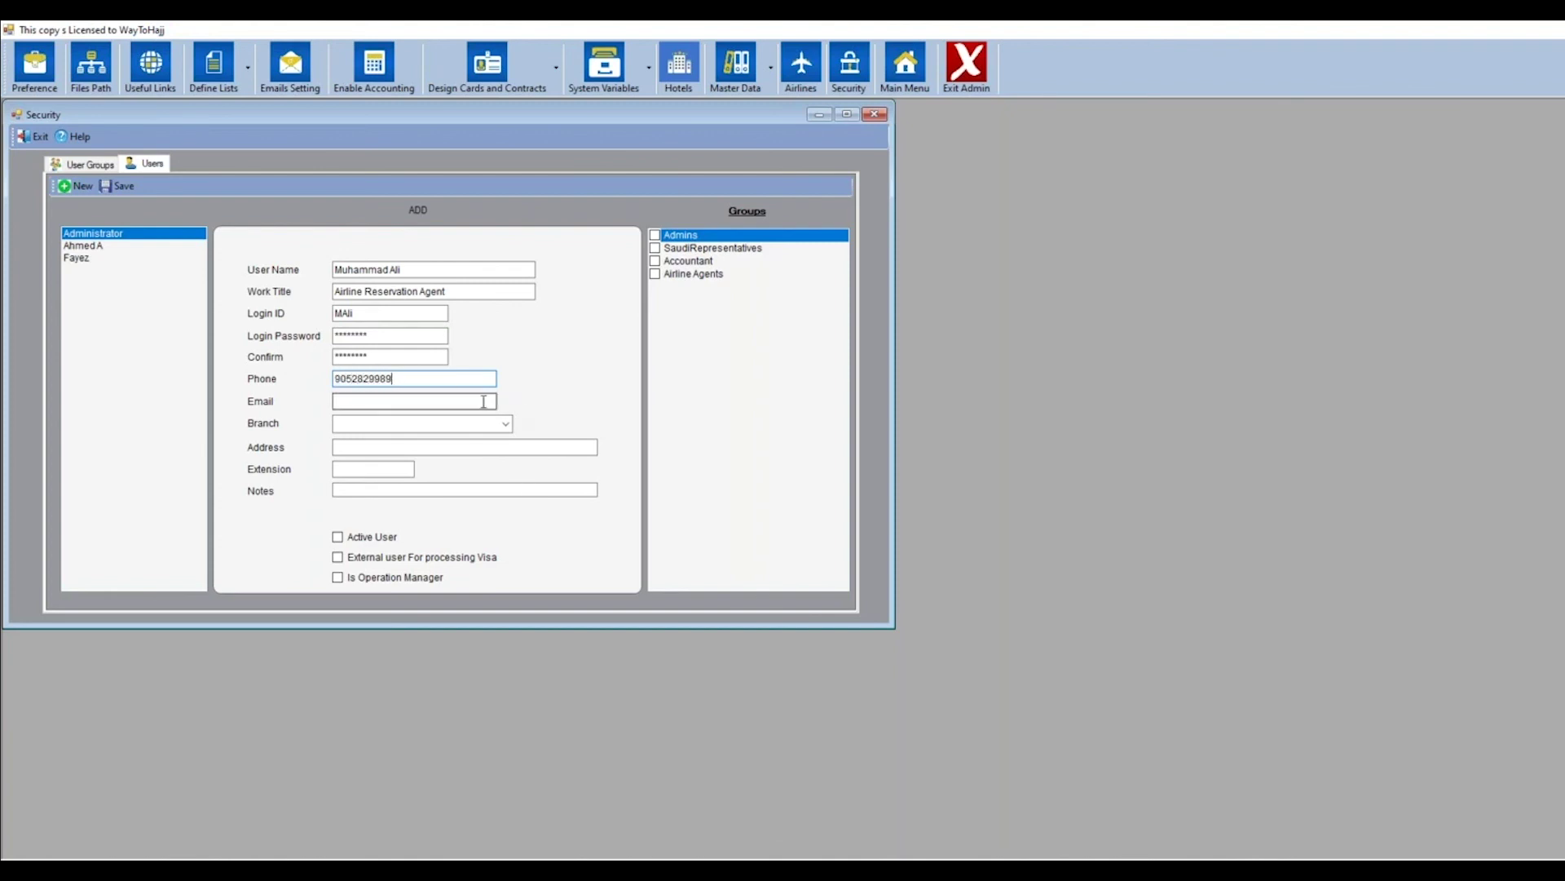
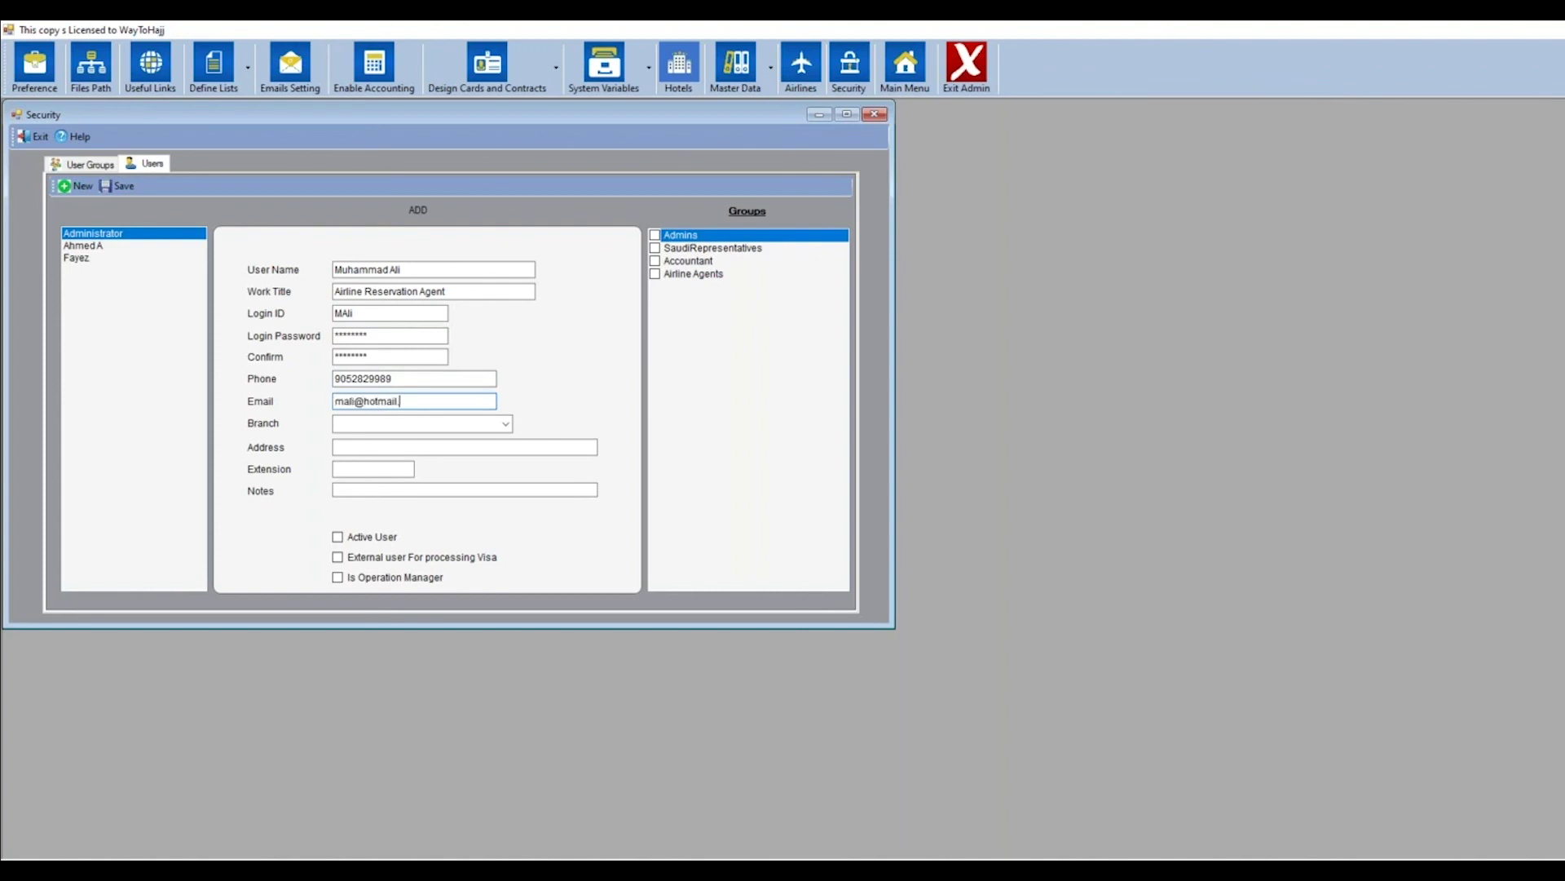
click(506, 425)
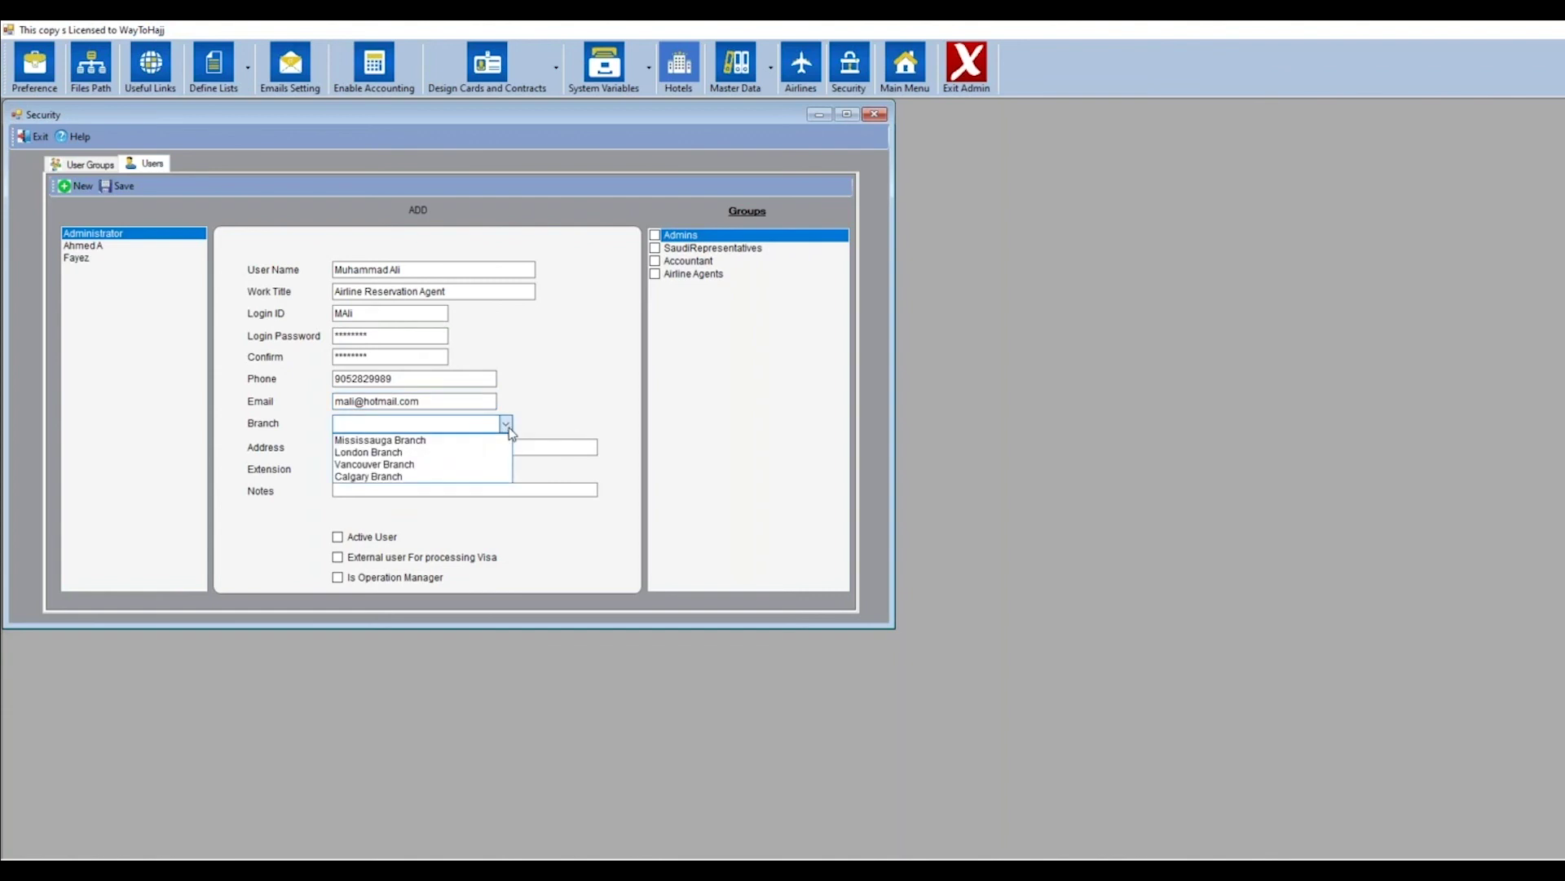
click(385, 440)
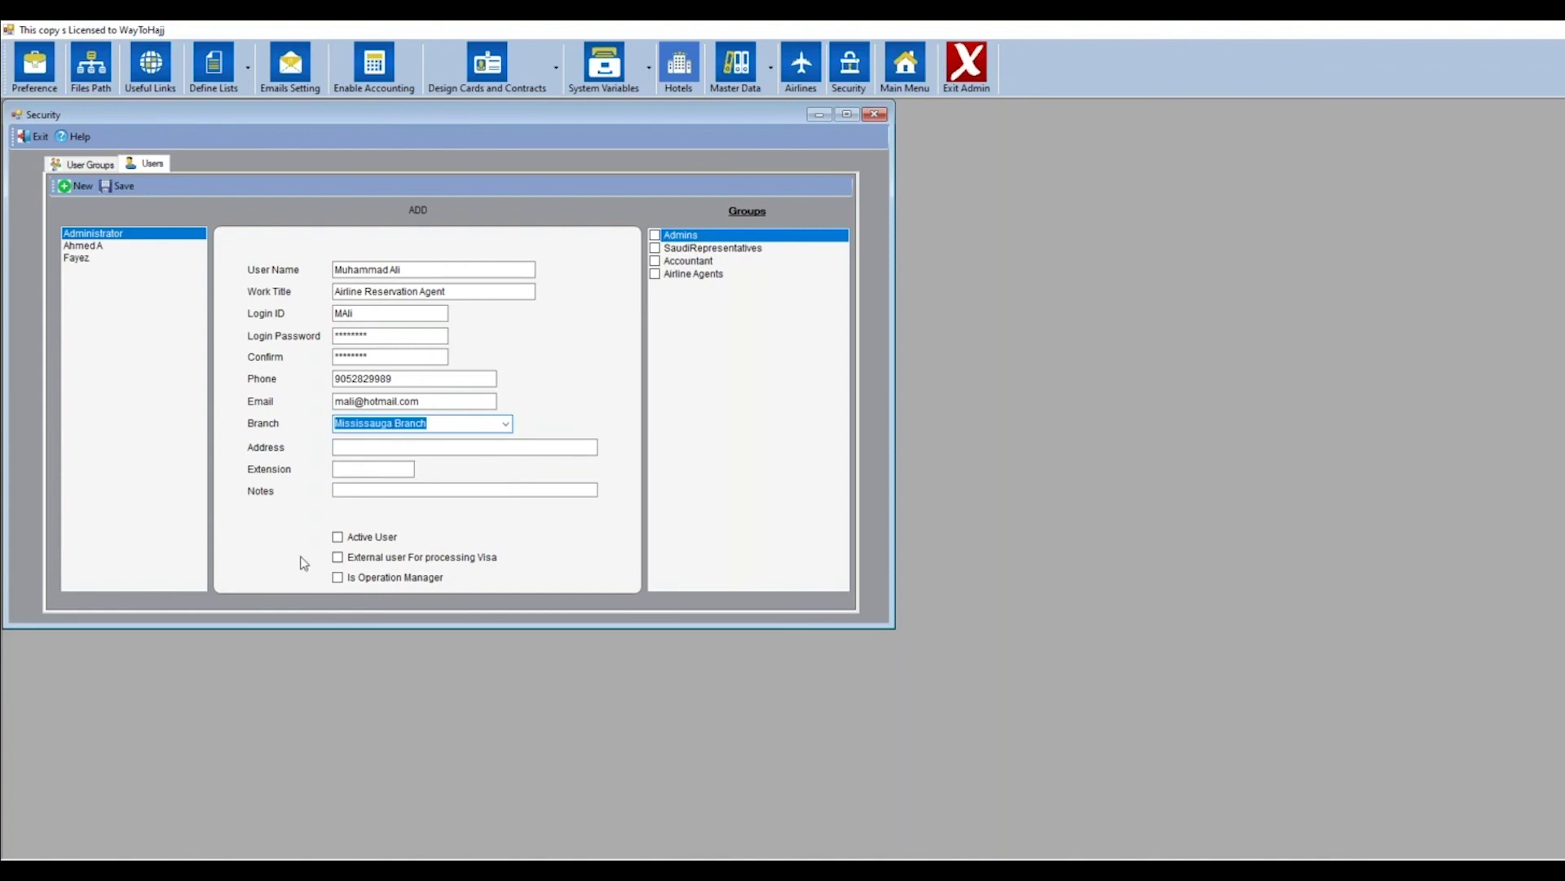
click(507, 423)
click(426, 452)
Fill in the user's street address
click(390, 447)
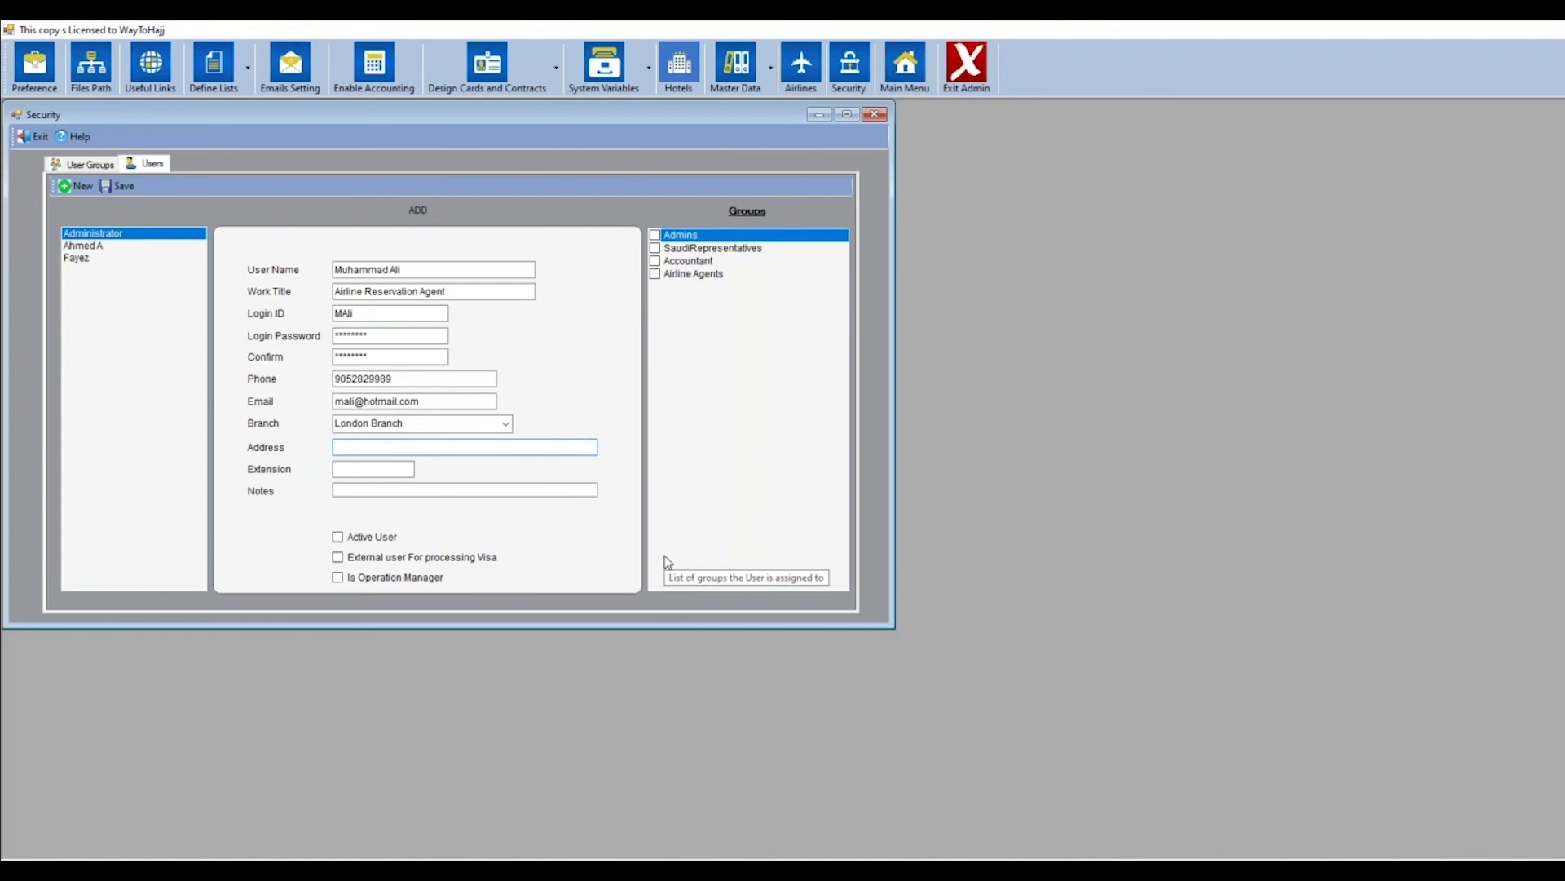
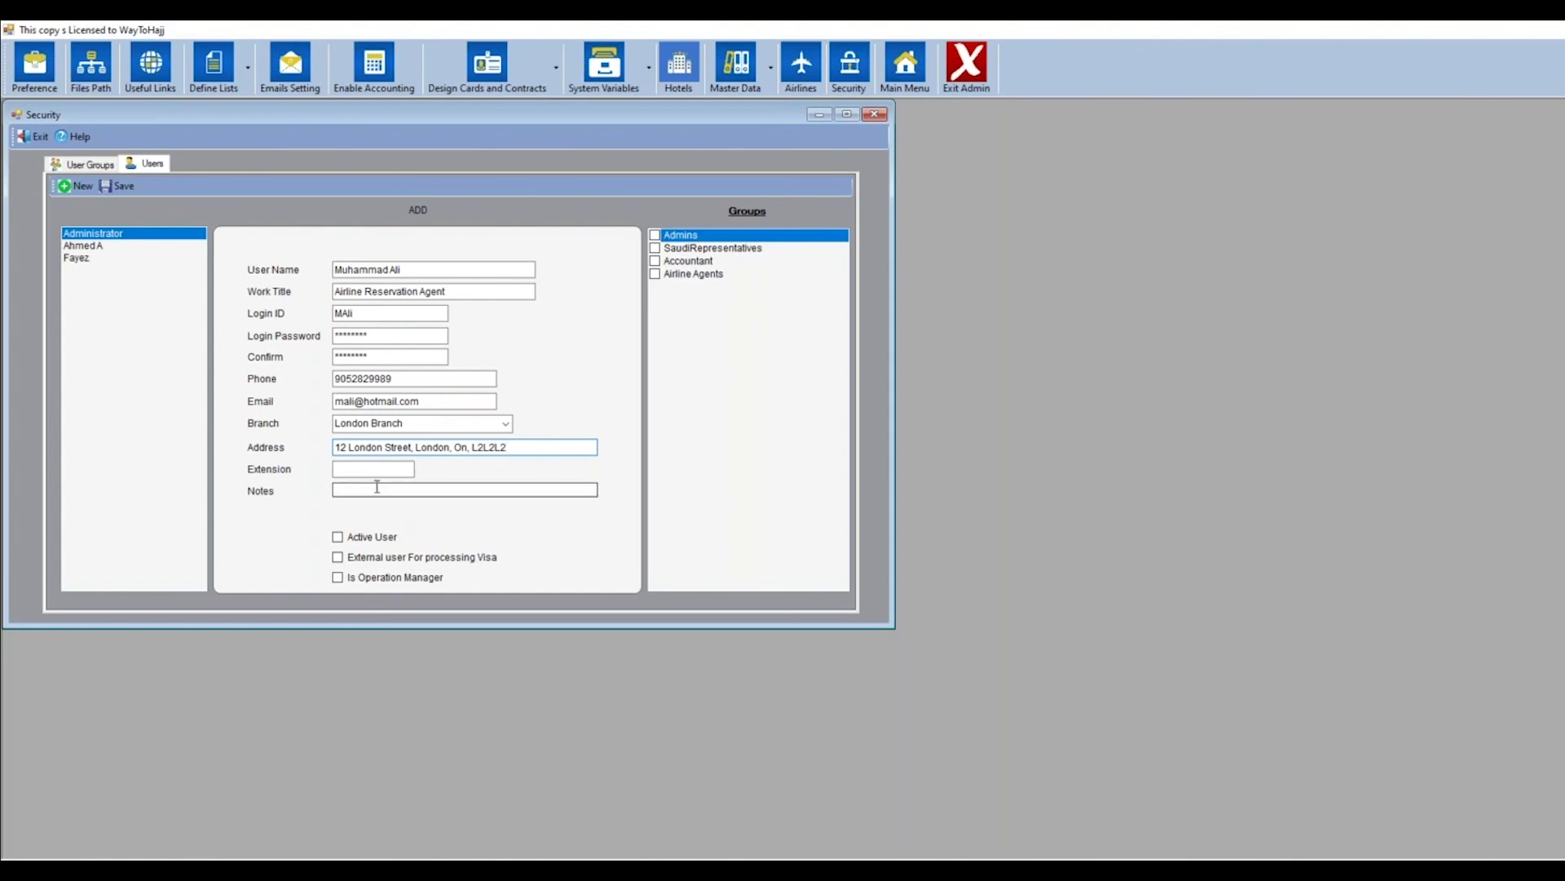
click(375, 468)
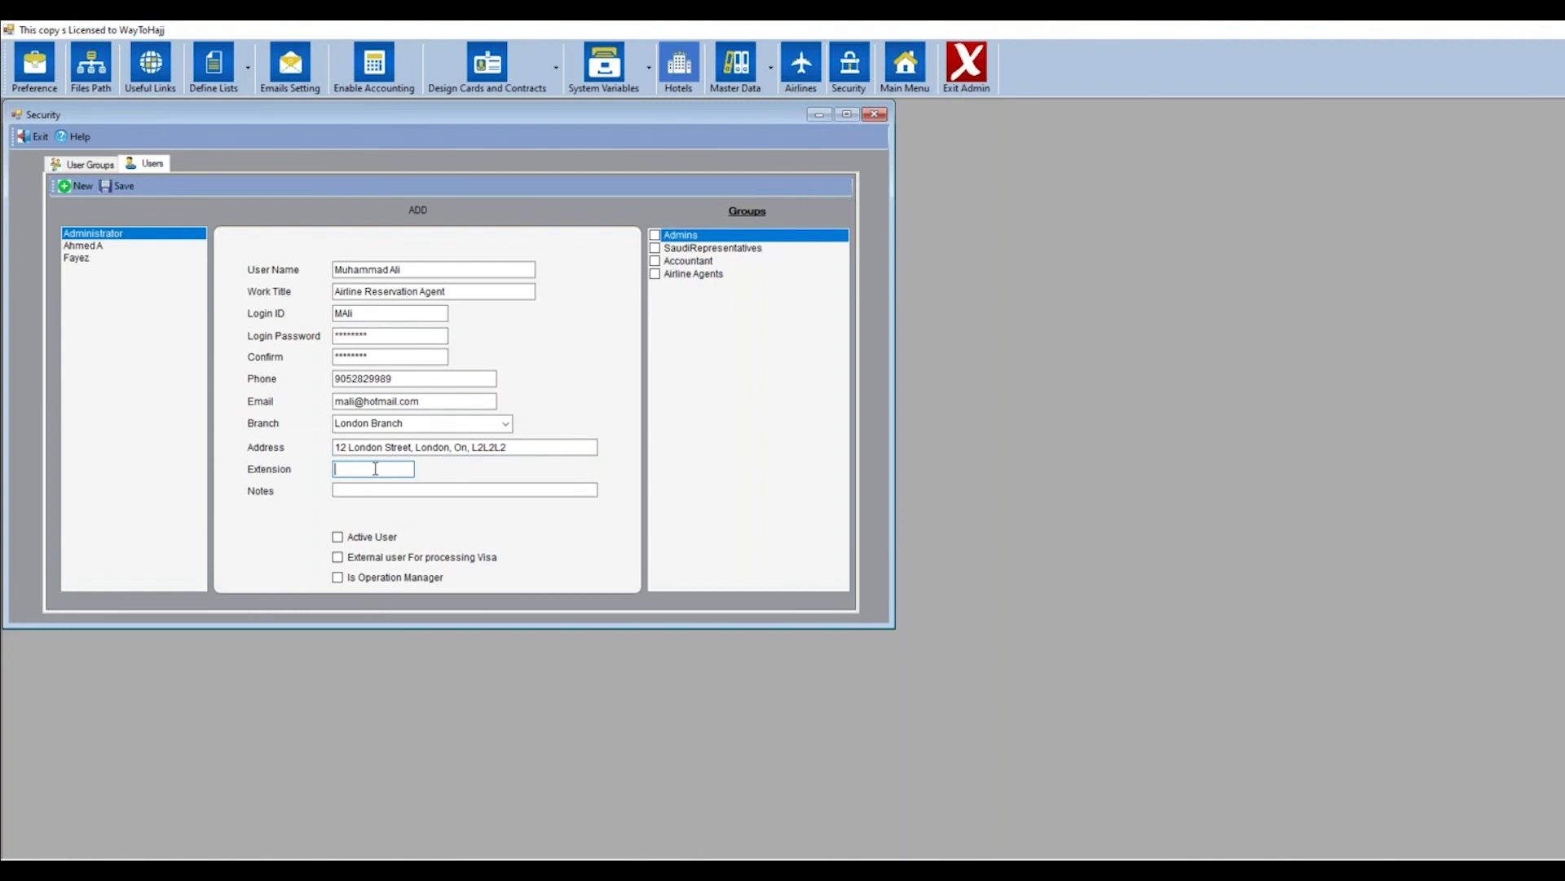
Finish the login entry and mark the new user as an Active User
click(379, 488)
click(338, 537)
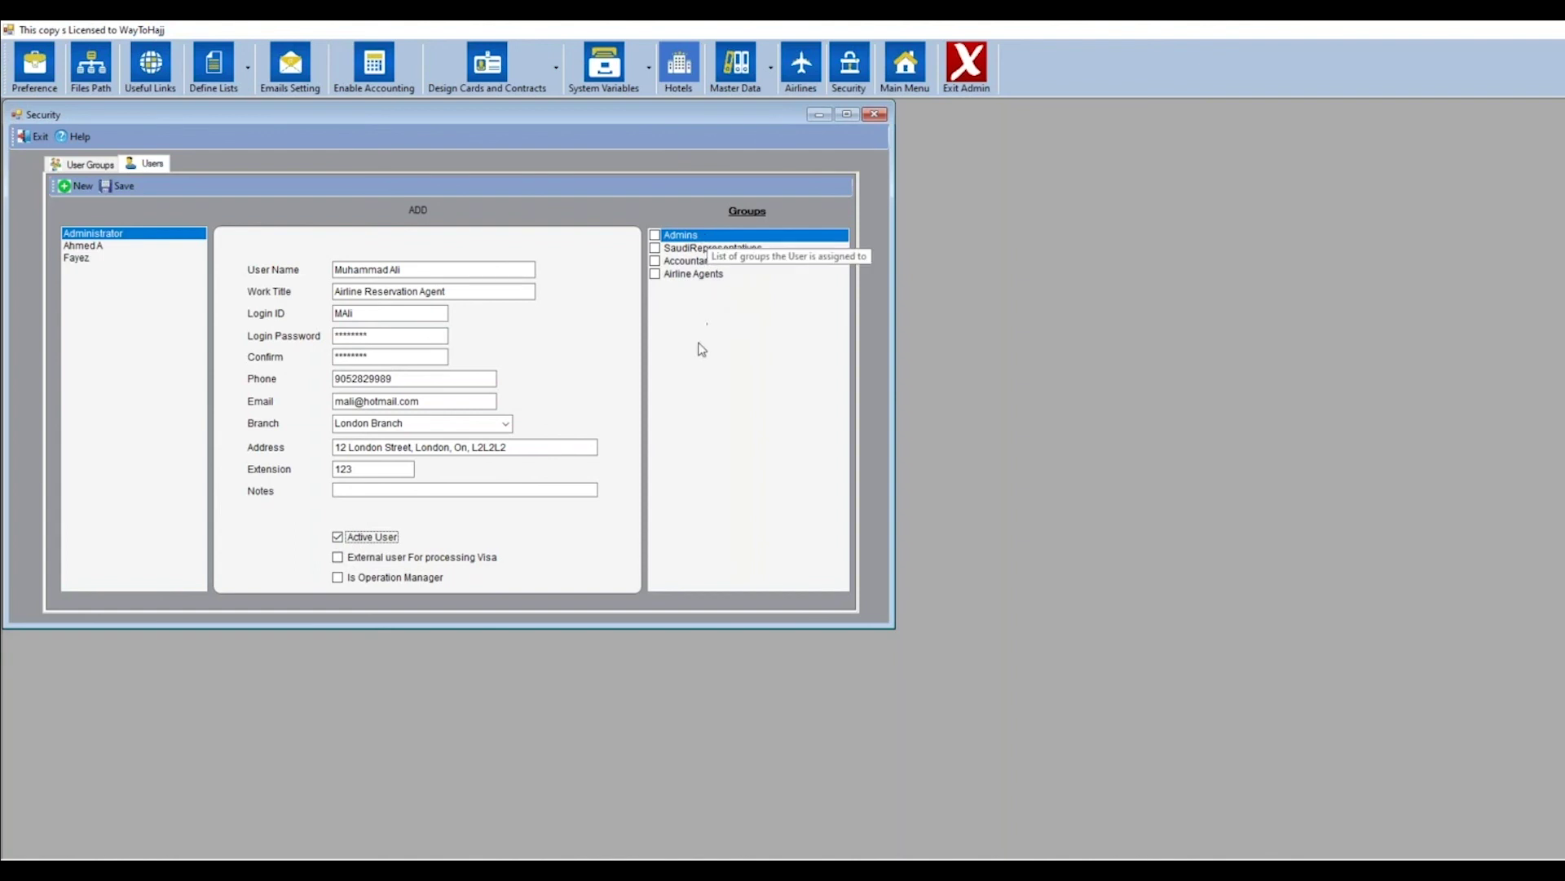
Assign the user to the Airline Agents group and save the user record
click(689, 276)
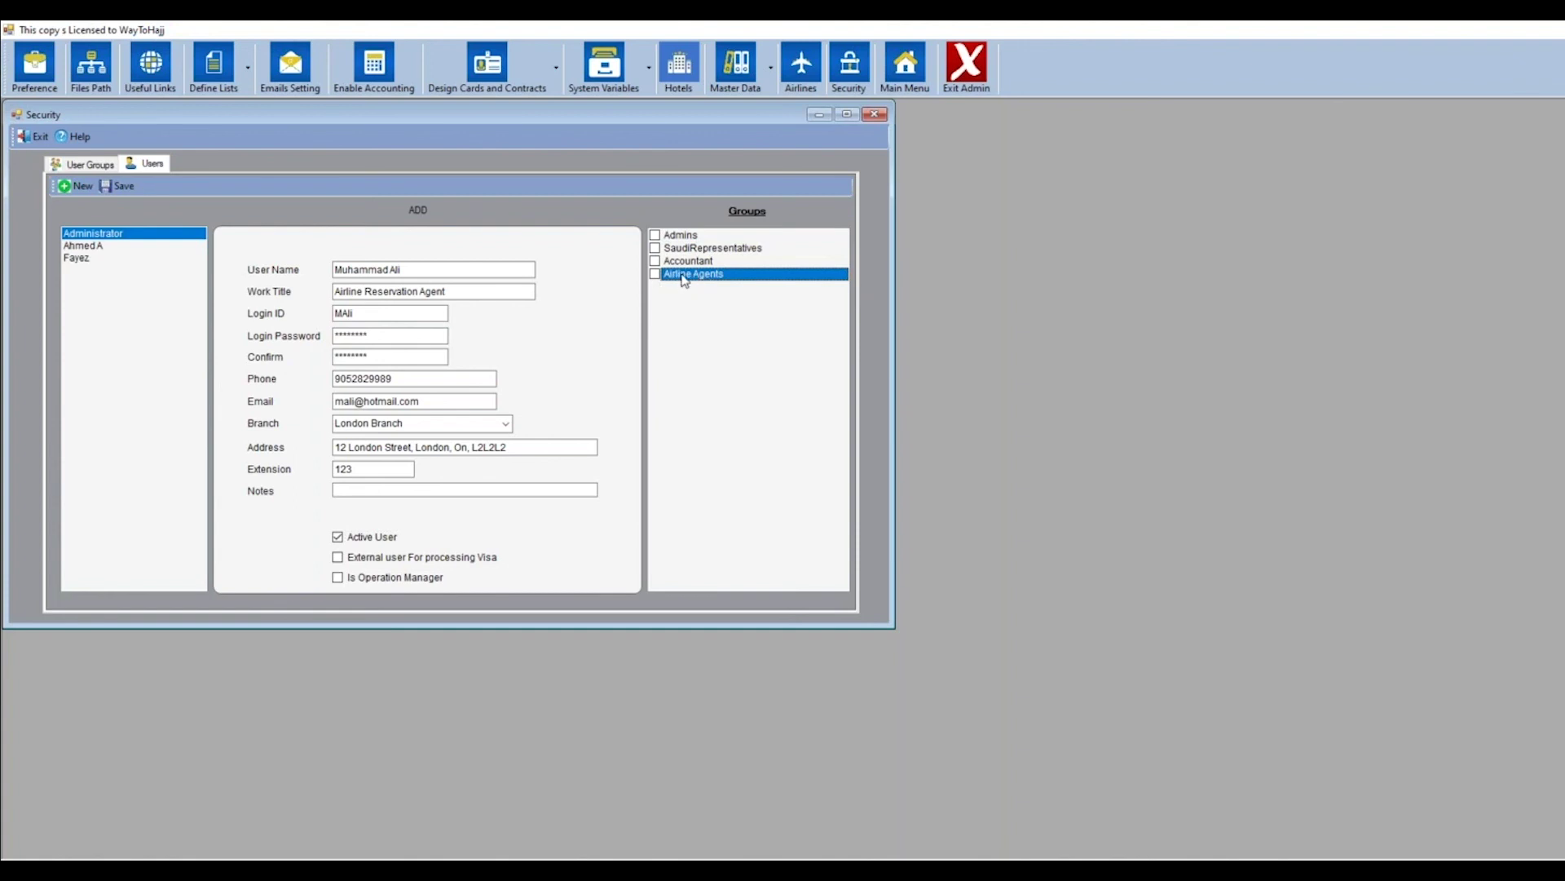
click(655, 275)
click(689, 262)
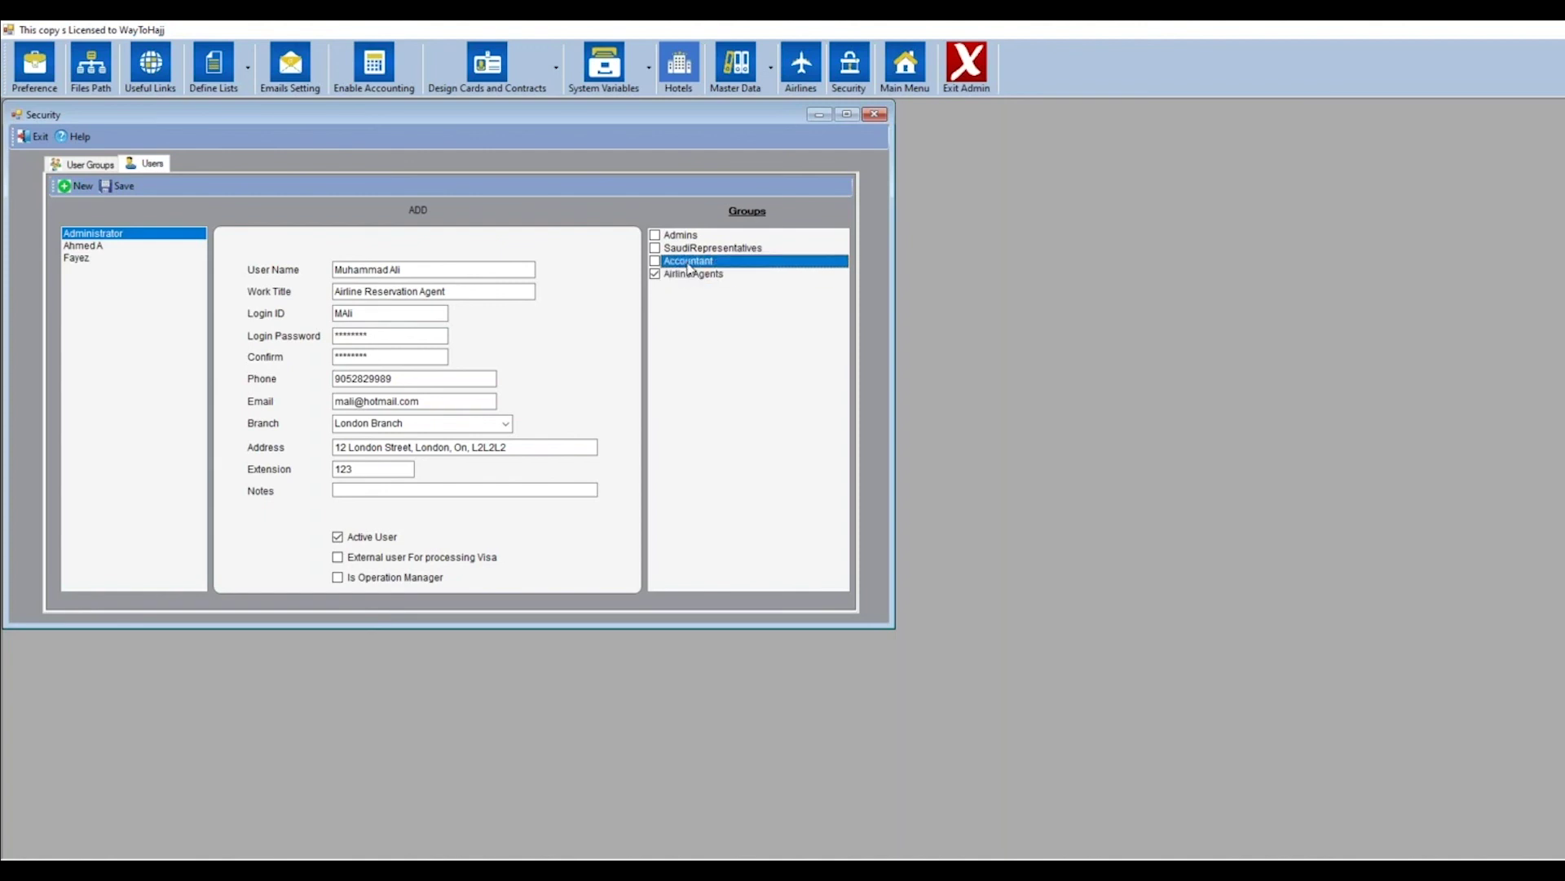
click(681, 278)
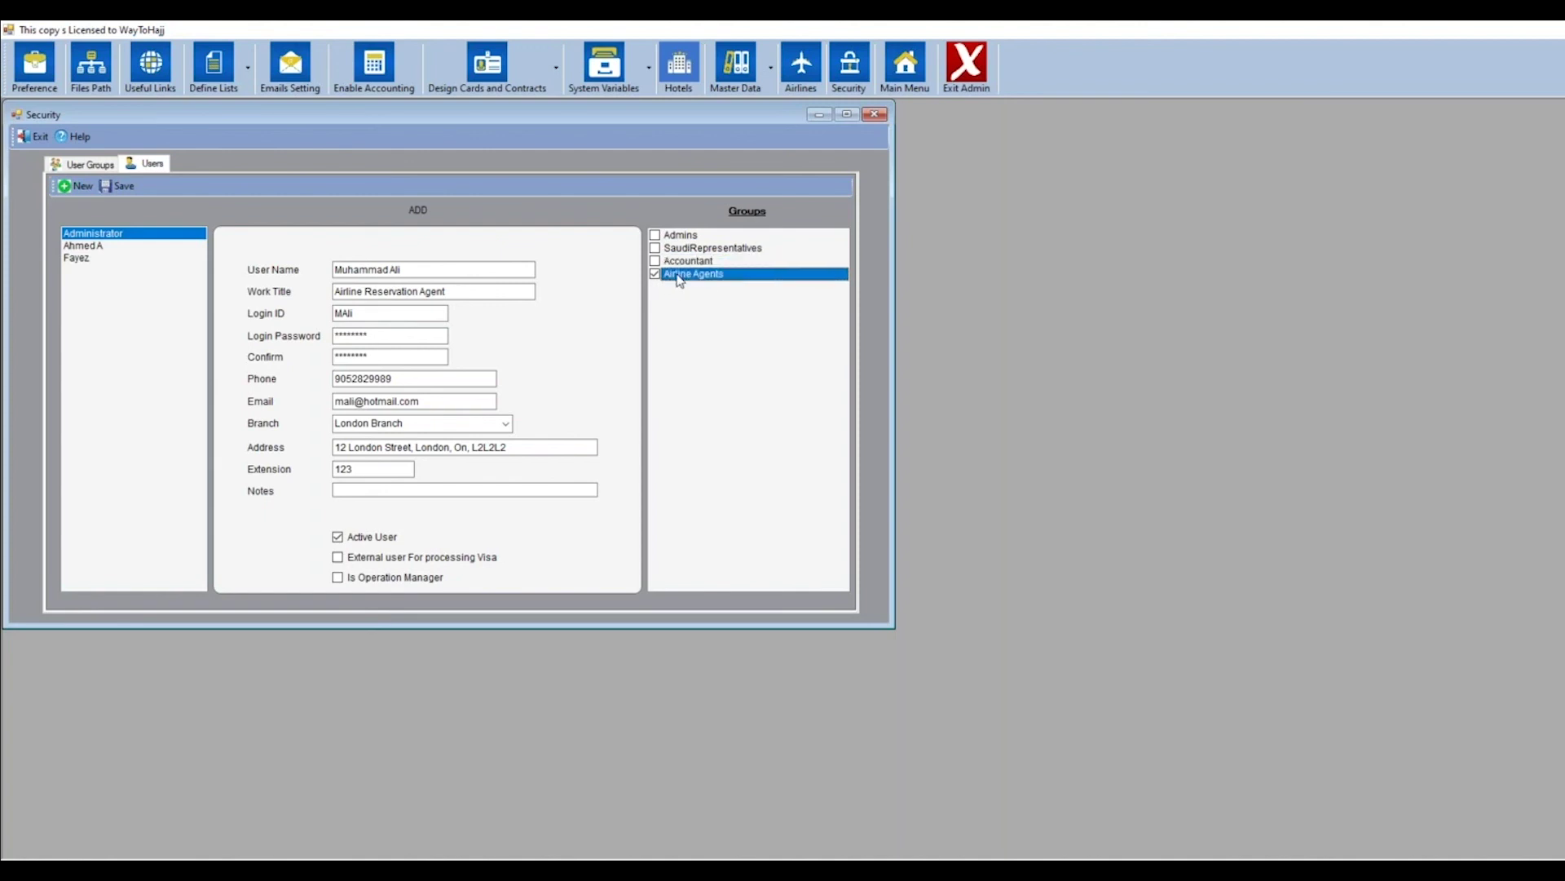
click(685, 264)
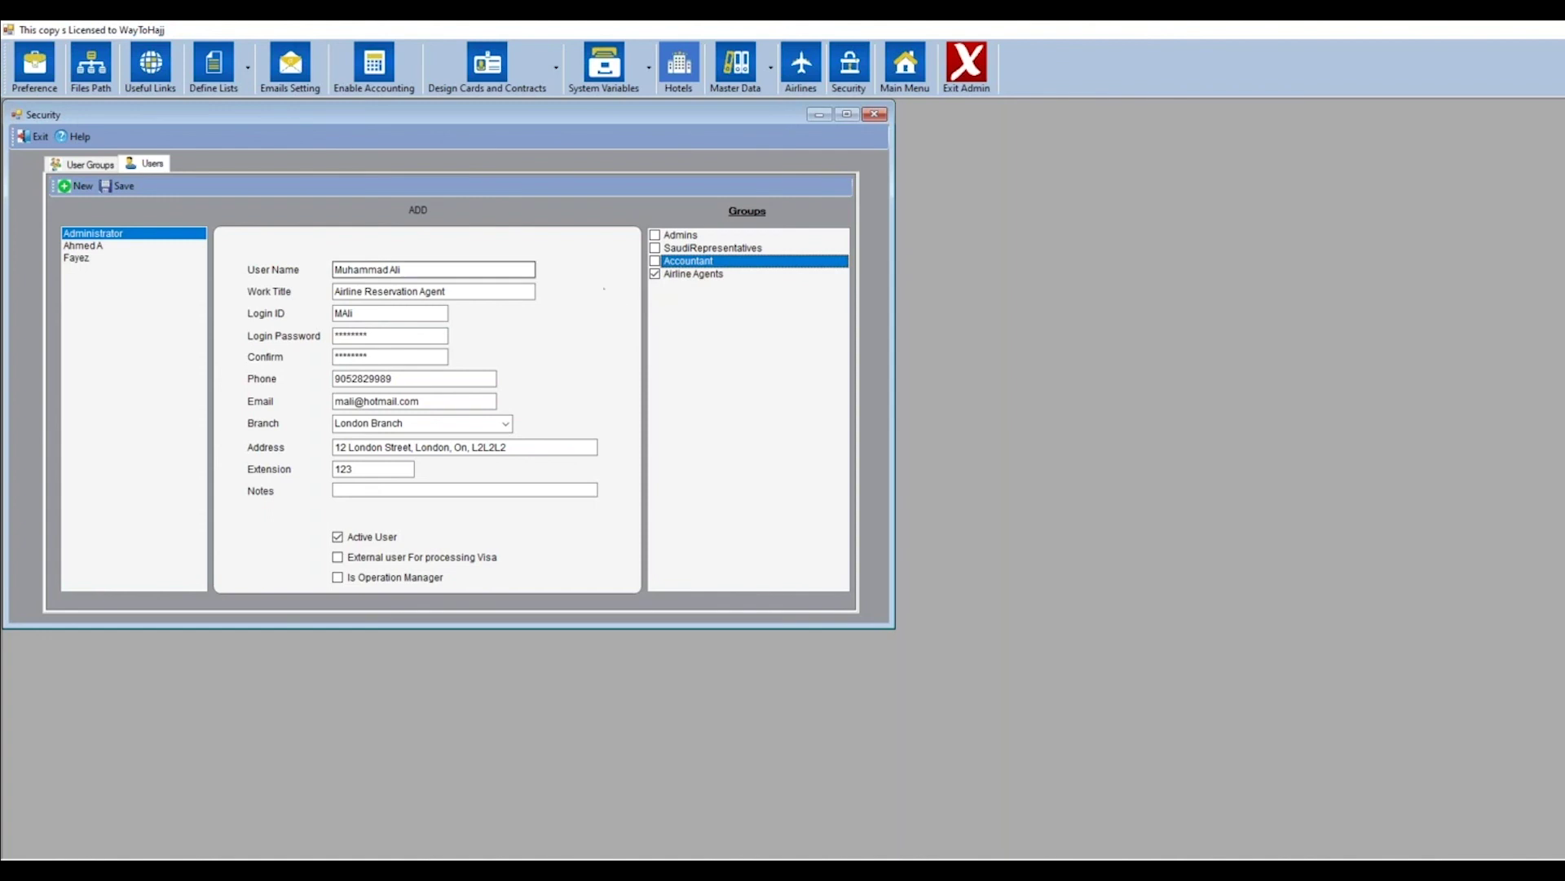
click(117, 187)
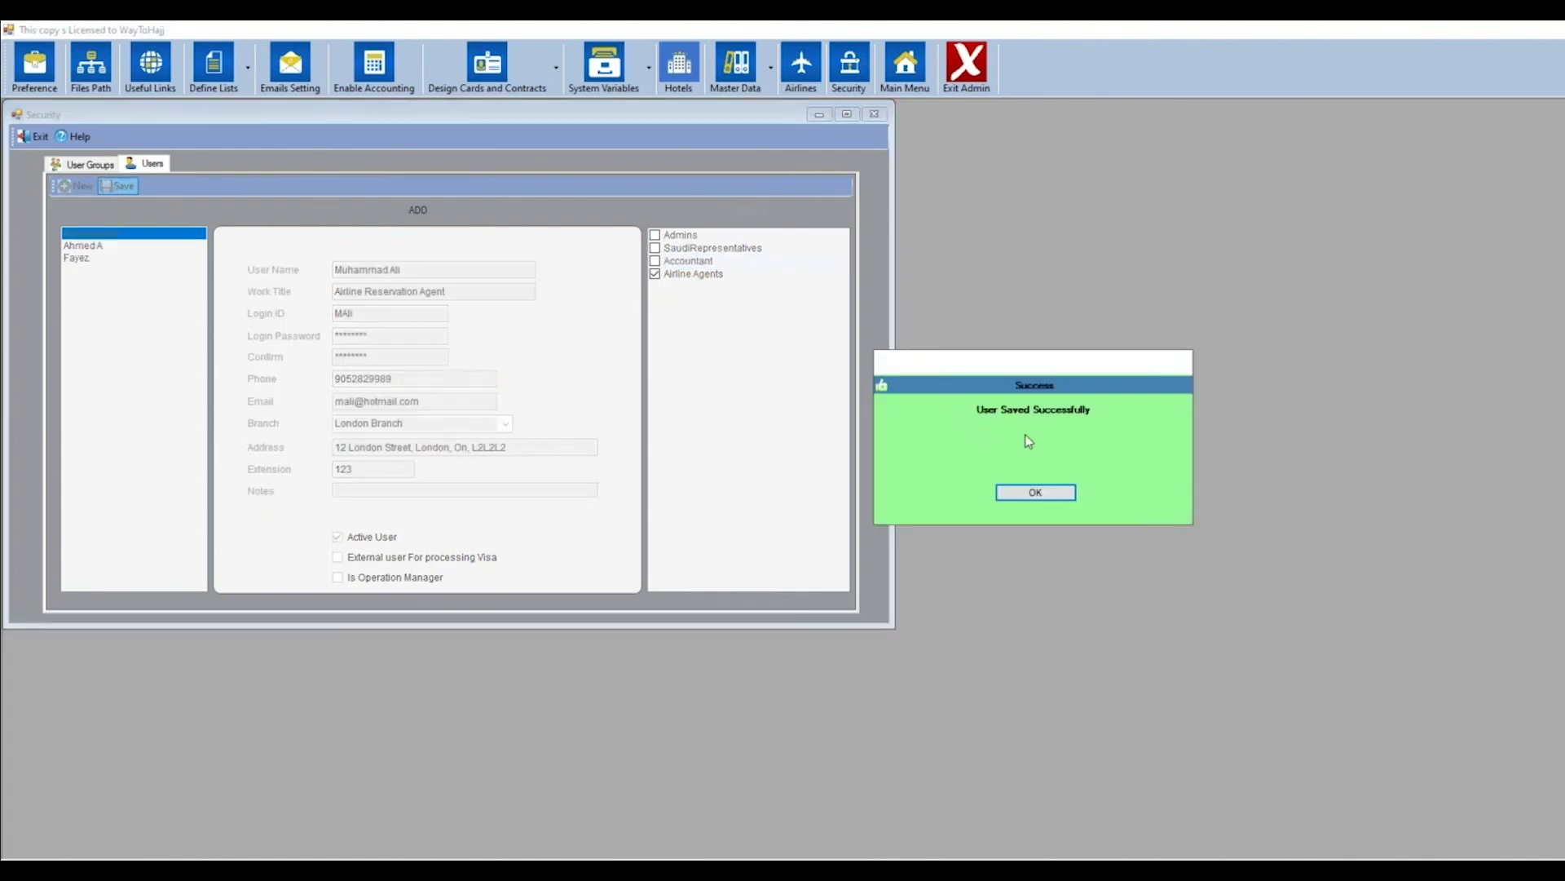
Acknowledge the user-saved confirmation and reopen the new user's saved login details
click(1047, 489)
click(112, 271)
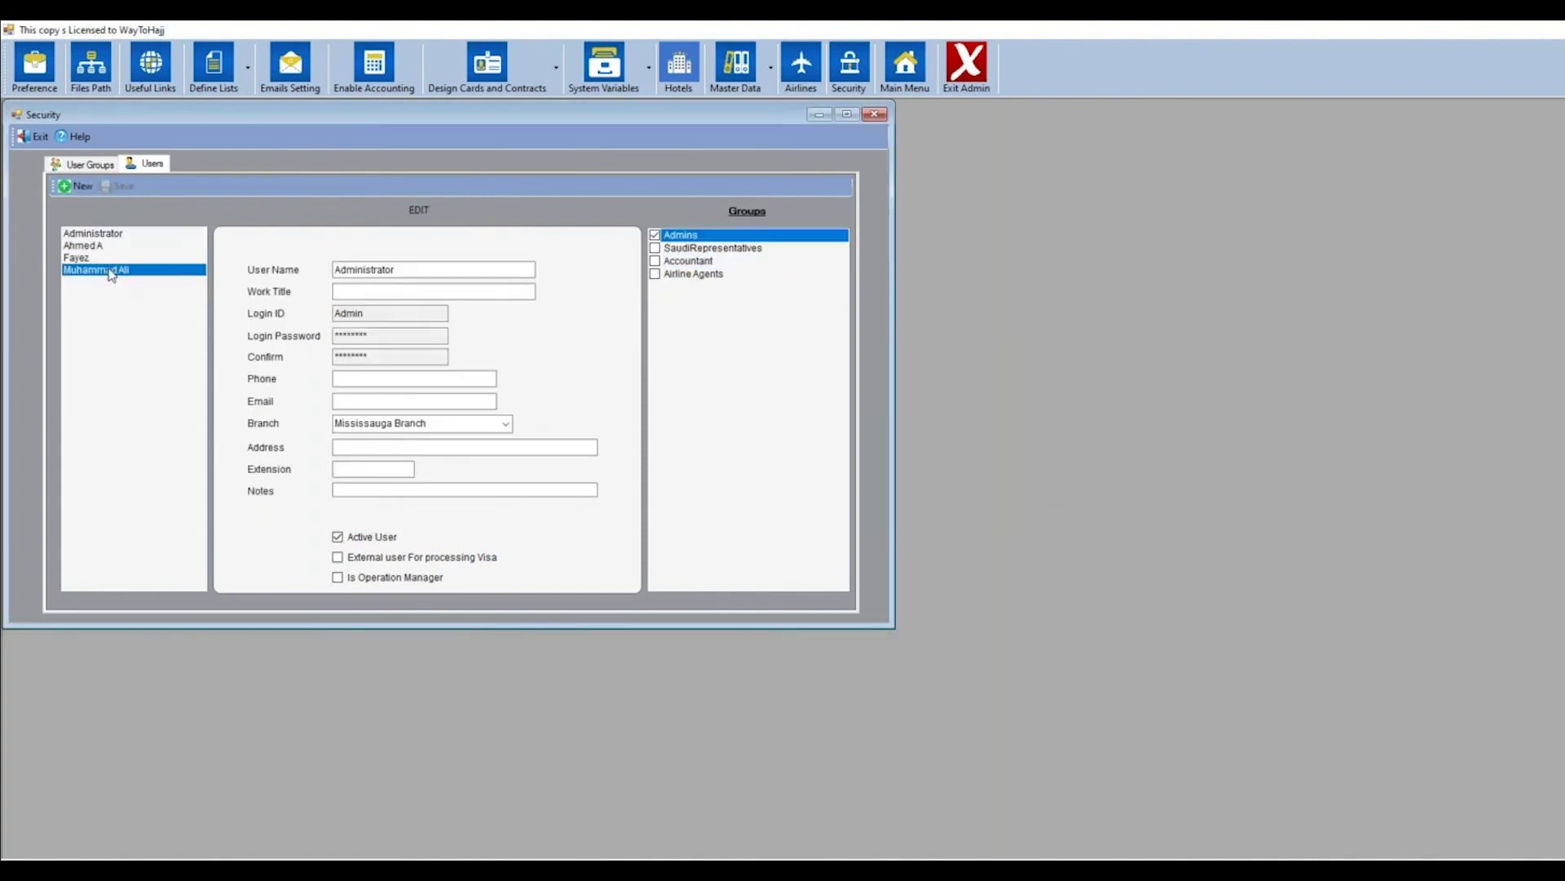
click(367, 313)
key(Tab)
key(Tab)
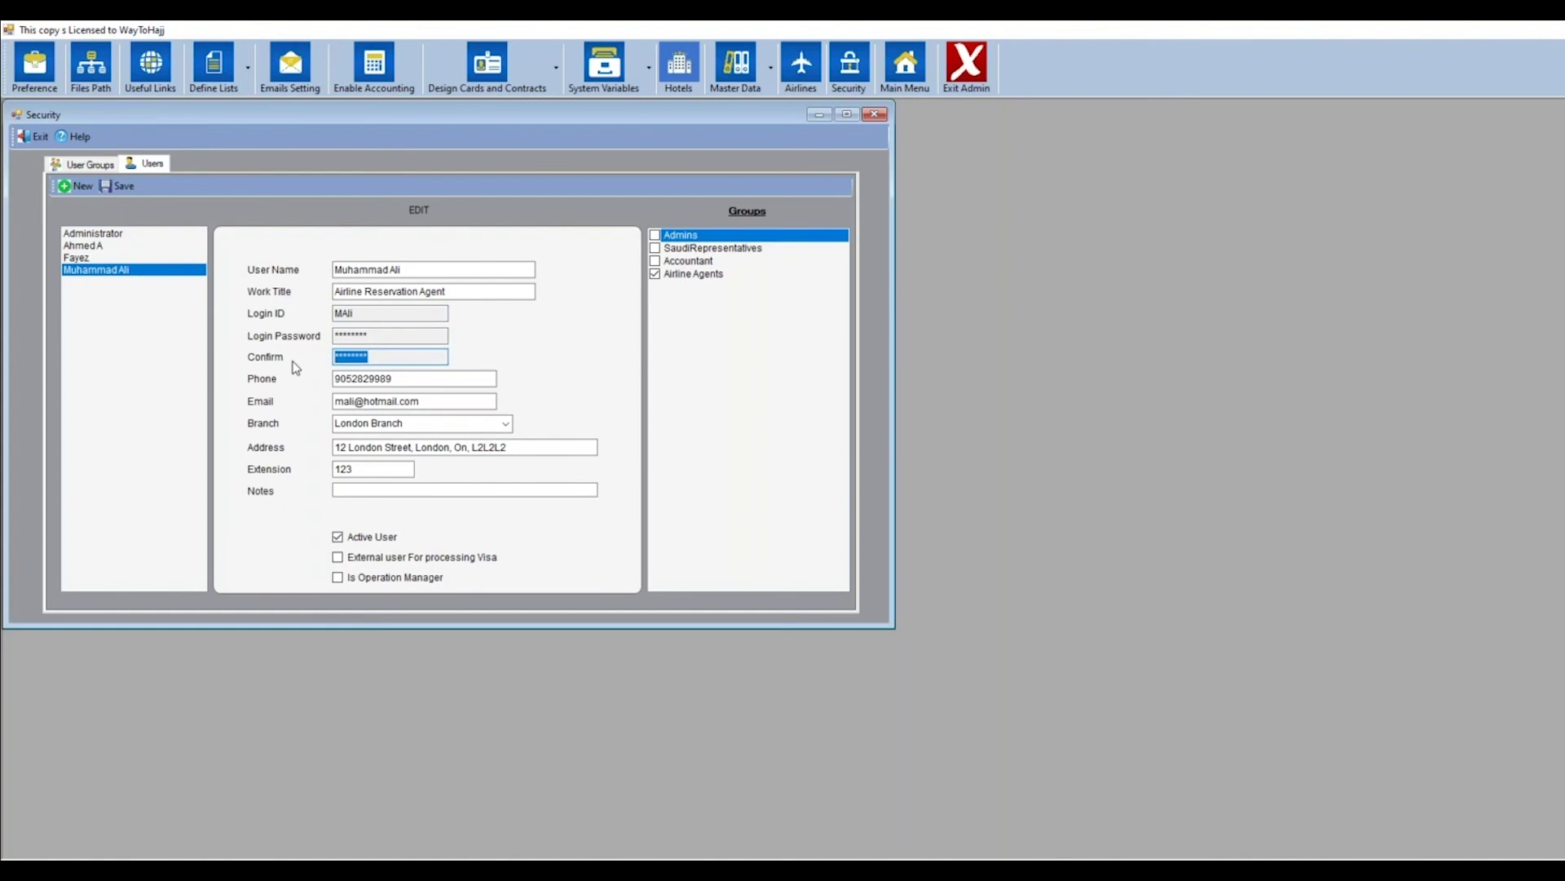
Verify the Airline Agents membership, then view that group's members and permissions
click(684, 277)
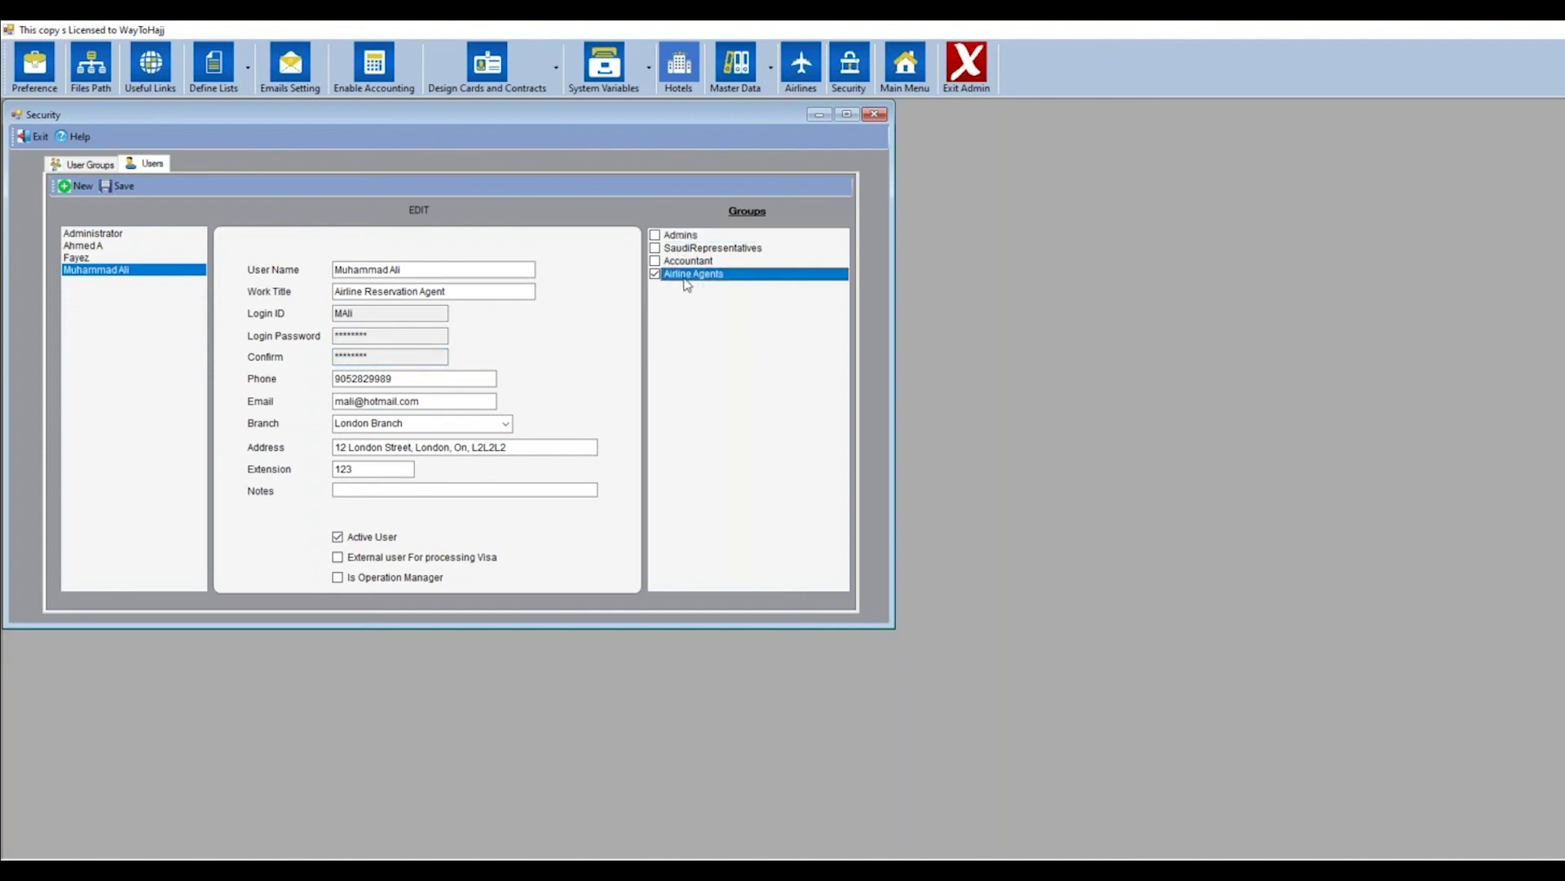
key(Tab)
click(92, 164)
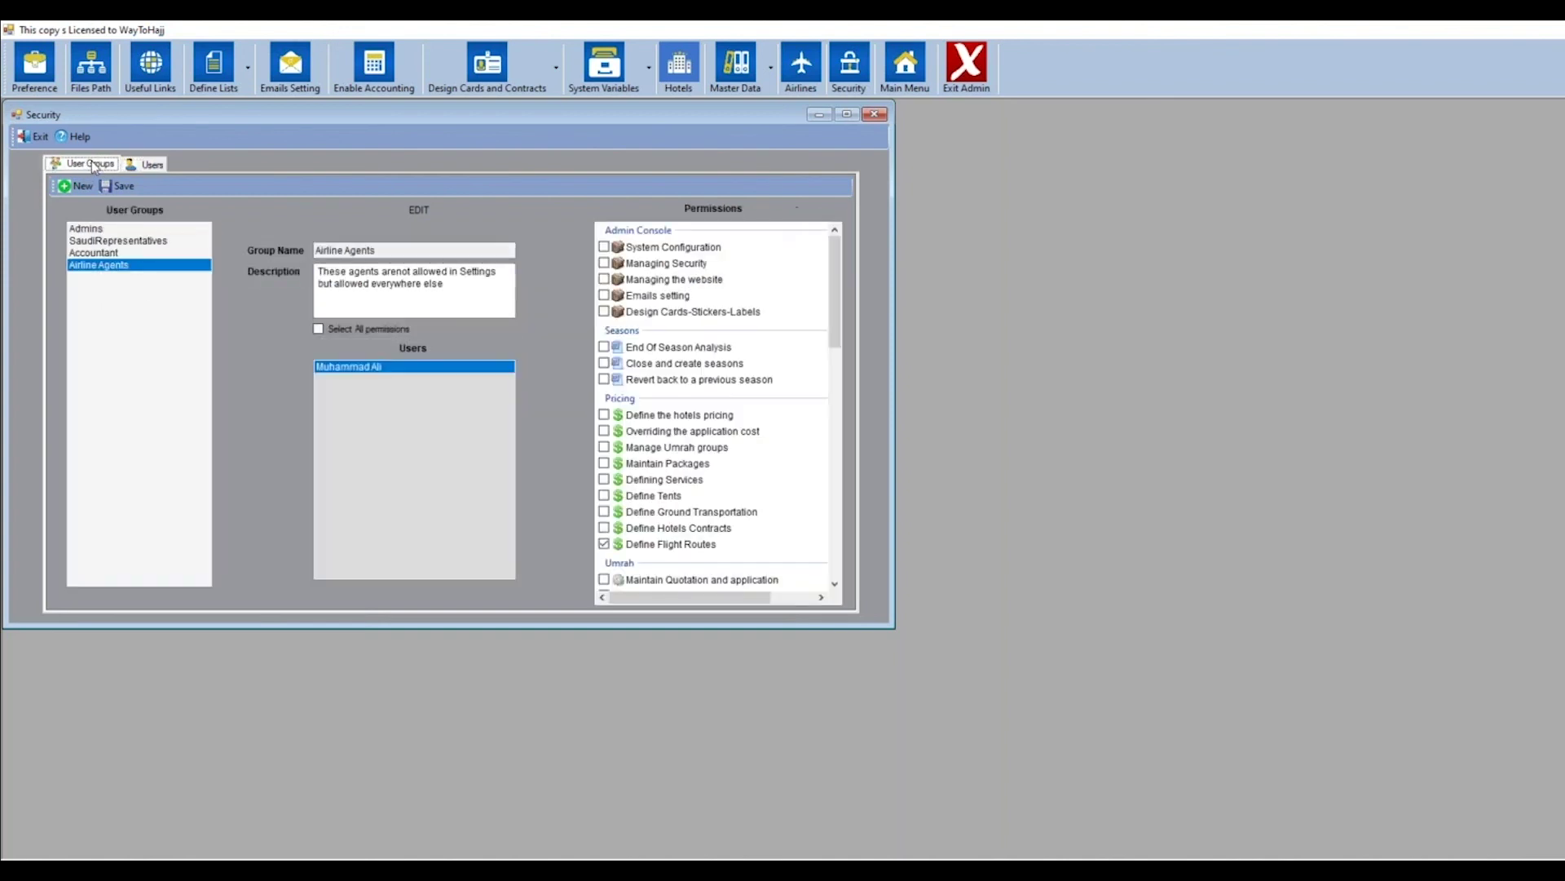
click(90, 269)
click(771, 85)
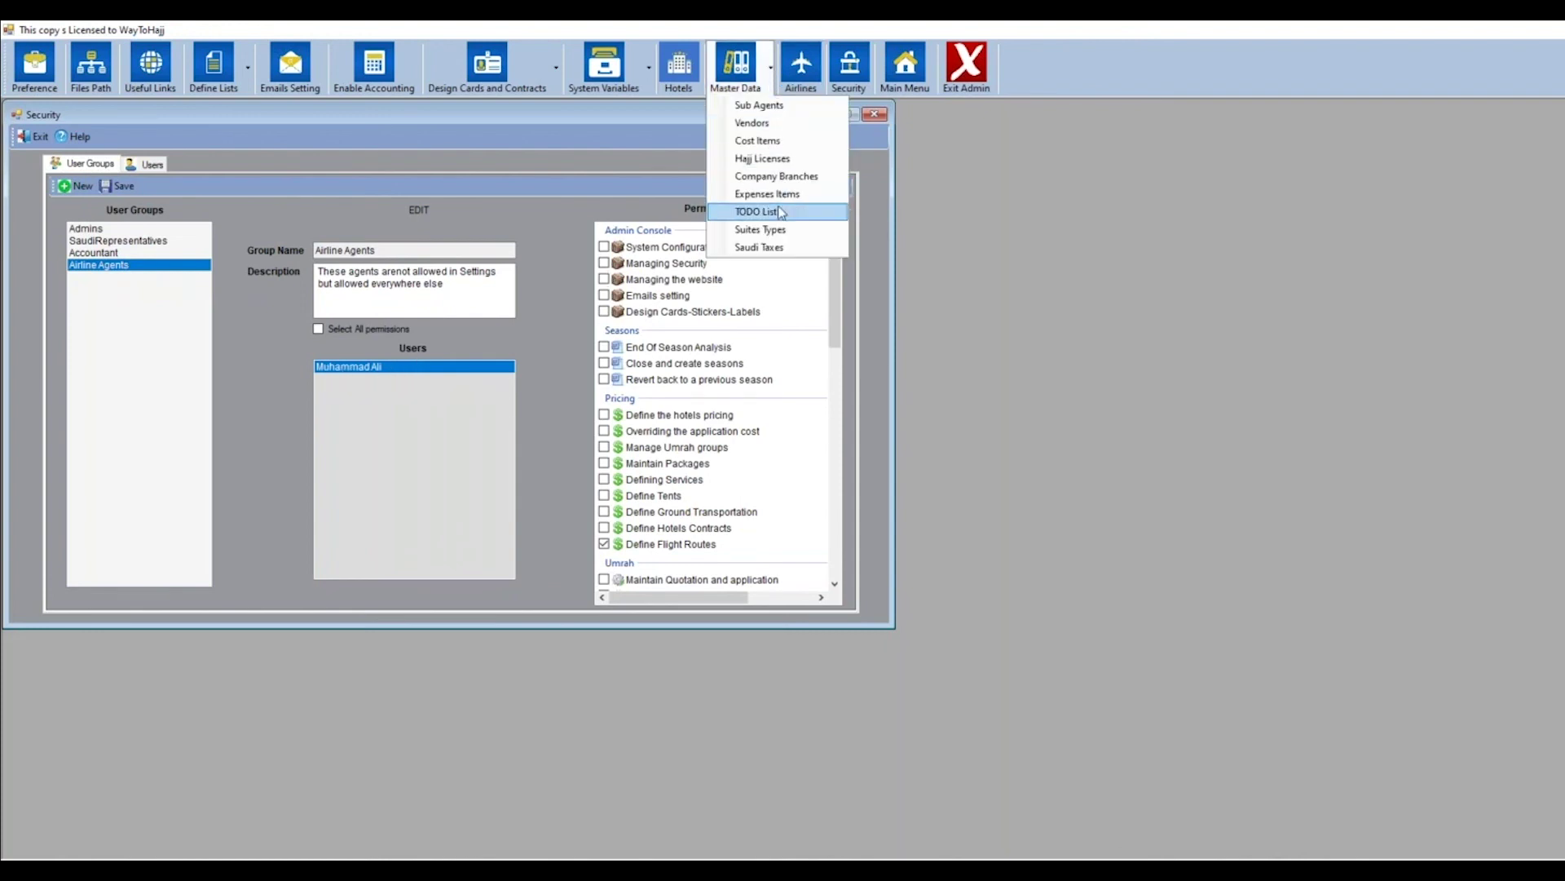
click(779, 175)
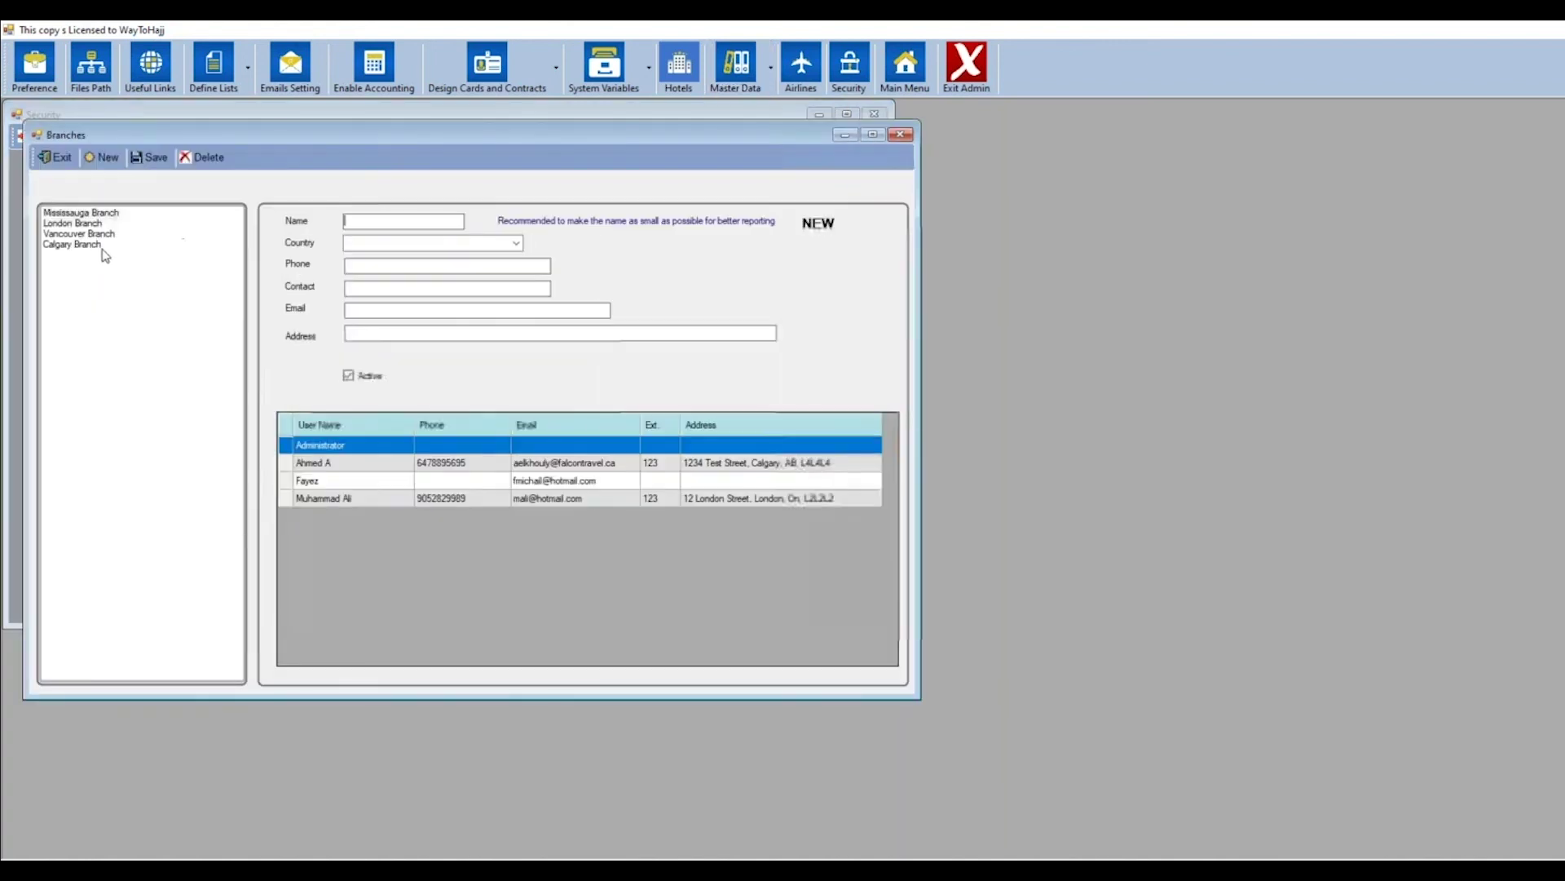
click(85, 224)
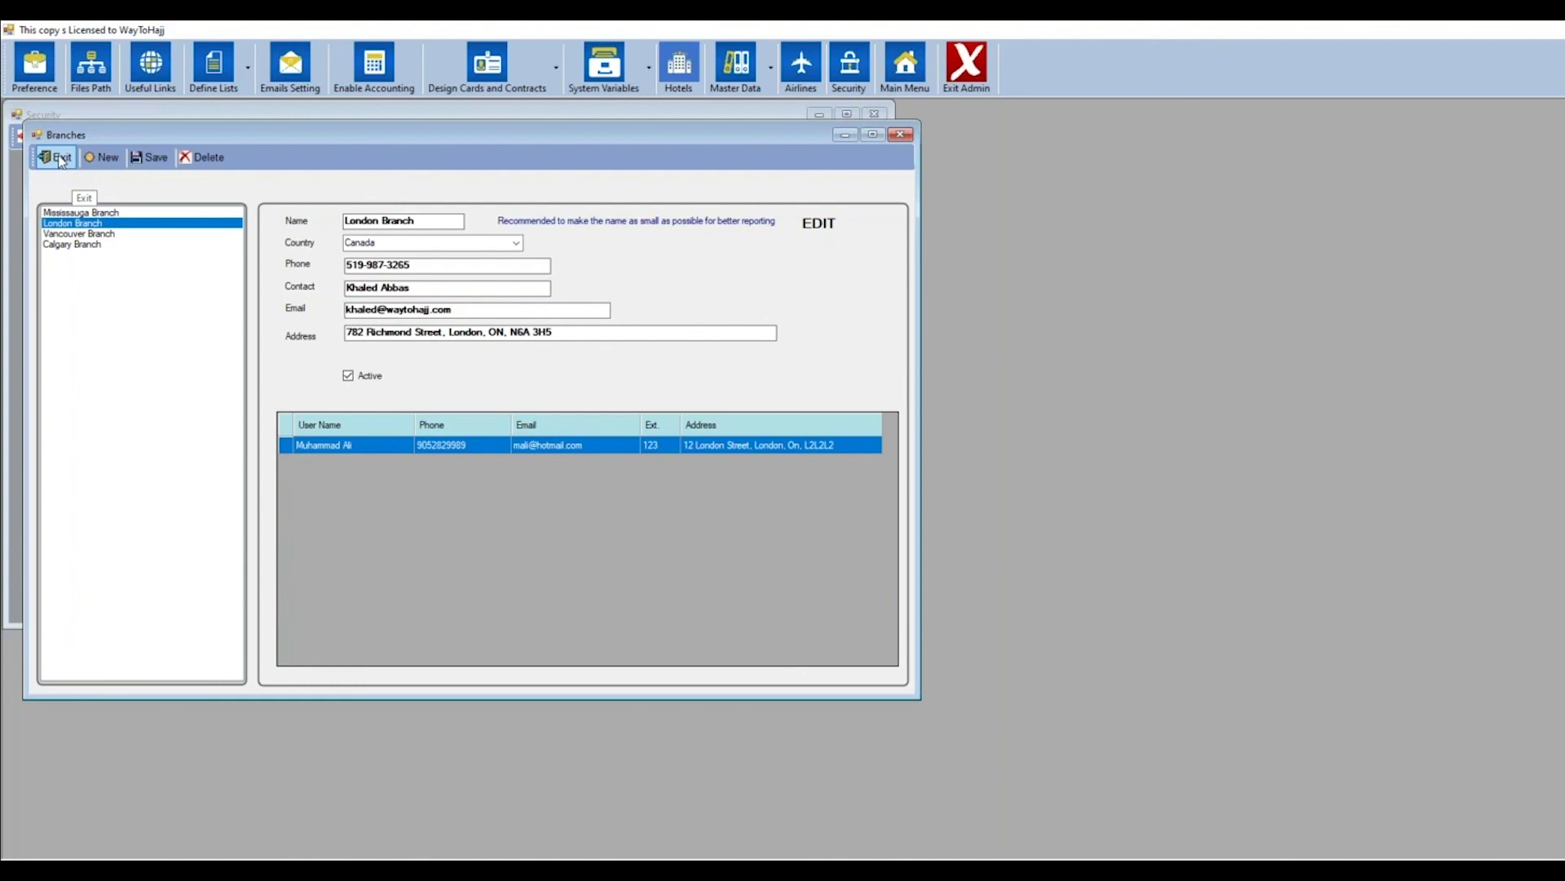
click(61, 159)
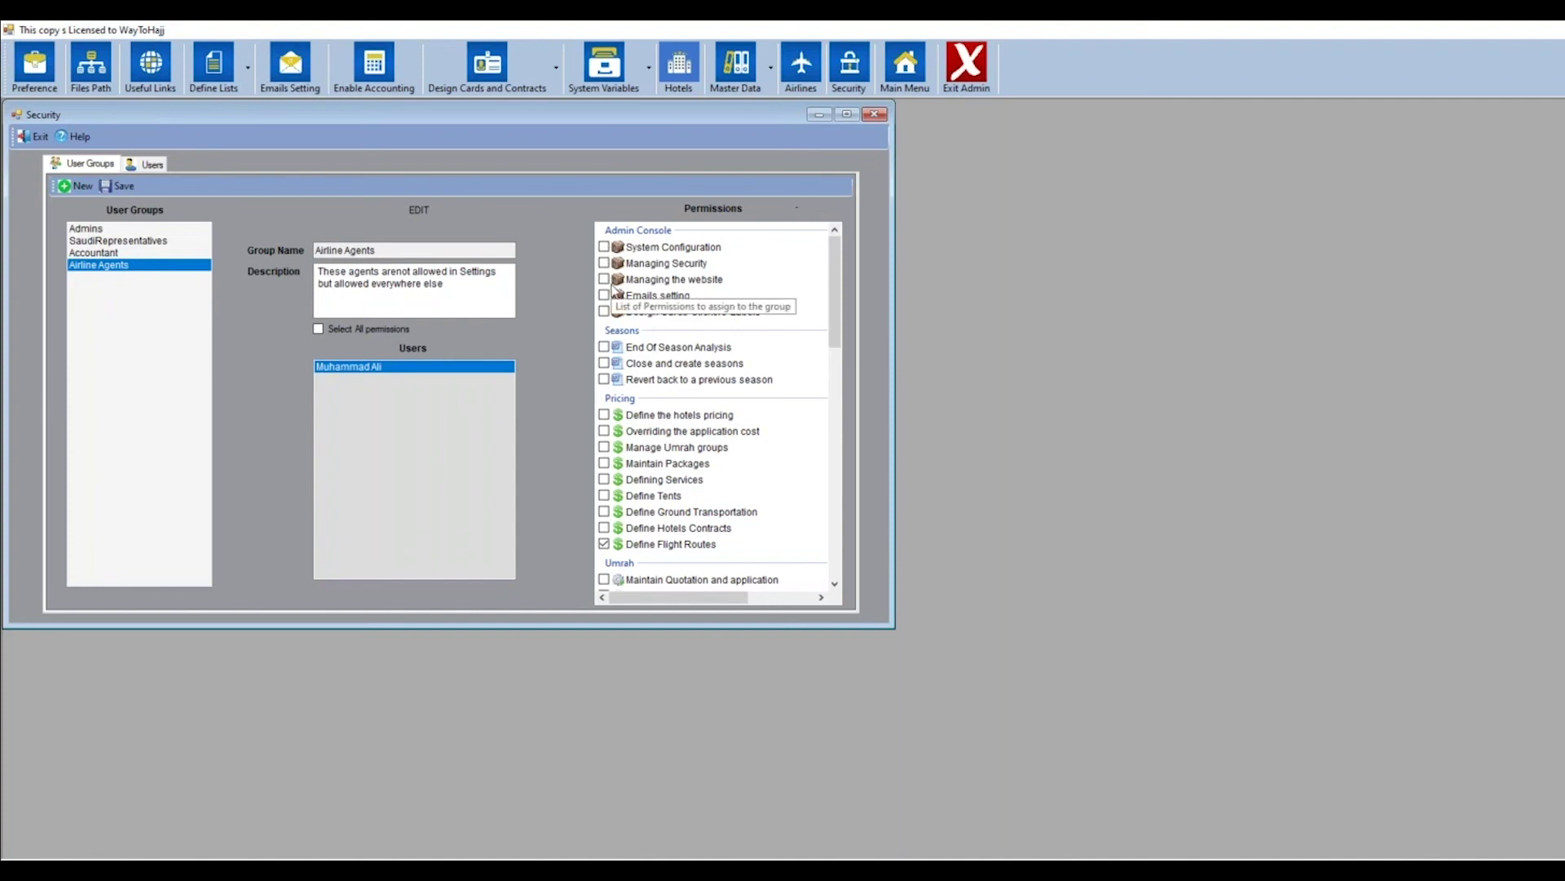
Close the Security window and SureHajj main menu, exit the admin console, and minimise Word
click(37, 136)
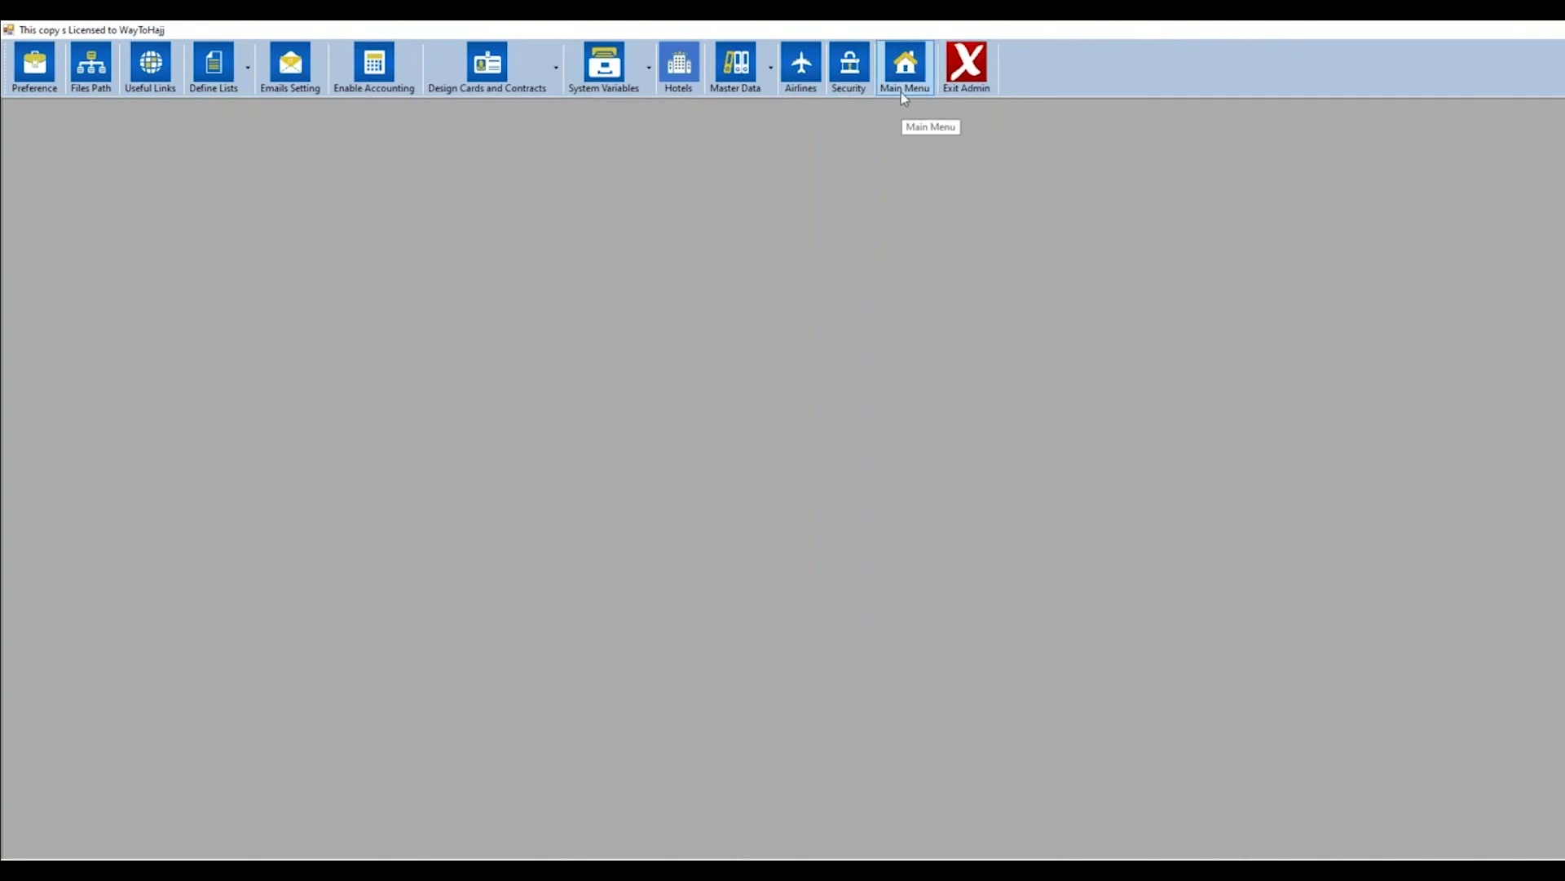
click(902, 92)
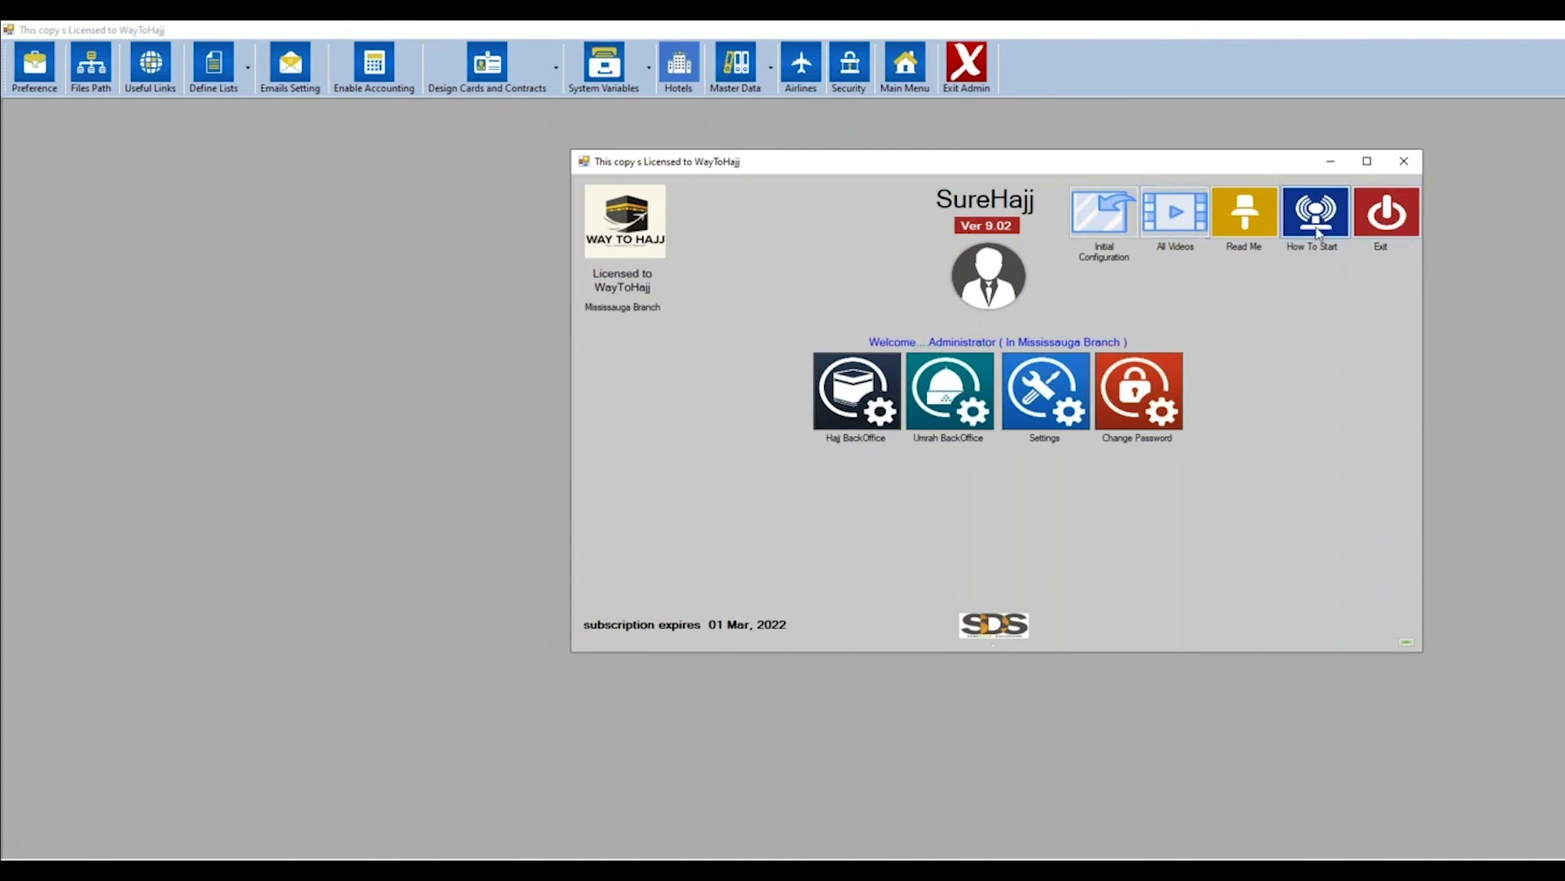
click(1104, 211)
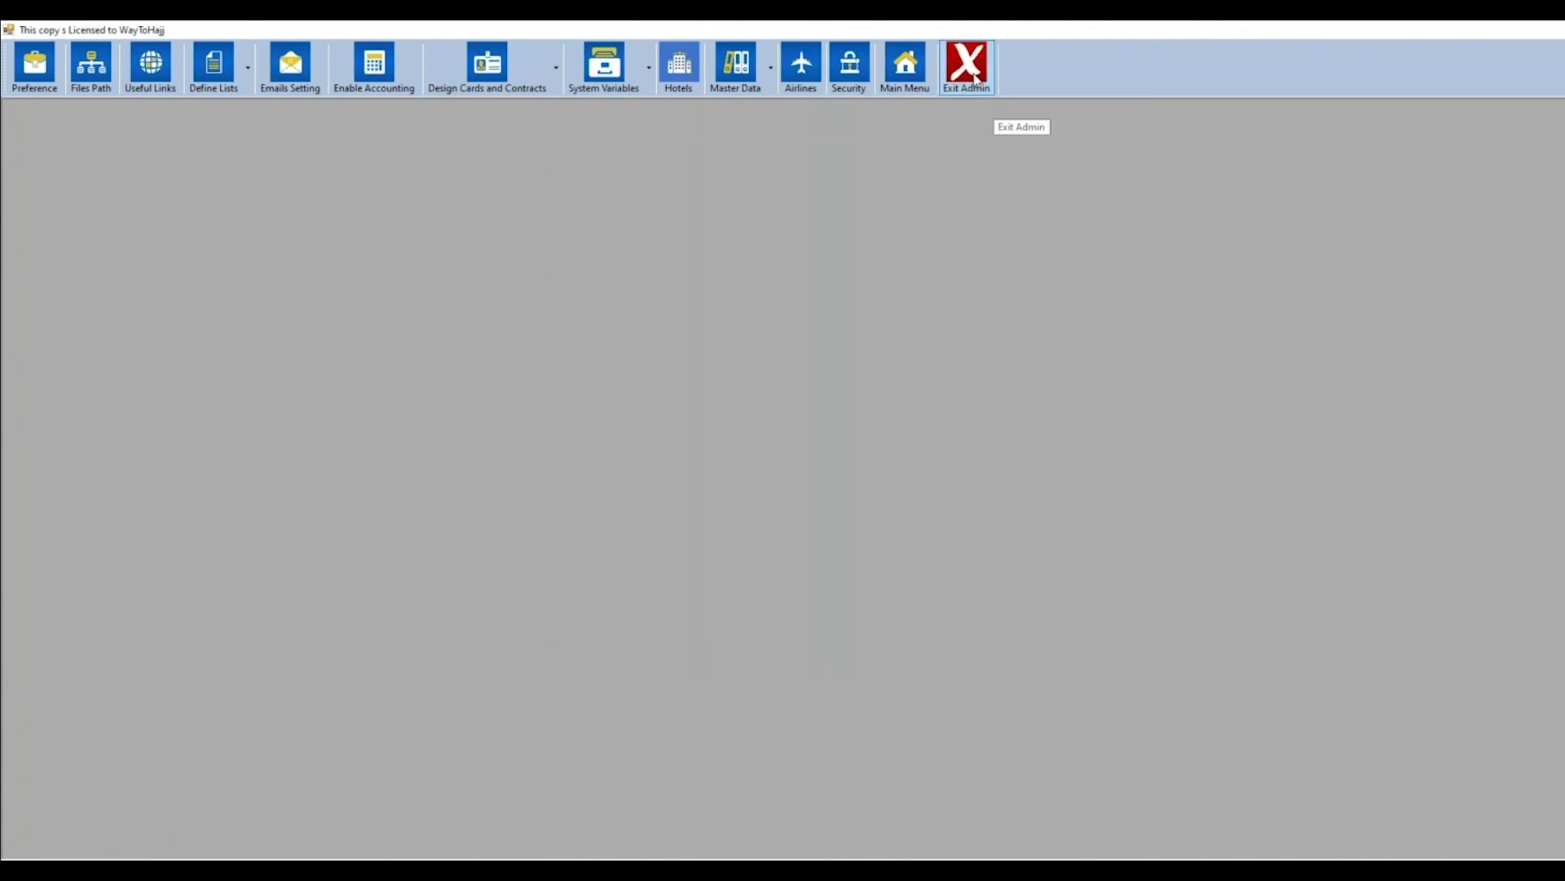
click(978, 79)
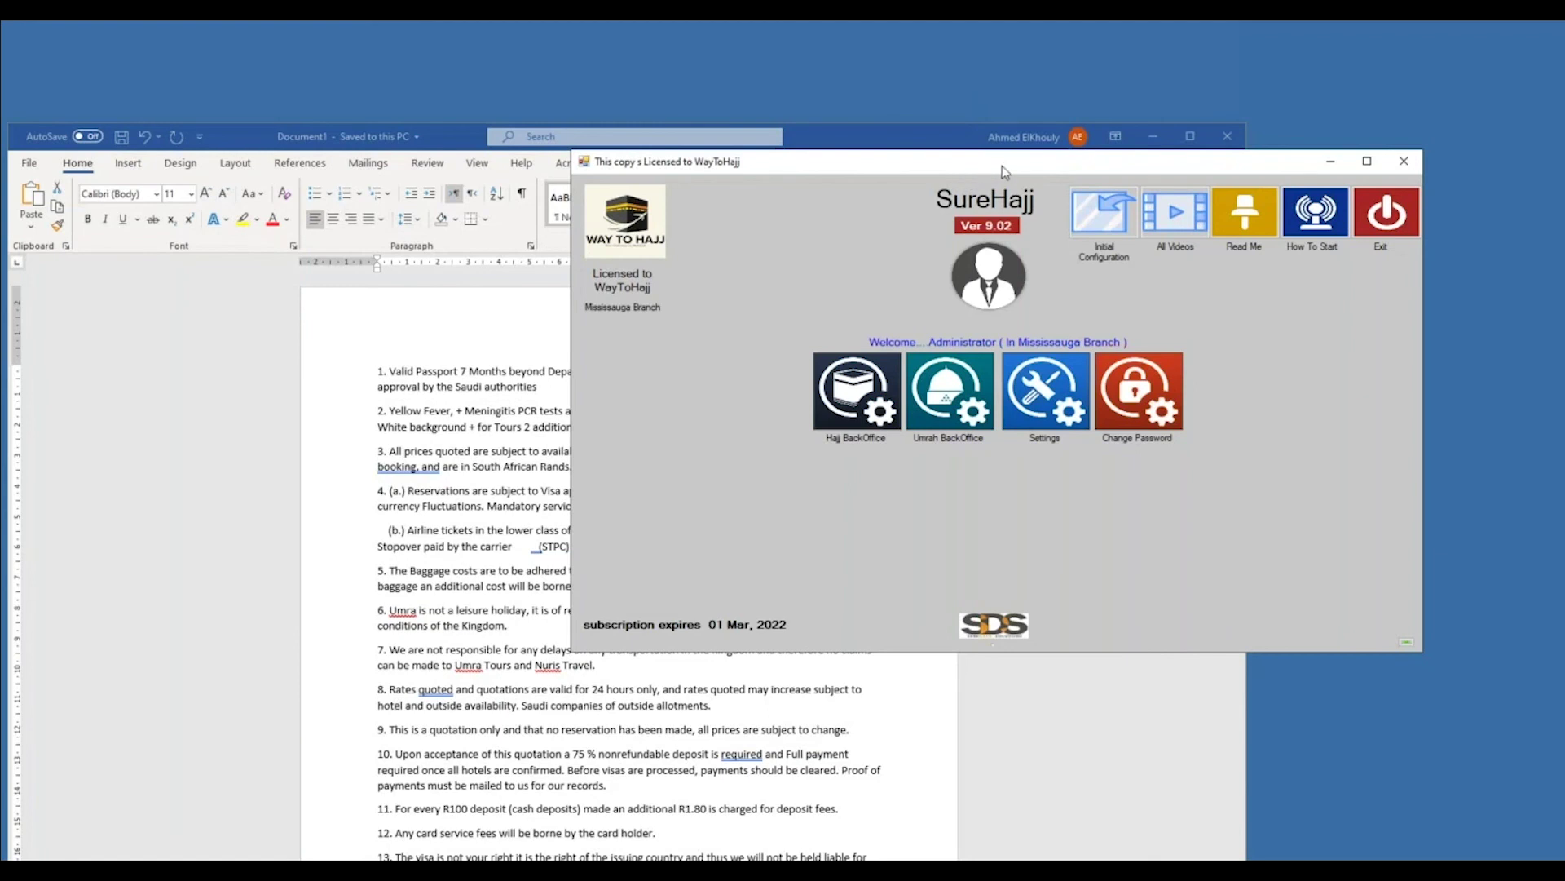
click(1153, 136)
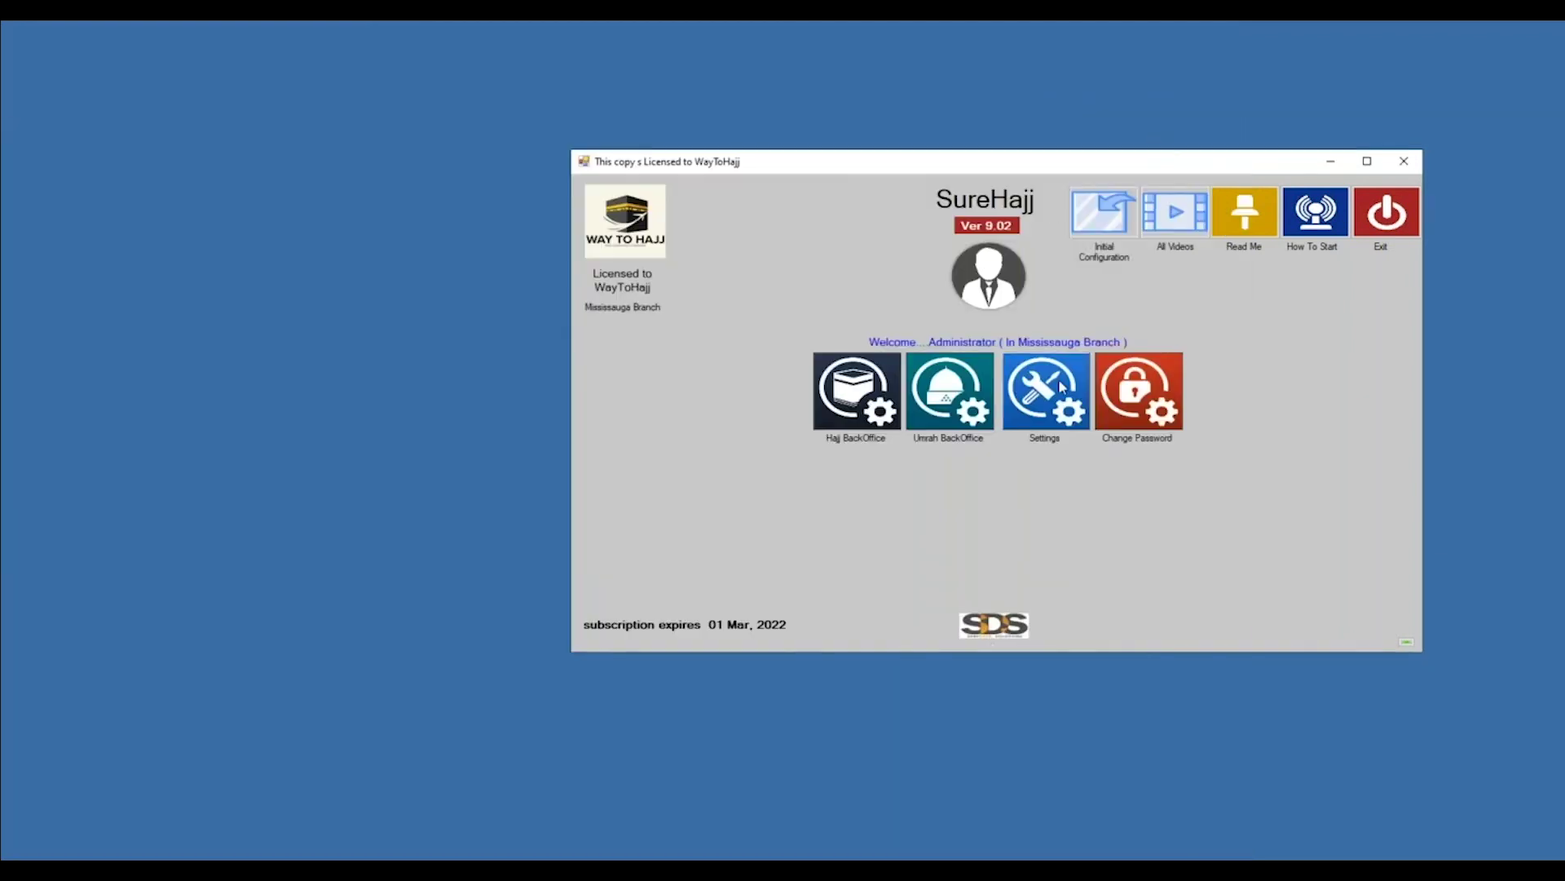